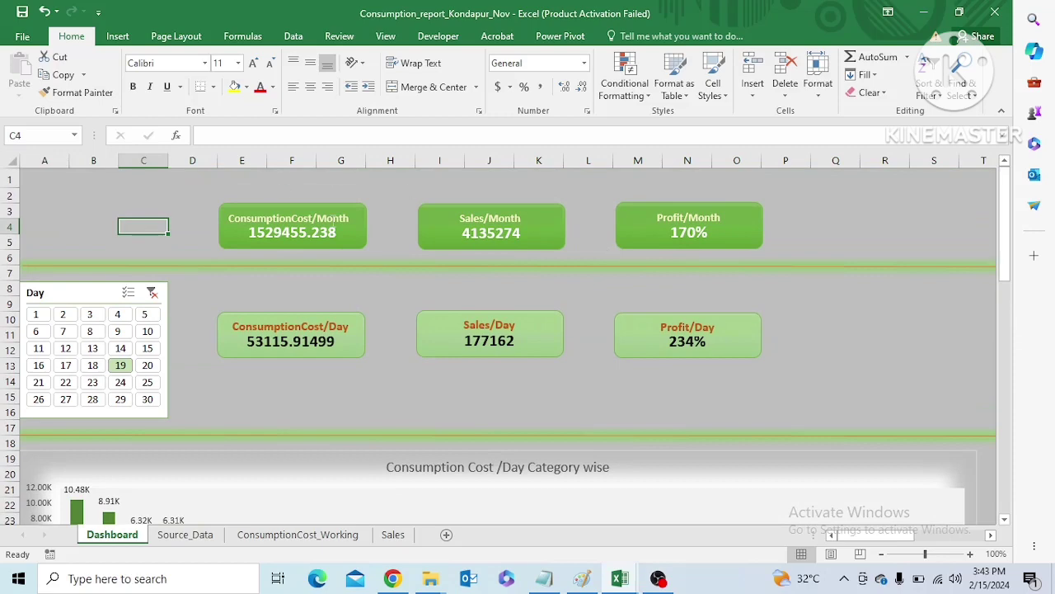
Filter the dashboard by day 3, day 8 and day 17 in turn and compare the daily cards and category chart
left_click_drag(1006, 237, 999, 333)
left_click_drag(997, 275, 1014, 220)
left_click(92, 316)
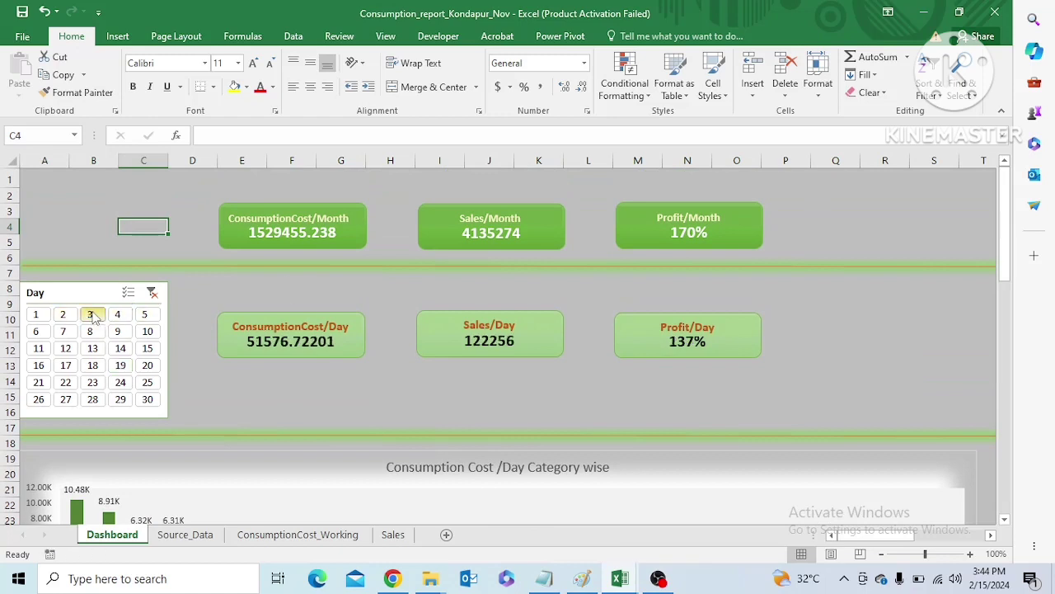
left_click(90, 331)
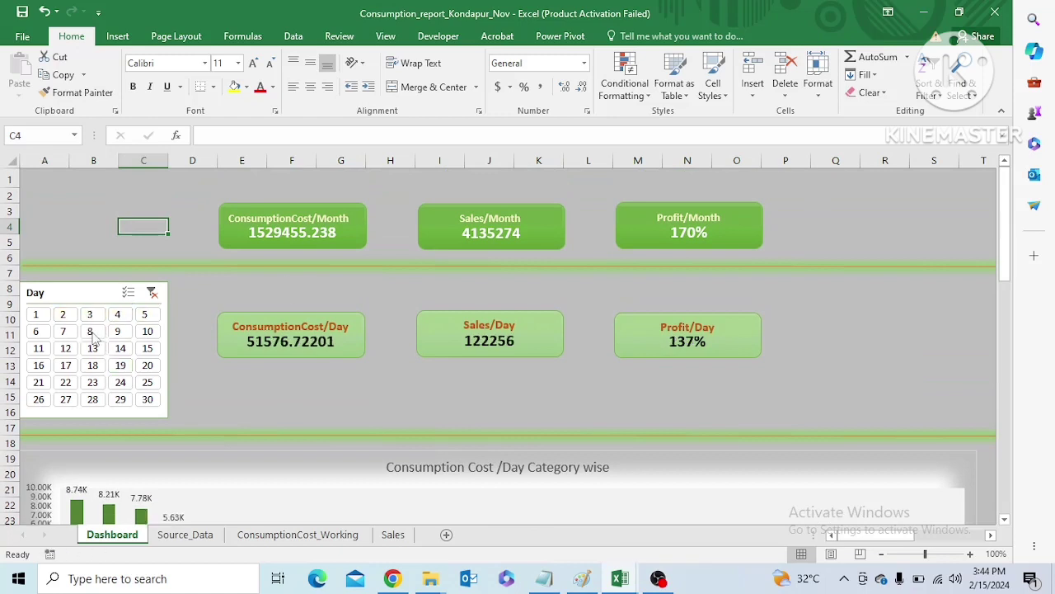
left_click_drag(1006, 228, 1006, 247)
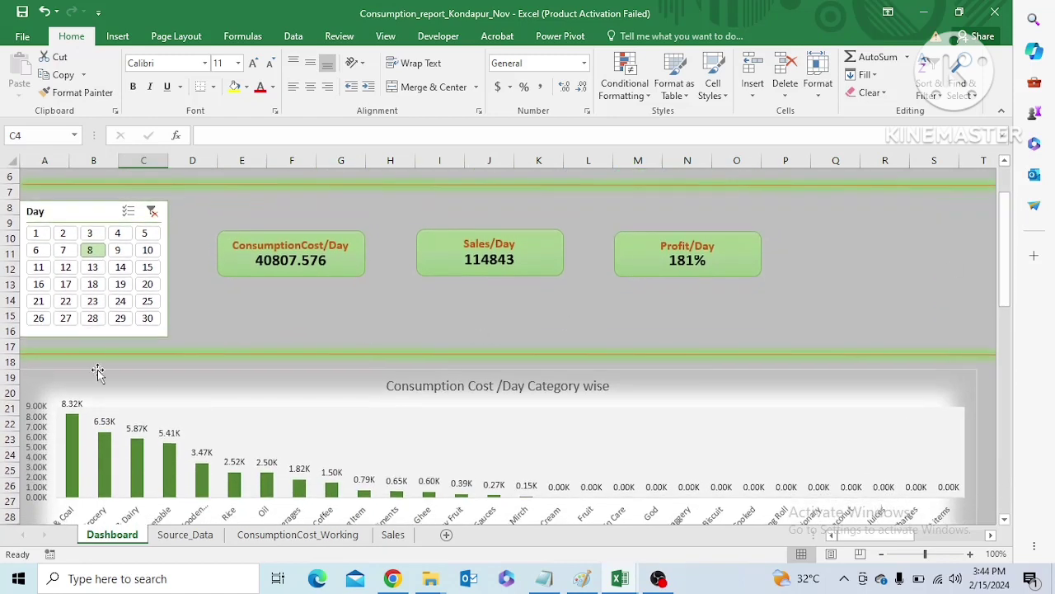
left_click(65, 283)
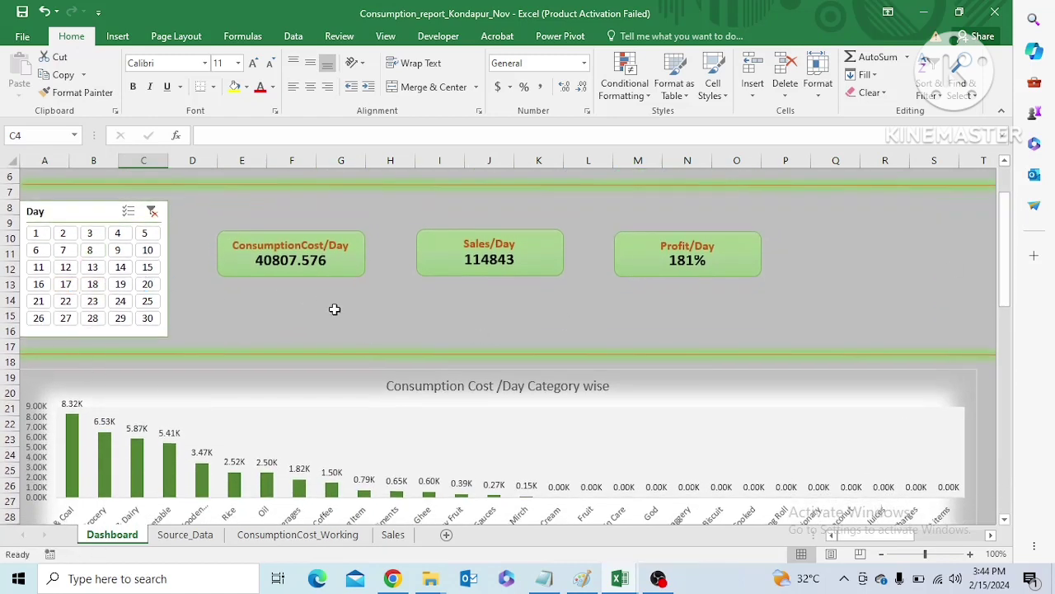
Filter the dashboard by days 24, 25 and 30 in turn and examine the daily category costs
left_click_drag(1001, 245, 1003, 253)
left_click(122, 255)
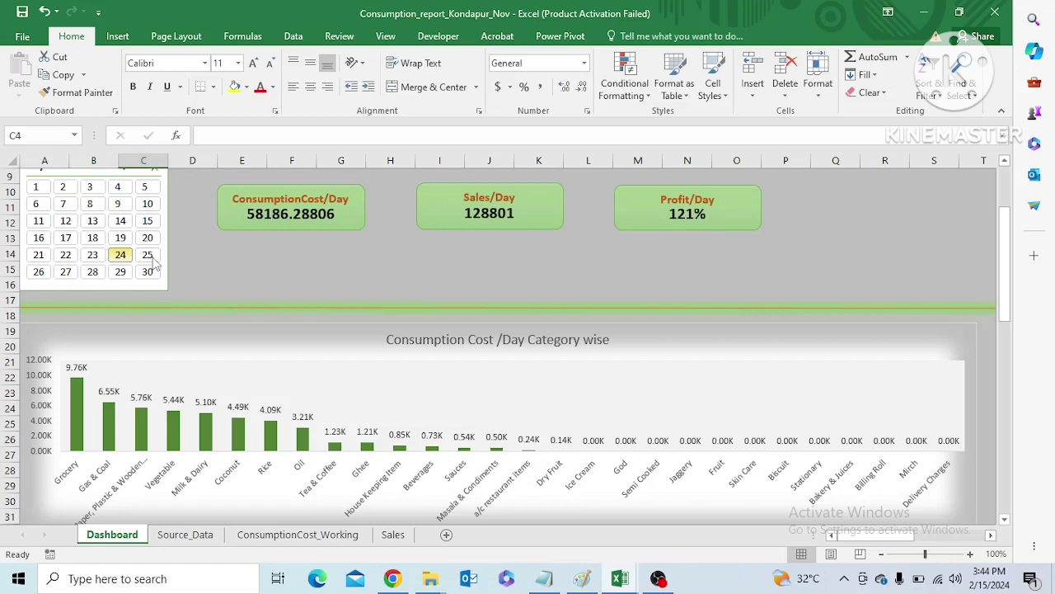
left_click(151, 258)
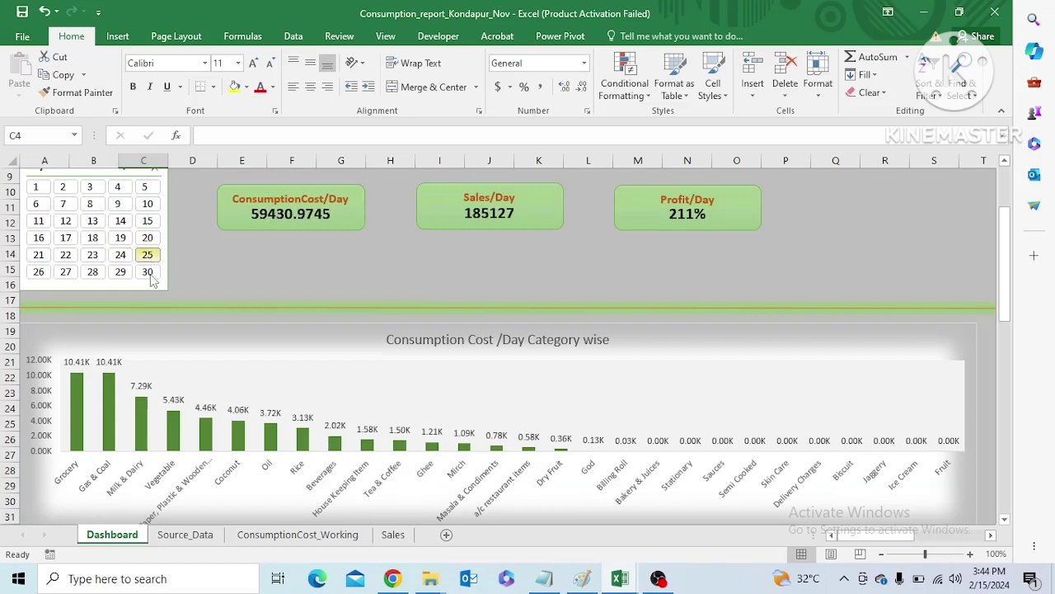
left_click(151, 276)
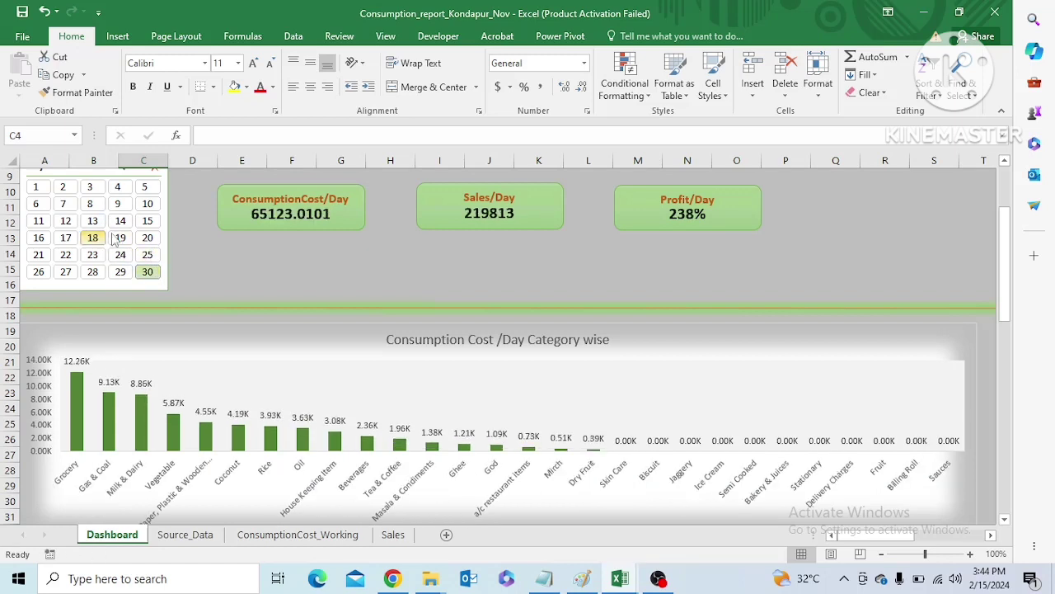
Switch the Day slicer to 18 and back to 3, and examine the Consumption Cost /Day Category wise chart
left_click(93, 237)
mouse_move(1005, 265)
left_mouse_down()
mouse_move(1006, 243)
mouse_move(1006, 272)
mouse_move(1006, 261)
left_mouse_up()
left_click(92, 218)
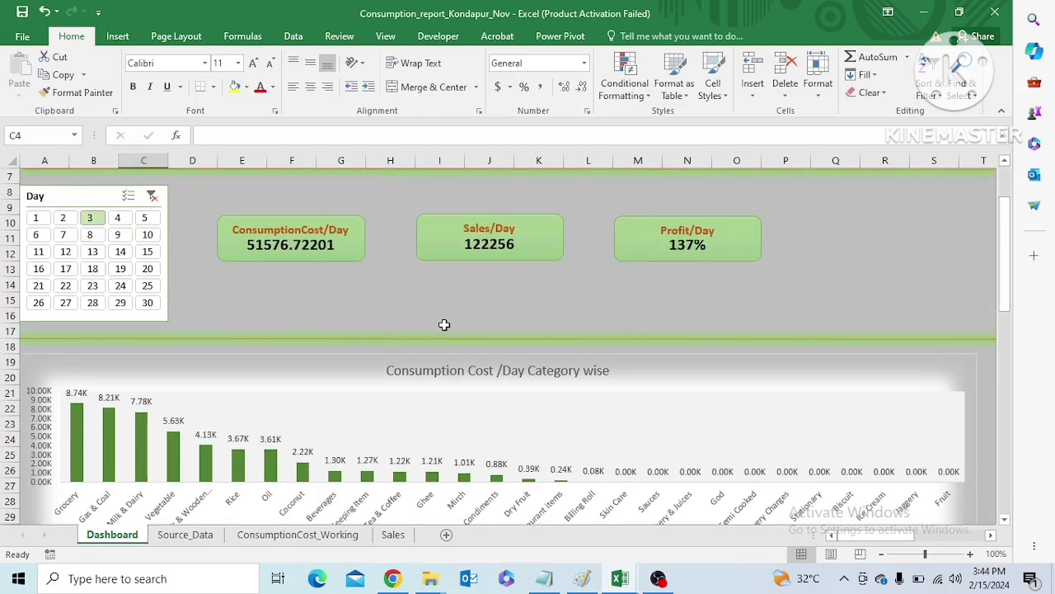
left_click_drag(1006, 239, 1008, 281)
Open the Source_Data sheet and check its header row from Raw Material to the last column and back
left_click(203, 533)
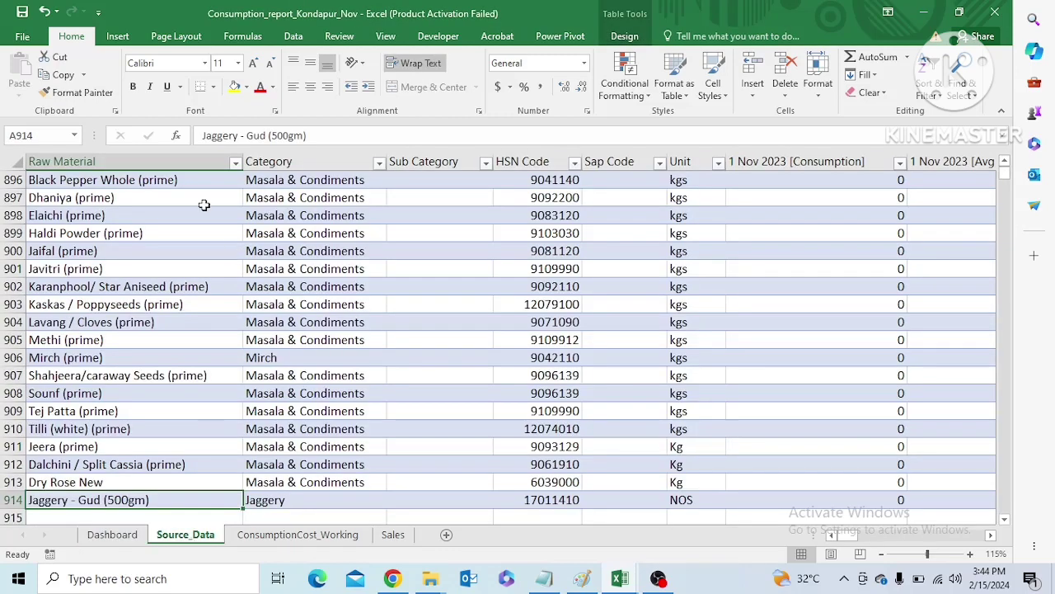
key("Right")
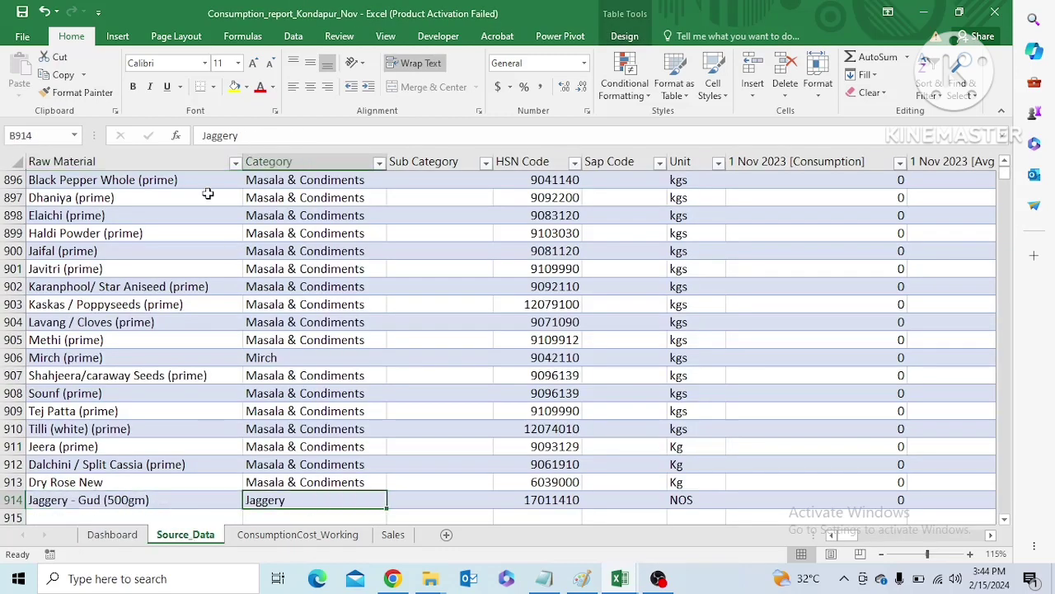
key("ctrl+Up")
key("Left")
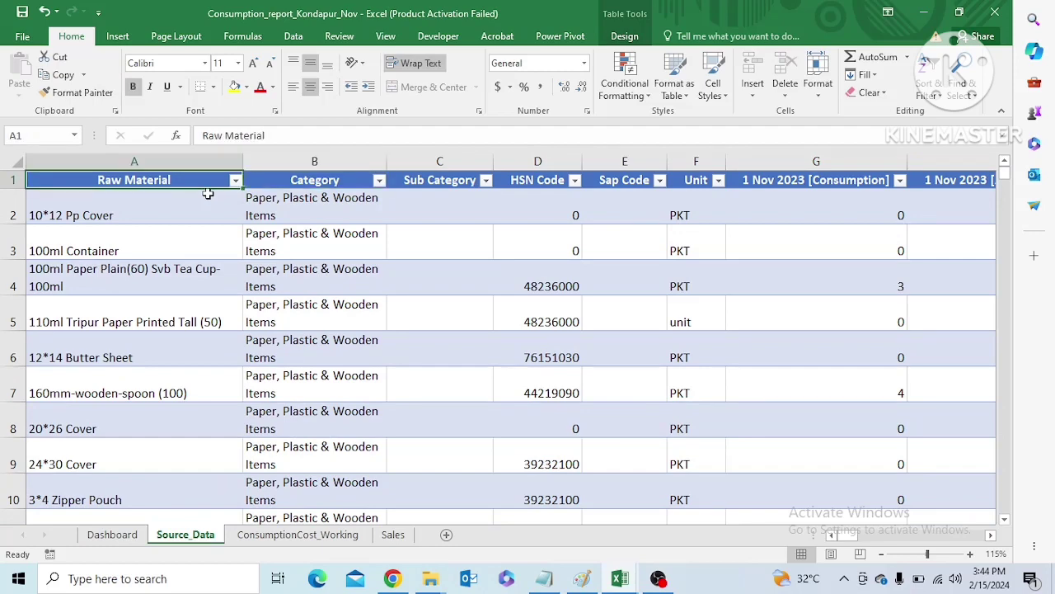
key("ctrl+Right")
key("Left")
key("ctrl+Left")
Examine the Consumption, Avg Purchase Price and Consumption Cost headers for each day from 1 to 9 Nov 2023
key("Right")
key("Right")
key("Right")
key("Right")
key("Right")
key("Right")
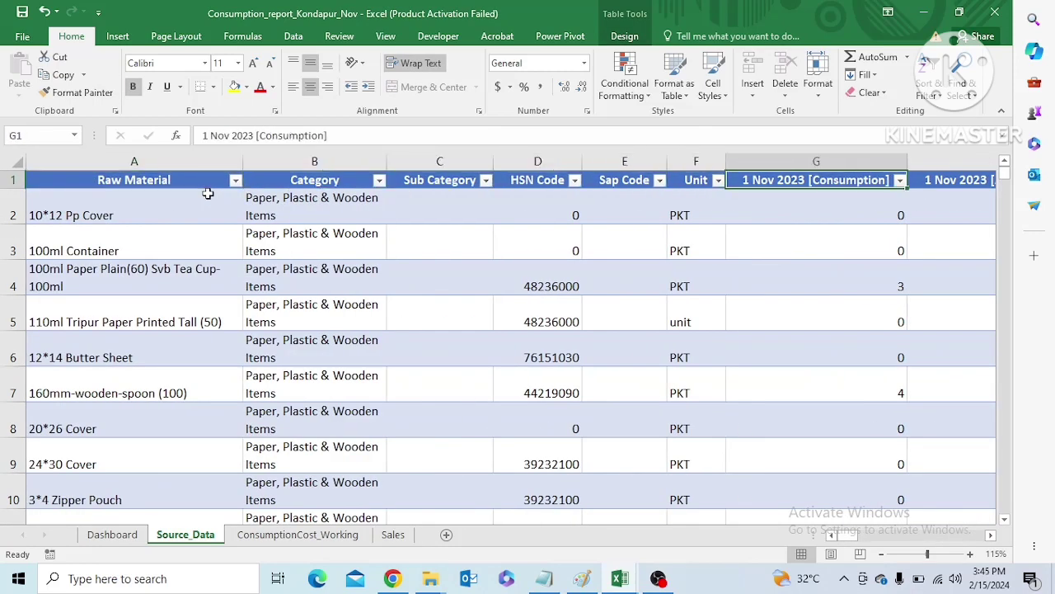
key("Right")
key("Right")
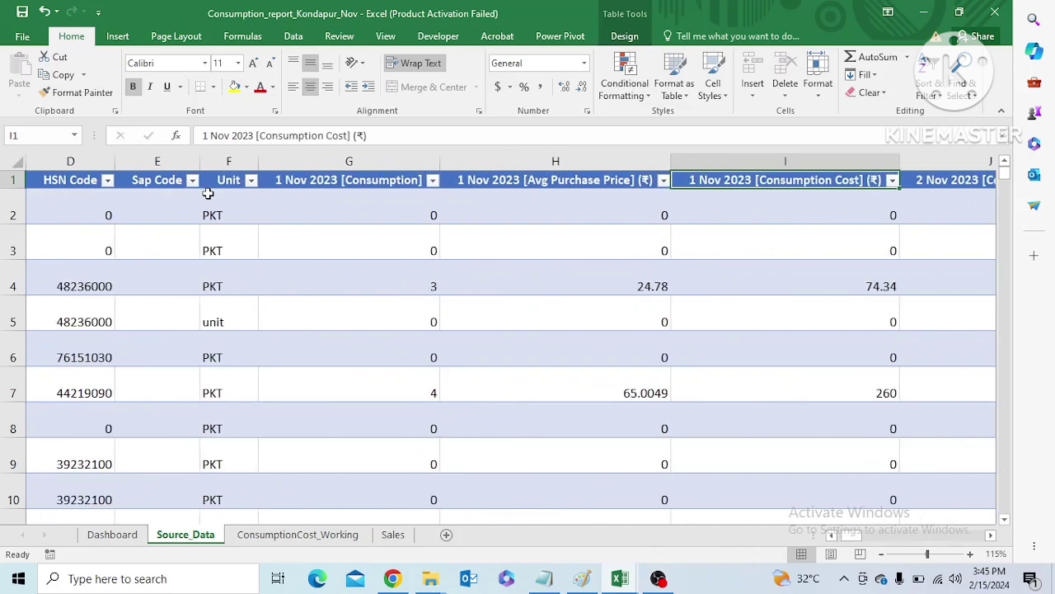
key("Right")
key("Right")
key("Right")
key("Right")
key("Right")
key("Right")
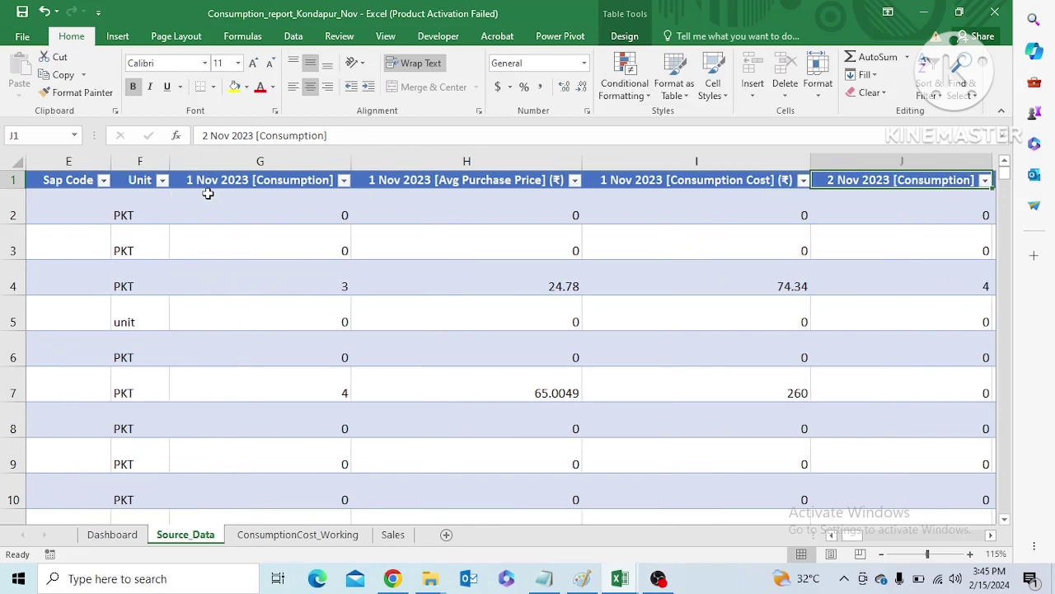
key("Right")
key("Right")
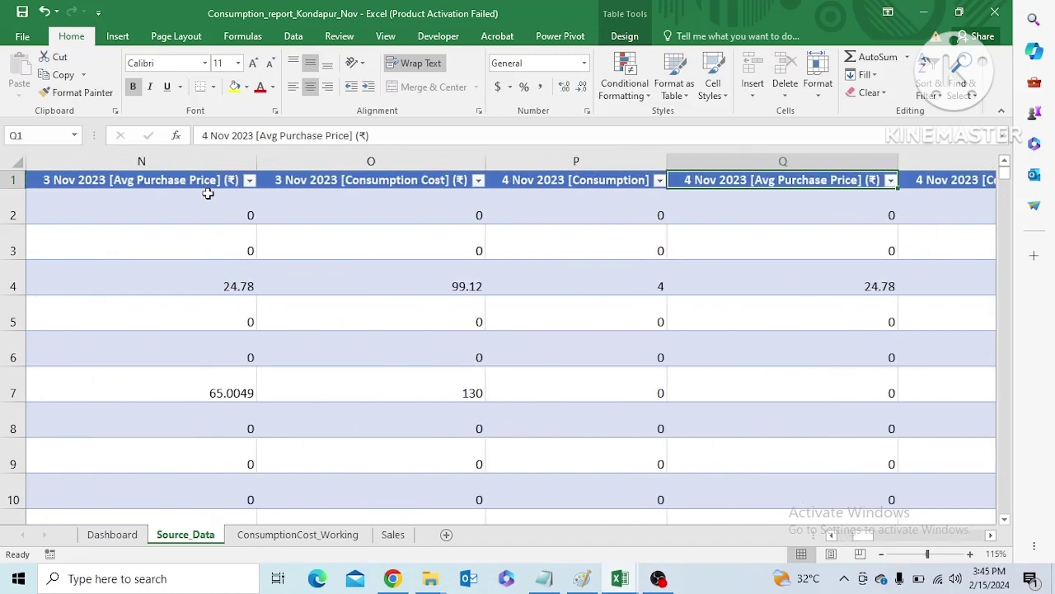
key("Right")
key("Right")
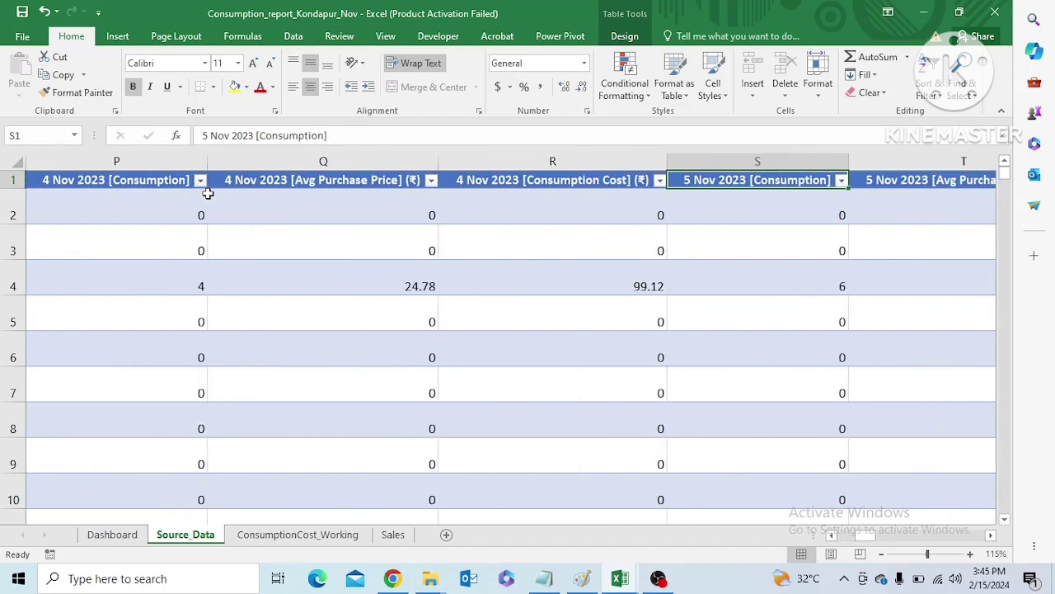
key("Right")
key("Right")
key("Right")
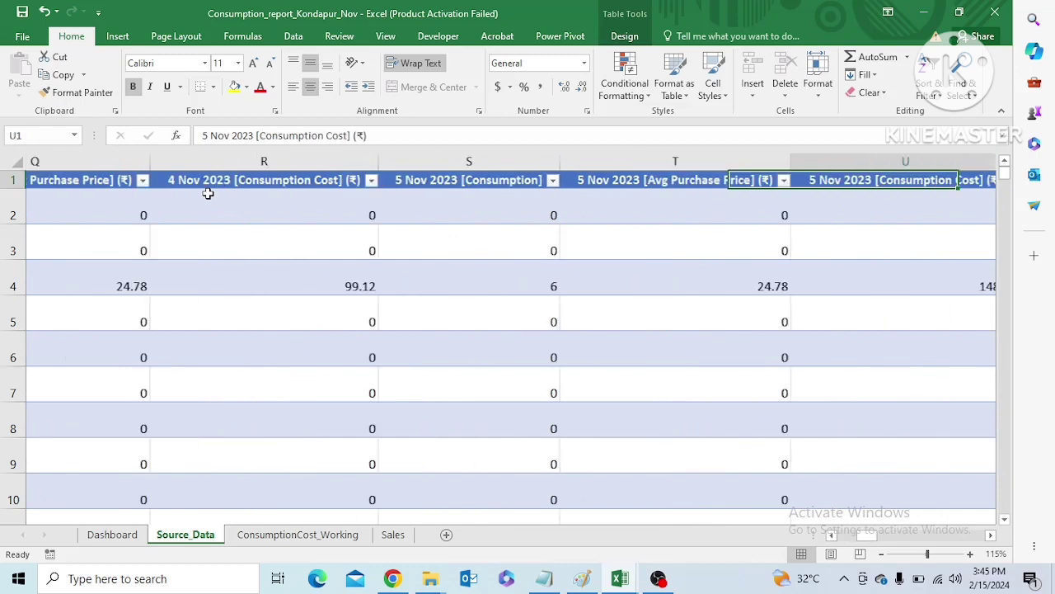
key("Right")
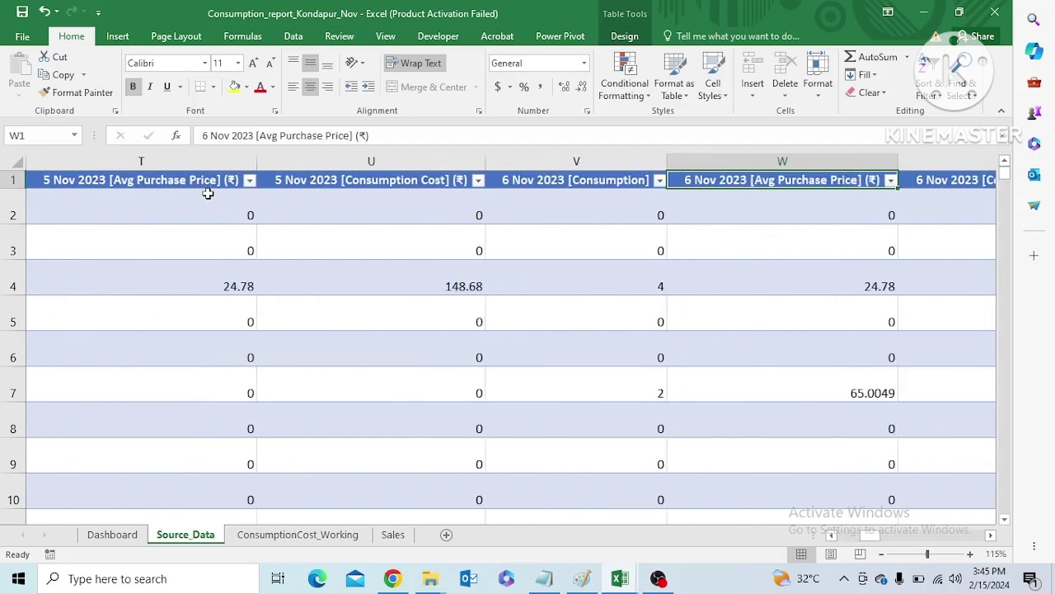
key("Right")
key("Right")
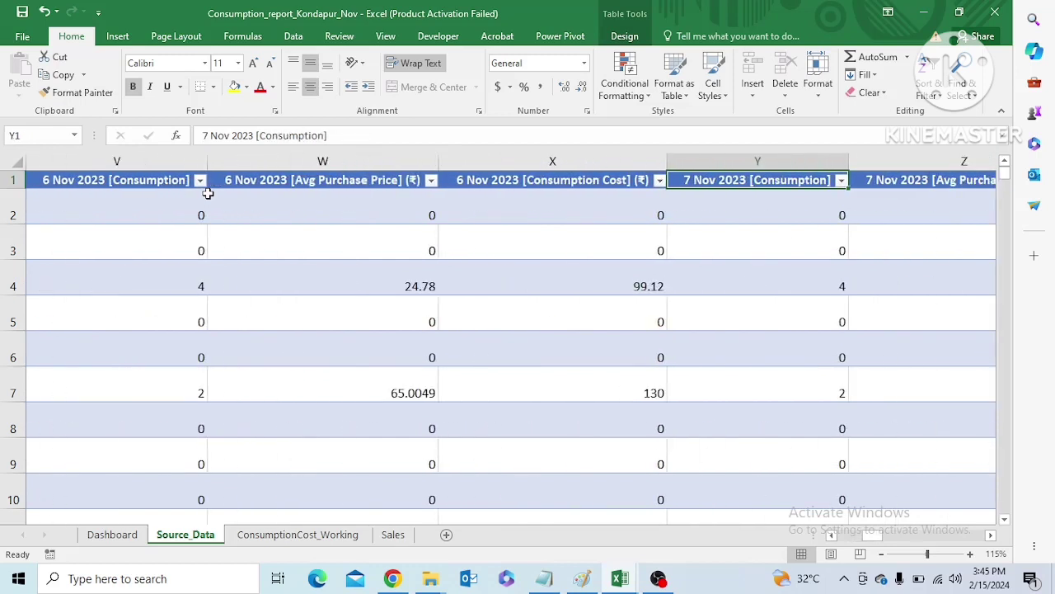
key("Right")
key("Right")
key("Right")
key("Right")
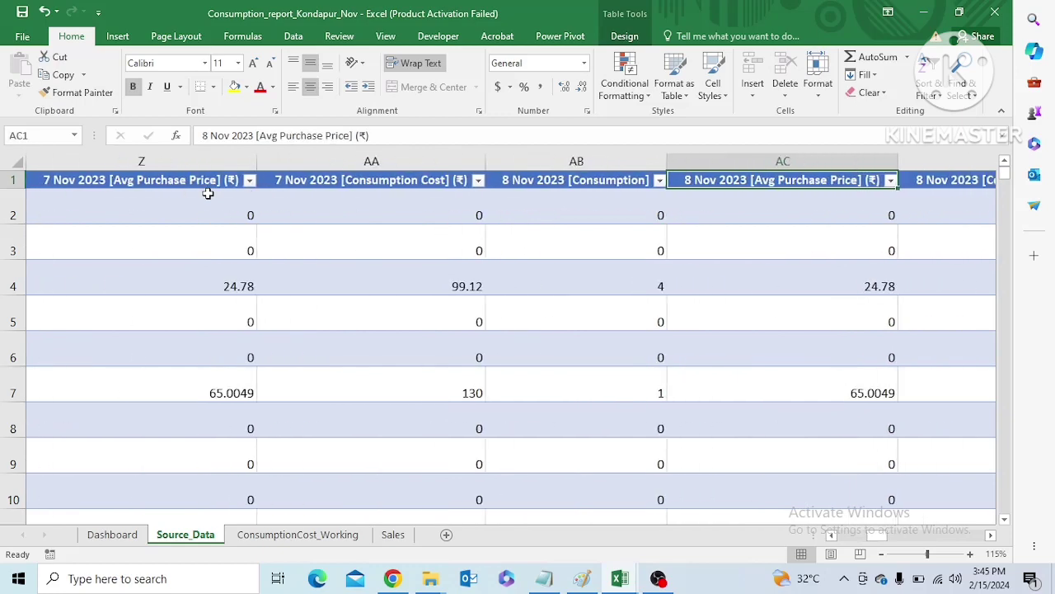
key("Right")
key("Left")
key("Right")
key("Right")
key("Right")
key("Right")
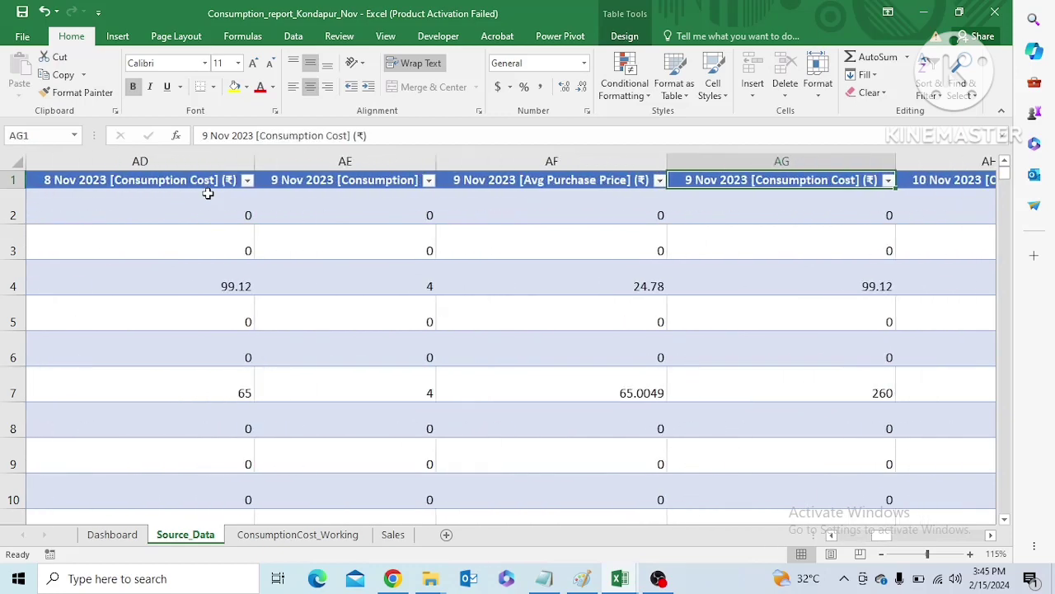
Review the daily column headers up to 14 Nov 2023 and return to the Raw Material column
key("Left")
key("Left")
key("Left")
key("Left")
key("Left")
key("Left")
key("Left")
key("Left")
key("Left")
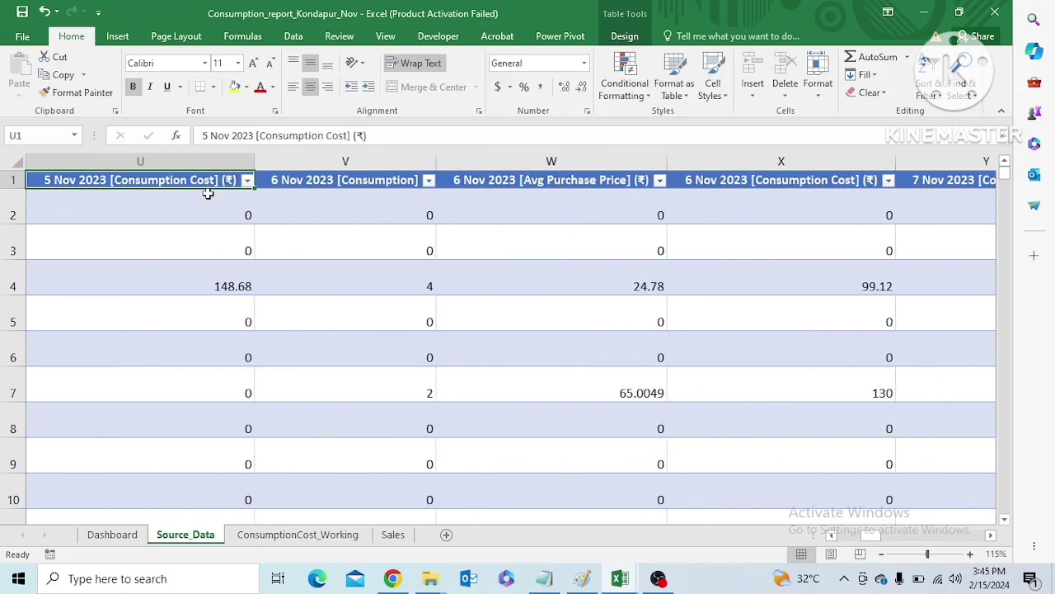
key("Right")
key("Right")
key("Right")
key("Right")
key("Right")
key("Right")
key("Right")
key("Right")
key("Right")
key("Right")
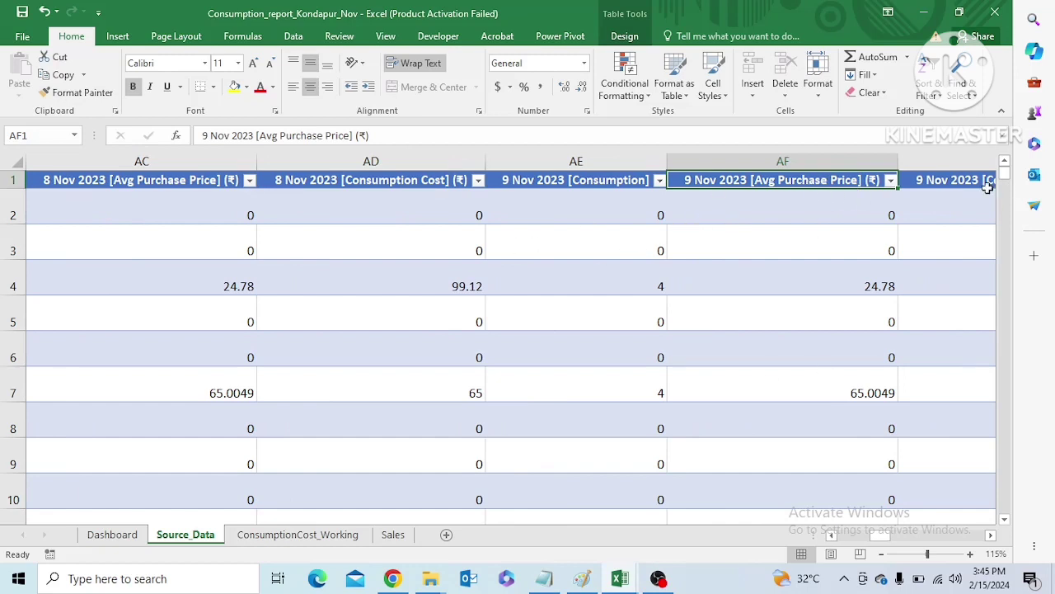
key("Right")
key("Right")
key("Right")
key("Right")
key("Right")
key("Right")
key("Right")
key("Right")
key("Right")
key("Right")
key("Right")
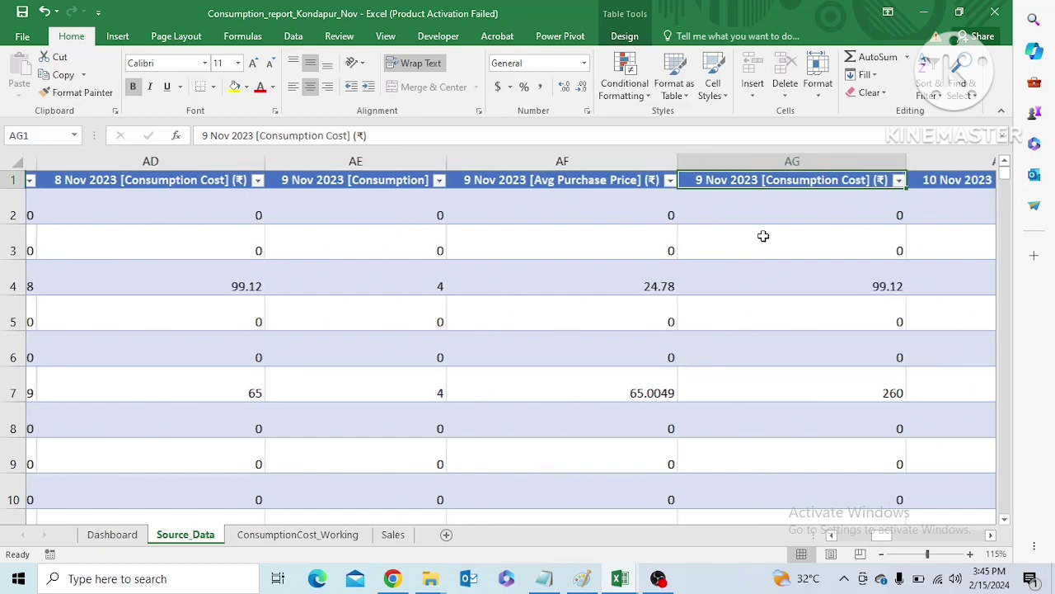
key("Right")
key("Right")
key("Right")
key("Right")
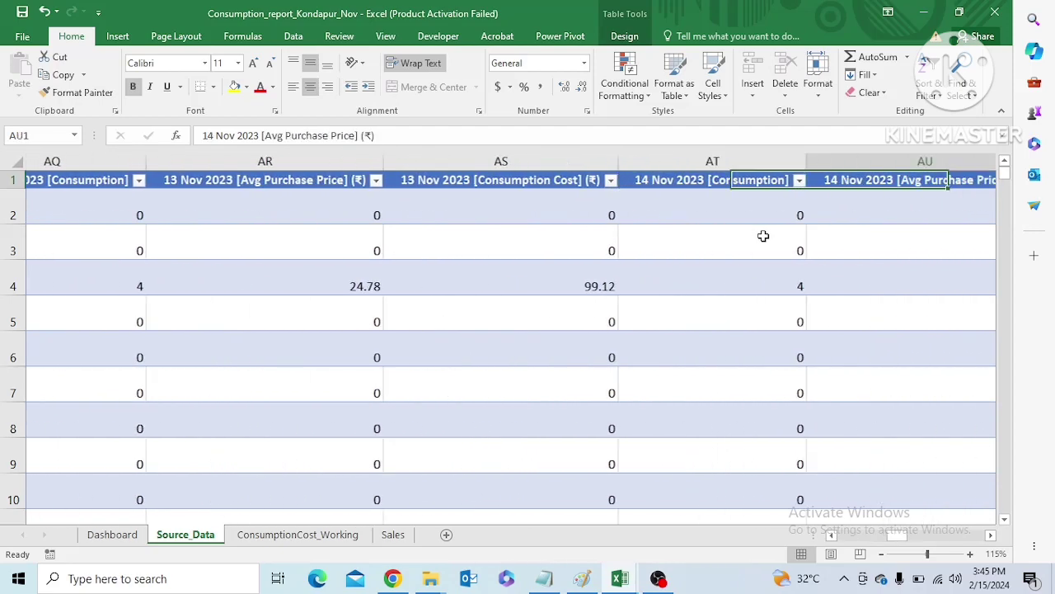
key("Left")
key("Left")
key("Left")
key("Left")
key("Left")
key("Left")
key("Left")
key("Left")
key("Left")
key("Left")
key("Left")
key("Left")
key("Left")
key("Left")
key("Left")
key("Left")
key("Left")
key("Left")
key("Left")
key("Left")
key("Left")
key("Left")
key("Left")
key("Left")
key("Left")
key("Left")
key("Left")
key("Left")
key("Left")
key("Left")
key("Left")
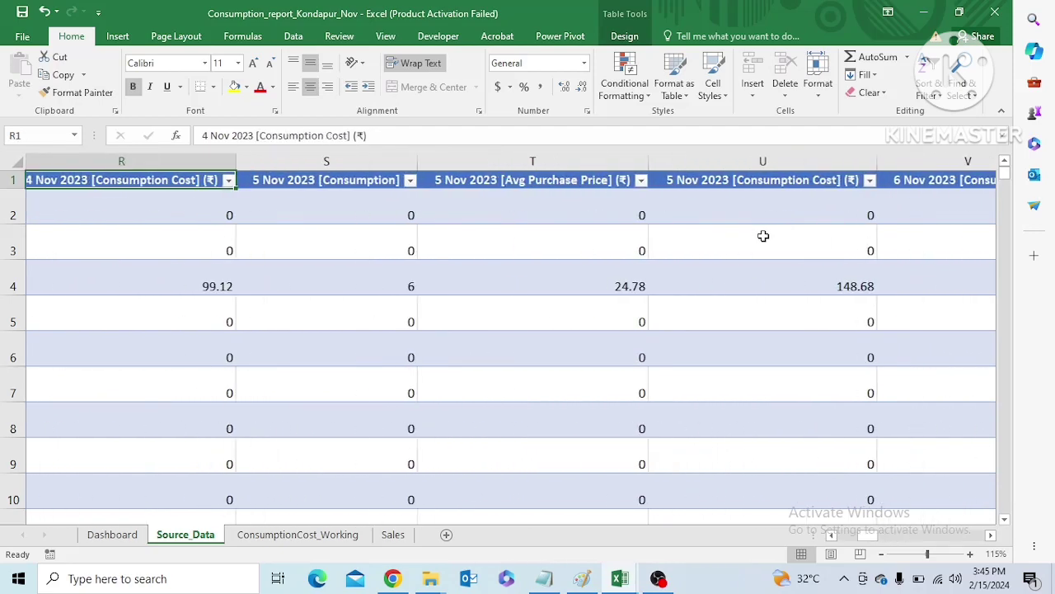
key("Left")
key("Left")
key("Left")
key("Left")
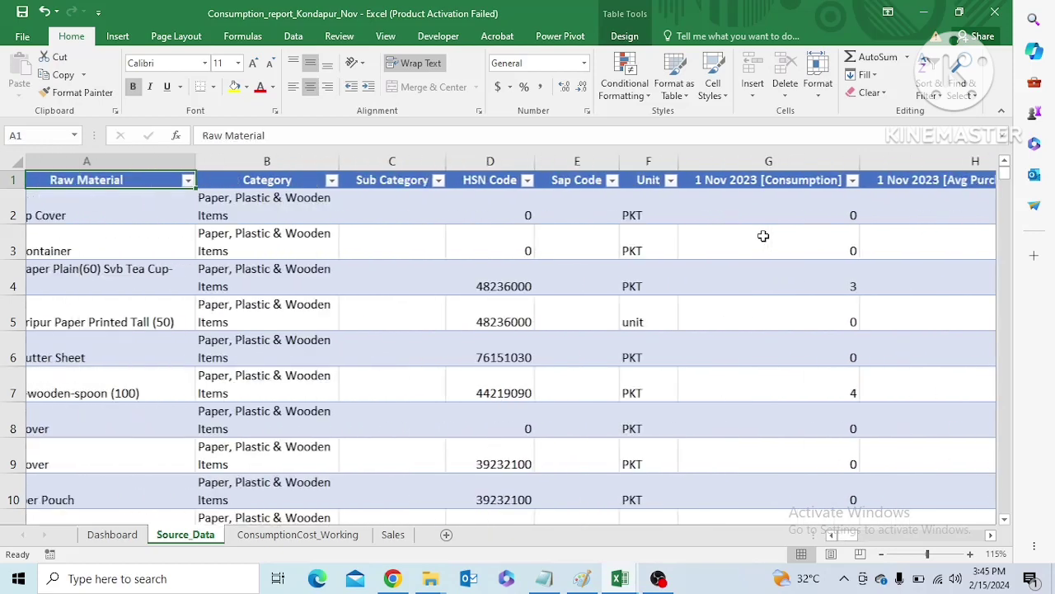
Recheck how the three daily columns repeat in the source table from 1 to 4 Nov 2023
key("Right")
key("Right")
key("Right")
key("Right")
key("Right")
key("Right")
key("Right")
key("Right")
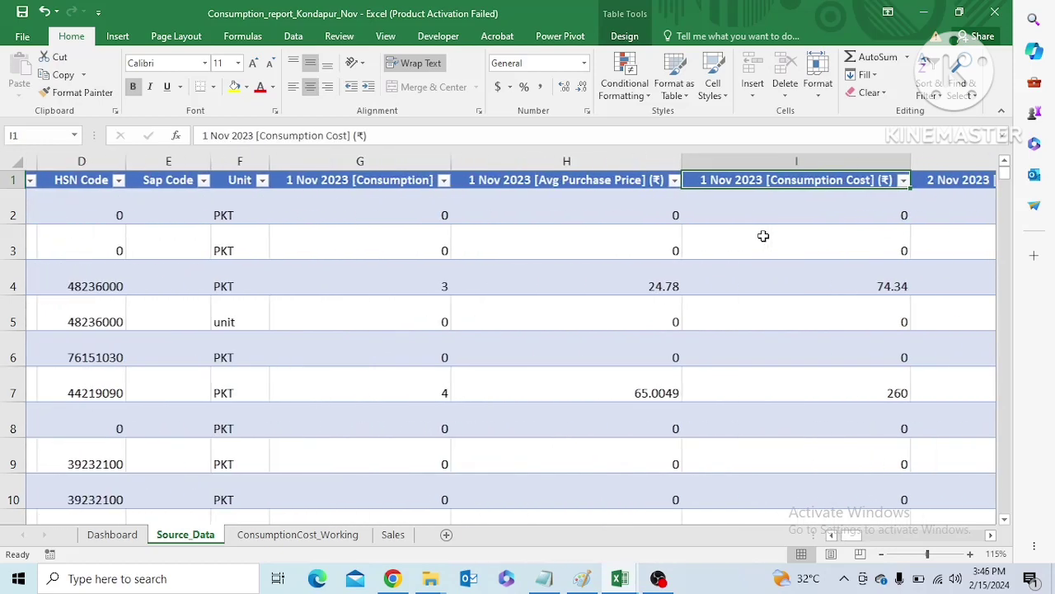
key("Left")
key("Left")
key("Left")
key("Right")
key("Right")
key("Right")
key("Right")
key("Right")
key("Right")
key("Right")
key("Right")
key("Right")
key("Right")
key("Right")
key("Right")
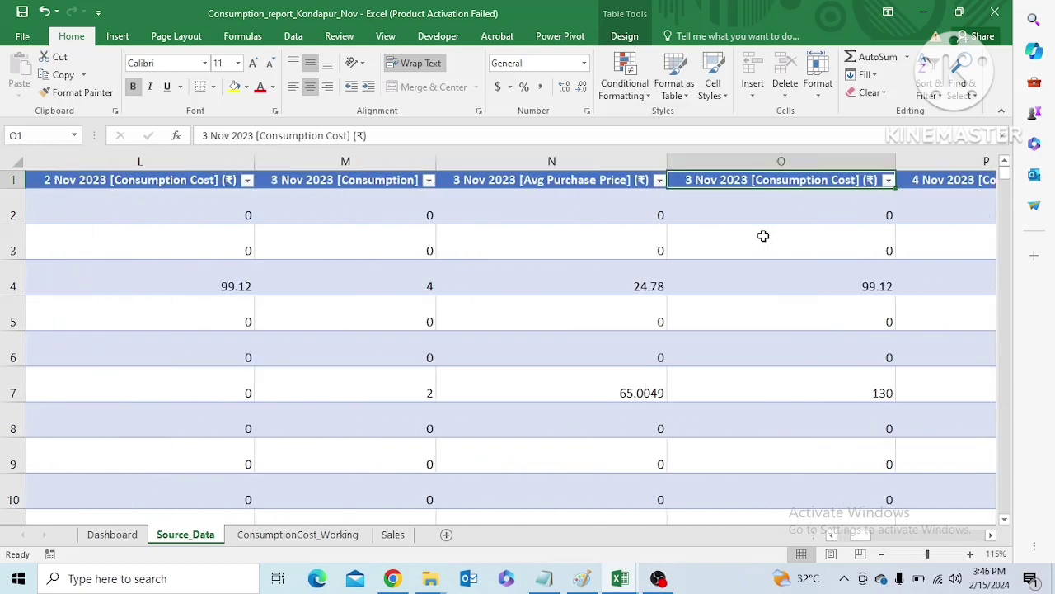
Return to the Dashboard sheet of the Consumption_report_Kondapur_Nov workbook and examine the monthly cost, sales and profit cards
mouse_move(620, 578)
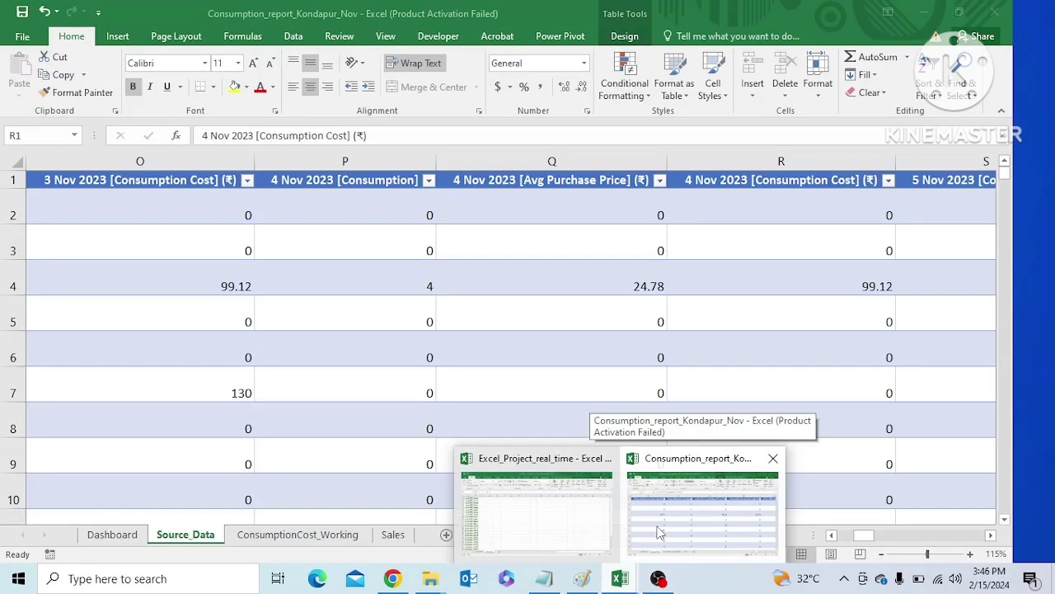
left_click(660, 532)
left_click(112, 534)
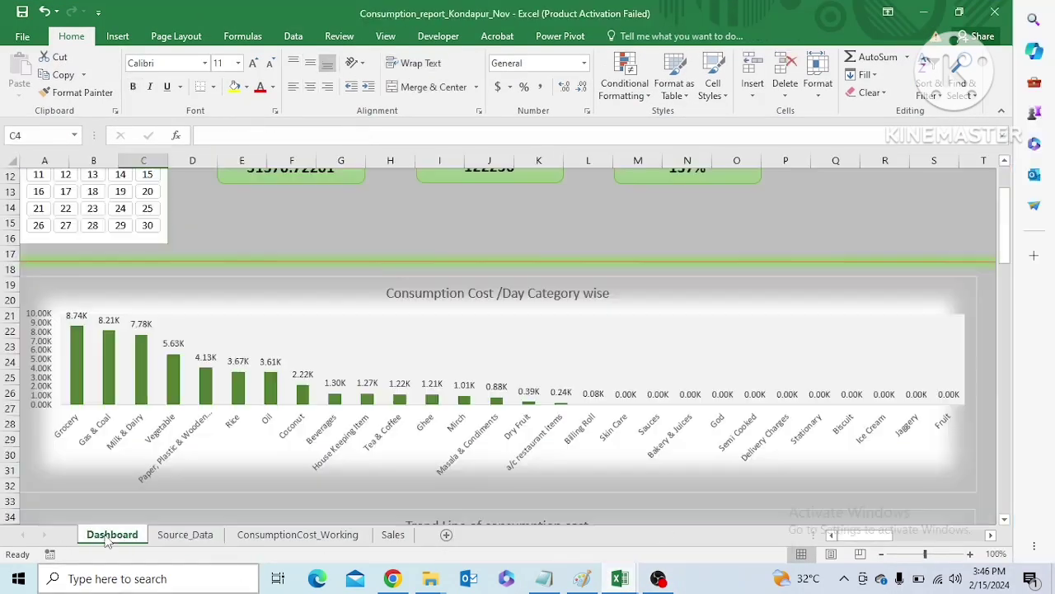
left_click_drag(1006, 280, 1002, 225)
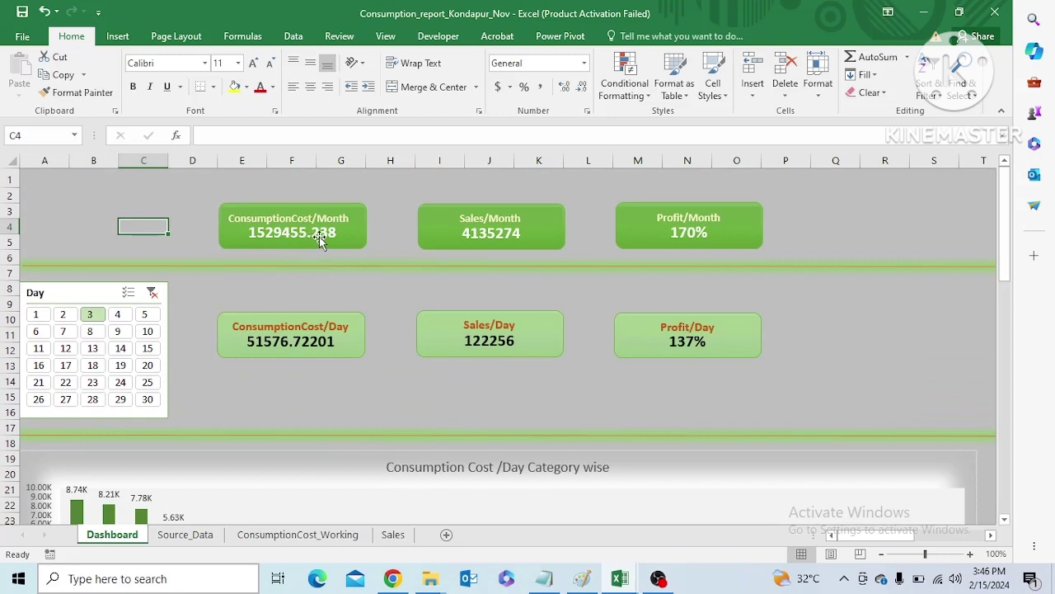
Filter the dashboard by day 20 and view the Sales Trend for the month chart
left_click_drag(1005, 211, 1010, 280)
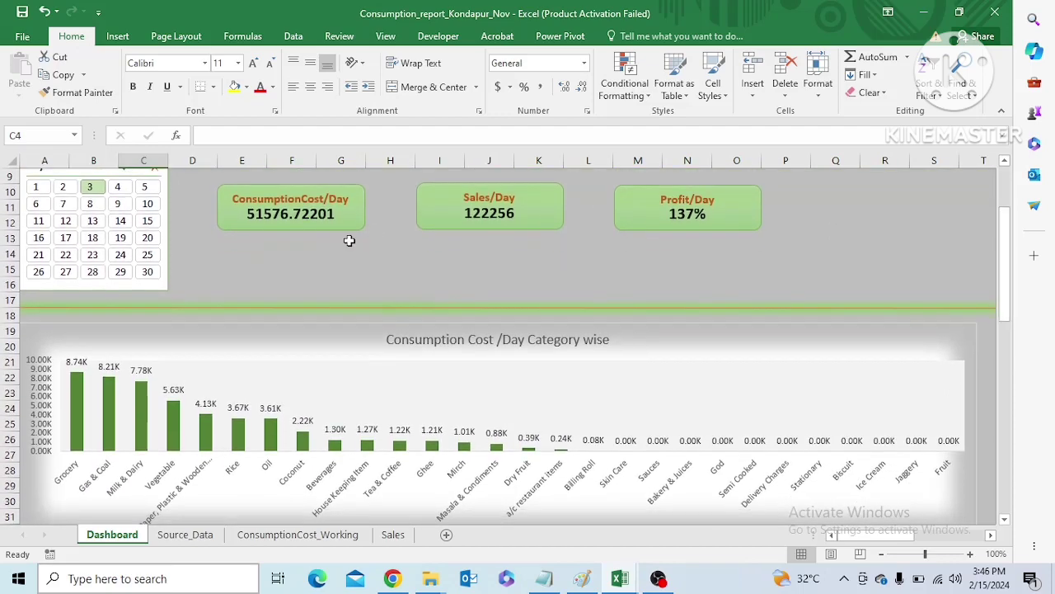
left_click(147, 240)
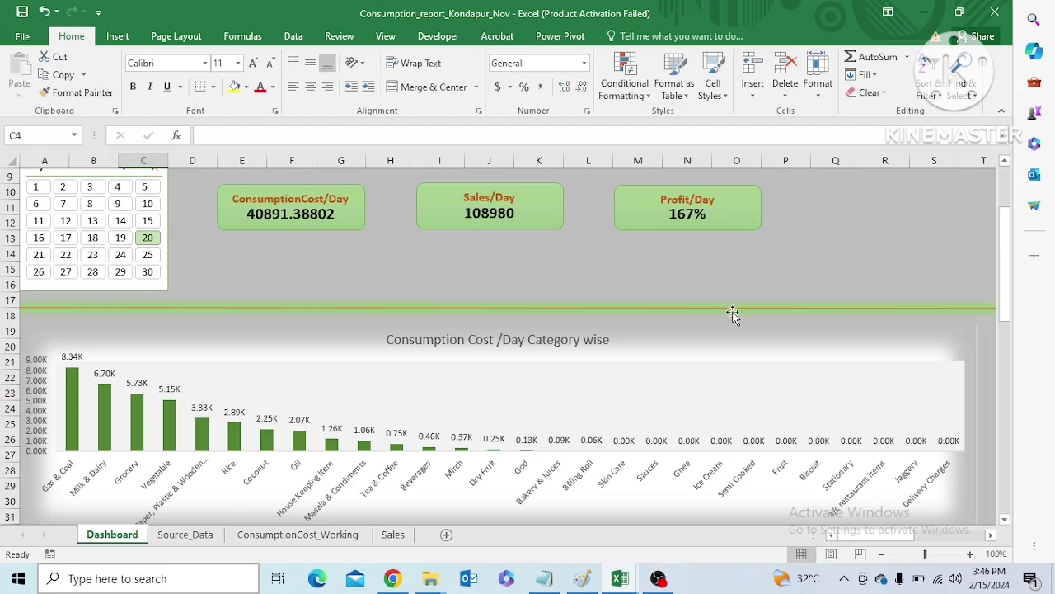
left_click_drag(1006, 259, 1007, 422)
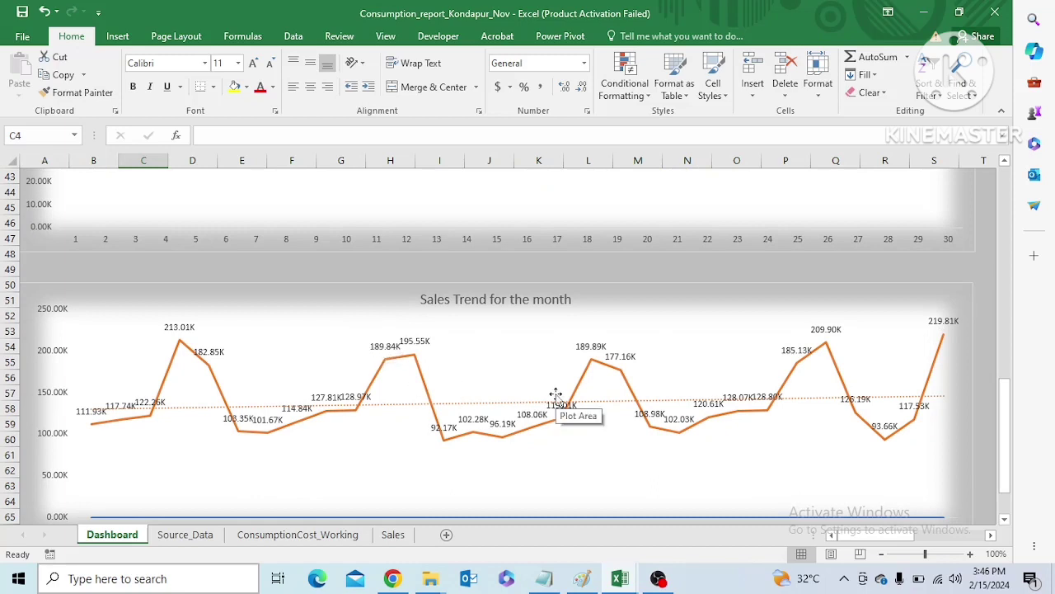
Switch to the Excel_Project_real_time workbook, look over its Sales_Data sheet and open the Source_Data sheet at the header row
left_click(178, 538)
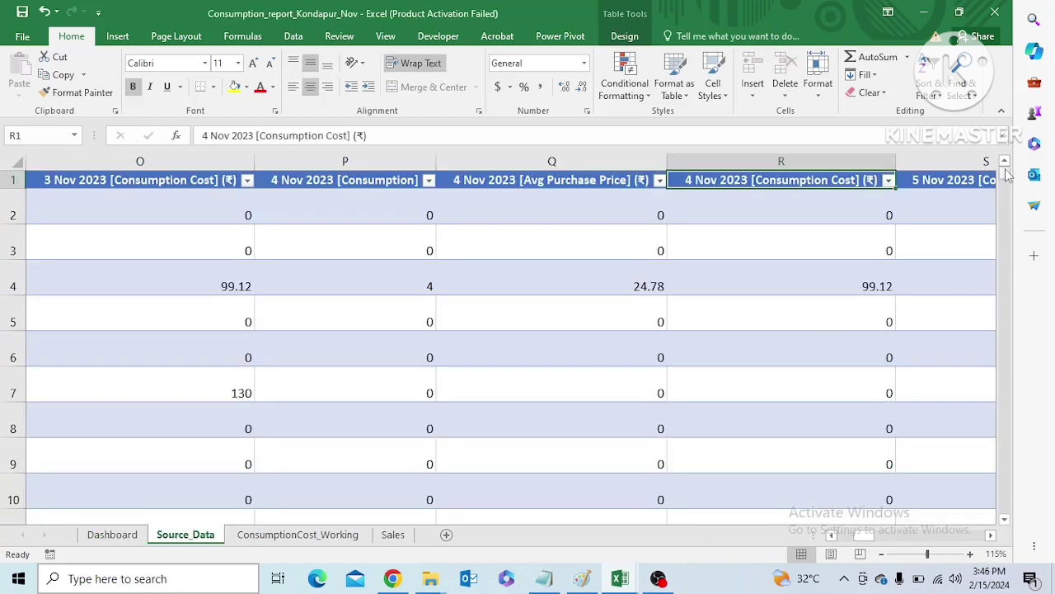
left_click(624, 581)
left_click(552, 549)
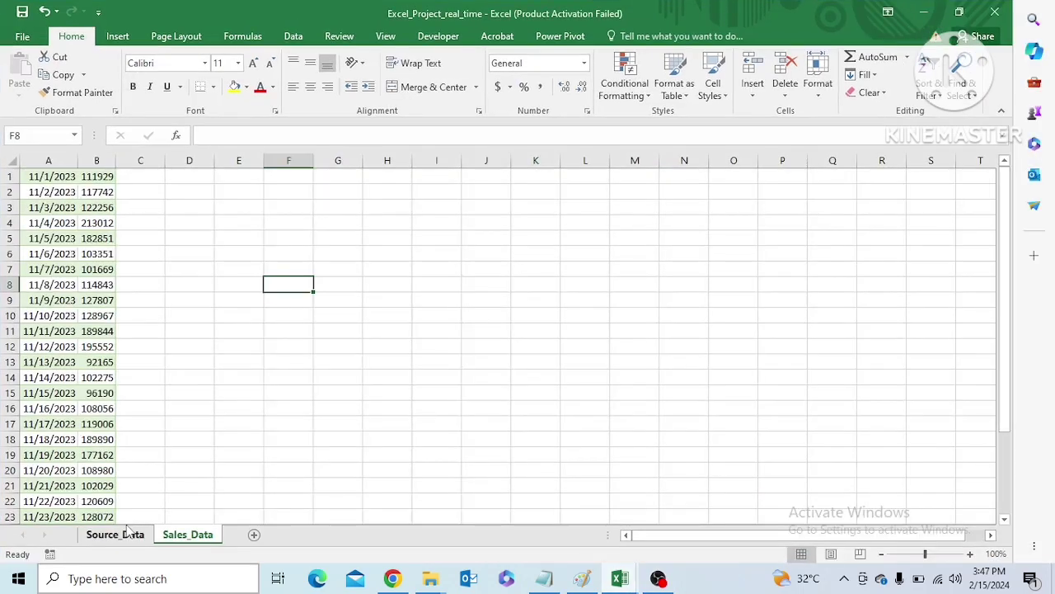
left_click(128, 534)
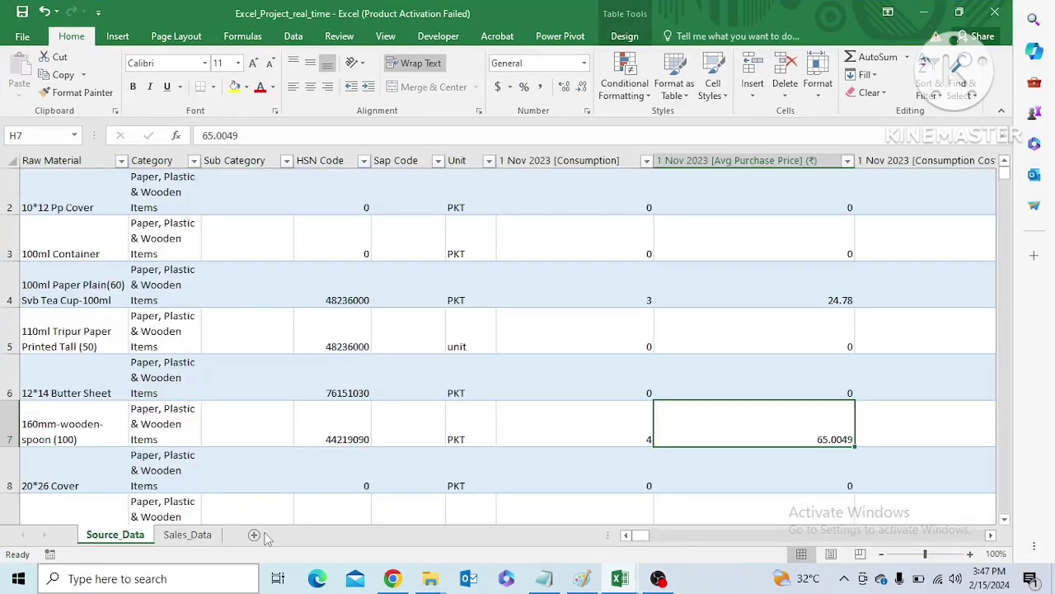
left_click(188, 534)
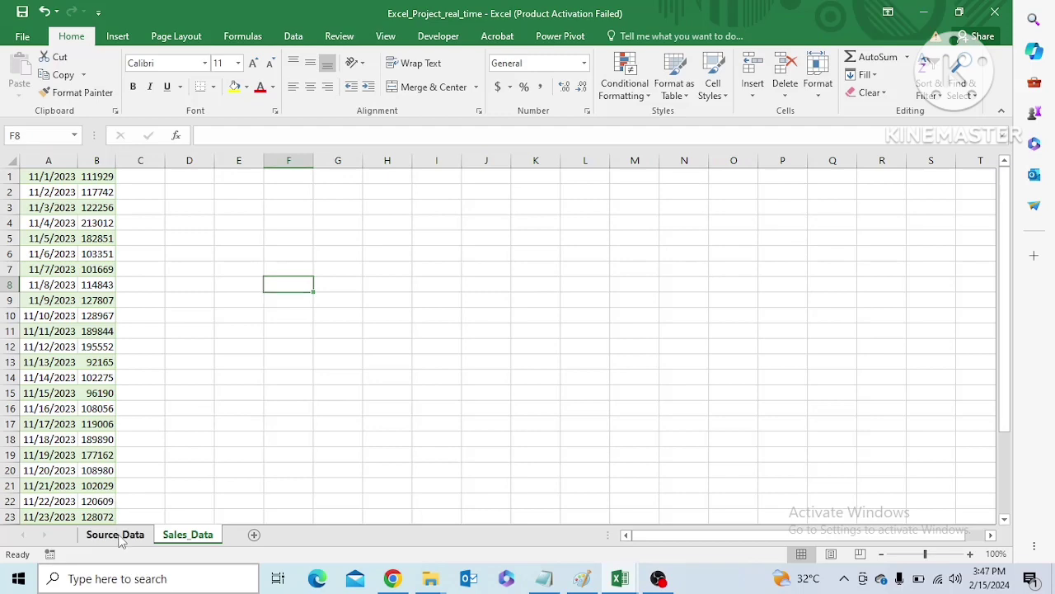
left_click(122, 538)
scroll(1005, 180, "up", 1)
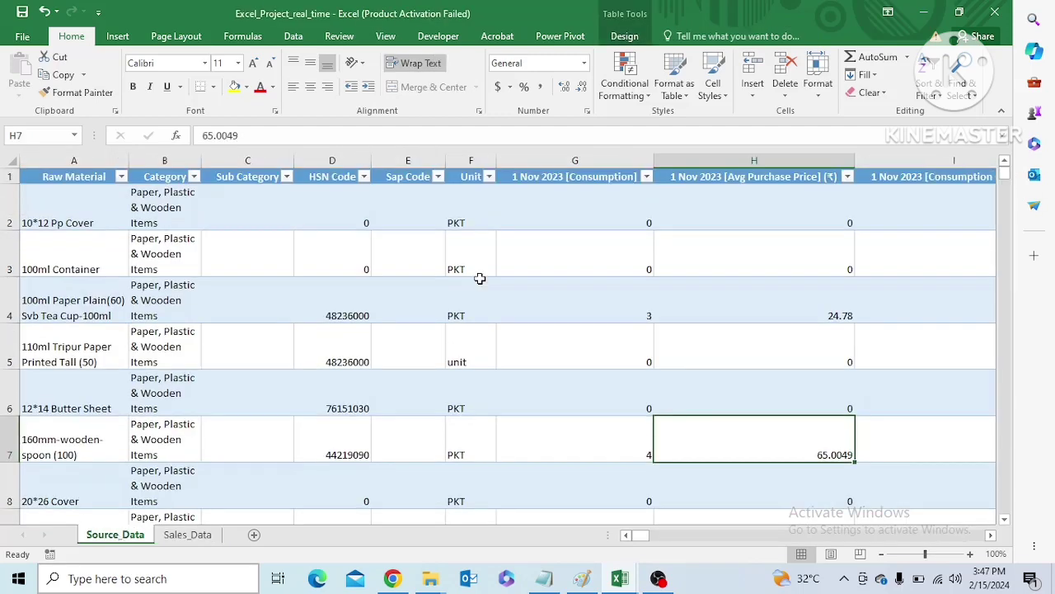
Select the whole source table from the Raw Material header to its last cell and name the range Consumption_Cost
left_click(81, 214)
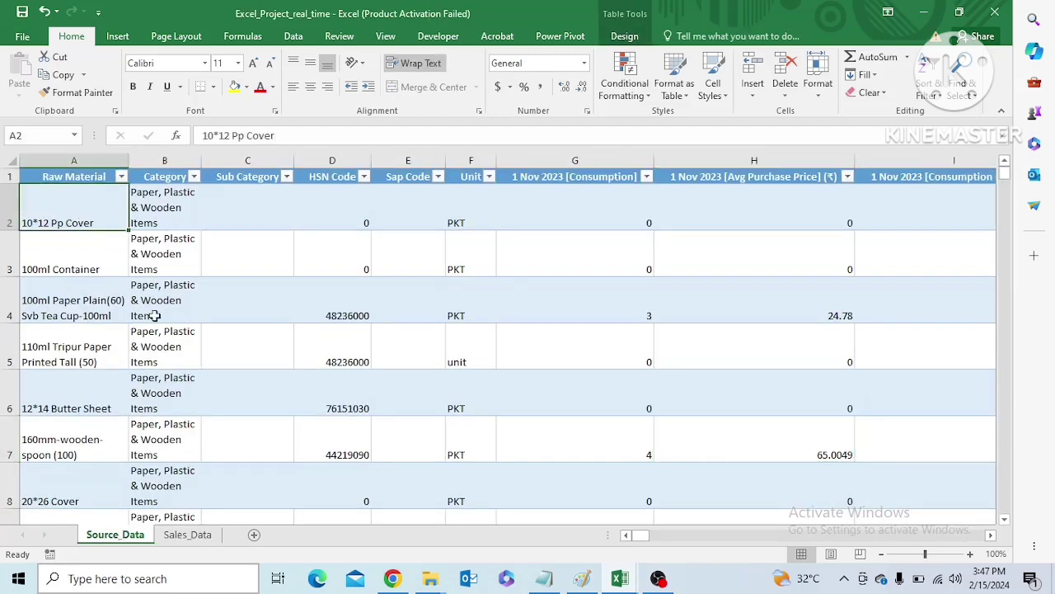
left_click(98, 177)
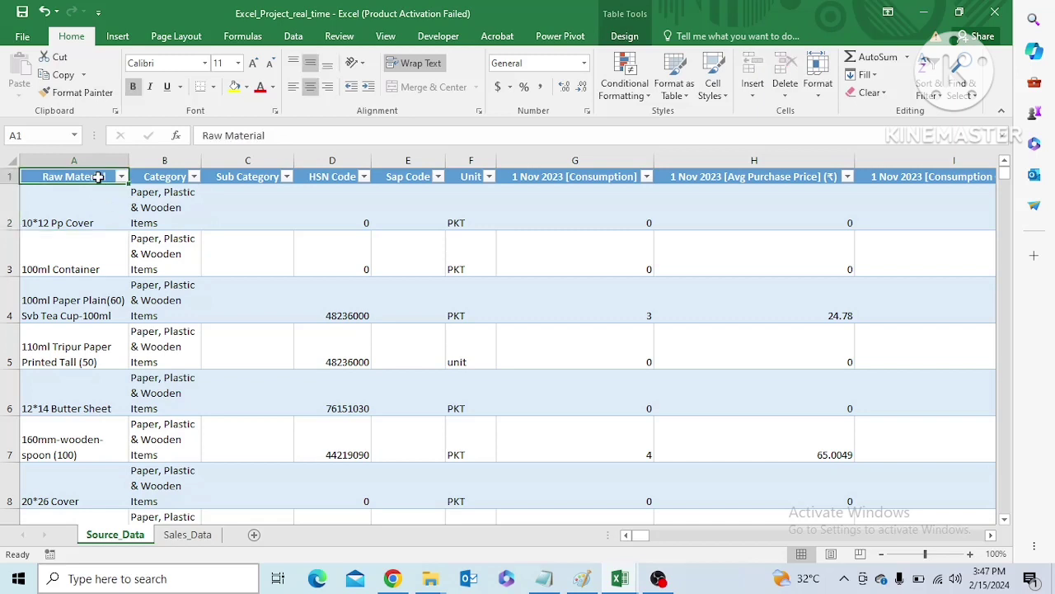
key("ctrl+shift+End")
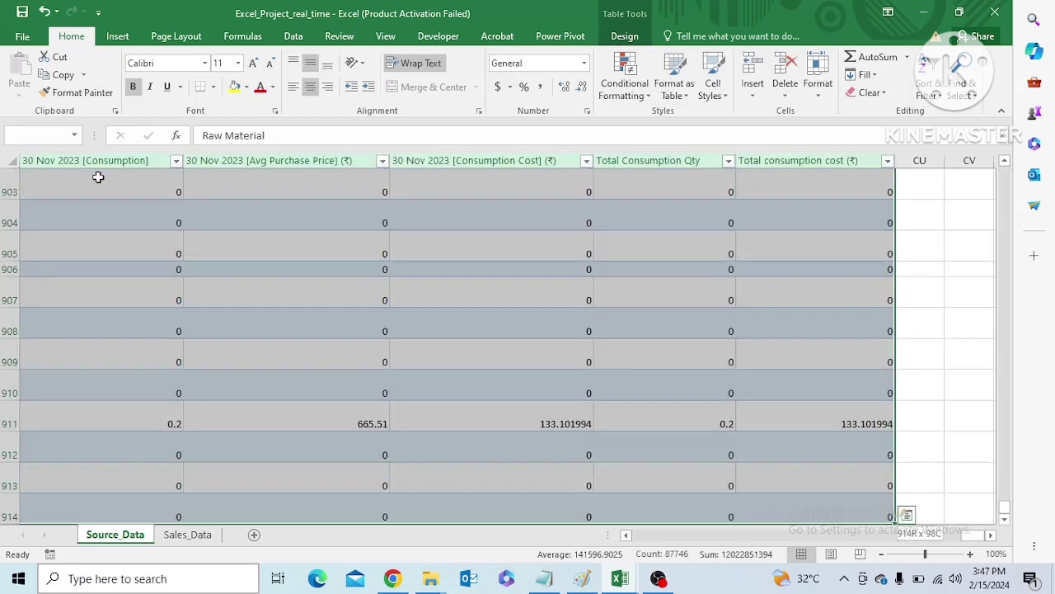
left_click(118, 38)
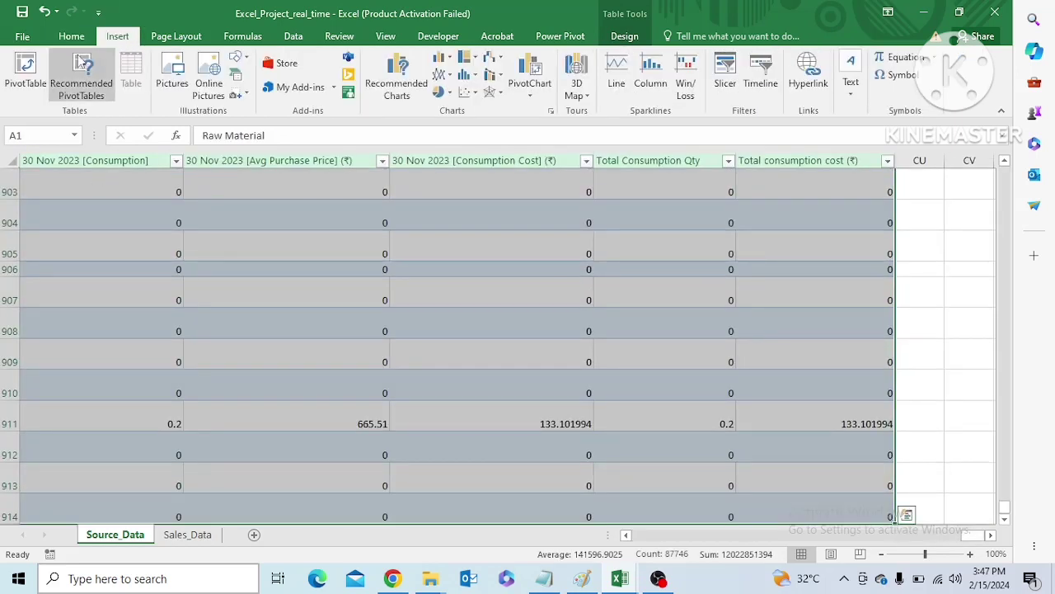
left_click(20, 97)
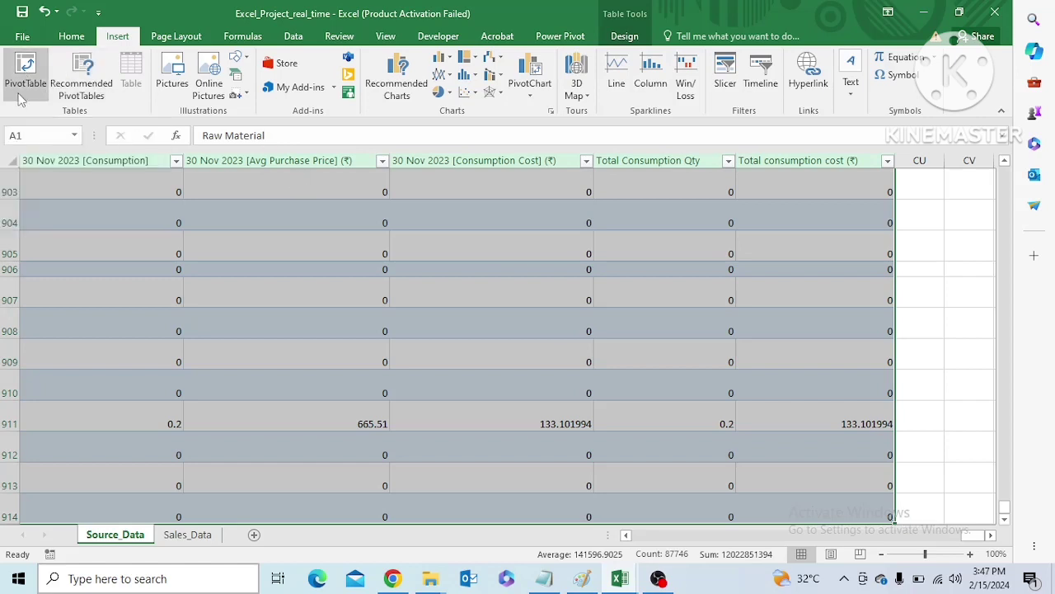
left_click(43, 136)
type("COnsumption")
type("_Cost")
key("Return")
Insert a PivotTable from the raw_data range on a new worksheet, adding the data to the Data Model
left_click(74, 136)
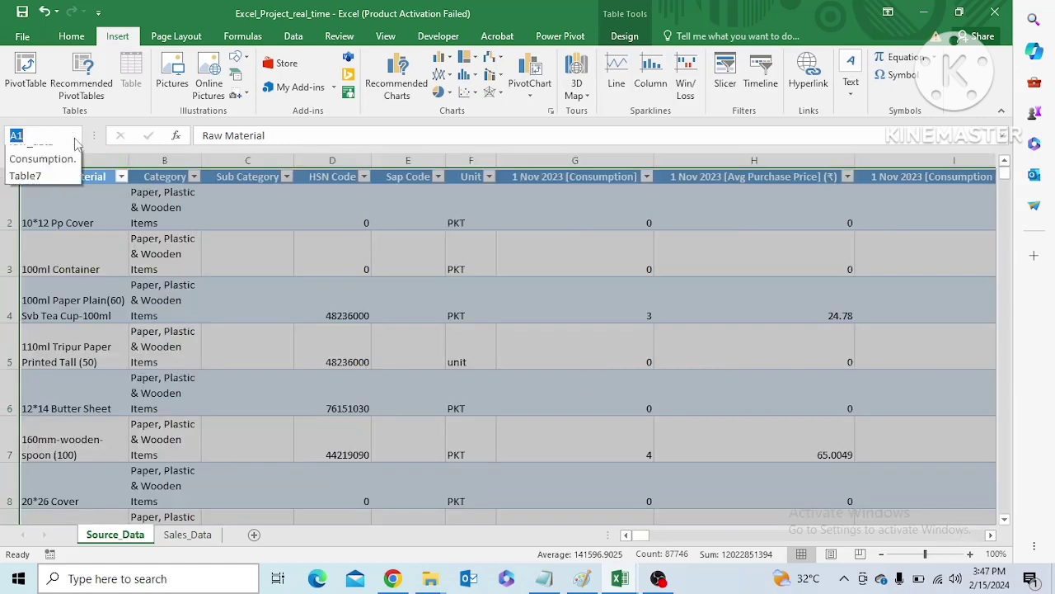
left_click(45, 174)
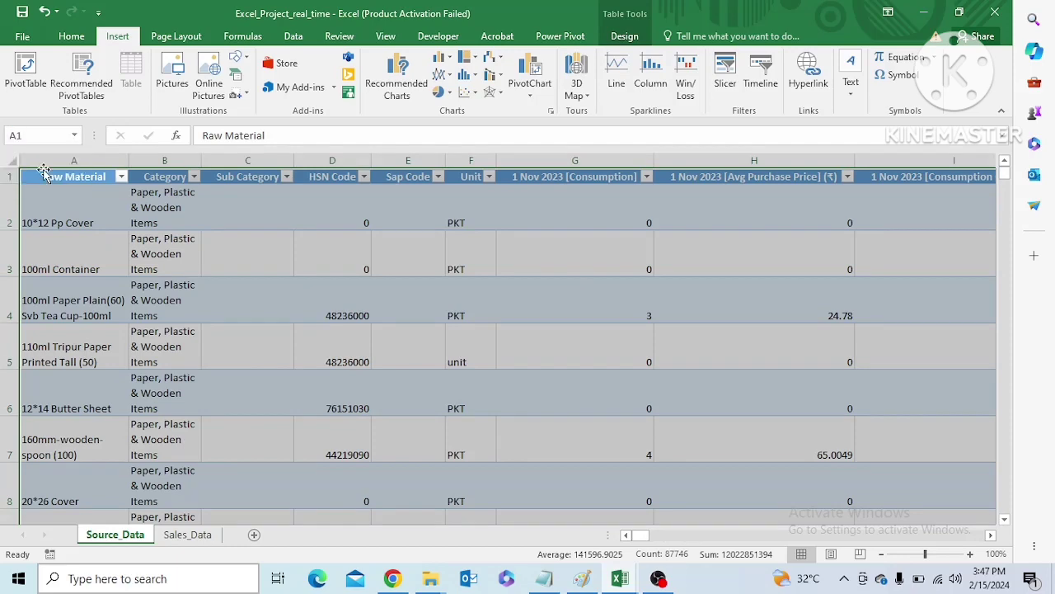
left_click(26, 75)
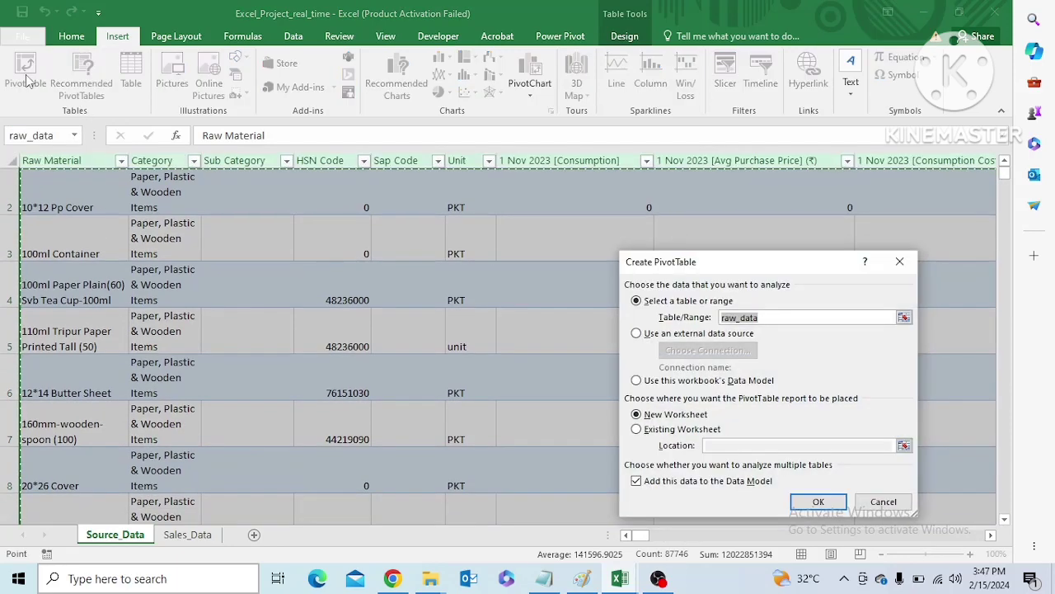
left_click(814, 502)
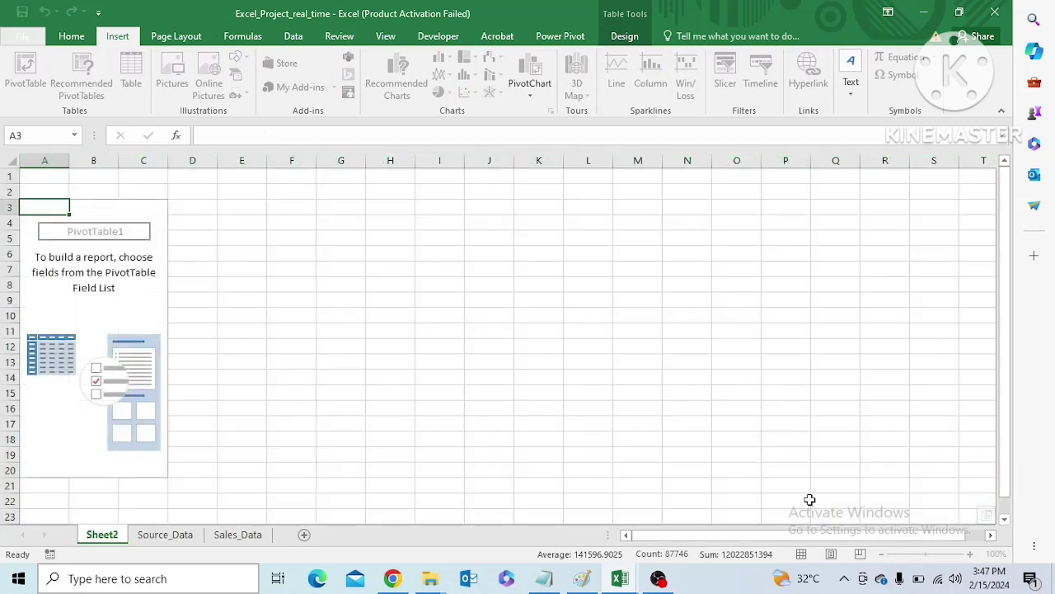
Rename the new pivot worksheet as Consumption_Cost_Pivot1
right_click(107, 537)
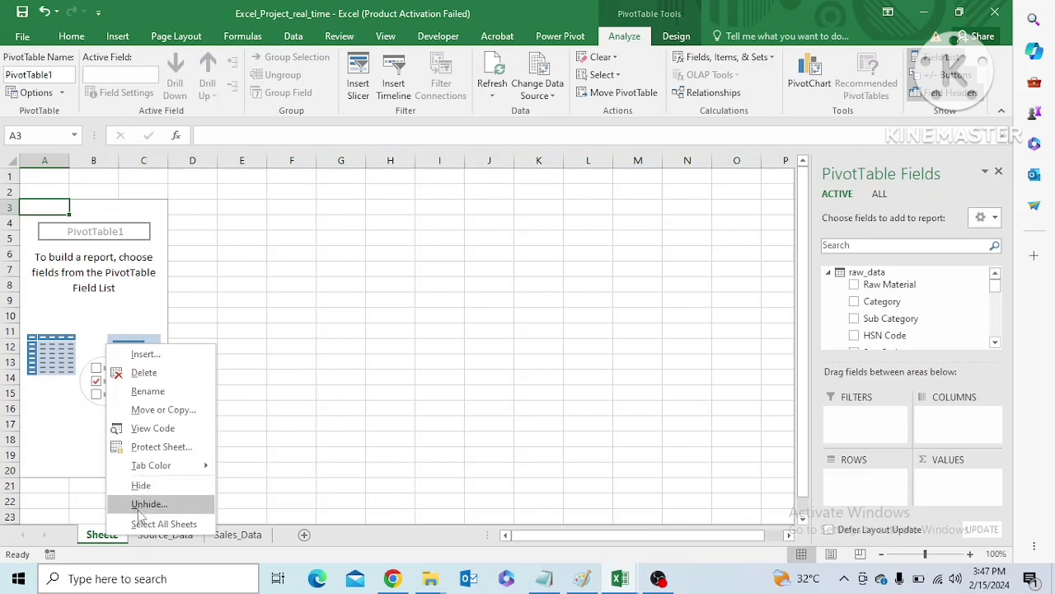
left_click(144, 390)
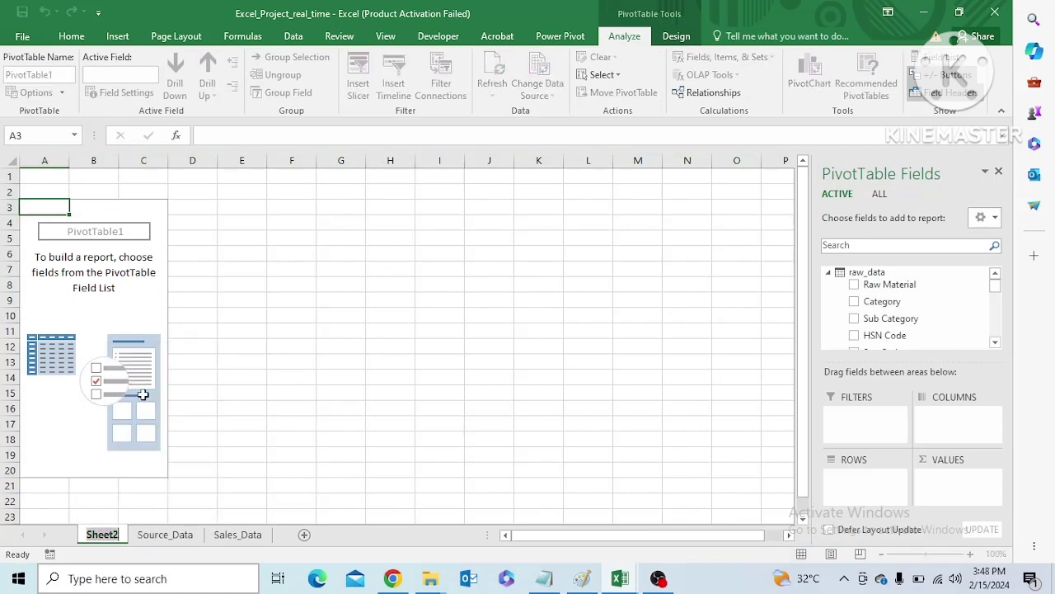
type("Consum")
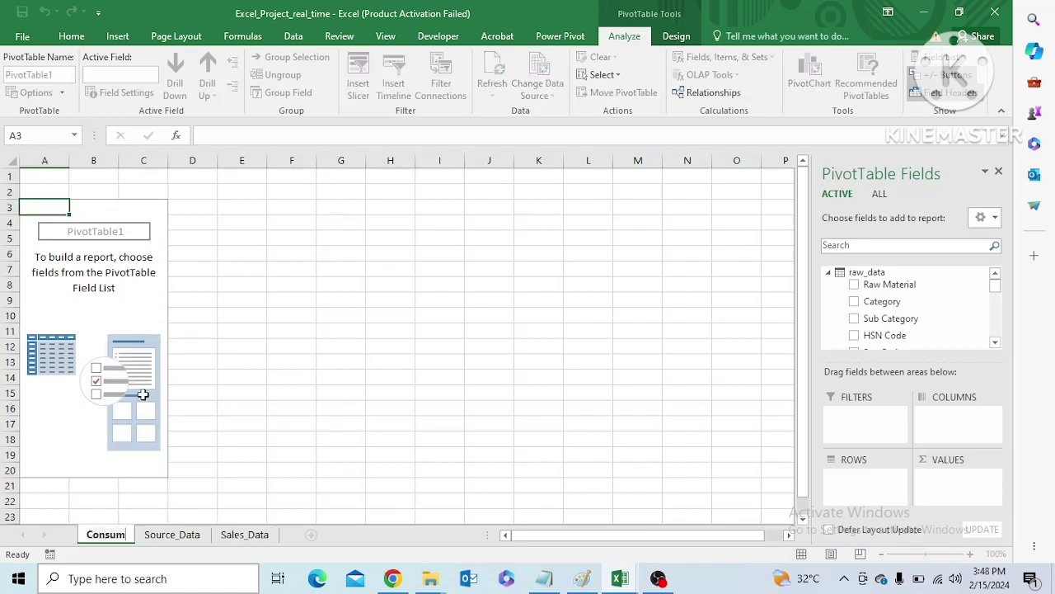
type("ption_Cos")
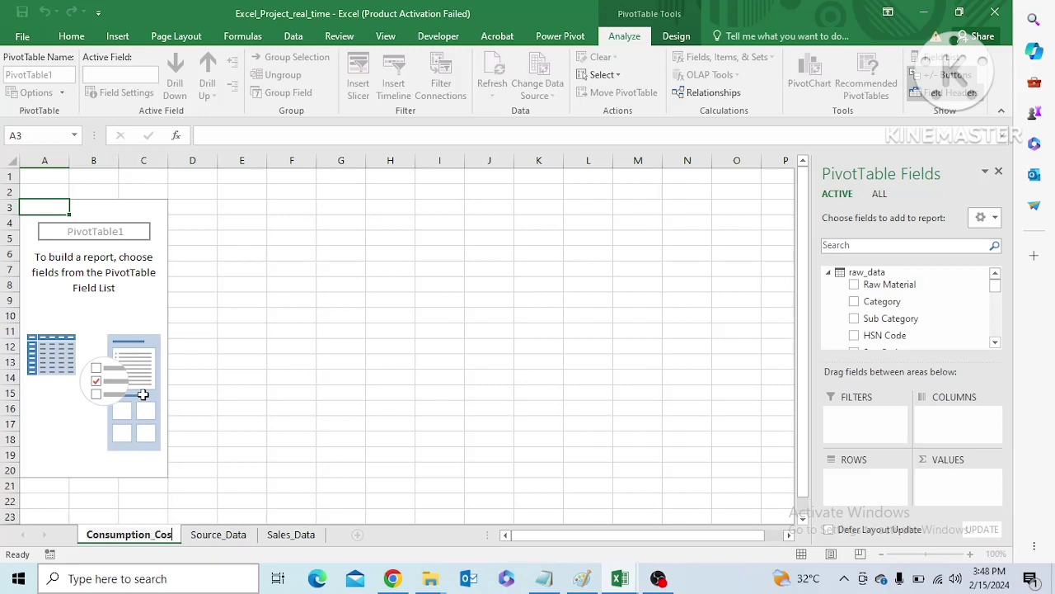
type("t")
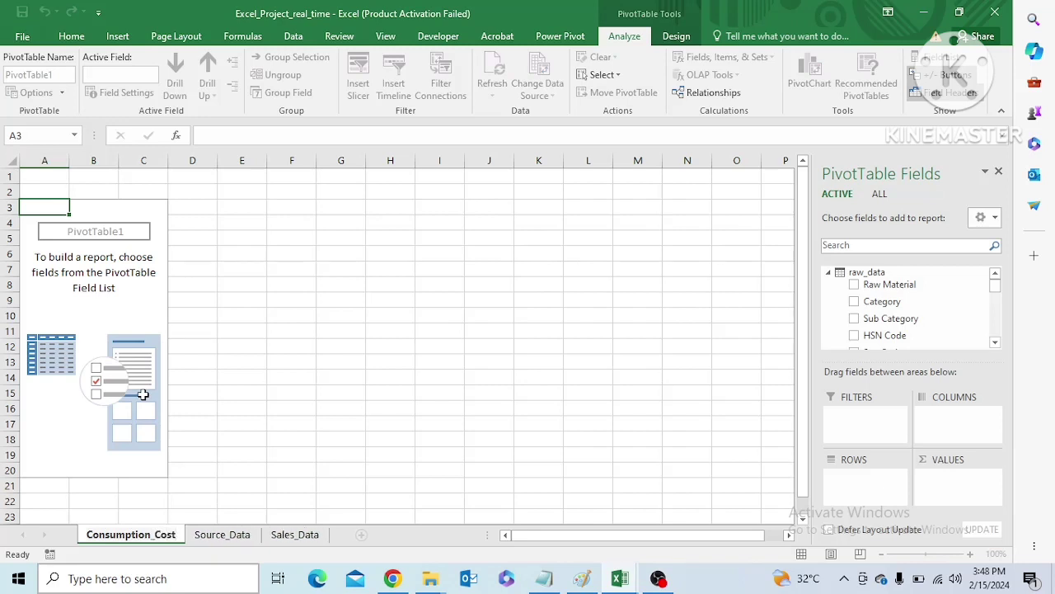
type("_P")
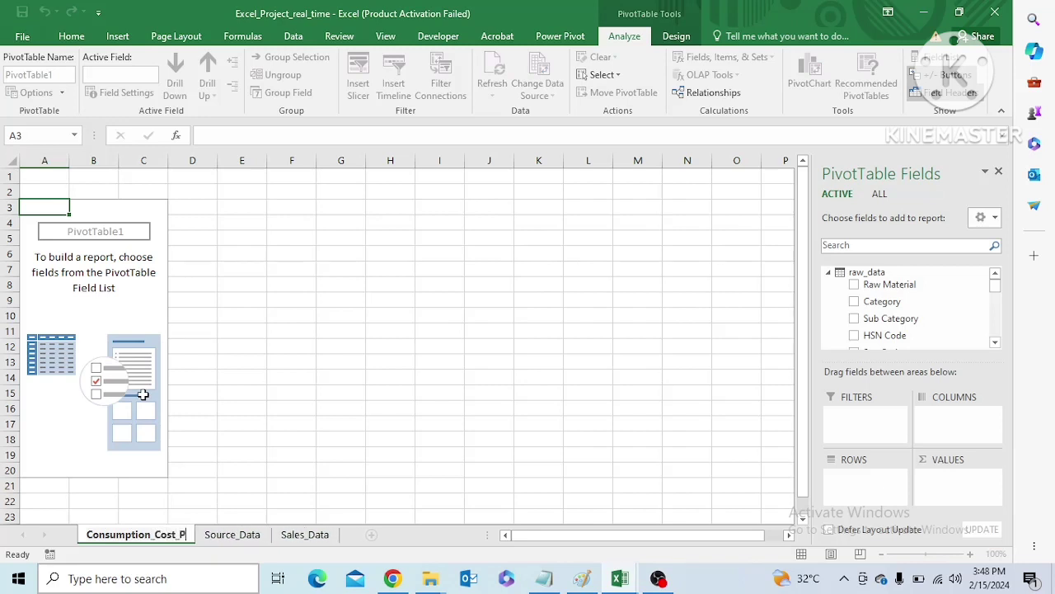
type("ivot1")
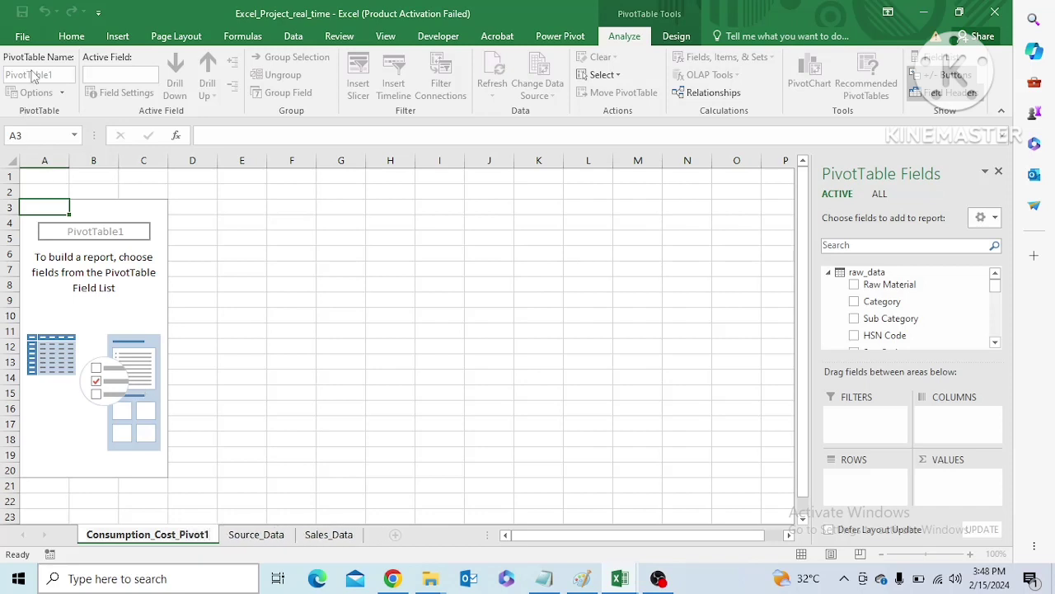
left_click(113, 211)
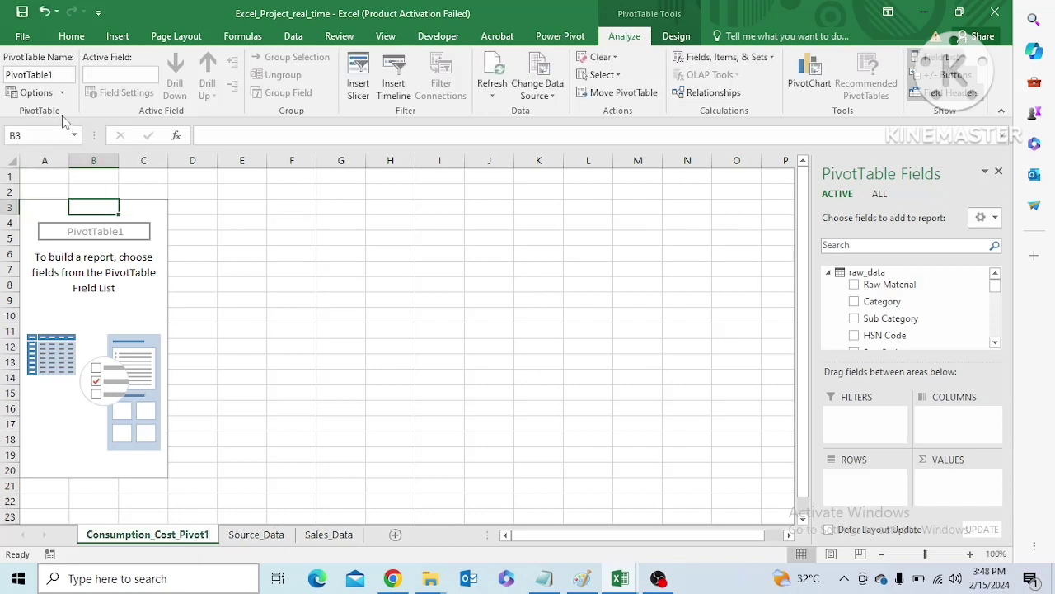
Change the PivotTable's own name to Conumption_Cost_Pivot1
left_click(9, 77)
double_click(8, 77)
type("Conumption_")
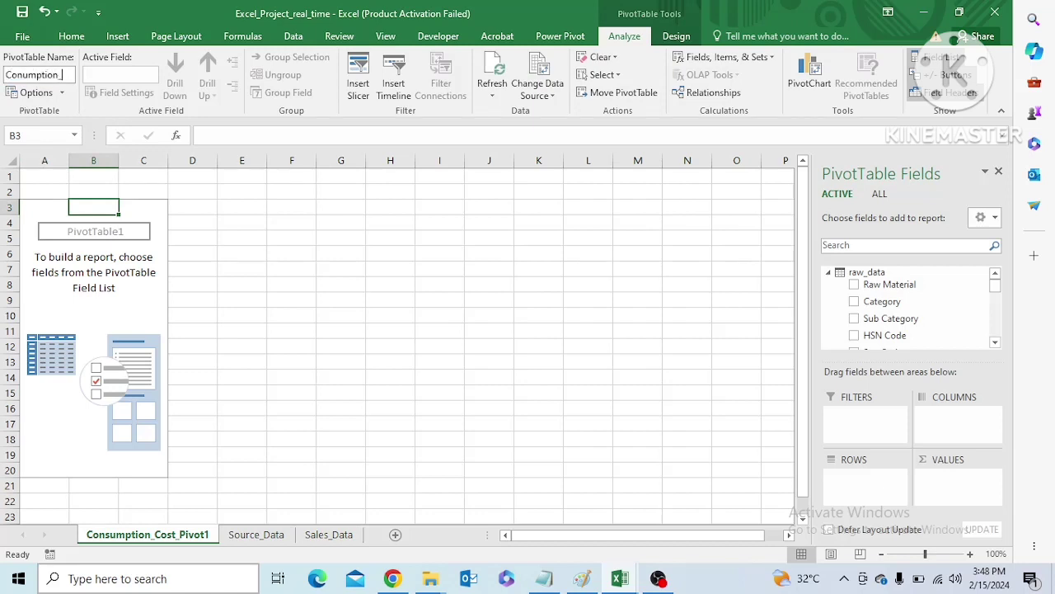
type("Cost_Pivot1")
left_click(145, 208)
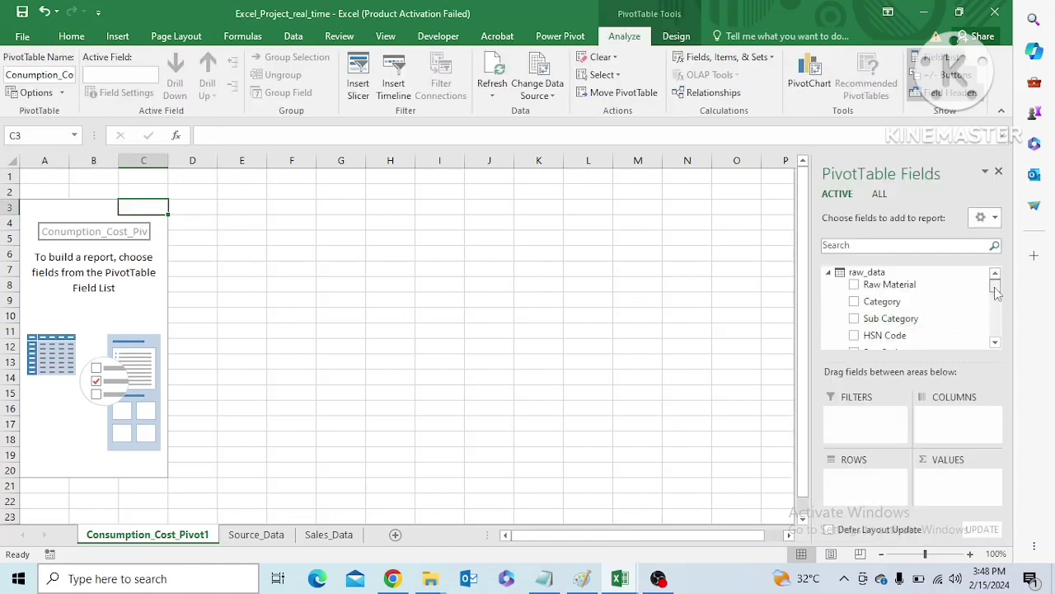
Put Category in the pivot rows and the sum of 1 Nov 2023 [Consumption Cost] in the values
mouse_move(997, 292)
left_mouse_down()
mouse_move(997, 302)
mouse_move(996, 281)
left_mouse_up()
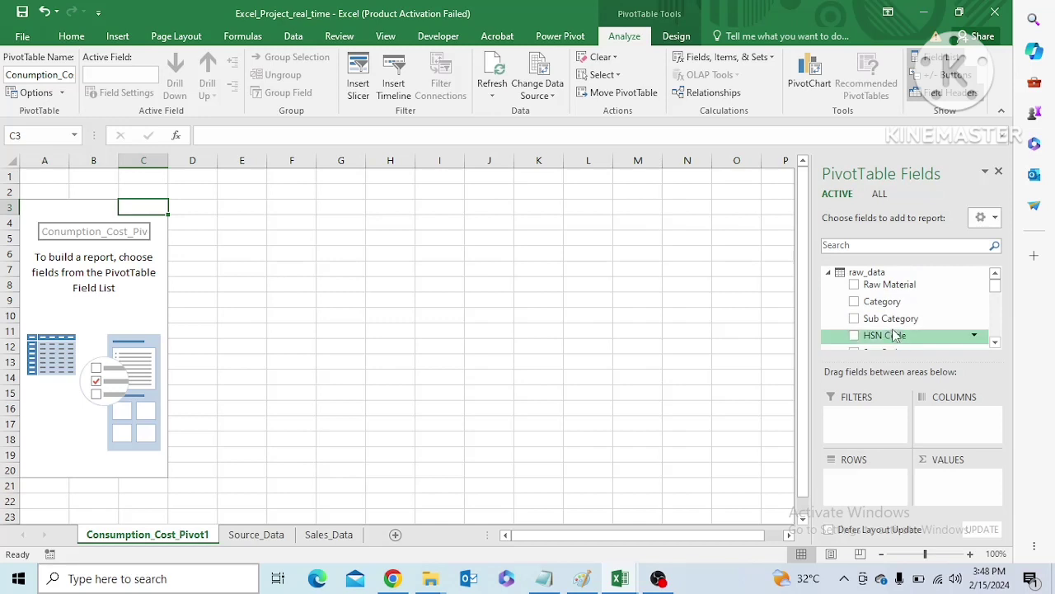
left_click_drag(882, 301, 855, 492)
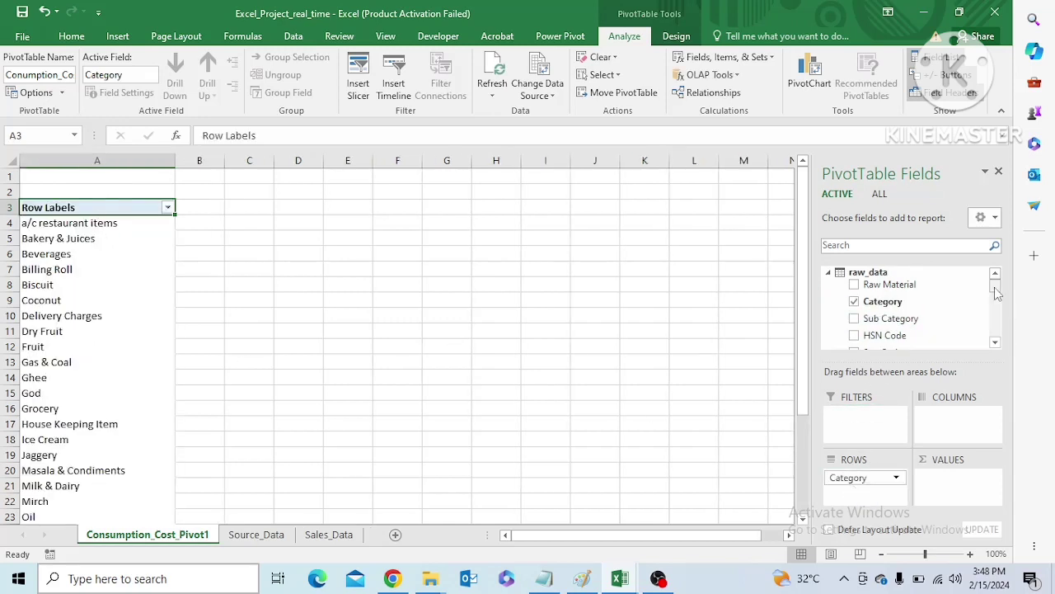
left_click_drag(996, 293, 998, 299)
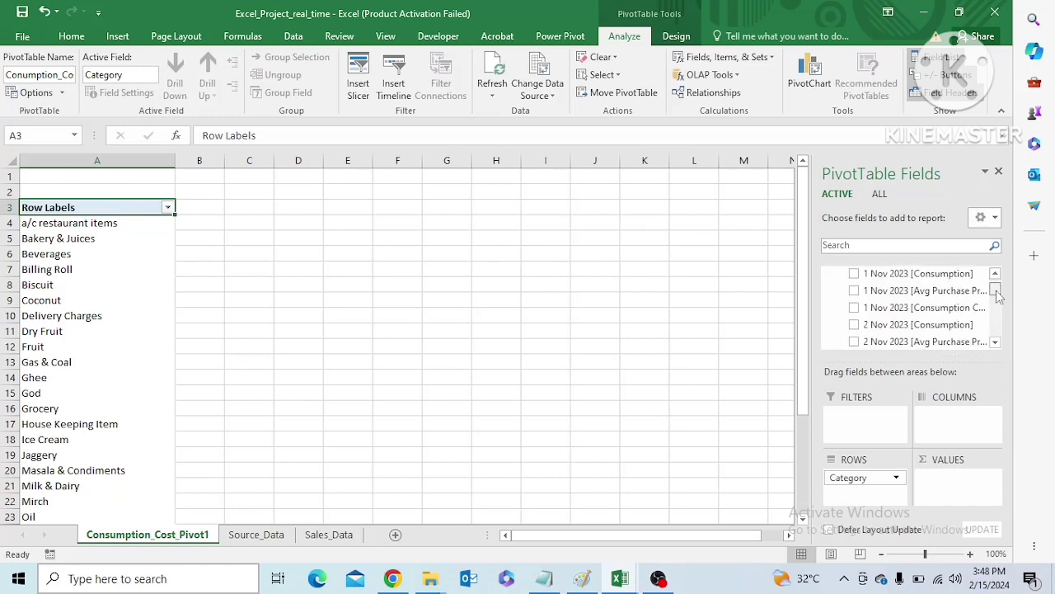
left_click_drag(859, 307, 944, 483)
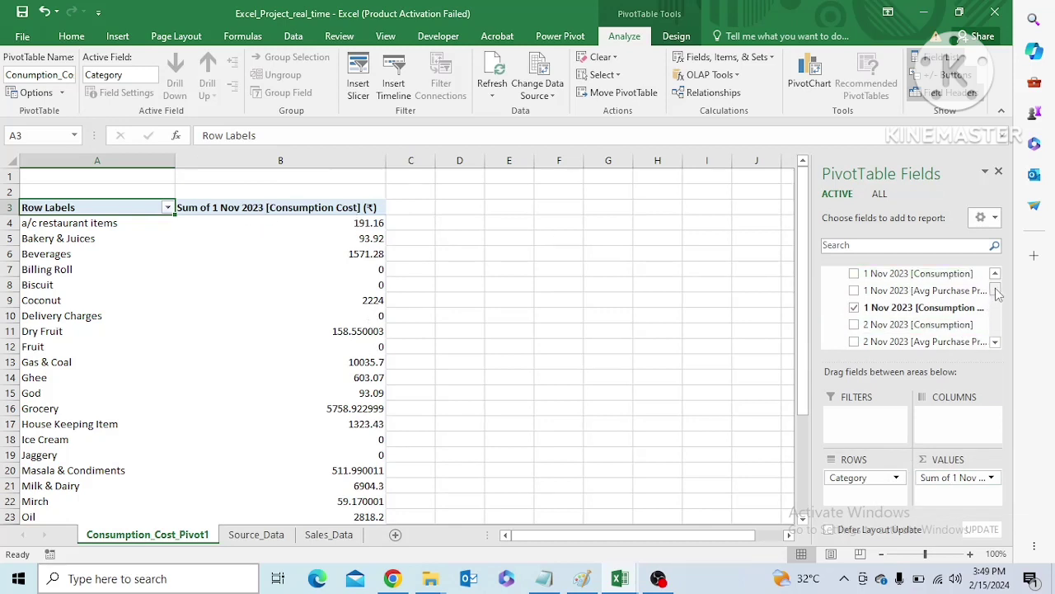
Add the [Consumption Cost] fields for 2, 3, 4 and 5 Nov 2023 to the pivot values
left_click_drag(996, 289, 997, 284)
left_click(913, 333)
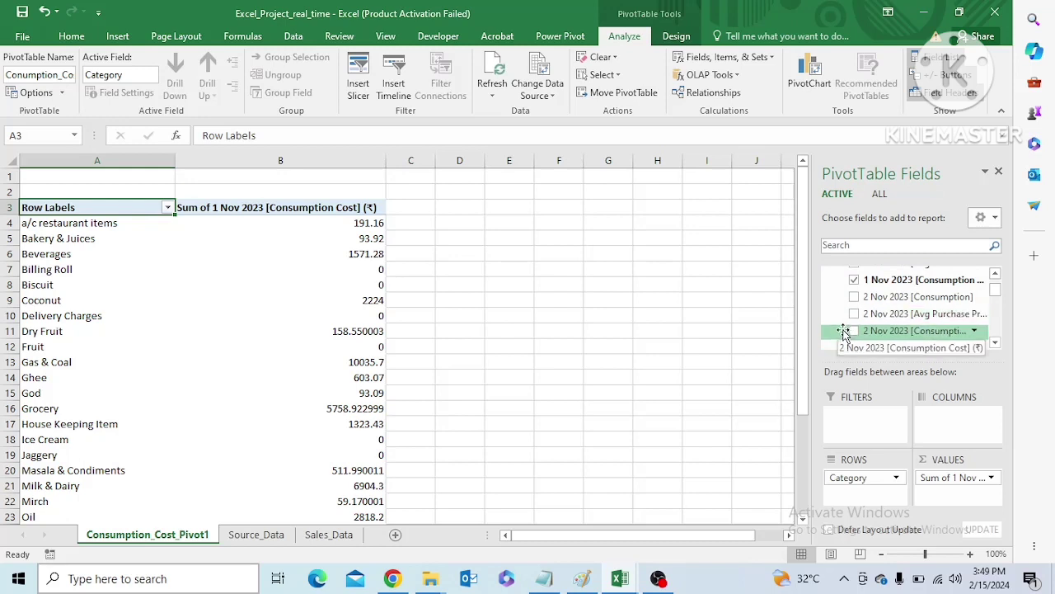
left_click(995, 343)
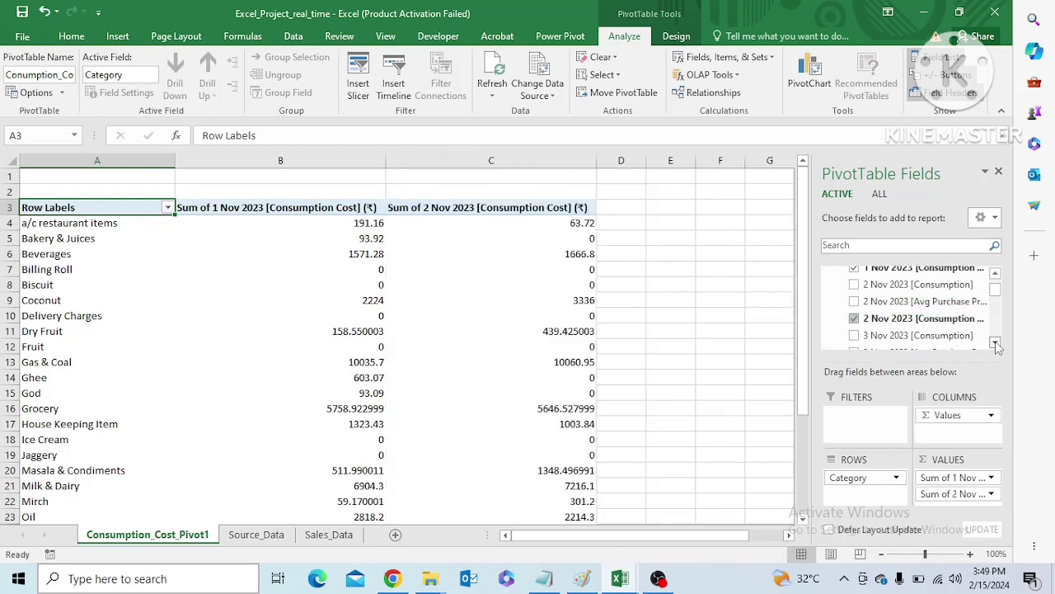
left_click(995, 343)
left_click(995, 343)
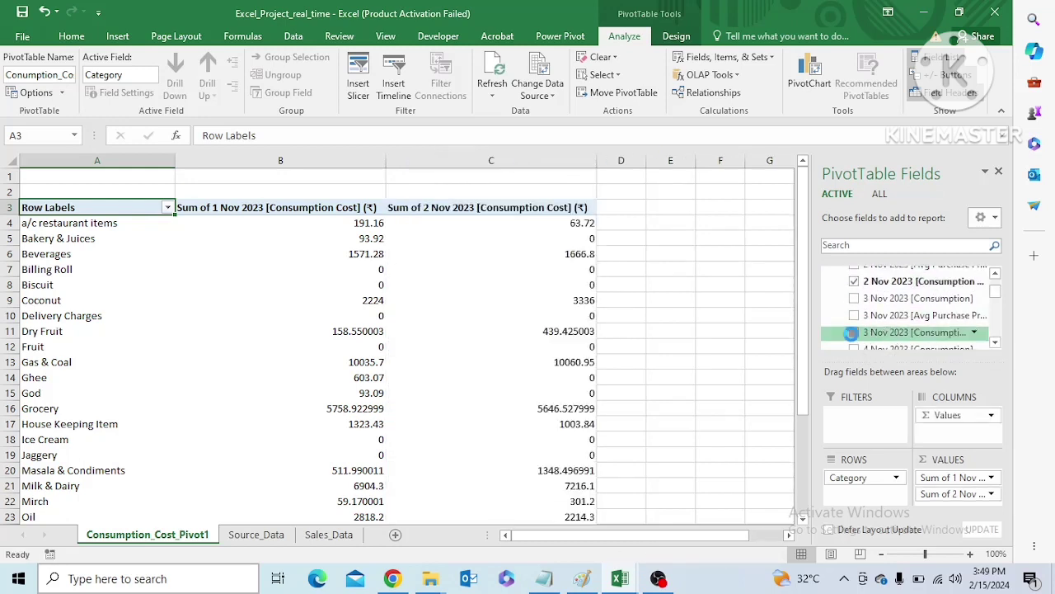
left_click(915, 332)
left_click(995, 343)
left_click(995, 343)
left_click(996, 343)
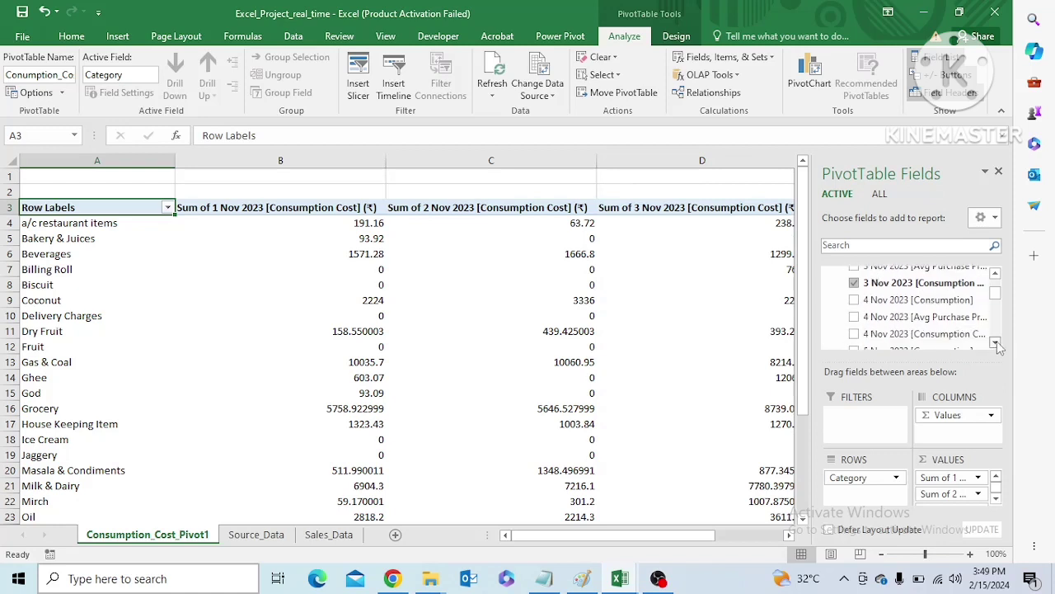
left_click(855, 335)
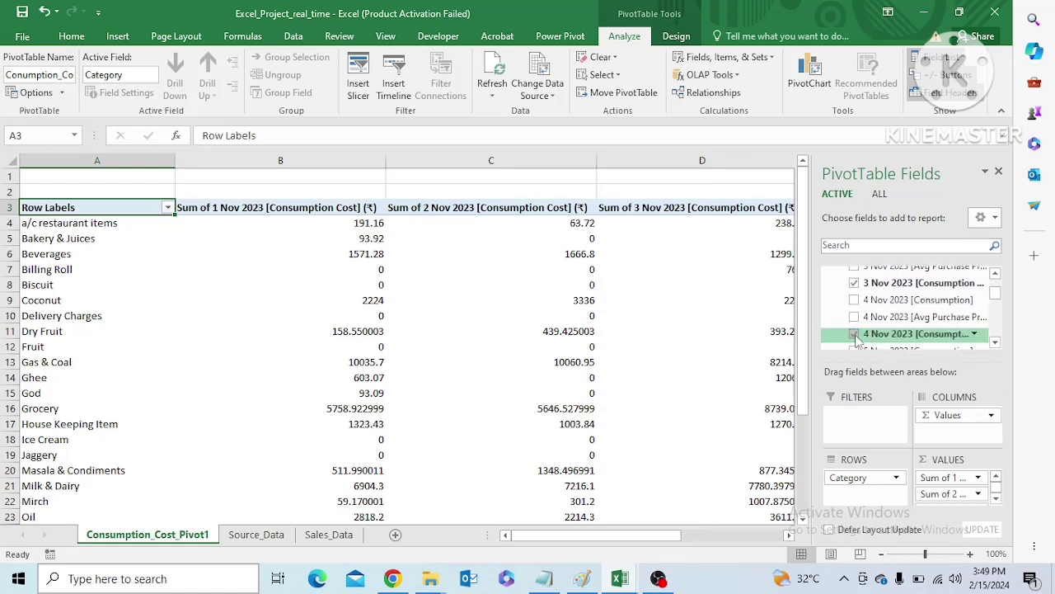
left_click(995, 343)
left_click(996, 343)
left_click(995, 343)
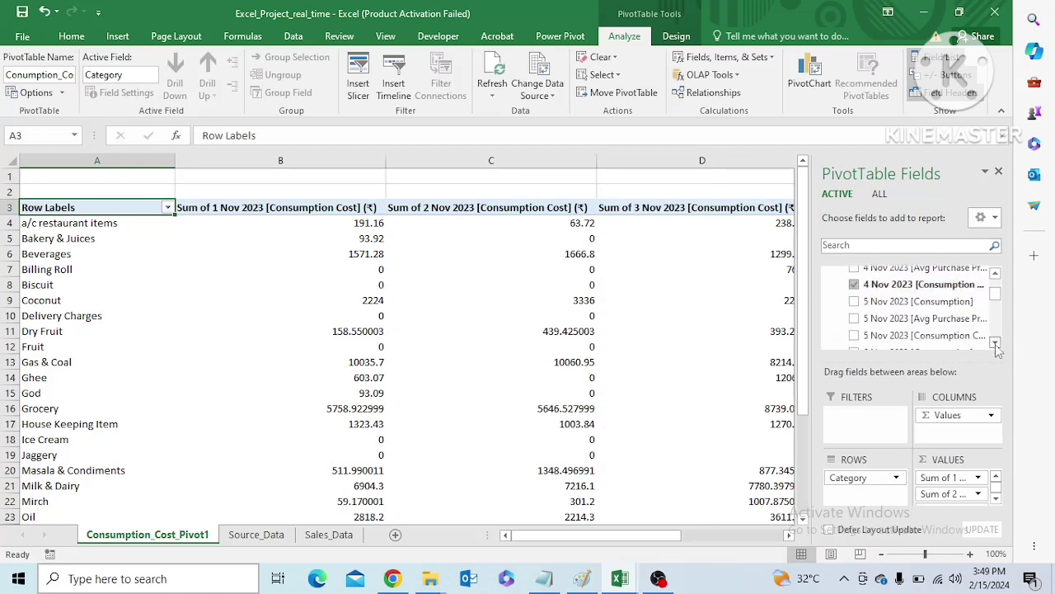
left_click(854, 336)
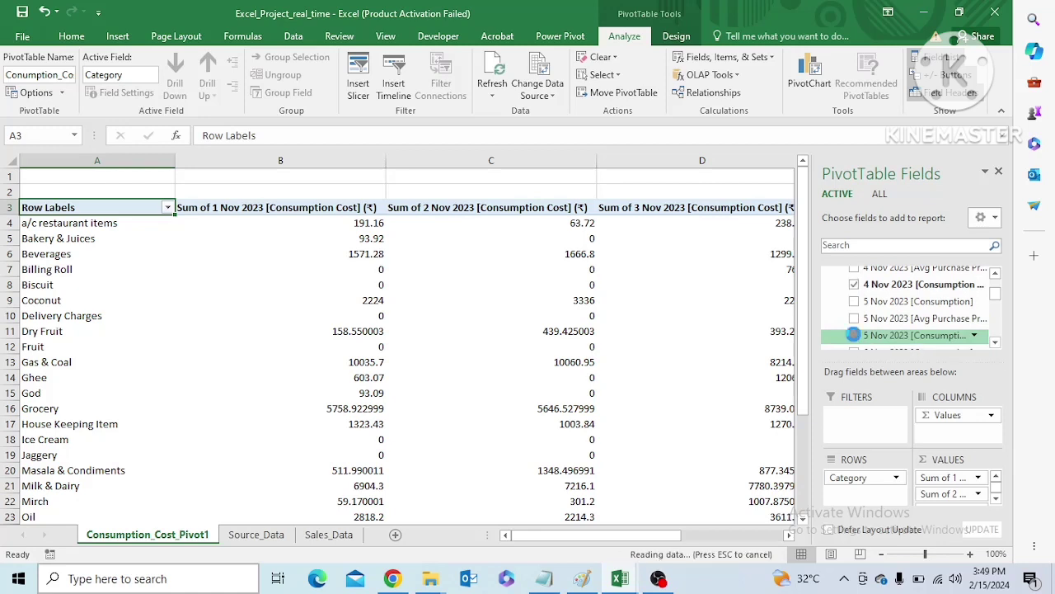
Add the [Consumption Cost] fields for 6, 7, 8 and 9 Nov 2023 to the pivot values
left_click(996, 343)
left_click(995, 343)
left_click(995, 343)
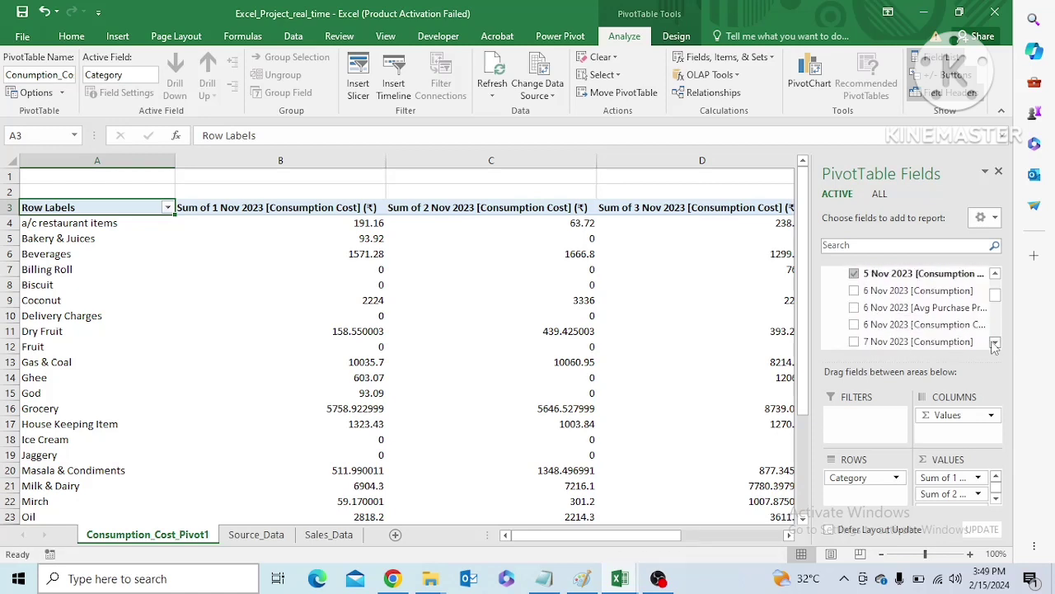
left_click(855, 325)
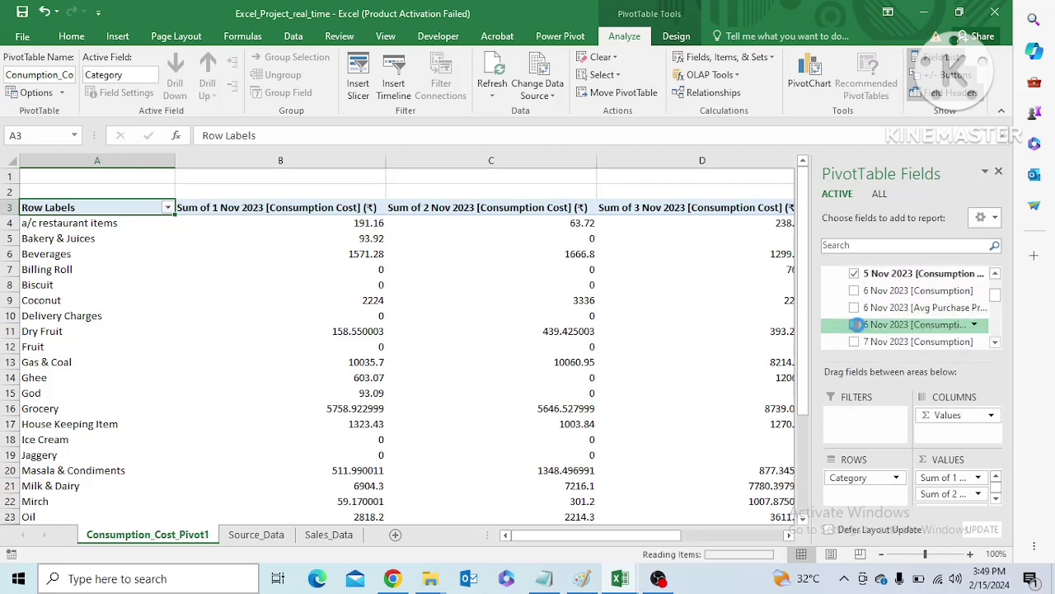
left_click(996, 343)
left_click(995, 343)
left_click(995, 343)
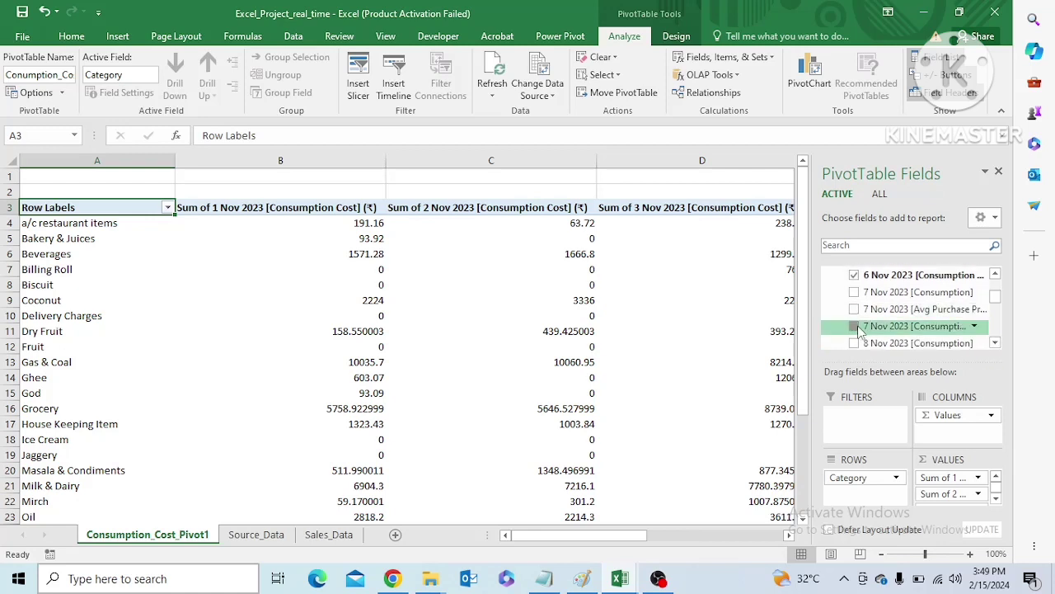
left_click(855, 326)
left_click(995, 343)
left_click(996, 343)
left_click(995, 343)
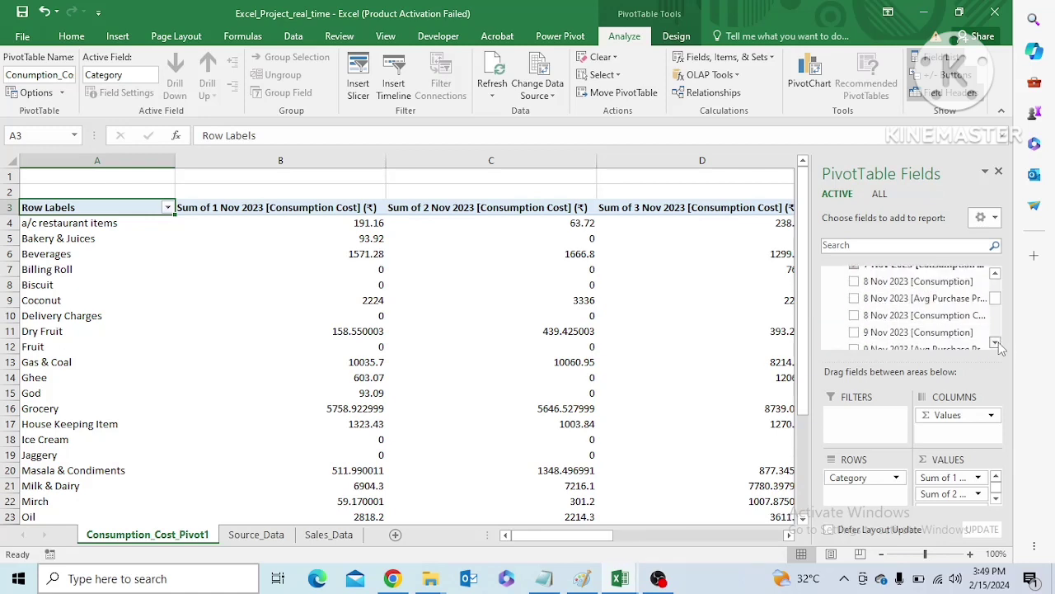
left_click(855, 316)
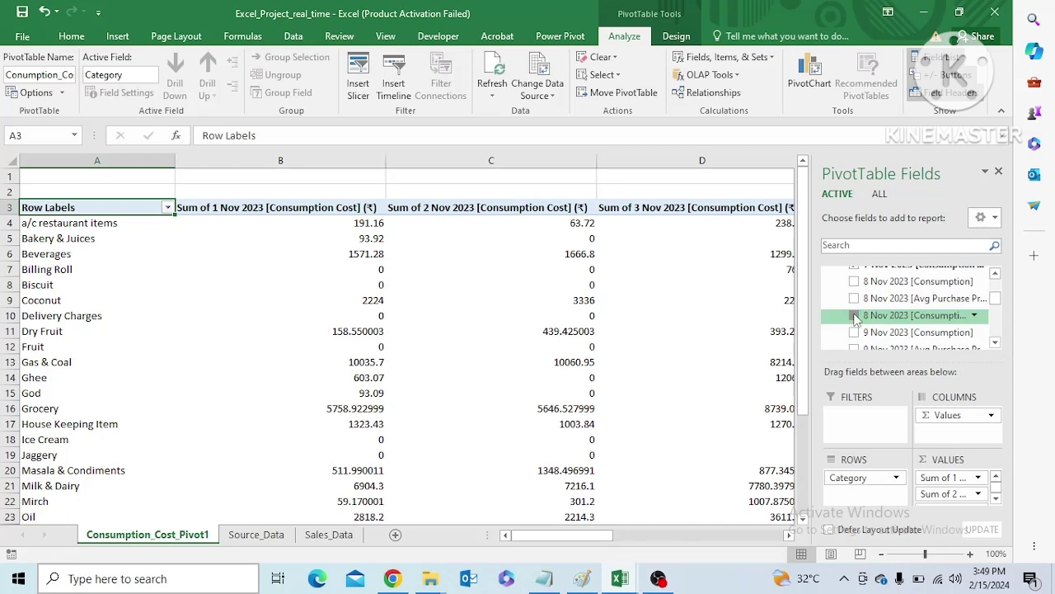
left_click(995, 343)
left_click(995, 343)
left_click(996, 343)
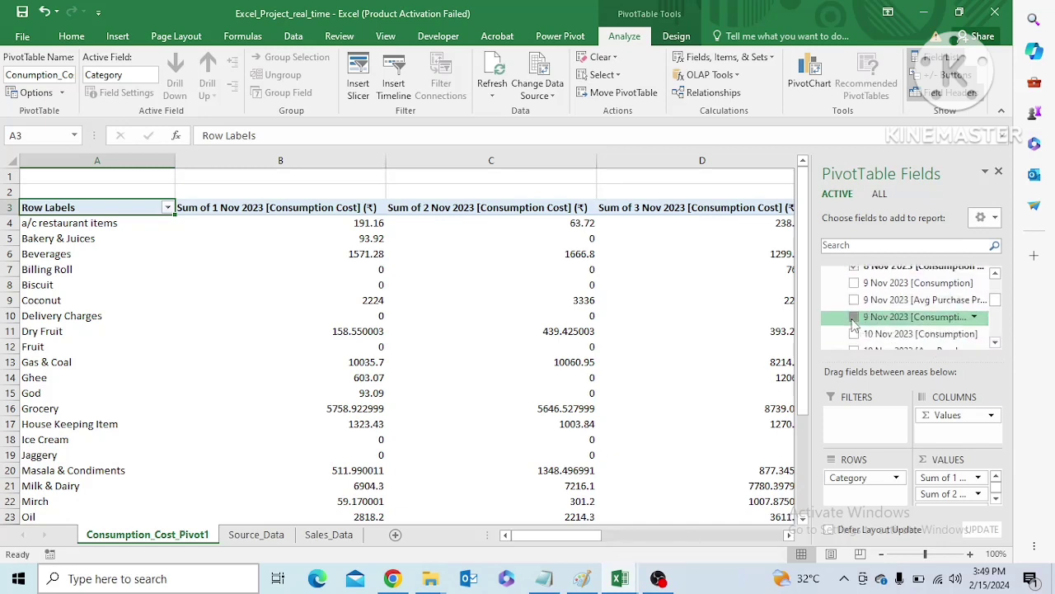
left_click(854, 316)
Add the [Consumption Cost] fields for 10, 11, 12 and 13 Nov 2023 to the pivot values
left_click(995, 343)
left_click(995, 343)
left_click(995, 343)
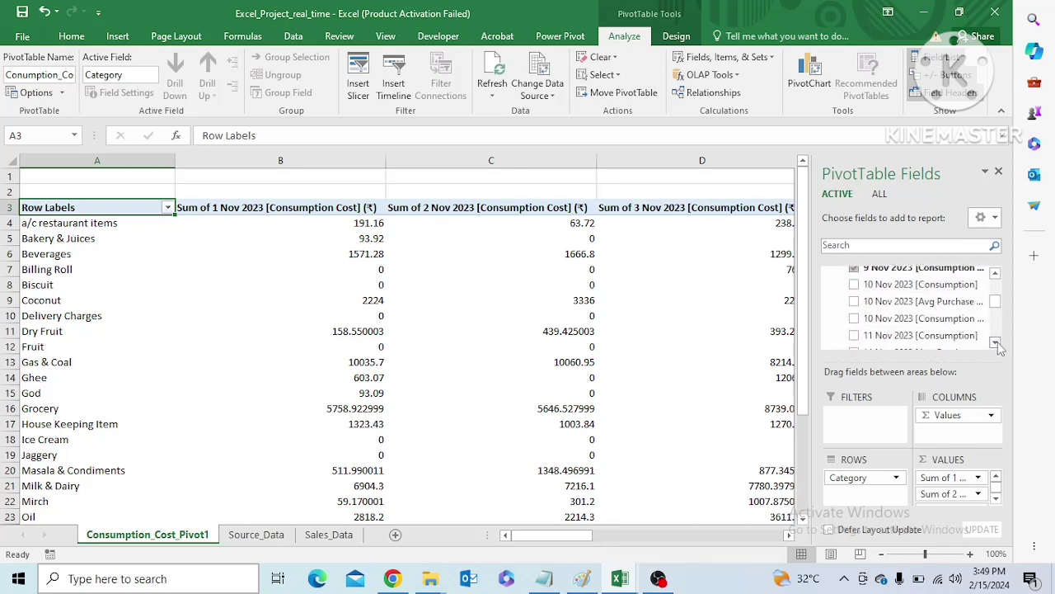
left_click(855, 318)
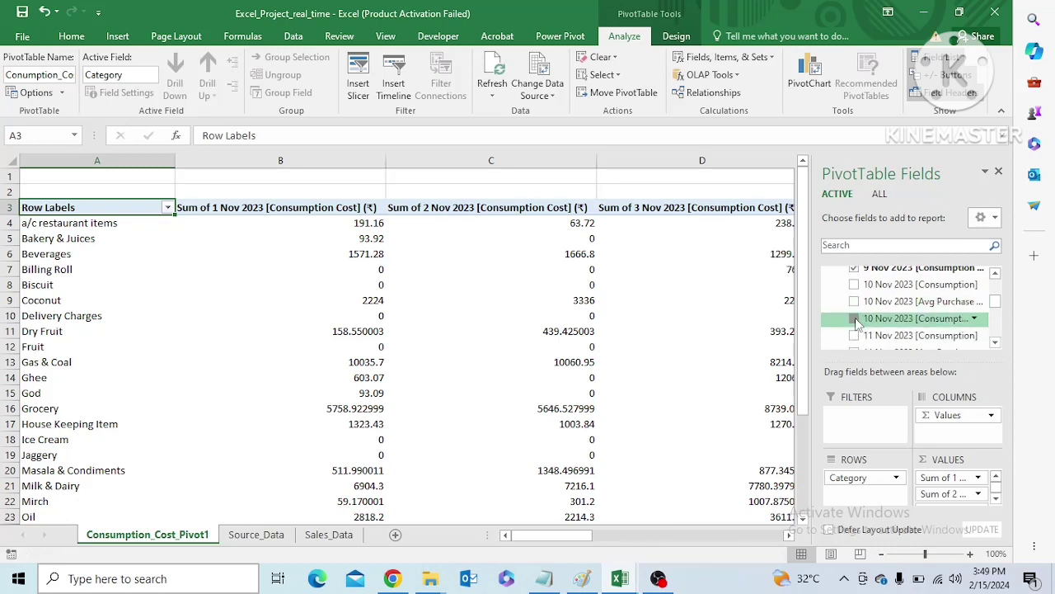
left_click(995, 343)
left_click(996, 343)
left_click(996, 343)
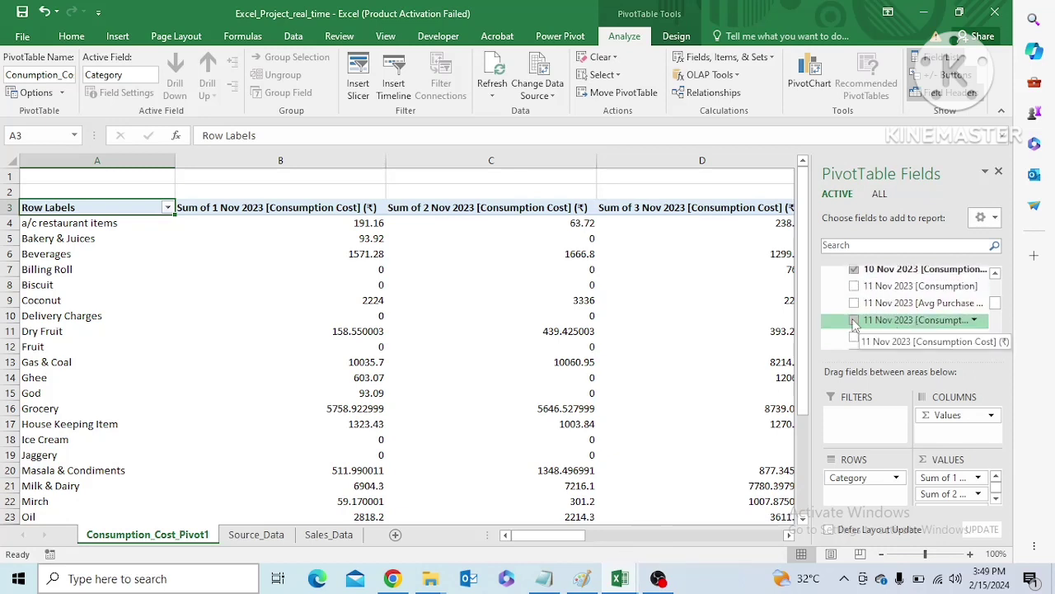
left_click(854, 322)
left_click(996, 343)
left_click(996, 343)
left_click(996, 343)
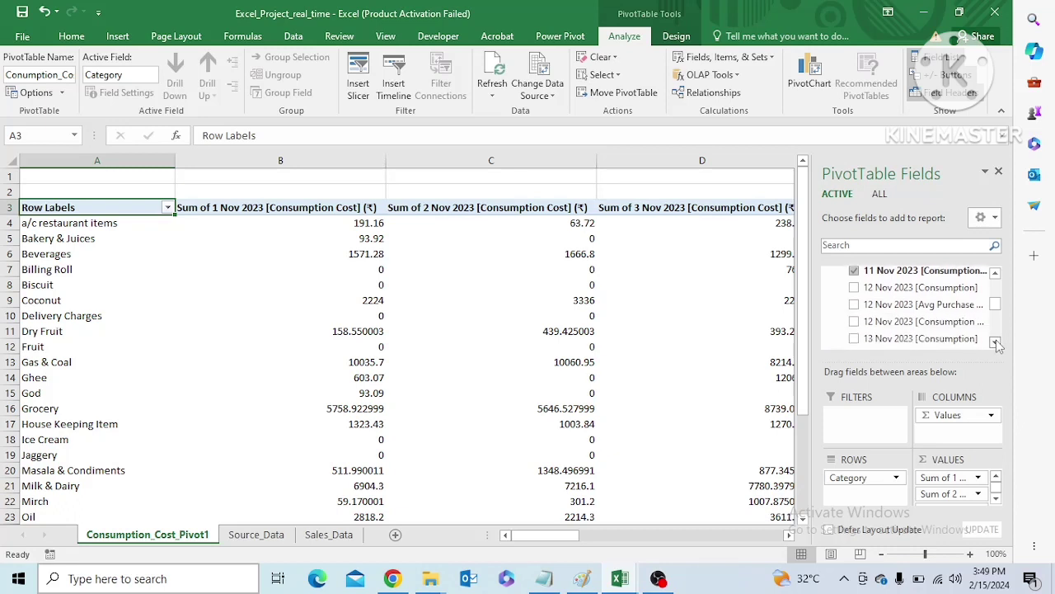
left_click(854, 322)
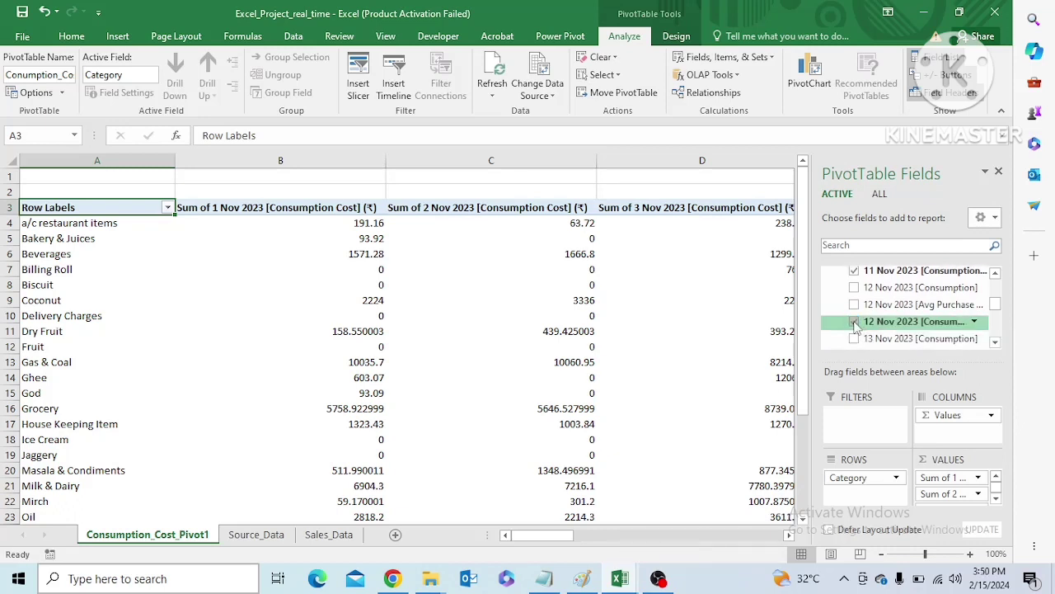
left_click(995, 343)
left_click(995, 343)
left_click(996, 343)
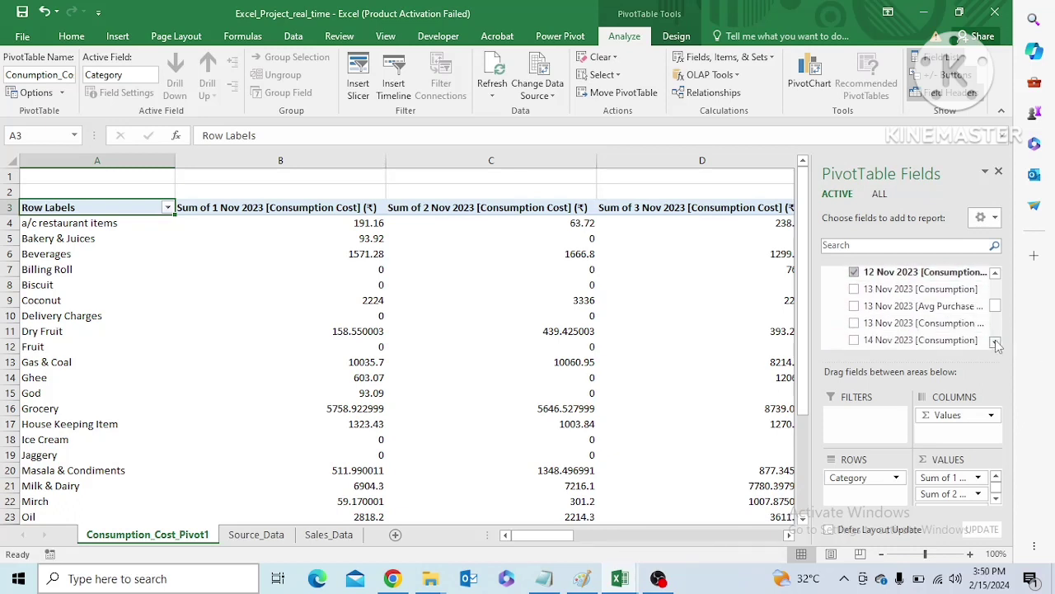
left_click(854, 322)
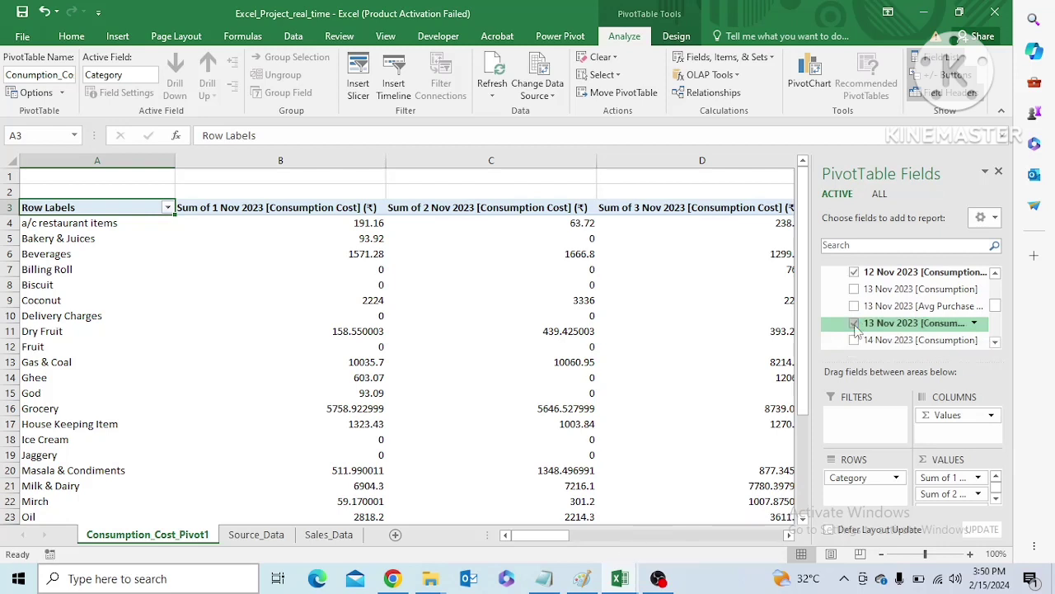
Add the [Consumption Cost] fields for 14, 15, 16 and 17 Nov 2023 to the pivot values
left_click(995, 343)
left_click(995, 343)
left_click(995, 343)
left_click(995, 343)
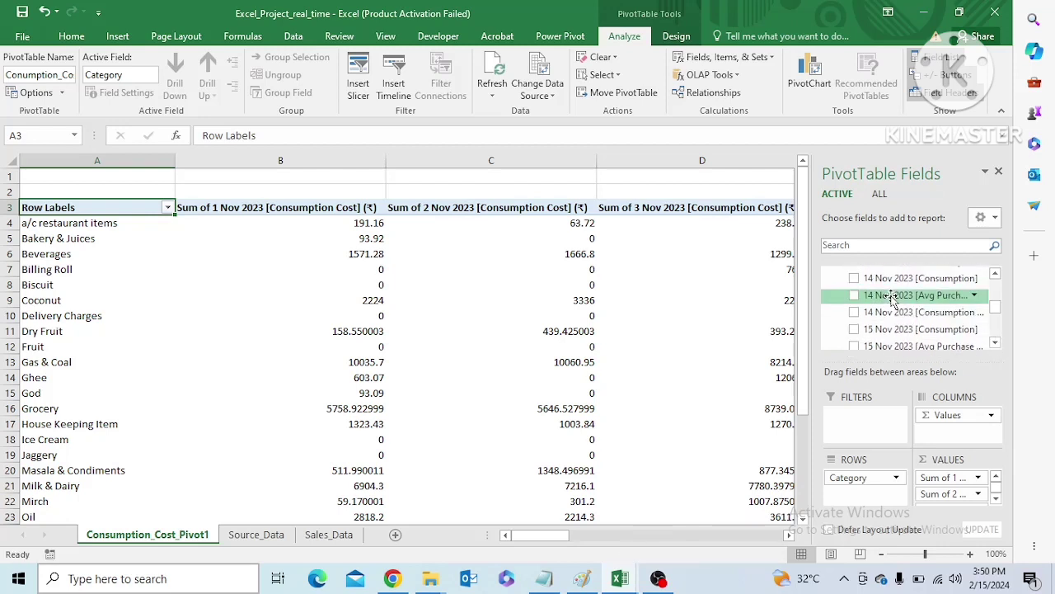
left_click(854, 314)
left_click(995, 343)
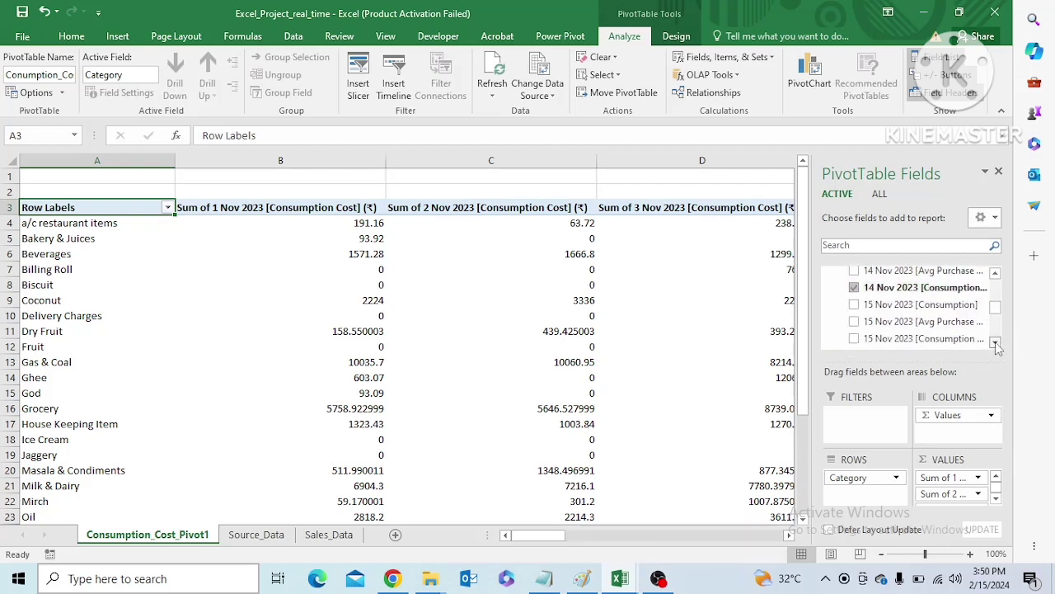
left_click(995, 343)
left_click(995, 343)
left_click(854, 314)
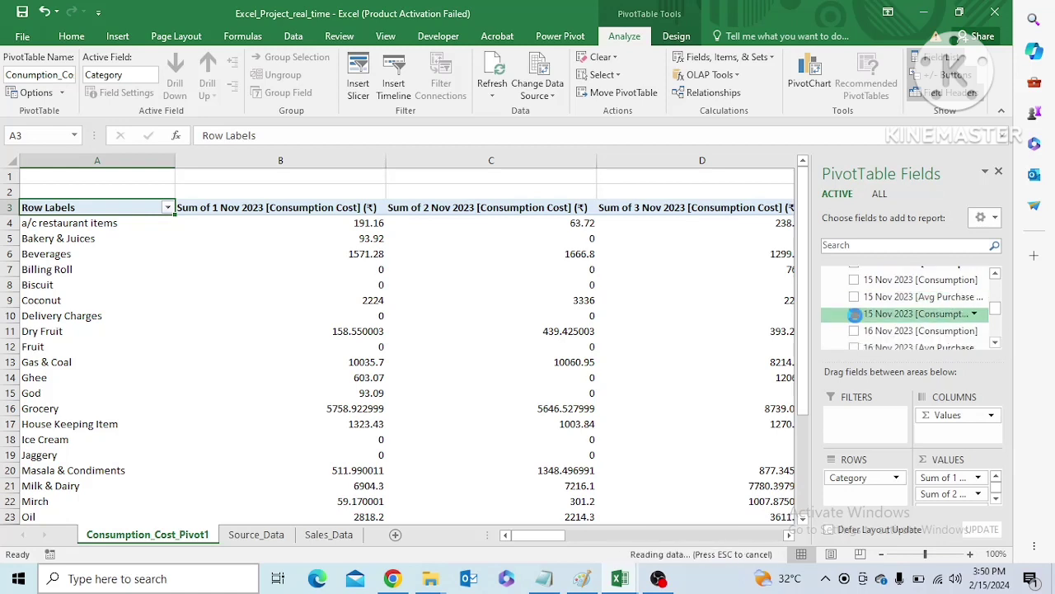
left_click(995, 343)
left_click(996, 343)
left_click(995, 343)
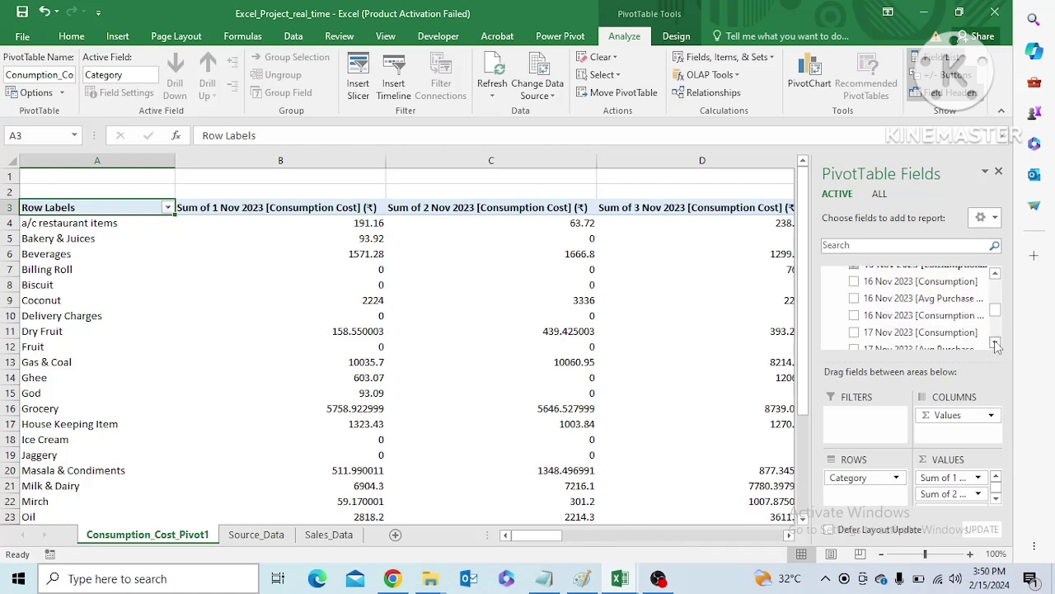
left_click(851, 314)
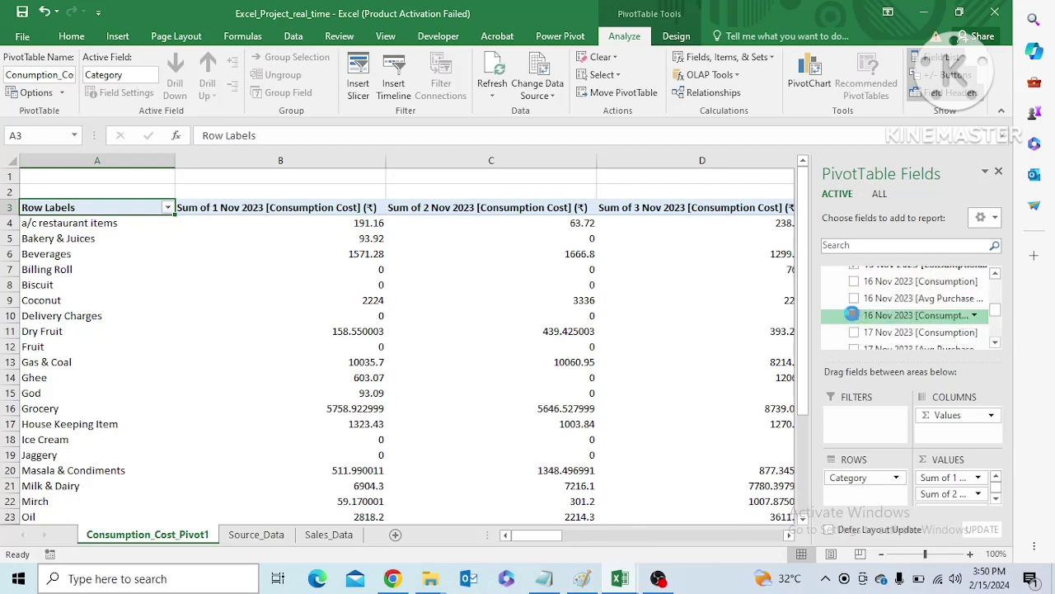
left_click(996, 343)
left_click(996, 343)
left_click(995, 343)
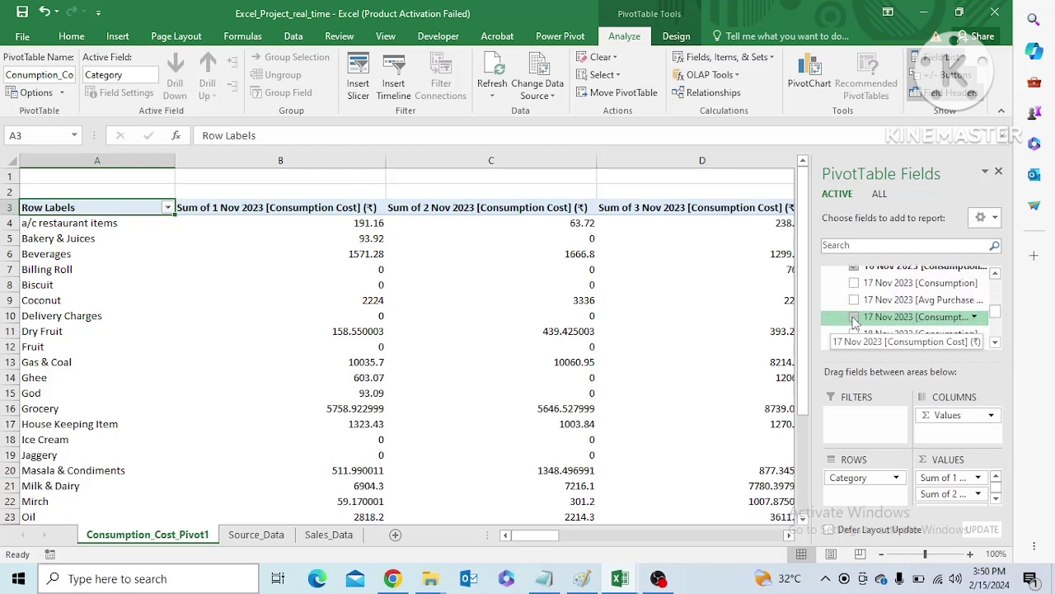
left_click(854, 319)
Add the [Consumption Cost] fields for 18, 19, 20 and 21 Nov 2023 to the pivot values
left_click(995, 343)
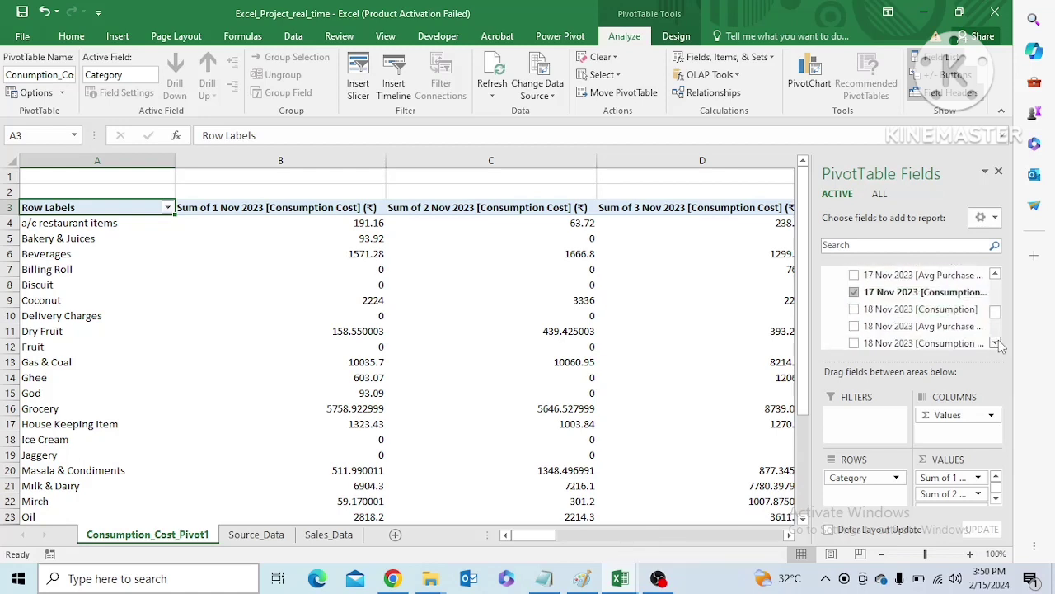
left_click(995, 343)
left_click(854, 319)
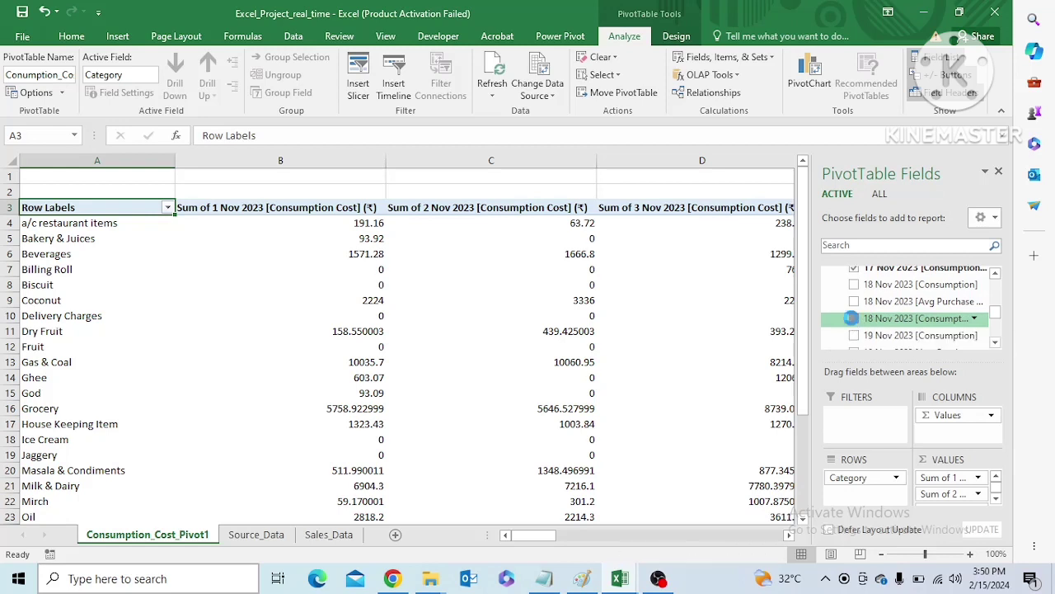
left_click(995, 343)
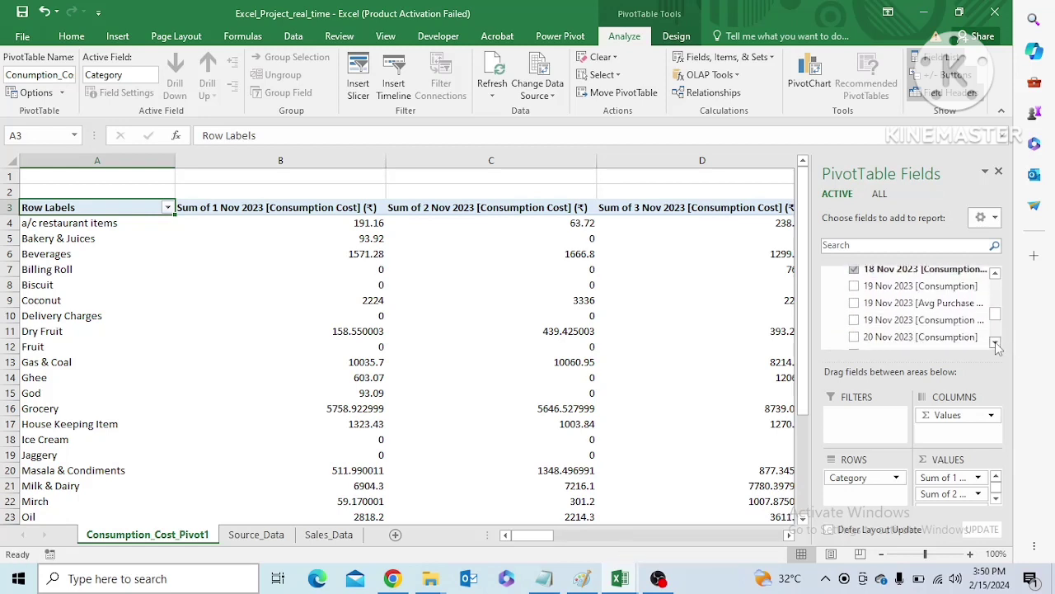
left_click(853, 320)
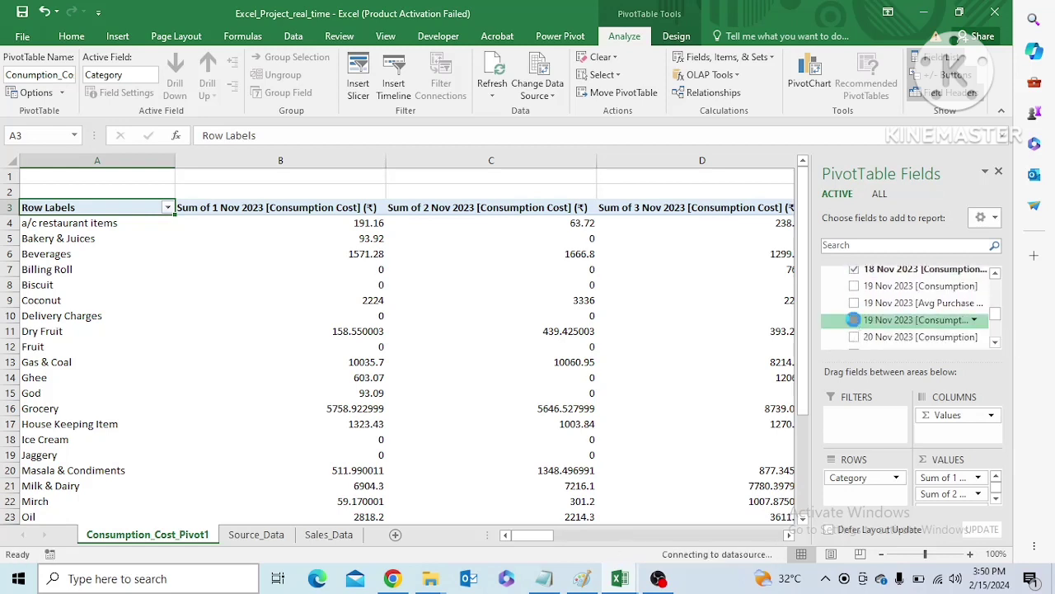
left_click(995, 343)
left_click(854, 323)
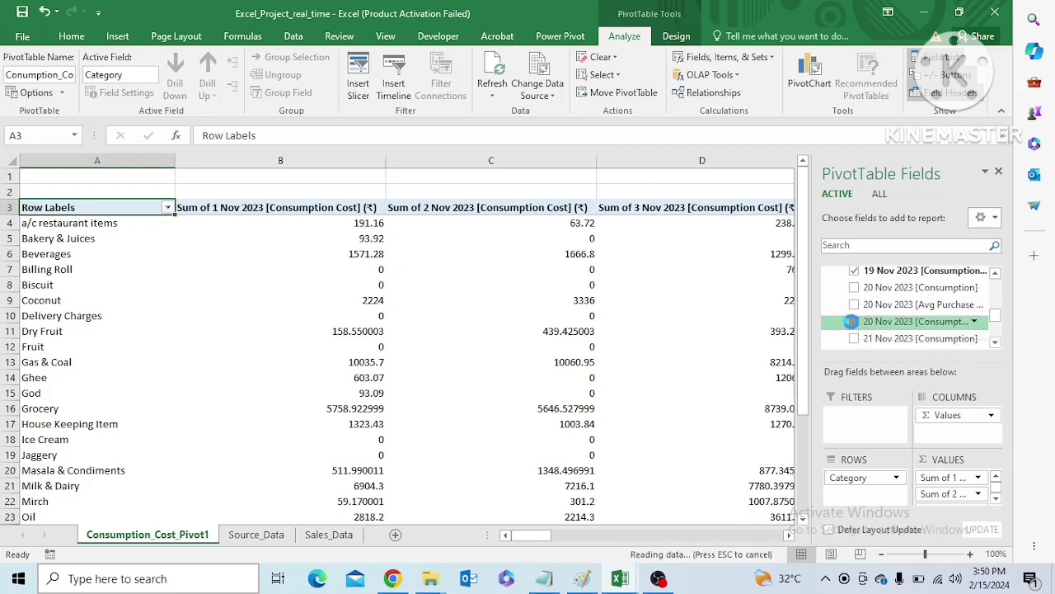
left_click(996, 343)
left_click(995, 343)
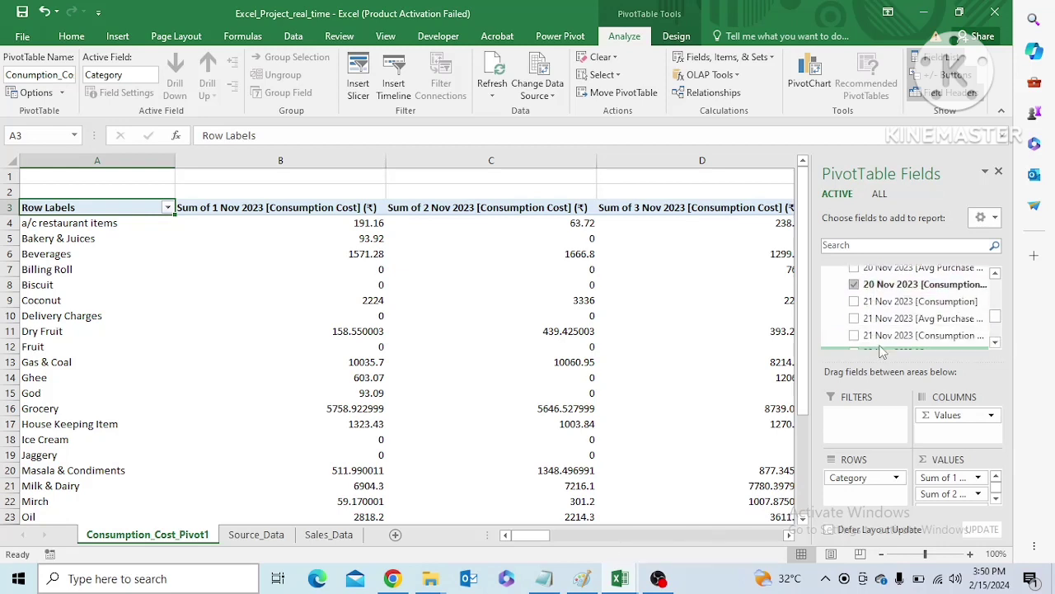
left_click(854, 335)
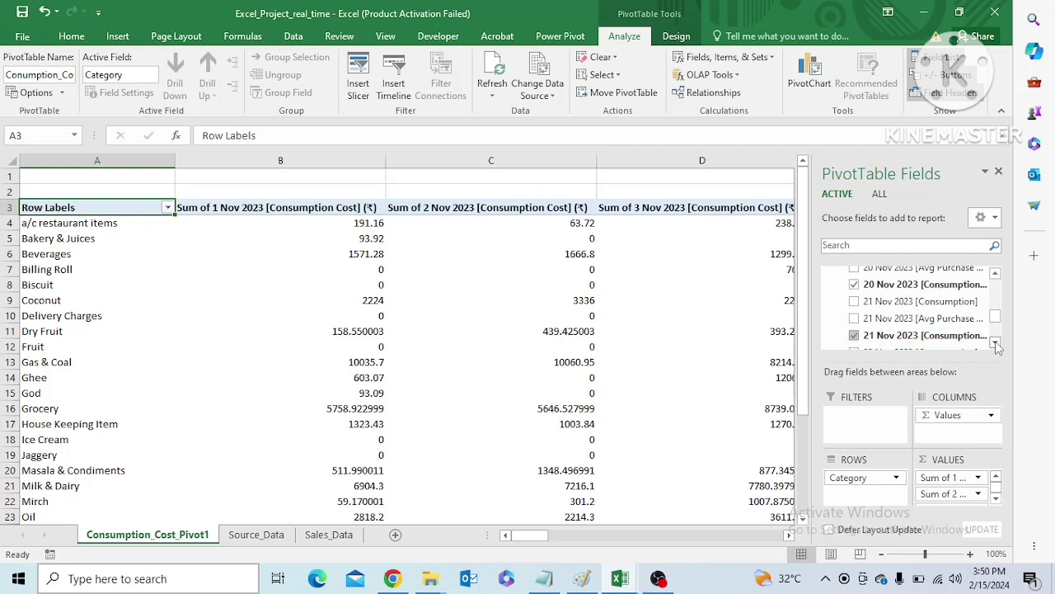
Add the [Consumption Cost] fields for 22, 23 and 24 Nov 2023 to the pivot values
left_click(996, 343)
left_click(995, 343)
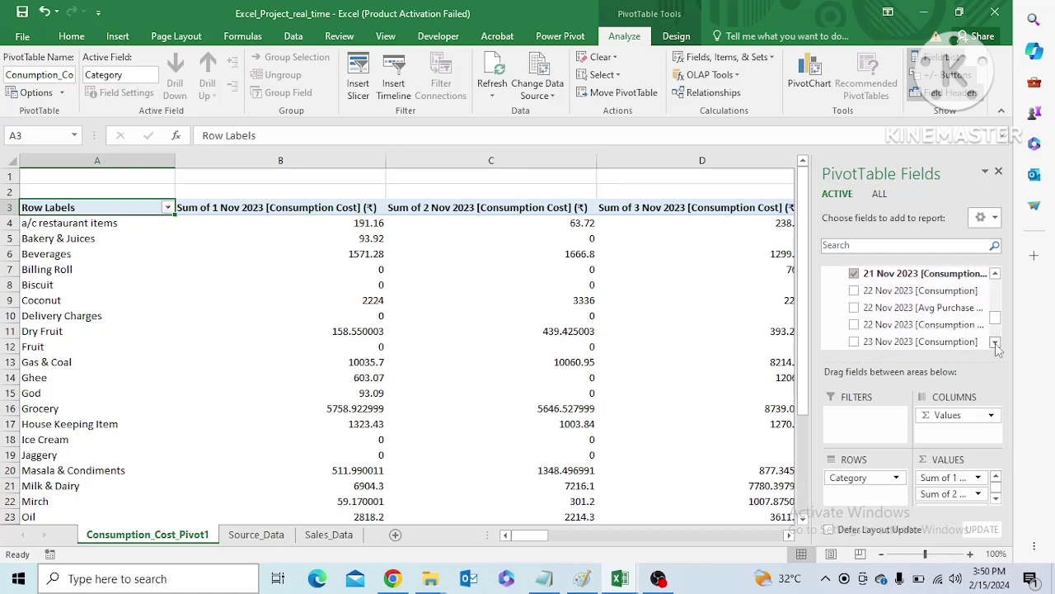
left_click(854, 326)
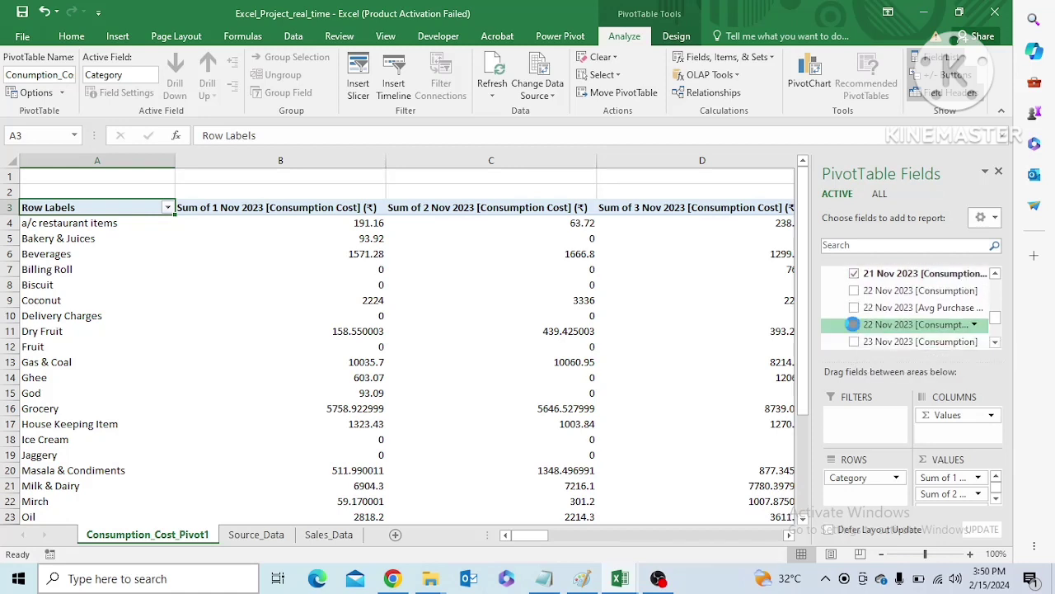
left_click(995, 343)
left_click(995, 343)
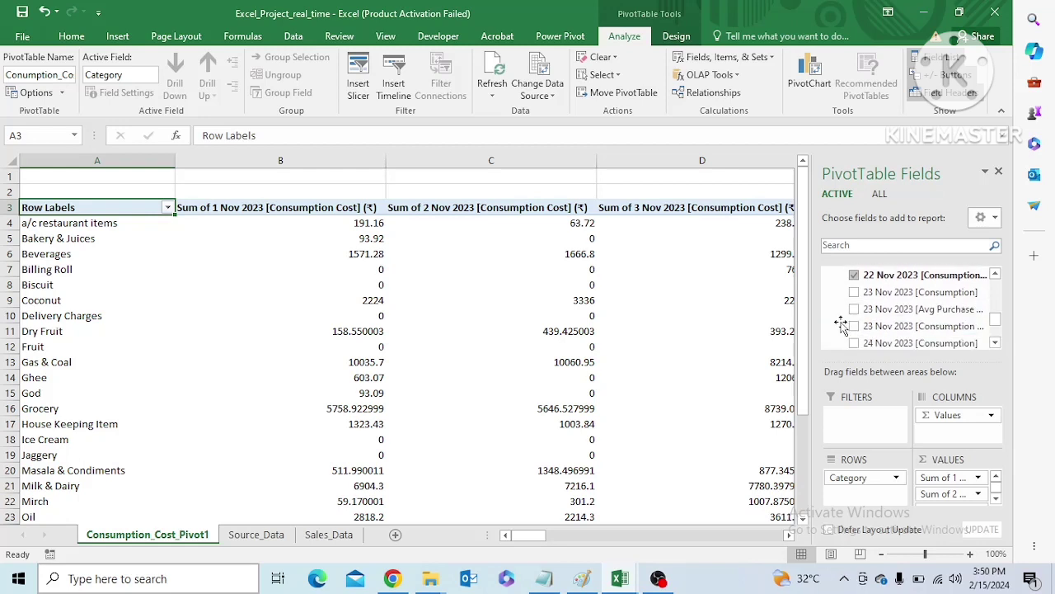
left_click(854, 327)
left_click(995, 343)
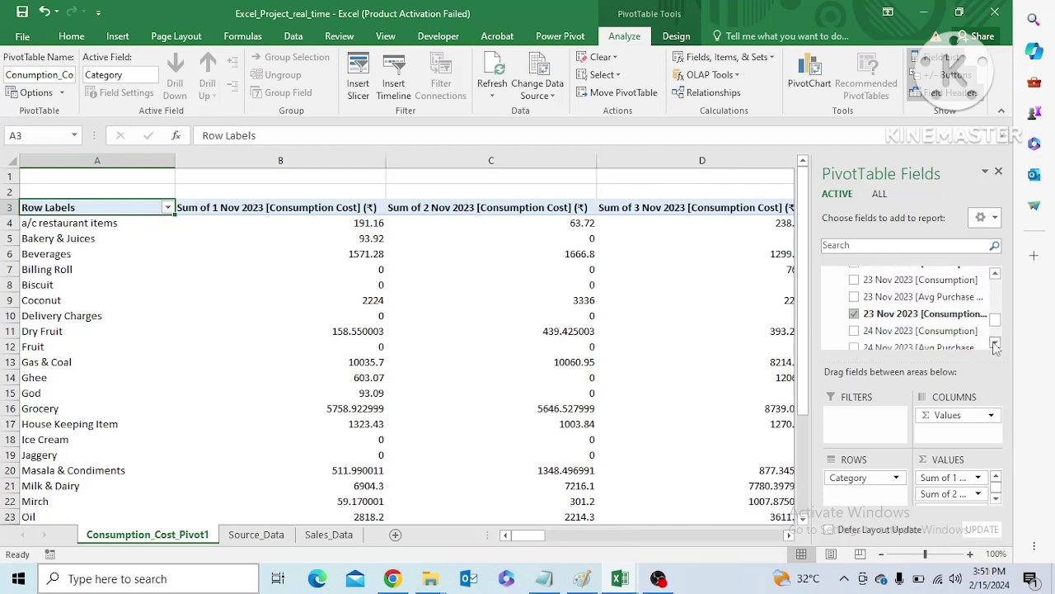
left_click(995, 343)
left_click(995, 343)
left_click(854, 328)
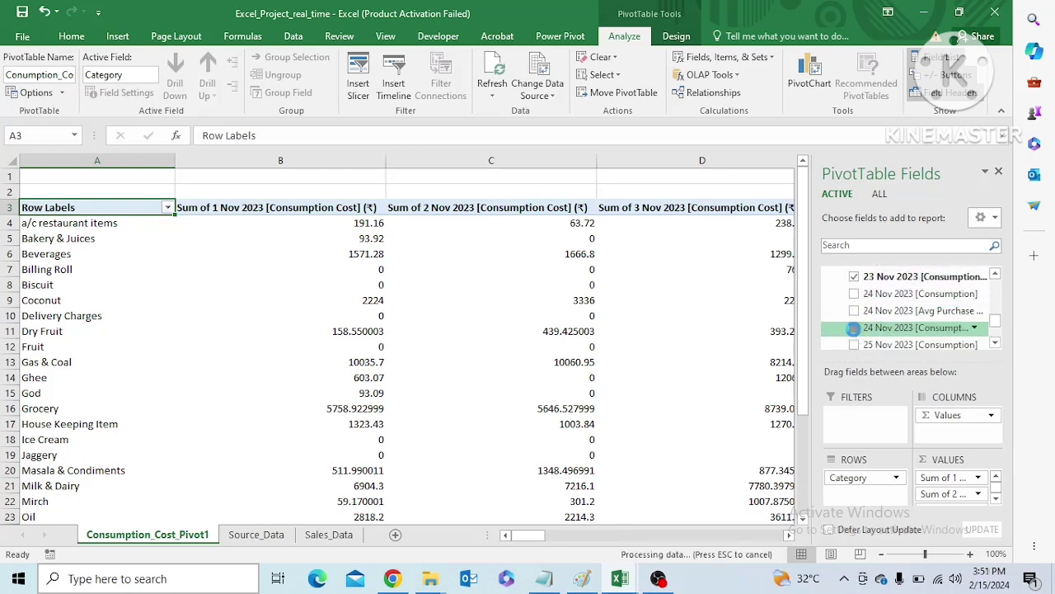
Add the [Consumption Cost] fields for 25 and 26 Nov 2023 to the pivot values
left_click(995, 343)
left_click(996, 343)
left_click(996, 343)
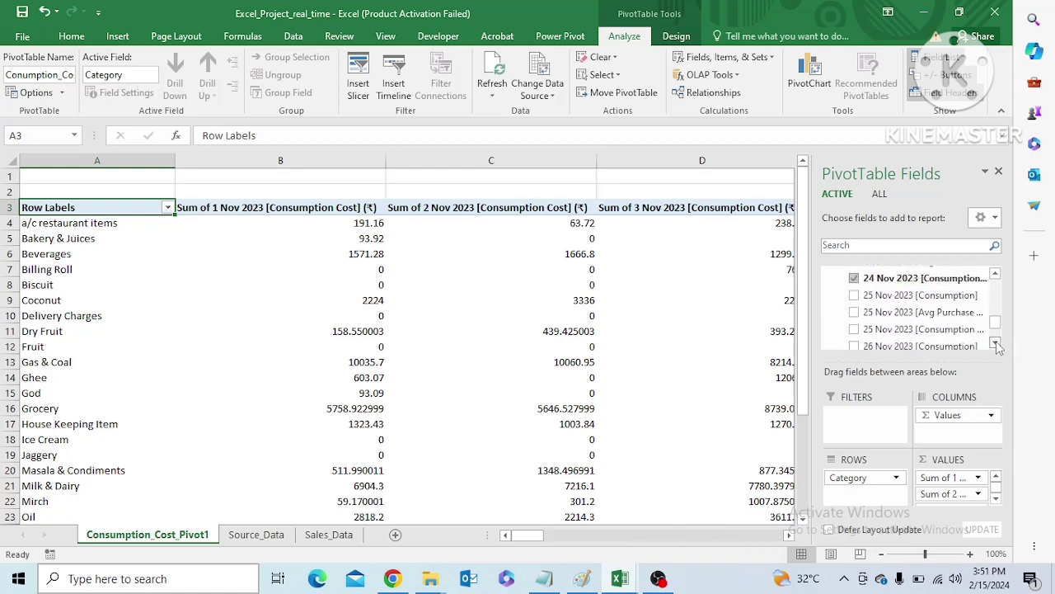
left_click(855, 329)
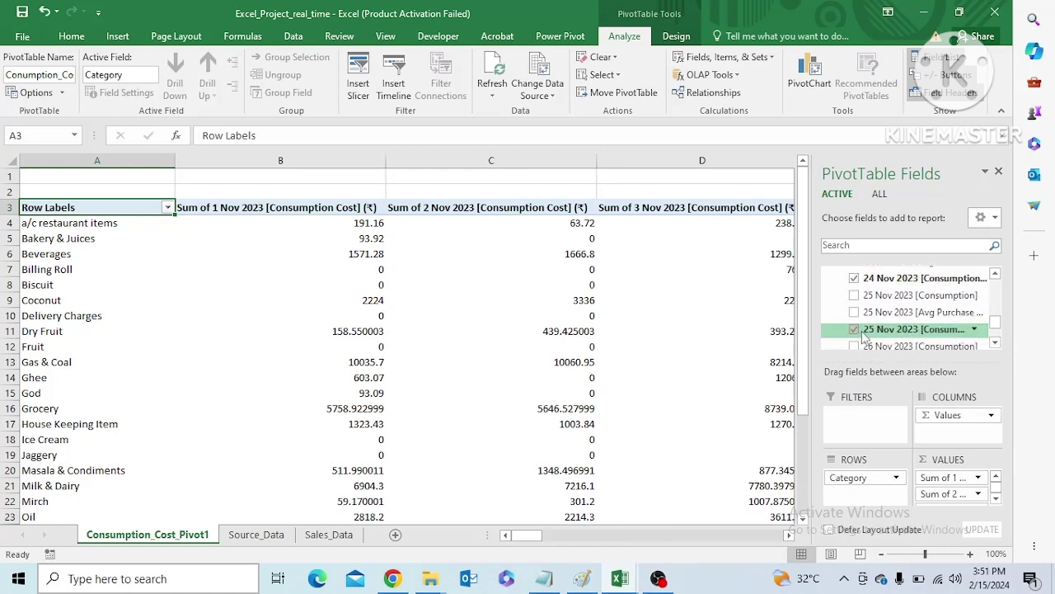
left_click(995, 343)
left_click(995, 343)
left_click(995, 343)
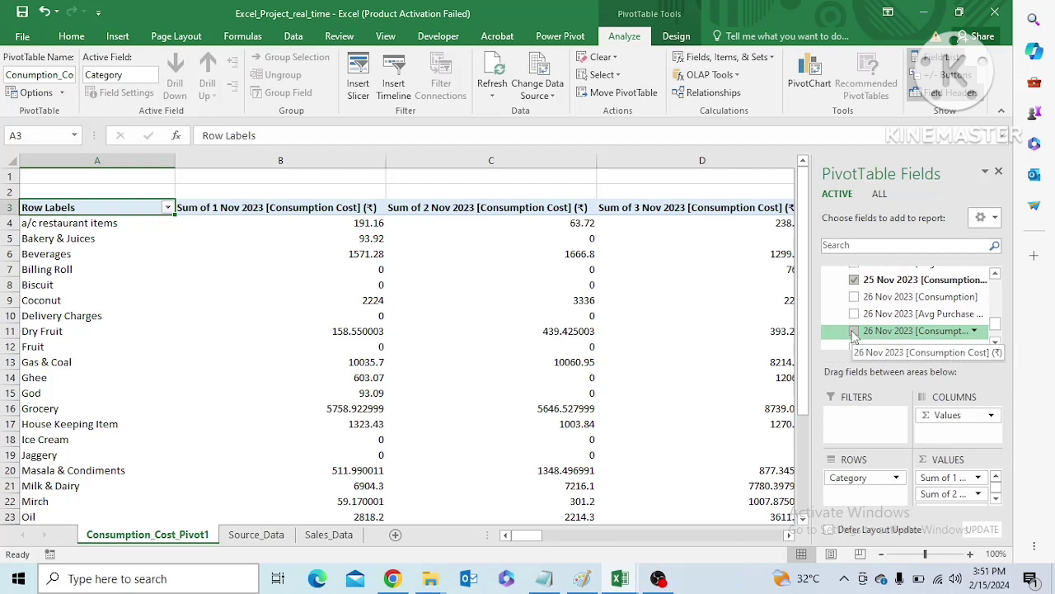
left_click(851, 331)
left_click(997, 342)
left_click(997, 342)
left_click(997, 342)
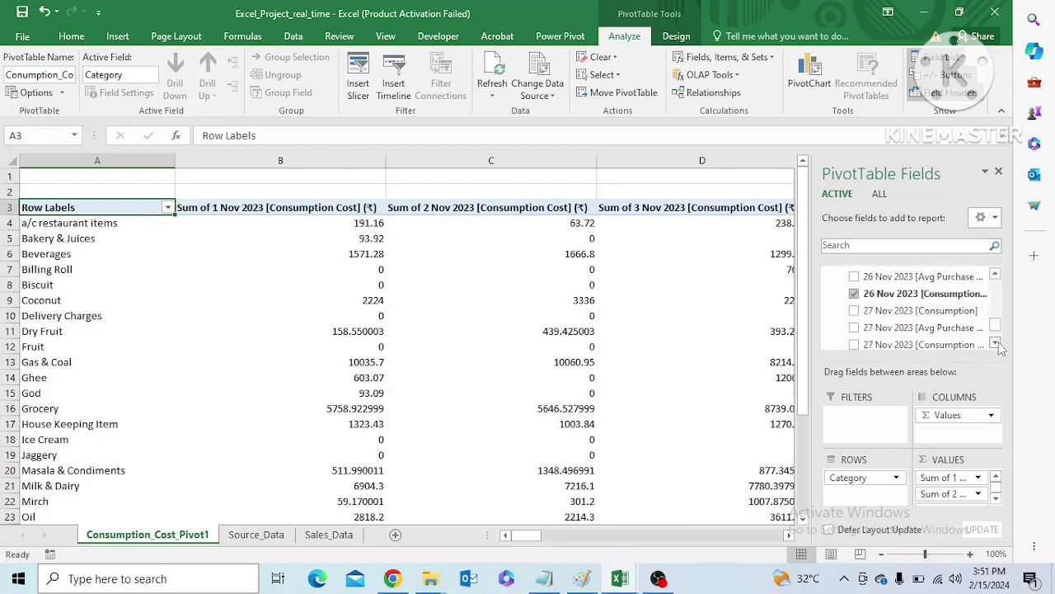
Add the [Consumption Cost] fields for 27, 28, 29 and 30 Nov 2023 to the pivot values
left_click(854, 333)
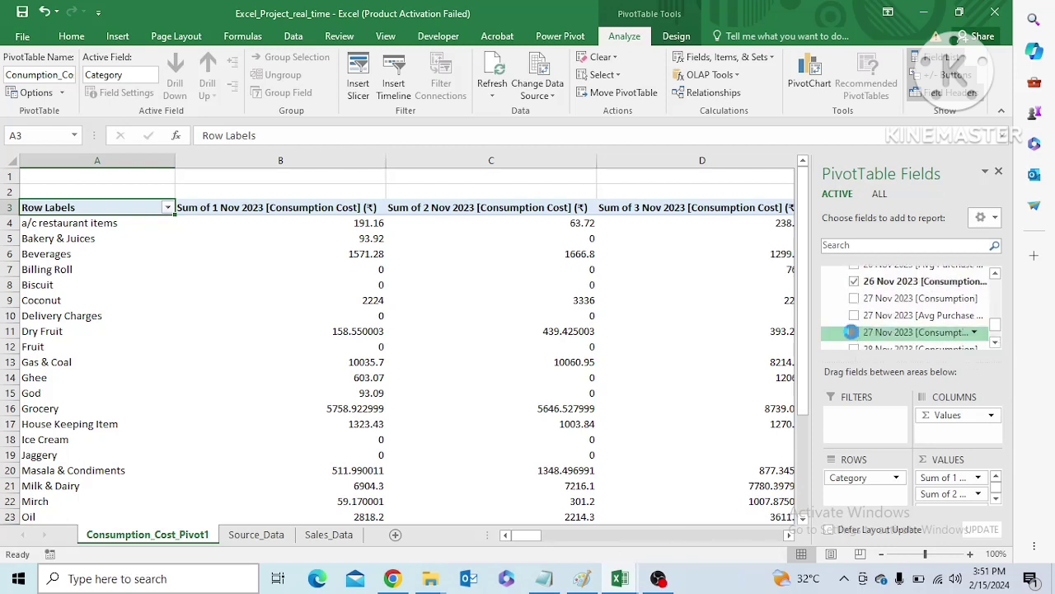
left_click(996, 343)
left_click(996, 343)
left_click(996, 343)
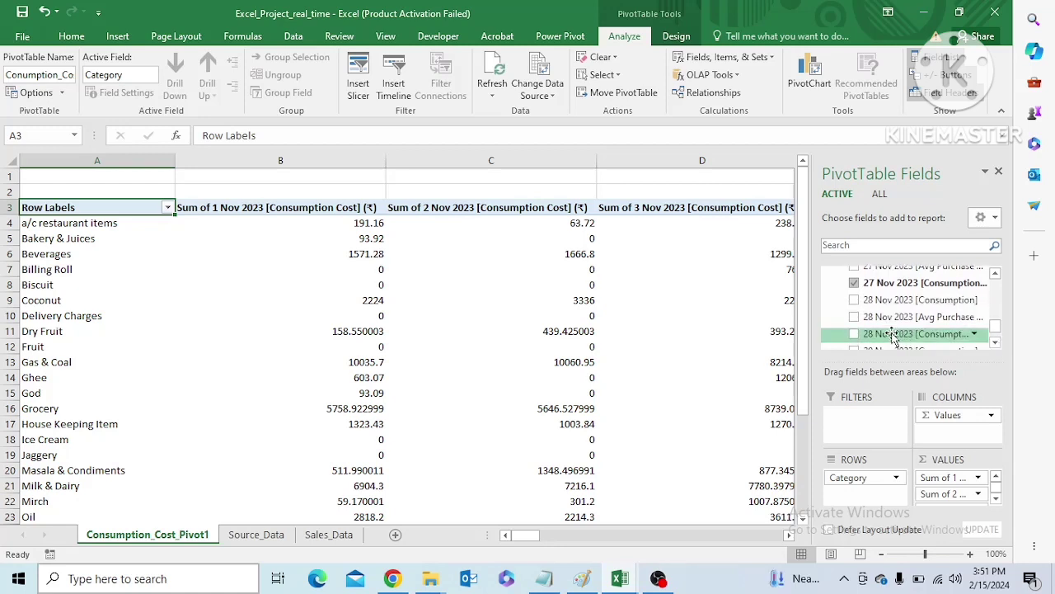
left_click(852, 334)
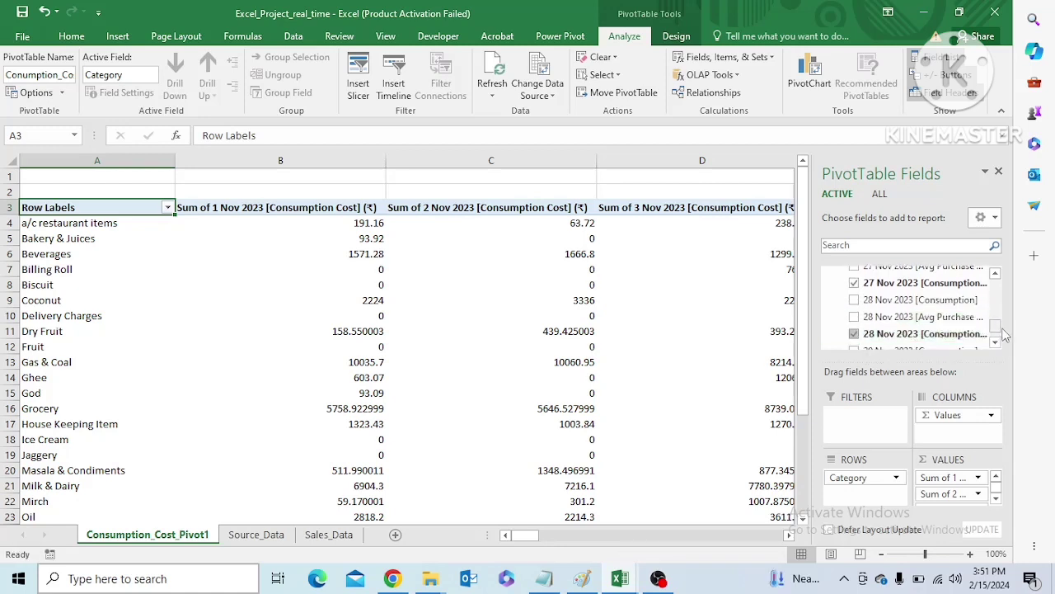
scroll(854, 342, "down", 1)
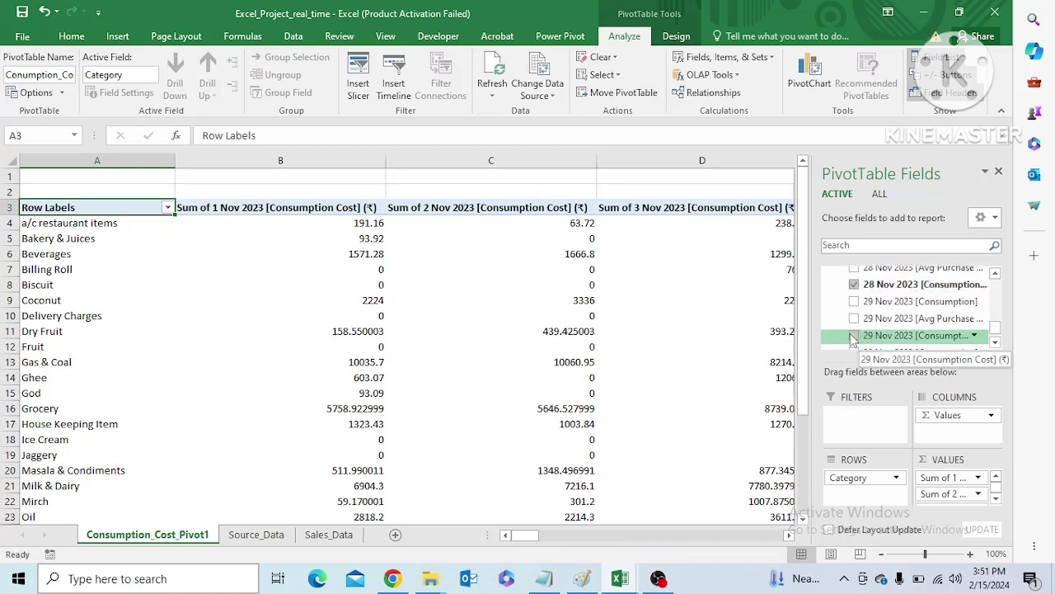
left_click(854, 336)
left_click(996, 343)
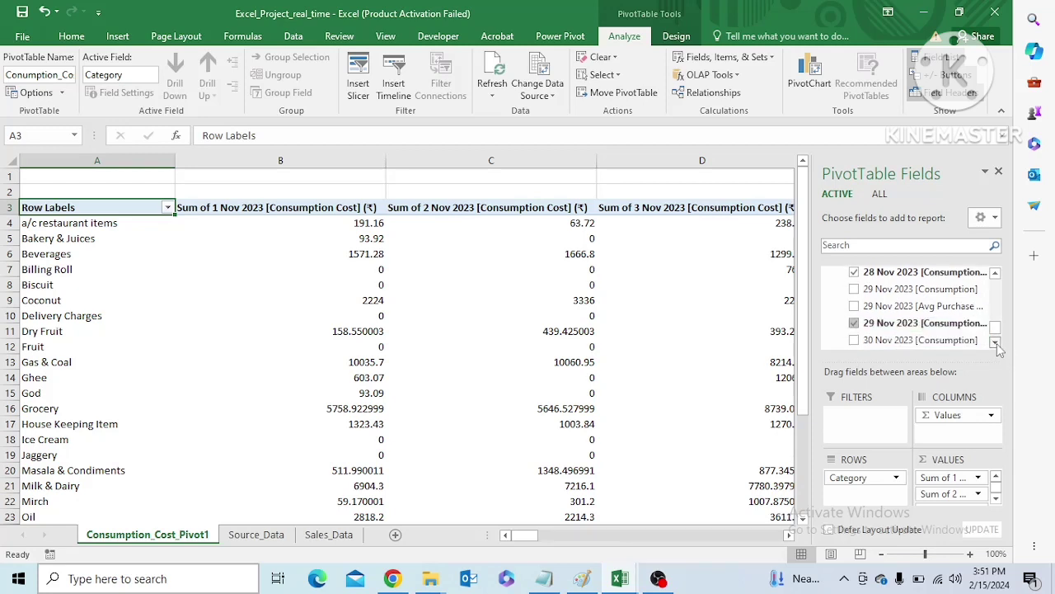
left_click(996, 344)
left_click(996, 343)
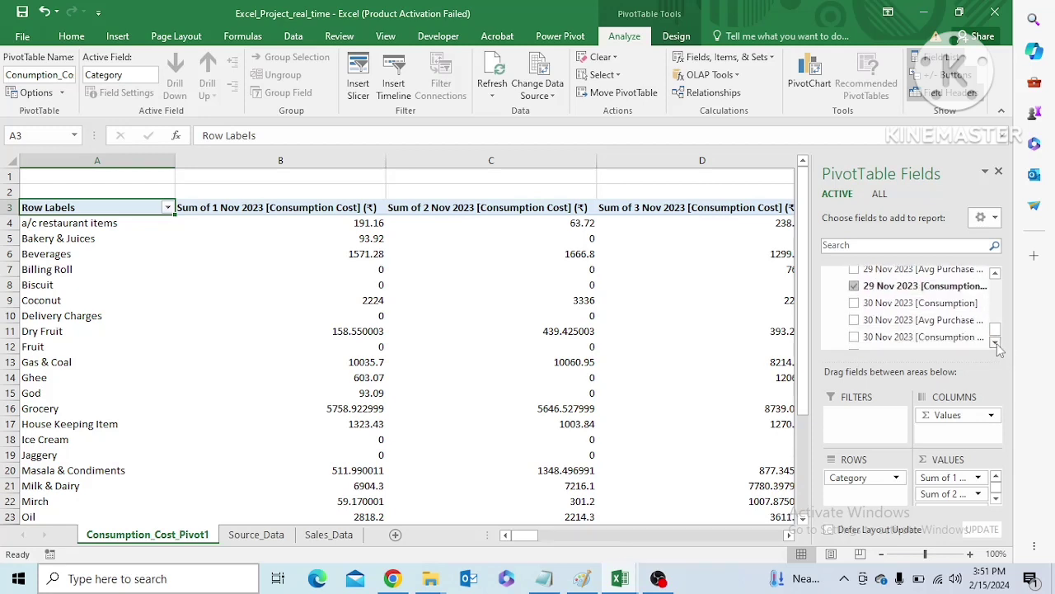
left_click(855, 338)
Review the pivot's header row from the 1 Nov to the 30 Nov 2023 consumption cost column
left_click(753, 331)
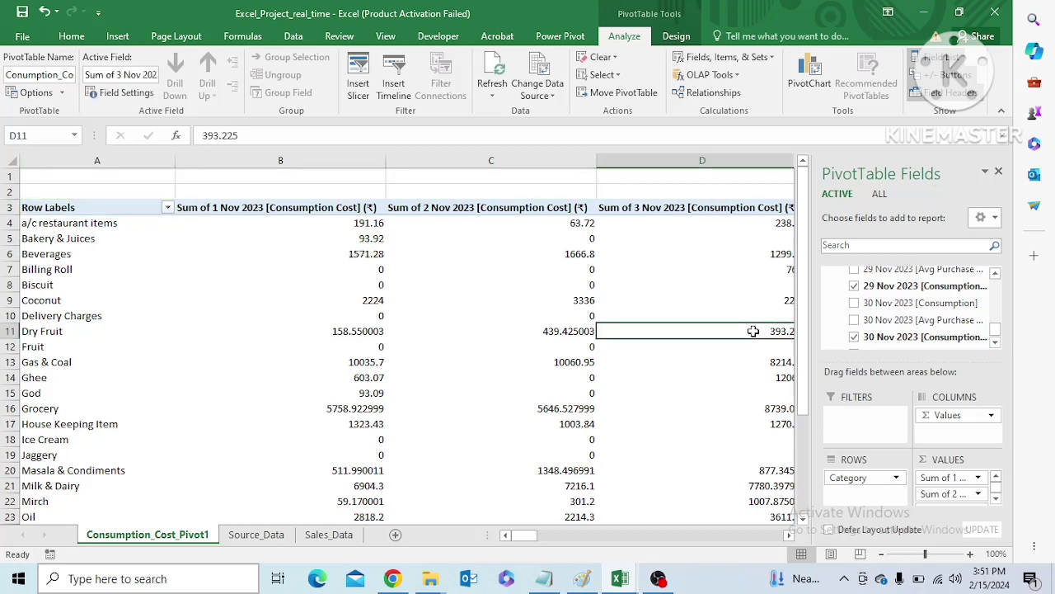
left_click(723, 211)
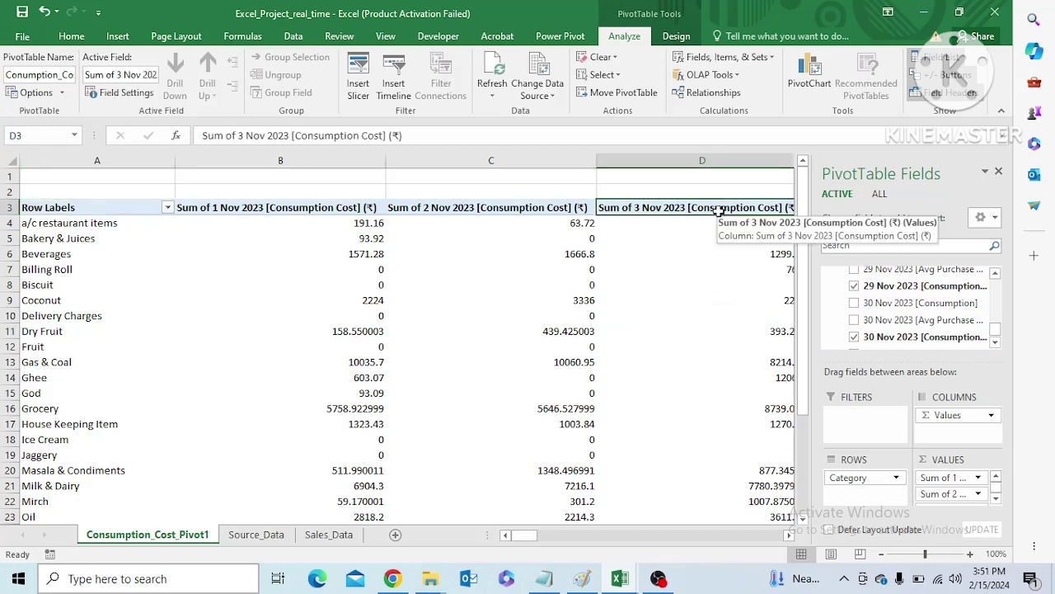
key("Home")
key("Right")
key("Right")
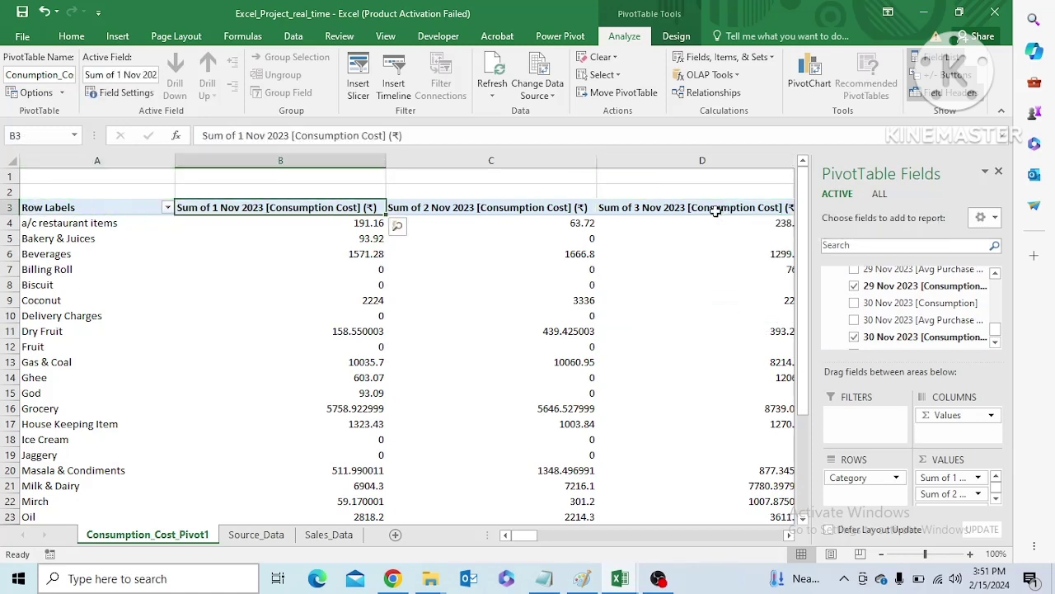
key("Right")
key("Right")
key("Right")
key("Right")
key("Right")
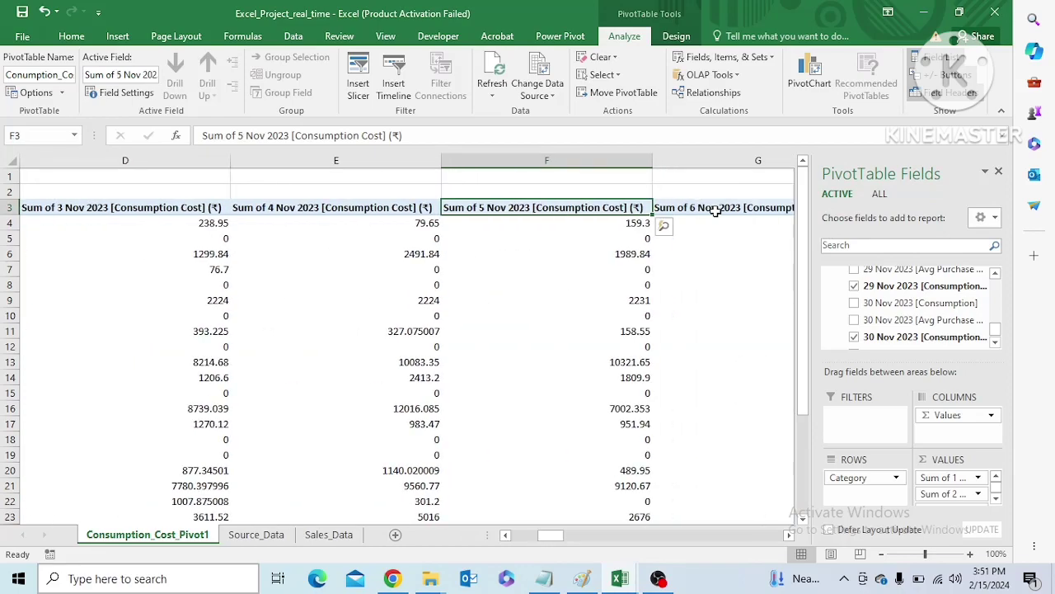
key("Right")
key("Right")
key("Right")
key("Right")
key("Right")
key("Right")
key("Right")
key("Right")
key("Right")
key("Right")
key("Right")
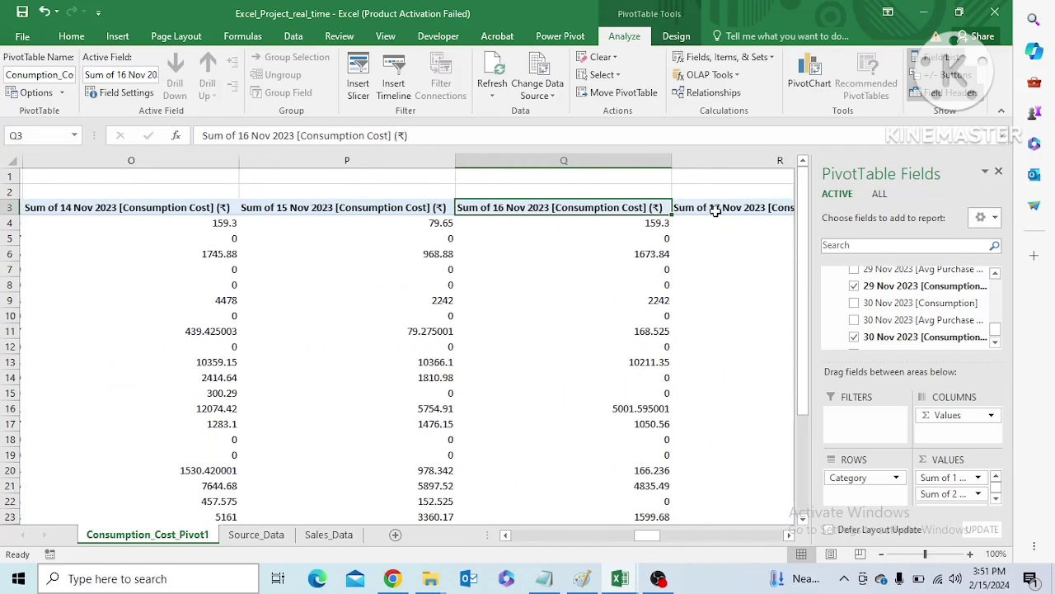
key("Right")
key("Right")
key("Right")
key("Right")
key("Right")
key("Right")
key("Right")
key("Right")
key("Right")
key("Right")
key("Right")
key("Right")
key("Right")
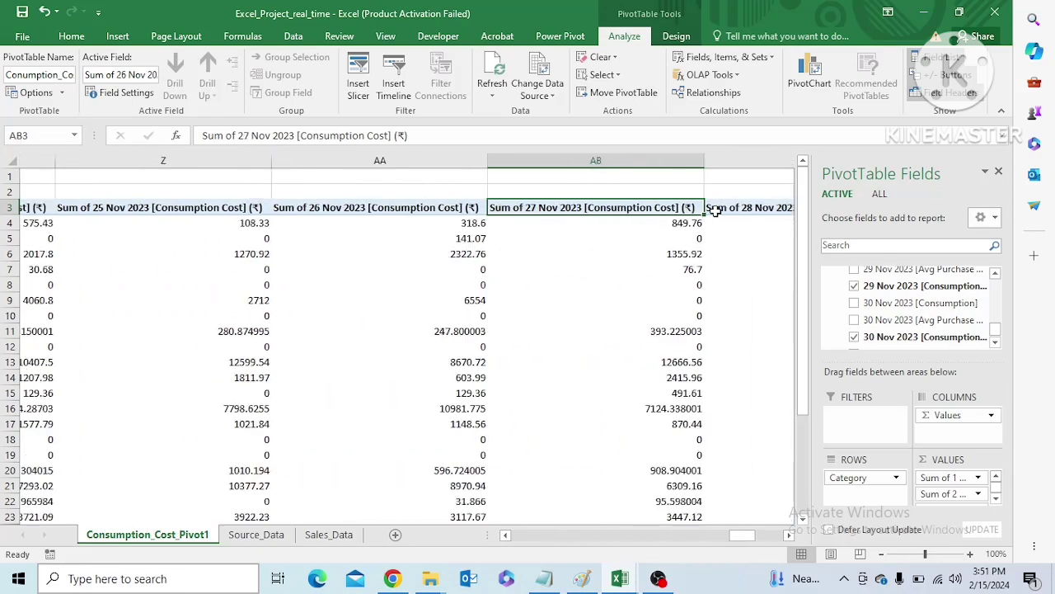
key("Right")
key("Left")
key("Left")
key("Left")
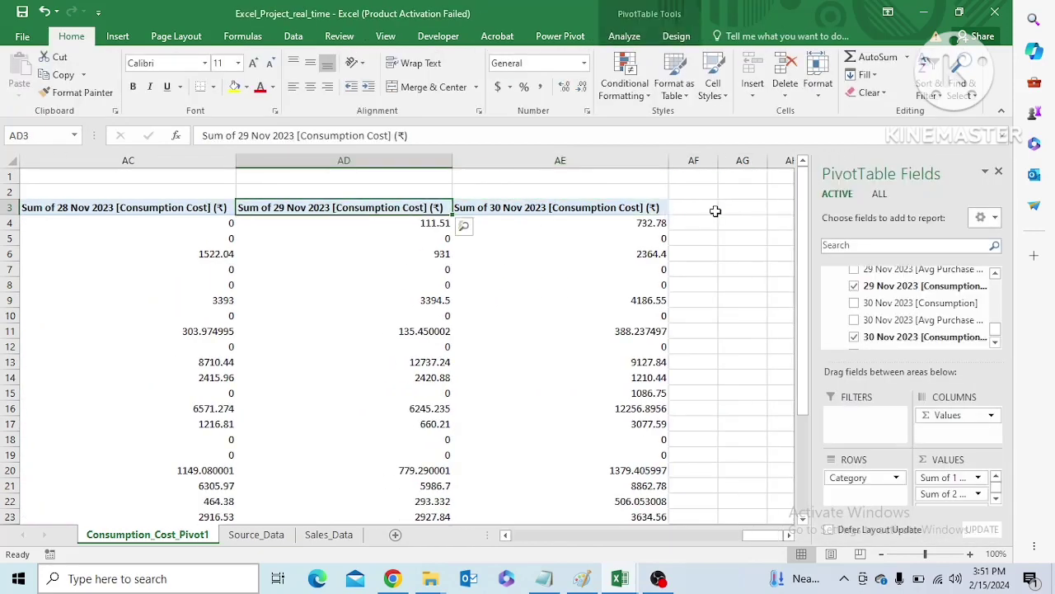
Turn off the pivot table's grand totals for rows and columns
left_click_drag(755, 536, 600, 536)
left_click_drag(802, 387, 803, 389)
left_click(567, 516)
key("Home")
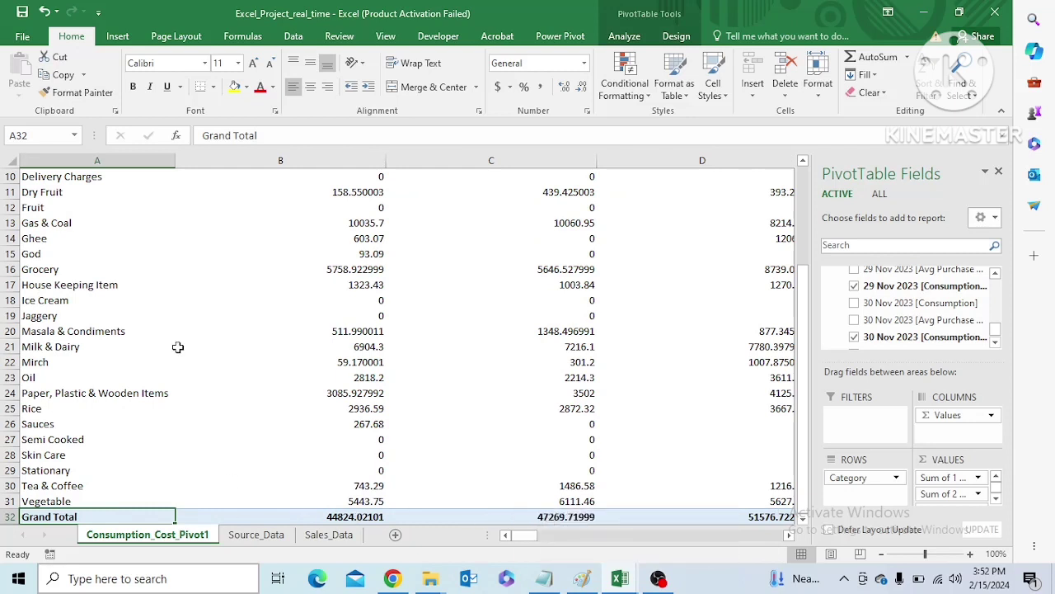
left_click(676, 37)
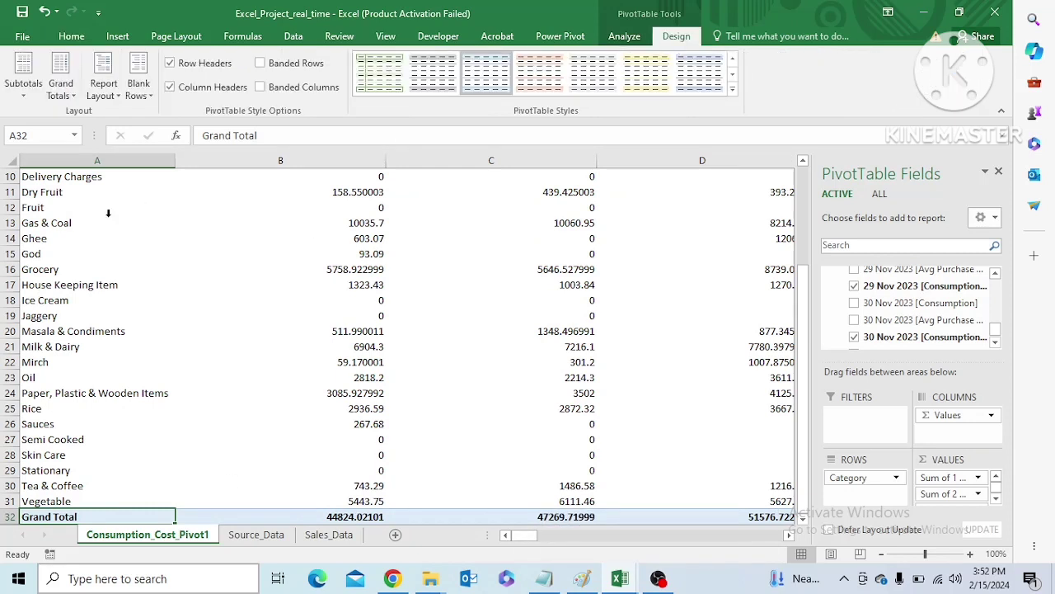
left_click(79, 96)
left_click(91, 118)
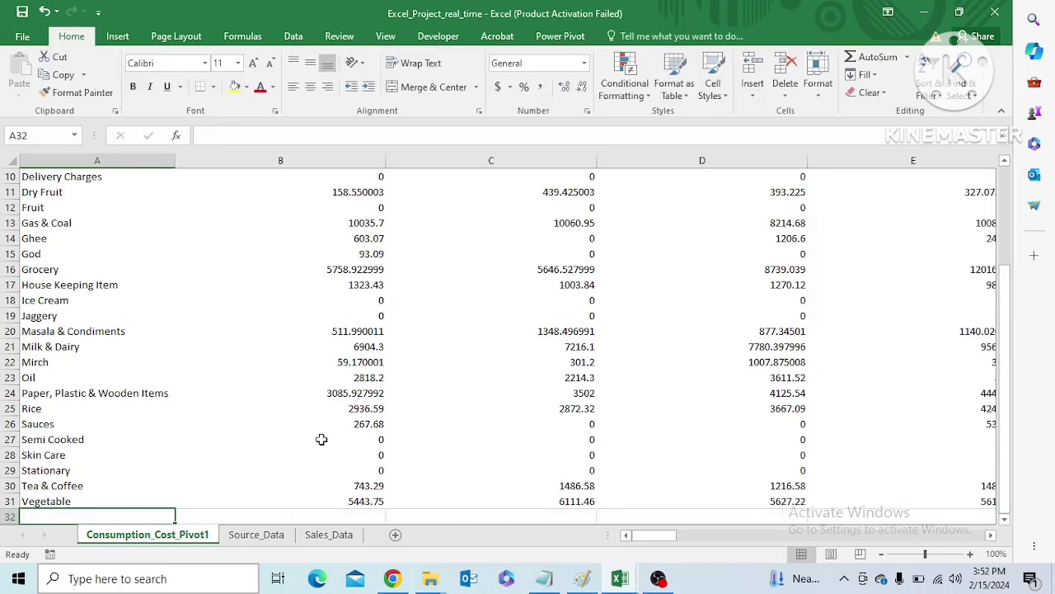
left_click(294, 37)
left_click(85, 96)
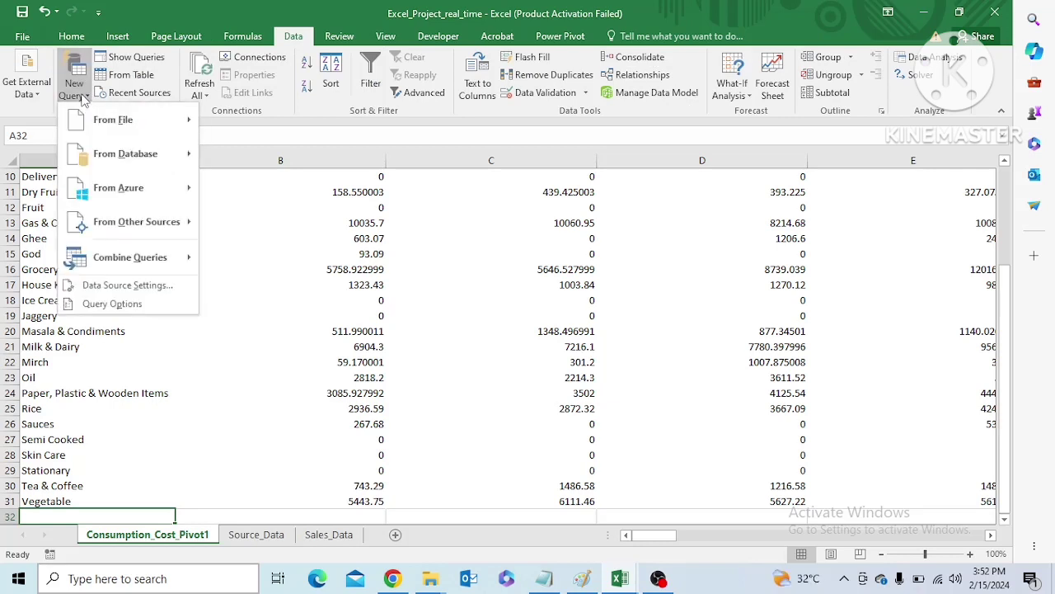
mouse_move(113, 120)
left_click(140, 474)
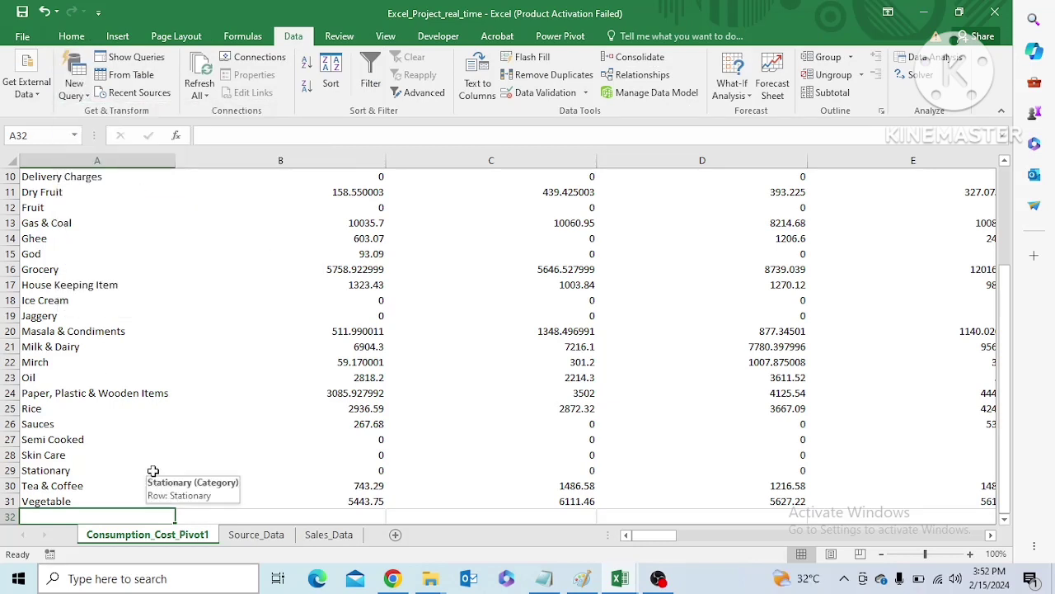
Save the workbook and start a workbook query on Excel_Project_real_time.xlsx in drive E's Interviews folder, subfolder DataAnalyst_project_udupi_upahar
key("ctrl+s")
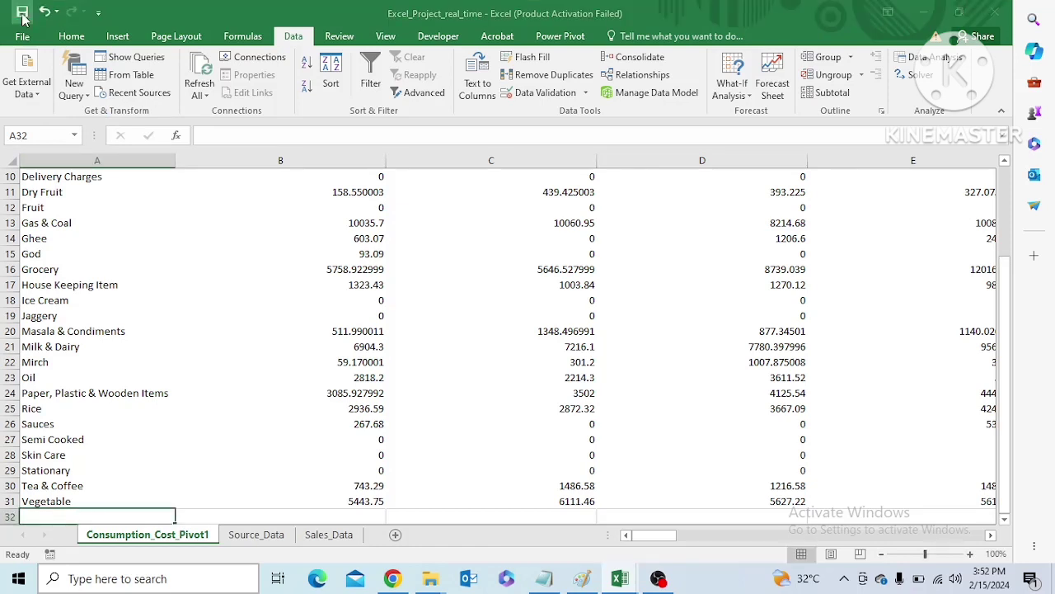
left_click(74, 91)
mouse_move(113, 119)
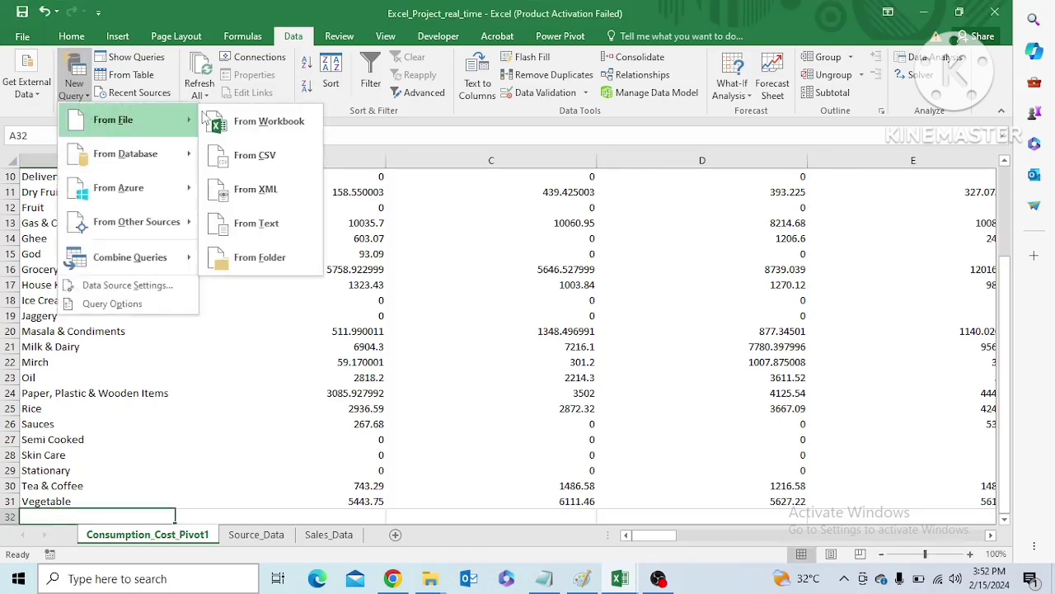
key("Escape")
key("Escape")
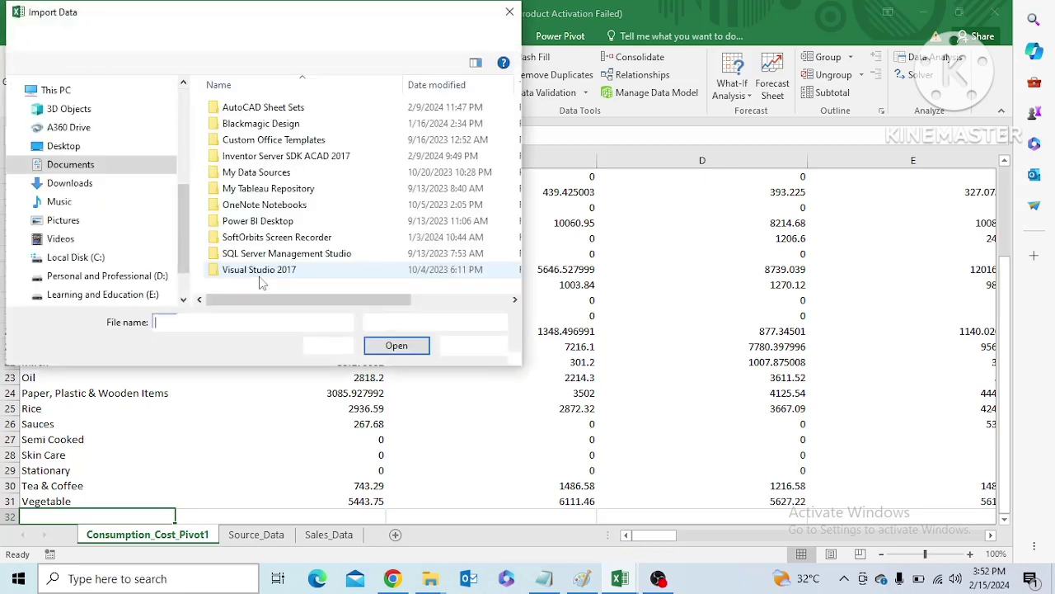
left_click(129, 297)
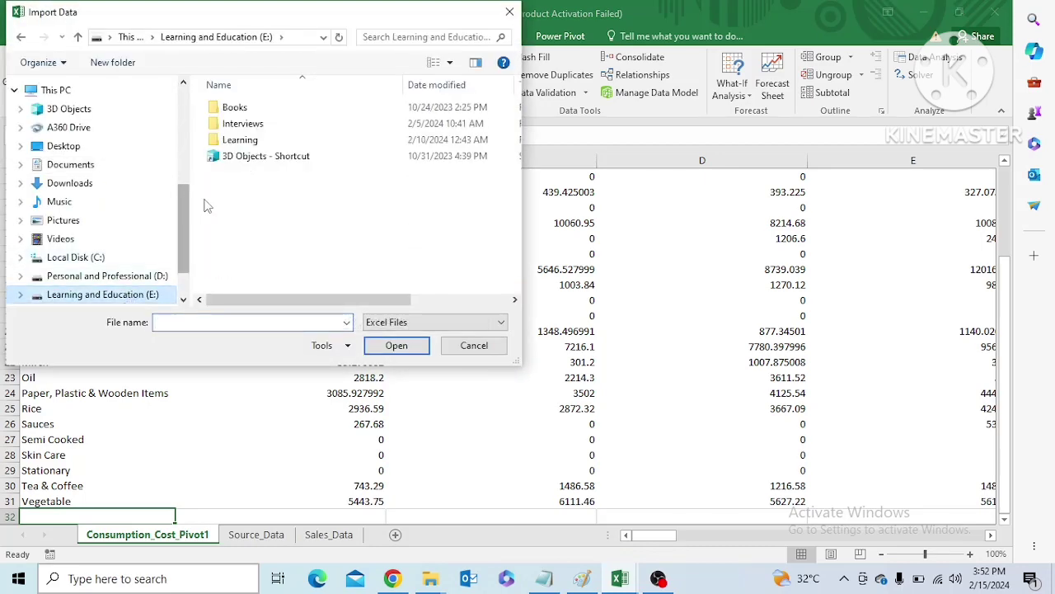
double_click(246, 125)
double_click(245, 128)
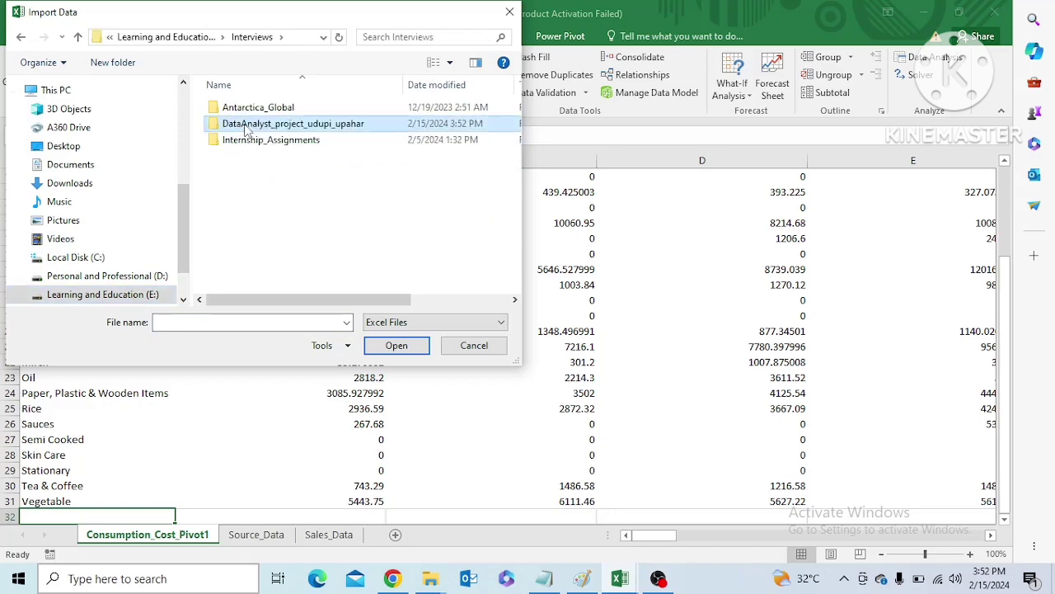
left_click(252, 160)
double_click(253, 163)
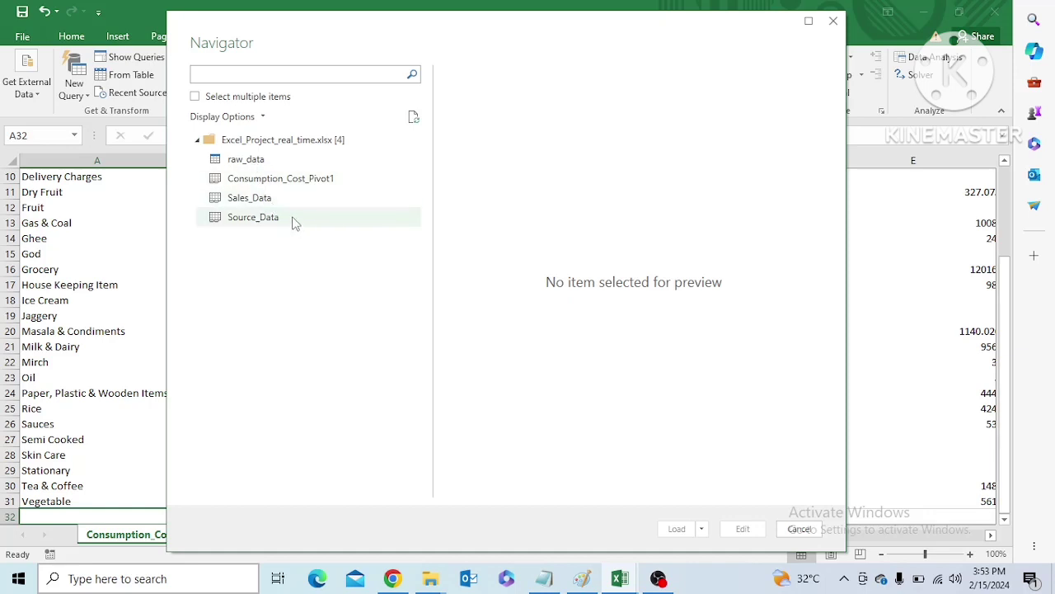
Choose the Consumption_Cost_Pivot1 sheet as the query source and open it for editing in the Power Query Editor
left_click(238, 182)
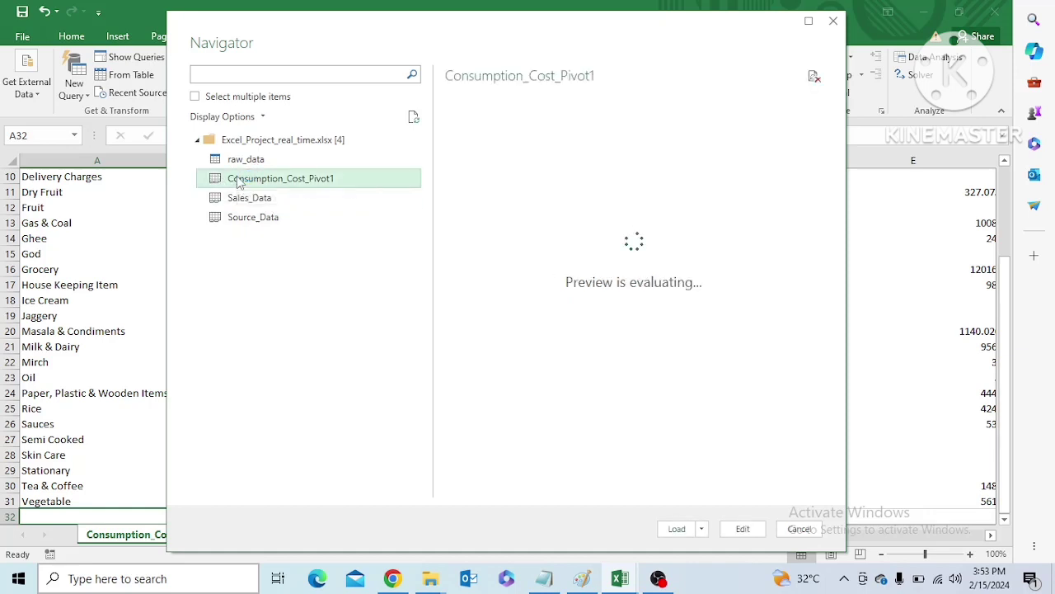
left_click(743, 528)
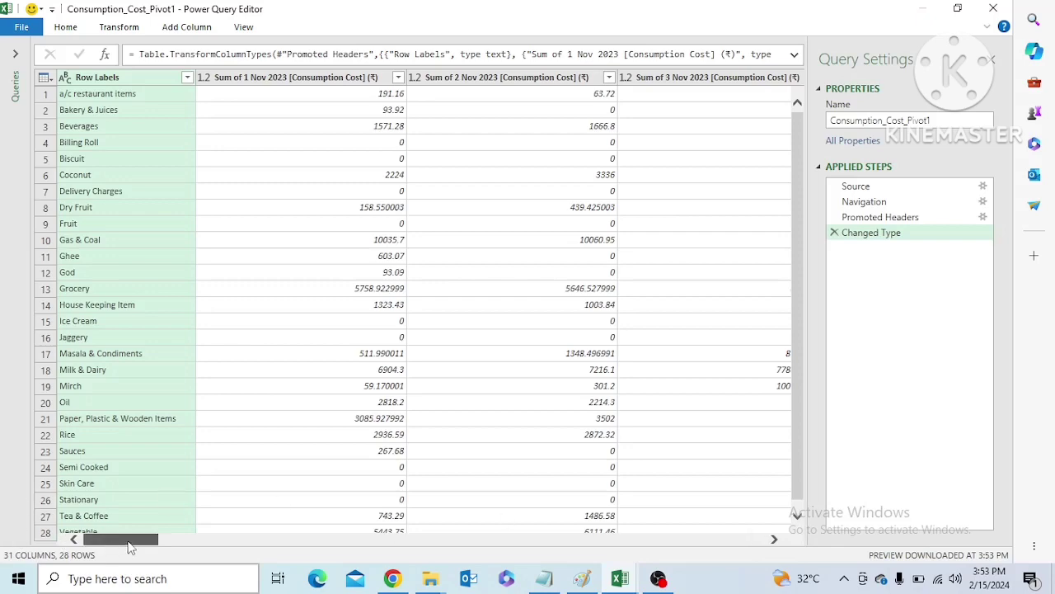
left_click_drag(129, 547, 76, 569)
left_click_drag(146, 541, 123, 540)
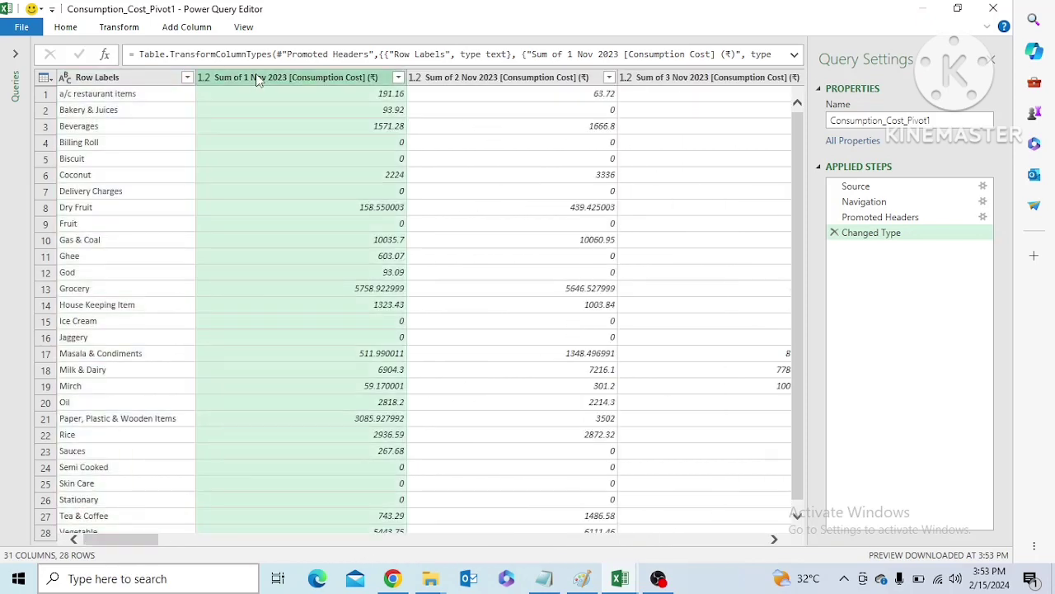
Unpivot only the selected consumption cost columns from 1 Nov through 30 Nov 2023
key("shift+Right")
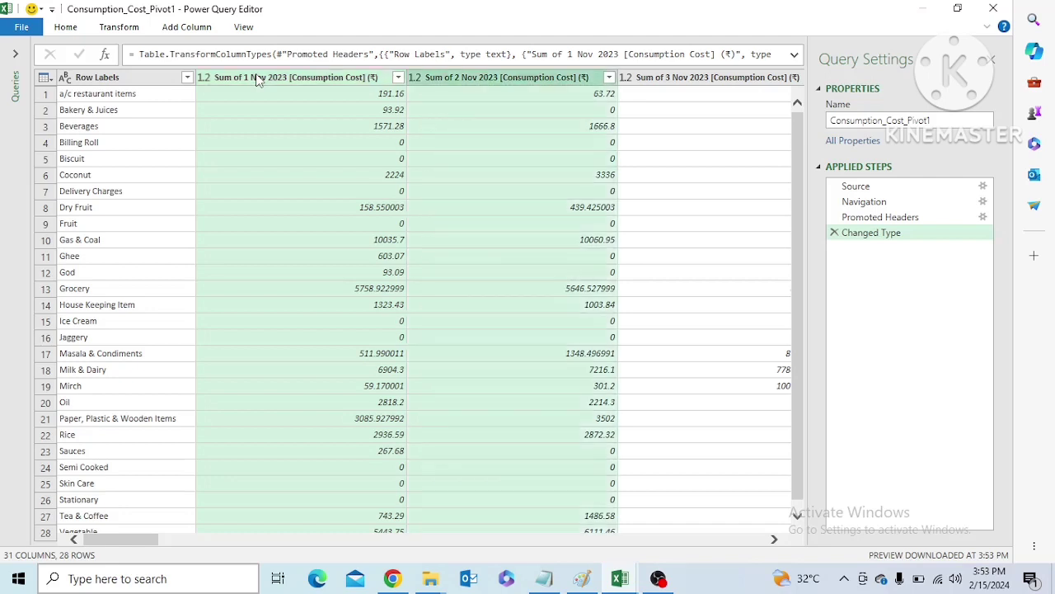
left_click(258, 77)
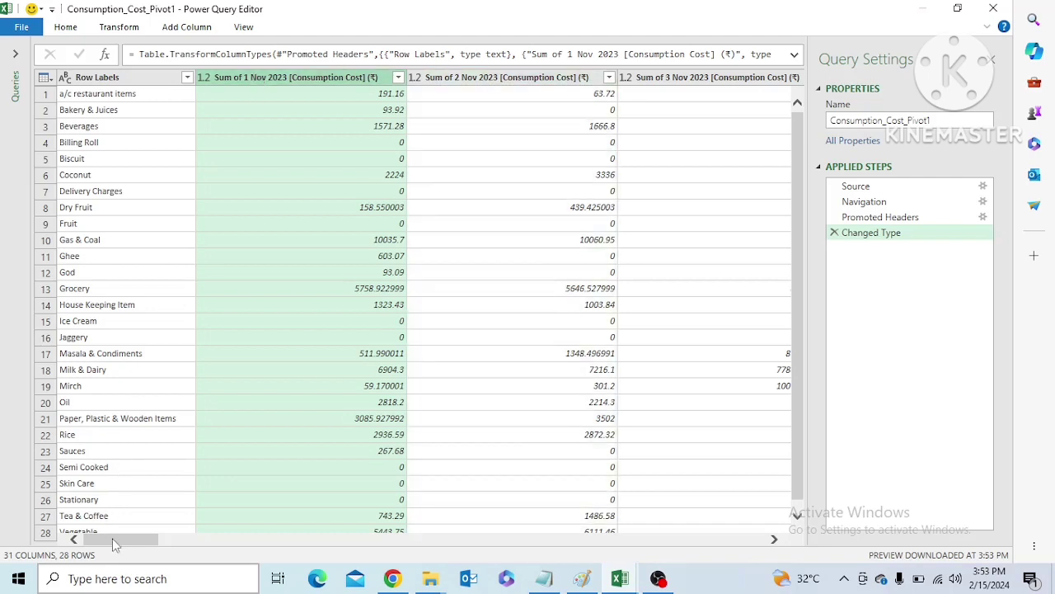
left_click_drag(112, 538, 739, 539)
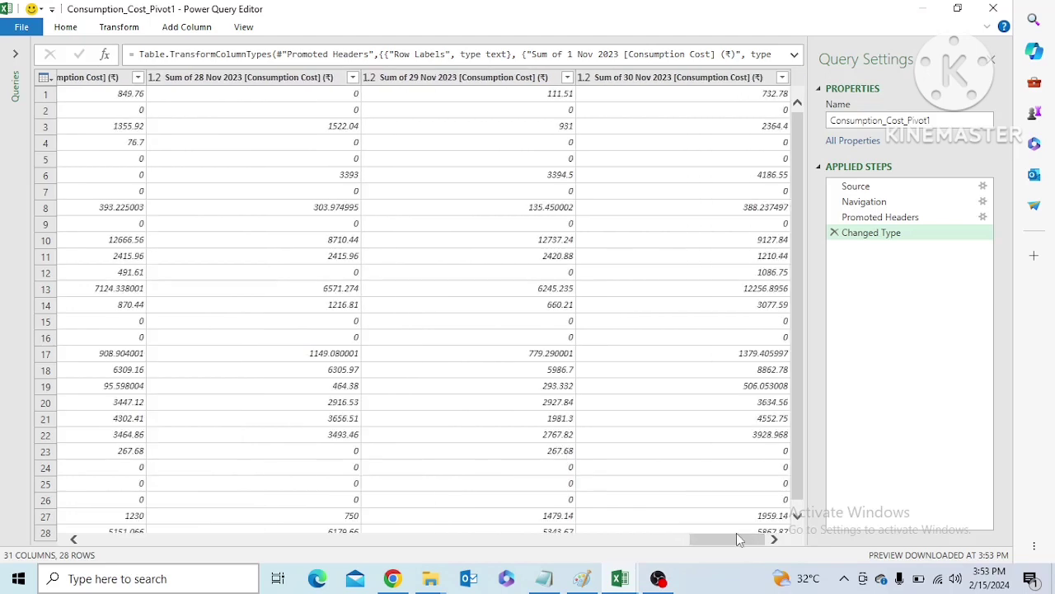
left_click(641, 79, "shift")
right_click(641, 82)
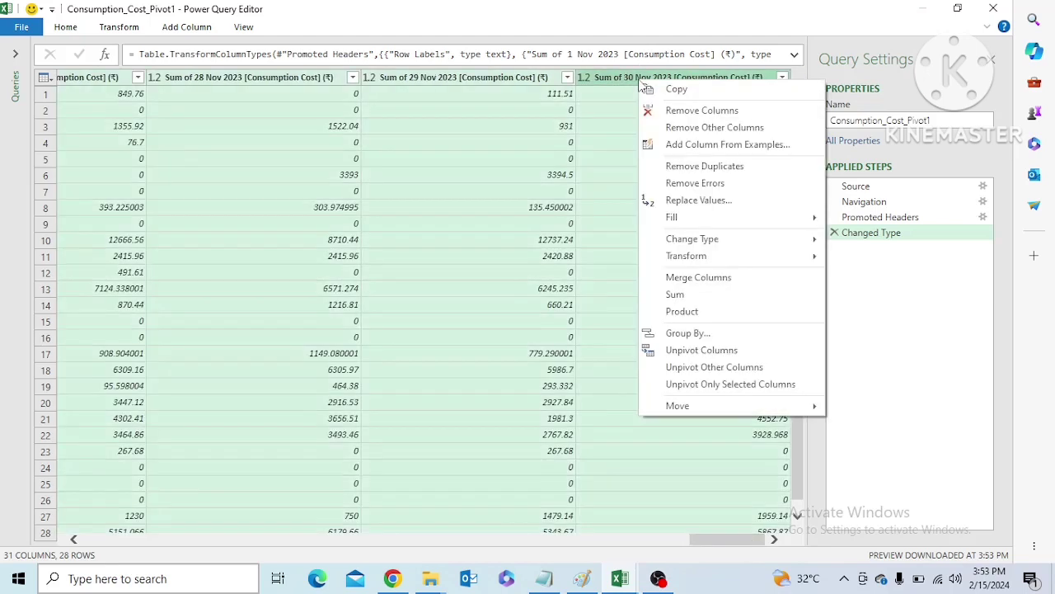
left_click(717, 385)
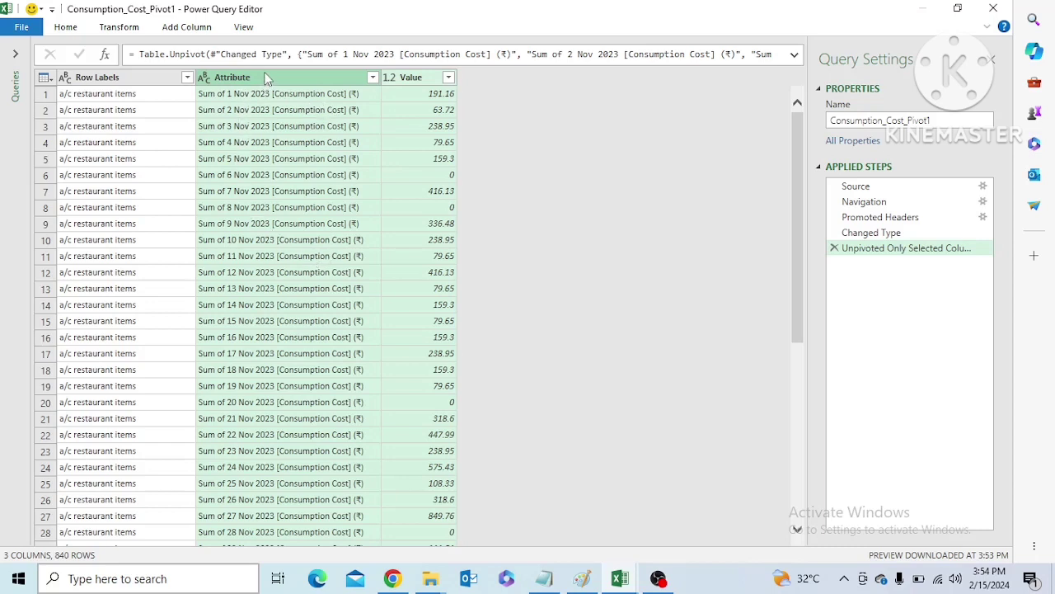
Move the Attribute and Value columns ahead of the Row Labels column
left_click_drag(265, 78, 115, 87)
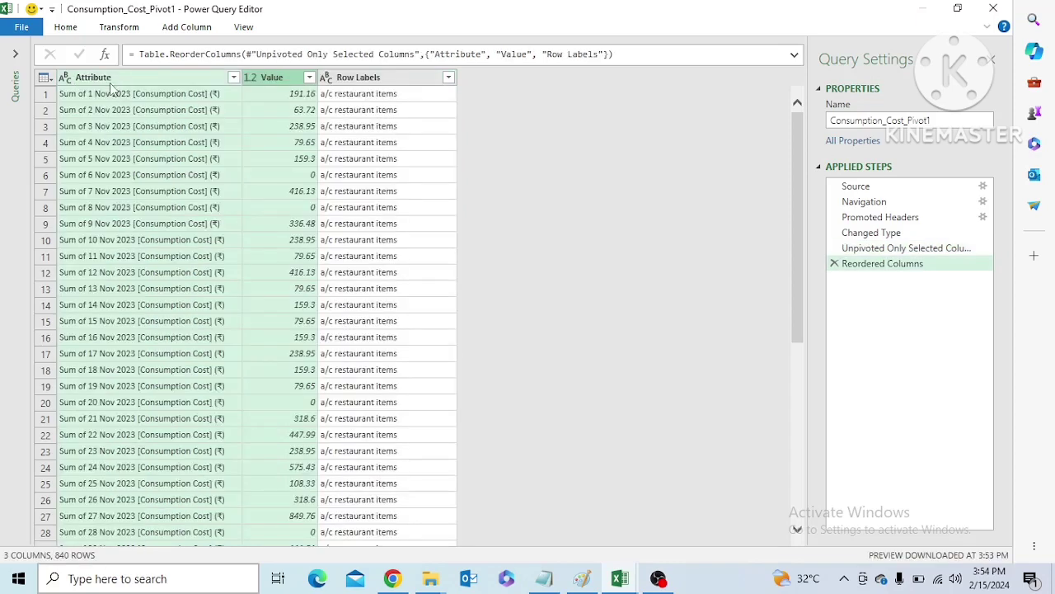
right_click(115, 80)
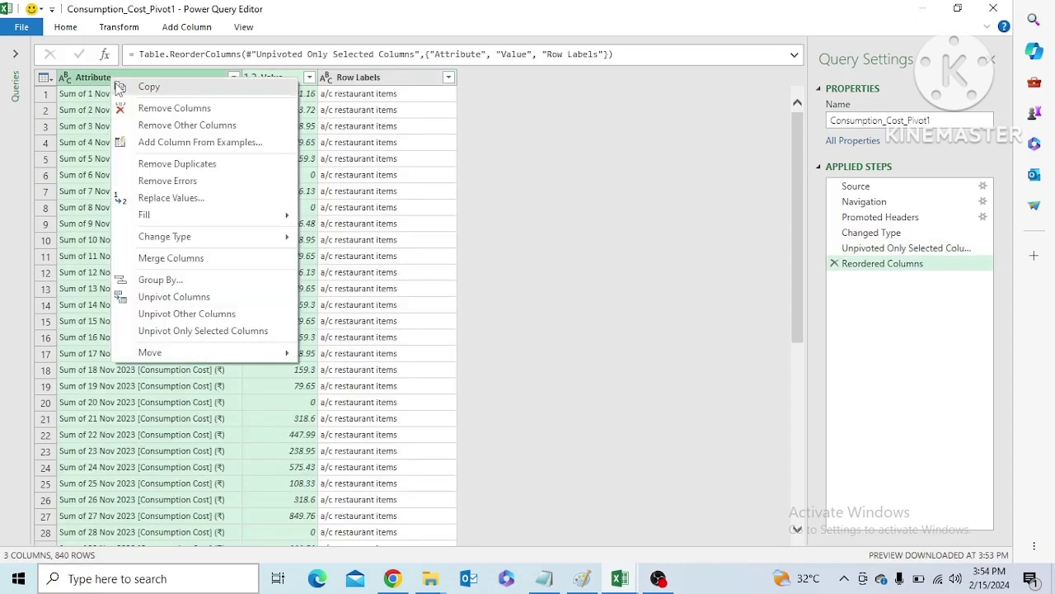
left_click(290, 176)
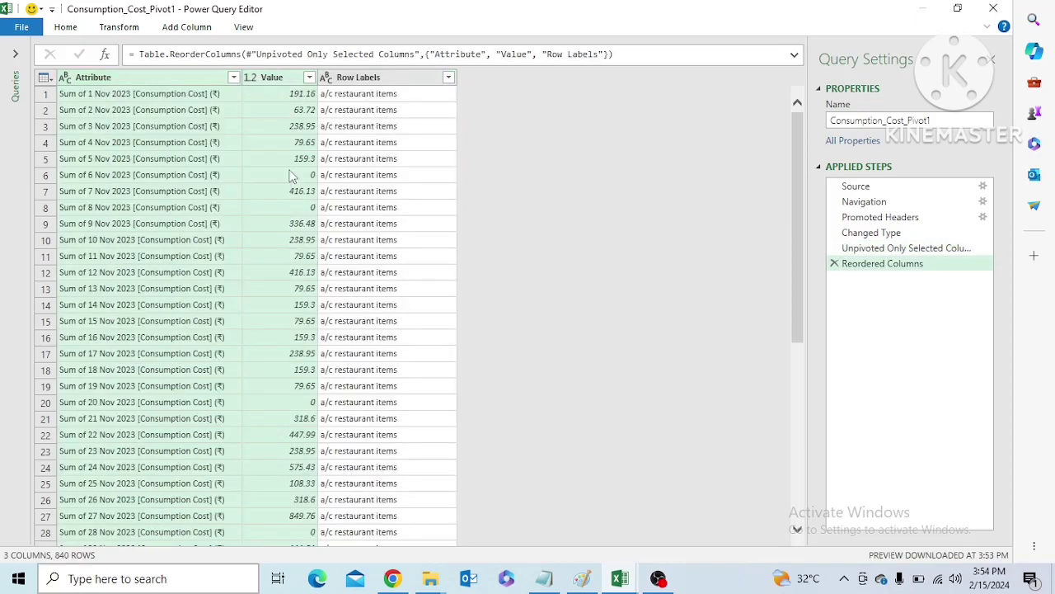
Split the Attribute column by delimiter, using a space at each occurrence
right_click(182, 76)
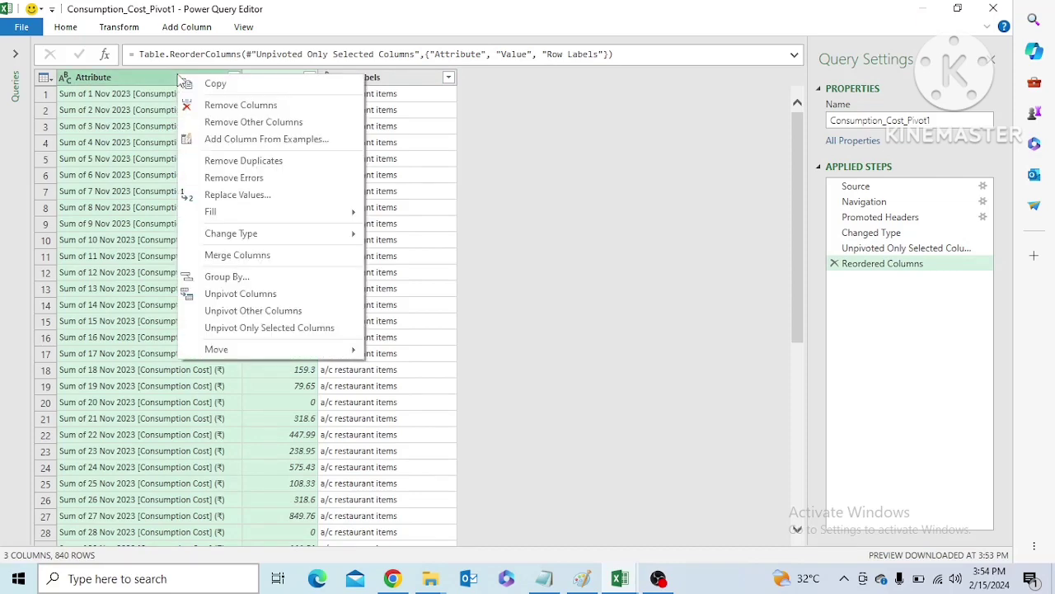
left_click(565, 283)
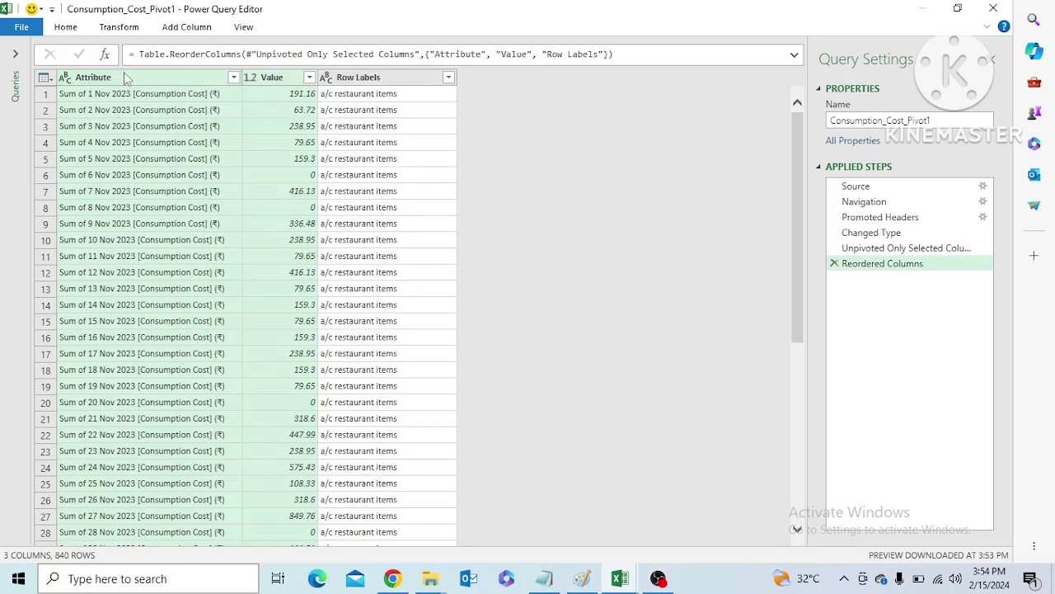
left_click(65, 26)
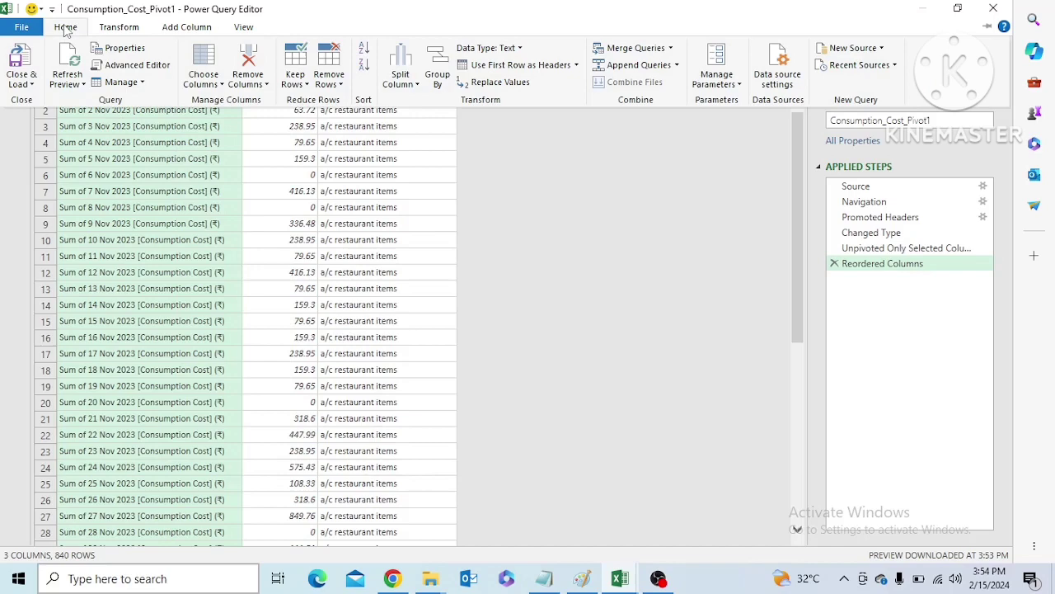
left_click(407, 87)
left_click(409, 101)
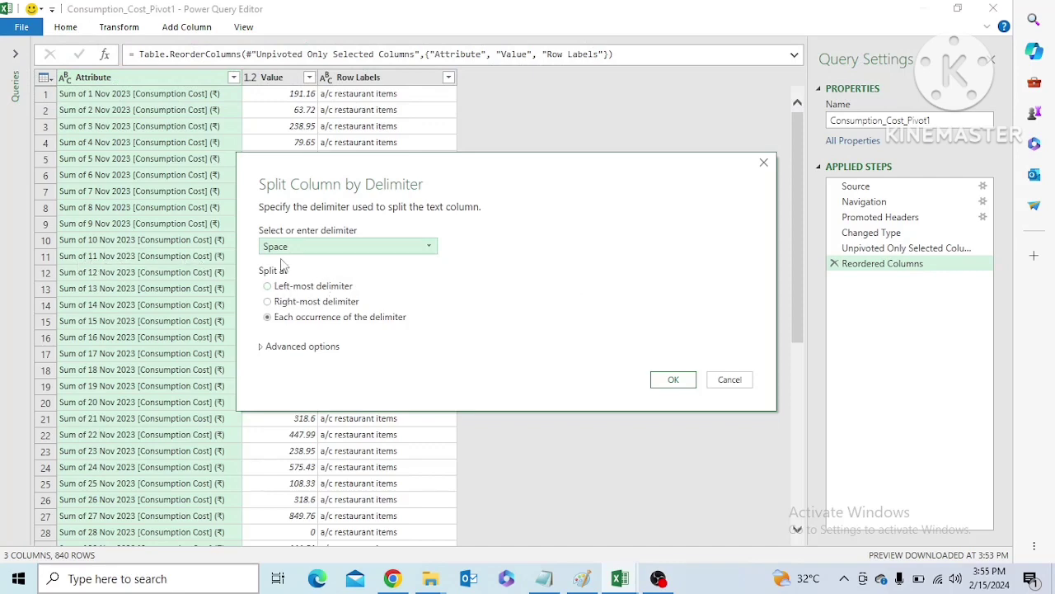
left_click(679, 386)
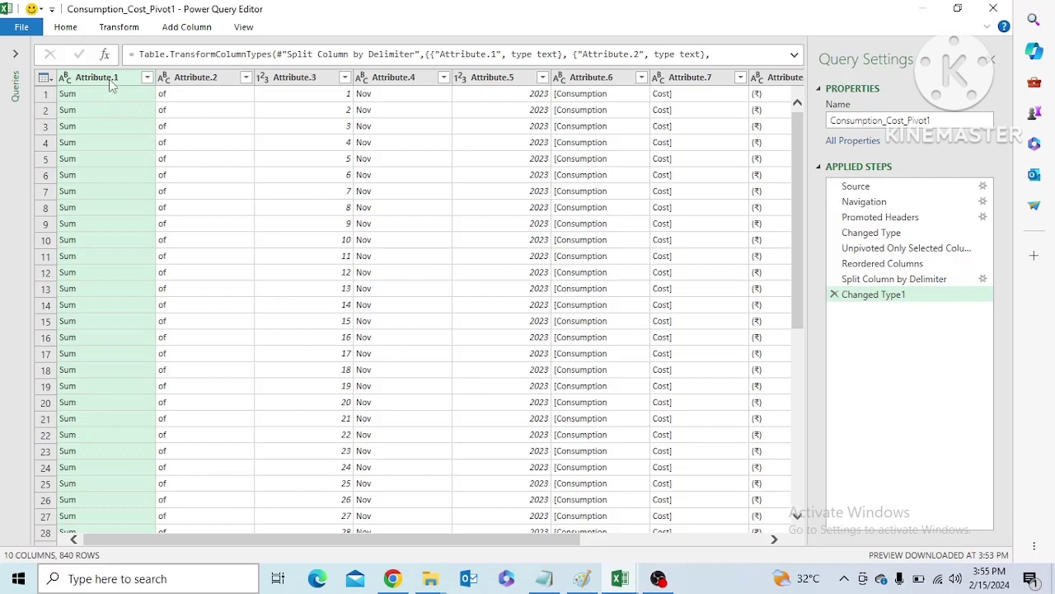
Remove the Attribute.1 and Attribute.2 columns that hold the words "Sum" and "of"
left_click(183, 80, "ctrl")
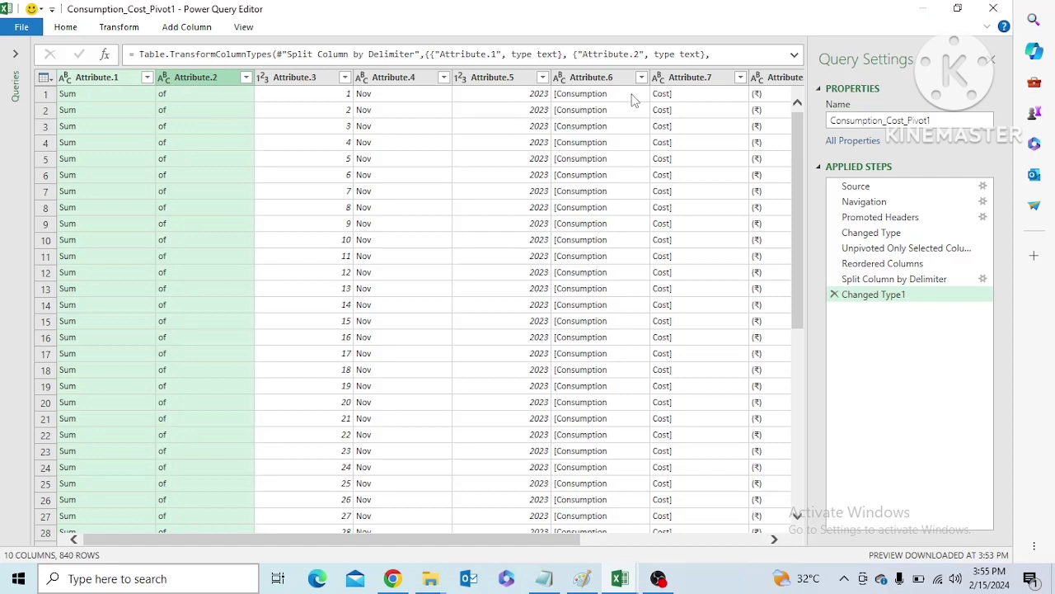
left_click(602, 80, "shift")
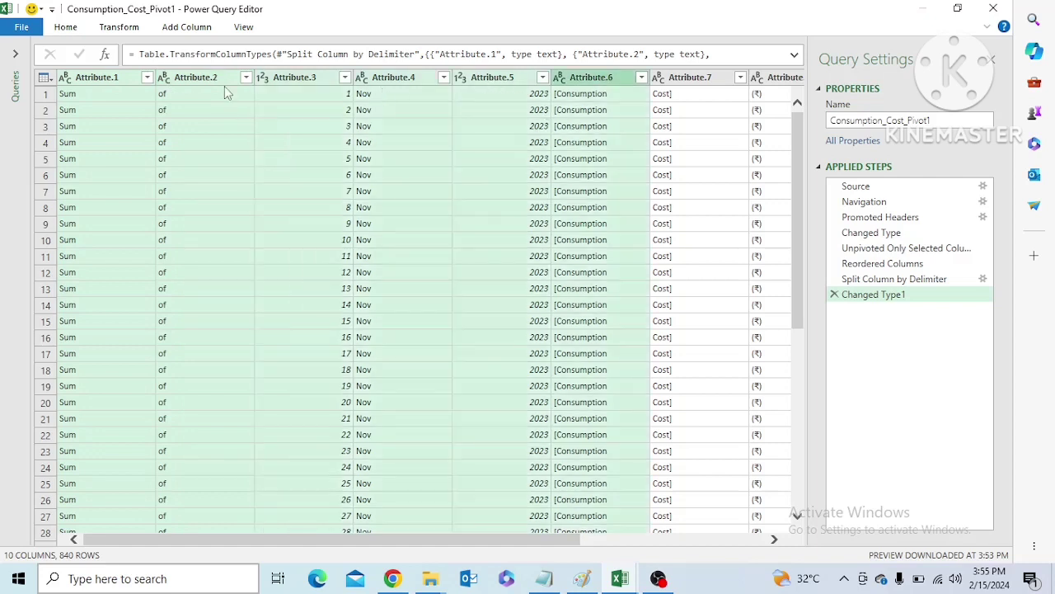
left_click(200, 78, "shift")
right_click(201, 78)
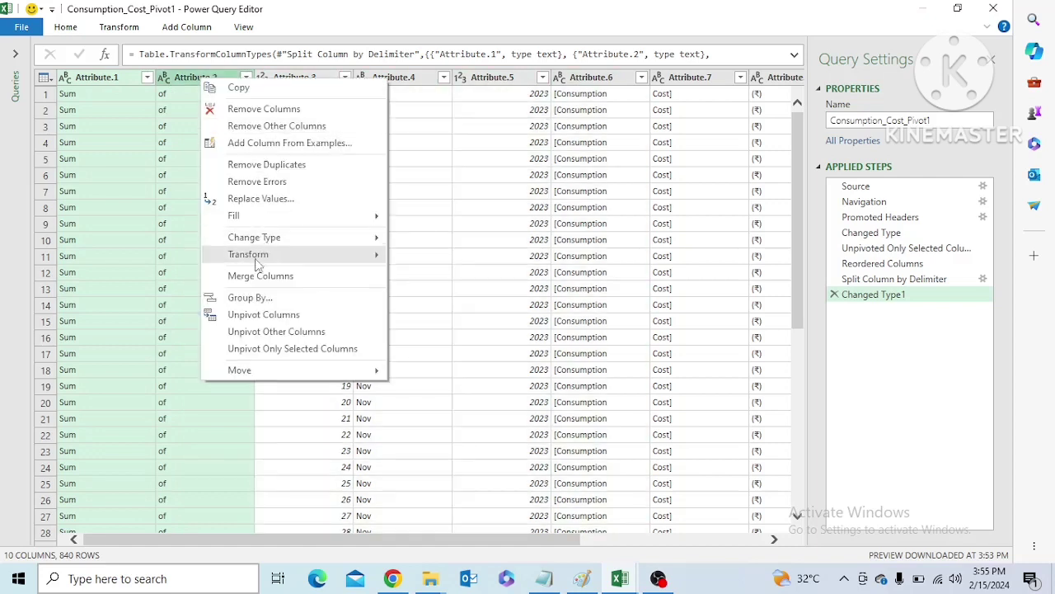
left_click(253, 111)
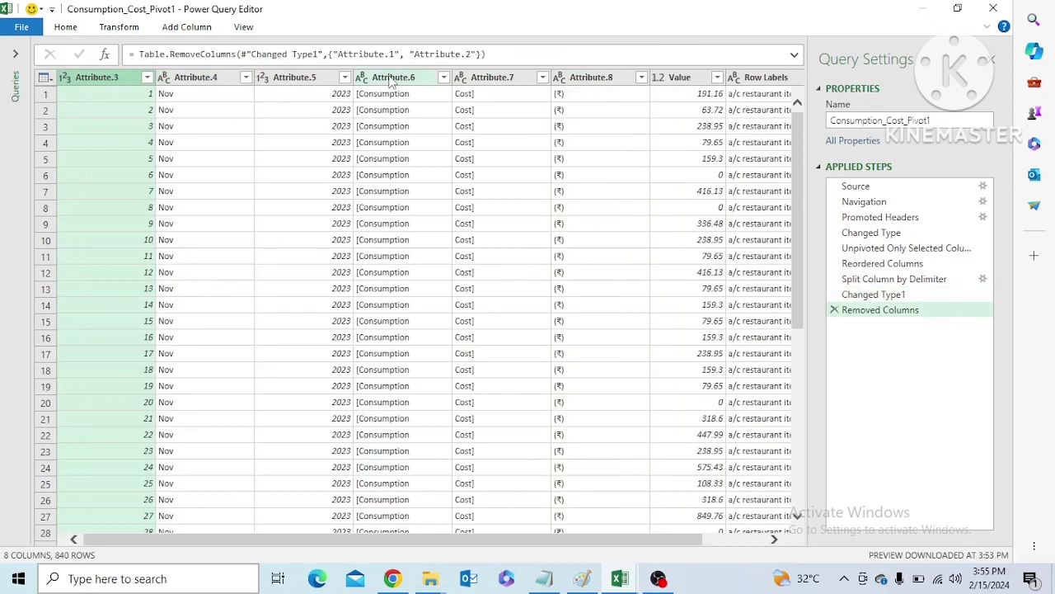
Remove the Attribute.6, Attribute.7 and Attribute.8 columns, and move the Row Labels column ahead of Value
left_click(393, 80)
left_click(587, 80, "shift")
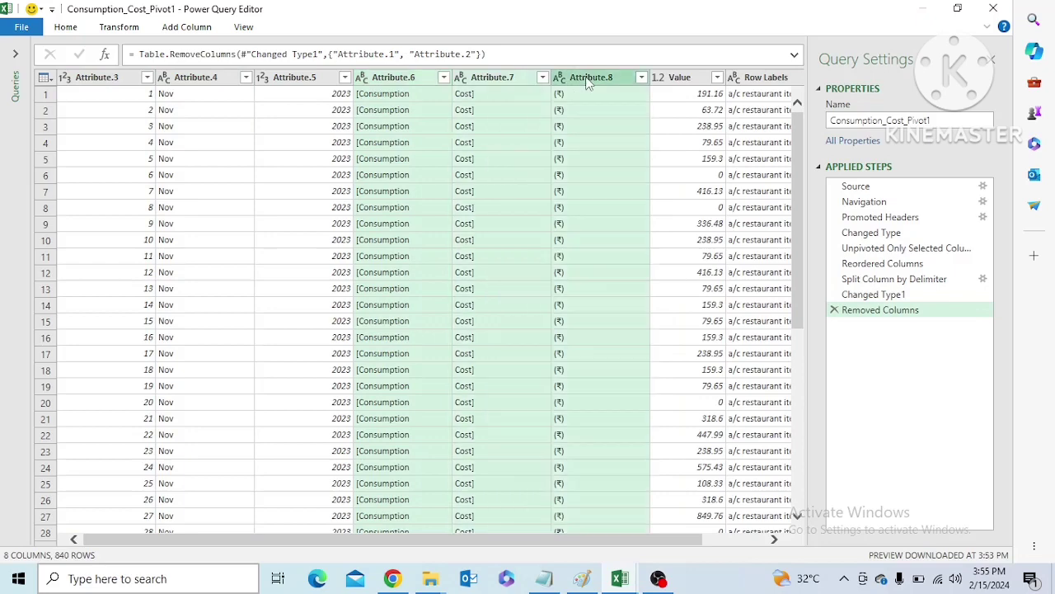
right_click(588, 80)
left_click(616, 106)
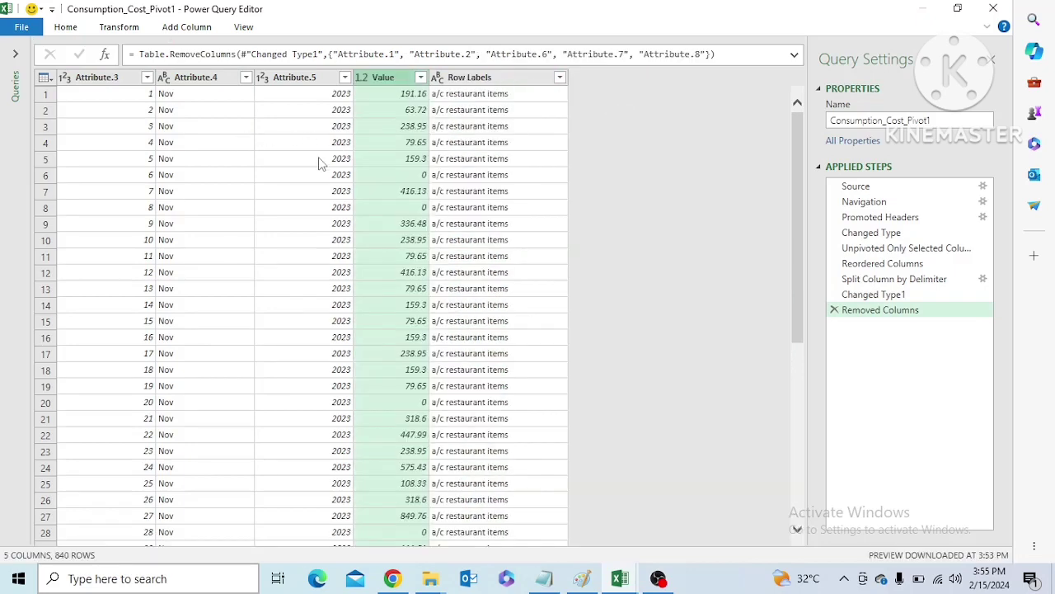
left_click_drag(495, 79, 388, 78)
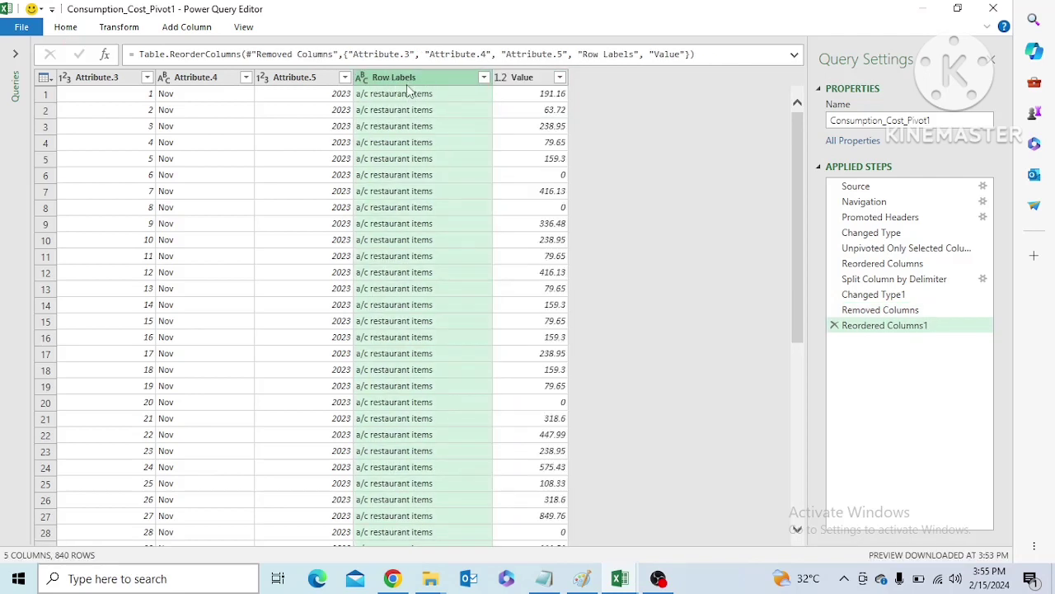
Rename the Attribute.3, Attribute.4 and Attribute.5 columns as Day, Month and Year
left_click(111, 76)
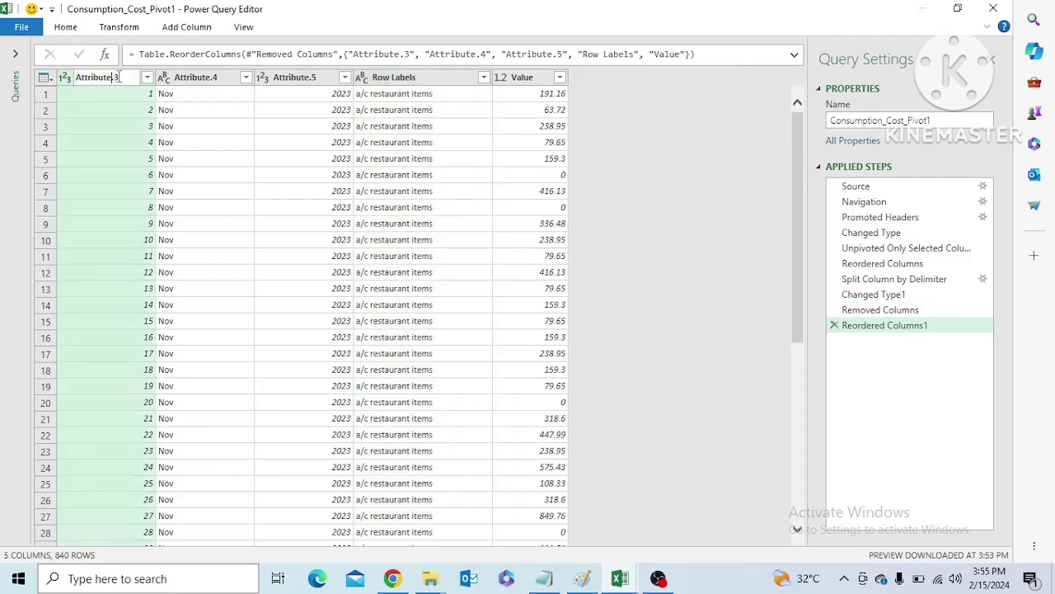
double_click(118, 77)
type("Day")
key("Return")
double_click(147, 77)
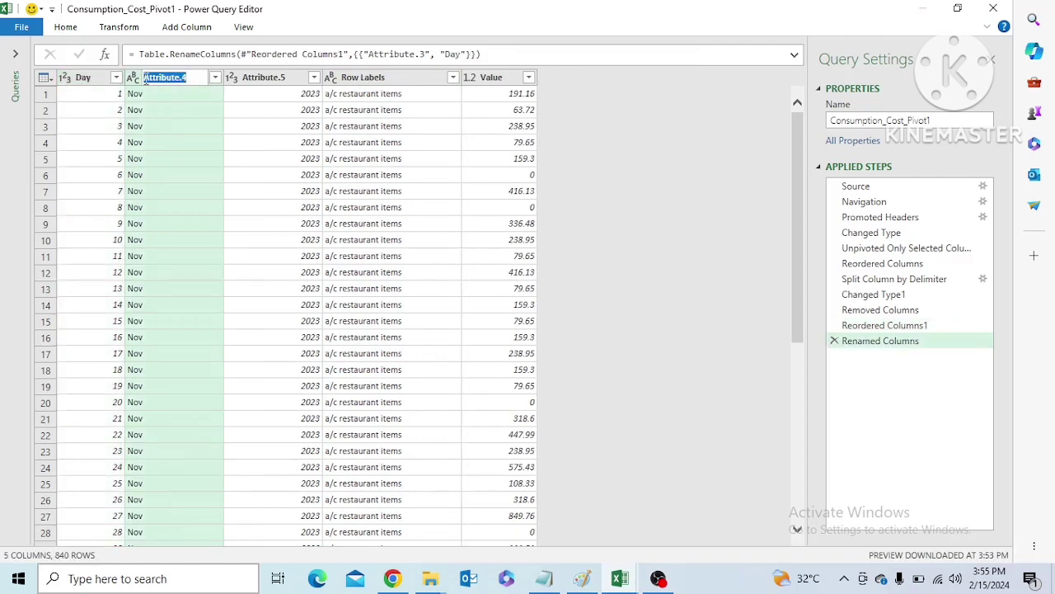
type("Month")
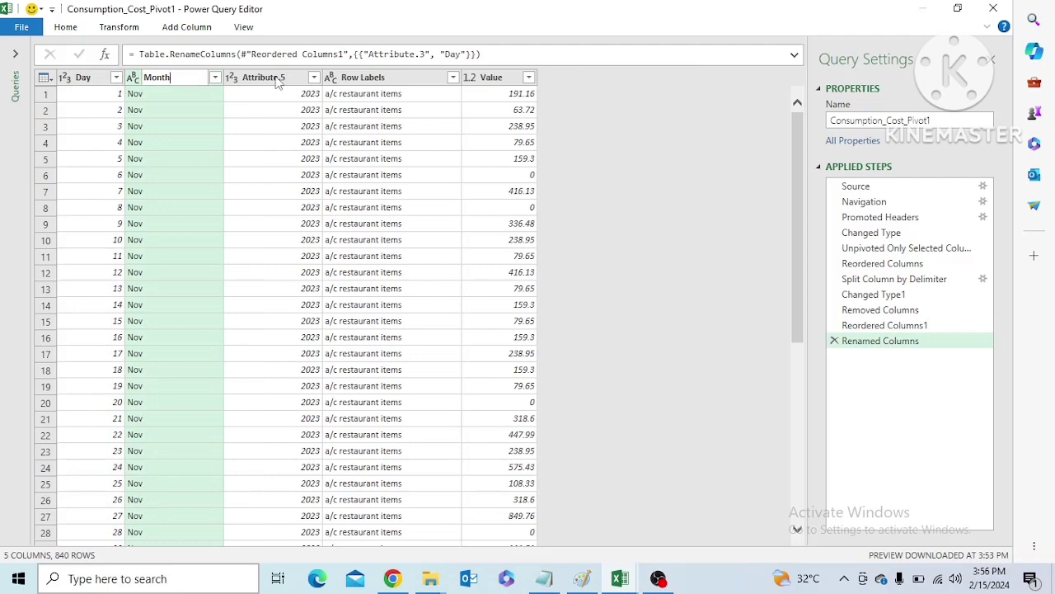
double_click(278, 77)
type("Yea")
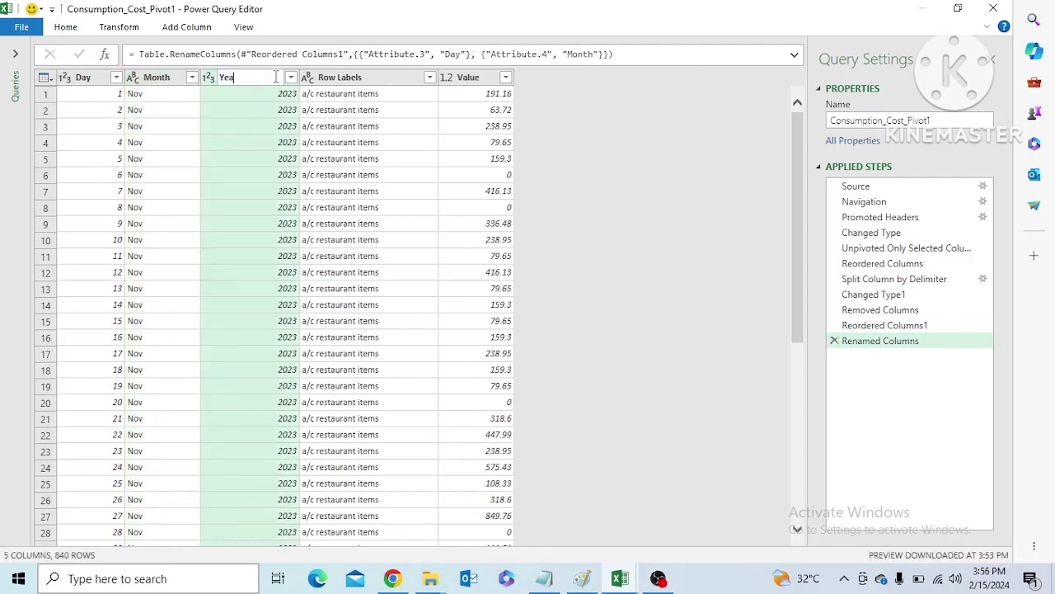
type("r")
key("Return")
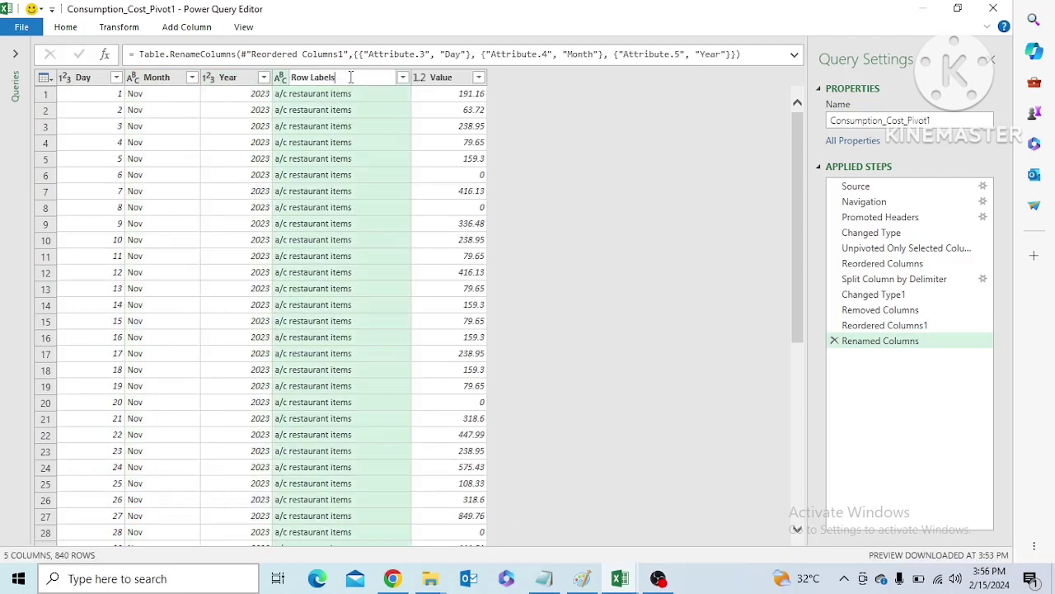
Rename the Row Labels column as Category
double_click(325, 76)
type("Category")
key("Return")
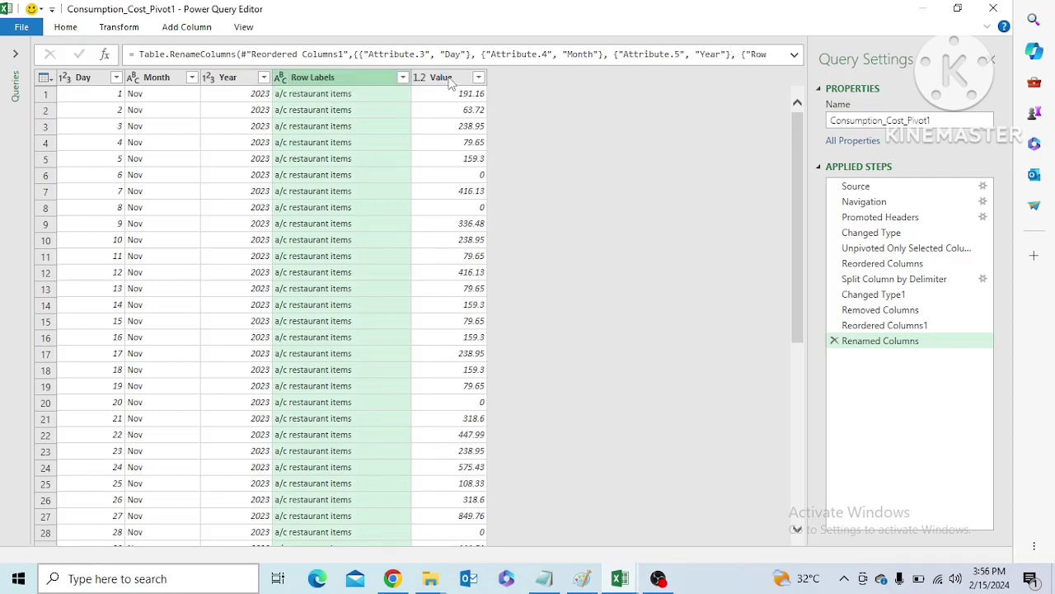
Rename the Value column as "Consumption_Cost per day"
left_click(444, 77)
double_click(417, 78)
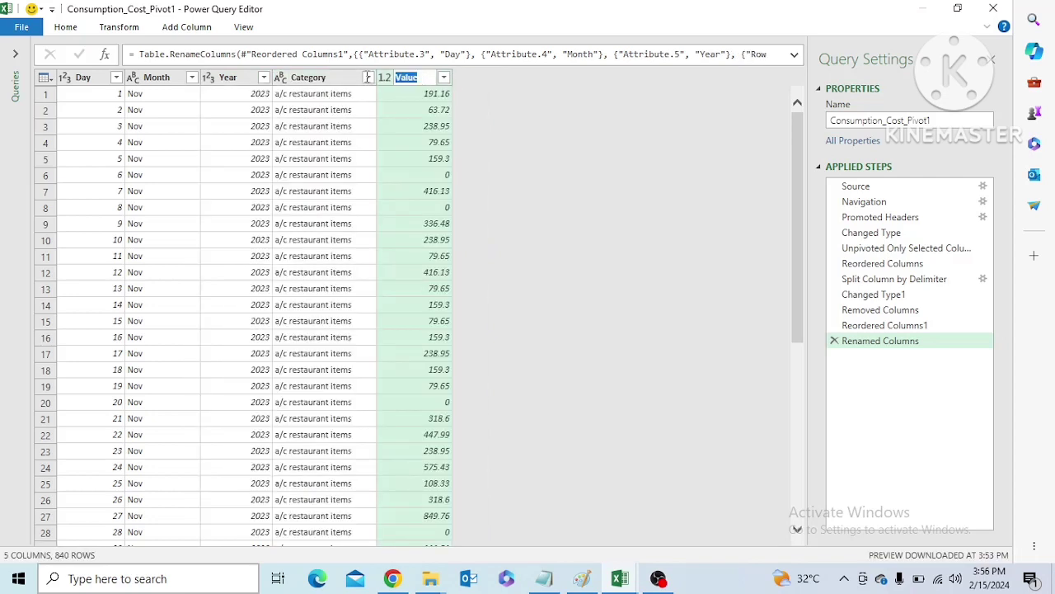
type("Con")
type("sumption")
type("_Cost")
type(" per day")
key("Return")
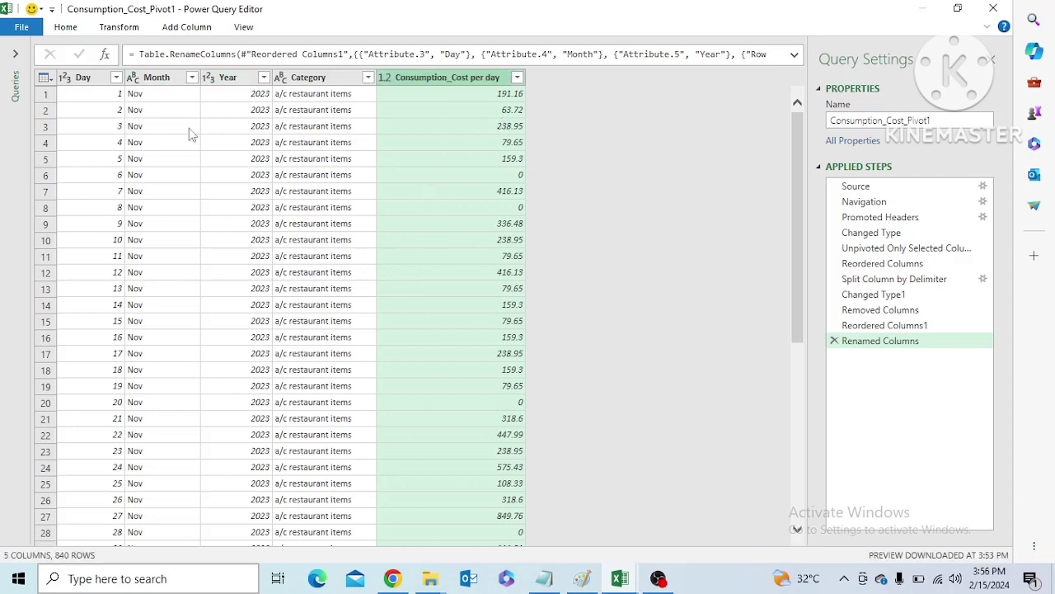
Close the query editor and load the transformed consumption table into the workbook
left_click(23, 28)
left_click(44, 54)
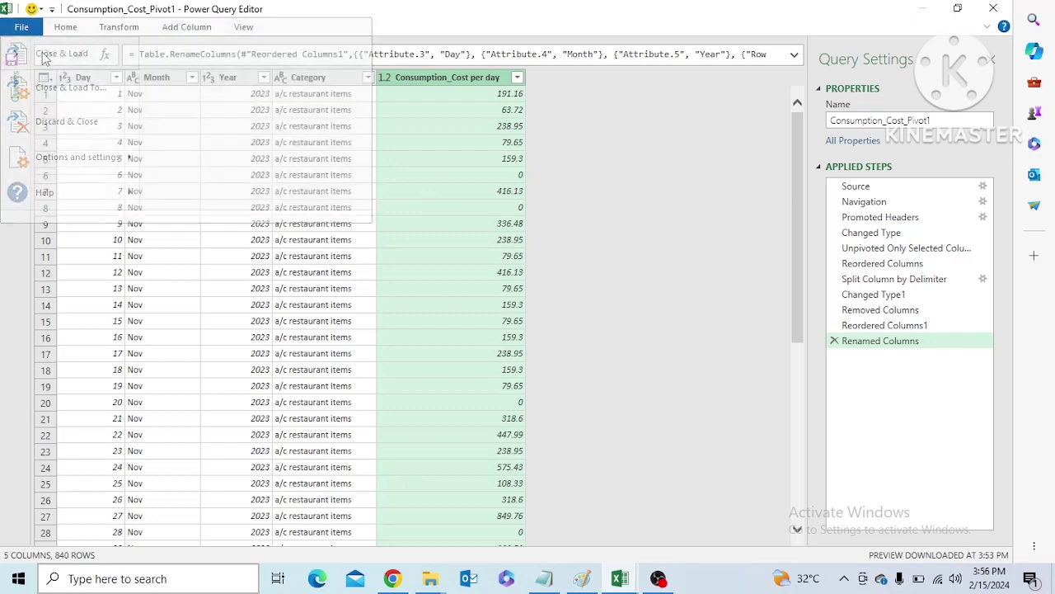
key("ctrl+Home")
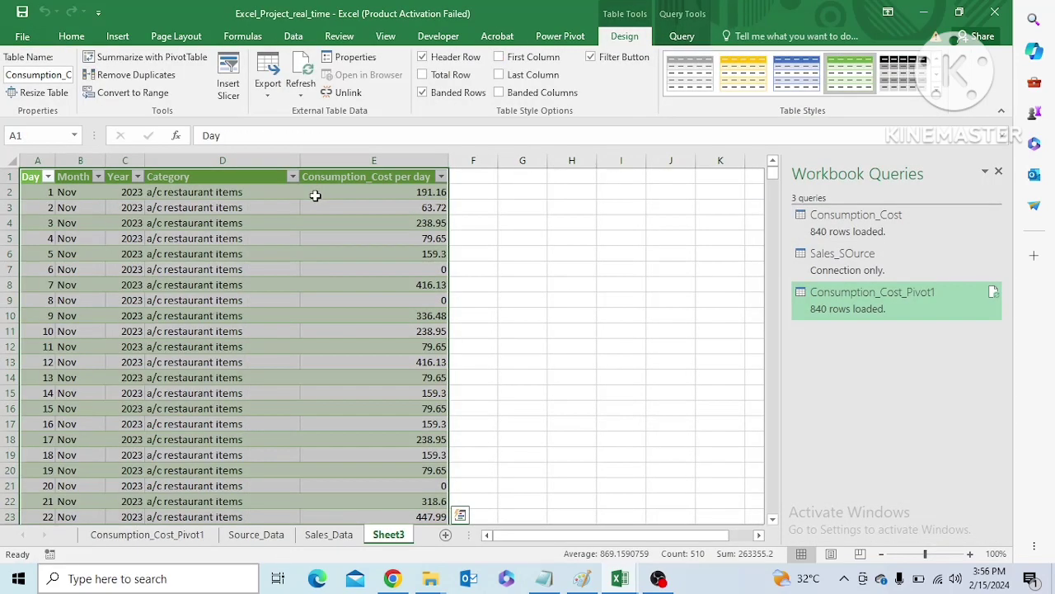
Try to rename the newly loaded Sheet3 as Consumption_Cost_transformed
right_click(392, 536)
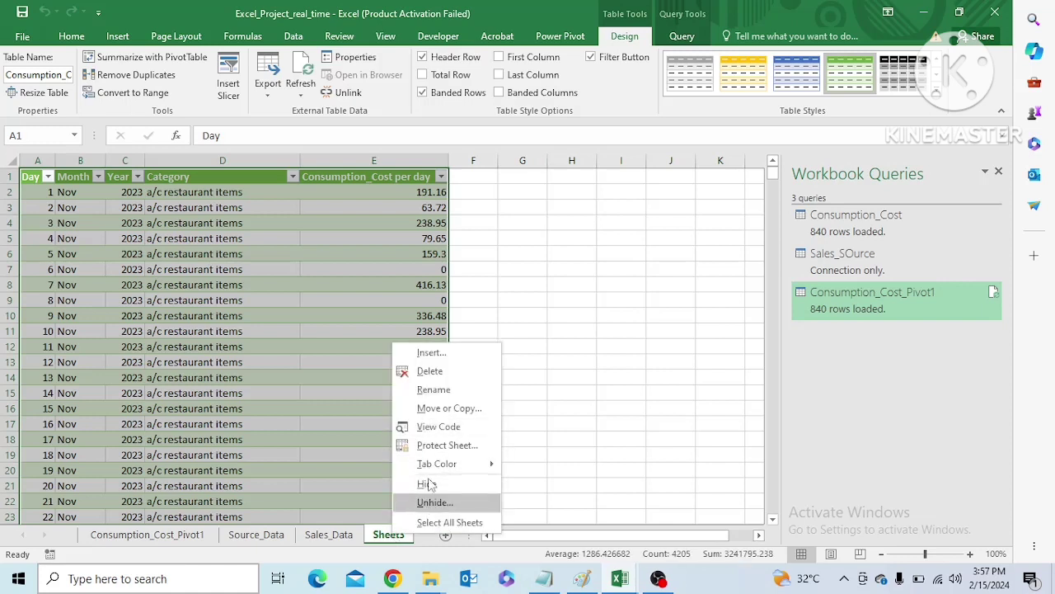
left_click(435, 389)
type("c")
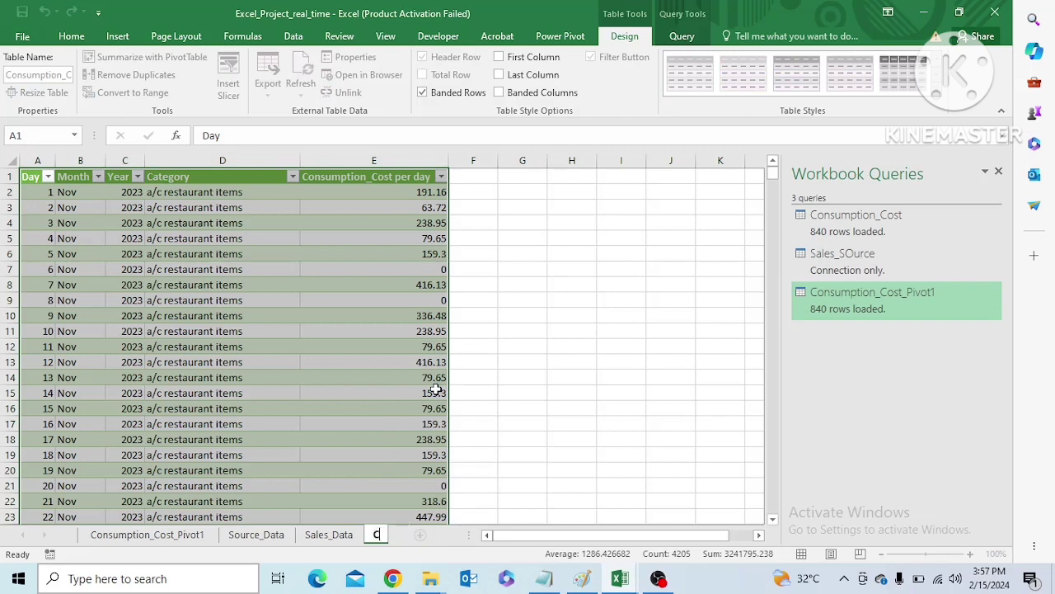
type("onsumption")
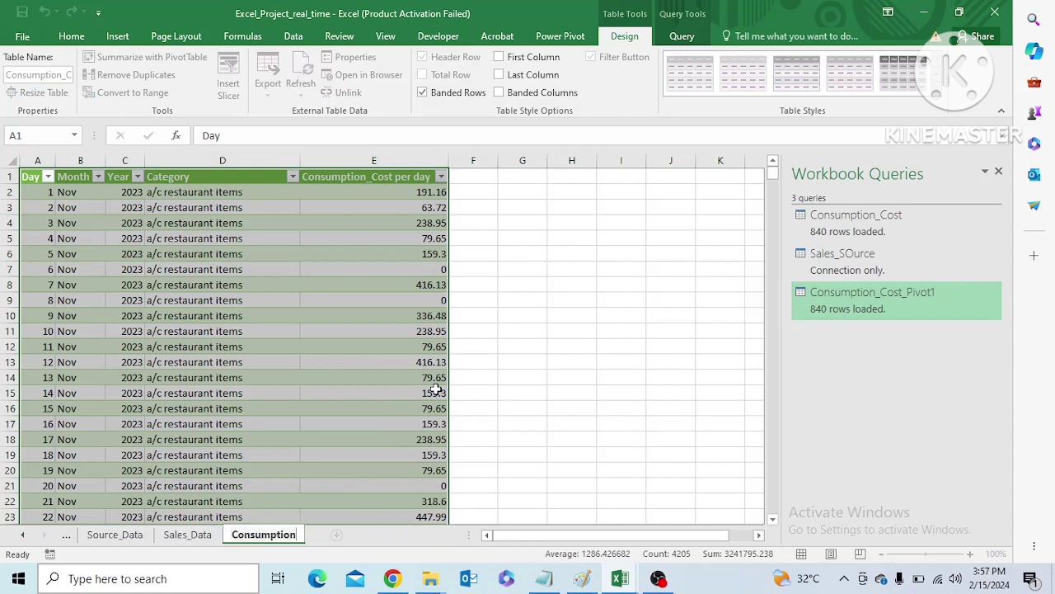
type("_Cost")
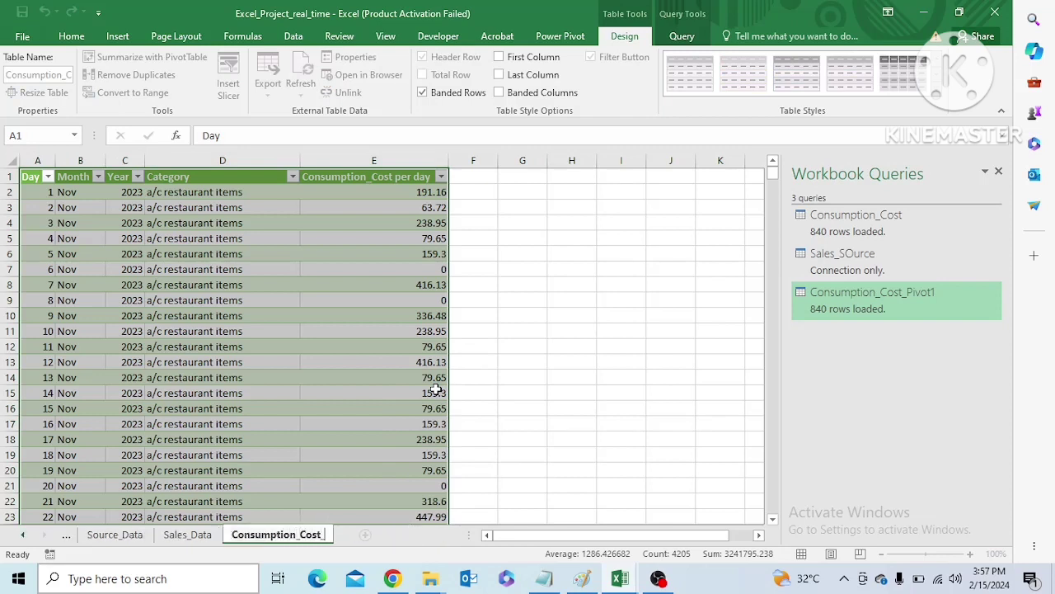
type("_transformed")
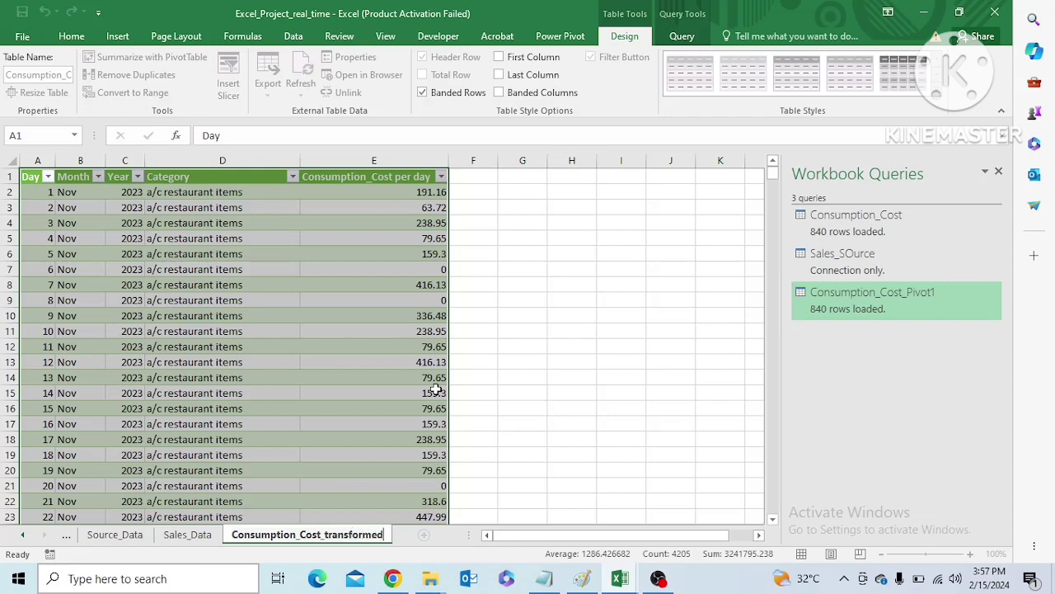
key("Return")
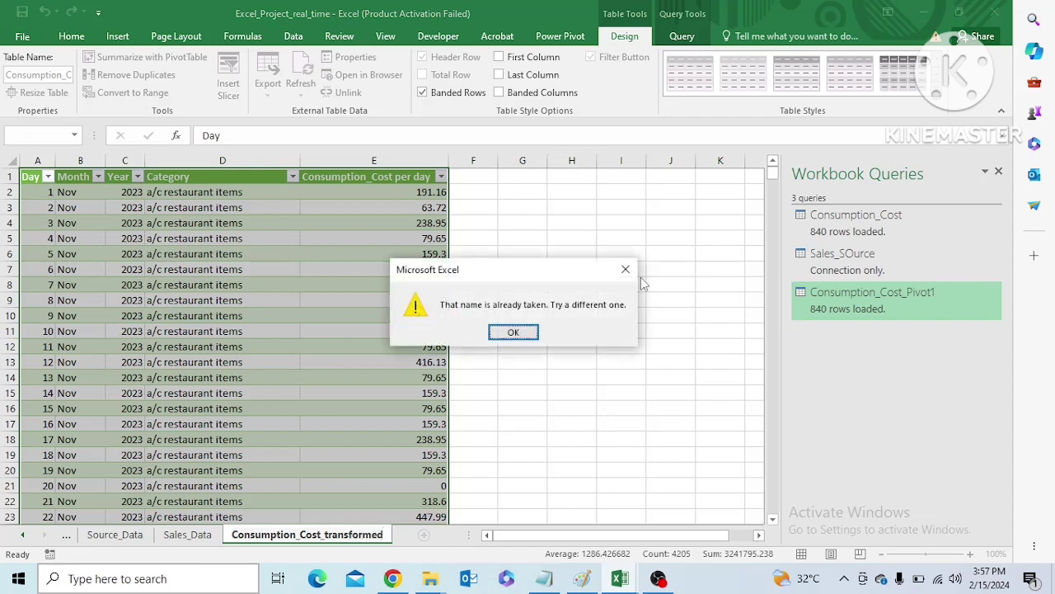
left_click(626, 271)
Name the sheet with the loaded query table Consumption_Cost_trasn
type("Cons")
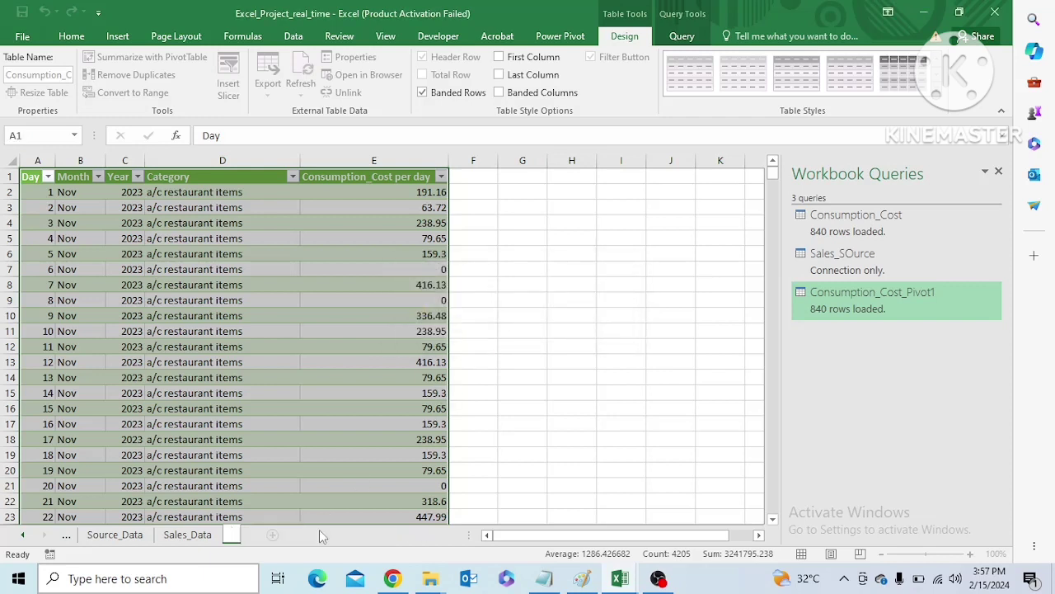
type("um")
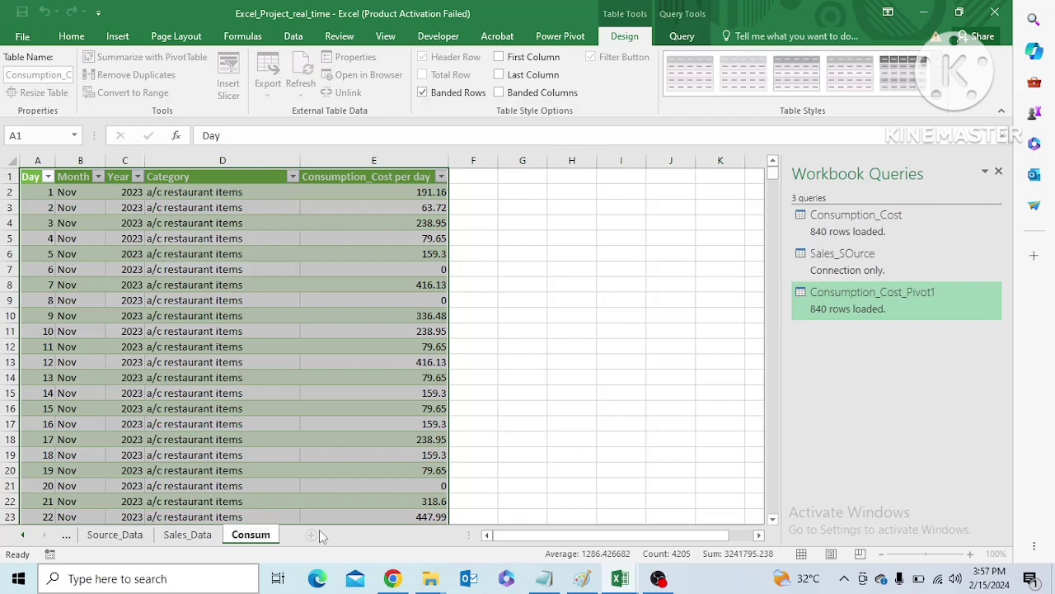
type("ption_Co")
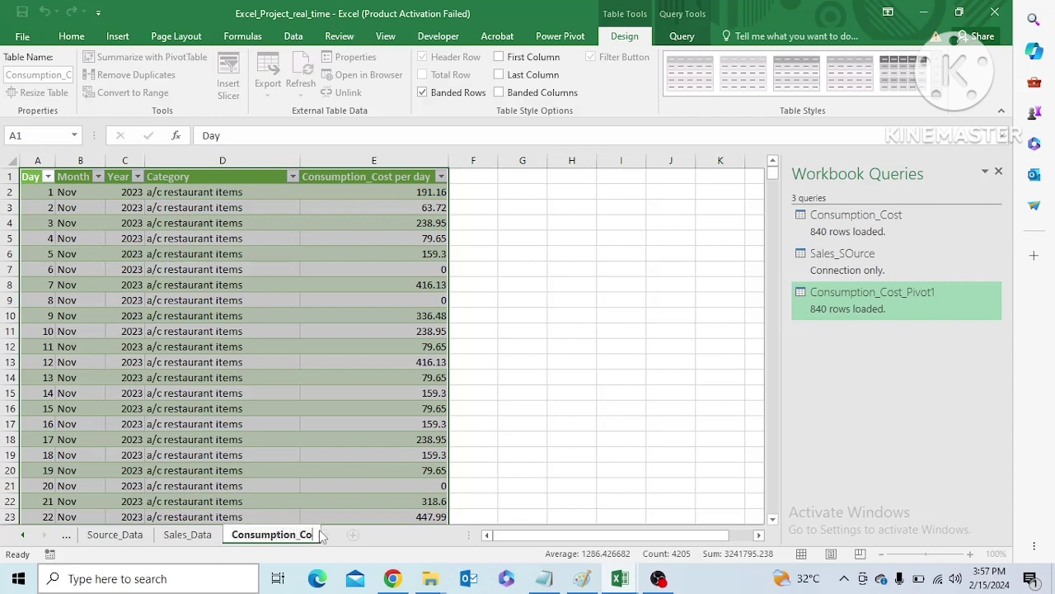
type("st_trasn")
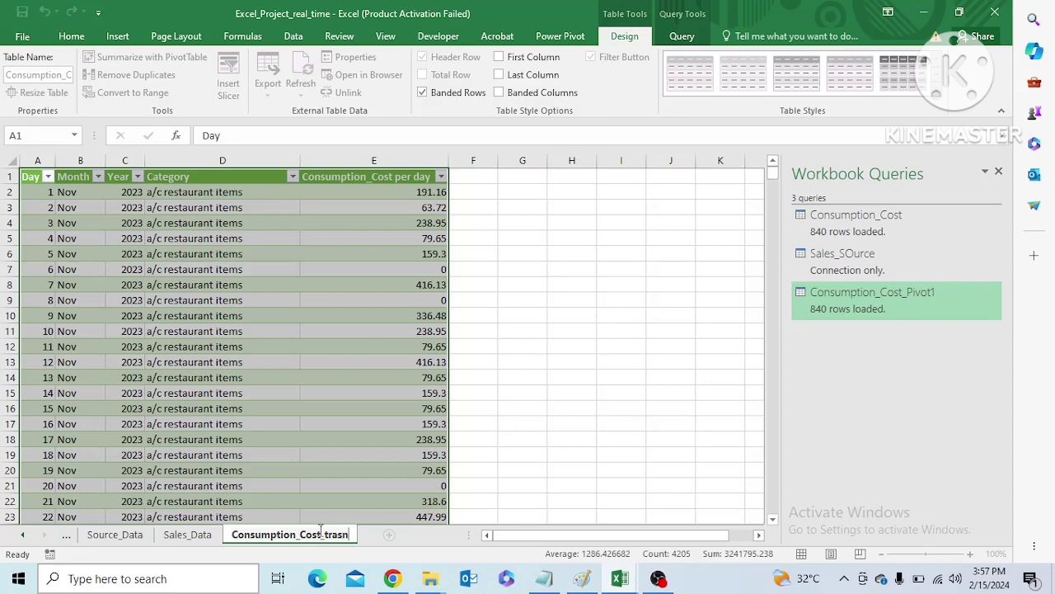
left_click(478, 468)
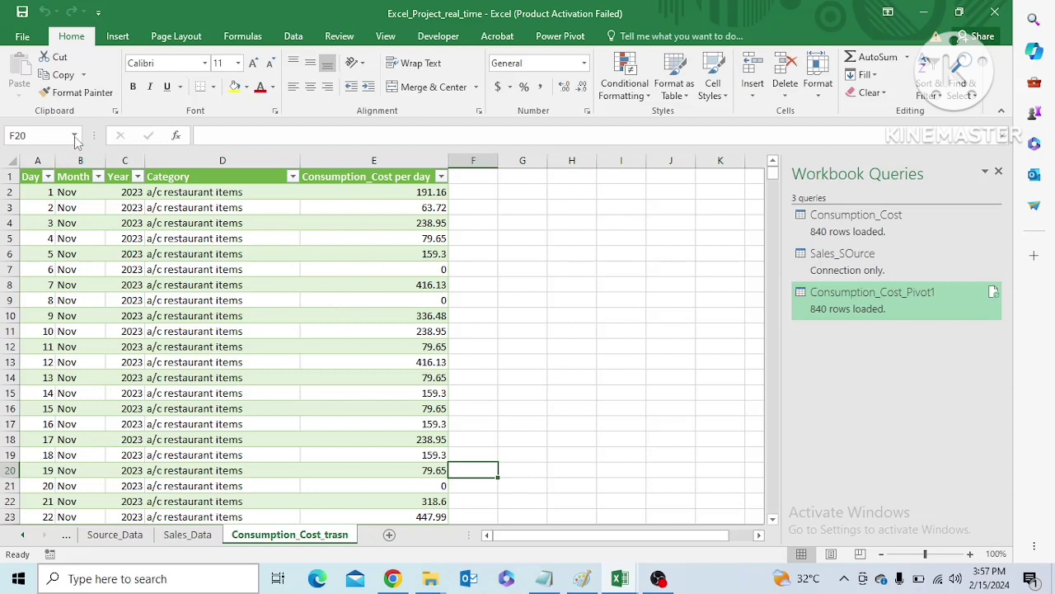
Insert a PivotTable on a new worksheet from the entire Consumption_Cost_Pivot1 table, with the data added to the Data Model
left_click(31, 177)
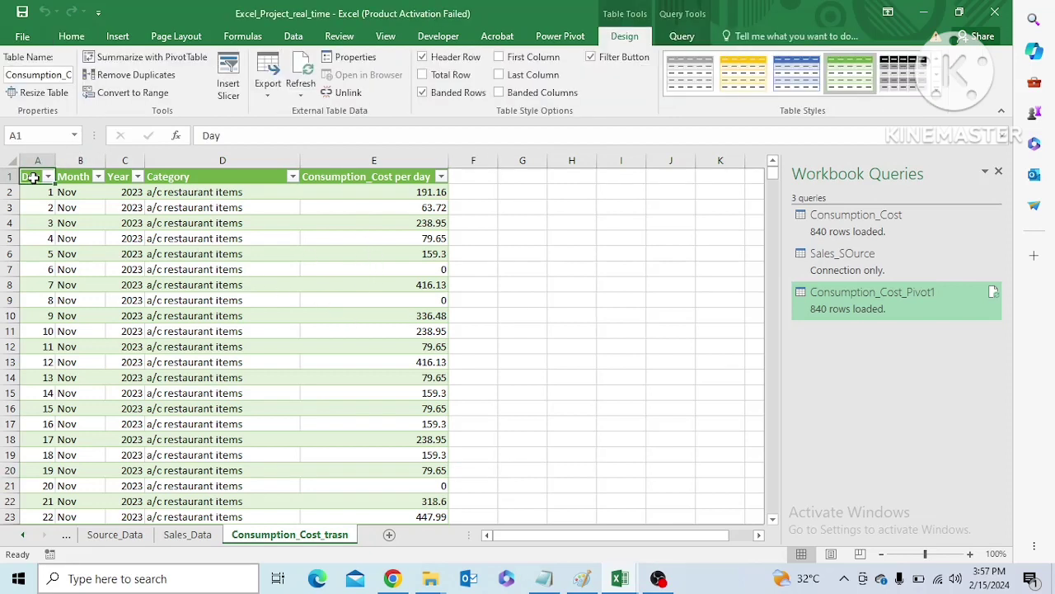
key("ctrl+shift+Right")
key("ctrl+shift+Down")
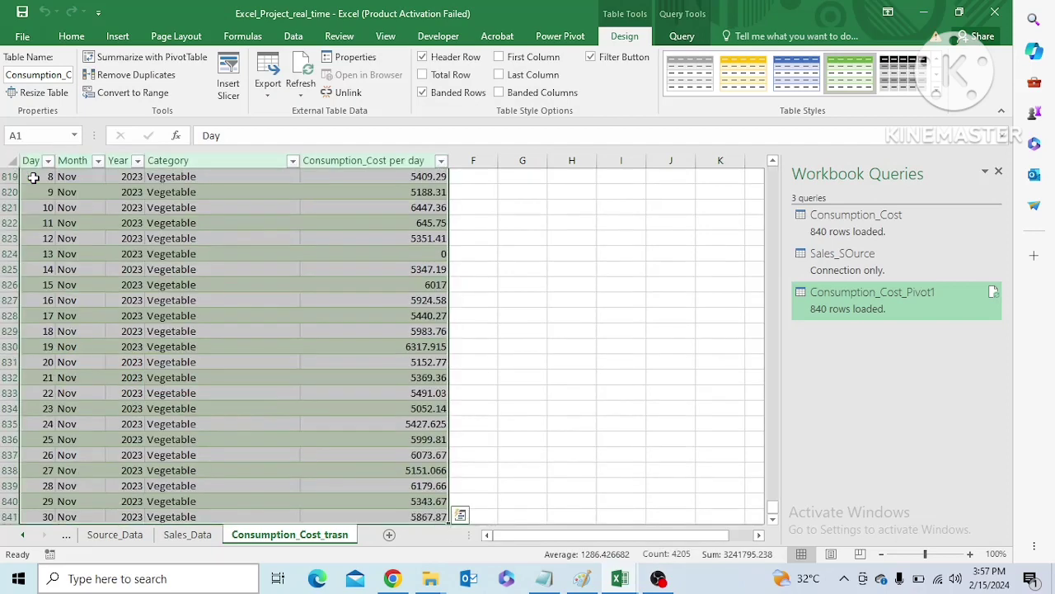
left_click(116, 37)
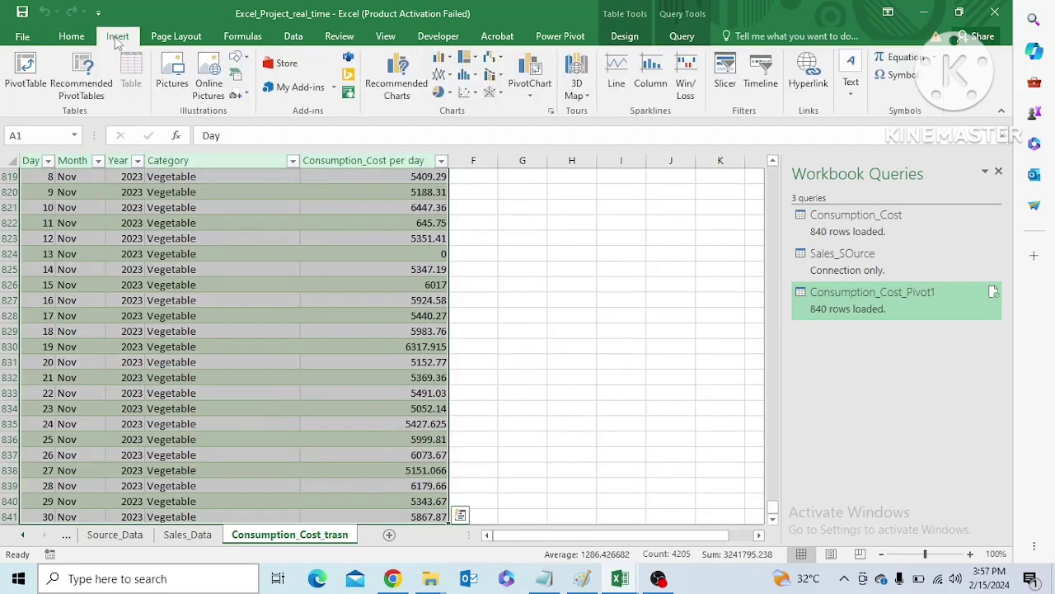
left_click(72, 37)
left_click(116, 36)
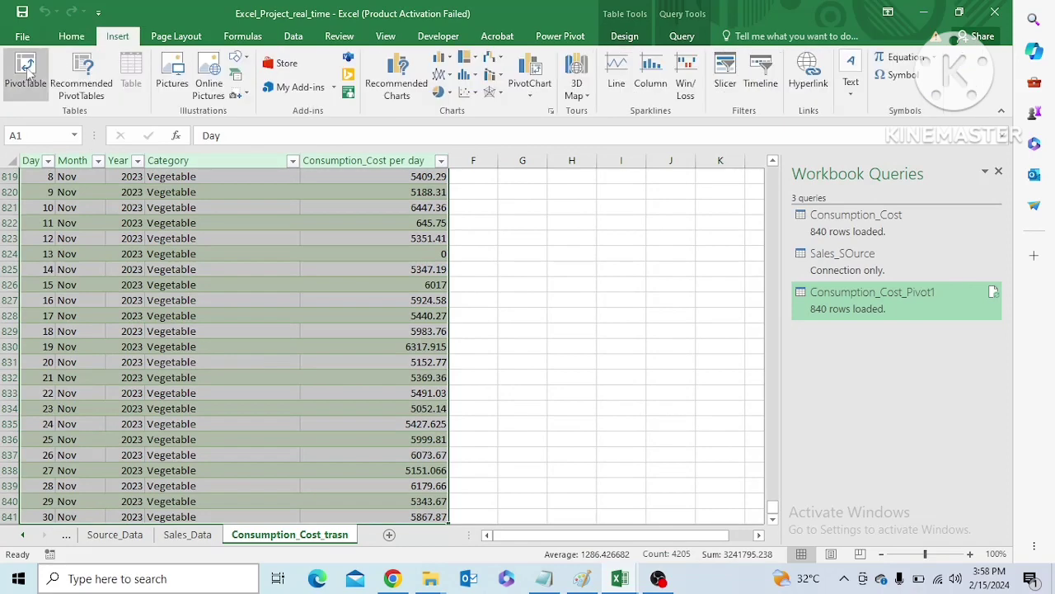
left_click(27, 72)
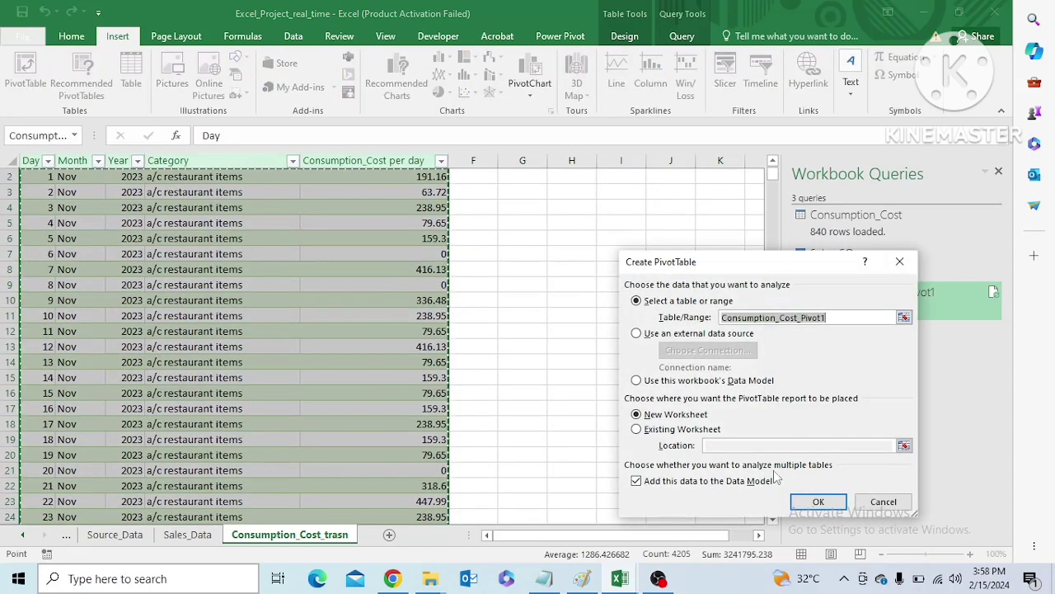
left_click(818, 502)
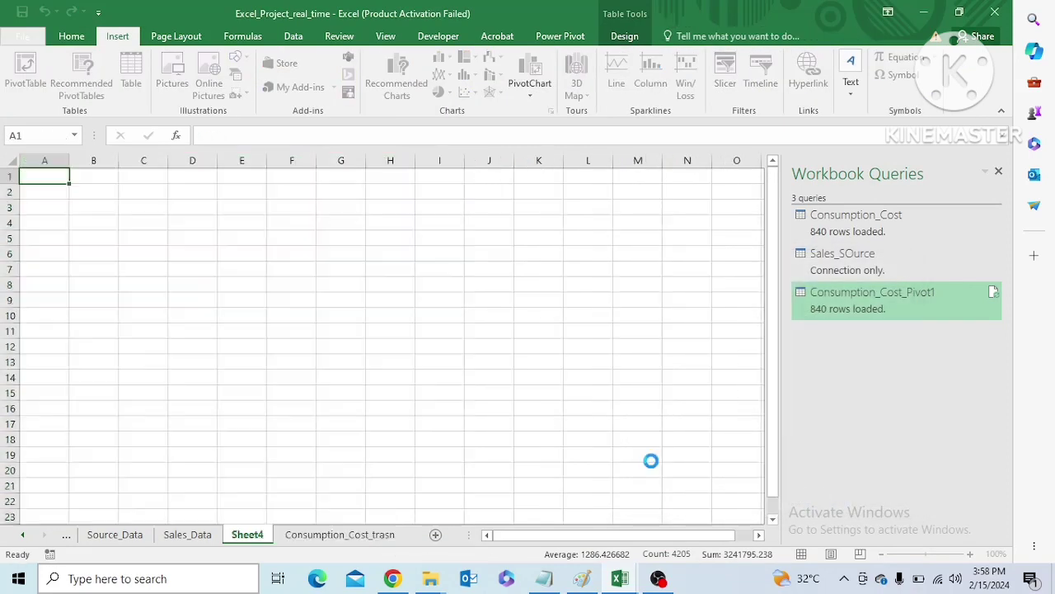
Rename the new PivotTable sheet as Consumption_Cost_Total
right_click(252, 536)
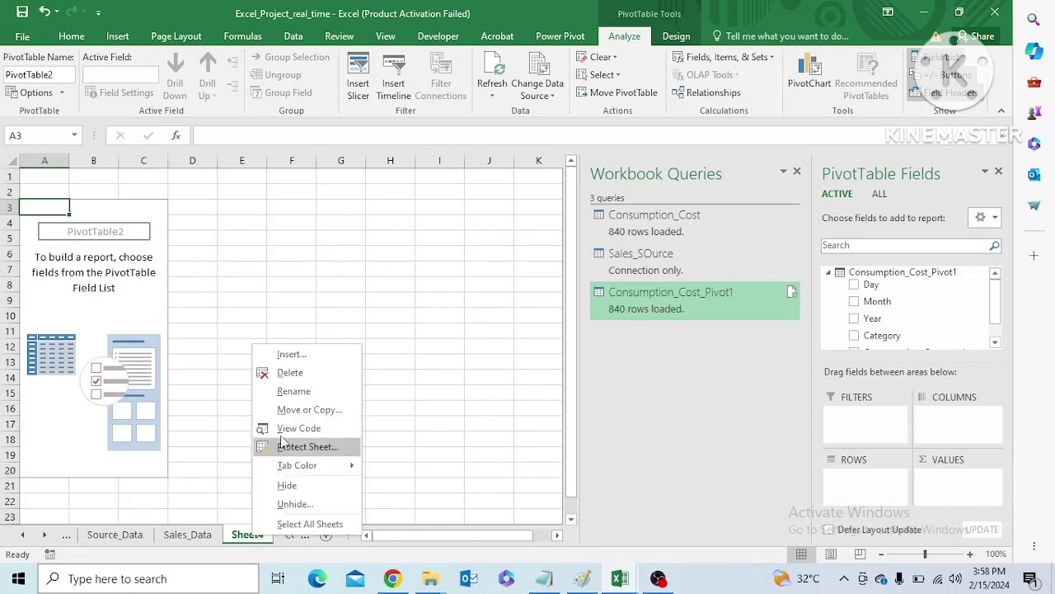
left_click(289, 393)
type("Consumption")
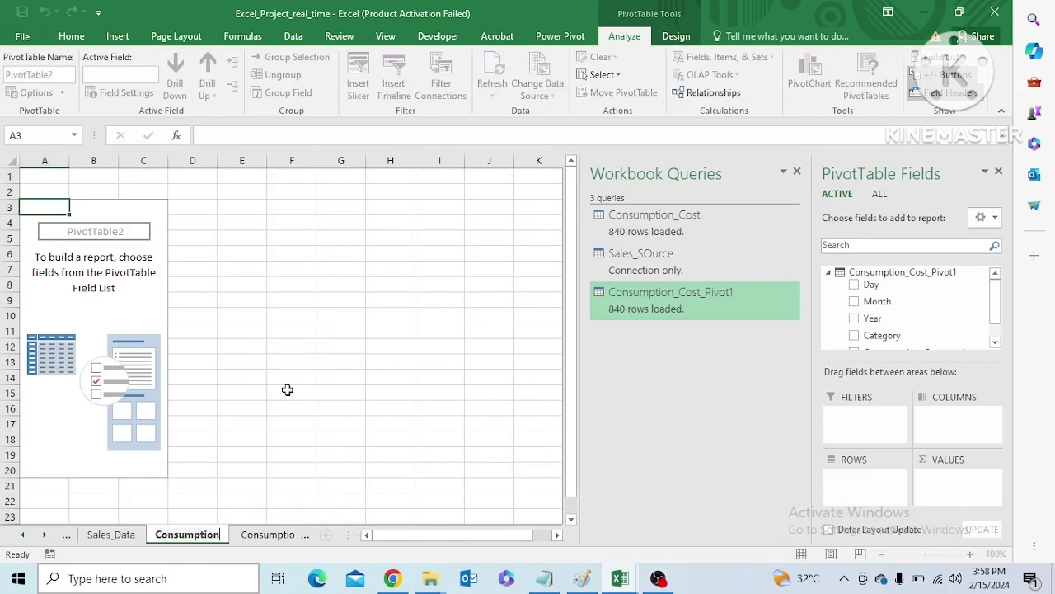
type("_Cost_")
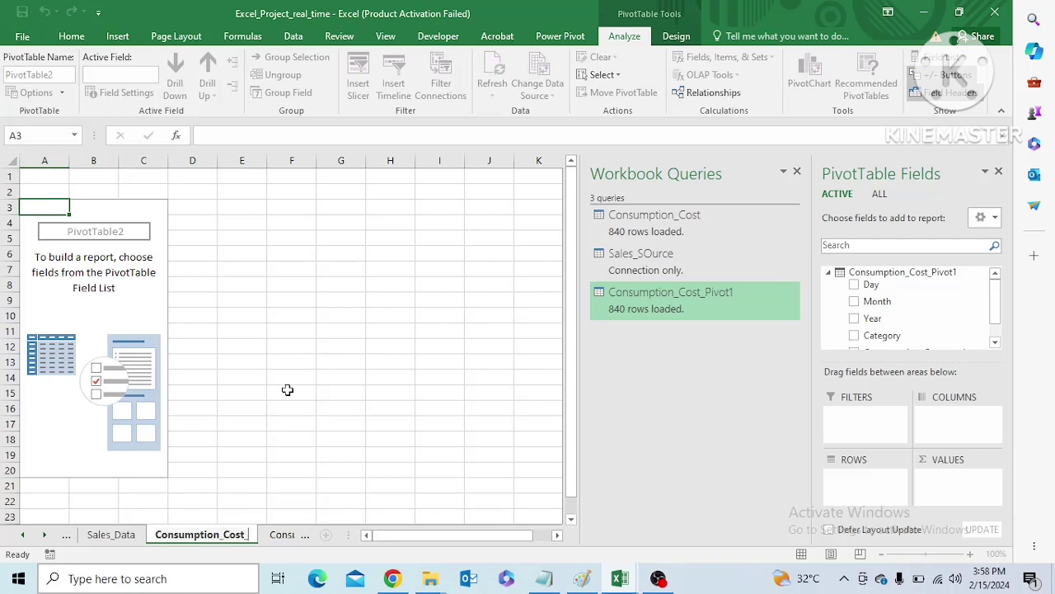
type("Total")
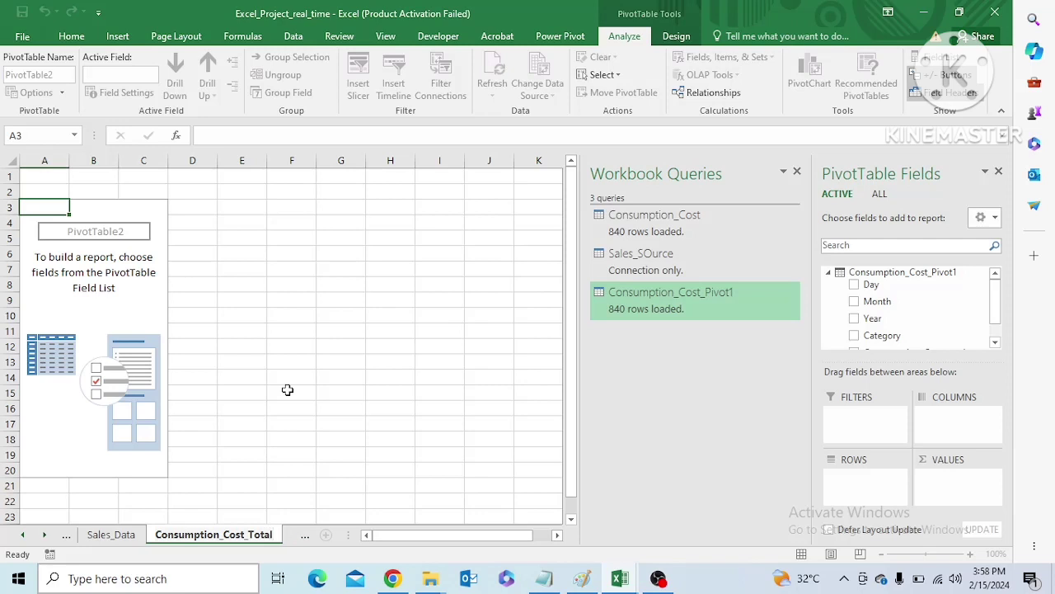
left_click(150, 212)
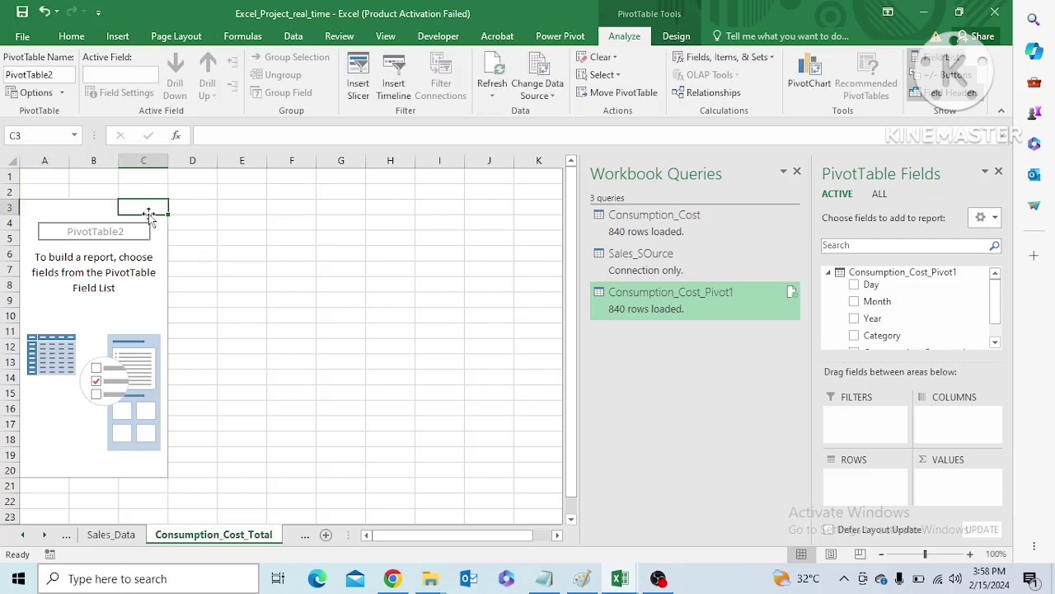
Build the PivotTable with Category as rows and the sum of Consumption_Cost per day as values, and look through the totals
scroll(988, 309, "down", 1)
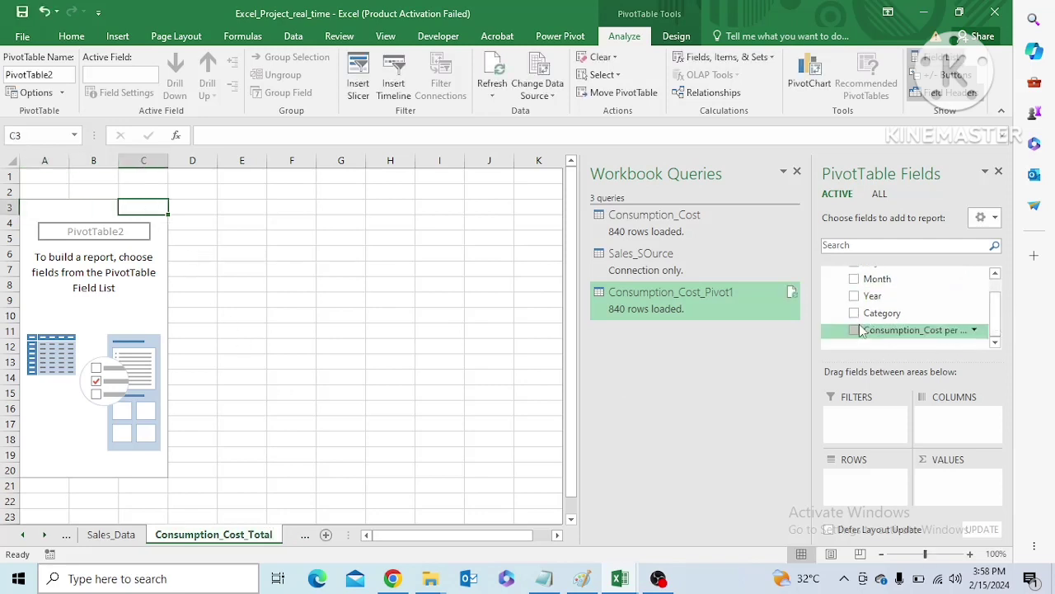
left_click_drag(877, 313, 870, 507)
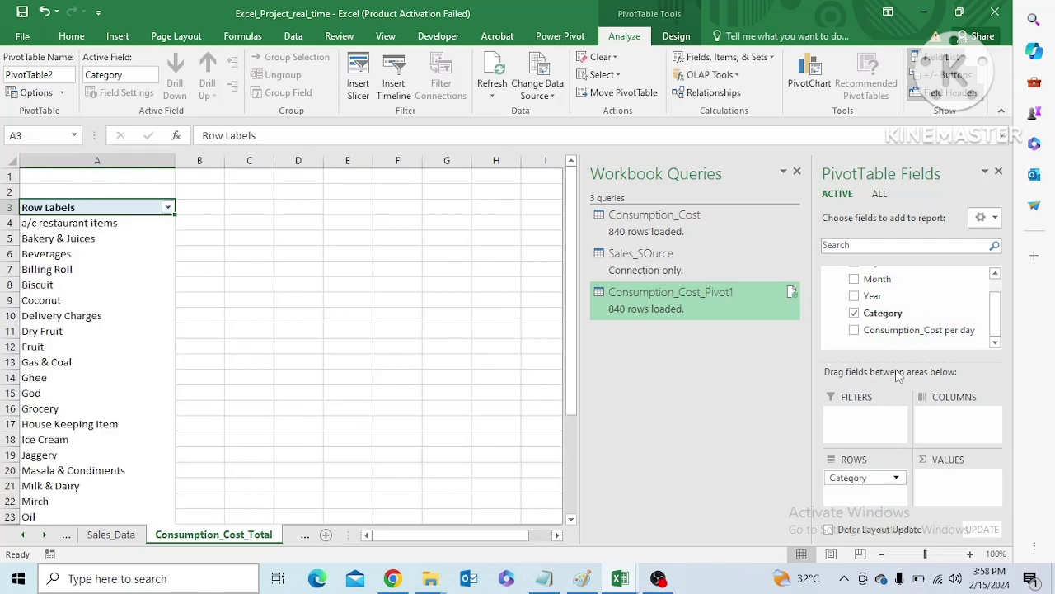
left_click_drag(899, 332, 943, 449)
left_click_drag(948, 490, 946, 486)
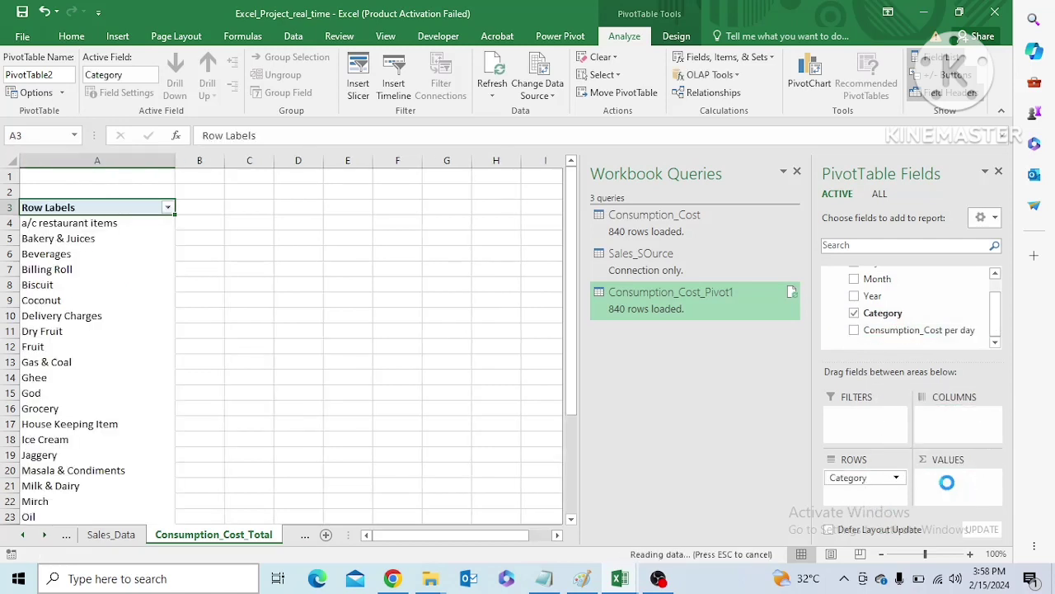
left_click_drag(571, 329, 575, 466)
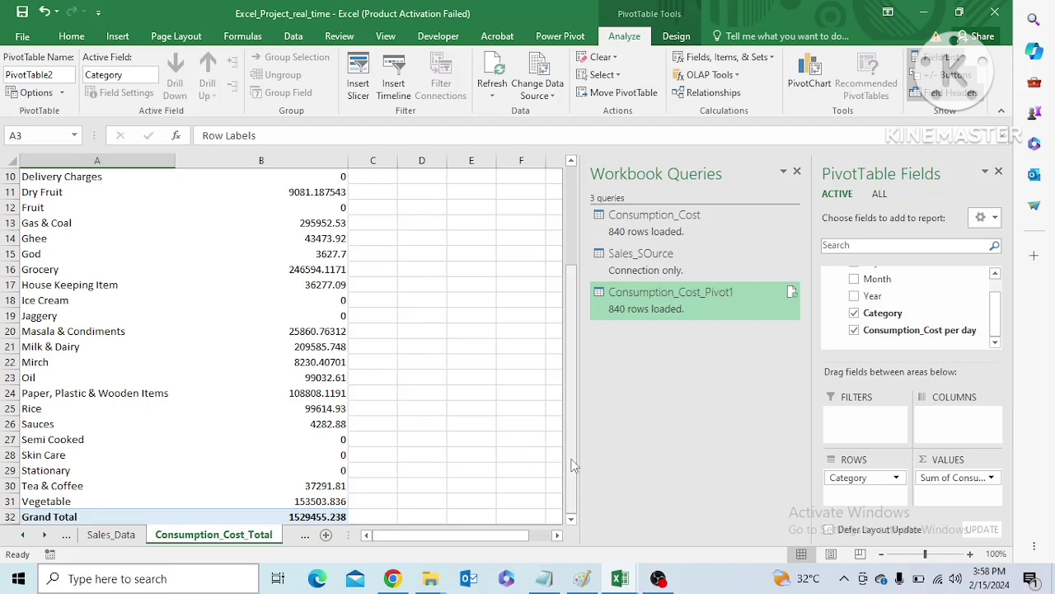
left_click_drag(575, 466, 579, 264)
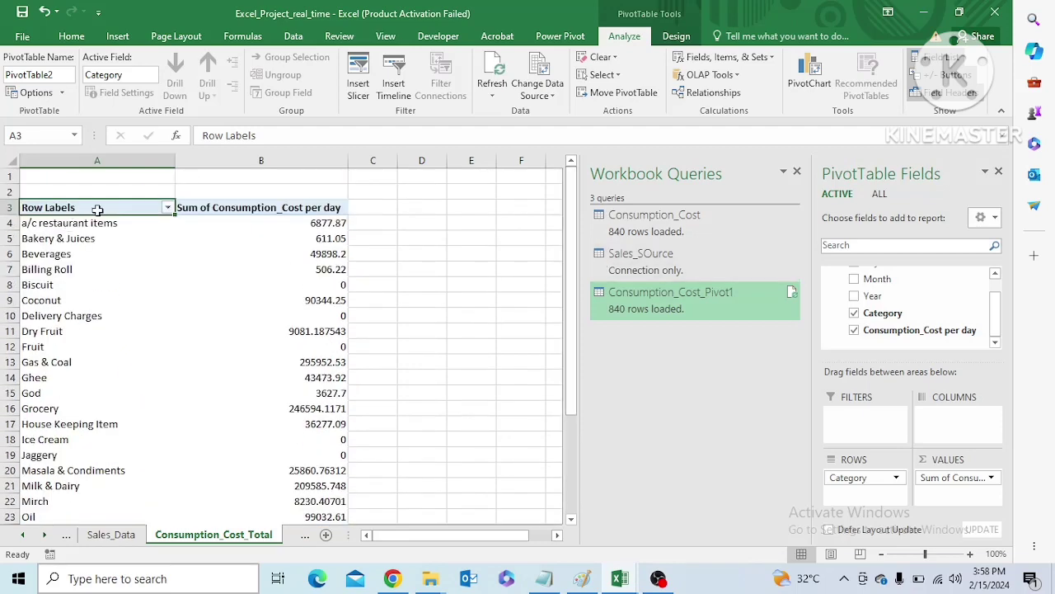
Change the PivotTable's report layout so the row header shows the field name Category
left_click(676, 36)
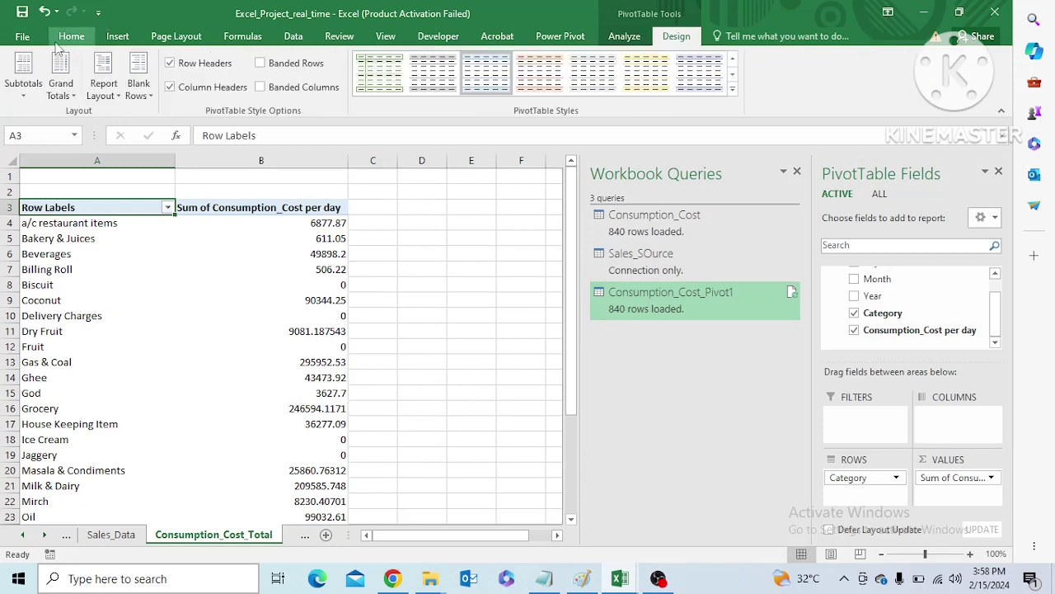
left_click(118, 93)
left_click(140, 188)
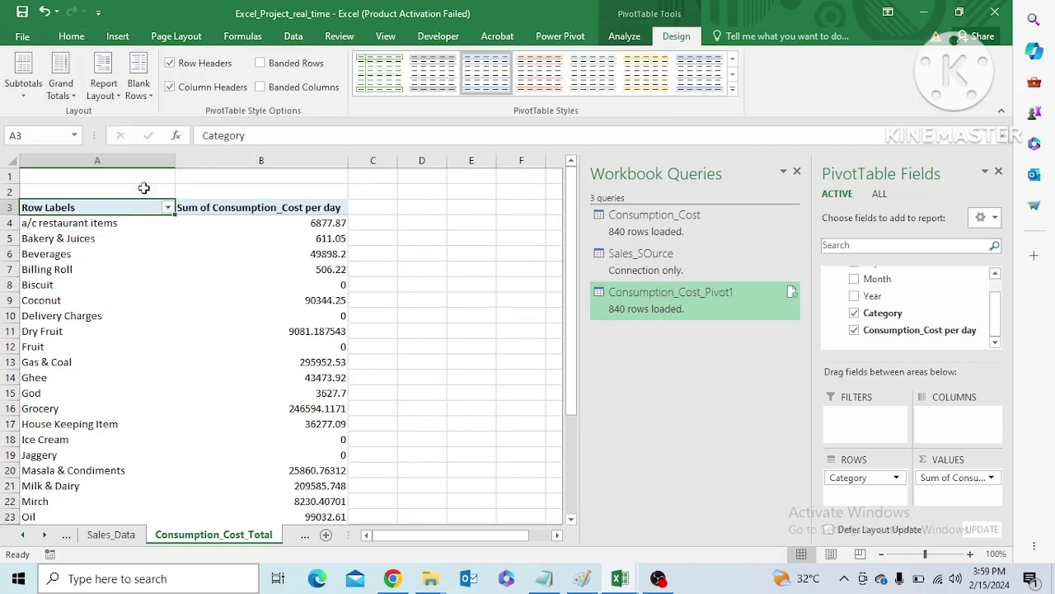
left_click_drag(572, 315, 568, 272)
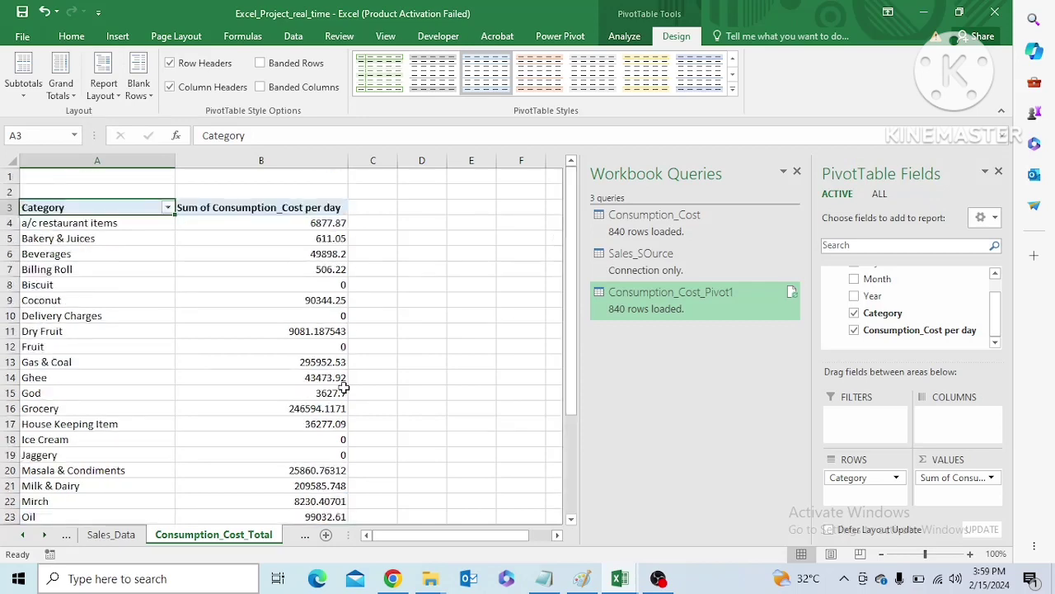
Go to the Sales_Data sheet and look over the daily sales figures
left_click(111, 534)
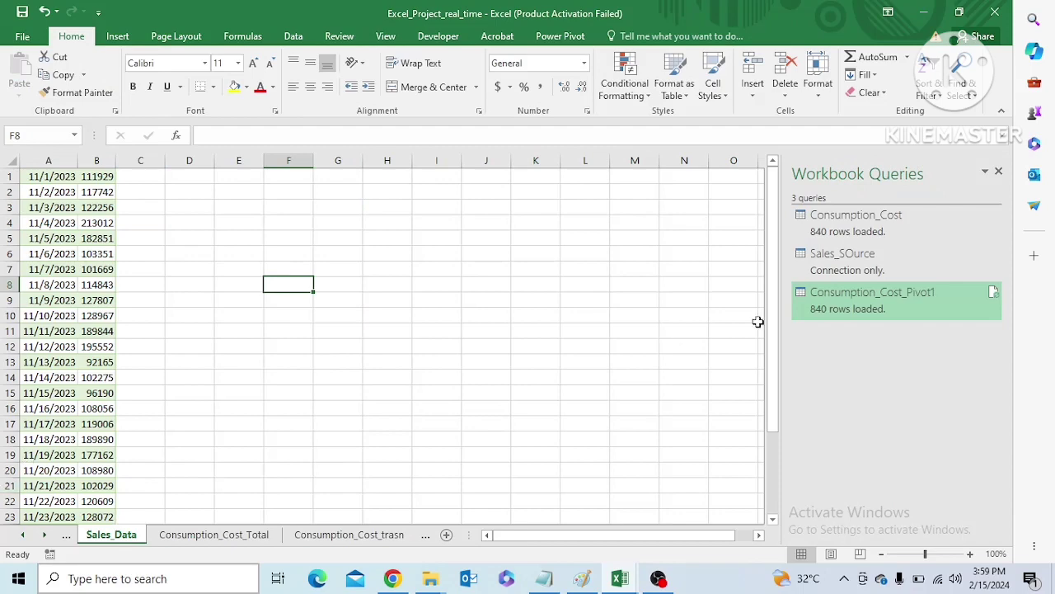
left_click_drag(772, 315, 755, 173)
mouse_move(780, 288)
left_mouse_down()
mouse_move(778, 321)
mouse_move(778, 295)
left_mouse_up()
Try to run Text to Columns on the date and sales columns of Sales_Data together
left_click(293, 36)
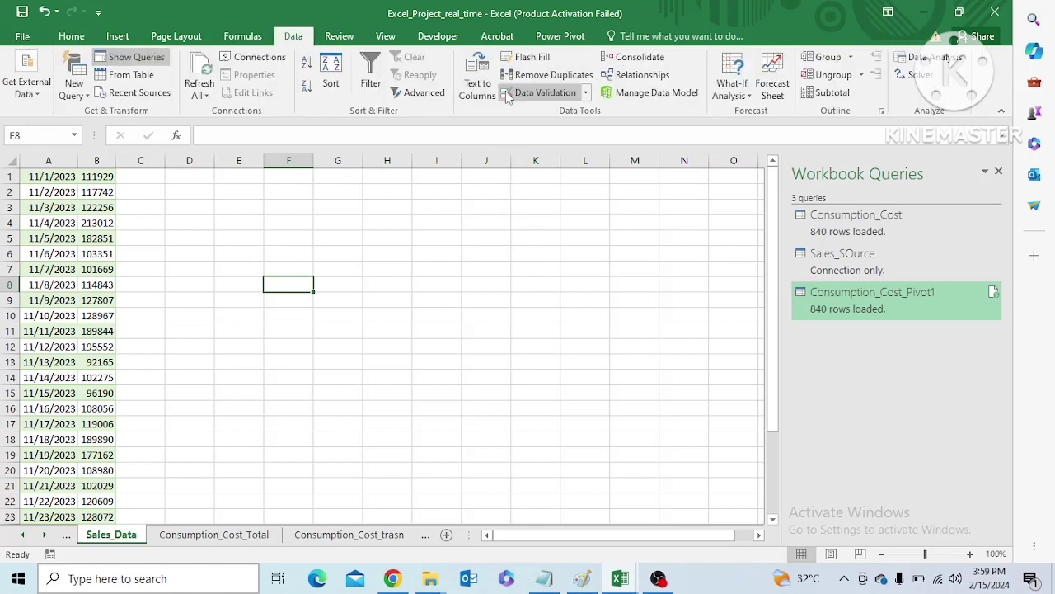
left_click(587, 93)
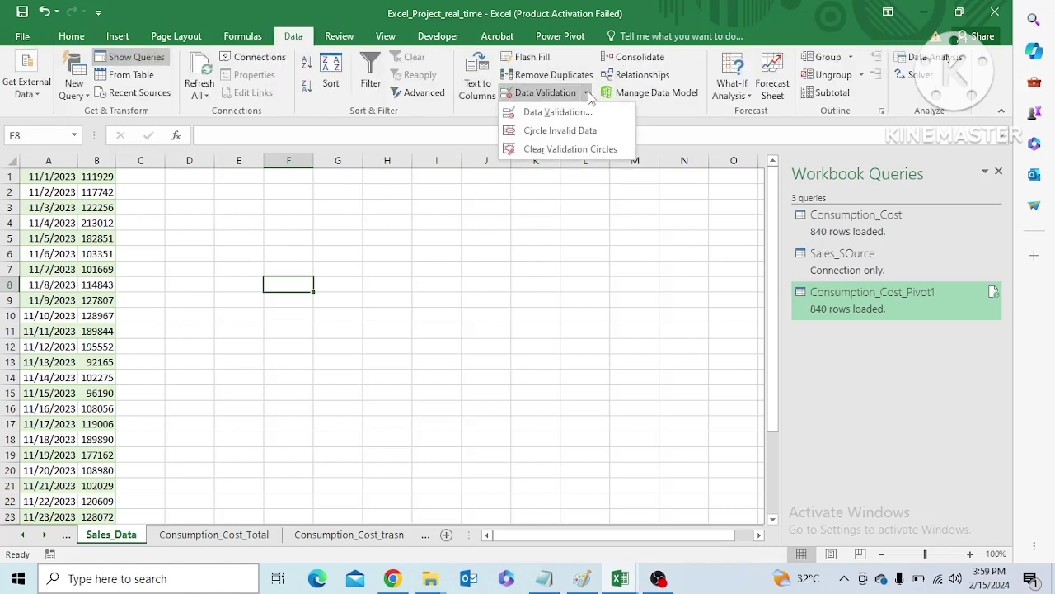
left_click(477, 87)
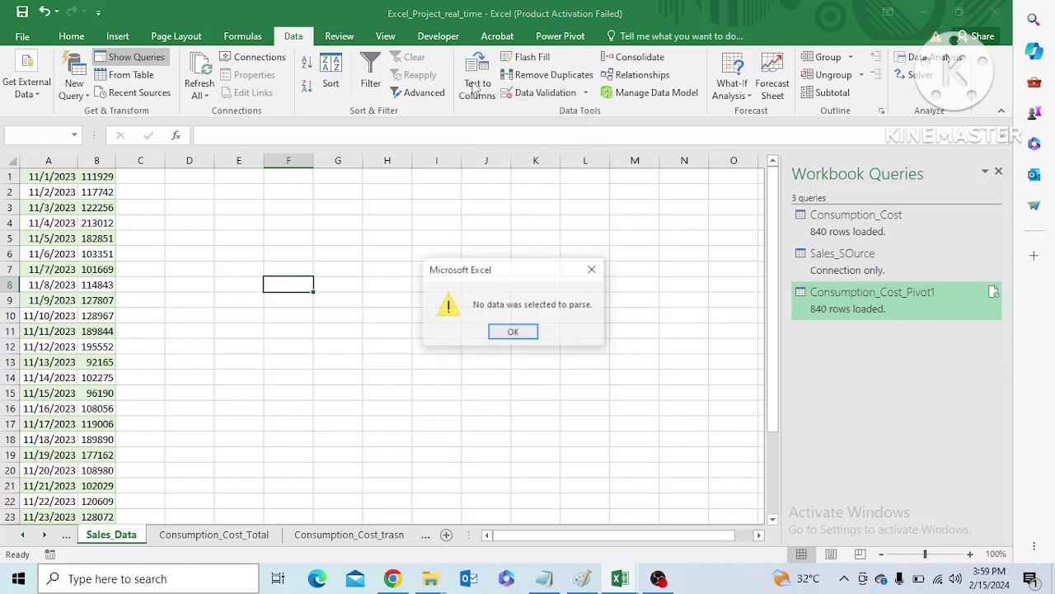
left_click(593, 270)
left_click(58, 178)
key("shift+Right")
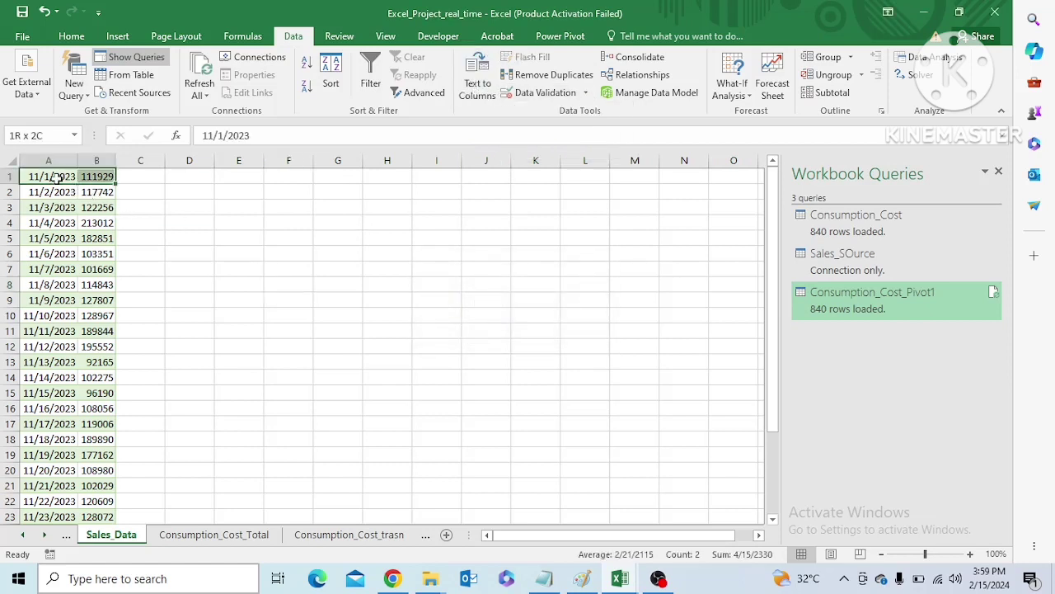
key("ctrl+shift+Down")
left_click(476, 91)
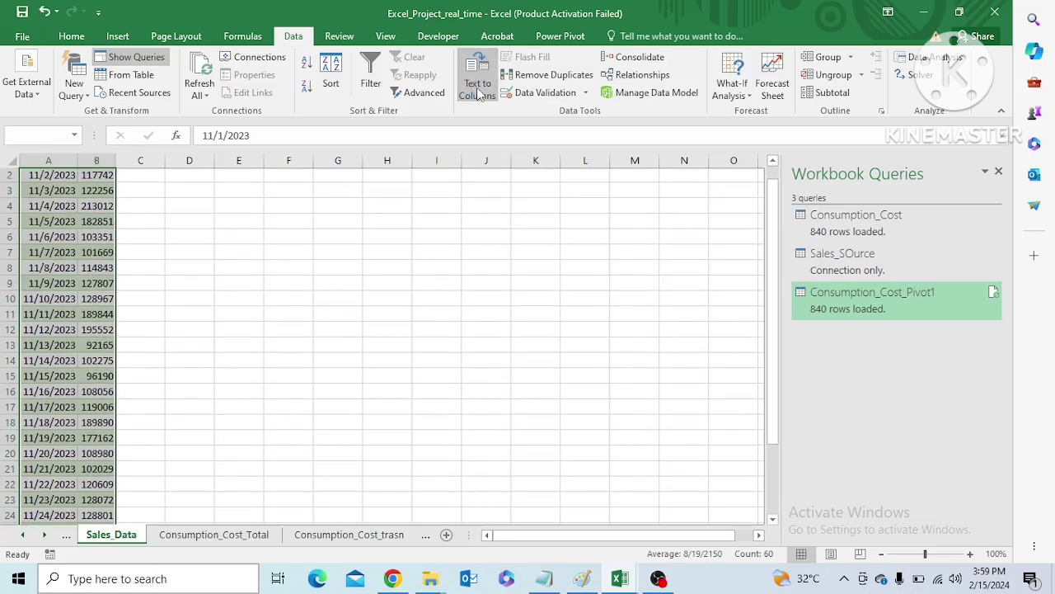
left_click(512, 332)
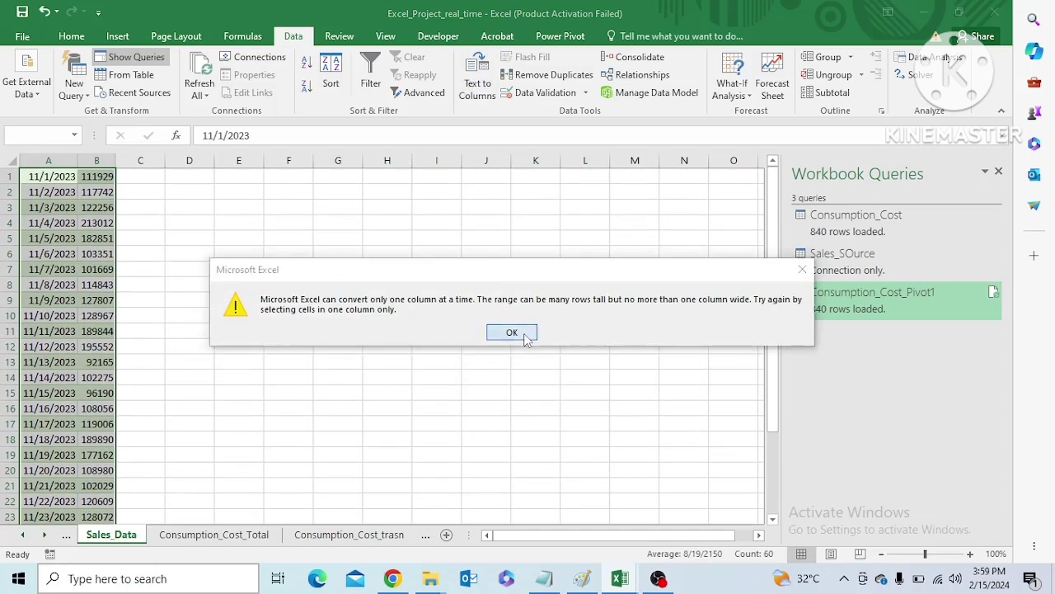
left_click(65, 180)
key("ctrl+shift+Down")
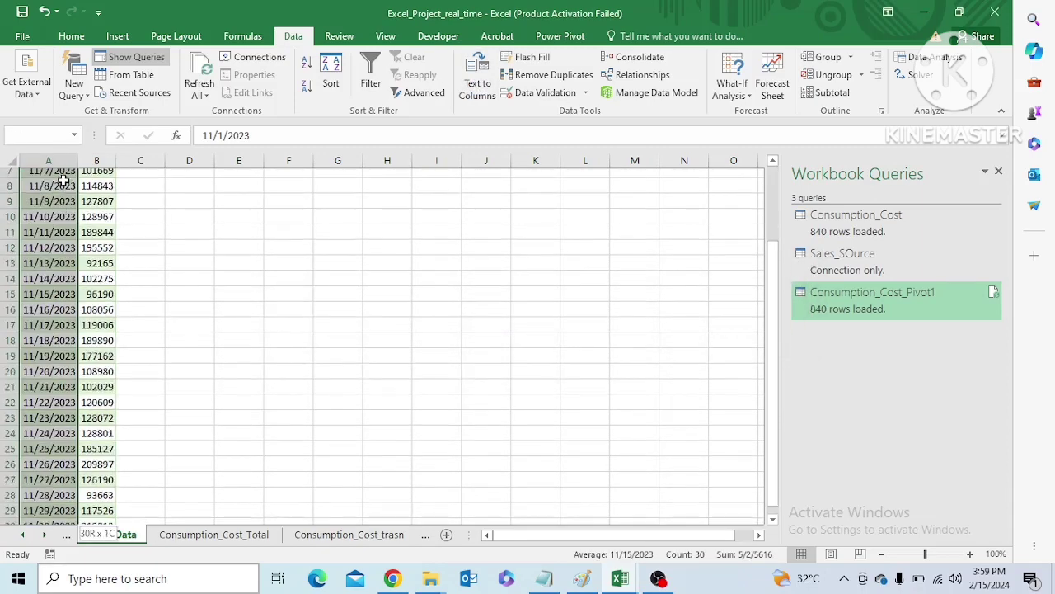
left_click(478, 86)
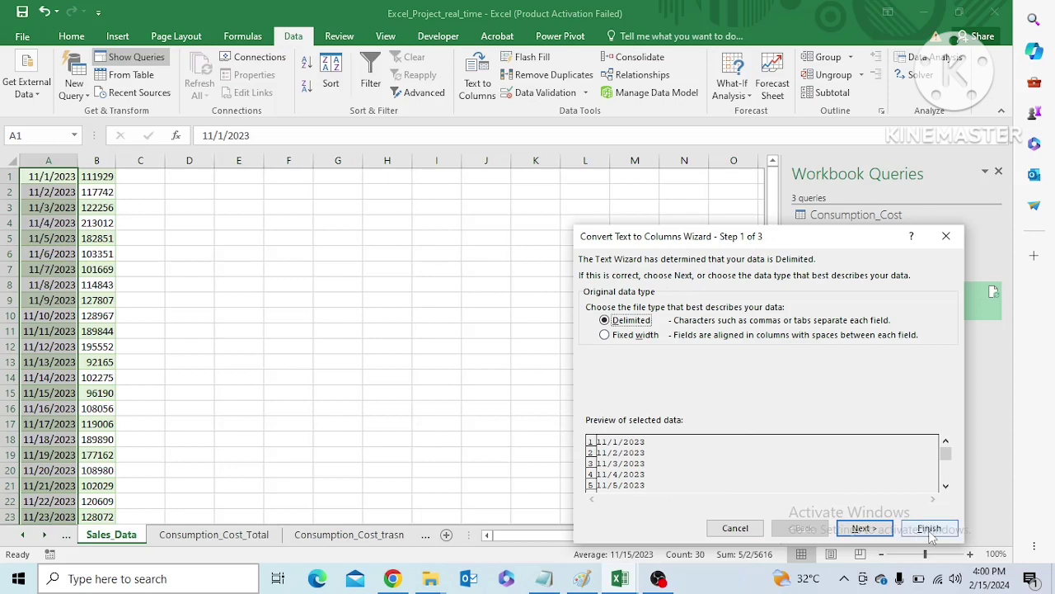
left_click(948, 238)
left_click(455, 237)
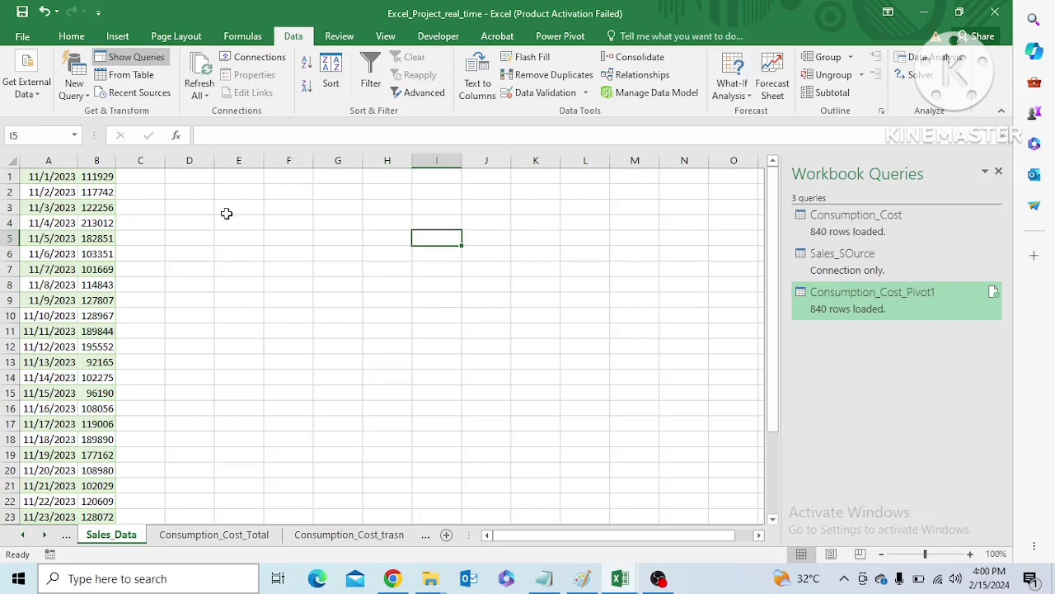
Convert the daily sales range A1:B30 on Sales_Data into a table that uses its first row as headers
left_click(40, 177)
key("ctrl+shift+End")
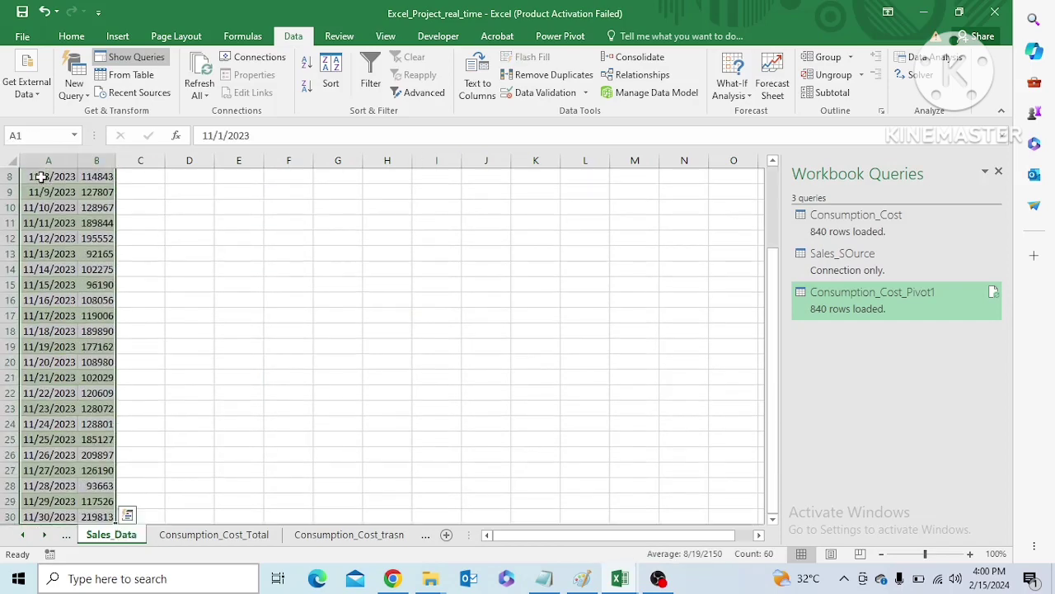
key("ctrl+t")
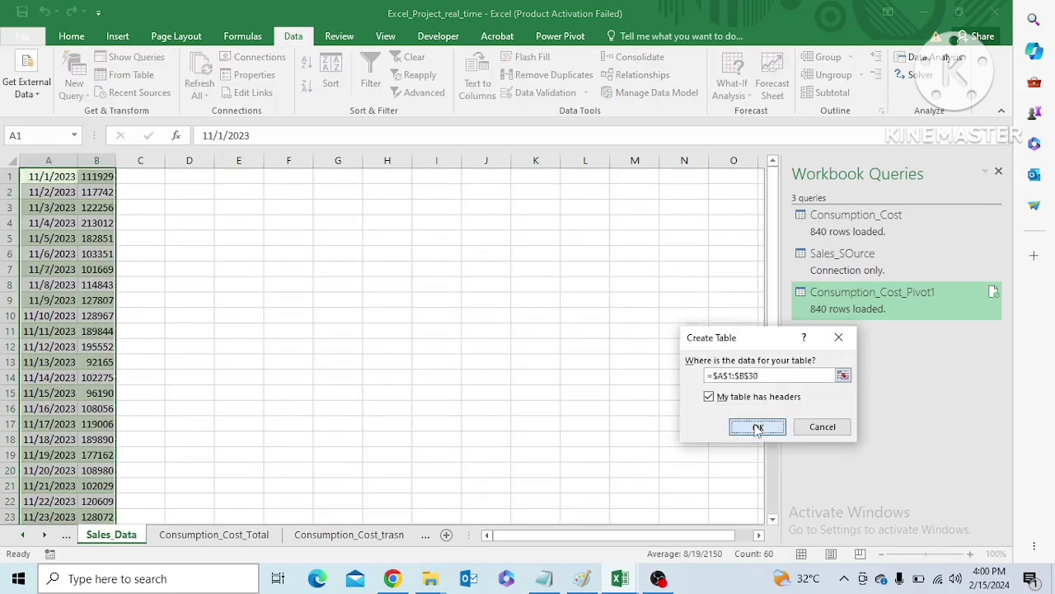
left_click(754, 427)
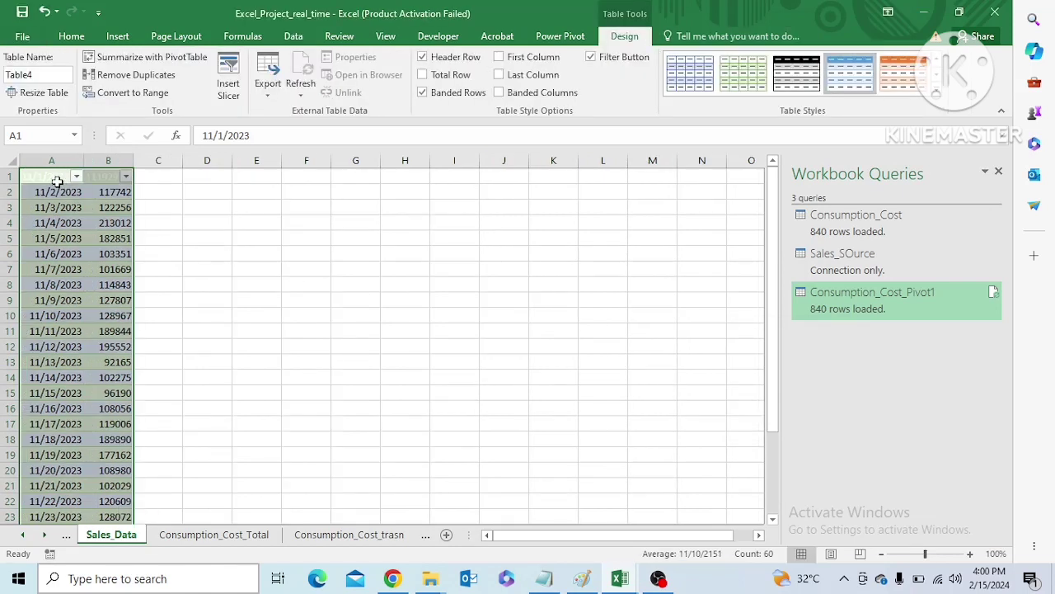
left_click(251, 233)
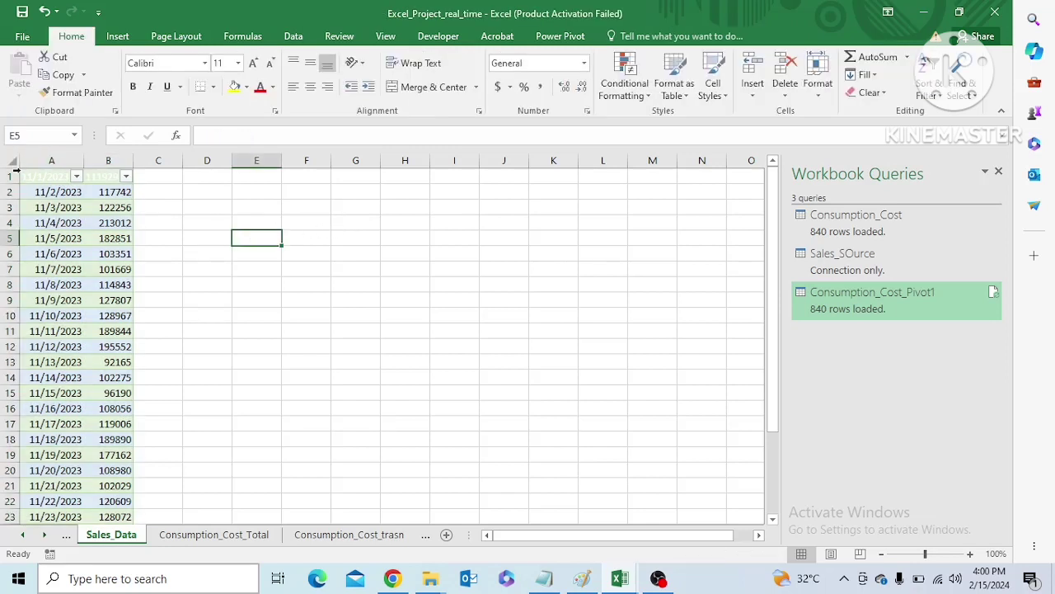
Try to move the sales table on Sales_Data down one row to free row 1 for headers
left_click(51, 176)
key("ctrl+shift+End")
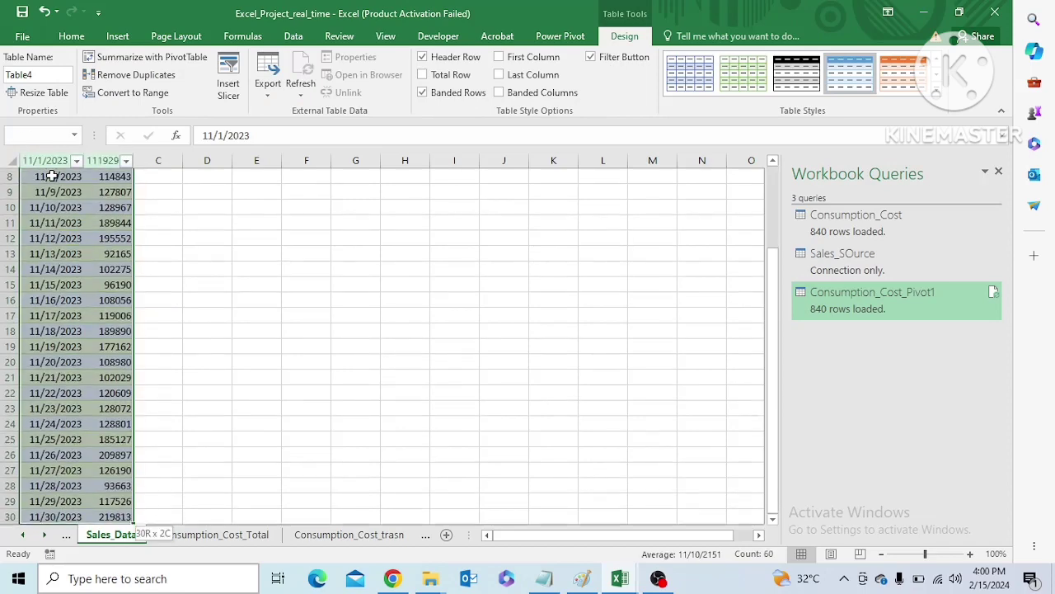
left_click_drag(774, 197, 777, 176)
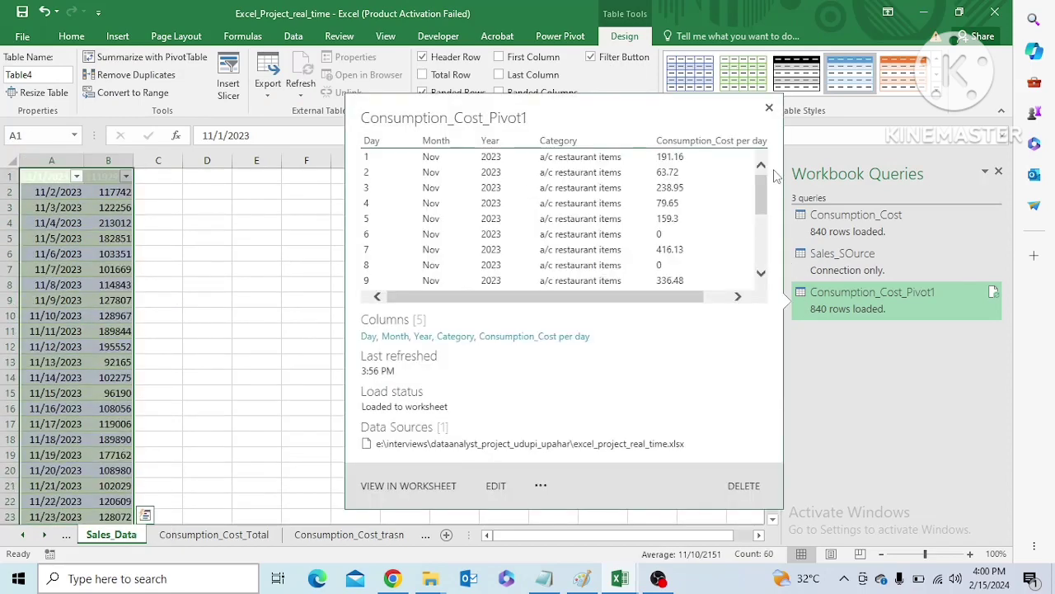
left_click(325, 345)
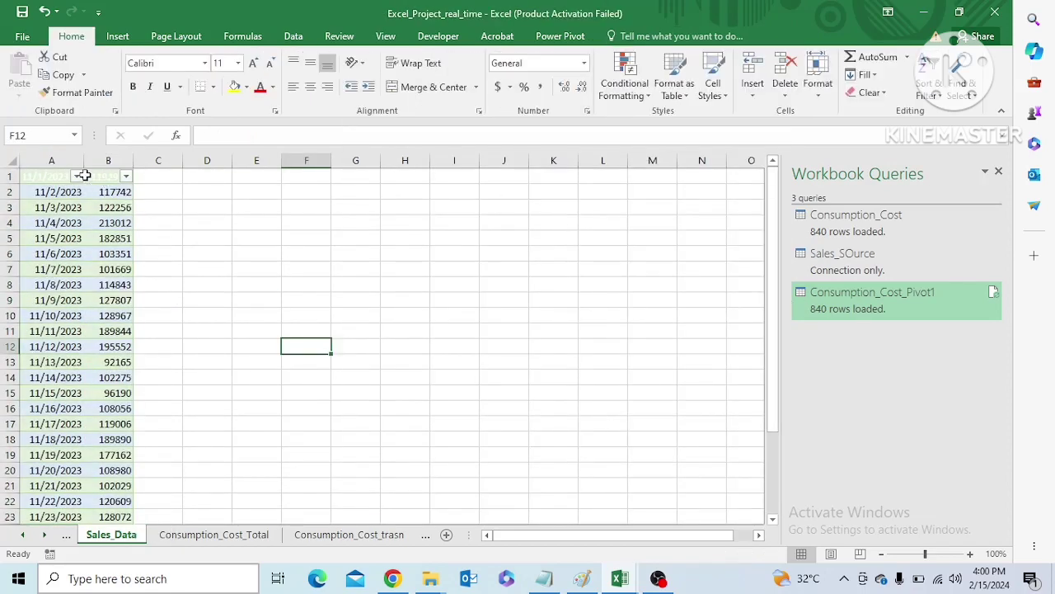
left_click(56, 174)
key("ctrl+shift+Right")
key("ctrl+shift+Down")
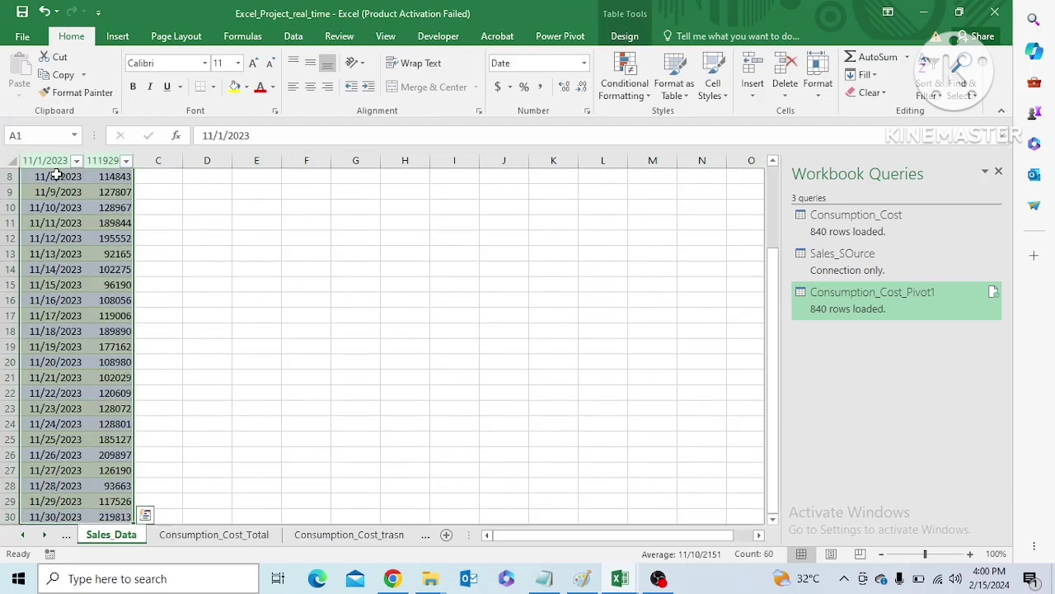
left_click_drag(771, 285, 763, 196)
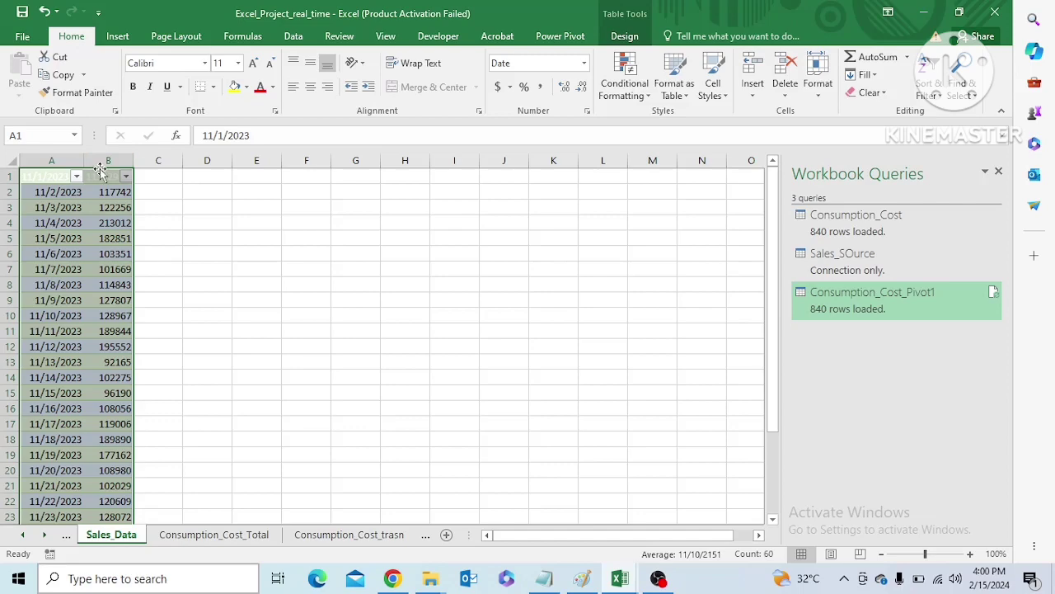
left_click_drag(99, 171, 97, 188)
left_click(61, 176)
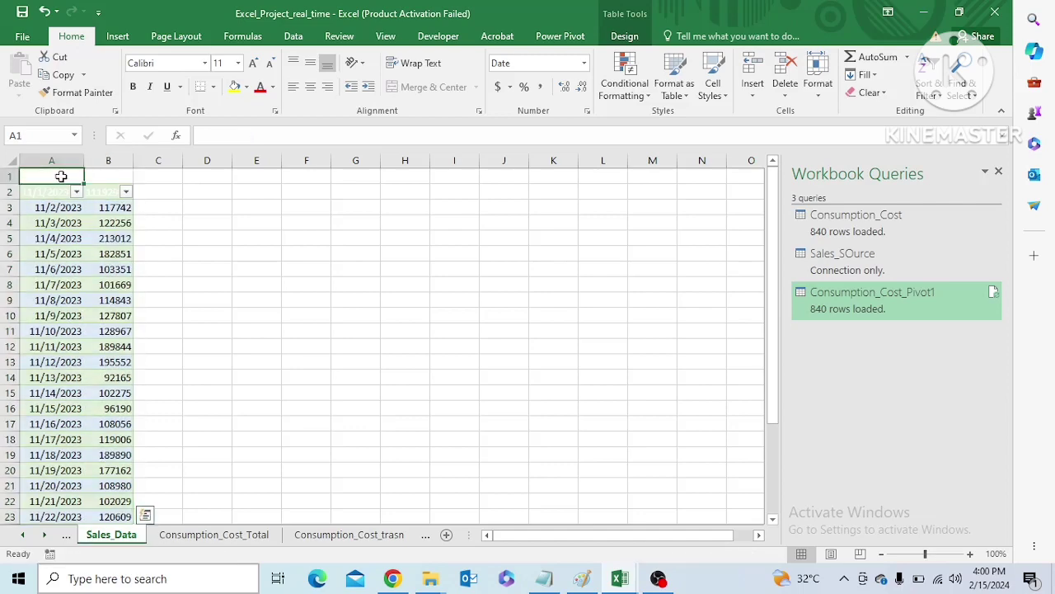
left_click(77, 192)
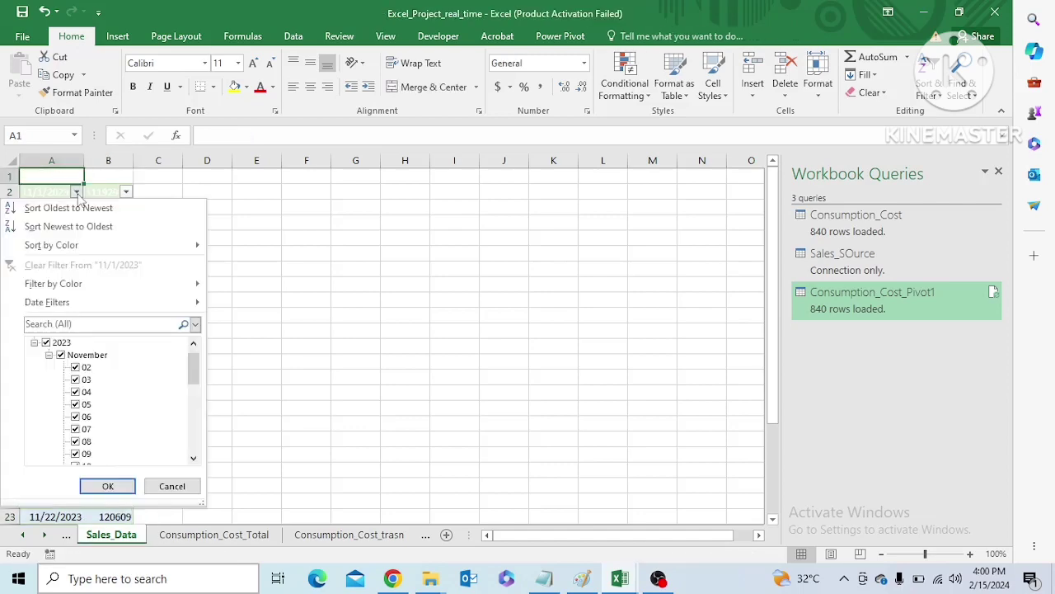
left_click(369, 288)
Undo the sales table's move and the conversion of the daily sales range into a table
key("ctrl+z")
key("ctrl+z")
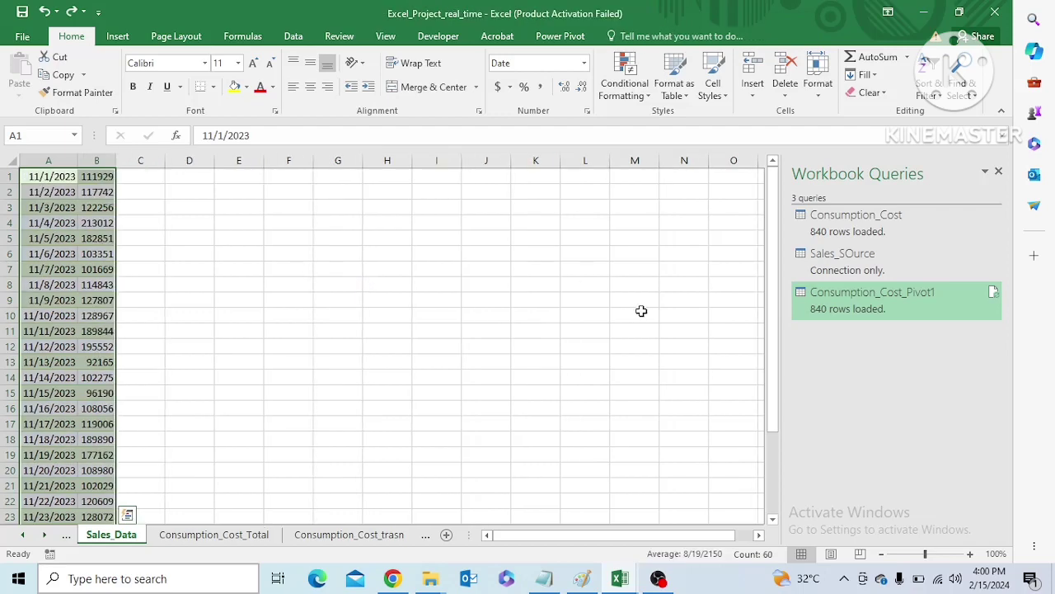
left_click(772, 330)
left_click(234, 297)
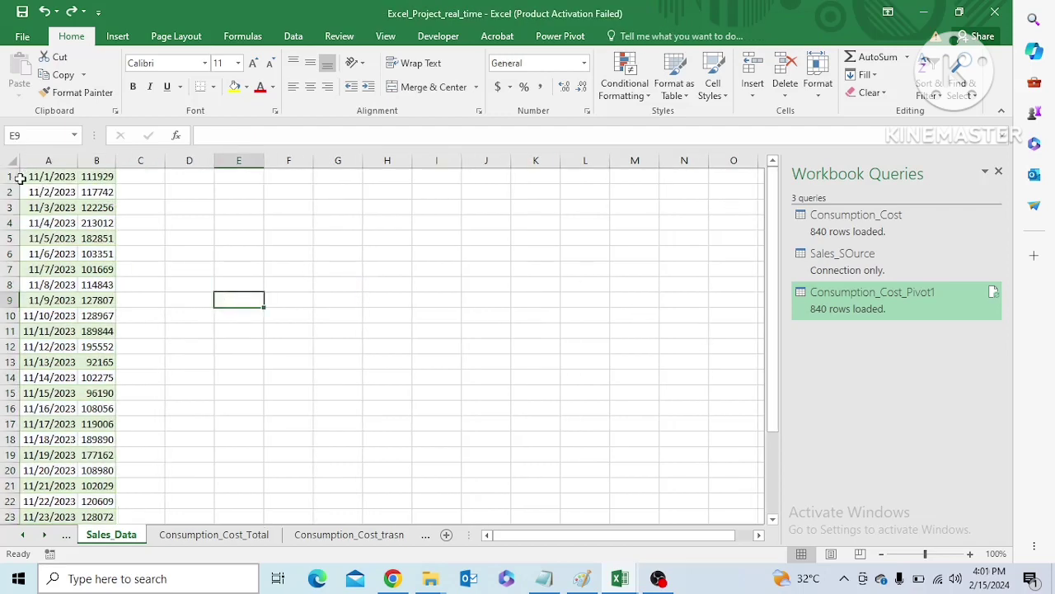
Insert a row above the daily sales data and enter the headers Date in A1 and Sales per Day in B1
left_click(19, 178)
right_click(20, 178)
left_click(58, 285)
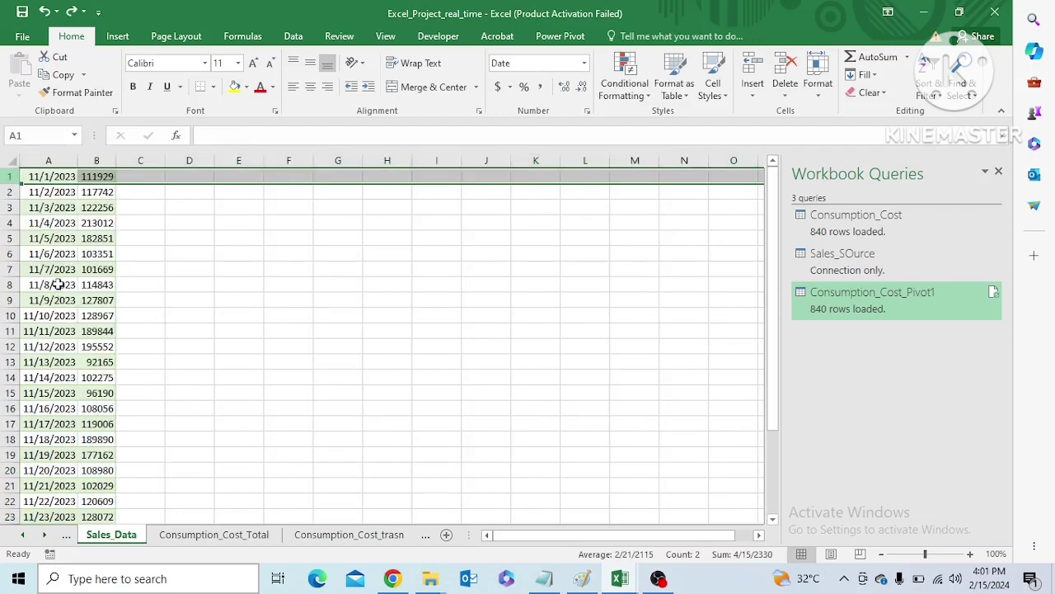
left_click(54, 177)
type("Date")
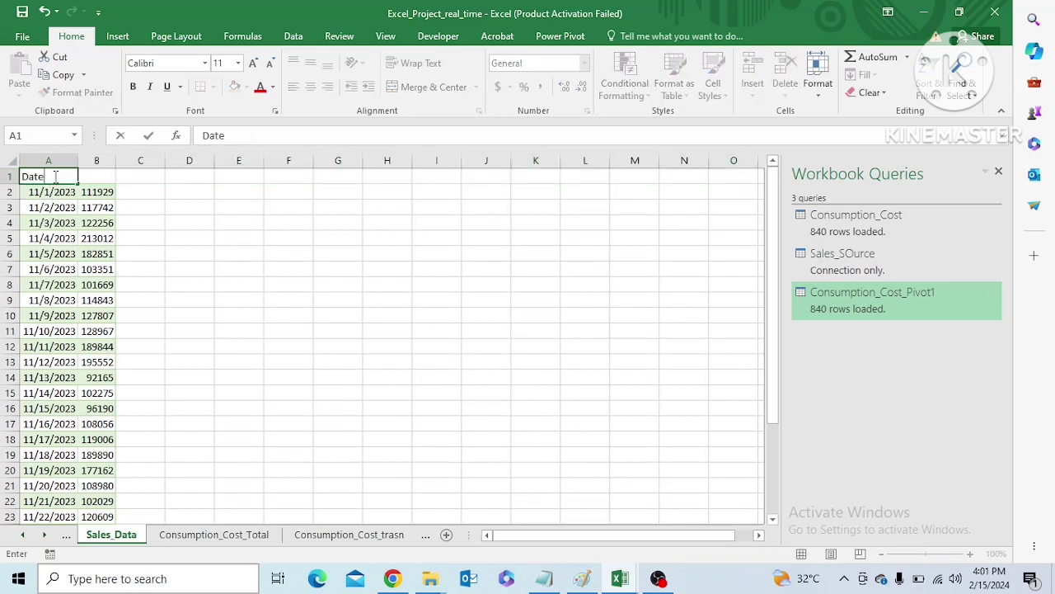
key("Tab")
type("Sa")
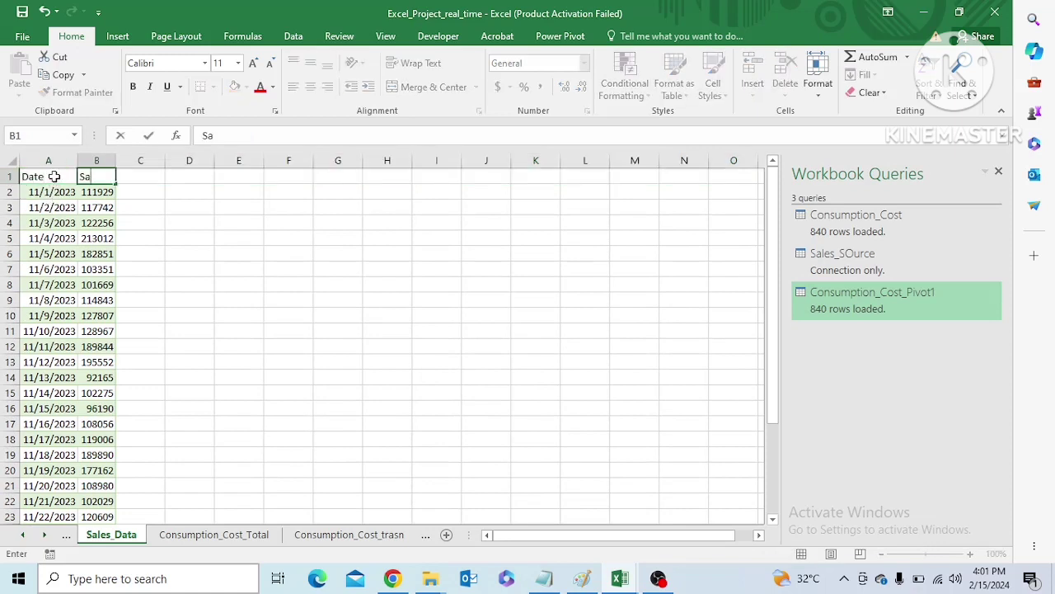
type("les per Day")
left_click(228, 298)
Convert the daily sales range A1:B31, including its header row, into a table
left_click(60, 177)
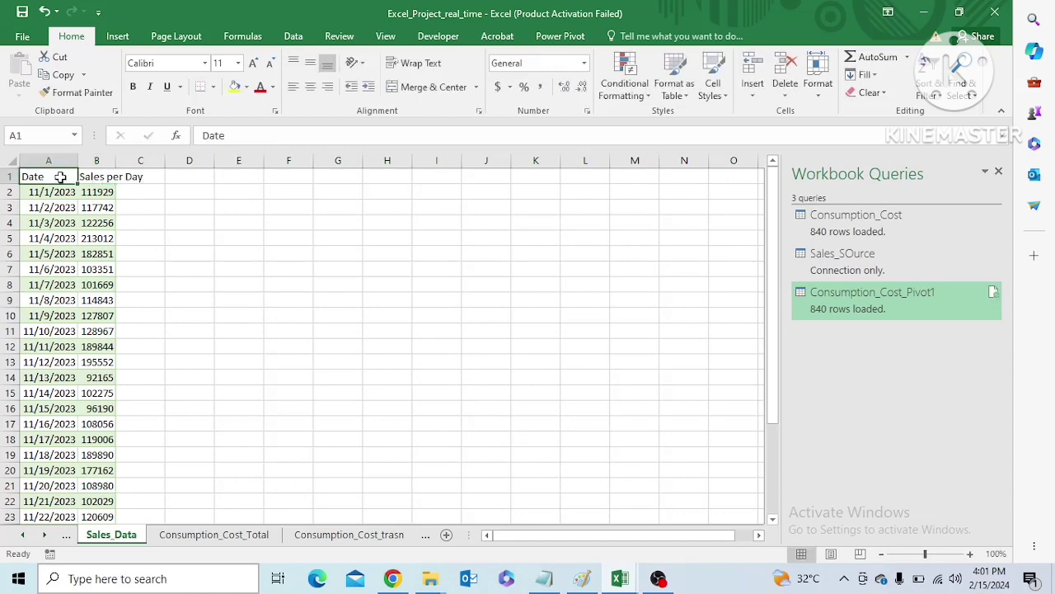
key("ctrl+shift+Right")
key("ctrl+shift+Down")
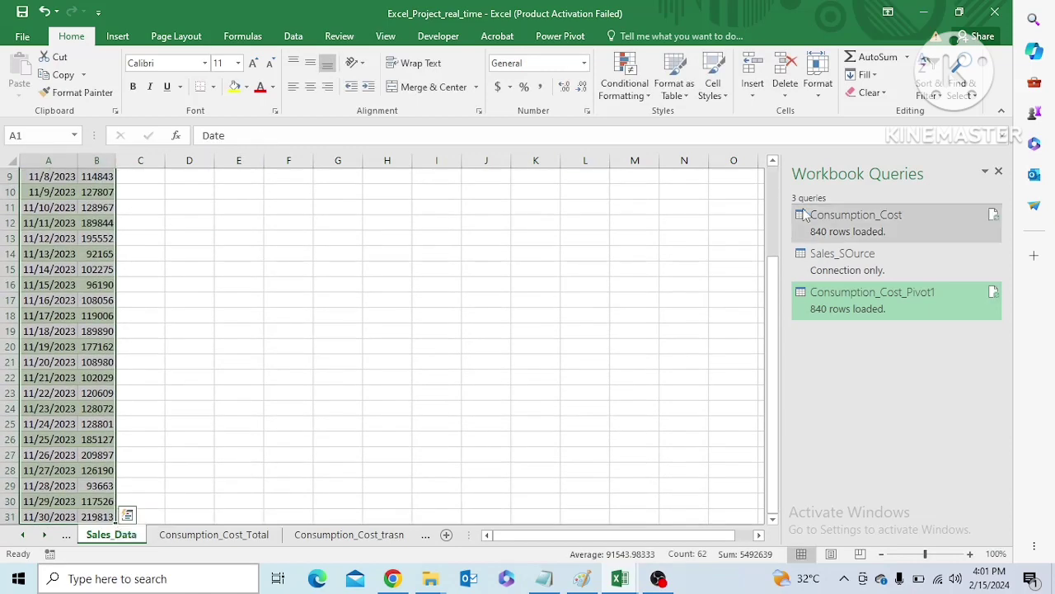
left_click_drag(773, 280, 783, 169)
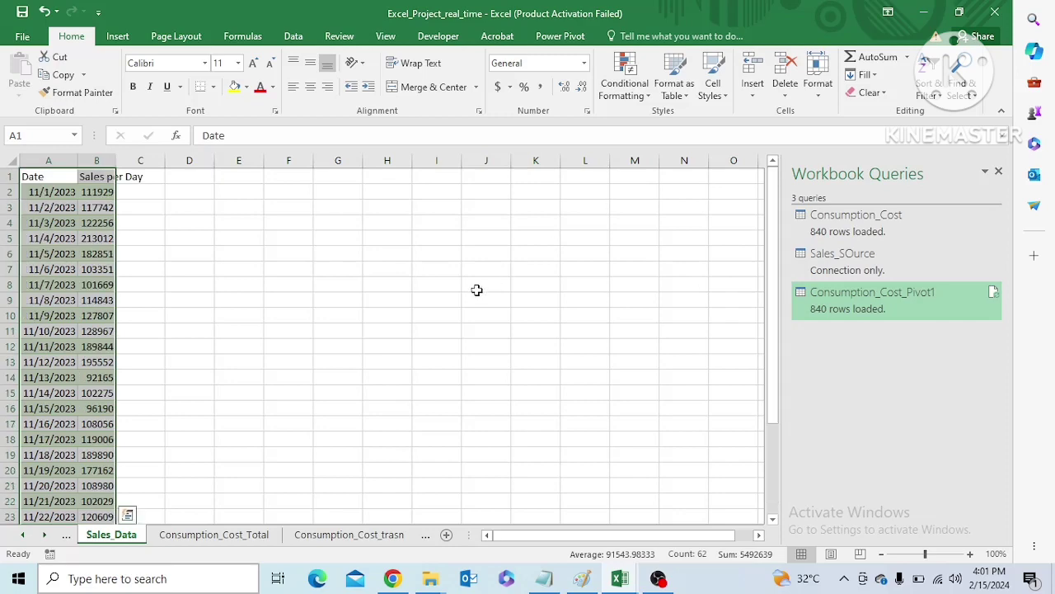
key("ctrl+t")
left_click(759, 426)
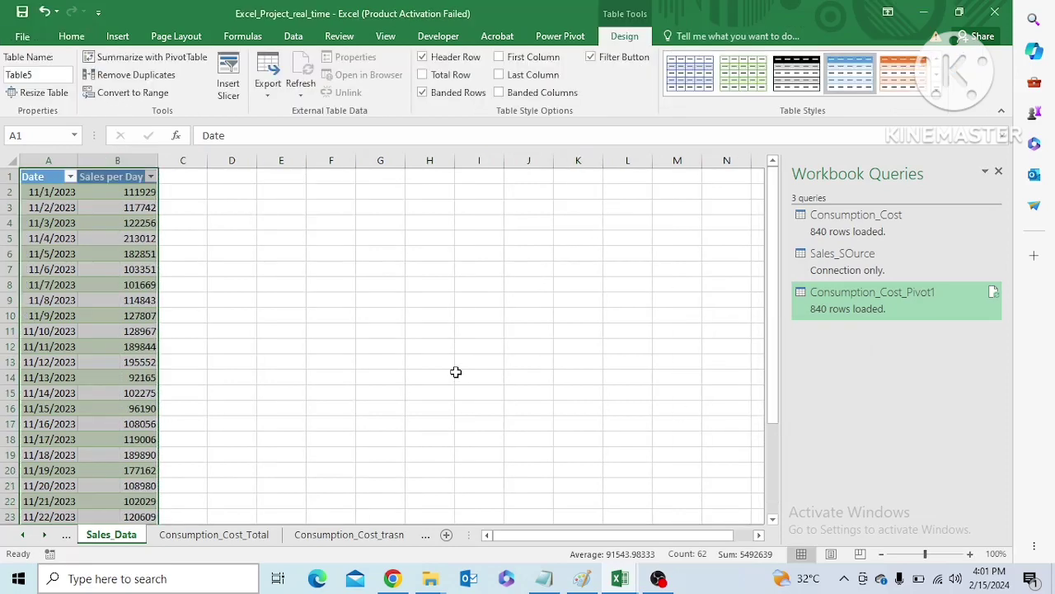
left_click(376, 337)
Check the extent of the new sales table from its Date header down to the last row
left_click(51, 180)
key("ctrl+Down")
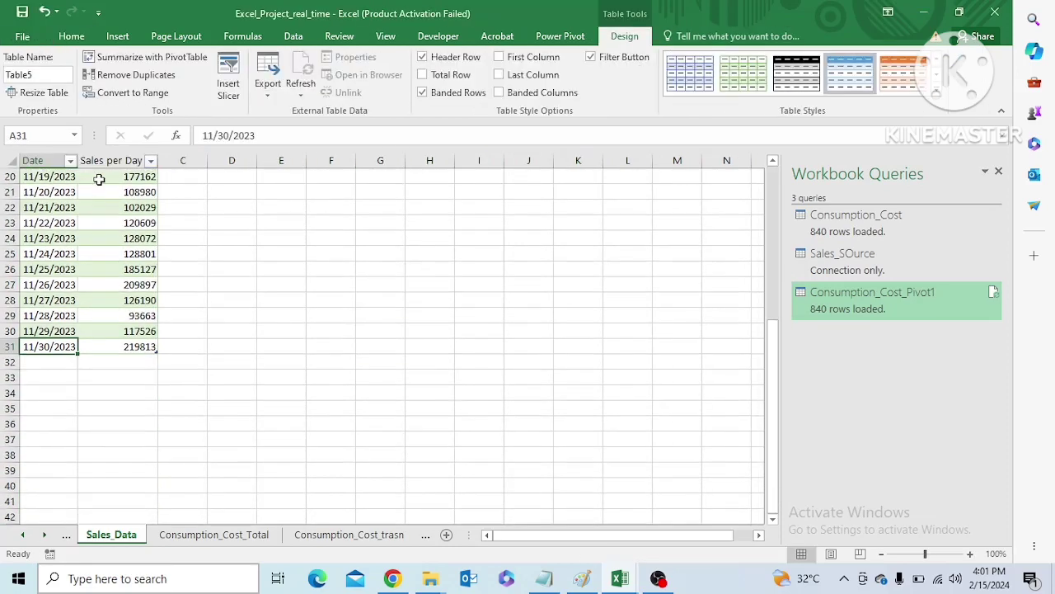
left_click_drag(773, 415, 748, 230)
left_click(37, 176)
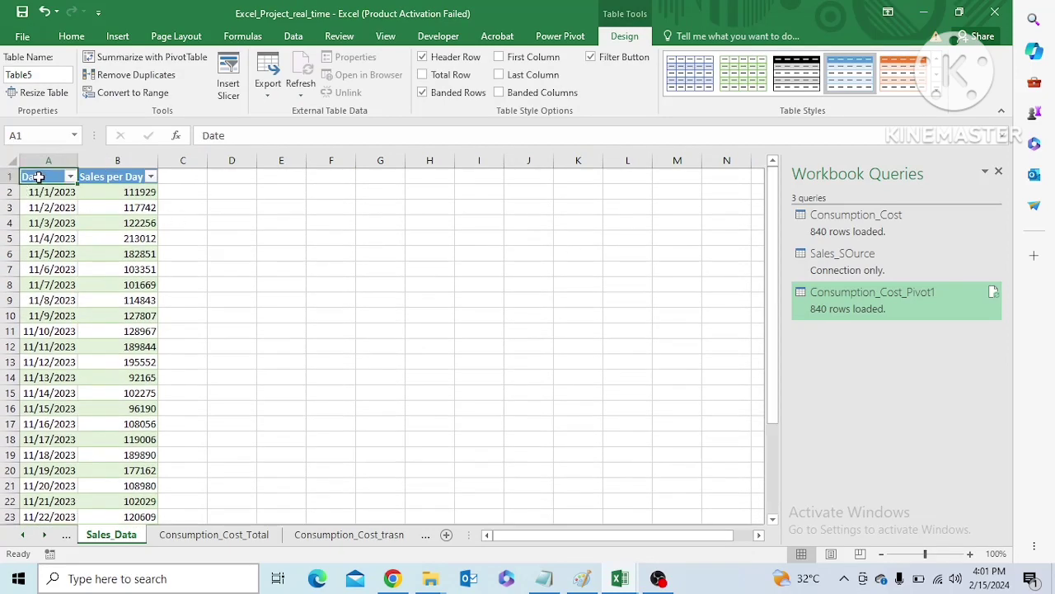
left_click(229, 206)
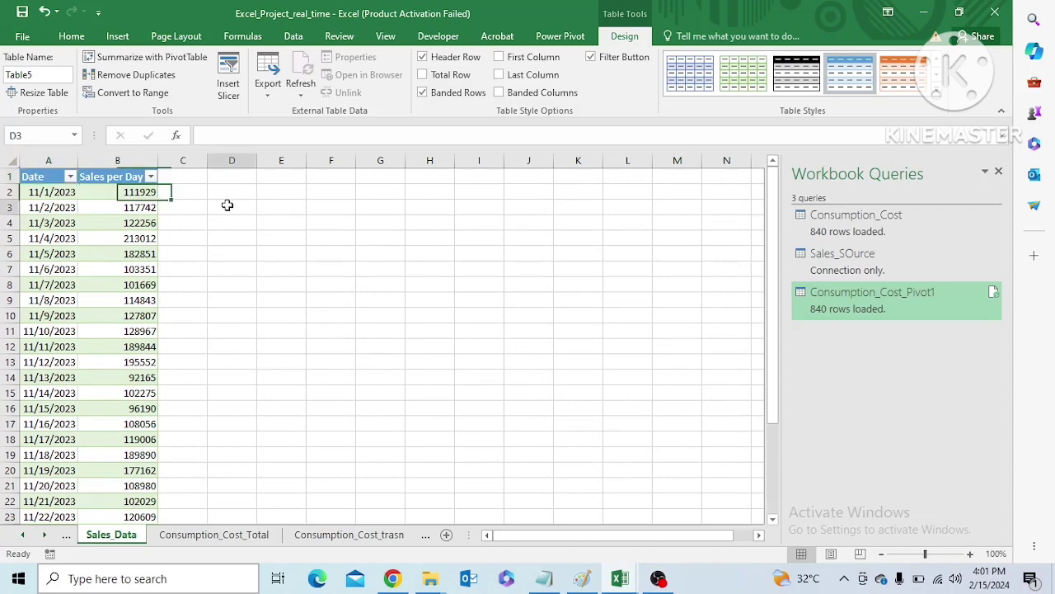
left_click(39, 178)
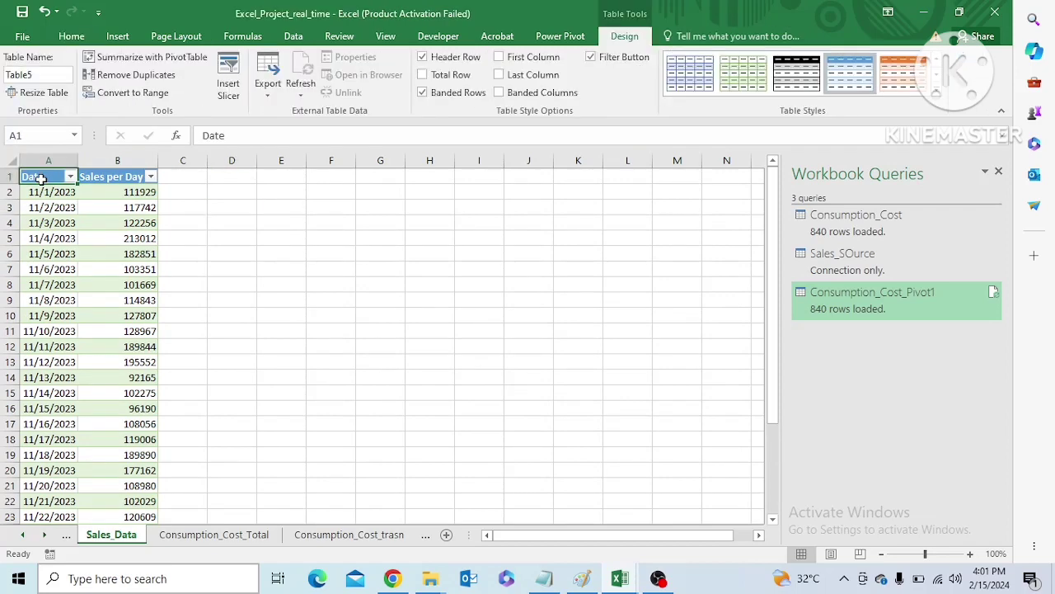
key("shift+Right")
key("ctrl+shift+Down")
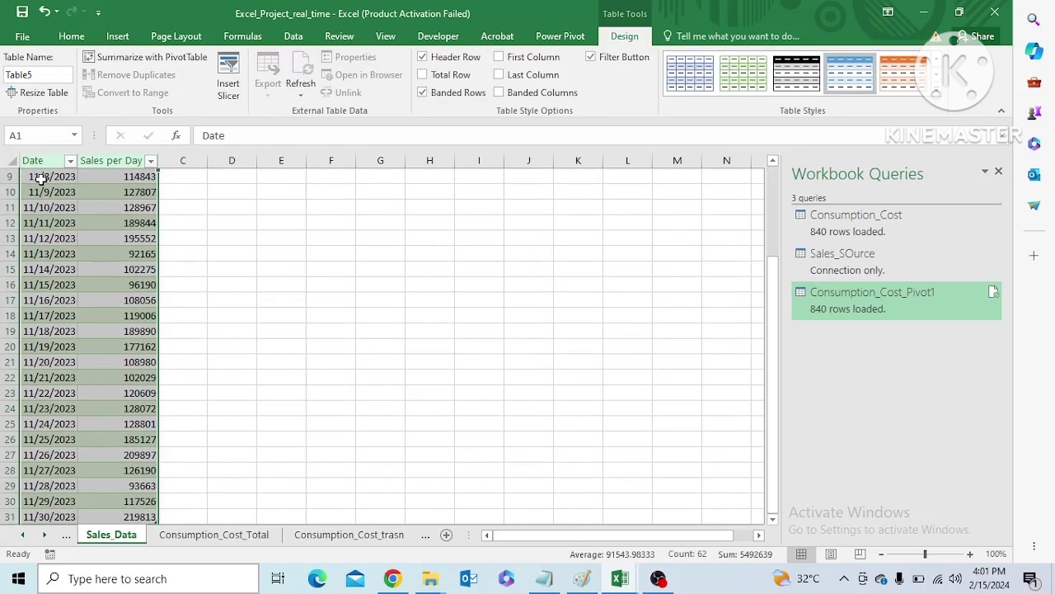
left_click(378, 266)
Start a new query from a workbook and browse to the DataAnalyst_project_udupi_upahar folder inside Interviews on drive E
left_click(294, 36)
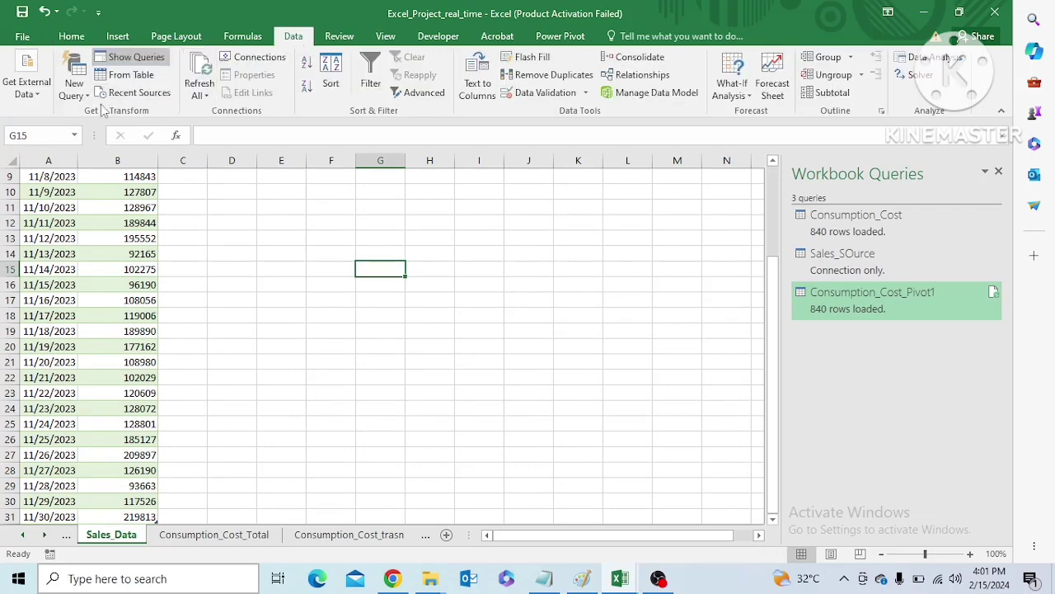
left_click_drag(769, 272, 770, 177)
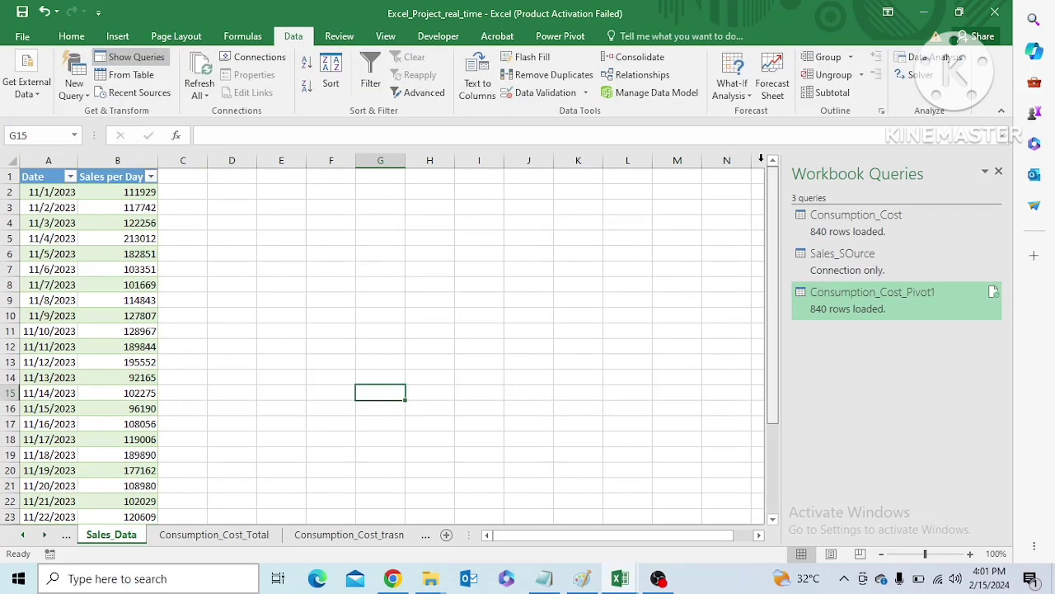
left_click(80, 87)
mouse_move(113, 115)
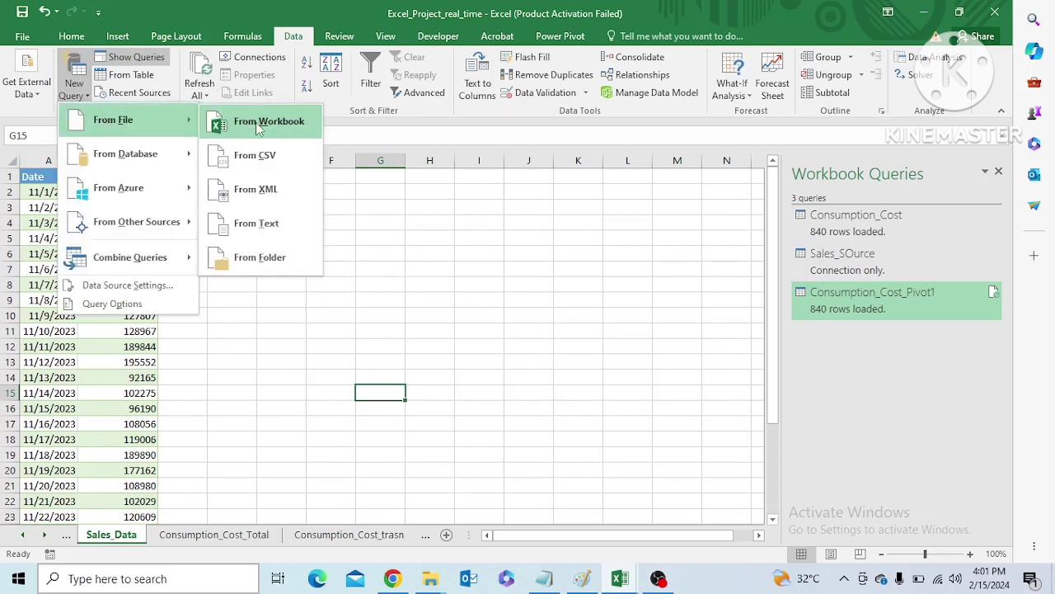
left_click(257, 124)
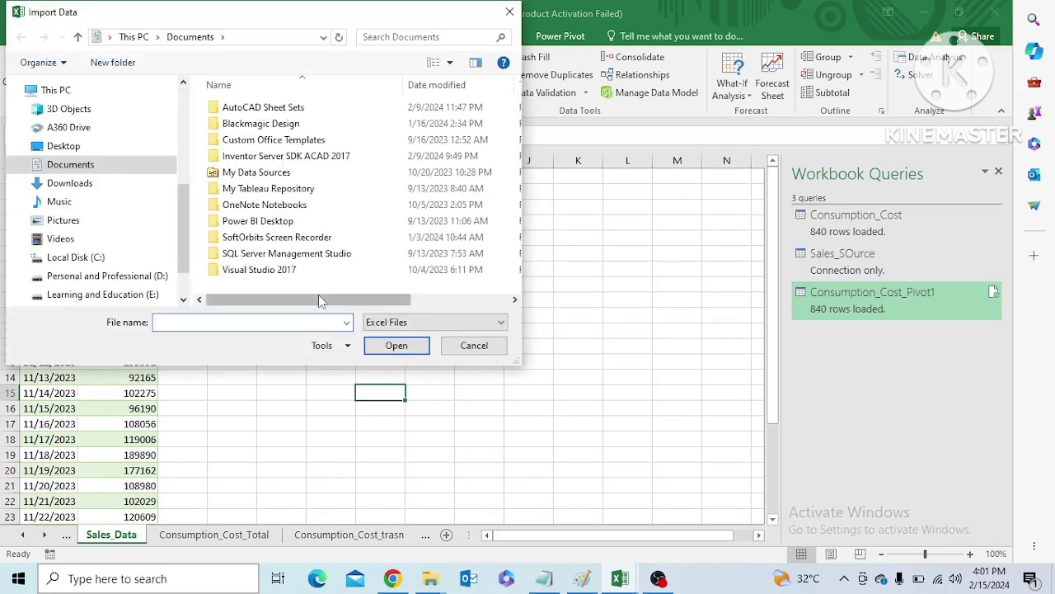
left_click(103, 295)
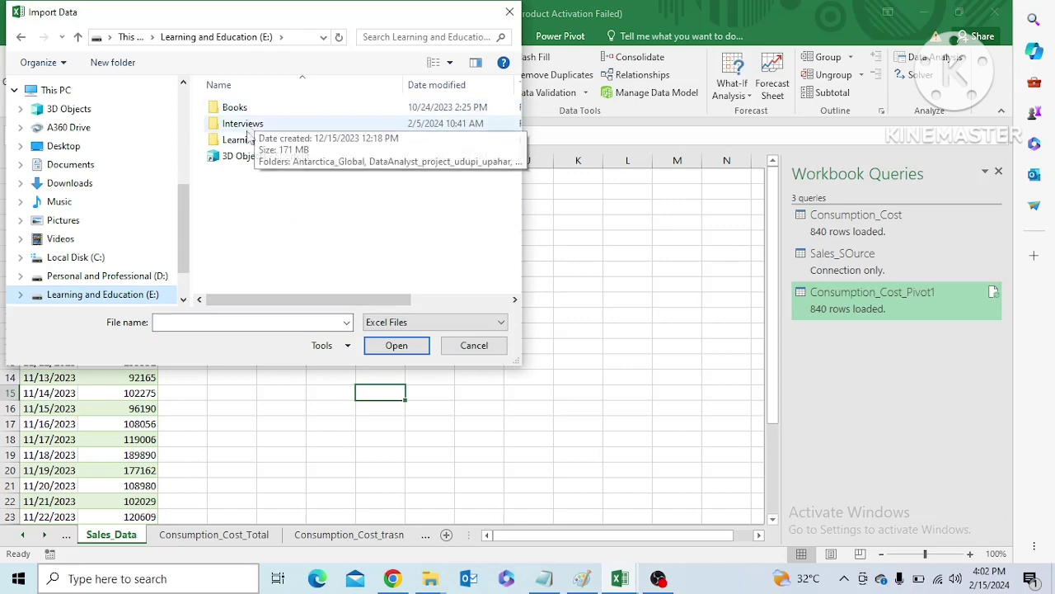
left_click(249, 127)
double_click(248, 124)
double_click(248, 116)
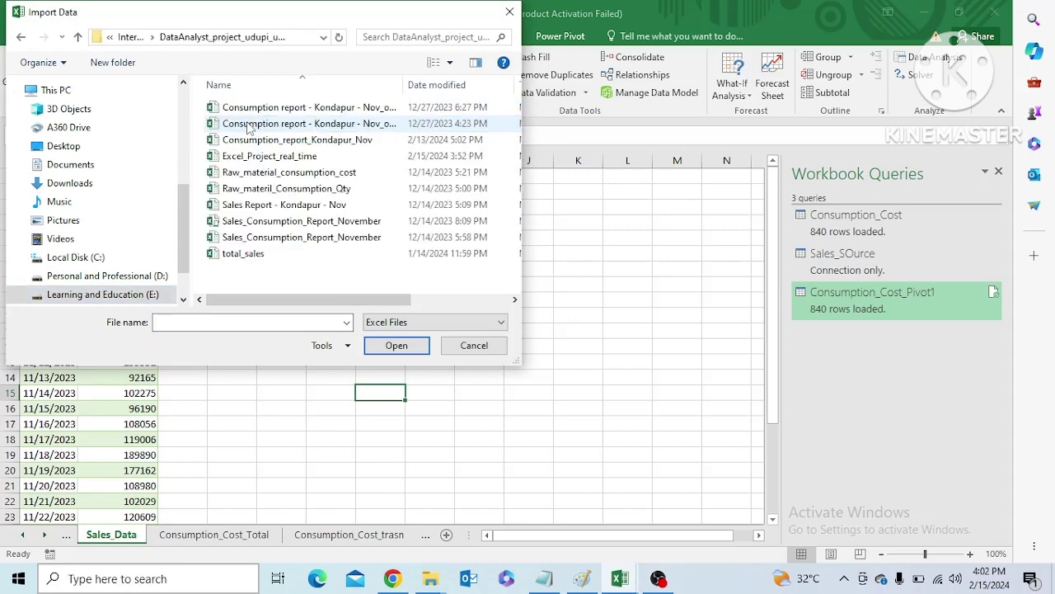
Choose Excel_Project_real_time as the query source and open its Sales_Data sheet for editing in Power Query
left_click(251, 157)
left_click(396, 346)
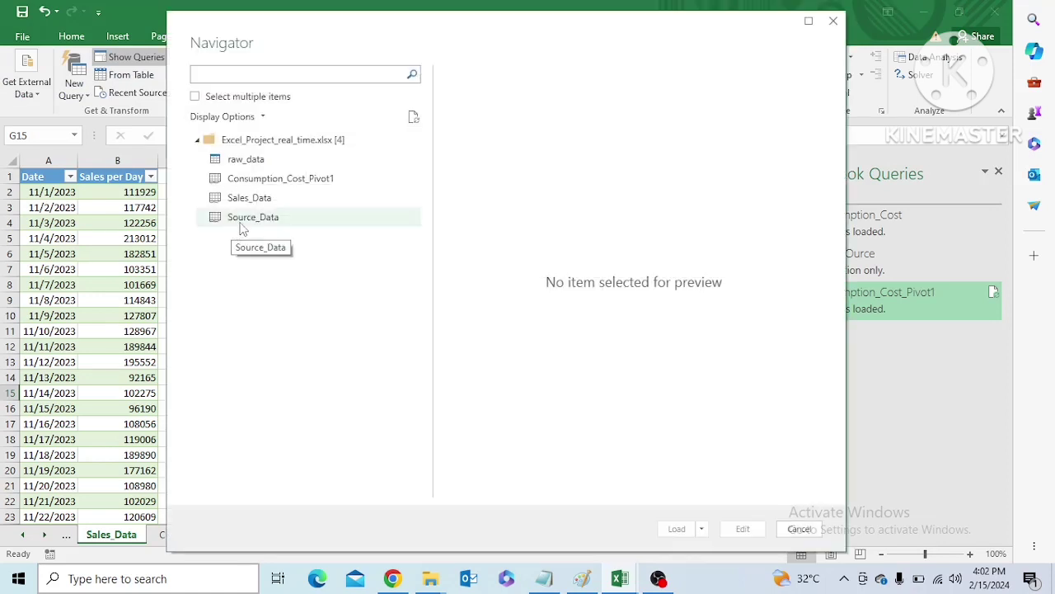
left_click(241, 200)
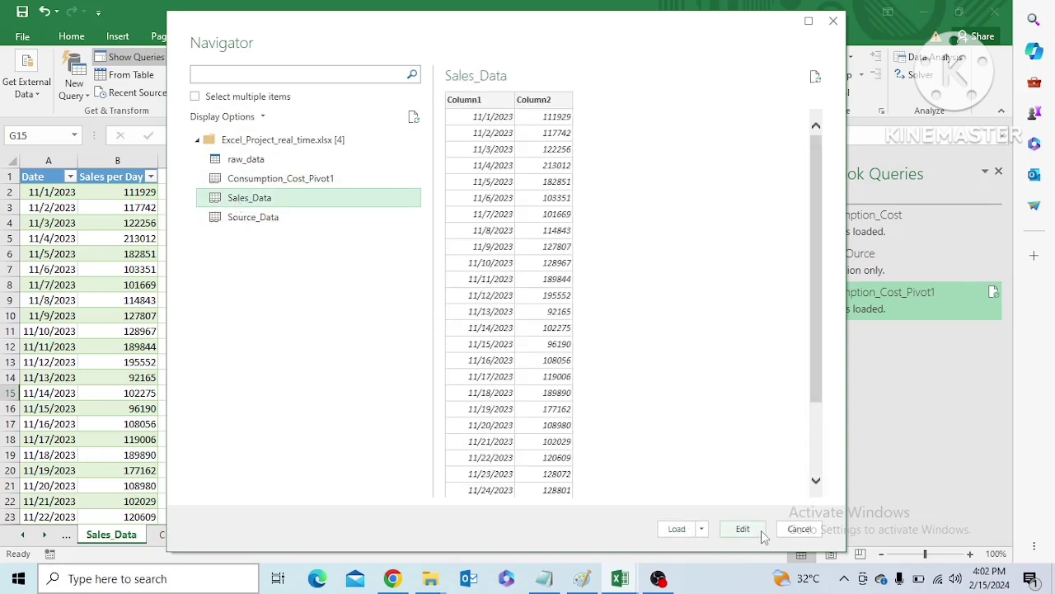
left_click(743, 528)
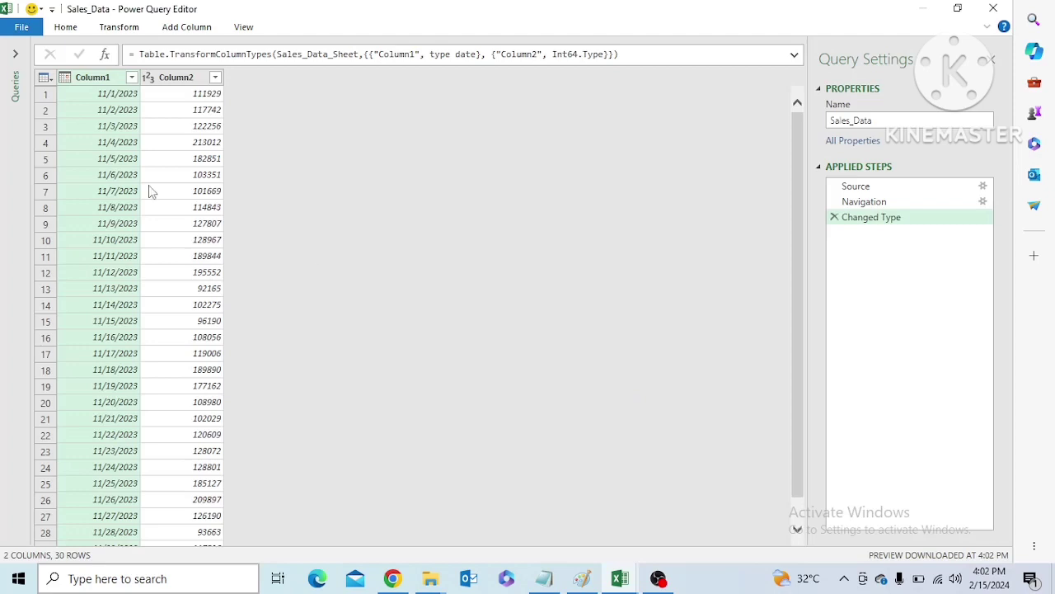
Rename Column1 to Date and Column2 to Sales per Day in the Sales_Data query
double_click(100, 78)
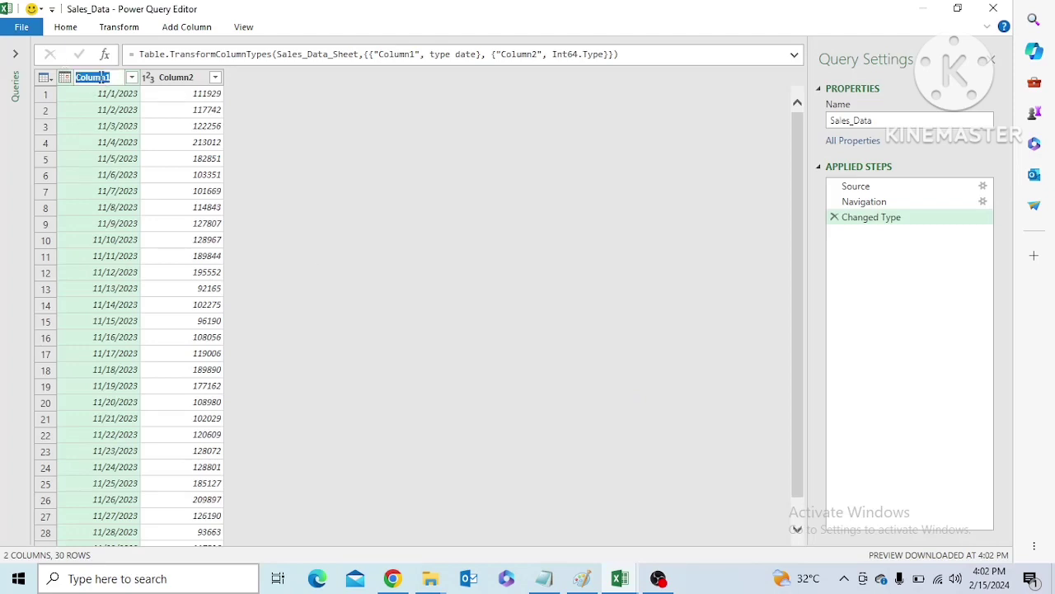
type("Date")
key("Return")
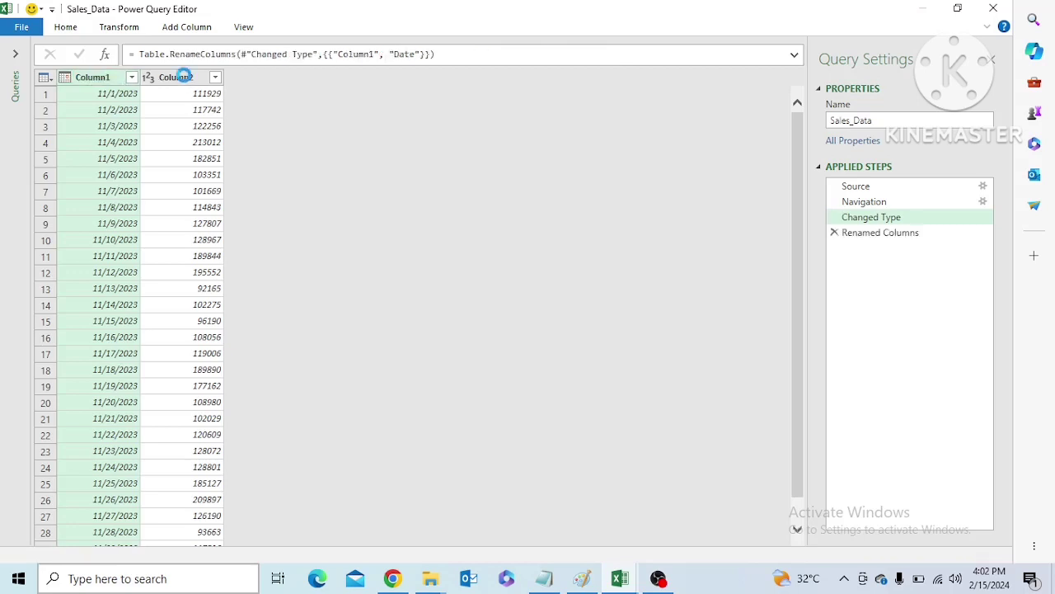
double_click(175, 77)
type("Sa")
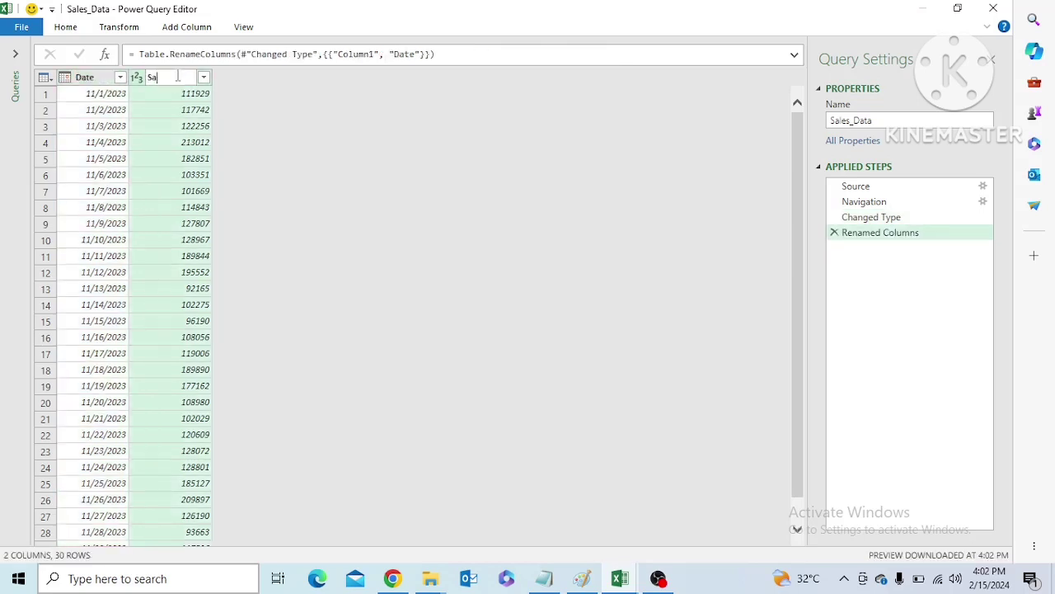
type("les per Day")
key("Return")
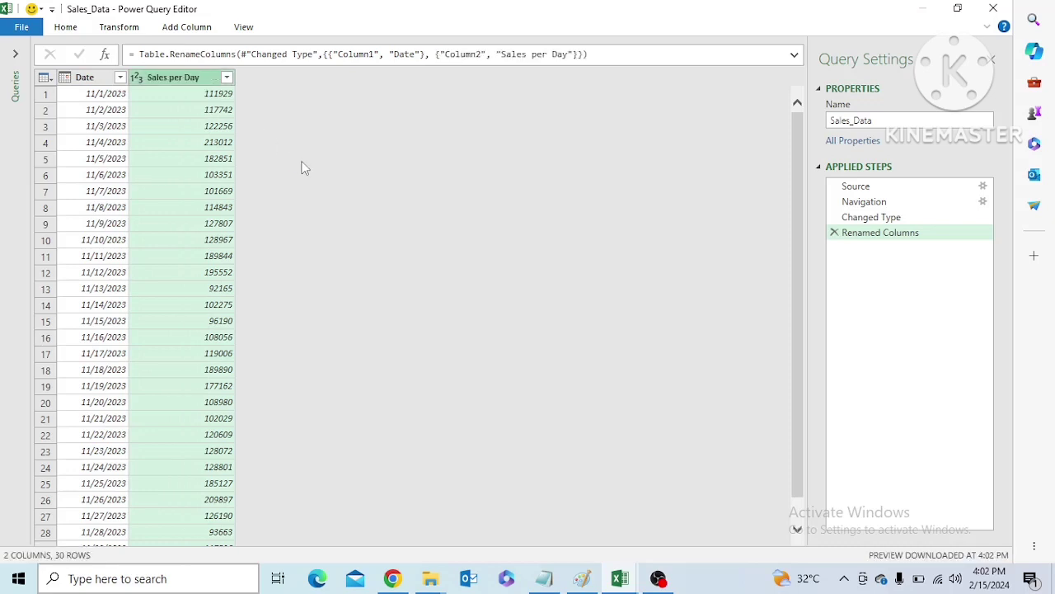
Split the Date column by the custom delimiter "/" at each occurrence of the delimiter
left_click(101, 81)
right_click(101, 82)
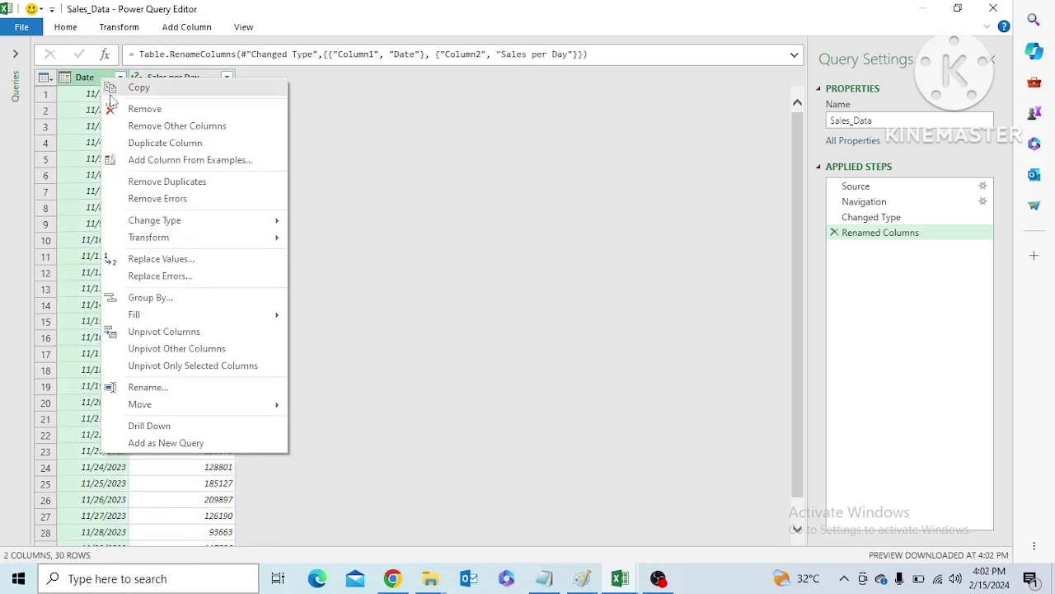
left_click(73, 29)
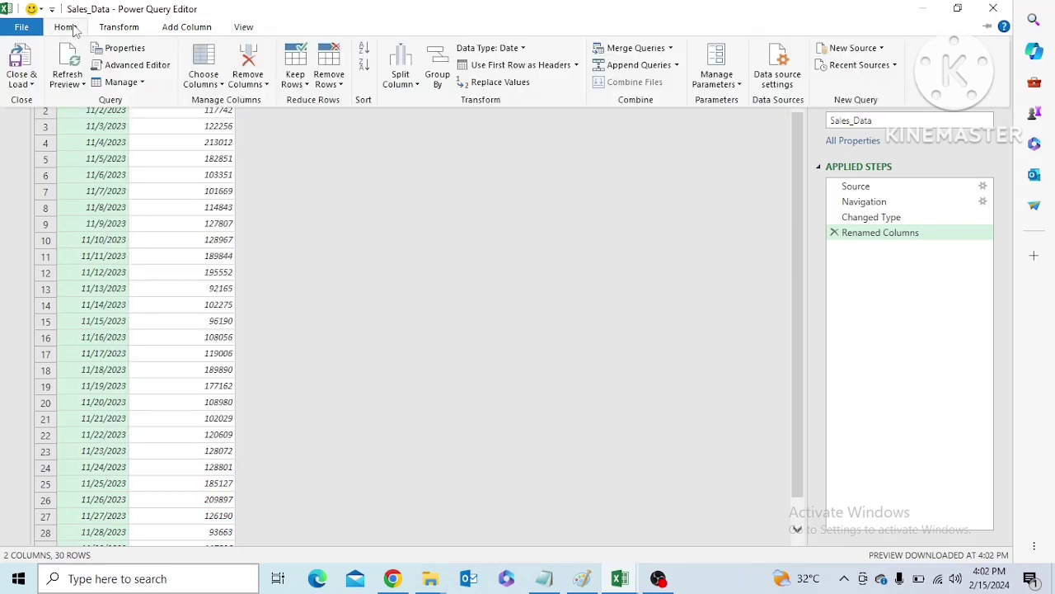
left_click(410, 86)
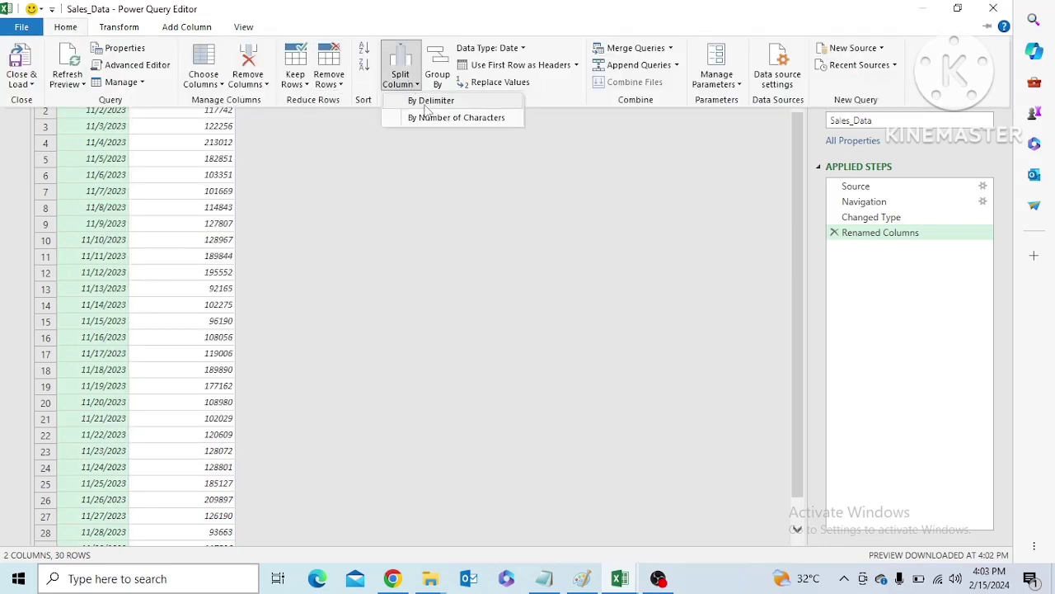
left_click(430, 99)
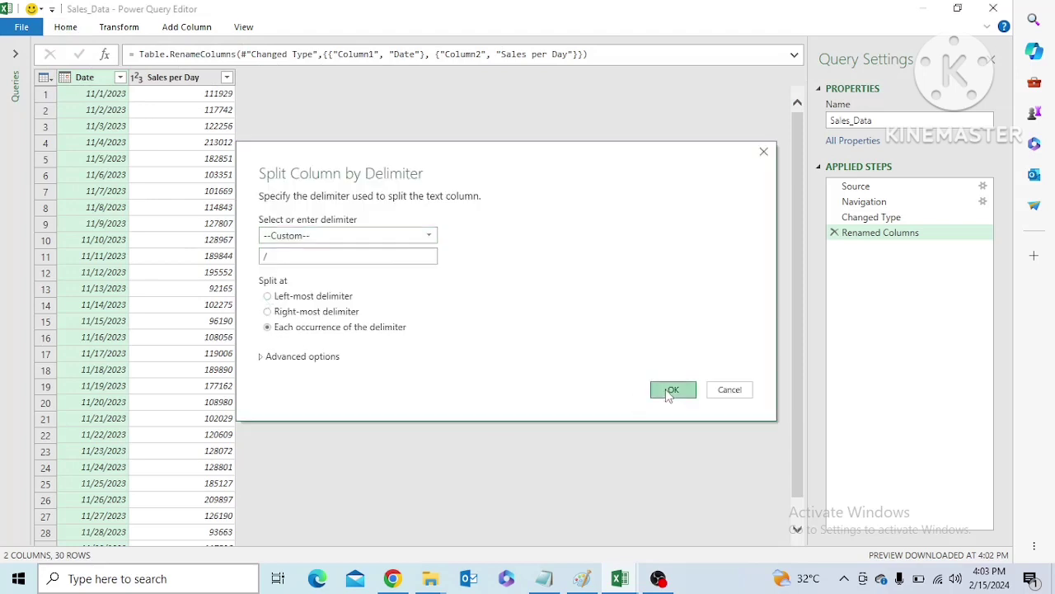
left_click(669, 389)
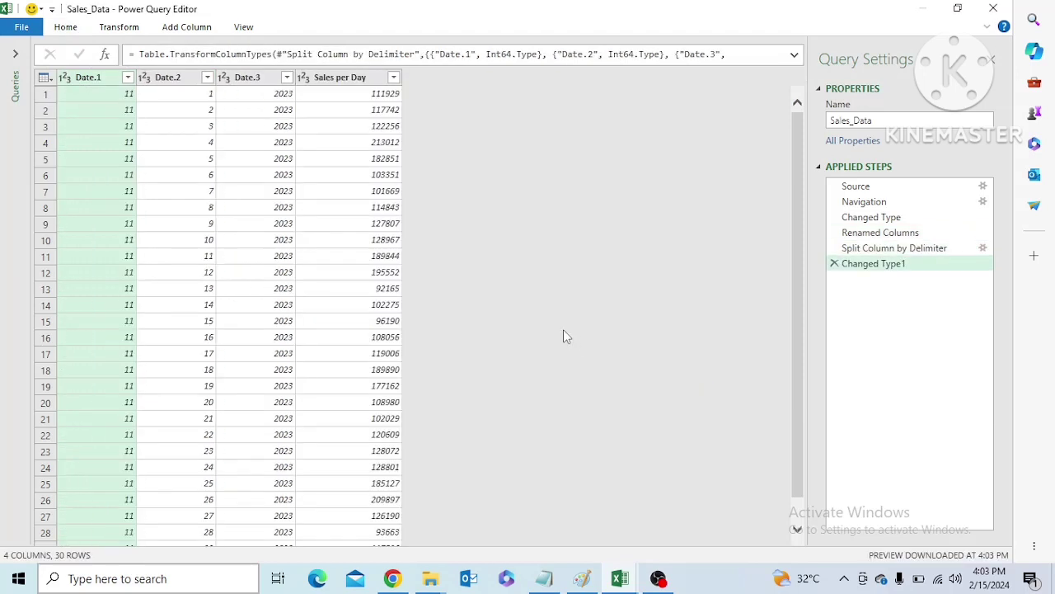
Rename the columns Date.1, Date.2 and Date.3 to Month, Day and Year
double_click(105, 78)
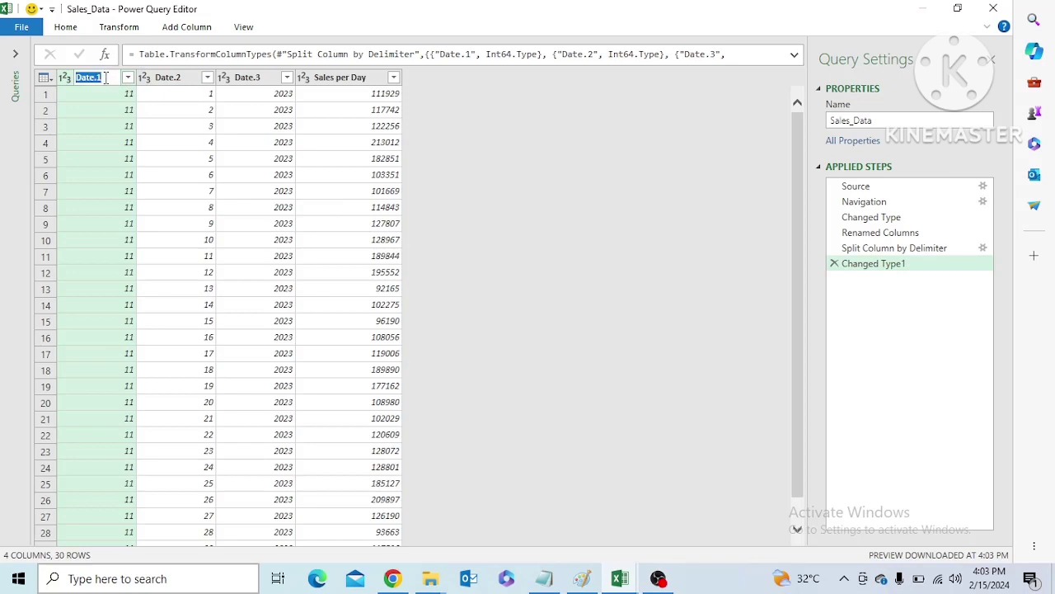
type("Month")
double_click(175, 76)
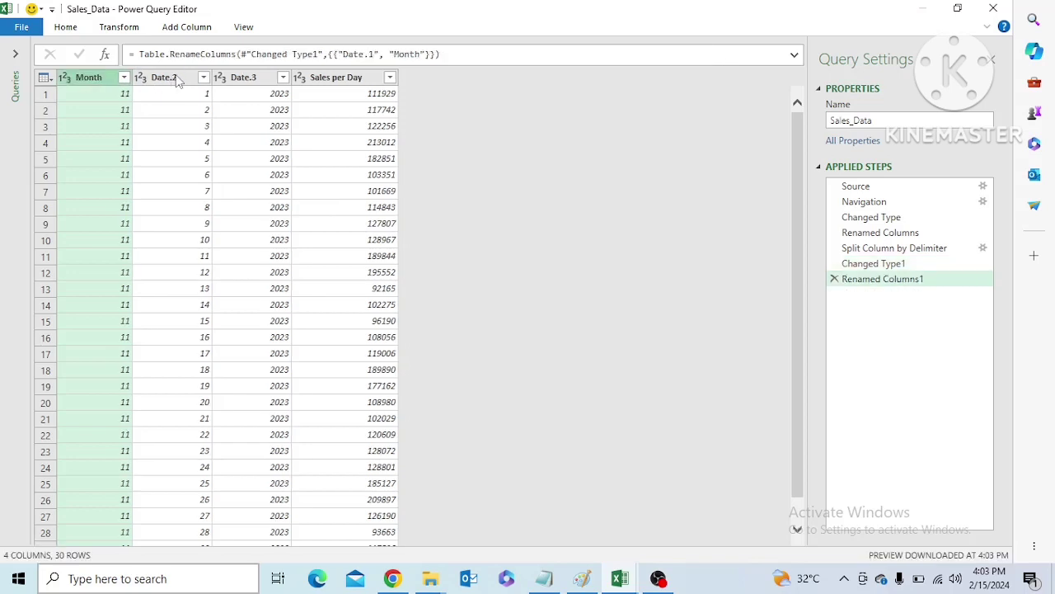
type("Day")
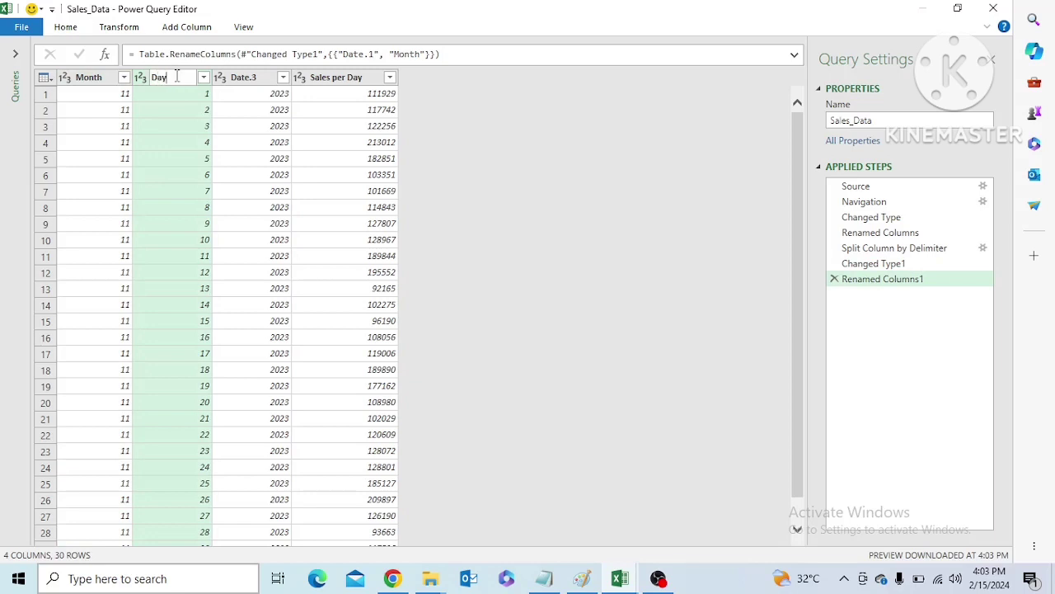
key("Return")
double_click(237, 76)
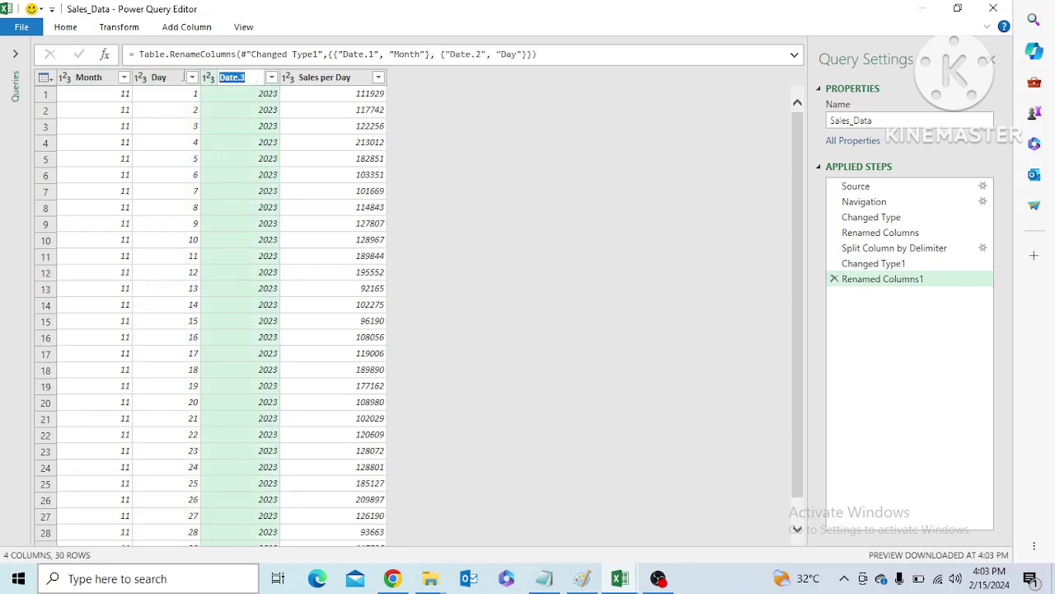
type("Year")
key("Return")
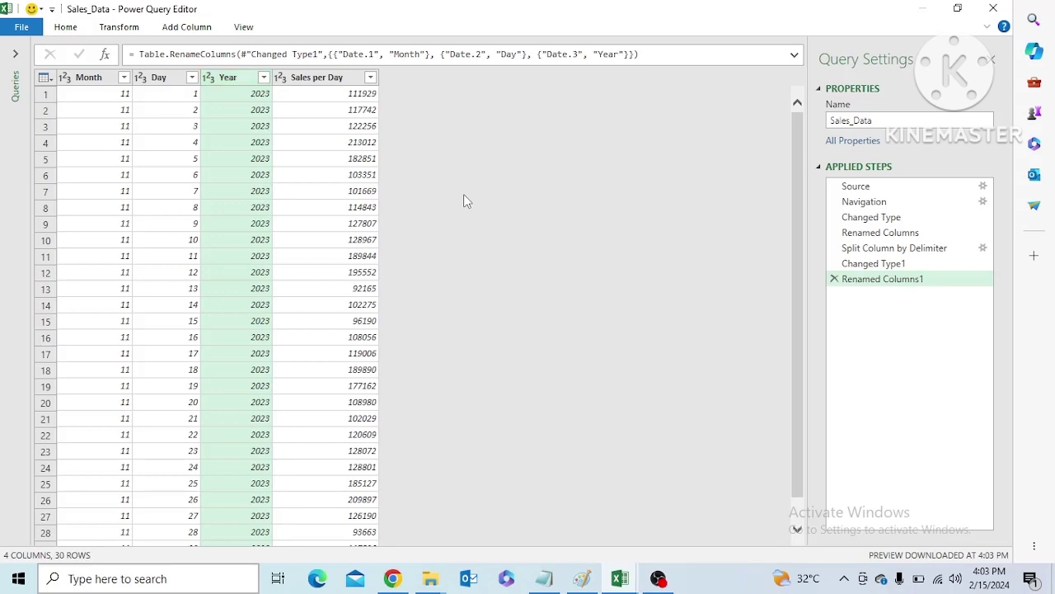
Close the query editor and load the Sales_Data query into the workbook as a table
left_click(66, 27)
left_click(33, 84)
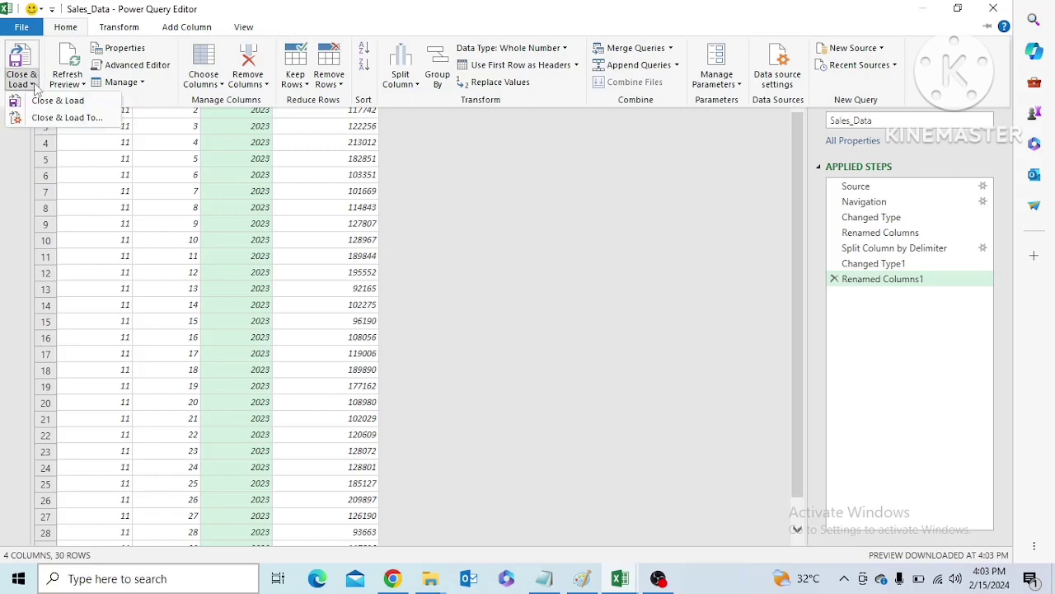
left_click(49, 103)
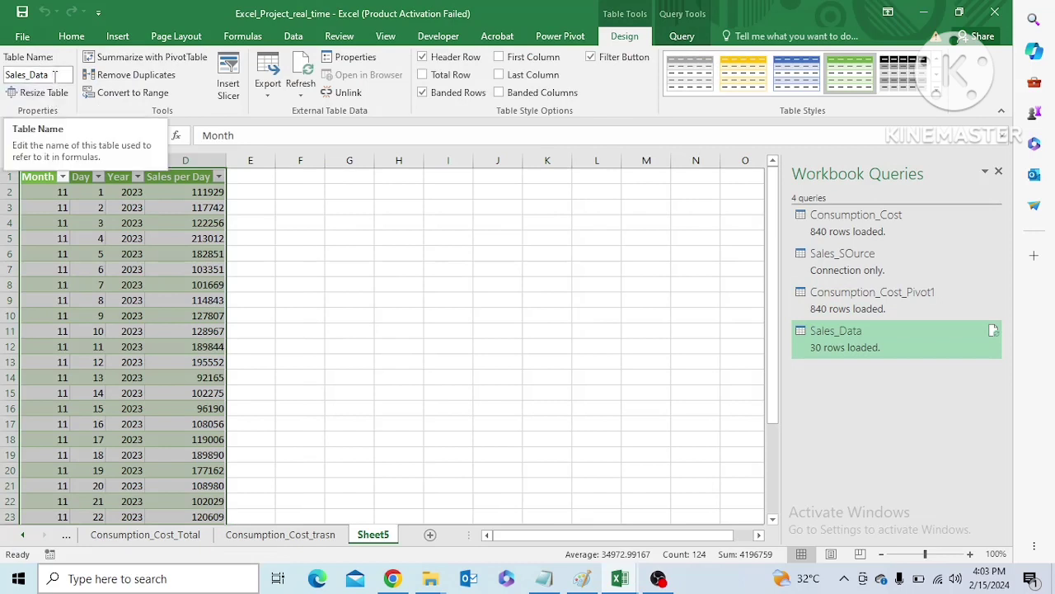
Rename the sheet holding the loaded sales table to Sales_Data_Final
right_click(376, 536)
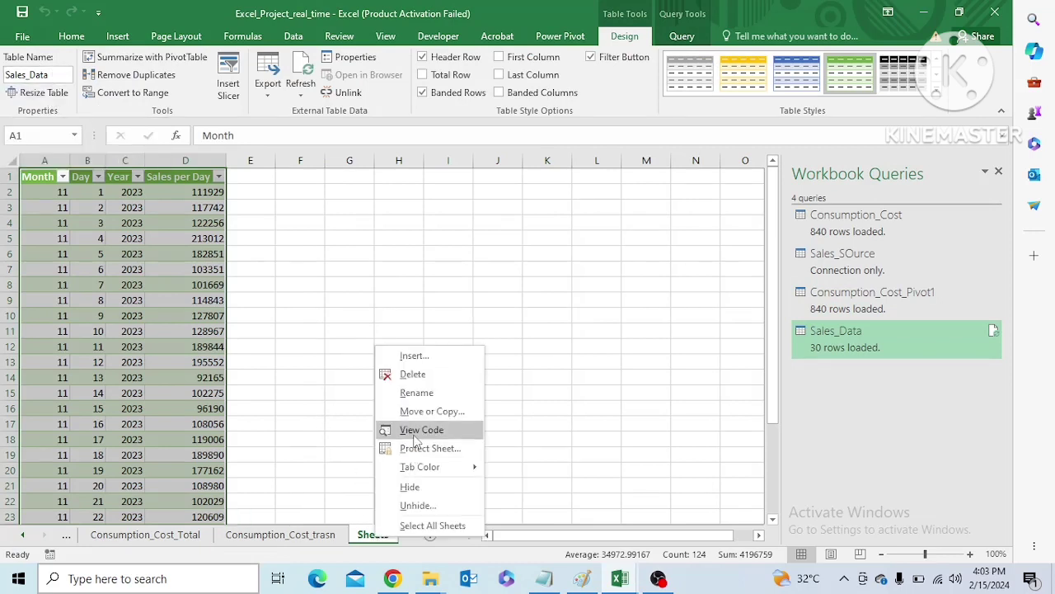
left_click(415, 393)
type("Sales")
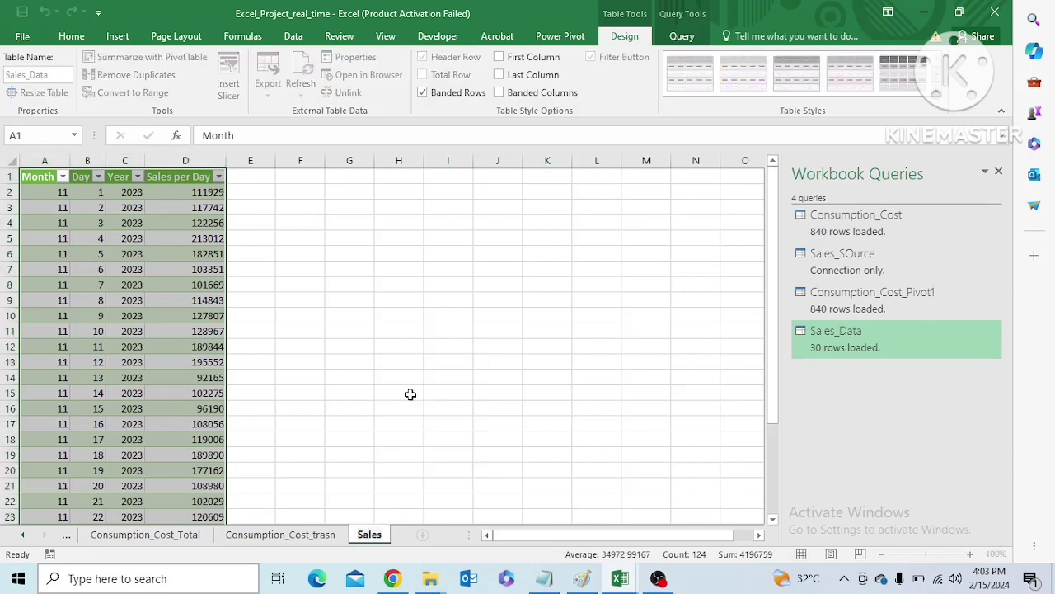
type("_Data_")
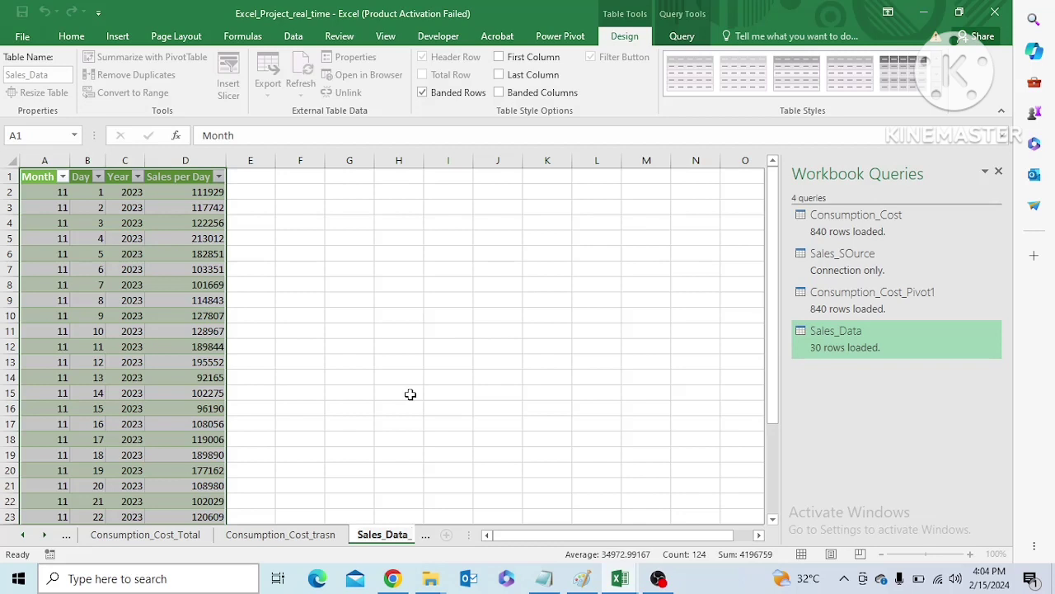
type("Final")
key("Return")
left_click(410, 394)
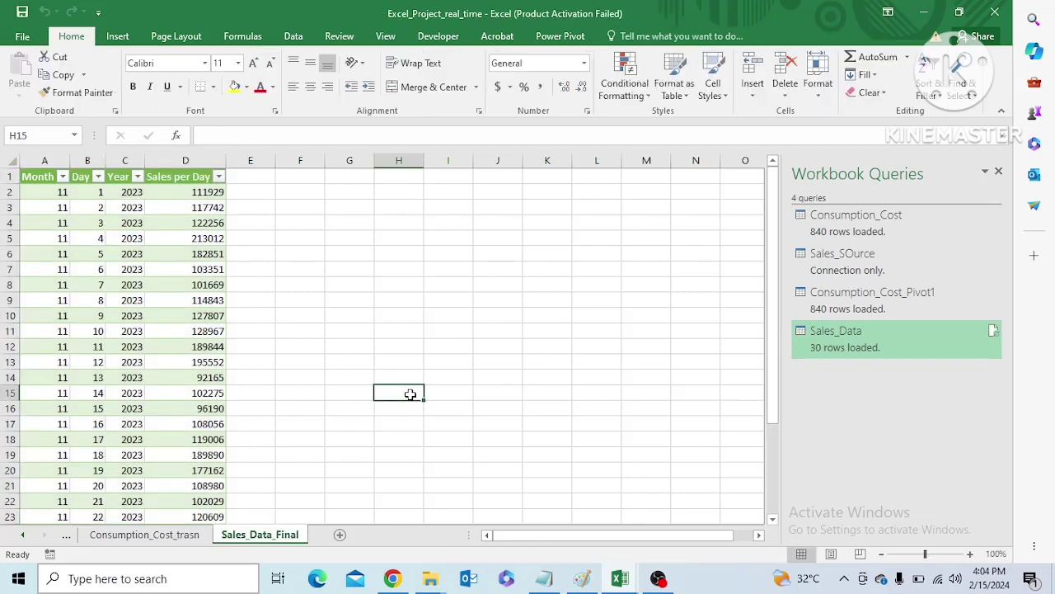
Compare the loaded table's name with its sheet name and look over its date and sales columns
left_click(83, 177)
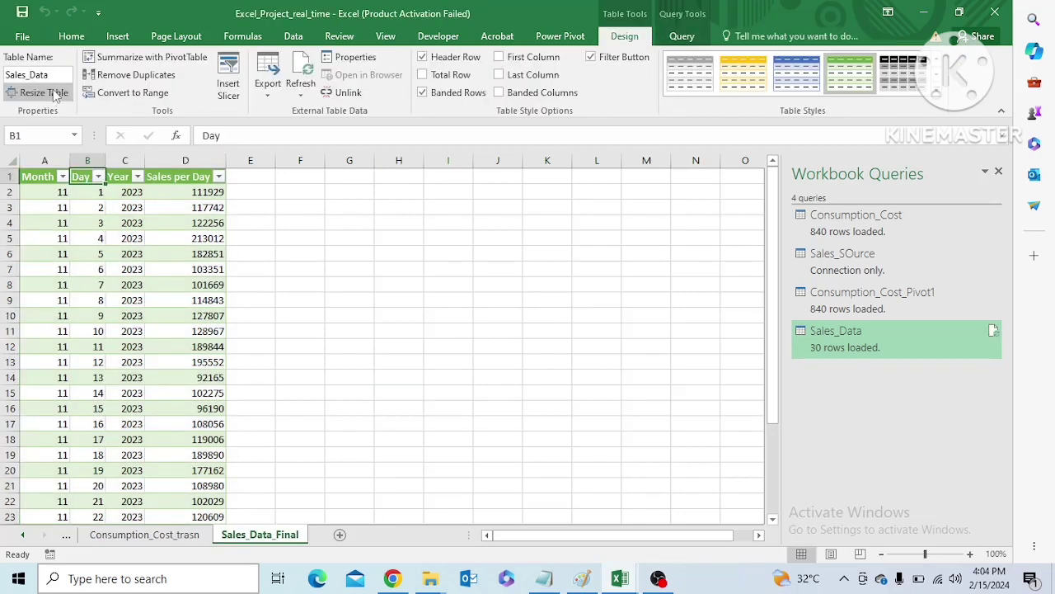
left_click(56, 75)
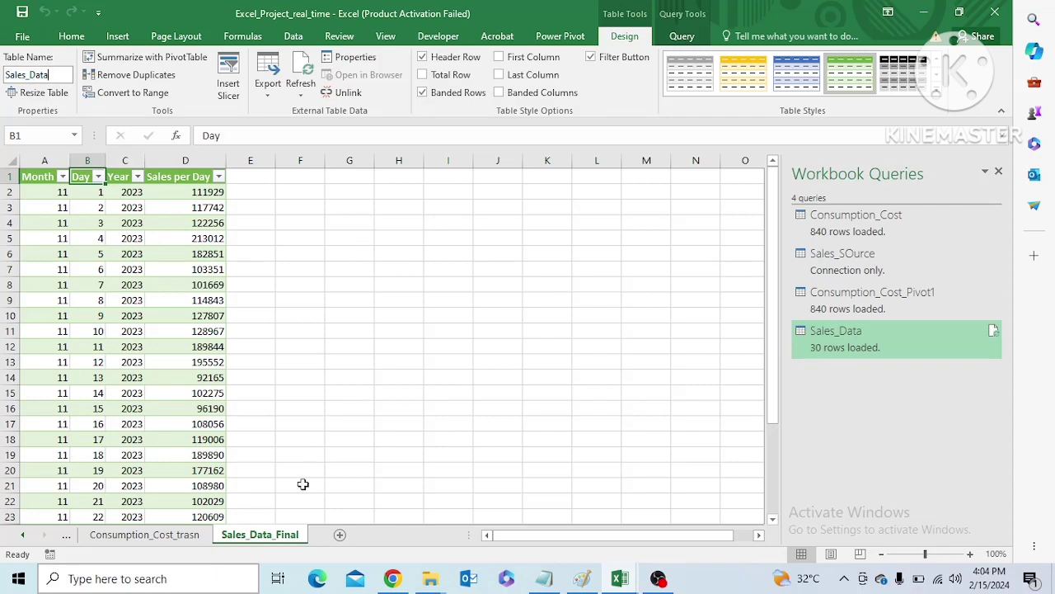
double_click(281, 536)
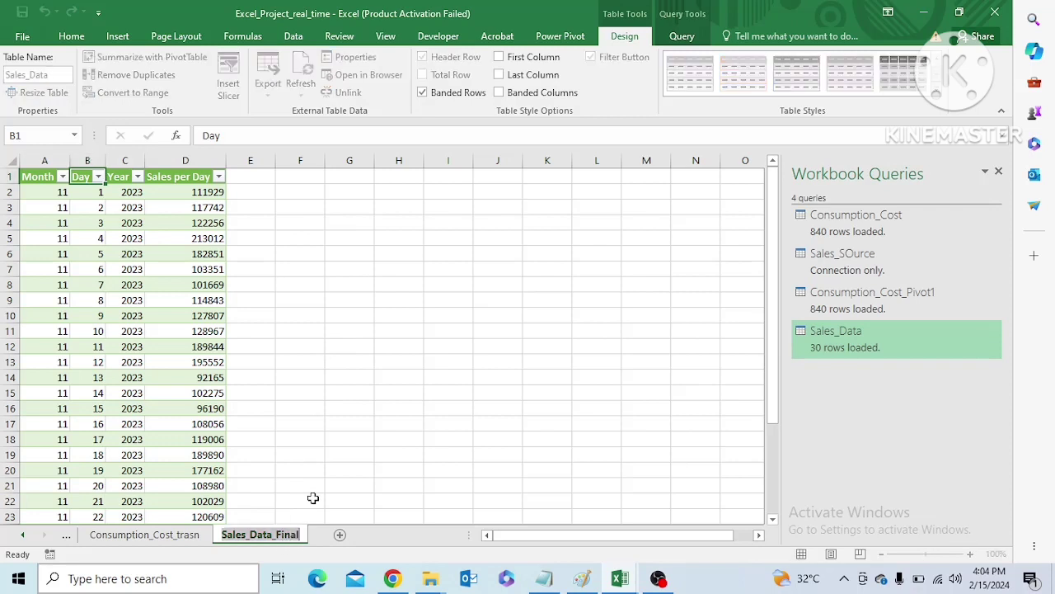
left_click(314, 498)
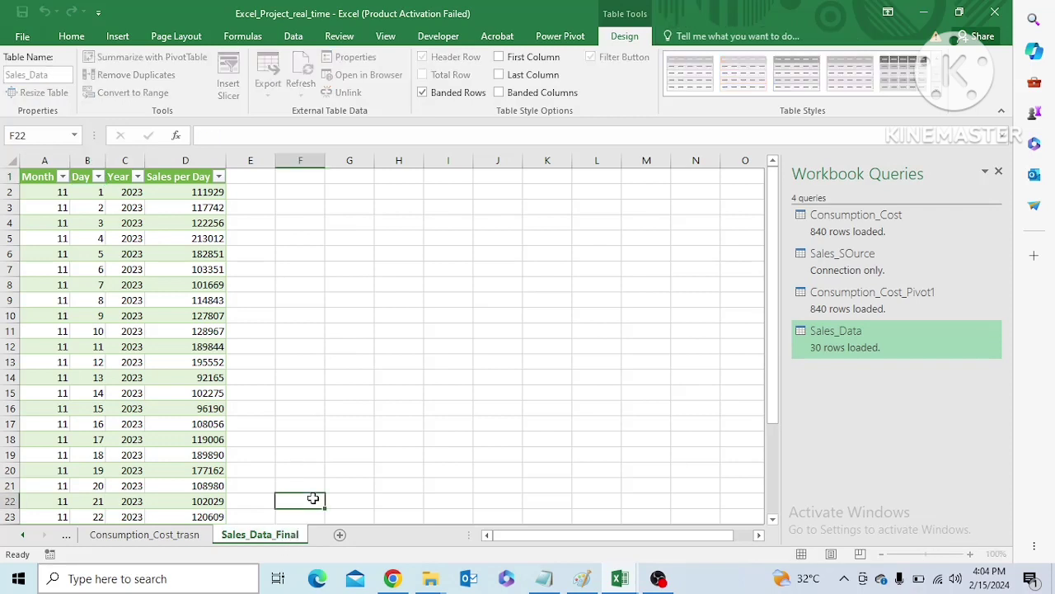
left_click(208, 393)
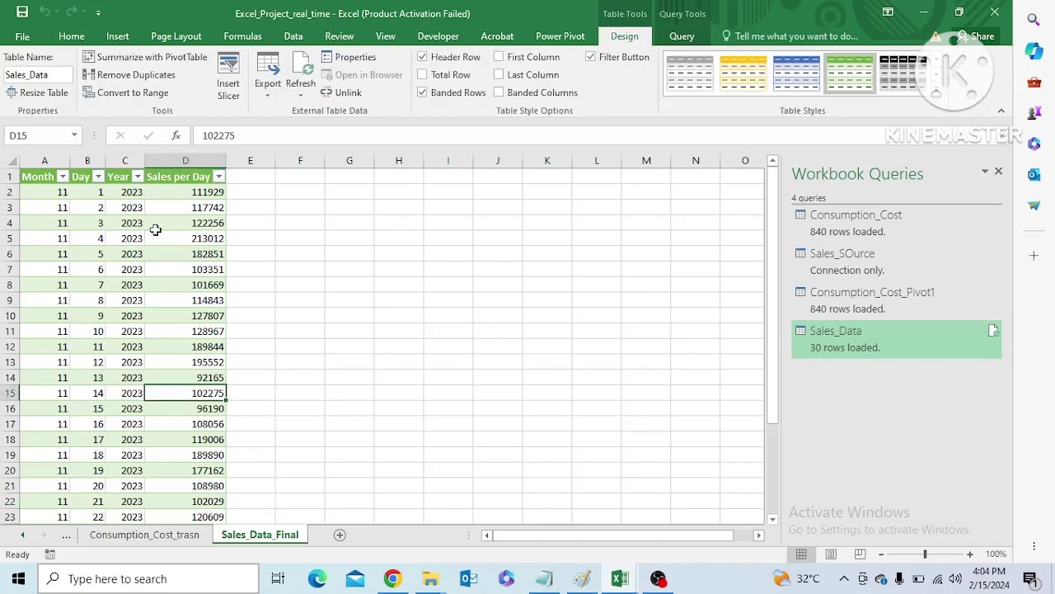
left_click_drag(50, 191, 101, 207)
left_click(247, 253)
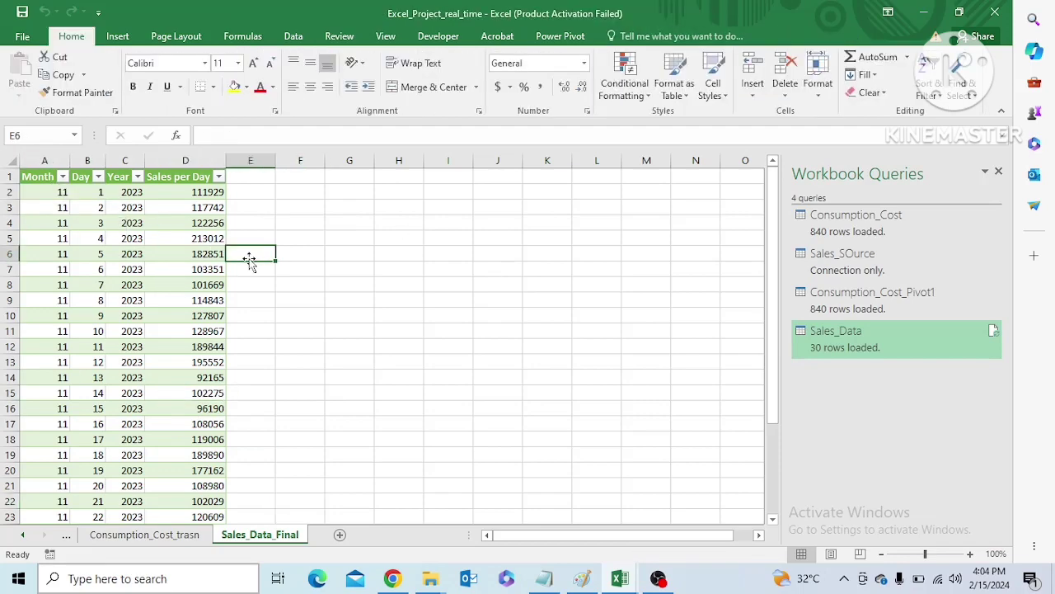
Try to insert a PivotTable on the existing worksheet with cell F8 as both its source range and its location
left_click(45, 180)
key("ctrl+shift+Right")
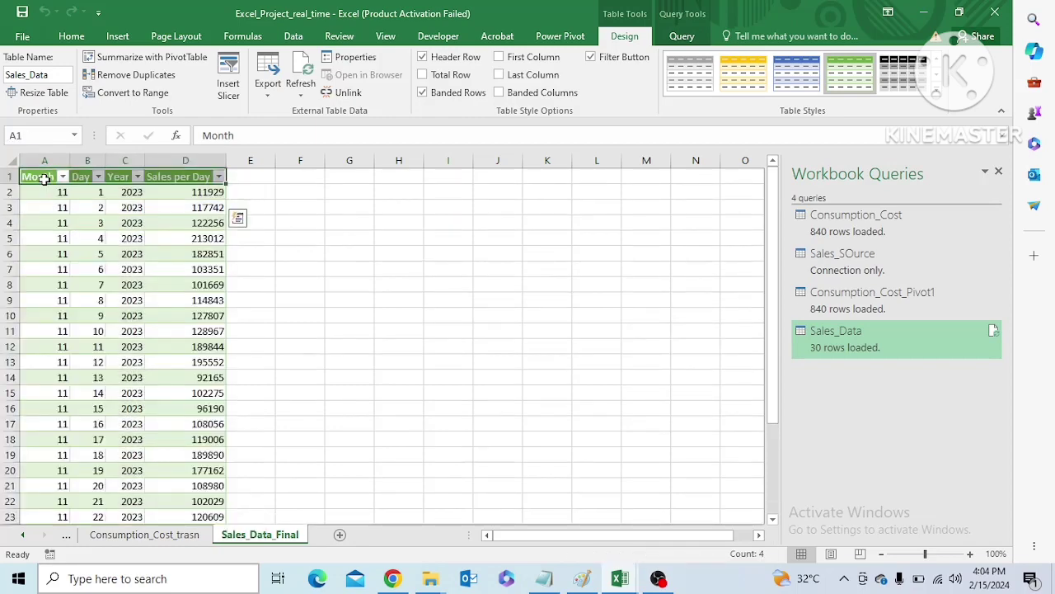
key("ctrl+shift+Down")
left_click(117, 36)
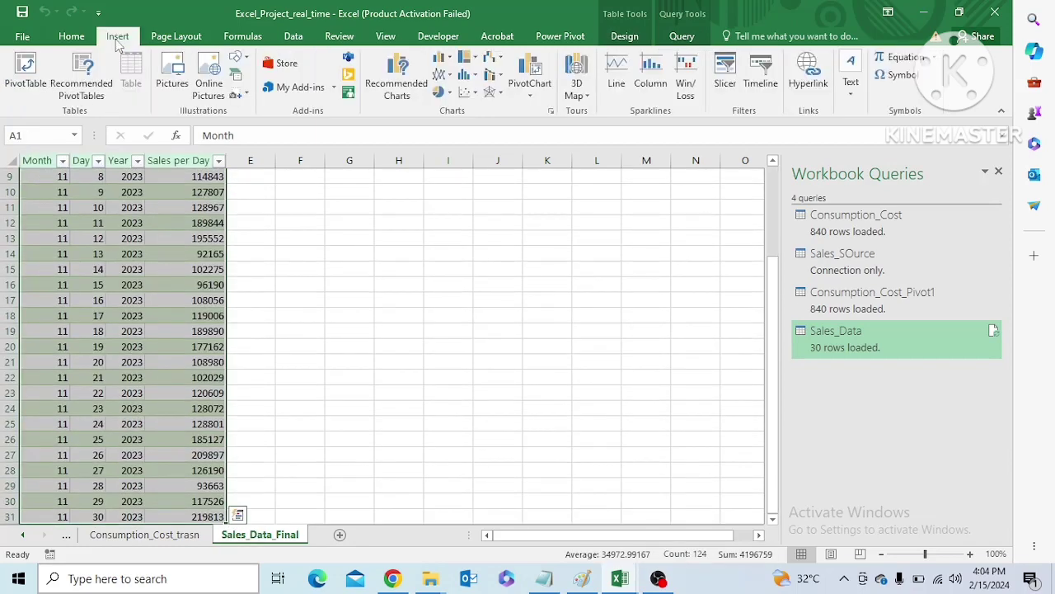
left_click(28, 75)
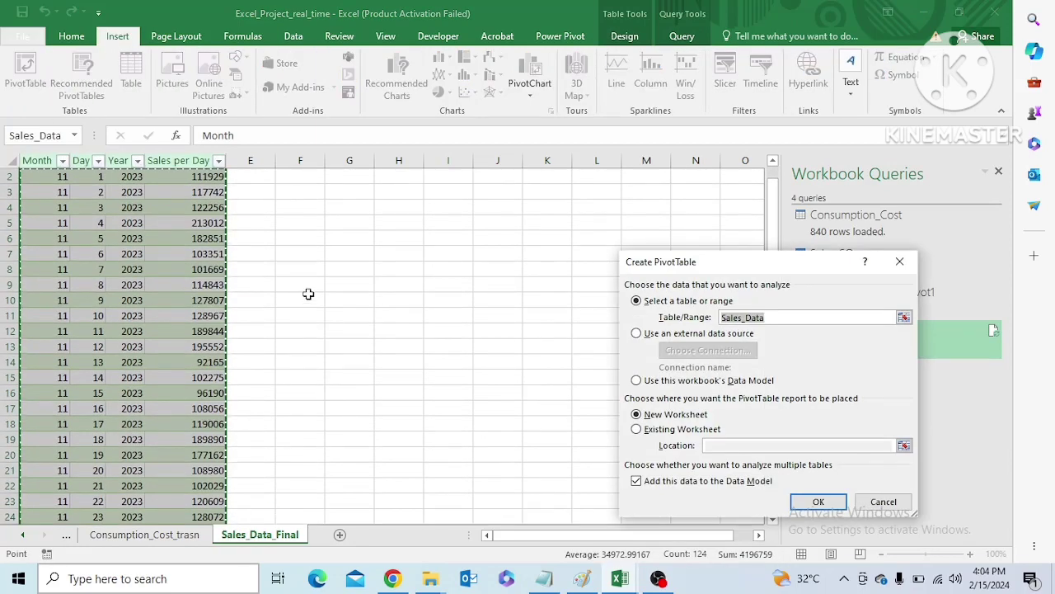
left_click(311, 270)
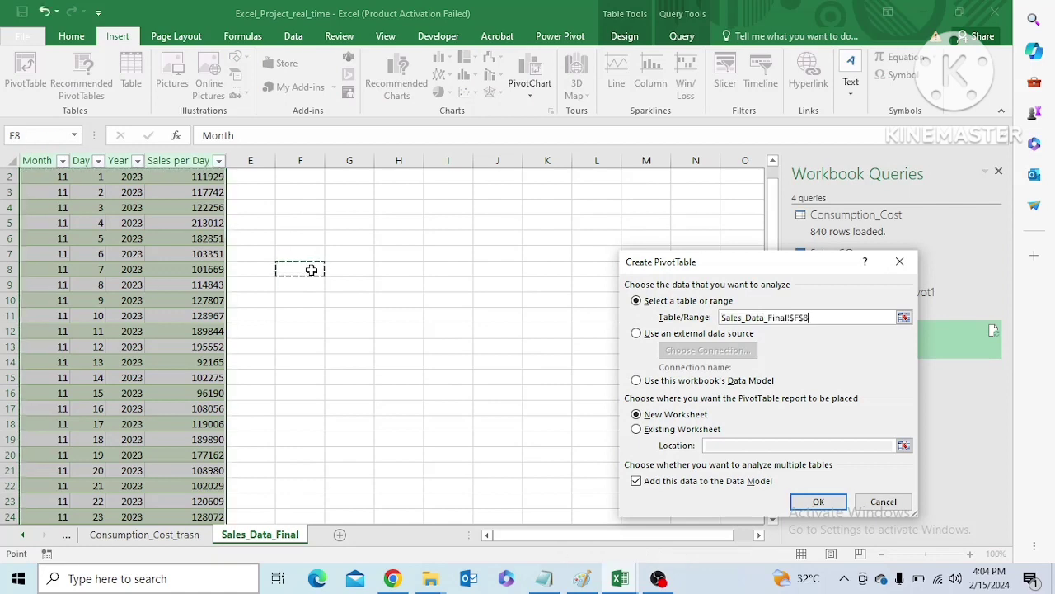
left_click(636, 429)
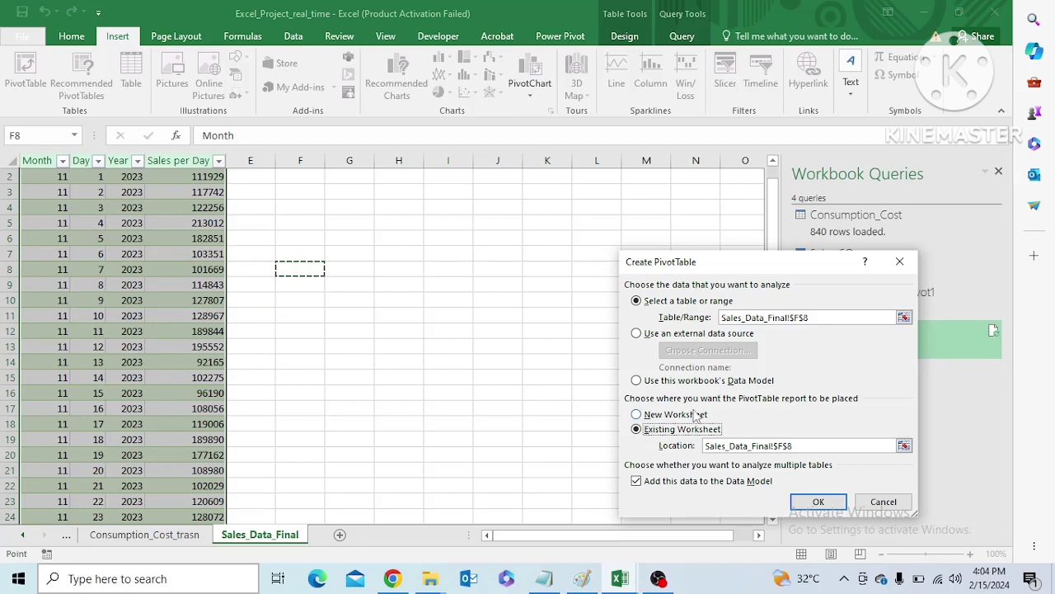
left_click(818, 502)
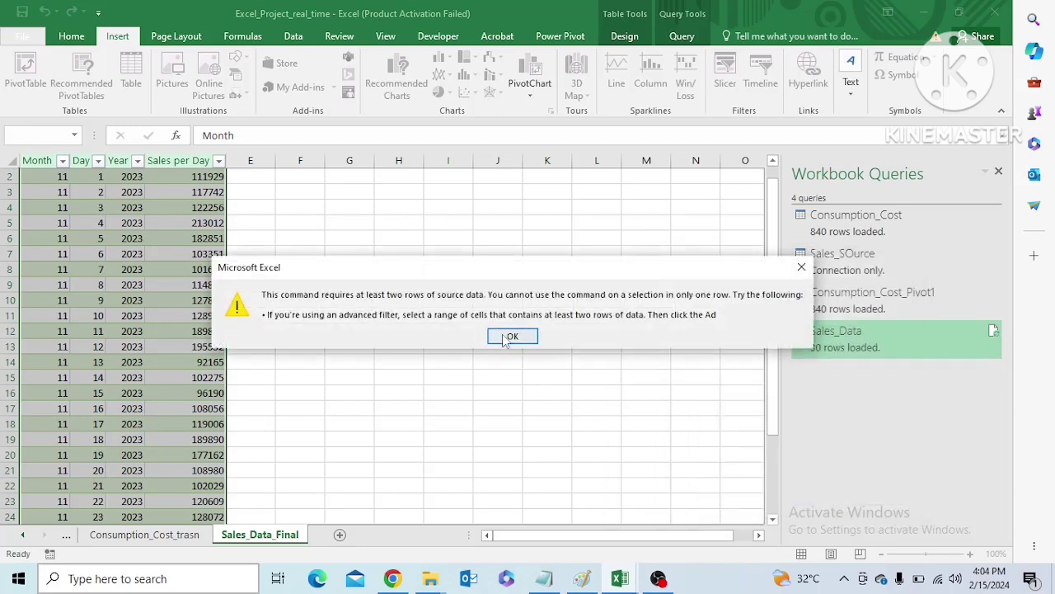
left_click(507, 337)
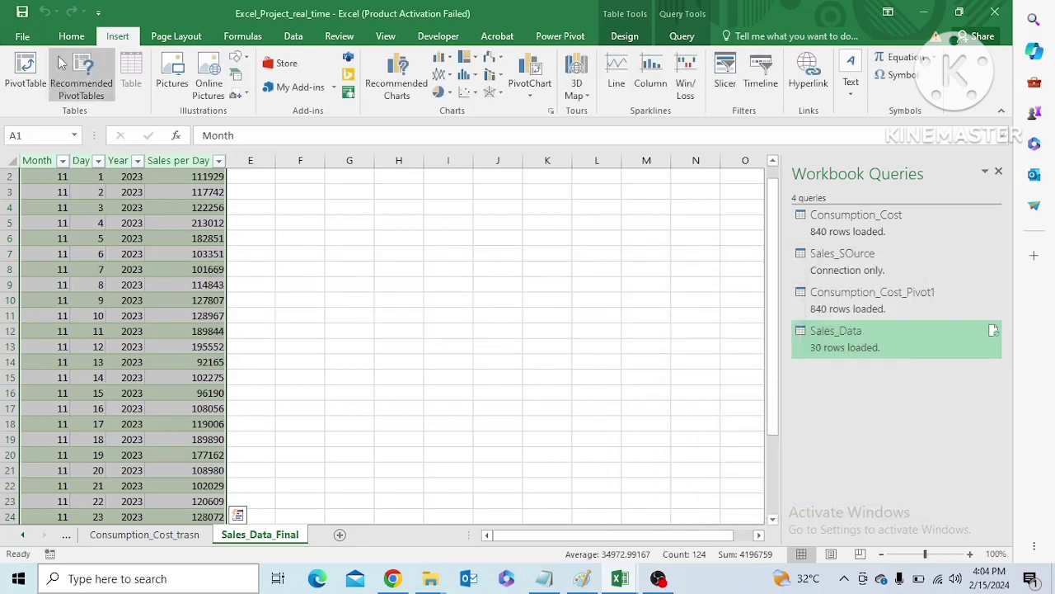
left_click(328, 298)
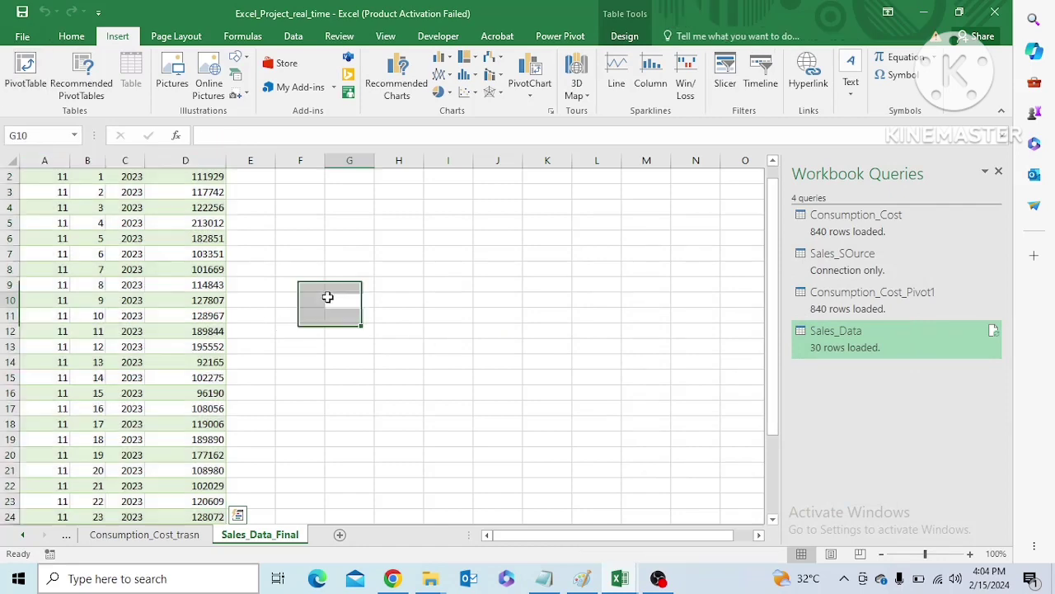
left_click_drag(770, 334, 770, 329)
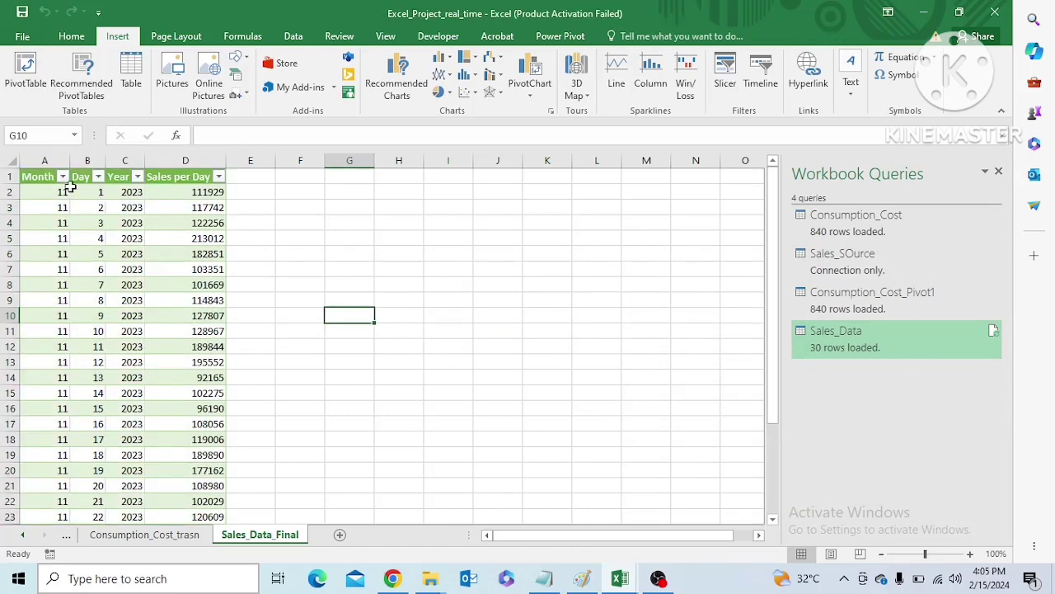
Insert a PivotTable from the whole Sales_Data table at cell F8 of the existing worksheet, adding the data to the Data Model
left_click(45, 178)
key("ctrl+shift+Right")
key("ctrl+shift+Down")
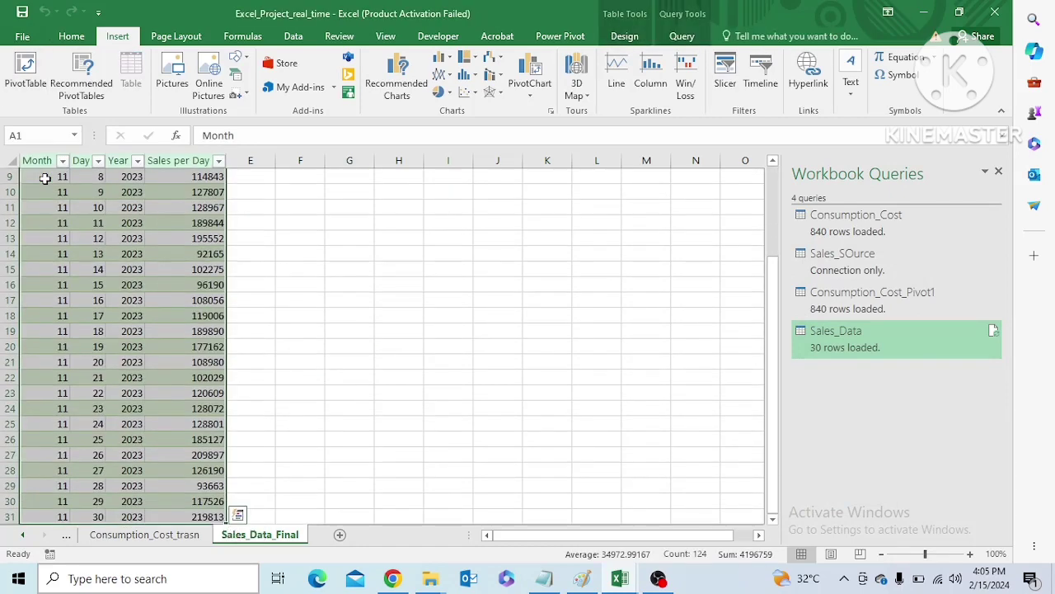
left_click(25, 74)
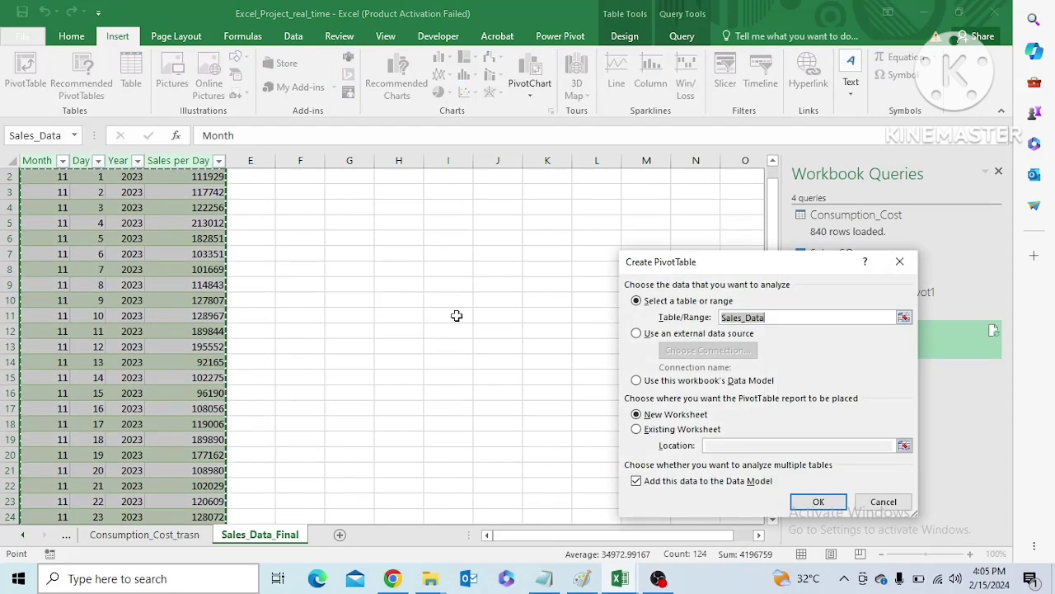
left_click_drag(774, 259, 756, 220)
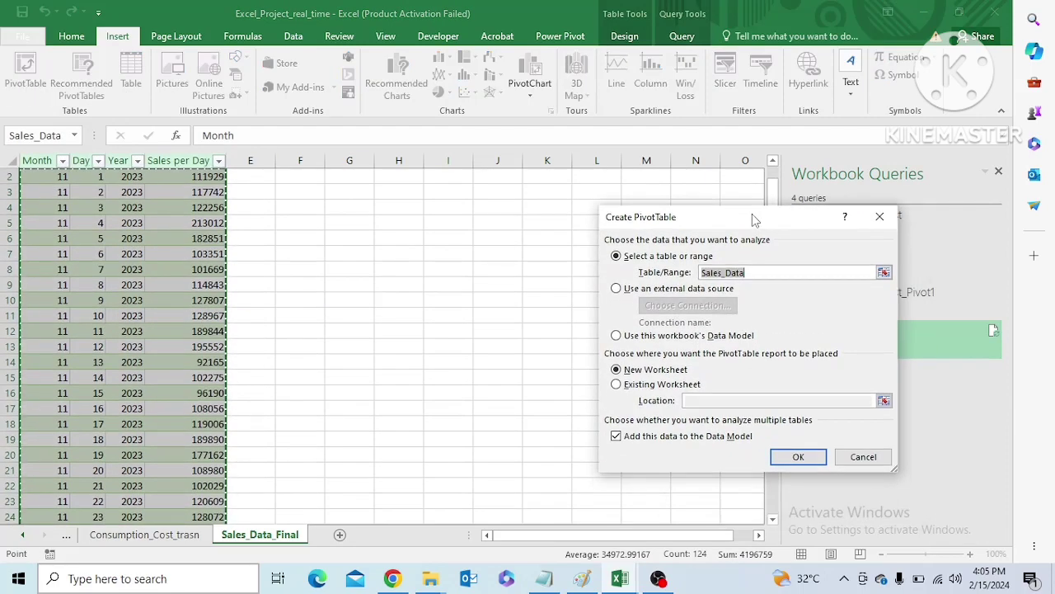
left_click(616, 385)
left_click(722, 401)
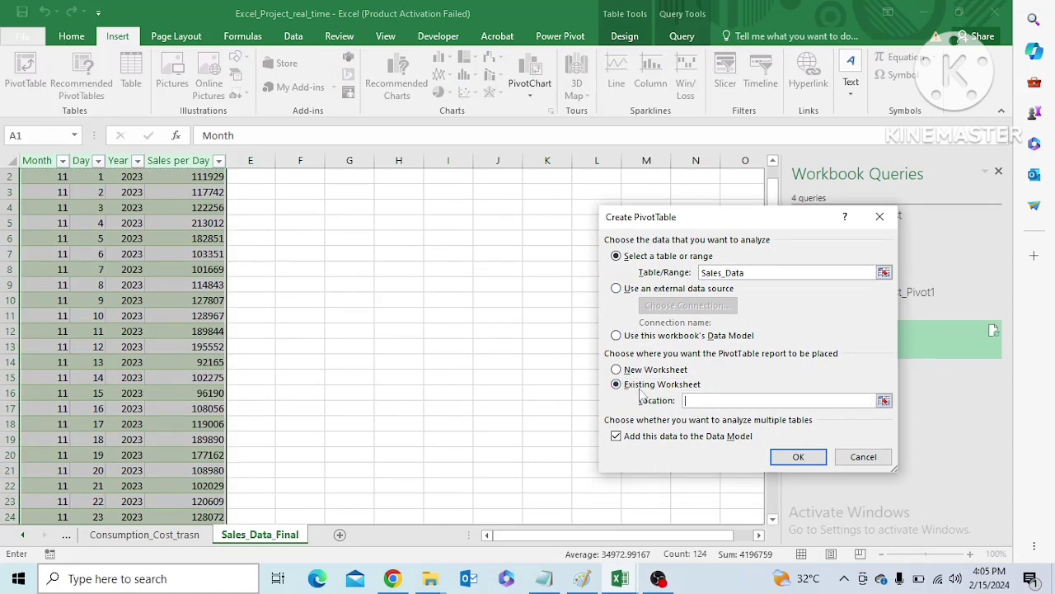
left_click(302, 270)
left_click(799, 459)
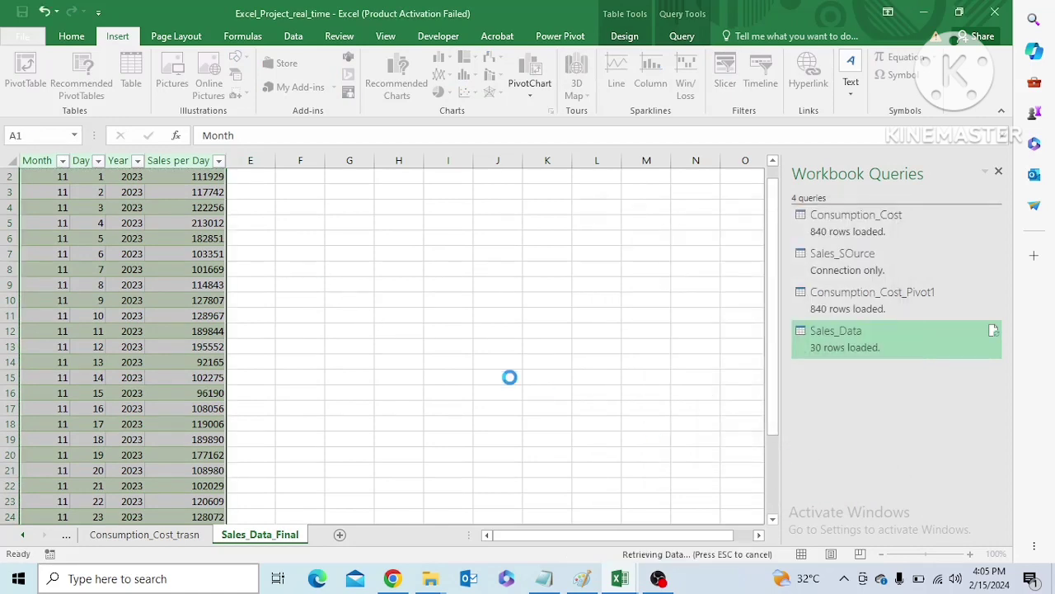
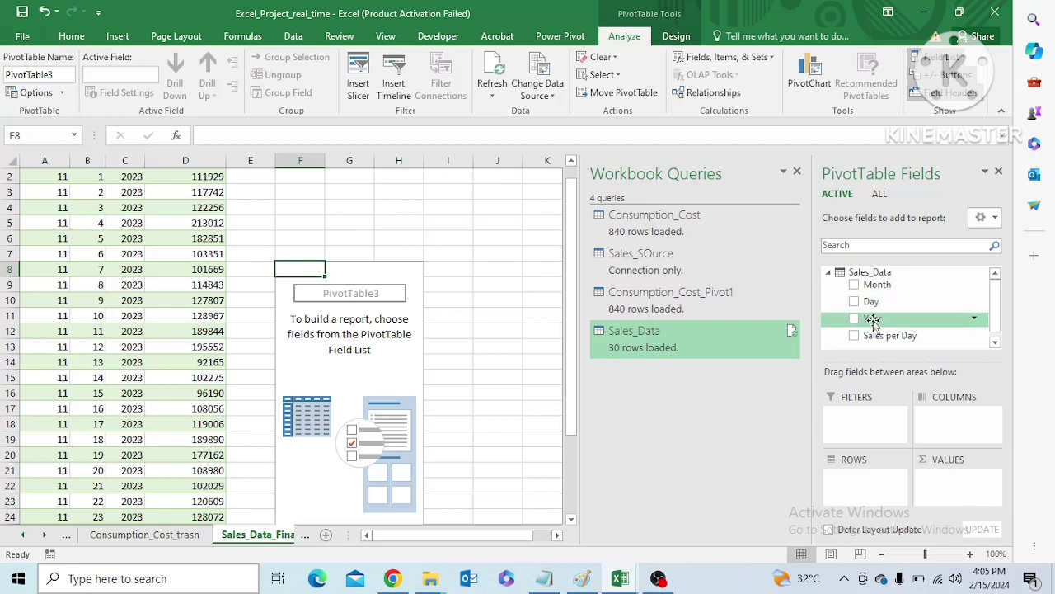
Add the Sales per Day field to the new PivotTable as a summed value
mouse_move(871, 302)
left_mouse_down()
mouse_move(859, 464)
mouse_move(867, 284)
mouse_move(870, 300)
left_mouse_up()
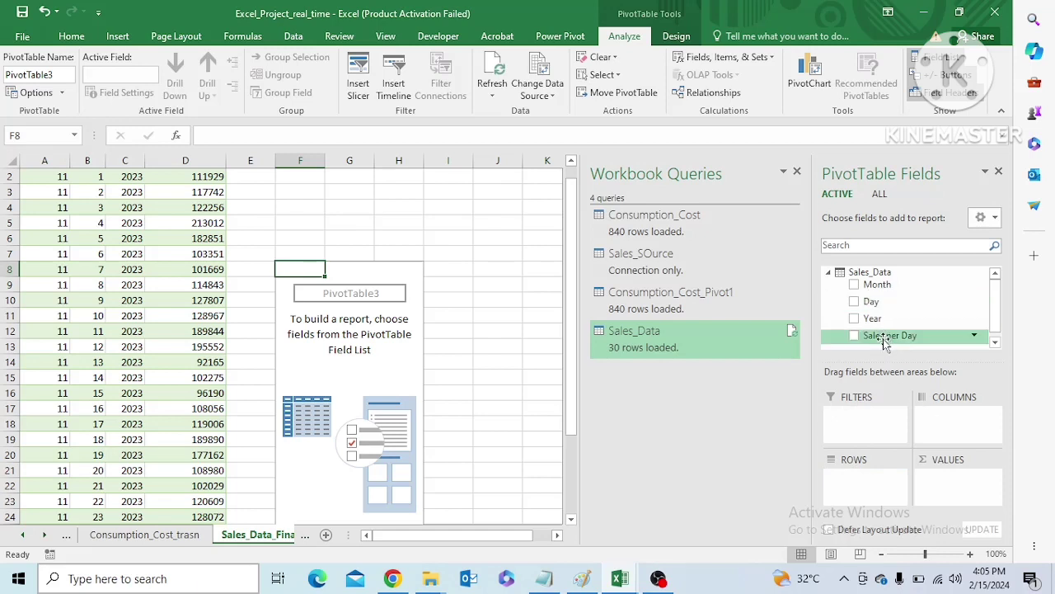
left_click_drag(882, 338, 952, 490)
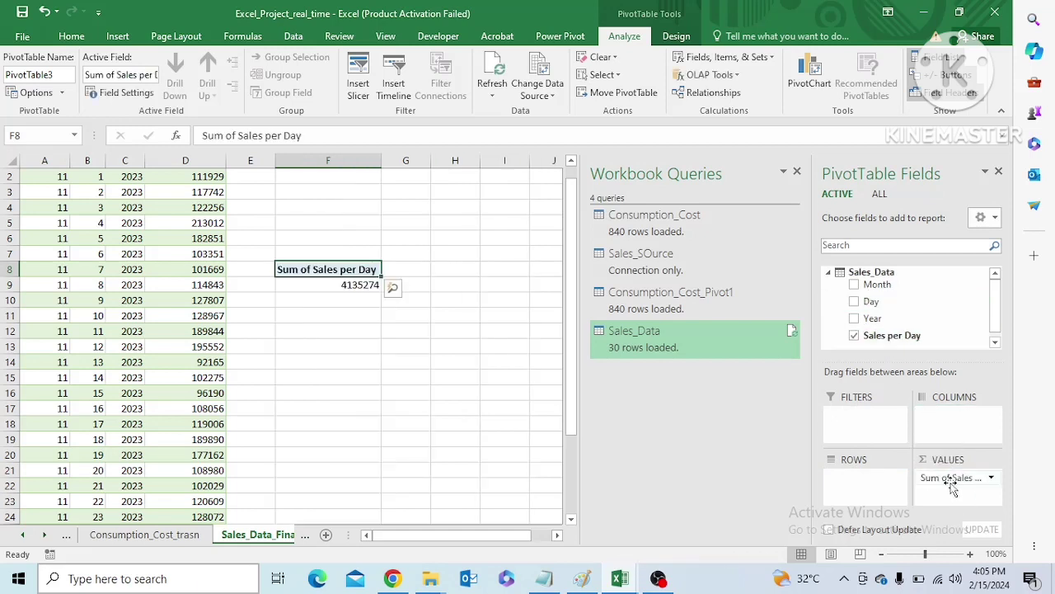
left_click(470, 409)
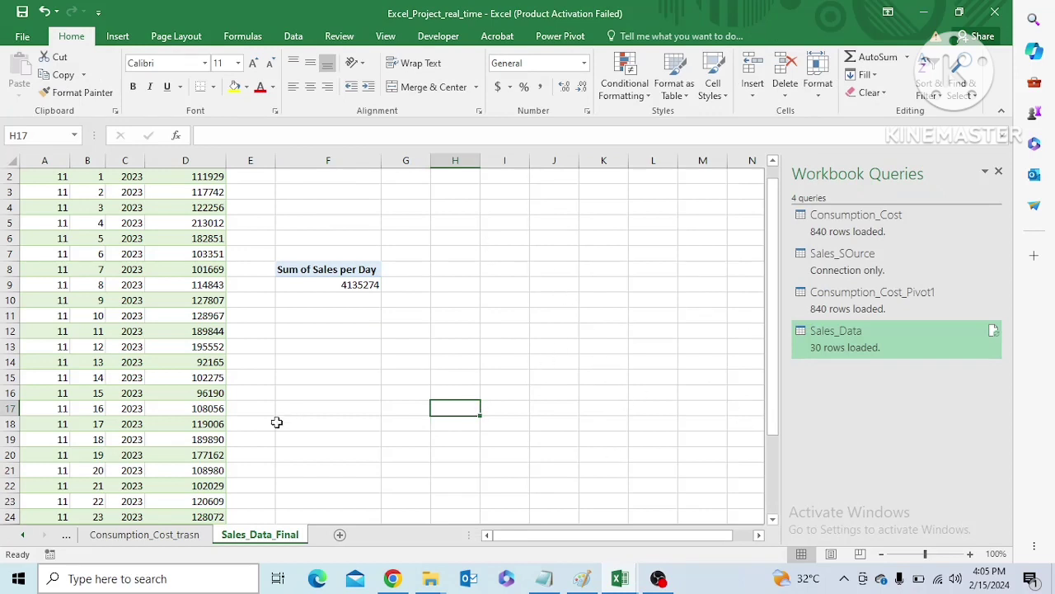
Add a slicer for the Day field to the sales PivotTable and move it clear of the total, over columns H to K
left_click(342, 268)
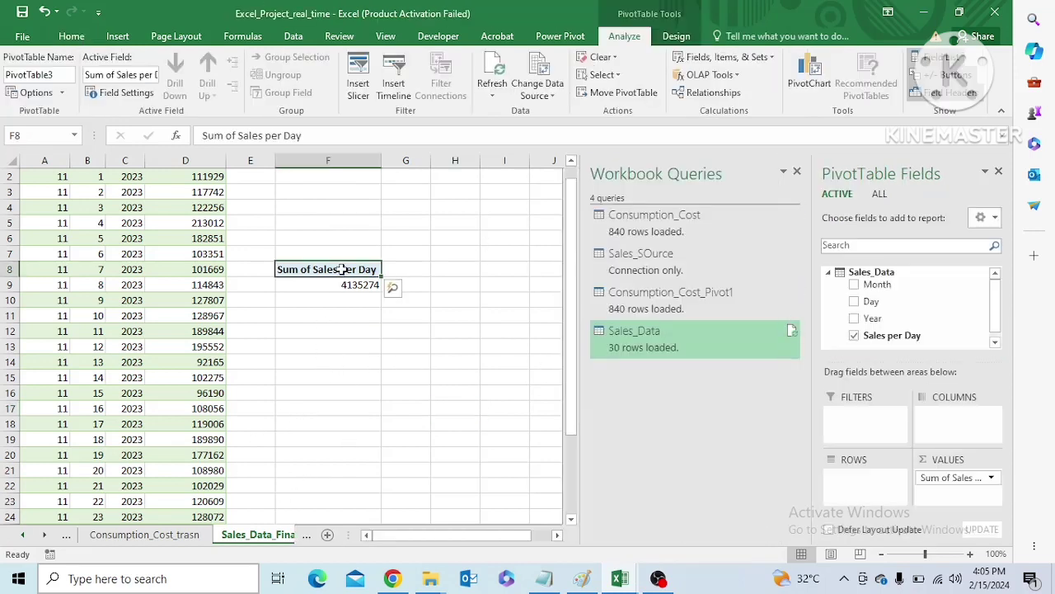
right_click(872, 305)
left_click(907, 386)
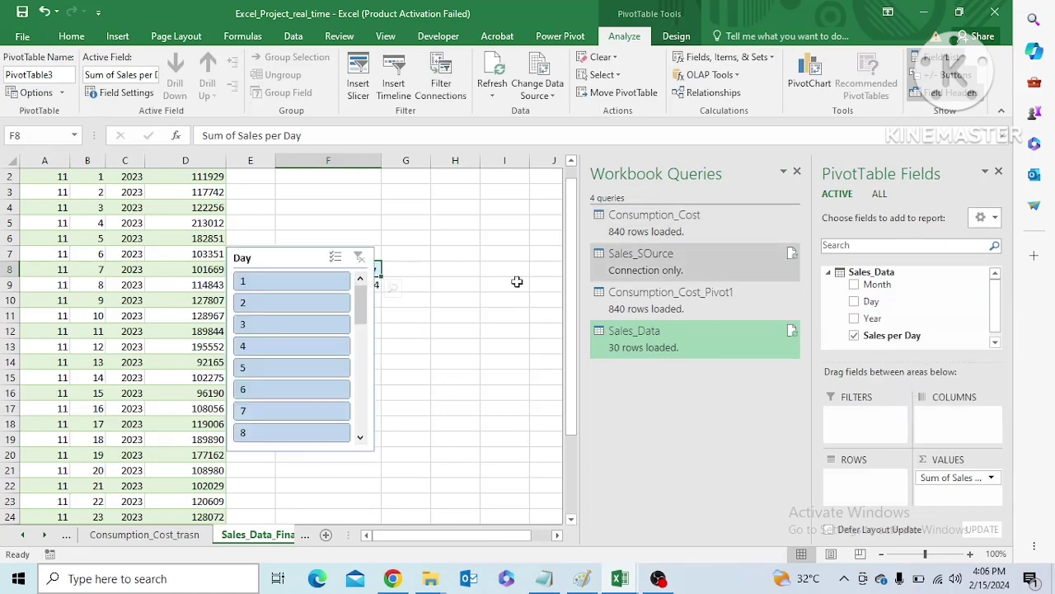
left_click(449, 301)
left_click(307, 259)
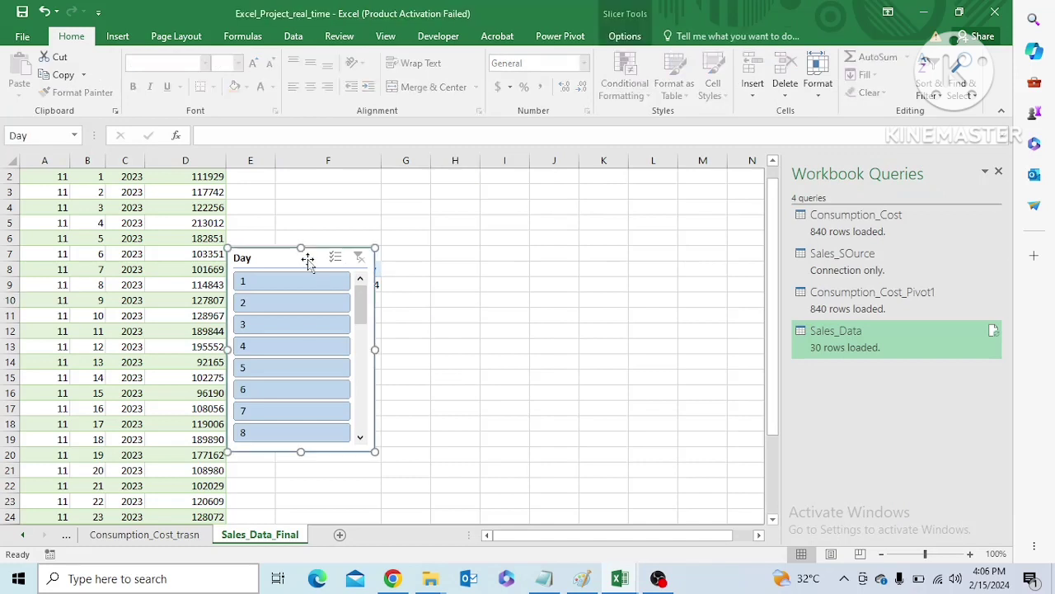
left_click_drag(307, 260, 534, 252)
Arrange the Day slicer's buttons in 5 columns and shorten the slicer to about 2.24" high
left_click(625, 36)
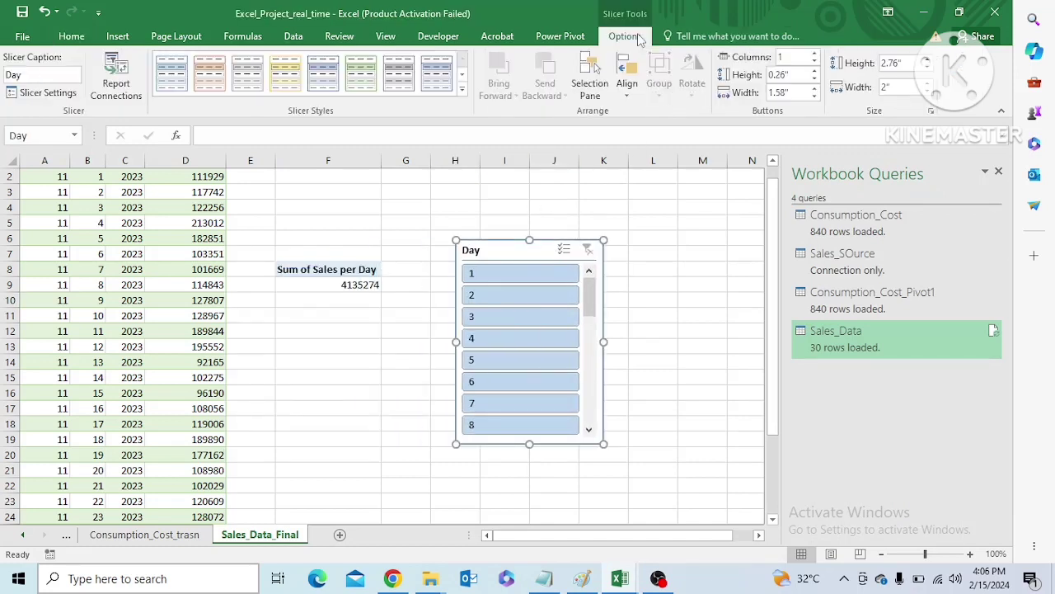
left_click(814, 54)
left_click(814, 54)
left_click(815, 54)
left_click(815, 54)
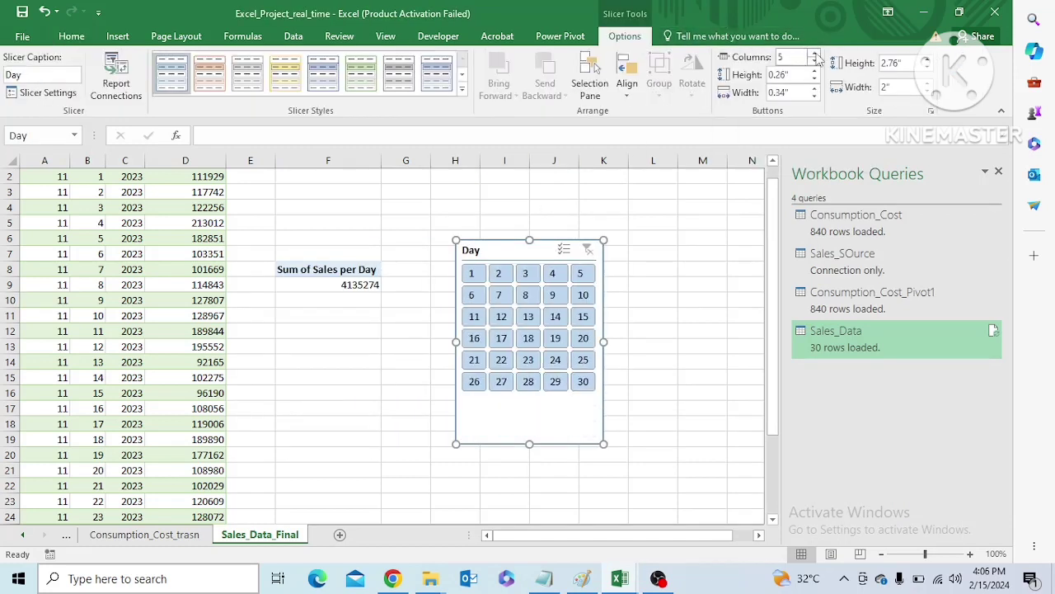
left_click_drag(529, 443, 533, 405)
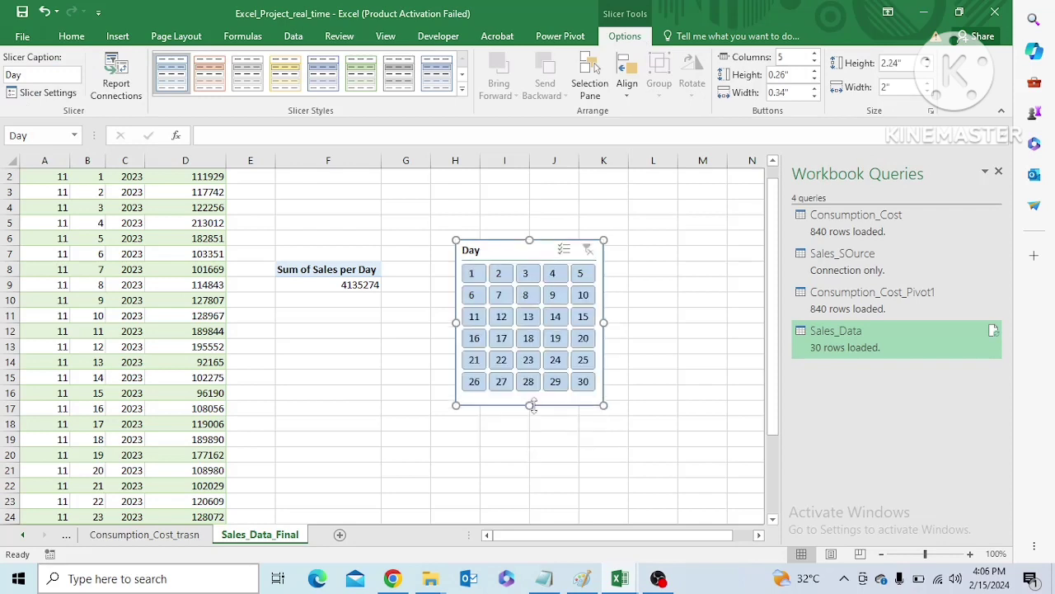
Try the dark orange style on the Day slicer and apply the light green style instead
left_click(463, 91)
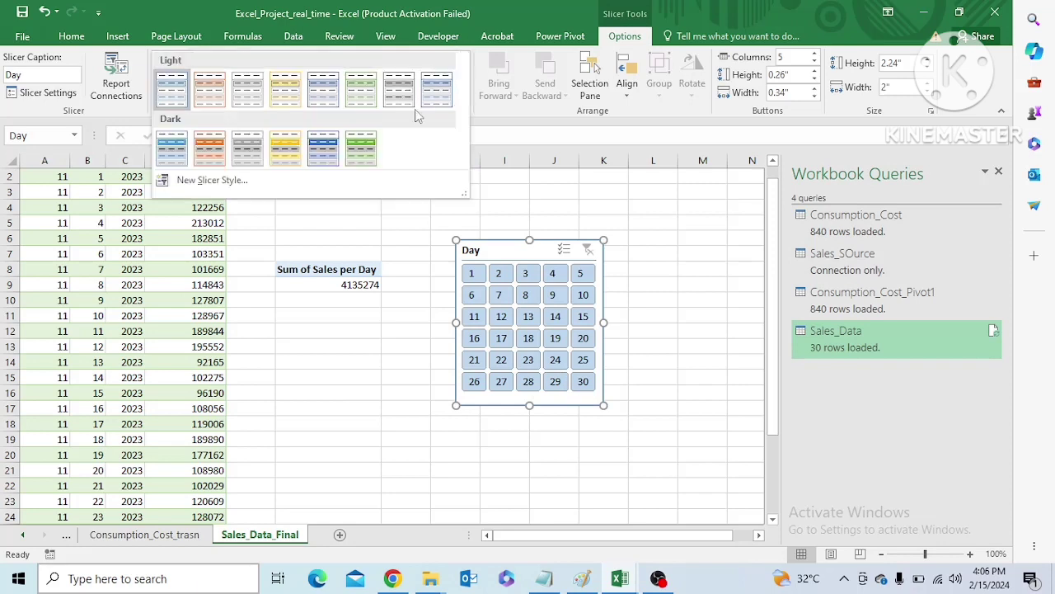
left_click(216, 147)
left_click(463, 91)
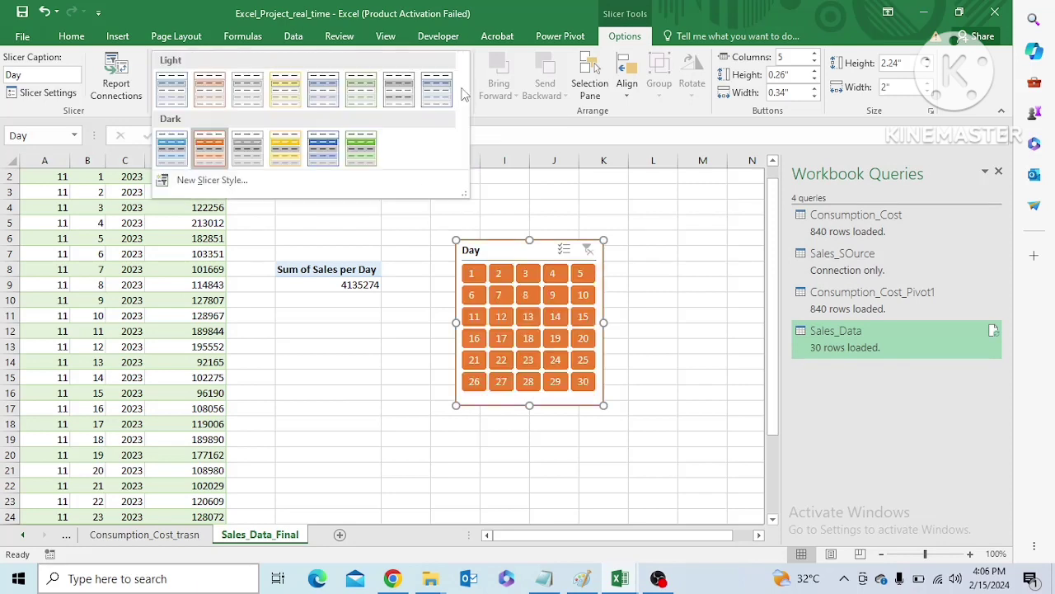
left_click(363, 97)
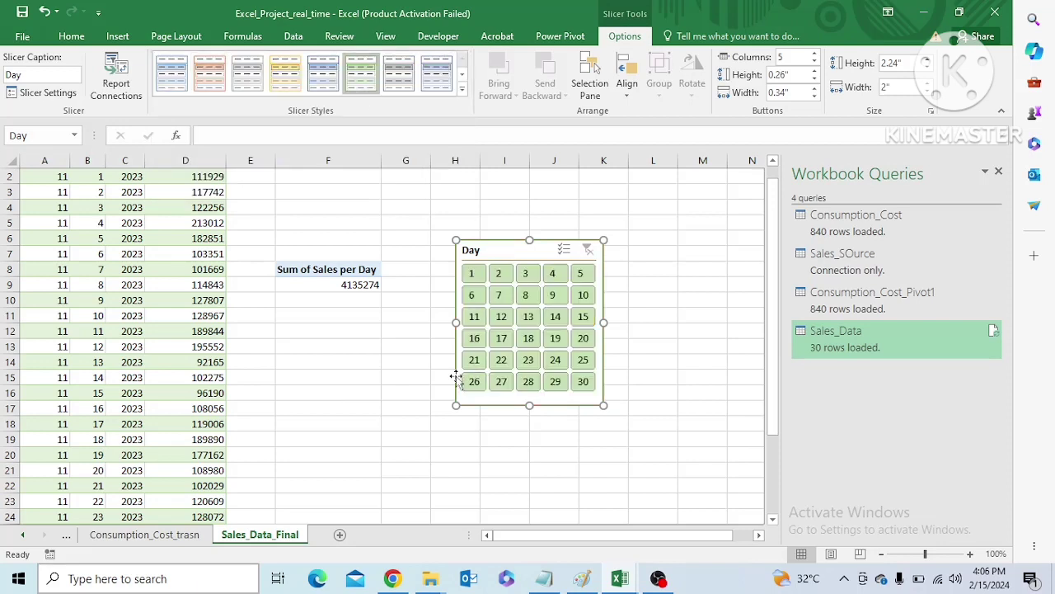
Filter the sales total with the Day slicer by days 11, 12, 13 and 14 in turn, leaving day 14 selected
left_click(474, 316)
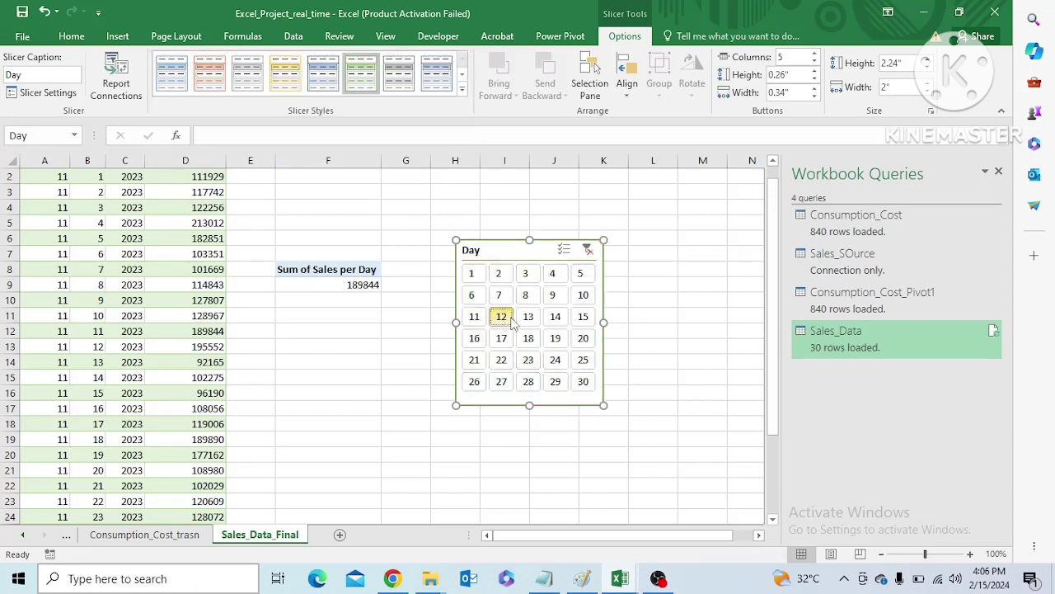
left_click(501, 317)
left_click(528, 316)
left_click(556, 317)
left_click(417, 346)
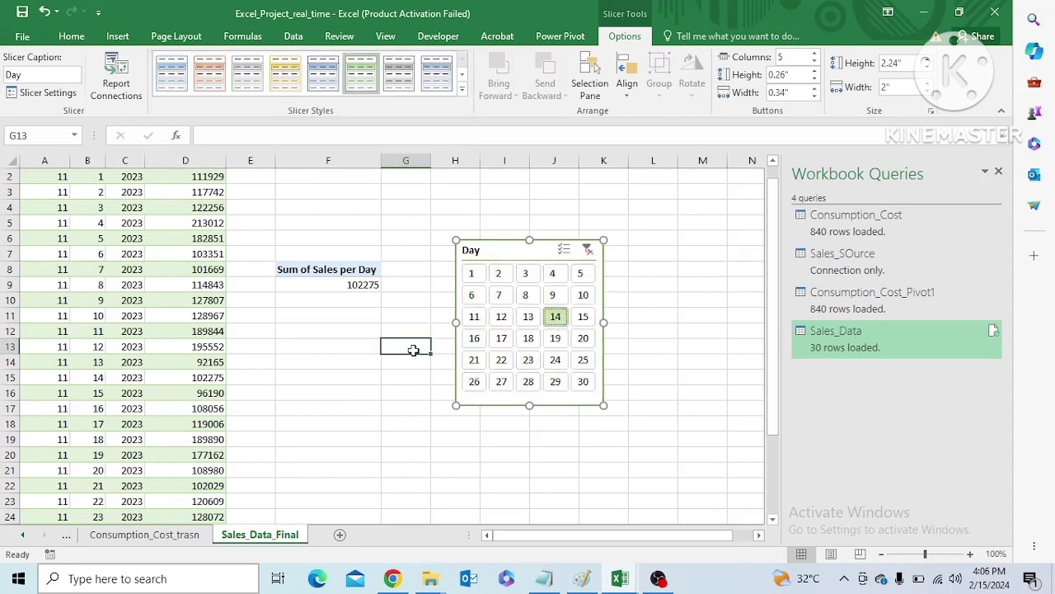
left_click(560, 38)
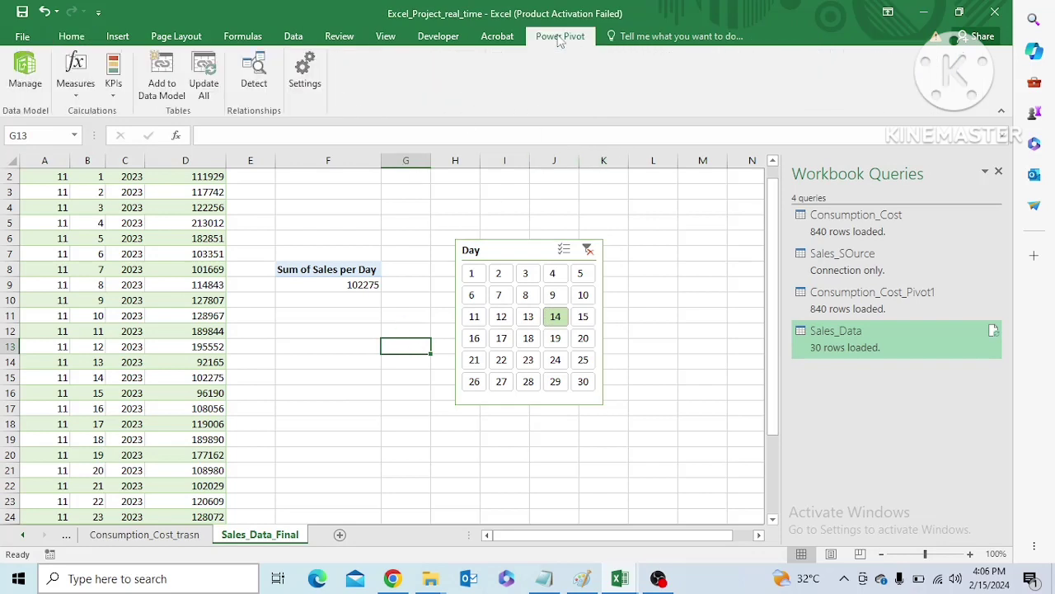
left_click(163, 96)
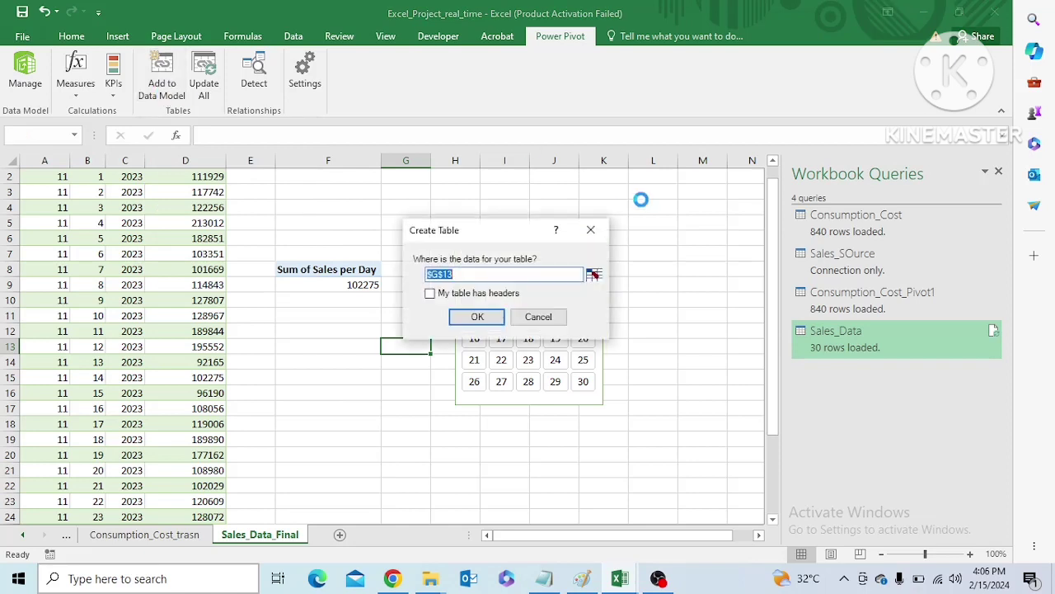
left_click(591, 232)
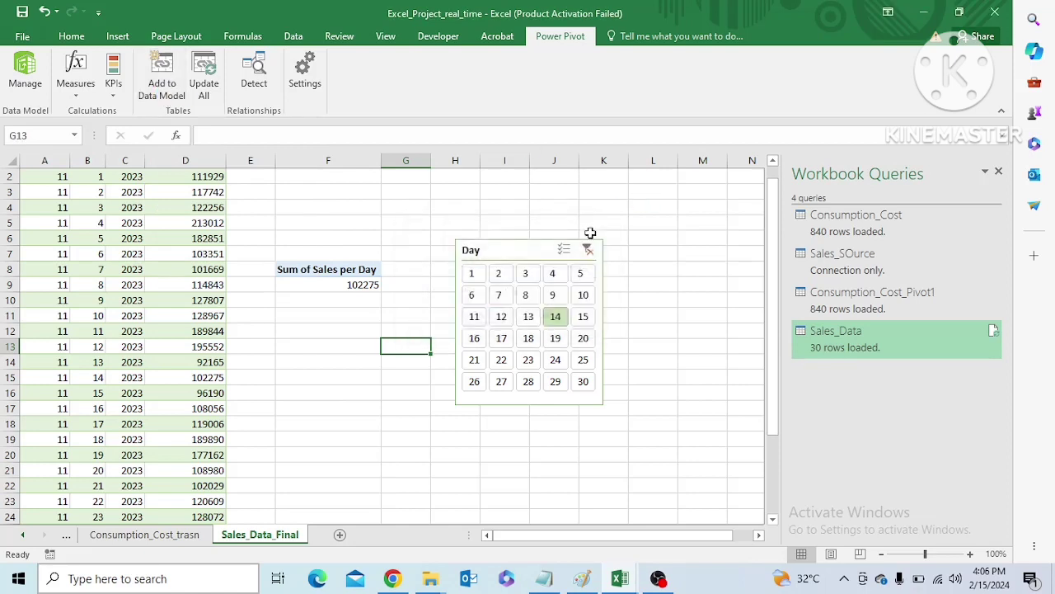
Create an active relationship in the Power Pivot data model between the Day columns of Consumption_Cost and Sales_Data, and return to the workbook
left_click(25, 70)
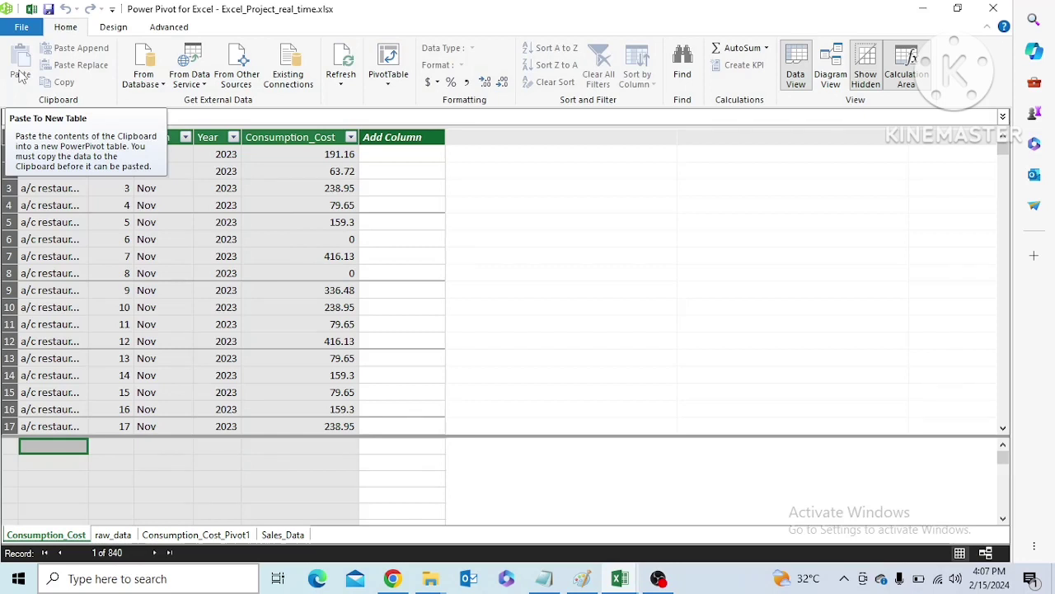
left_click(113, 27)
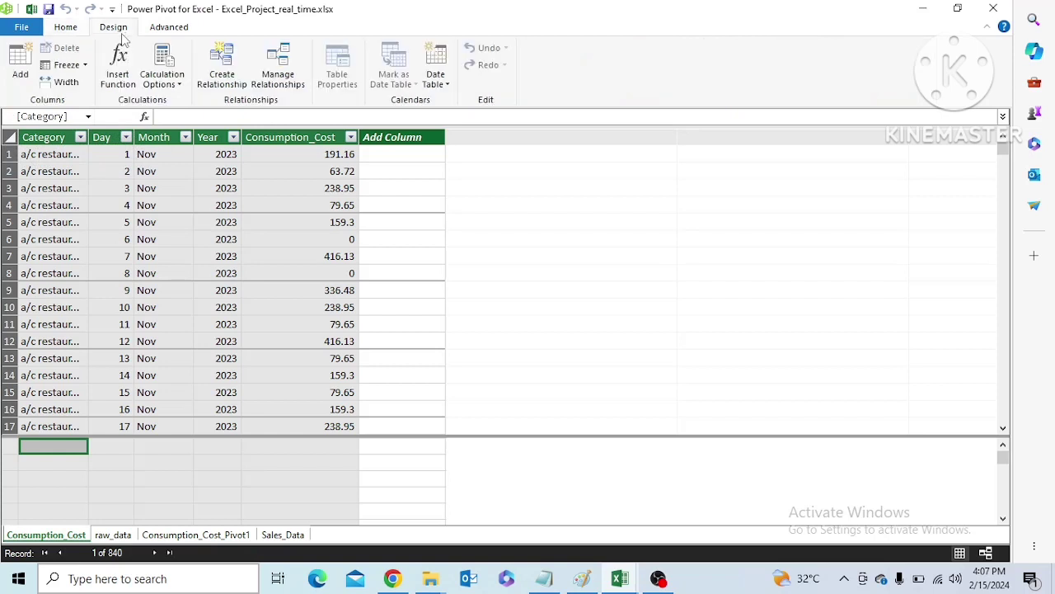
left_click(221, 78)
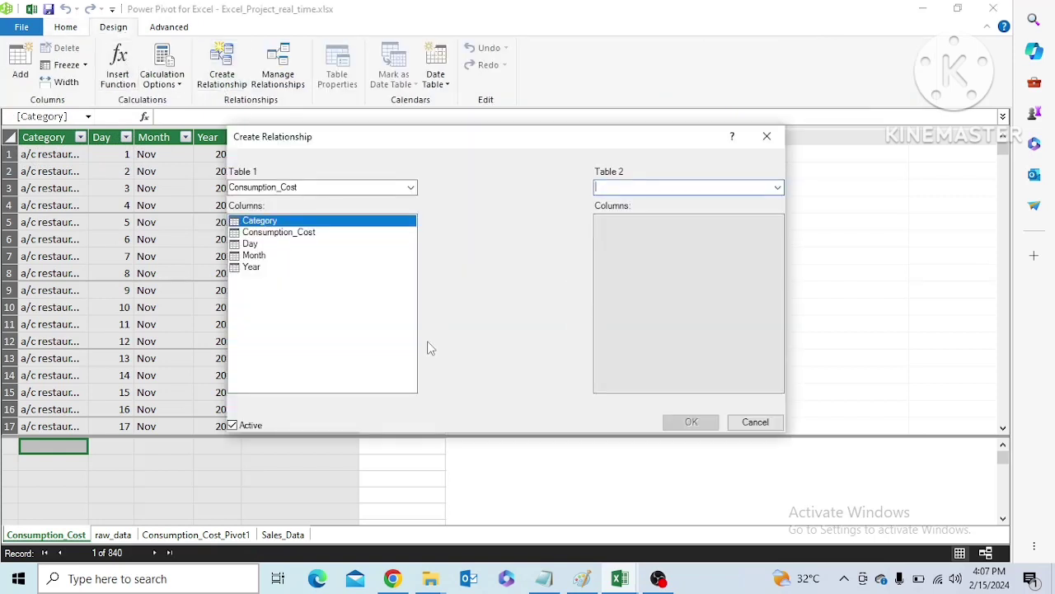
left_click(410, 188)
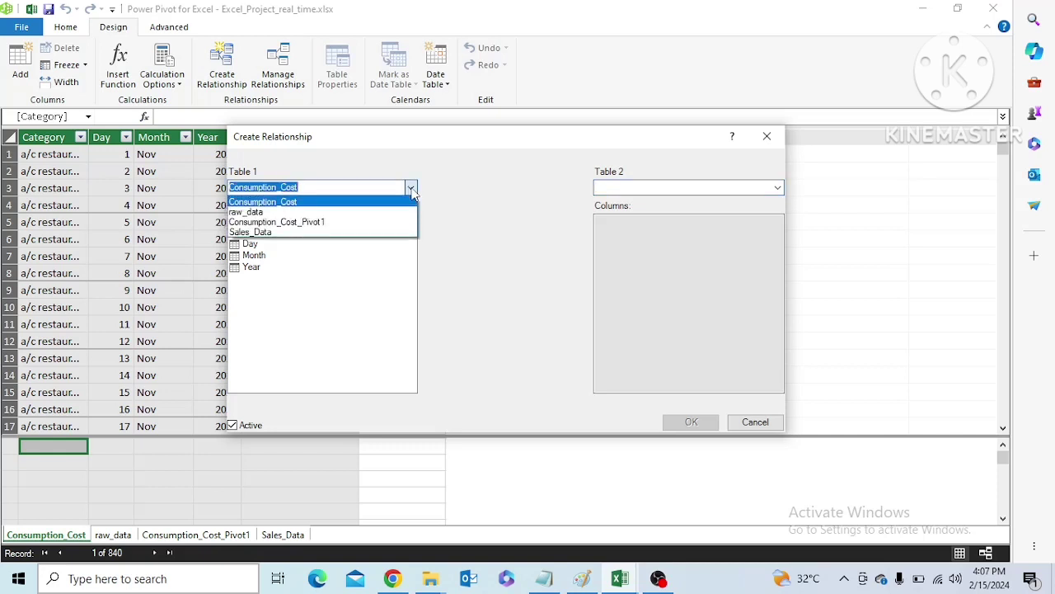
left_click(411, 188)
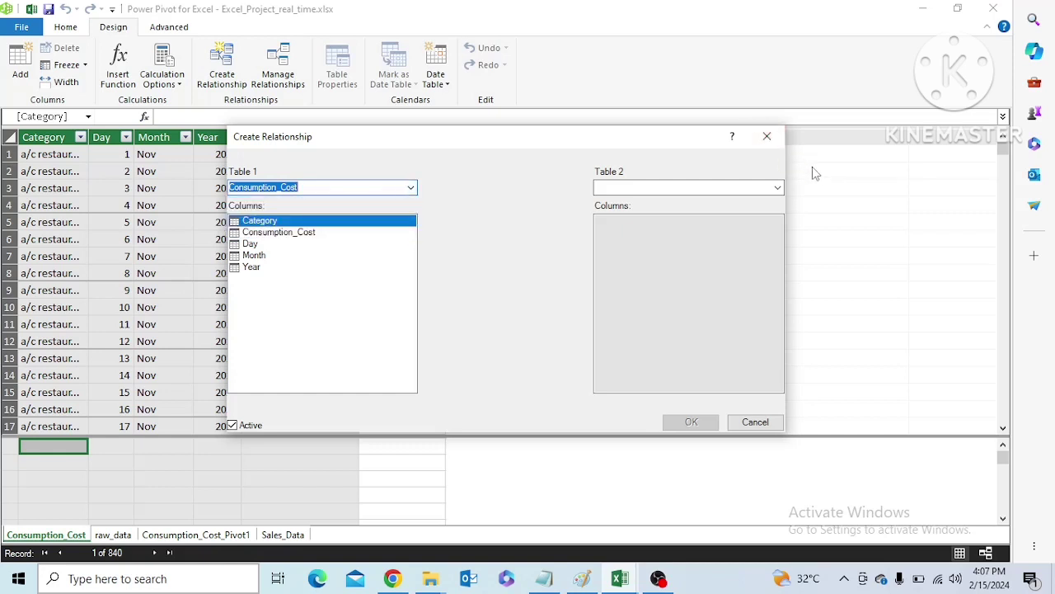
left_click(250, 244)
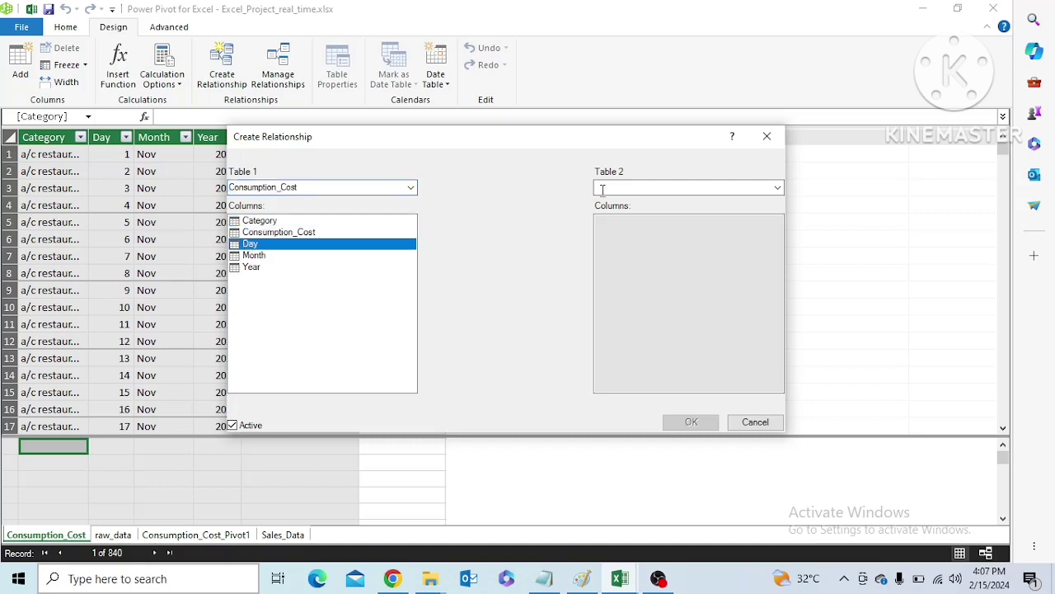
left_click(776, 188)
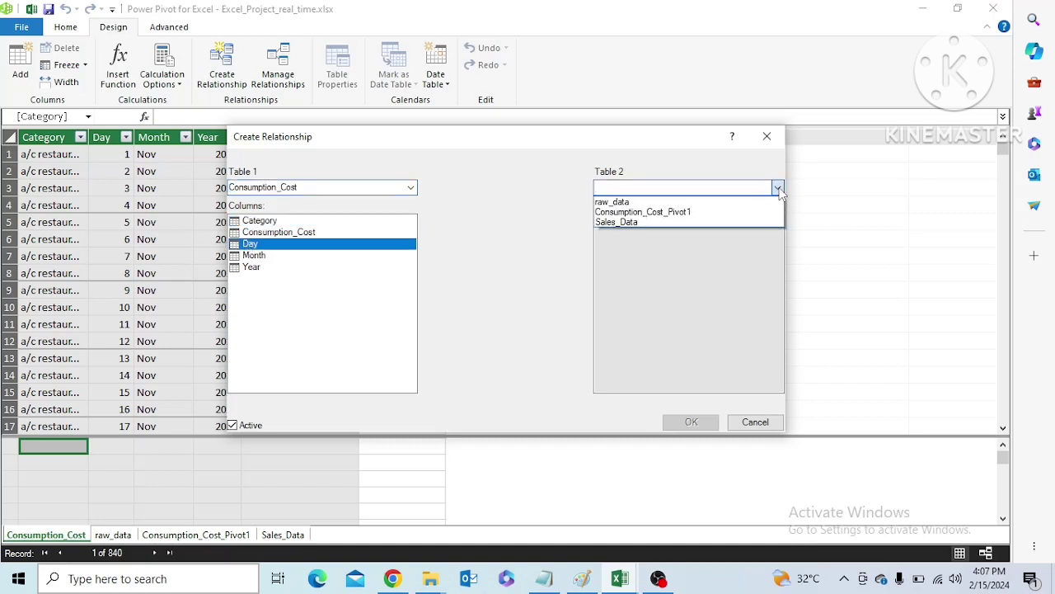
left_click(648, 223)
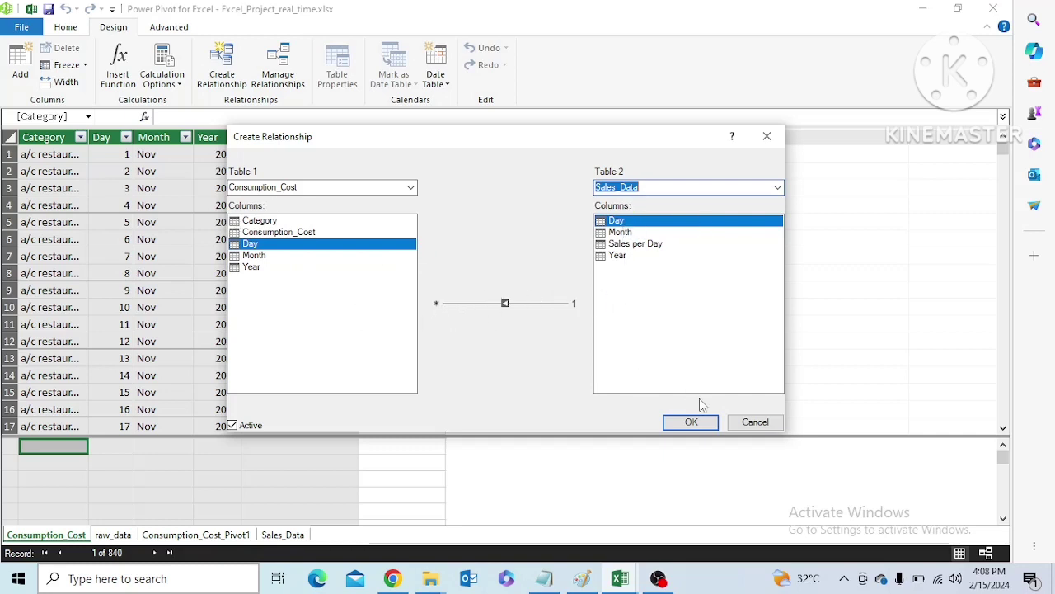
left_click(691, 422)
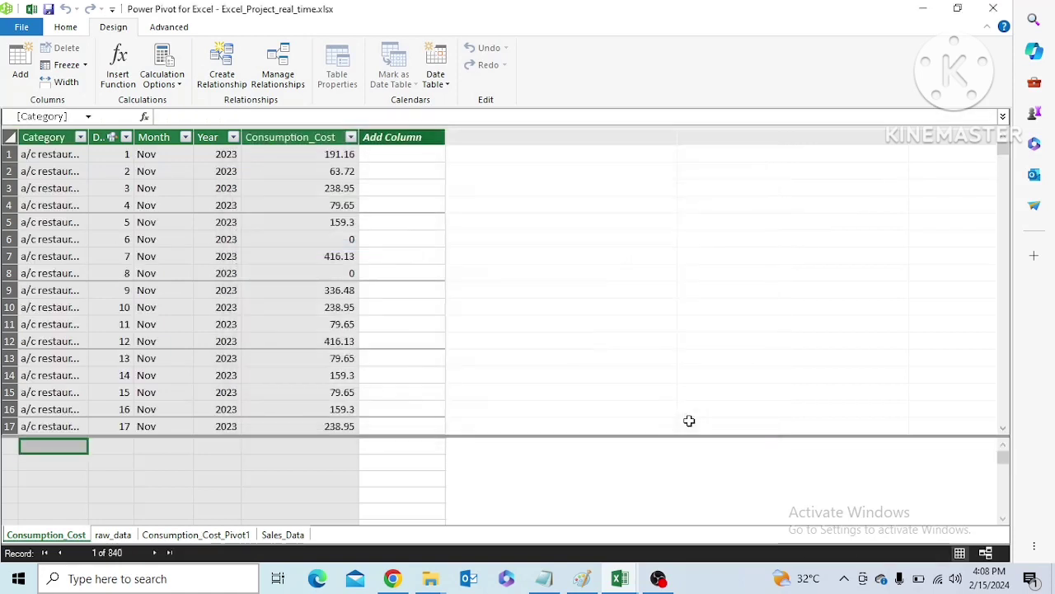
left_click(996, 9)
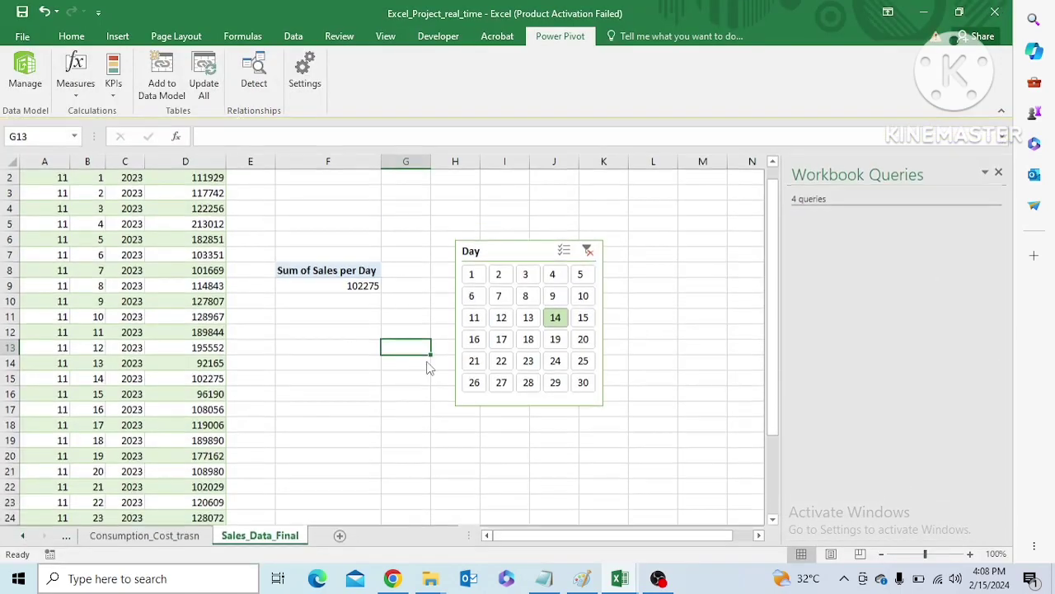
Look through the Consumption_Cost_trasn, Consumption_Cost_Total, Sales_Data and Source_Data sheets to review the tables and the cost PivotTable
left_click(140, 535)
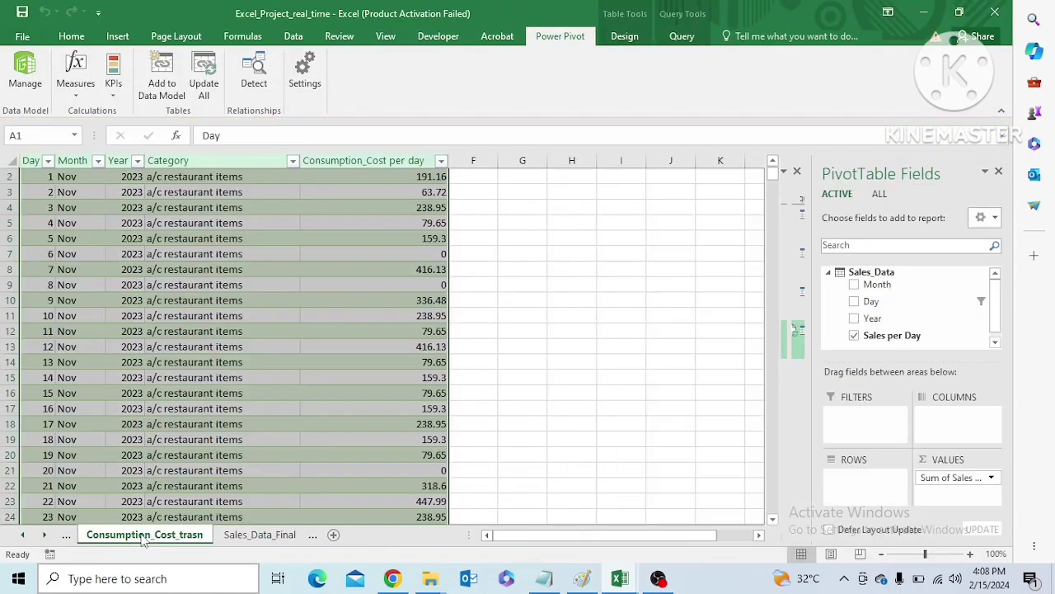
left_click(68, 537)
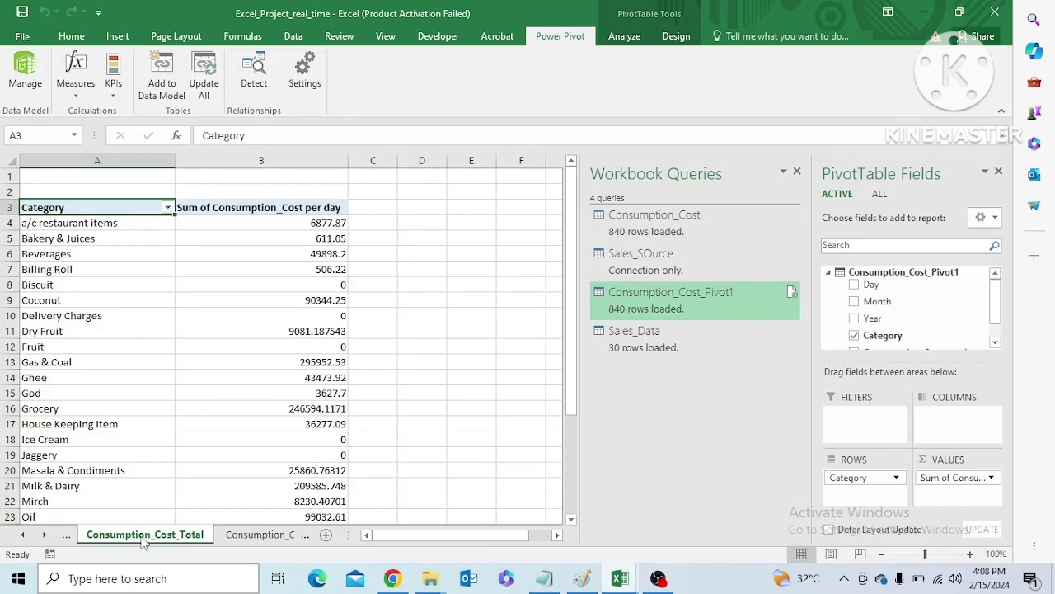
left_click(69, 537)
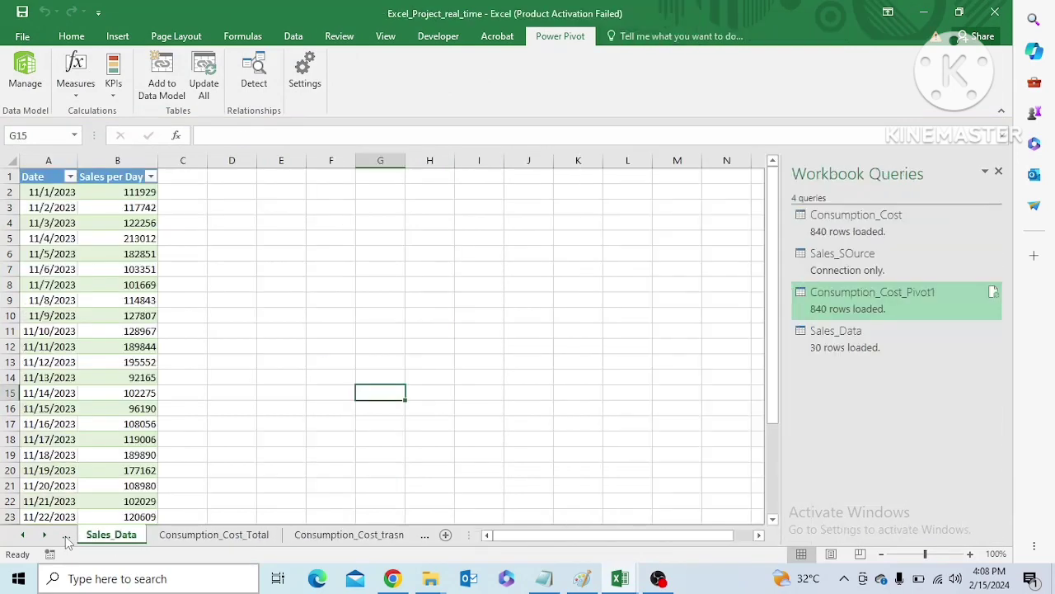
left_click(68, 537)
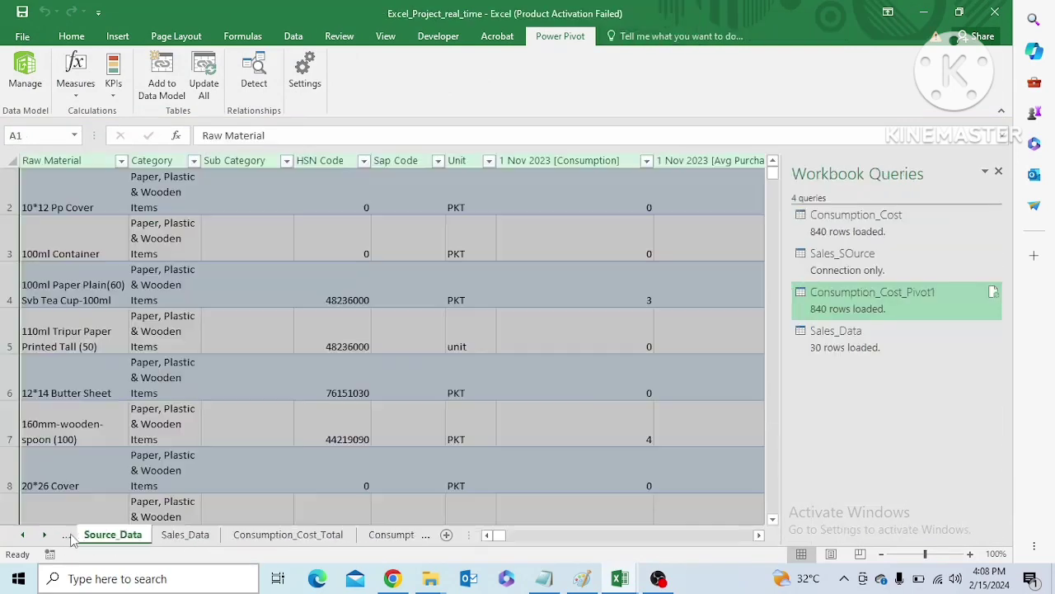
left_click(202, 538)
left_click(275, 535)
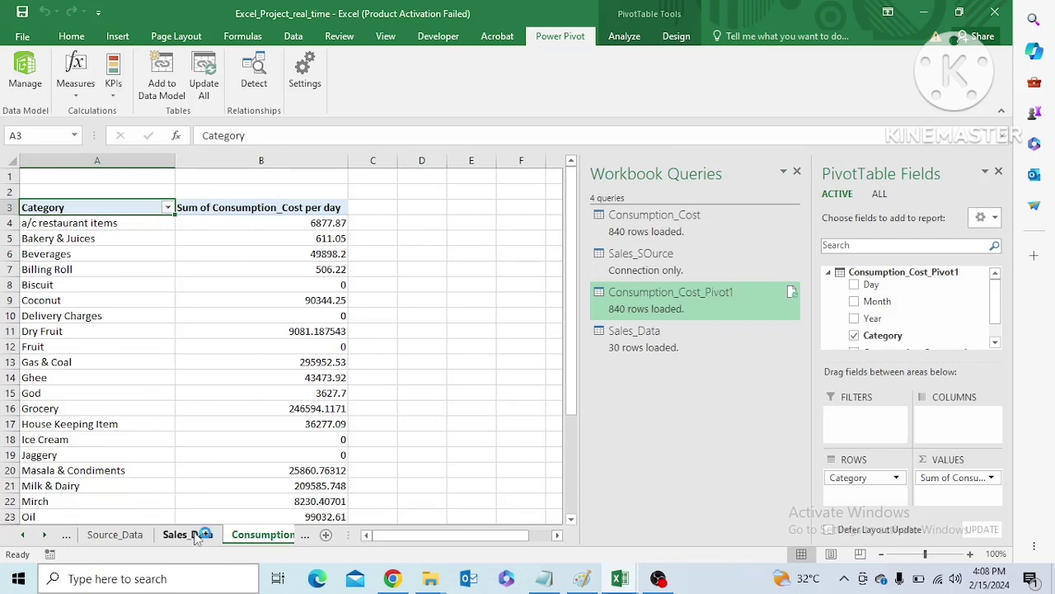
left_click(195, 536)
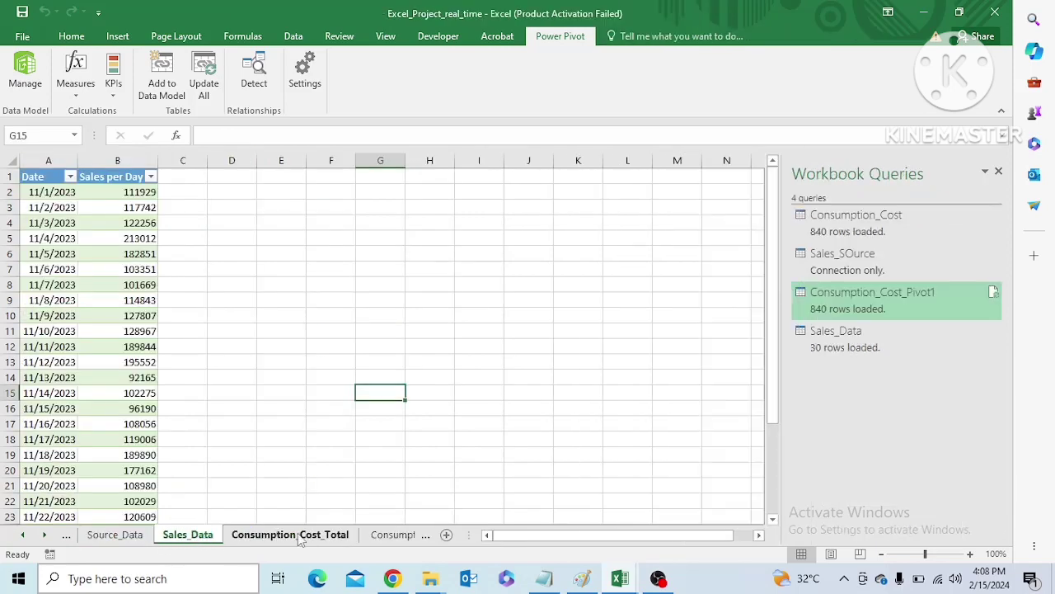
left_click(301, 536)
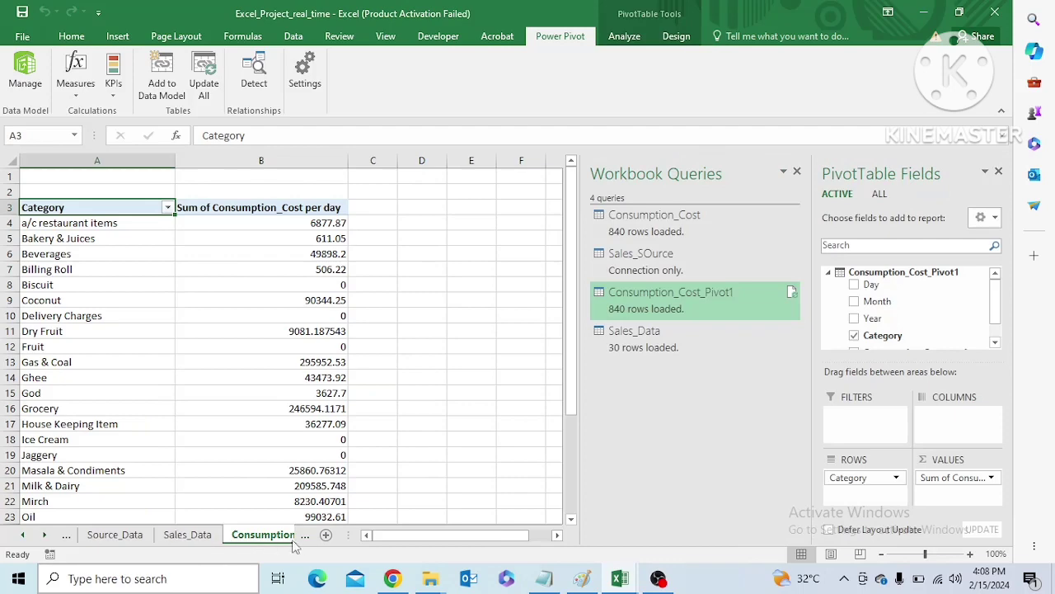
left_click(303, 538)
left_click(303, 538)
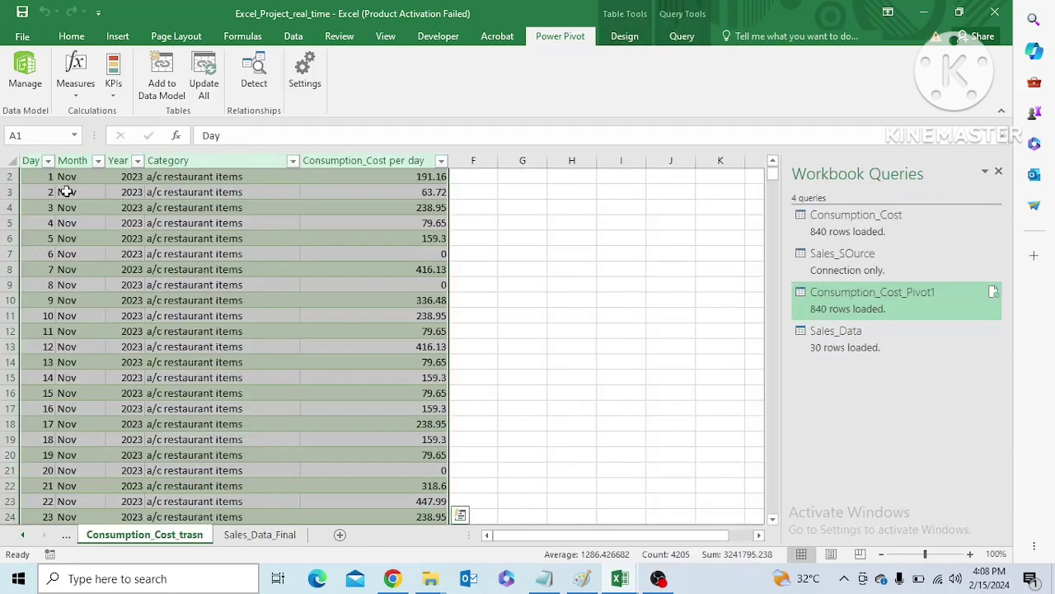
Examine the Consumption_Cost_trasn and Sales_Data_Final tables, including the values offered in the Sales_Data_Final table's Day filter
mouse_move(765, 170)
left_mouse_down()
mouse_move(775, 188)
mouse_move(774, 175)
left_mouse_up()
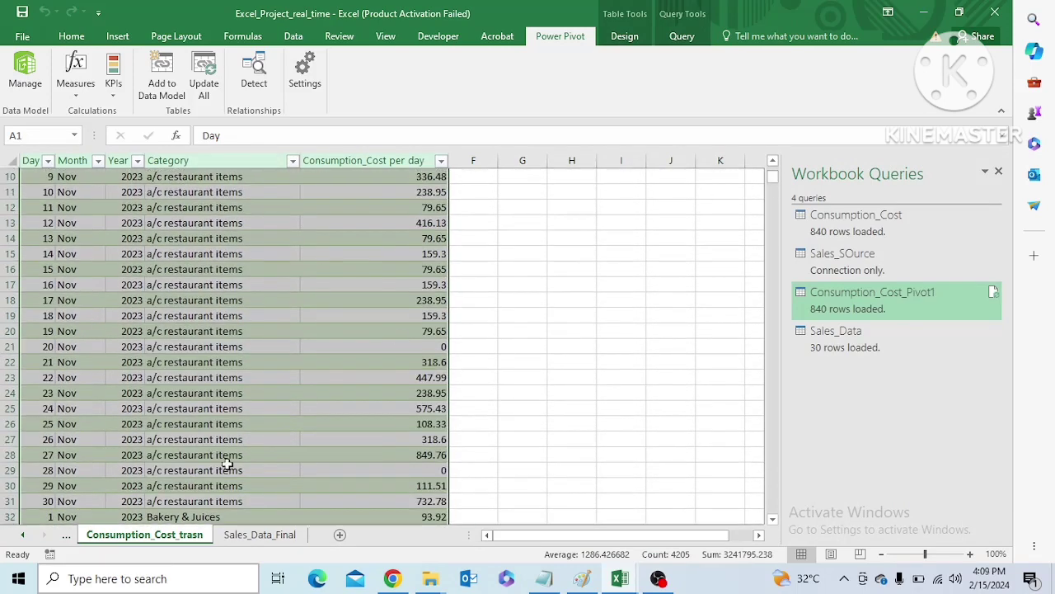
left_click(260, 535)
scroll(368, 201, "up", 1)
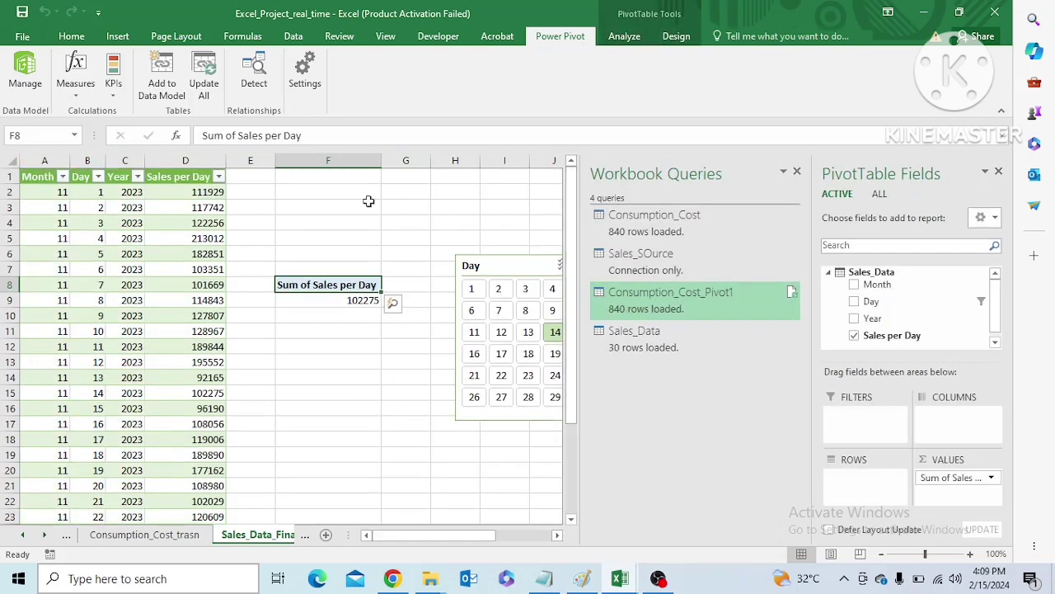
left_click(98, 176)
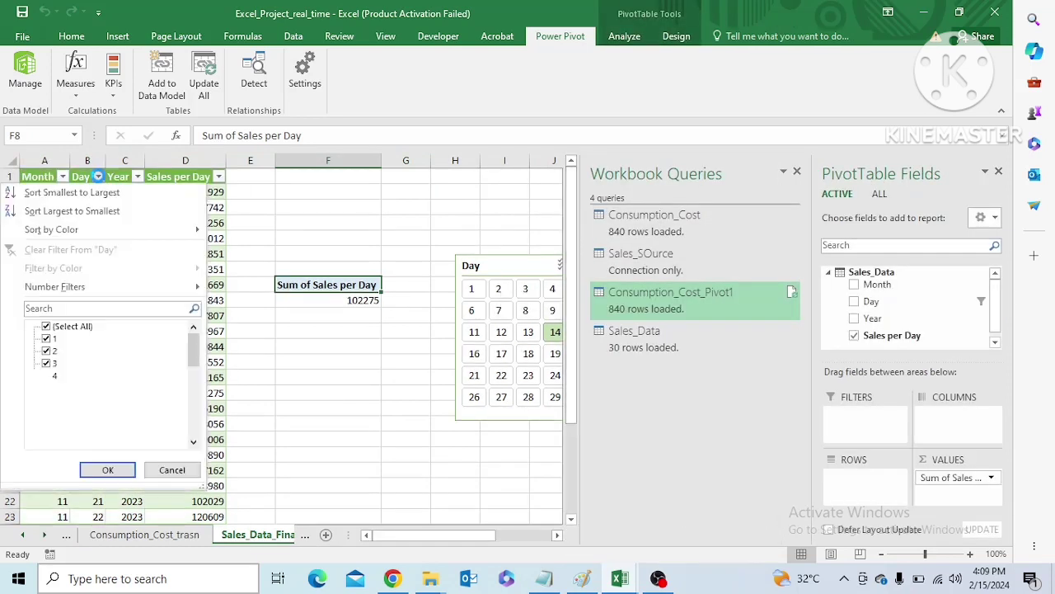
mouse_move(196, 354)
left_mouse_down()
mouse_move(194, 426)
mouse_move(194, 336)
mouse_move(194, 346)
left_mouse_up()
left_click(331, 394)
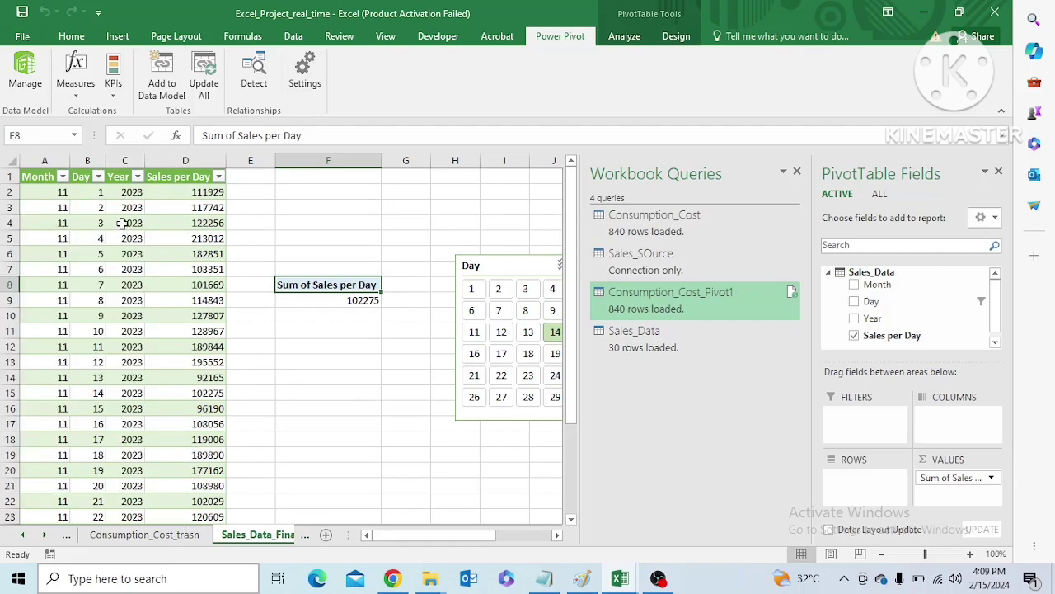
left_click_drag(573, 210, 144, 258)
left_click(286, 408)
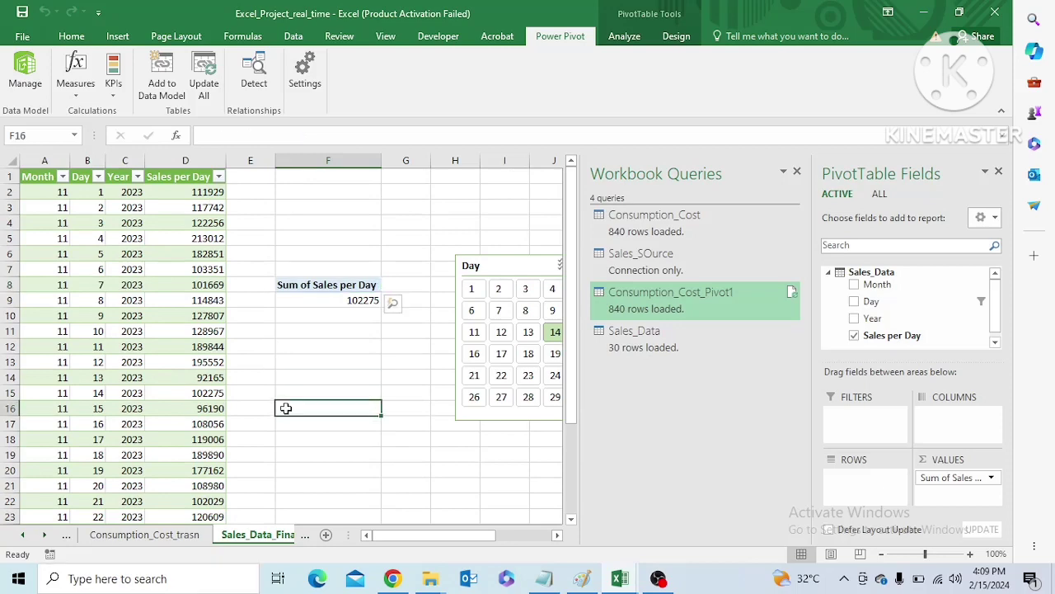
Compare the Consumption_Cost_trasn and Sales_Data_Final sheets and review the grand total of the PivotTable on Consumption_Cost_Total
left_click(168, 535)
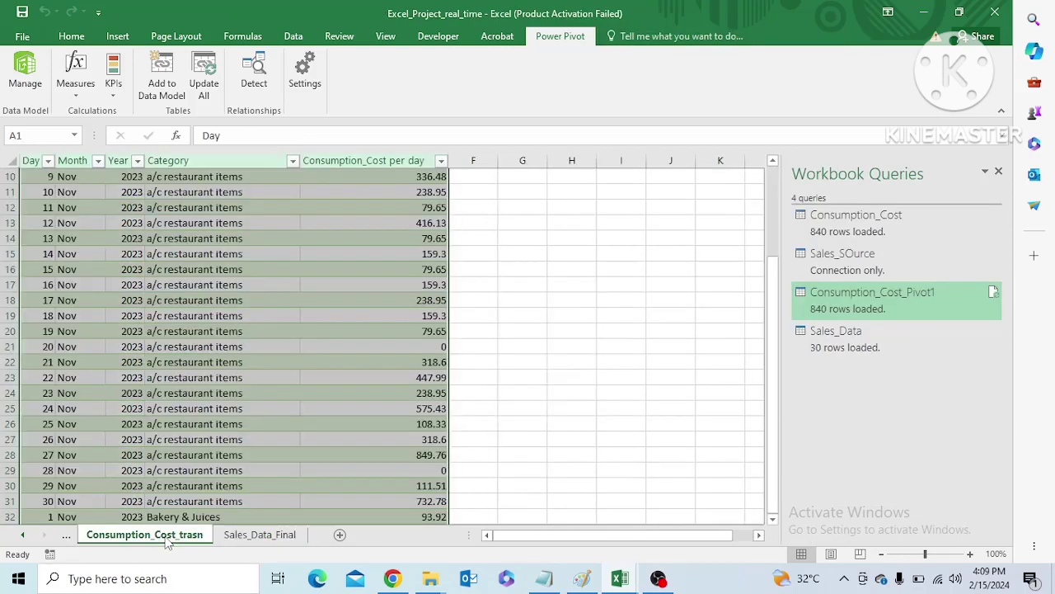
left_click(256, 535)
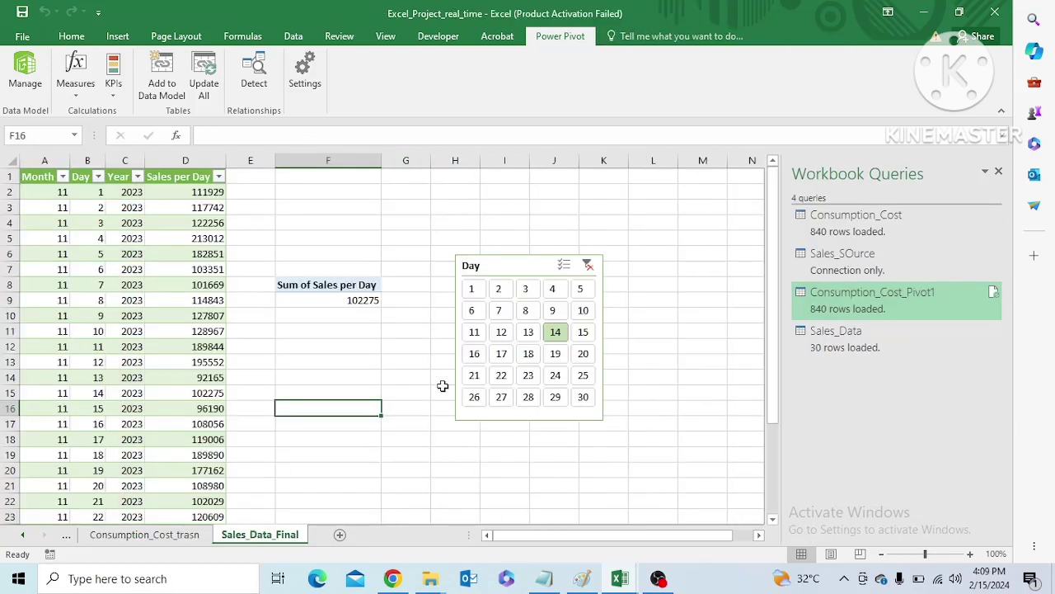
left_click(181, 536)
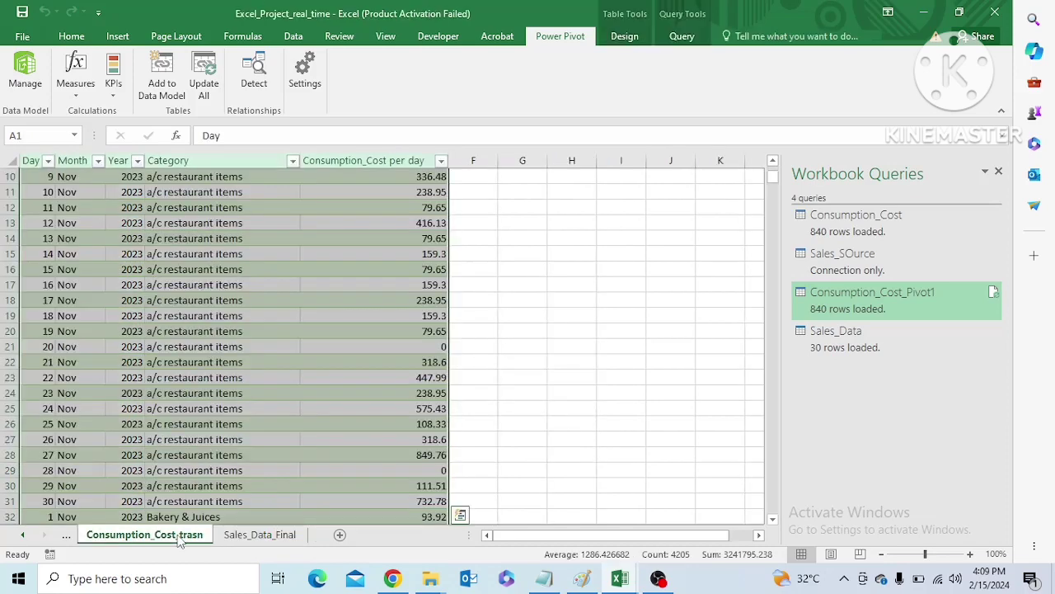
left_click(68, 536)
left_click(70, 536)
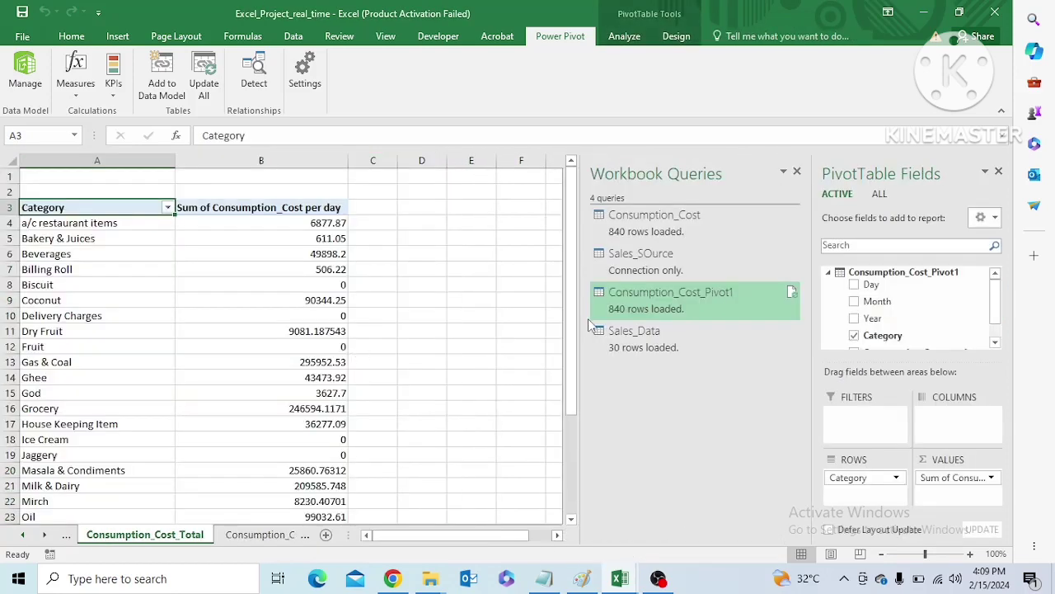
left_click_drag(570, 327, 570, 423)
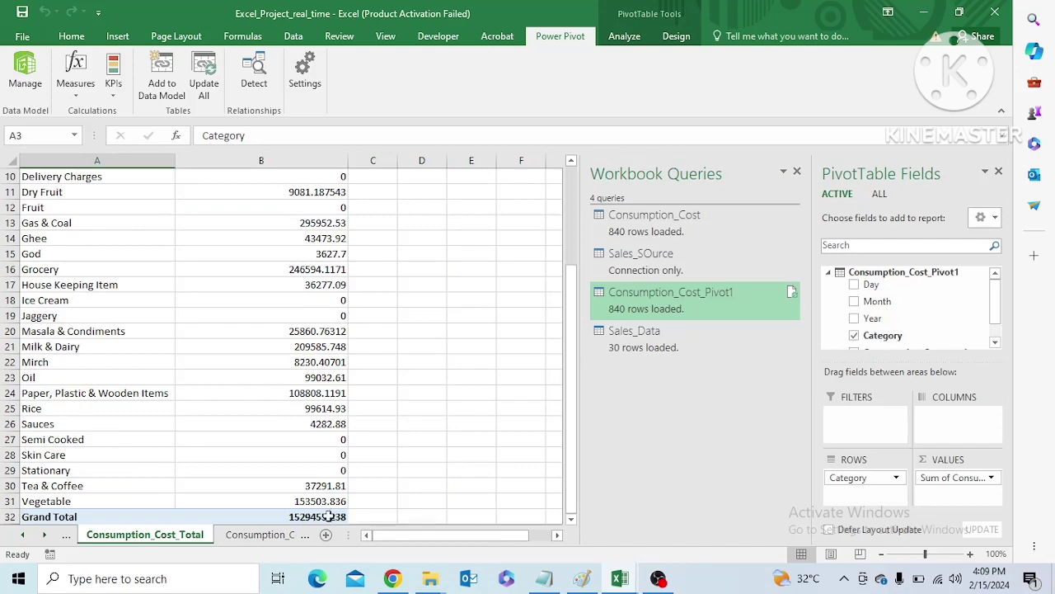
left_click(266, 535)
left_click(267, 536)
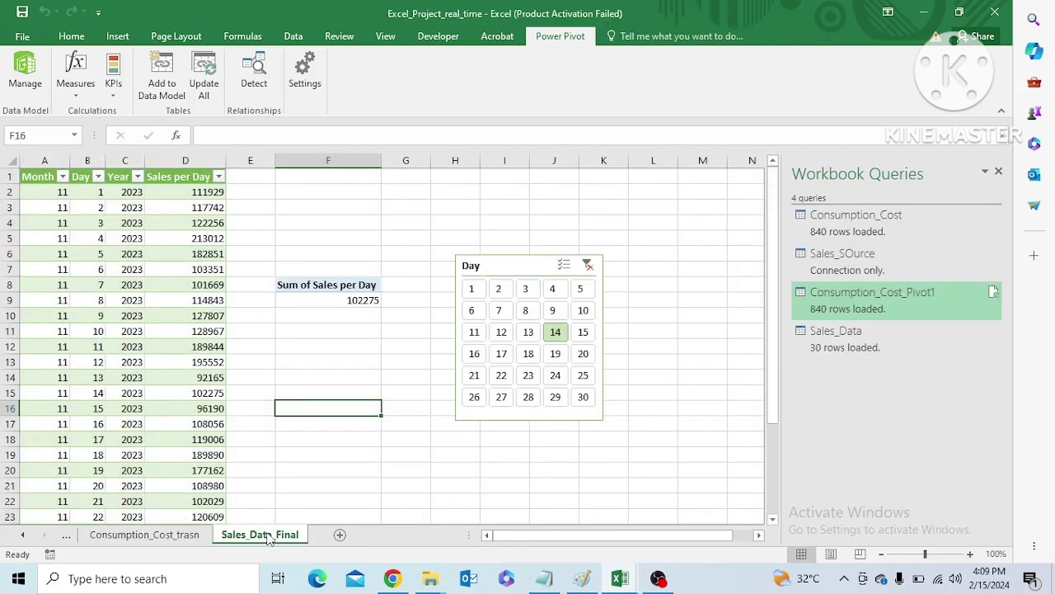
Hide the Consumption_Cost_trasn sheet
left_click(140, 536)
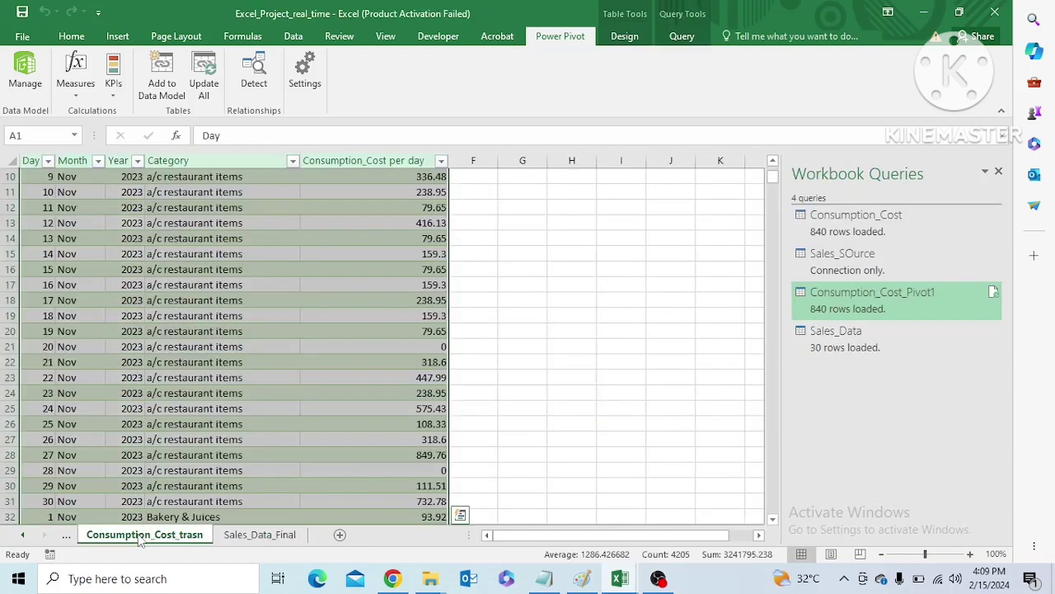
right_click(141, 538)
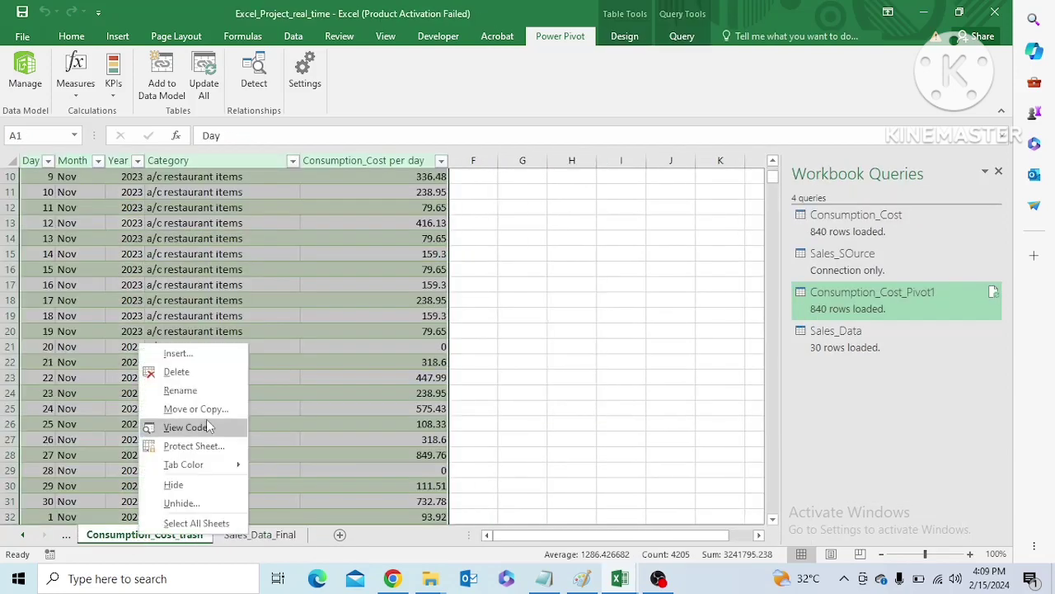
left_click(175, 487)
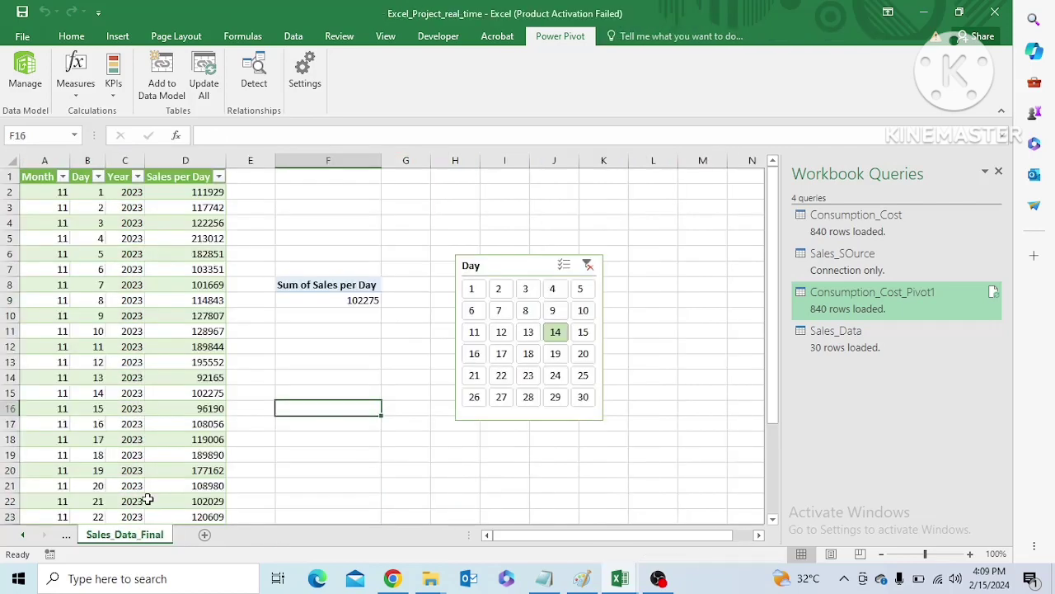
Hide the Sales_Data and Source_Data sheets
left_click(66, 535)
left_click(65, 536)
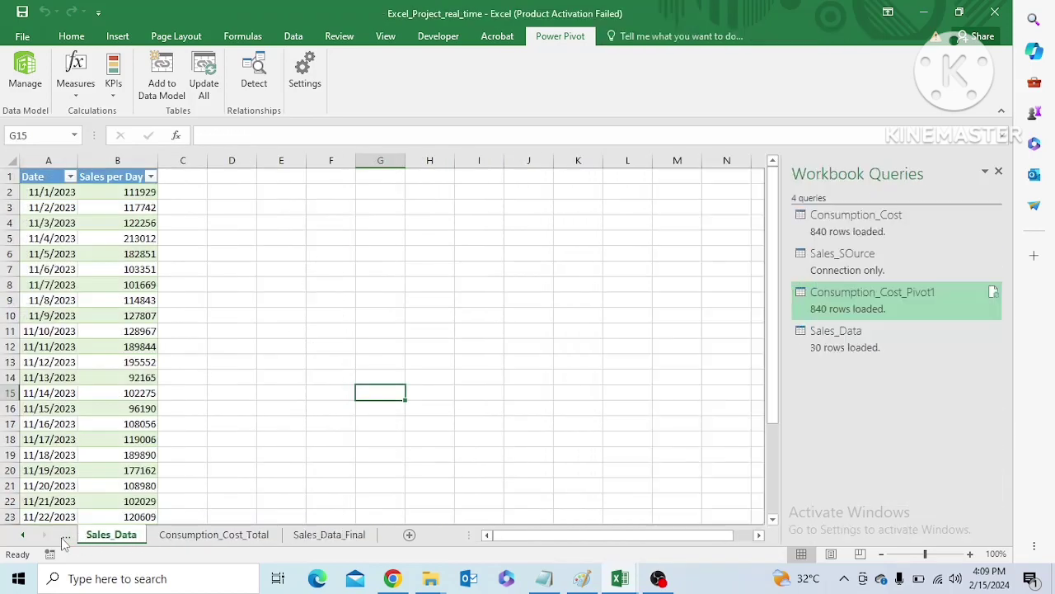
right_click(105, 537)
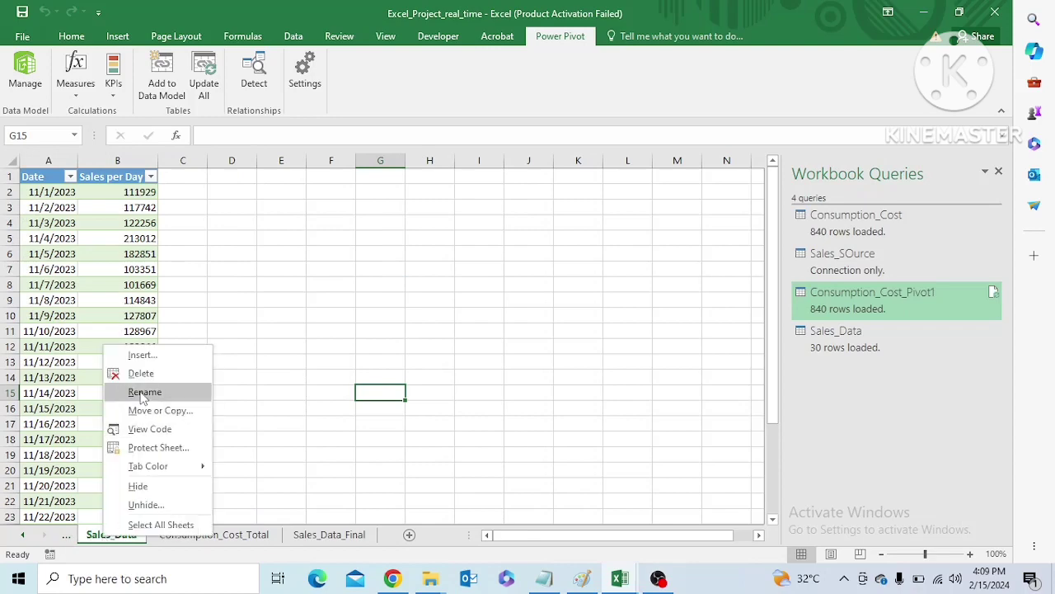
left_click(138, 488)
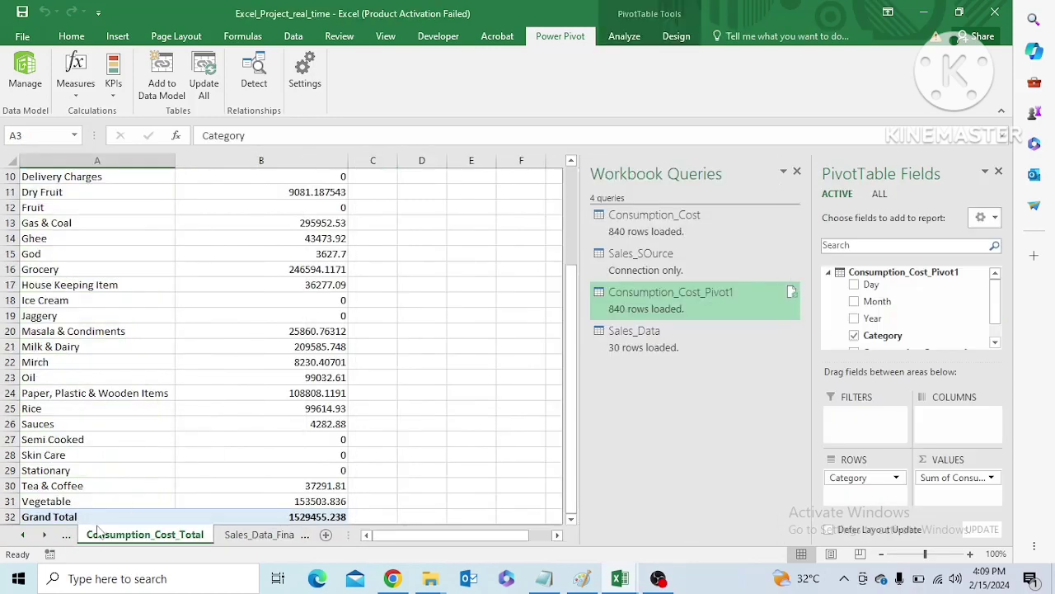
left_click(67, 536)
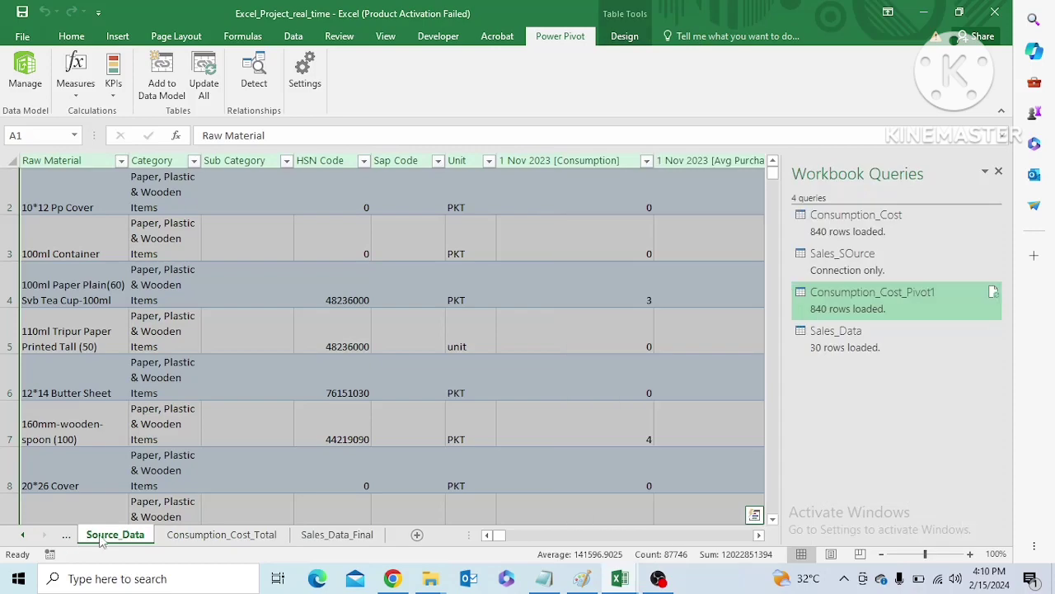
right_click(109, 537)
left_click(140, 482)
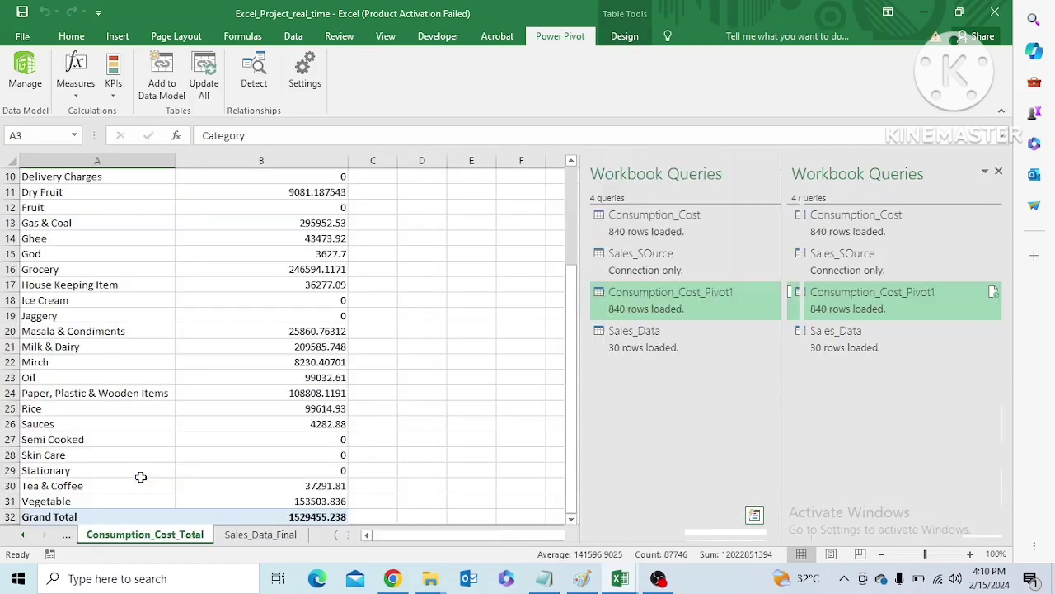
Review the remaining sheets and filter the Sales_Data_Final total with the Day slicer by days 13, 17 and 23, leaving day 23 selected
left_click(247, 535)
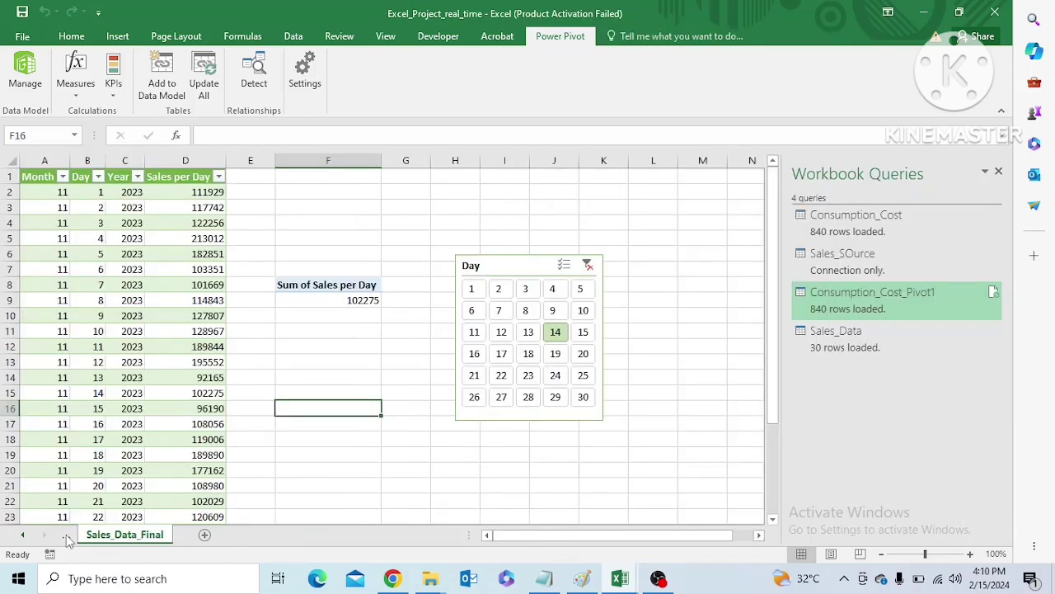
left_click(67, 538)
mouse_move(572, 437)
left_mouse_down()
mouse_move(581, 334)
mouse_move(581, 428)
left_mouse_up()
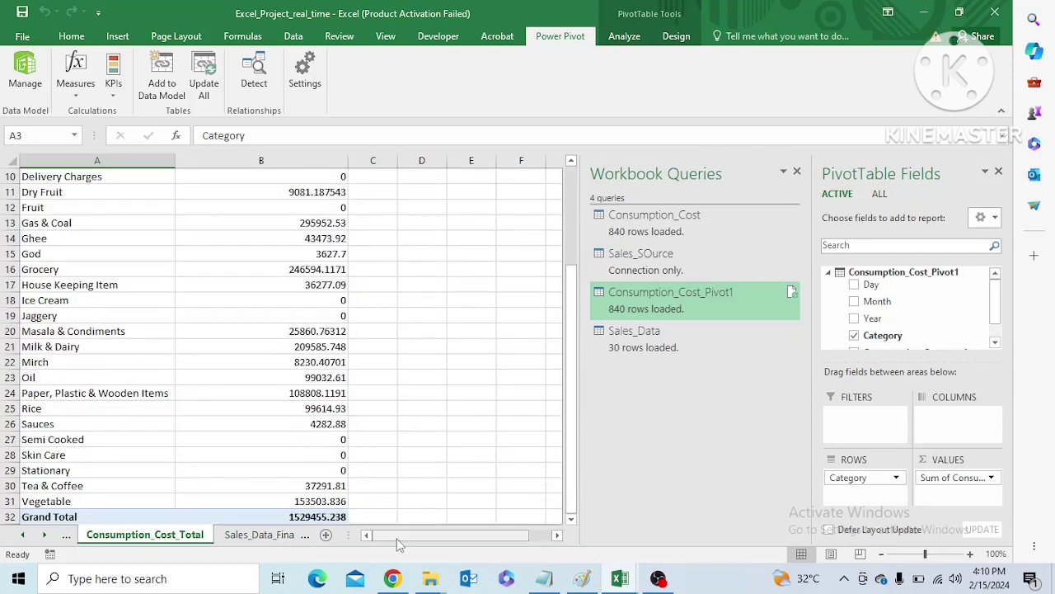
left_click_drag(397, 538, 421, 533)
left_click(265, 537)
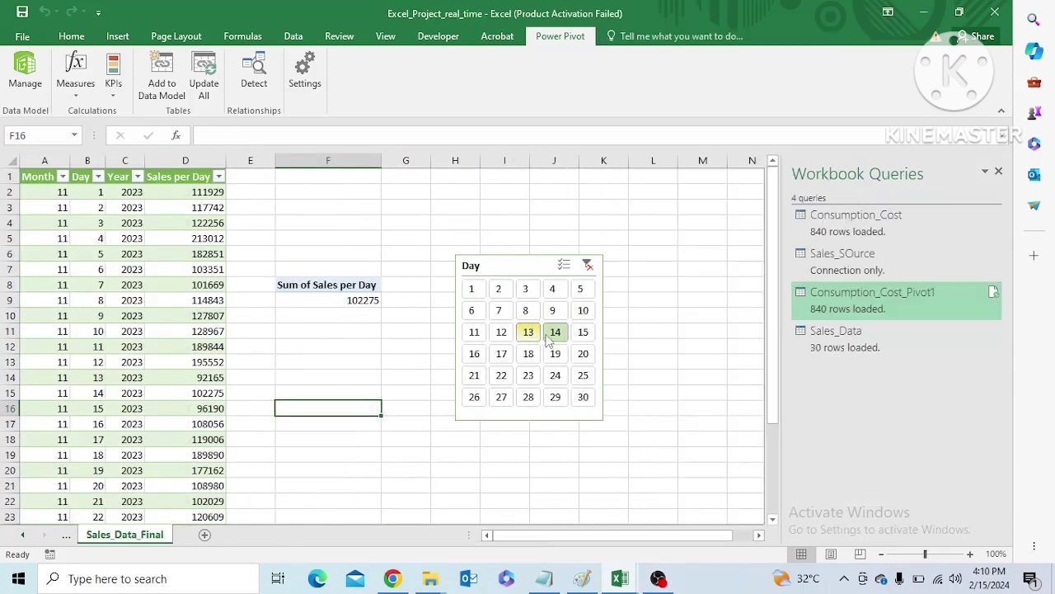
left_click(529, 338)
left_click(502, 353)
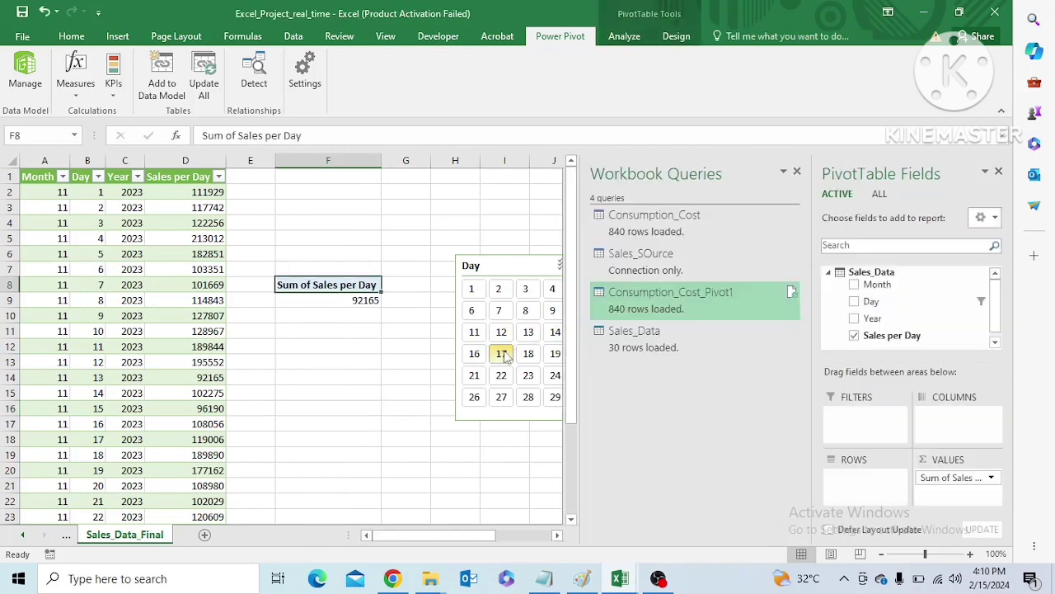
left_click(528, 378)
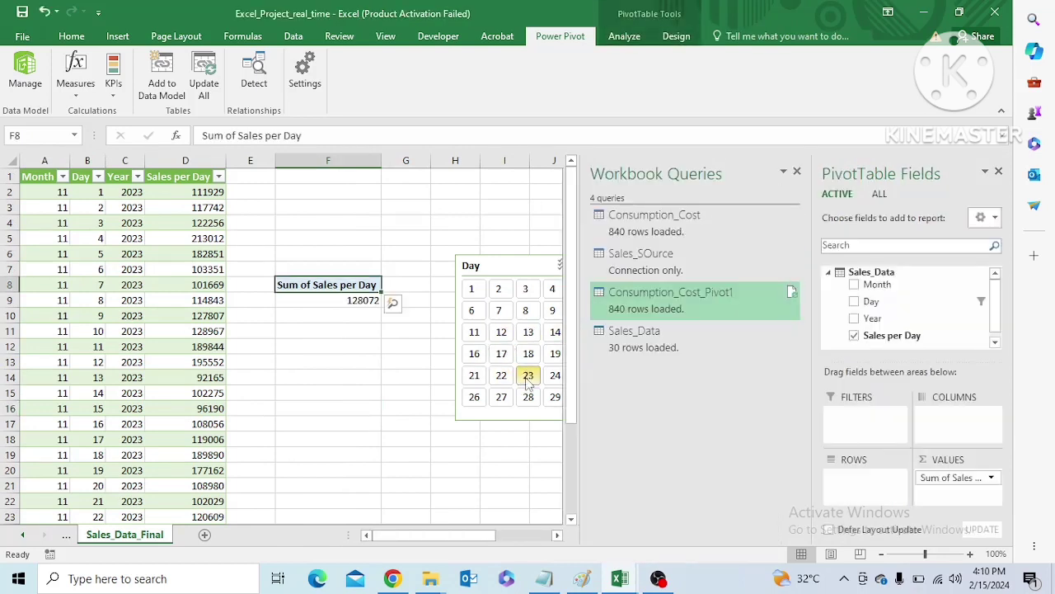
Insert a new worksheet directly after Consumption_Cost_Total and rename it Dashboard
left_click(66, 534)
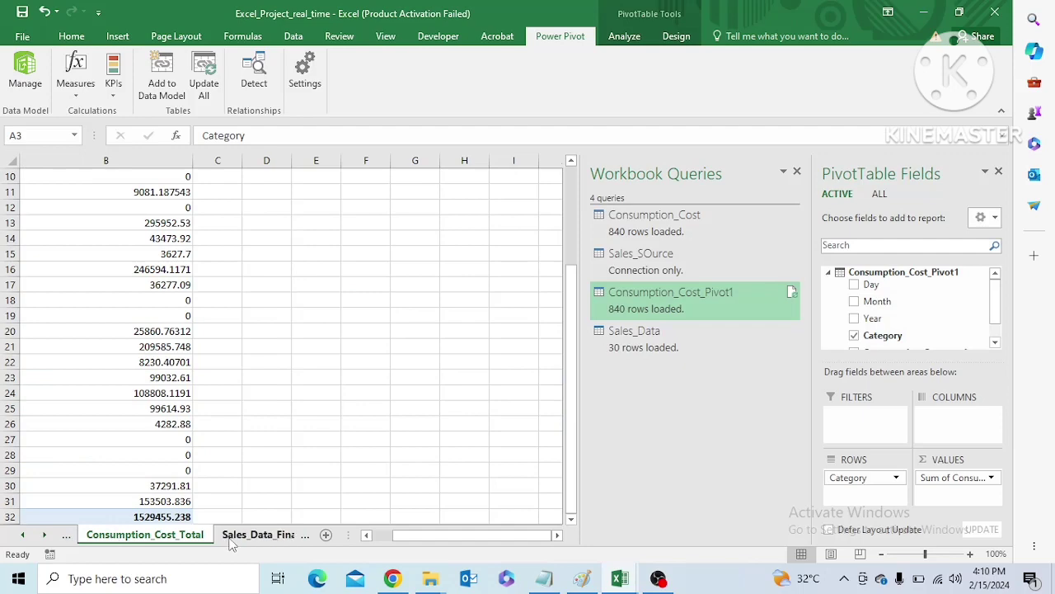
left_click(232, 536)
left_click(66, 534)
left_click_drag(576, 390, 578, 439)
left_click(325, 535)
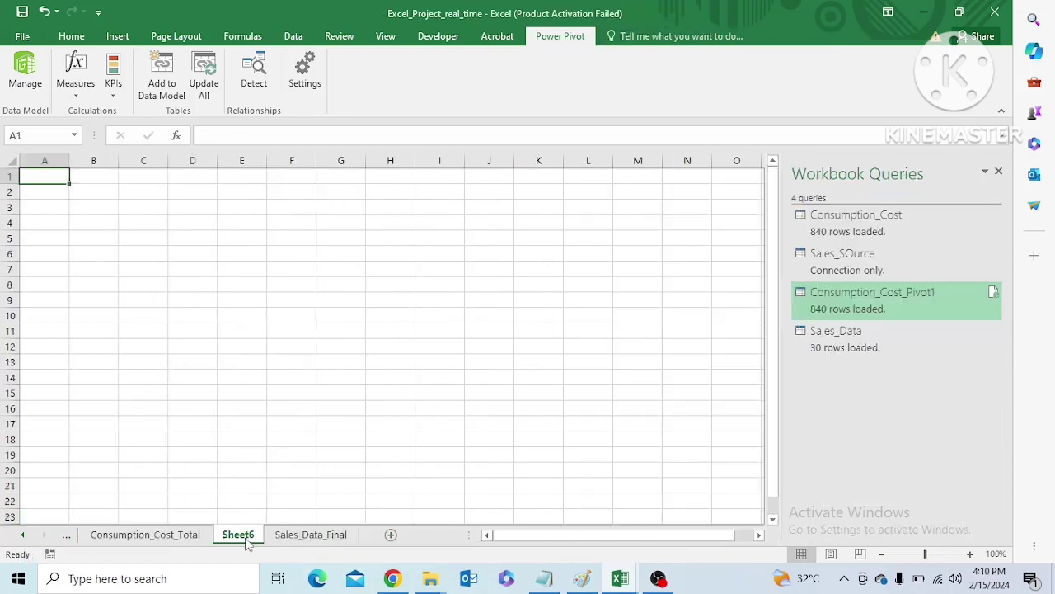
right_click(243, 540)
left_click(273, 393)
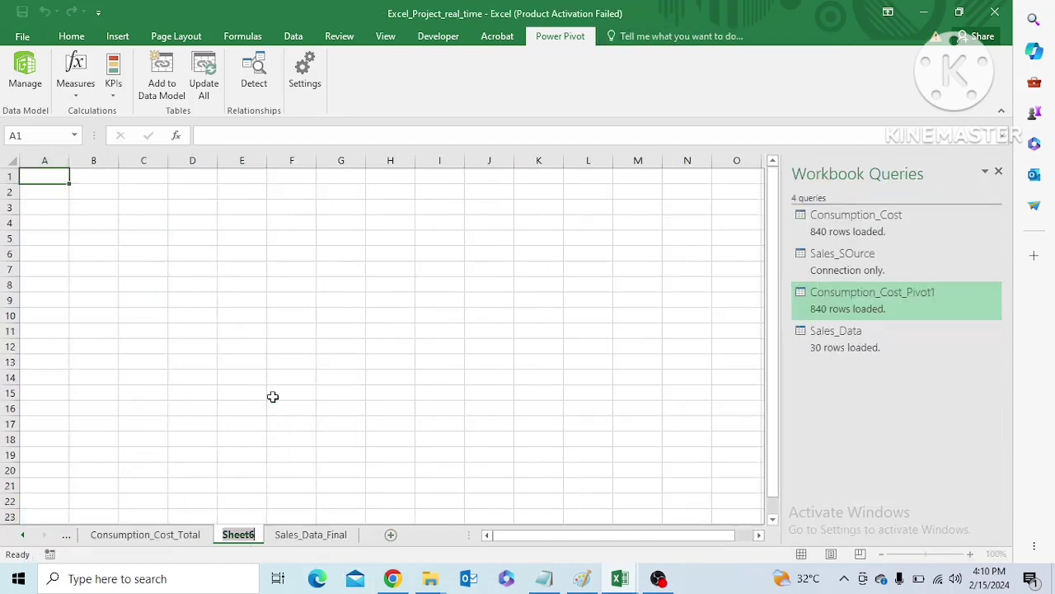
type("Dashboard")
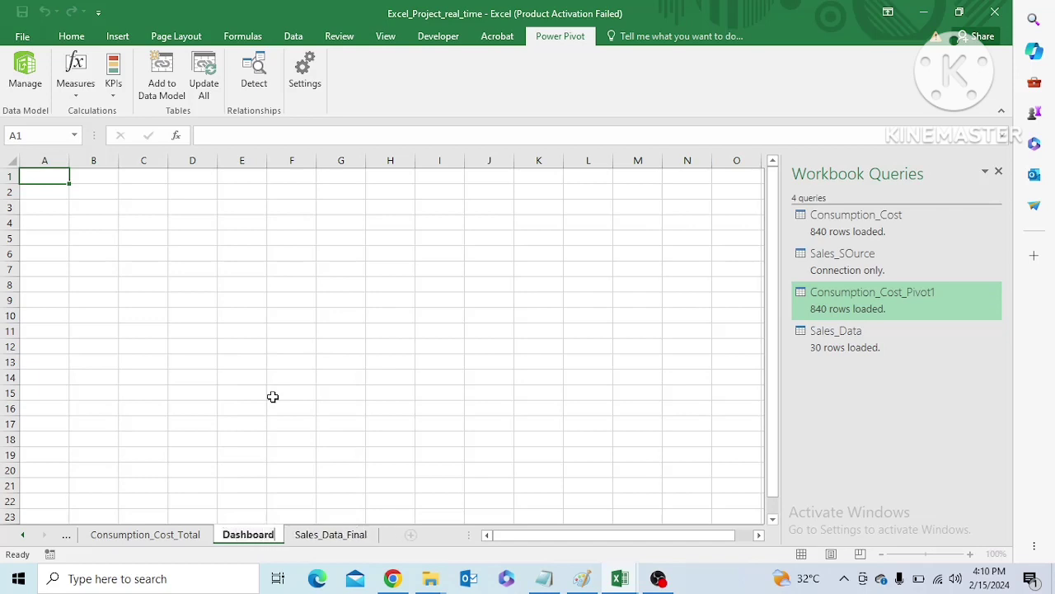
left_click(51, 242)
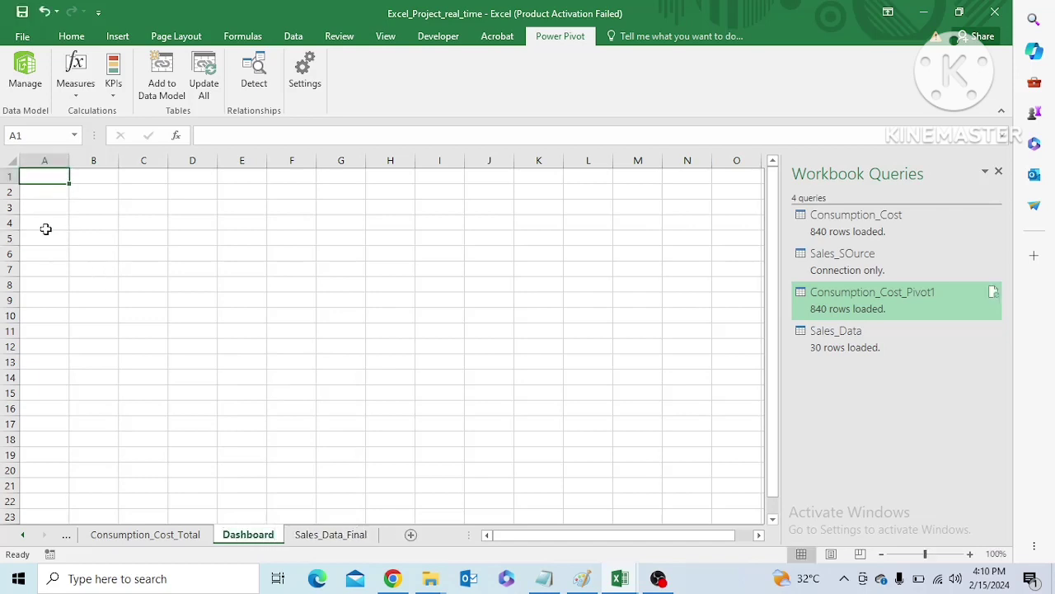
Apply all borders to the range C1:K6 on the Dashboard sheet
left_click(45, 228)
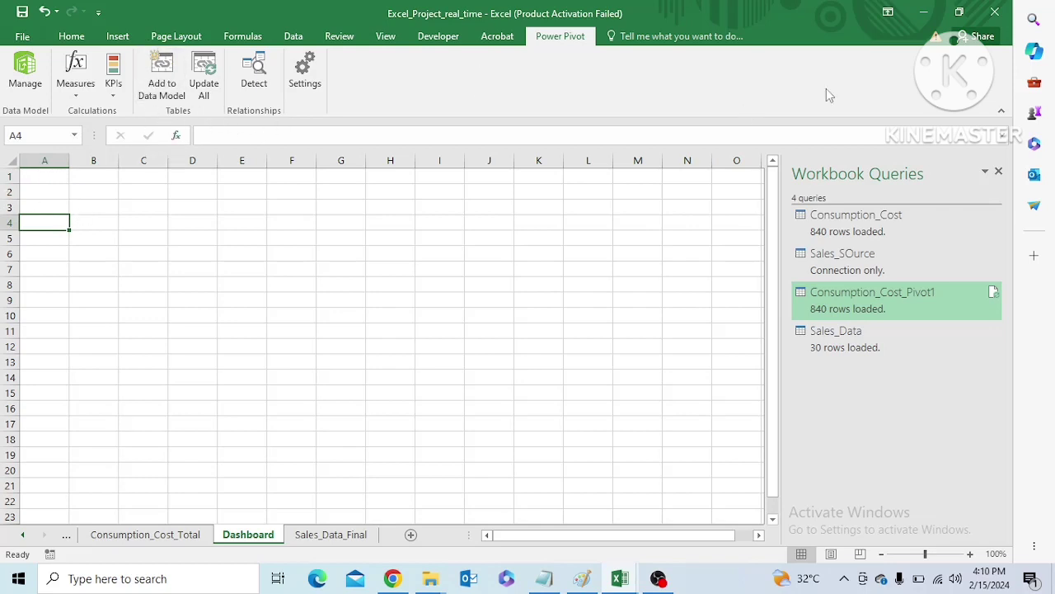
left_click(67, 38)
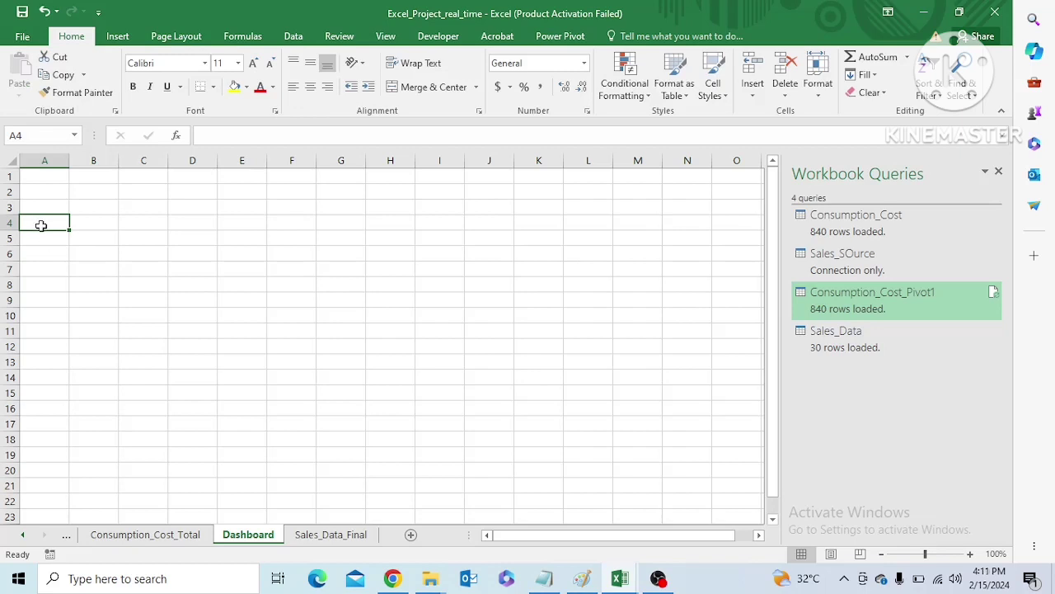
left_click(122, 173)
key("ctrl+shift+Down")
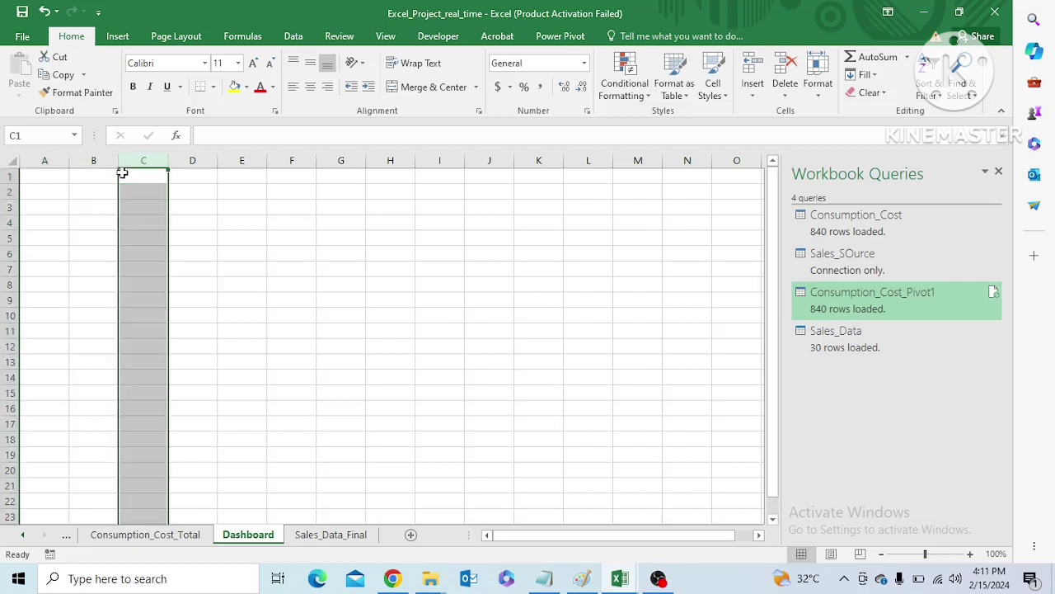
left_click(122, 173)
key("shift+Down")
key("shift+Down")
key("shift+Down")
key("shift+Down")
key("shift+Down")
key("shift+Down")
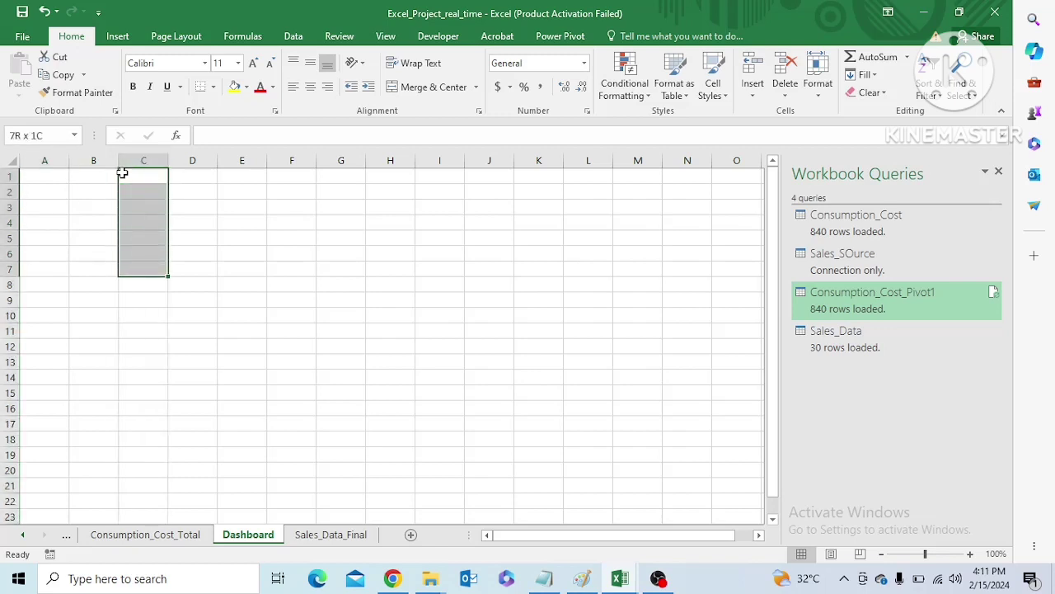
key("shift+Up")
key("shift+Up")
key("shift+Down")
key("shift+Right")
key("shift+Right")
key("shift+Right")
key("shift+Right")
key("shift+Right")
key("shift+Right")
key("shift+Right")
key("shift+Right")
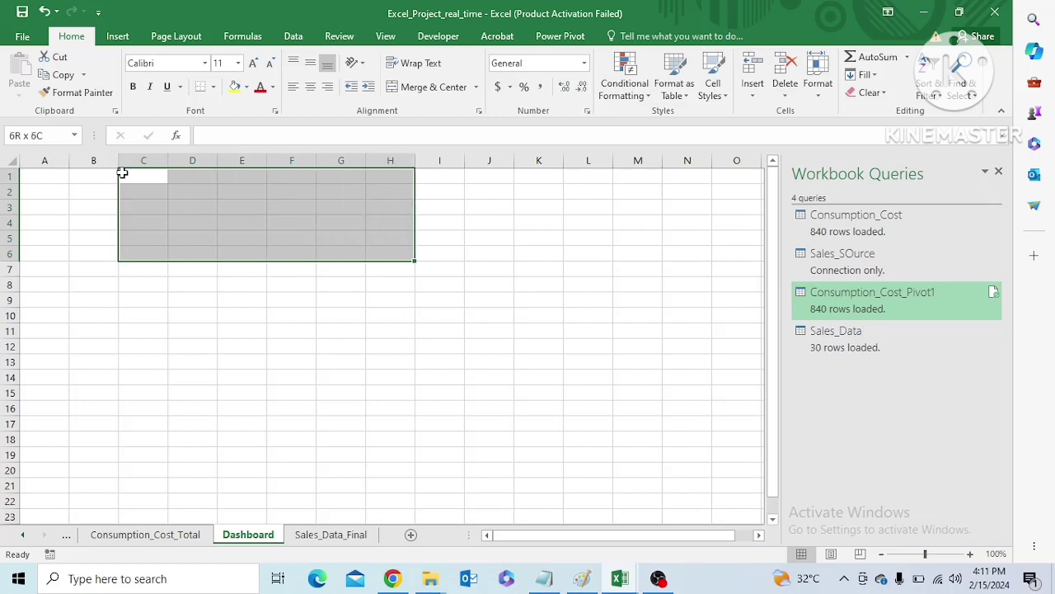
left_click(212, 87)
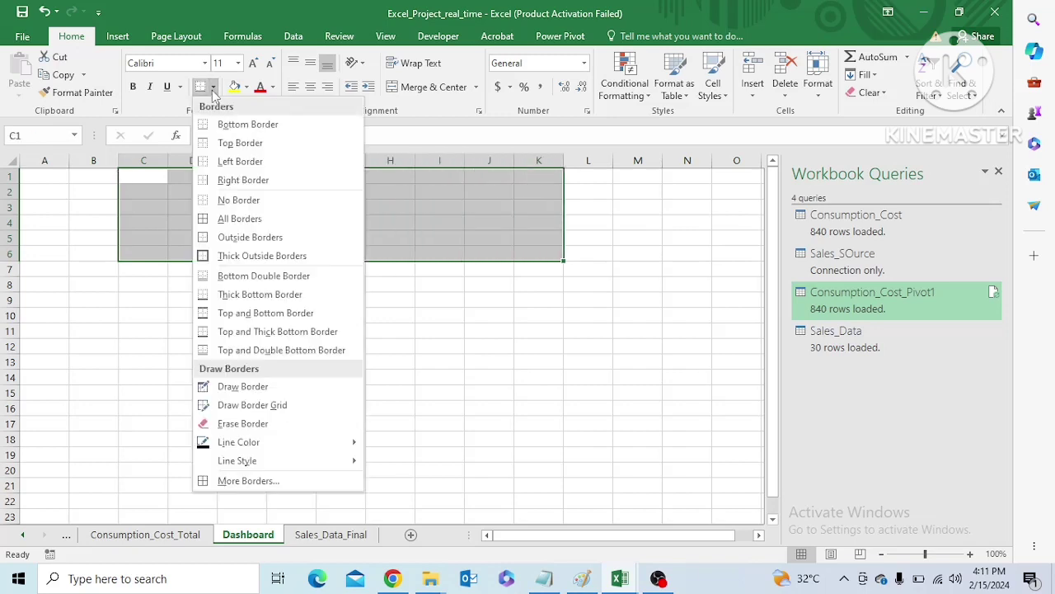
left_click(232, 219)
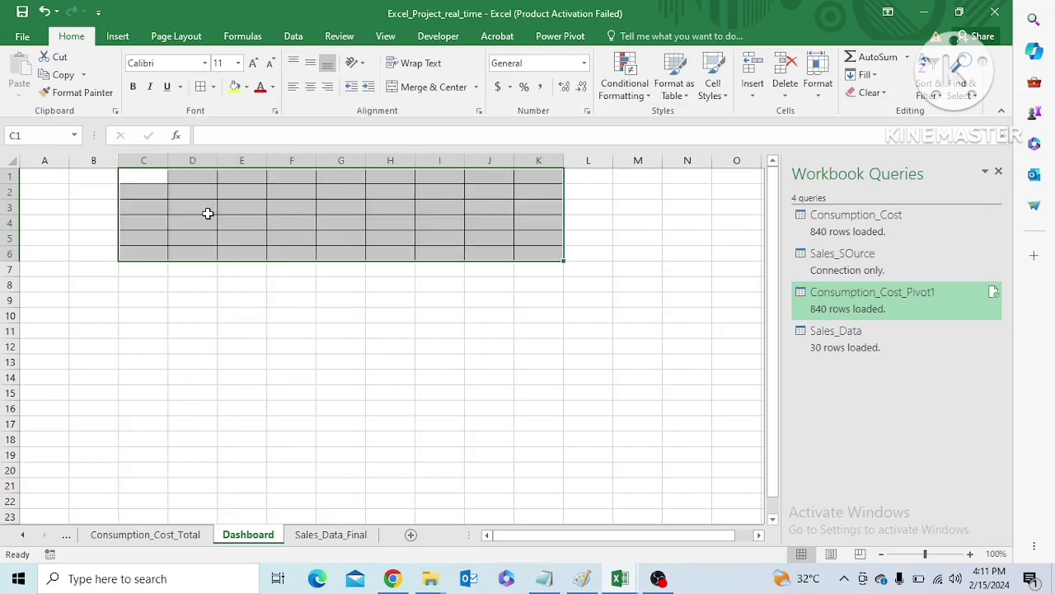
Clear the inner borders of C1:K6 and apply only an outside border around the range
left_click(213, 86)
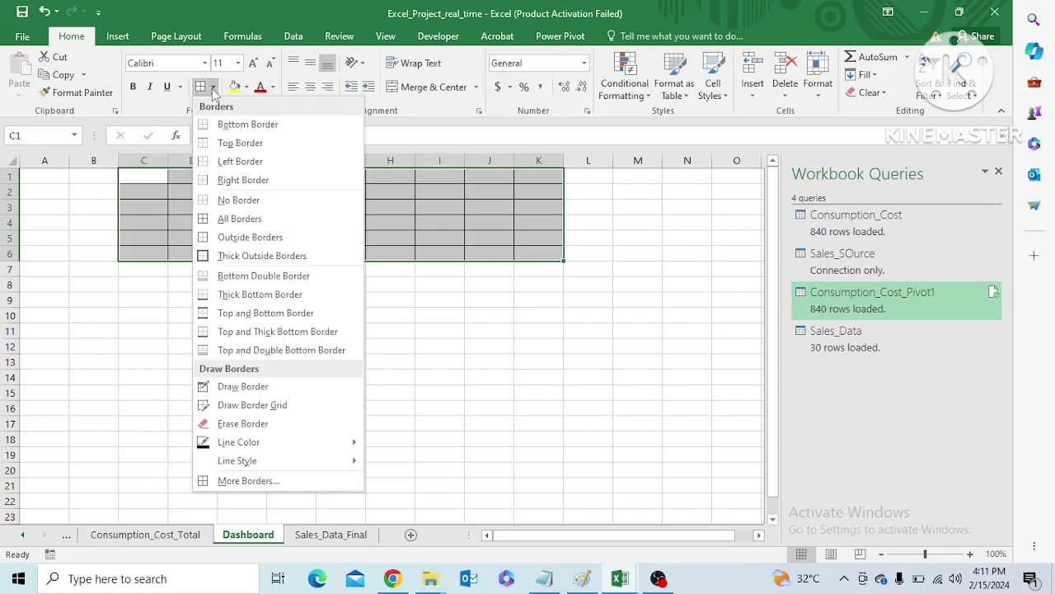
left_click(238, 237)
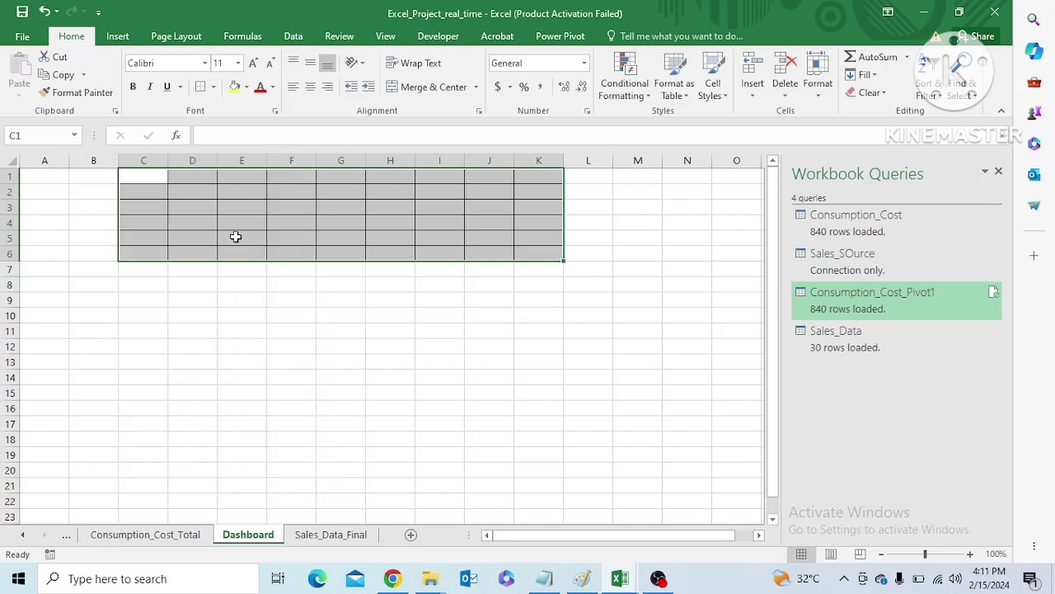
left_click(212, 86)
left_click(223, 201)
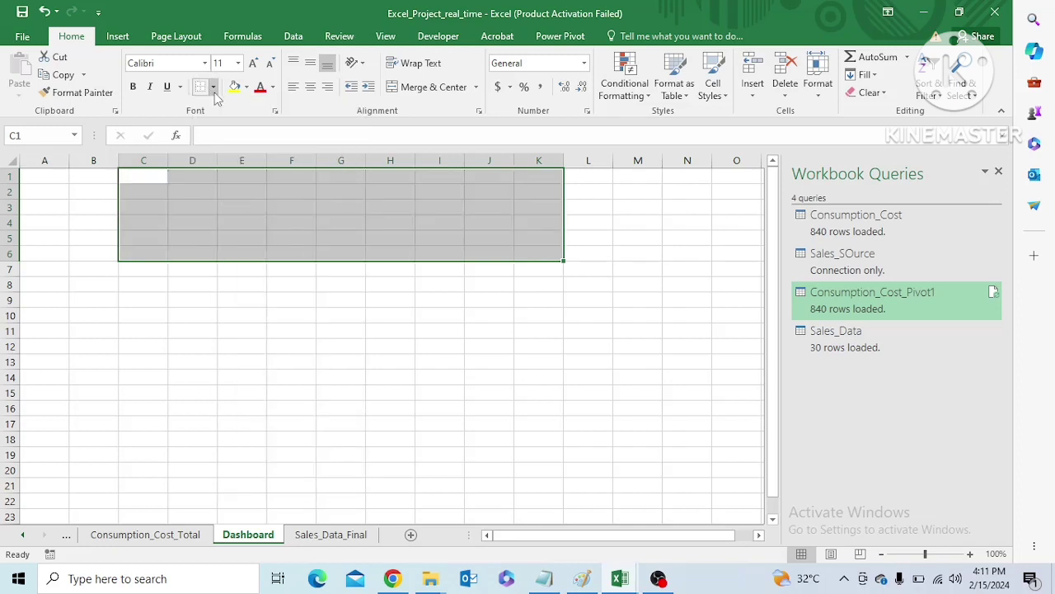
left_click(212, 87)
left_click(238, 238)
left_click(253, 329)
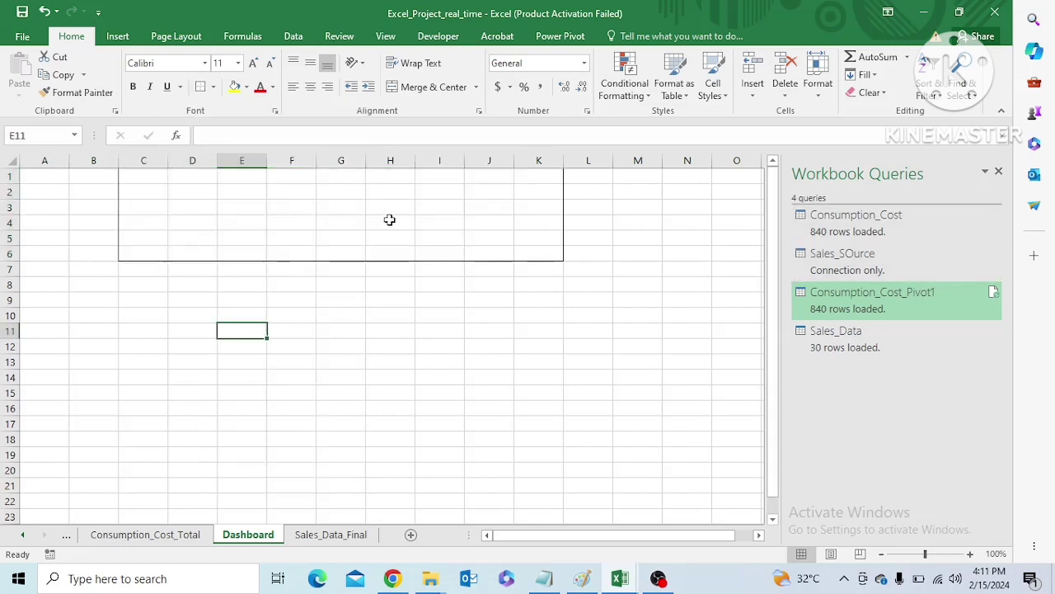
Enter the placeholder label kpis in cell D2
left_click(178, 196)
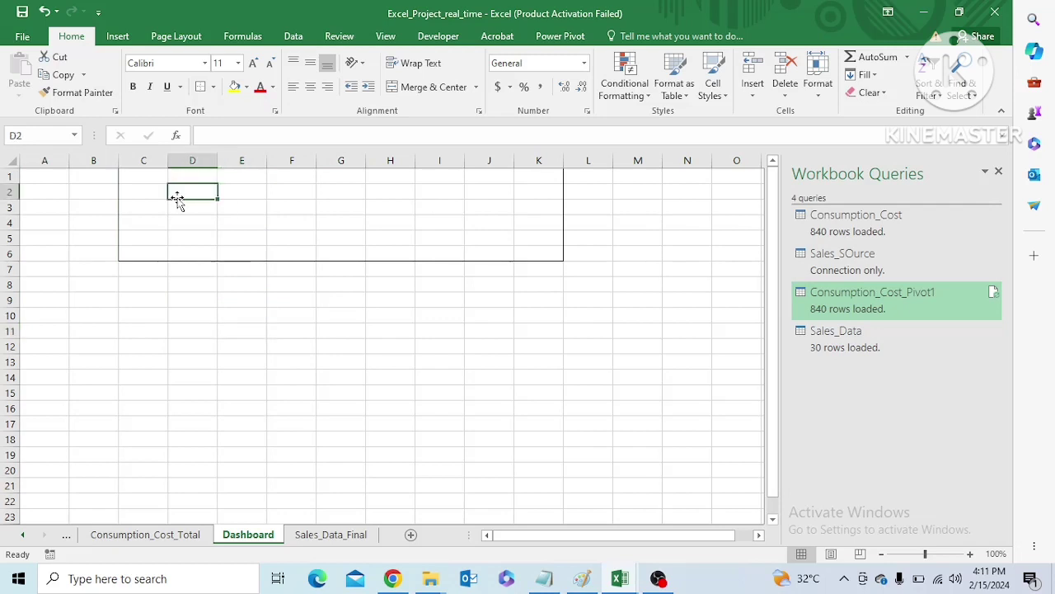
type("kpis")
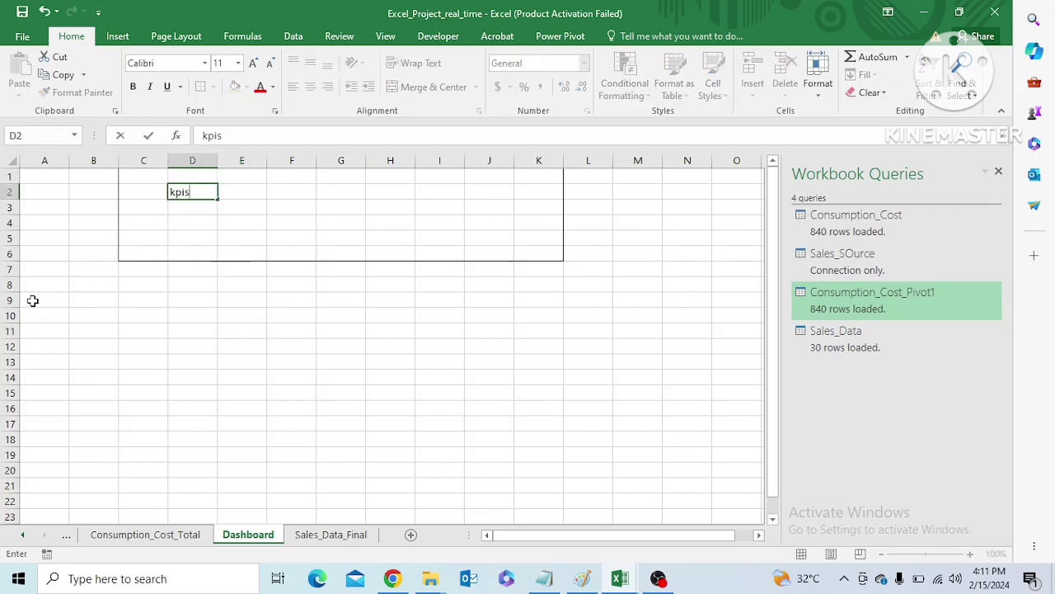
left_click(117, 243)
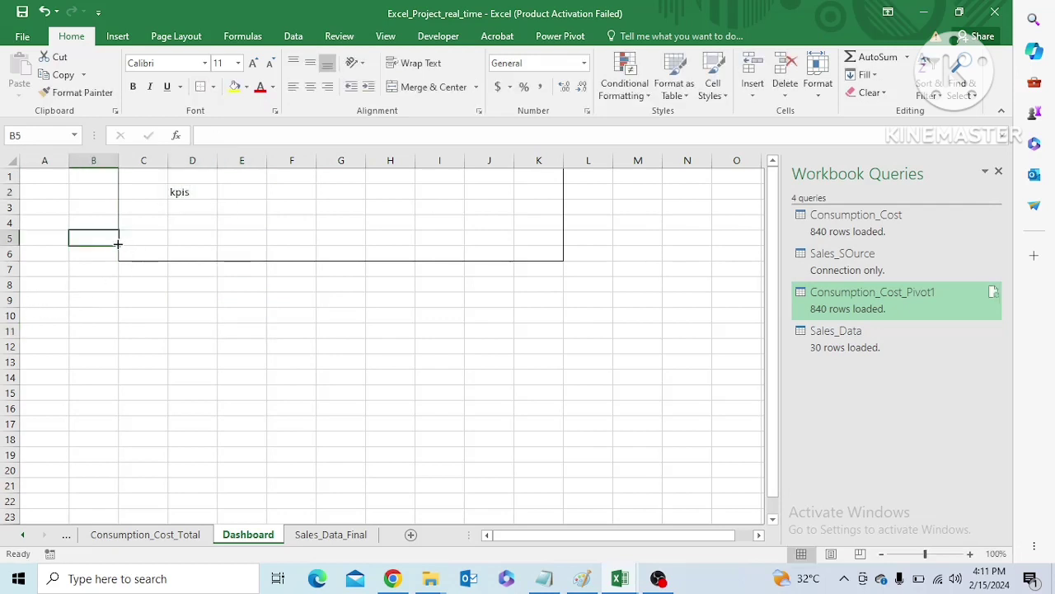
Apply an outside border around the range A1:B6 beside the larger bordered block
left_click(31, 180)
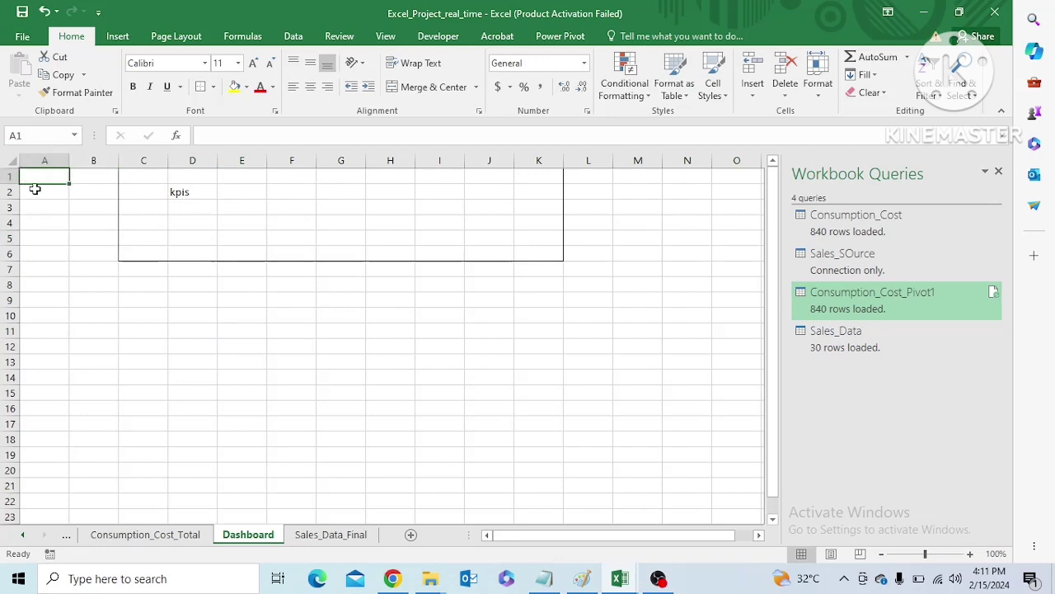
key("shift+Right")
key("shift+Down")
key("shift+Down")
key("shift+Down")
key("shift+Down")
key("shift+Down")
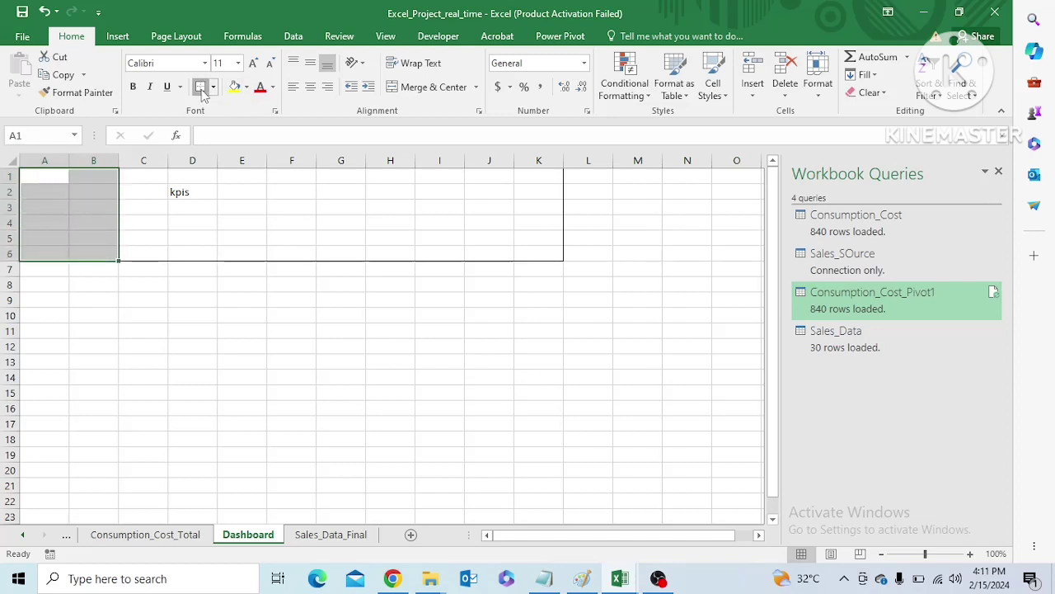
left_click(41, 209)
Enter the placeholder label slicer in cell A2
double_click(42, 191)
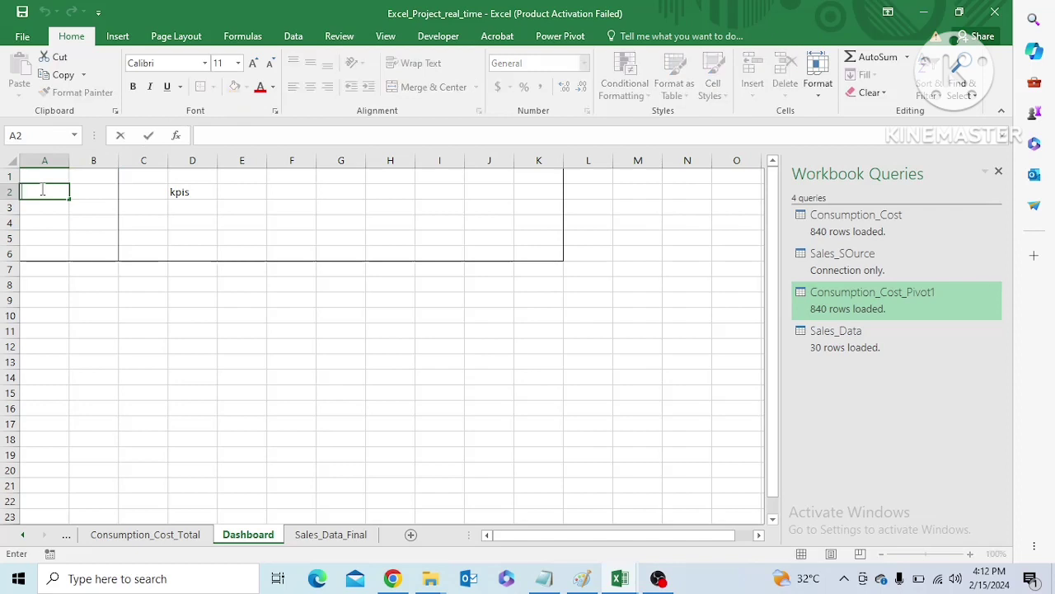
key("Escape")
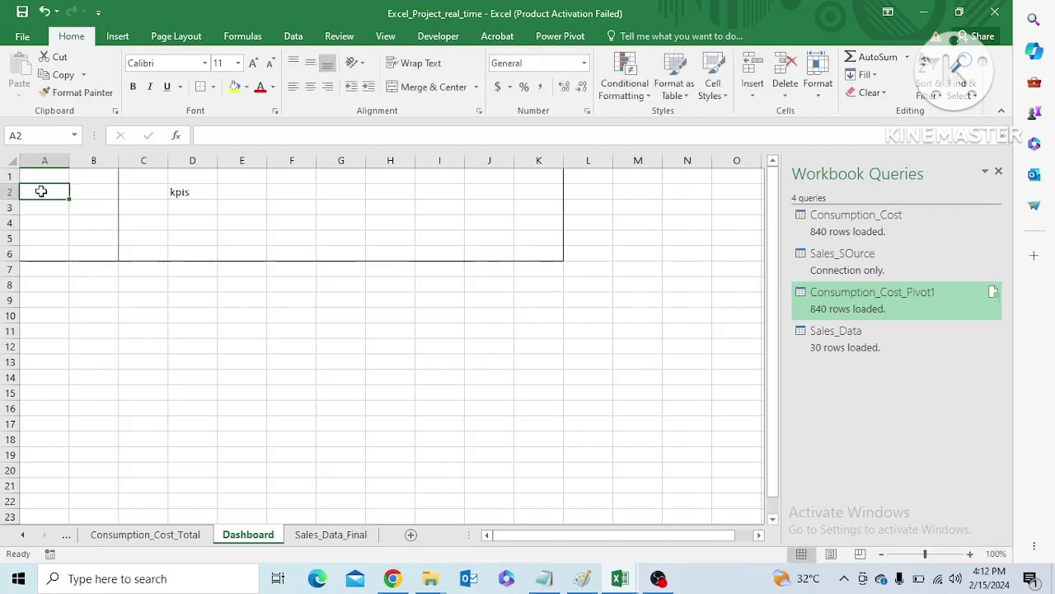
type("slicer")
left_click(53, 237)
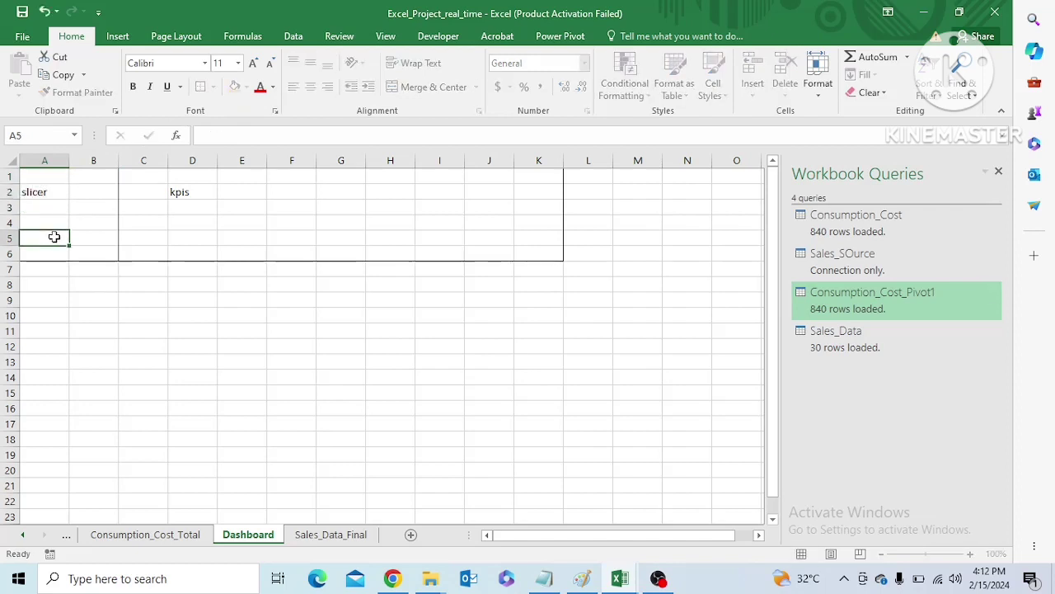
left_click(213, 235)
left_click(158, 194)
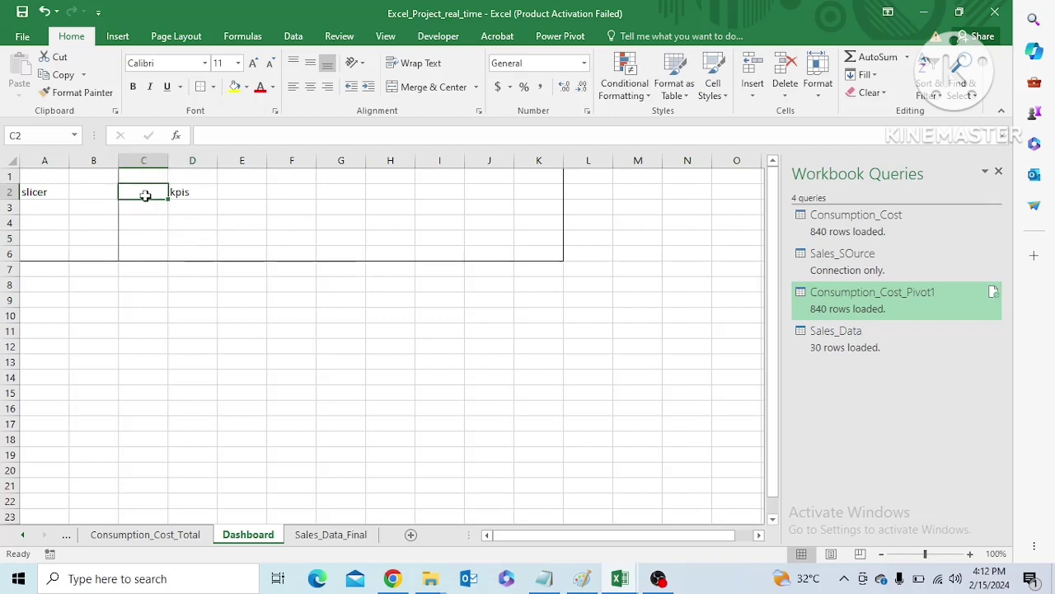
left_click(120, 38)
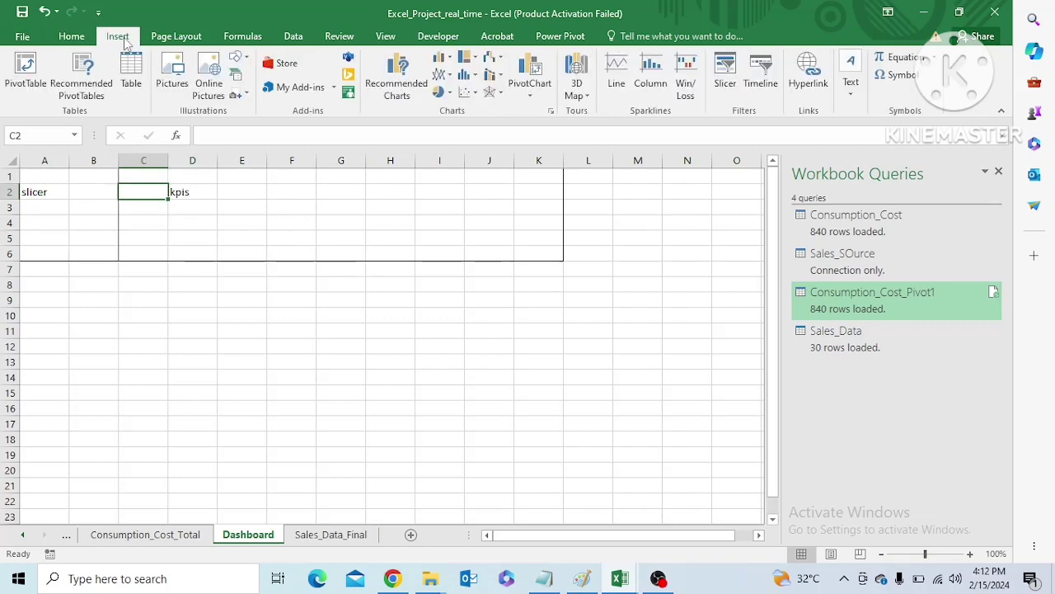
left_click(238, 58)
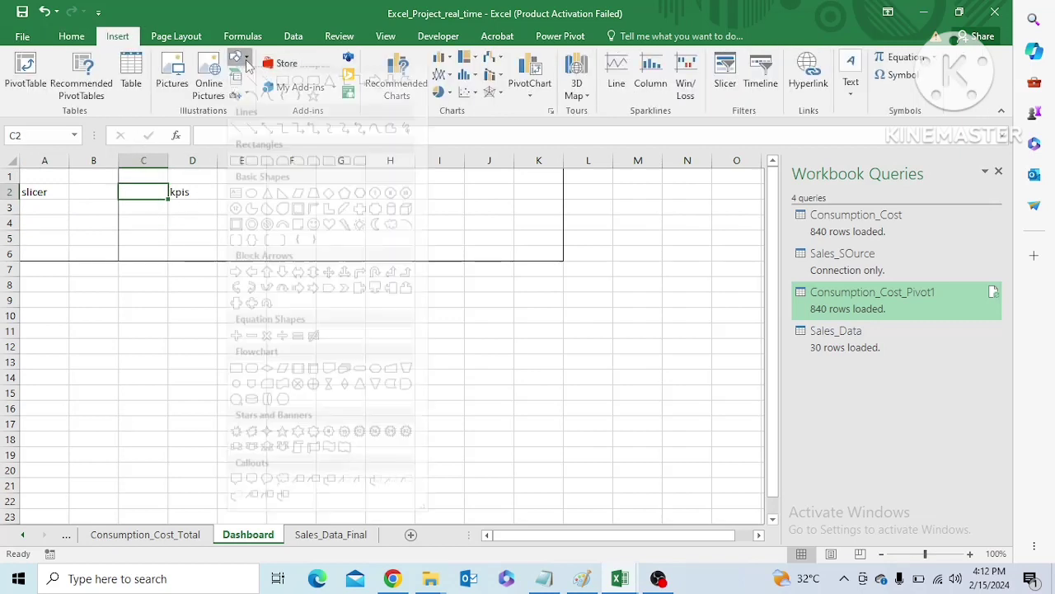
left_click(507, 334)
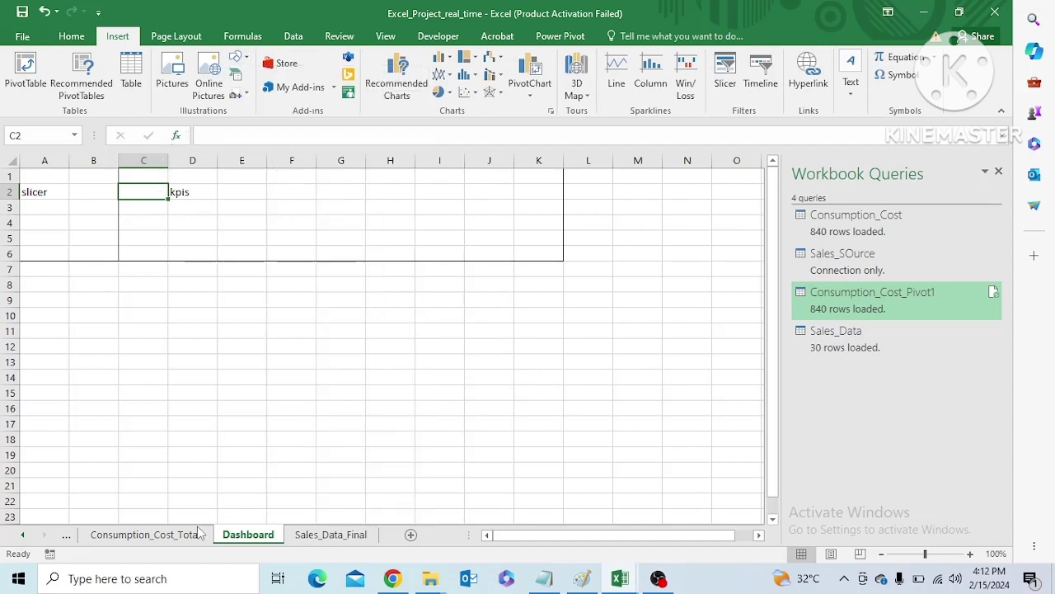
Check the grand total at the end of the Consumption_Cost_Total PivotTable, then return to the Dashboard sheet
left_click(144, 534)
left_click_drag(569, 399, 568, 459)
left_click_drag(503, 543, 485, 545)
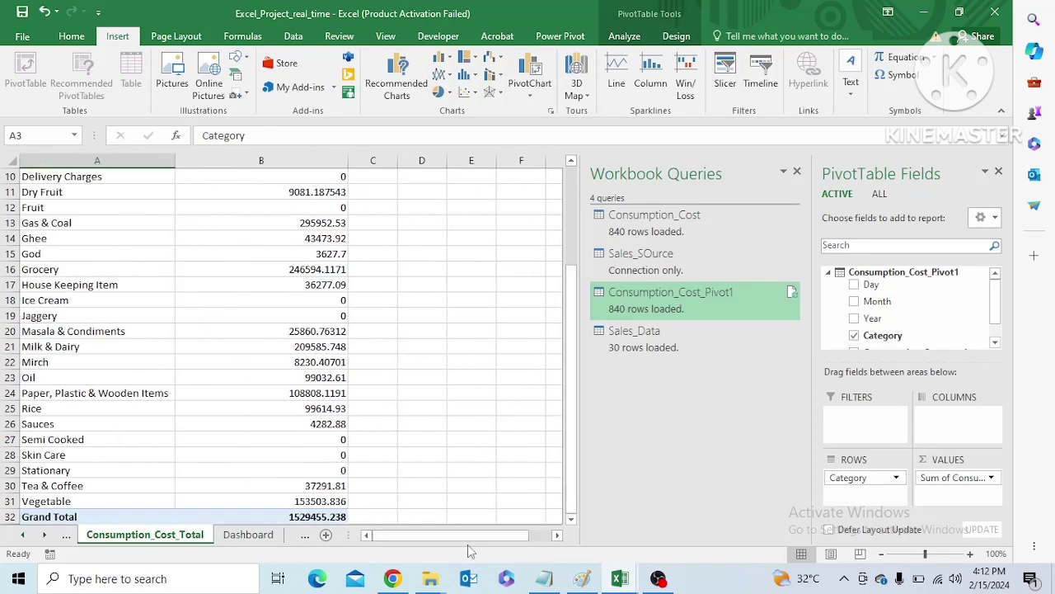
left_click(272, 516)
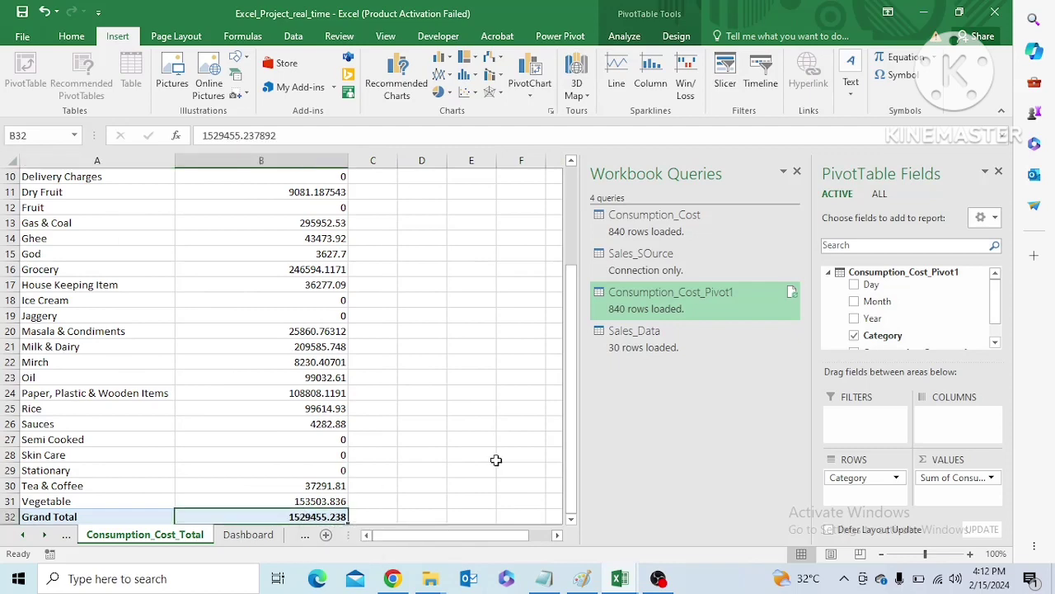
left_click_drag(574, 461, 573, 500)
left_click(248, 534)
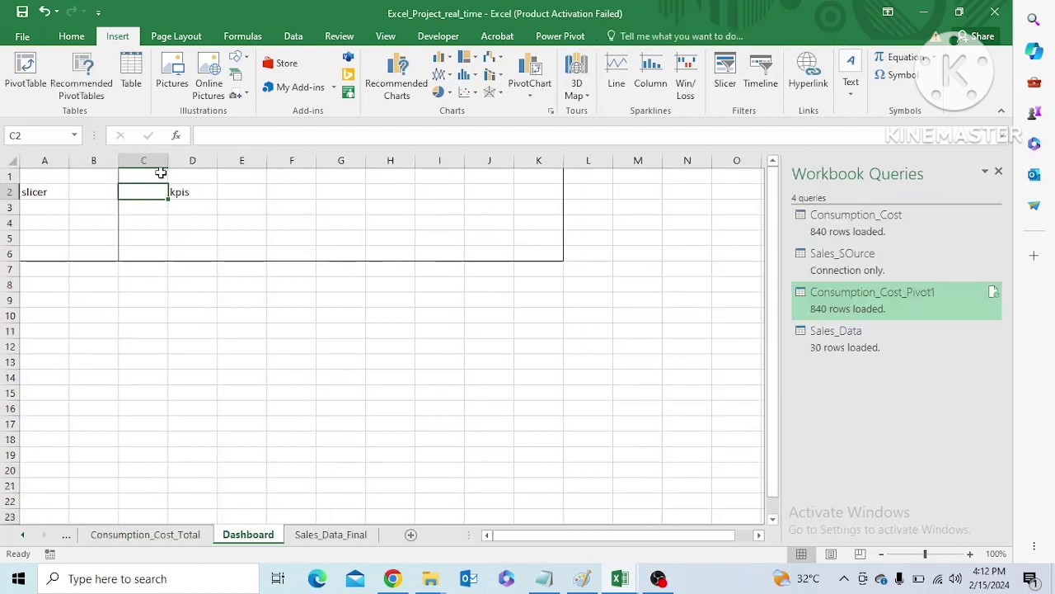
Delete the kpis label from cell D2
left_click(239, 57)
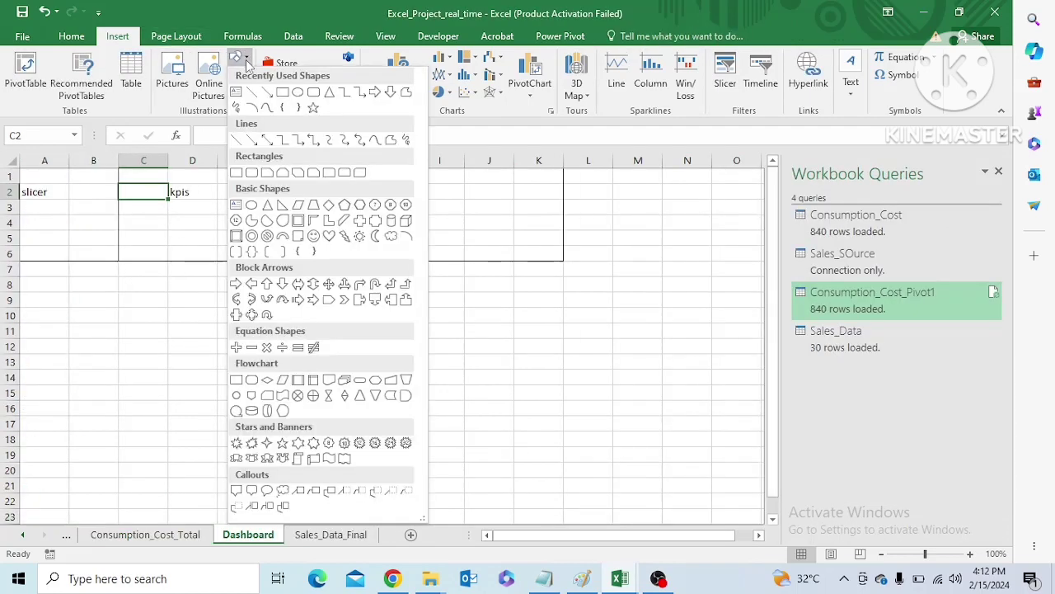
left_click(313, 93)
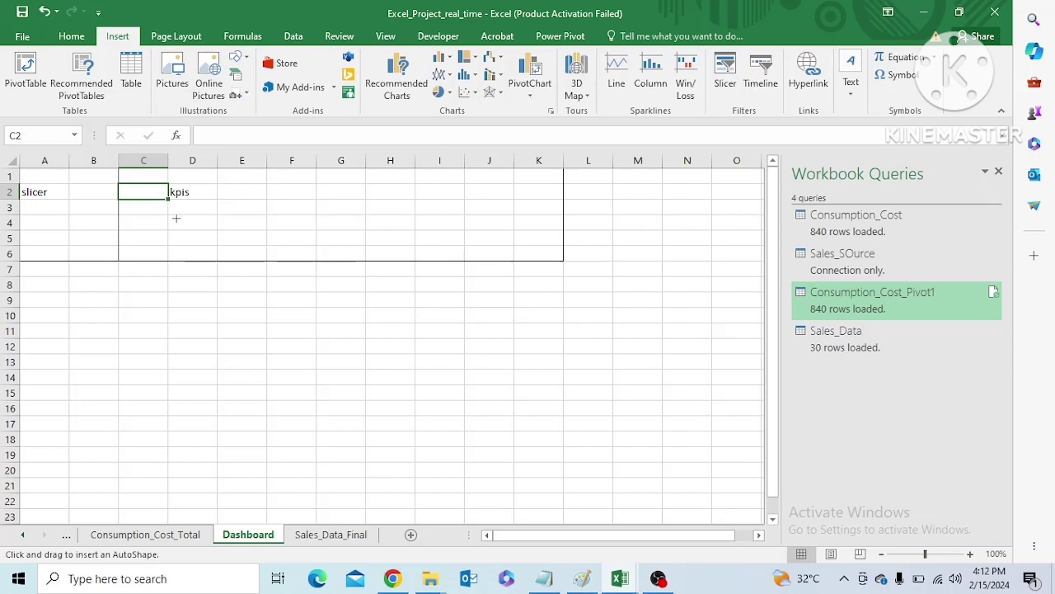
key("Escape")
left_click(176, 194)
key("Delete")
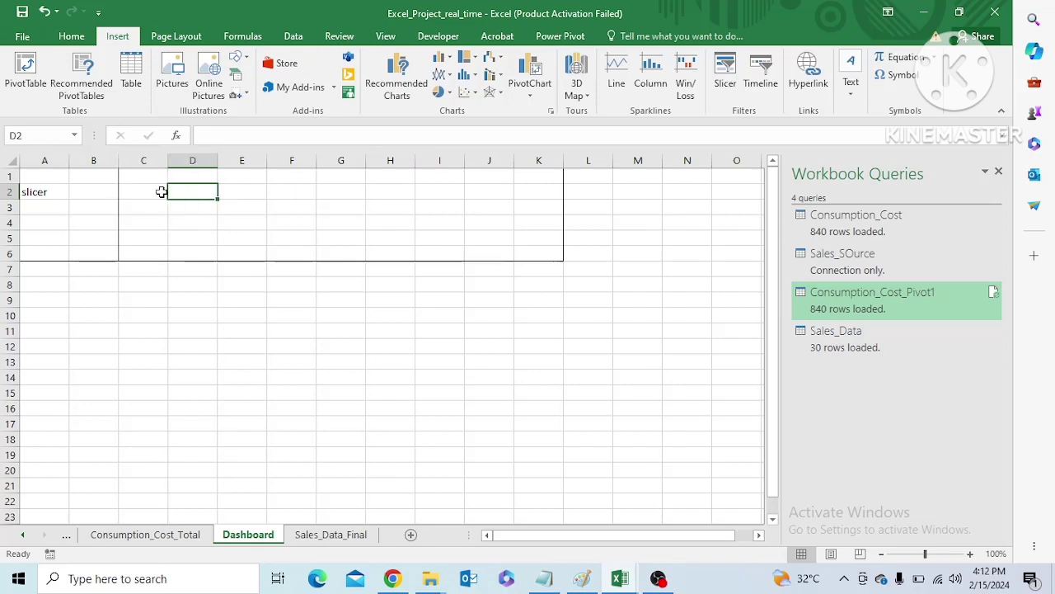
Draw a rounded rectangle about 0.48" high and 1.6" wide over C1:E3 and give it the solid green theme style
left_click(239, 57)
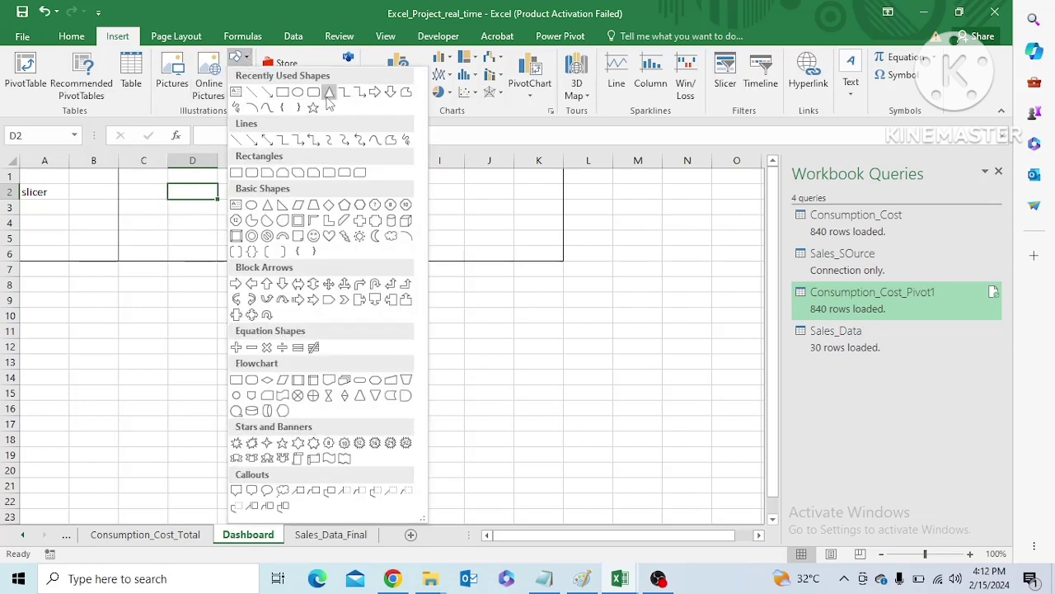
left_click(329, 93)
left_click_drag(127, 179, 244, 216)
left_click(327, 92)
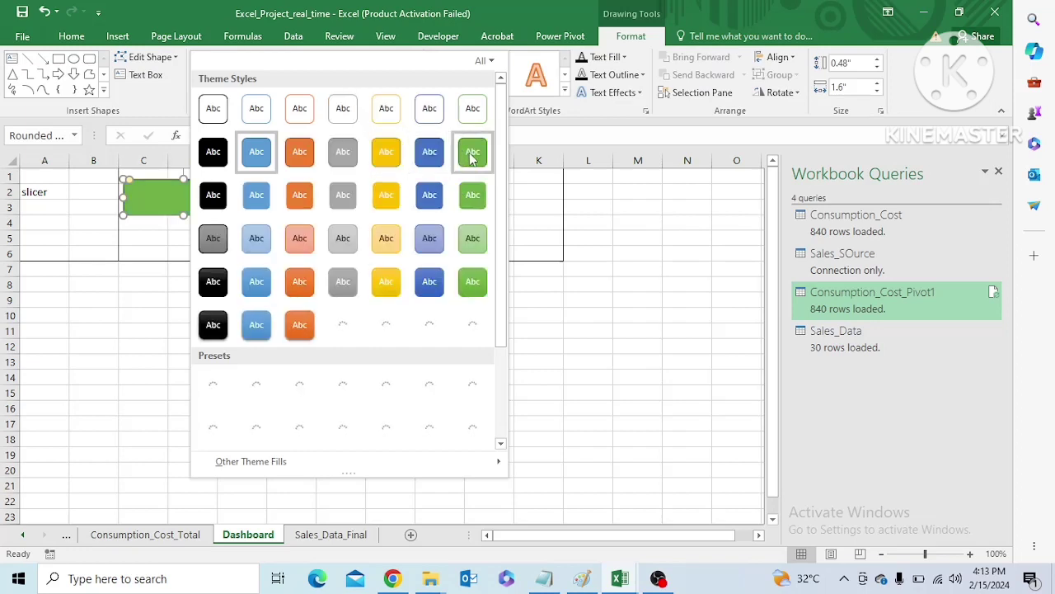
left_click(472, 151)
left_click(357, 237)
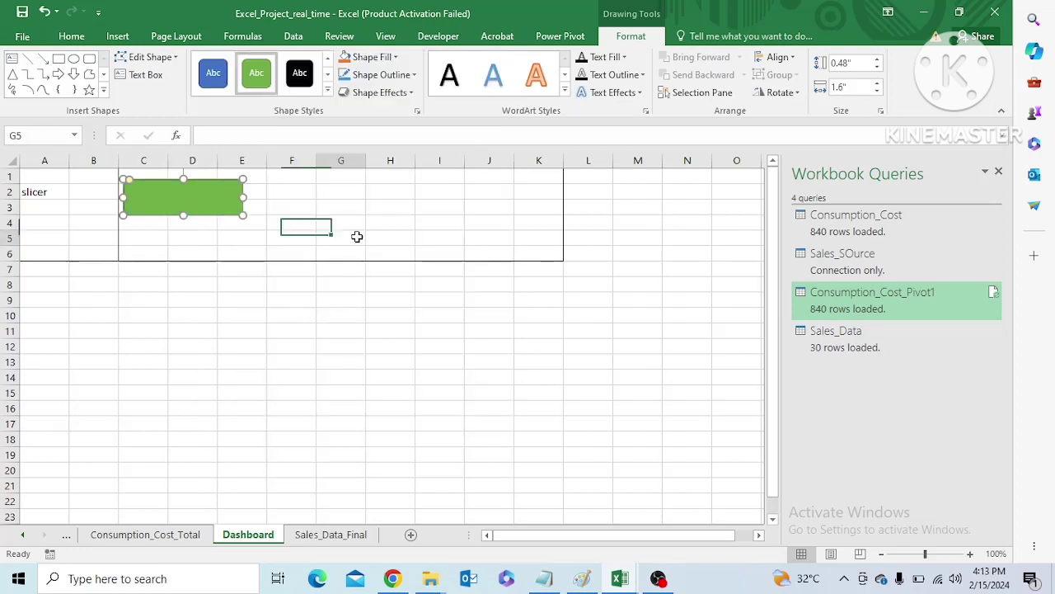
Duplicate the green rounded rectangle twice and place the copies in a row across columns F–H and I–K
left_click(224, 204)
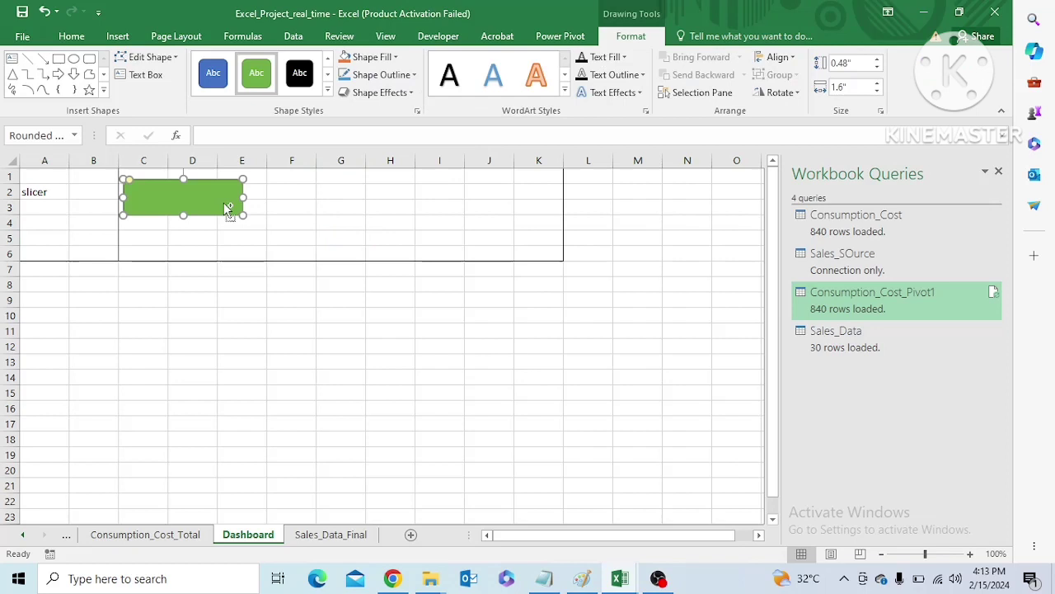
key("ctrl+c")
key("ctrl+v")
left_click_drag(240, 216, 494, 192)
key("ctrl+v")
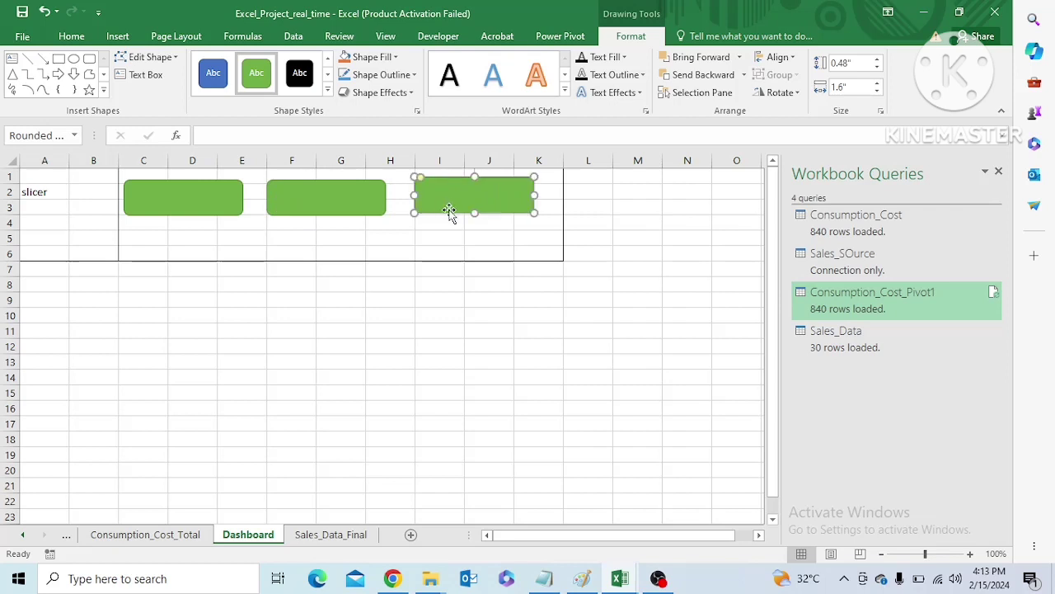
left_click(375, 250)
left_click(237, 210)
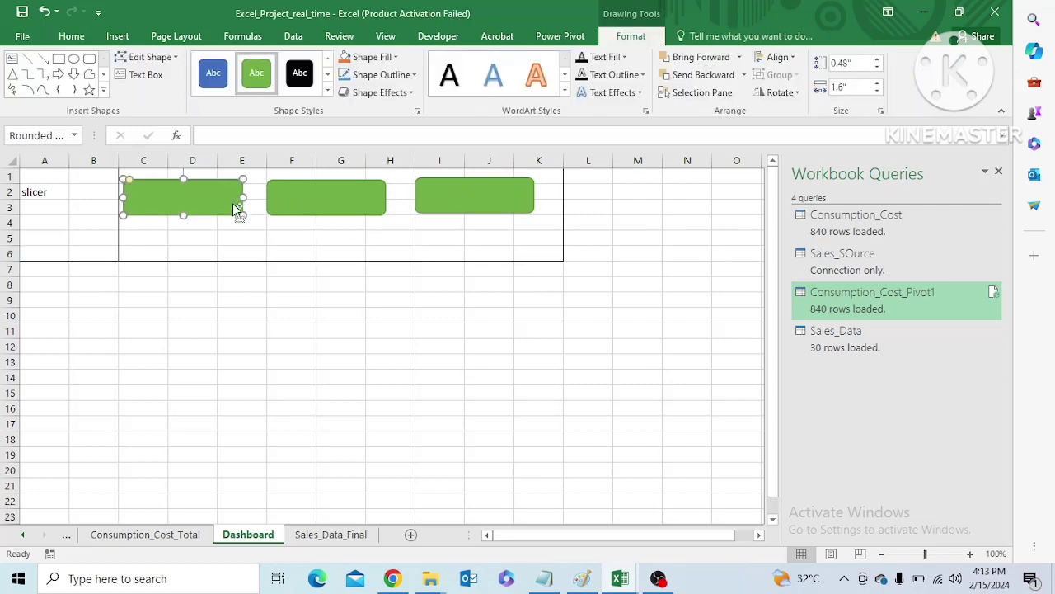
Place a copy of the green rounded rectangle below the first card, over C4:E6, and nudge the middle upper card slightly down
left_click(334, 192, "ctrl")
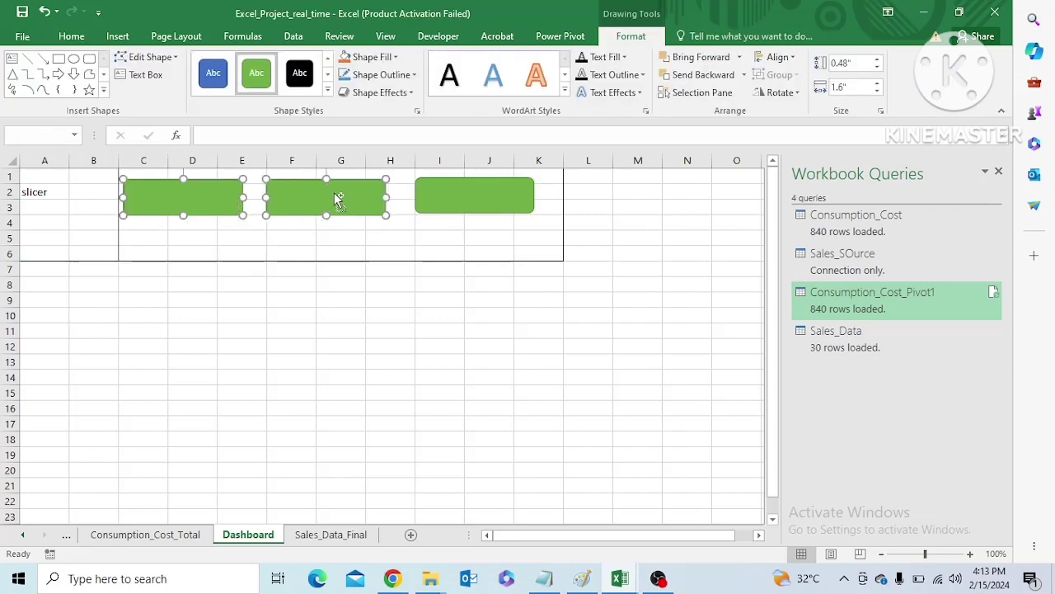
left_click(467, 193, "ctrl")
key("ctrl+v")
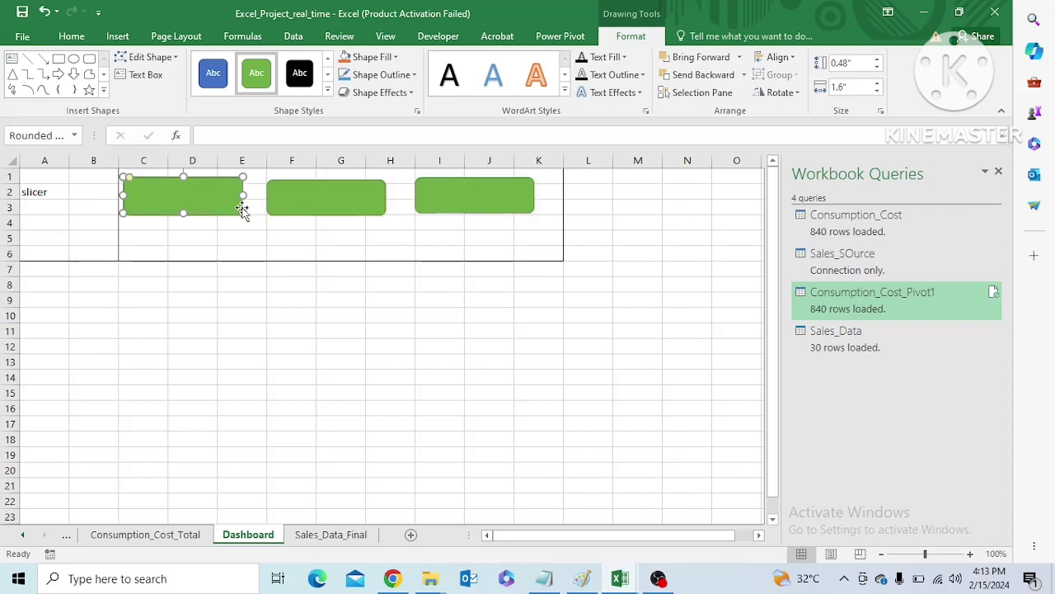
left_click_drag(235, 211, 236, 256)
left_click(341, 203)
left_click_drag(343, 225, 340, 209)
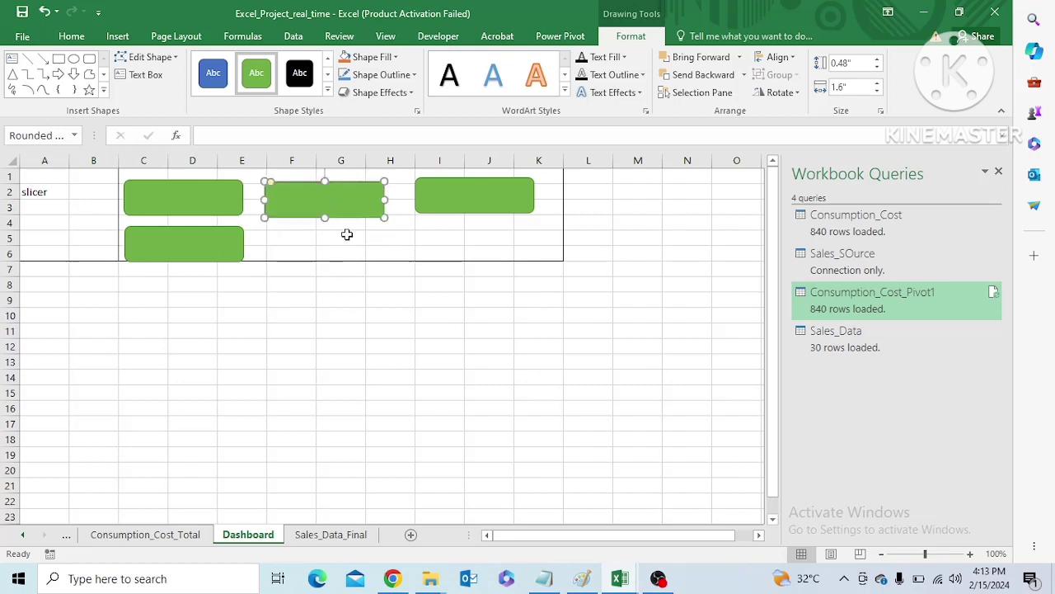
Complete the second row of cards with two more copies of the green rectangle across columns F–H and I–K
left_click(347, 235)
key("ctrl+v")
left_click_drag(348, 242, 305, 238)
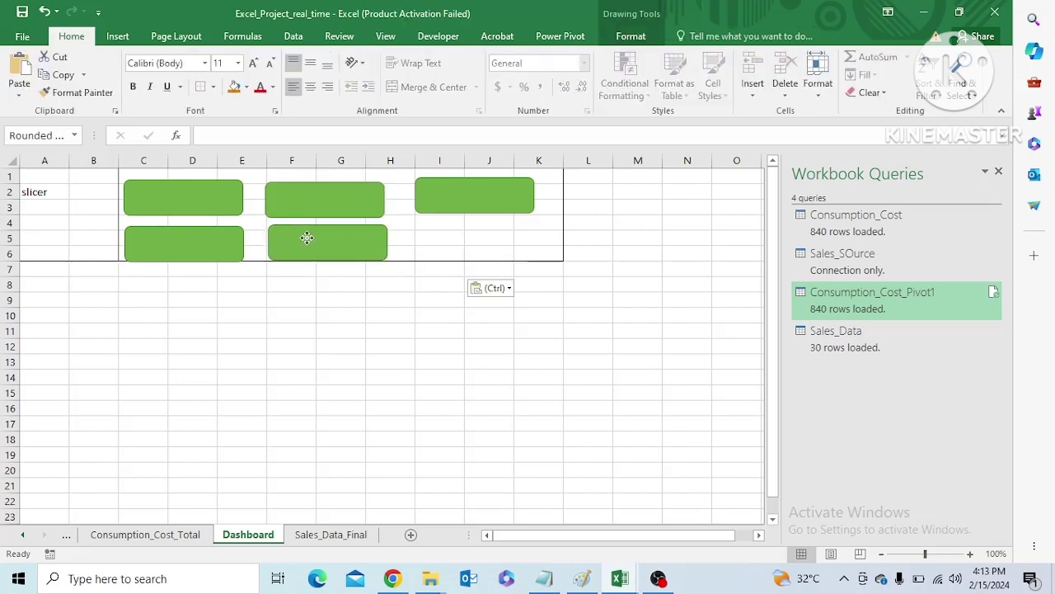
left_click(451, 203)
left_click(471, 239)
key("ctrl+v")
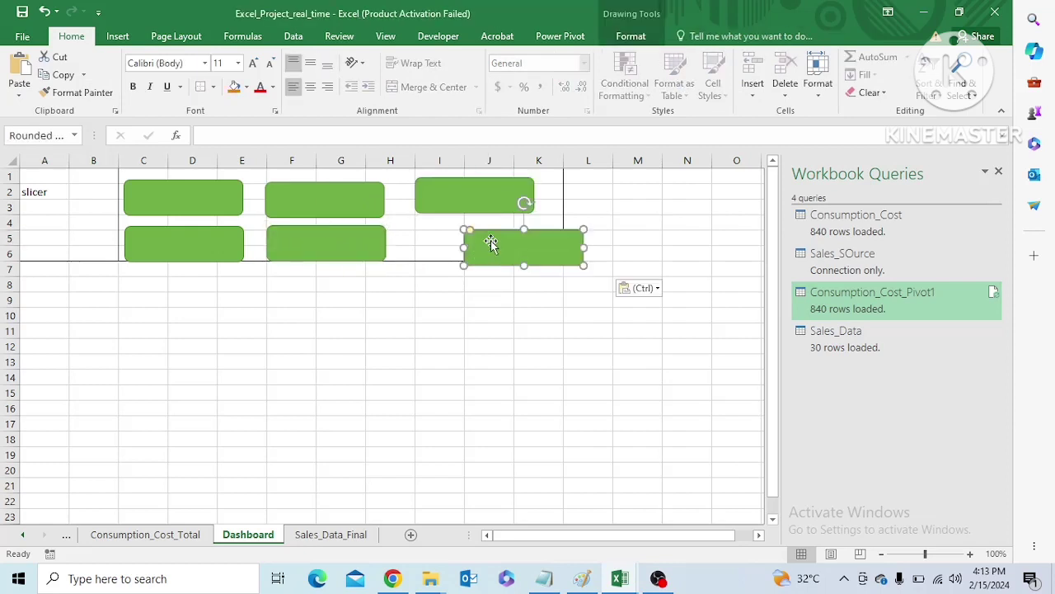
left_click_drag(491, 242, 443, 238)
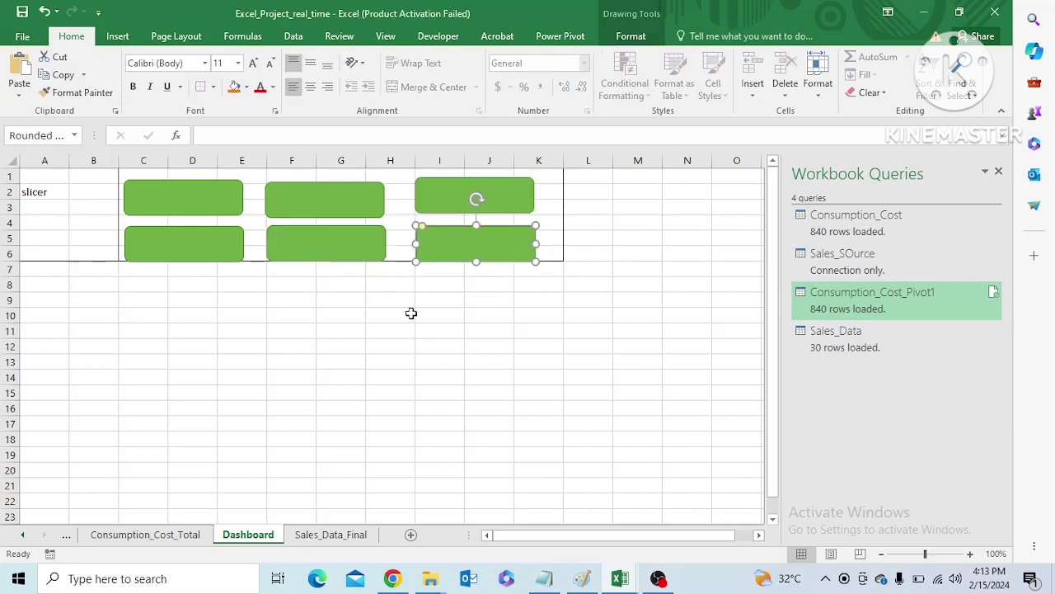
left_click(406, 338)
Clear the slicer label from cell A2 and copy the Day slicer from Sales_Data_Final to cell A1 of the Dashboard
left_click(96, 232)
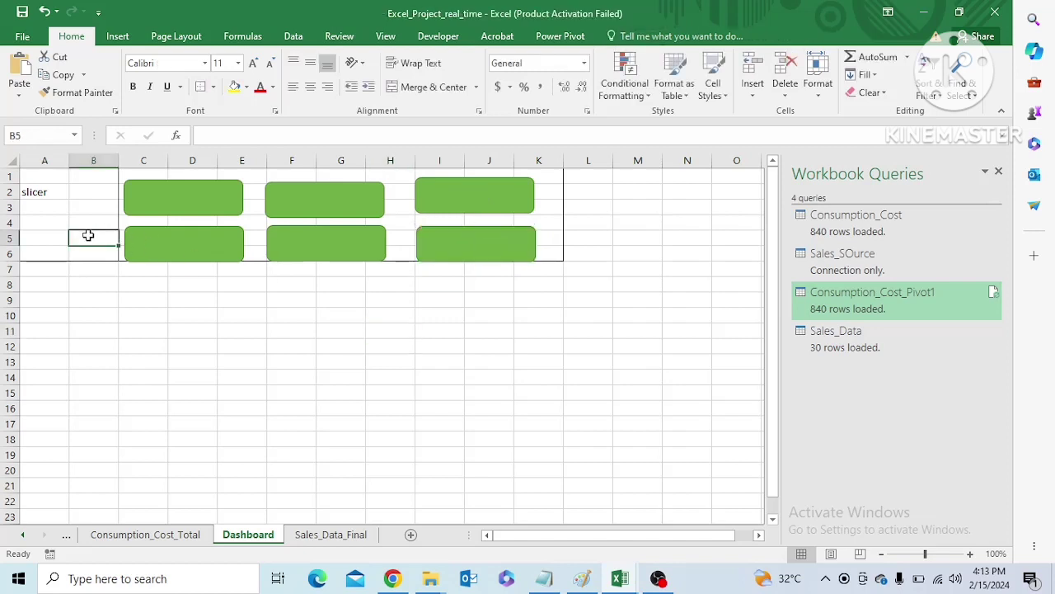
left_click(37, 192)
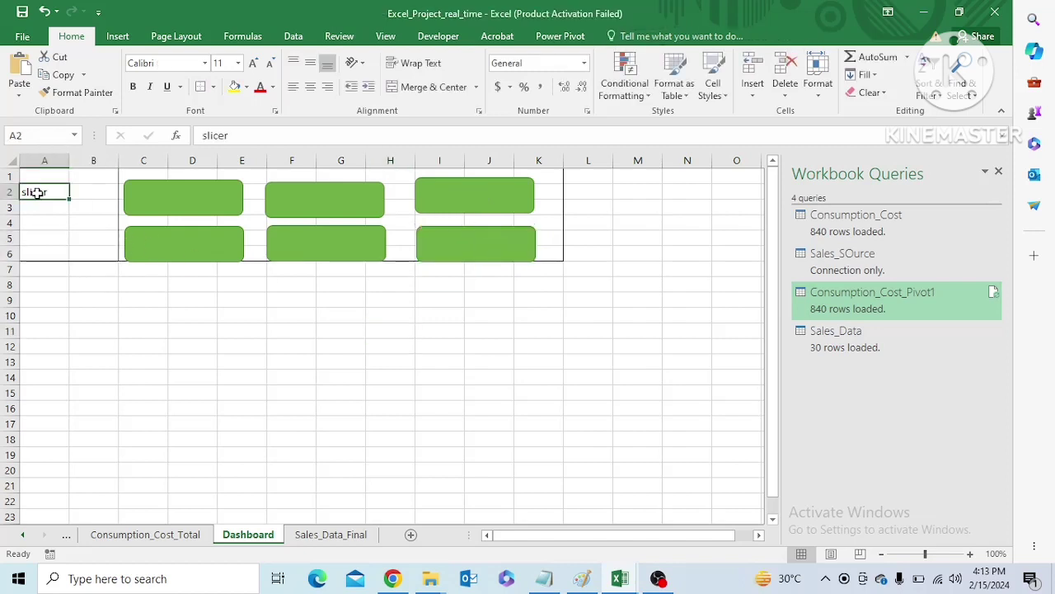
left_click(331, 535)
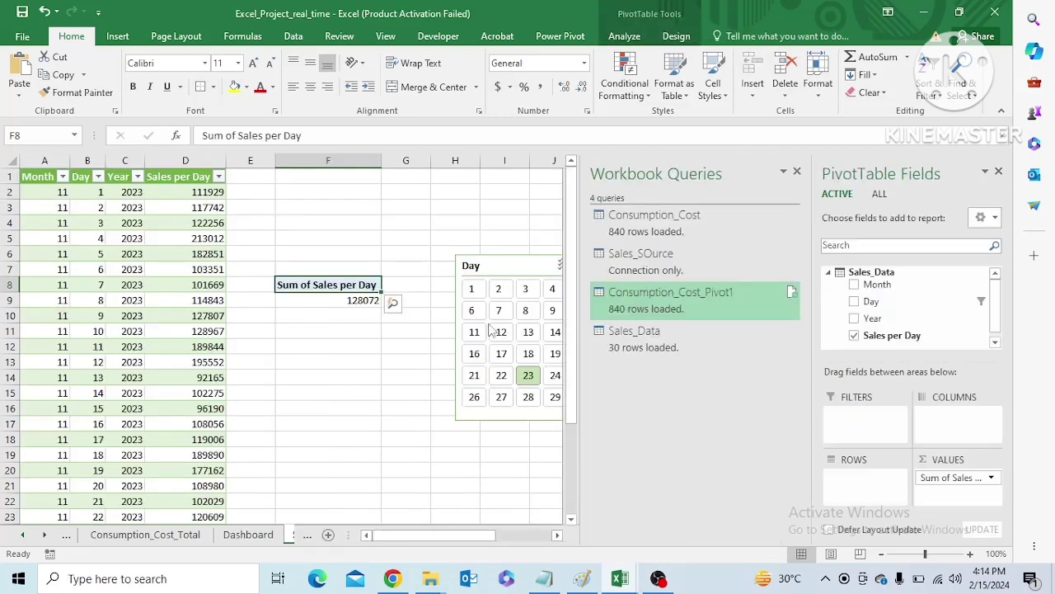
left_click(500, 266)
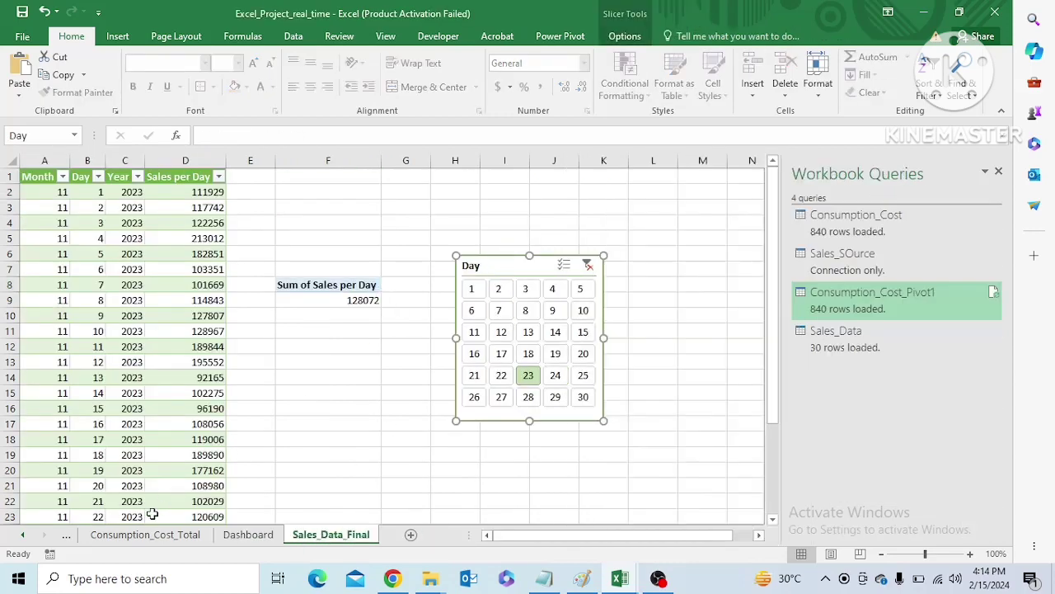
left_click(242, 537)
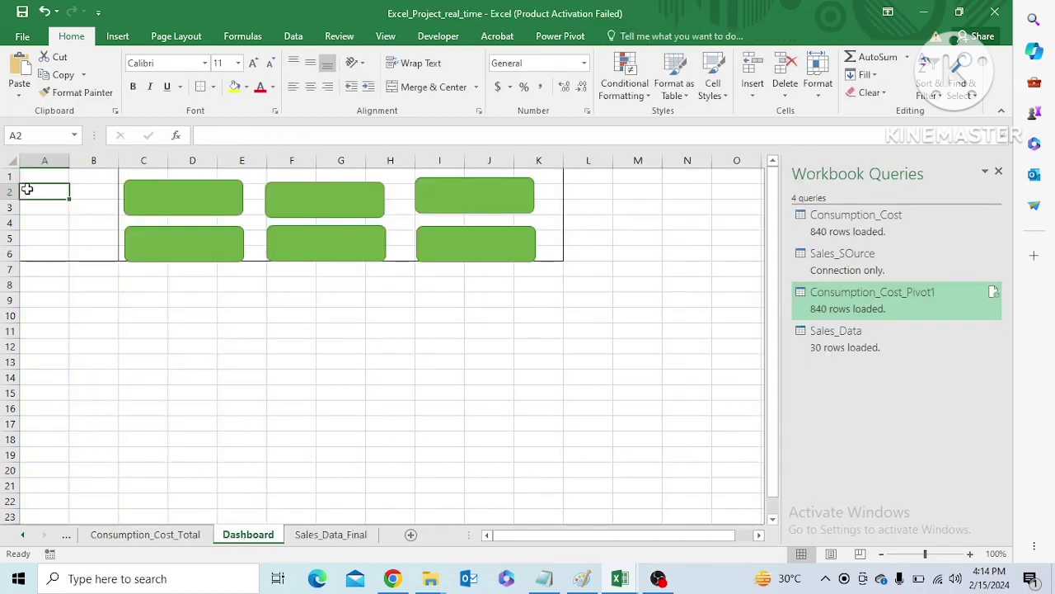
left_click(38, 179)
key("ctrl+v")
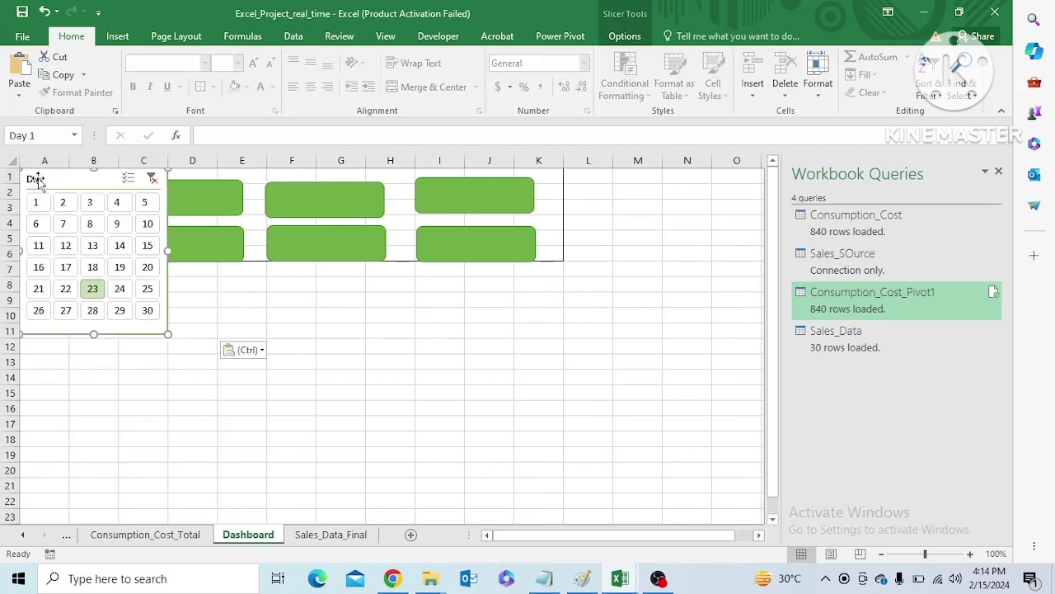
Move all six green cards together so they clear the Day slicer and span columns D to L
left_click(219, 194)
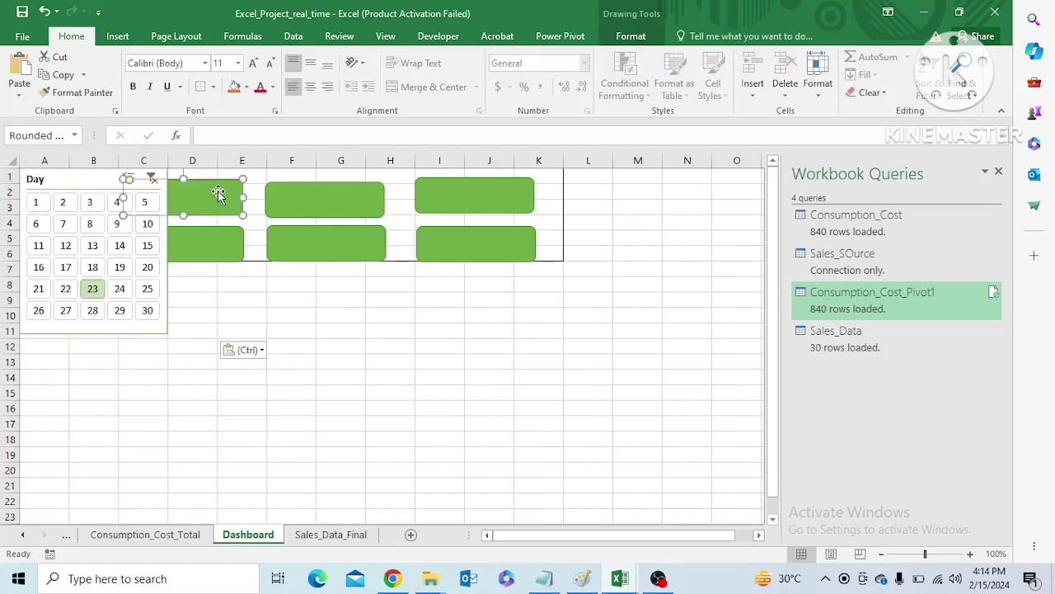
left_click(318, 196, "ctrl")
left_click(455, 204, "ctrl")
left_click(239, 250, "ctrl")
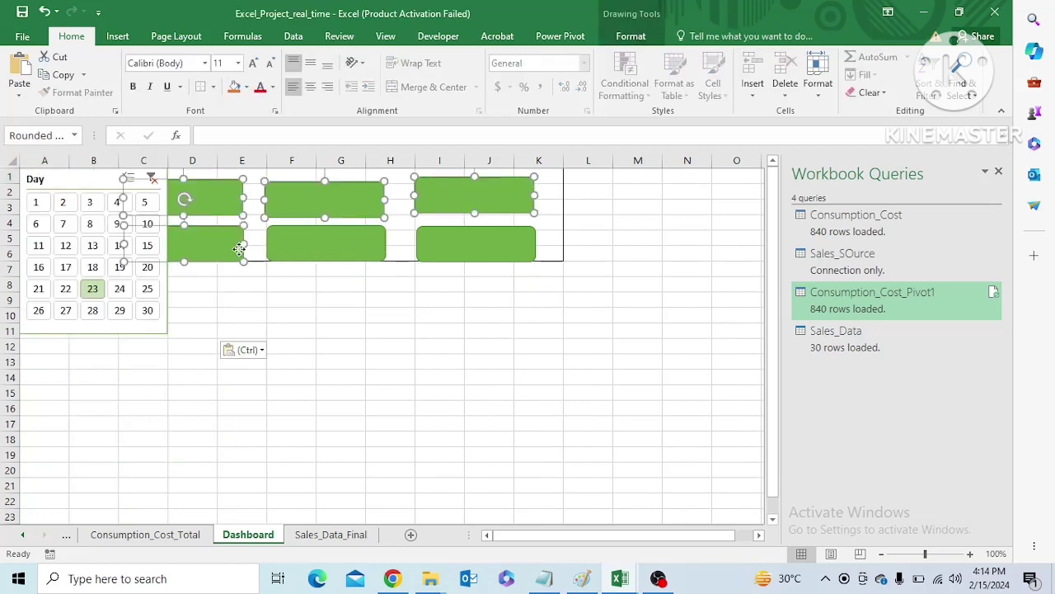
left_click(309, 249, "ctrl")
left_click(440, 252, "ctrl")
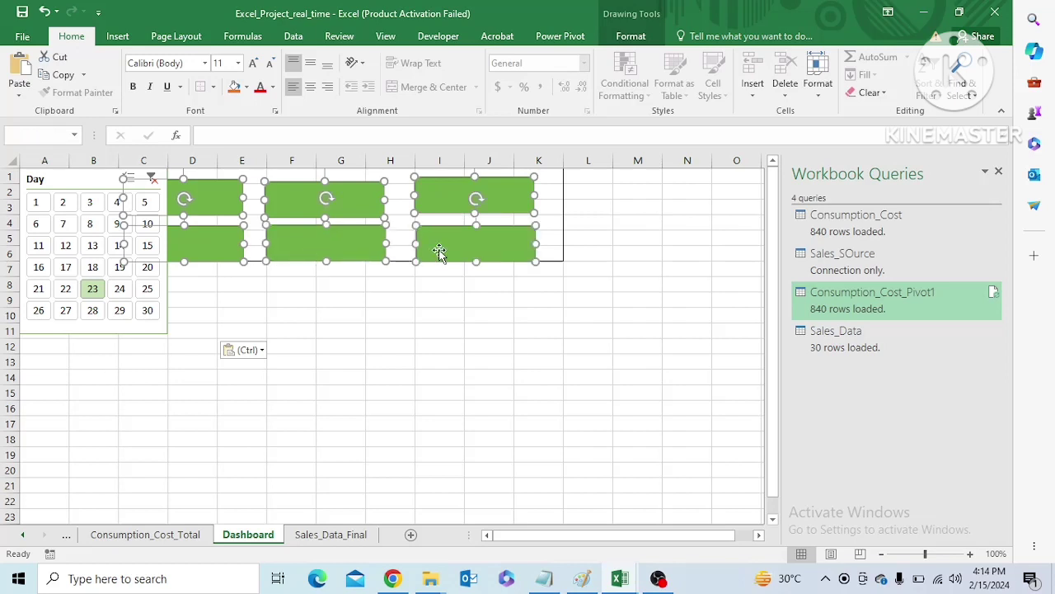
left_click_drag(439, 252, 510, 266)
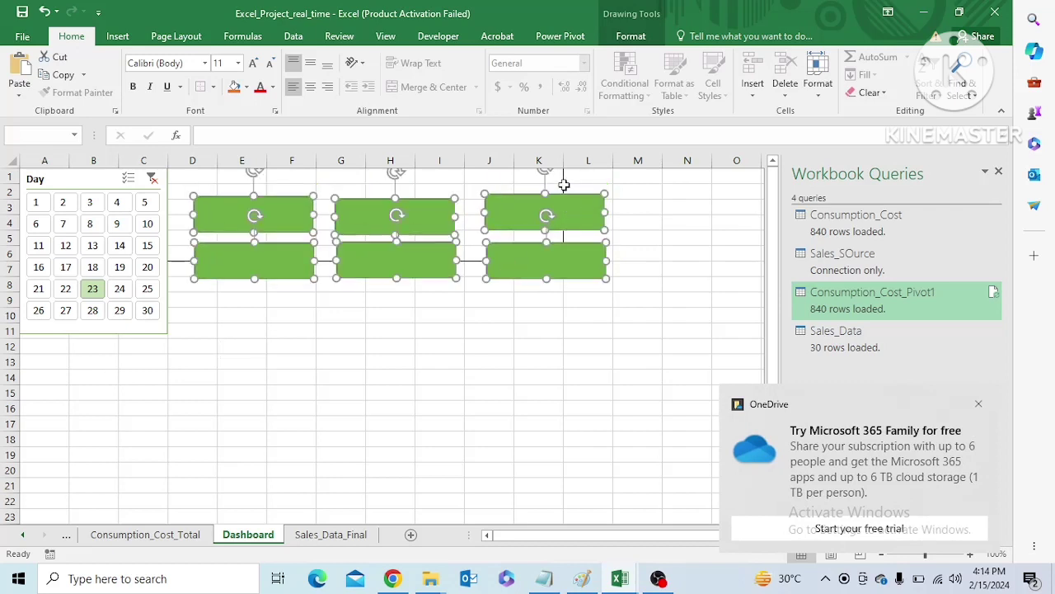
left_click(569, 189)
Raise the three upper cards to widen the gap between rows, and align the third card with its neighbours
left_click(406, 211)
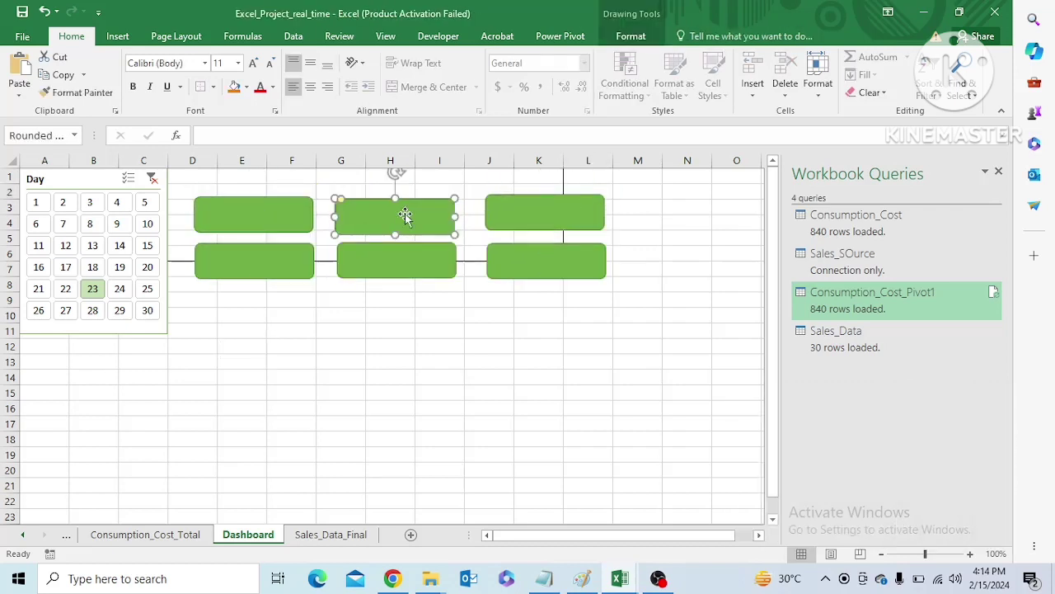
left_click(406, 264)
left_click(372, 217)
left_click(273, 218, "ctrl")
left_click(503, 216, "ctrl")
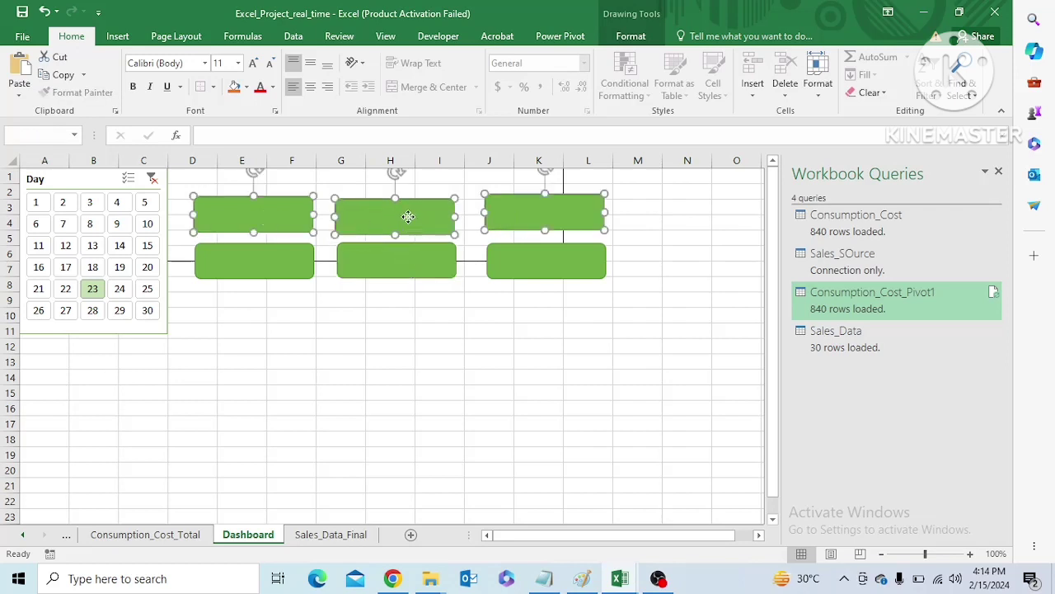
left_click_drag(407, 217, 407, 204)
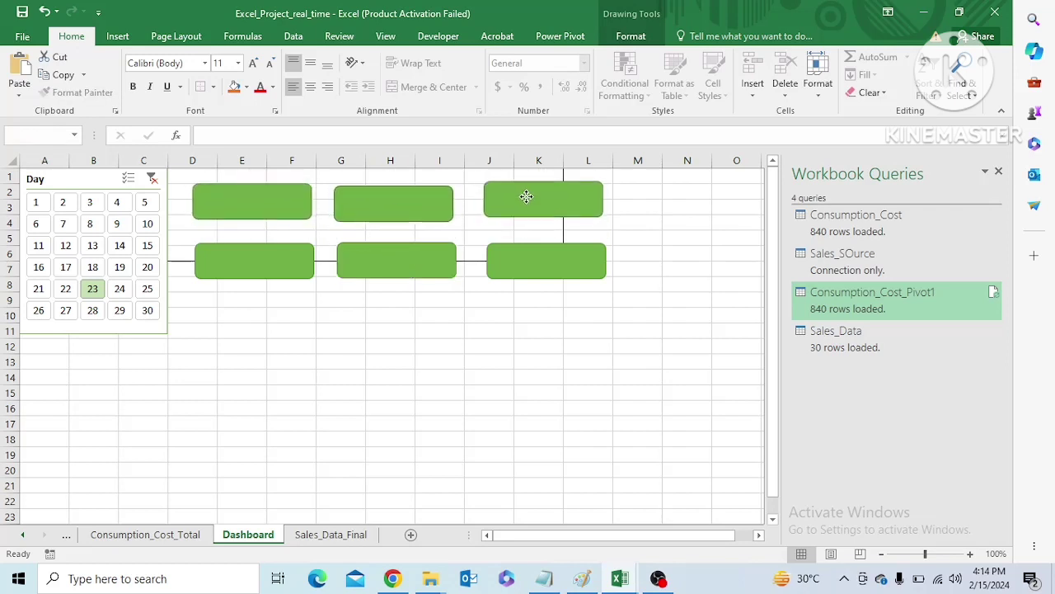
left_click(640, 224)
left_click(529, 202)
left_click_drag(529, 203, 529, 208)
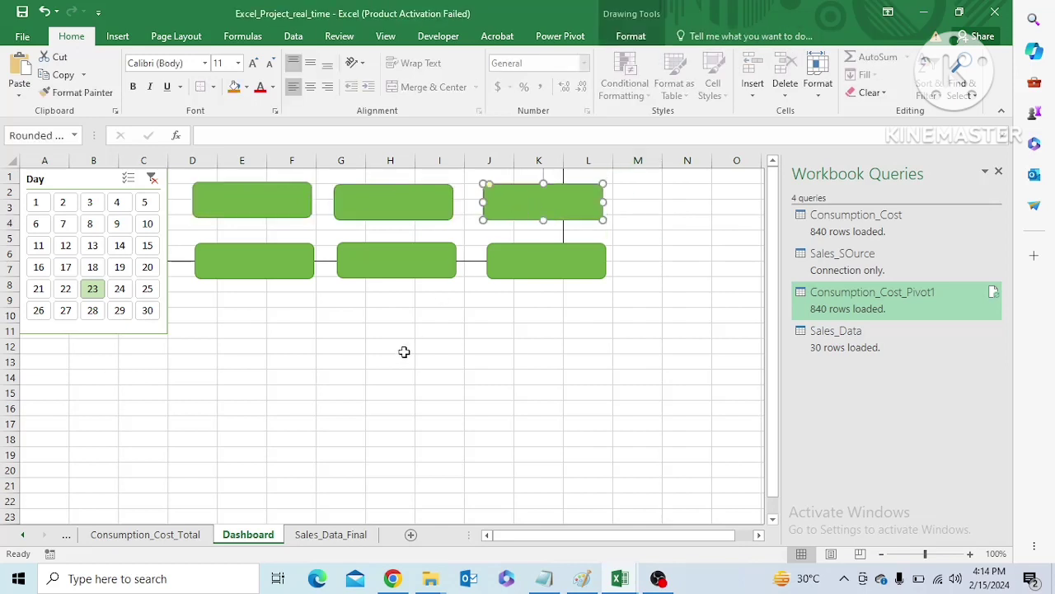
left_click(403, 356)
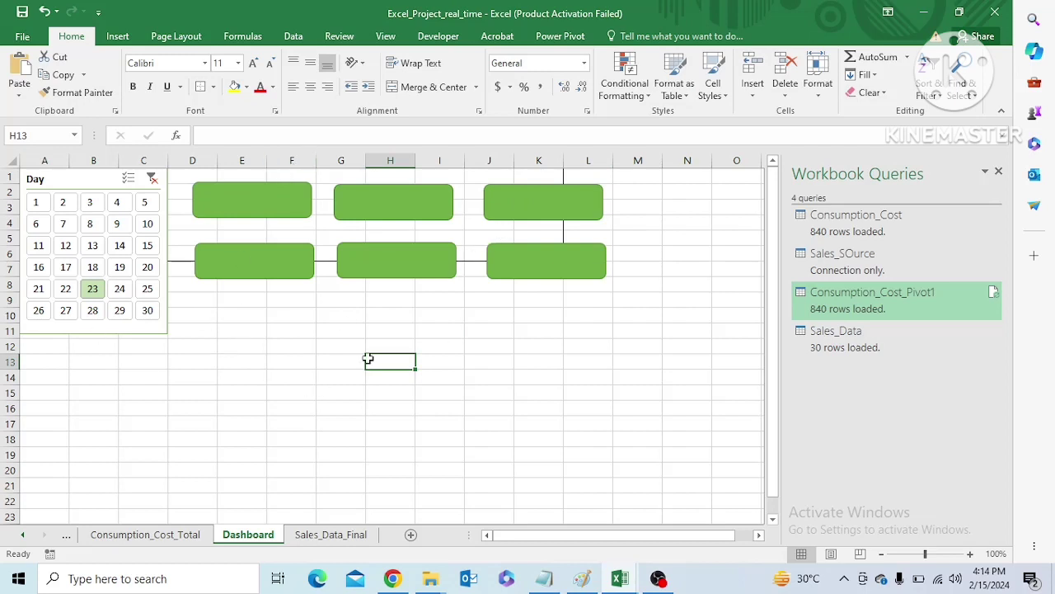
Try to link the first card's text directly to the grand total of the Consumption_Cost_Total PivotTable
left_click(222, 206)
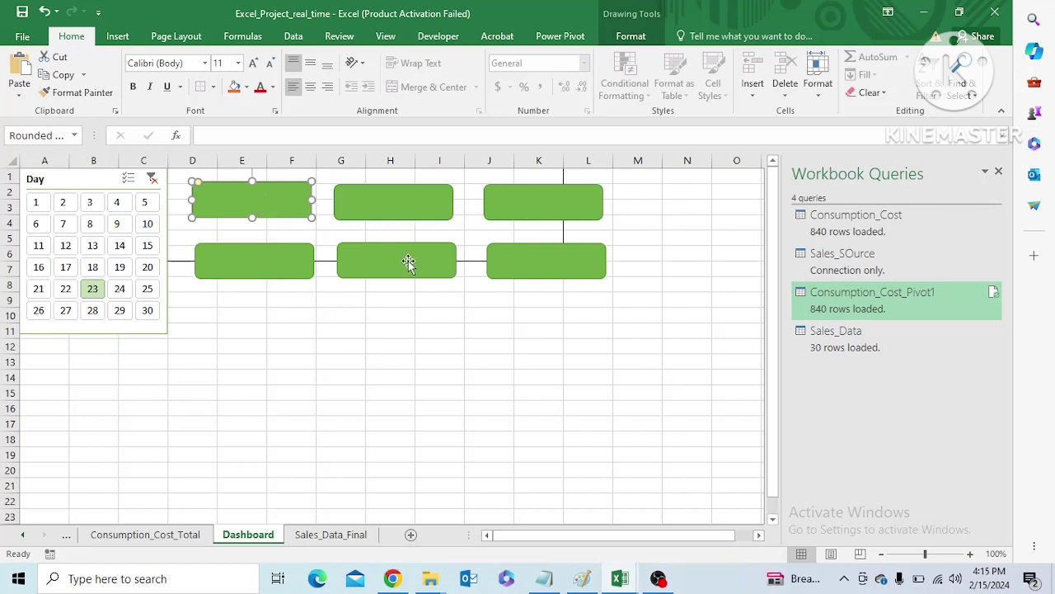
left_click(155, 534)
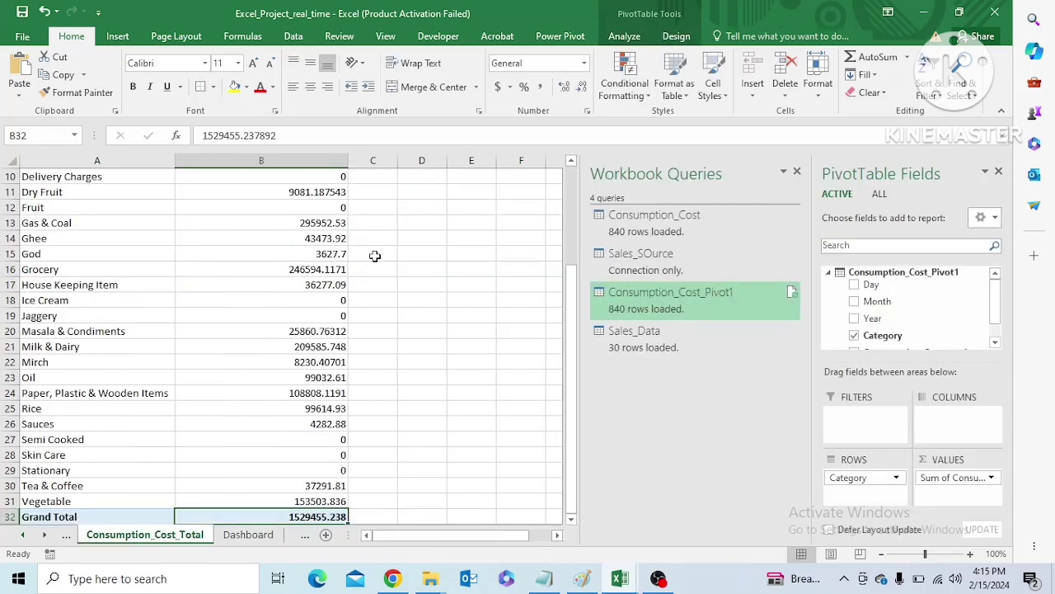
left_click(248, 535)
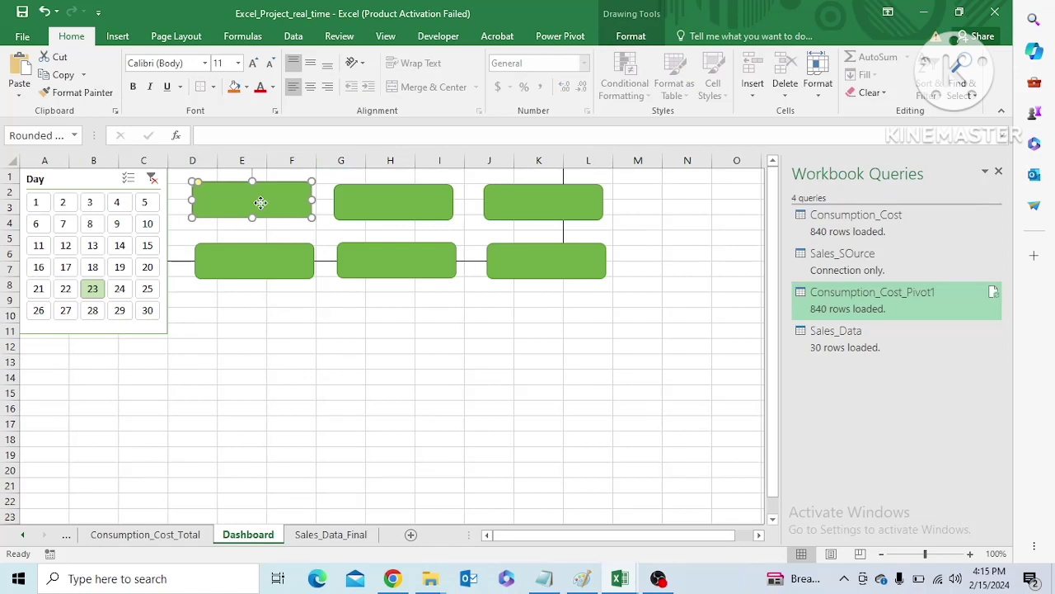
double_click(261, 204)
left_click(332, 103)
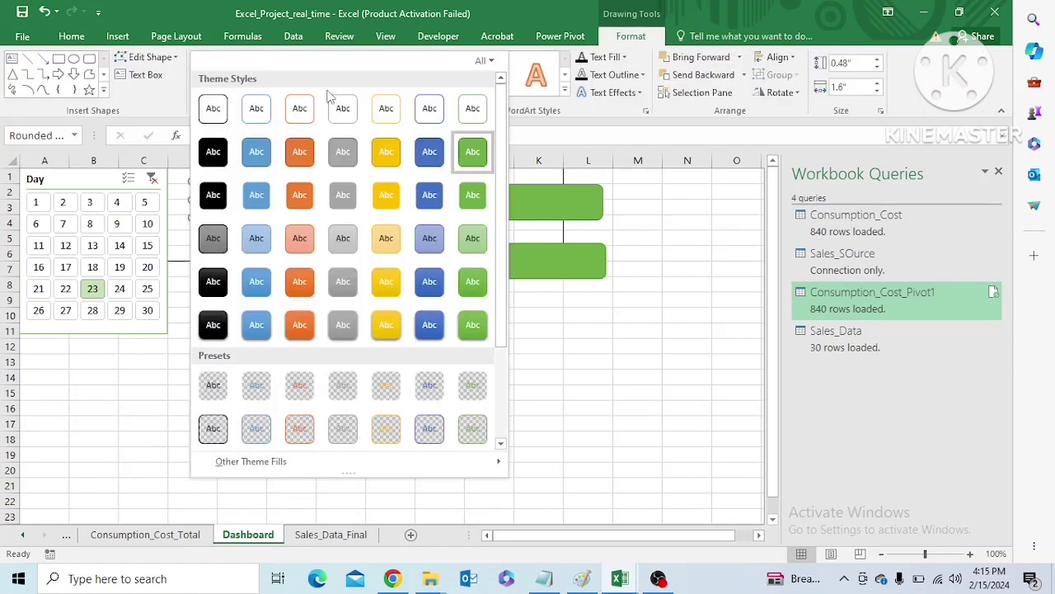
left_click(463, 159)
left_click(228, 137)
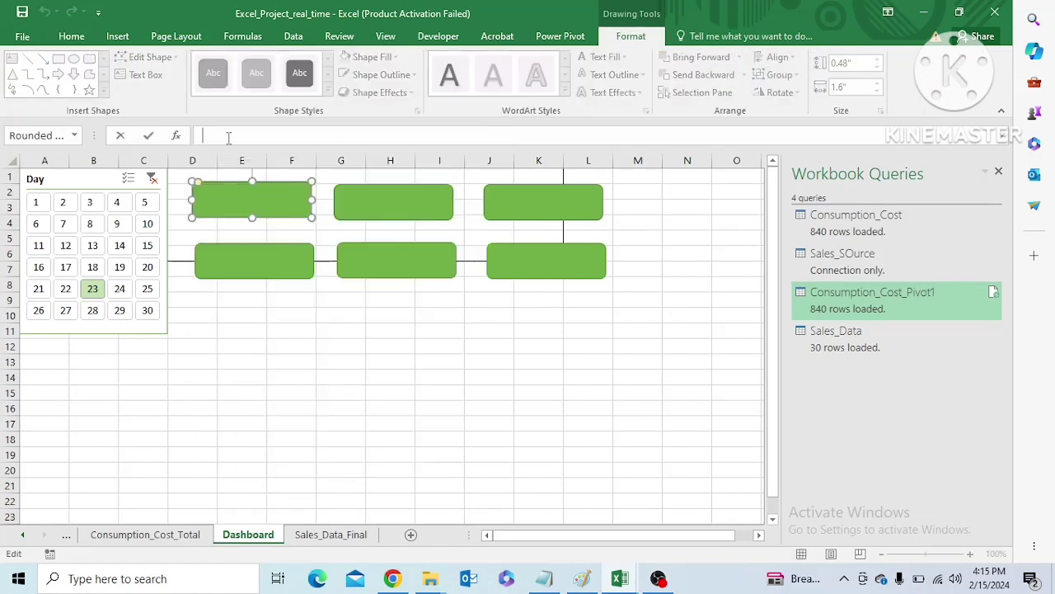
left_click(157, 535)
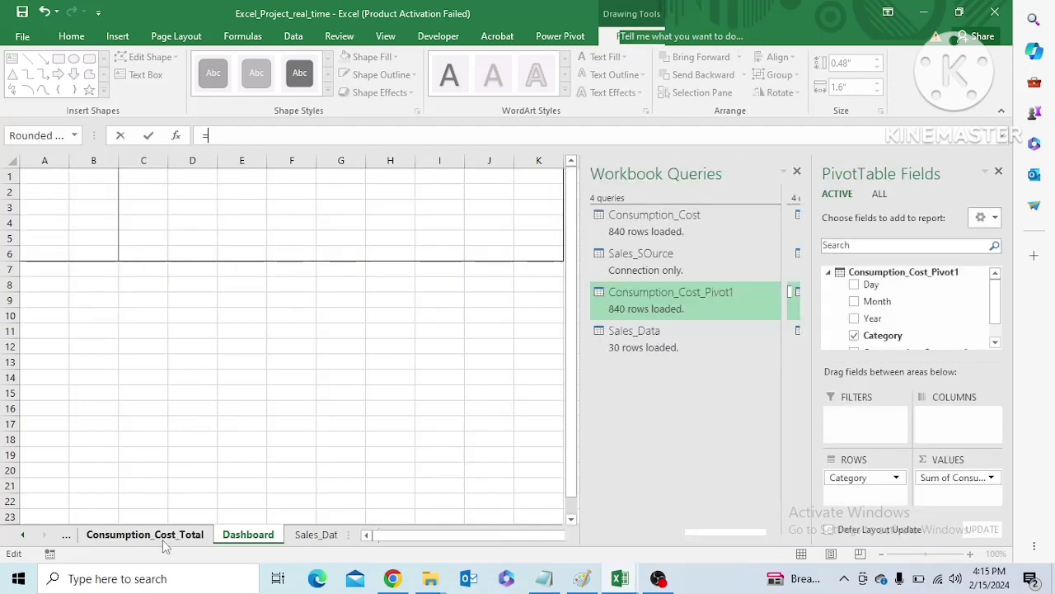
left_click(320, 516)
key("Return")
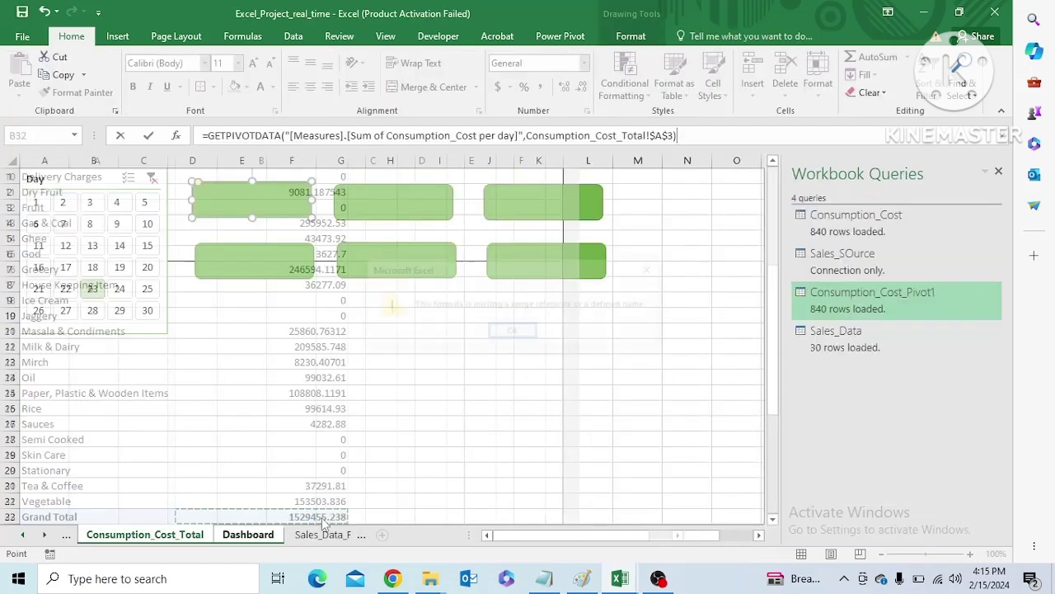
left_click(518, 331)
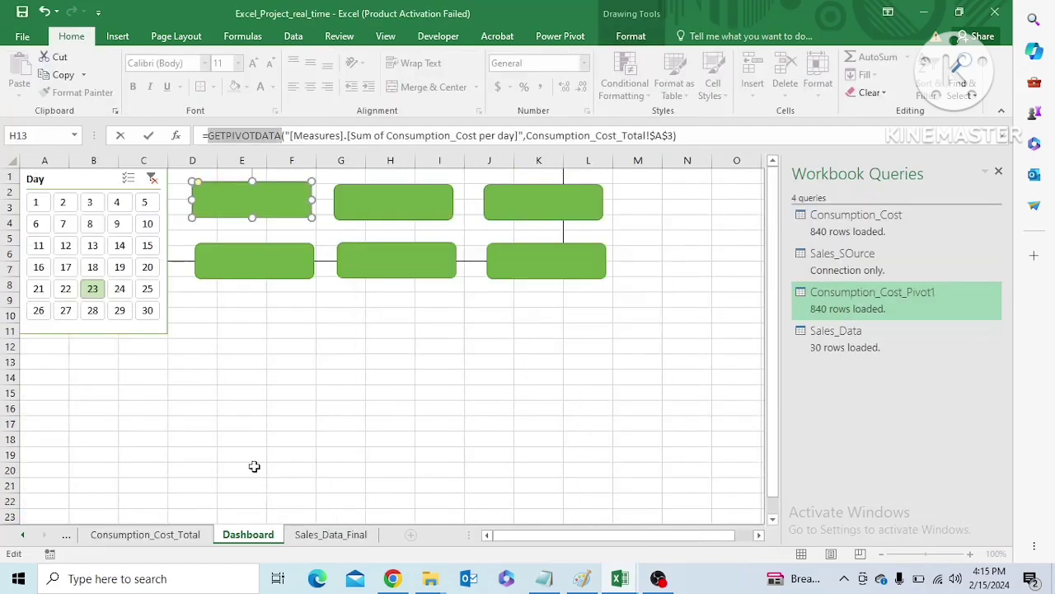
left_click(182, 536)
left_click(306, 517)
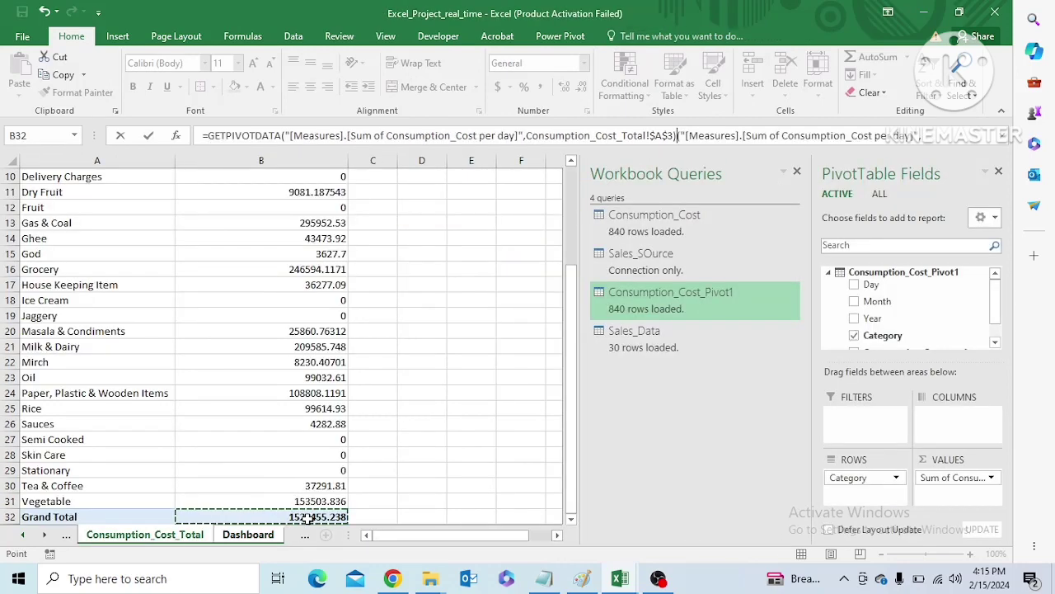
type("+")
left_click(430, 271)
key("BackSpace")
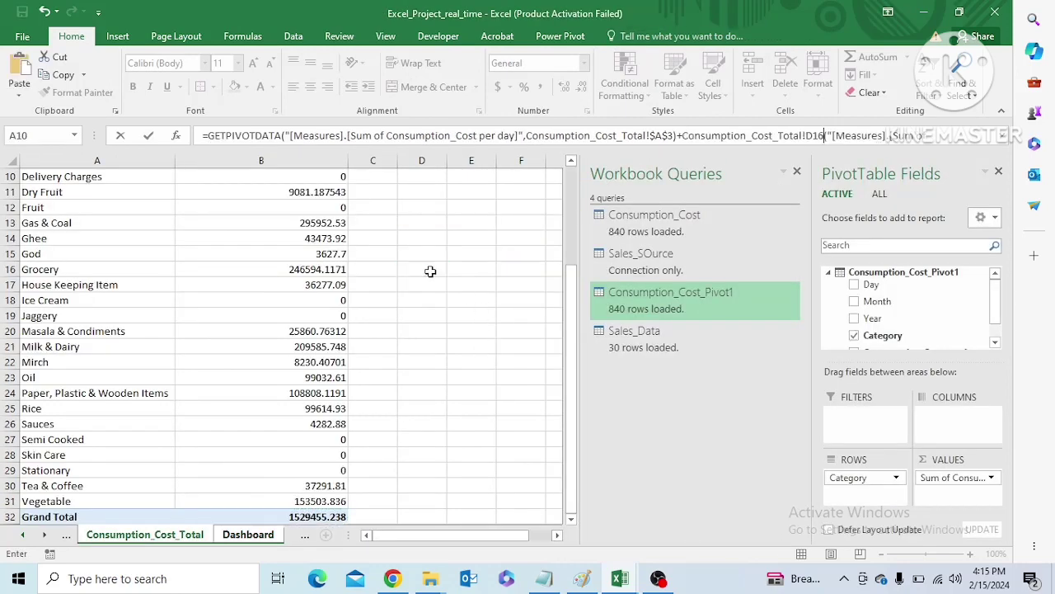
key("Return")
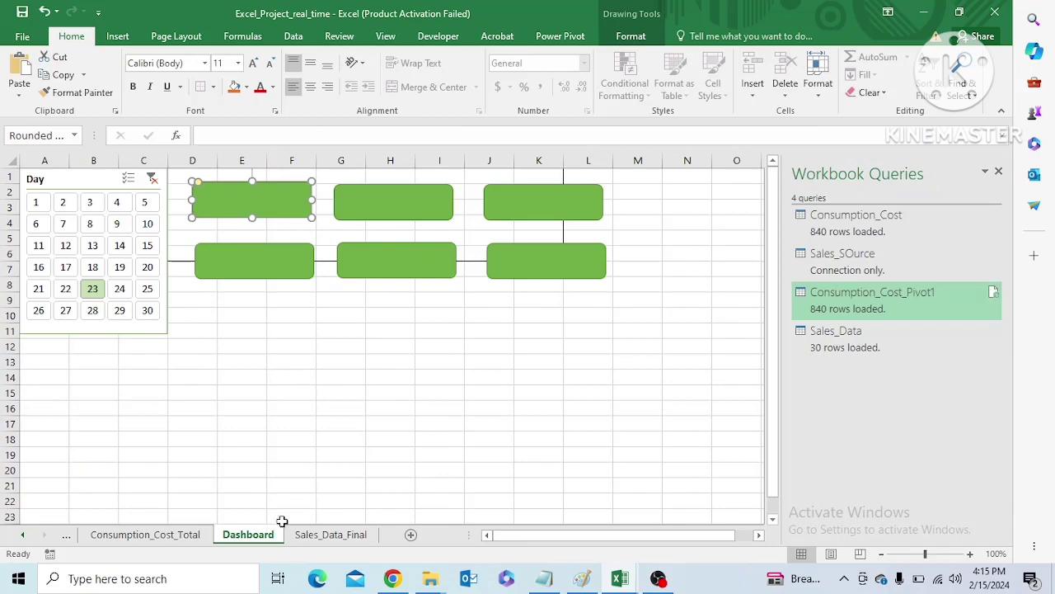
Switch to the Consumption_Cost_Total sheet and go to the empty cells beside the PivotTable's lower rows
left_click(153, 534)
left_click_drag(571, 316, 568, 405)
mouse_move(532, 535)
left_mouse_down()
mouse_move(565, 534)
mouse_move(543, 535)
left_mouse_up()
left_click(471, 228)
key("Delete")
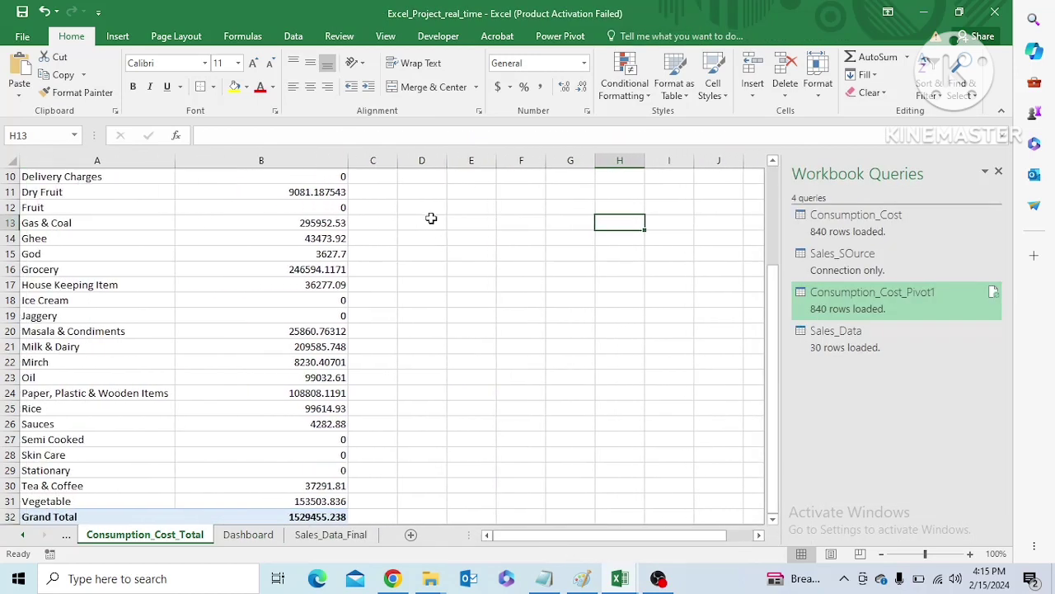
left_click(427, 226)
type("=sum")
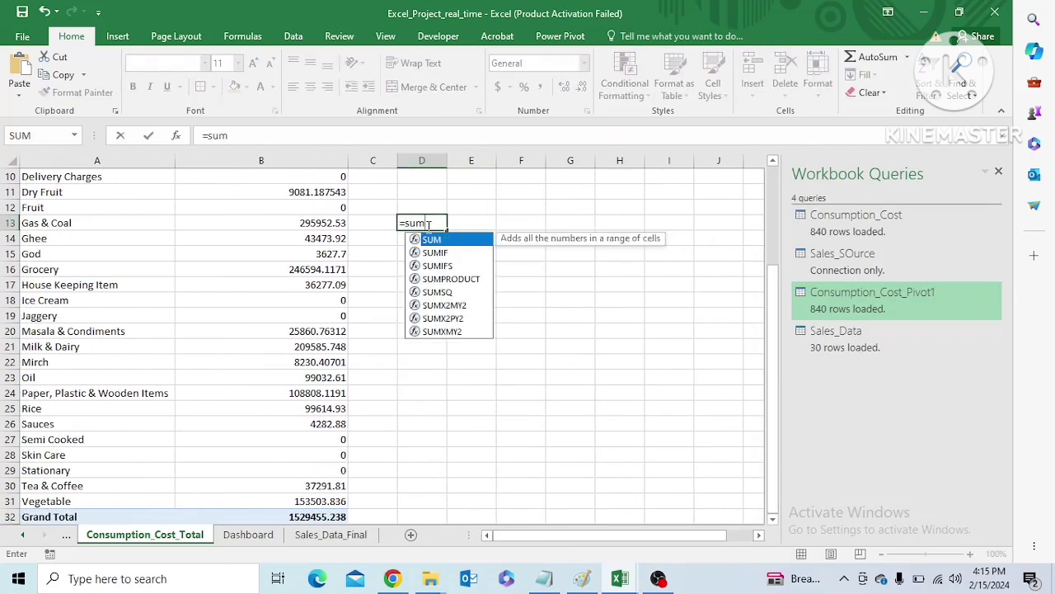
key("Tab")
scroll(318, 207, "up", 3)
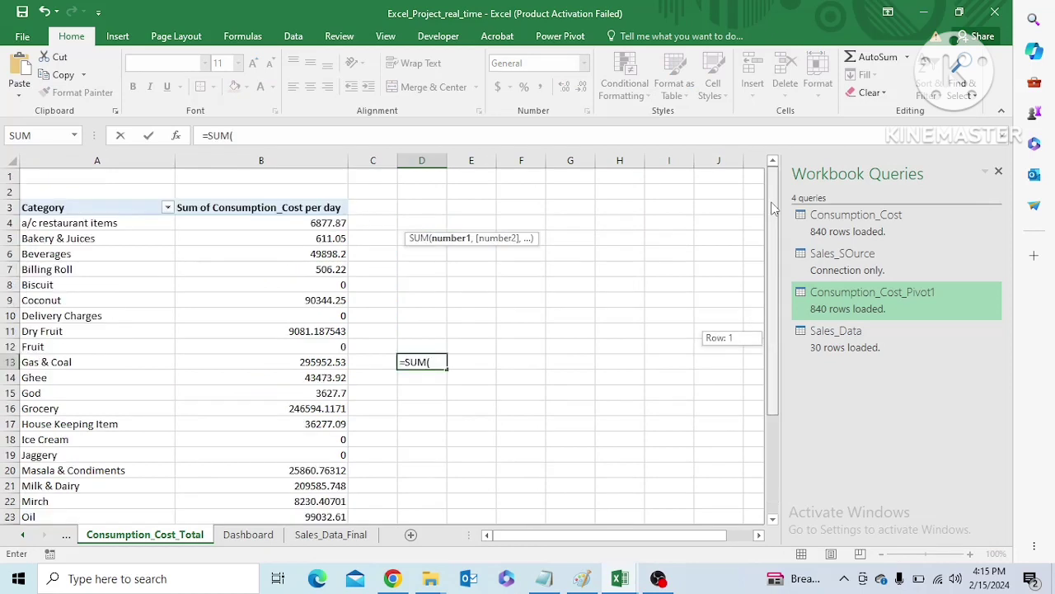
left_click(323, 223)
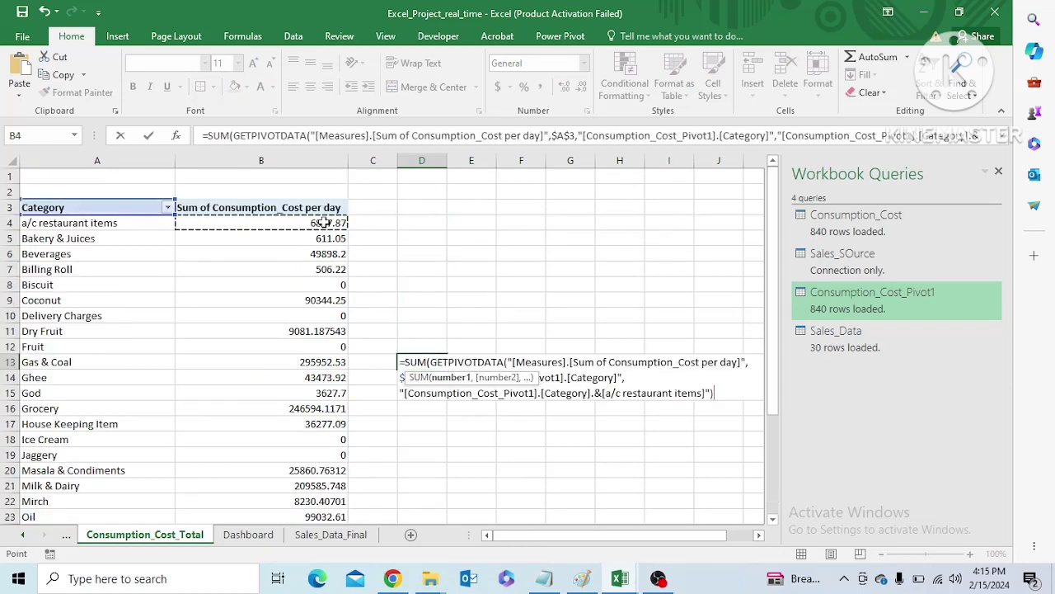
key("Escape")
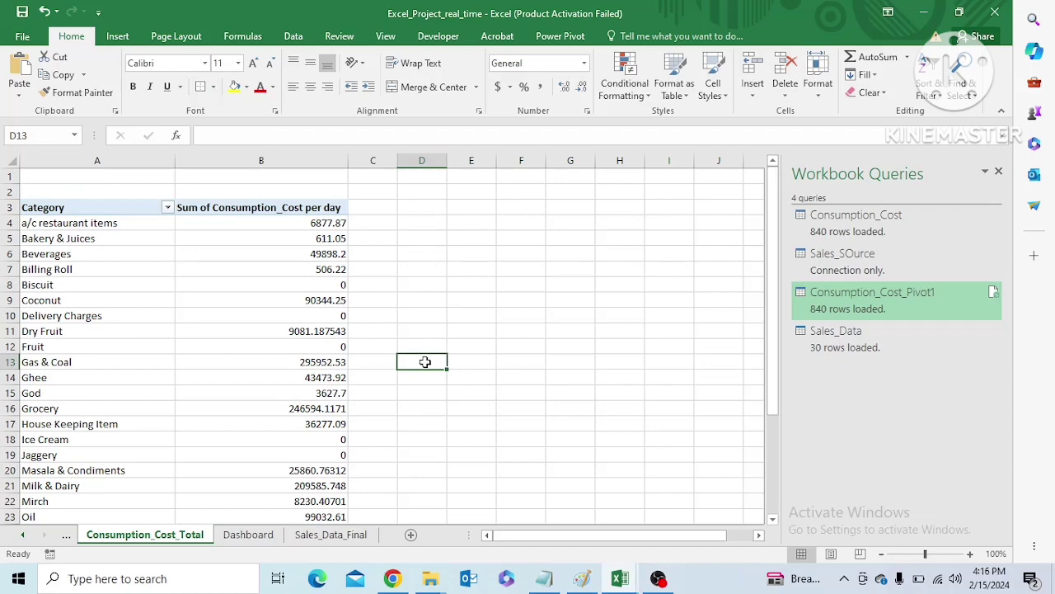
Enter =SUM(B4:B31) in cell D13 to total the category consumption costs without the PivotTable's grand total row
left_click_drag(772, 353, 772, 509)
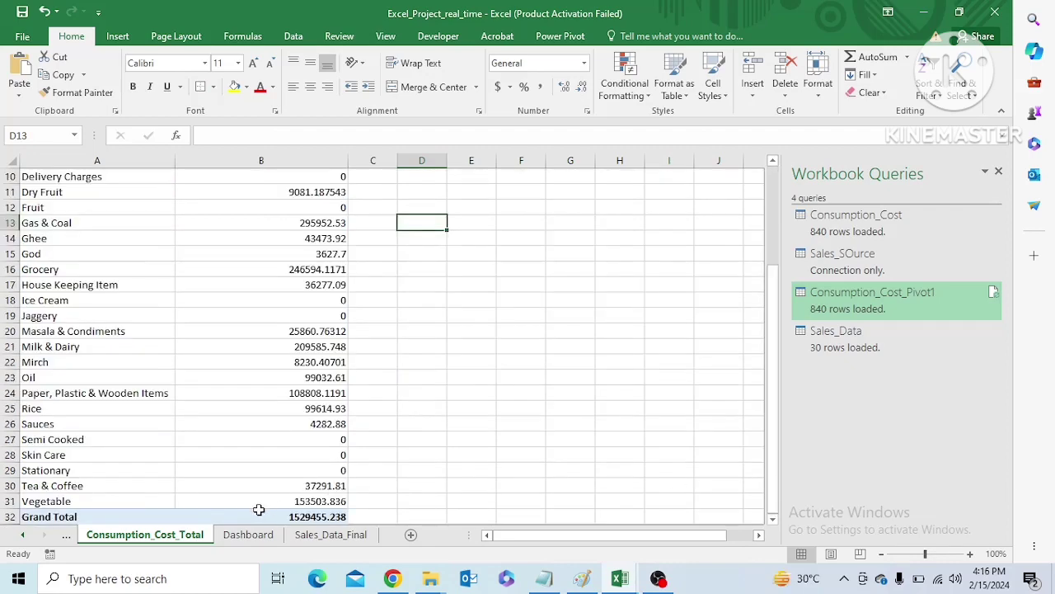
scroll(259, 510, "right", 2)
left_click_drag(505, 545, 483, 544)
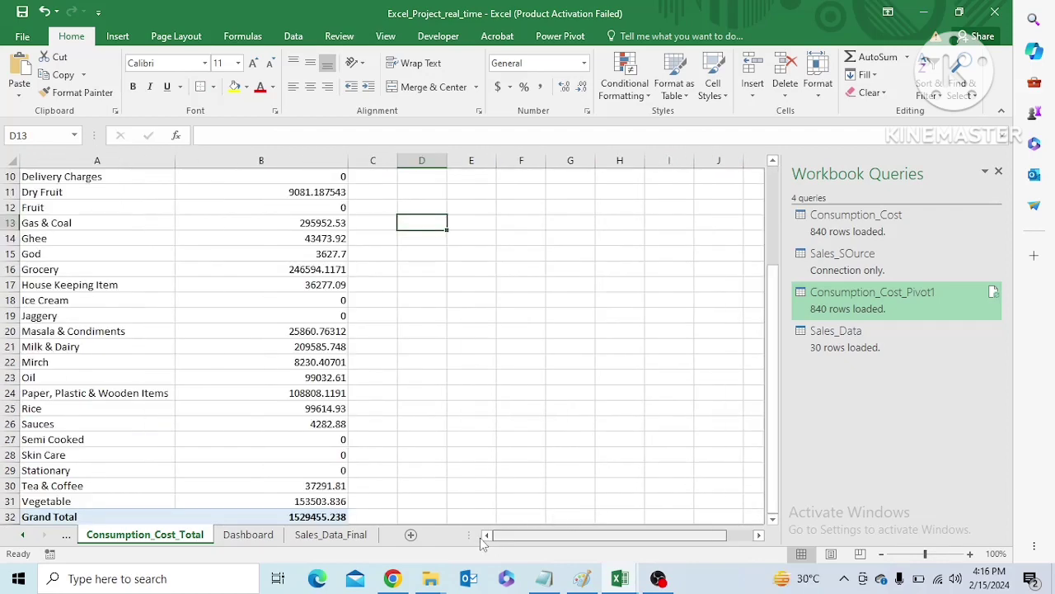
left_click(49, 518)
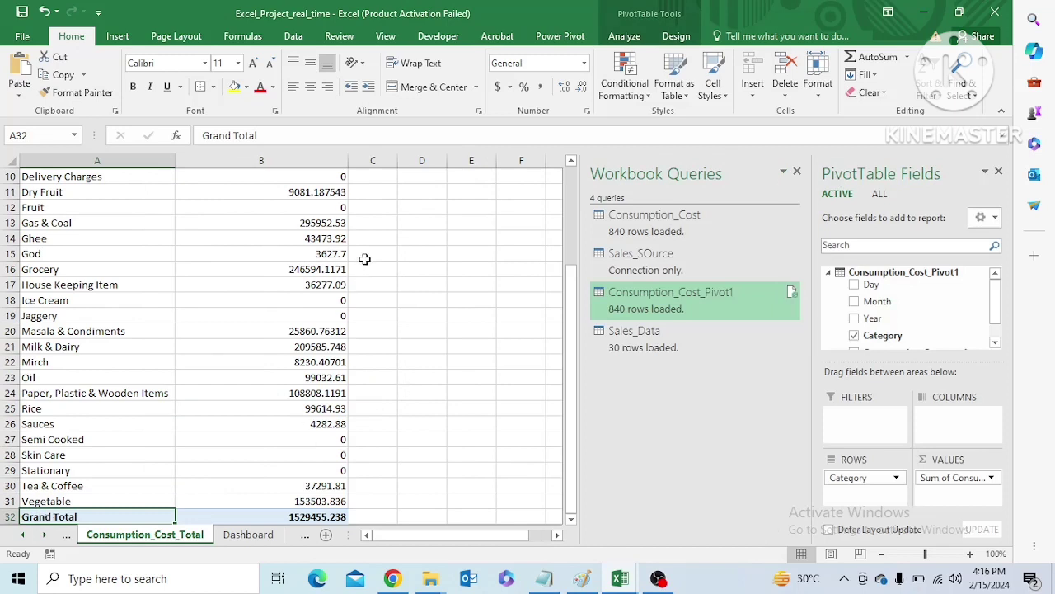
left_click(428, 217)
type("=")
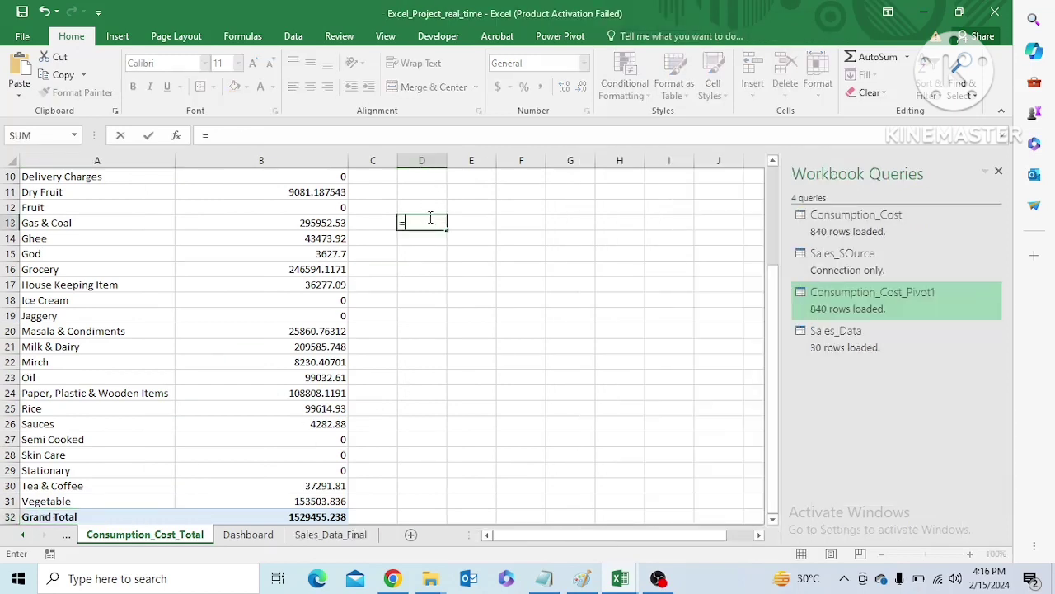
type("sum")
key("Tab")
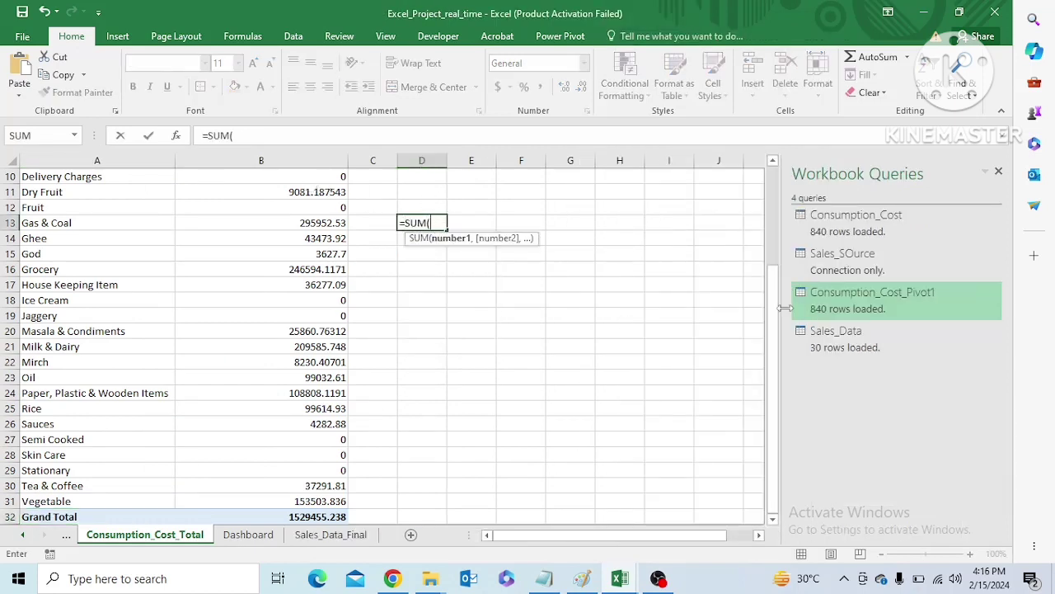
scroll(773, 322, "up", 3)
left_click(329, 227)
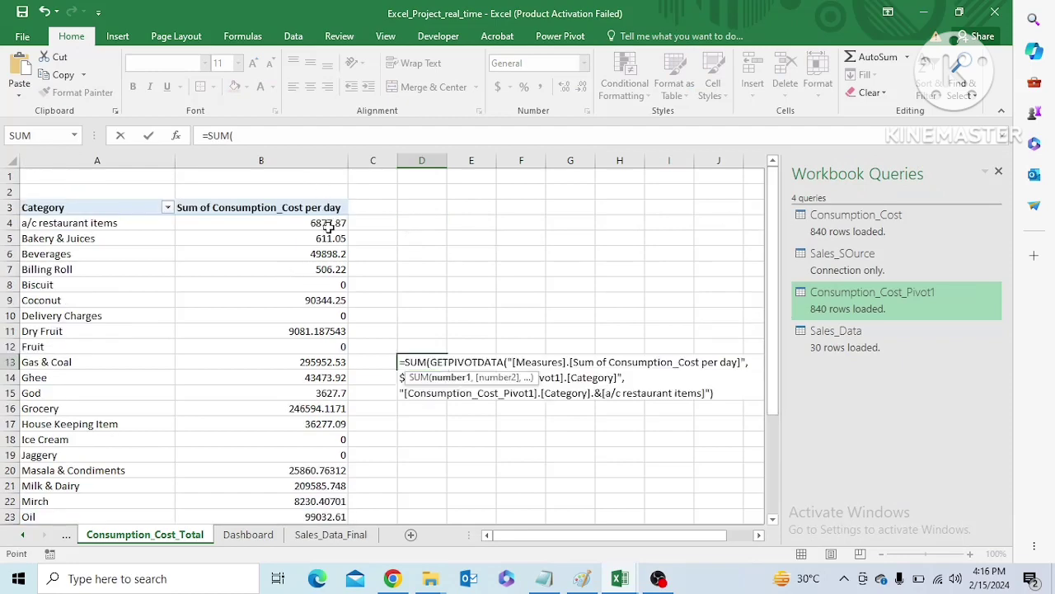
key("ctrl+shift+Down")
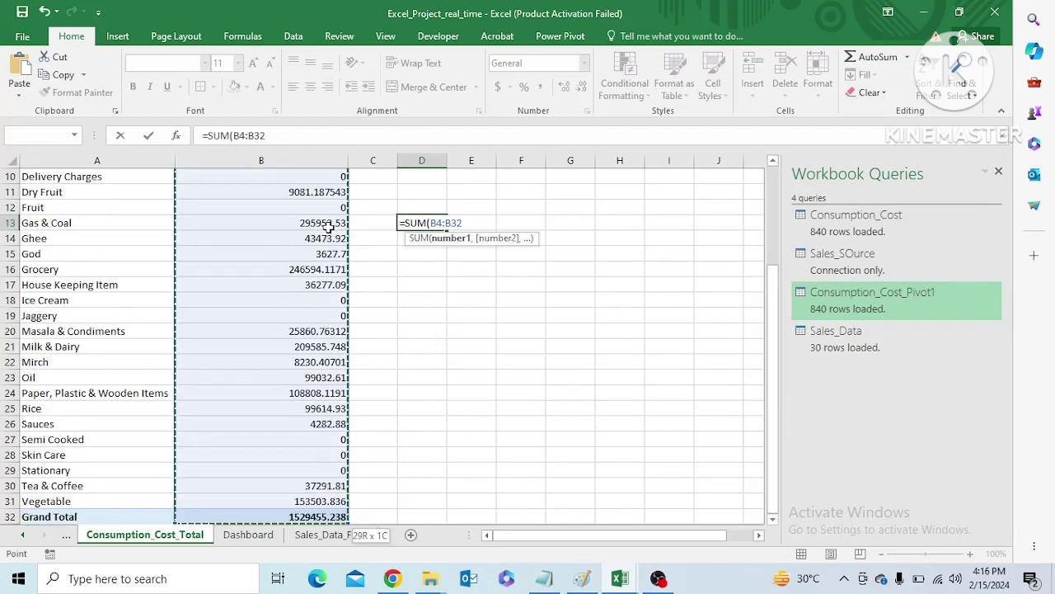
key("shift+Up")
type(")")
key("Return")
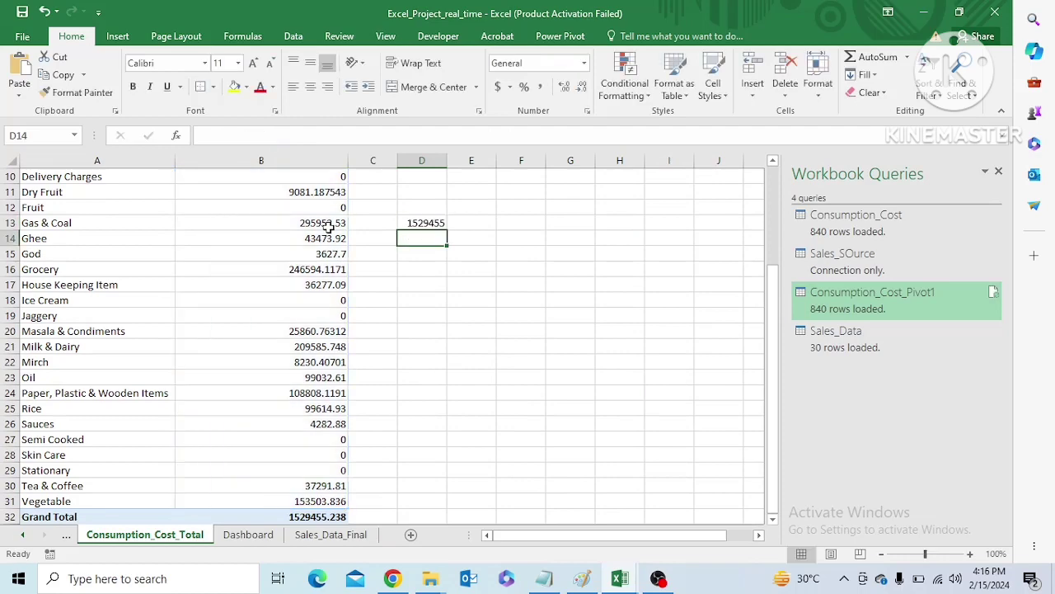
Copy the day-filtered sales value from cell F9 of Sales_Data_Final to cell E13 of Consumption_Cost_Total
left_click(420, 222)
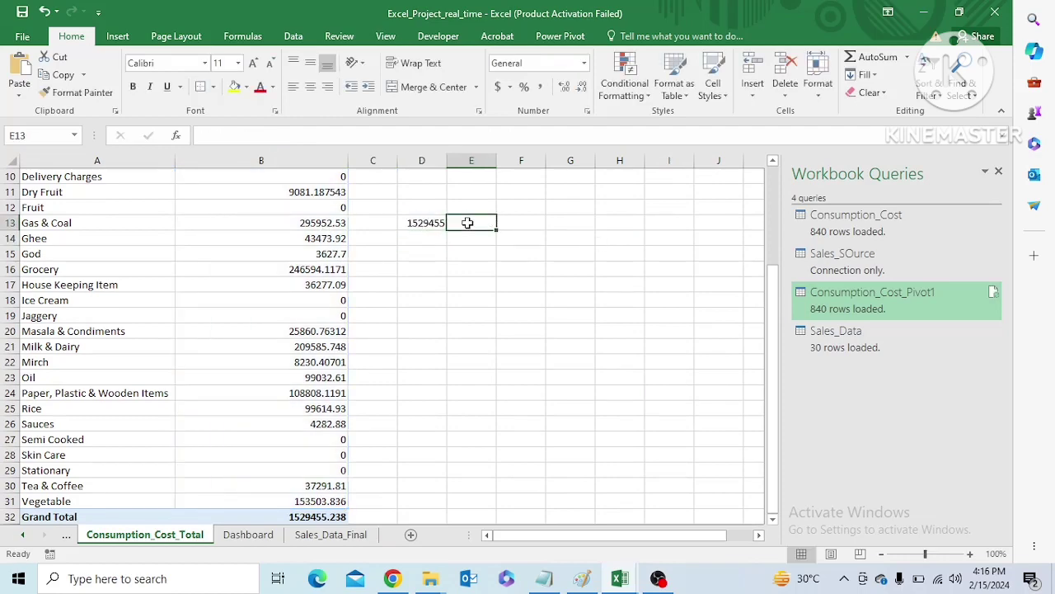
left_click(239, 536)
left_click(329, 534)
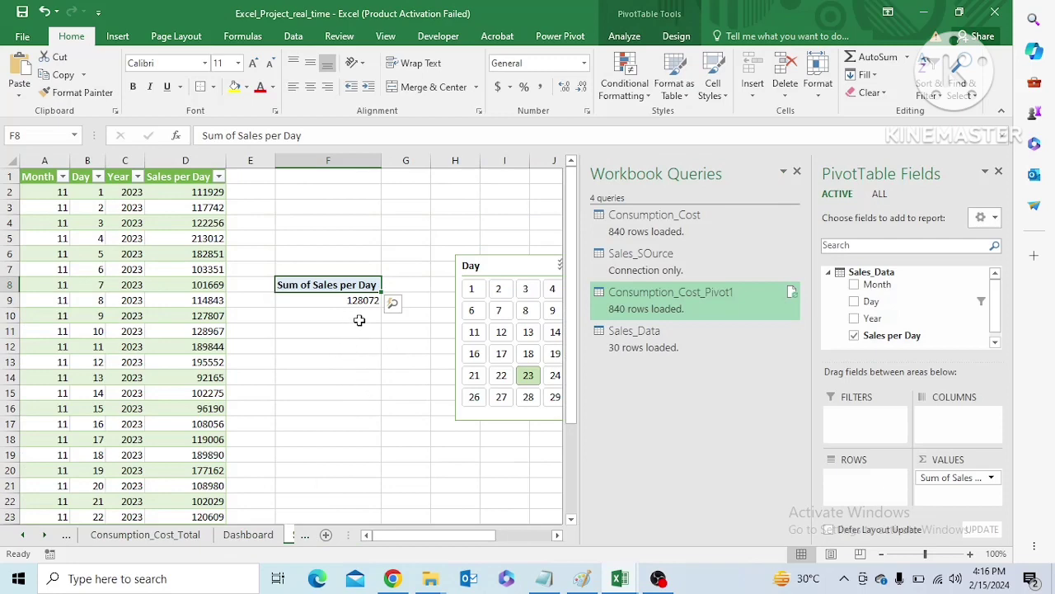
left_click(360, 300)
key("ctrl+c")
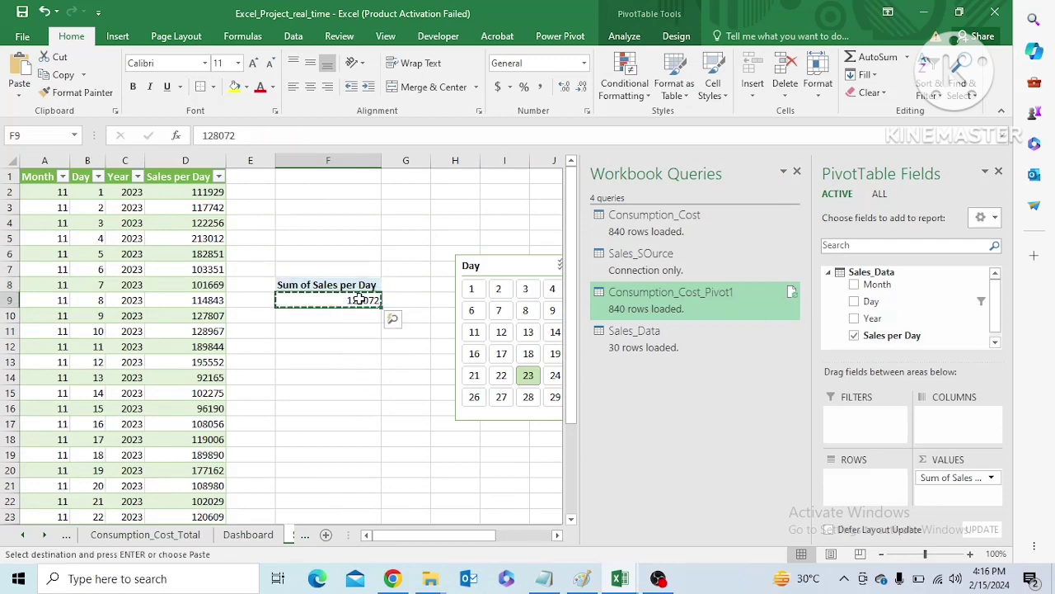
left_click(194, 537)
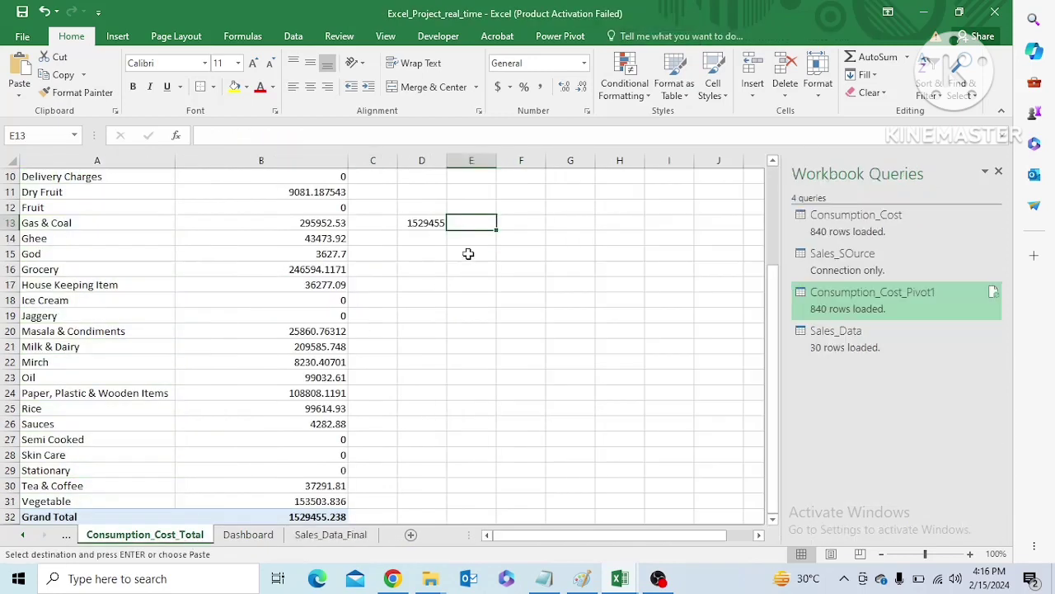
key("ctrl+v")
left_click(460, 303)
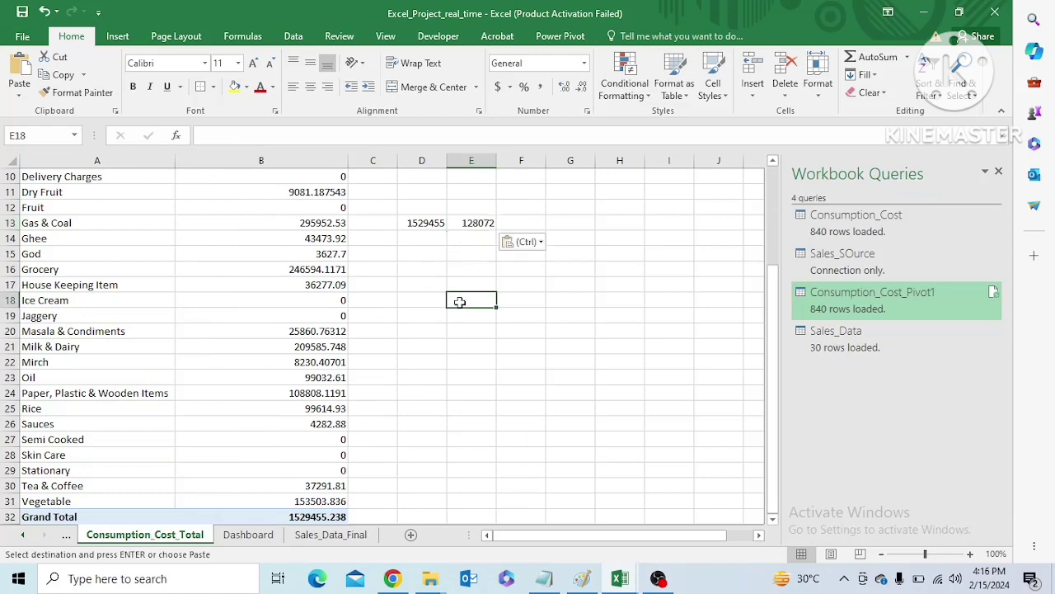
Clear the Day slicer filter on Sales_Data_Final and copy the full-month sales from F9 to cell E13 of Consumption_Cost_Total
left_click(331, 535)
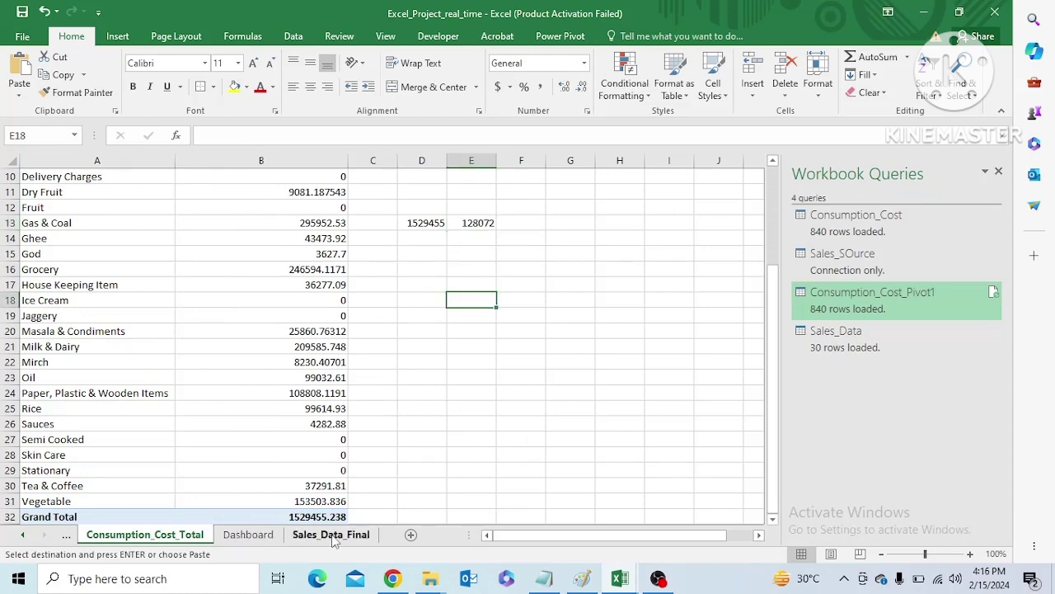
left_click(536, 236)
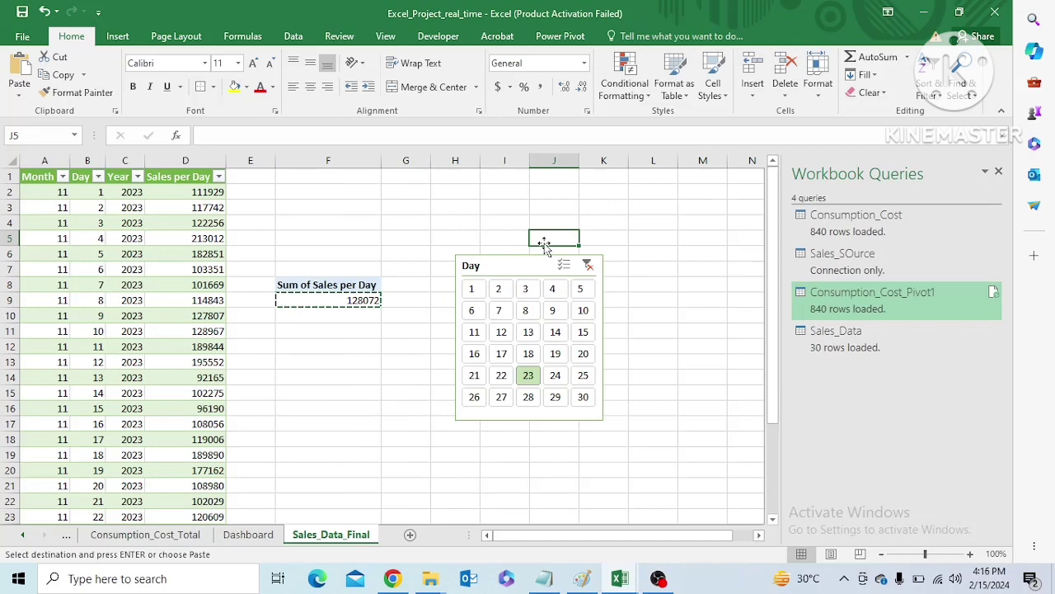
left_click(588, 264)
key("ctrl+c")
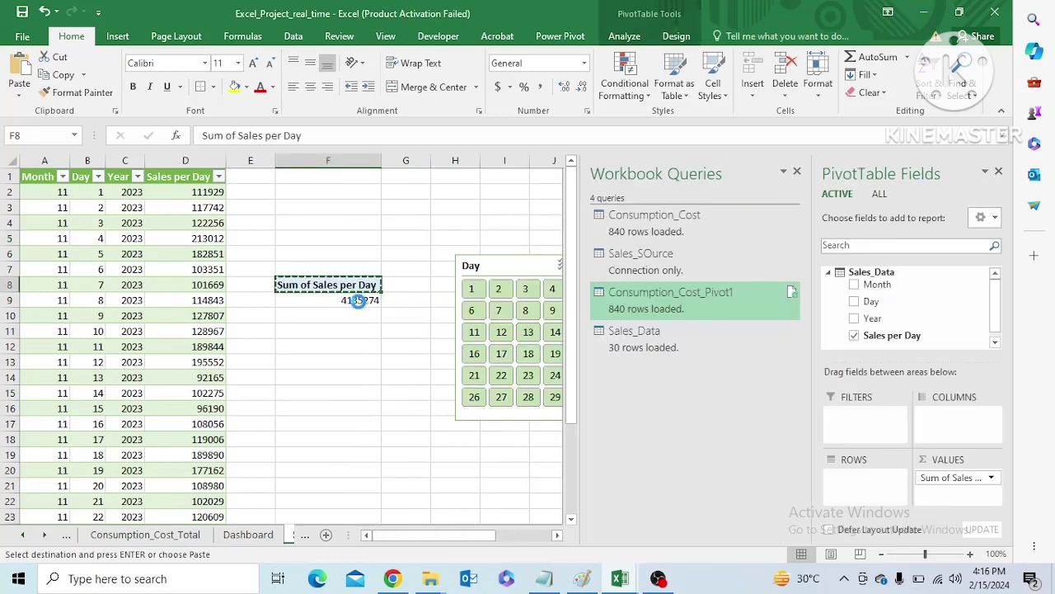
left_click(358, 303)
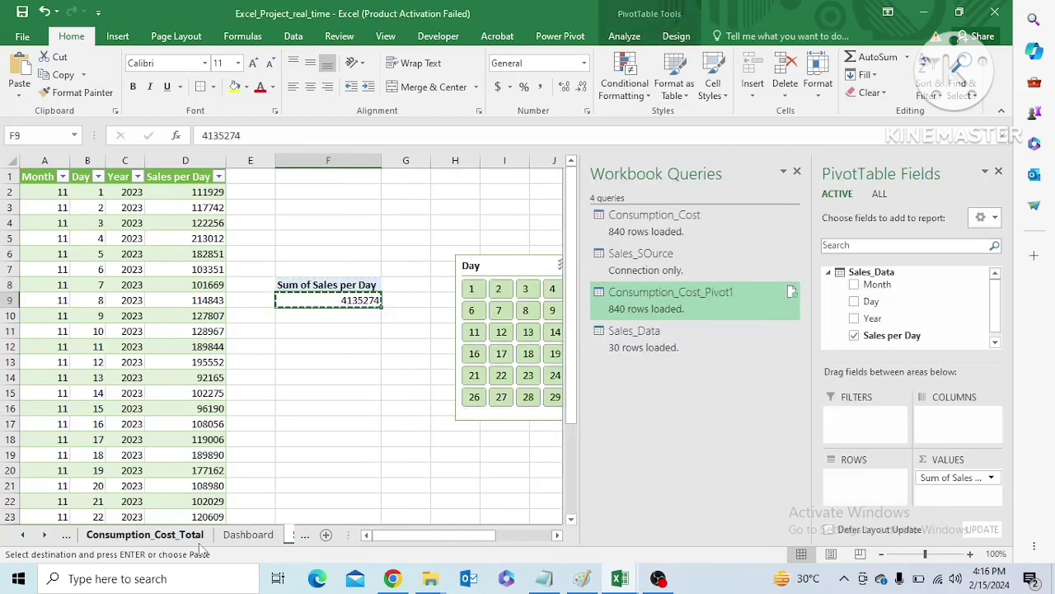
left_click(145, 534)
left_click(477, 223)
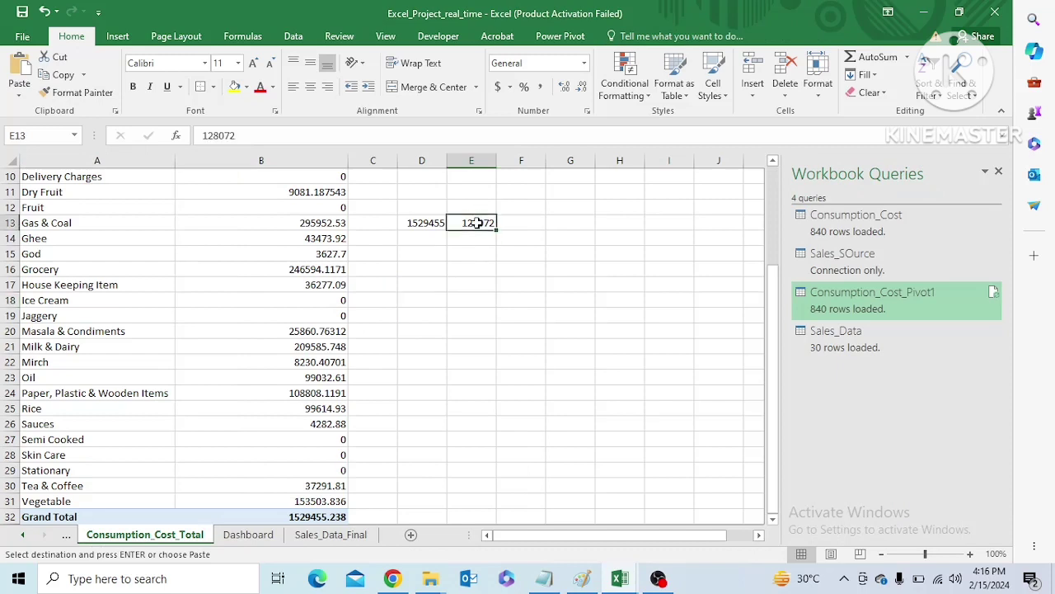
key("ctrl+v")
Enter the formula =(E13-D13)/D13 in cell F13 to compare sales with consumption cost
left_click(521, 222)
type("=")
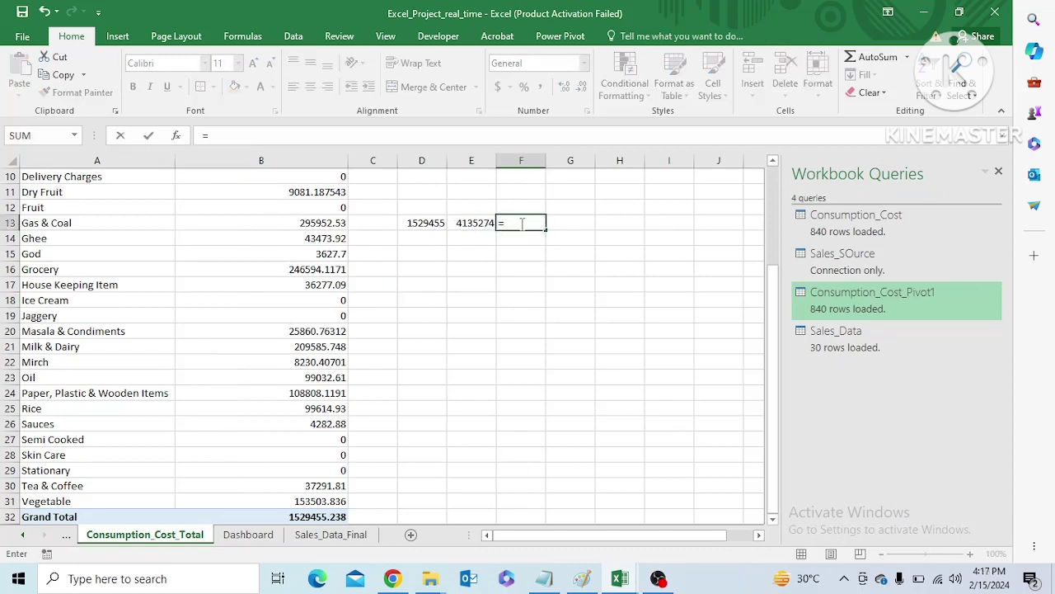
left_click(452, 222)
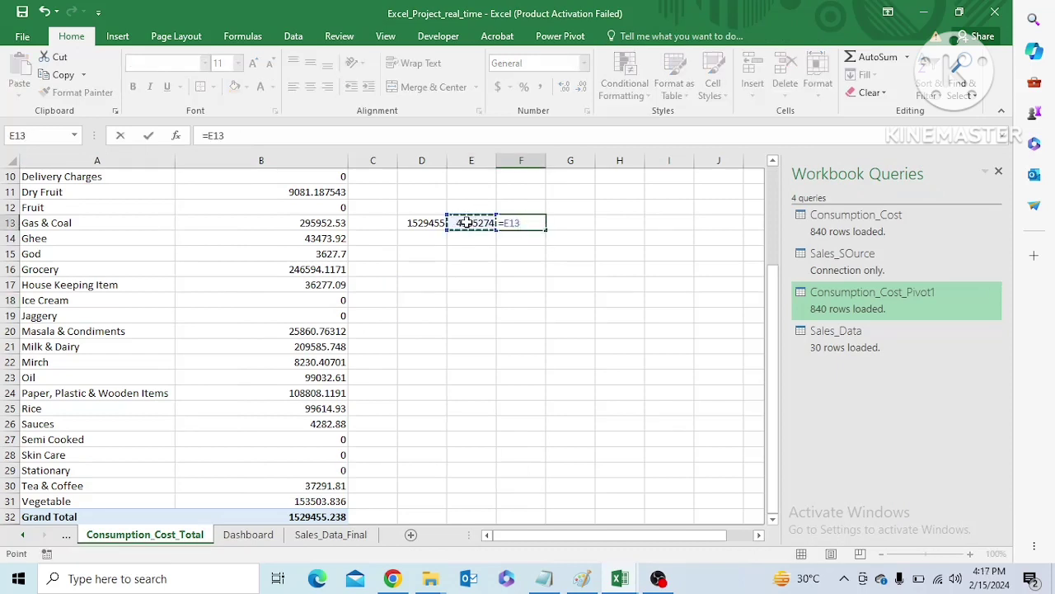
type("-")
left_click(430, 224)
type(")")
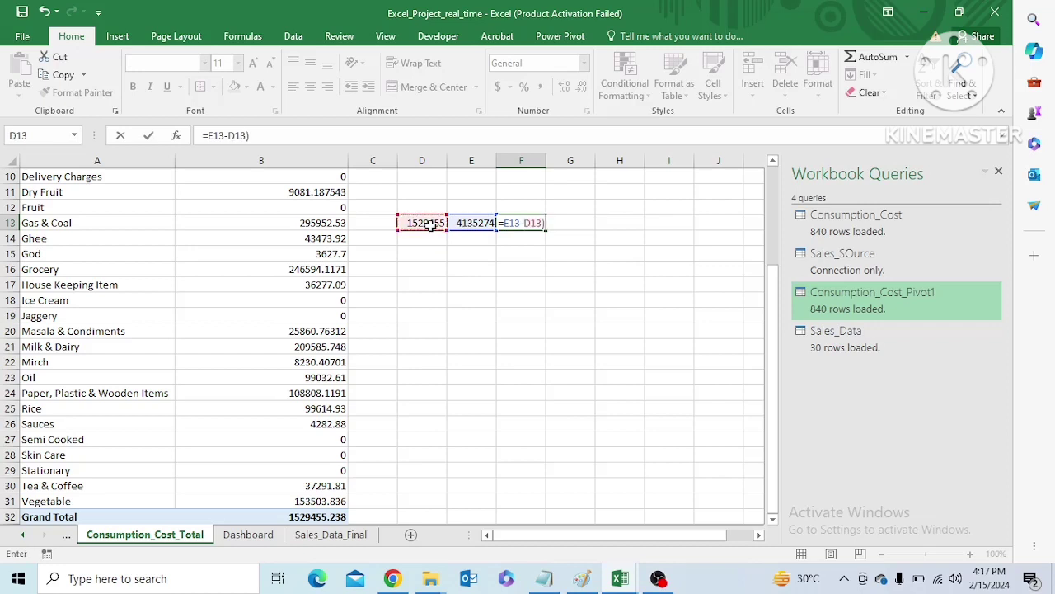
type("(")
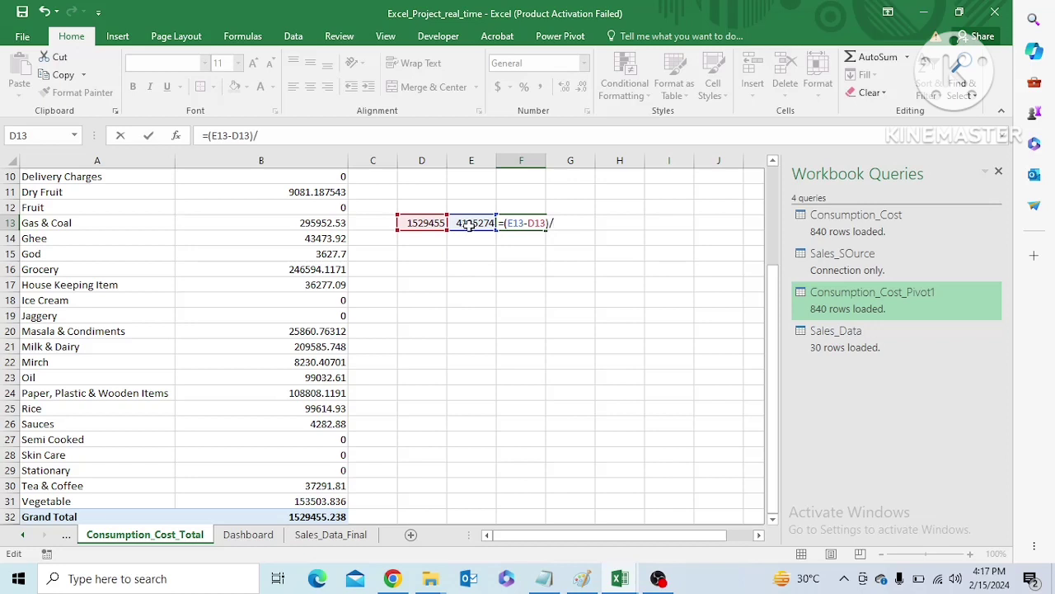
type("/")
left_click(433, 224)
key("Return")
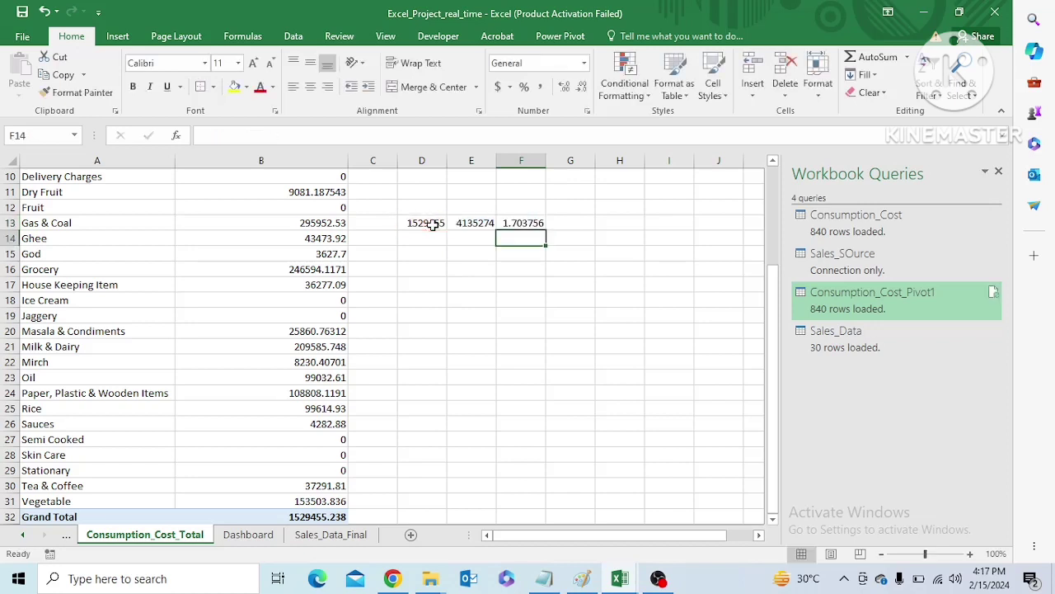
Format cell F13 as a percentage with two decimal places
left_click(514, 222)
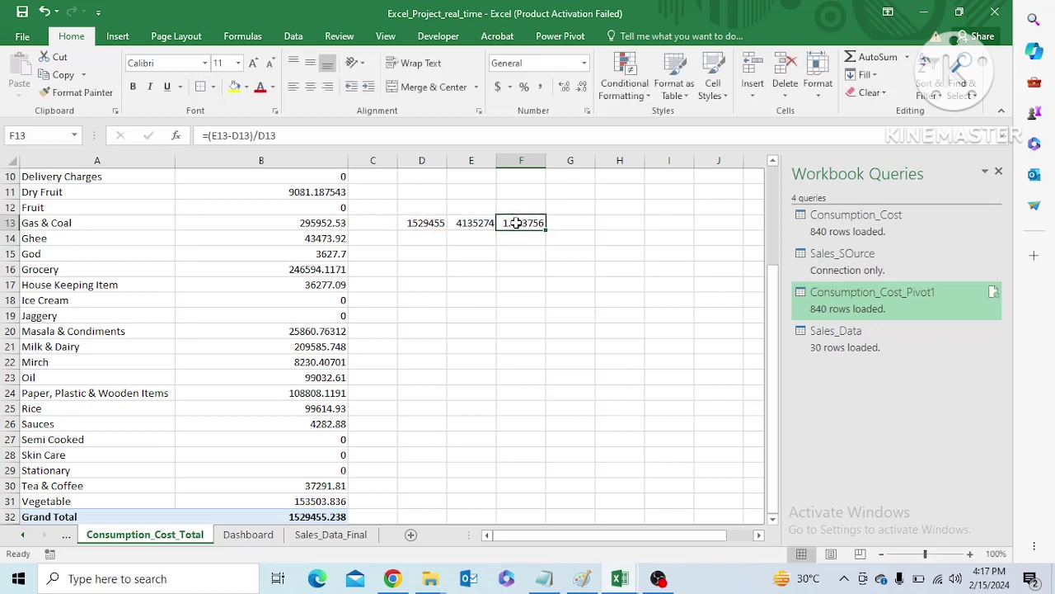
left_click(525, 88)
left_click(567, 90)
left_click(566, 91)
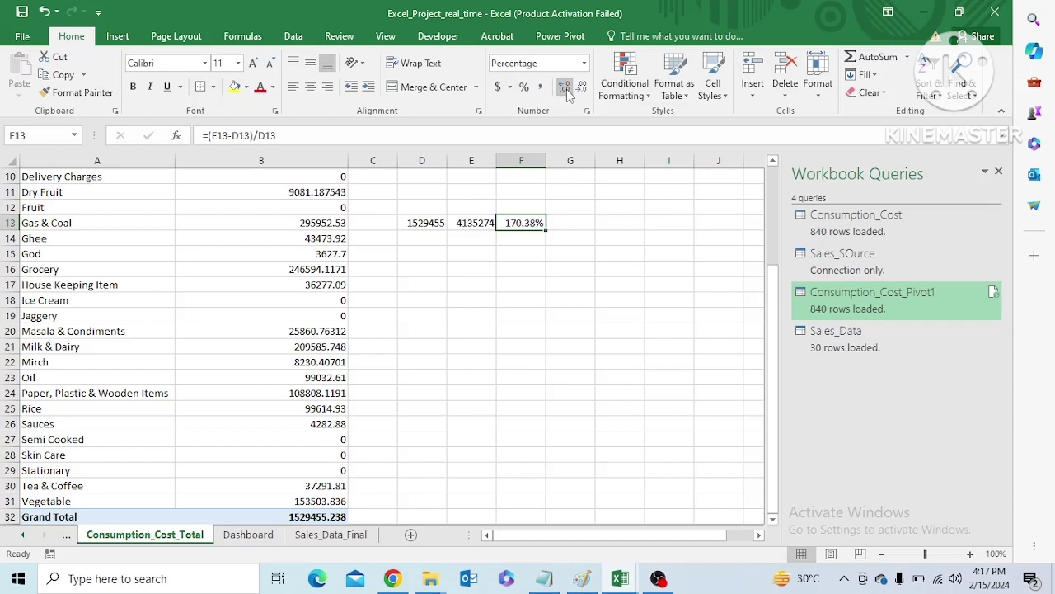
Format the consumption total in cell D13 to two decimal places
left_click(432, 224)
left_click(567, 91)
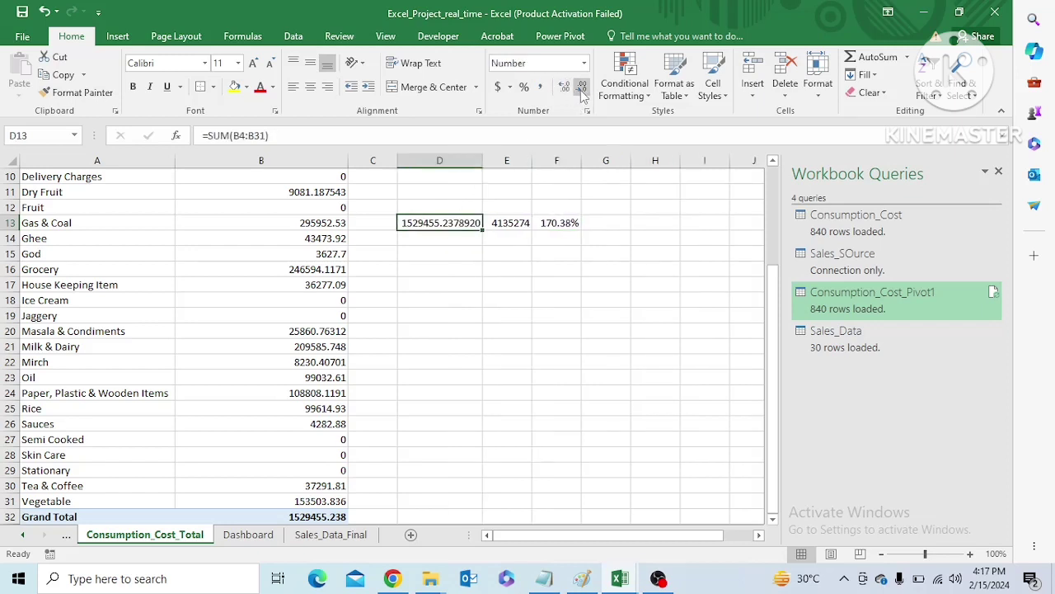
left_click(582, 89)
left_click(582, 89)
left_click(582, 89)
left_click(582, 89)
left_click(582, 90)
Try showing the sales total in cell E13 with two decimal places
left_click(508, 223)
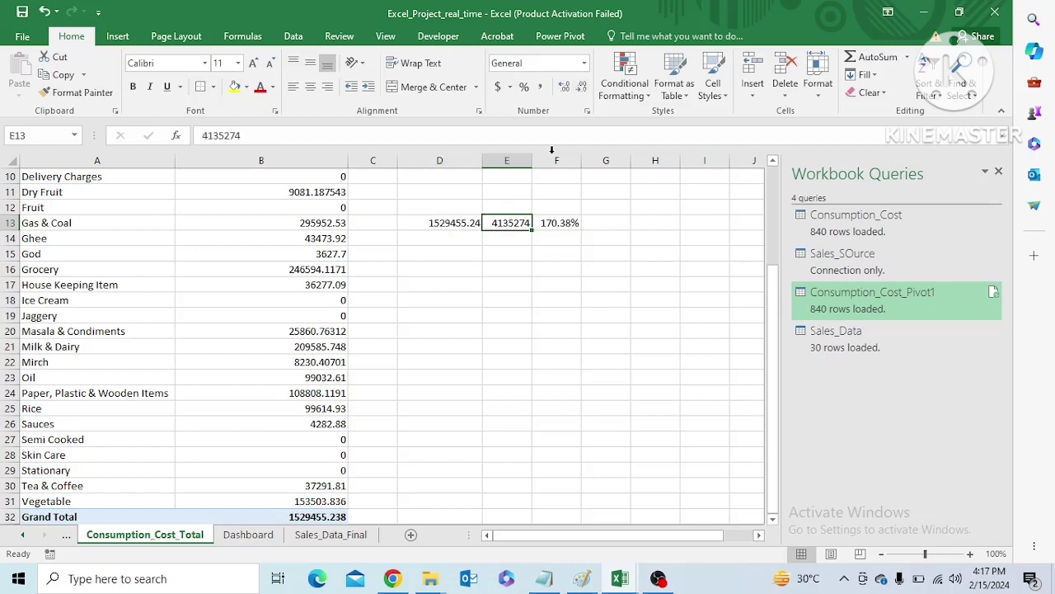
left_click(564, 88)
left_click(564, 87)
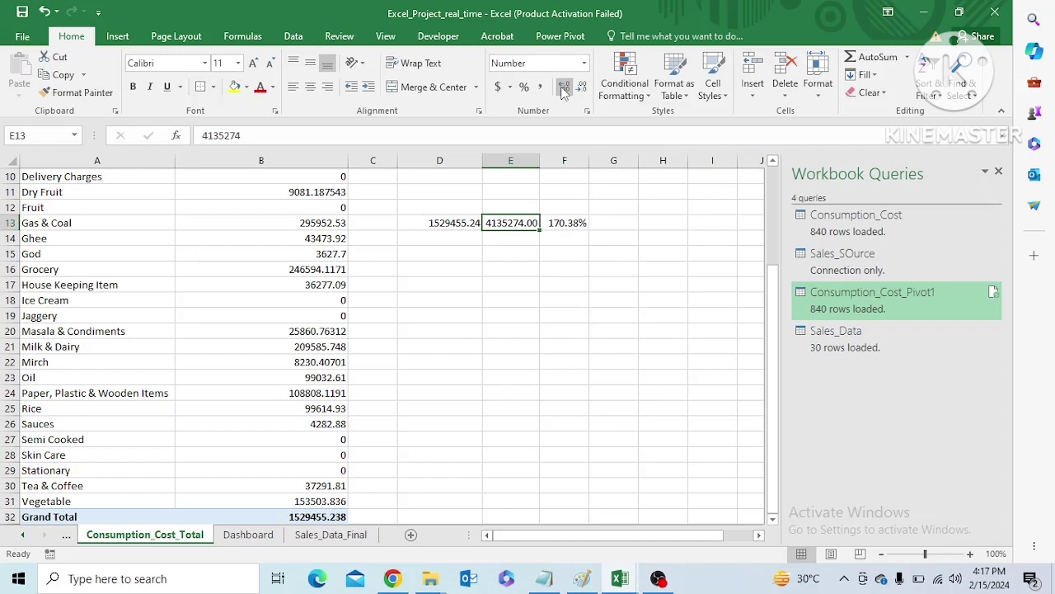
left_click(582, 89)
left_click(582, 89)
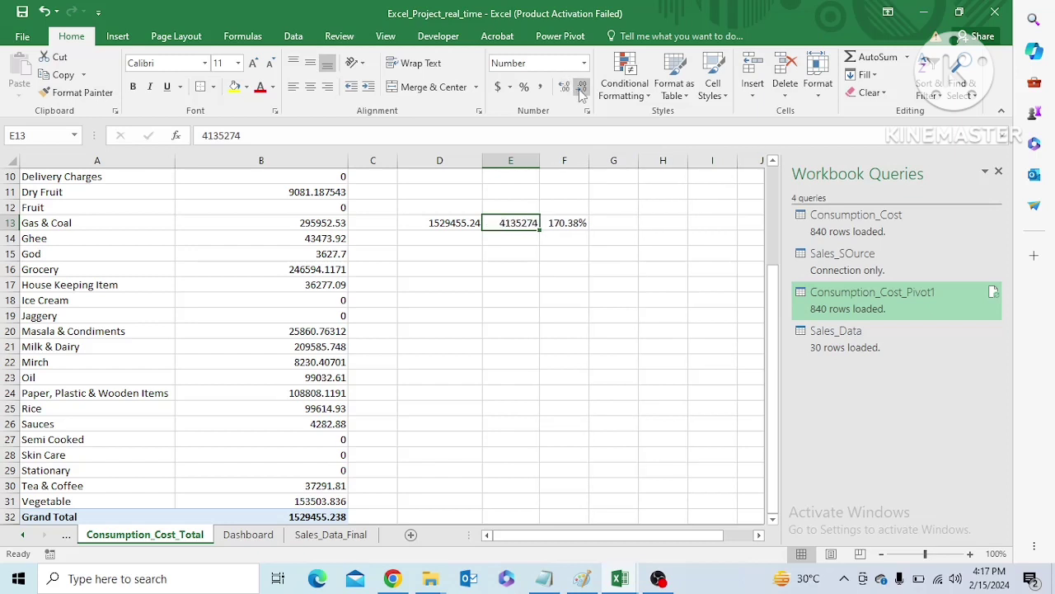
Label cells D12, E12 and F12 as "Total Consumption cost", "Total Sales" and "Total profit"
left_click(546, 269)
left_click(437, 207)
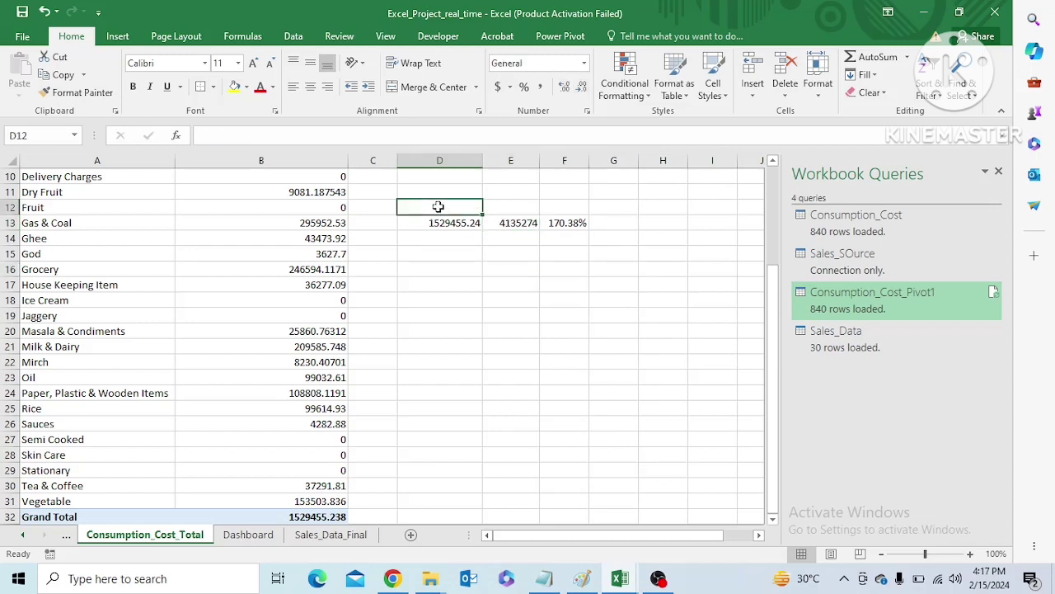
type("Total COnsumption")
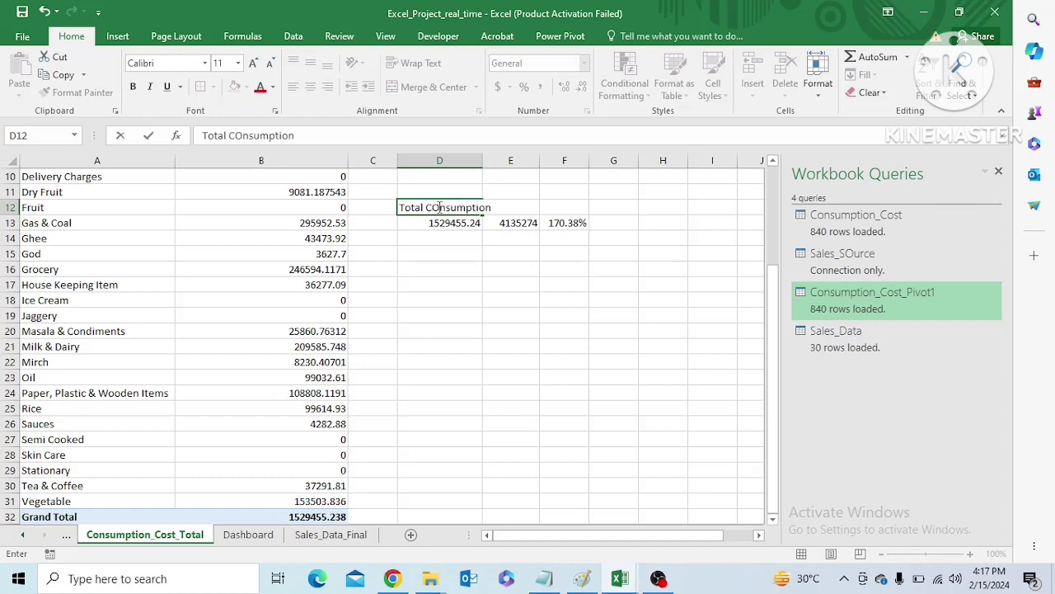
type(" cost")
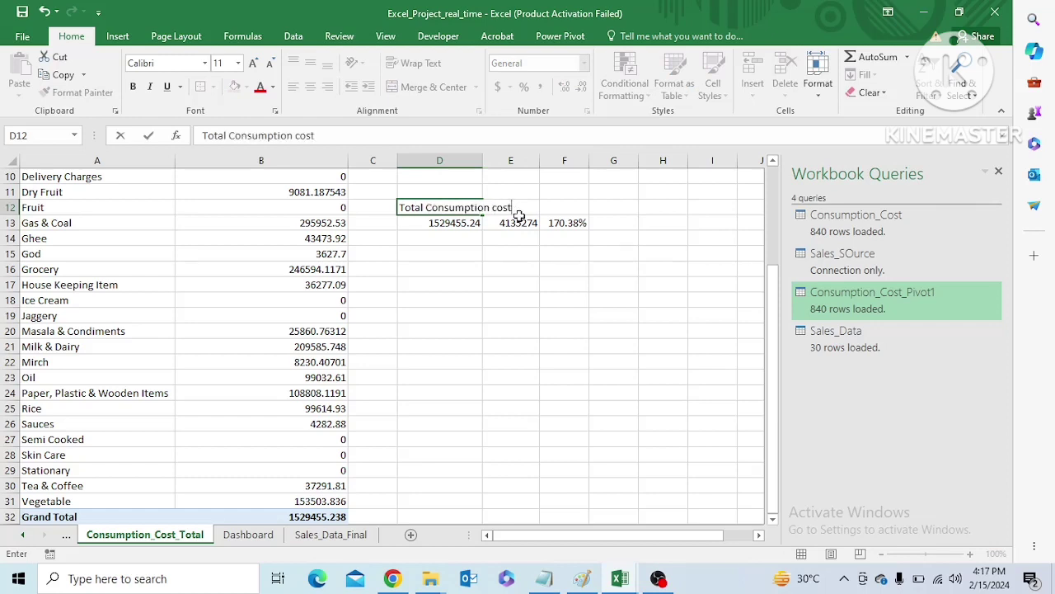
left_click(526, 211)
type("Tot")
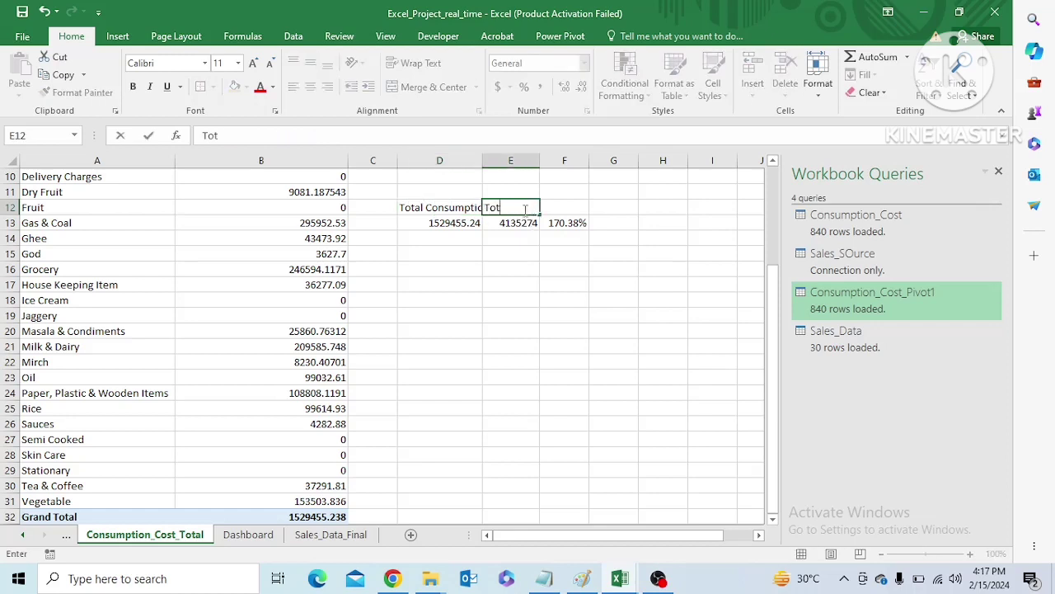
type("al Sales")
left_click(550, 208)
type("Total profit")
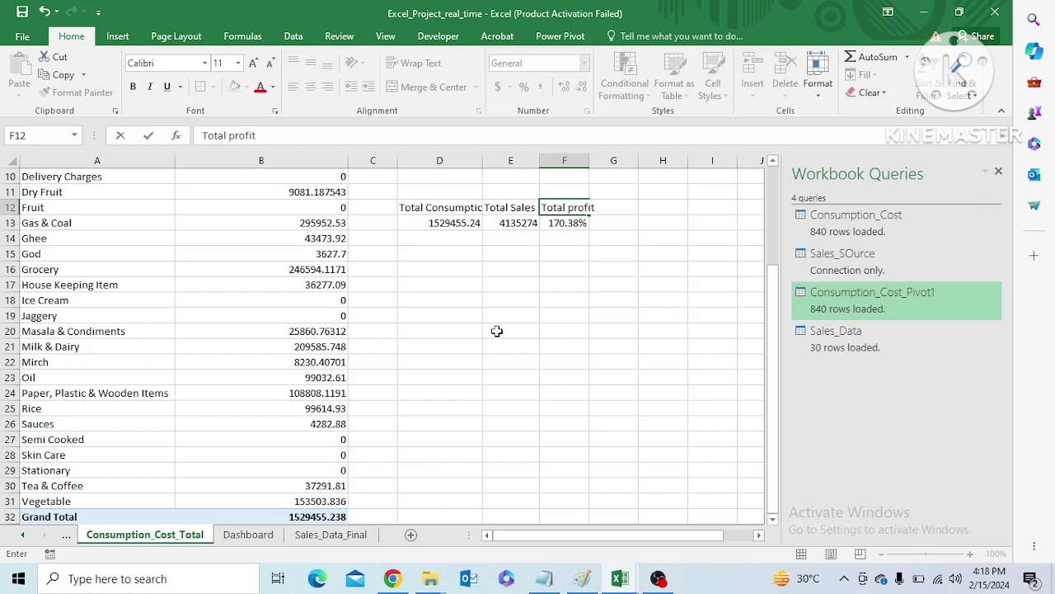
left_click(498, 331)
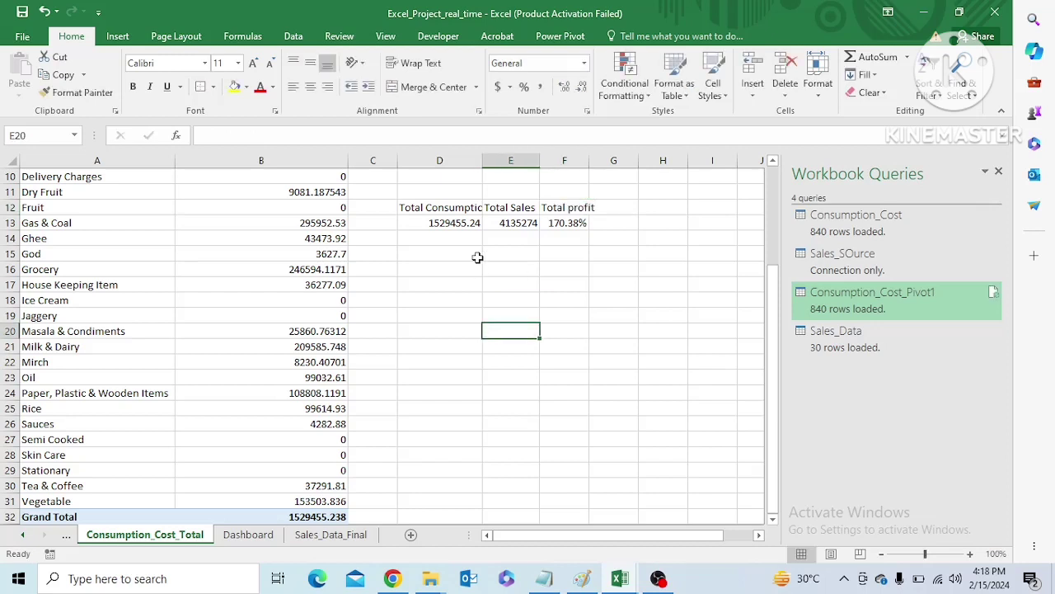
left_click(456, 223)
left_click(505, 223)
left_click(552, 227)
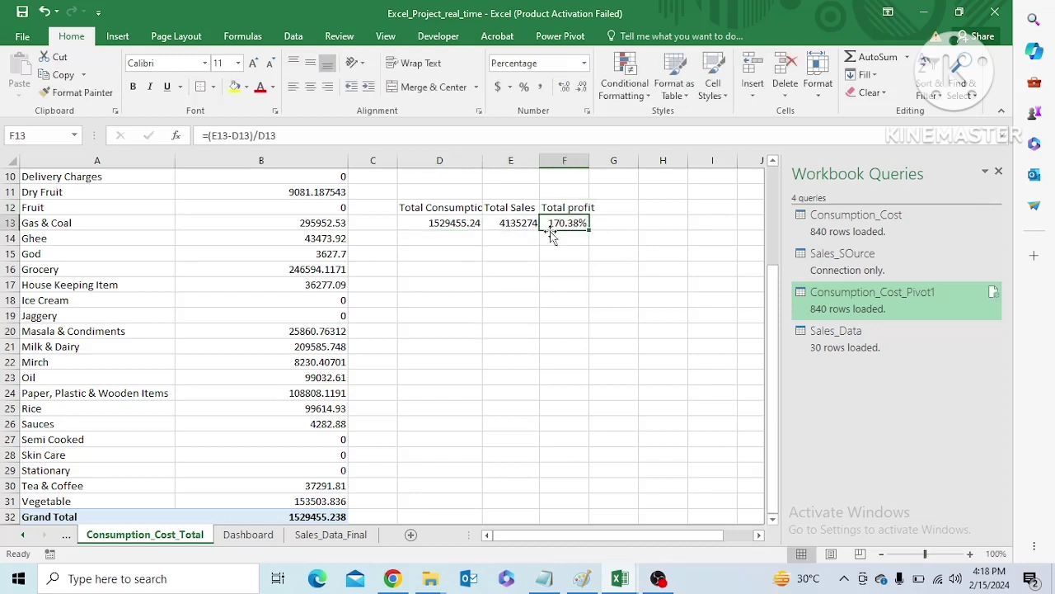
Link the first card in the Dashboard's upper row to Consumption_Cost_Total!D13 and align its text bottom and centre
left_click(248, 535)
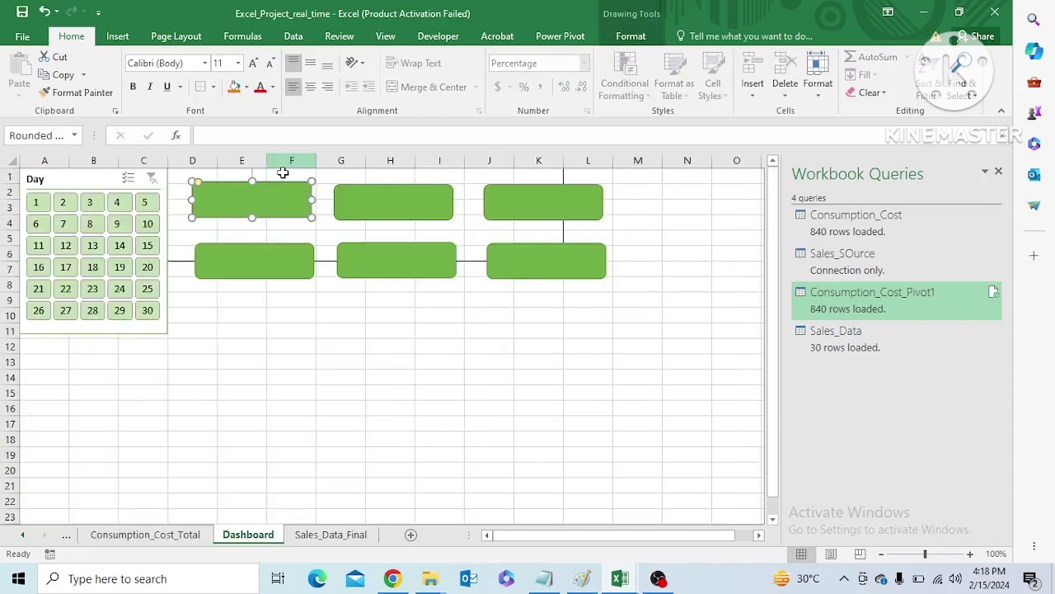
double_click(271, 202)
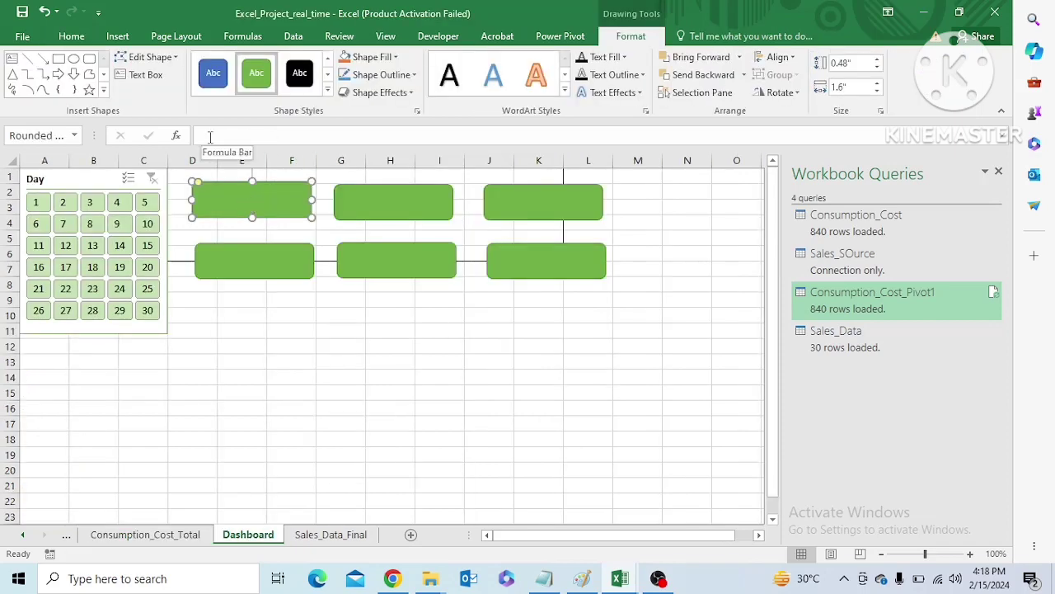
left_click(210, 136)
left_click(319, 535)
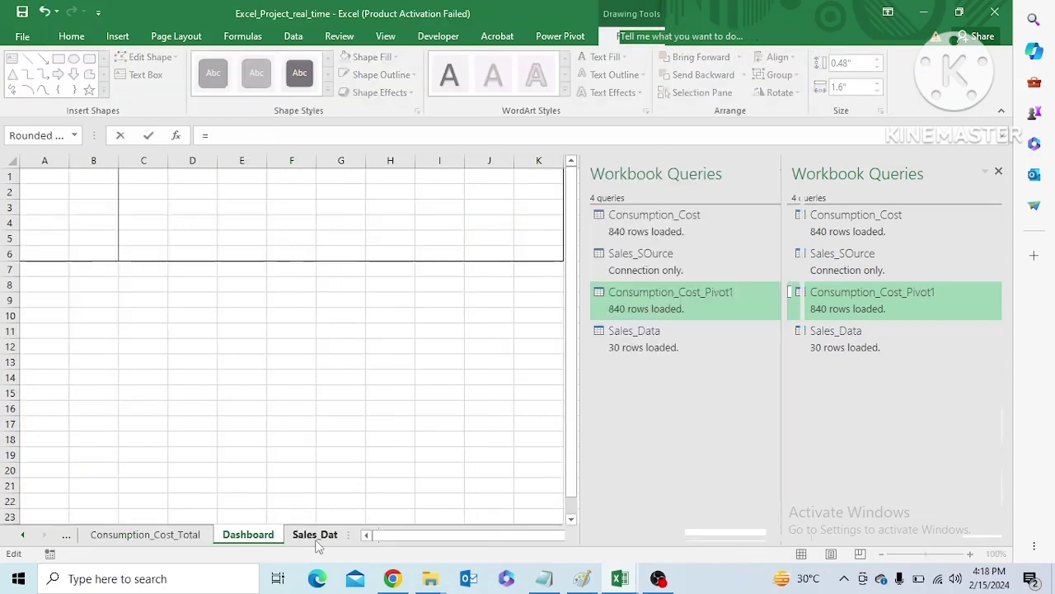
left_click(145, 534)
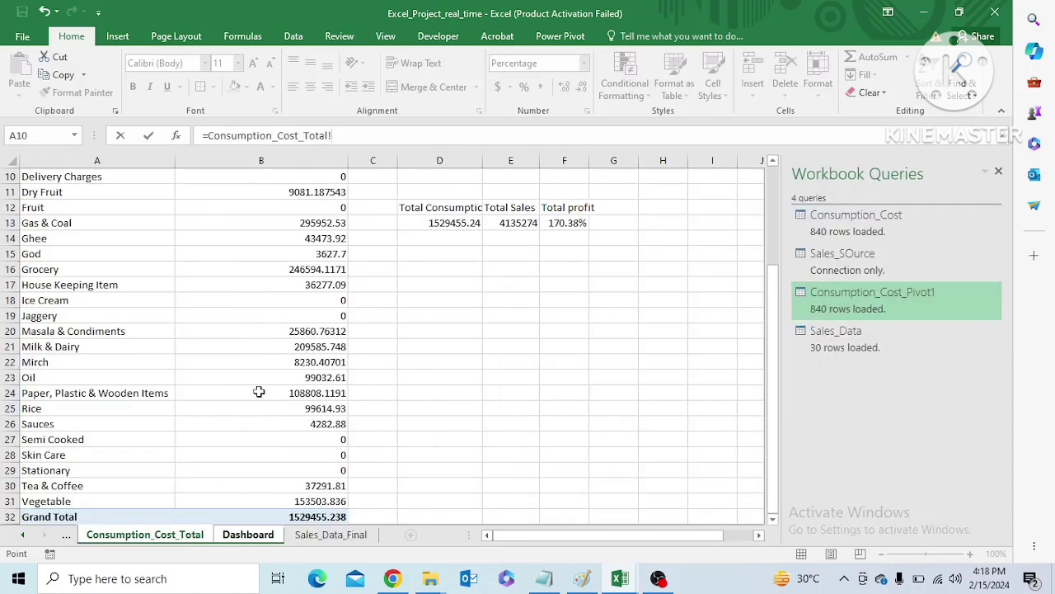
left_click(437, 224)
key("Return")
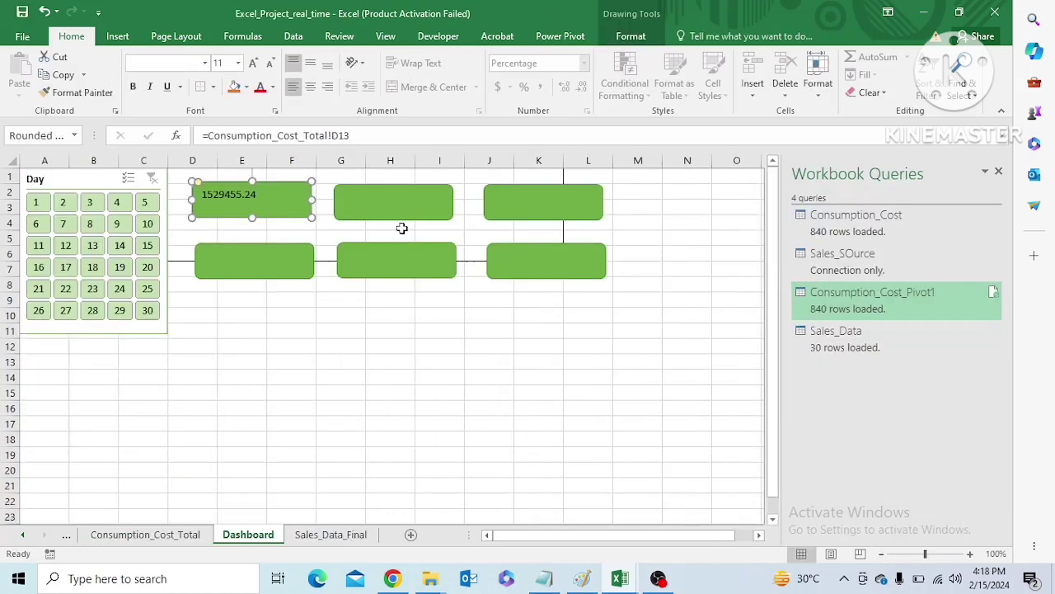
left_click(327, 63)
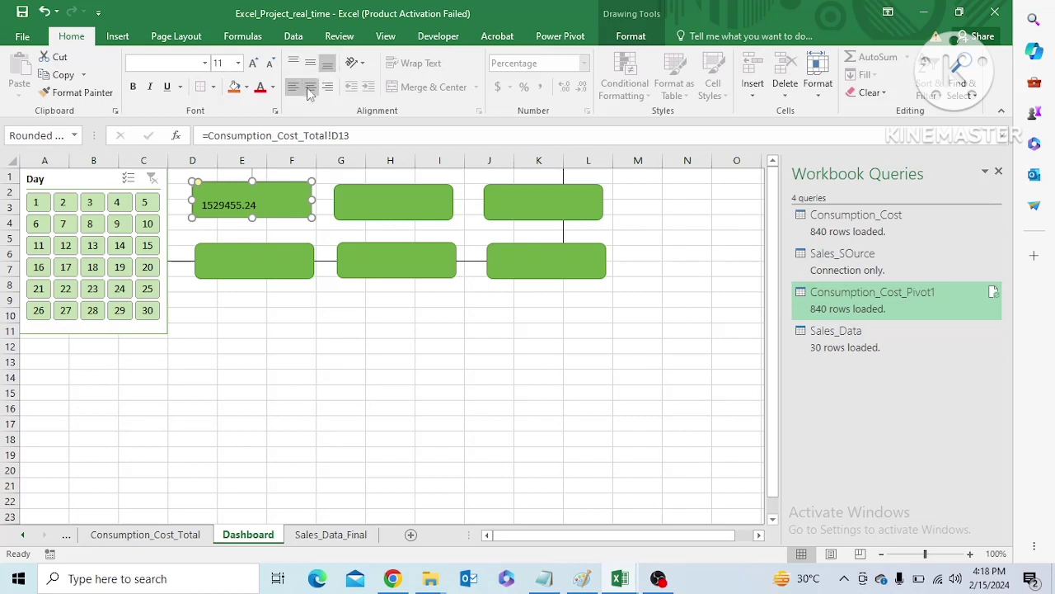
left_click(310, 91)
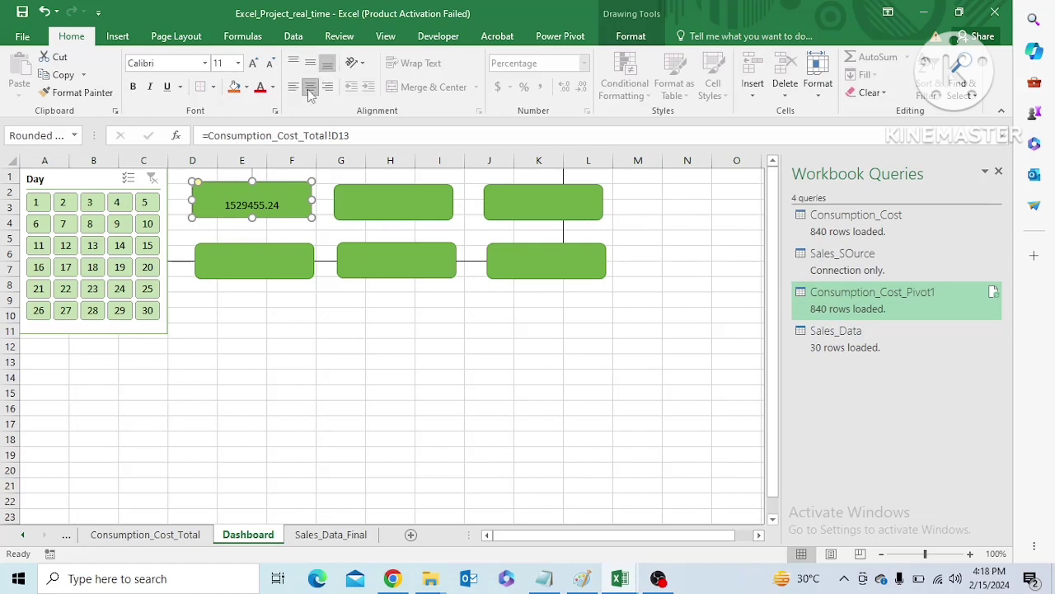
Link the second card in the Dashboard's upper row to Consumption_Cost_Total!E13 and align its text bottom and centre
left_click(377, 211)
left_click(338, 138)
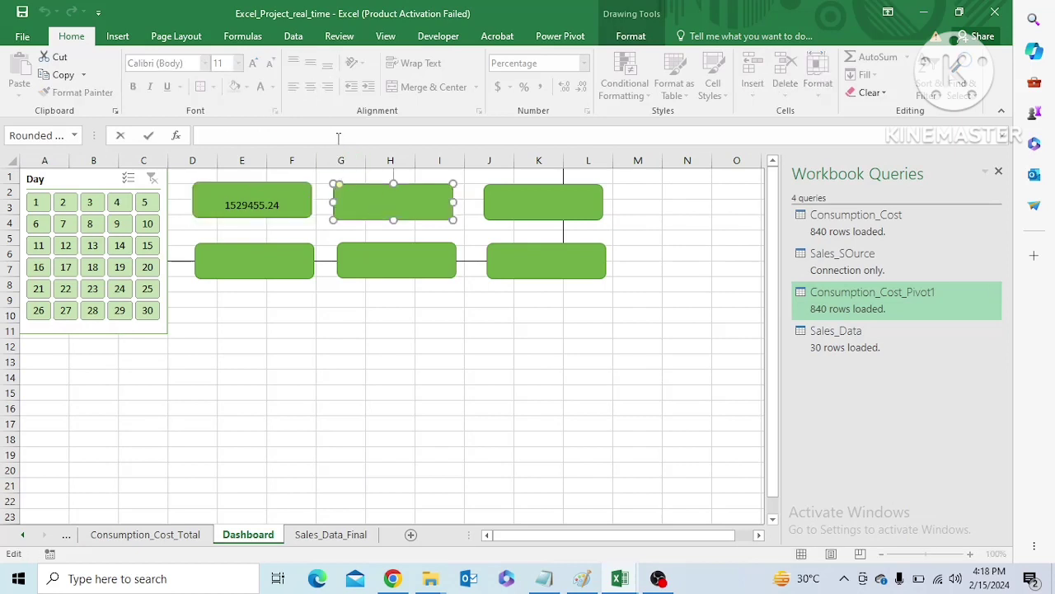
type("=")
left_click(178, 538)
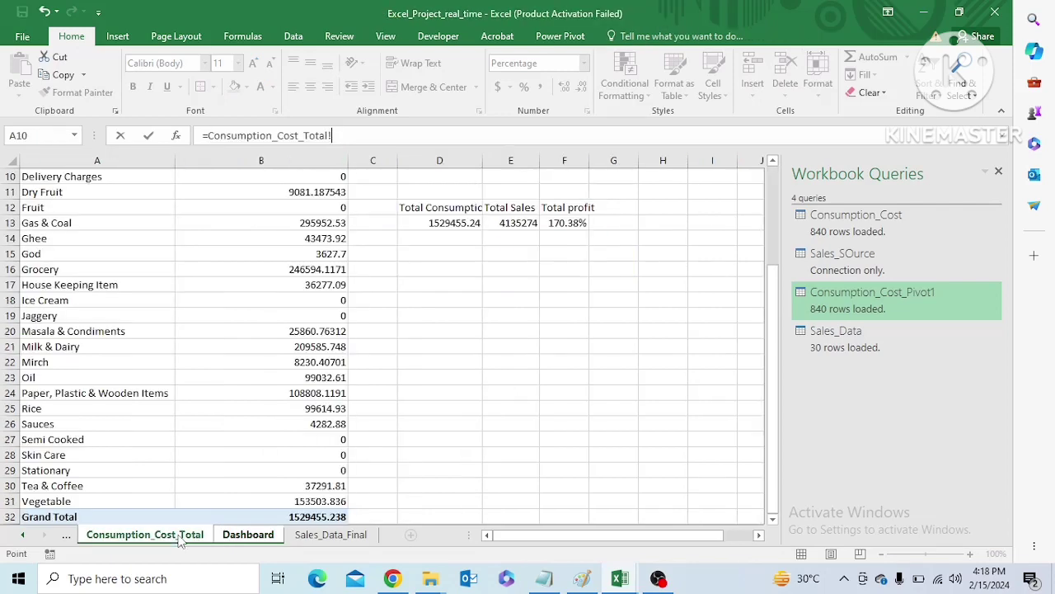
left_click(511, 223)
key("Return")
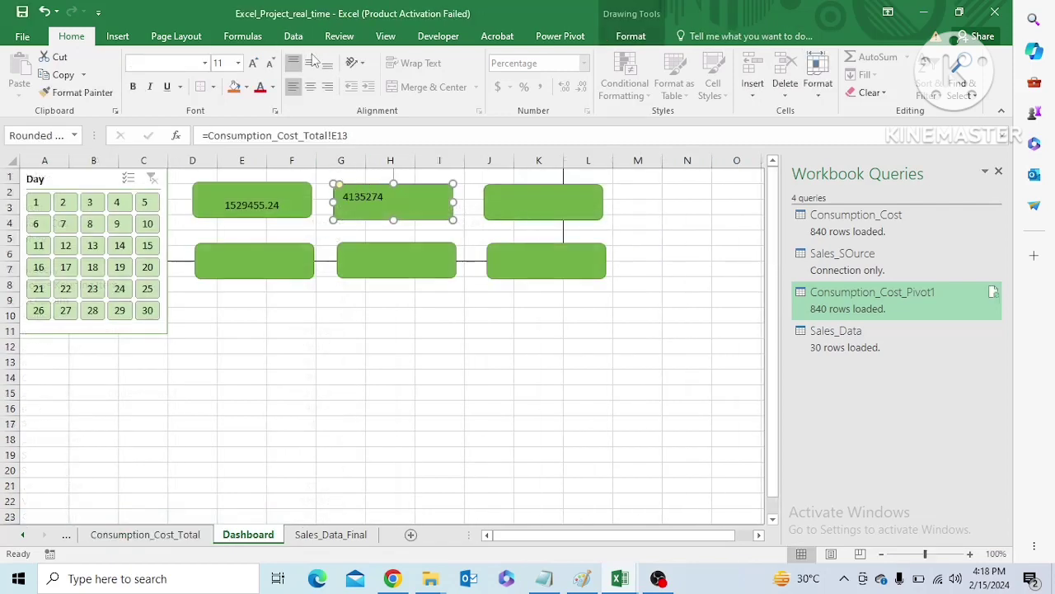
left_click(327, 63)
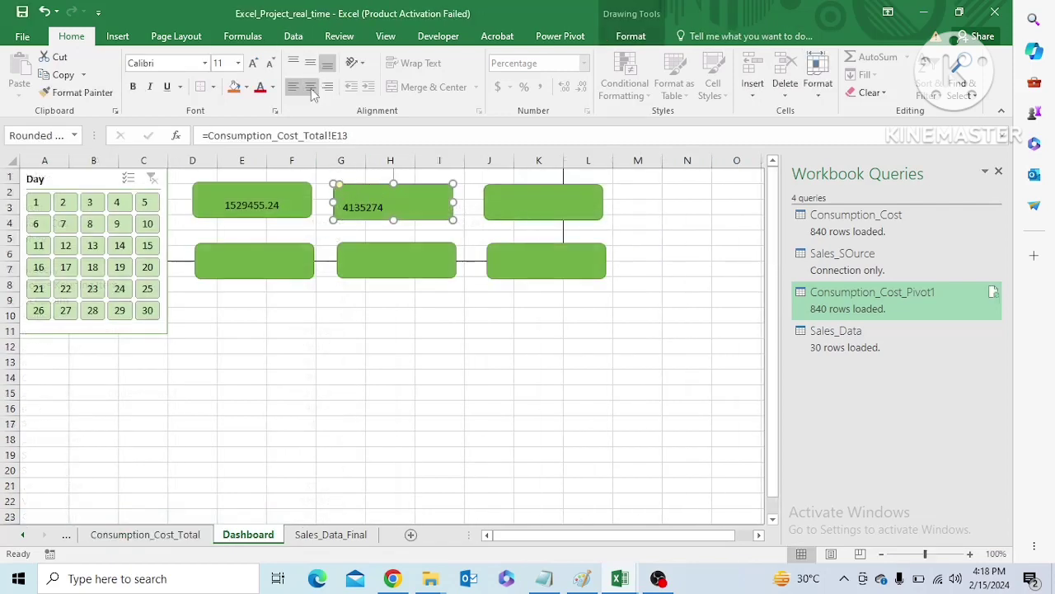
left_click(312, 90)
Link the third card in the Dashboard's upper row to Consumption_Cost_Total!F13 and align its text bottom and centre
left_click(545, 205)
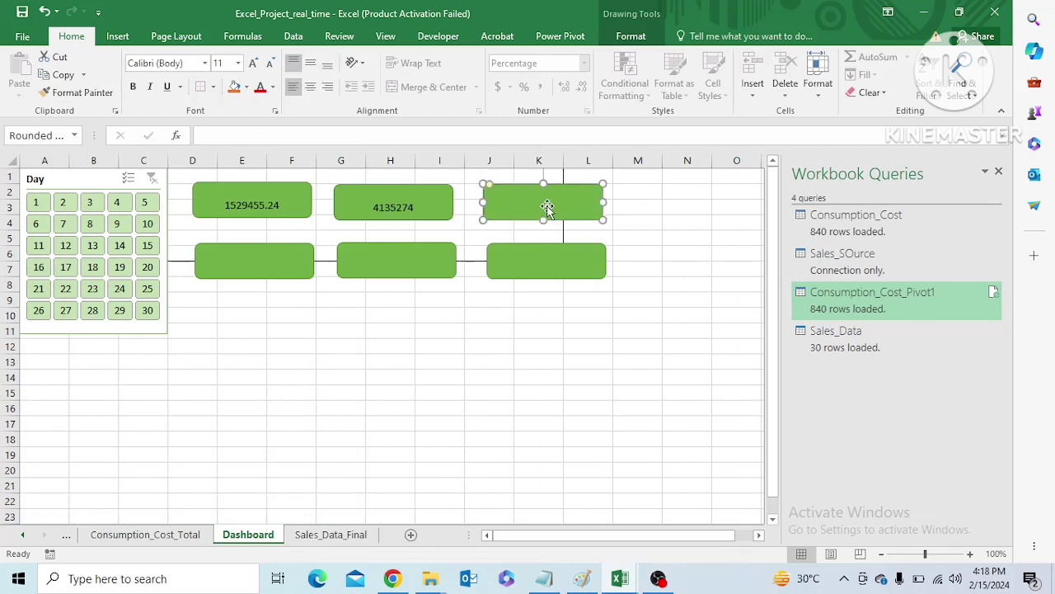
left_click(466, 136)
type("=")
left_click(183, 535)
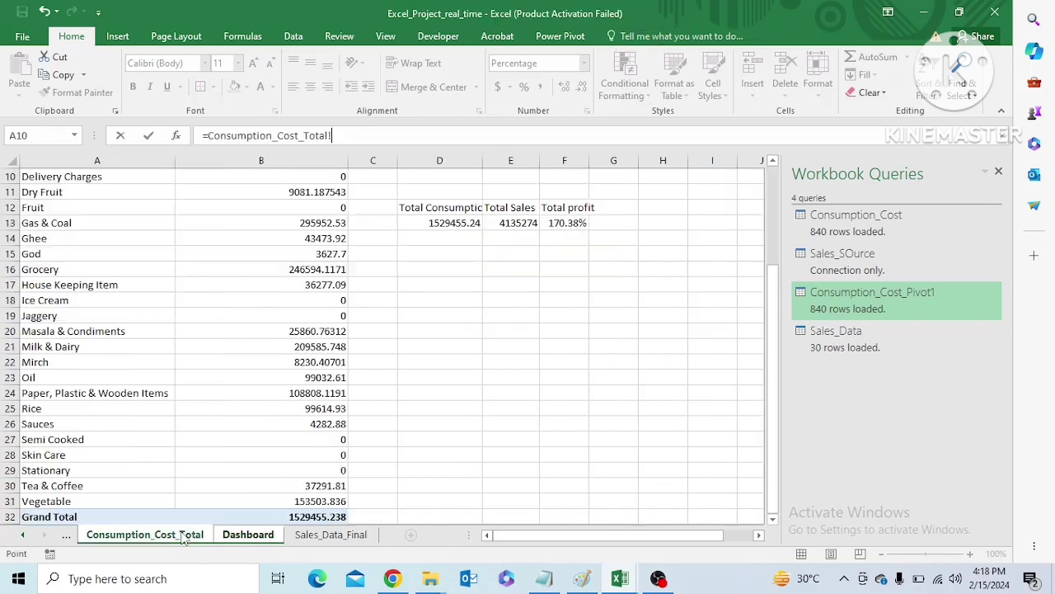
left_click(556, 223)
key("Return")
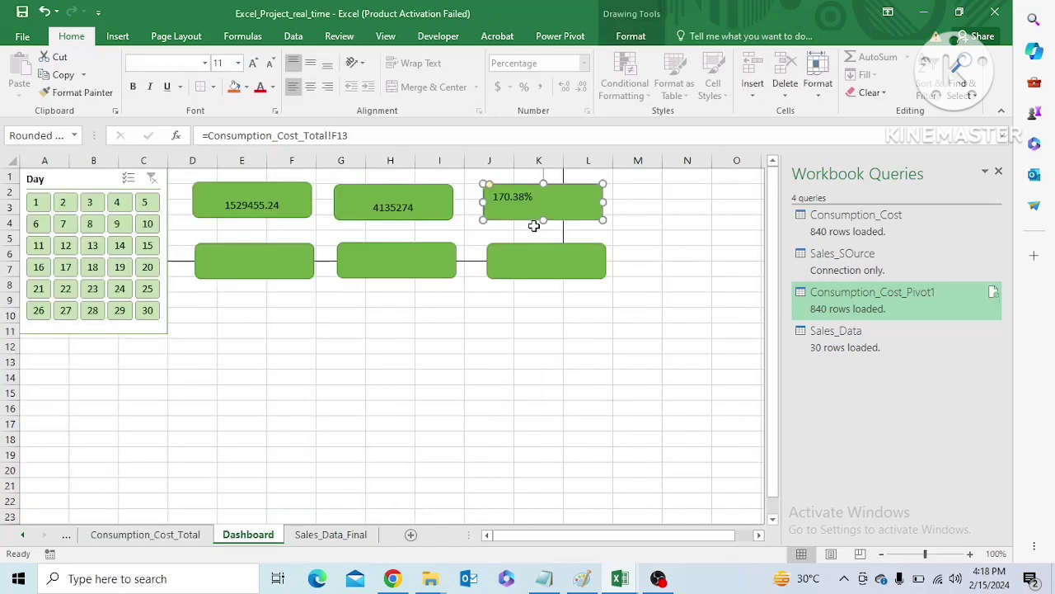
left_click(328, 63)
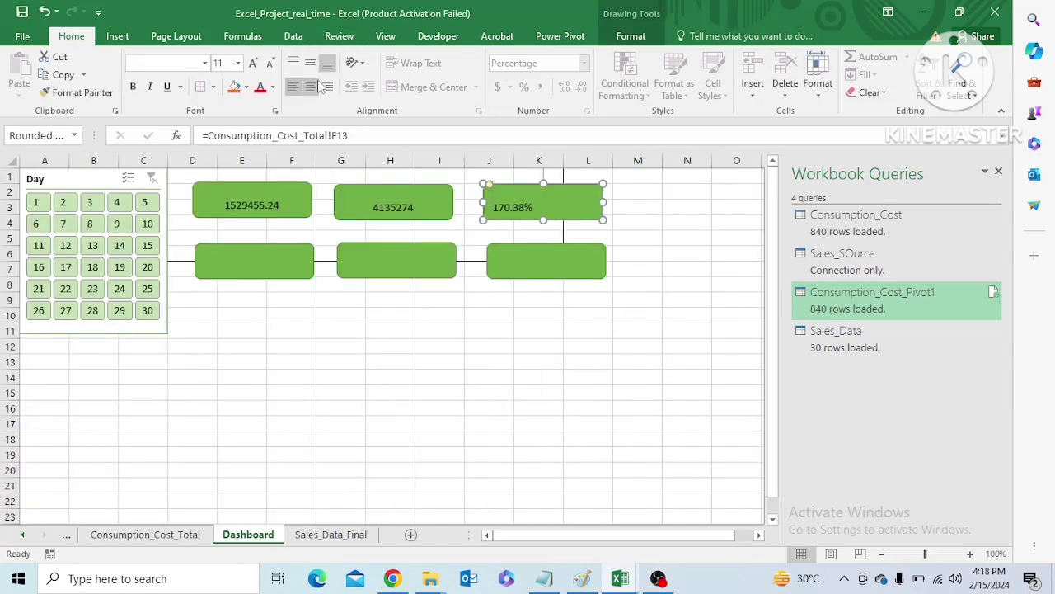
left_click(310, 89)
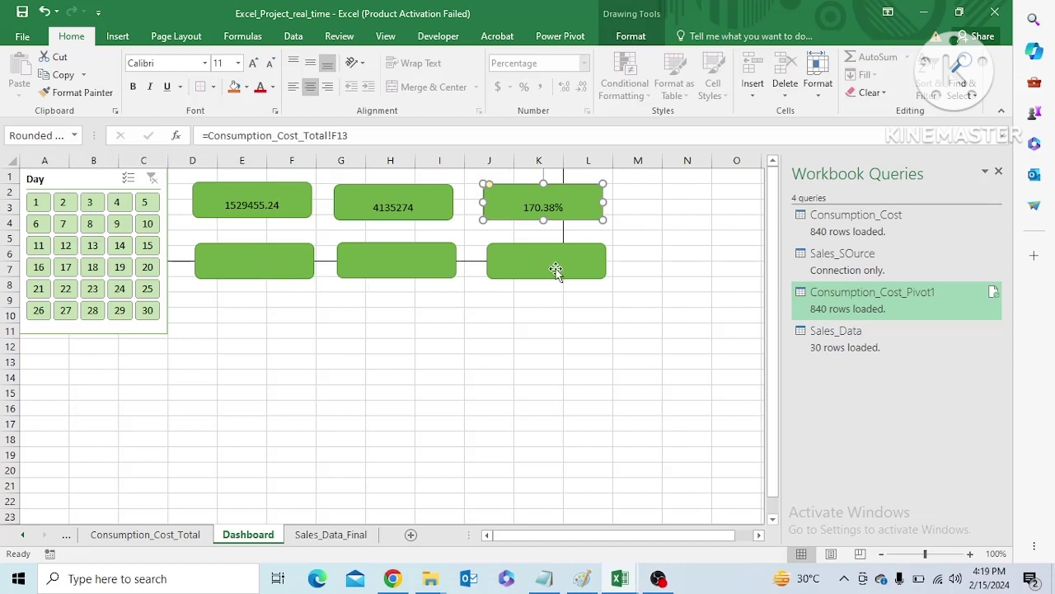
Set the consumption card's text to font size 16 and make the card slightly taller and wider
left_click(235, 196)
left_click(118, 37)
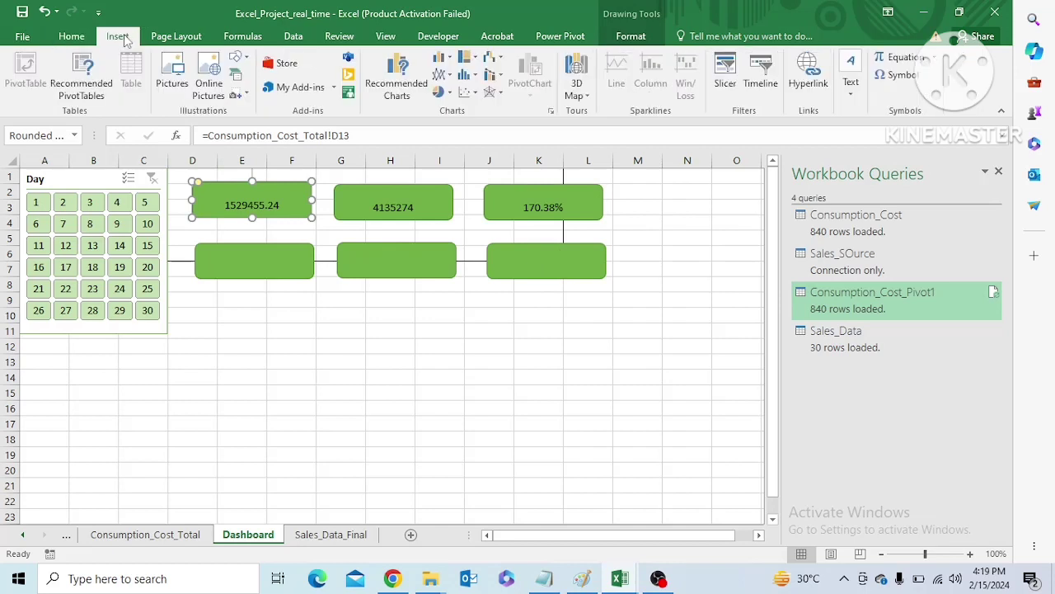
double_click(245, 207)
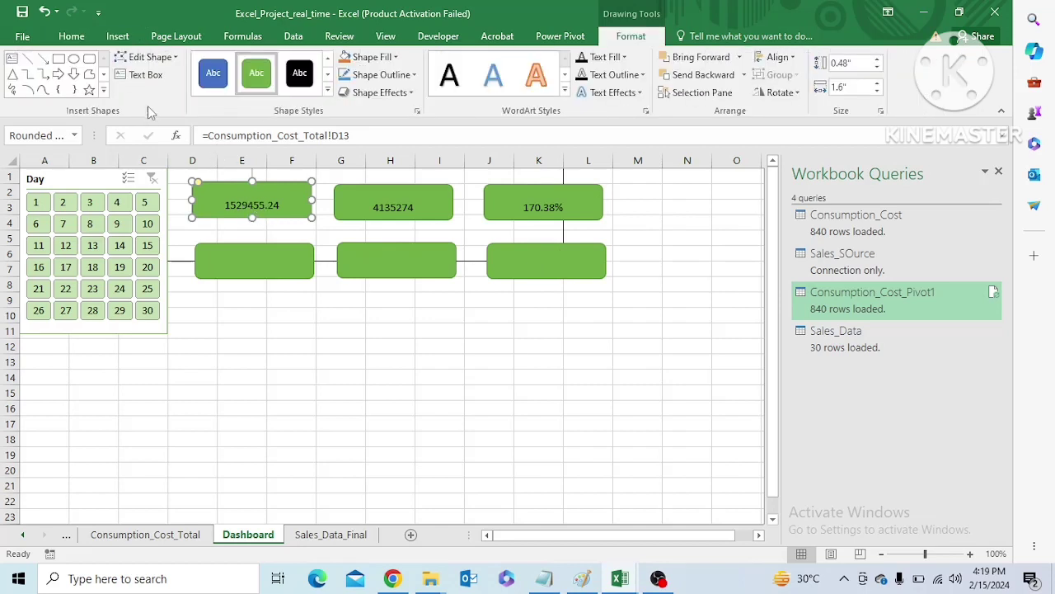
left_click(61, 41)
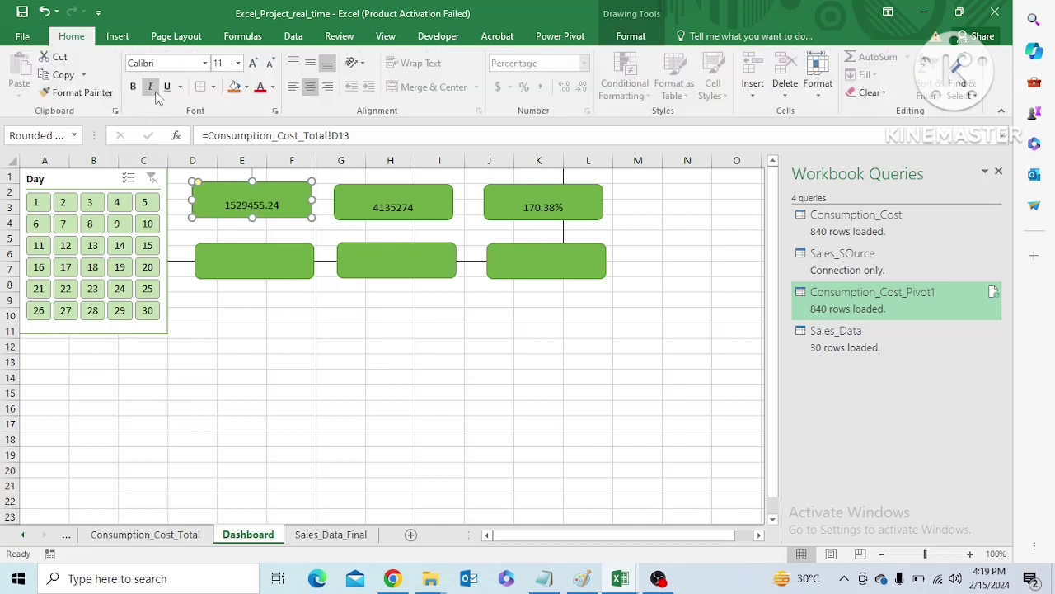
left_click(238, 63)
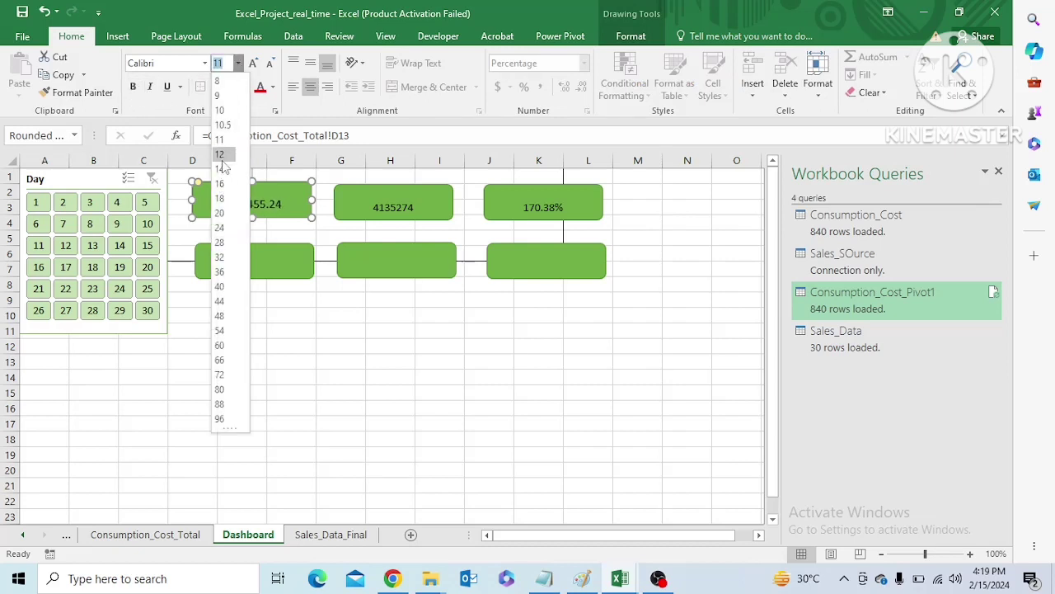
left_click(221, 184)
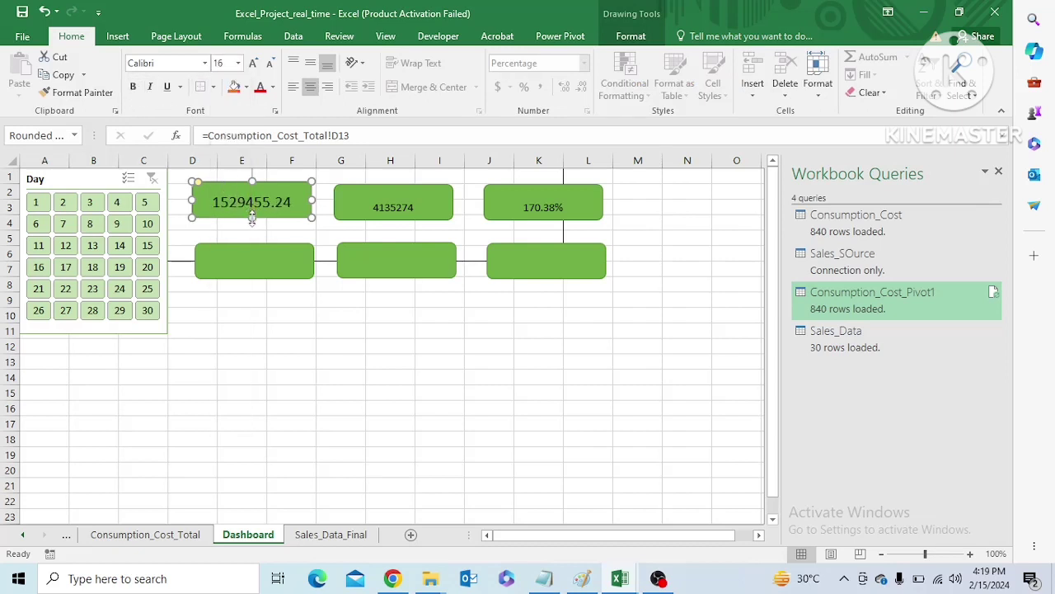
left_click_drag(252, 218, 252, 230)
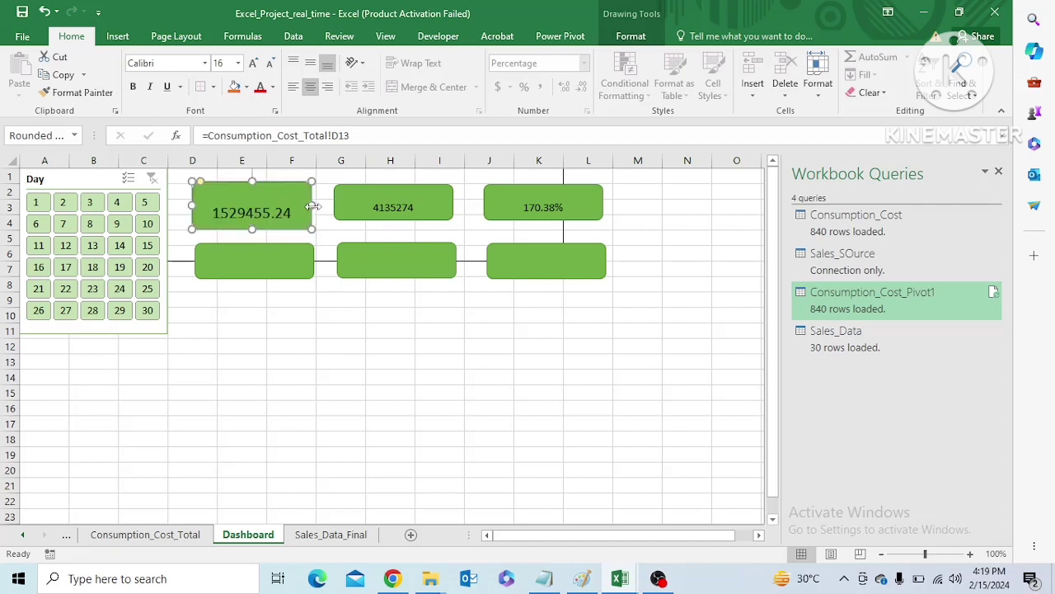
left_click_drag(313, 206, 320, 207)
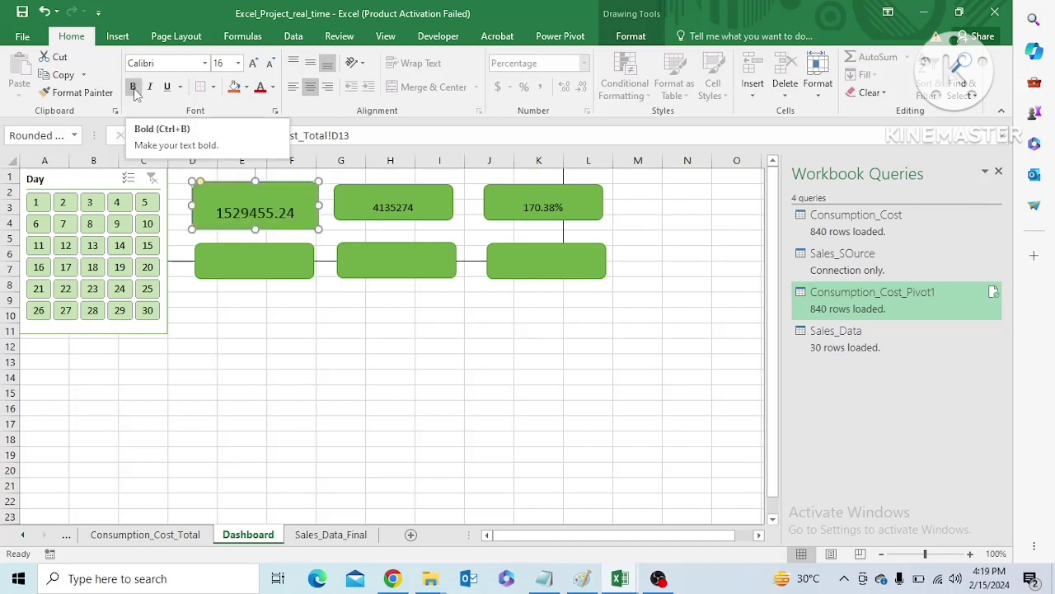
Make the consumption card's text white and bold, keeping the green automatic fill
left_click(246, 87)
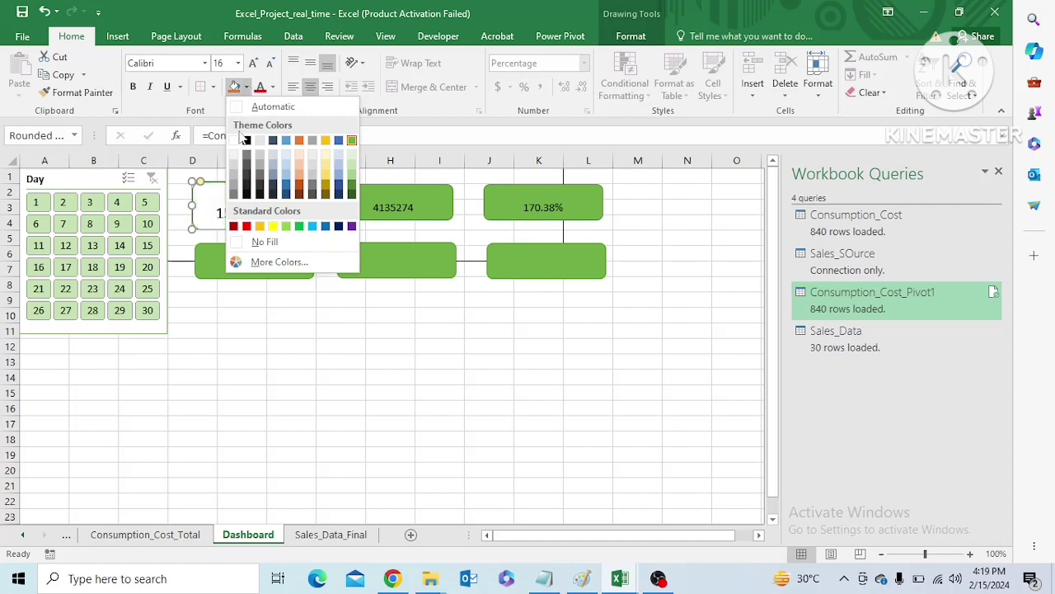
left_click(264, 107)
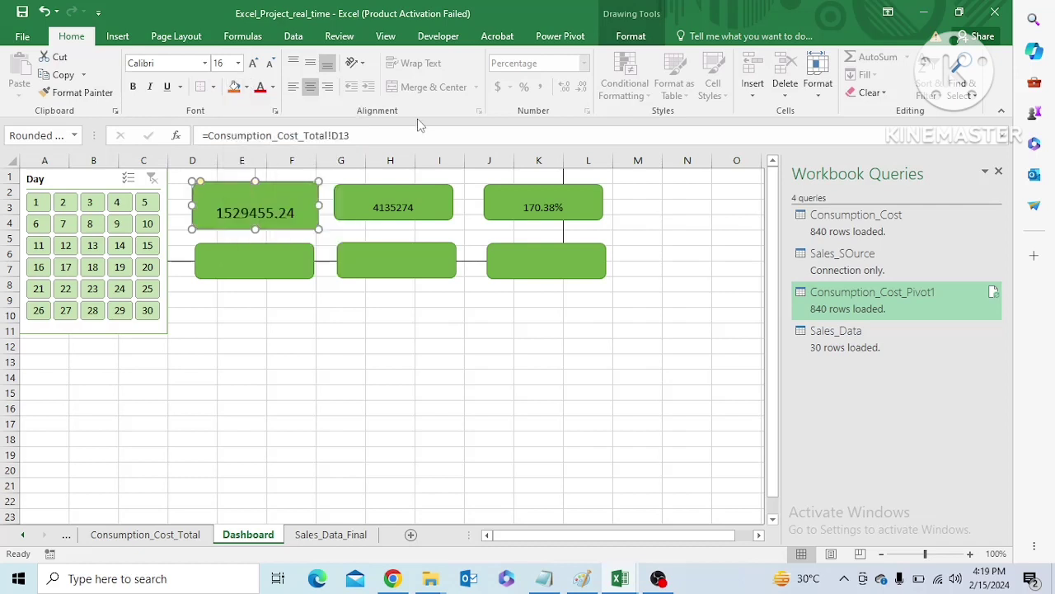
left_click(275, 89)
left_click(264, 136)
left_click(132, 87)
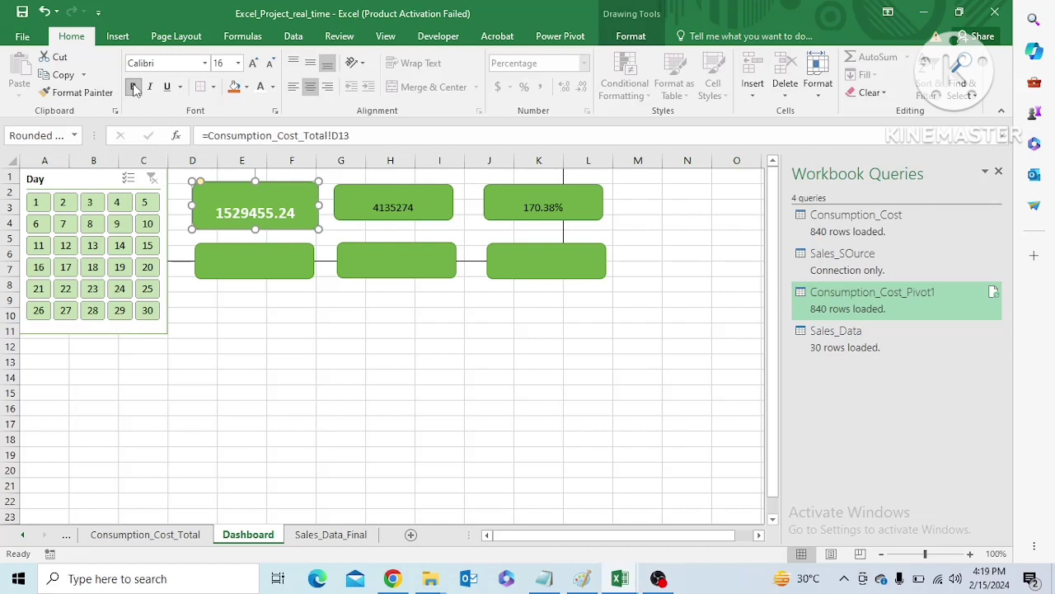
Set the sales card's text to size 16, white and bold, and make the card slightly taller and wider
left_click(399, 208)
left_click(238, 63)
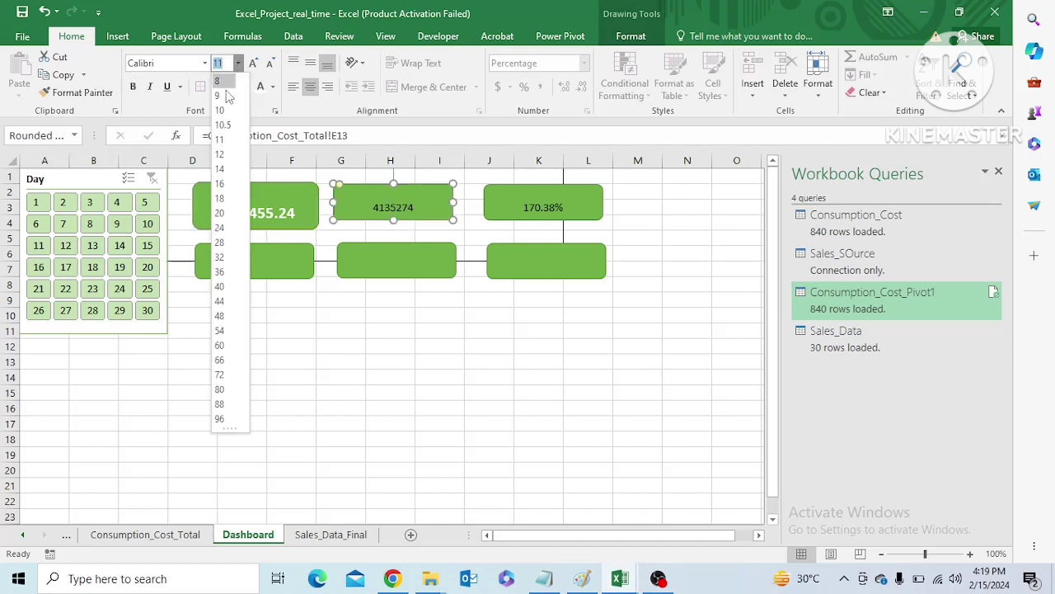
left_click(220, 183)
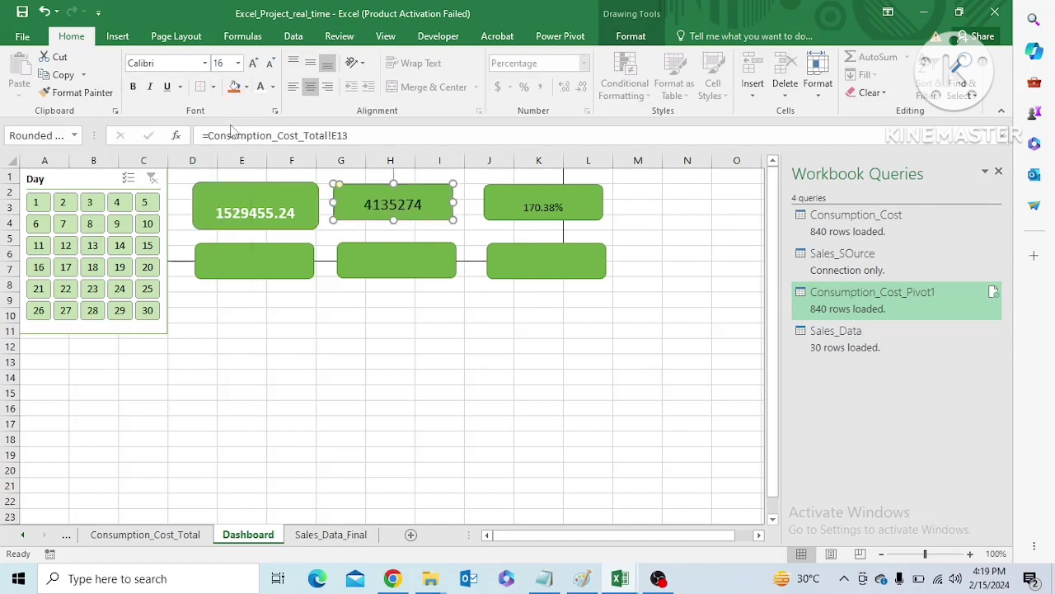
left_click(260, 87)
left_click(133, 86)
left_click_drag(394, 219, 394, 230)
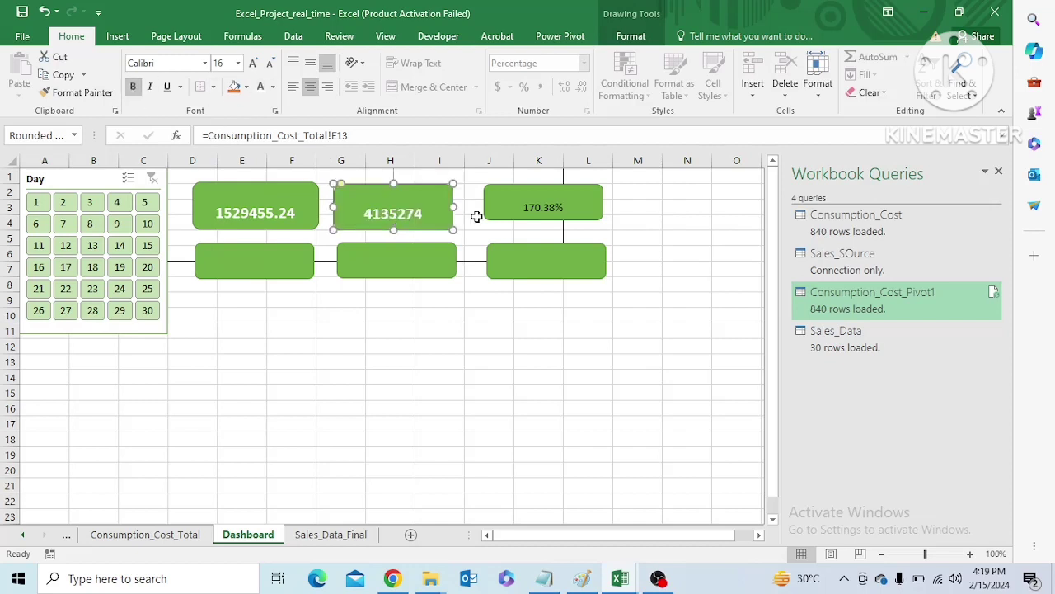
left_click_drag(452, 207, 465, 207)
Set the profit percentage card's text to size 16, white and bold, and make the card slightly taller
left_click(555, 216)
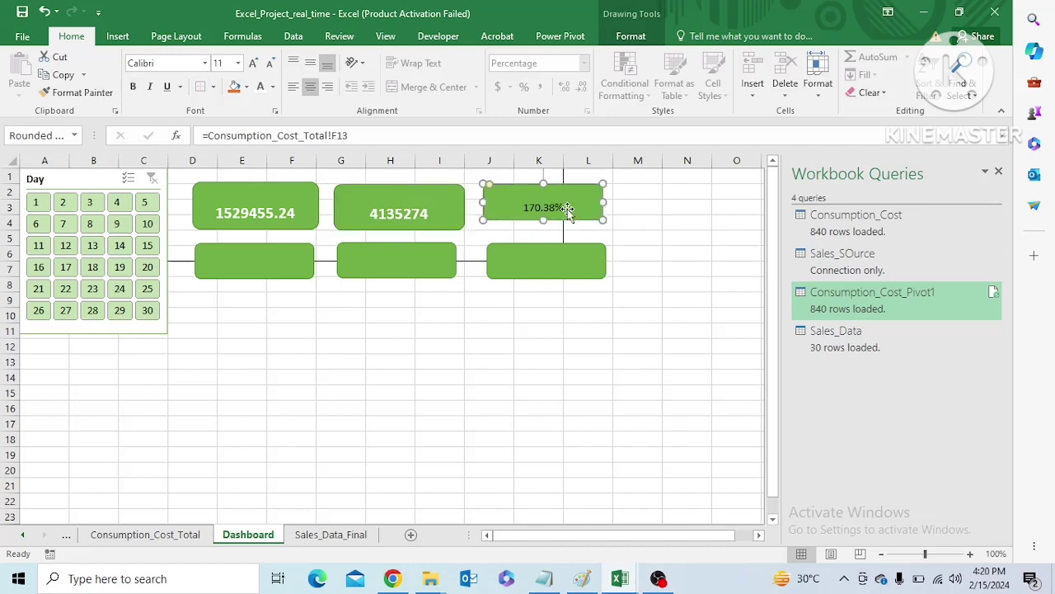
left_click(237, 63)
left_click(221, 183)
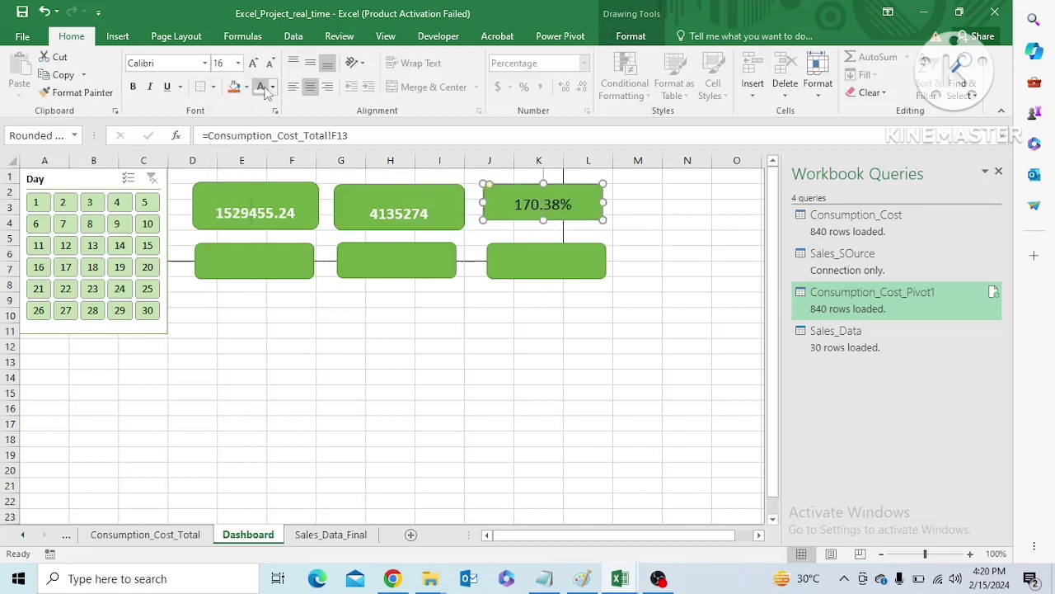
left_click(134, 87)
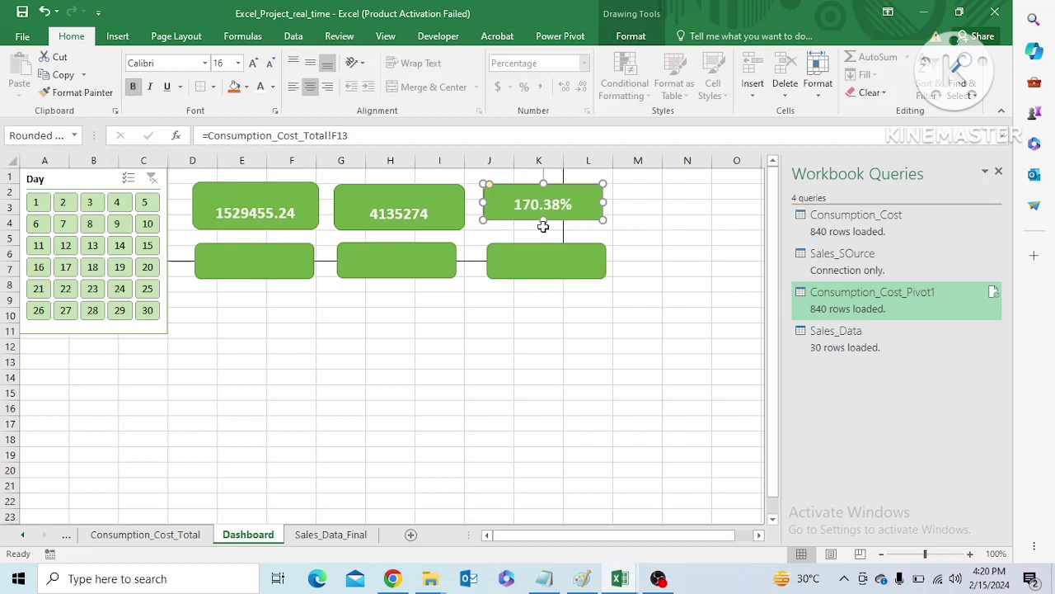
left_click_drag(543, 221, 544, 231)
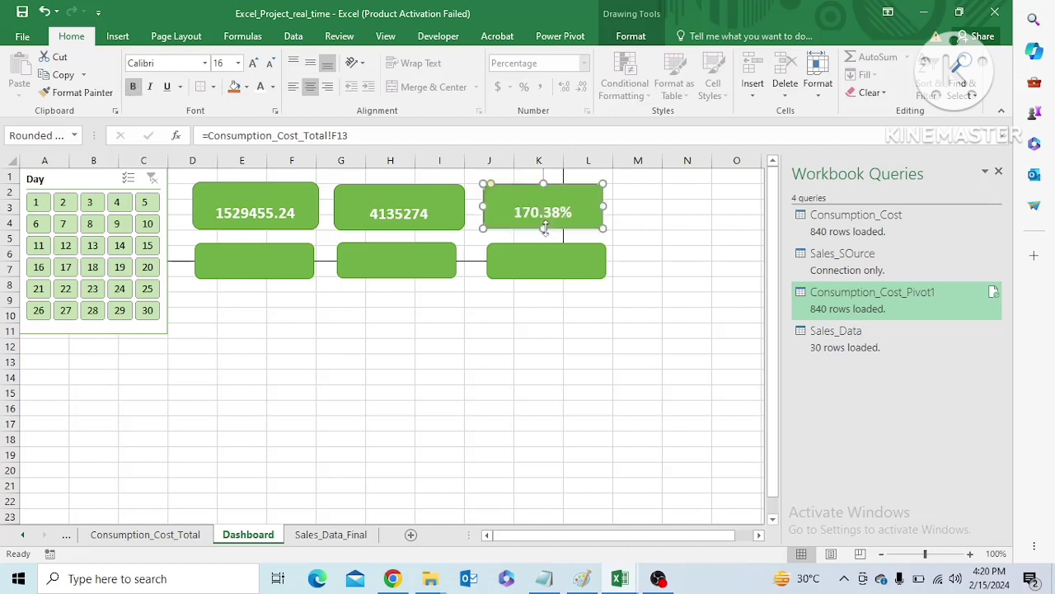
Copy the consumption card and apply its formatting to the sales card with Format Painter
left_click(285, 194)
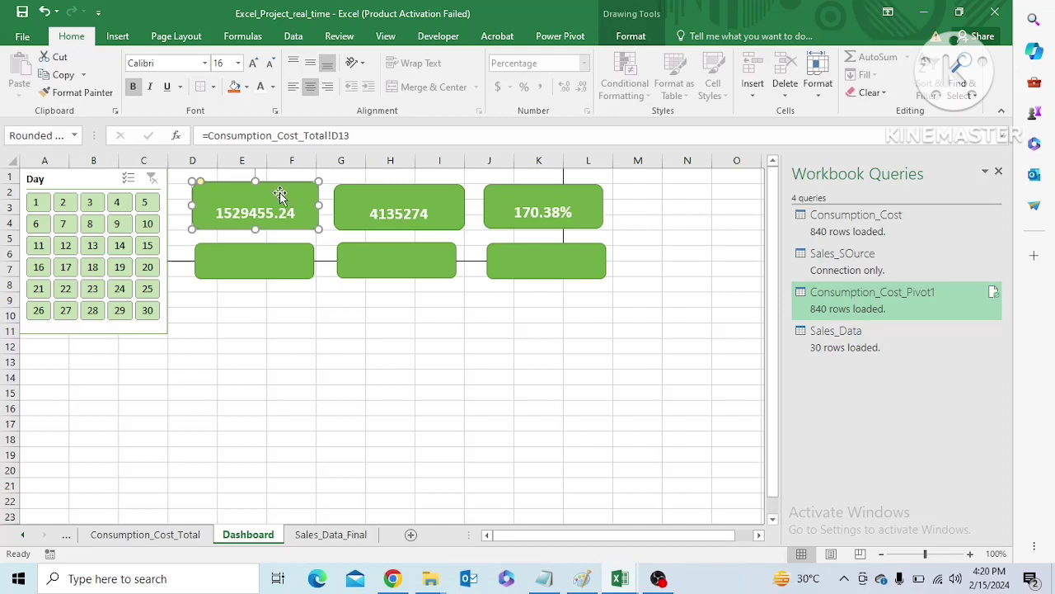
key("ctrl+c")
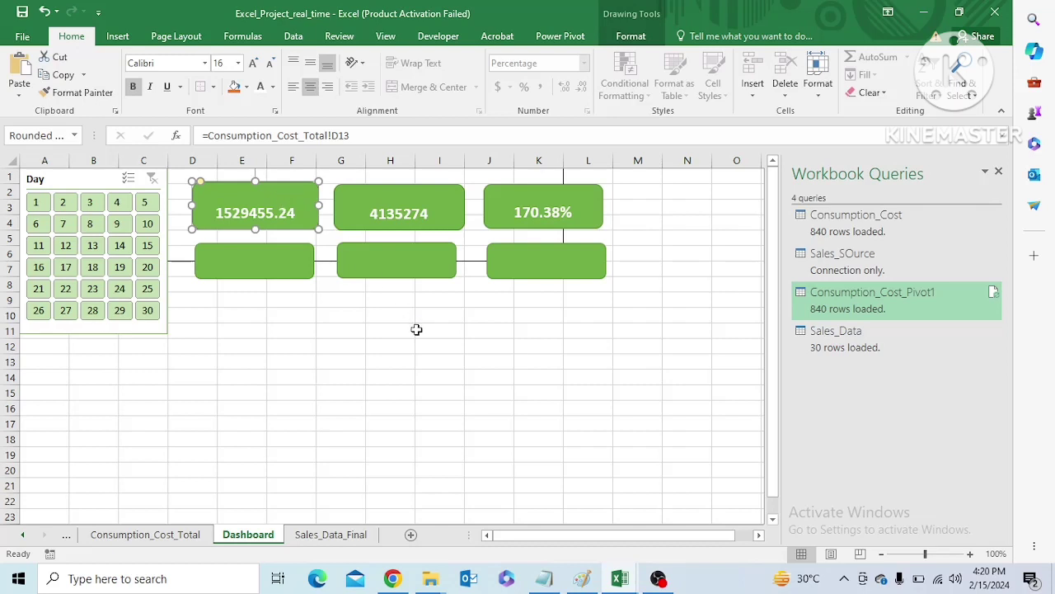
left_click(77, 92)
left_click(356, 203)
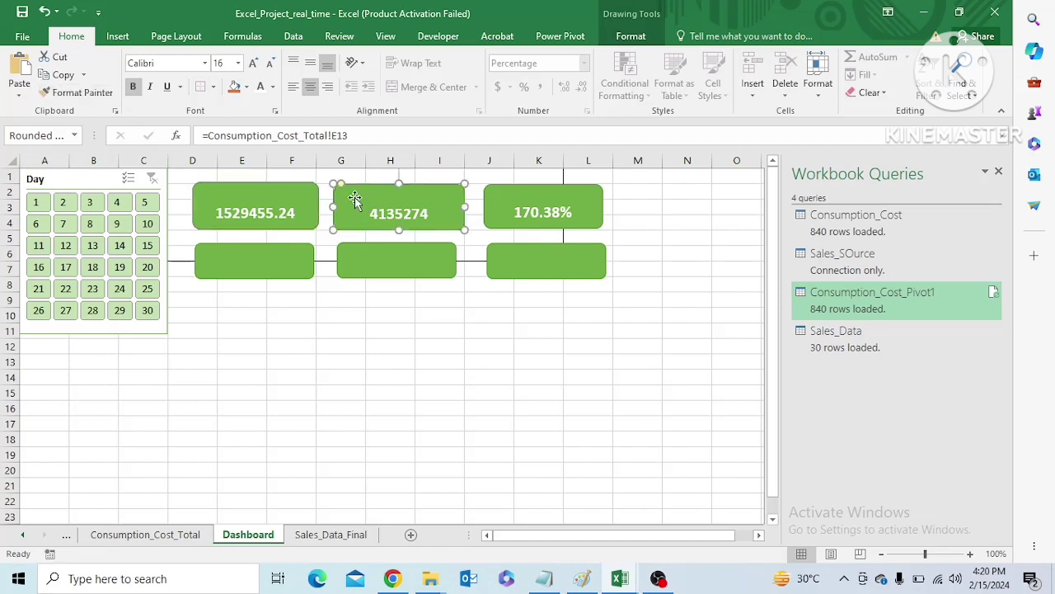
left_click(509, 211)
left_click(661, 293)
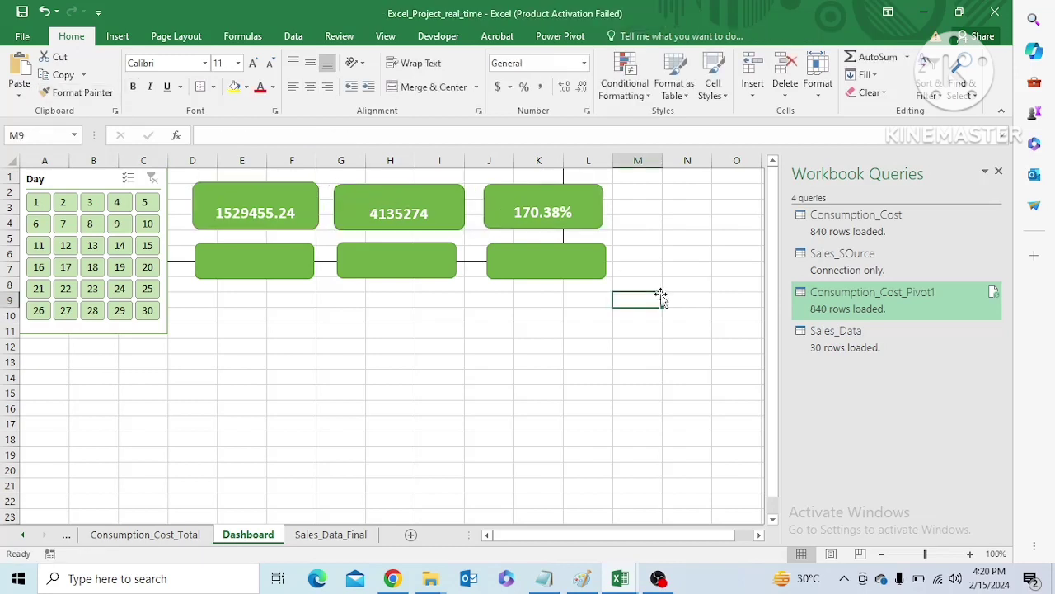
Lower the consumption card's upper edge slightly and move the profit card further away from the sales card
left_click(518, 203)
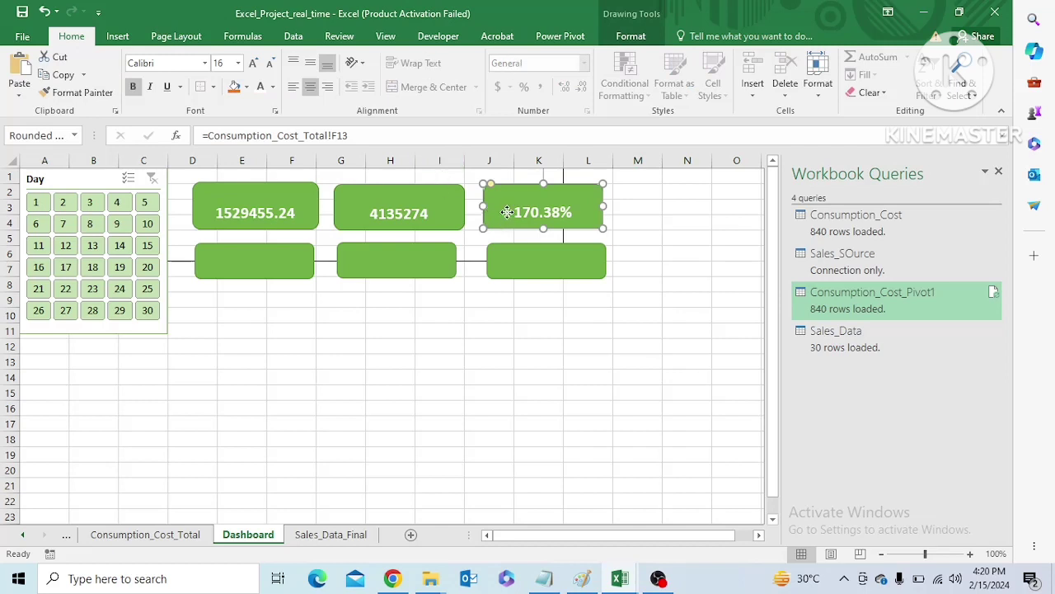
left_click(277, 209)
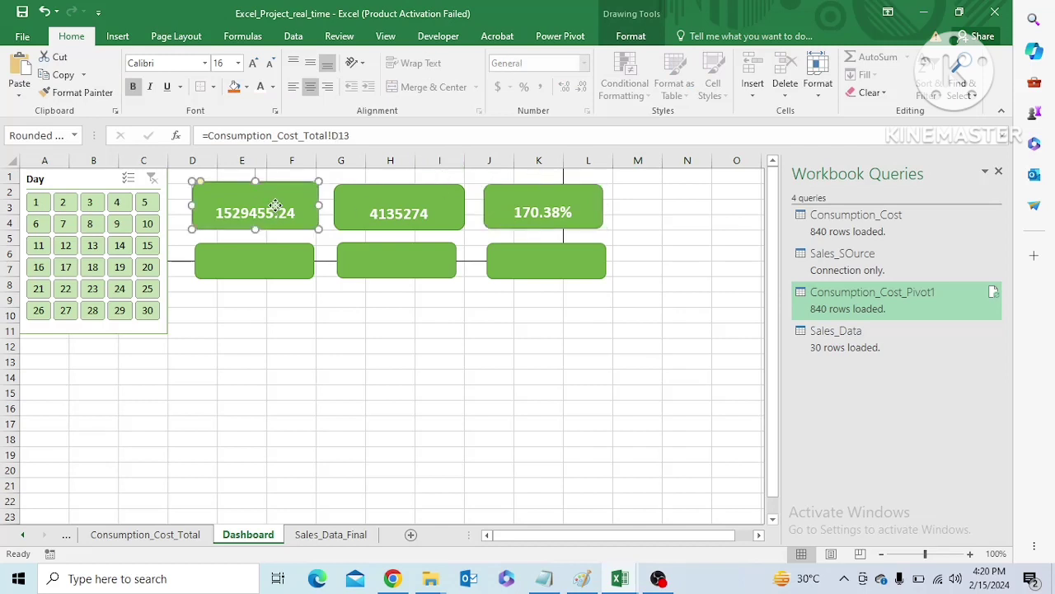
right_click(277, 208)
left_click(526, 413)
left_click_drag(258, 183, 258, 179)
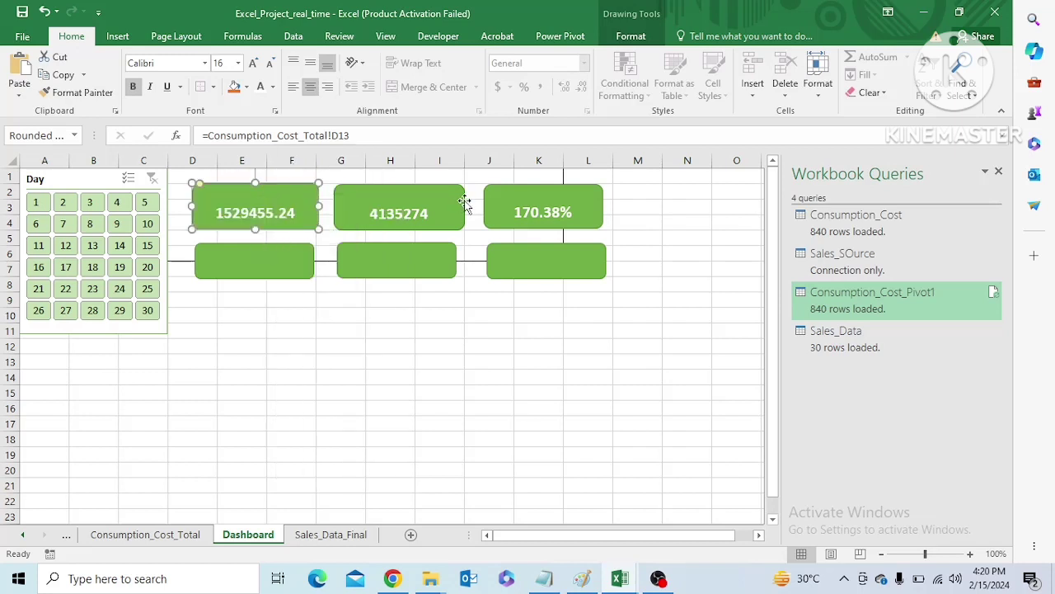
left_click_drag(497, 200, 528, 195)
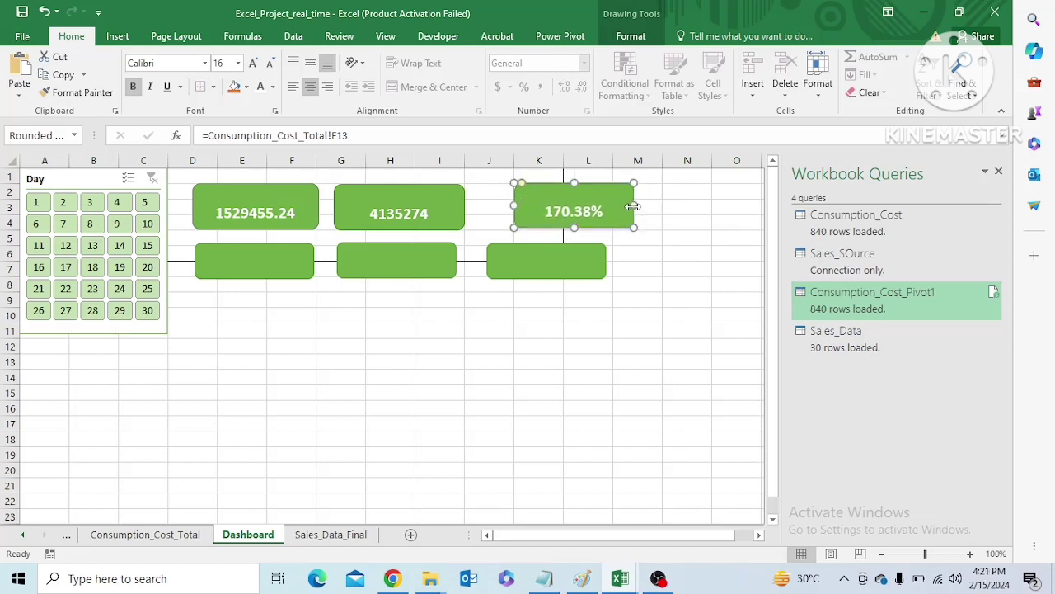
Paste the copied consumption card into the empty area at cell G12 below the two card rows
left_click(435, 215)
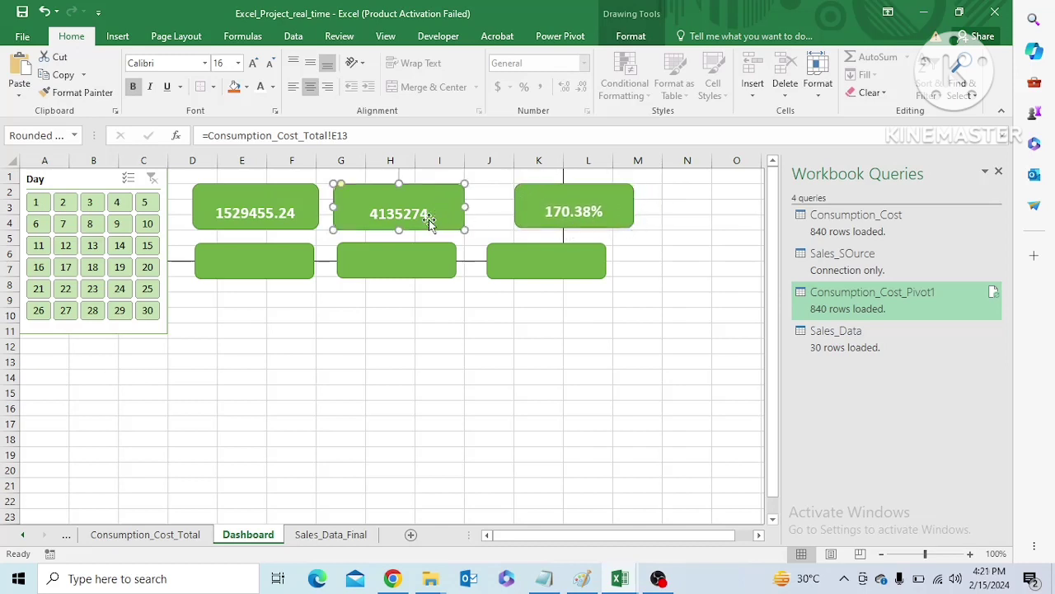
left_click(234, 200)
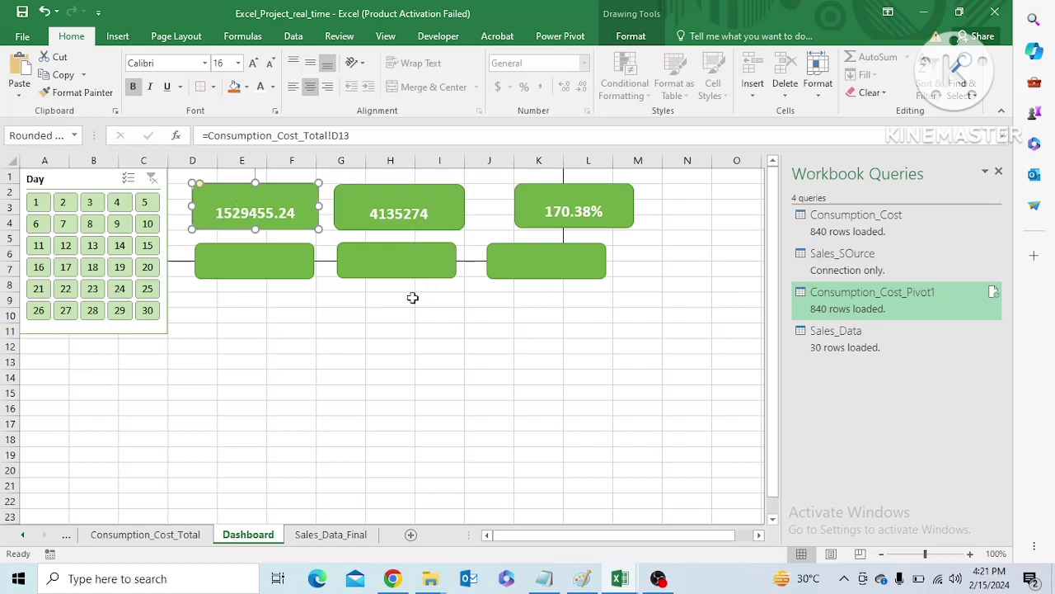
left_click(394, 208)
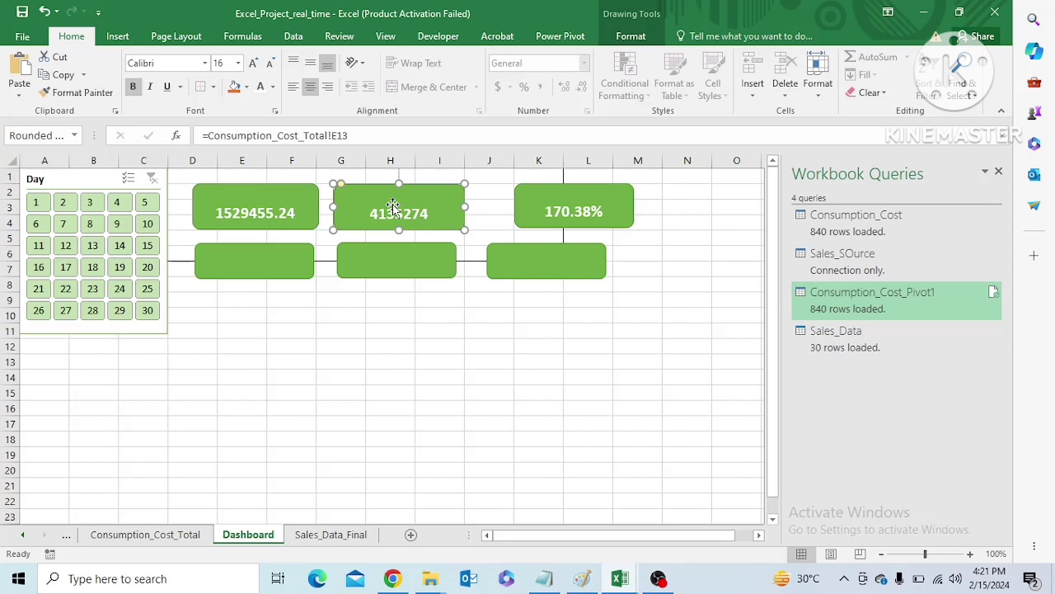
left_click(360, 353)
key("ctrl+v")
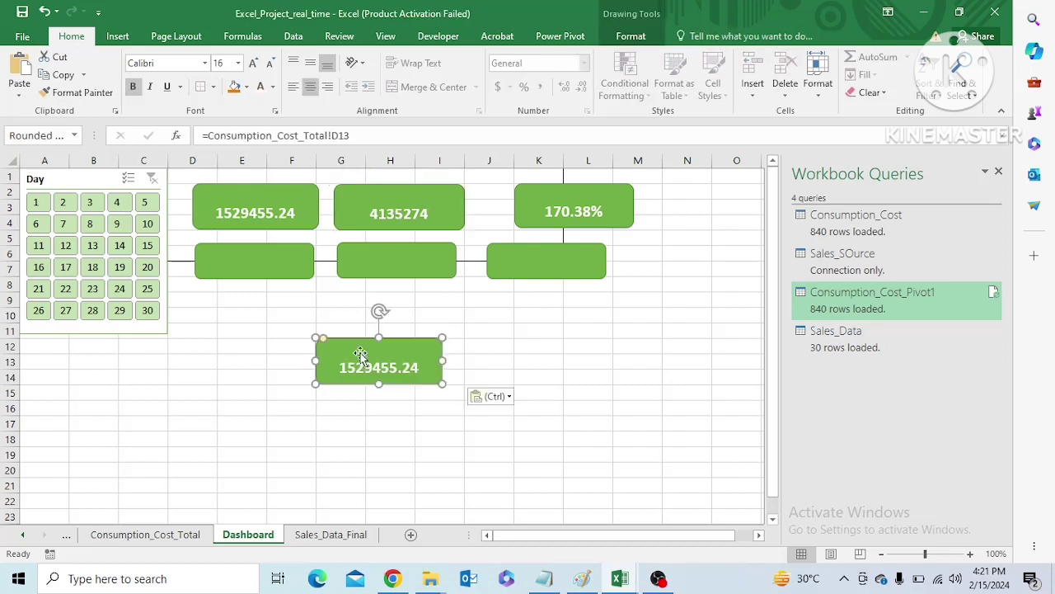
Delete the original sales and profit cards from the upper row, keeping the consumption card and its copy
left_click(414, 206)
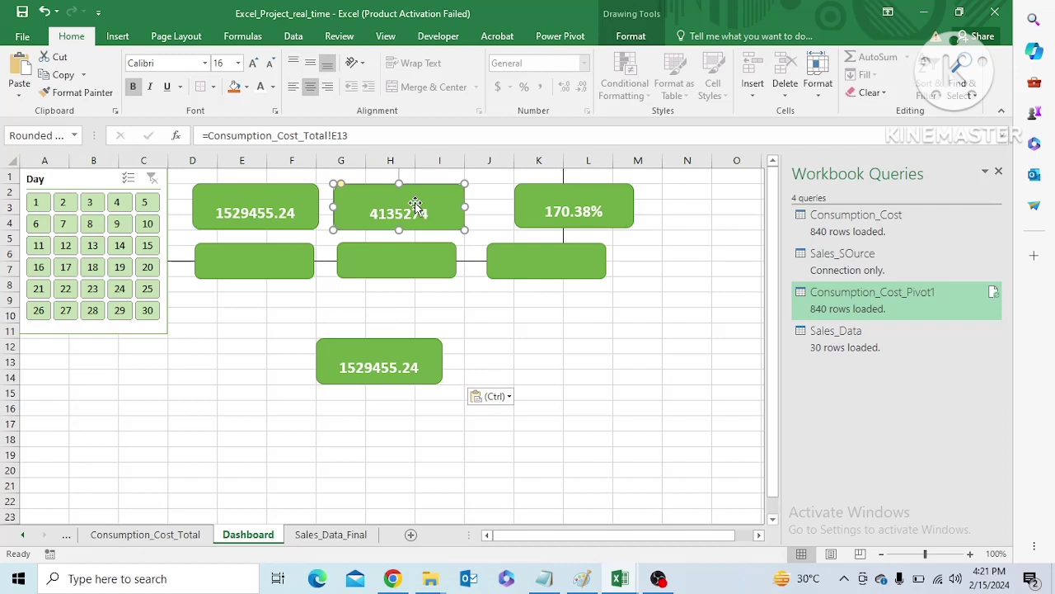
key("Delete")
left_click(544, 195)
key("Delete")
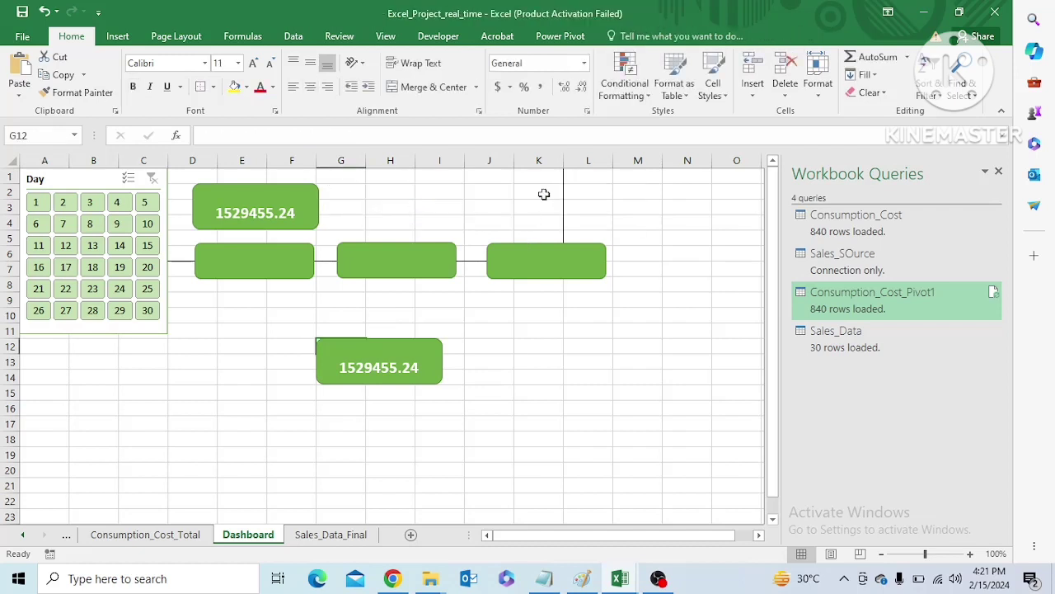
Move the copied card into the upper row beside the consumption card and link it to Consumption_Cost_Total!E13
mouse_move(402, 365)
left_mouse_down()
mouse_move(417, 184)
mouse_move(426, 202)
mouse_move(435, 196)
left_mouse_up()
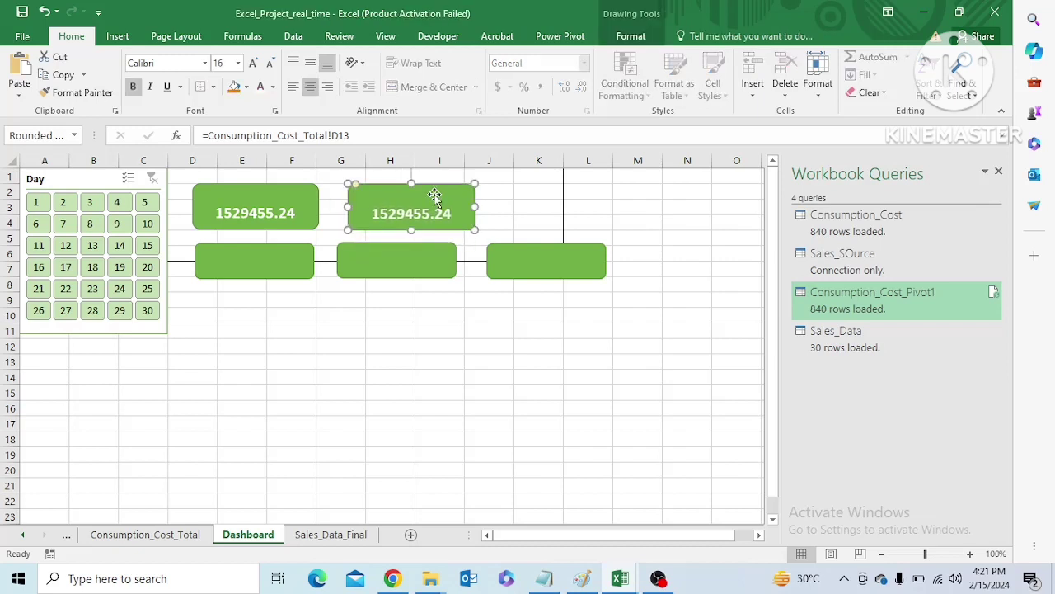
left_click(361, 135)
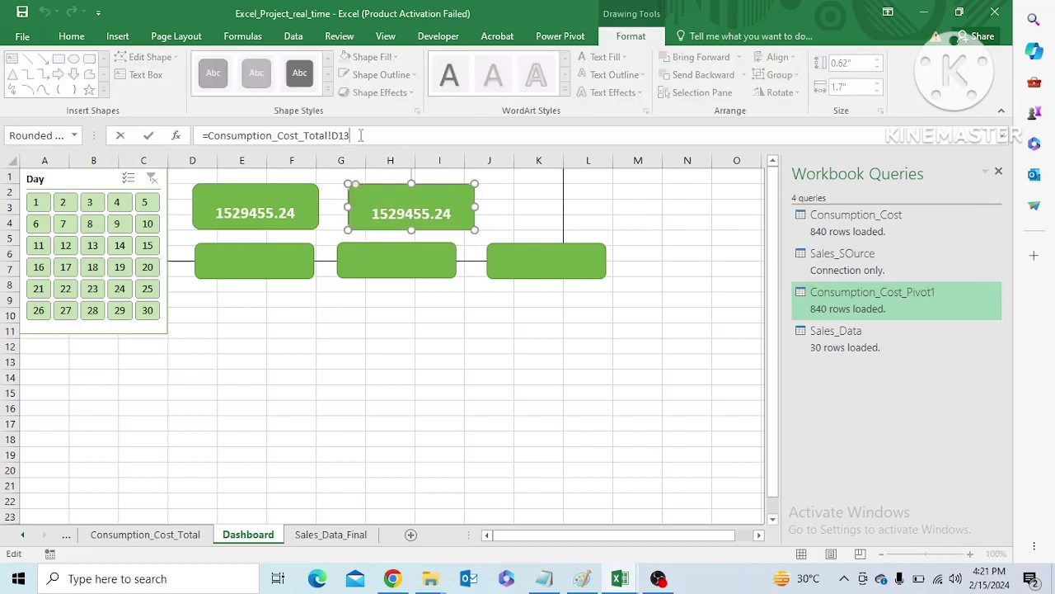
key("BackSpace")
key("BackSpace")
key("BackSpace")
key("BackSpace")
key("BackSpace")
key("BackSpace")
key("BackSpace")
key("BackSpace")
key("BackSpace")
key("BackSpace")
key("BackSpace")
key("BackSpace")
key("BackSpace")
key("BackSpace")
key("BackSpace")
key("BackSpace")
key("BackSpace")
key("BackSpace")
key("BackSpace")
key("BackSpace")
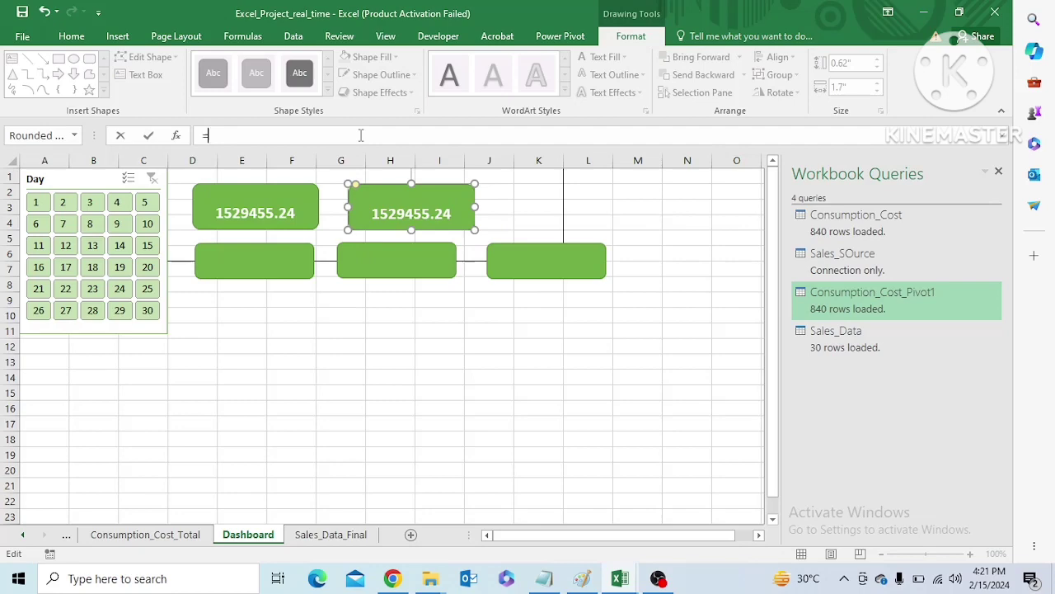
left_click(169, 536)
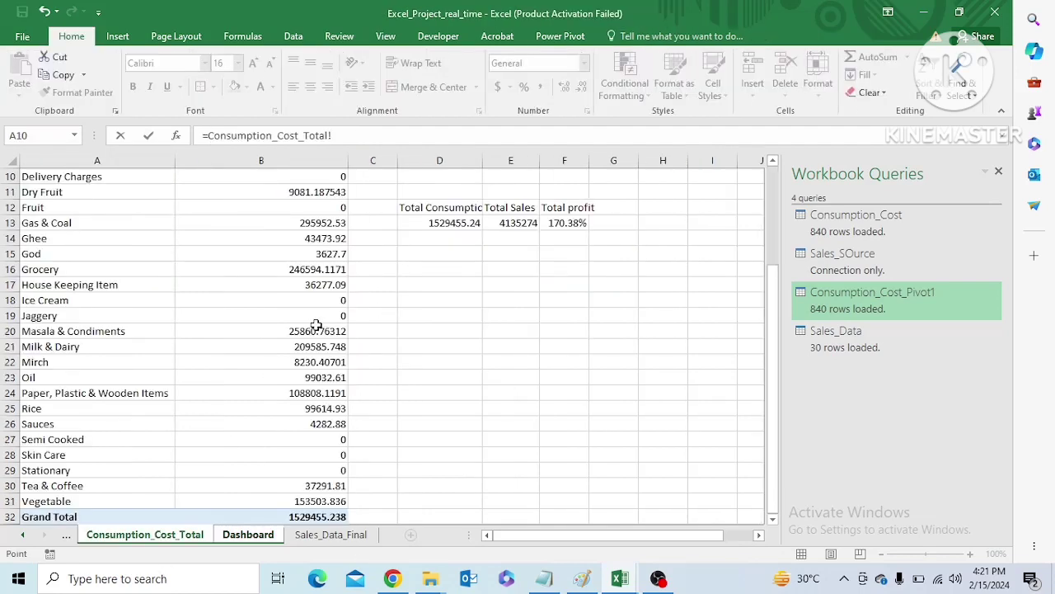
left_click(509, 224)
key("Return")
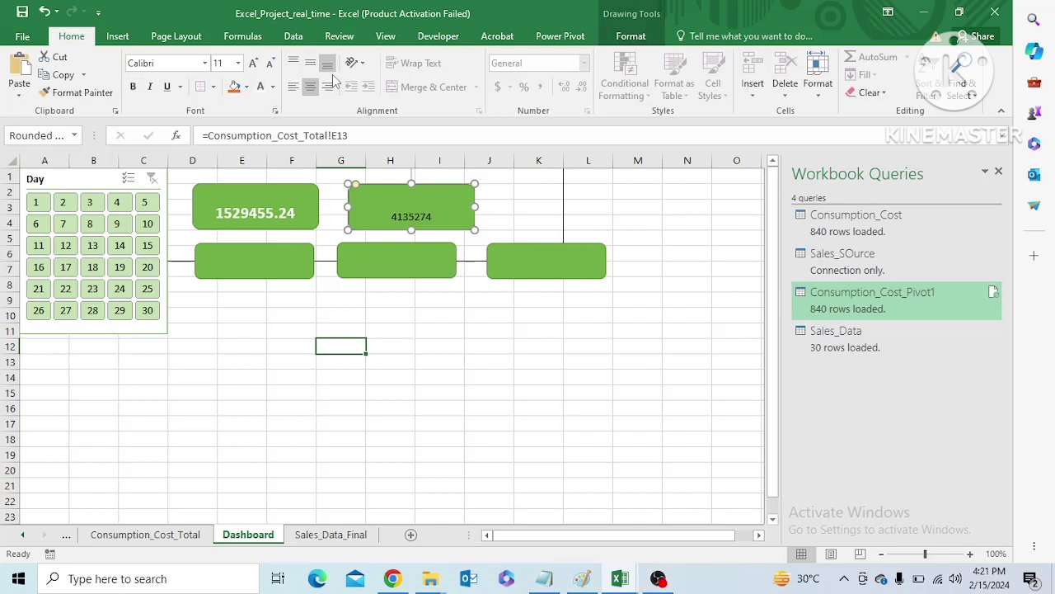
Format the sales card's value as 16 pt, bold, white text
left_click(238, 63)
left_click(224, 191)
left_click(133, 87)
left_click(486, 345)
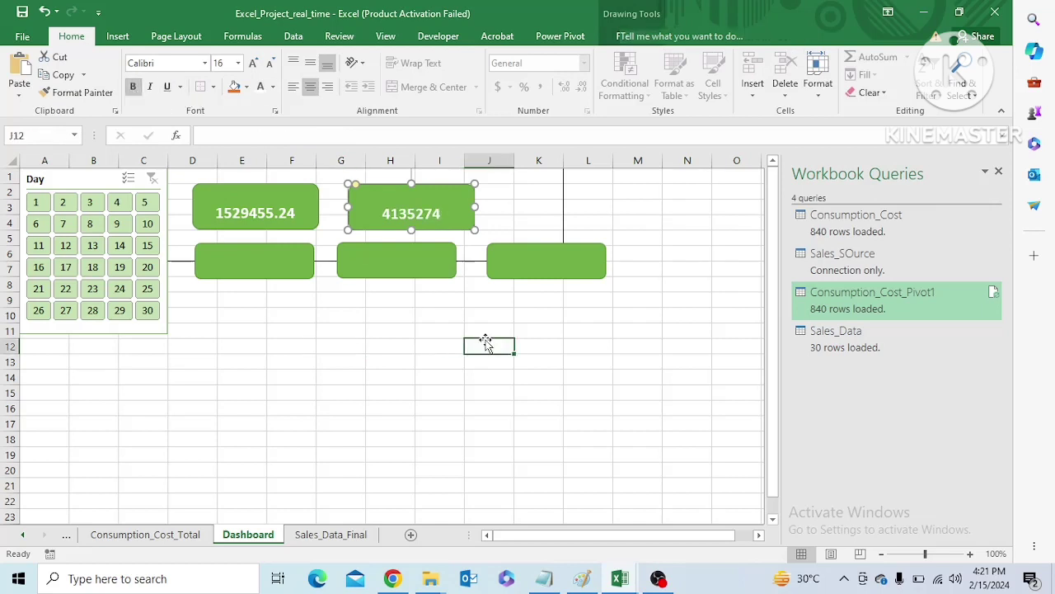
Paste another copy of the consumption card and align it in the upper row beside the sales card
left_click(537, 204)
key("ctrl+v")
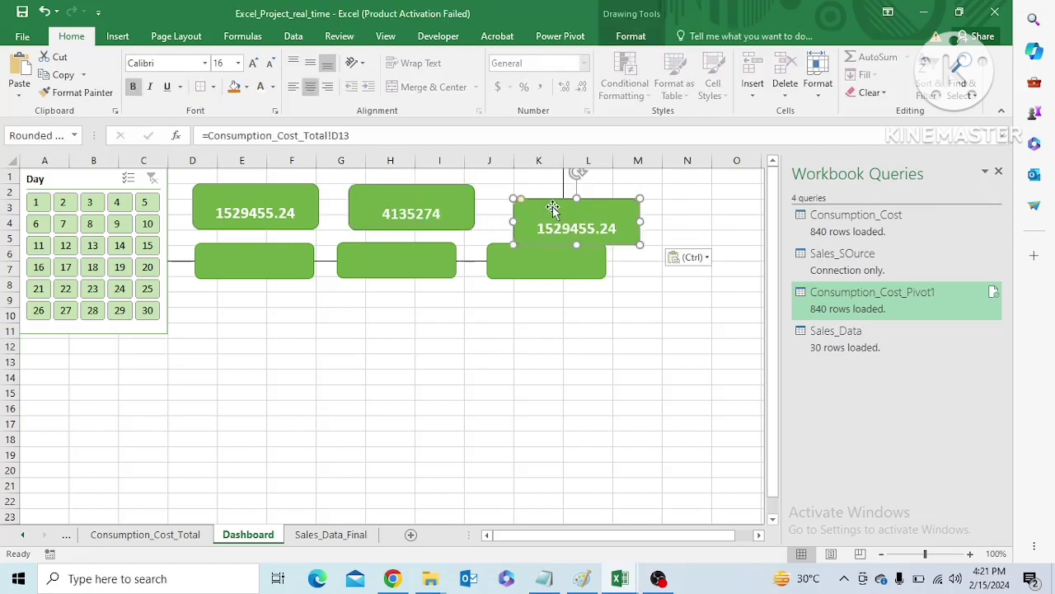
left_click_drag(553, 208, 546, 193)
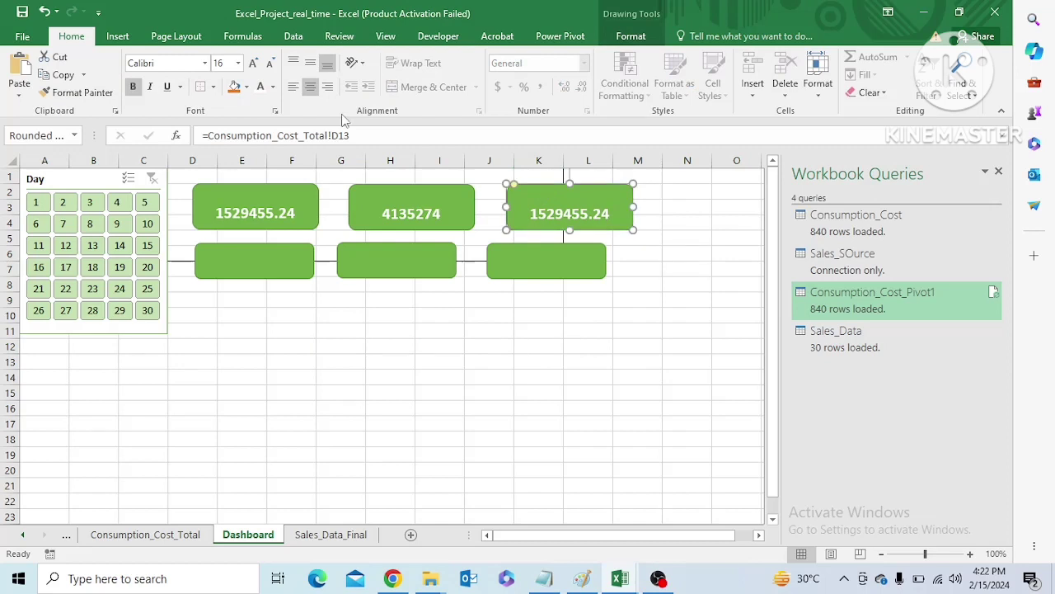
left_click(359, 135)
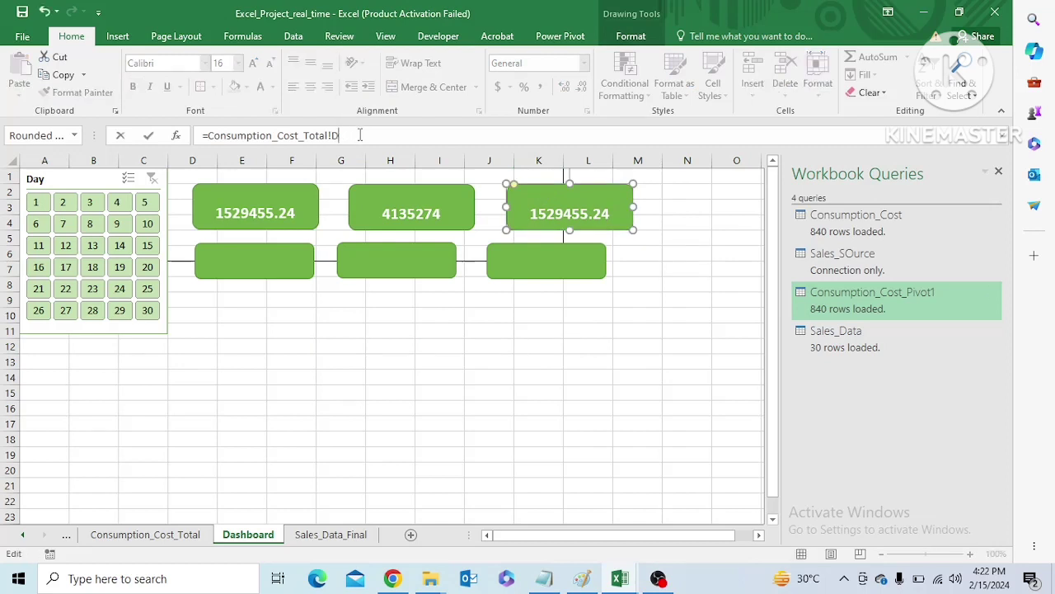
left_click(187, 540)
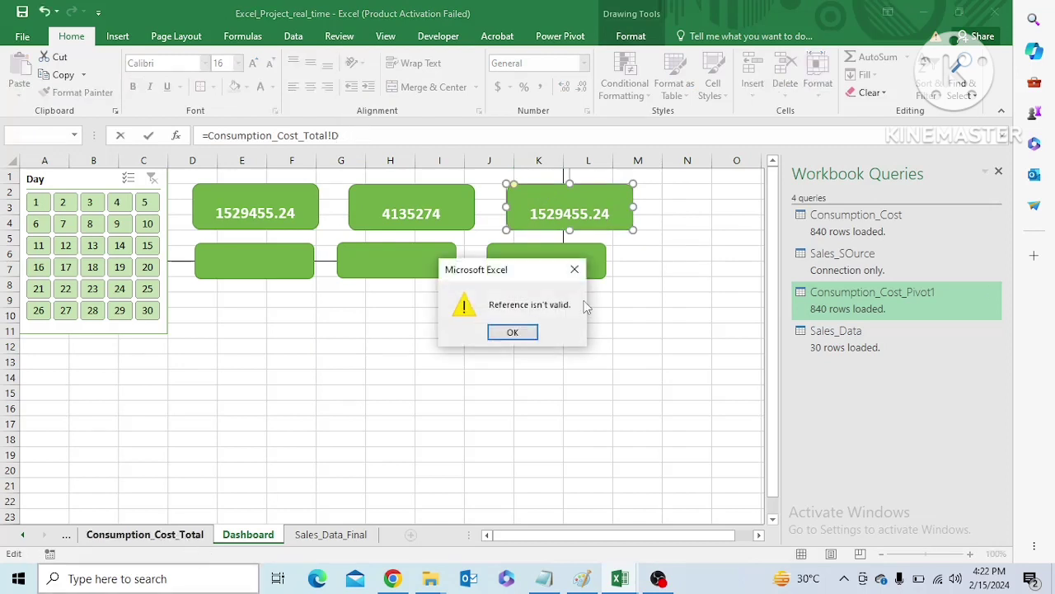
left_click(577, 270)
left_click(393, 138)
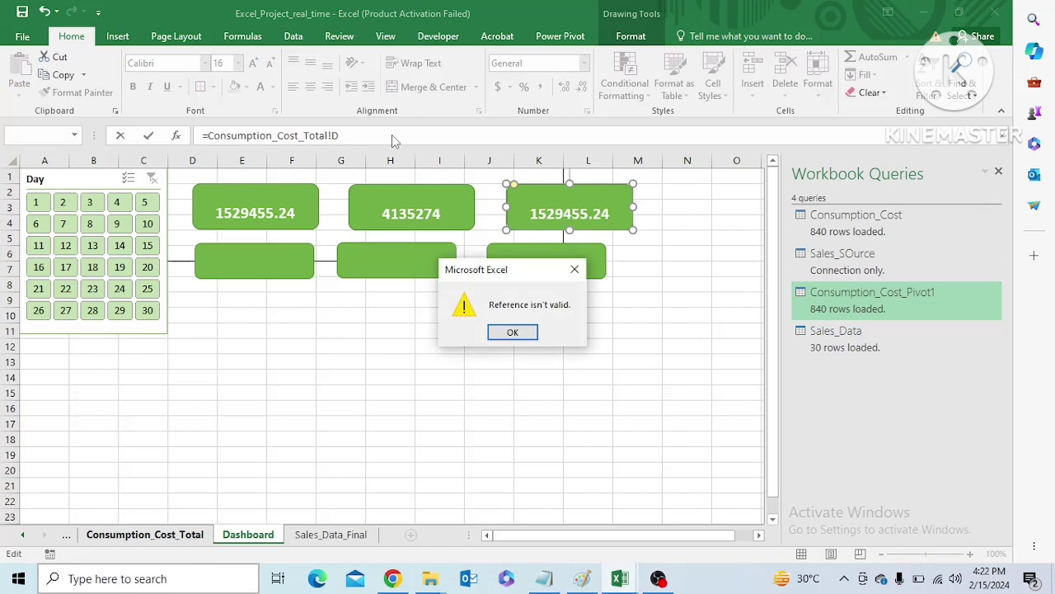
left_click(513, 332)
Link the third upper card to the total profit cell, Consumption_Cost_Total!F13
left_click_drag(339, 135, 207, 135)
key("BackSpace")
left_click(145, 535)
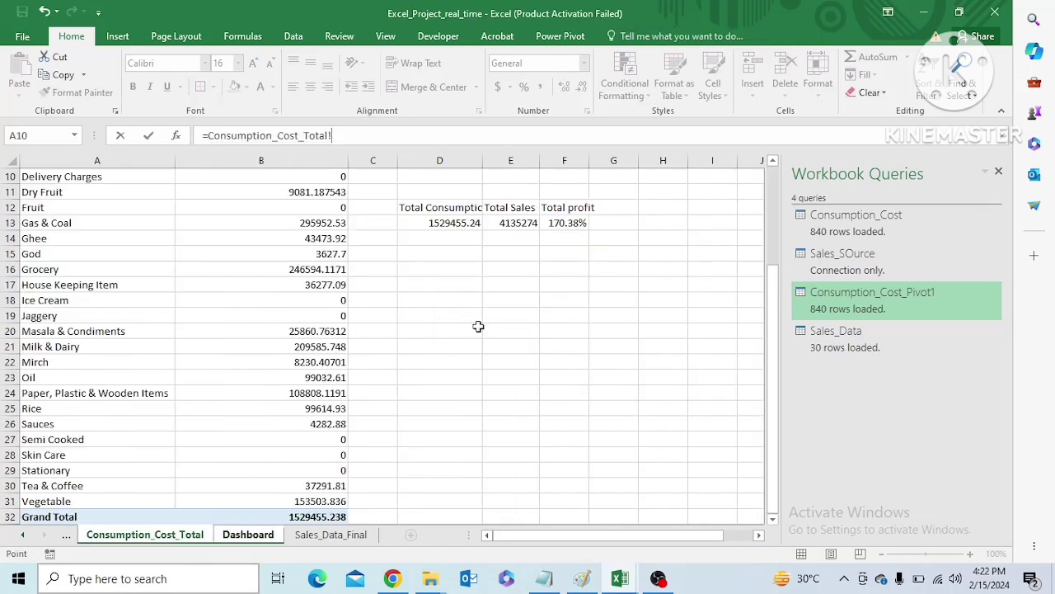
left_click(575, 226)
key("Return")
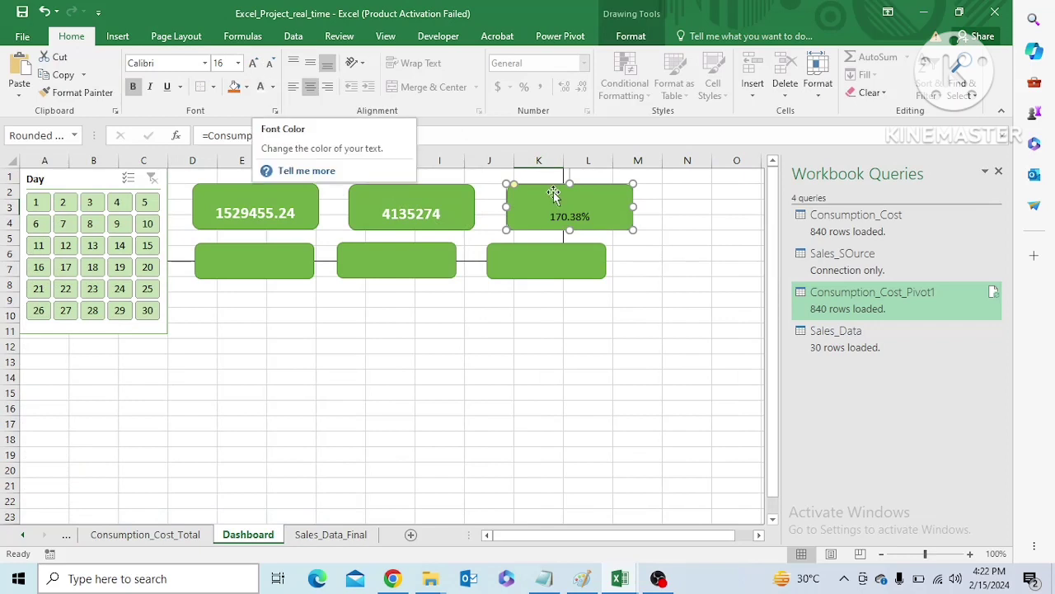
Format the profit card's percentage as 16 pt, bold, white text
left_click(237, 62)
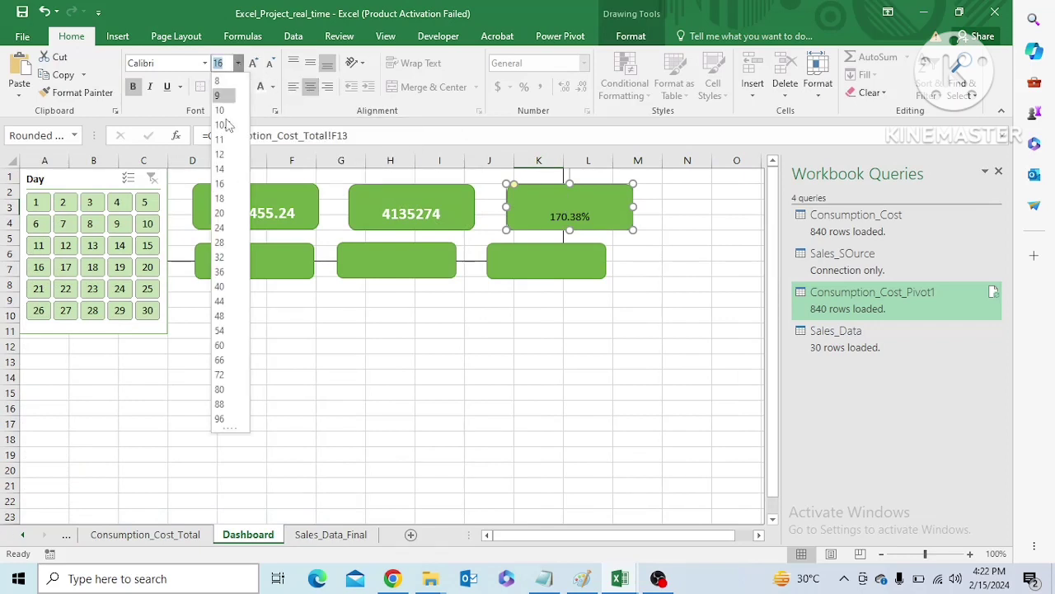
left_click(224, 181)
left_click(132, 87)
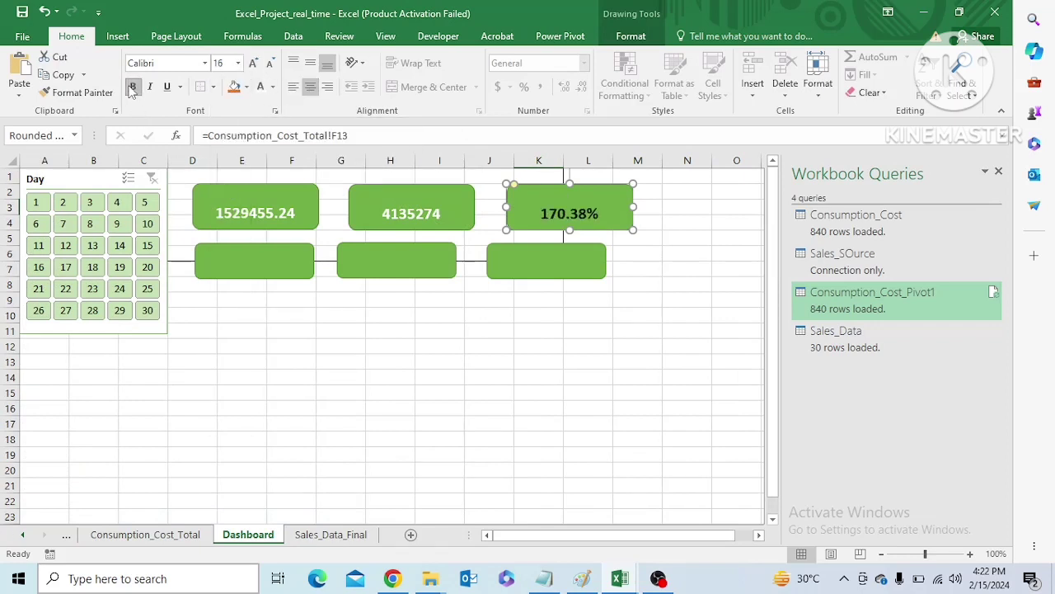
left_click(392, 332)
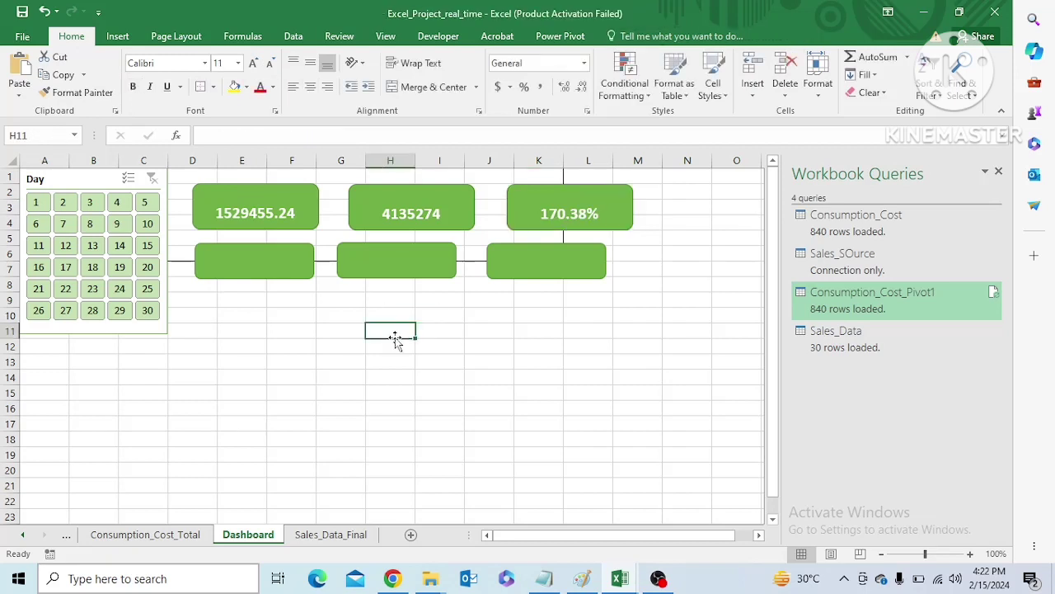
Paste a copy of the consumption card into the empty area below the row of blank cards
left_click(297, 262)
left_click(296, 205)
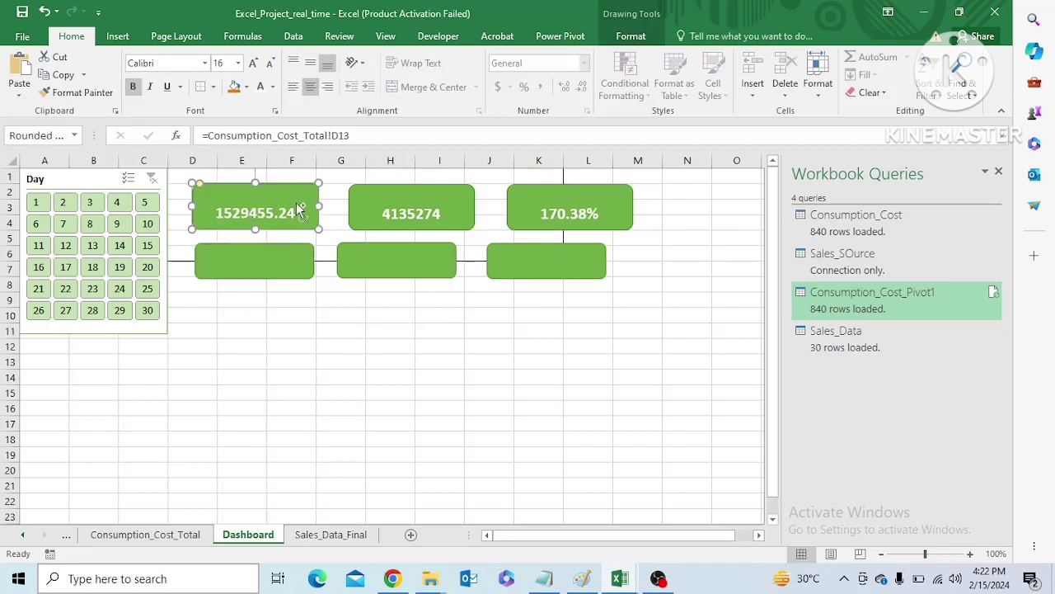
key("ctrl+v")
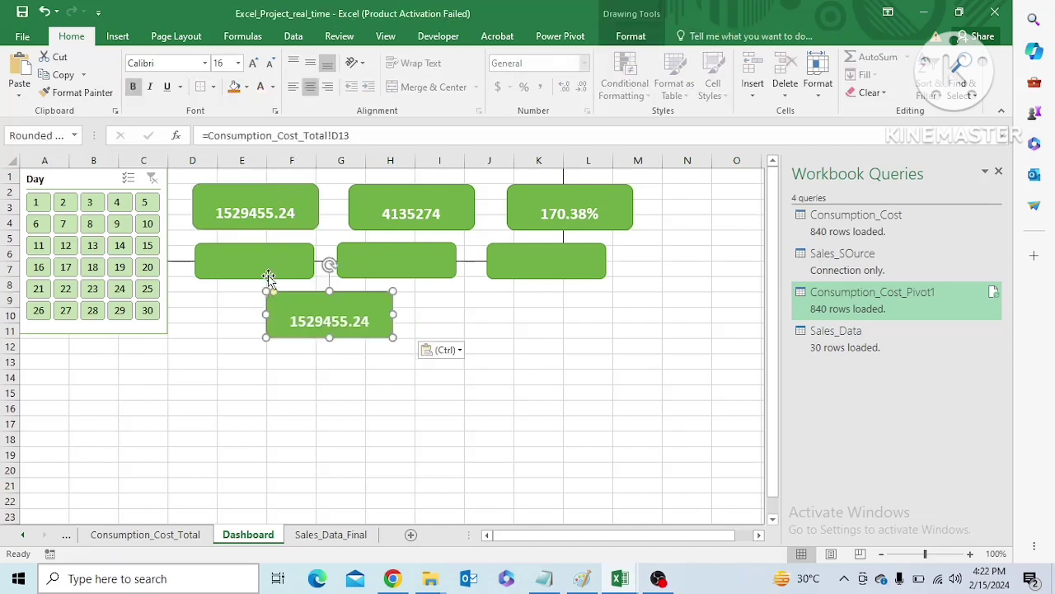
Delete the three blank lower-row cards and move the pasted copy directly beneath the consumption card
left_click(270, 261)
left_click(387, 268, "ctrl")
left_click(546, 262, "ctrl")
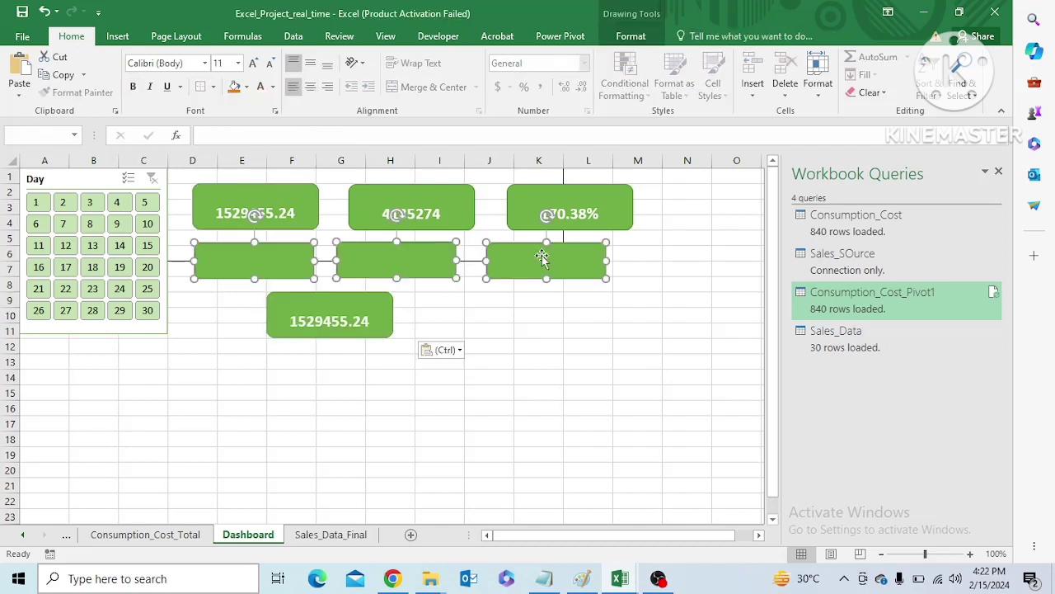
key("Delete")
left_click_drag(339, 317, 273, 272)
left_click(268, 275)
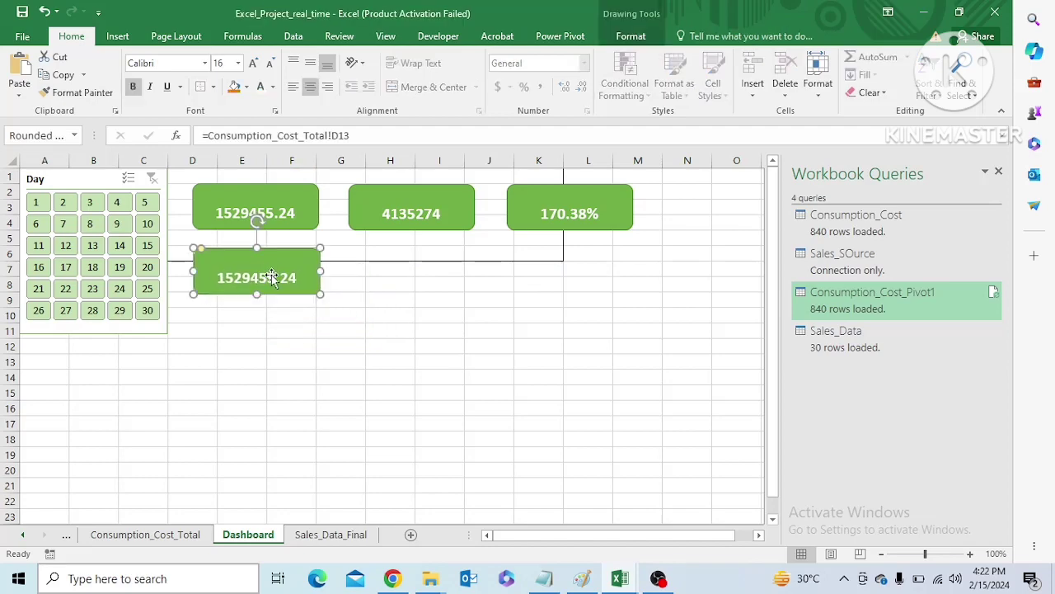
On the Consumption_Cost_Total sheet, paste the pivot's grand total from B32 into cell D30 as a link
left_click(342, 536)
key("ctrl+Page_Up")
key("ctrl+Page_Up")
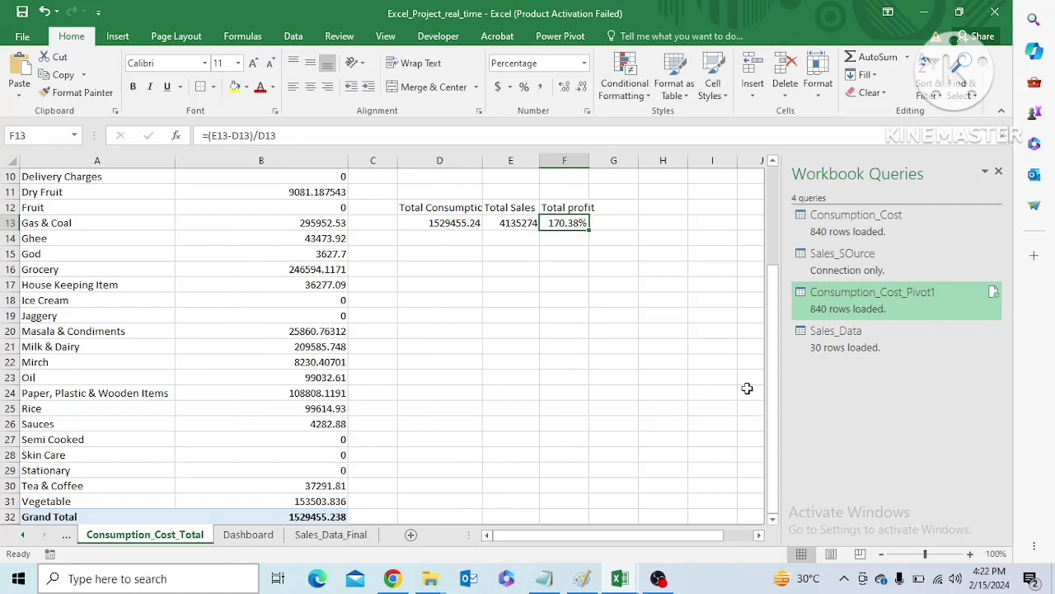
left_click(301, 517)
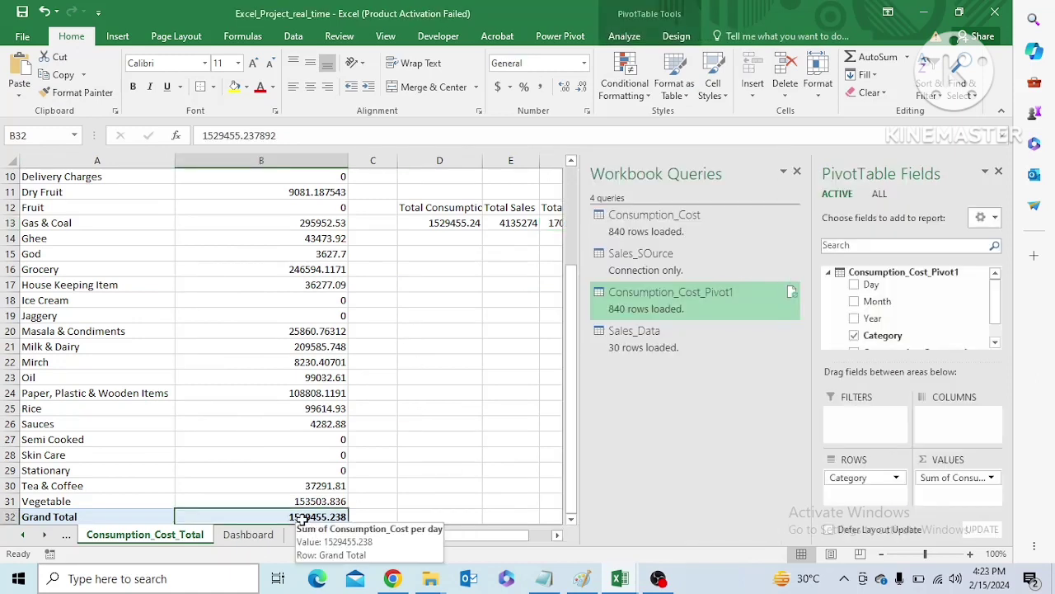
key("ctrl+c")
left_click(437, 347)
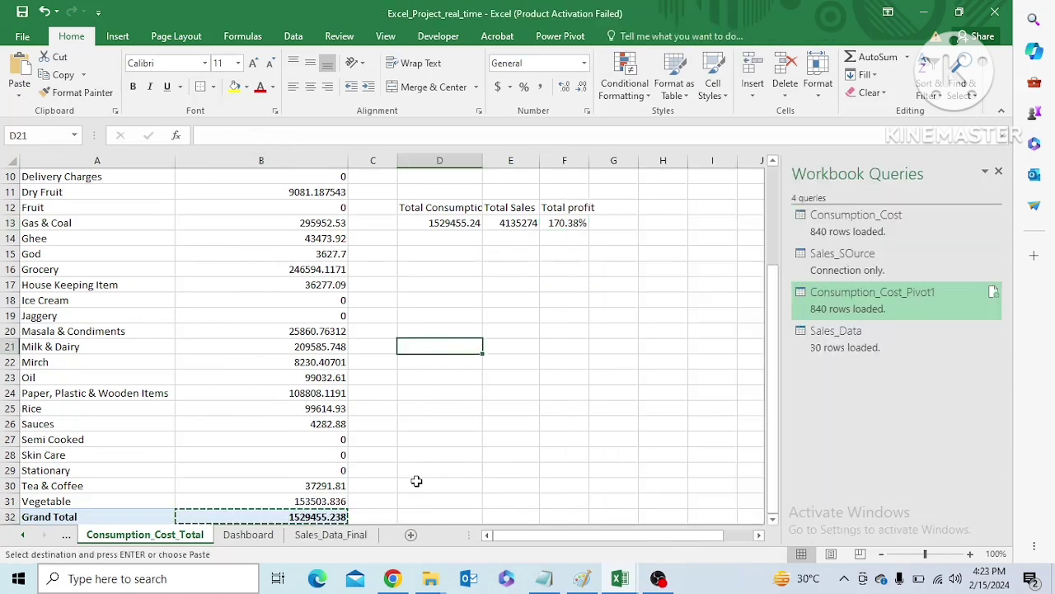
left_click(417, 485)
right_click(416, 485)
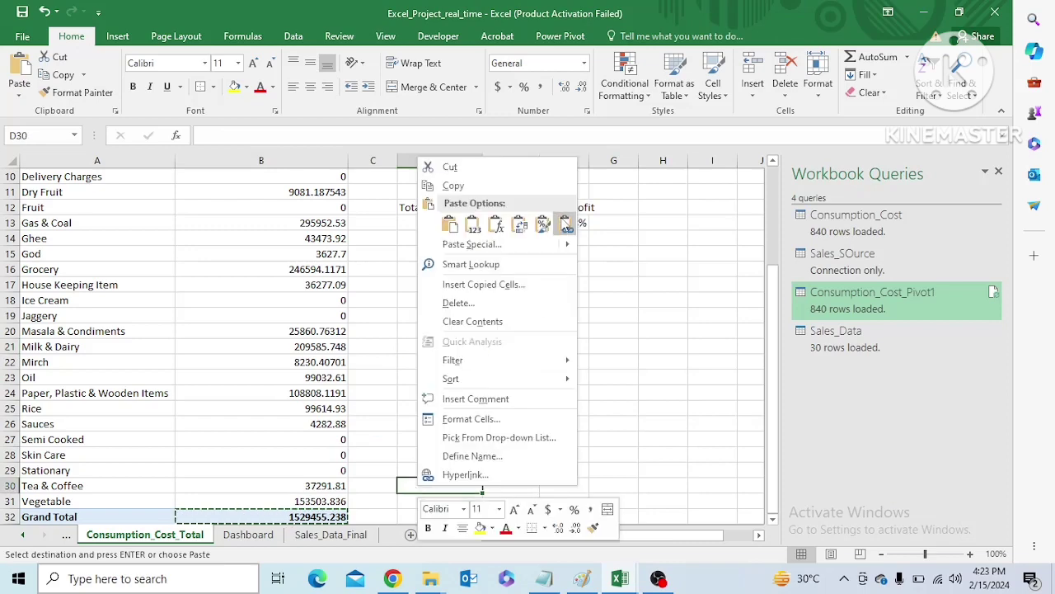
left_click(567, 223)
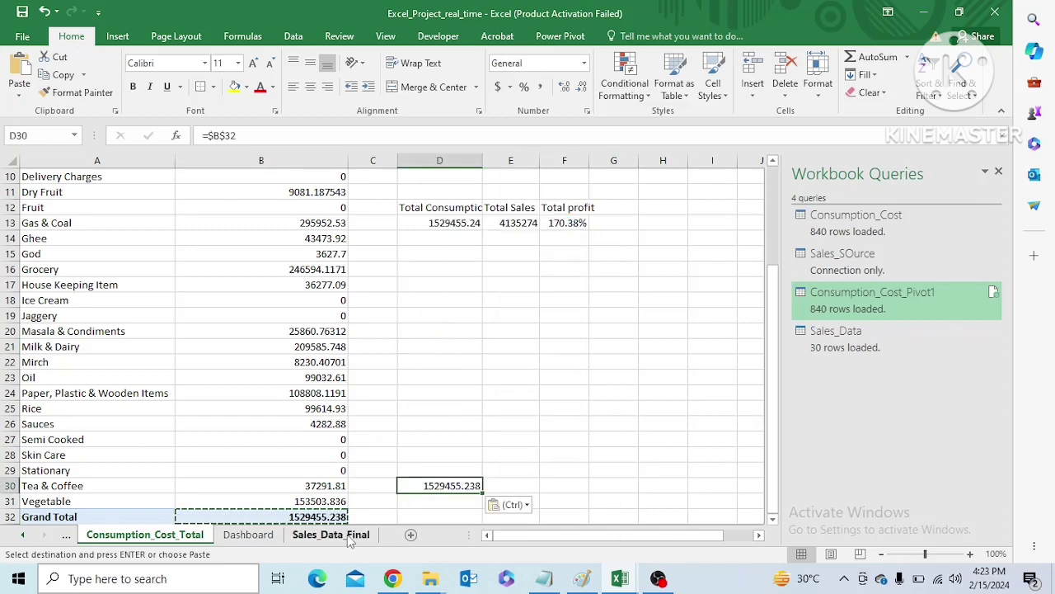
Check the sales pivot on the Sales_Data_Final sheet and return to the Dashboard sheet
left_click(334, 535)
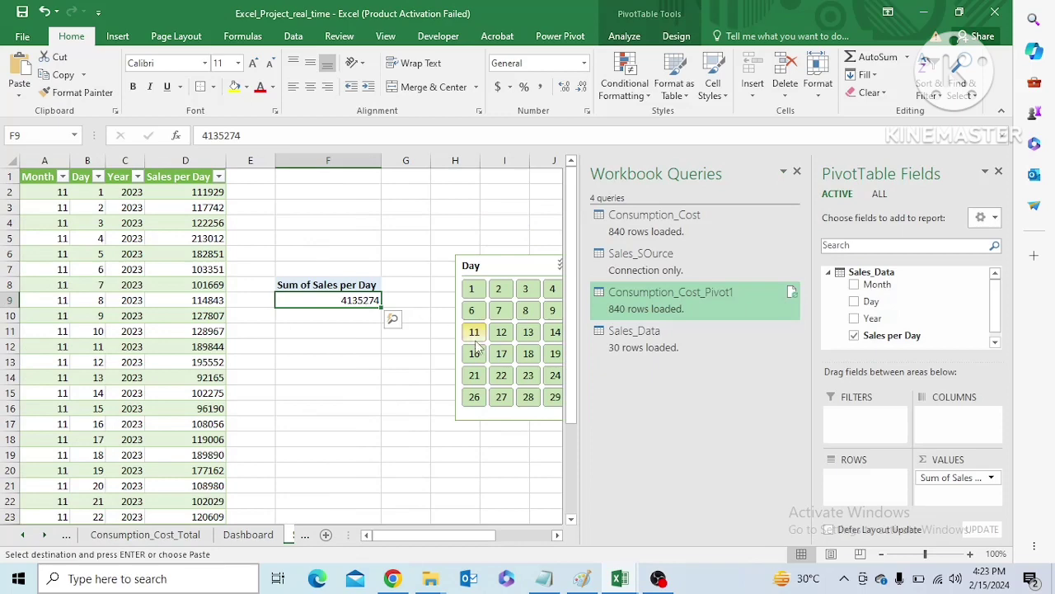
left_click(157, 535)
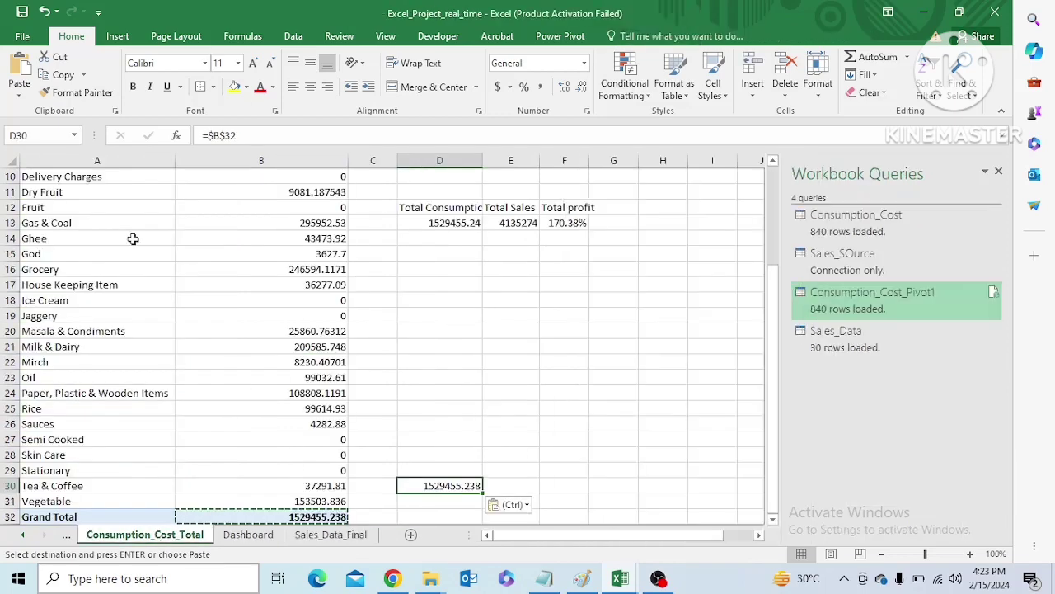
left_click(248, 534)
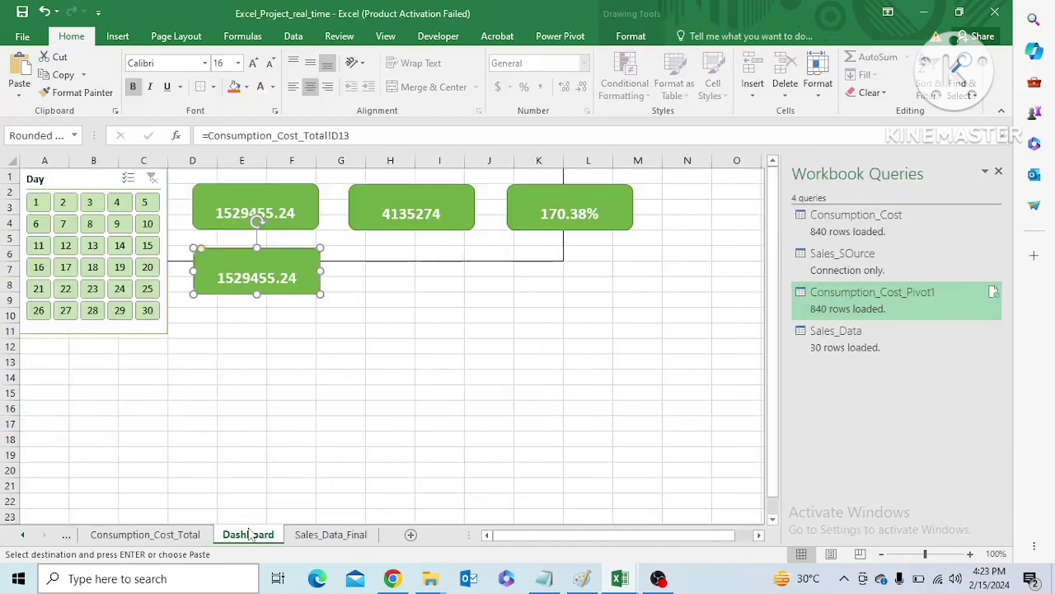
left_click(391, 282)
key("ctrl+v")
key("ctrl+z")
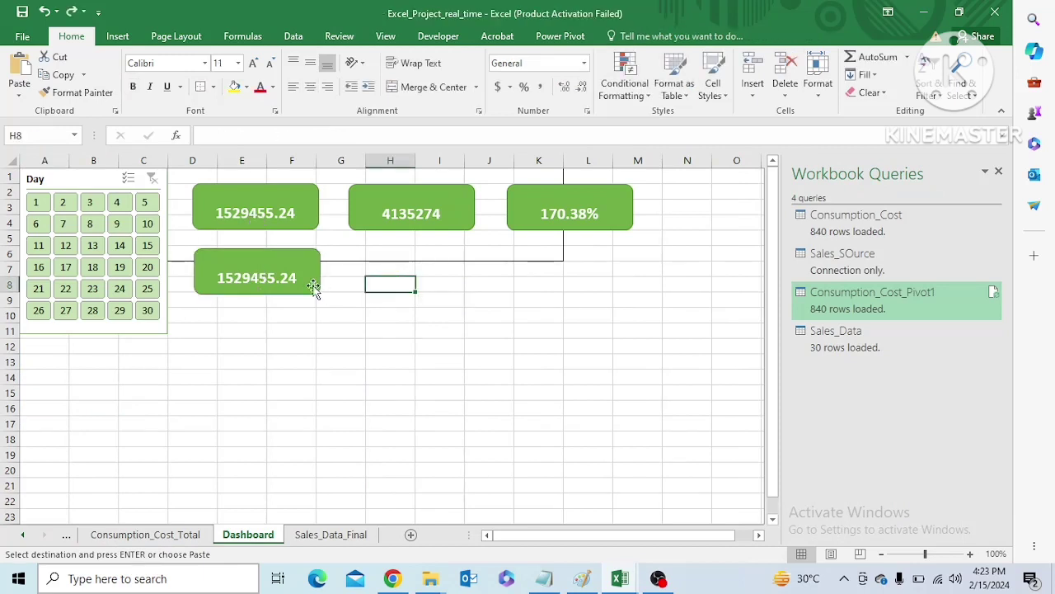
Duplicate the lower-row card twice and place the copies beneath the sales and profit cards
left_click(288, 276)
key("ctrl+c")
key("ctrl+v")
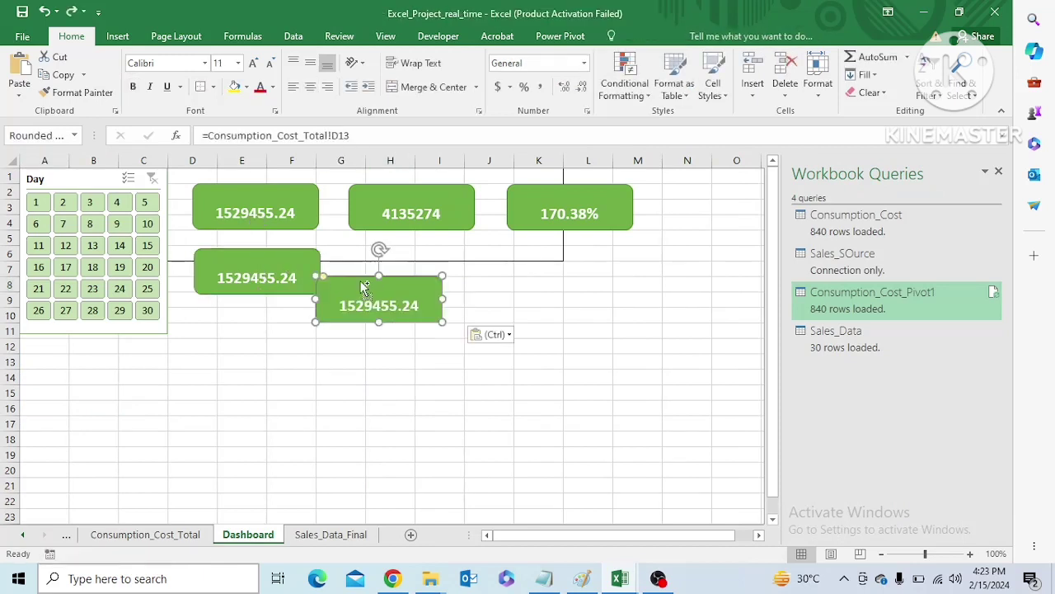
left_click_drag(375, 283, 406, 255)
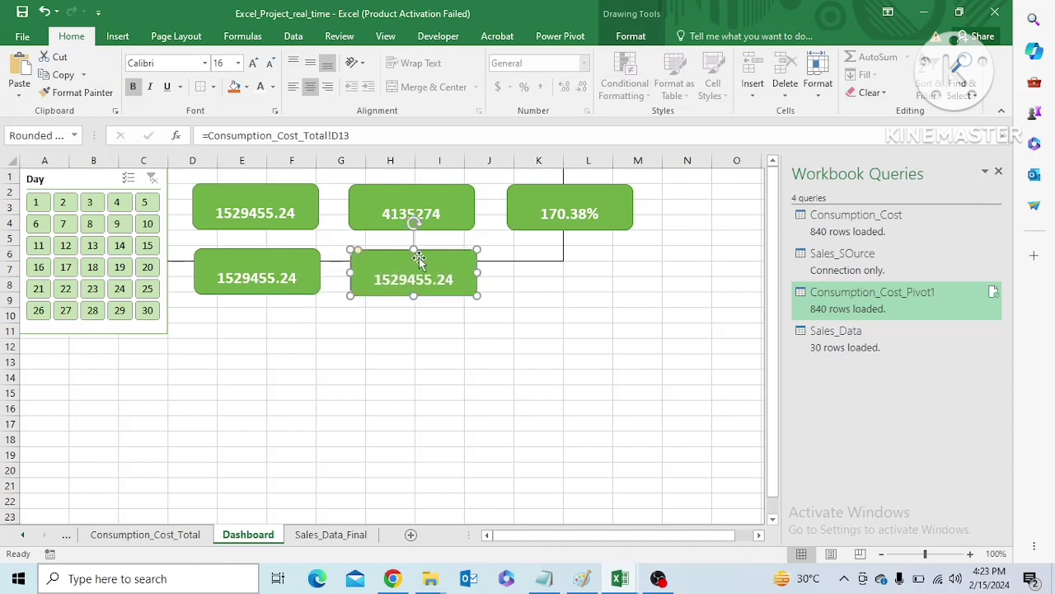
key("ctrl+d")
left_click_drag(476, 282, 626, 276)
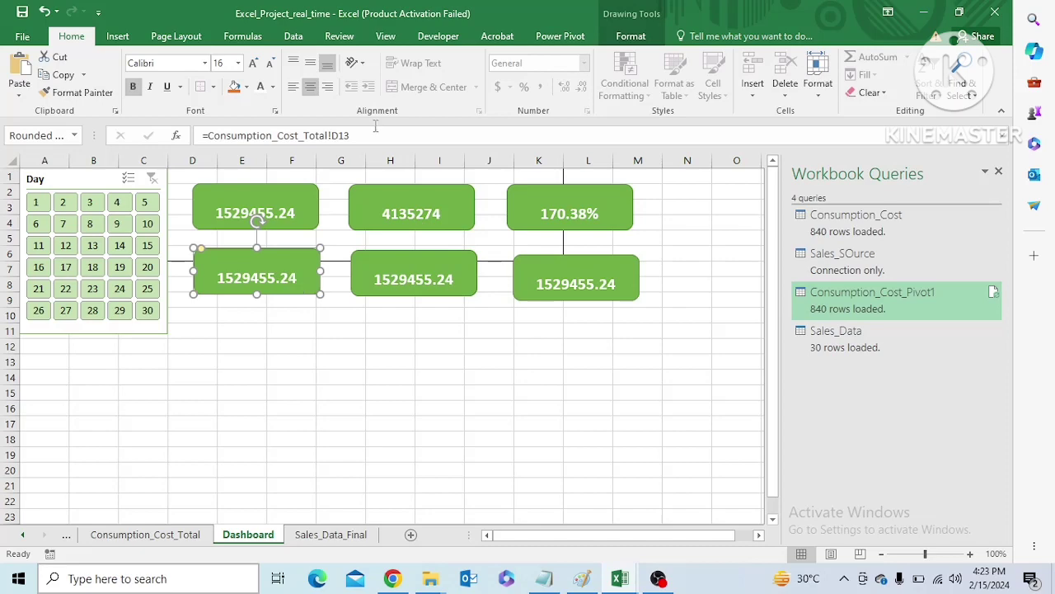
Try to link the middle lower card directly to the sales pivot total in Sales_Data_Final cell F9
left_click(419, 284)
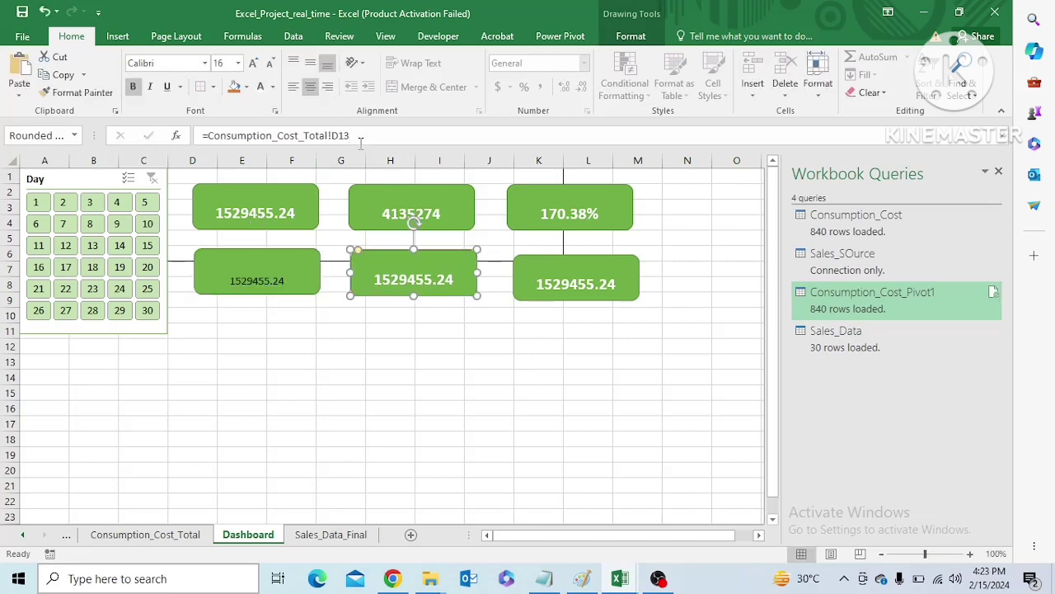
left_click_drag(361, 135, 204, 134)
key("BackSpace")
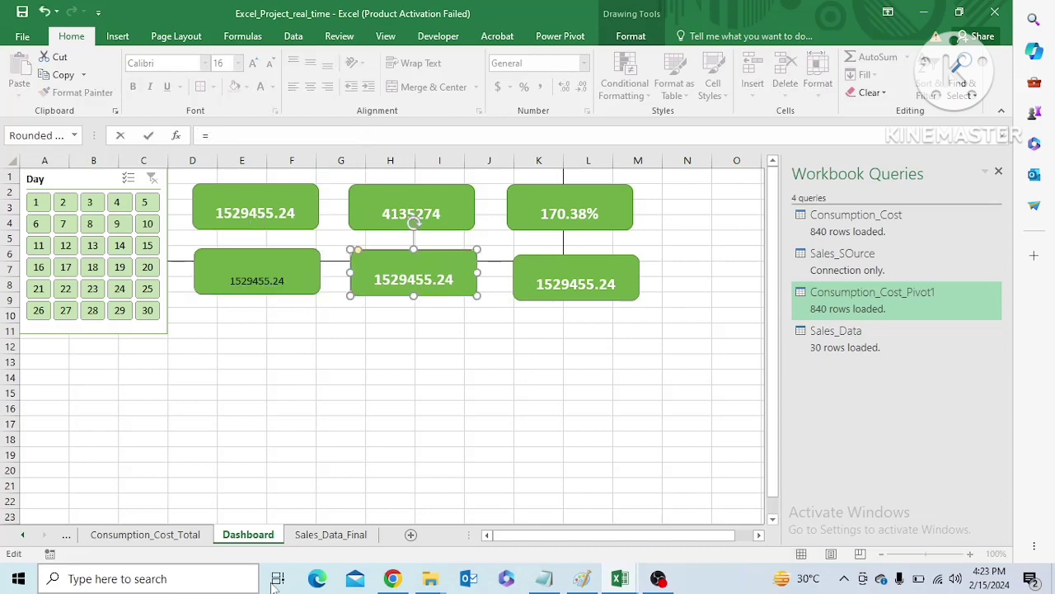
left_click(330, 535)
left_click(351, 301)
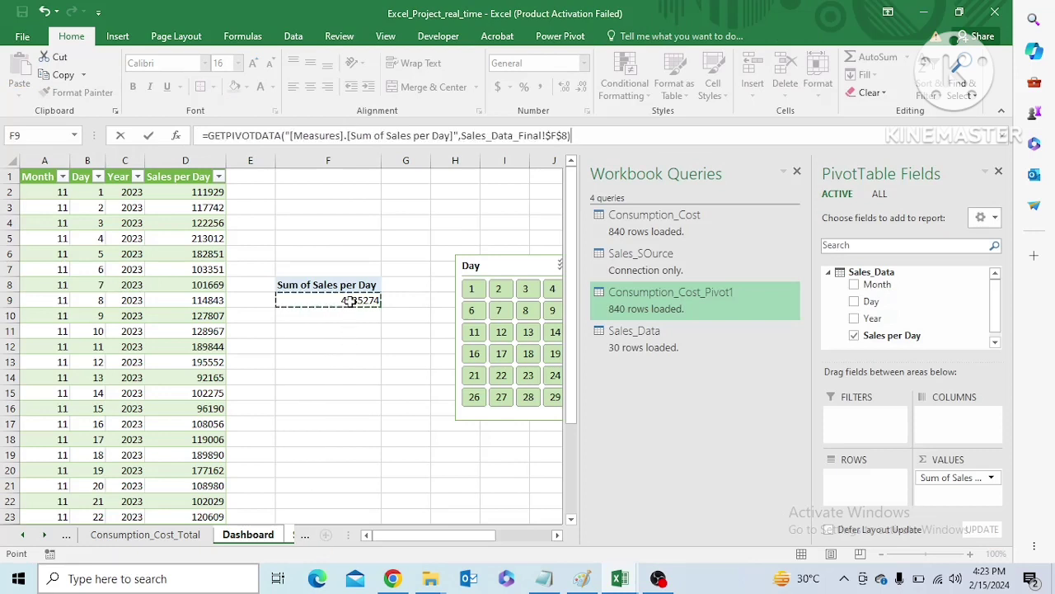
key("Return")
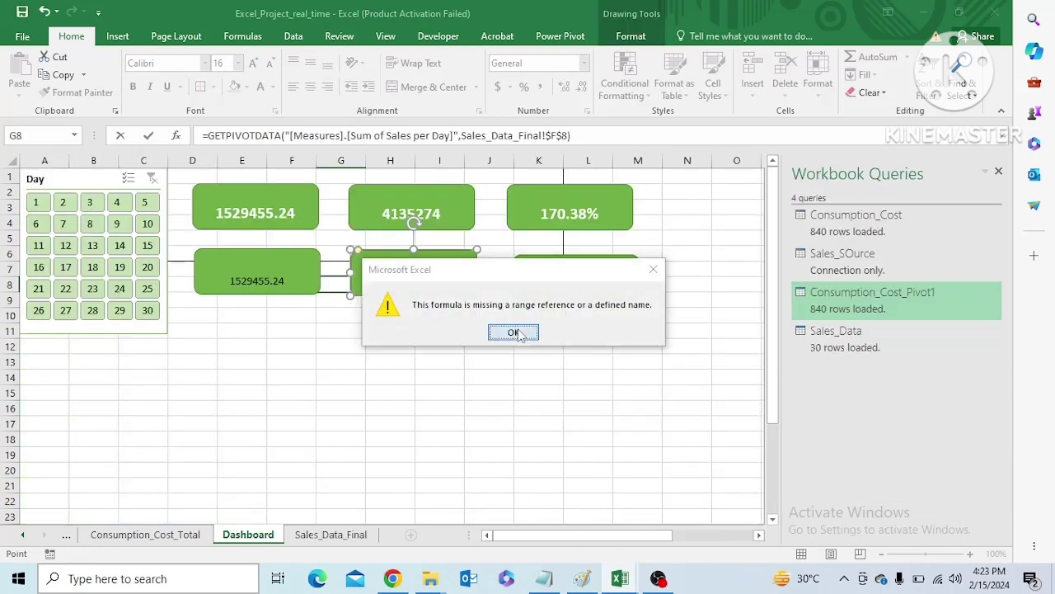
left_click(507, 330)
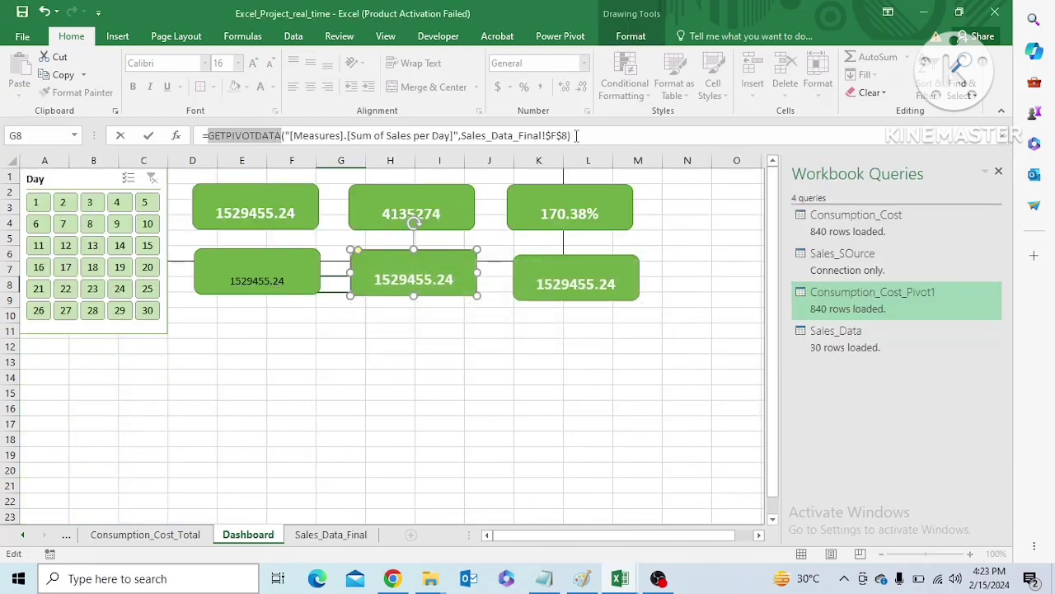
left_click_drag(576, 135, 196, 128)
key("Escape")
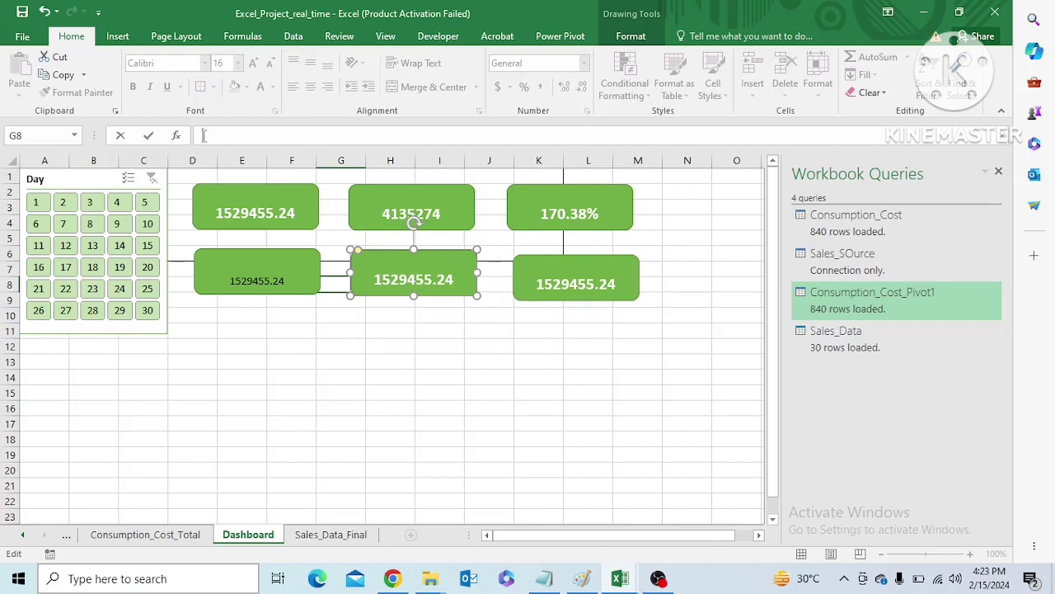
On the Sales_Data_Final sheet, paste the sales pivot total from F9 into cell F12 as a link
left_click(346, 535)
key("ctrl+c")
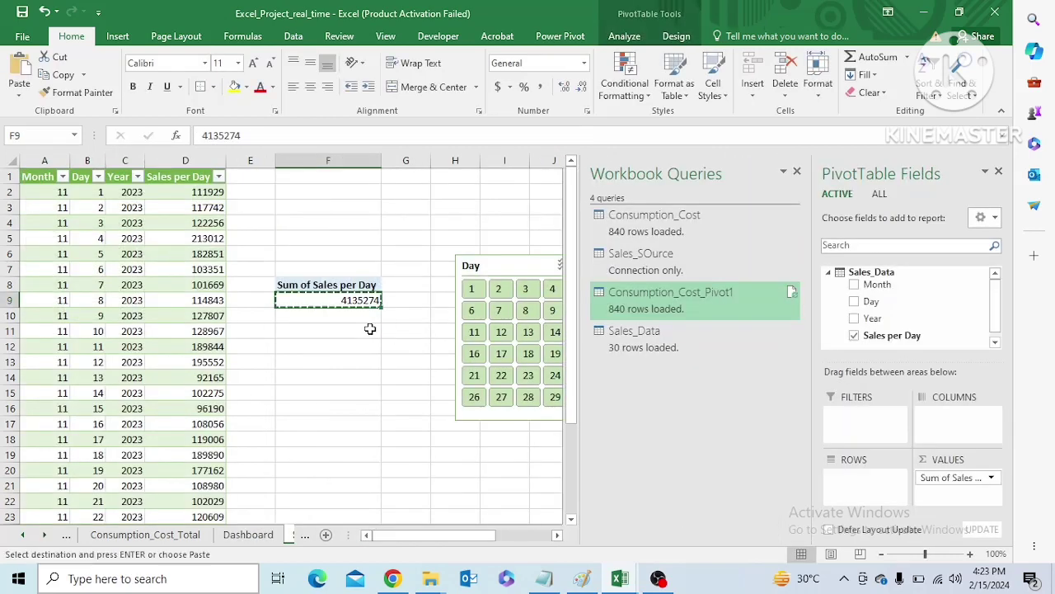
left_click(347, 346)
key("ctrl+v")
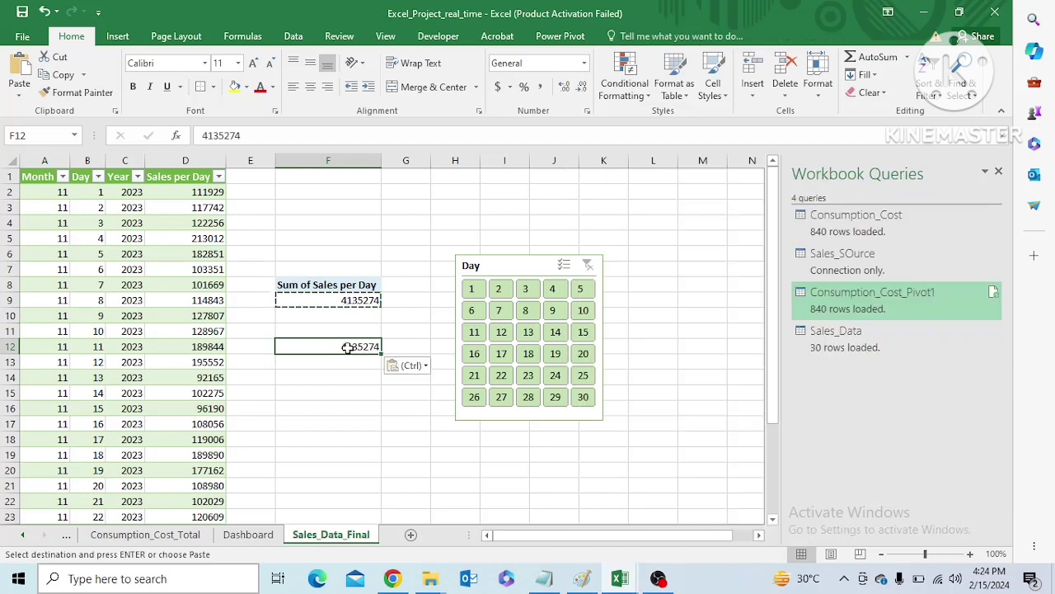
left_click(501, 375)
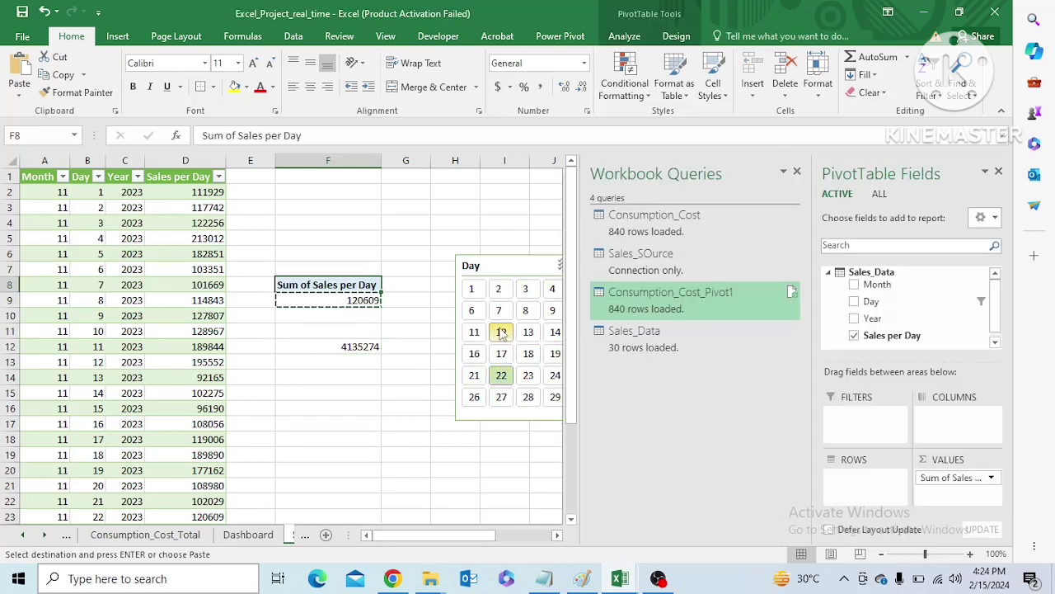
left_click(501, 331)
left_click(370, 347)
right_click(371, 347)
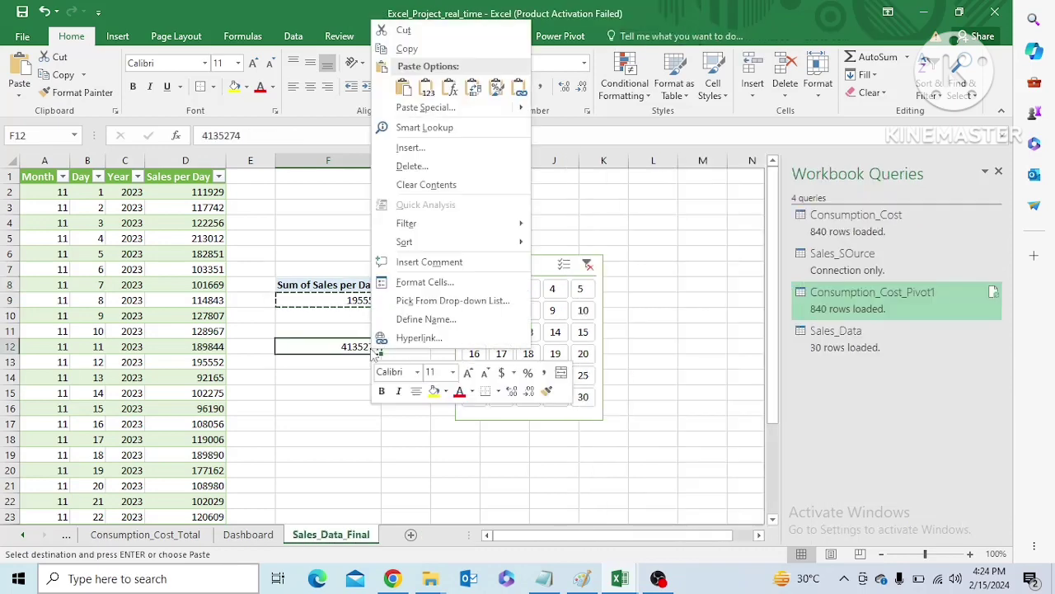
left_click(519, 88)
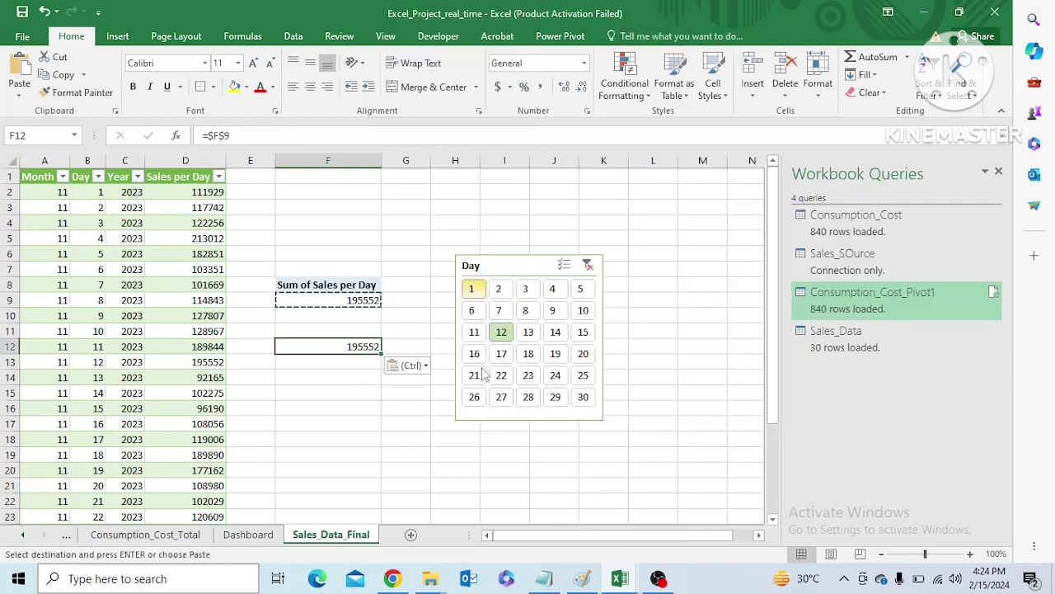
Filter the sales pivot to several different days, ending on day 8, to test the linked cell F12
left_click(529, 333)
left_click(529, 354)
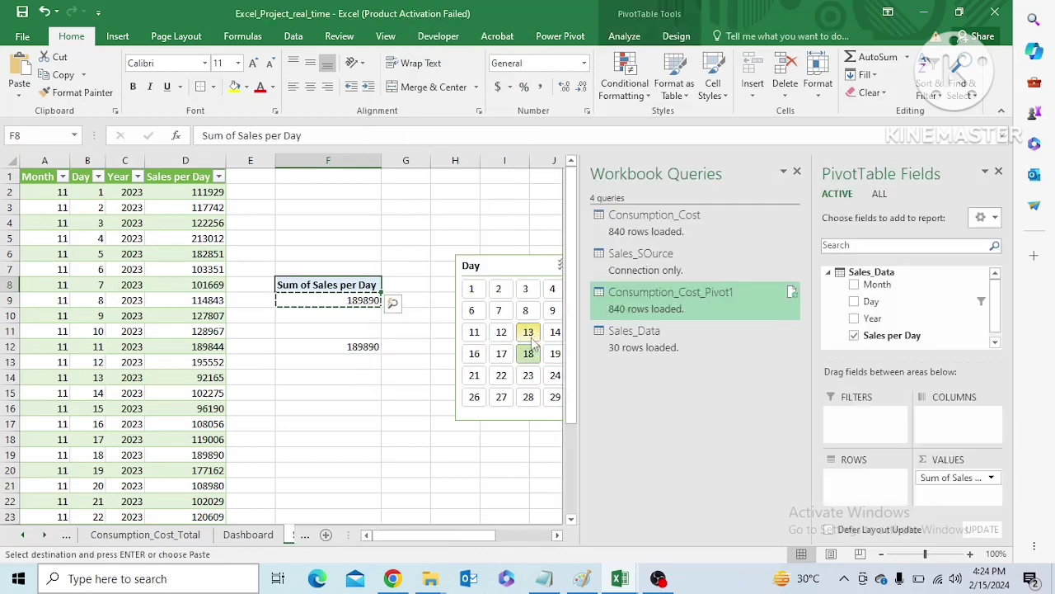
left_click(530, 334)
left_click(526, 310)
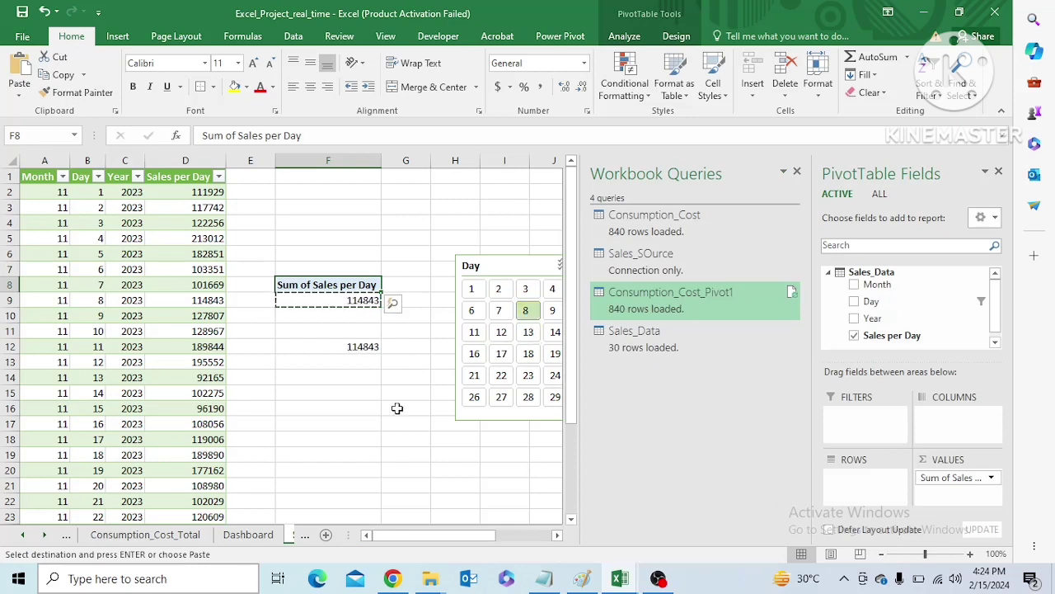
Link the middle lower card on the Dashboard to cell F12 of the Sales_Data_Final sheet
left_click(246, 536)
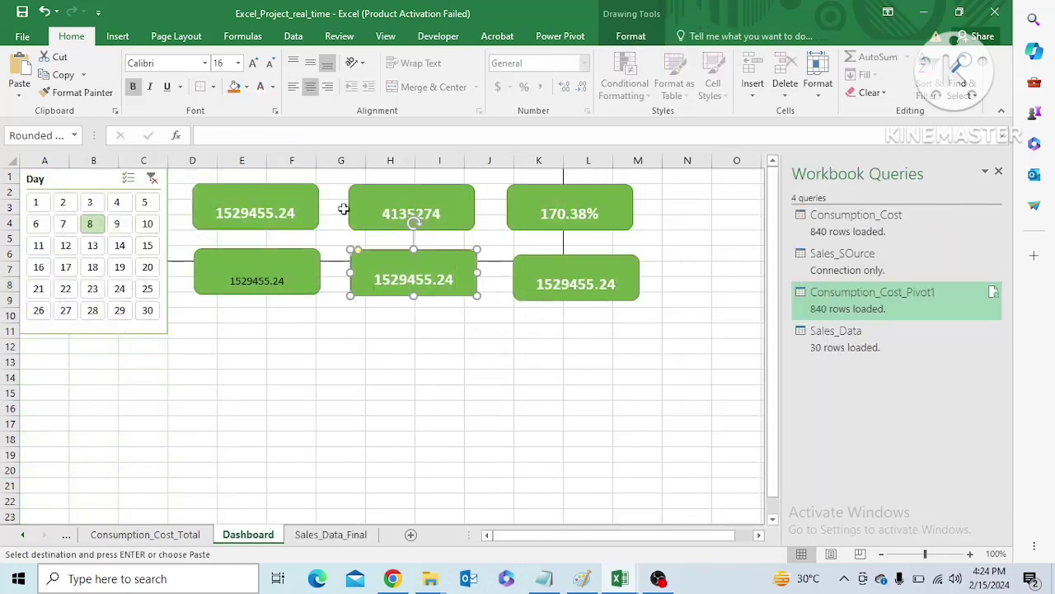
left_click(216, 136)
type("=")
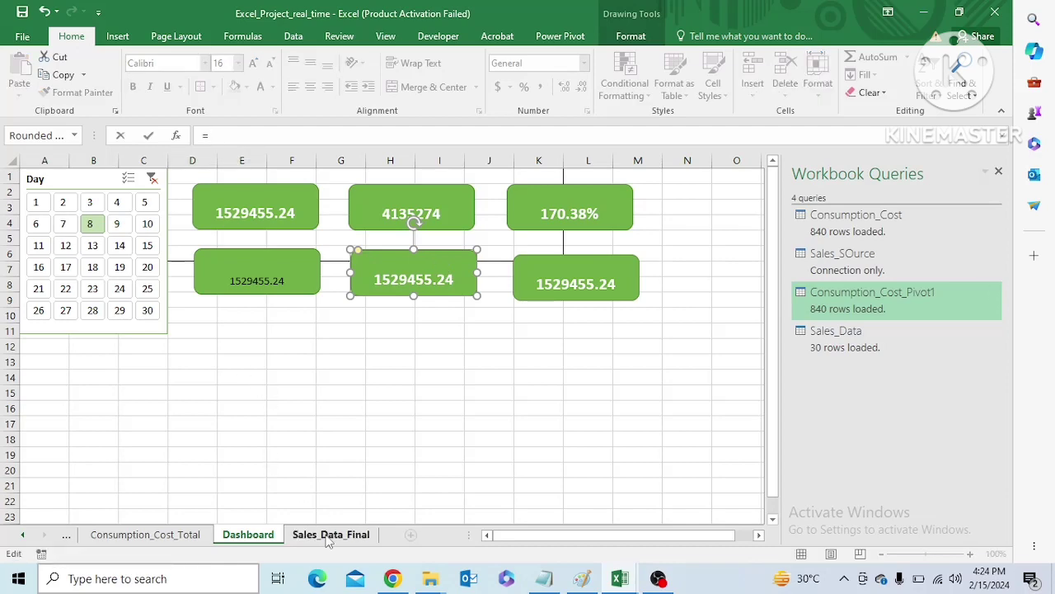
left_click(328, 537)
left_click(359, 348)
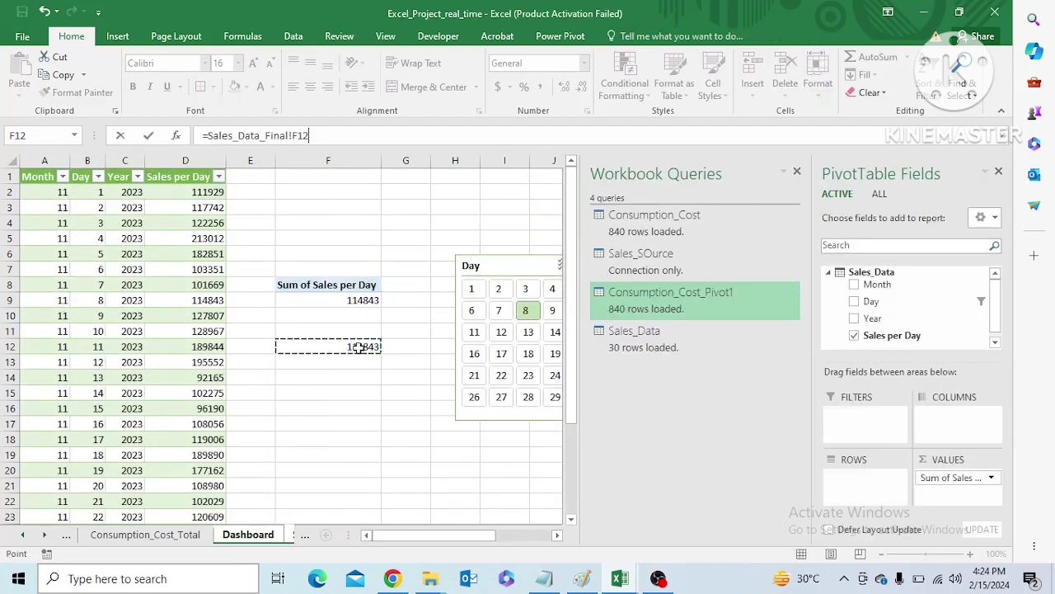
key("Return")
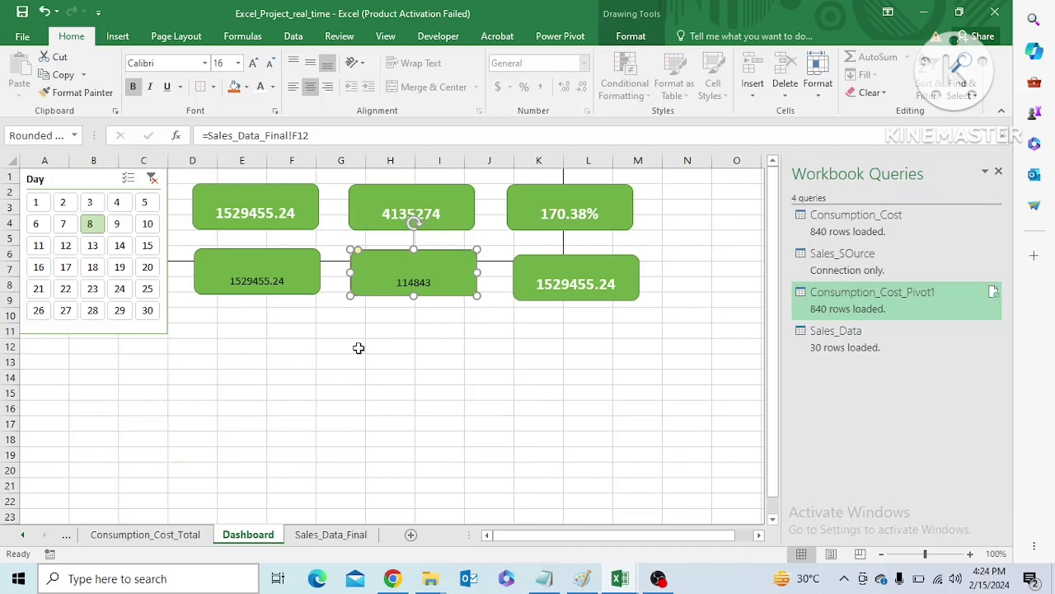
Check the lower consumption card's cell link and the grand total on the Consumption_Cost_Total sheet
left_click(272, 281)
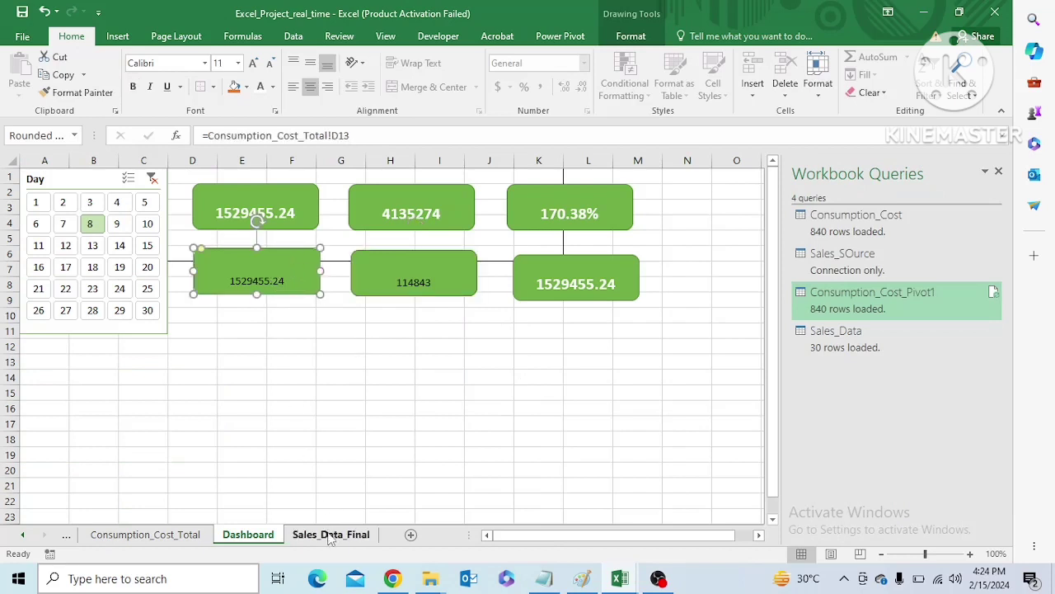
left_click(189, 535)
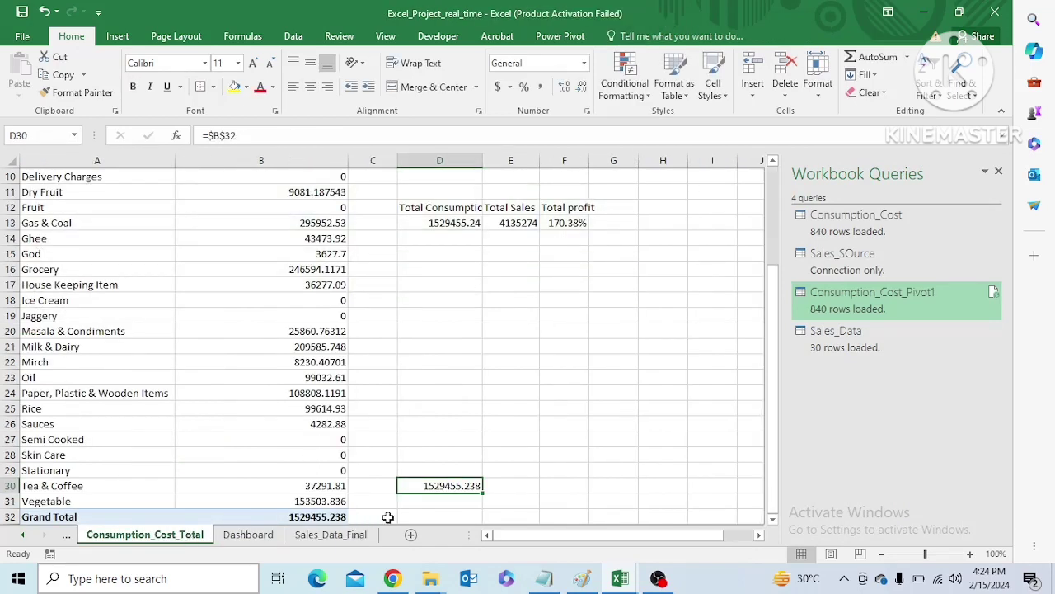
left_click_drag(773, 365, 773, 431)
On Sales_Data_Final, move the Day slicer closer to the sales pivot and connect it to PivotTable2 on Consumption_Cost_Total
left_click(330, 534)
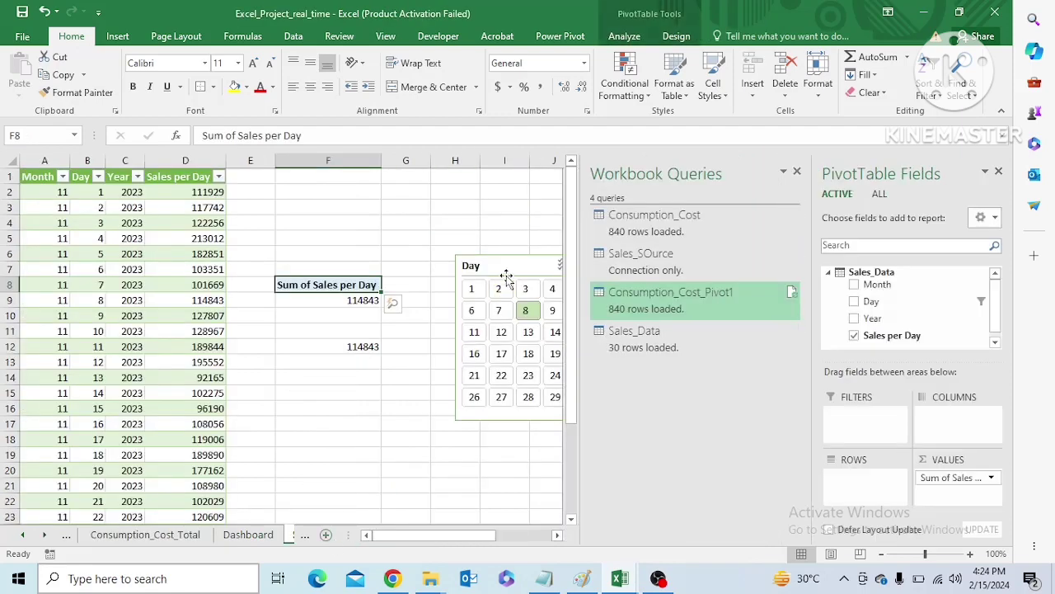
left_click_drag(502, 273, 458, 237)
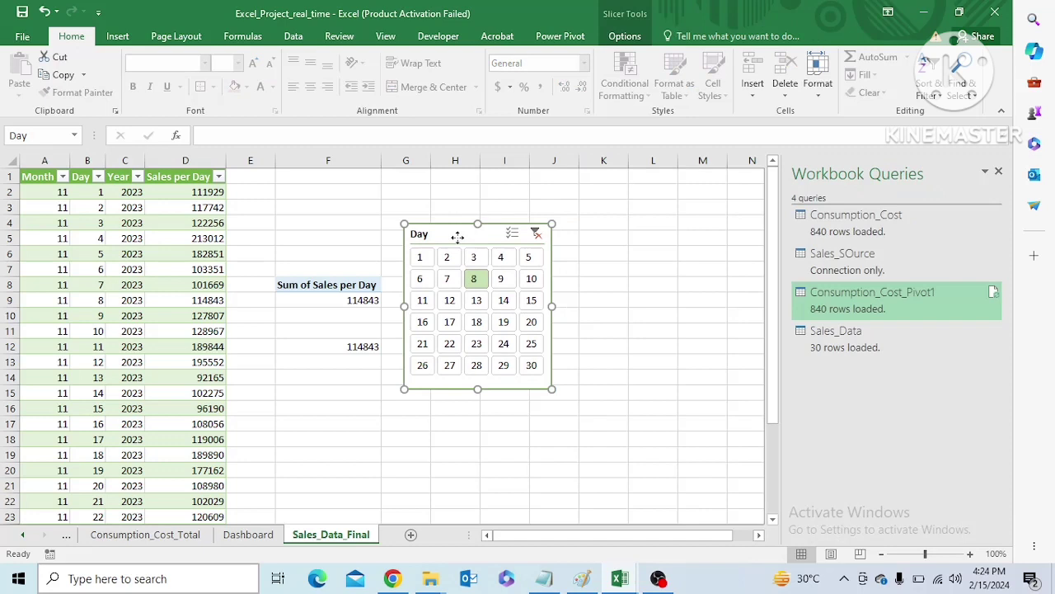
left_click(625, 36)
left_click(116, 92)
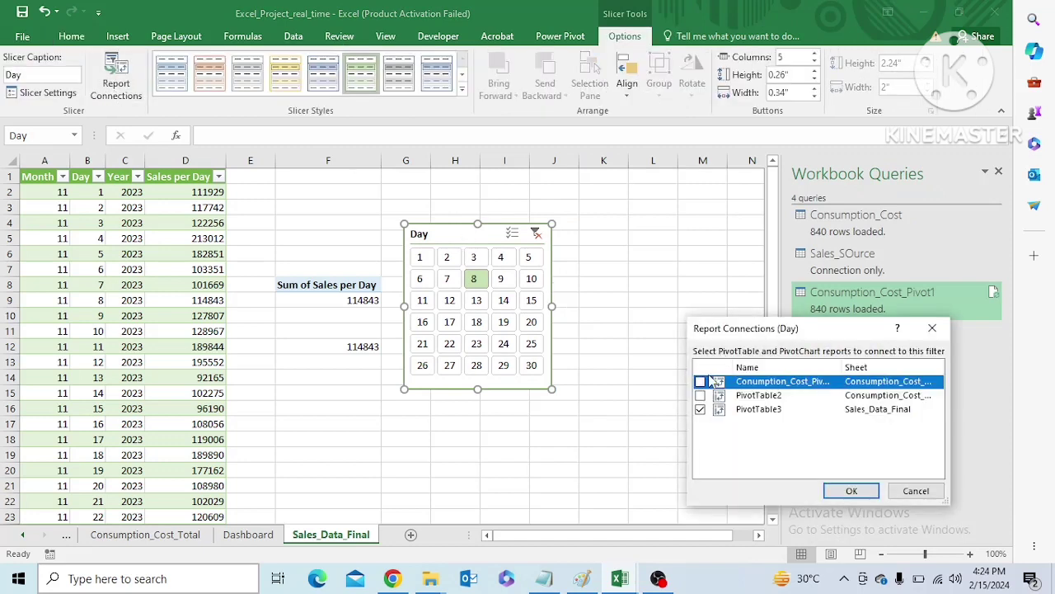
left_click_drag(948, 404, 997, 404)
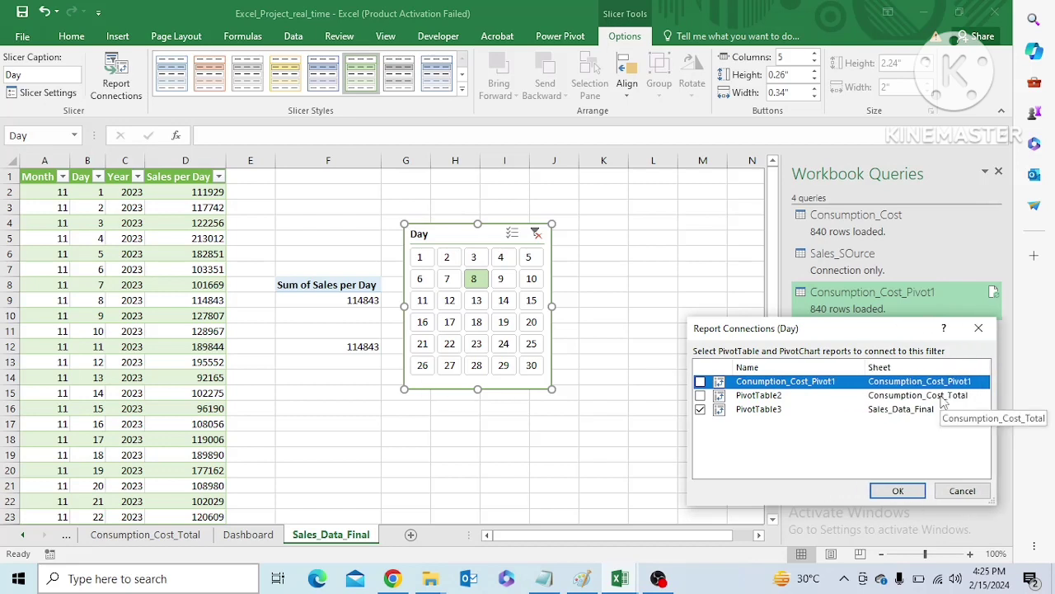
left_click(700, 395)
left_click(898, 491)
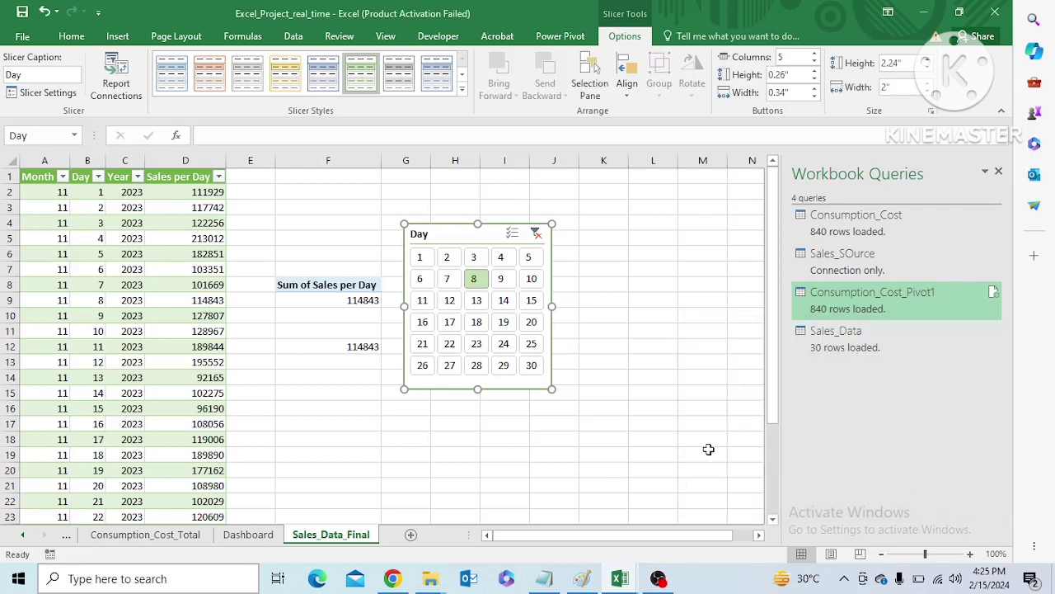
Filter the Day slicer to day 7 and check whether the Consumption_Cost_Total pivot responds
left_click(447, 279)
left_click(188, 537)
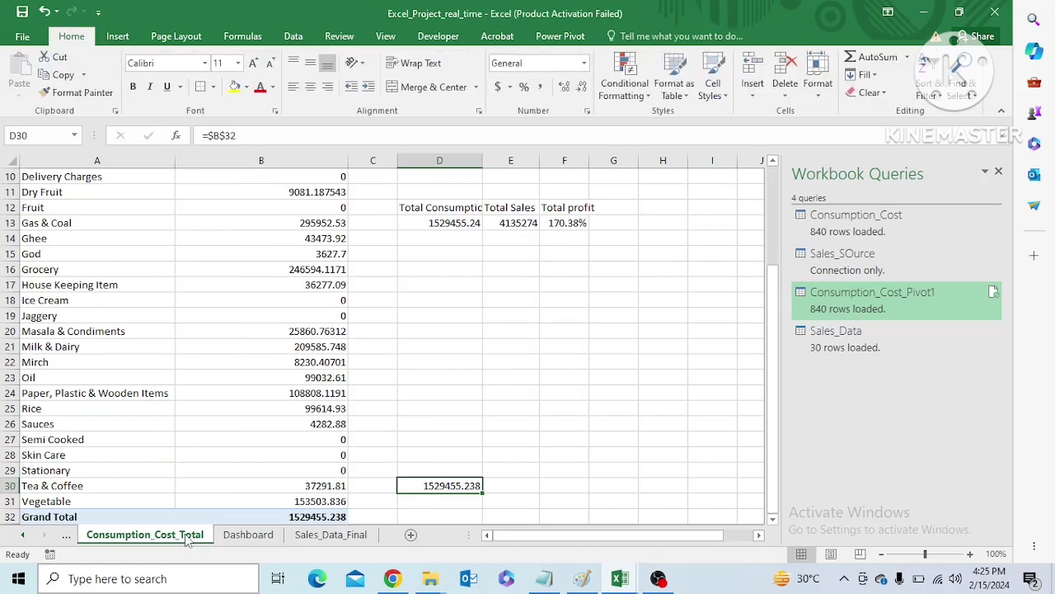
left_click(766, 421)
left_click(355, 536)
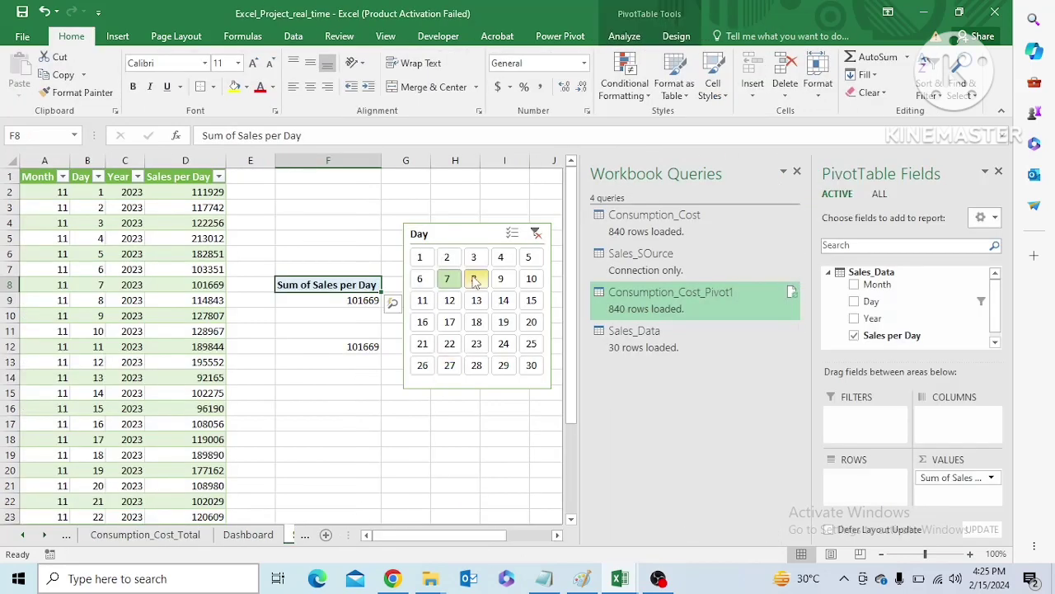
Clear the Day filter, select day 12, and check the Consumption_Cost_Total pivot and the Dashboard cards
left_click(536, 235)
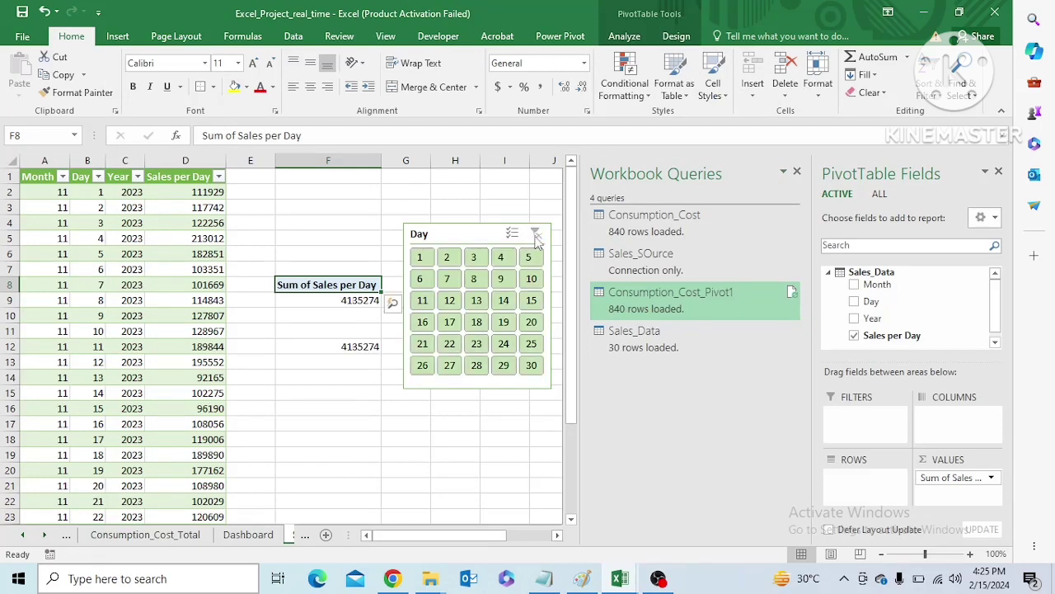
left_click(450, 304)
left_click(173, 537)
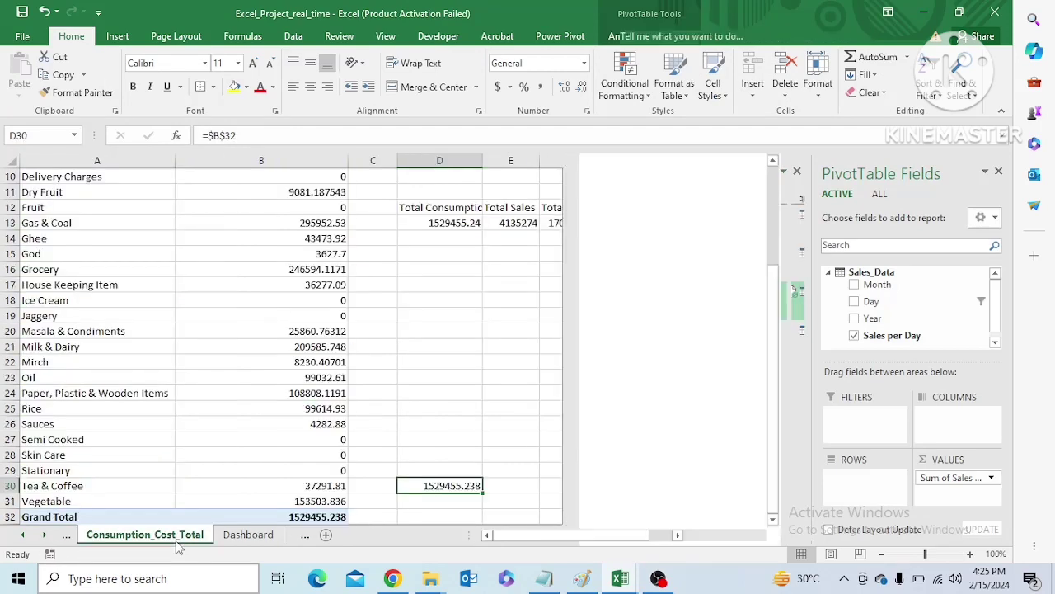
left_click(248, 534)
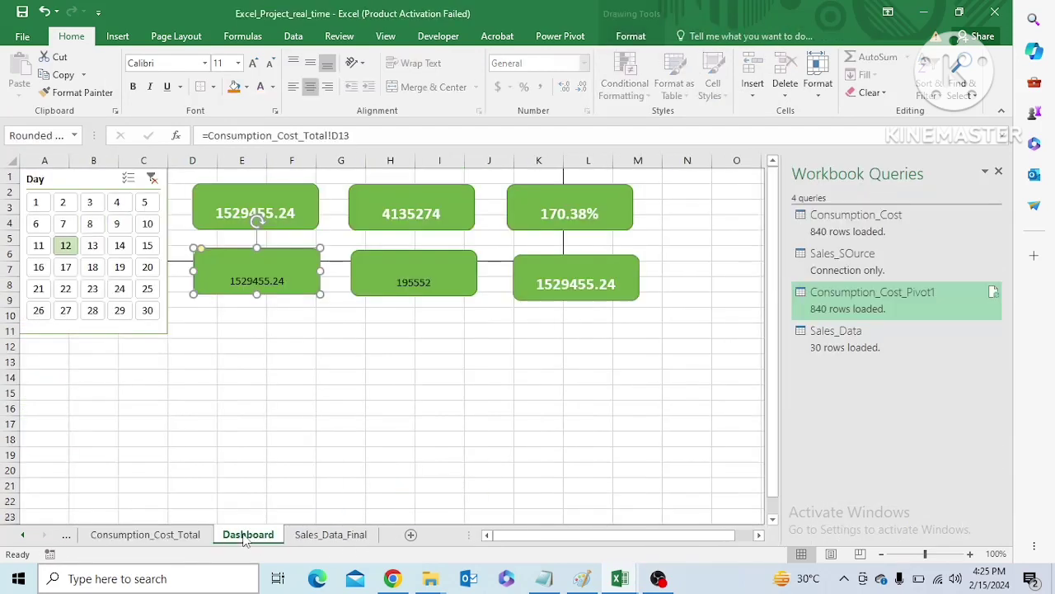
Compare the filtered sales pivot with the consumption pivot's grand total in B32 on Consumption_Cost_Total
left_click(330, 534)
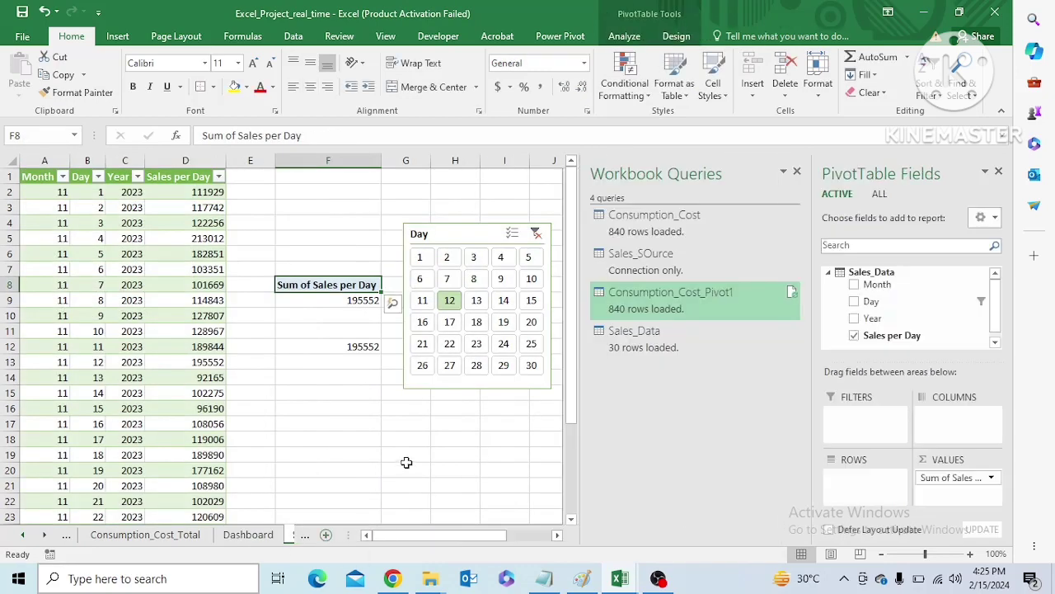
left_click(165, 535)
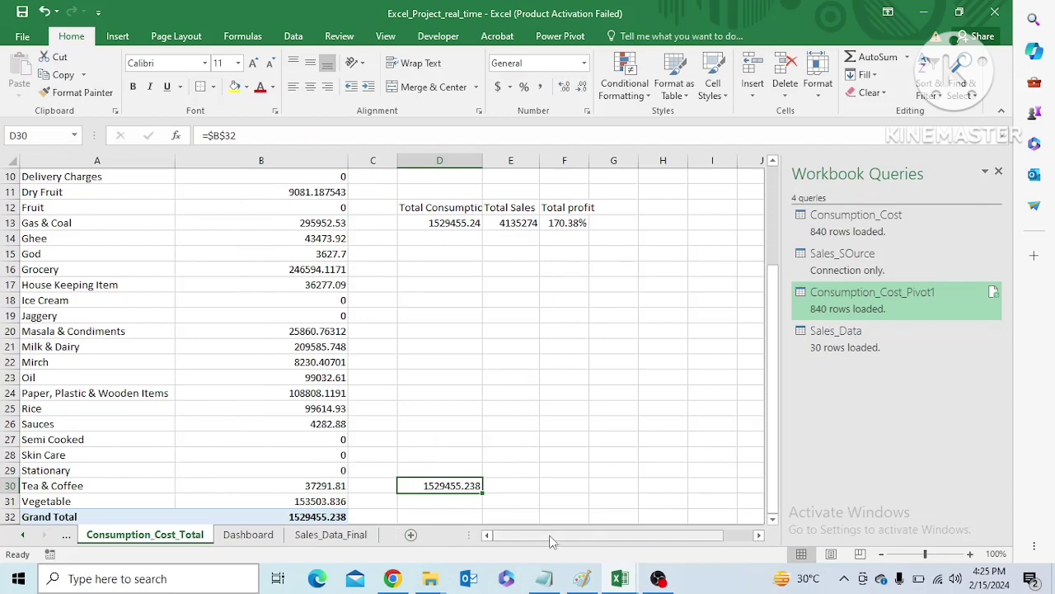
left_click_drag(550, 536, 523, 546)
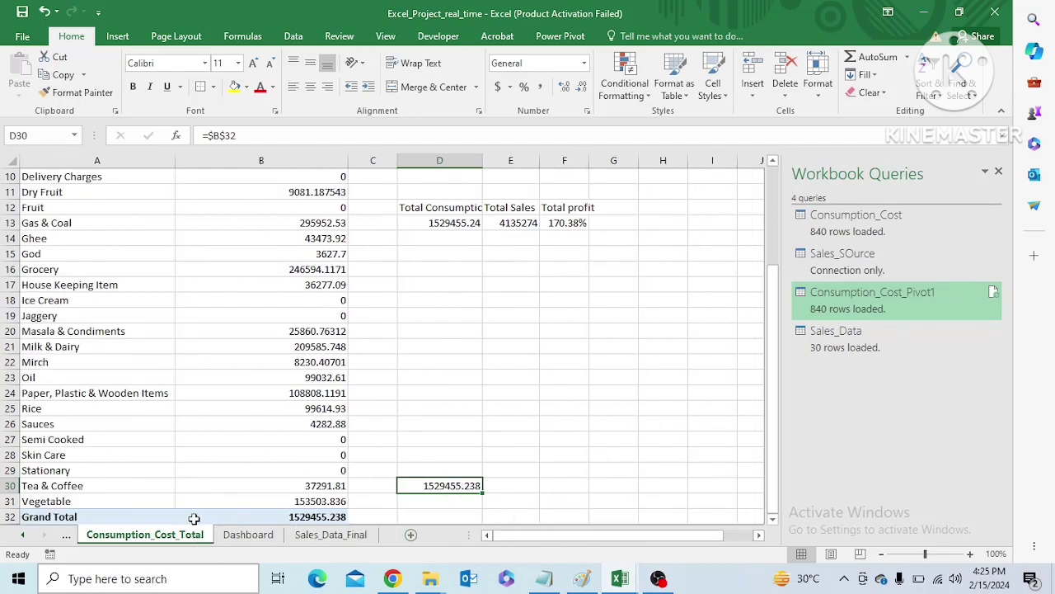
left_click(194, 518)
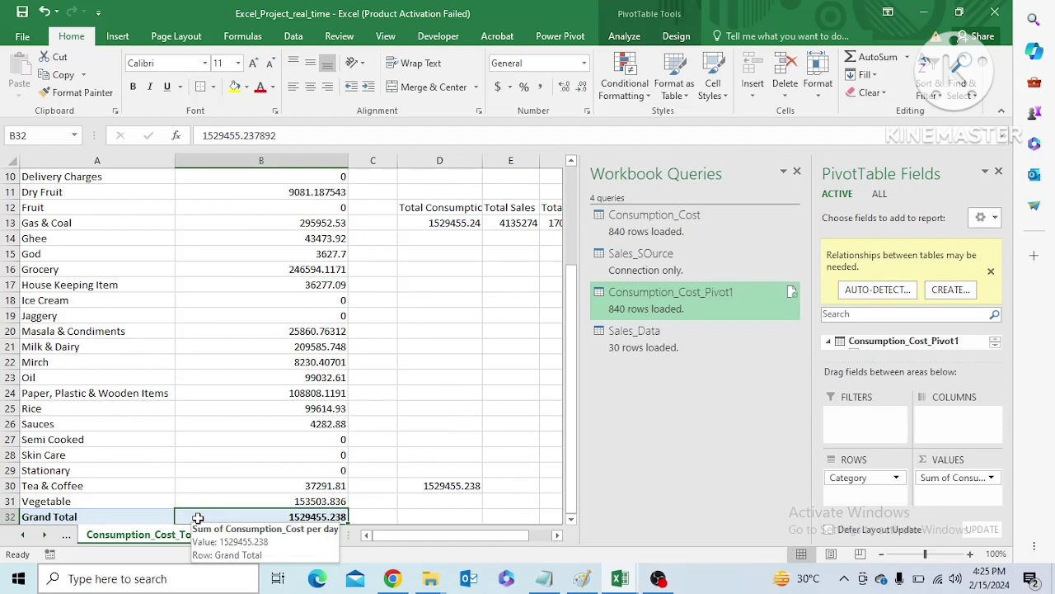
left_click_drag(450, 537, 511, 527)
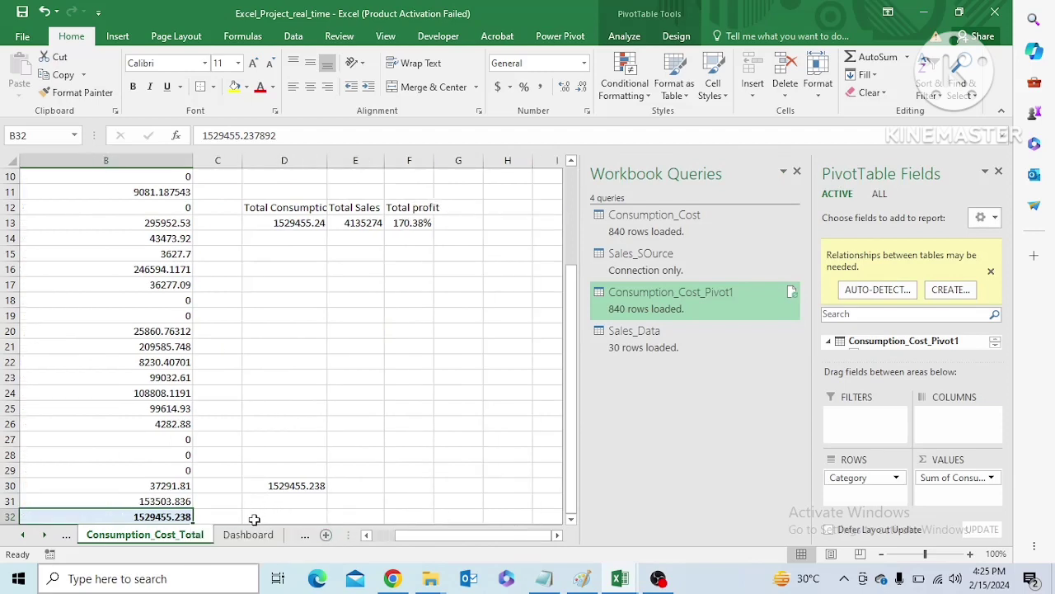
Disconnect the Sales_Data_Final Day slicer from PivotTable2 and connect it to the pivot on the Consumption_Cost_Pivot1 sheet
left_click(304, 534)
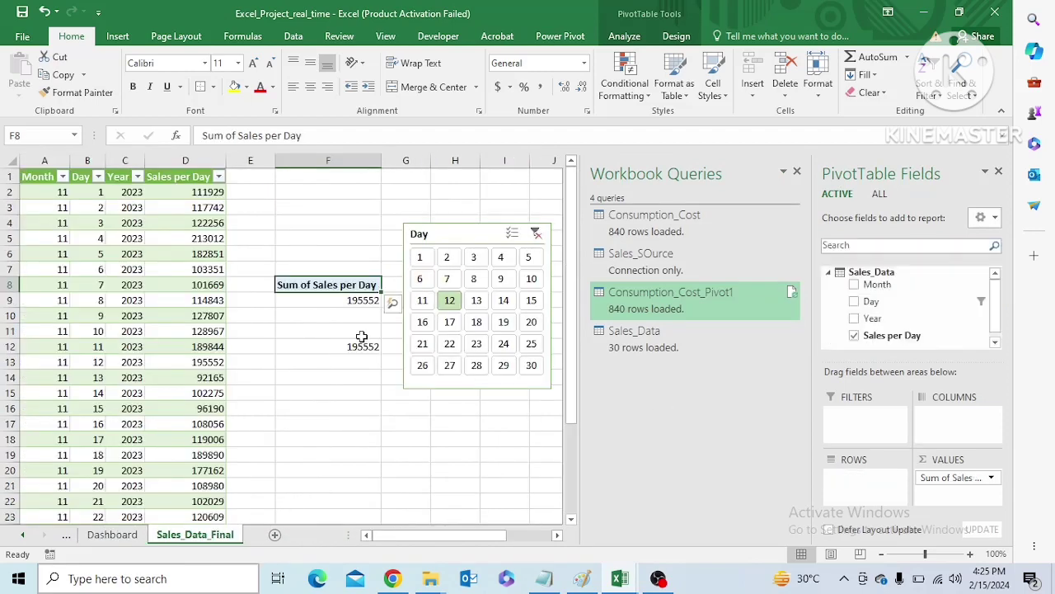
left_click(469, 235)
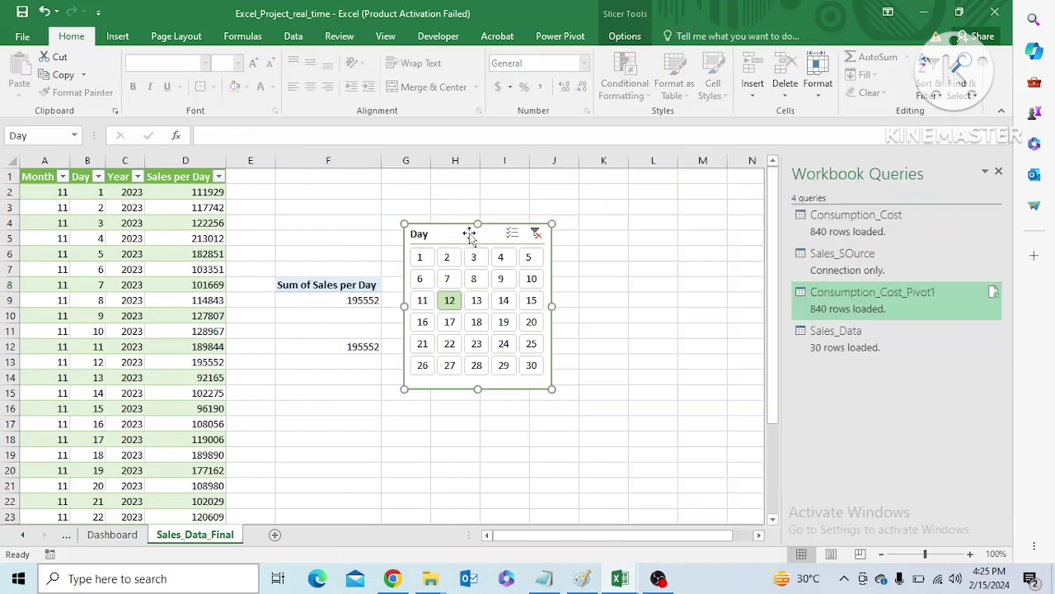
left_click(624, 36)
left_click(117, 83)
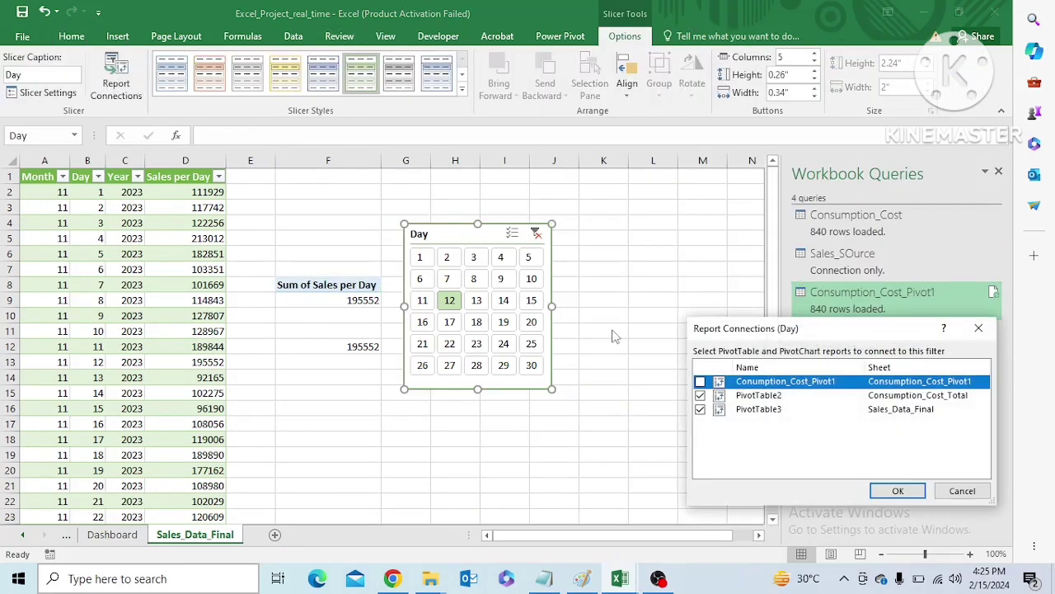
left_click(701, 396)
left_click(700, 381)
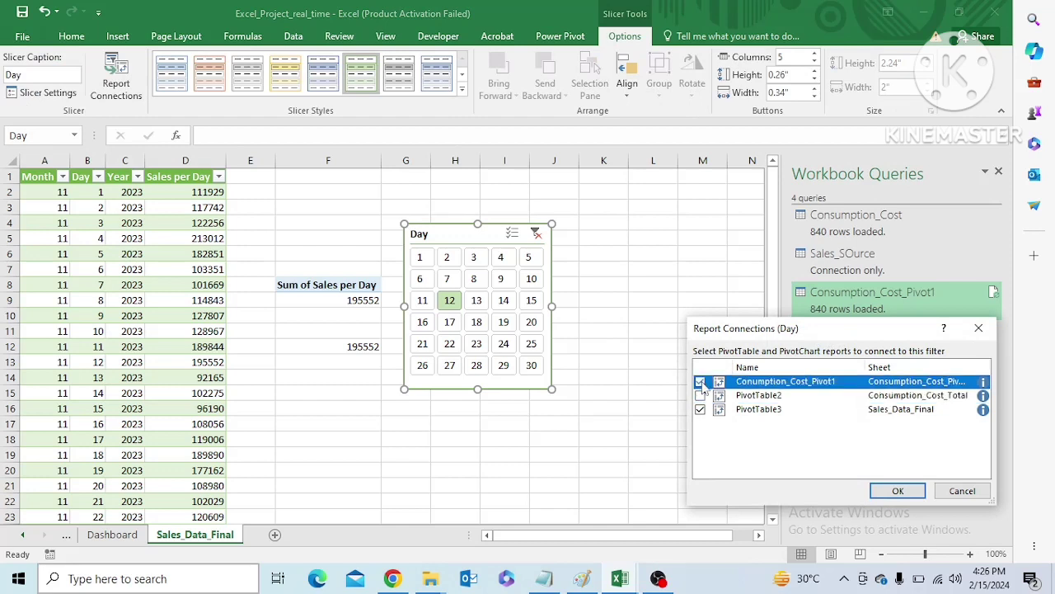
left_click(898, 491)
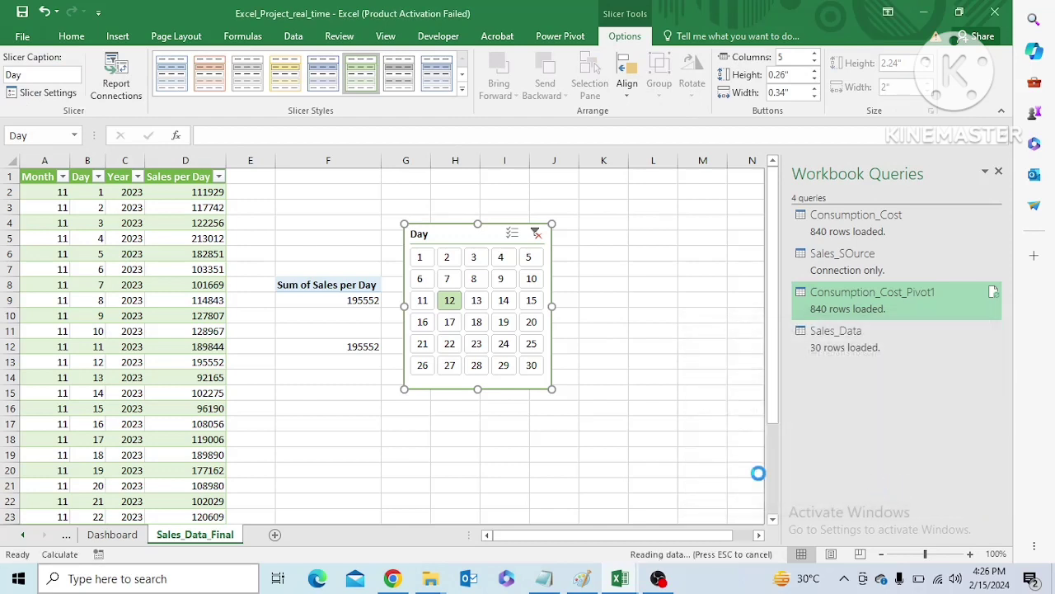
Clear the Day slicer's filter and return to the Dashboard sheet
left_click_drag(530, 535, 495, 541)
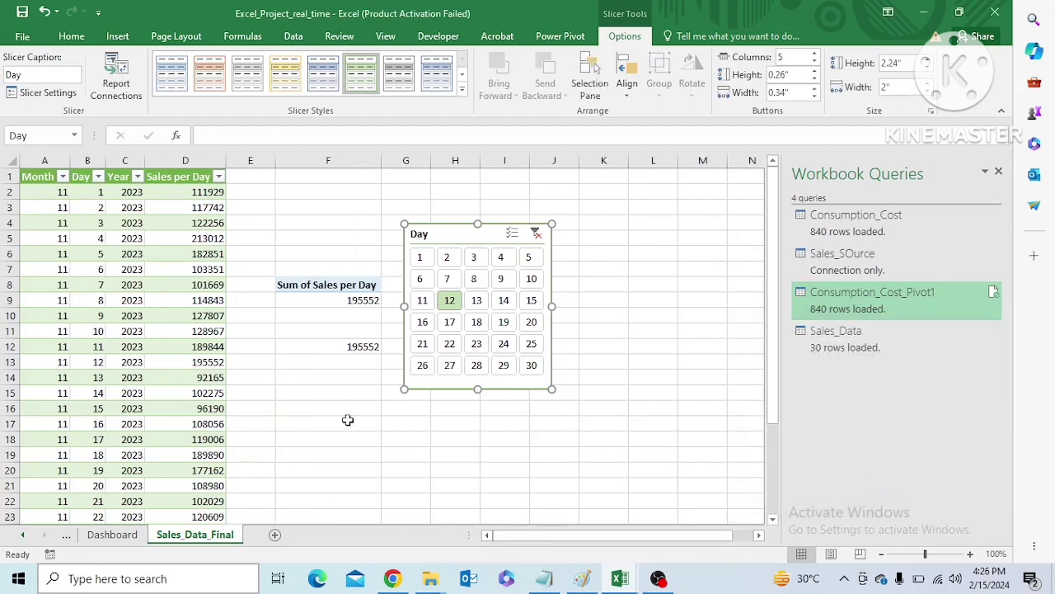
left_click(536, 234)
left_click(112, 535)
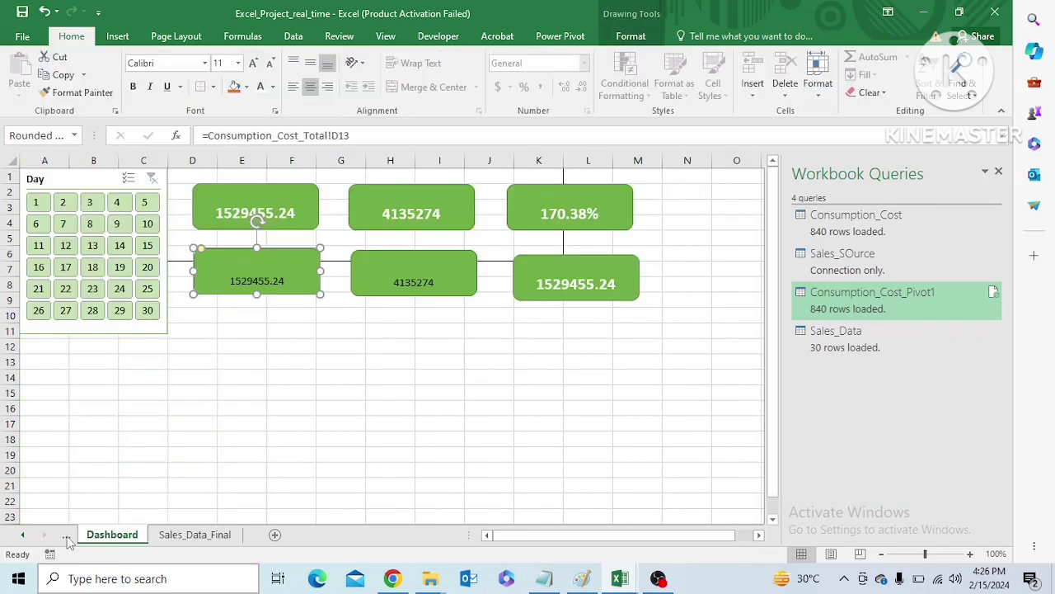
Copy the Day slicer from Sales_Data_Final onto the Consumption_Cost_Total sheet and place it below the totals around F16:I26
left_click(67, 536)
left_click(114, 533)
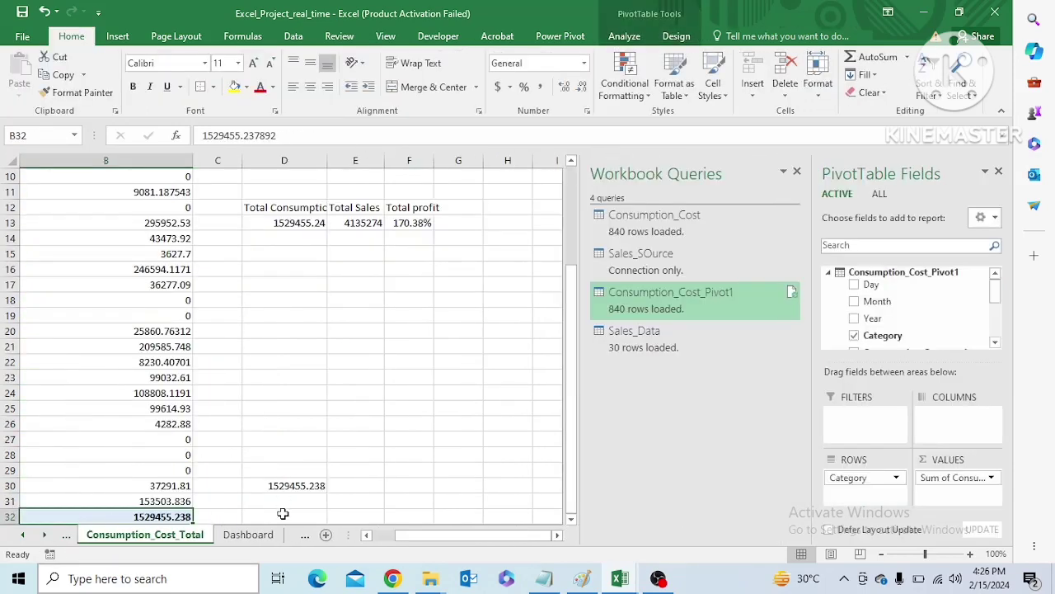
left_click(304, 539)
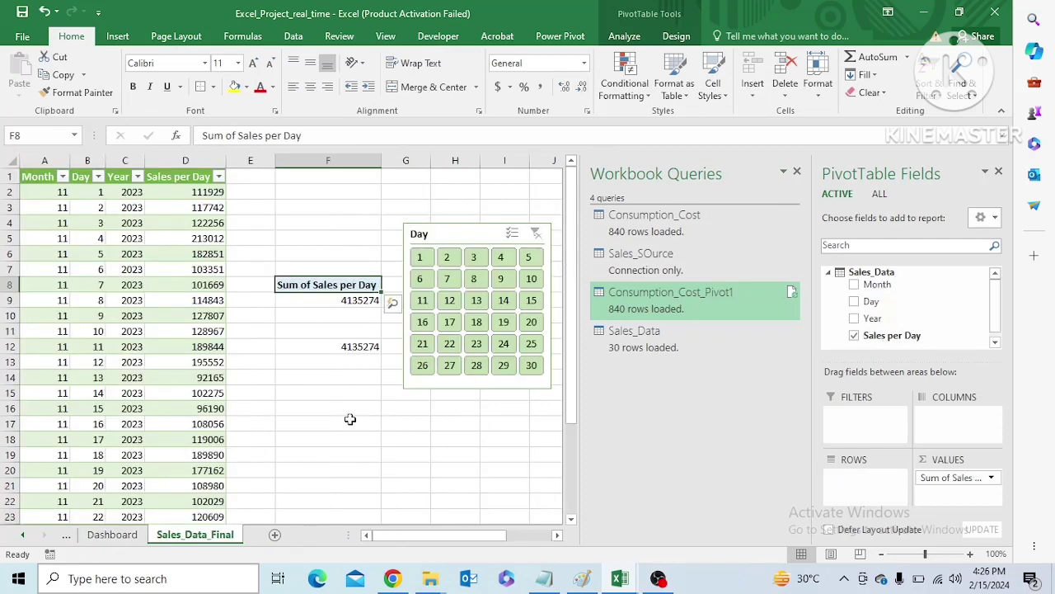
left_click(460, 234)
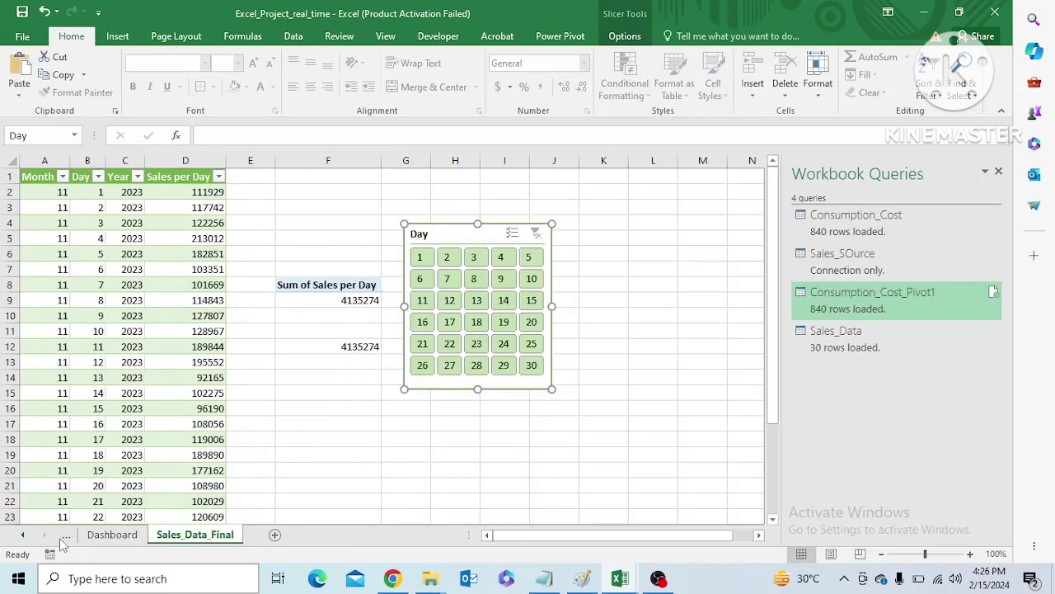
left_click(67, 537)
left_click(341, 352)
key("ctrl+v")
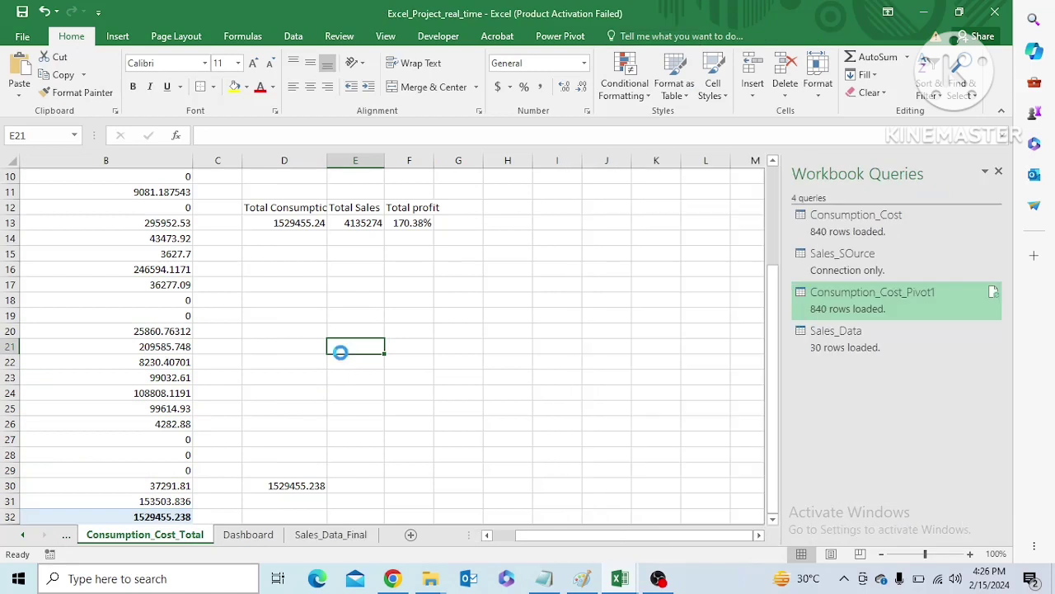
left_click(371, 373)
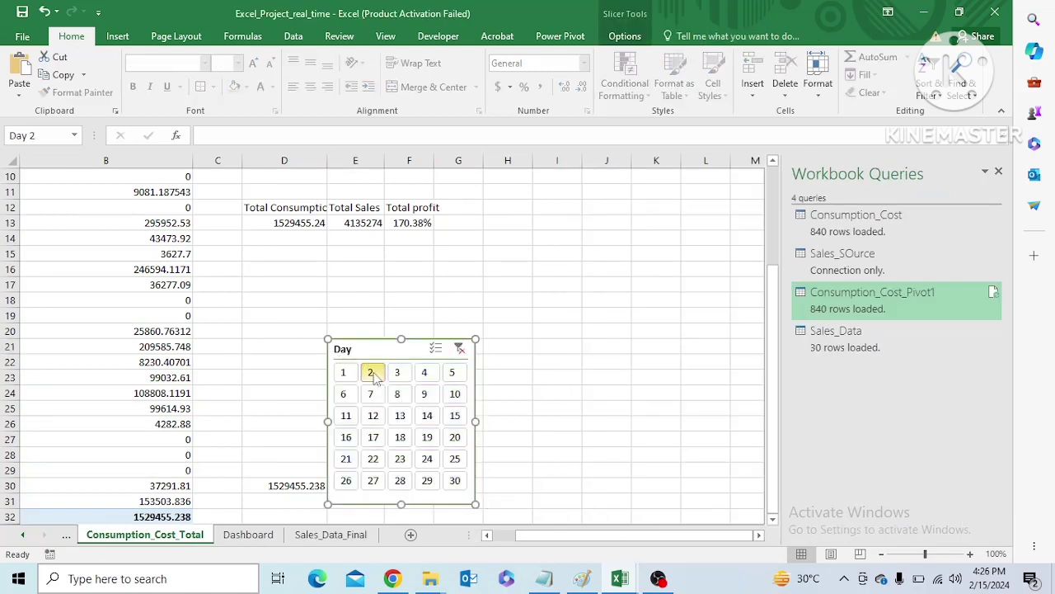
left_click_drag(405, 348, 496, 271)
Test days 13, 23, 22 and 21 in the copied Day slicer, and delete the linked grand total in D30
left_click(490, 338)
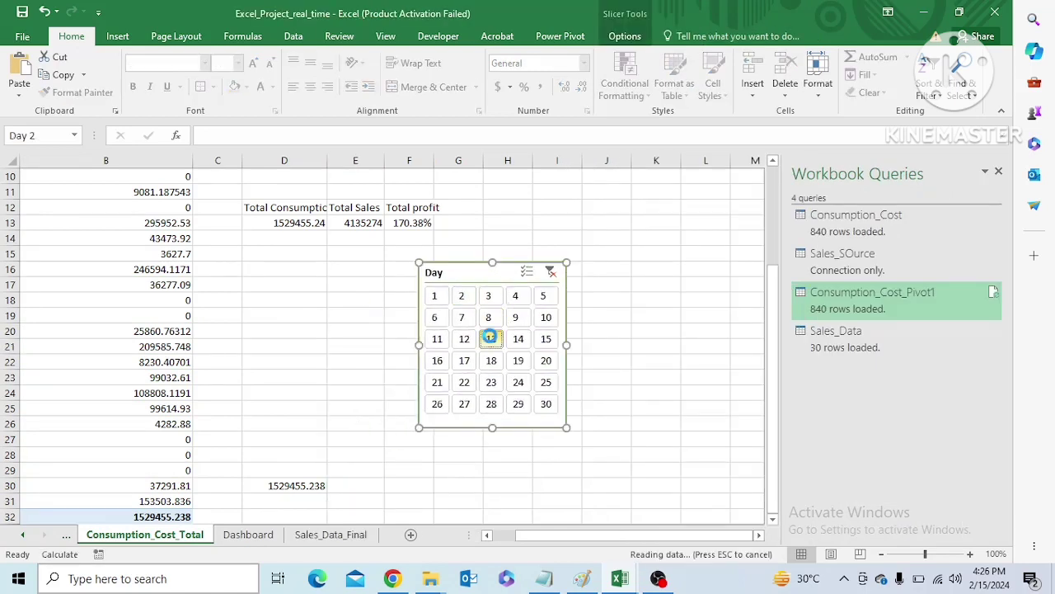
left_click(491, 379)
left_click(463, 386)
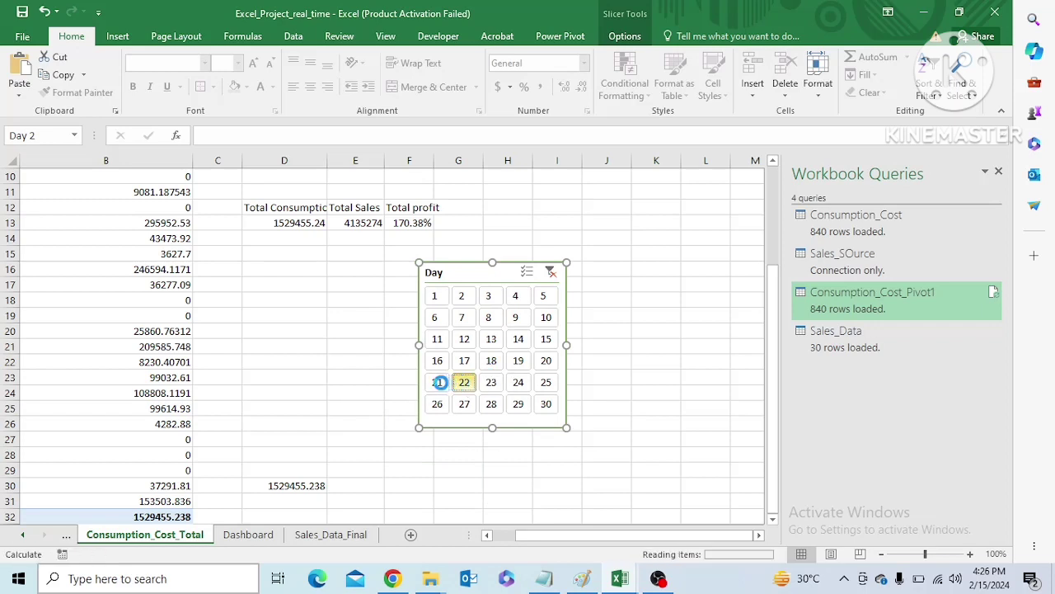
left_click(439, 382)
left_click(281, 486)
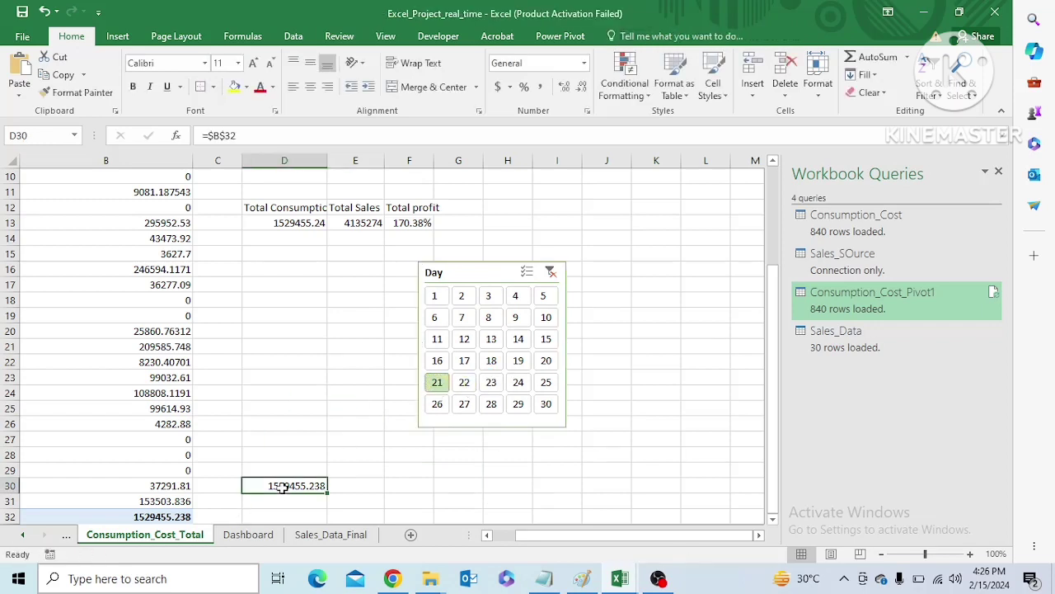
key("Delete")
Try pasting the B32 grand total at D26 as a linked picture, test it with day 23, and undo the attempt
left_click(175, 517)
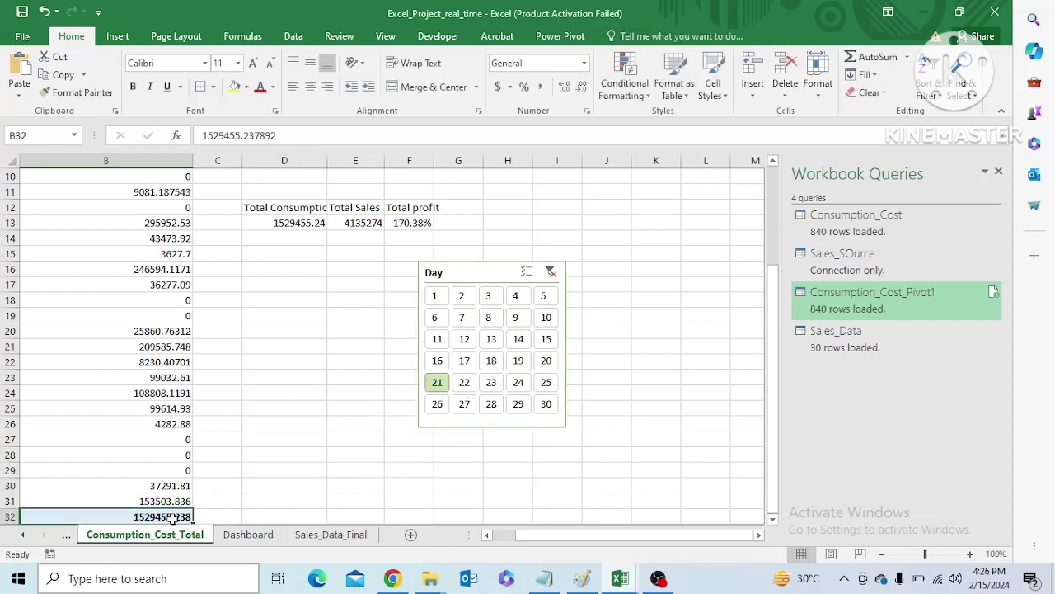
key("ctrl+c")
left_click(288, 419)
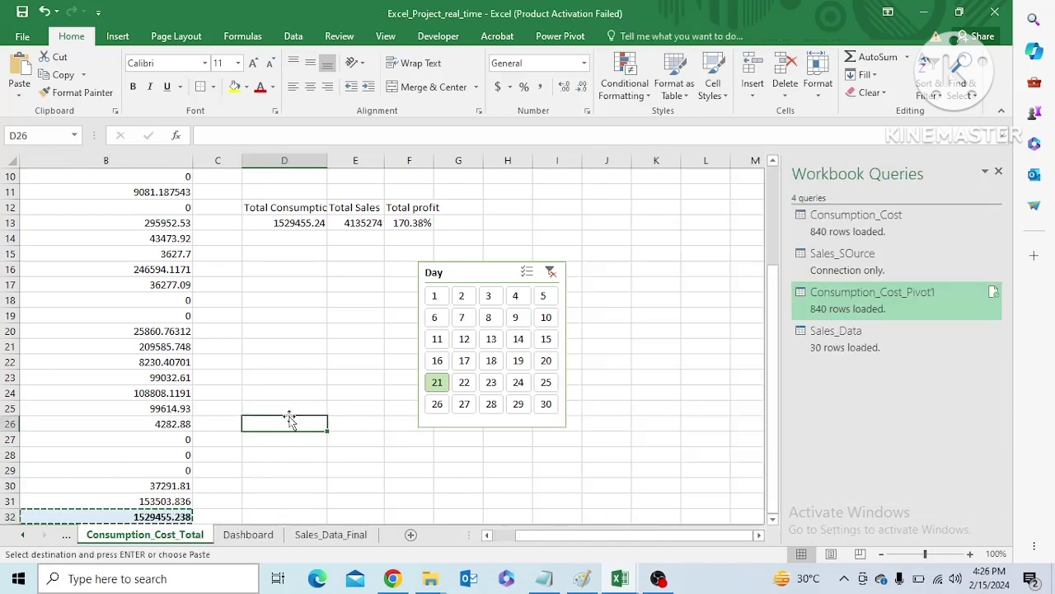
key("ctrl+v")
left_click(362, 443)
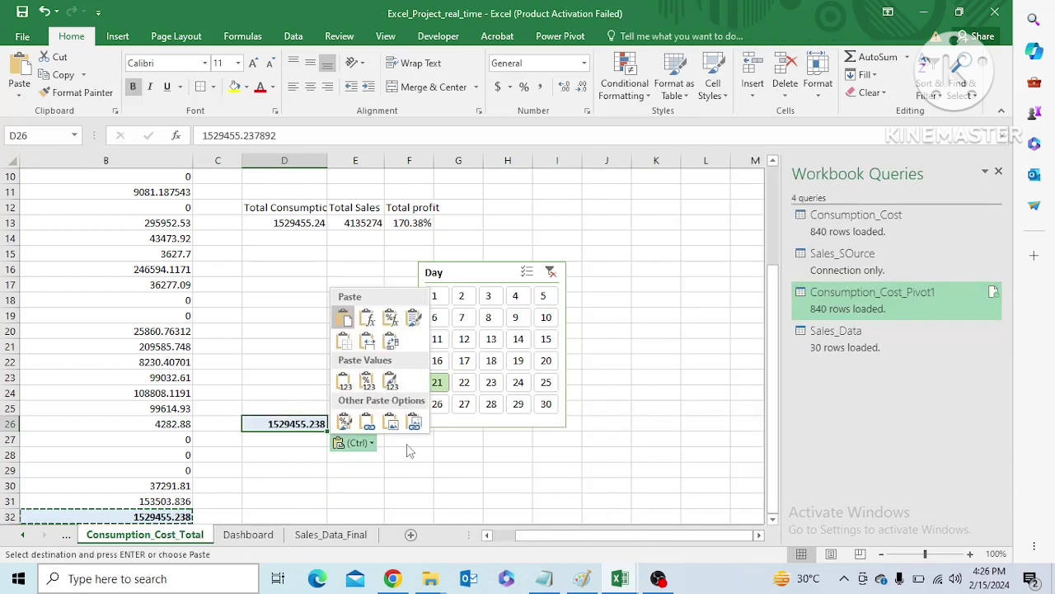
left_click(415, 423)
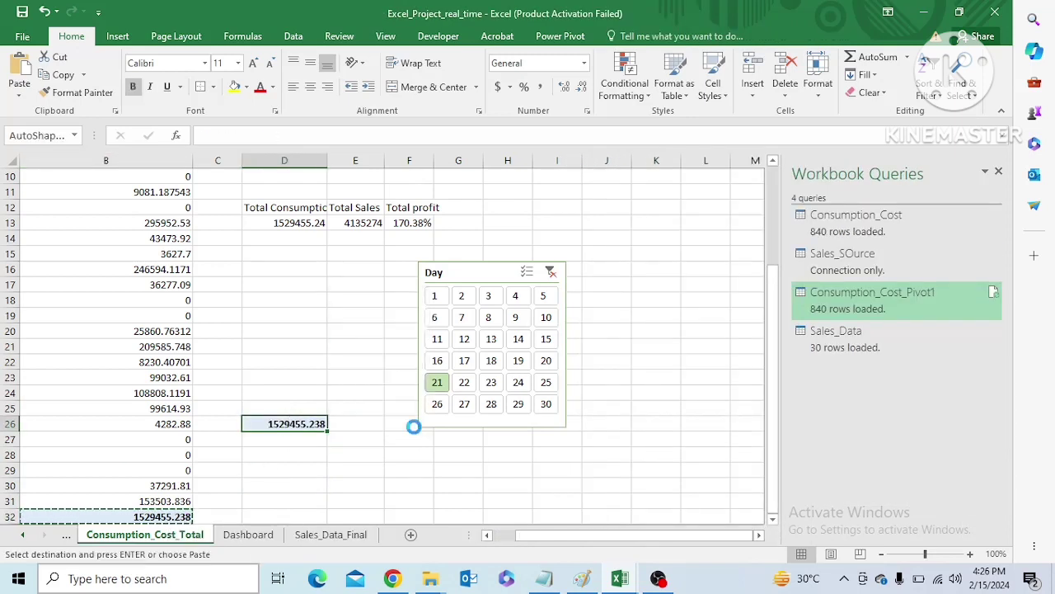
left_click(491, 384)
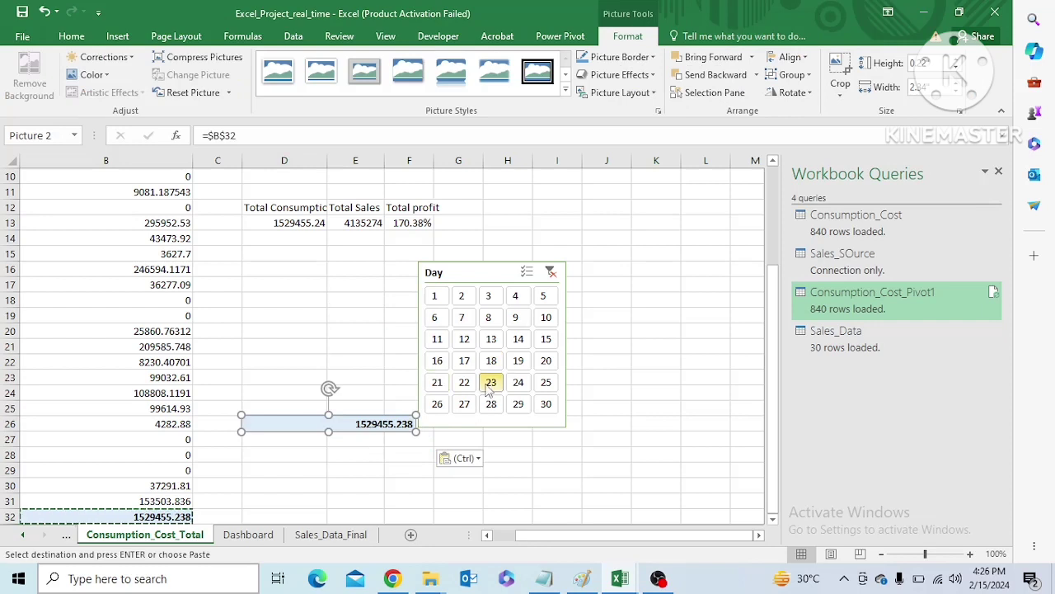
left_click(358, 437)
key("ctrl+z")
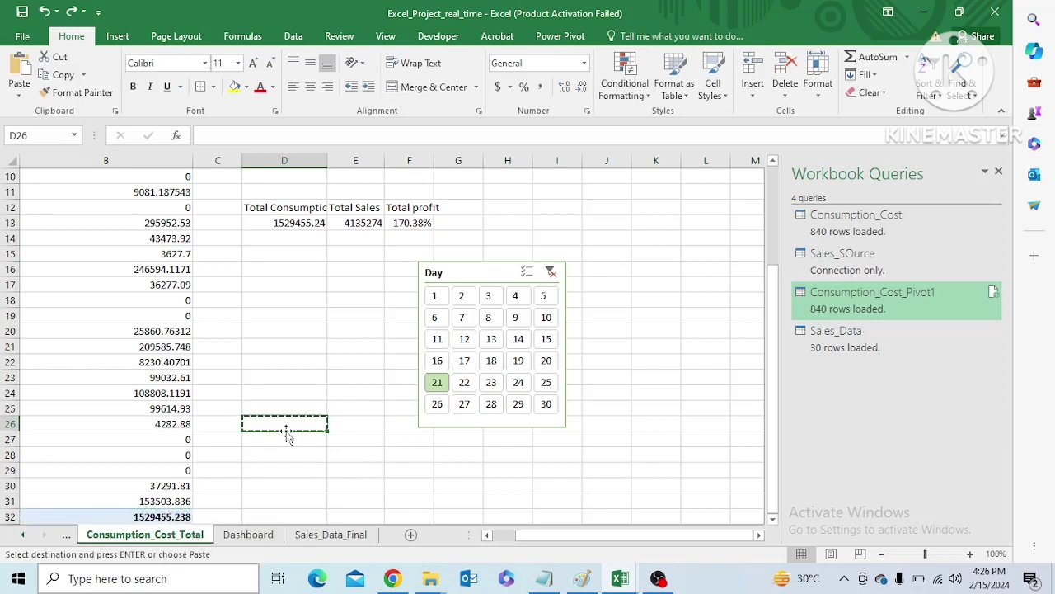
Try pasting the copied cell into D26 as a link, and clear the cell again
key("ctrl+v")
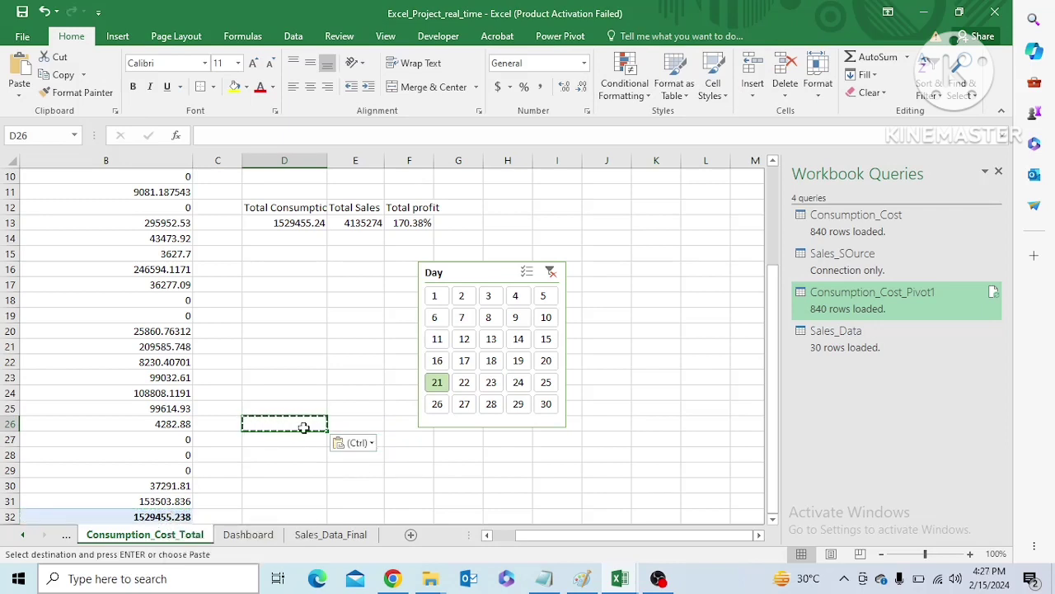
left_click(363, 443)
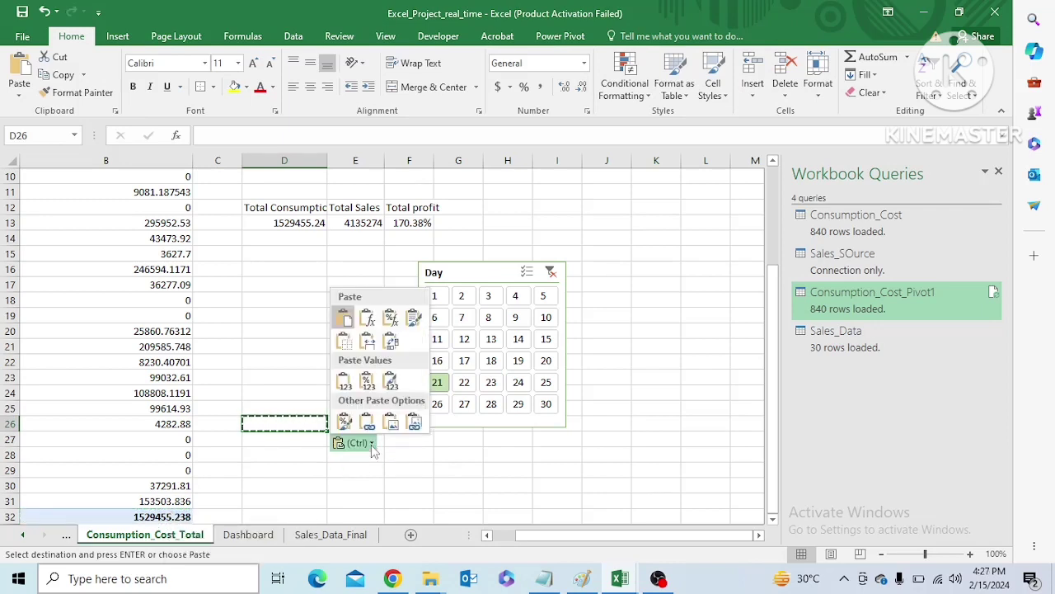
left_click(368, 428)
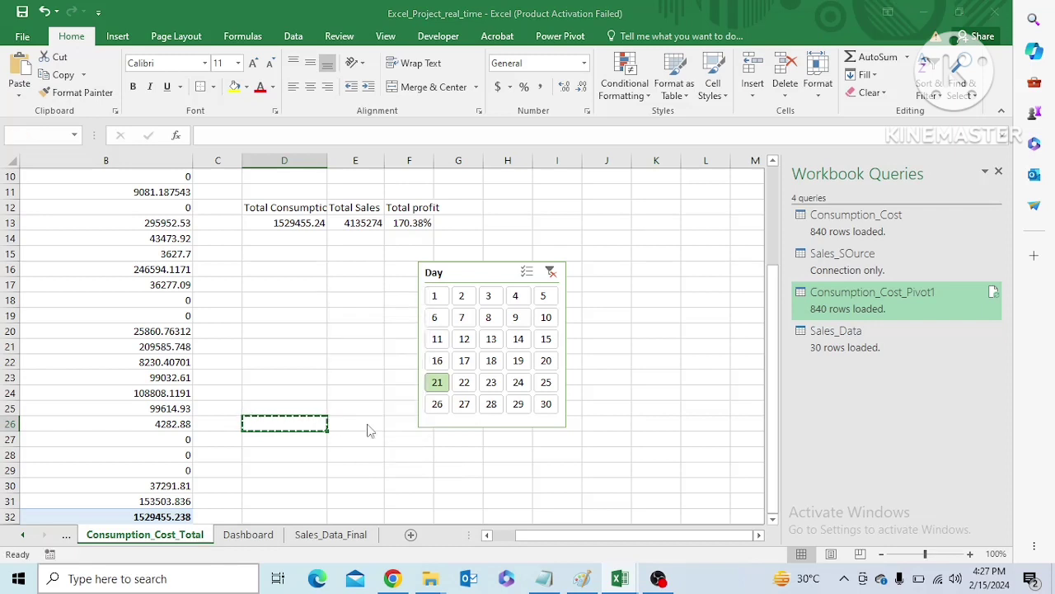
left_click(493, 340)
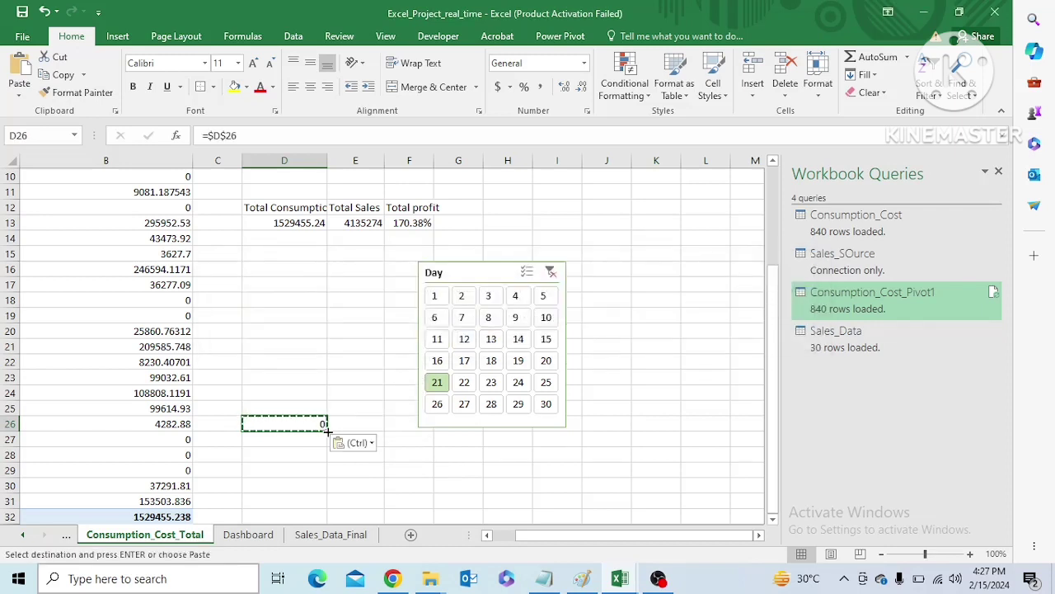
left_click(359, 443)
left_click(367, 427)
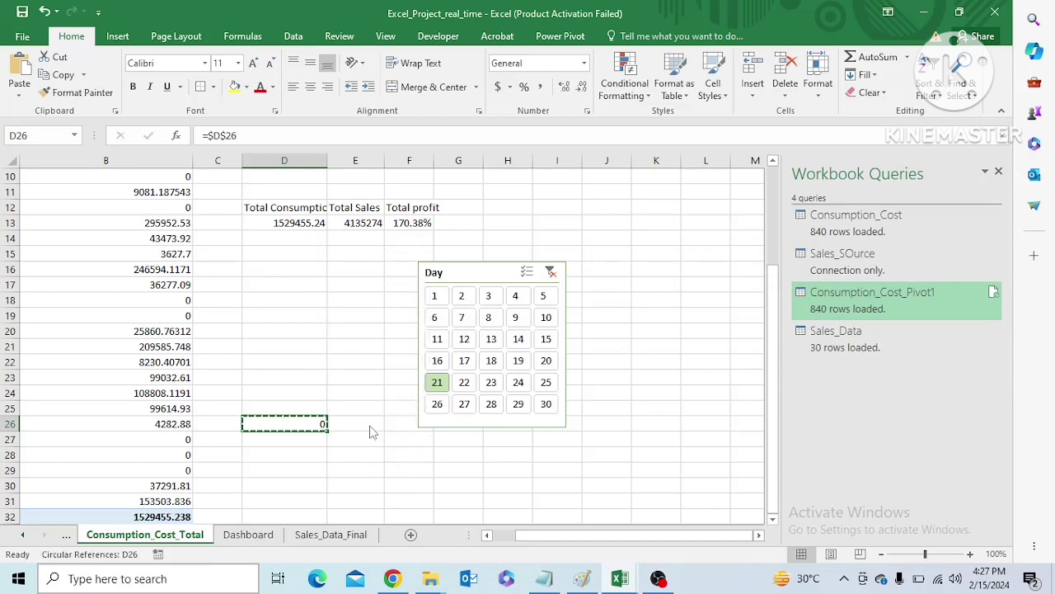
left_click(813, 262)
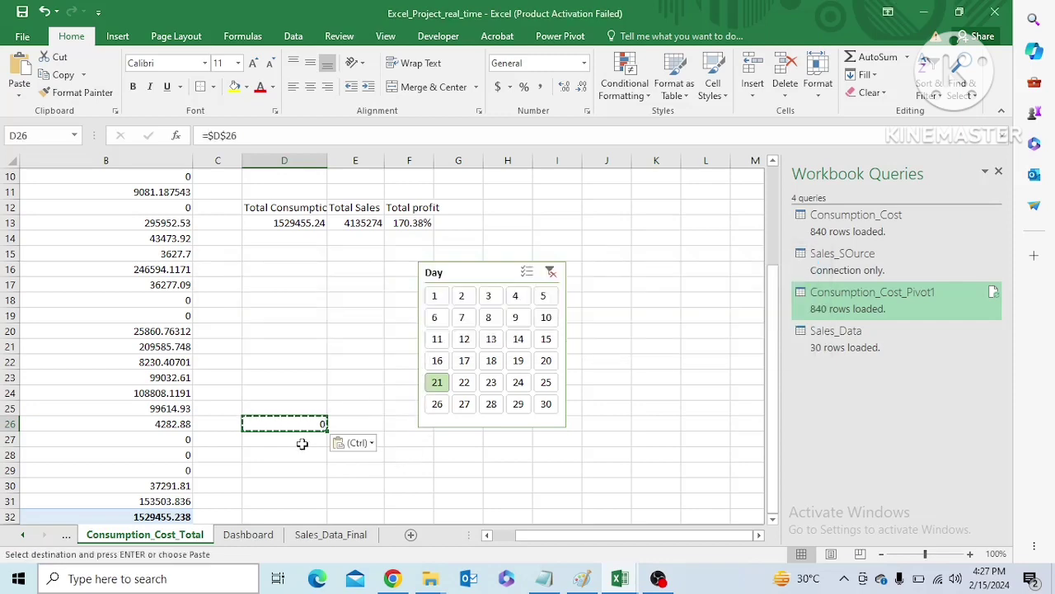
key("Delete")
Copy the pivot grand total from B32 and paste it into D25 as a link
left_click(162, 516)
key("ctrl+c")
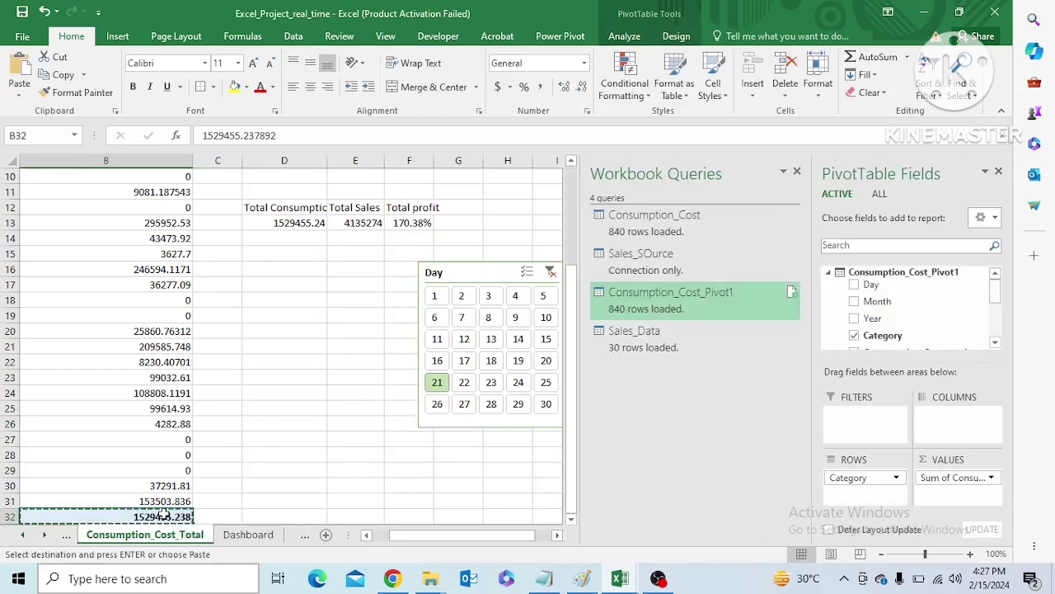
left_click(307, 412)
key("ctrl+v")
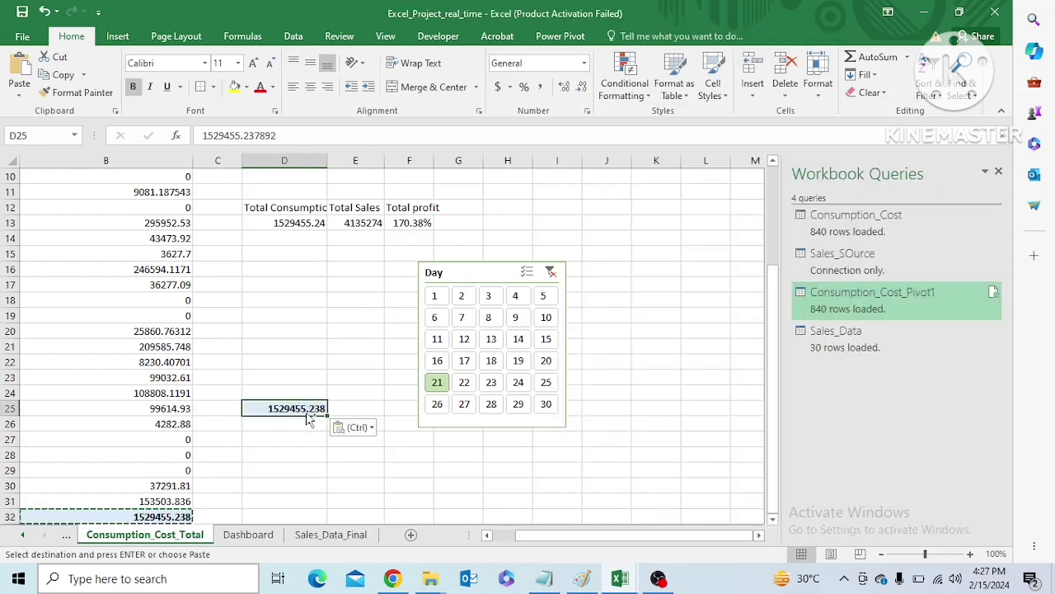
left_click(371, 429)
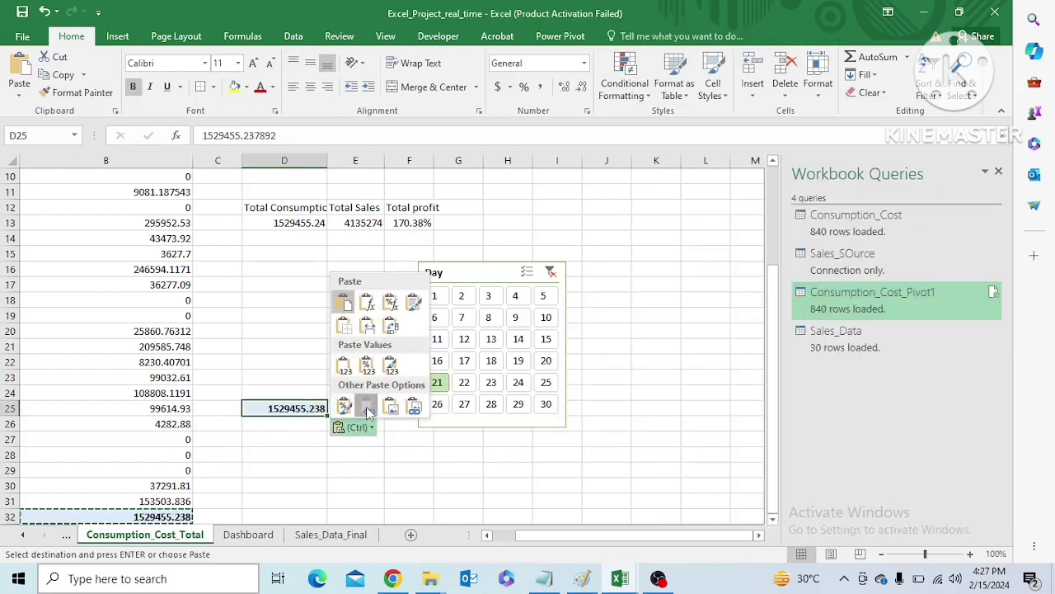
left_click(366, 407)
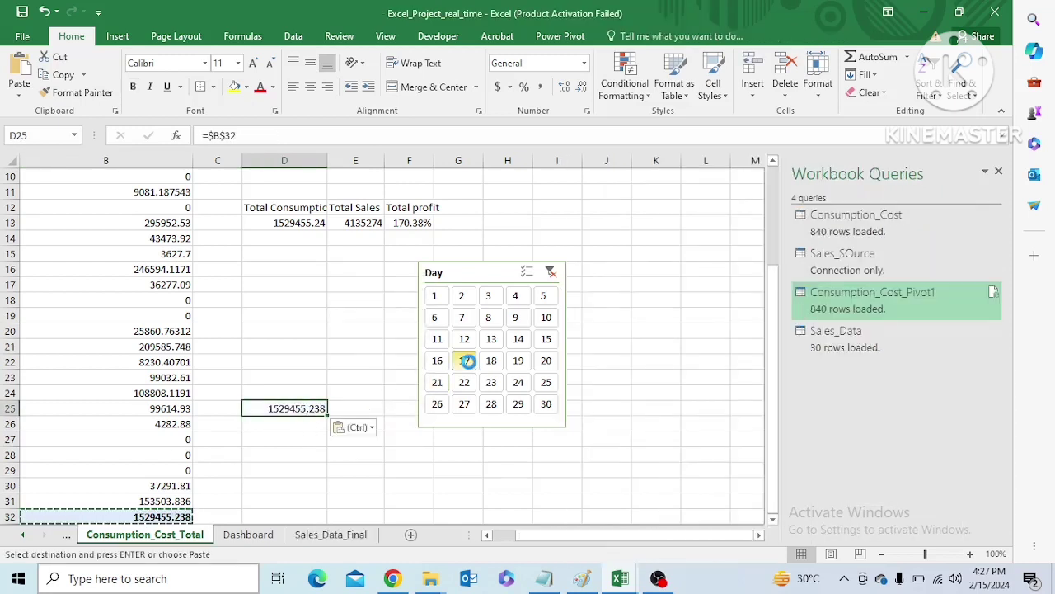
Filter by days 17, 23 and 18, clear the filter, and try days 8 and 13 to check the linked total in D25
left_click(465, 362)
left_click(493, 384)
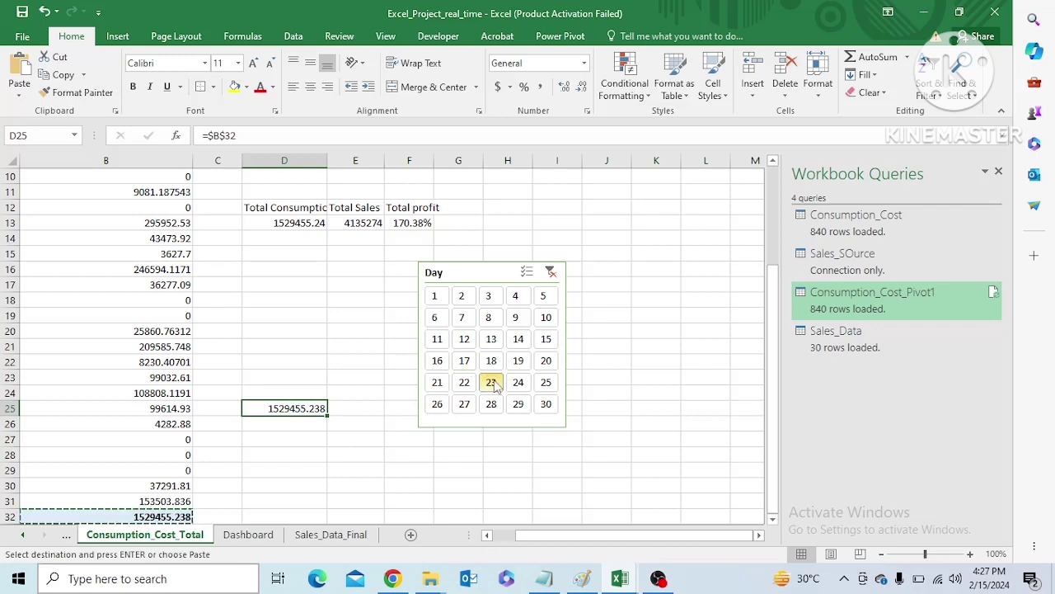
left_click(492, 360)
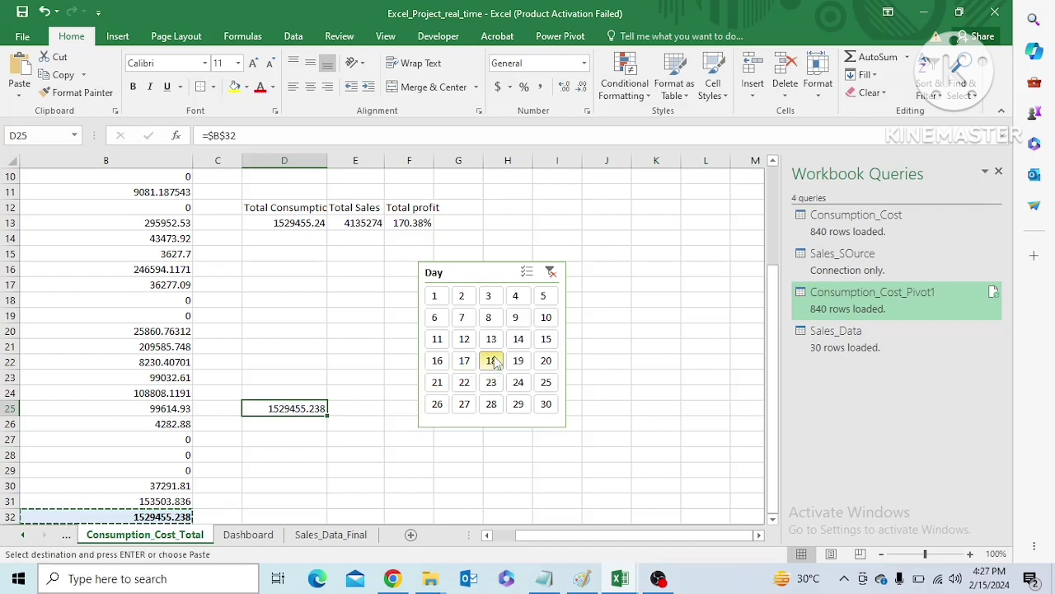
left_click(551, 272)
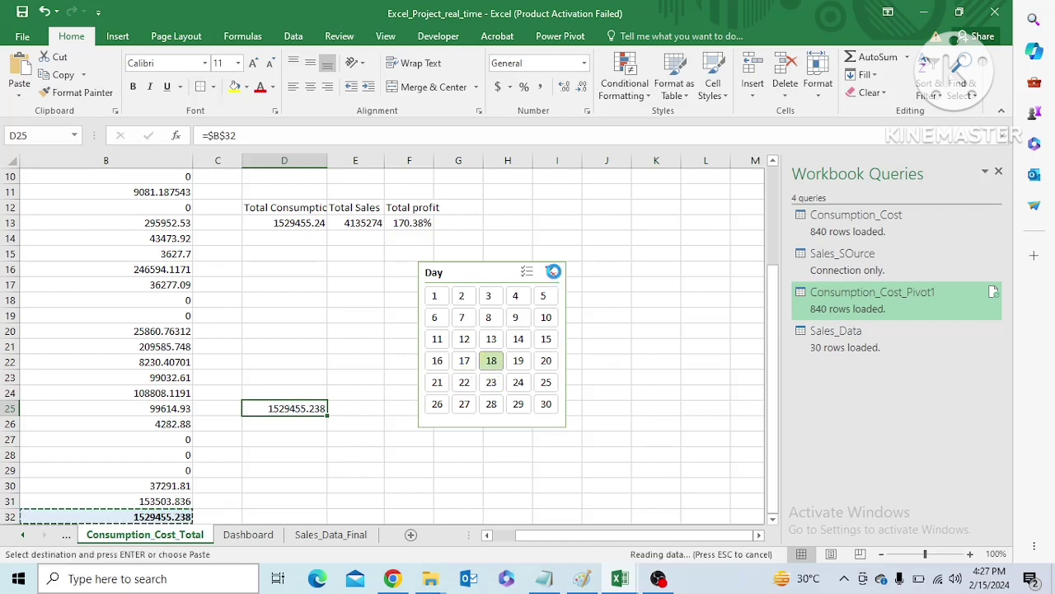
left_click(490, 318)
left_click(490, 339)
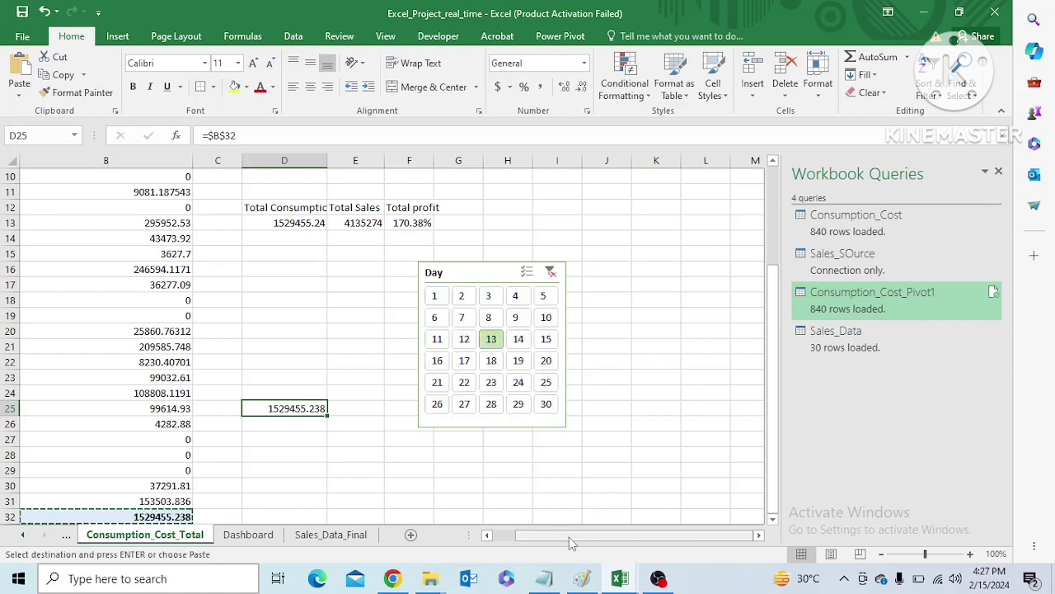
Check the day 13 figures on Sales_Data_Final and the Dashboard, and return to the category pivot on Consumption_Cost_Total
left_click_drag(551, 538, 528, 540)
left_click(330, 535)
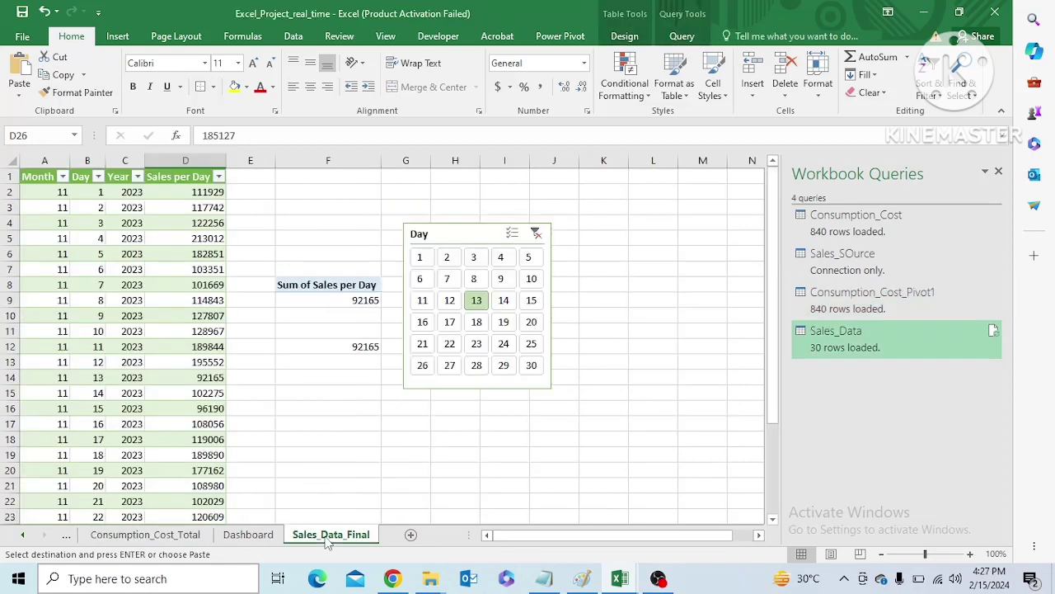
left_click(248, 535)
left_click(190, 543)
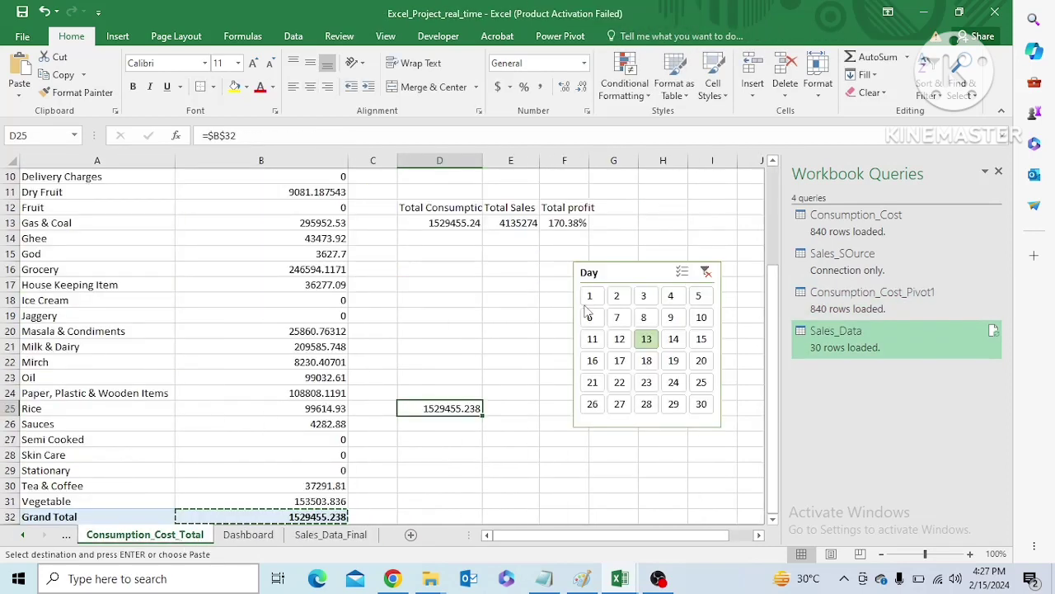
Clear the Day filter, reselect day 13, and check whether the consumption pivot responds
left_click(706, 273)
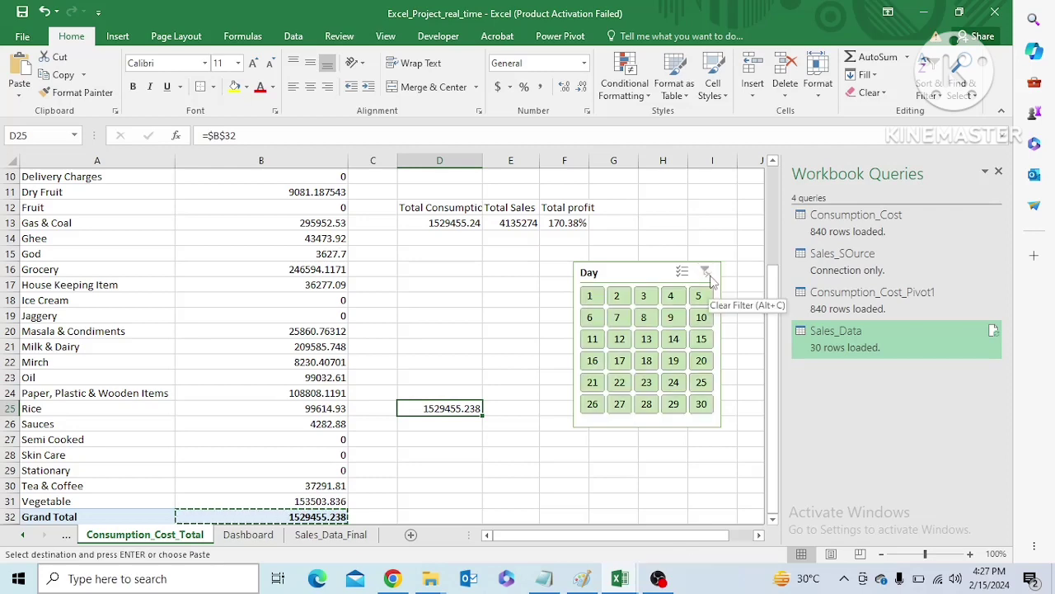
left_click_drag(772, 457, 778, 412)
left_click(646, 400)
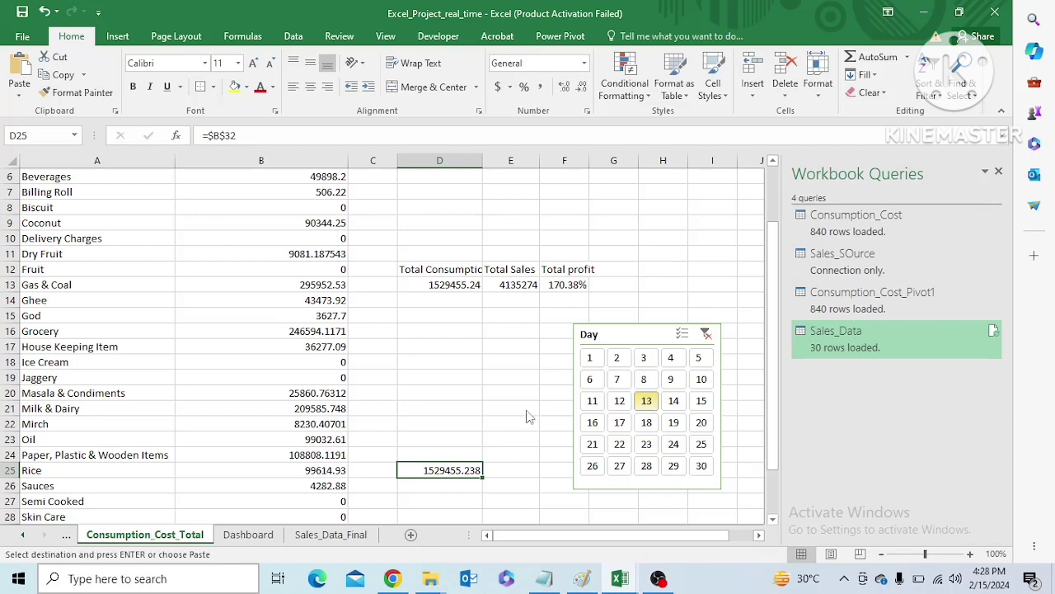
Filter the sales pivot on Sales_Data_Final by day 18 and review which pivot tables the Day slicer is connected to
left_click(324, 536)
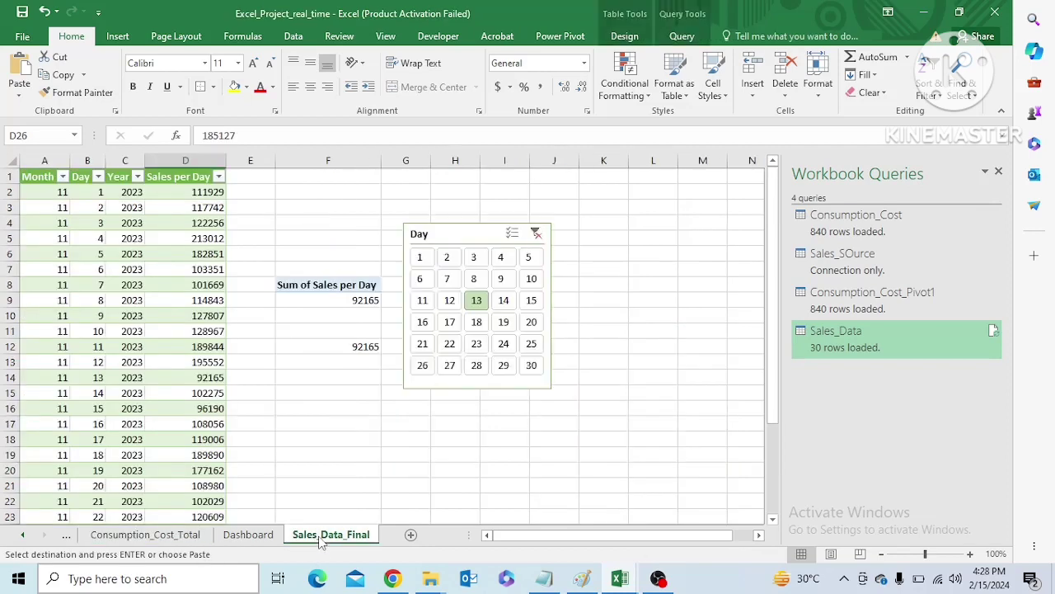
left_click(477, 322)
left_click(329, 285)
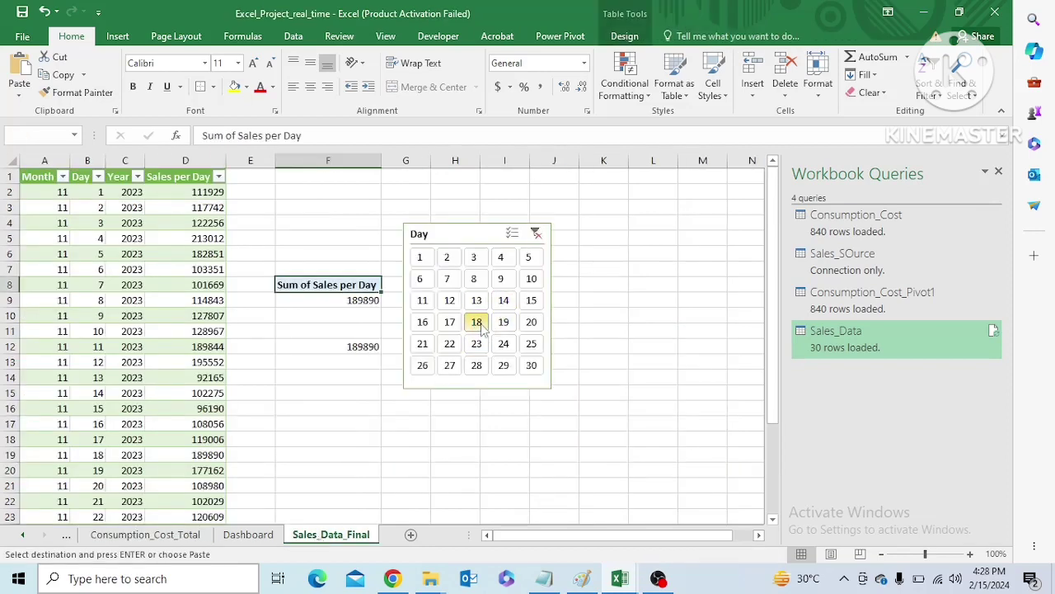
left_click(461, 236)
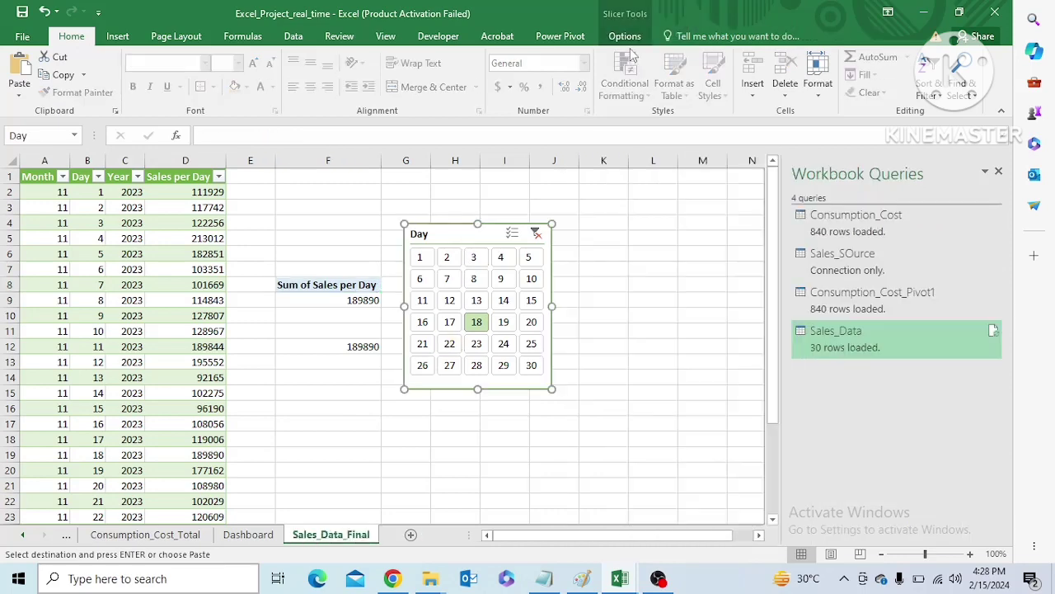
left_click(625, 36)
left_click(116, 79)
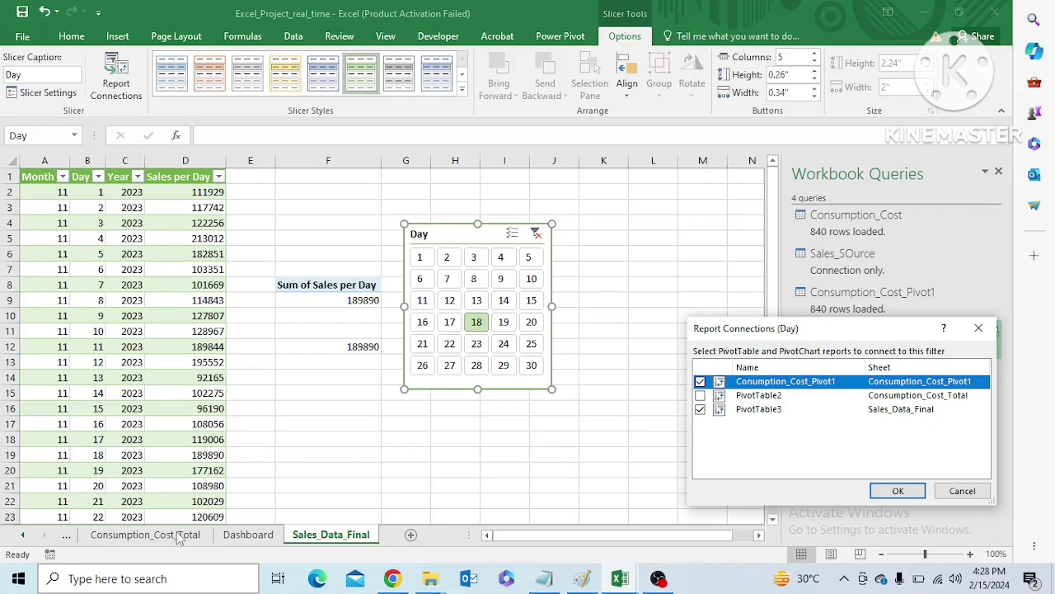
left_click(979, 328)
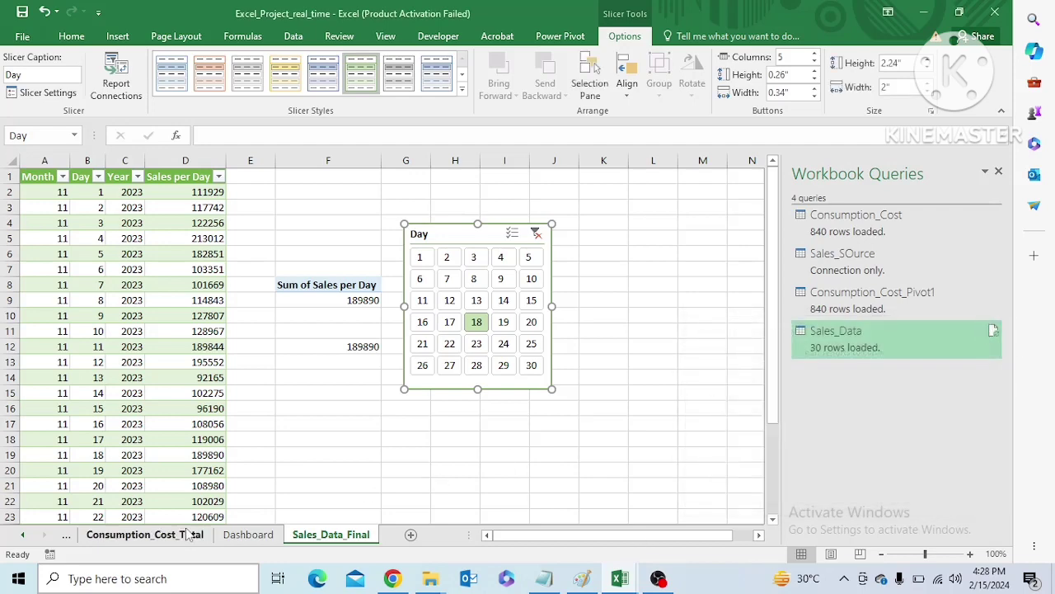
Check the name of the category pivot on Consumption_Cost_Total from its Grand Total row
left_click(173, 538)
left_click_drag(775, 328, 775, 372)
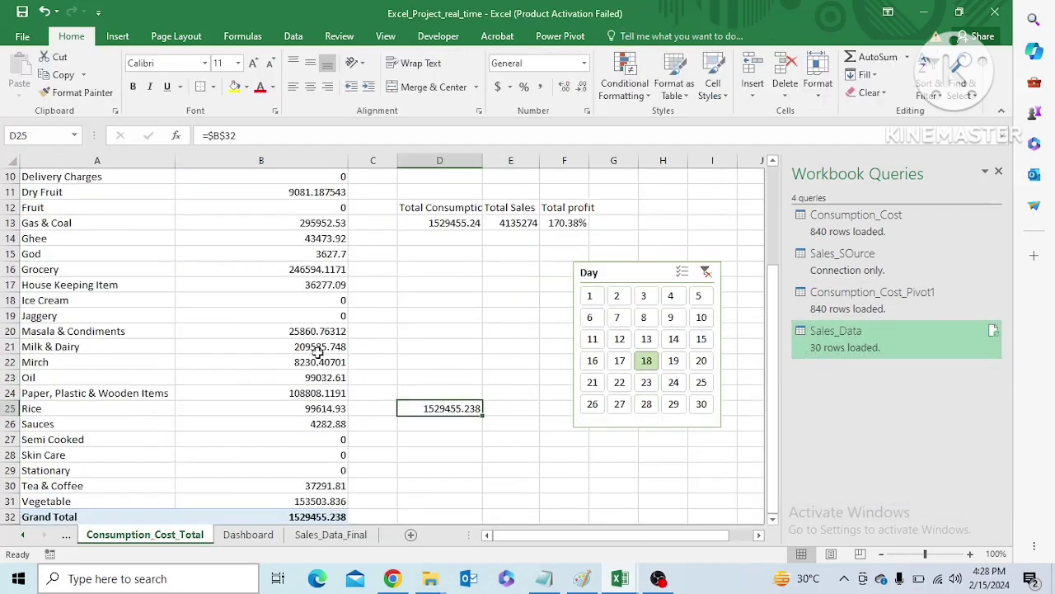
left_click(74, 516)
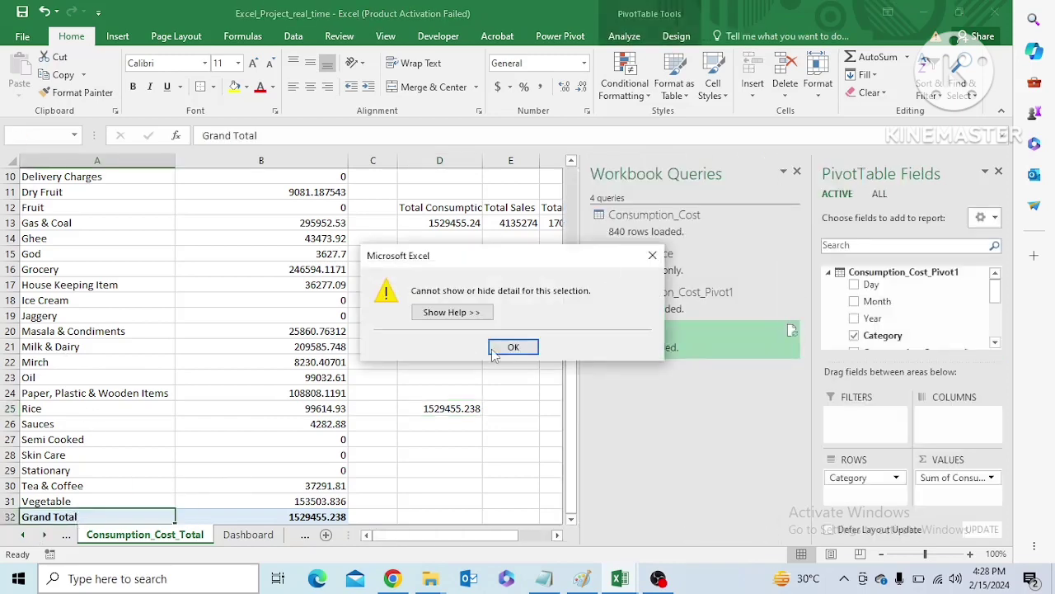
left_click(651, 255)
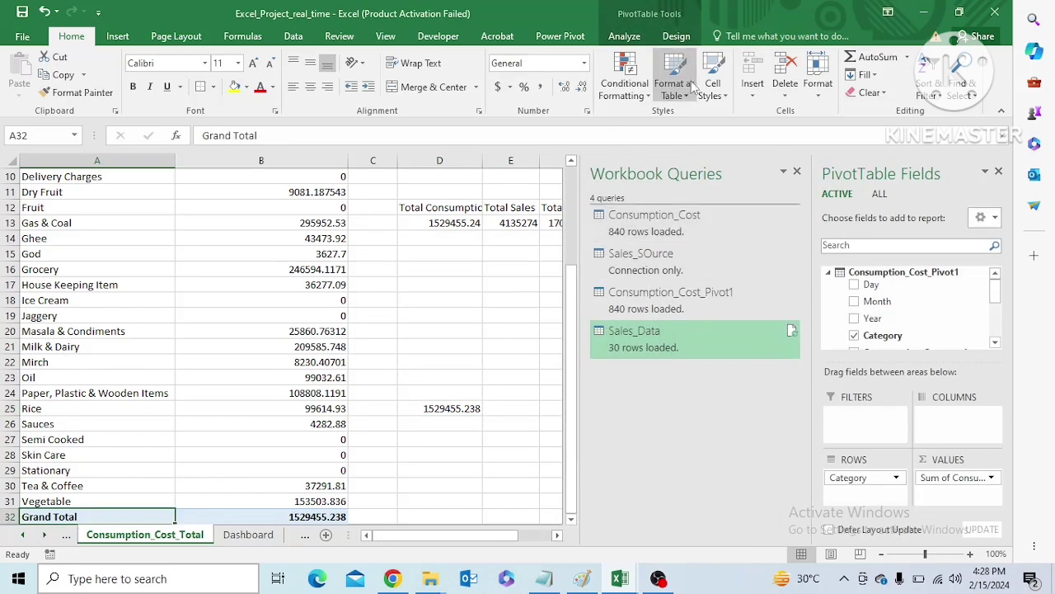
left_click(677, 36)
left_click(627, 38)
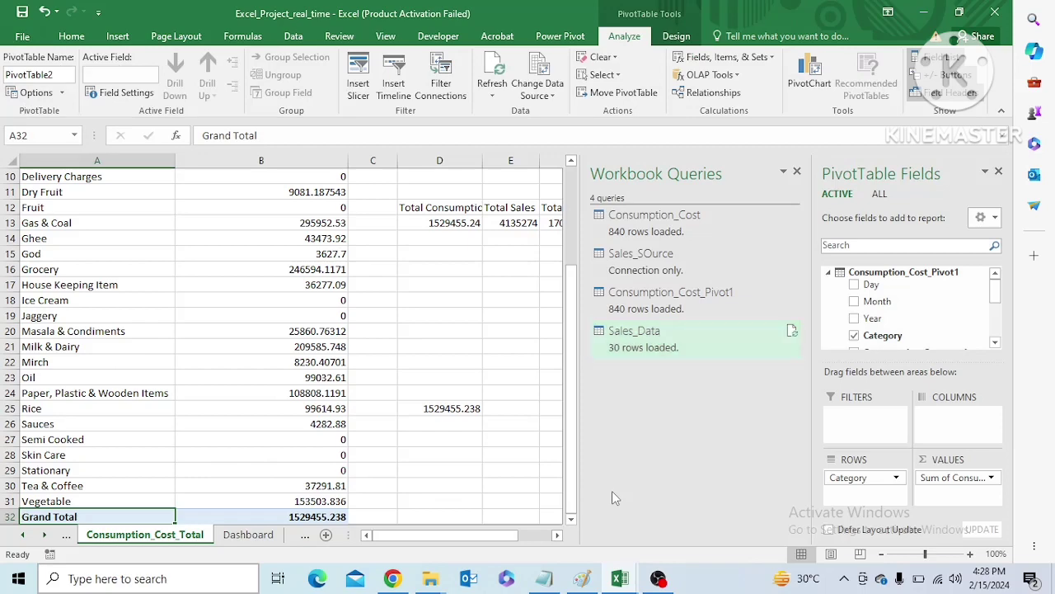
Connect the Day slicer on Sales_Data_Final to PivotTable2 and disconnect it from Consumption_Cost_Pivot1
left_click(305, 535)
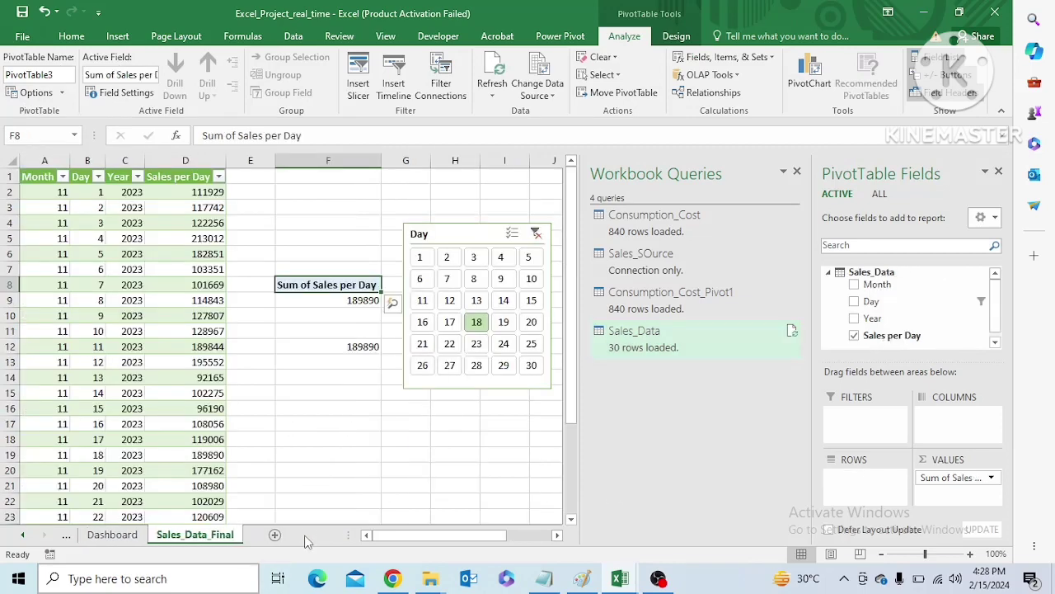
left_click(490, 241)
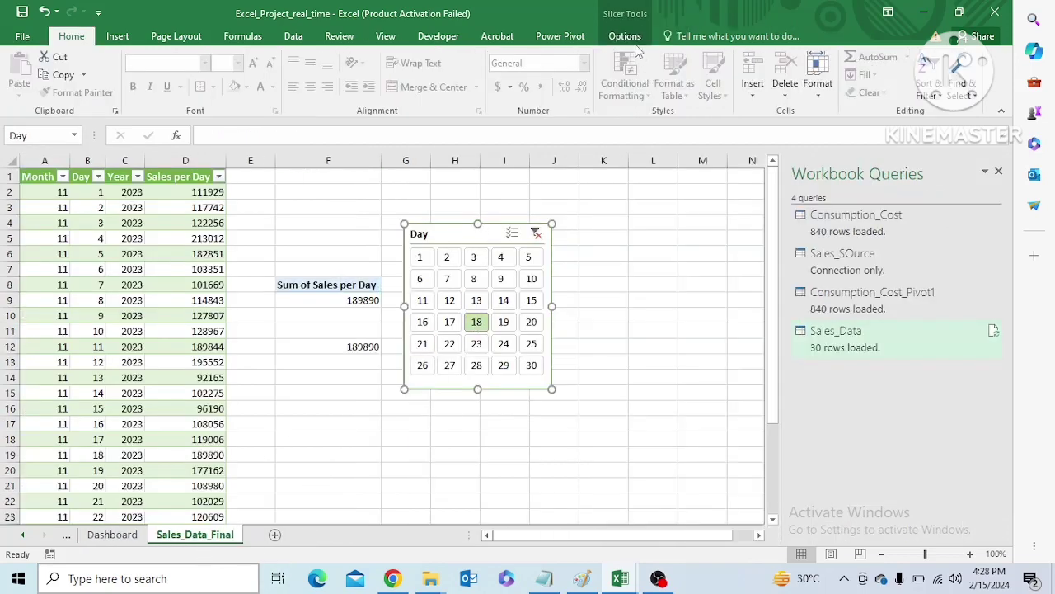
left_click(630, 37)
left_click(118, 74)
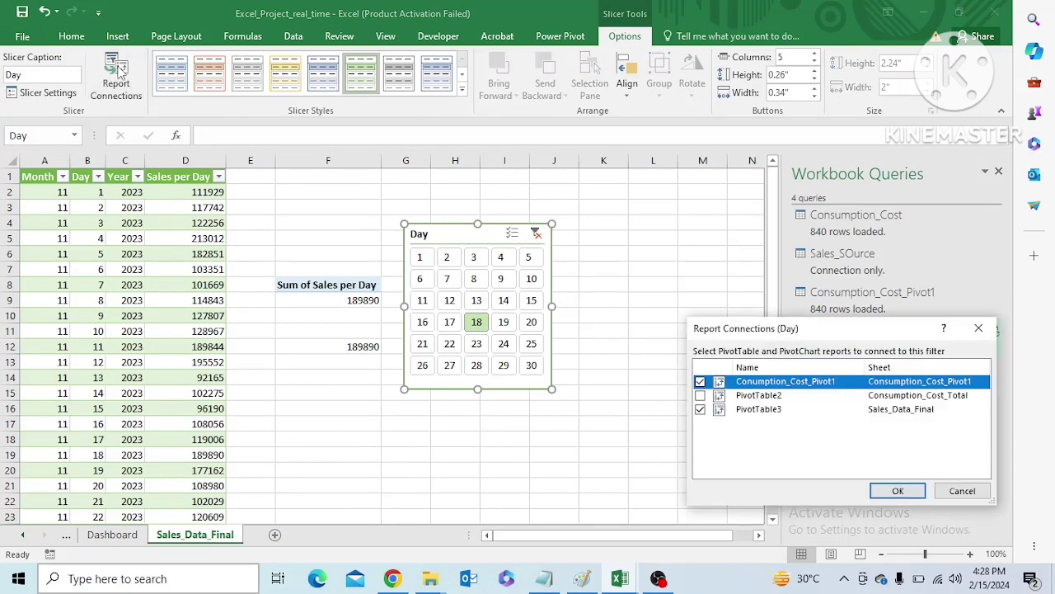
left_click(699, 396)
left_click(700, 382)
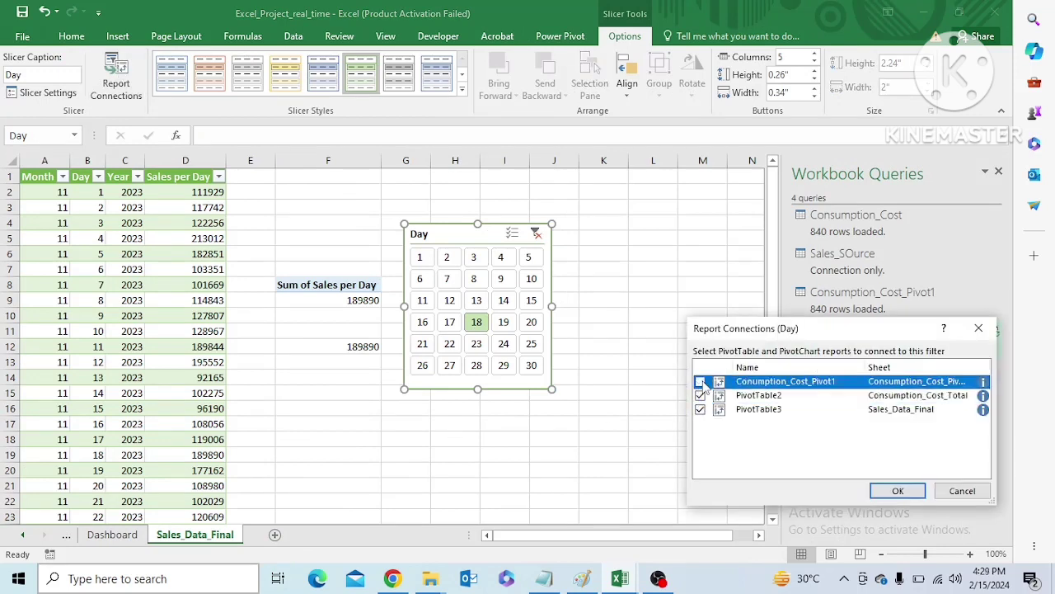
left_click(898, 491)
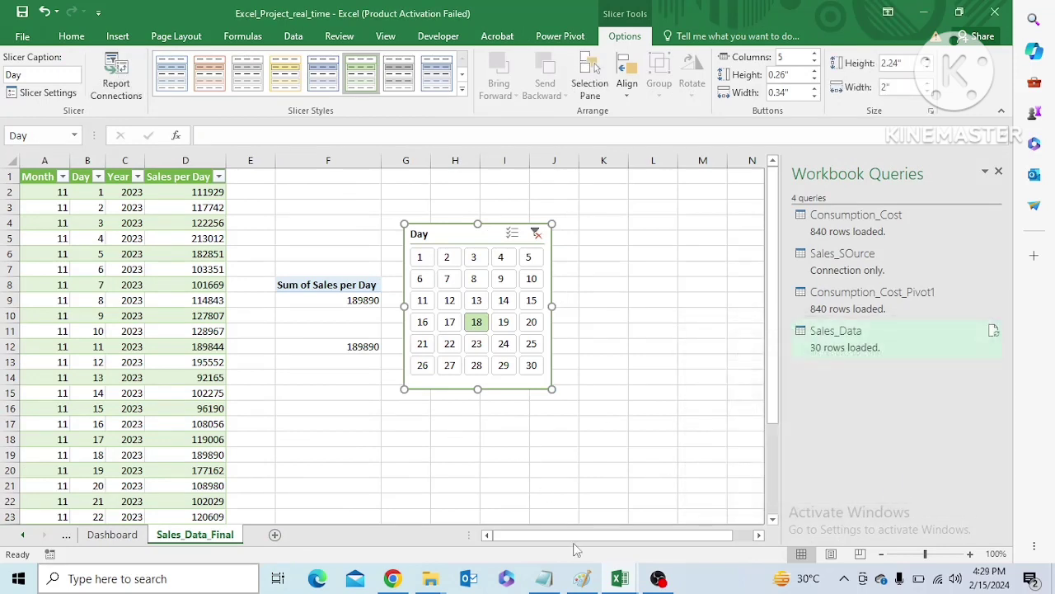
Filter by day 1 and check the response of the Dashboard cards and the Consumption_Cost_Total pivot
left_click_drag(575, 537, 477, 534)
left_click(420, 260)
left_click(101, 535)
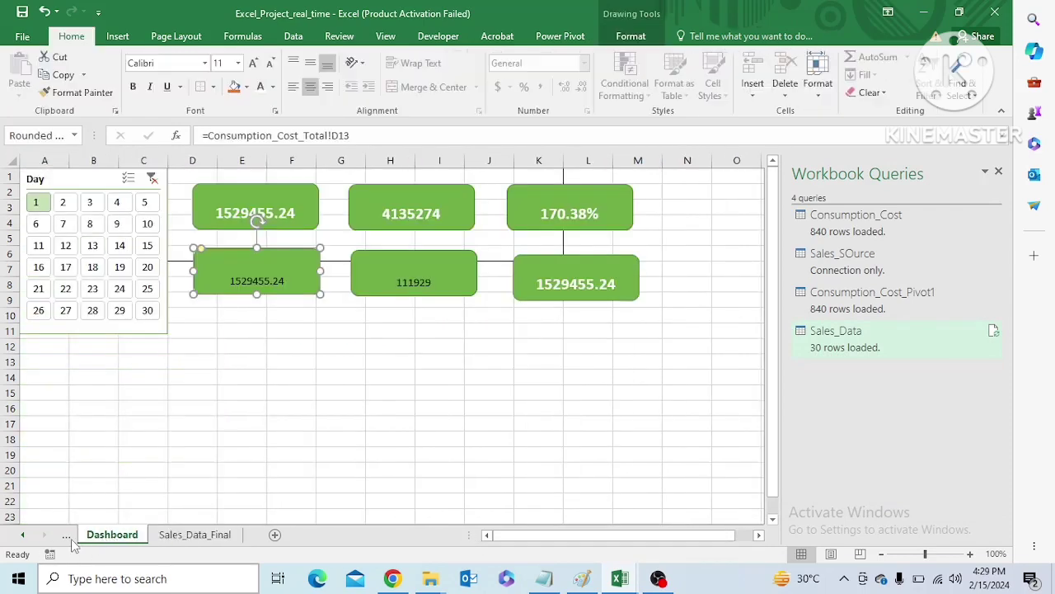
left_click(66, 535)
left_click(498, 394)
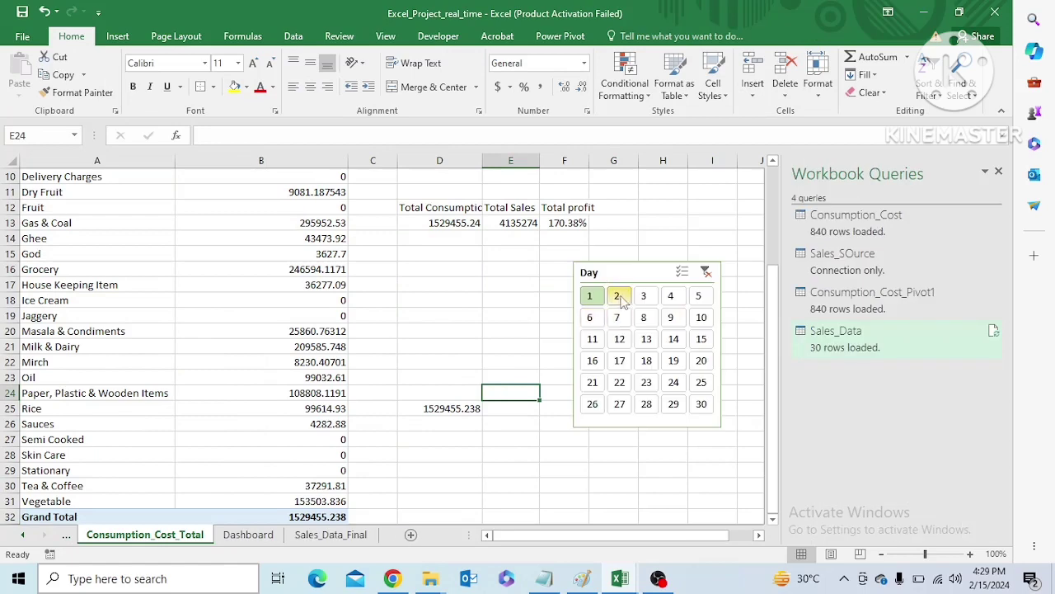
Filter by day 2 to test the consumption pivot, and clear the Day filter
left_click(621, 297)
left_click(464, 457)
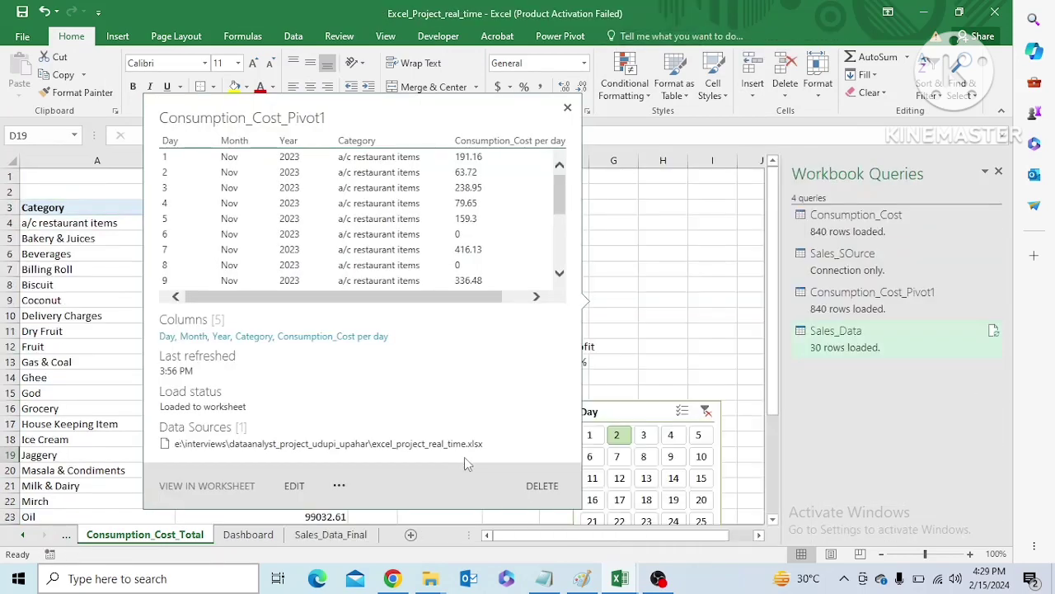
left_click(679, 350)
left_click(707, 411)
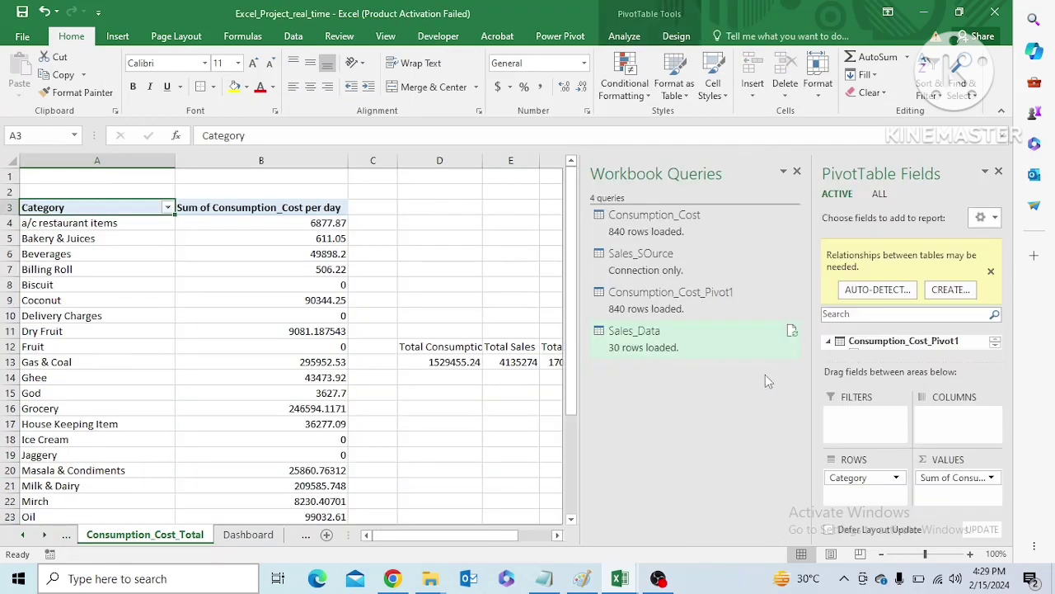
left_click(518, 421)
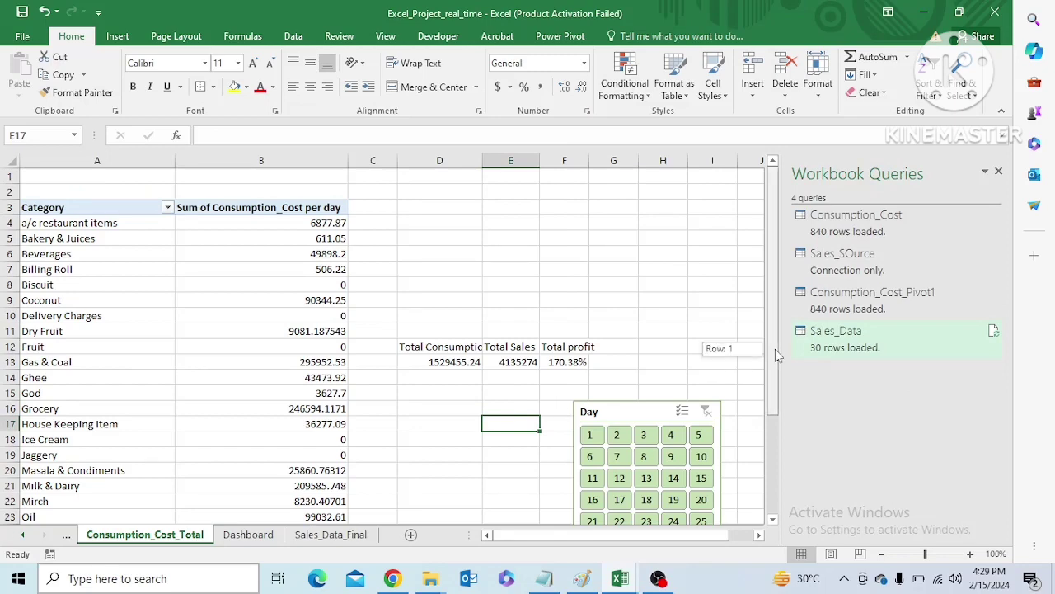
Select a single day in the slicer and auto-detect the missing table relationship for the consumption pivot
scroll(718, 349, "down", 3)
left_click(648, 384)
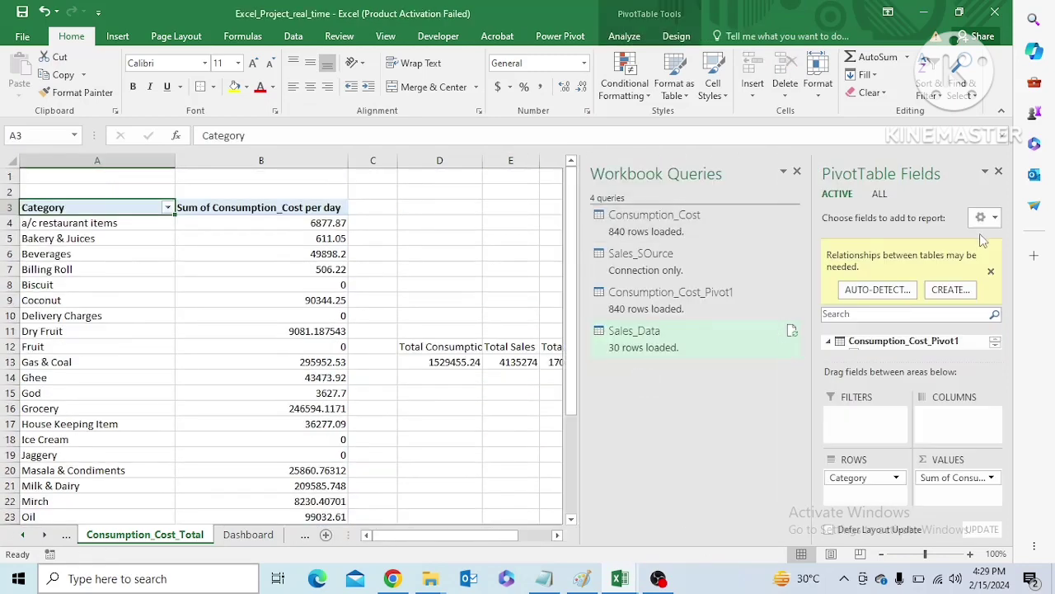
left_click(877, 290)
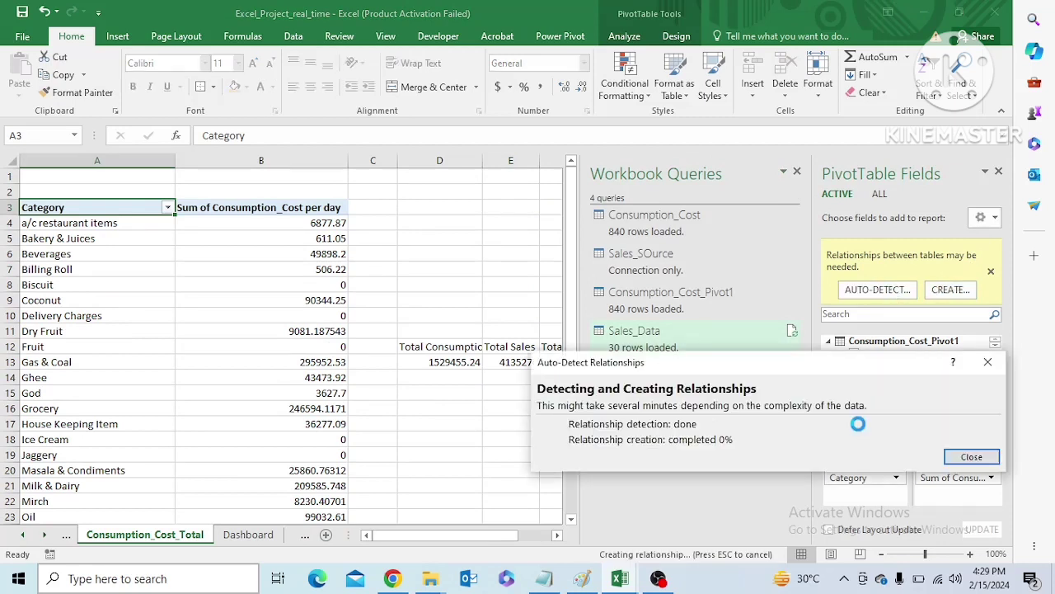
left_click(972, 458)
Close the Workbook Queries pane and move the Day slicer up, to about columns H to J, starting near row 6
scroll(489, 459, "down", 3)
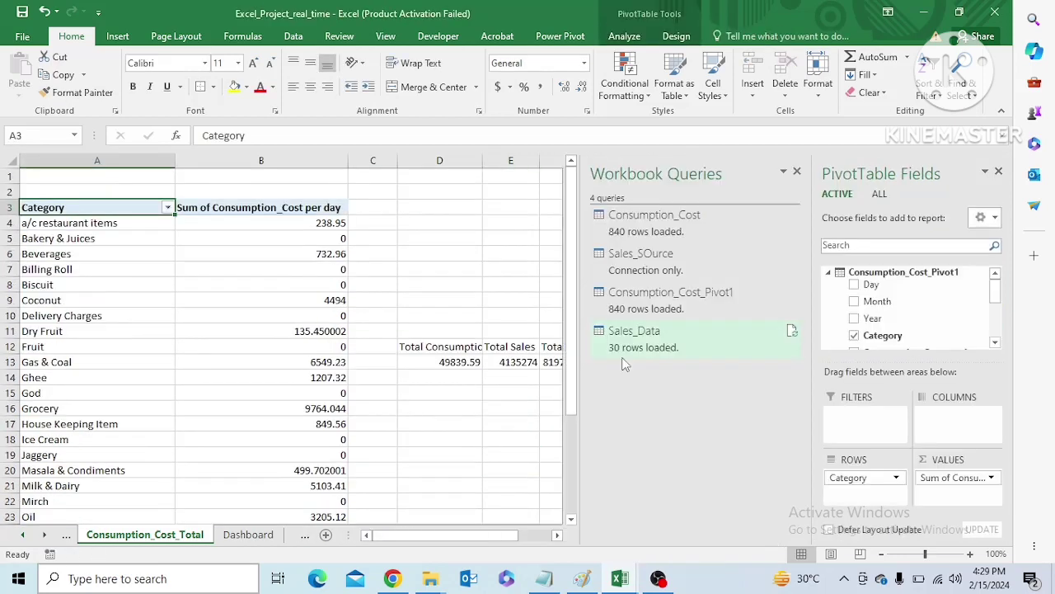
mouse_move(625, 364)
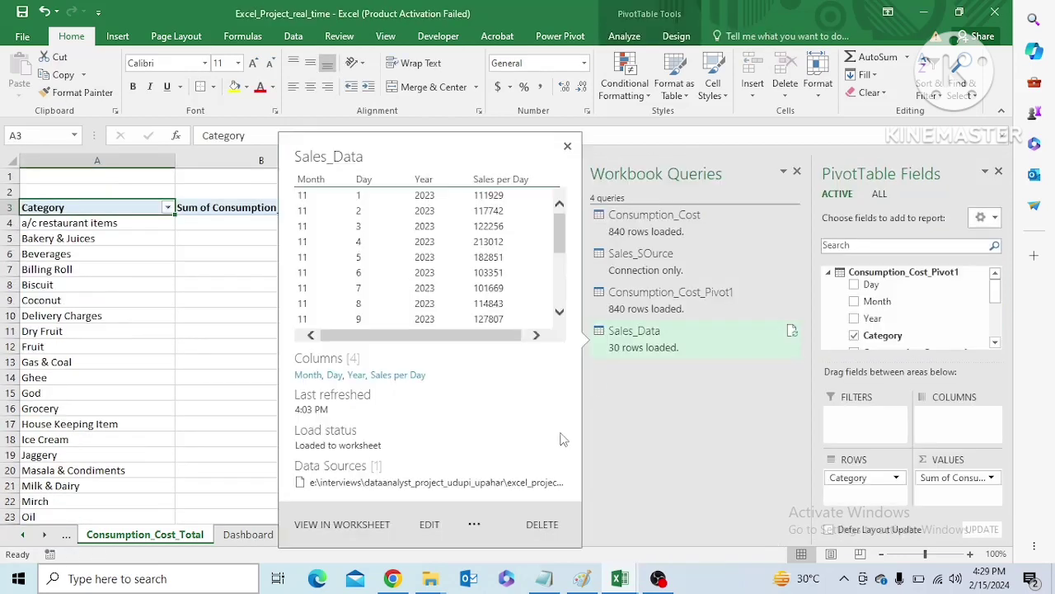
left_click(238, 418)
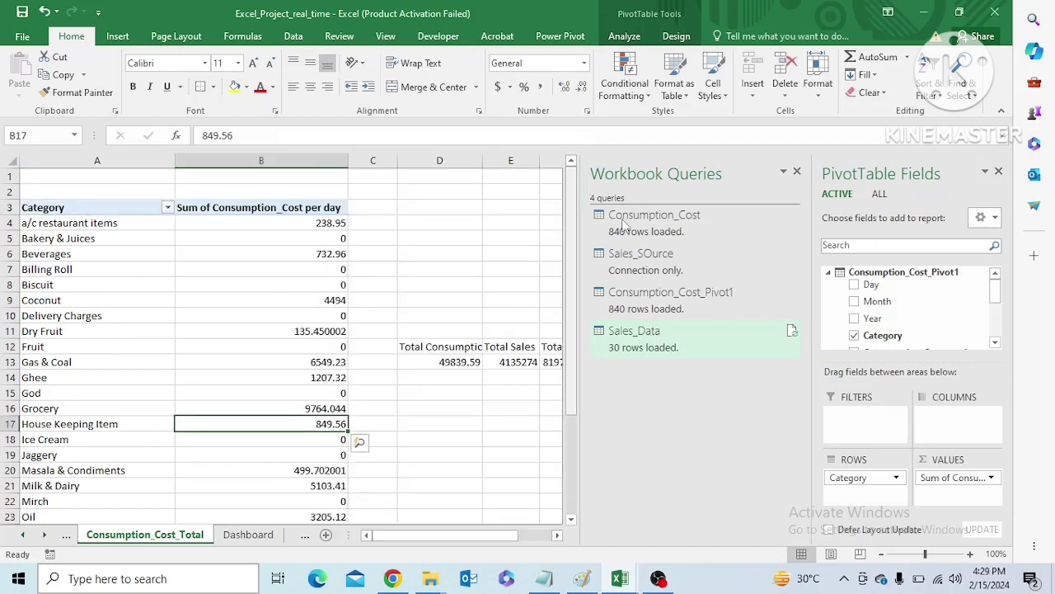
left_click(796, 172)
left_click_drag(661, 410, 717, 261)
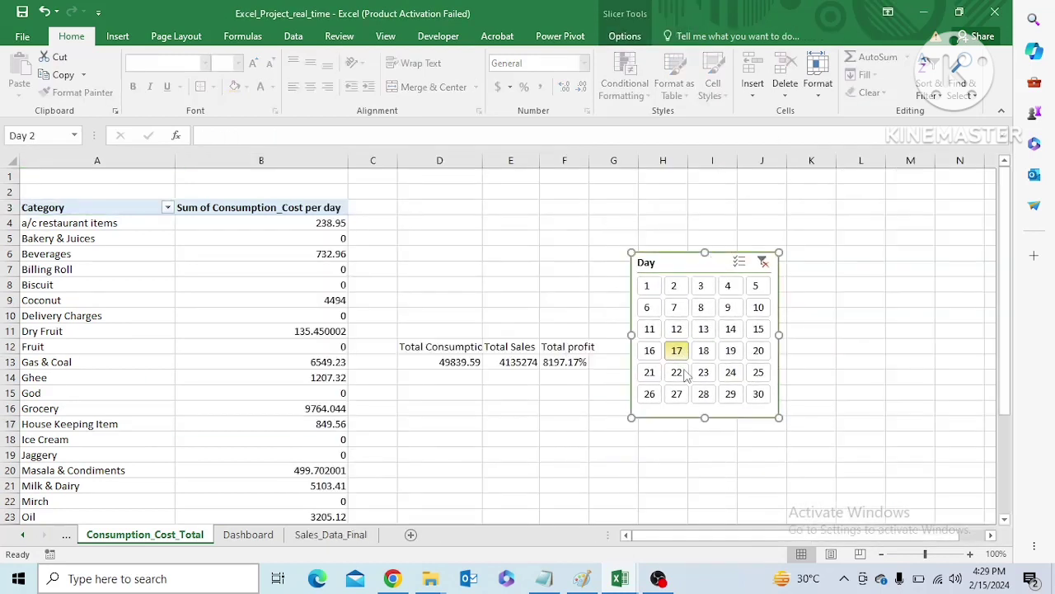
Filter by days 18, 24 and 29 to check the consumption pivot's grand total and the linked cell D25
left_click(703, 351)
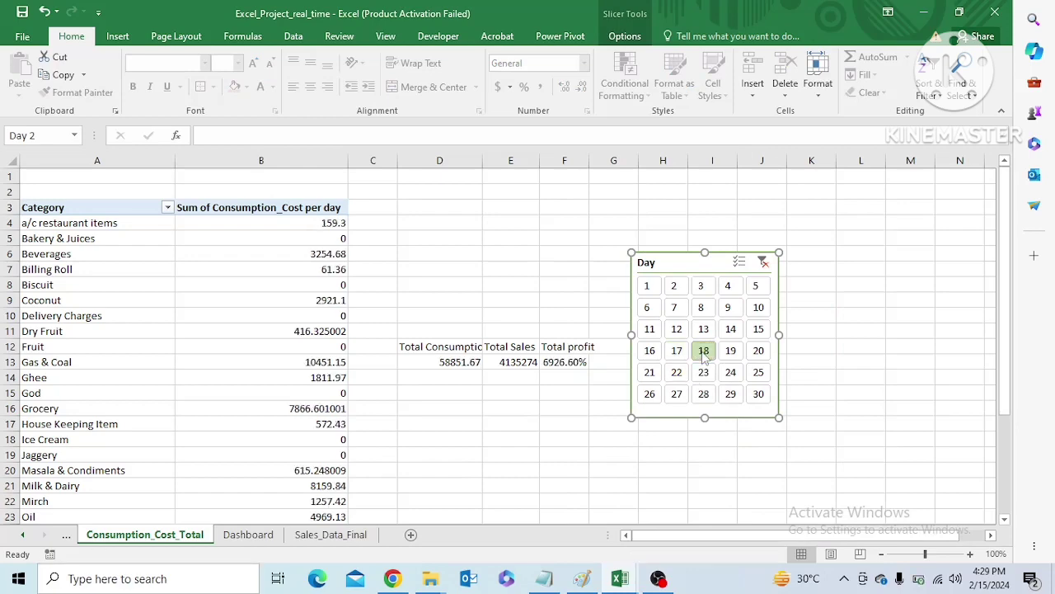
left_click_drag(1005, 347, 1008, 441)
left_click(731, 249)
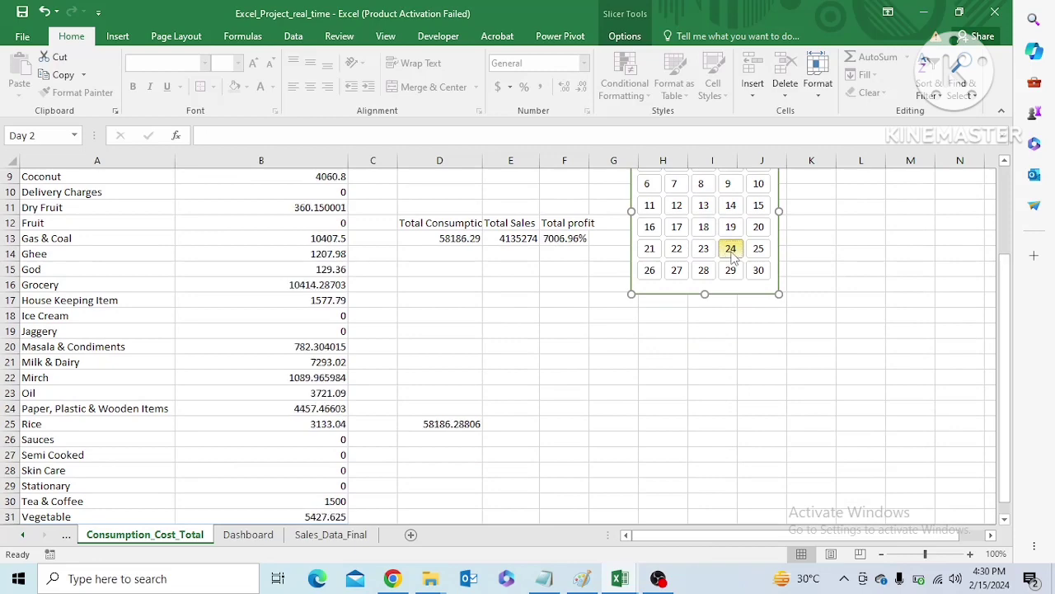
left_click_drag(1003, 381, 1002, 388)
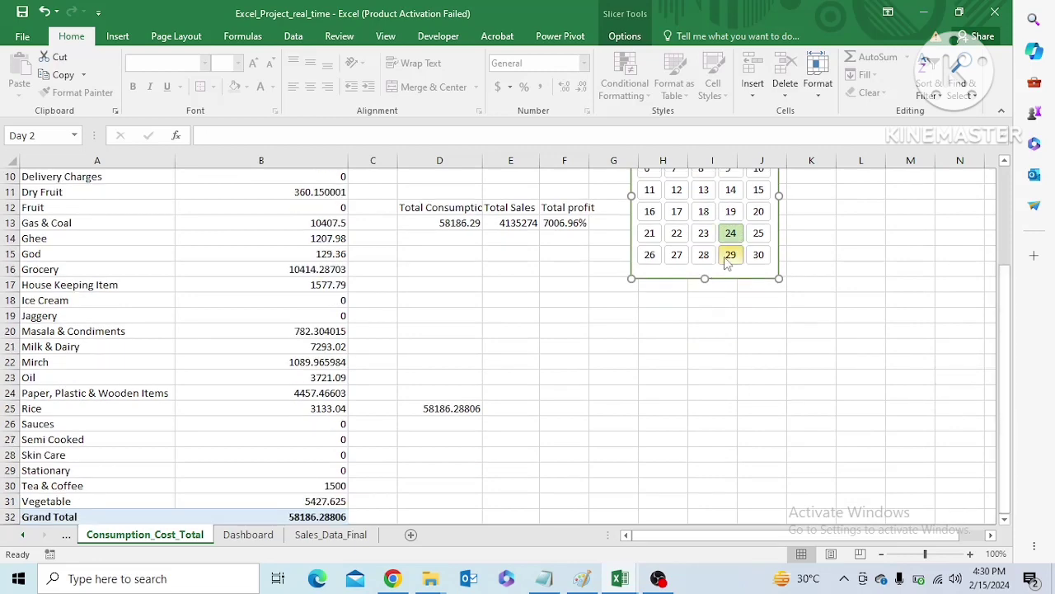
left_click(730, 254)
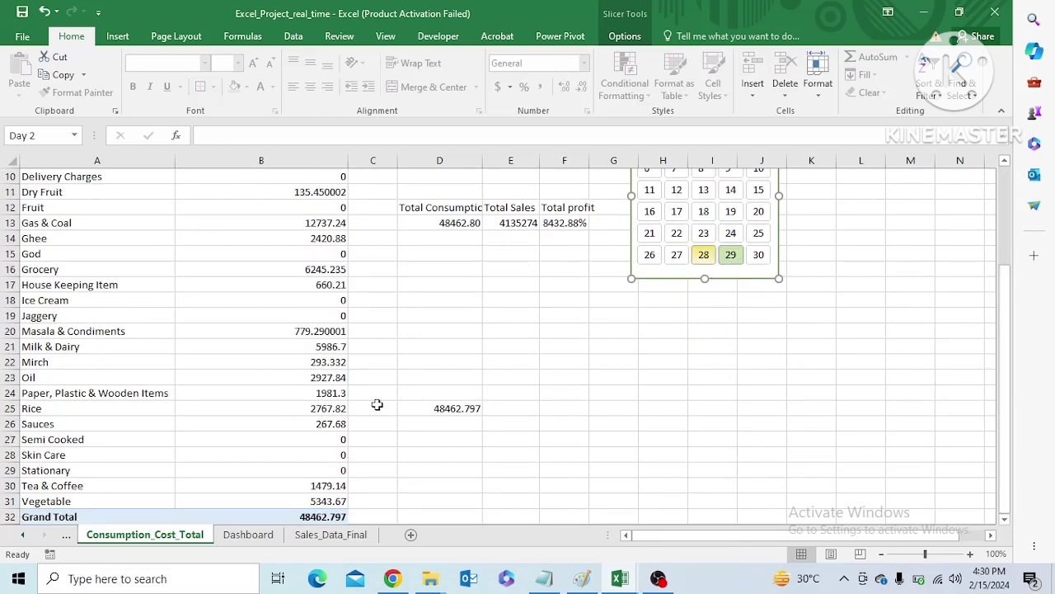
Compare the day 29 consumption card on the Dashboard with D25 on Consumption_Cost_Total, and return to the Dashboard
left_click(247, 534)
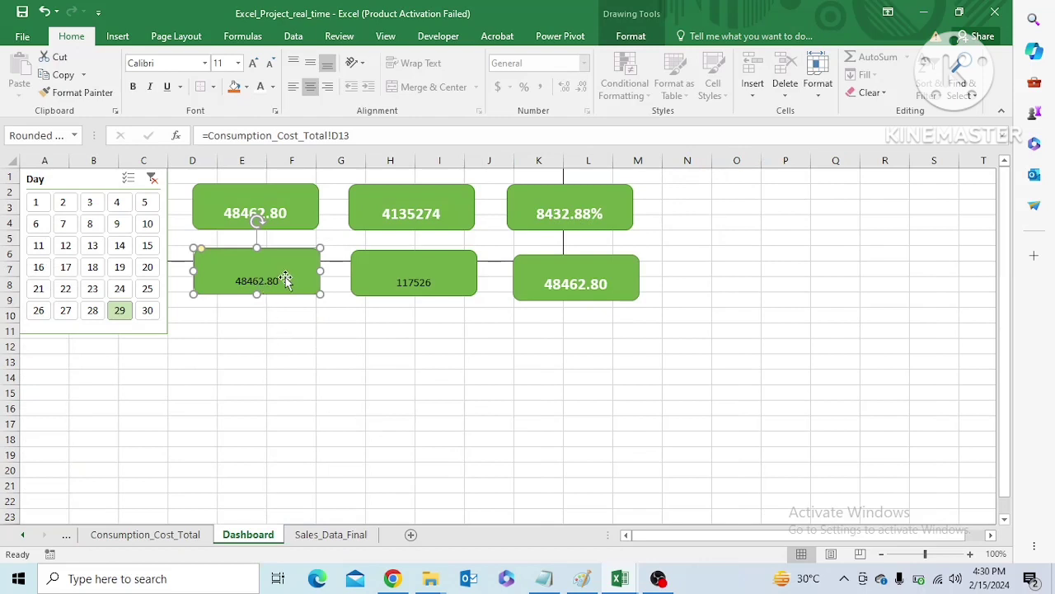
left_click(161, 537)
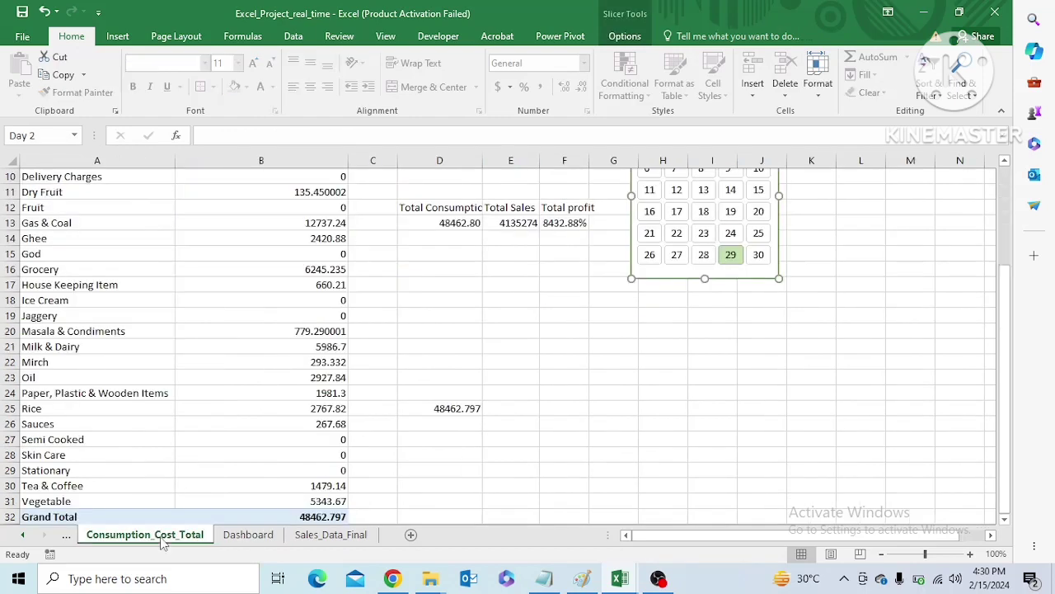
left_click(432, 409)
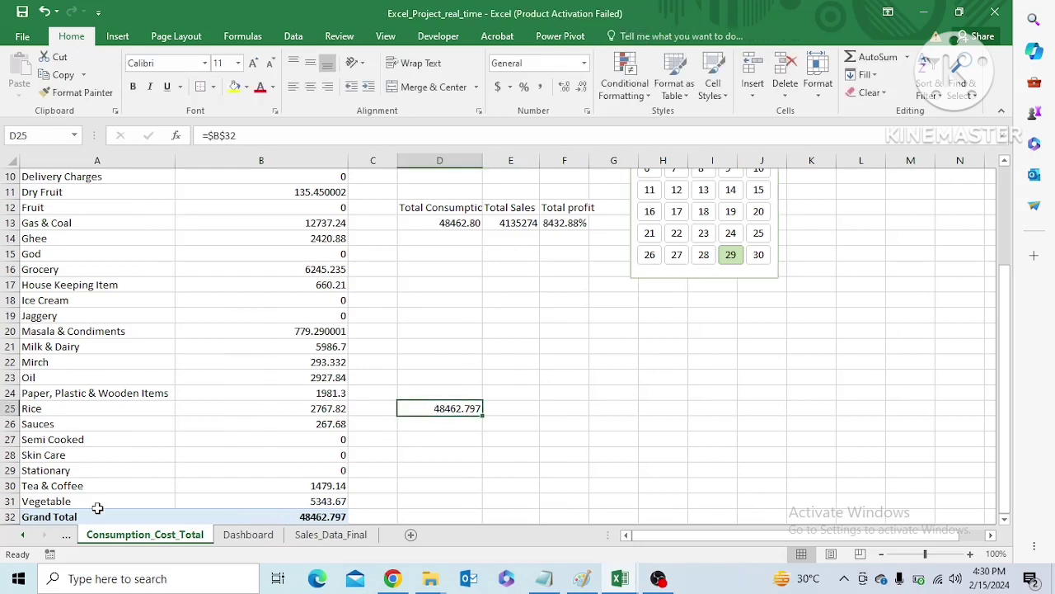
left_click(224, 536)
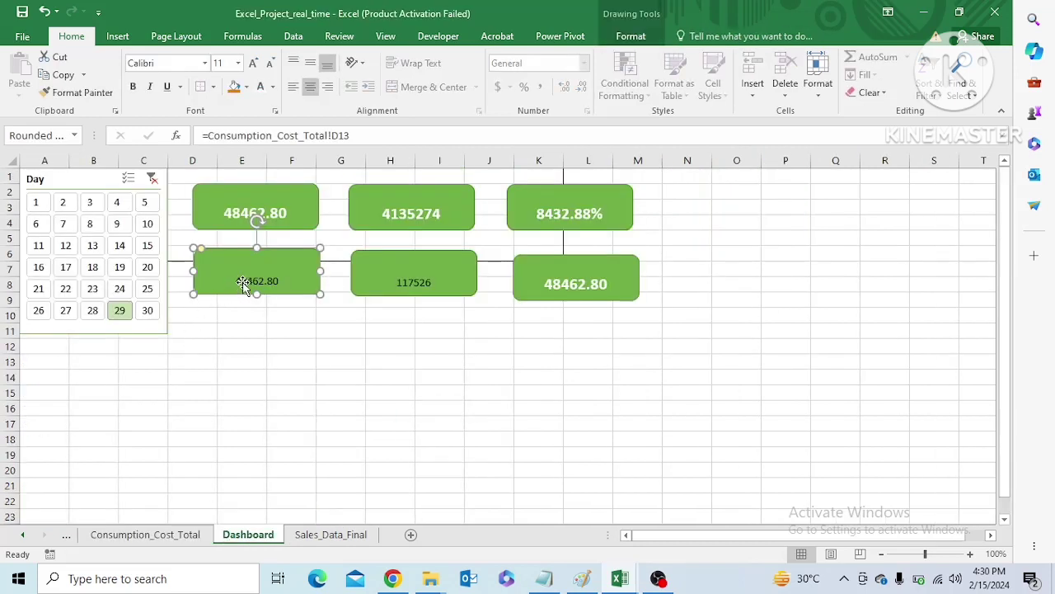
Relink the lower consumption card on the Dashboard to cell D25 of Consumption_Cost_Total
triple_click(208, 136)
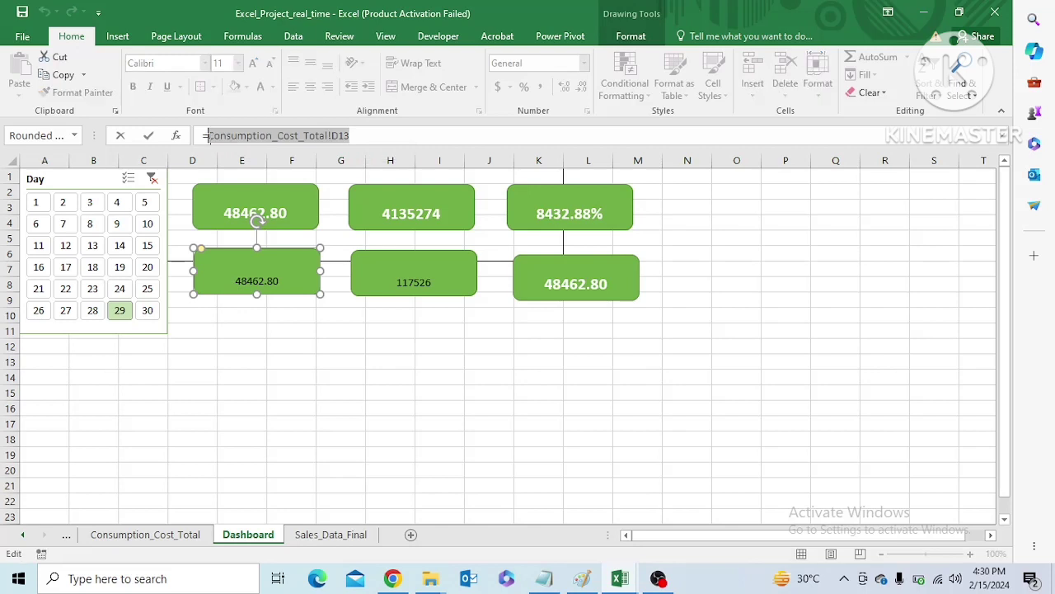
type("=")
left_click(169, 536)
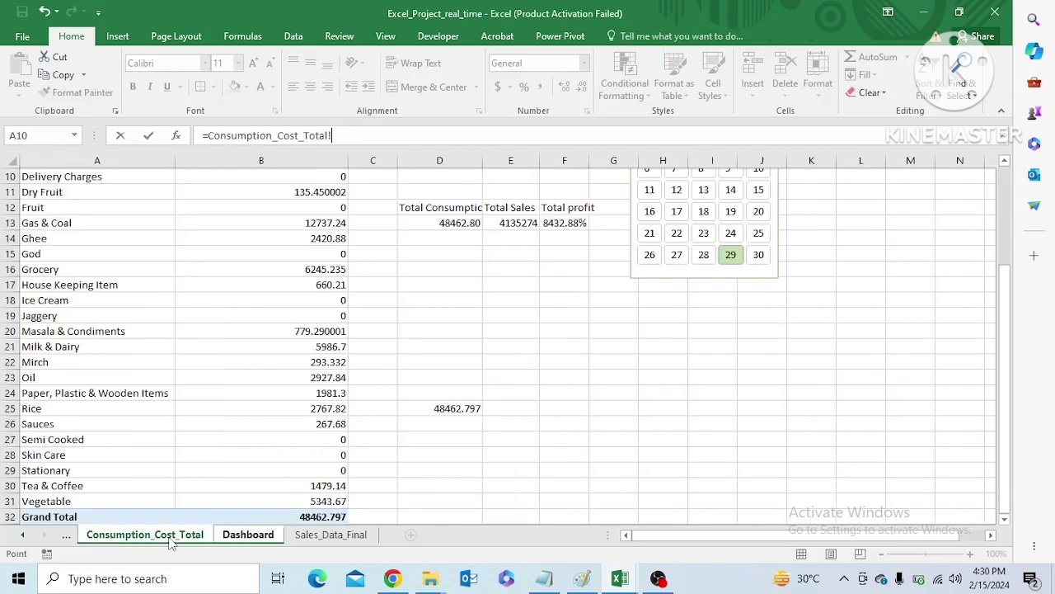
left_click(442, 410)
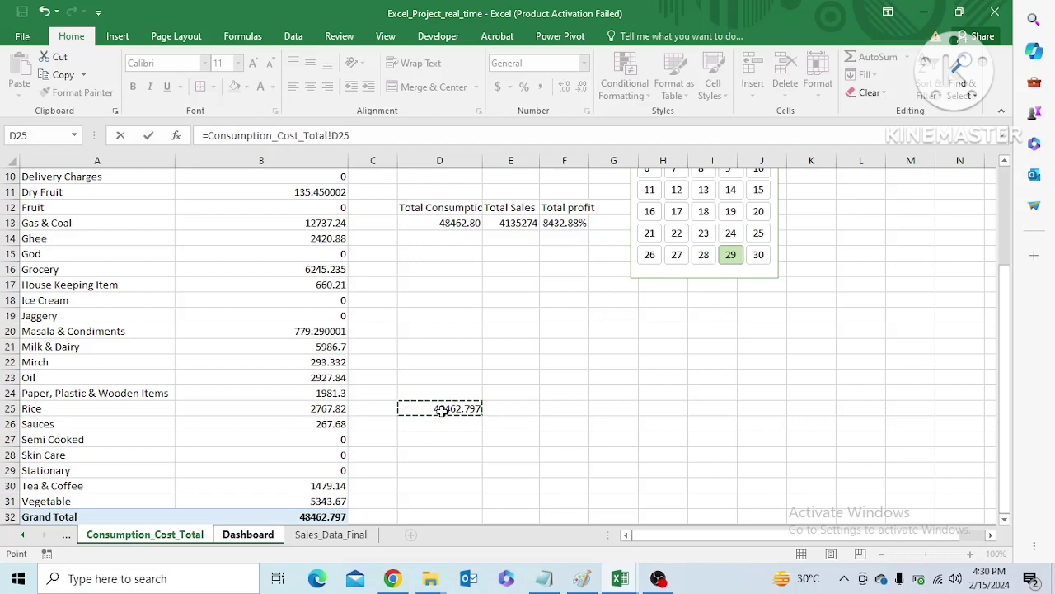
key("Return")
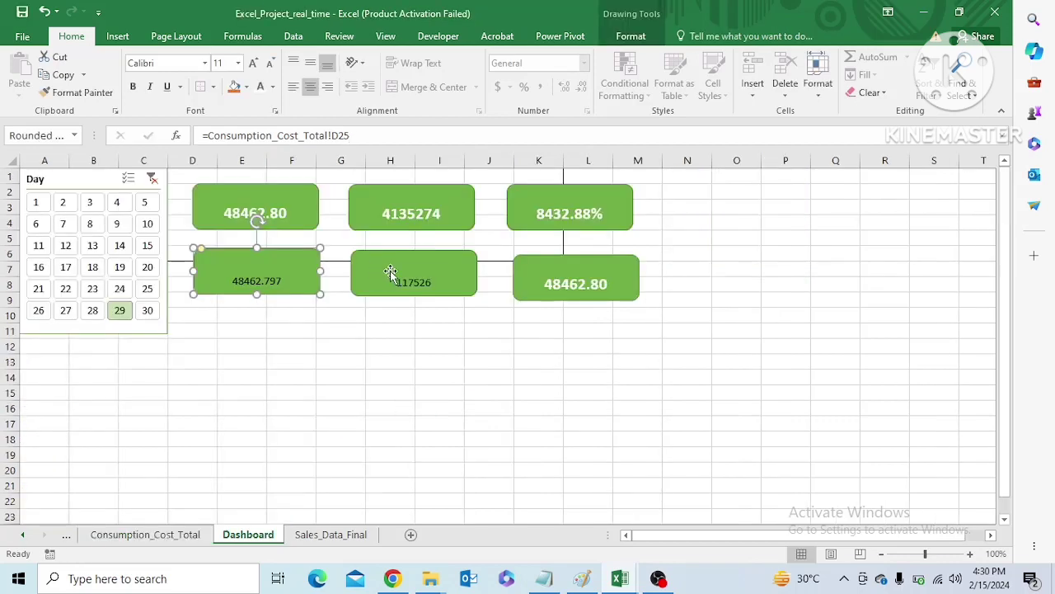
Filter by several single days, ending with day 11, to compare D13 and D25 with the consumption pivot's grand total
left_click(333, 536)
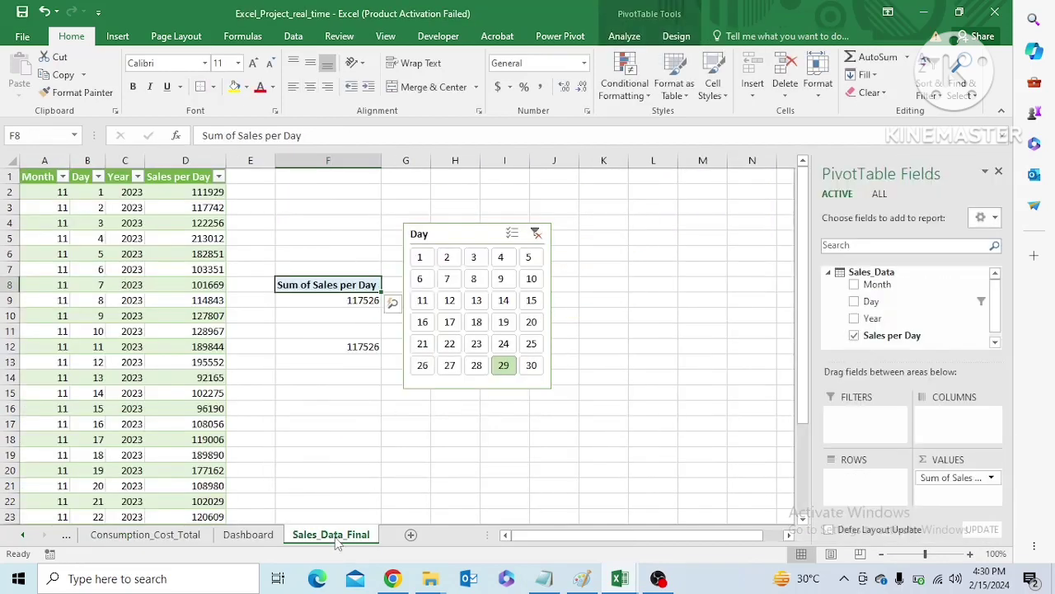
left_click(169, 538)
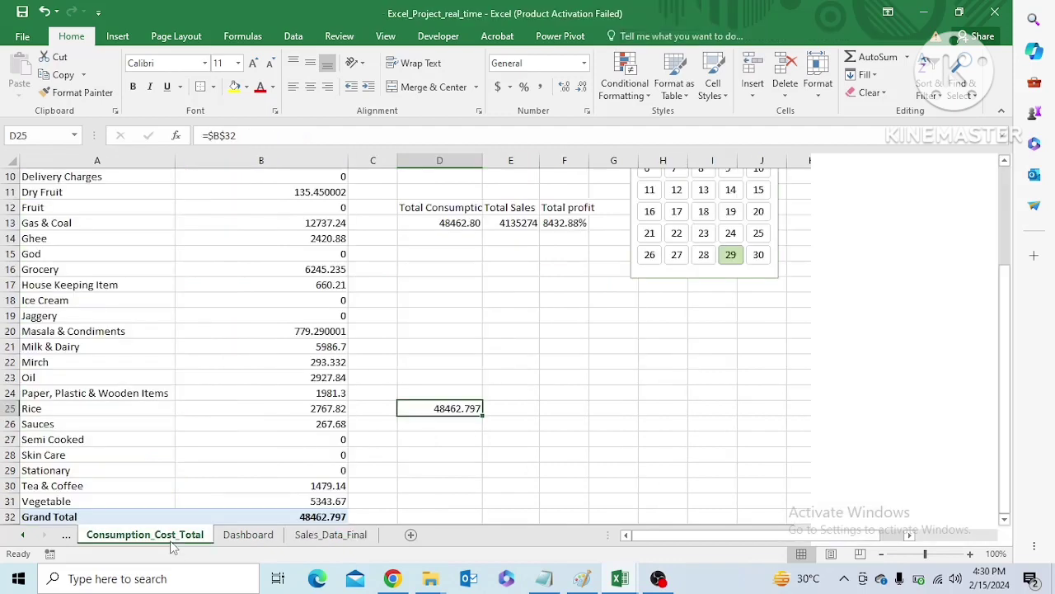
left_click(676, 233)
left_click(679, 355)
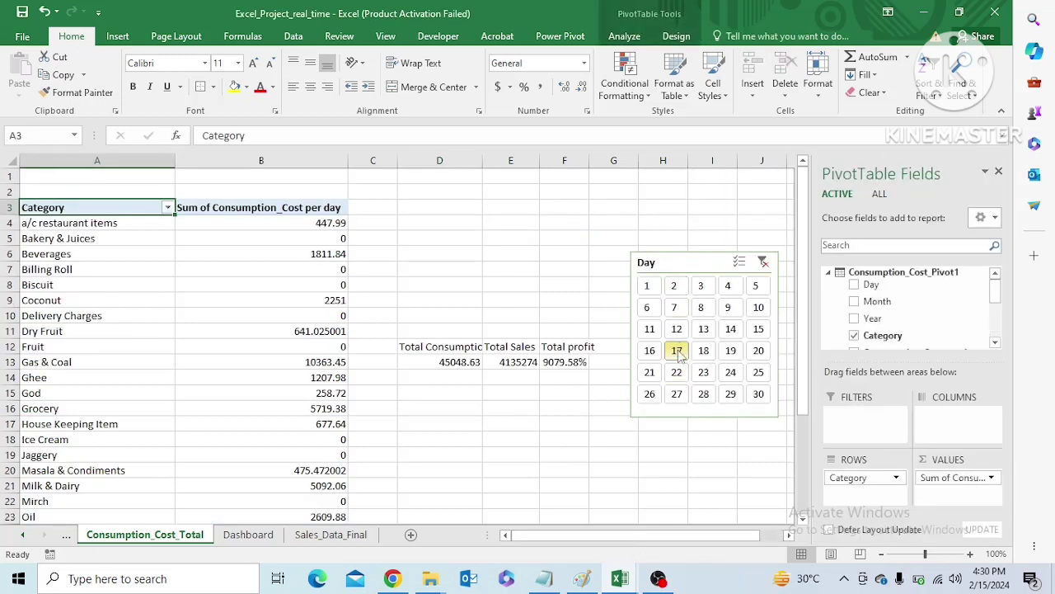
left_click(652, 354)
left_click(676, 352)
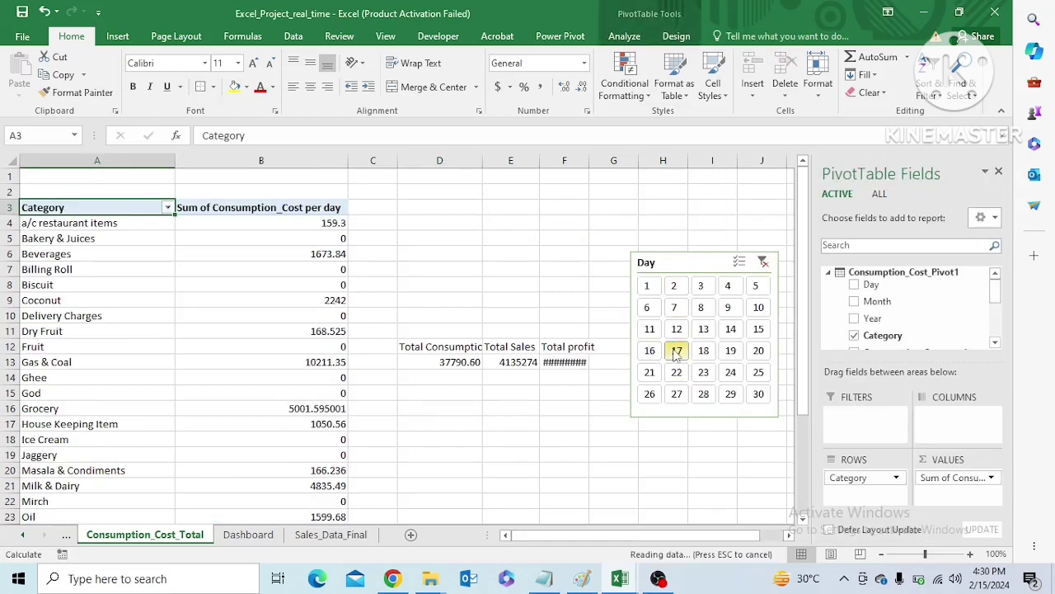
left_click(649, 352)
left_click(676, 351)
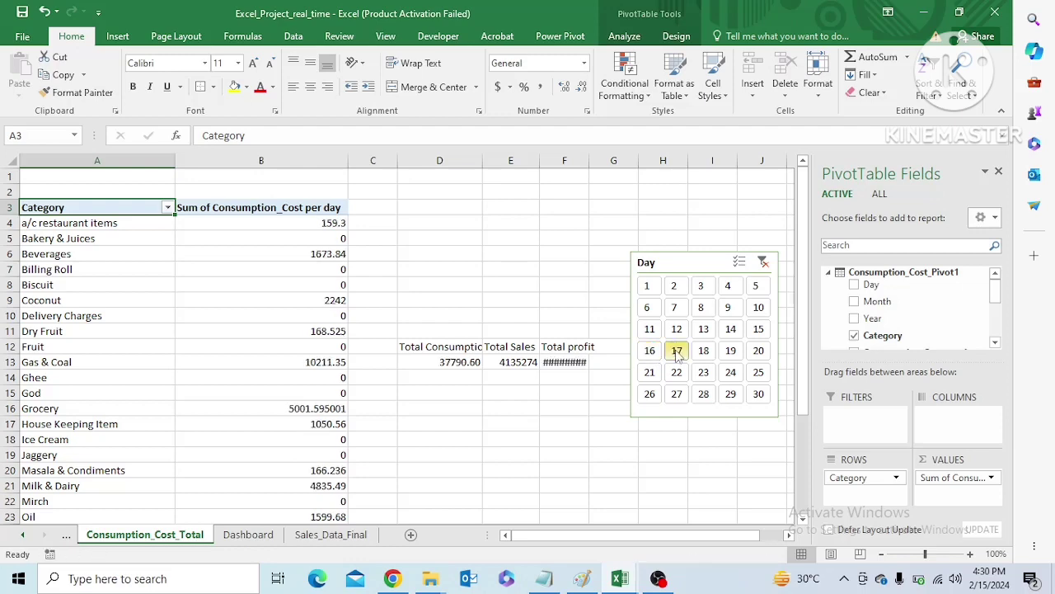
left_click(650, 329)
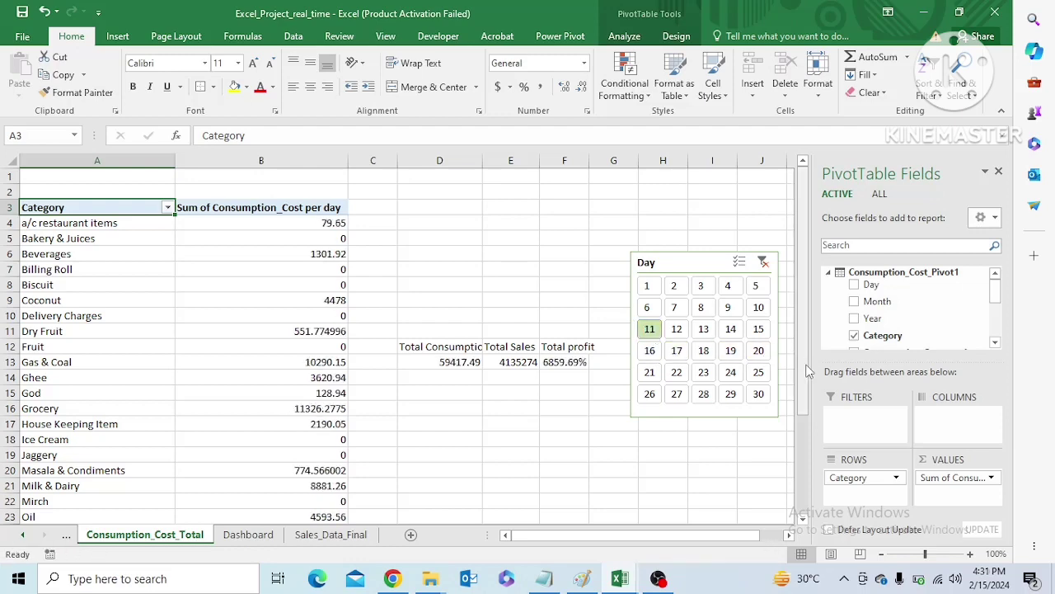
left_click_drag(800, 357, 800, 453)
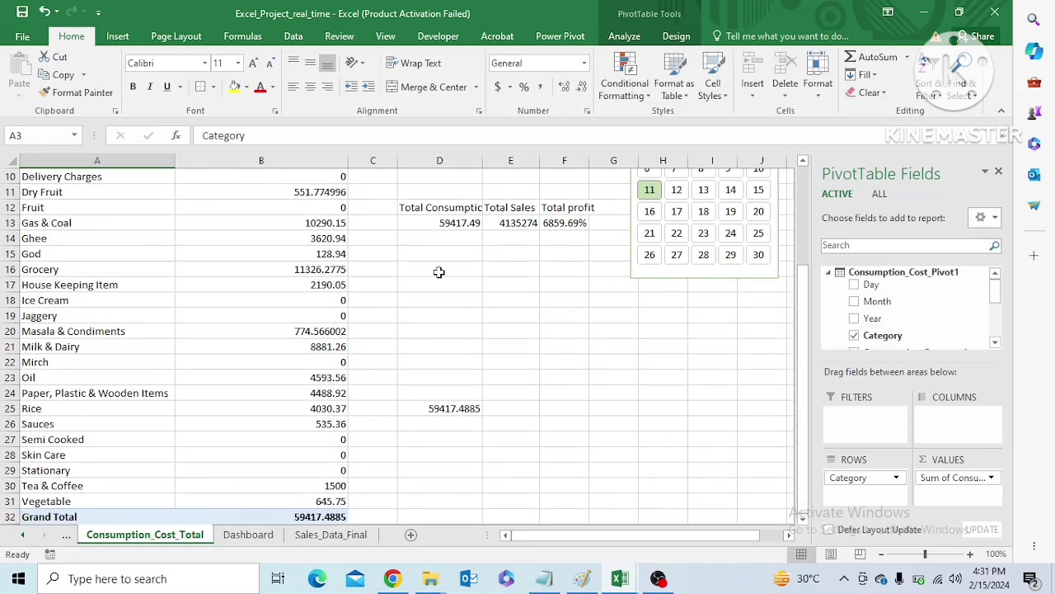
left_click_drag(802, 376, 810, 402)
Clear the Day filter and check the full-month totals on the Dashboard and Sales_Data_Final, returning to Consumption_Cost_Total
left_click(764, 262)
left_click(272, 535)
left_click(273, 290)
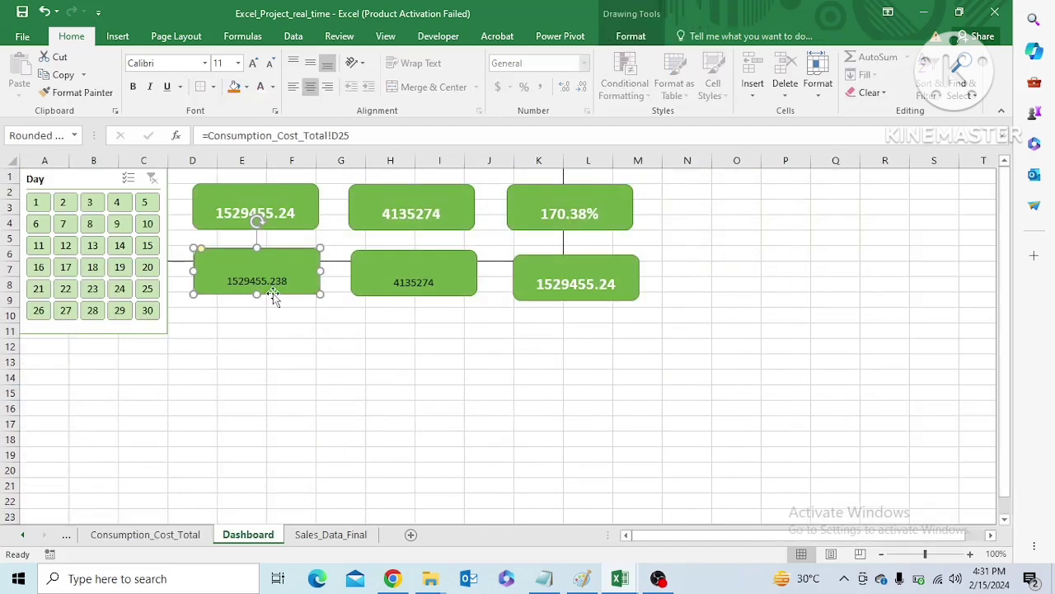
left_click(331, 534)
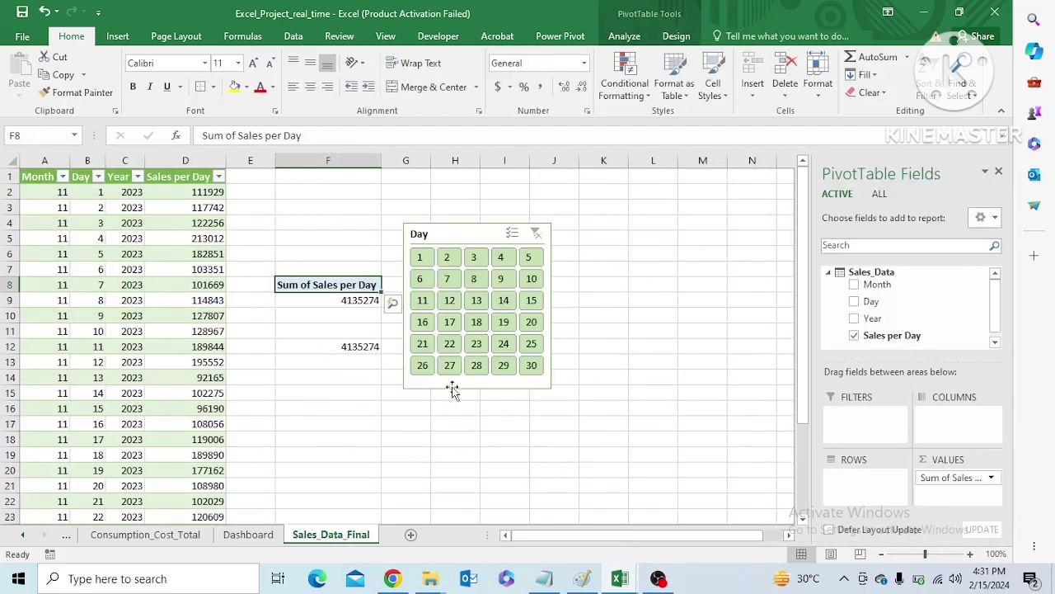
left_click(145, 535)
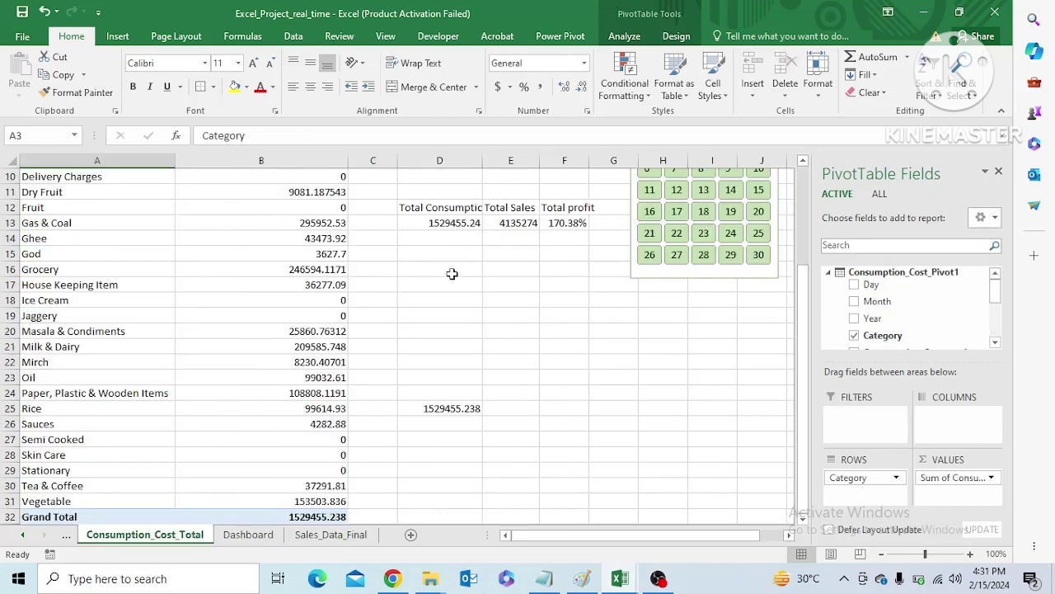
Replace the total consumption formula in D13 with its full-month value, pasted as values only
left_click(466, 224)
right_click(469, 227)
left_click(453, 217)
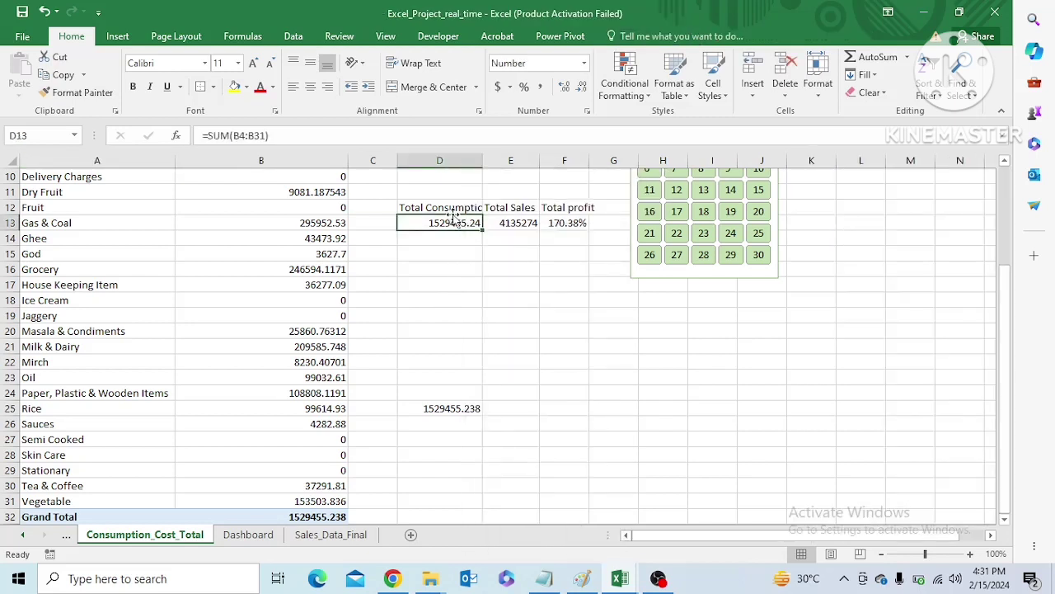
key("ctrl+c")
key("ctrl+v")
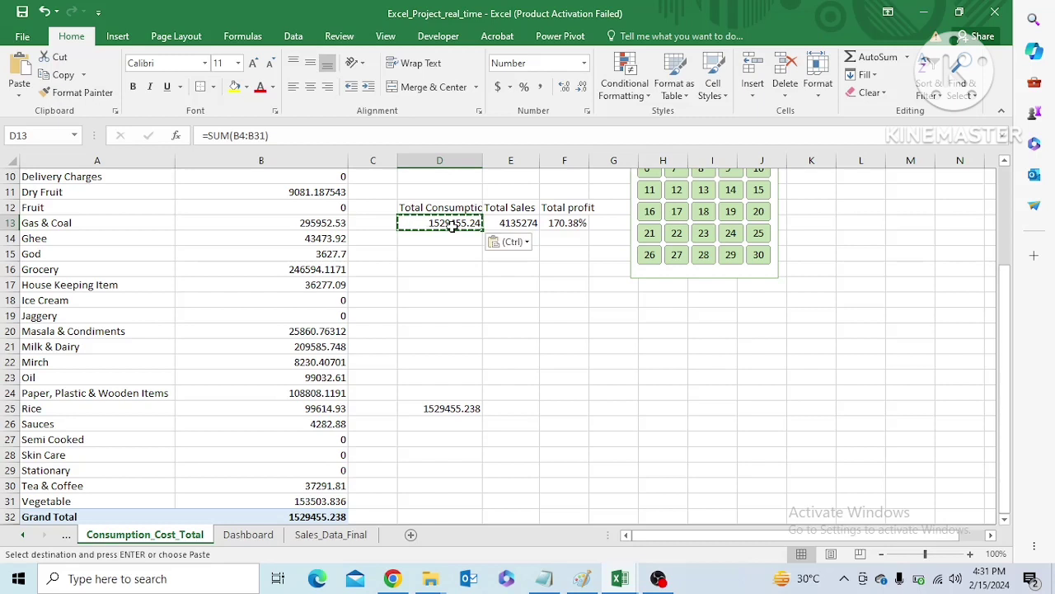
left_click(527, 242)
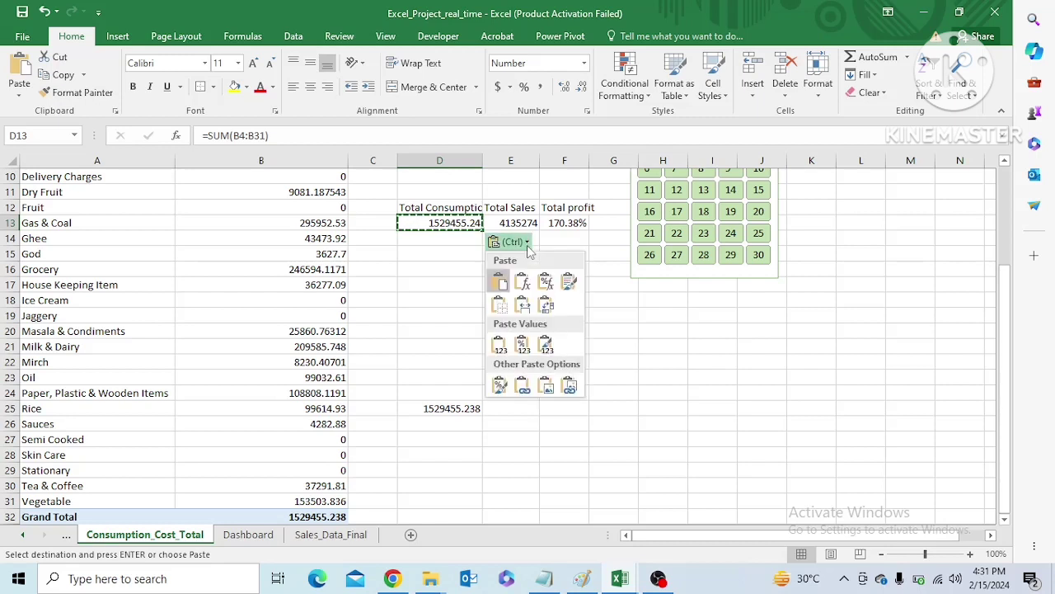
left_click(500, 344)
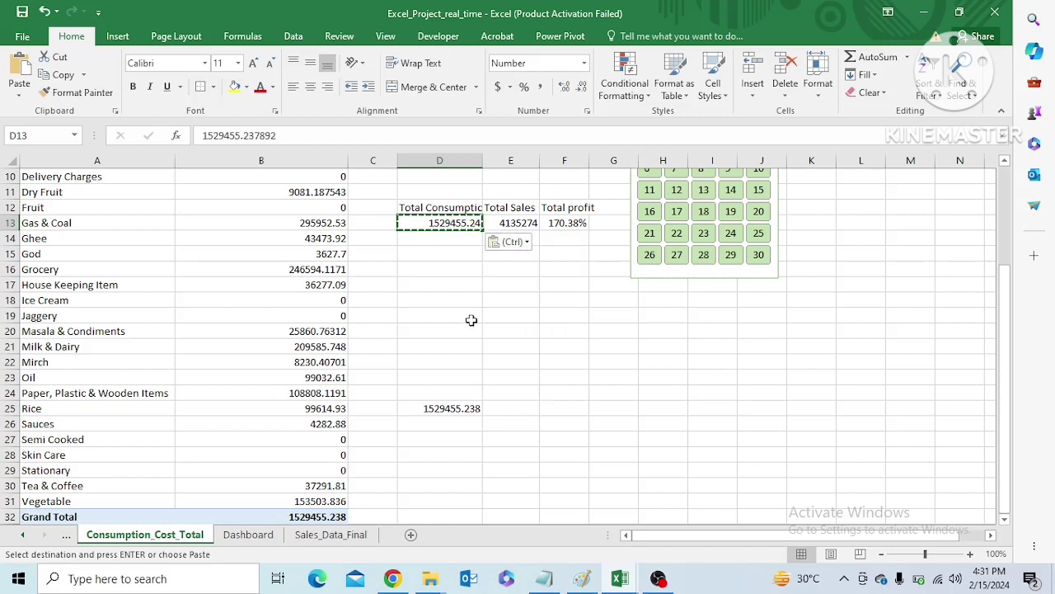
Filter by days 17 and 13 to compare the fixed total in D13 with the linked total in D25
left_click(676, 211)
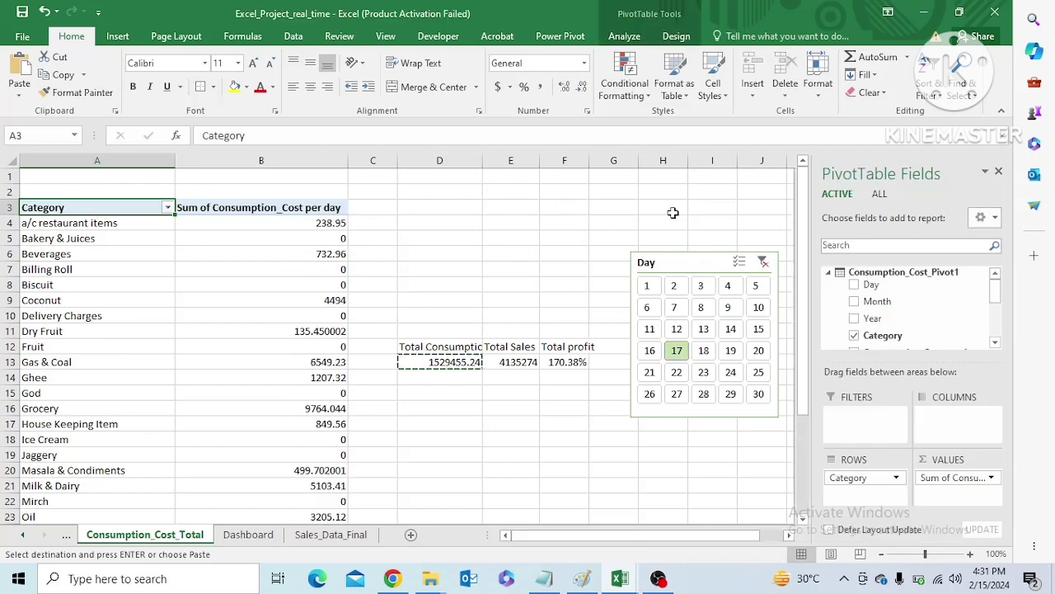
left_click(703, 329)
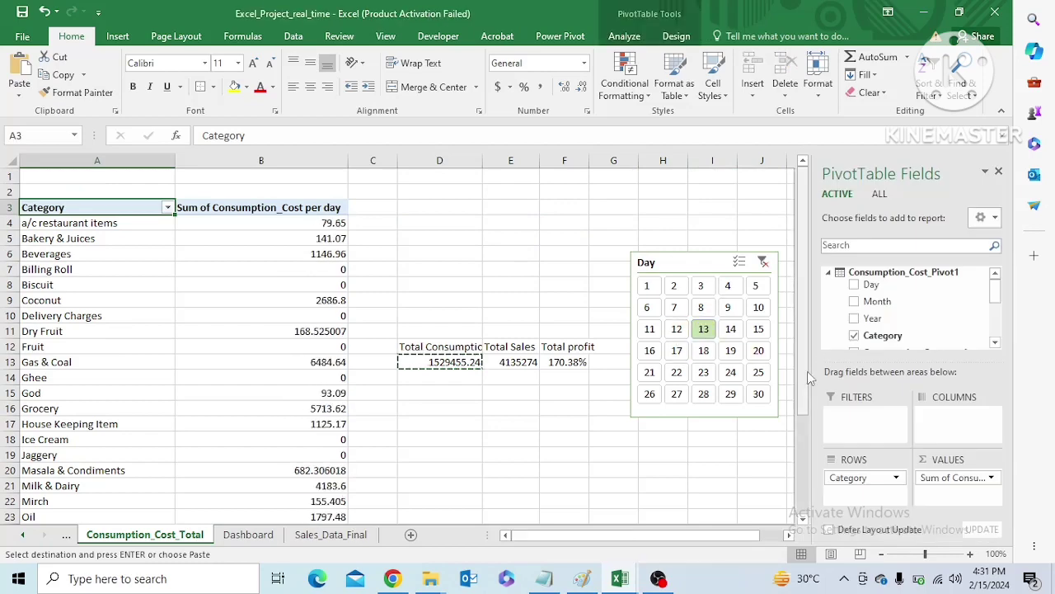
left_click_drag(807, 371, 808, 496)
Filter by day 19 on Sales_Data_Final and compare the daily consumption and sales totals with the Dashboard cards
left_click(330, 535)
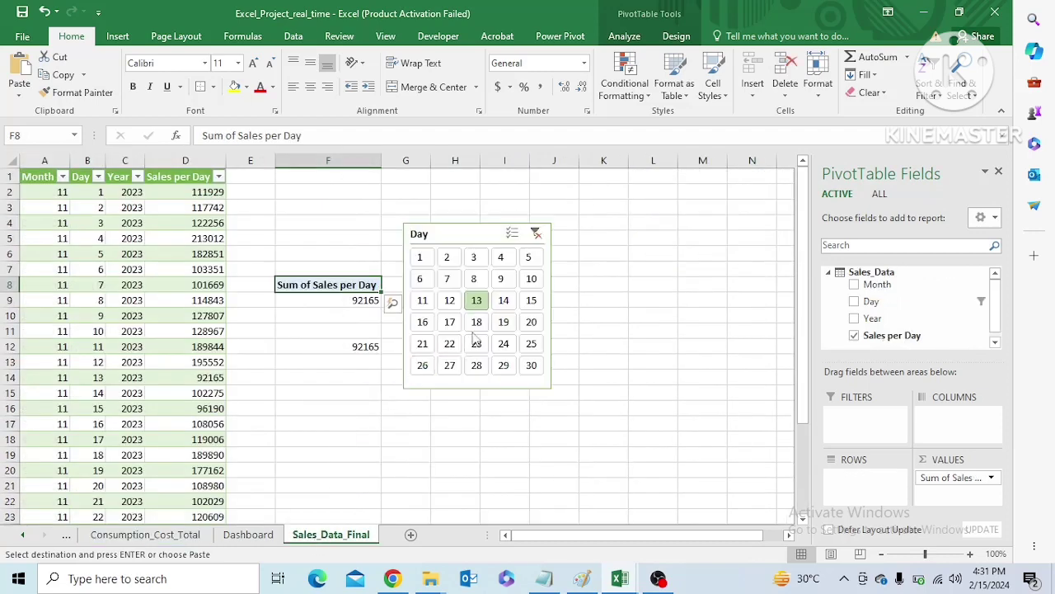
left_click(502, 321)
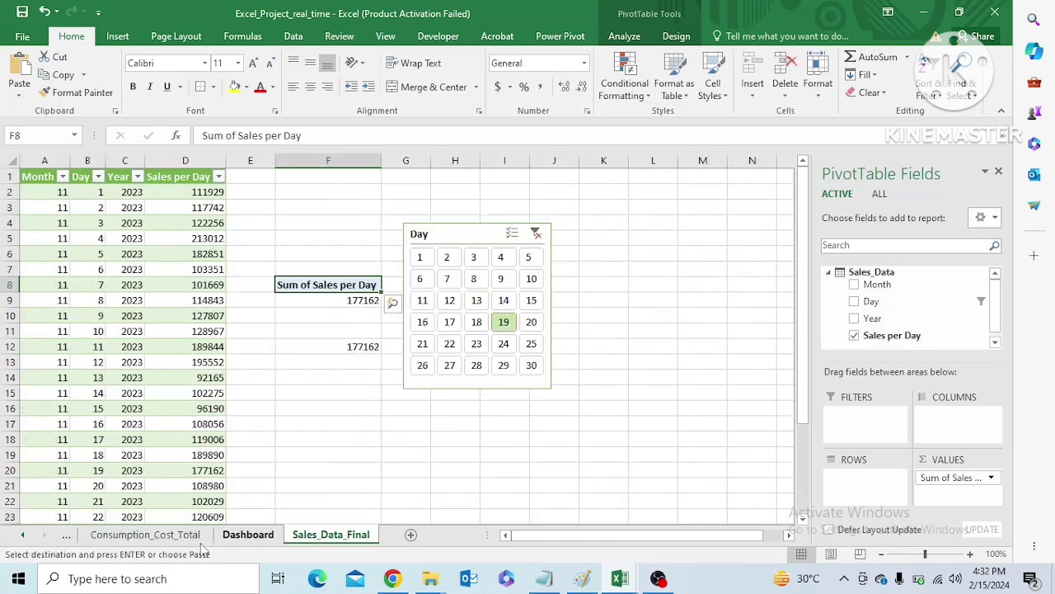
left_click(179, 536)
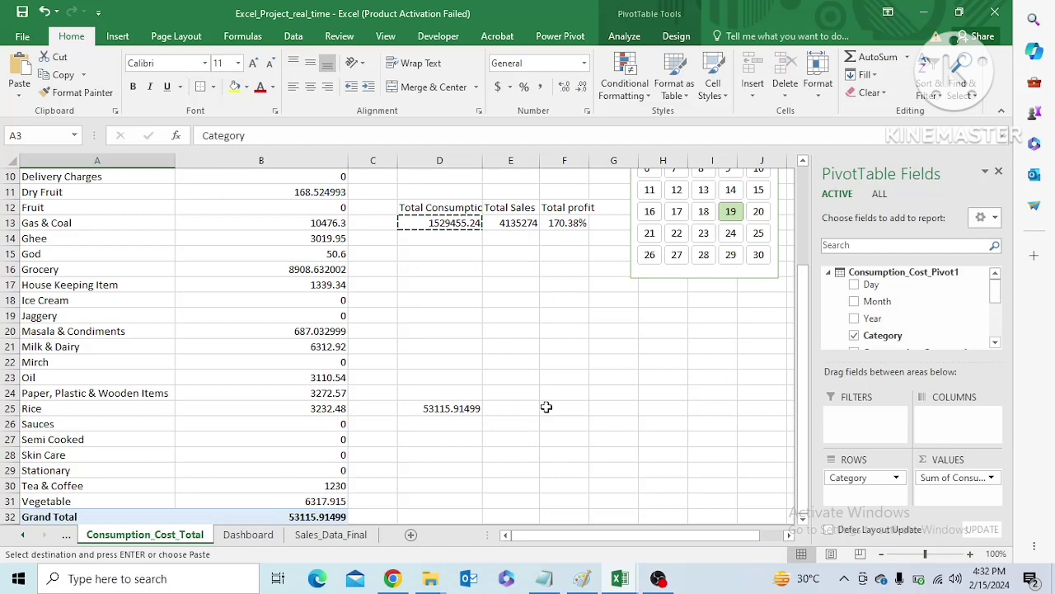
left_click(262, 538)
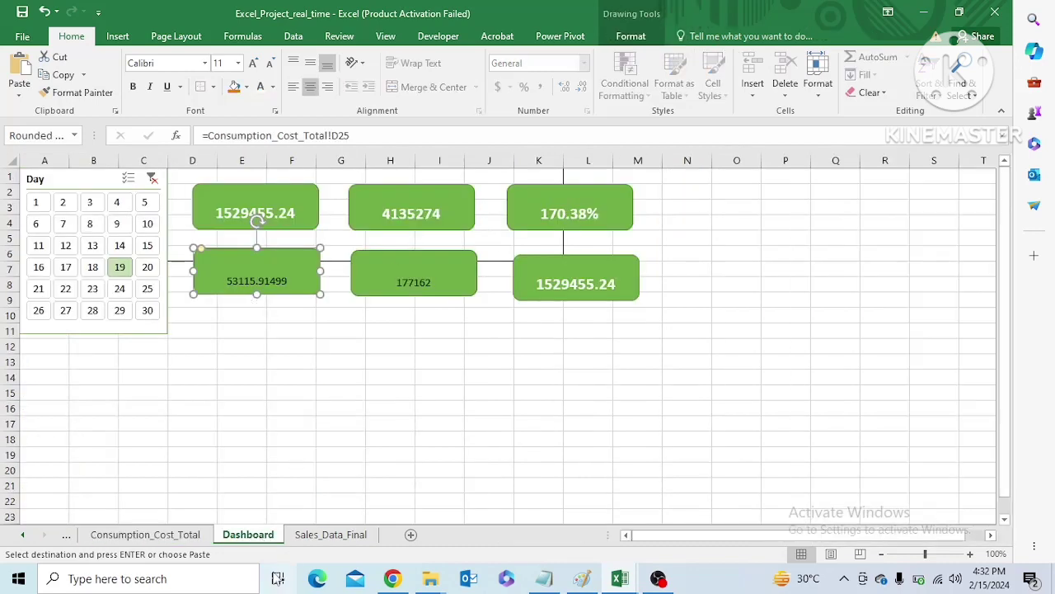
left_click(331, 535)
left_click(161, 538)
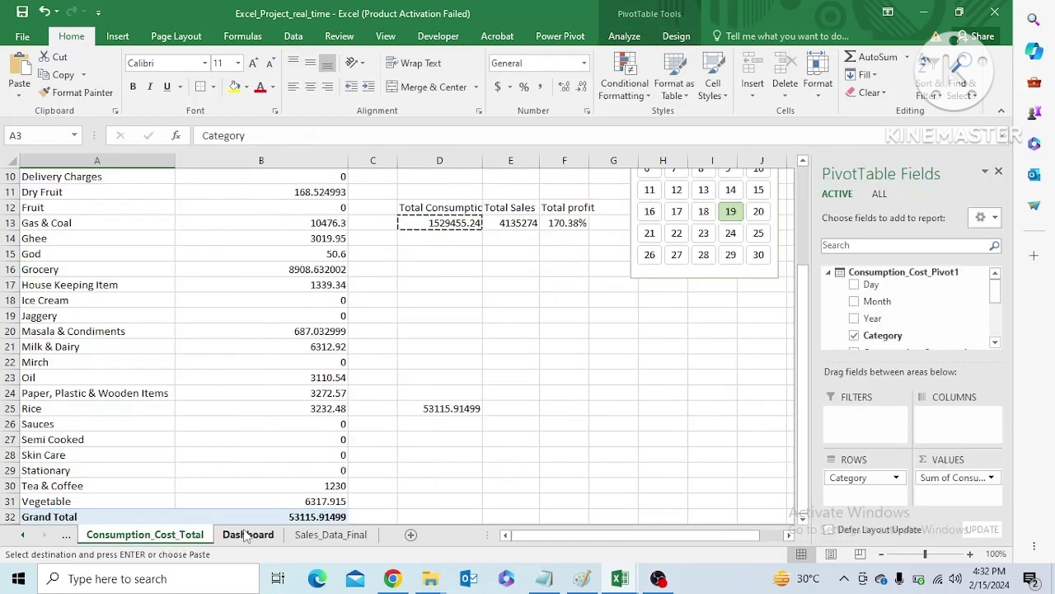
left_click(247, 535)
Switch the Dashboard's Day slicer to 24 and back to 19, and check the sales total on Sales_Data_Final
left_click(121, 289)
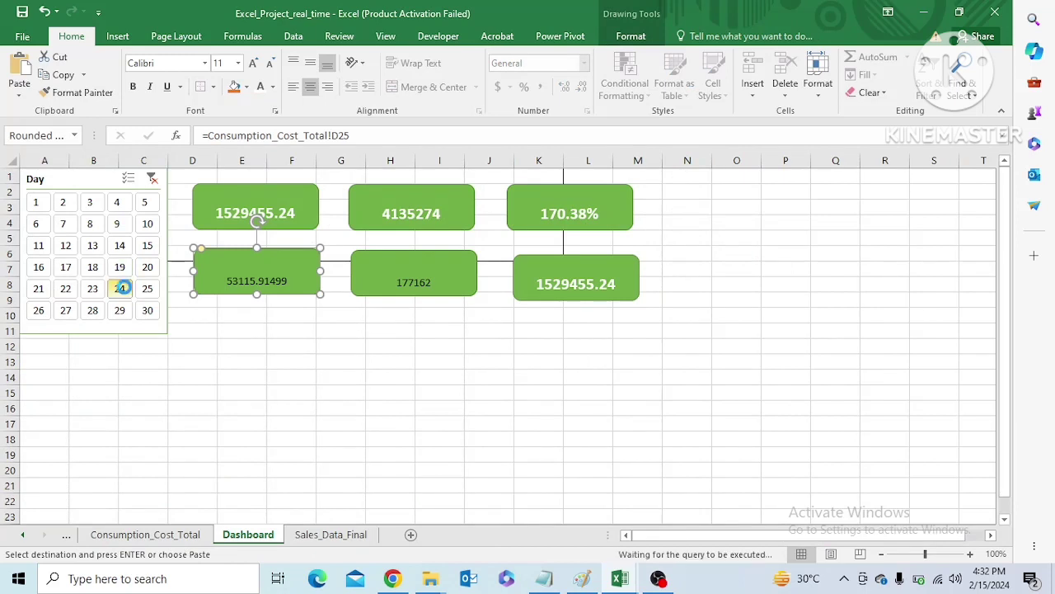
left_click(119, 267)
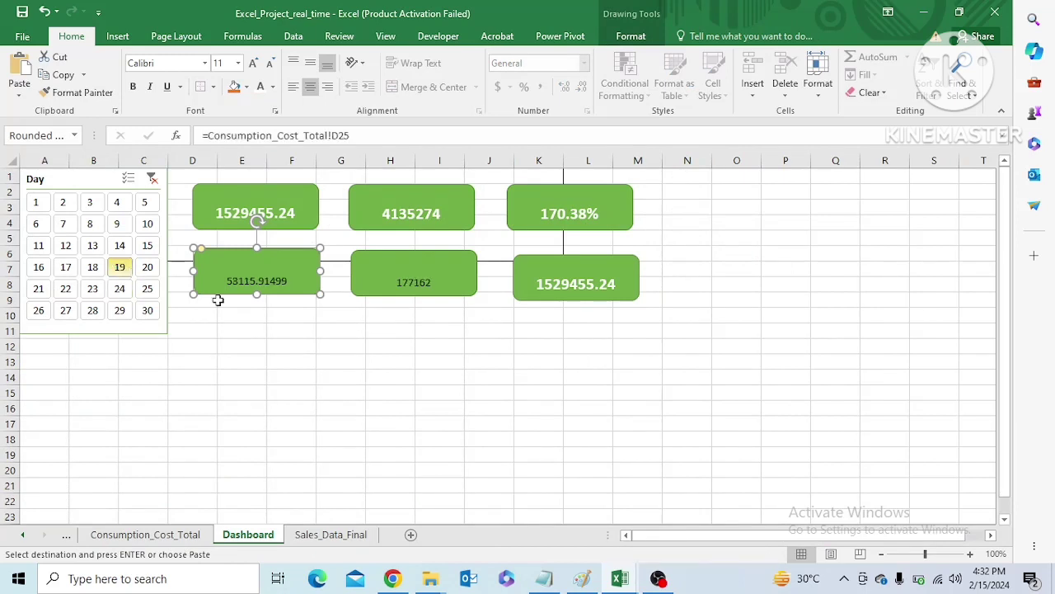
left_click(330, 535)
left_click(446, 419)
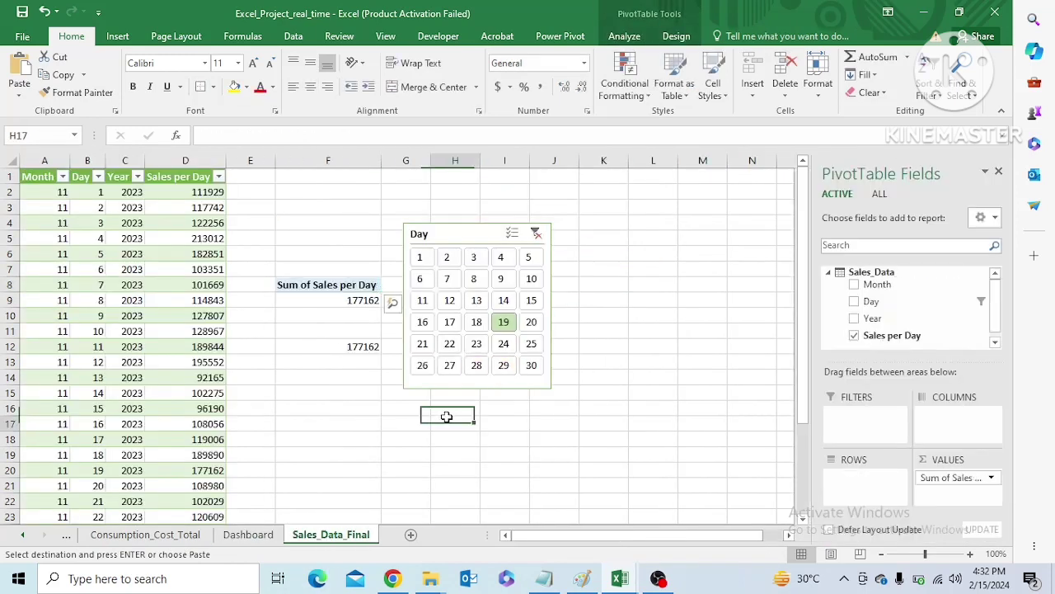
Label D24 on Consumption_Cost_Total as Consumption_Cost/day and F24 as Profit/day
left_click(161, 537)
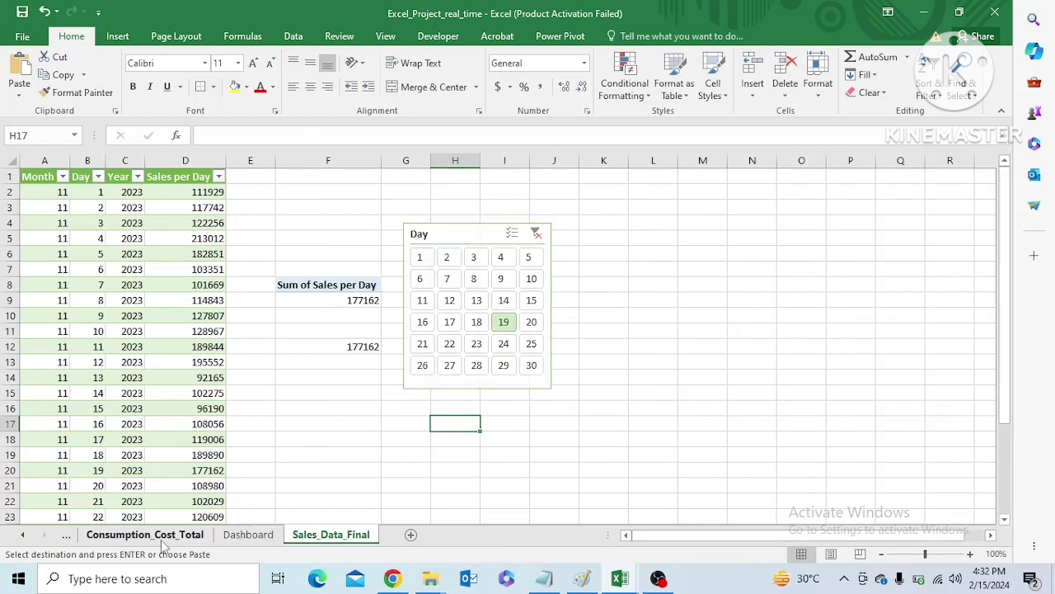
left_click(406, 387)
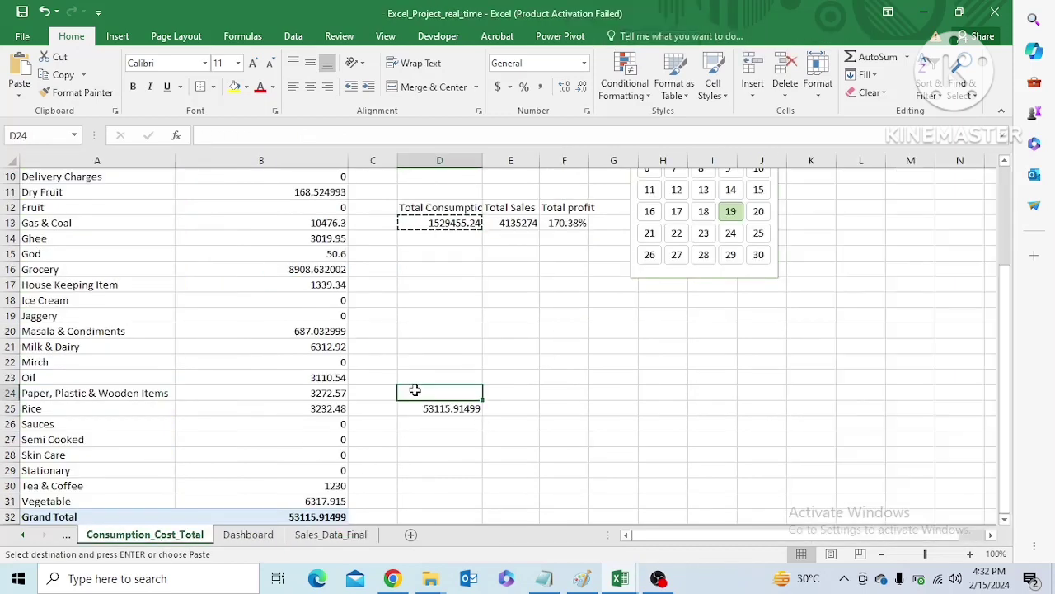
type("T")
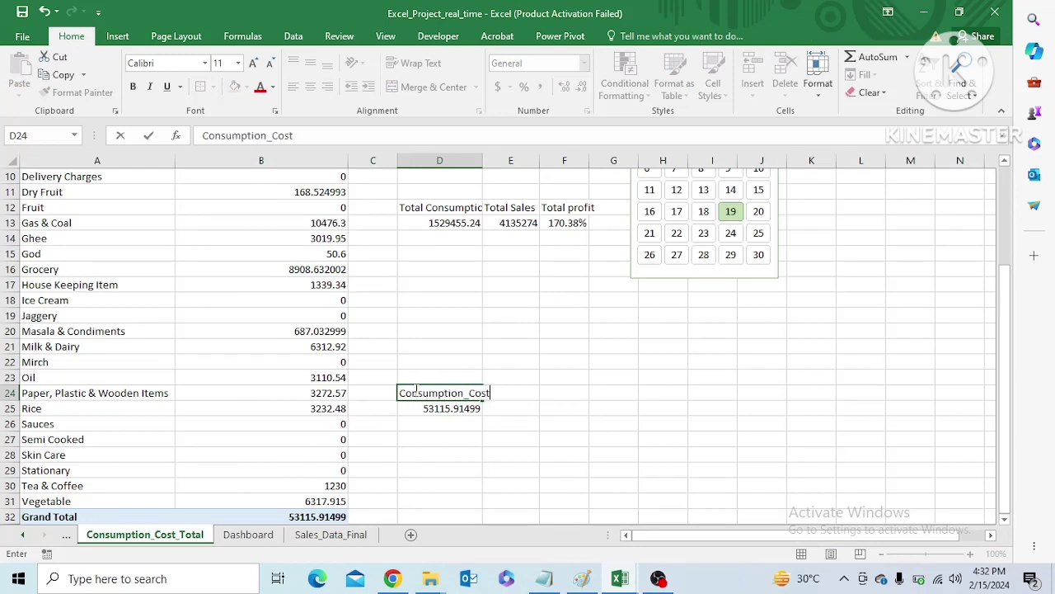
left_click(544, 394)
type("Profit")
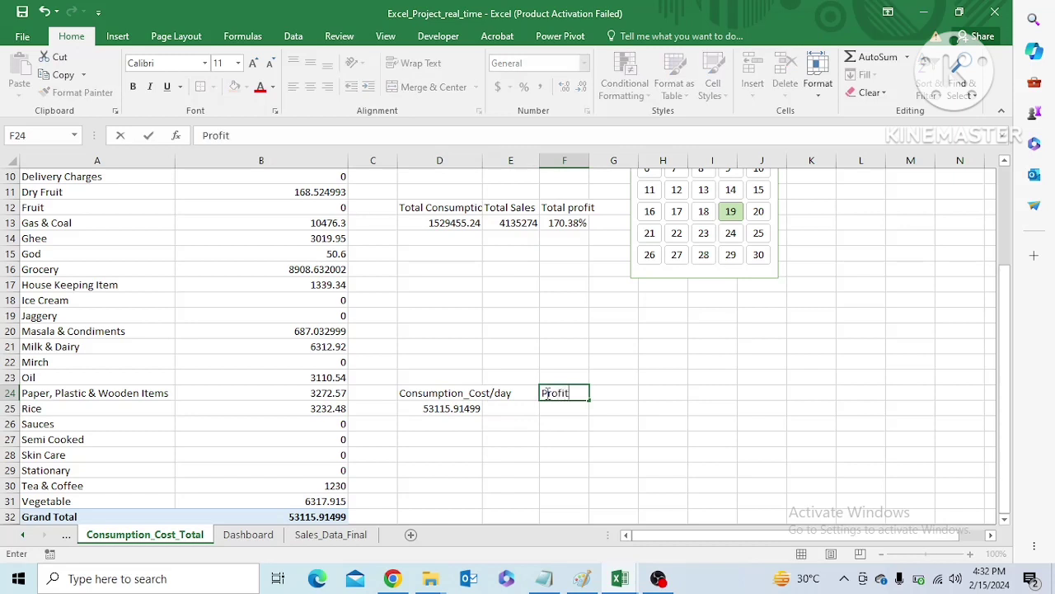
type("/day")
left_click(561, 452)
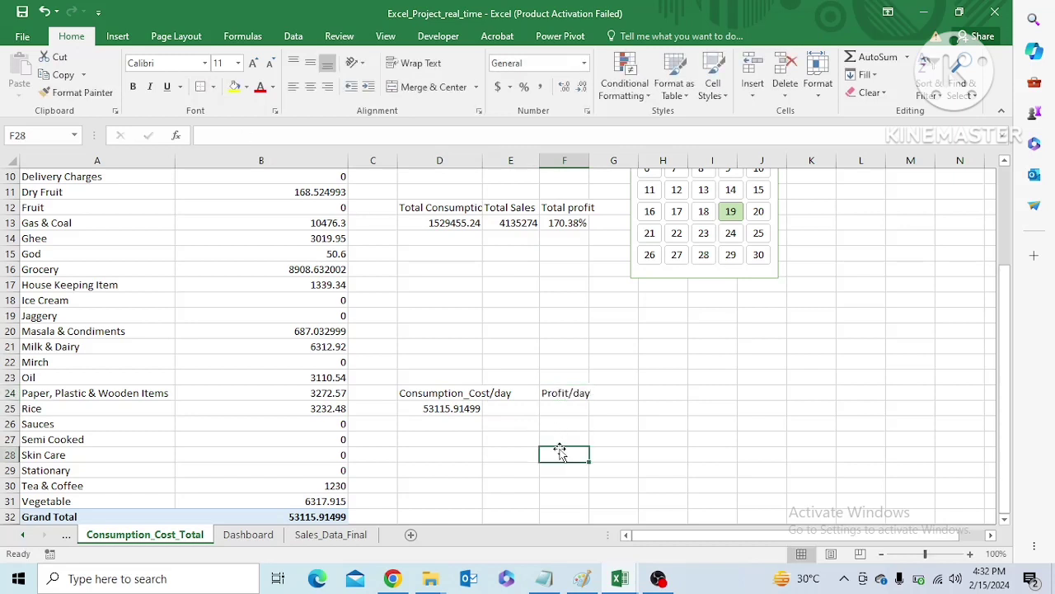
Calculate the daily profit ratio in F25 of Consumption_Cost_Total as (Sales_Data_Final!F12-Consumption_Cost_Total!D25)/Consumption_Cost_Total!D25
left_click(564, 410)
type("=")
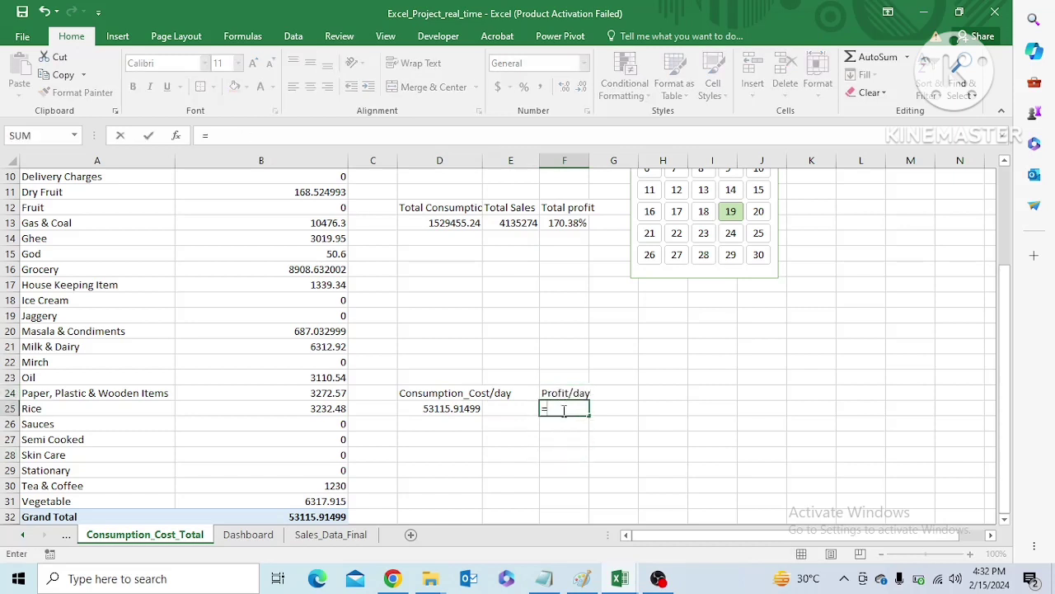
left_click(331, 534)
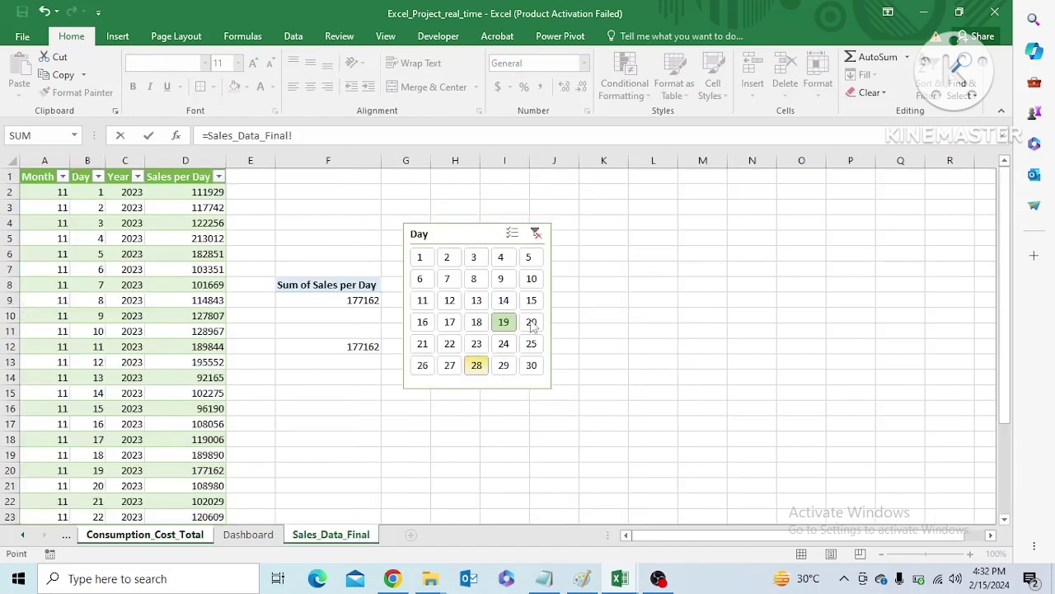
left_click(354, 346)
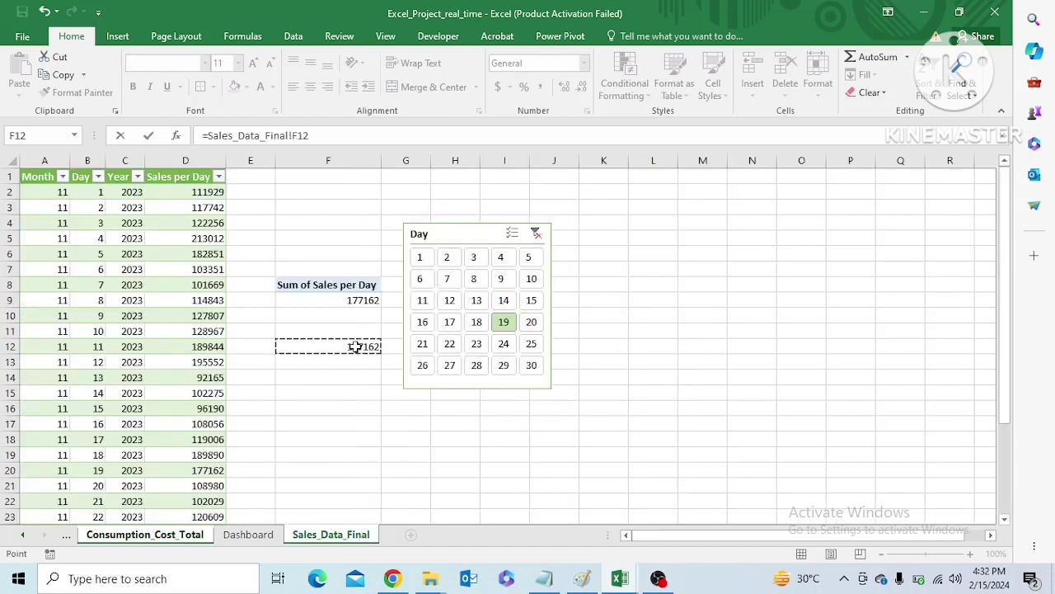
left_click(350, 138)
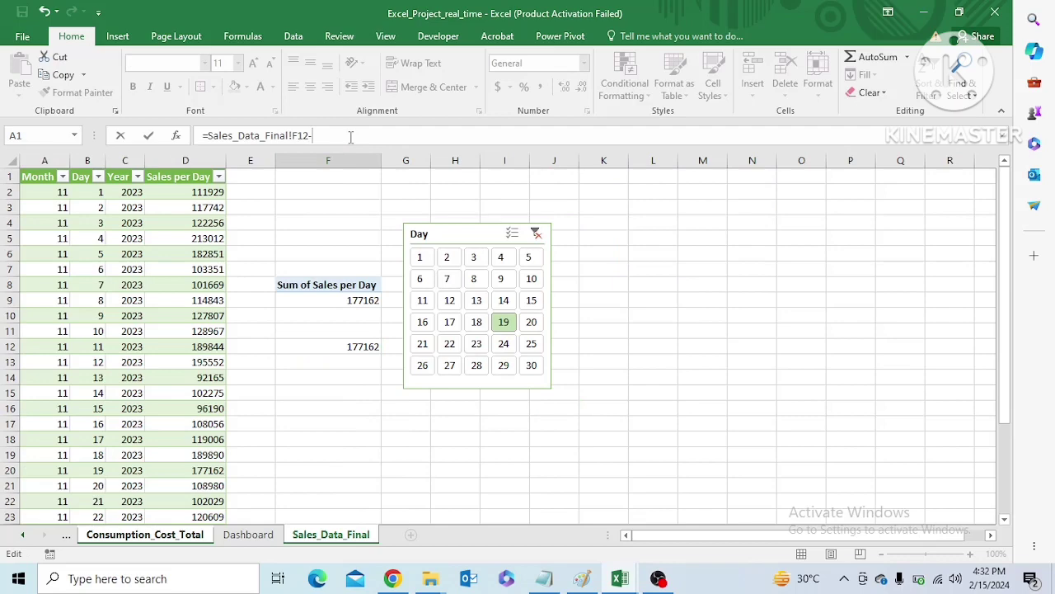
left_click(183, 536)
left_click(440, 408)
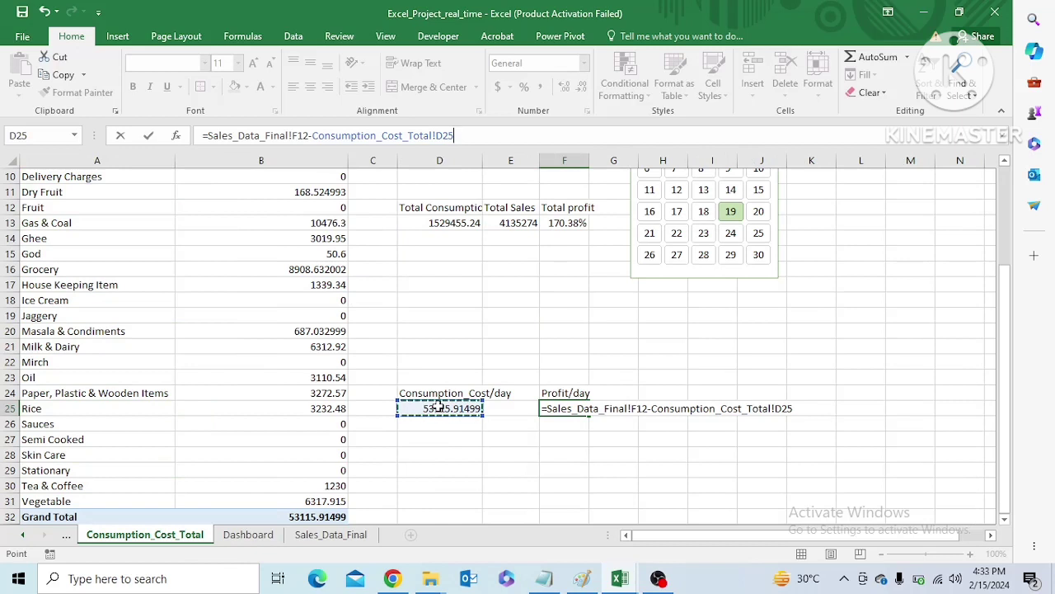
type(")")
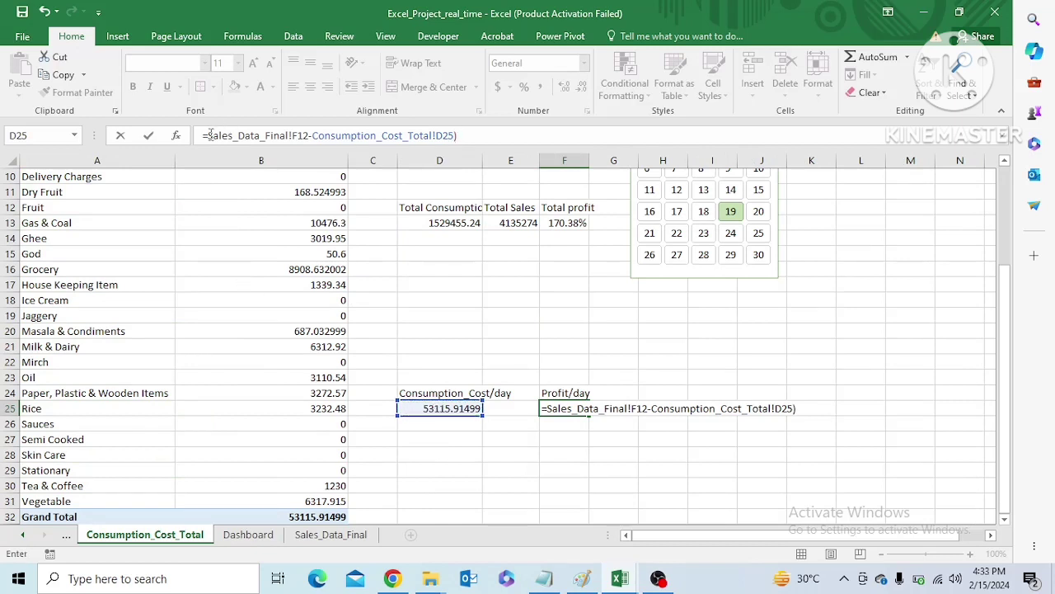
type("(")
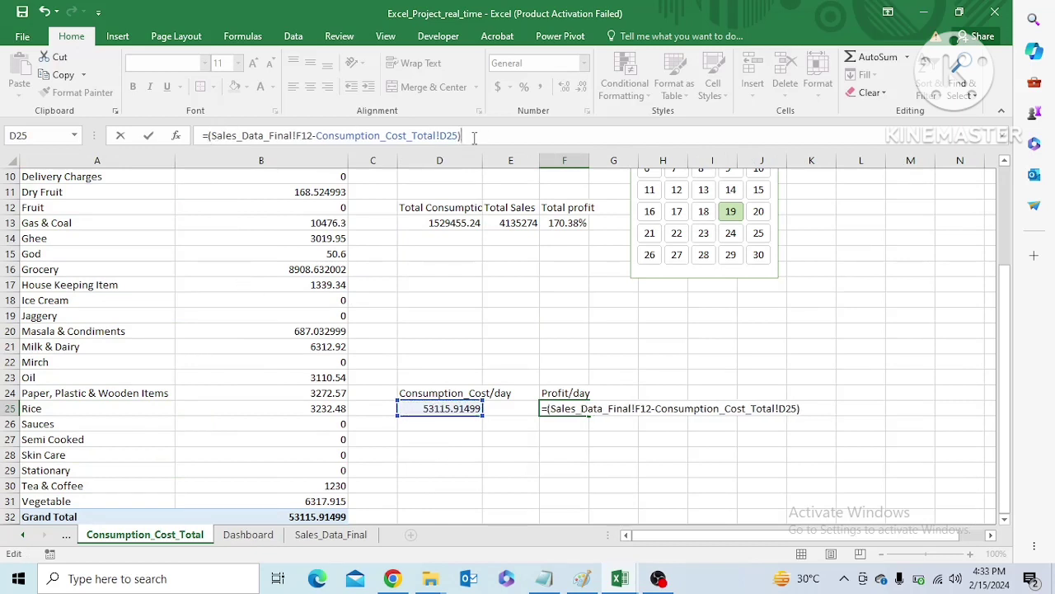
type("/")
left_click(450, 410)
key("Return")
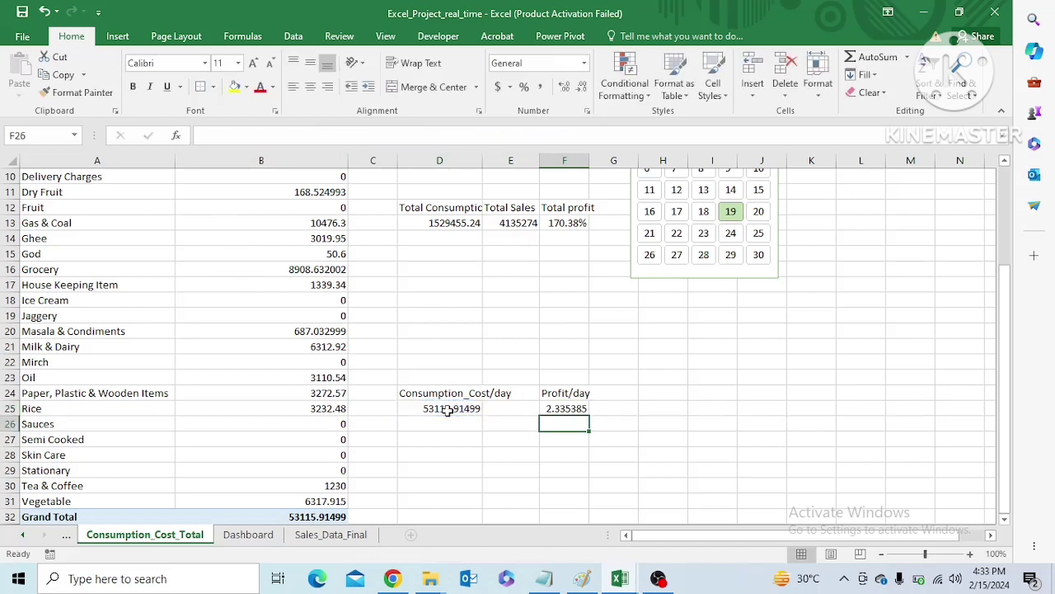
Format the daily profit in F25 as a percentage with two decimal places
left_click(569, 406)
left_click(524, 89)
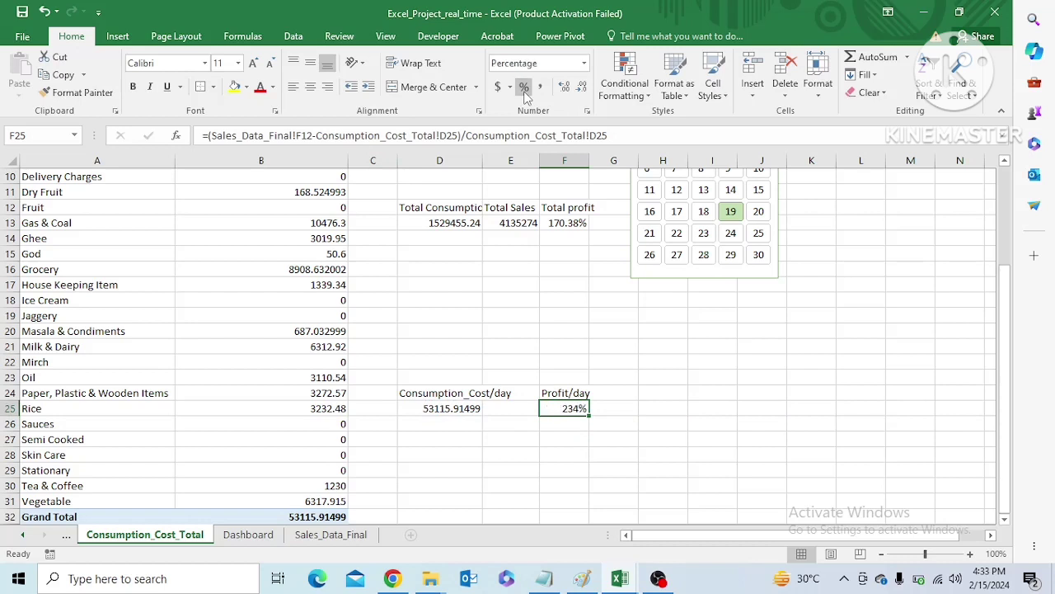
left_click(565, 89)
left_click(565, 89)
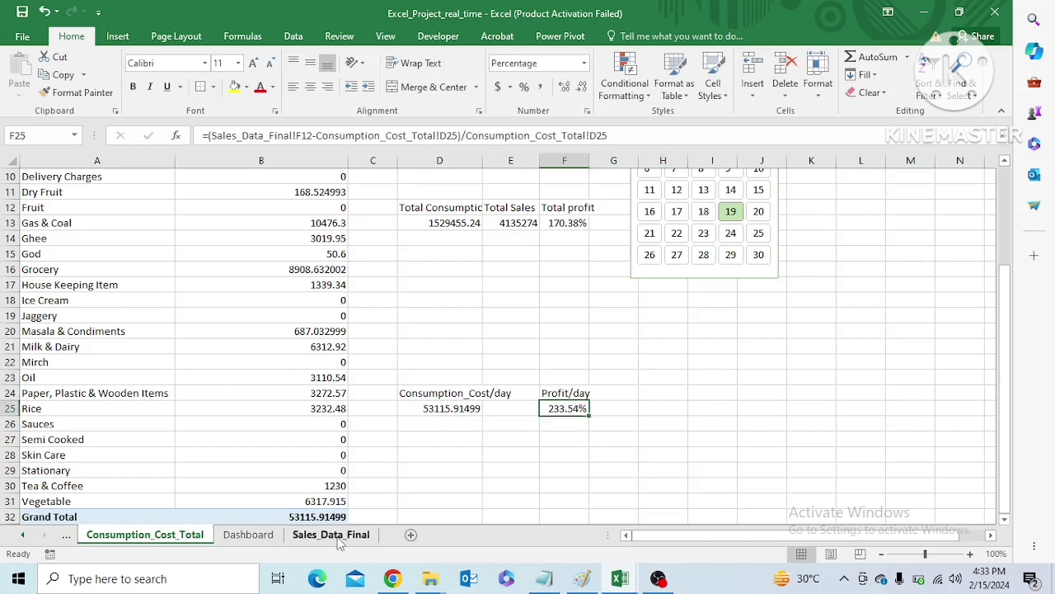
Link the third card in the Dashboard's daily row to Consumption_Cost_Total!F25, replacing its D13 reference
left_click(243, 535)
left_click(551, 285)
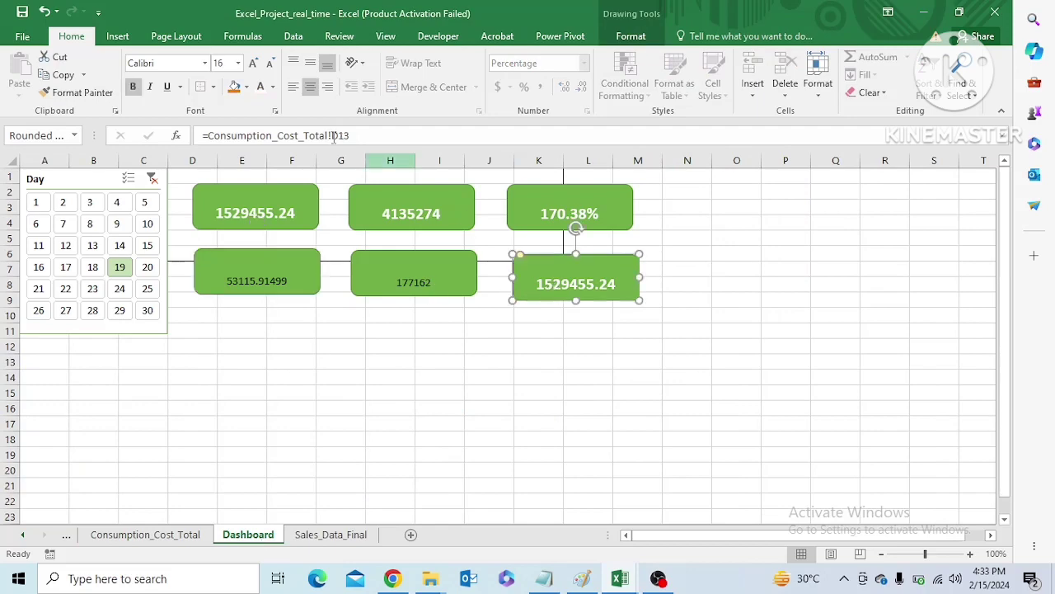
left_click_drag(350, 136, 204, 136)
type("=")
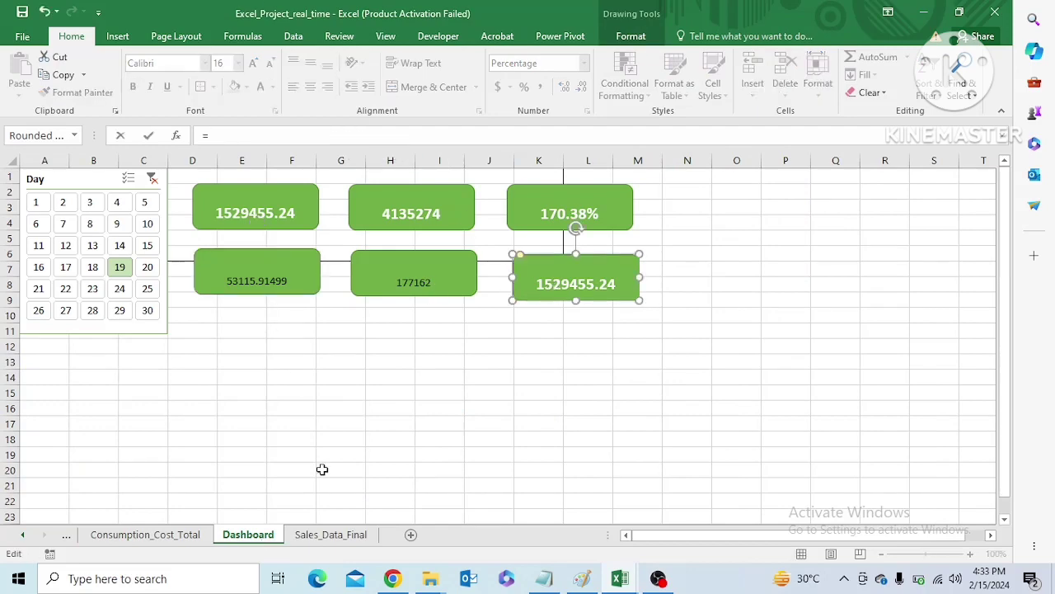
left_click(328, 535)
left_click(186, 537)
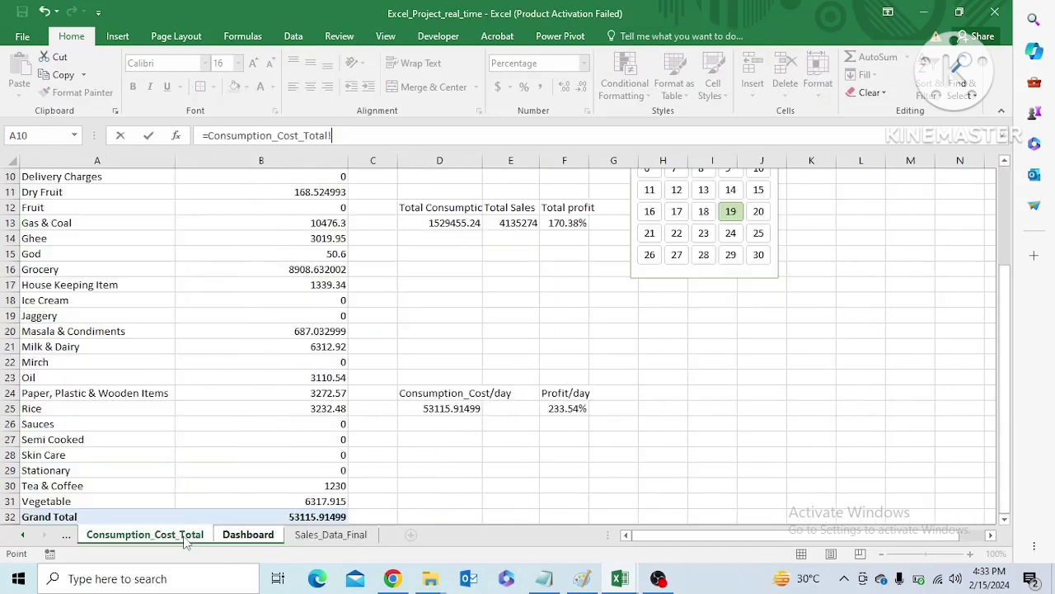
left_click(568, 411)
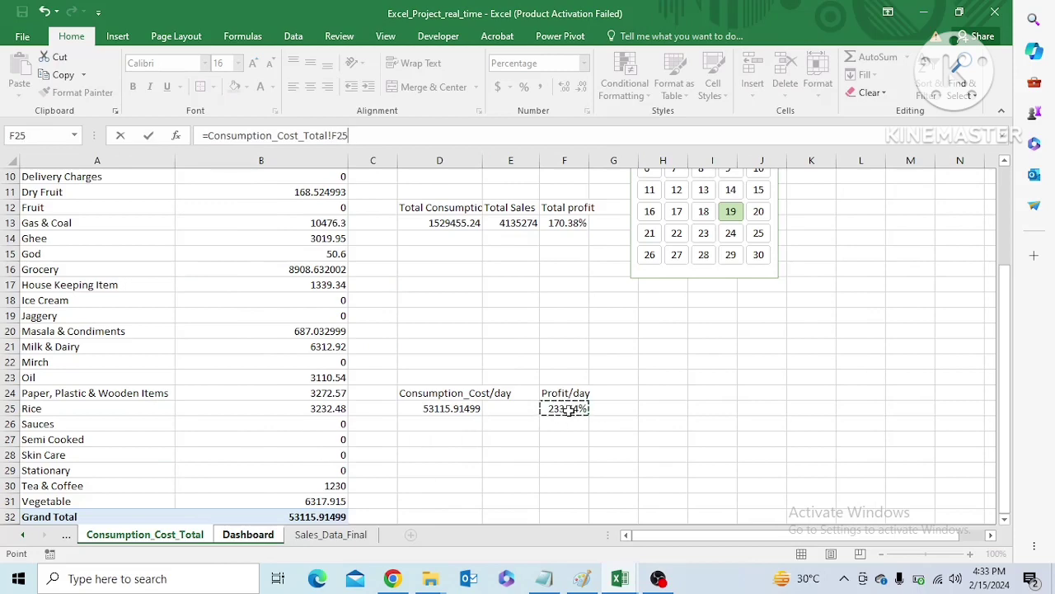
key("Return")
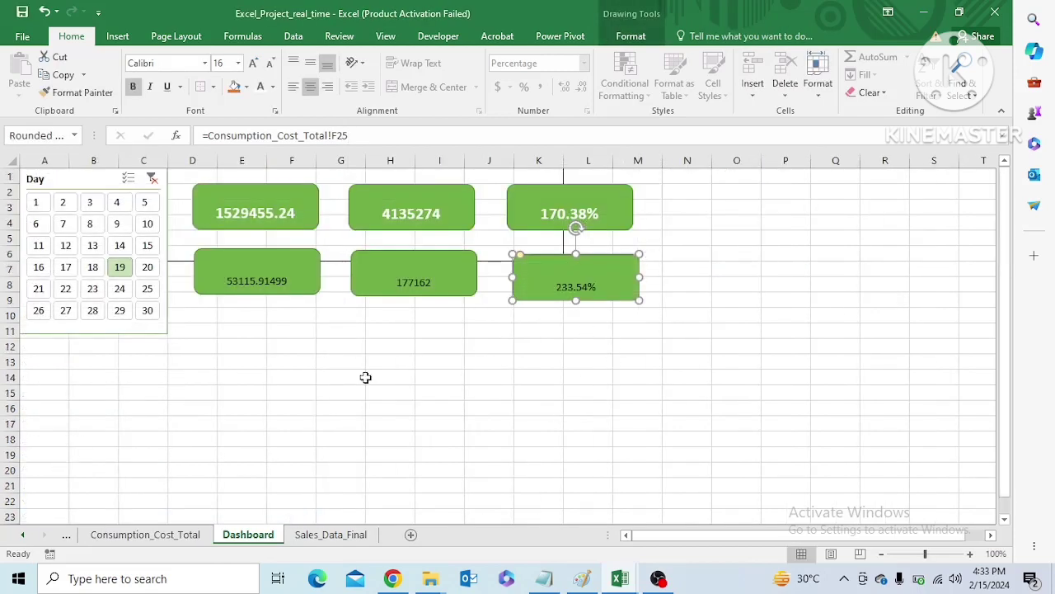
Format the values on the daily consumption and daily sales cards as white, bold, 16-point text
left_click(238, 63)
left_click(219, 189)
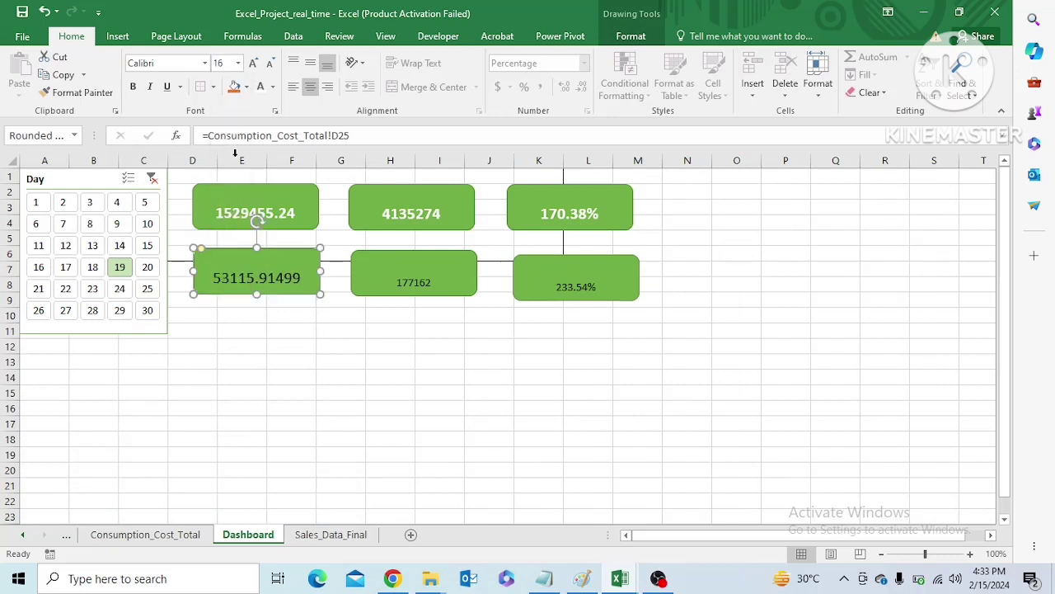
left_click(139, 90)
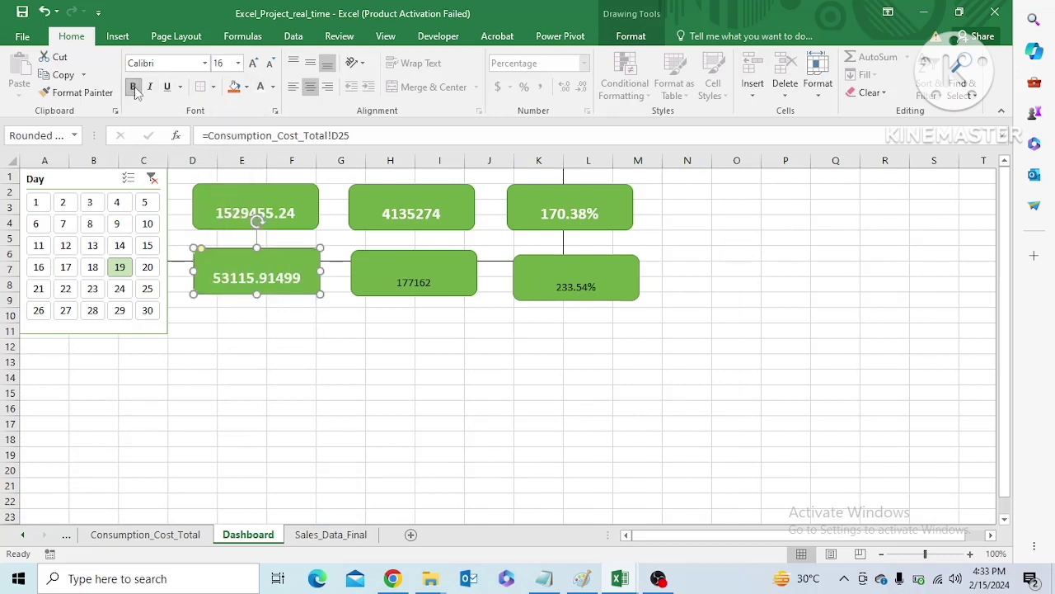
left_click(405, 281)
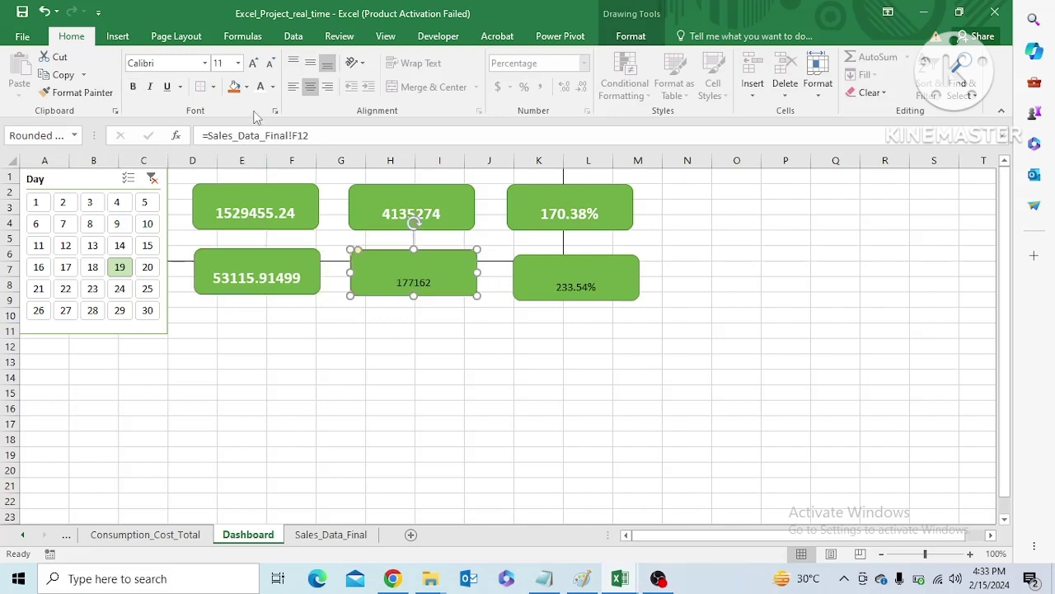
left_click(238, 63)
left_click(219, 183)
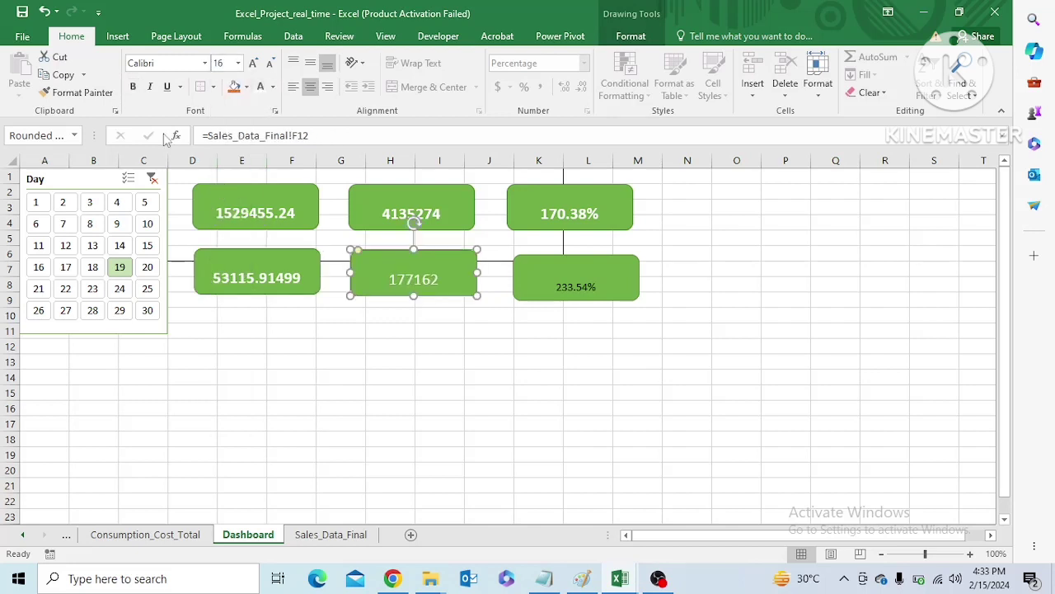
left_click(133, 86)
Format the daily profit card's value as white, bold, 16-point text to match the other cards
left_click(561, 289)
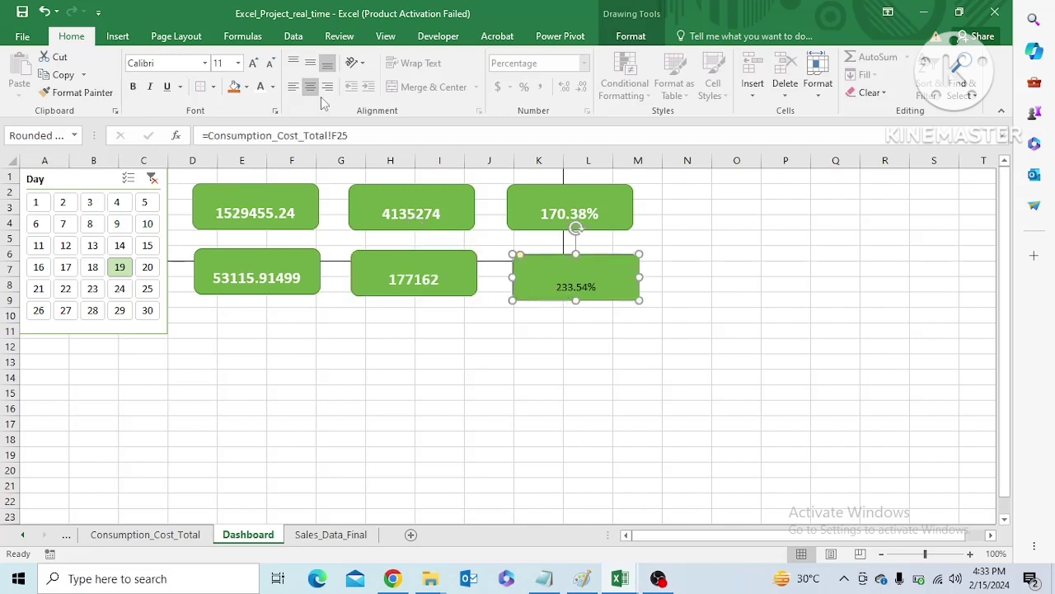
left_click(132, 86)
left_click(237, 63)
left_click(223, 187)
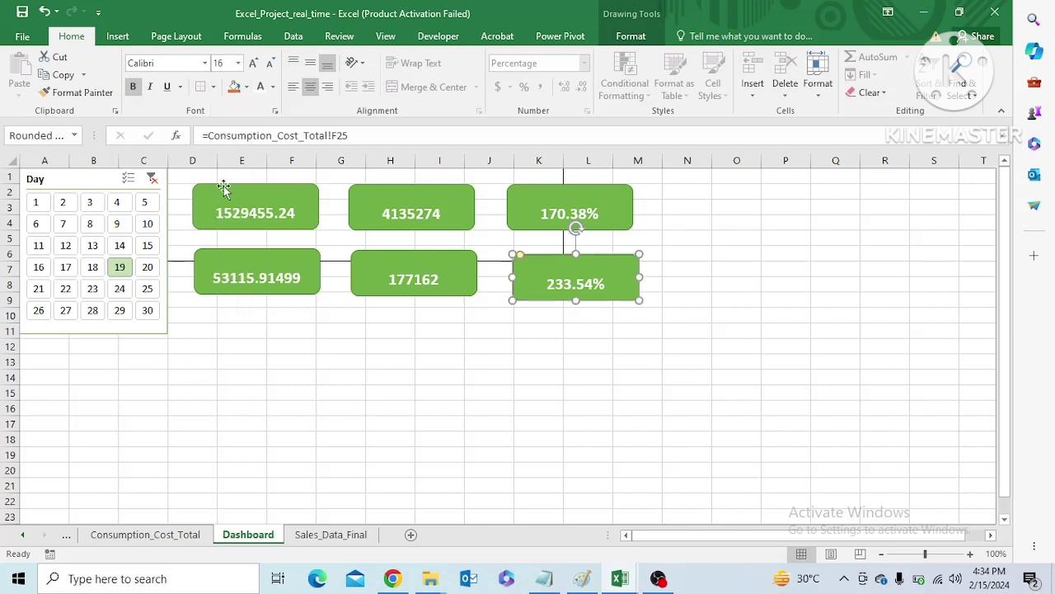
Filter the Dashboard by days 17, 19, 25, 14, 24, 29 and 19 again to check that the daily cards update
left_click(67, 270)
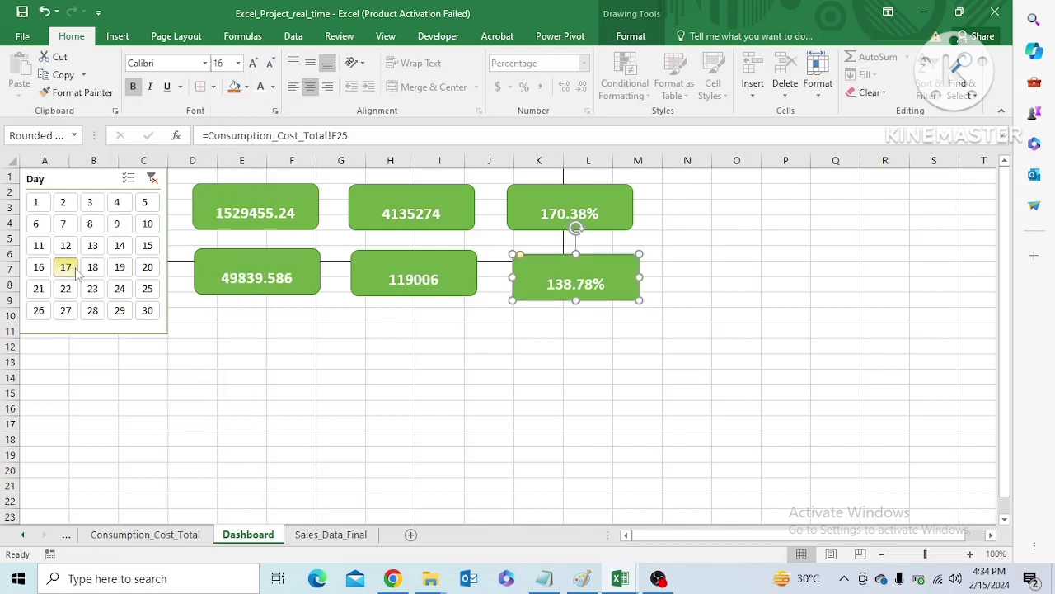
left_click(120, 268)
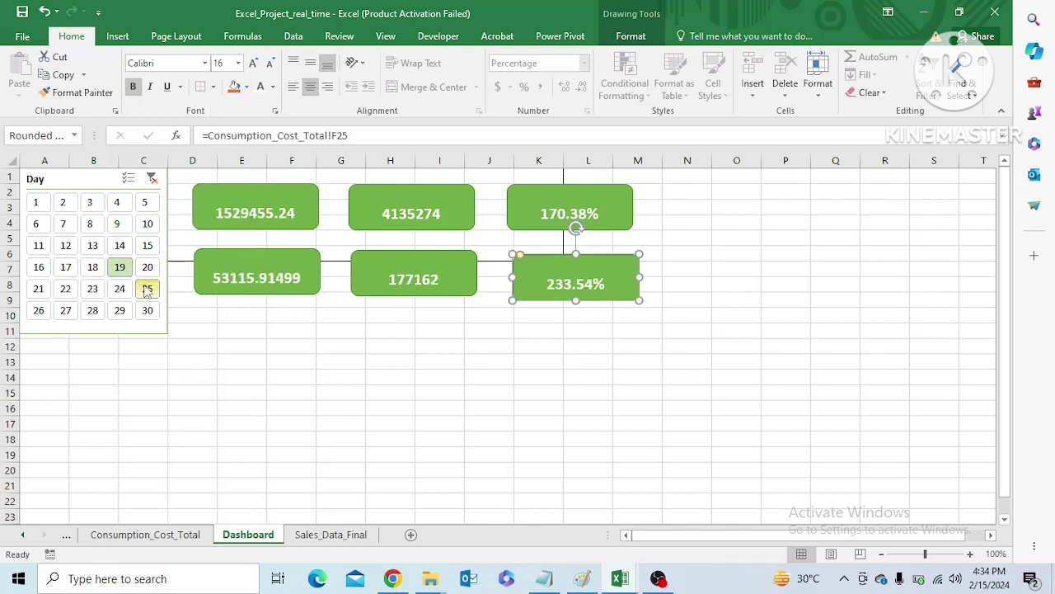
left_click(146, 289)
left_click(120, 245)
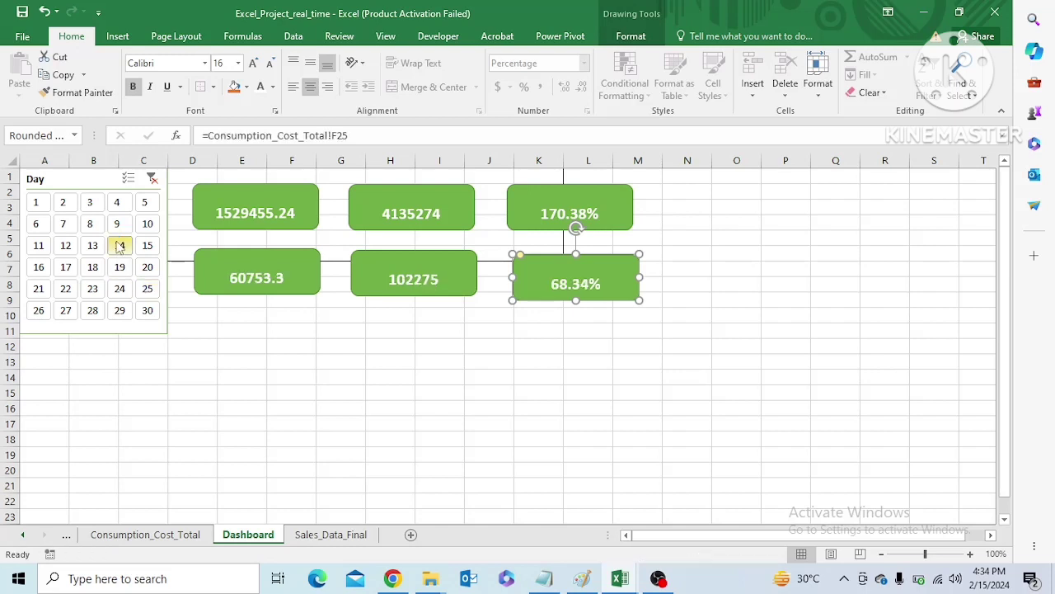
left_click(120, 289)
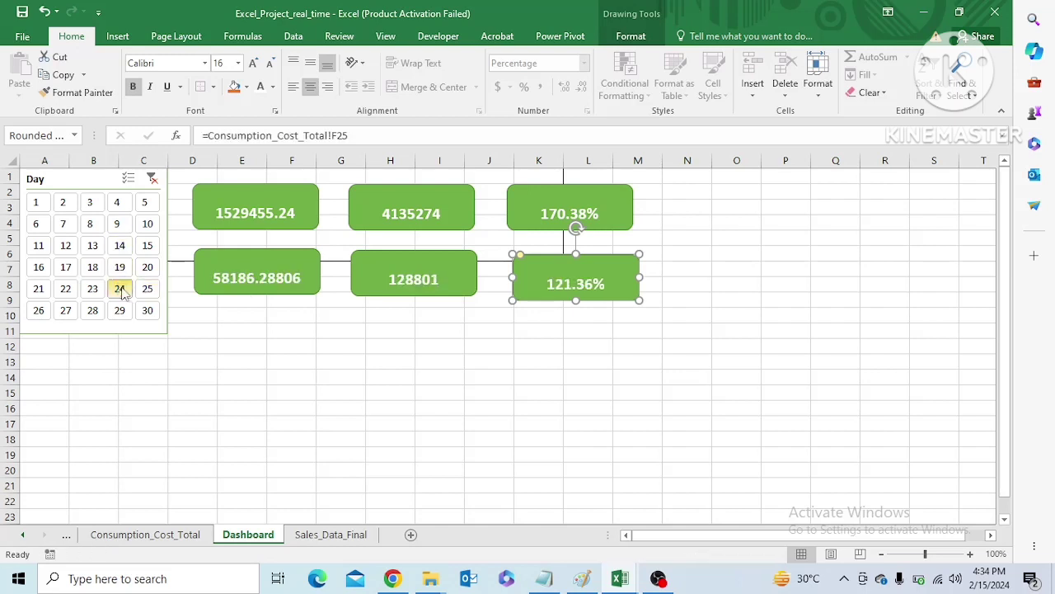
left_click(120, 310)
left_click(115, 272)
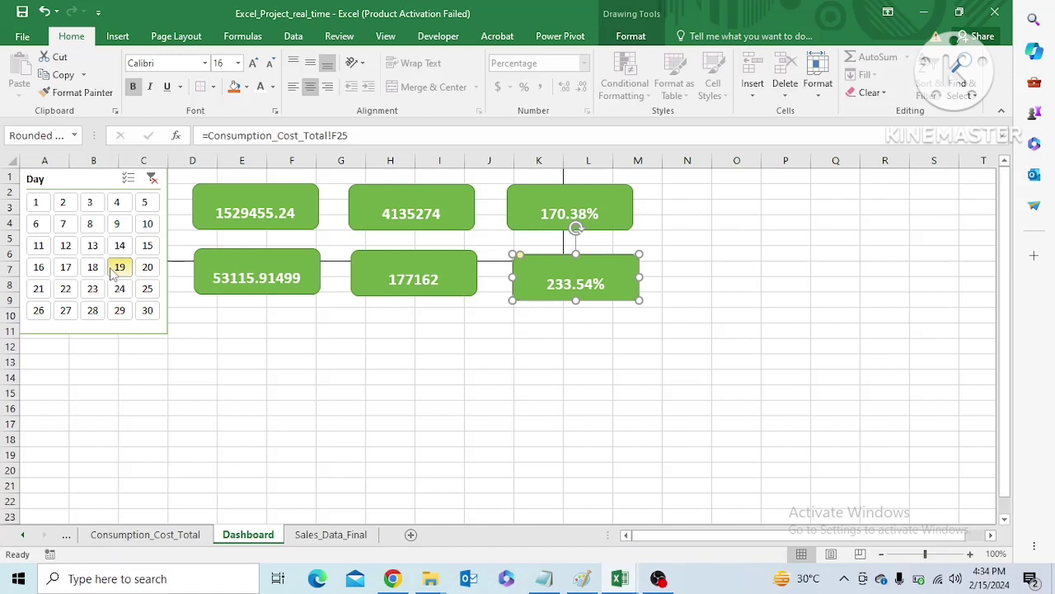
Filter the Dashboard by day 14 and compare the daily cards with Sales_Data_Final and Consumption_Cost_Total
left_click(120, 246)
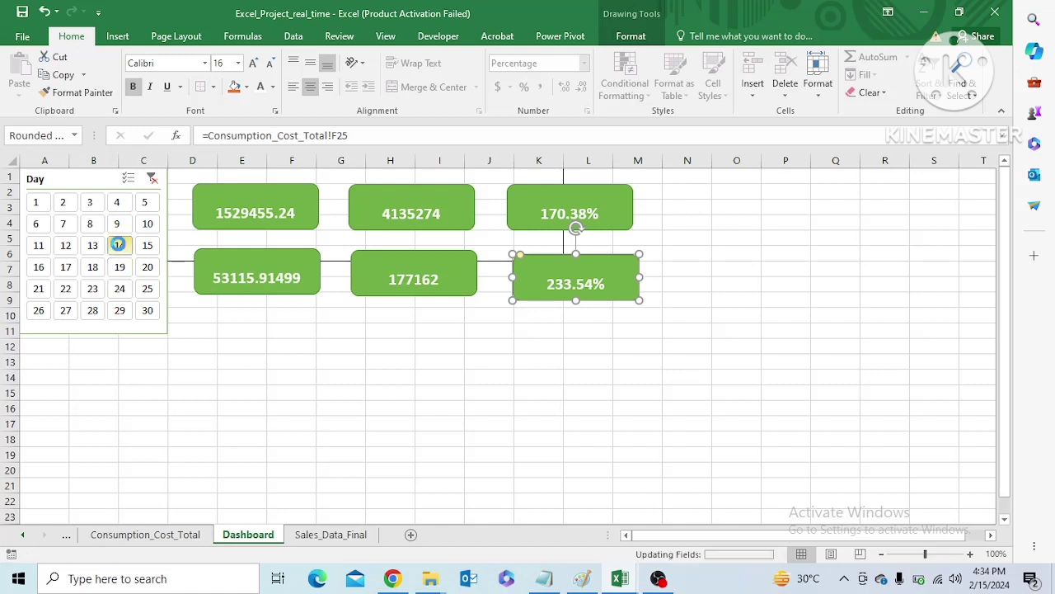
left_click(317, 535)
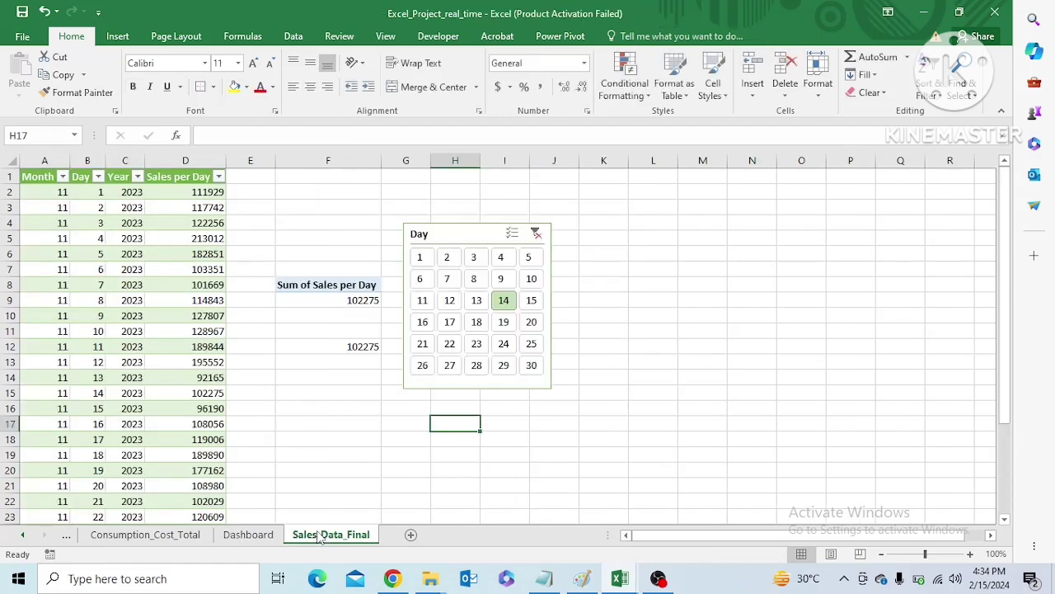
left_click(248, 536)
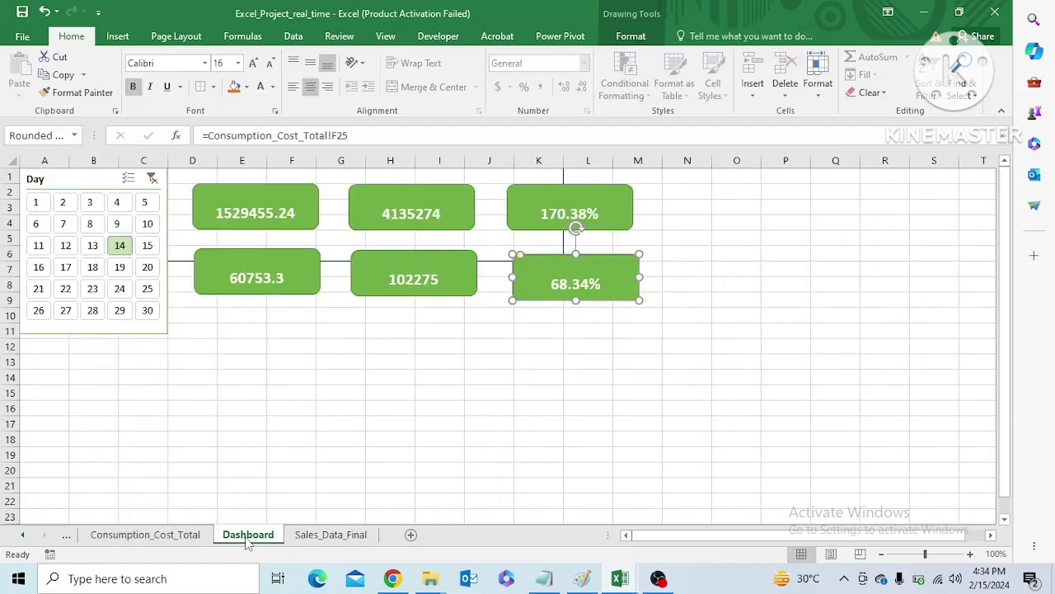
left_click(193, 537)
left_click(259, 537)
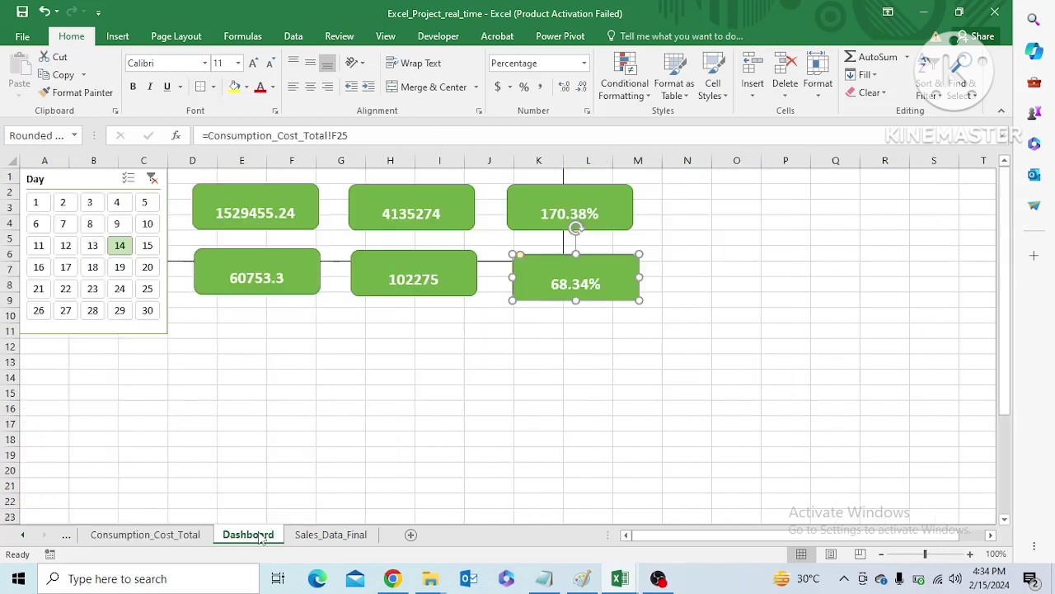
Add a text box reading Total Cost per month across the upper part of the monthly consumption card
left_click(239, 198)
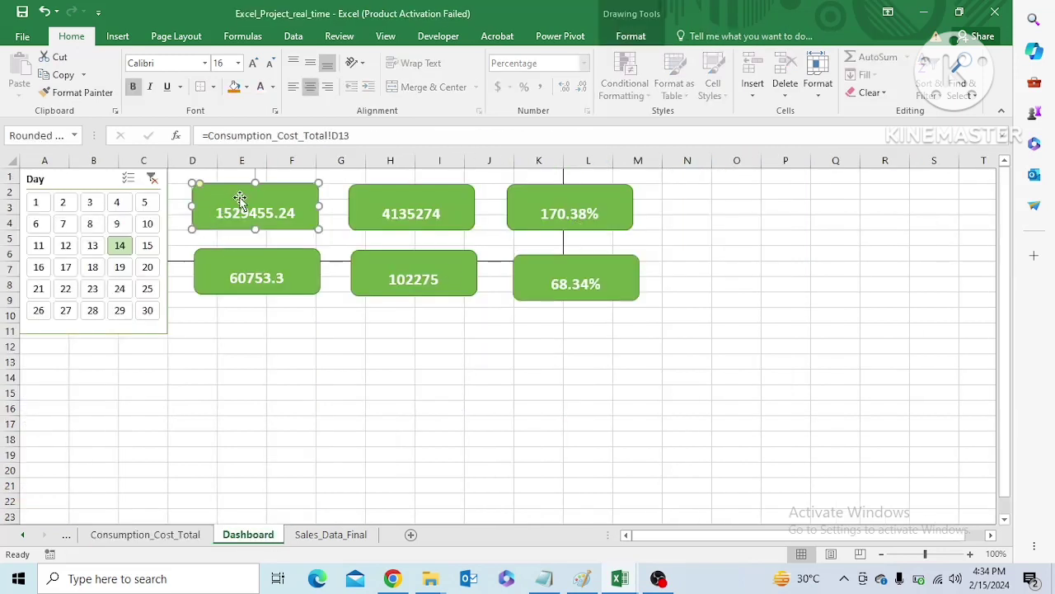
left_click(124, 37)
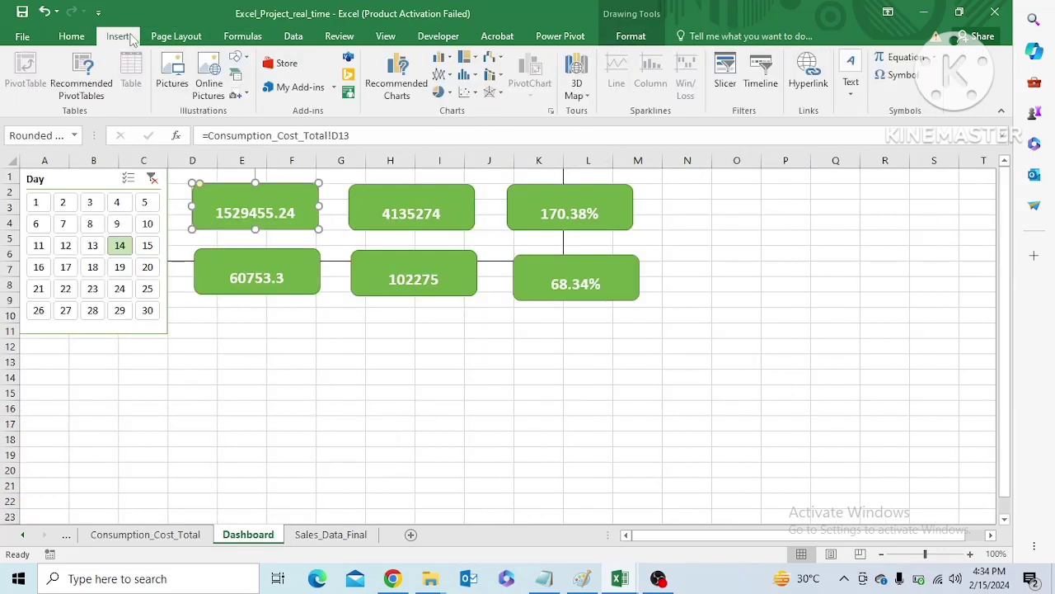
left_click(238, 57)
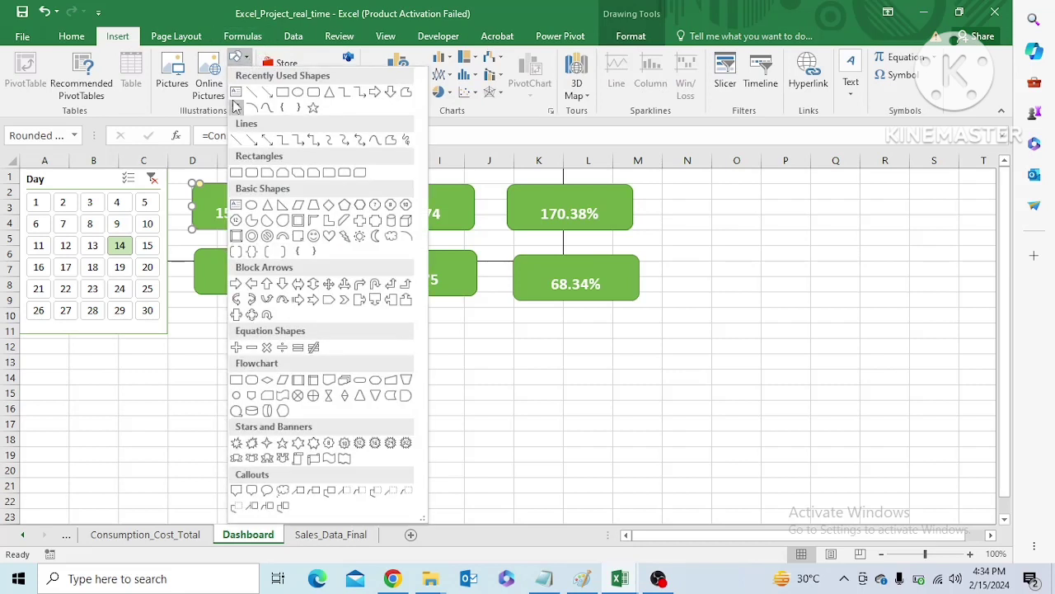
left_click(236, 92)
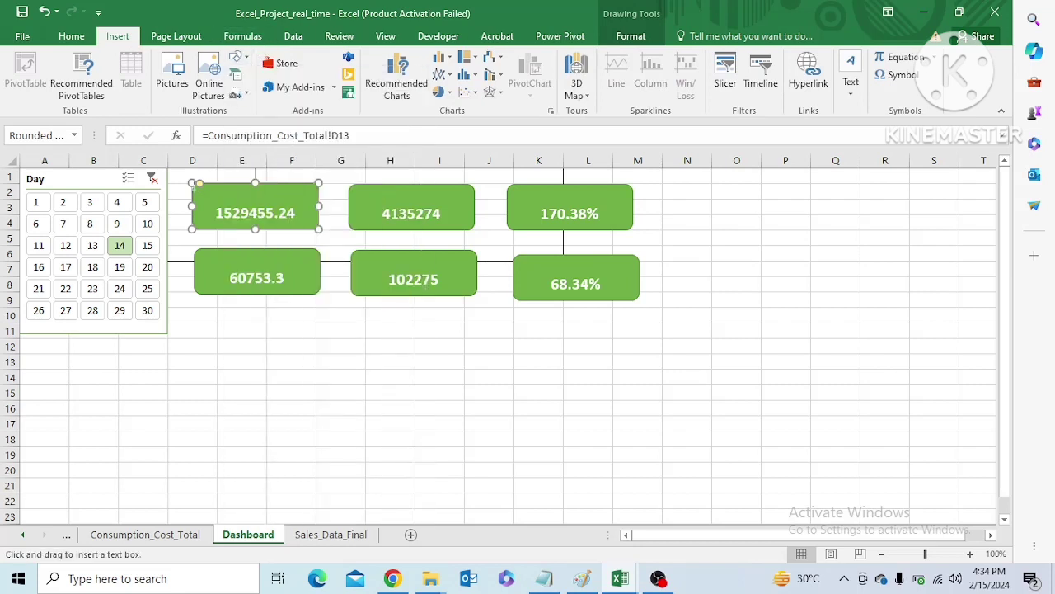
left_click_drag(191, 183, 317, 202)
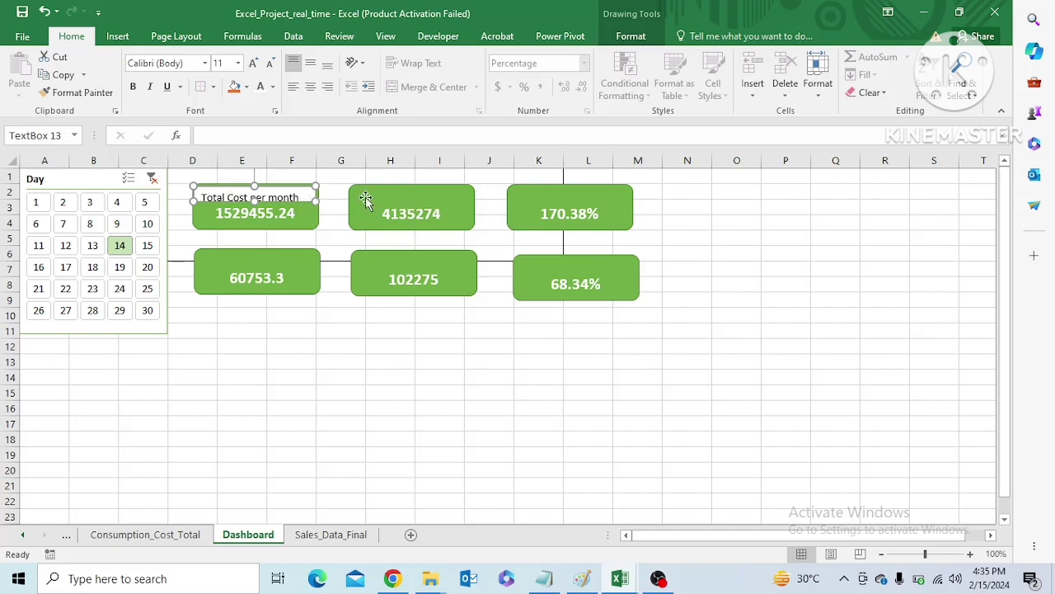
Capitalize the last word of the monthly consumption card's label to read Total Cost per Month
left_click(278, 197)
key("BackSpace")
left_click(632, 36)
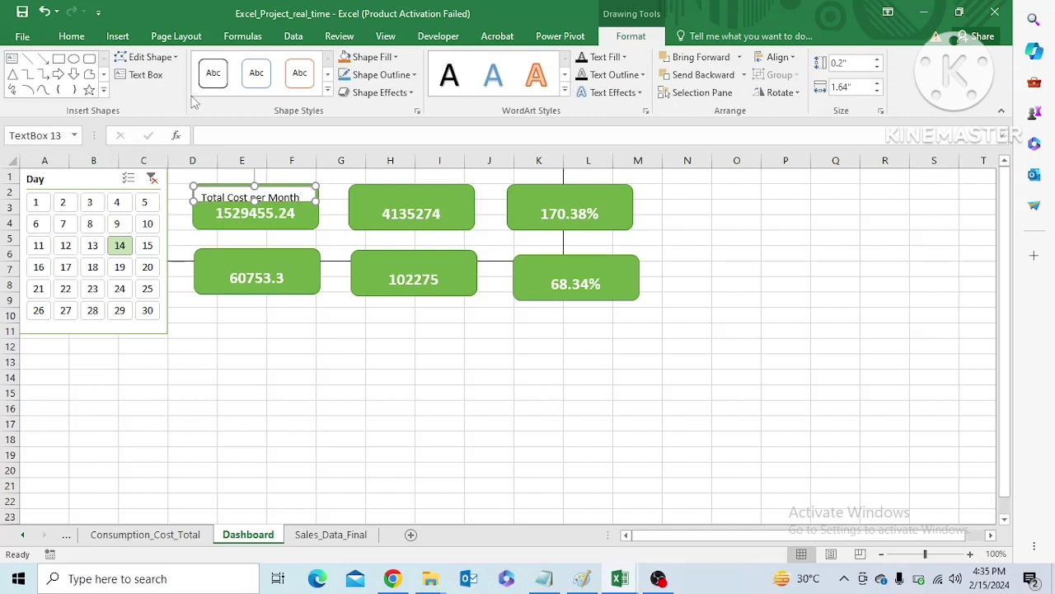
left_click(328, 89)
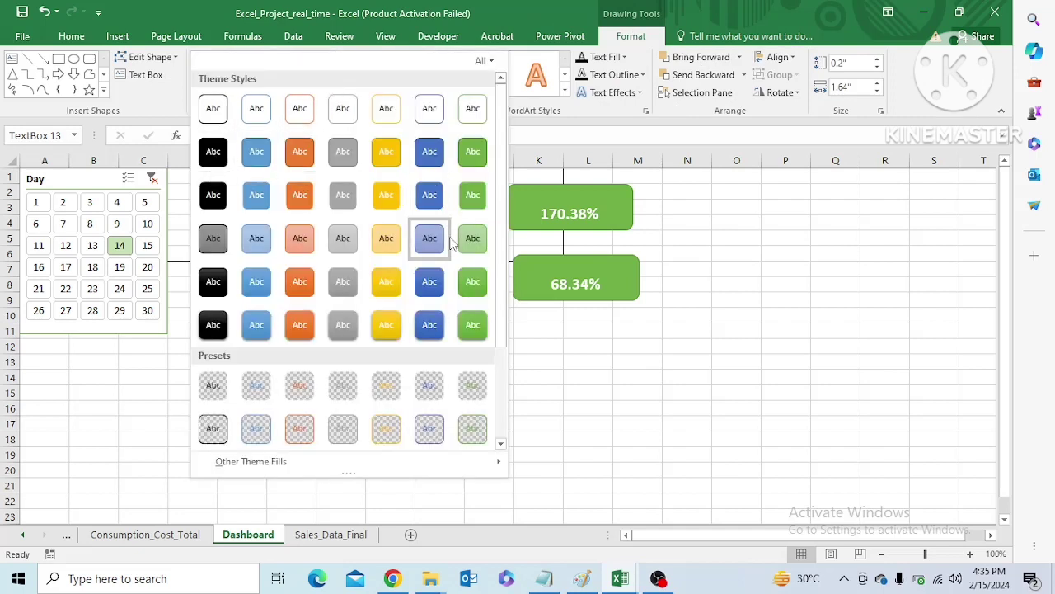
left_click_drag(503, 310, 506, 275)
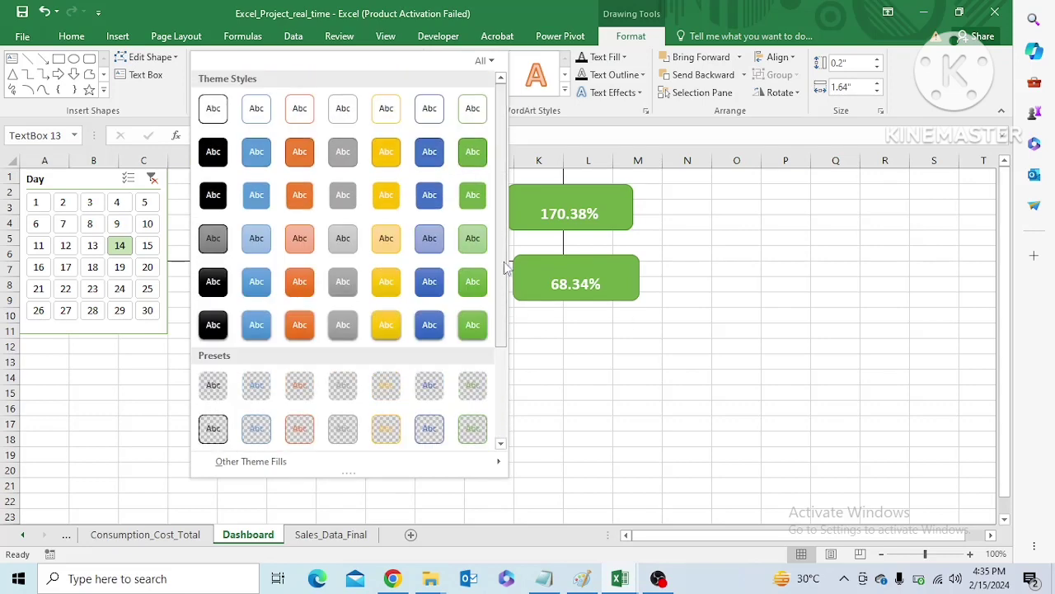
left_click(744, 248)
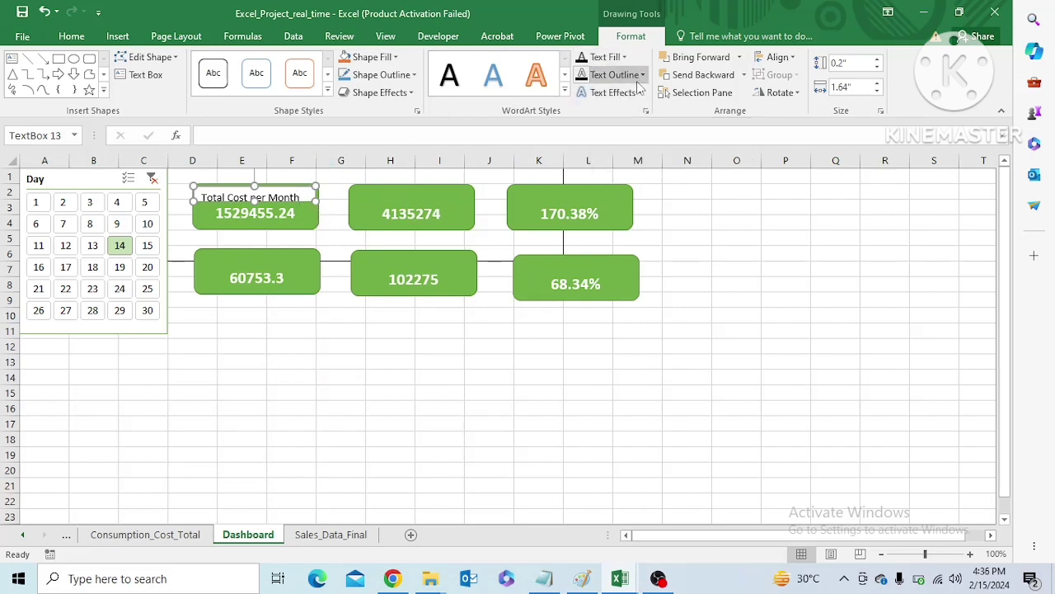
Give the Total Cost per Month text box automatic text colour and a green fill and outline matching the card
left_click(626, 58)
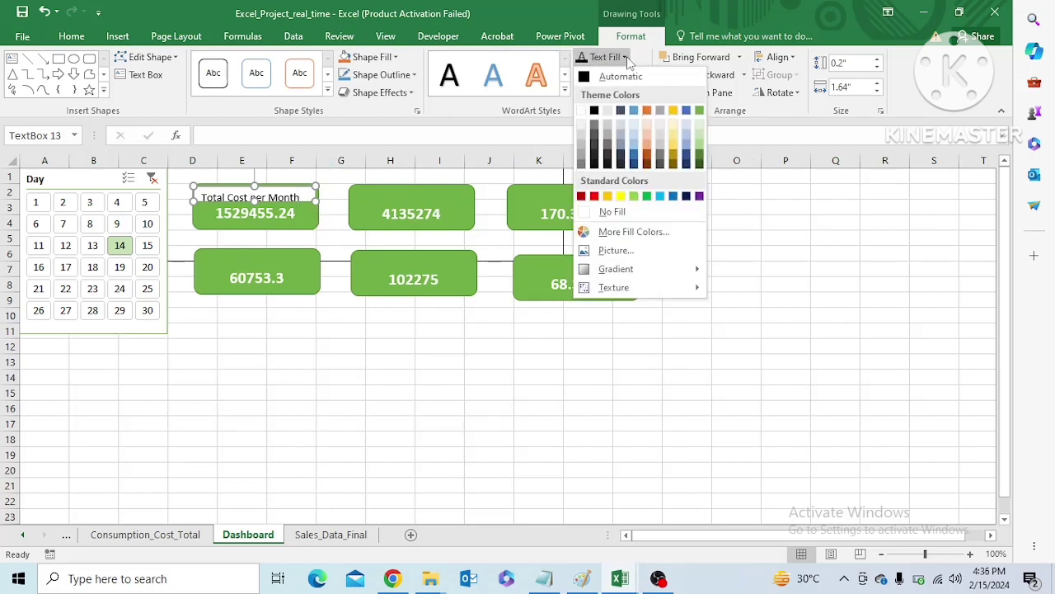
left_click(585, 76)
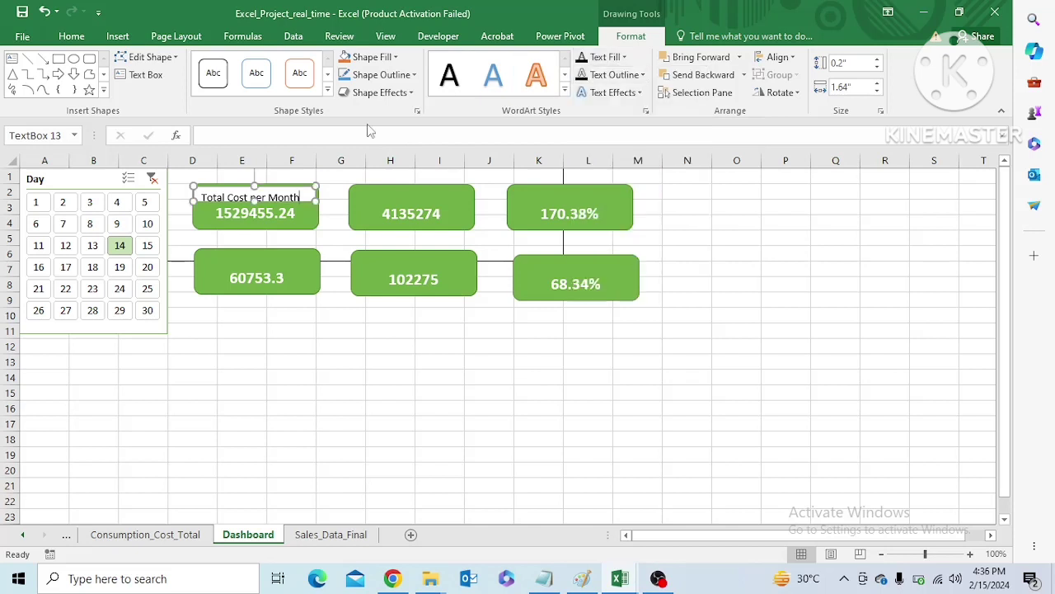
left_click(397, 60)
left_click(466, 113)
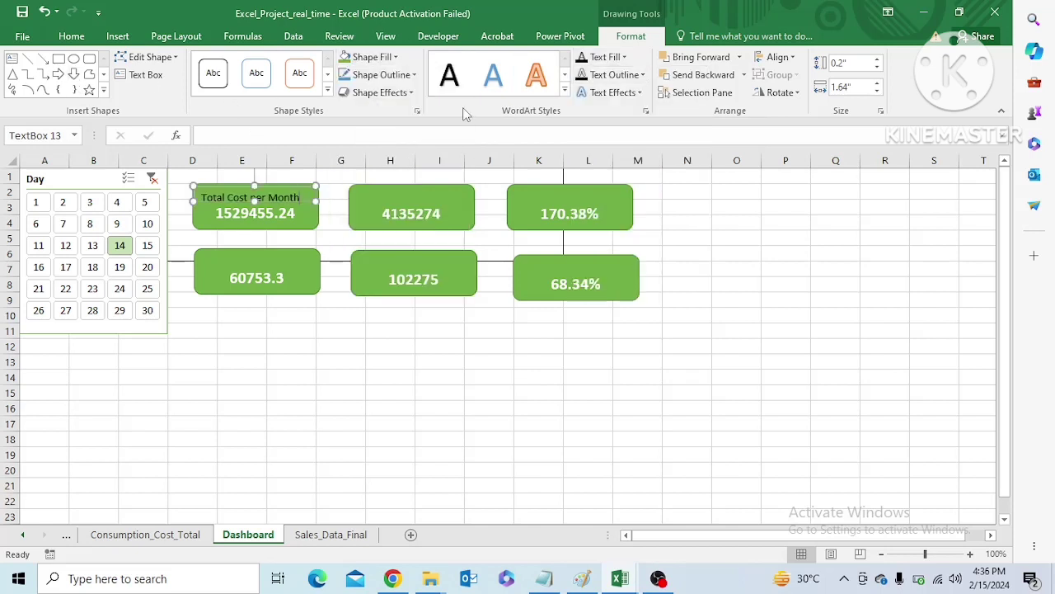
left_click(415, 77)
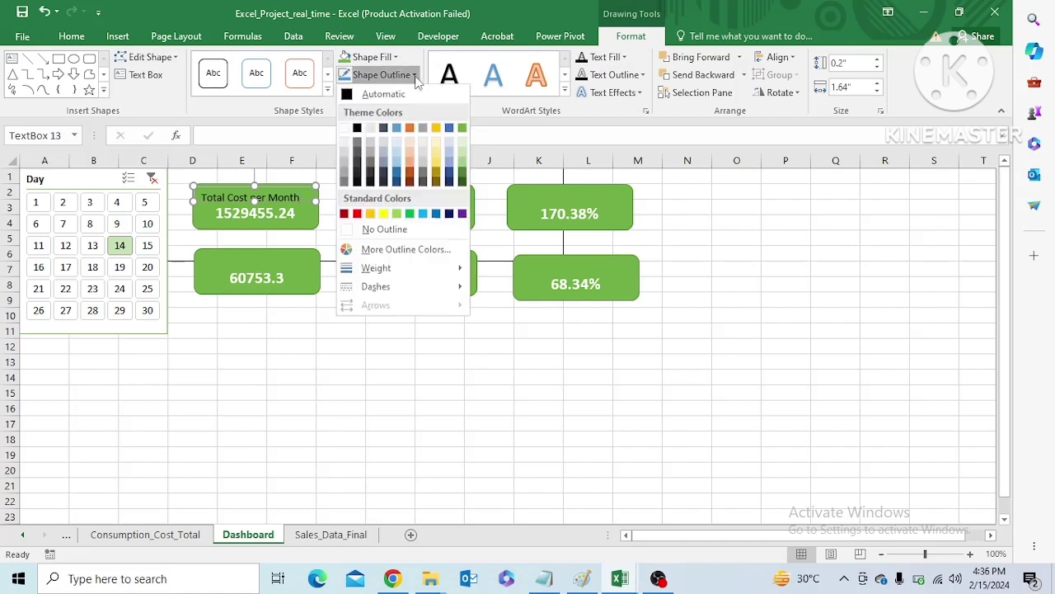
left_click(463, 129)
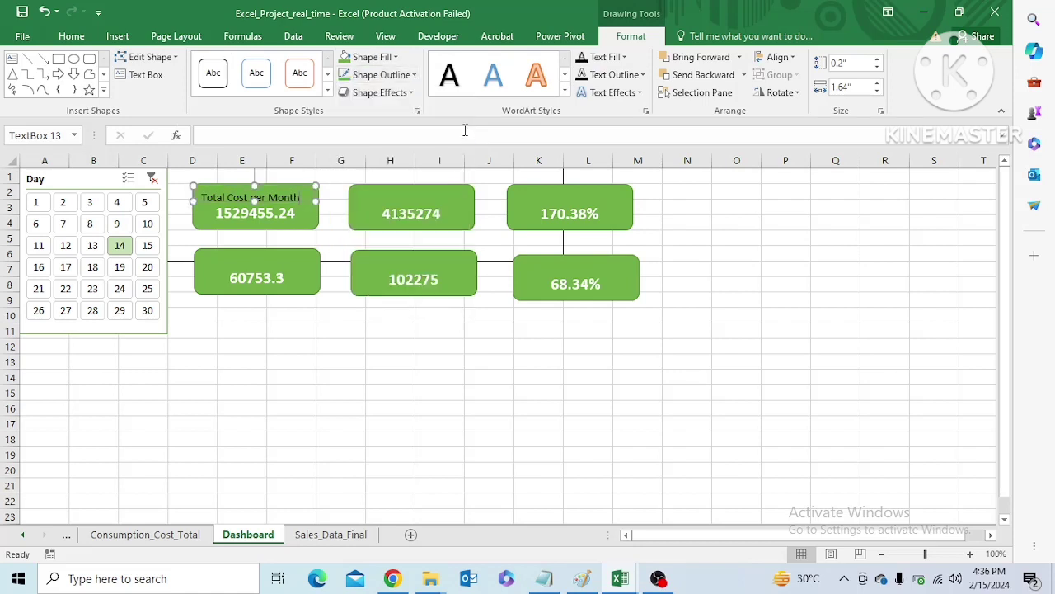
Make the Total Cost per Month label text bold
left_click(71, 37)
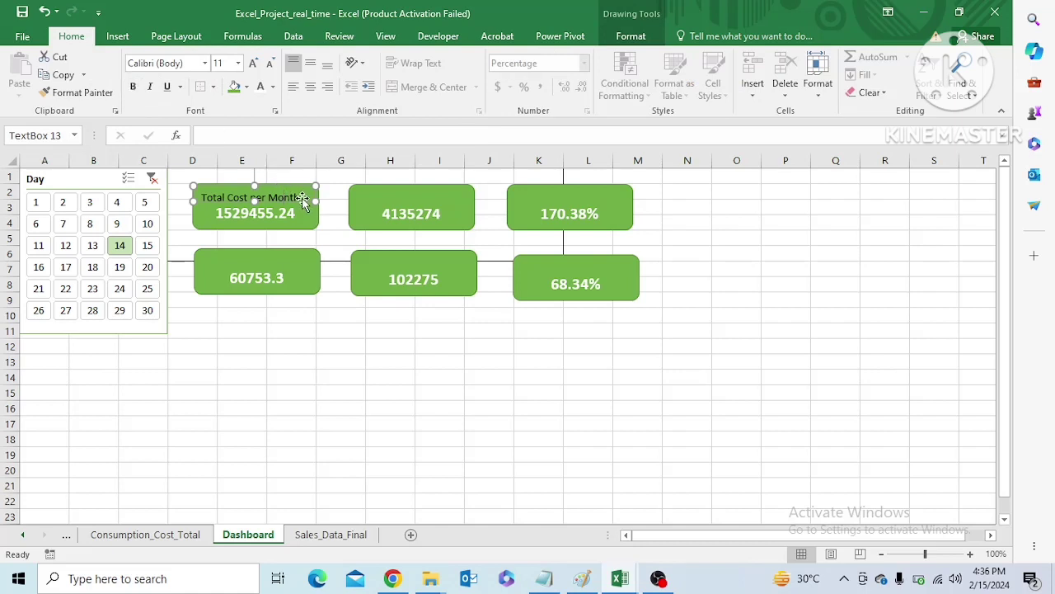
left_click_drag(299, 195, 201, 198)
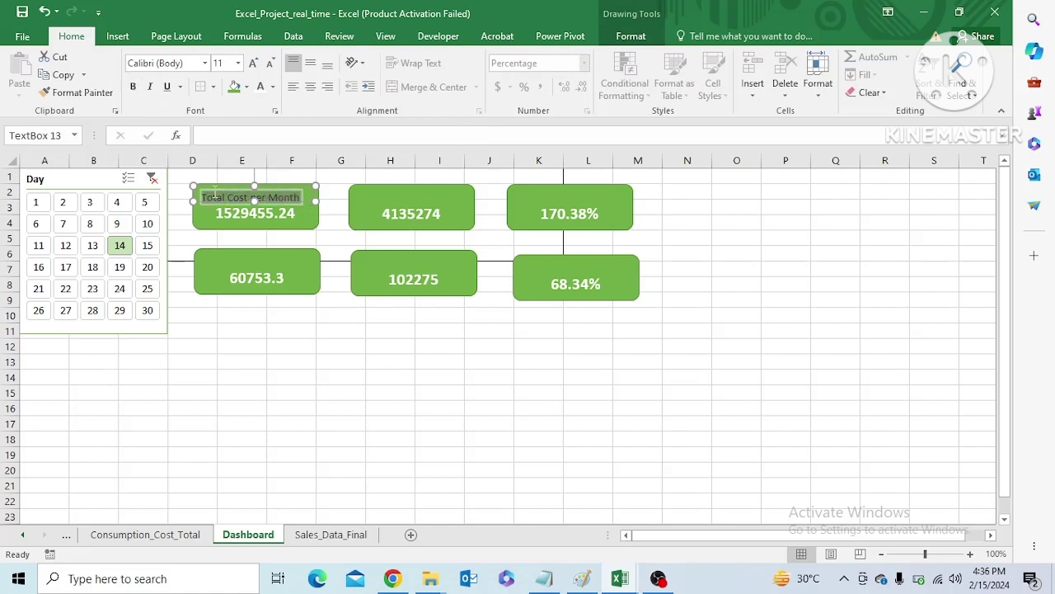
left_click(132, 89)
left_click(428, 195)
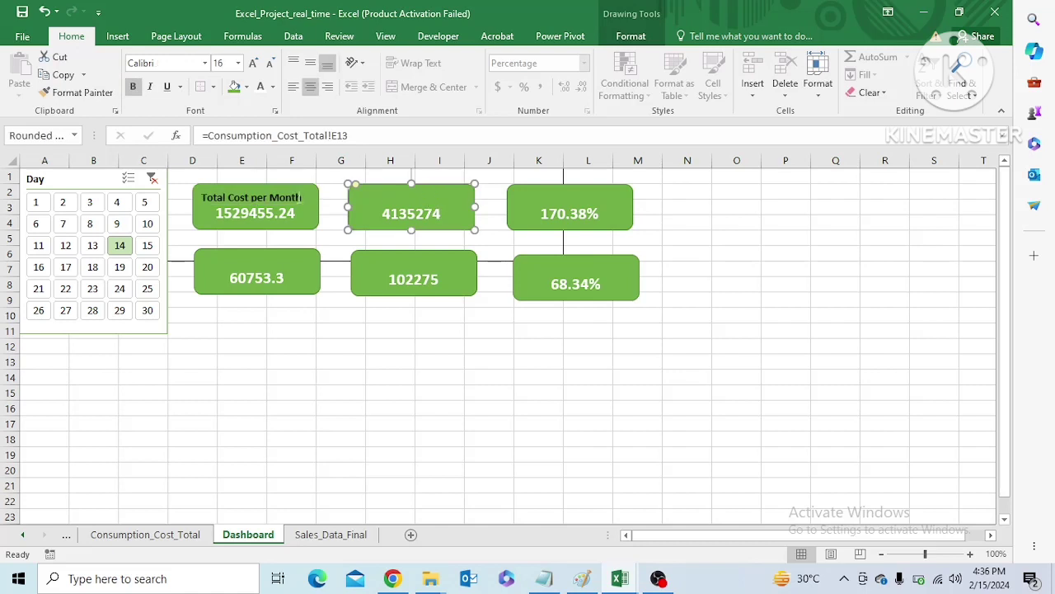
Copy the Total Cost per Month label onto the monthly sales card and reword it as Total sales per Month
left_click(267, 196)
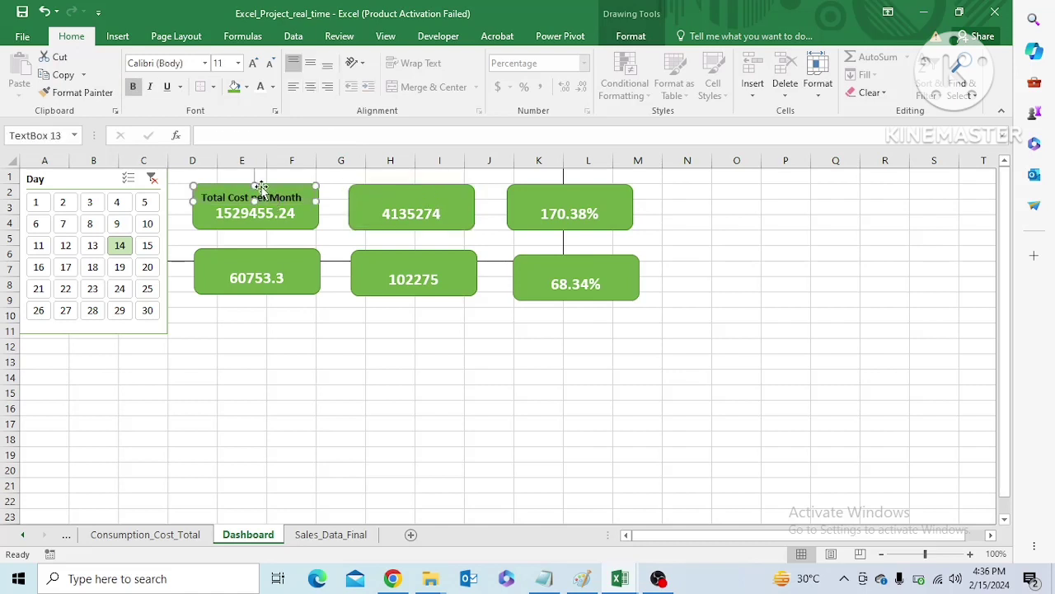
key("ctrl+c")
left_click(382, 198)
key("ctrl+v")
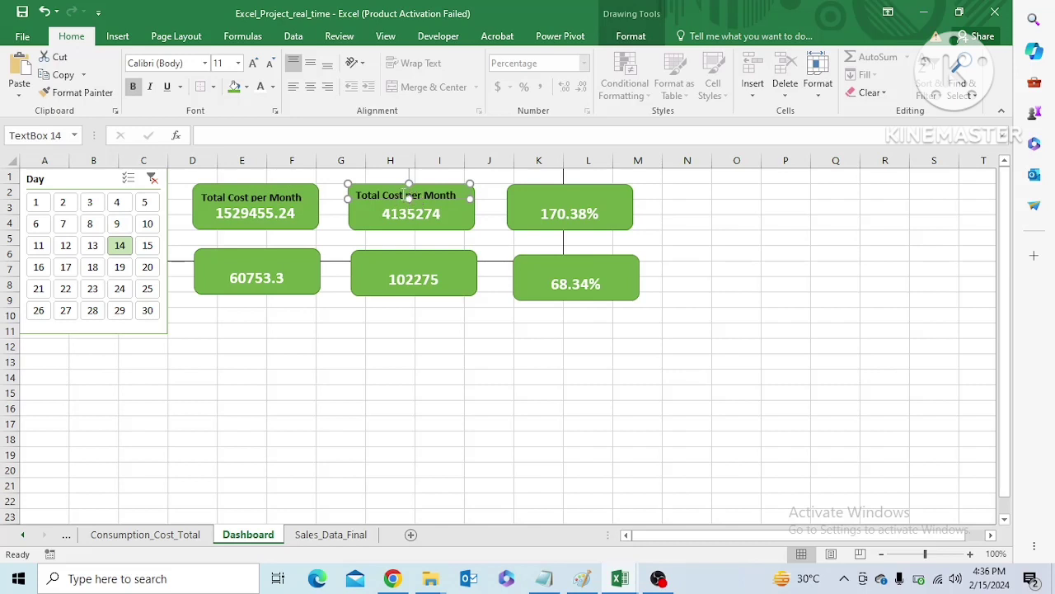
double_click(392, 195)
type("sales")
left_click(494, 244)
Paste the label onto the monthly profit card and reword it as Total profit per Month
left_click(572, 194)
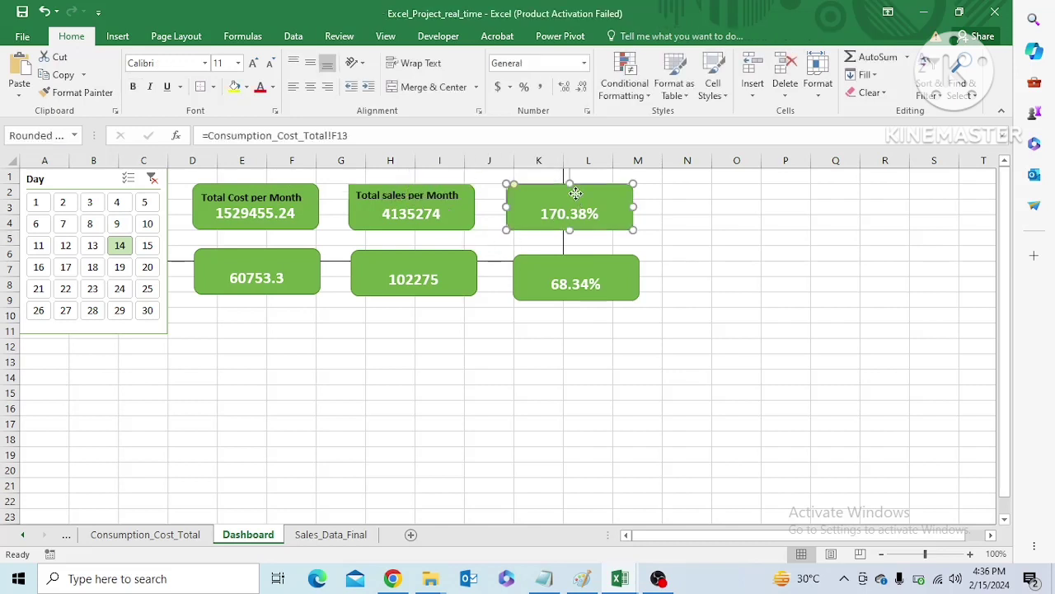
key("ctrl+v")
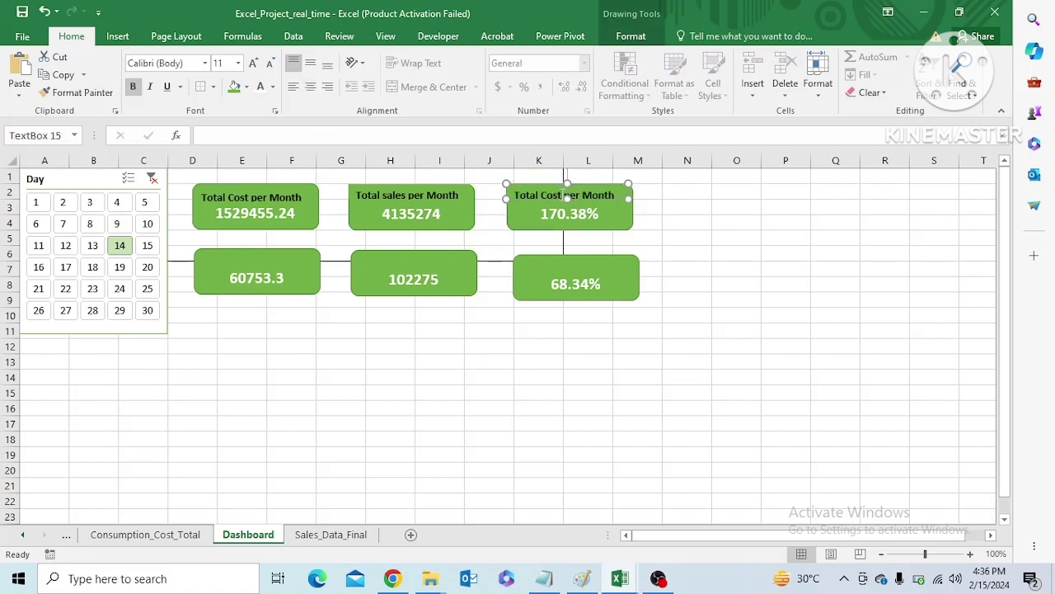
double_click(564, 196)
key("BackSpace")
type("profit")
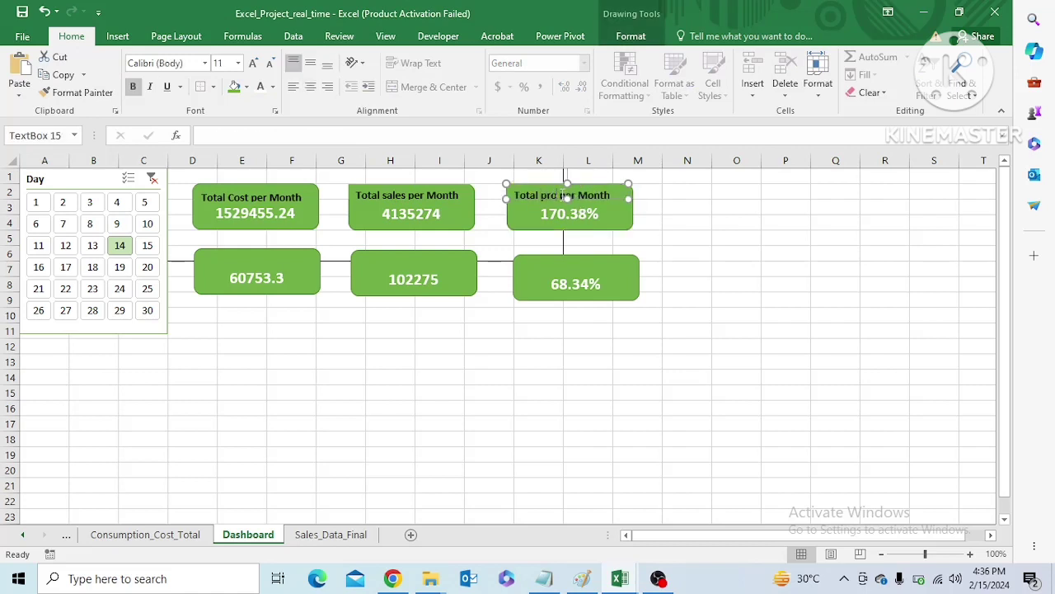
left_click(687, 265)
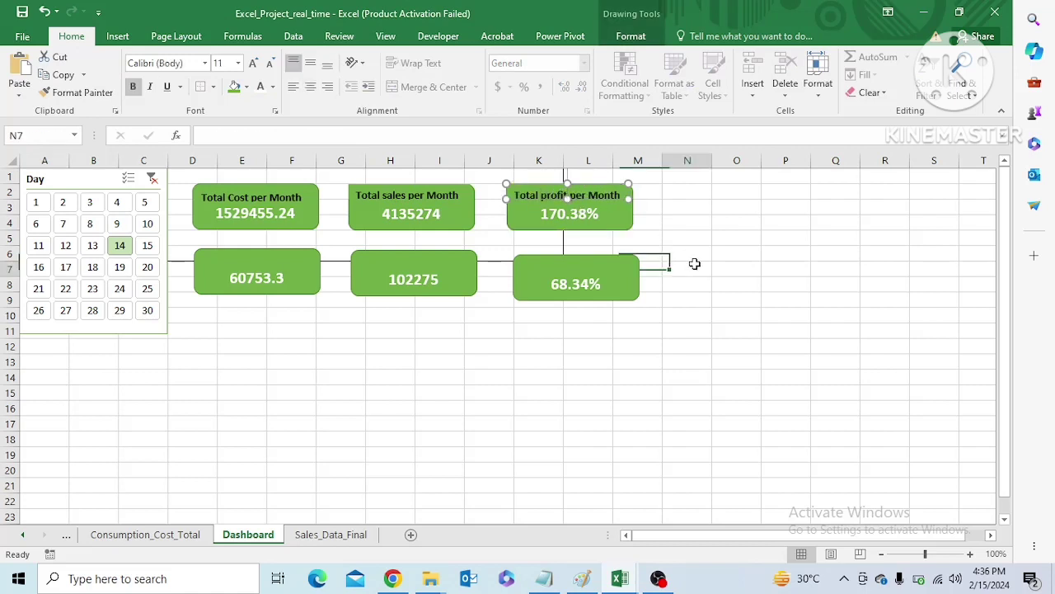
Paste a copy of the Total Cost per Month label onto the daily consumption card
left_click(262, 264)
key("ctrl+v")
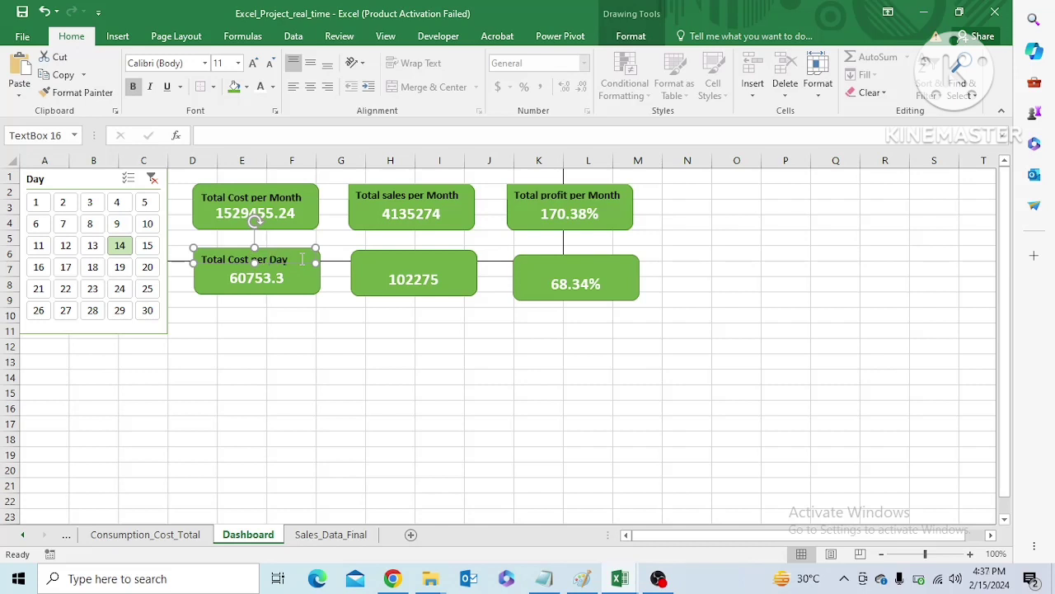
Paste the label onto the daily sales card and reword it as Total Sales per Day
left_click(410, 266)
key("ctrl+v")
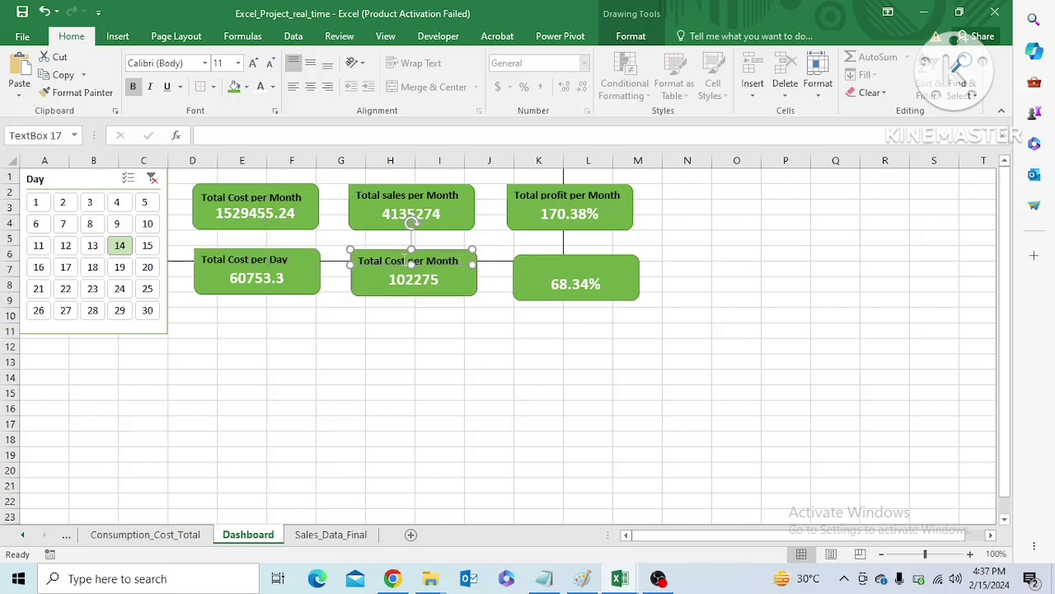
double_click(405, 262)
type("Sales per ")
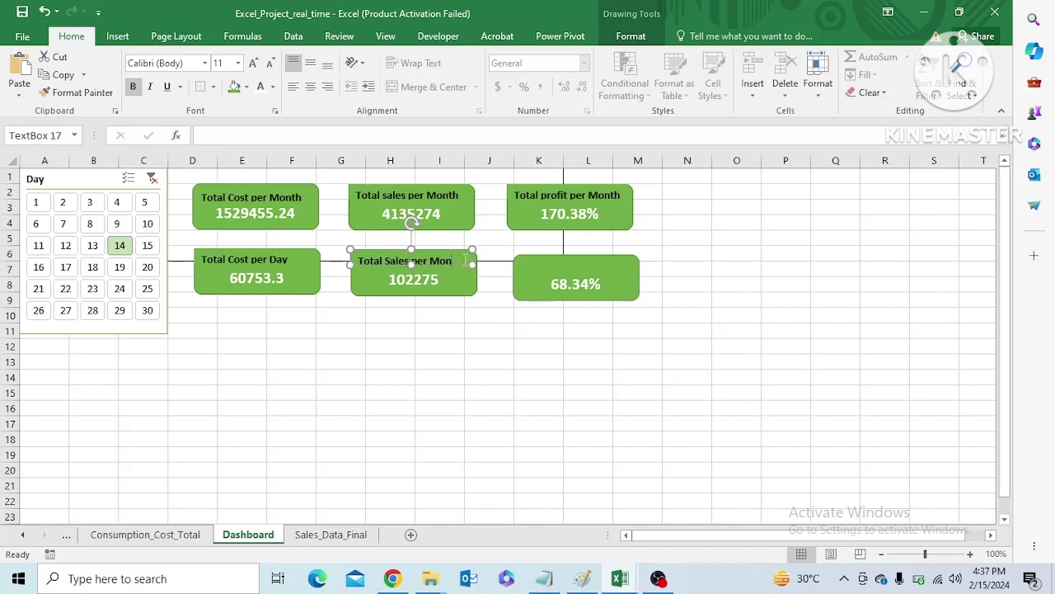
type("Day")
Paste the label onto the daily profit card and reword it as Total Cost per Day
left_click(566, 264)
key("ctrl+v")
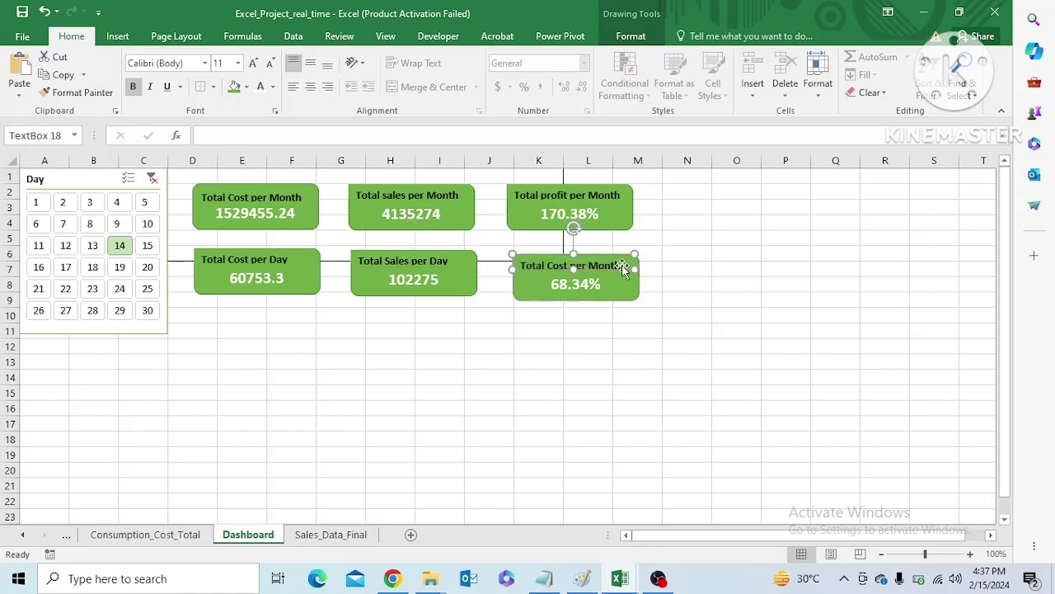
left_click(622, 267)
left_click_drag(620, 266, 594, 266)
key("BackSpace")
left_click(624, 294)
left_click(609, 264)
left_click(627, 327)
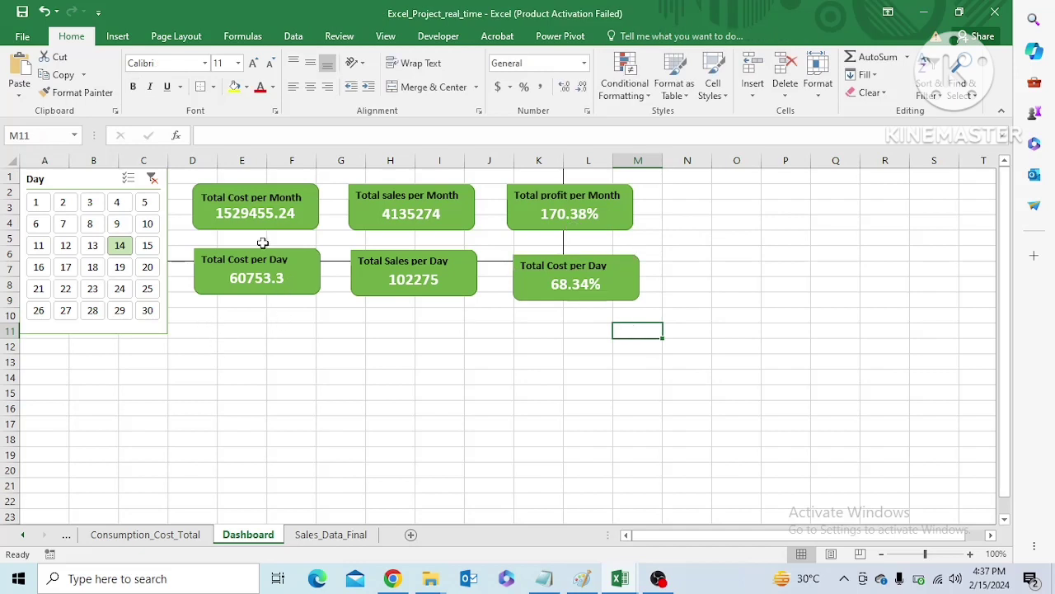
Group the Total Cost per Month label with its card
left_click(282, 191)
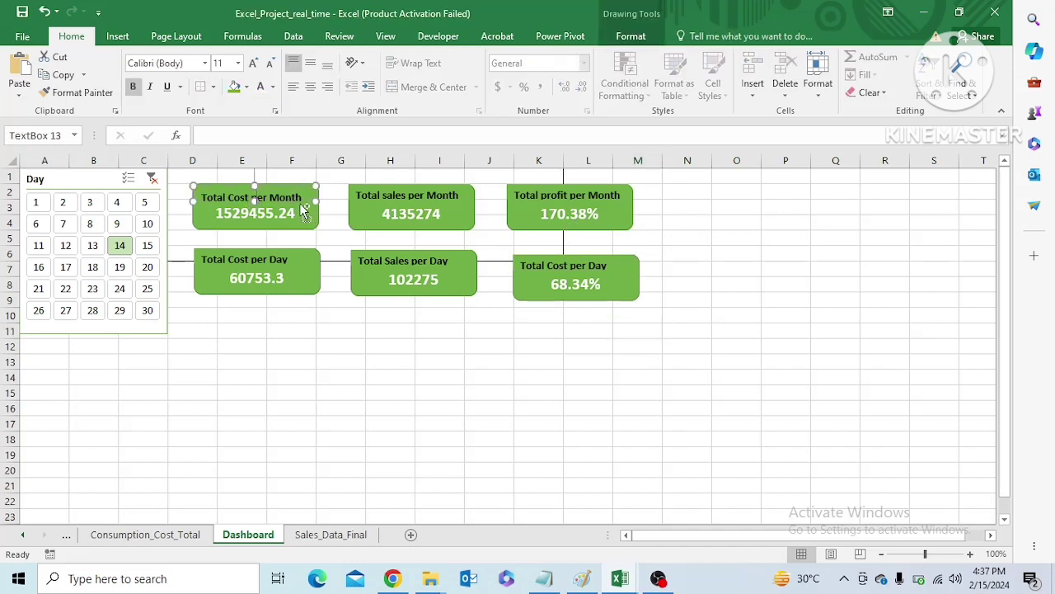
right_click(305, 217)
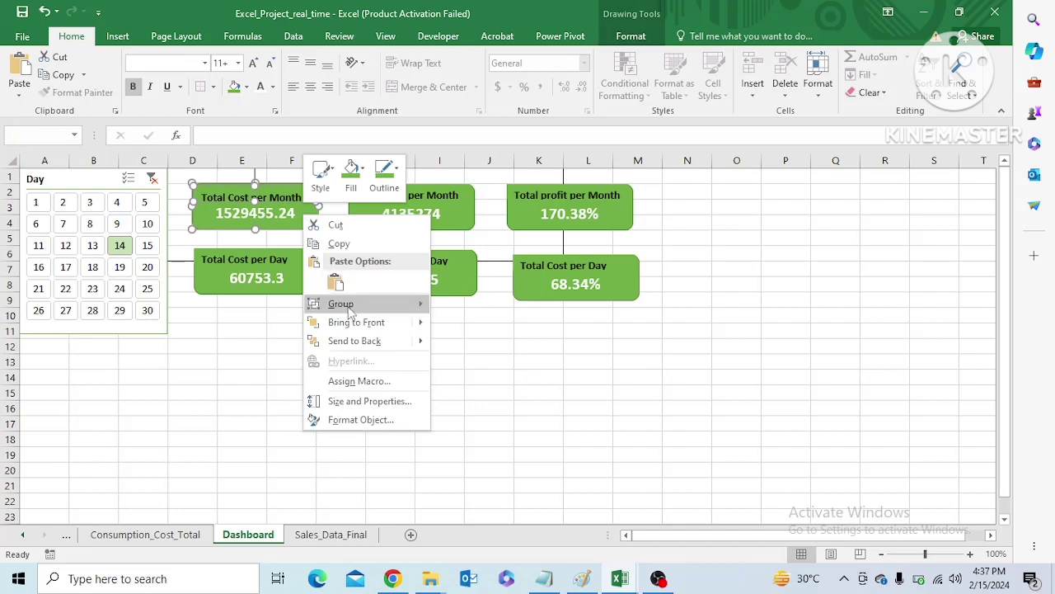
mouse_move(362, 304)
left_click(472, 305)
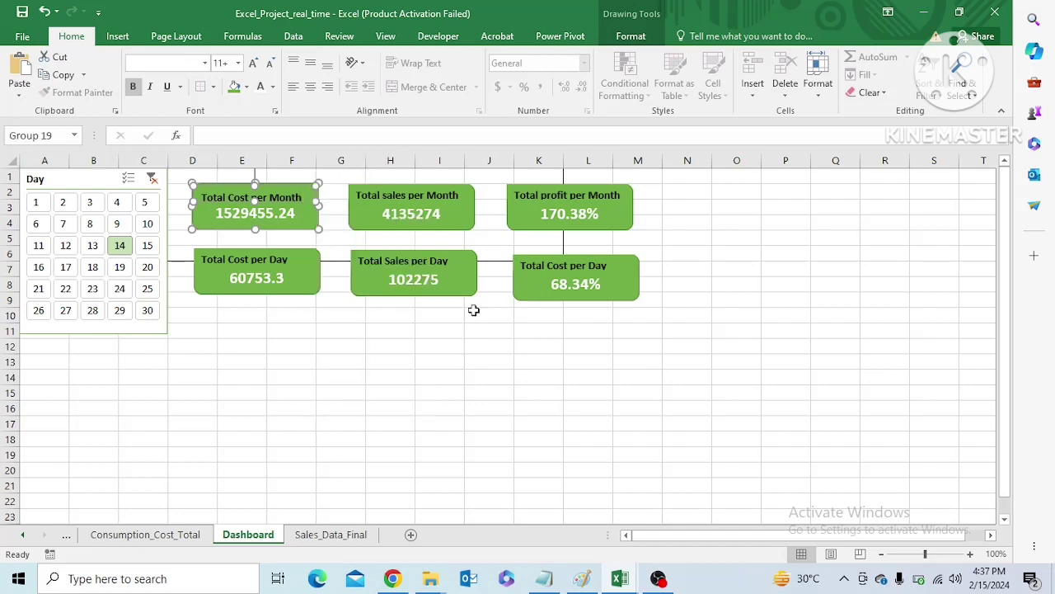
Group the Total sales per Month label with its card
left_click(460, 219)
left_click(452, 193)
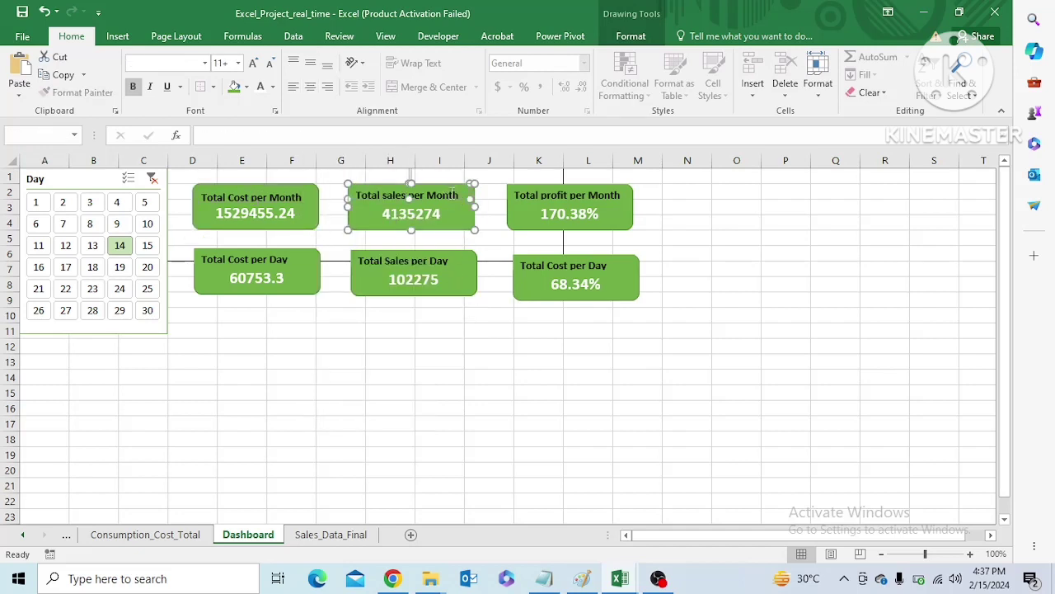
right_click(453, 195)
left_click(393, 330)
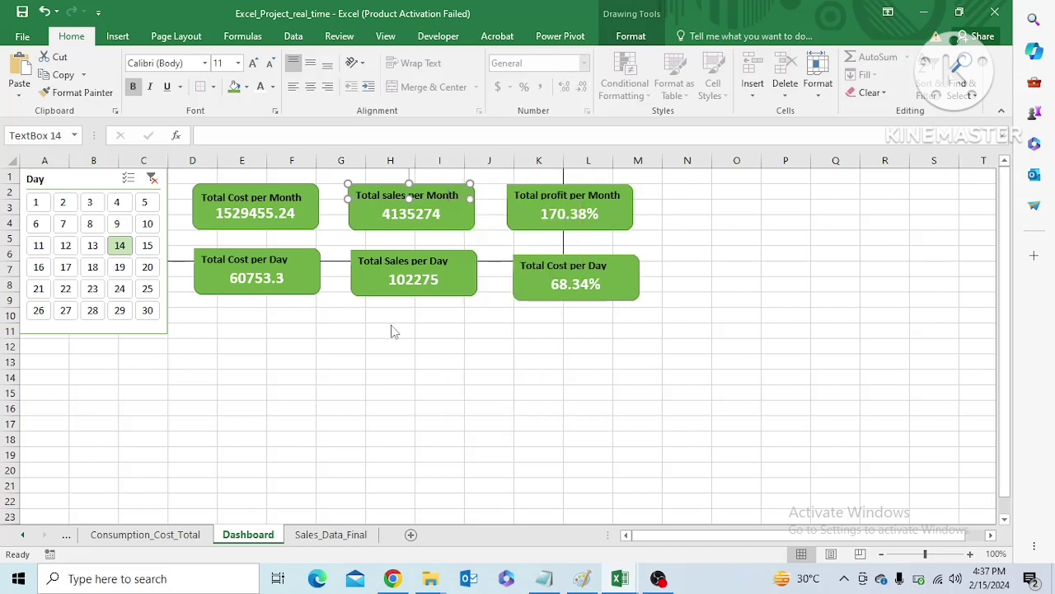
left_click(453, 220)
right_click(454, 221)
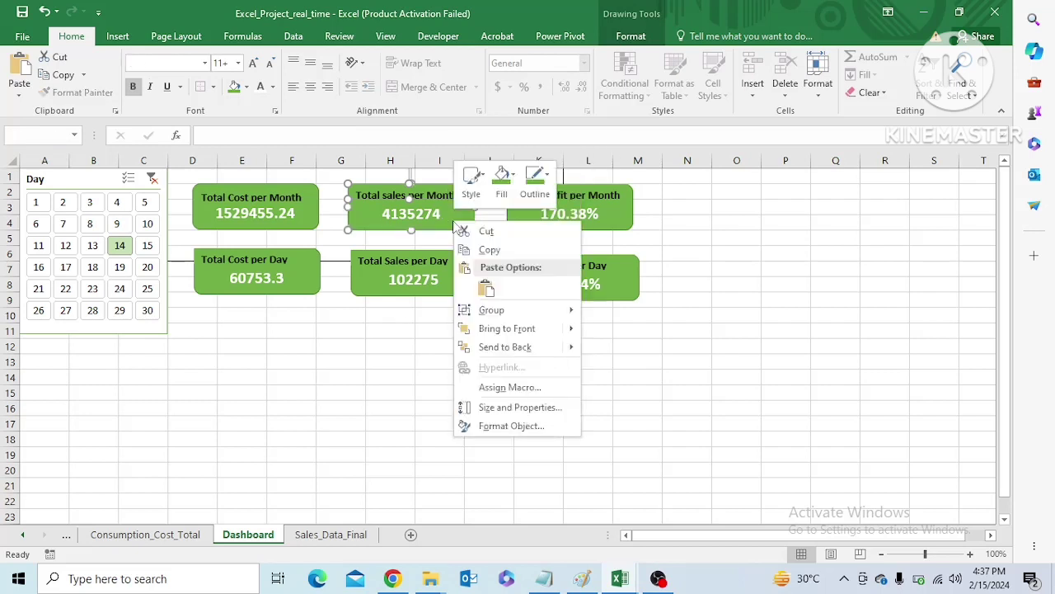
mouse_move(493, 318)
left_click(600, 313)
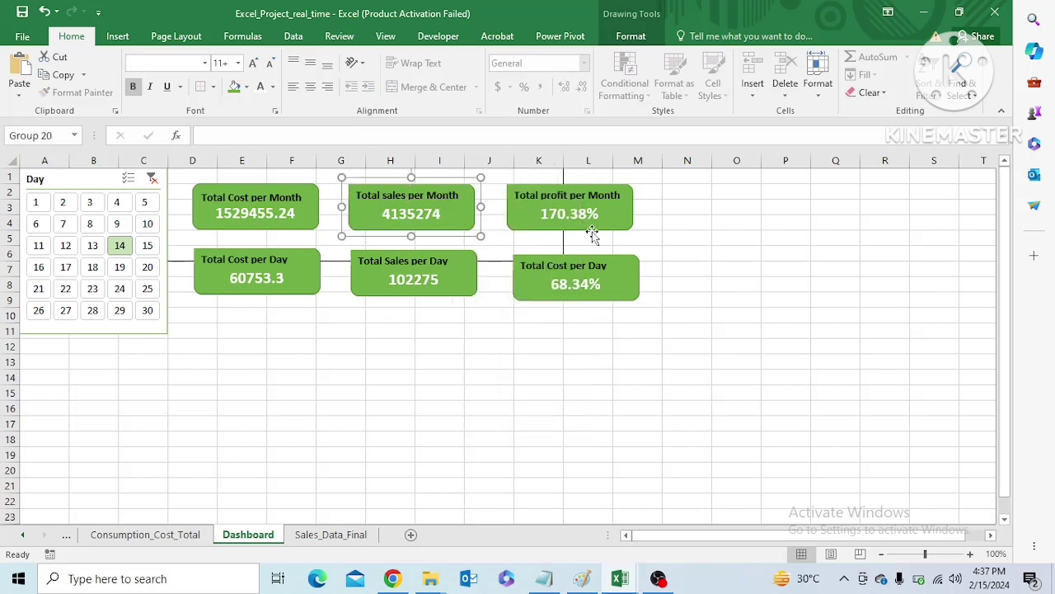
Group the Total profit per Month label with its card
left_click(619, 214)
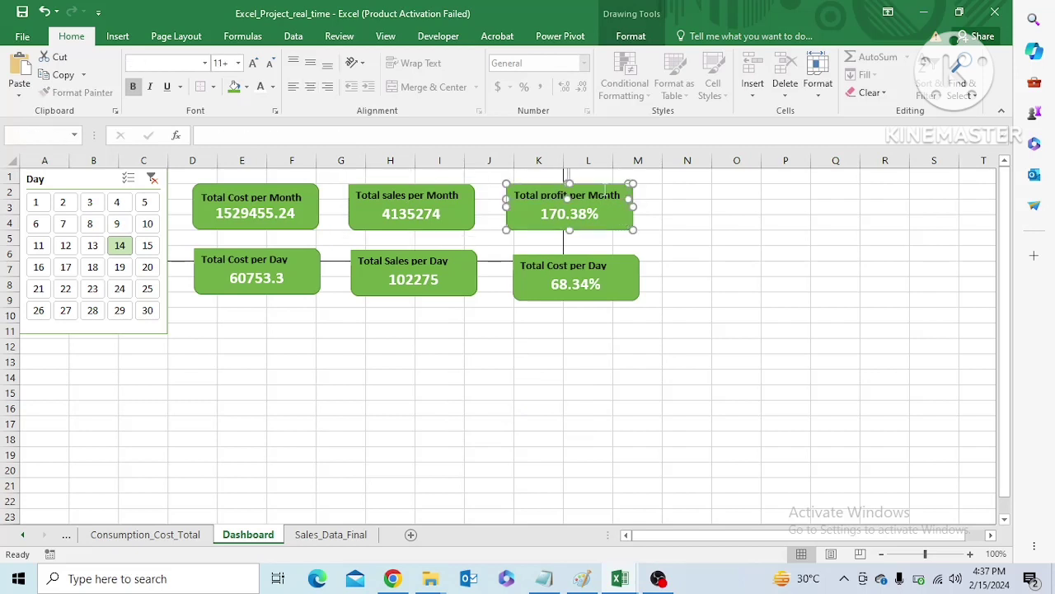
left_click(606, 193)
right_click(605, 191)
left_click(590, 211)
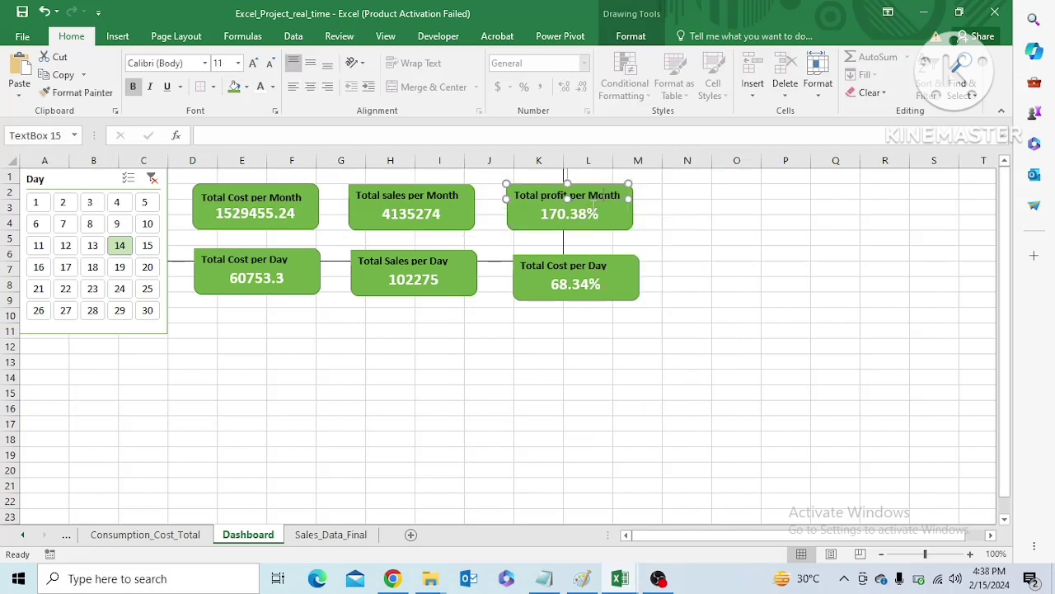
left_click(612, 217)
right_click(612, 218)
mouse_move(709, 307)
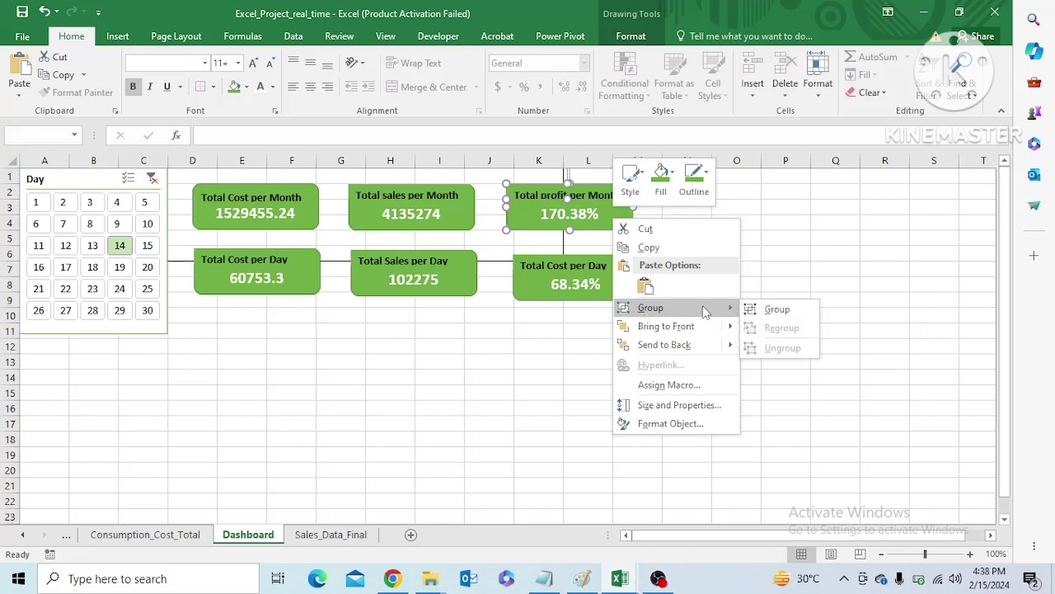
left_click(754, 309)
Group the Total Cost per Day label with the daily consumption card
left_click(304, 263)
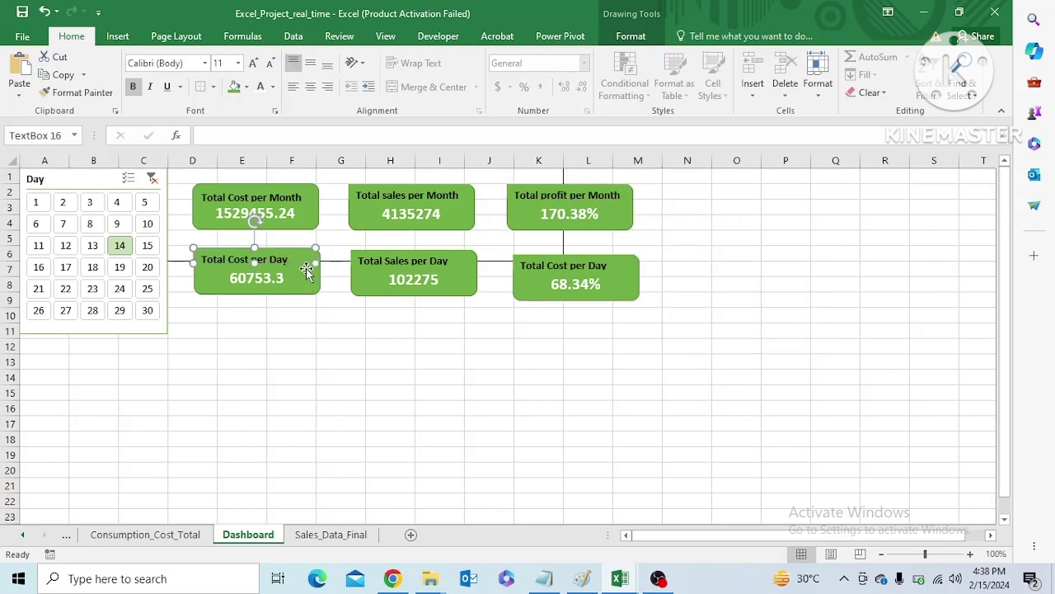
right_click(305, 283)
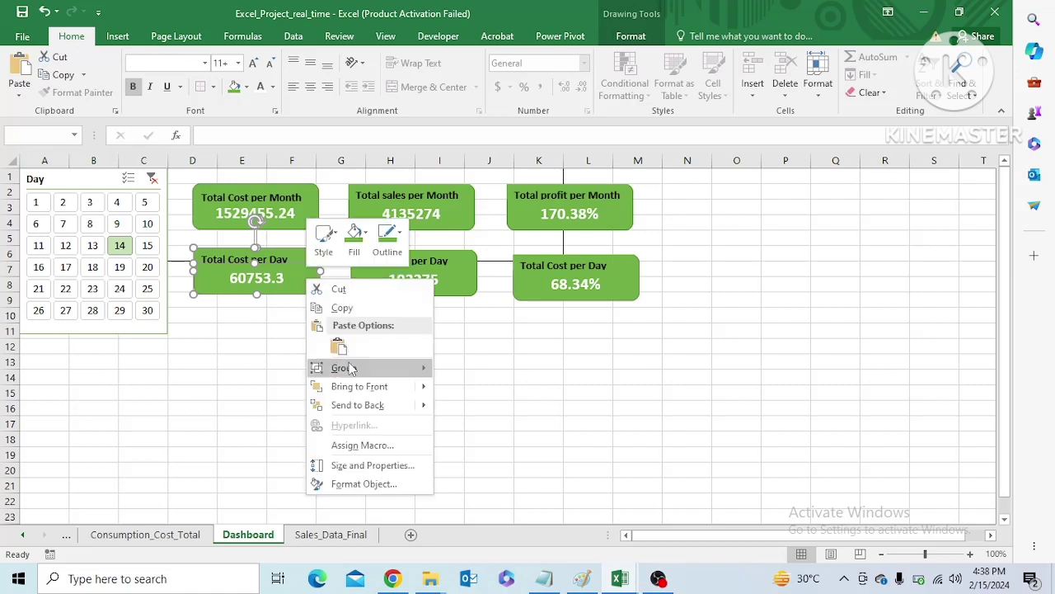
mouse_move(343, 367)
left_click(465, 434)
Group the Total Sales per Day label with its card
left_click(460, 275)
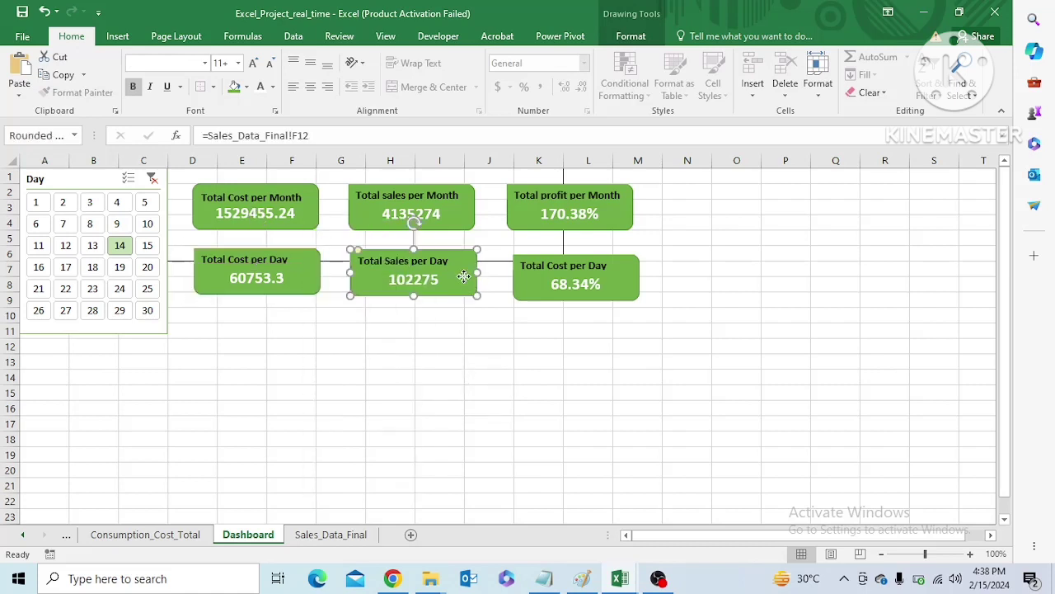
left_click(441, 260)
right_click(441, 260)
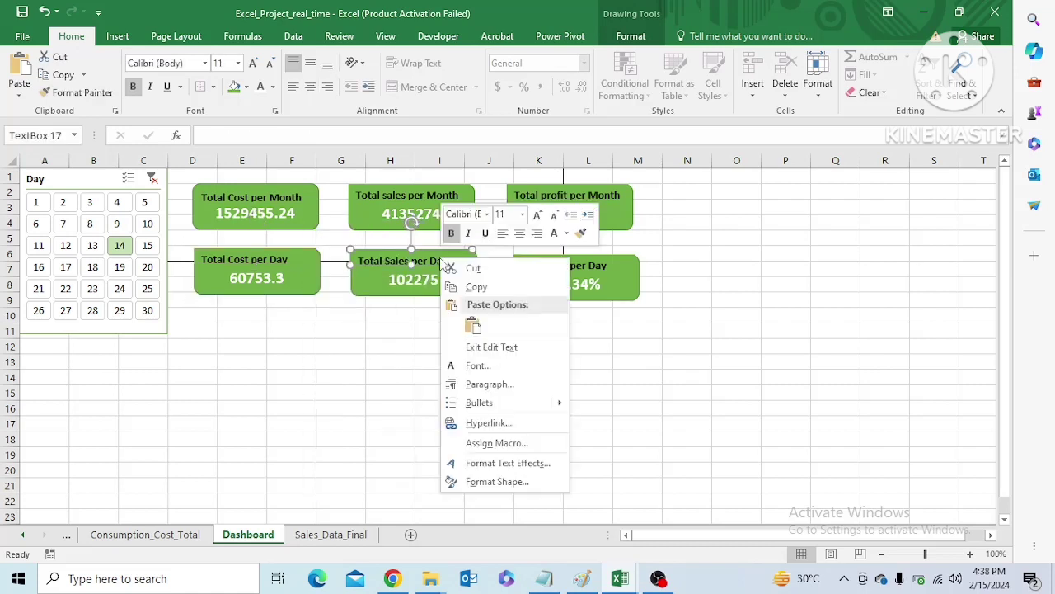
left_click(378, 281)
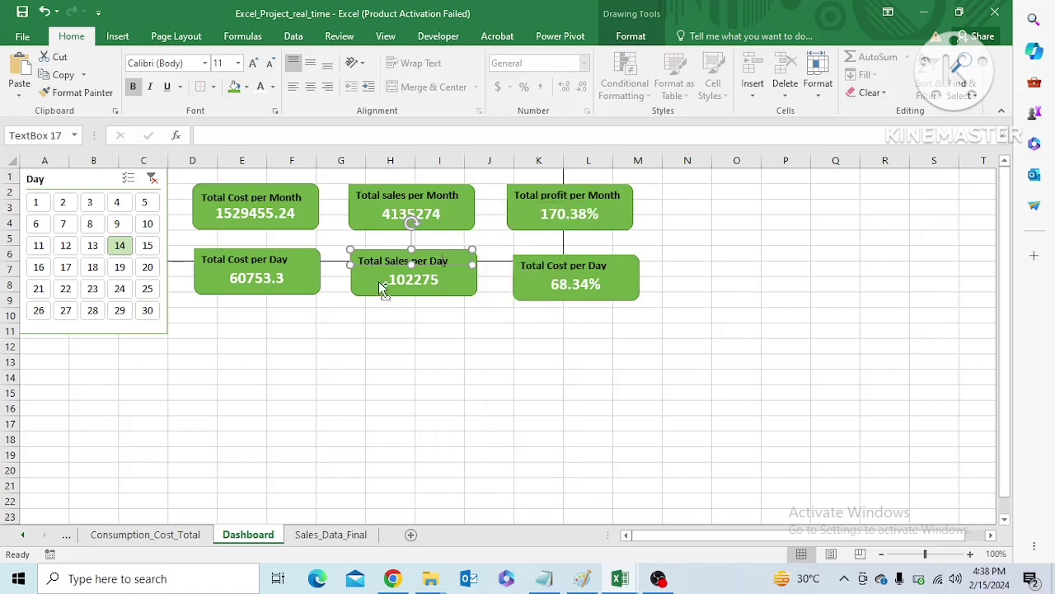
left_click(379, 281)
right_click(379, 282)
mouse_move(425, 372)
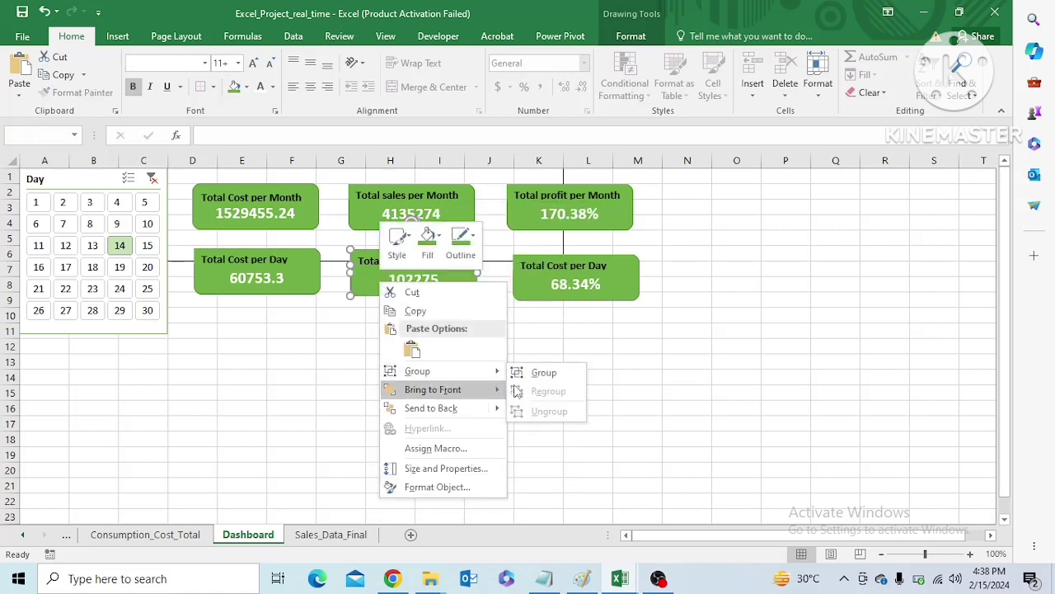
left_click(545, 373)
Group the daily profit card with the label placed on it
left_click(544, 286)
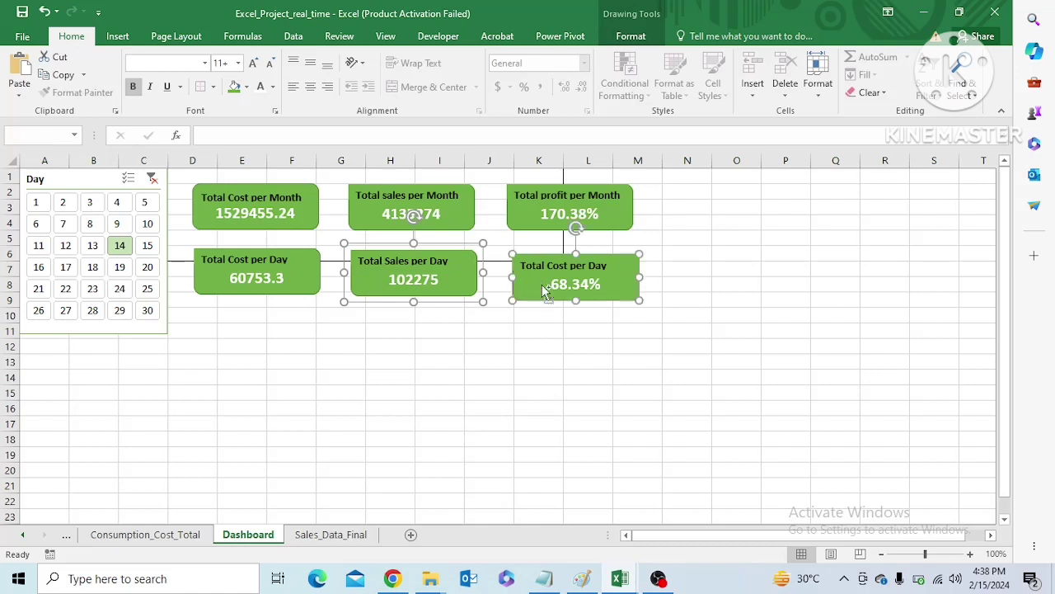
right_click(550, 264)
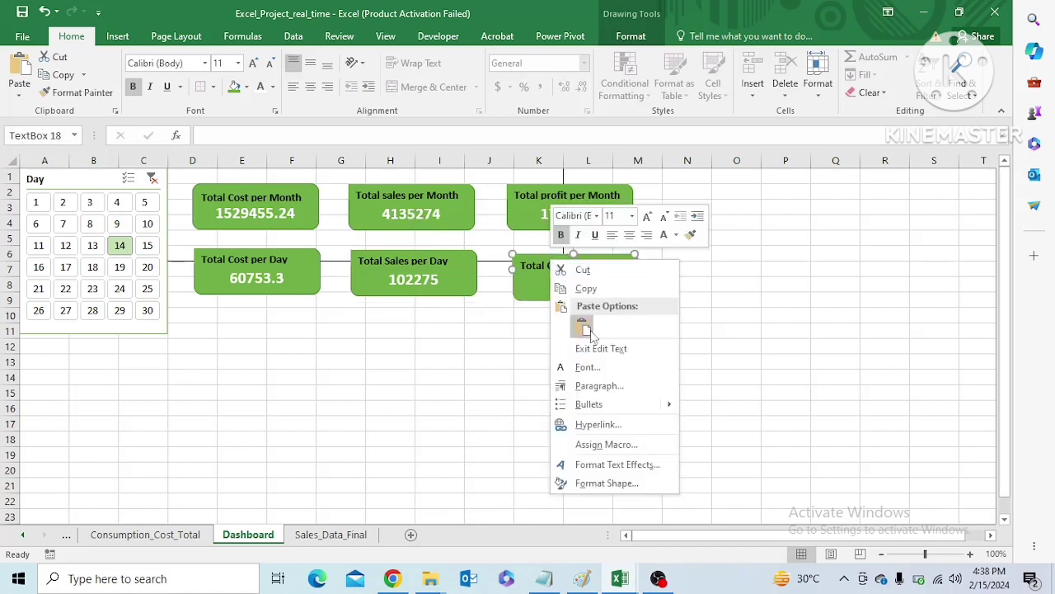
left_click(527, 292)
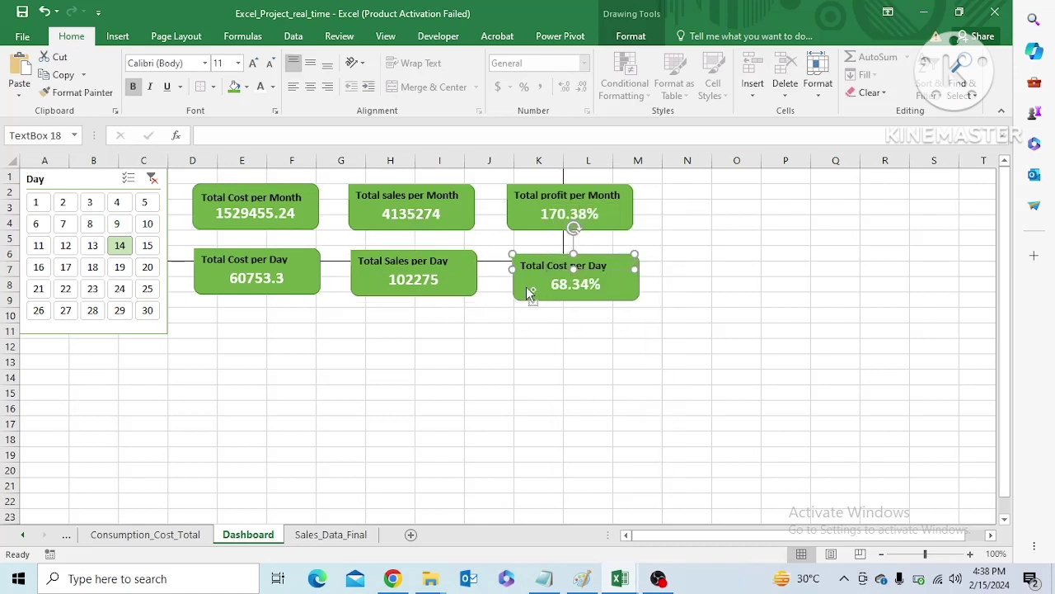
right_click(528, 291)
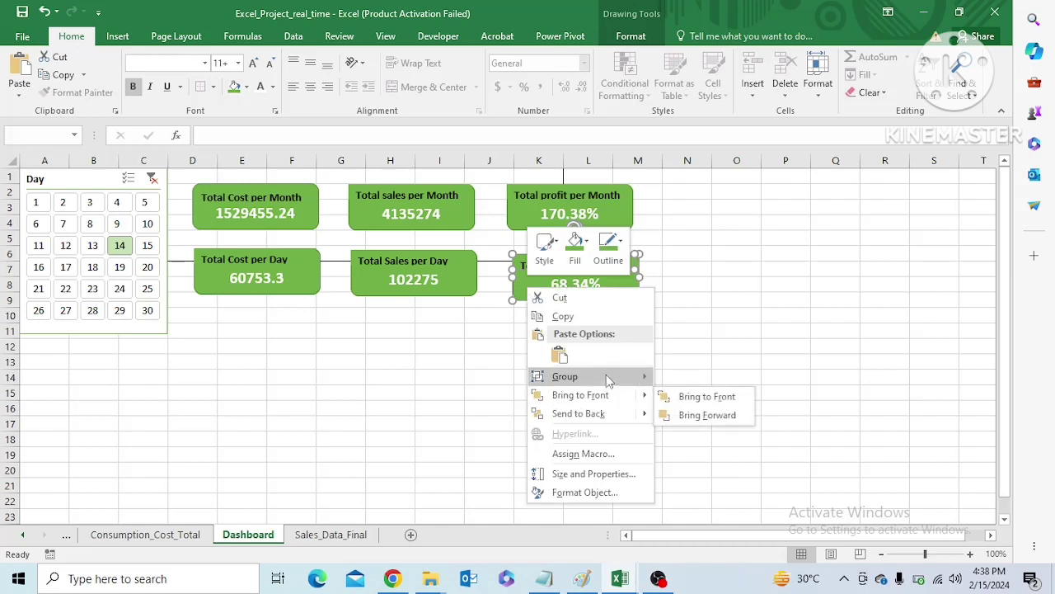
mouse_move(610, 381)
left_click(673, 382)
left_click(556, 362)
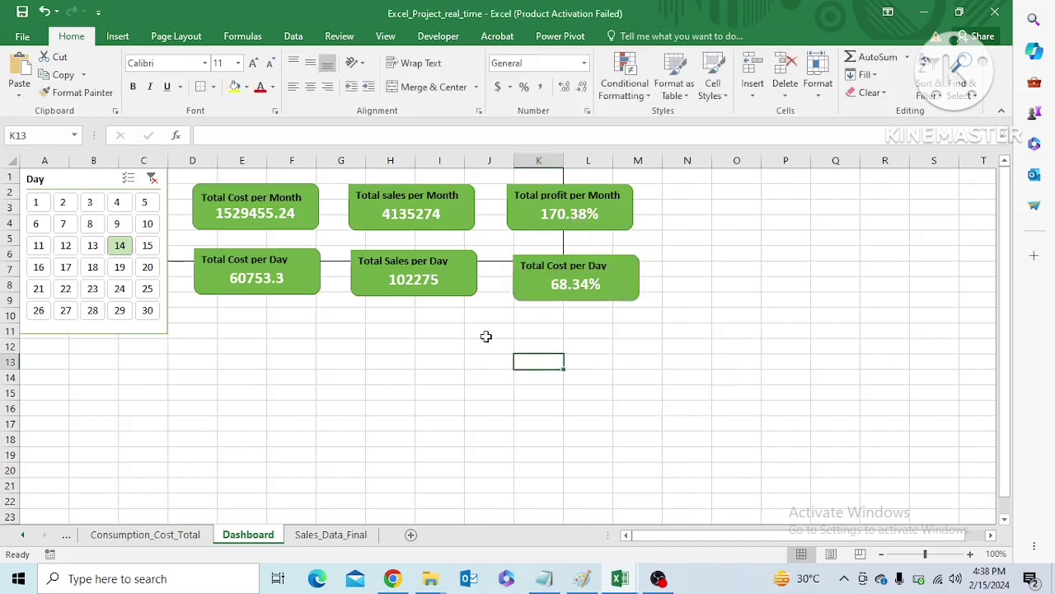
Distribute the three grouped monthly cards for cost, sales and profit horizontally
left_click(299, 227)
left_click(375, 211)
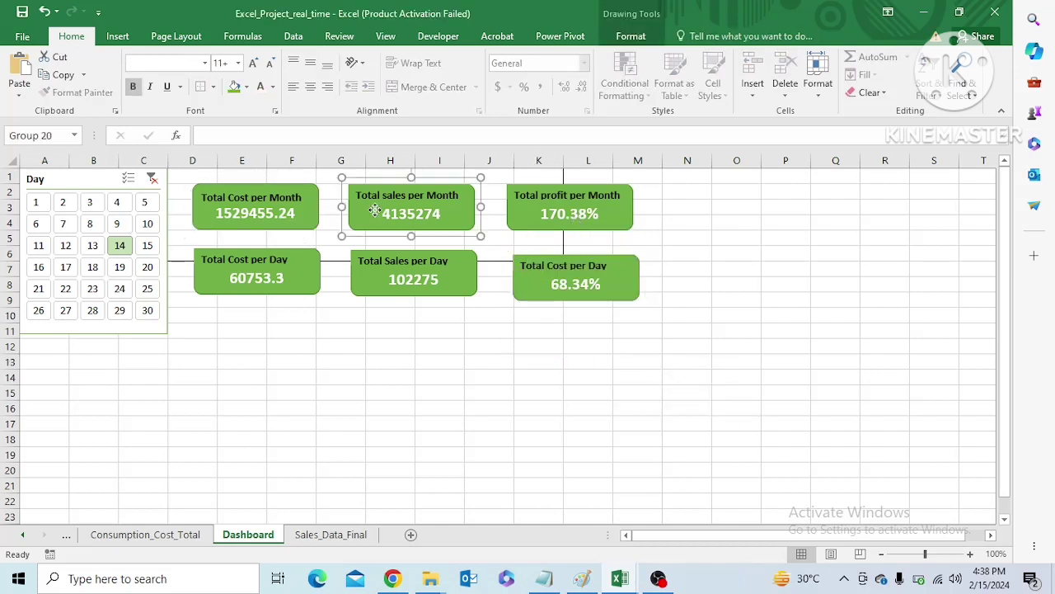
left_click(510, 217)
left_click(304, 221)
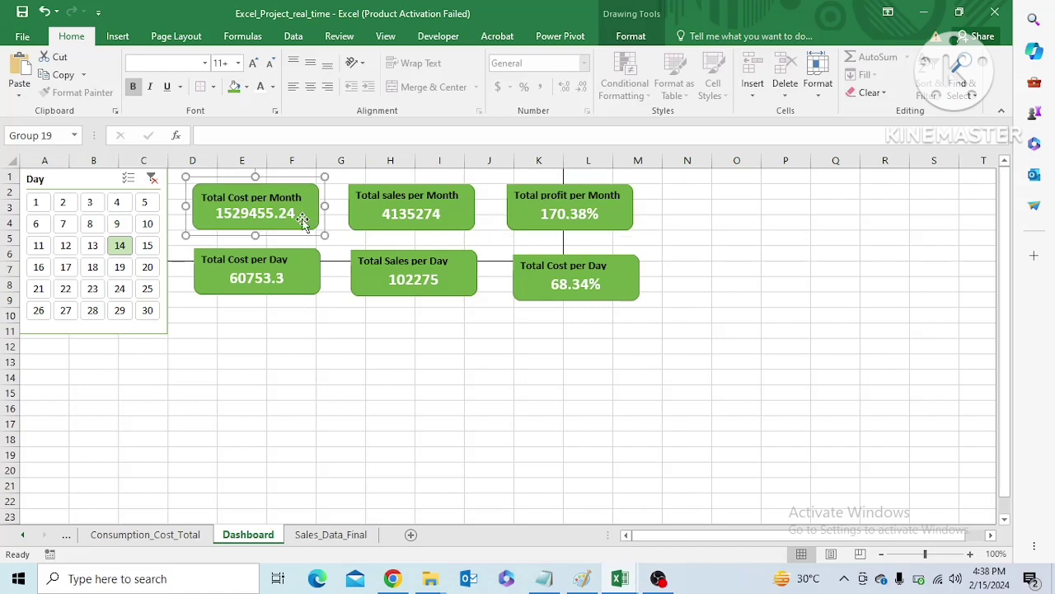
left_click(366, 213, "ctrl")
left_click(540, 214, "ctrl")
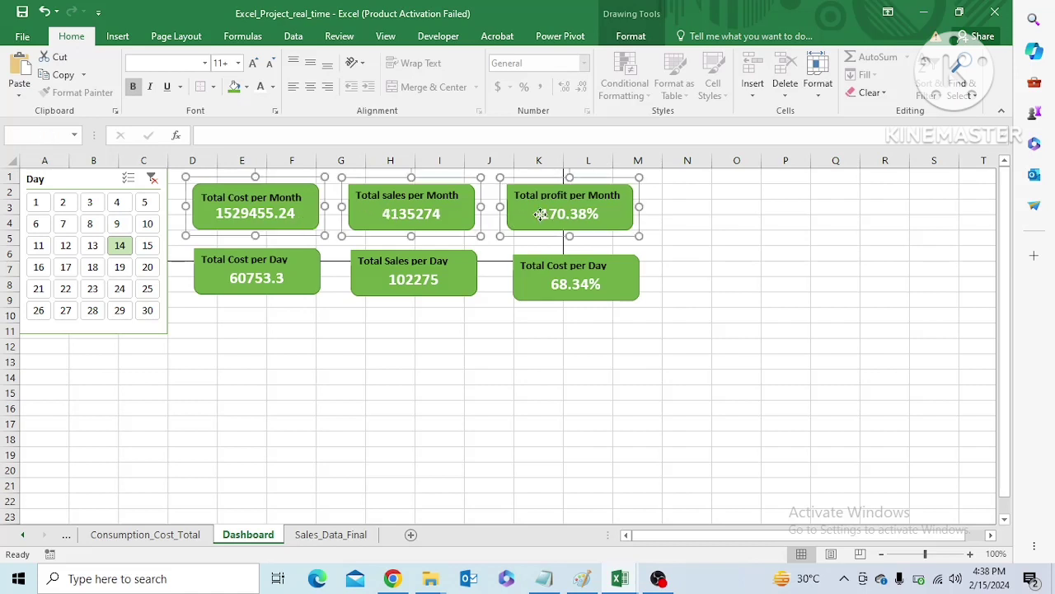
left_click(631, 37)
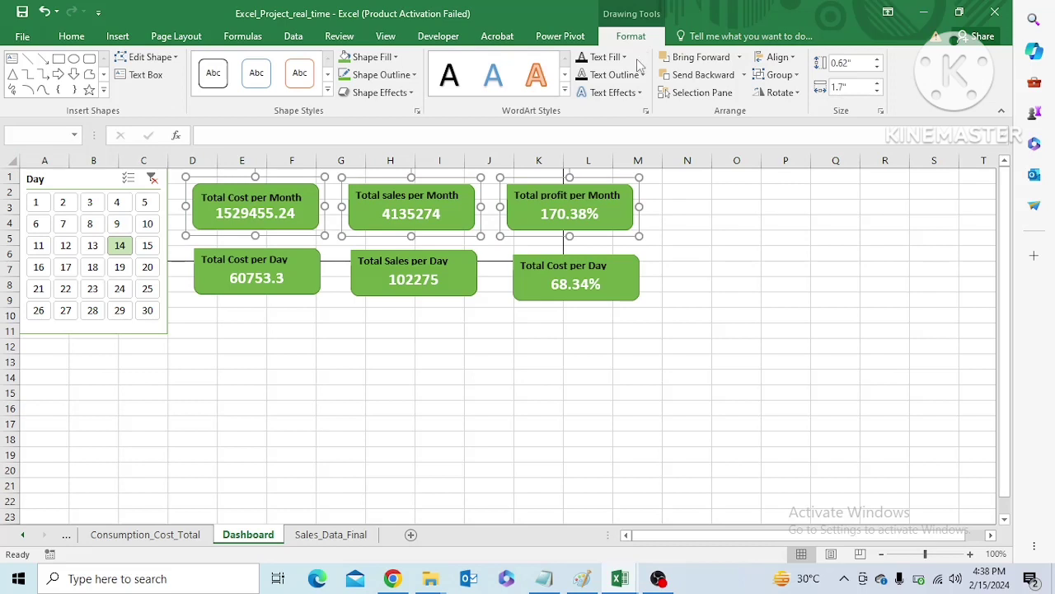
left_click(779, 57)
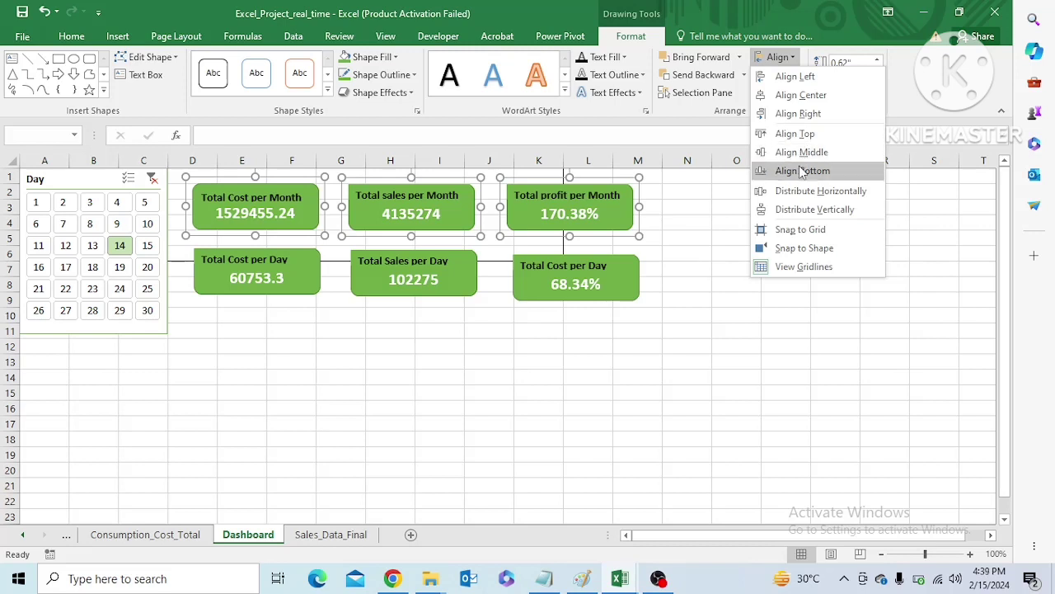
left_click(806, 192)
left_click(739, 282)
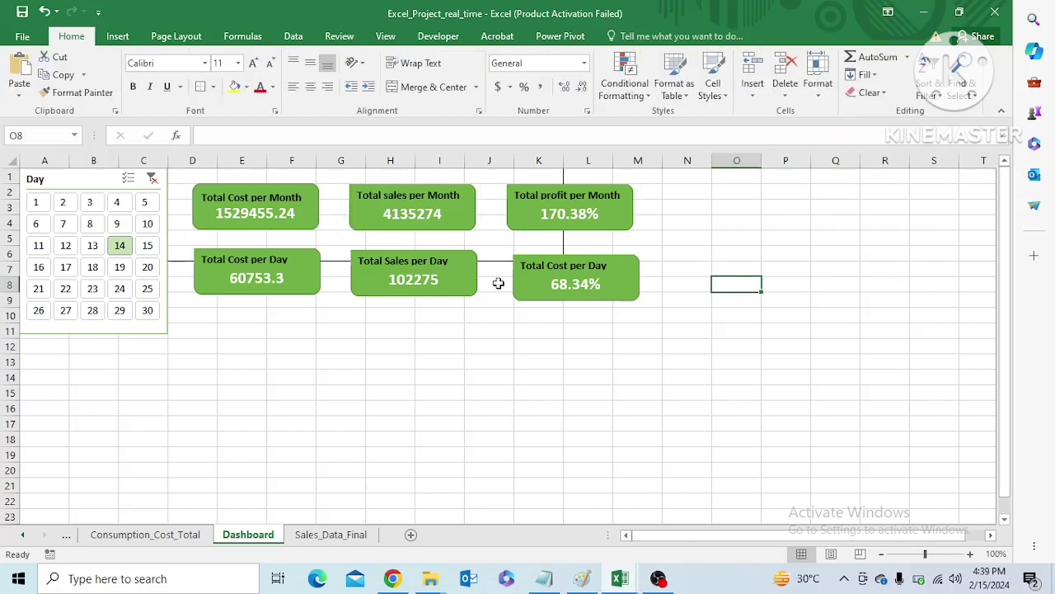
Hide the gridlines on the Dashboard sheet
left_click(699, 238)
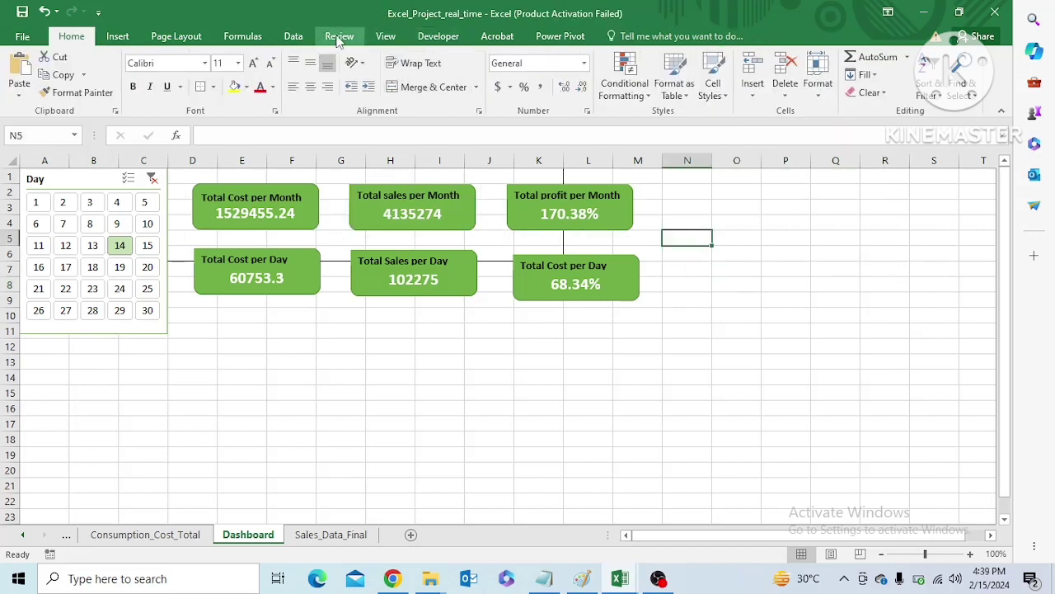
left_click(388, 37)
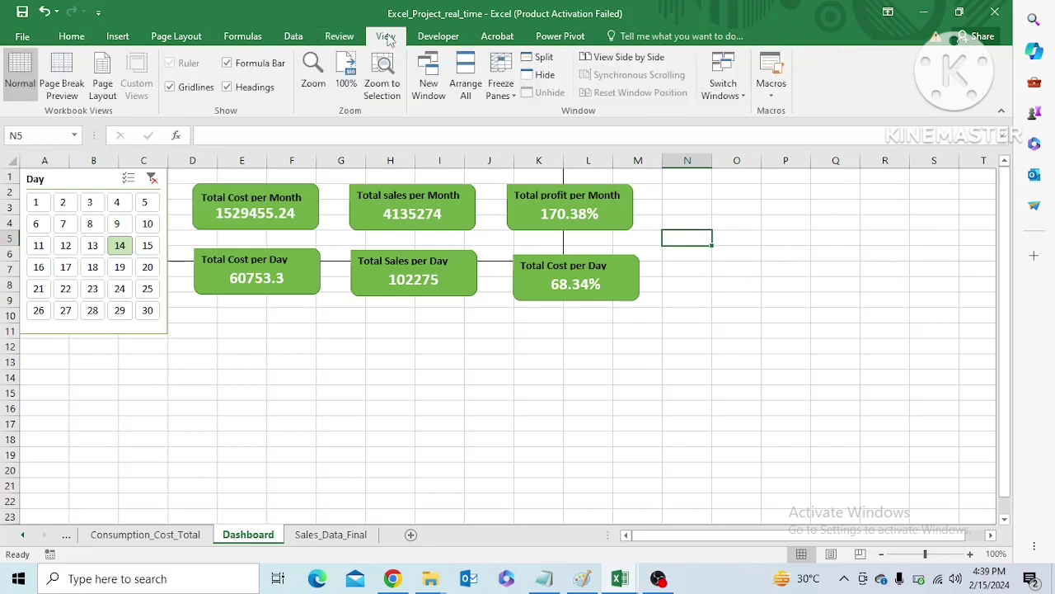
left_click(171, 87)
left_click(329, 366)
left_click(563, 244)
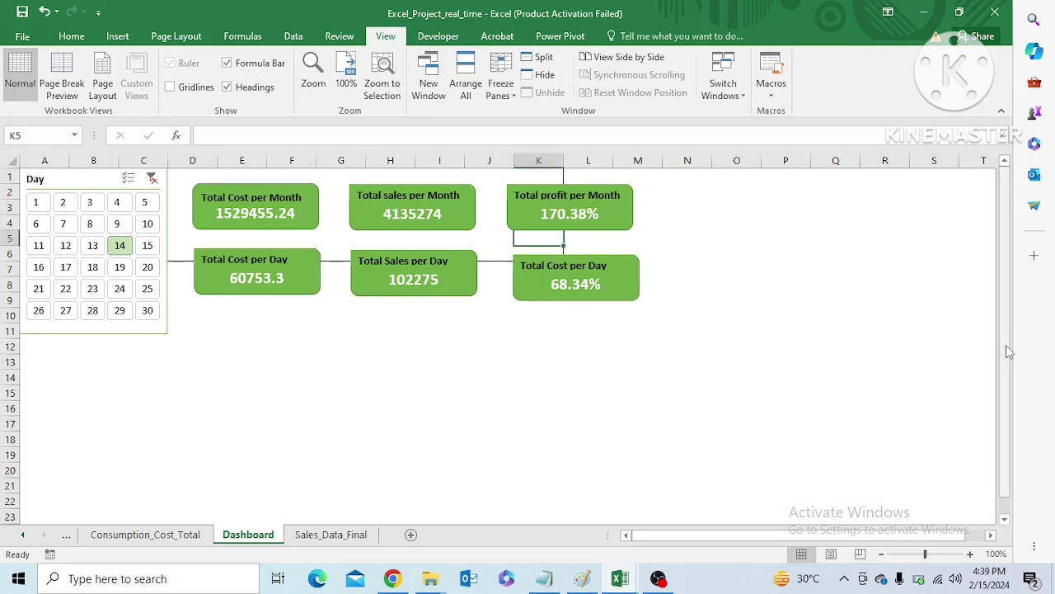
left_click(606, 212)
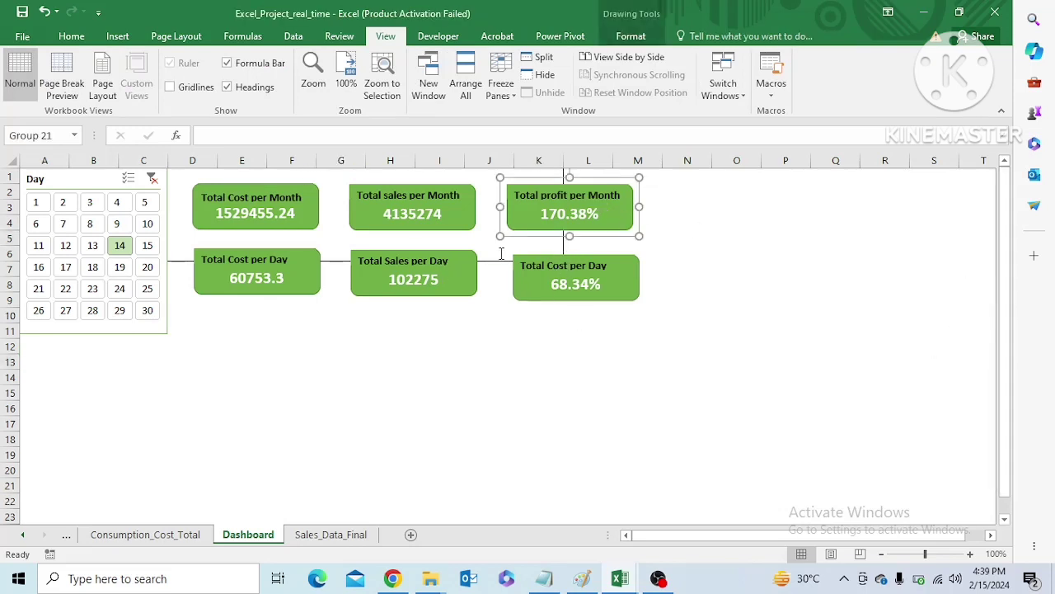
Fill the entire Dashboard sheet background with a darker grey theme colour
left_click(326, 233)
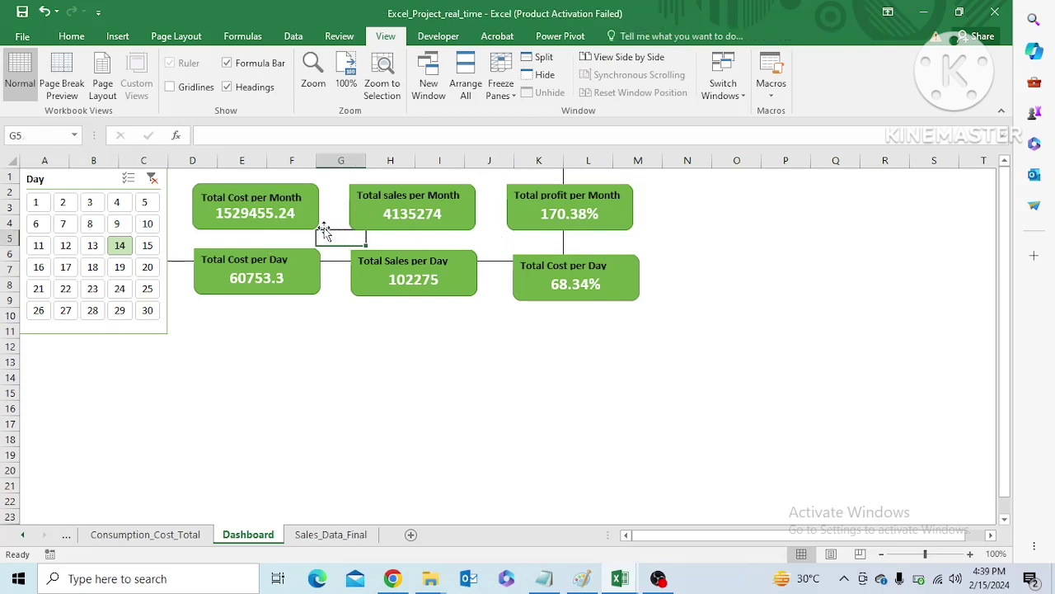
left_click(455, 338)
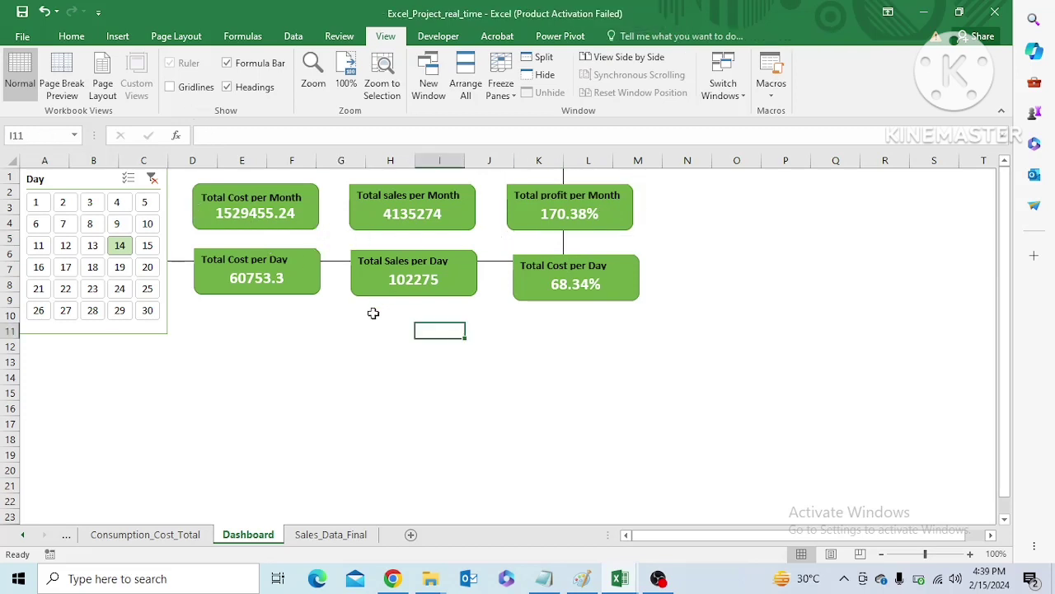
left_click(71, 36)
left_click(12, 161)
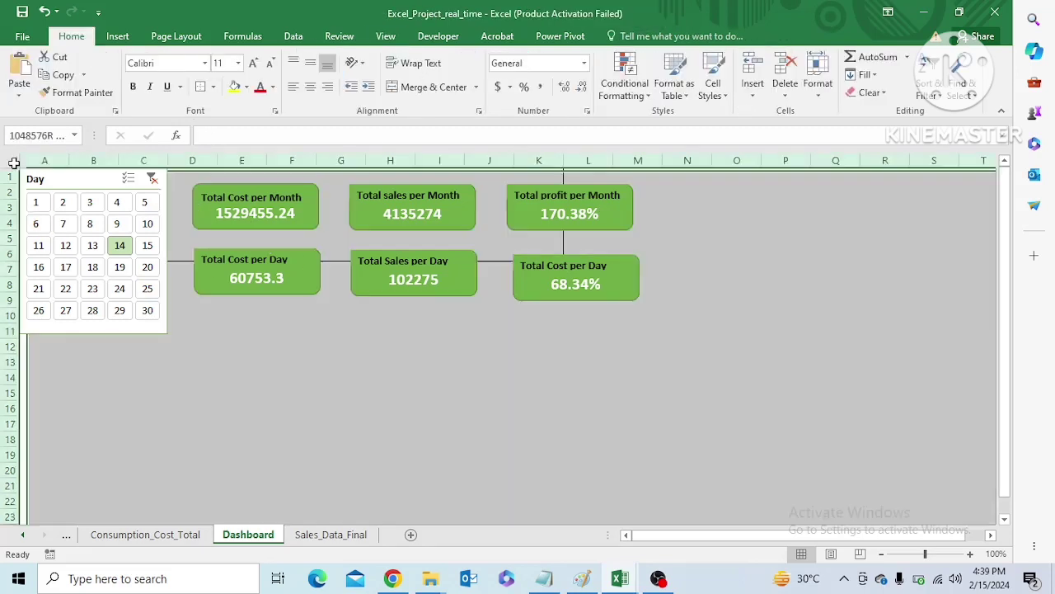
left_click(247, 89)
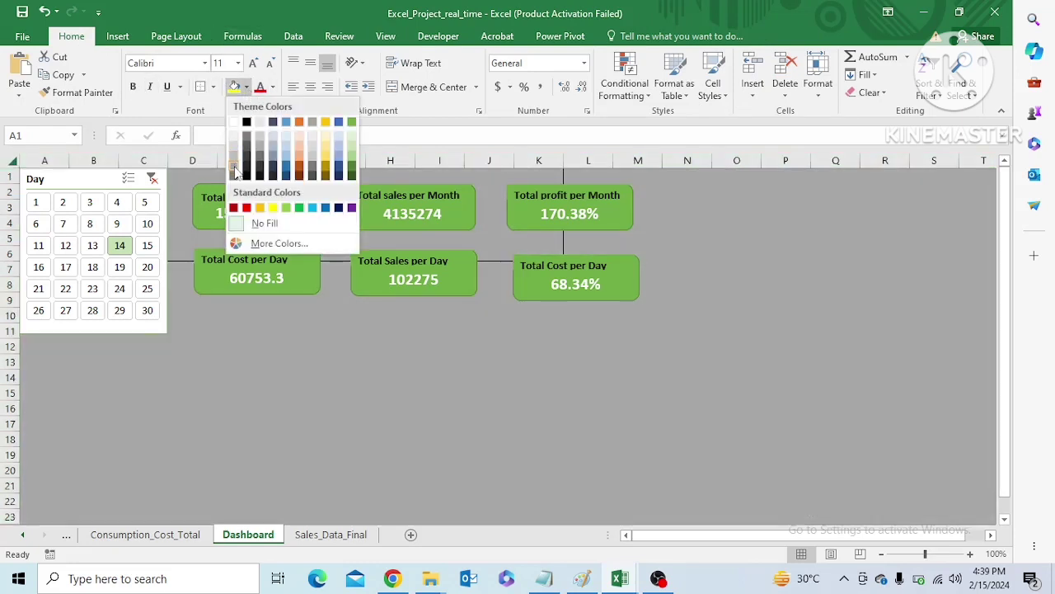
left_click(235, 171)
left_click(180, 259)
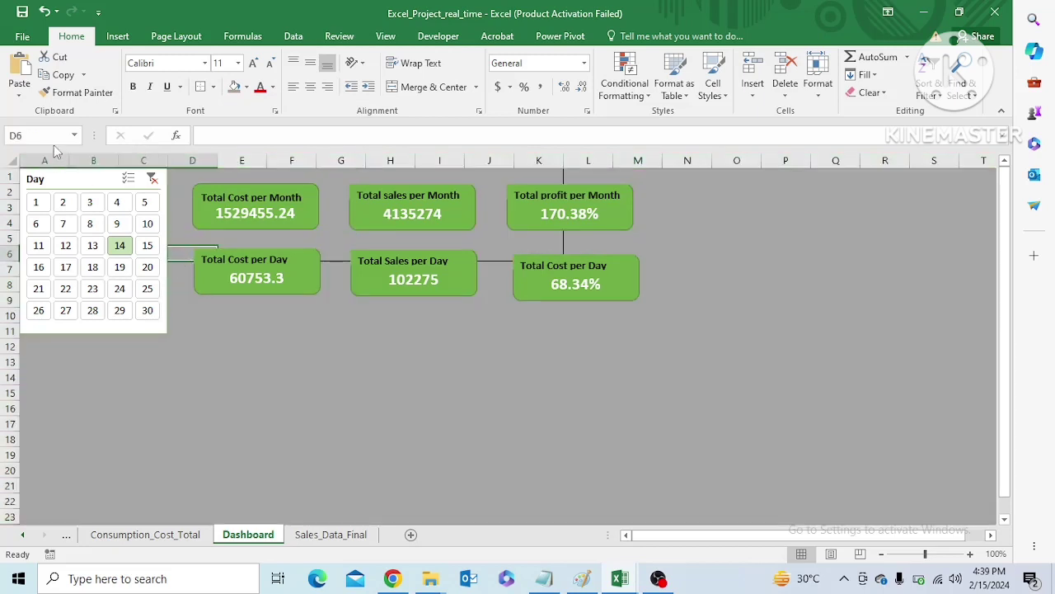
Move the Day slicer below the cards to expose the cells behind it, and remove the borders from A1:B6
left_click_drag(71, 182, 104, 344)
left_click(82, 244)
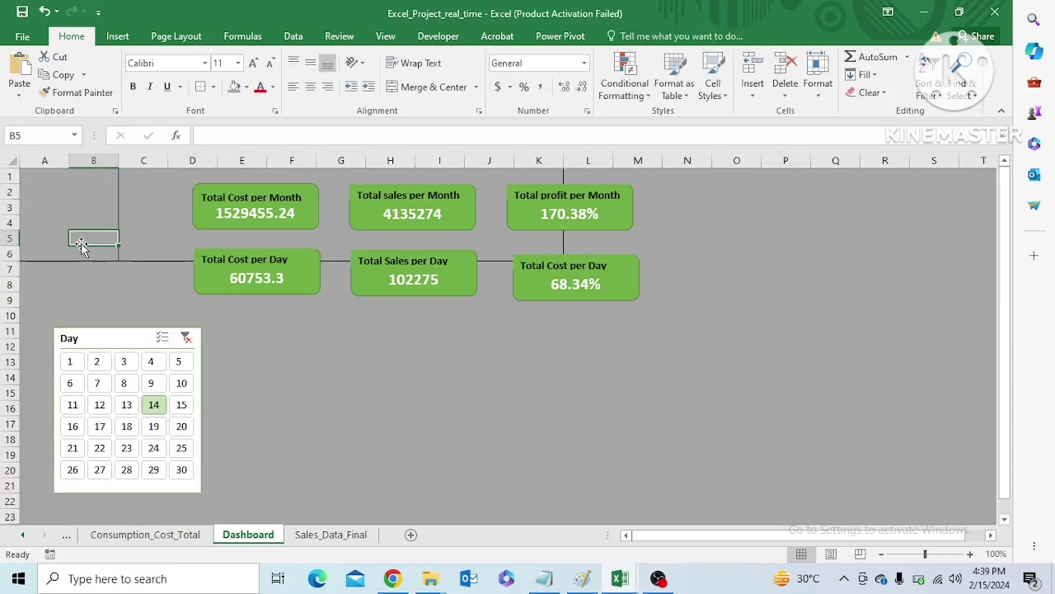
key("shift+Down")
key("shift+Left")
key("shift+Up")
key("shift+Up")
key("shift+Up")
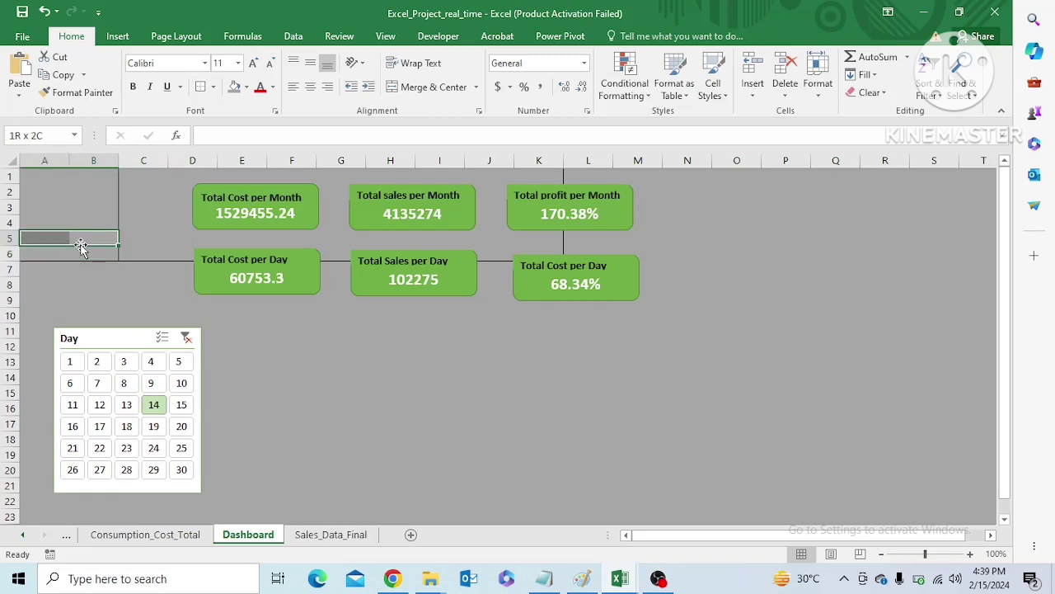
key("shift+Up")
key("shift+Up")
left_click(77, 258)
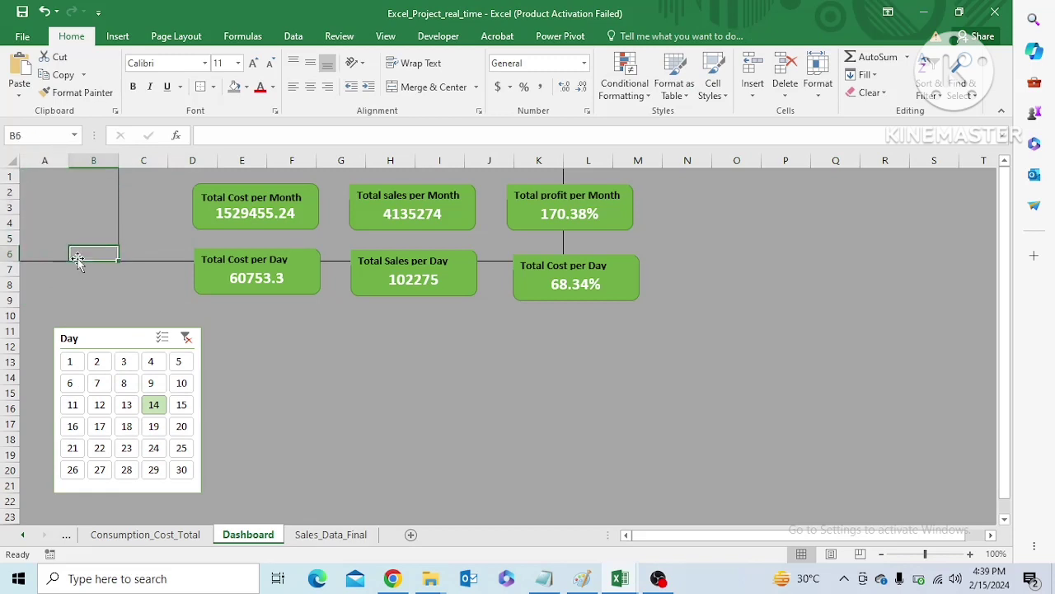
key("shift+Left")
key("shift+Up")
key("shift+Up")
key("shift+Up")
key("shift+Up")
key("shift+Up")
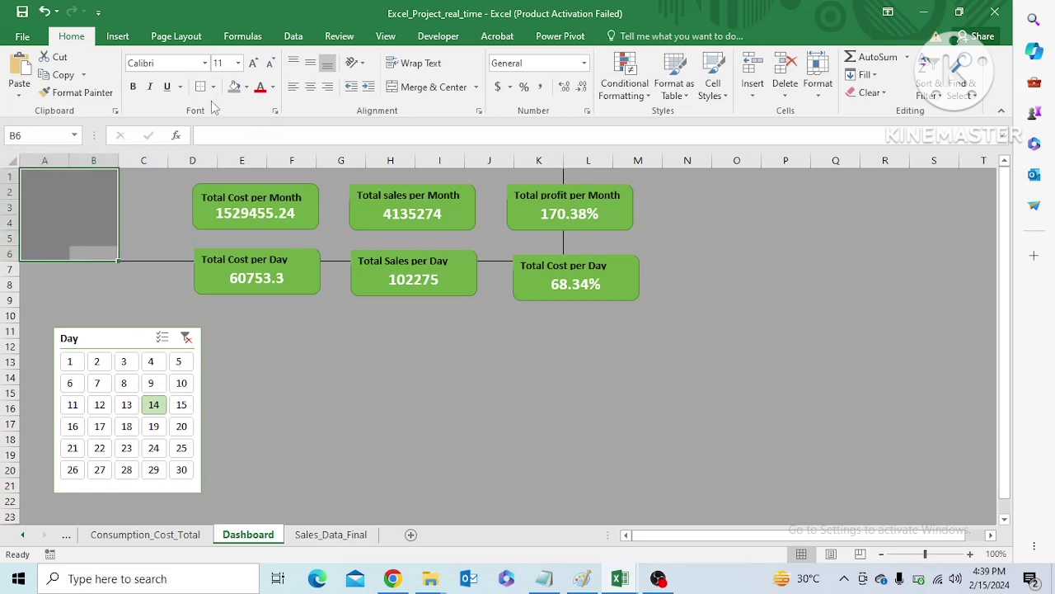
left_click(212, 89)
left_click(216, 202)
left_click(149, 242)
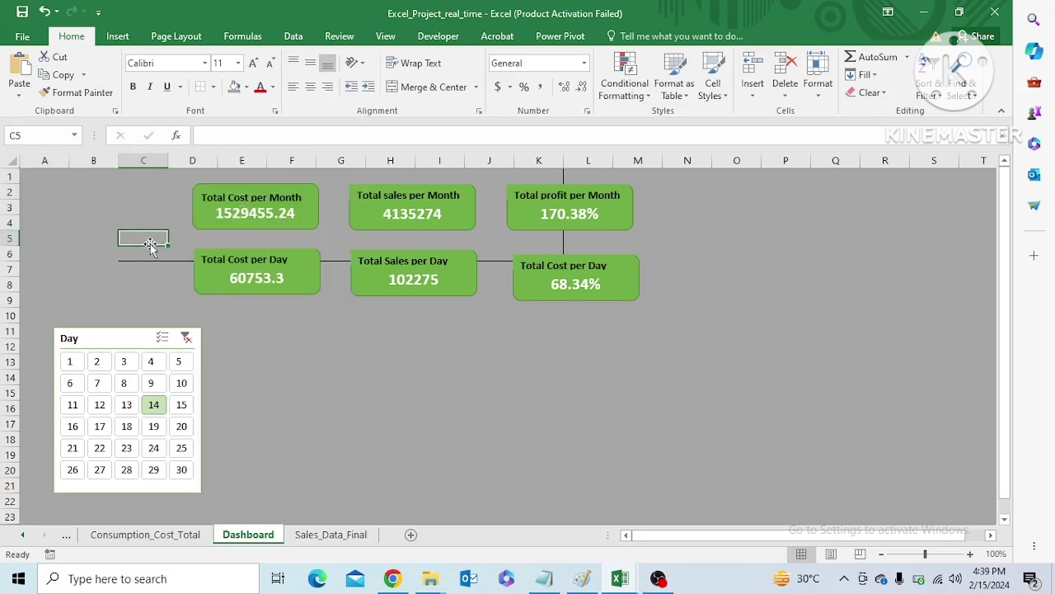
Remove the borders from C1:K6 and move the Day slicer back to the sheet's upper-left corner beside the cards
left_click(122, 174)
key("shift+Down")
key("shift+Down")
key("shift+Down")
key("shift+Down")
key("shift+Down")
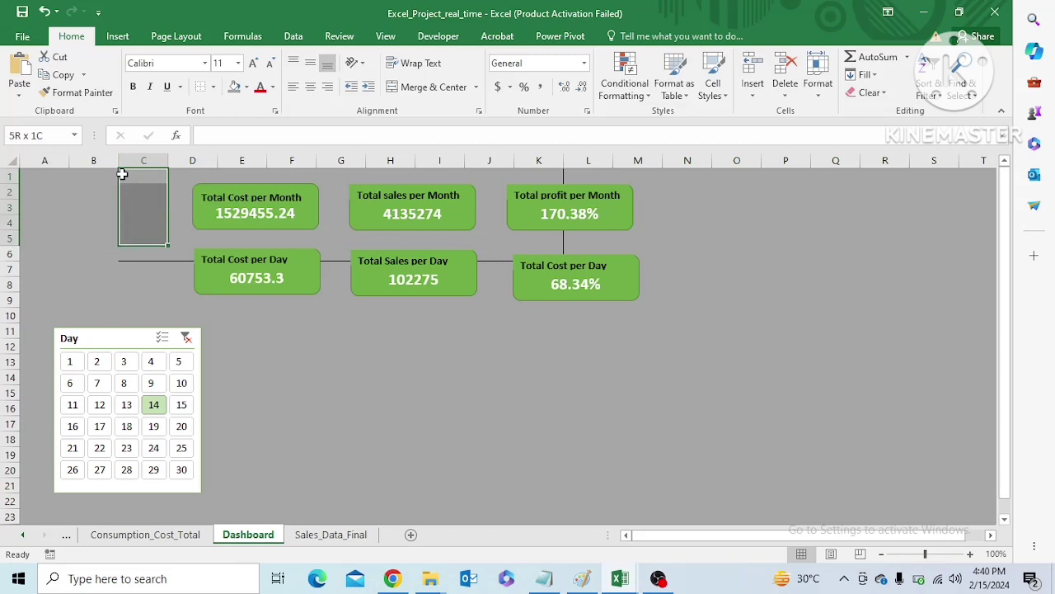
key("shift+Right")
key("shift+Right")
key("shift+Right")
key("shift+Right")
key("shift+Right")
key("shift+Right")
key("shift+Right")
key("shift+Right")
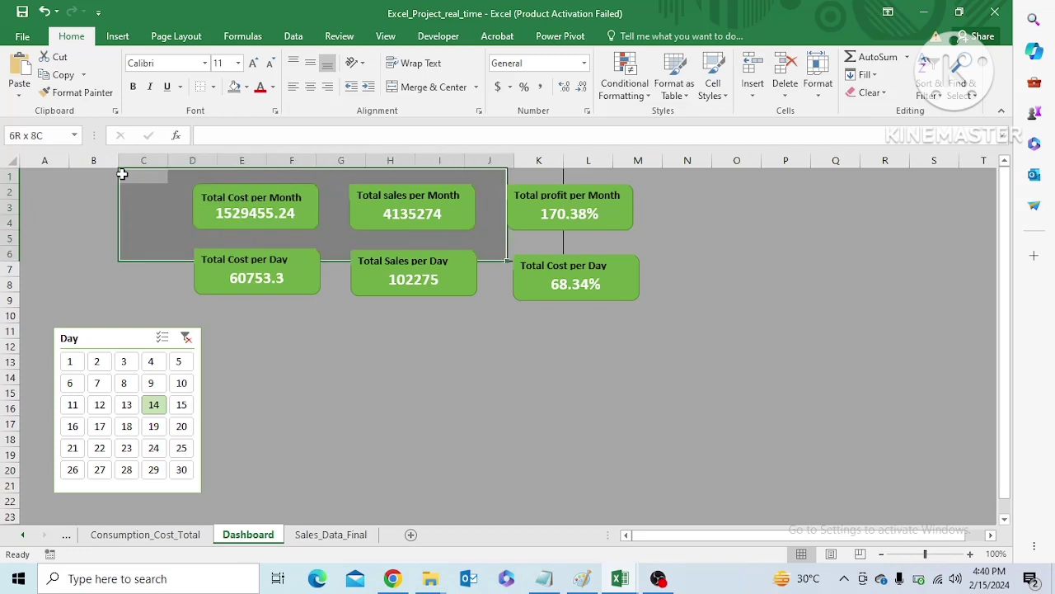
left_click(141, 294)
left_click_drag(129, 338, 103, 180)
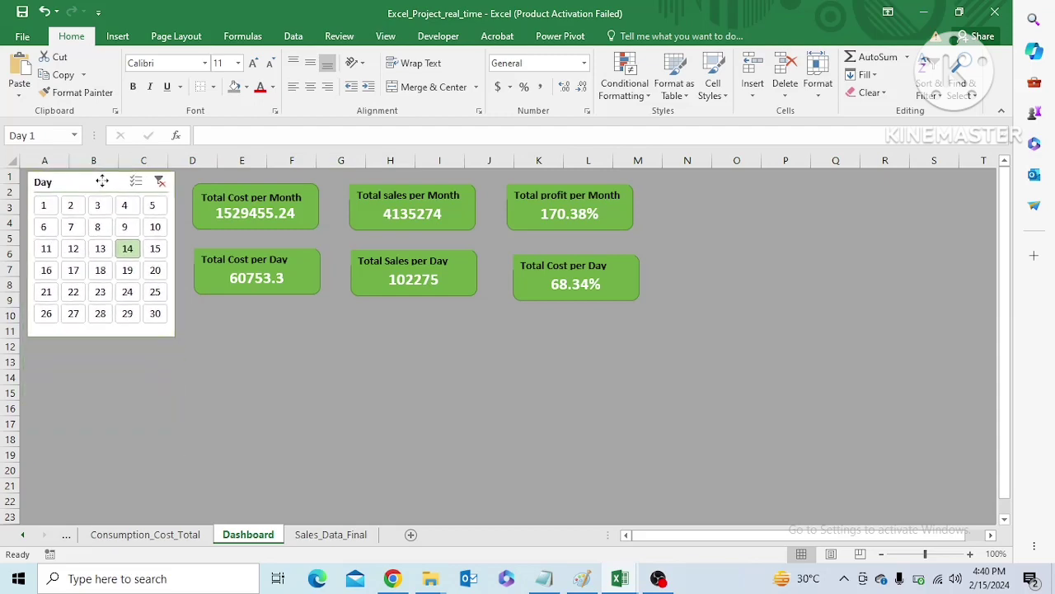
left_click(286, 238)
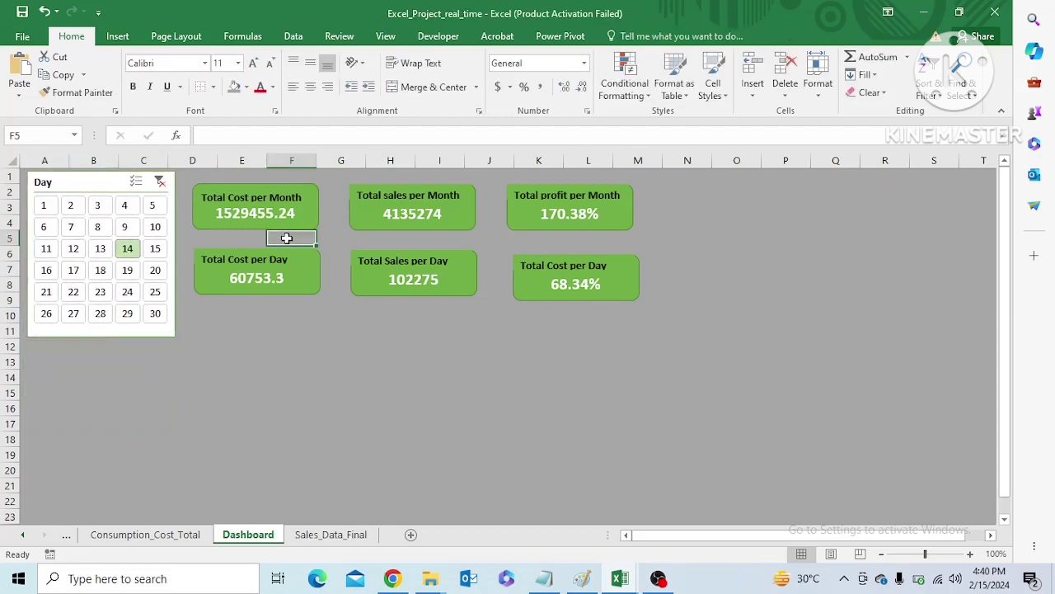
Group the three monthly cards for cost, sales and profit into a single object
left_click(241, 217)
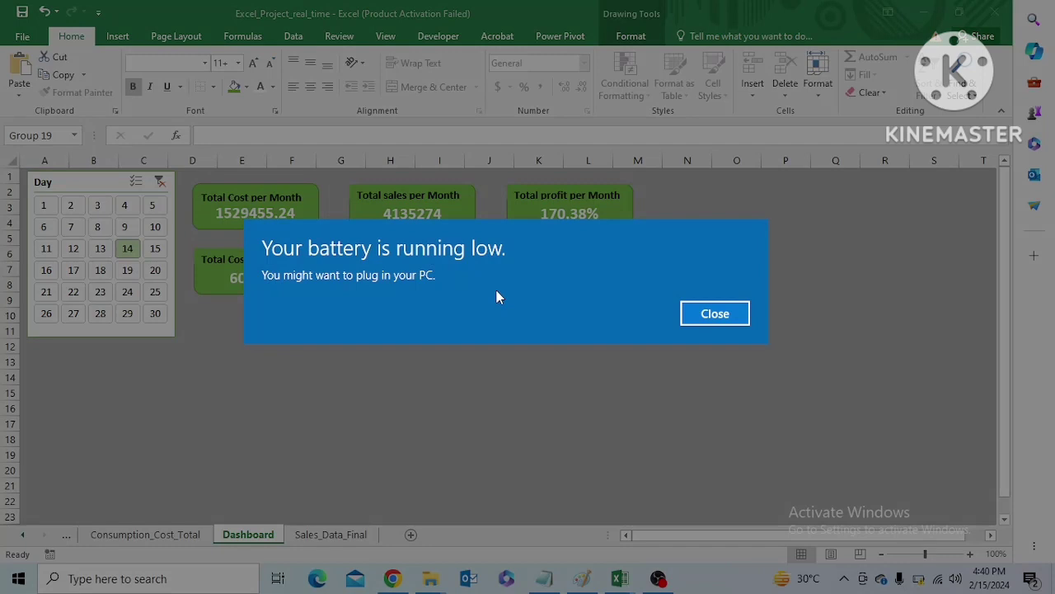
key("Return")
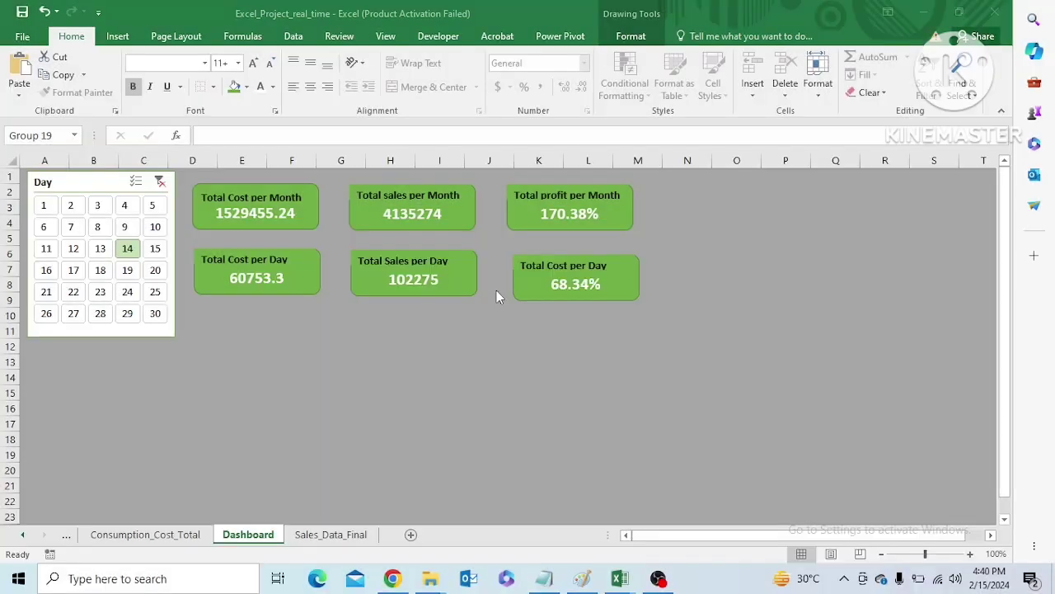
left_click(379, 216)
left_click(286, 223, "shift")
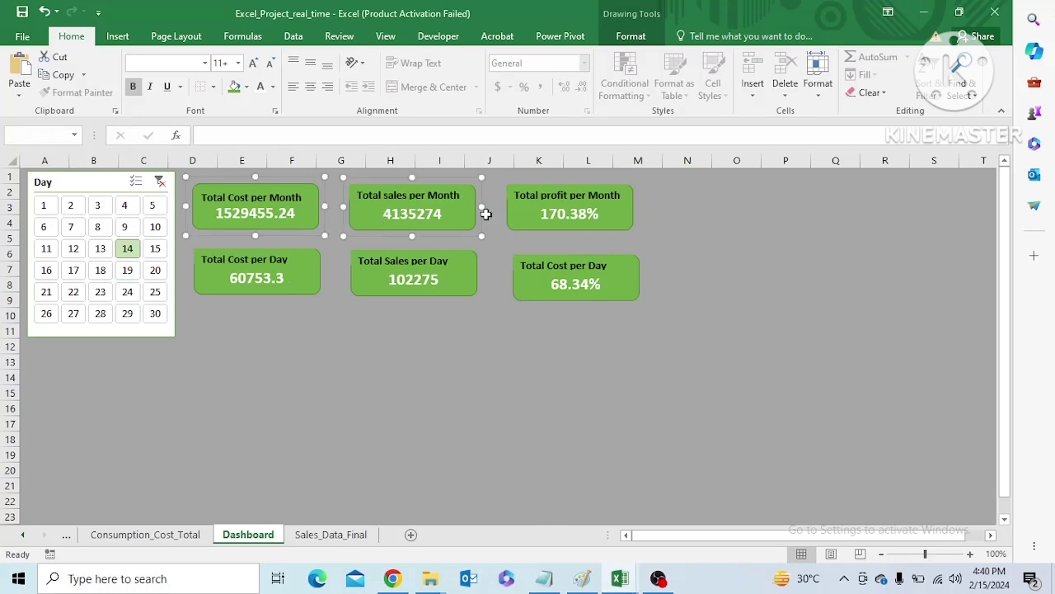
left_click(515, 213, "shift")
right_click(520, 213)
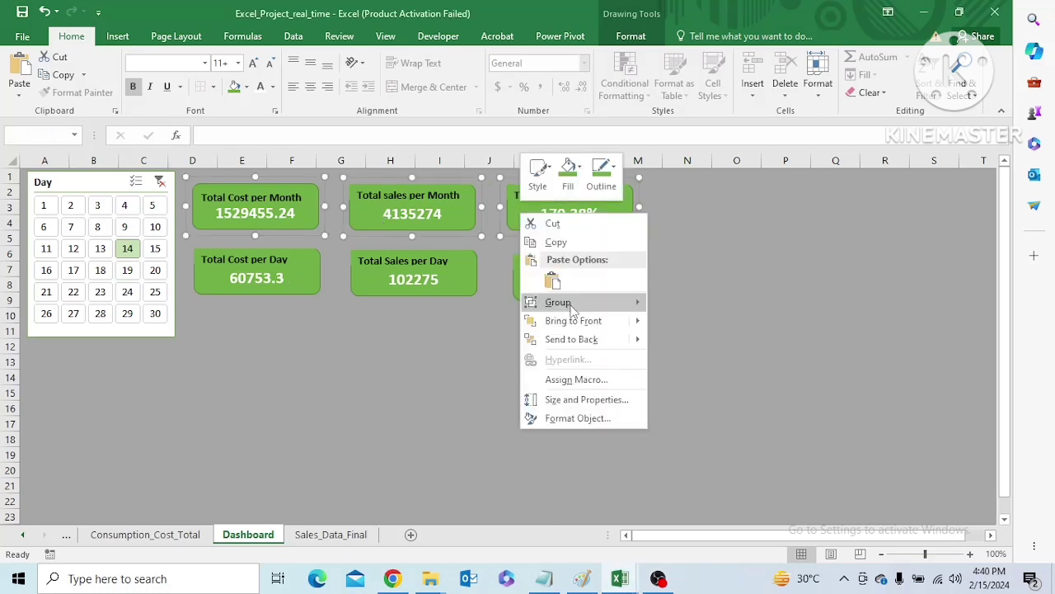
mouse_move(574, 309)
left_click(673, 306)
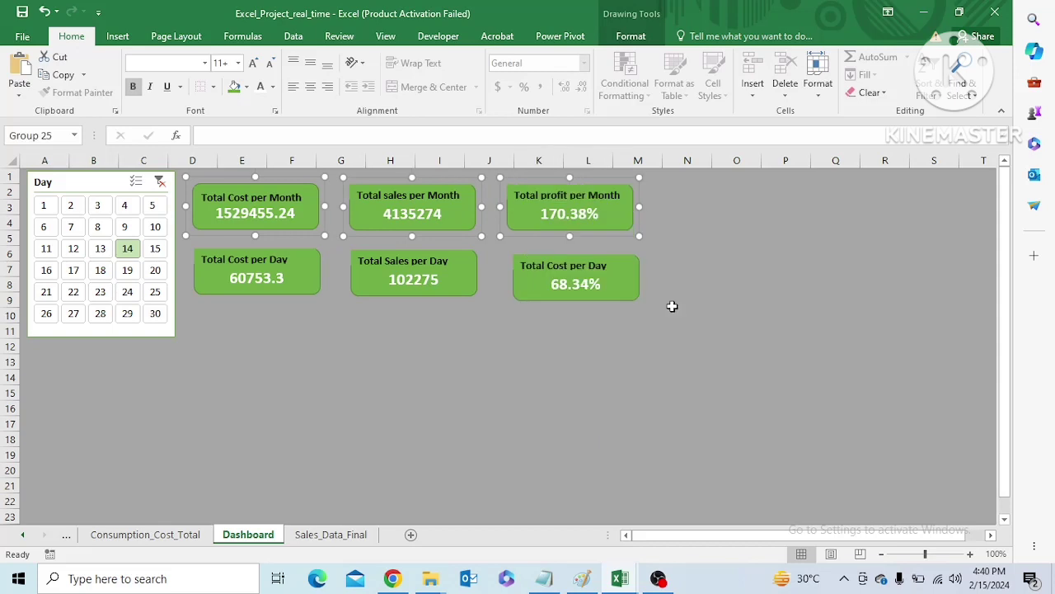
Distribute the three daily cards vertically and group them into a single object
left_click(303, 278)
left_click(381, 284, "shift")
left_click(525, 282, "shift")
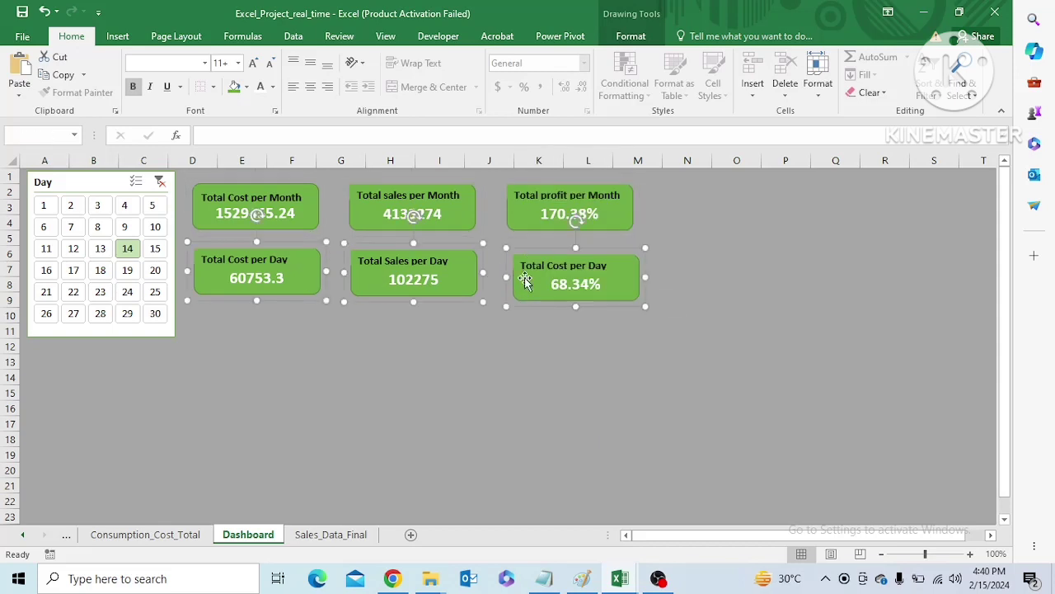
left_click(630, 36)
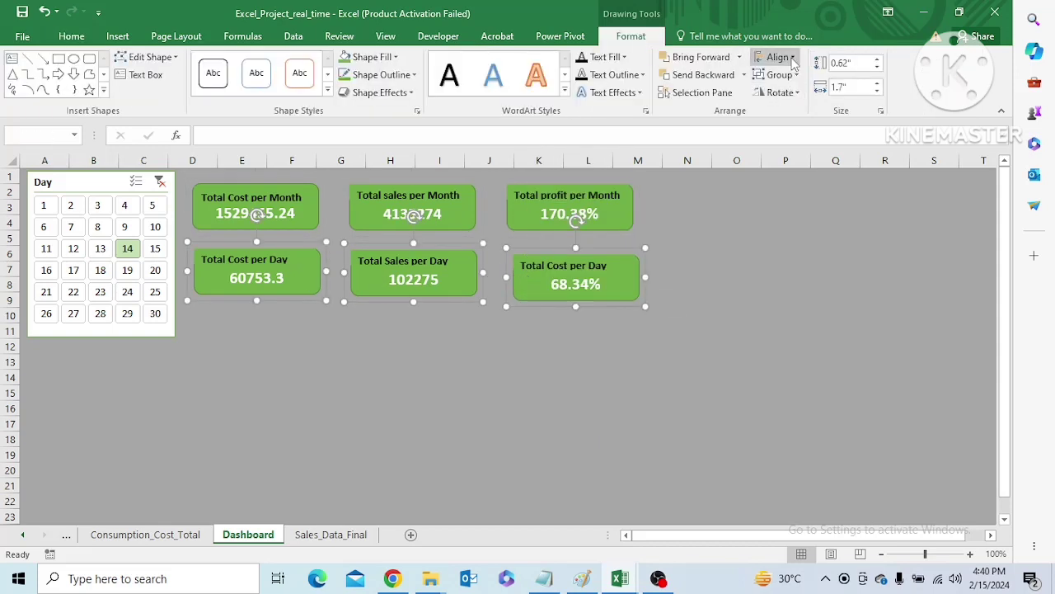
left_click(780, 57)
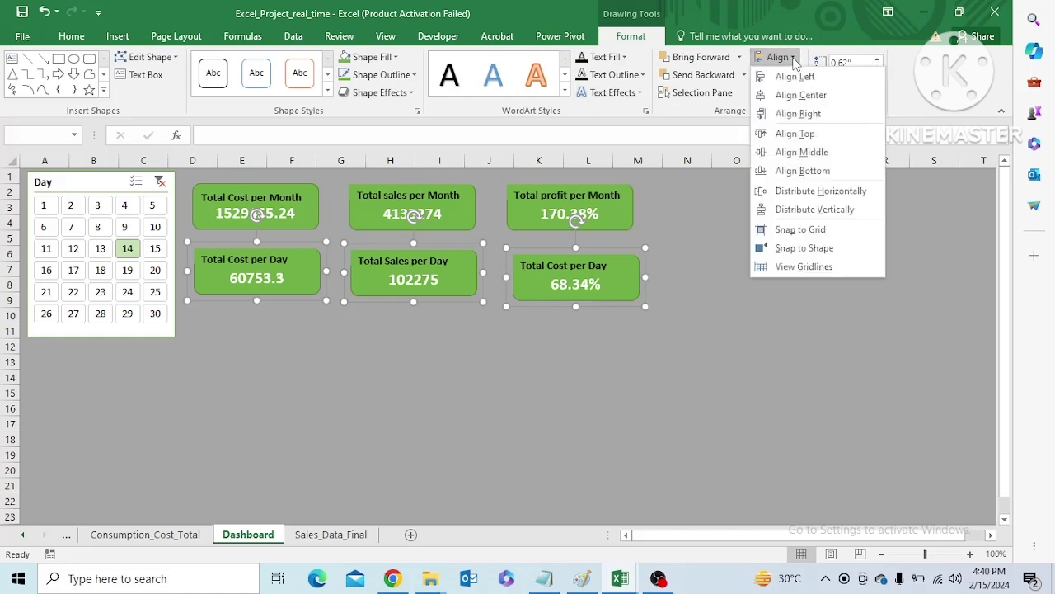
left_click(811, 209)
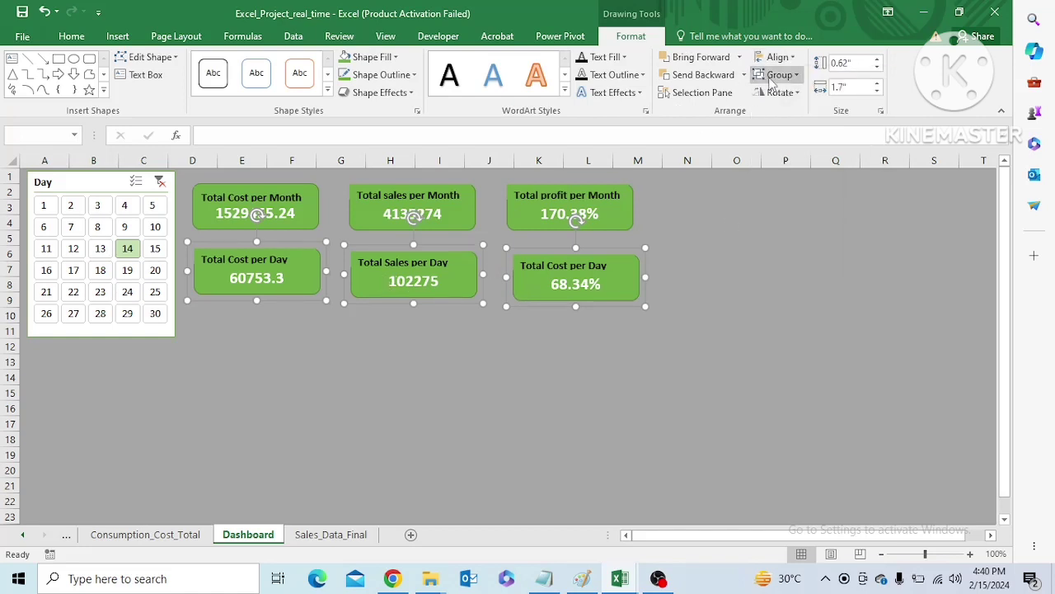
left_click(775, 76)
left_click(788, 94)
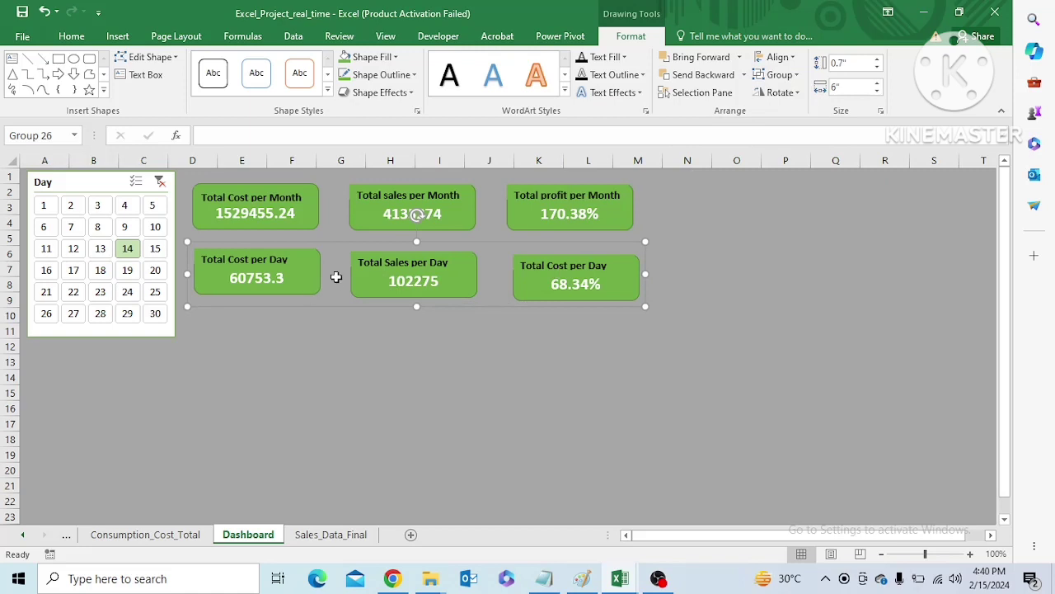
Move the grouped daily cards down to about rows 9 to 11, leaving a gap below the monthly cards
left_click_drag(336, 278, 342, 334)
left_click_drag(430, 296, 436, 334)
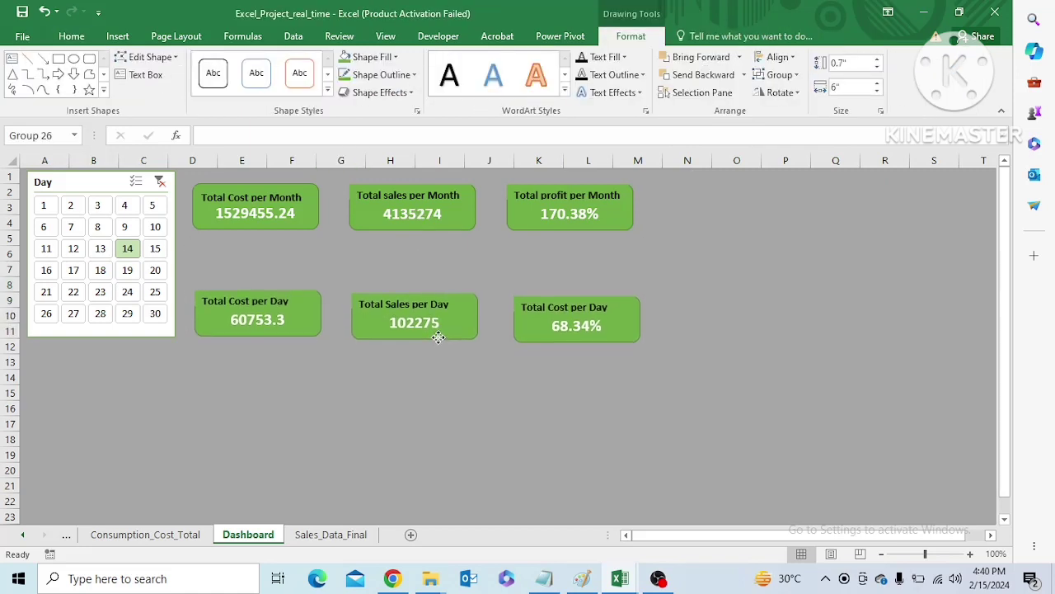
left_click(300, 268)
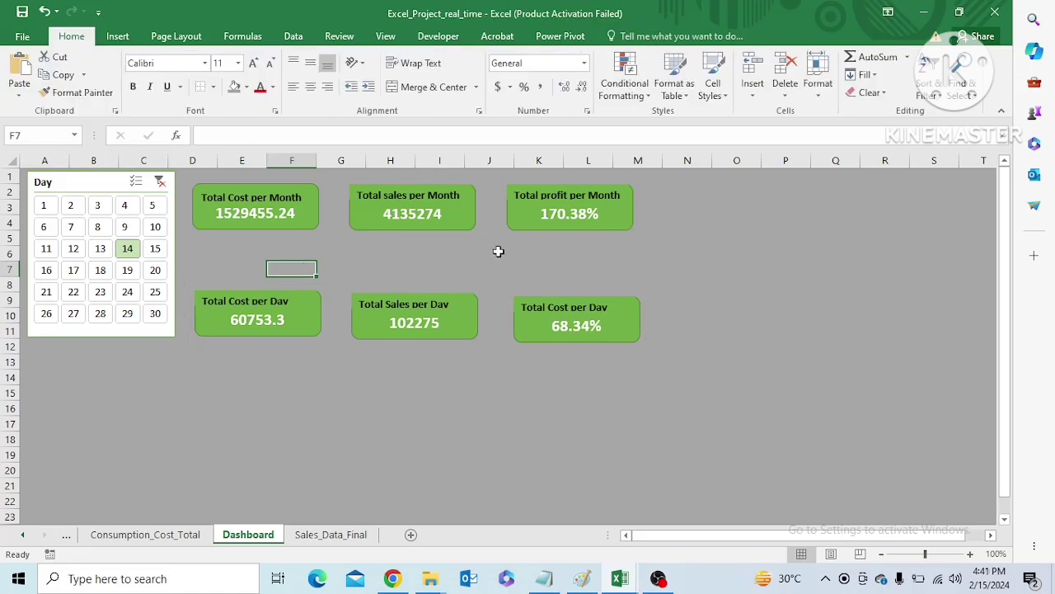
Insert a nearly horizontal straight line about 6.19" long between the monthly and daily card rows
left_click(116, 40)
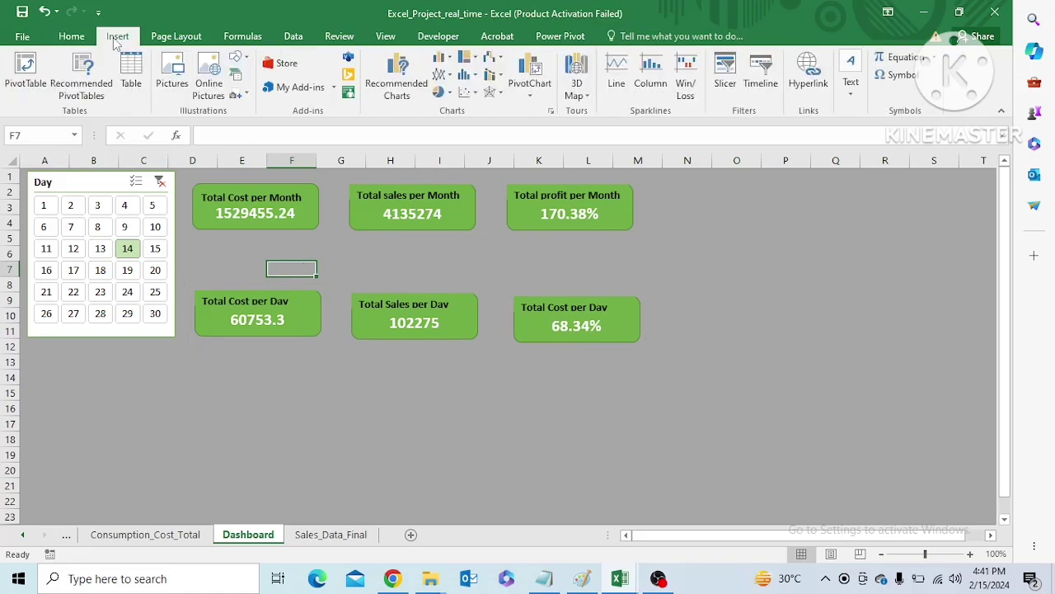
left_click(245, 64)
left_click(254, 101)
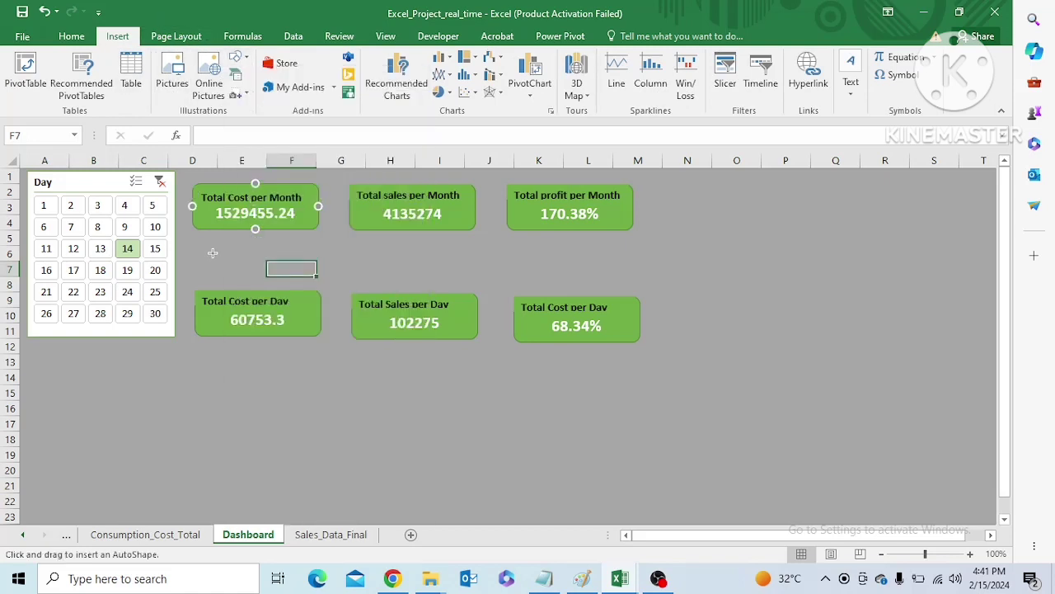
mouse_move(203, 257)
left_mouse_down()
mouse_move(279, 330)
mouse_move(320, 270)
left_mouse_up()
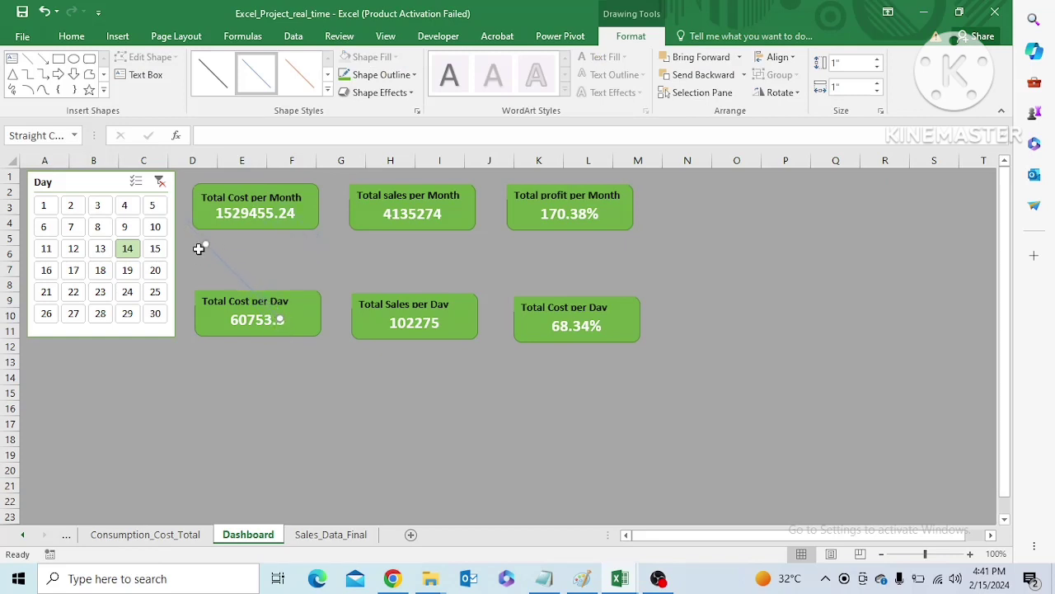
mouse_move(195, 254)
left_mouse_down()
mouse_move(282, 320)
mouse_move(307, 271)
left_mouse_up()
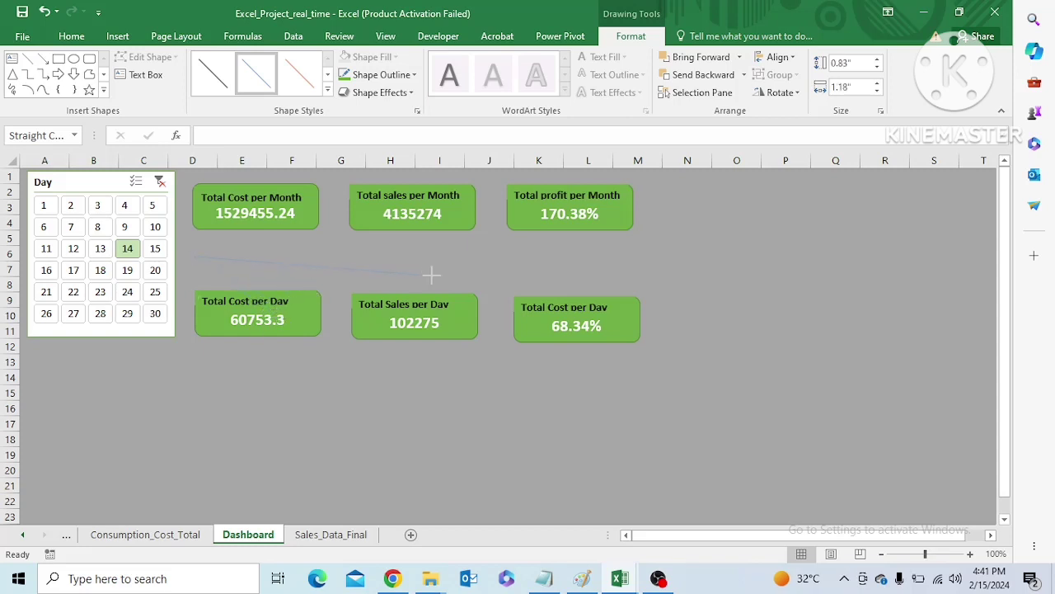
left_click_drag(431, 275, 429, 277)
left_click_drag(651, 254, 651, 255)
left_click_drag(476, 252, 477, 258)
Apply the thick black theme style to the divider line between the card rows
left_click(328, 93)
left_click(478, 196)
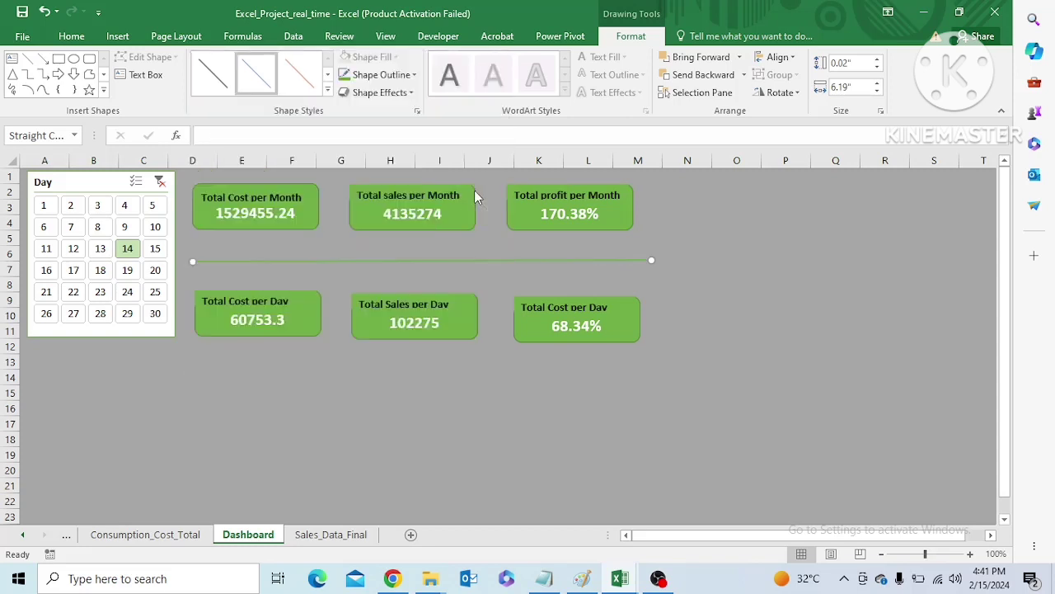
left_click(329, 94)
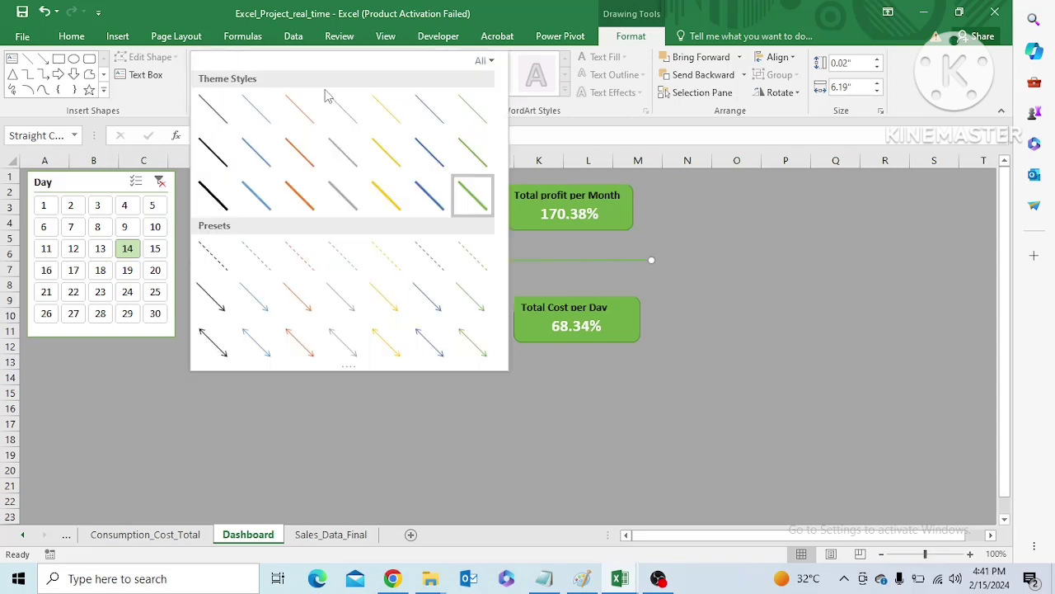
left_click(211, 198)
left_click(687, 315)
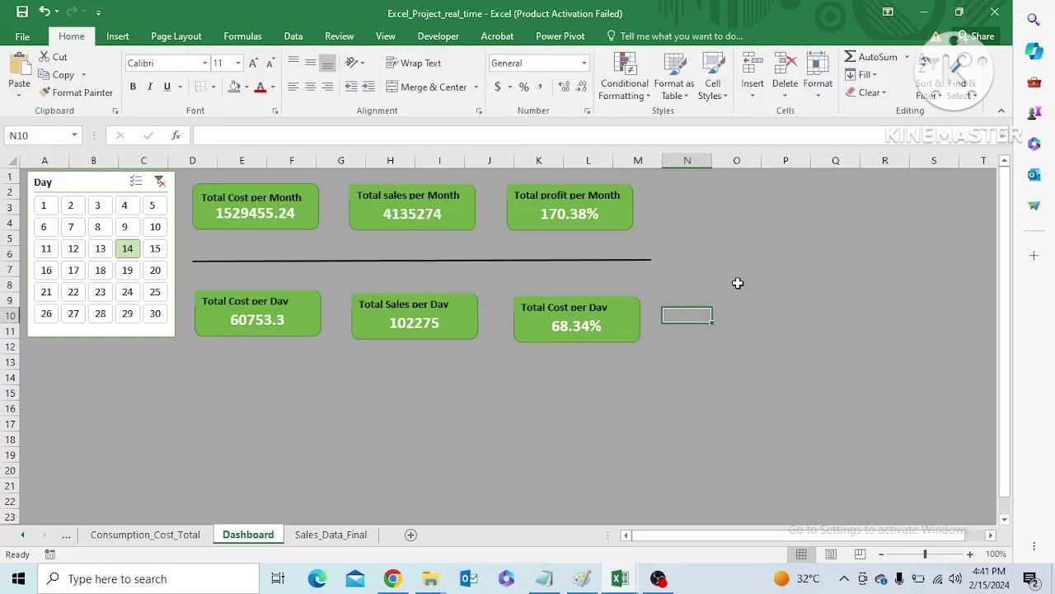
Check the daily cards' response to the Day slicer by selecting day 13, followed by day 10
left_click(99, 249)
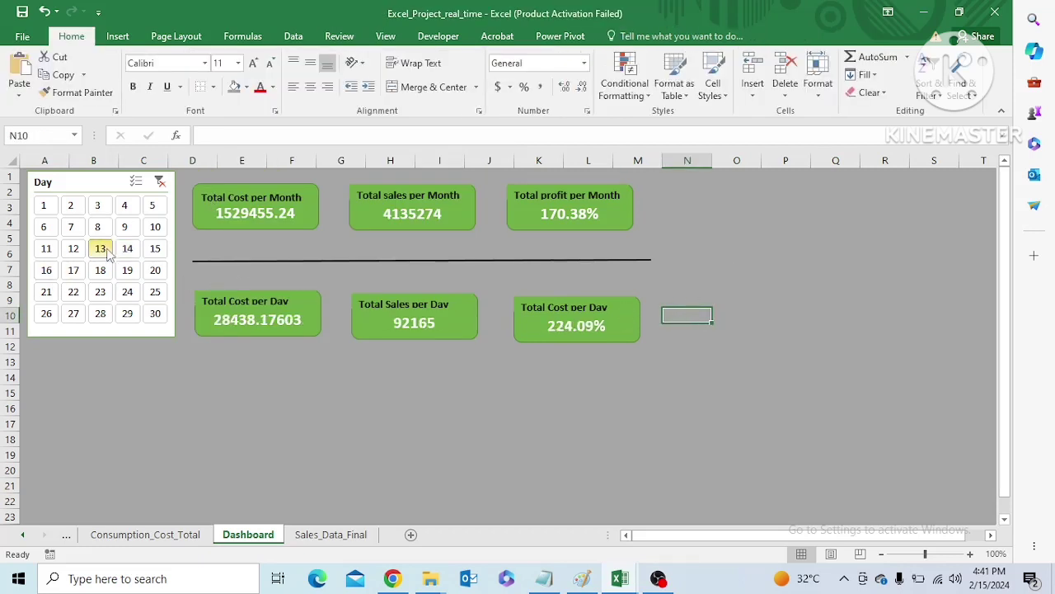
left_click(155, 227)
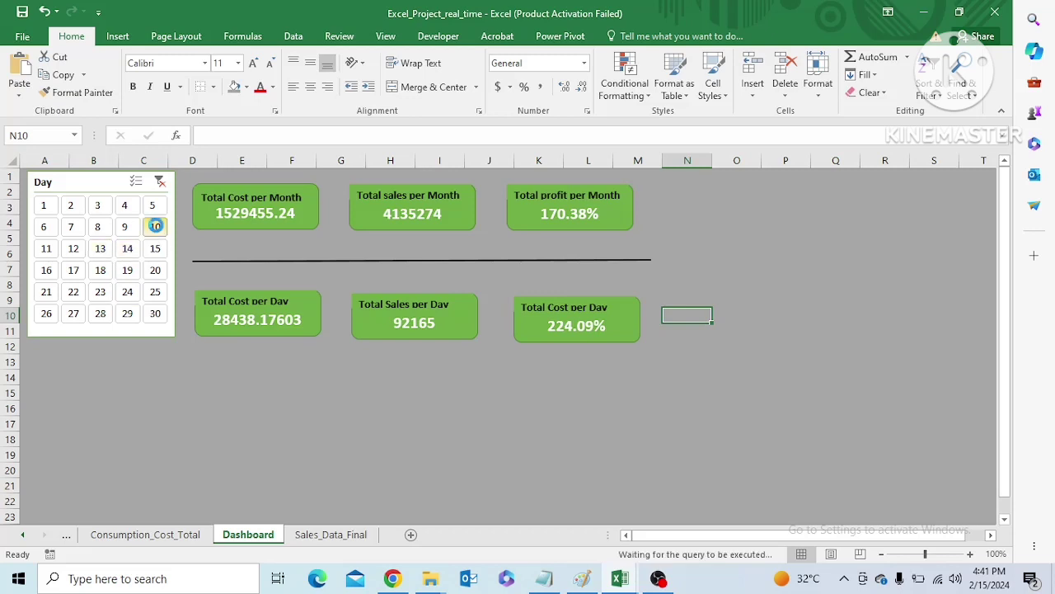
Filter the dashboard's daily cards to day 8 with the Day slicer
left_click(99, 229)
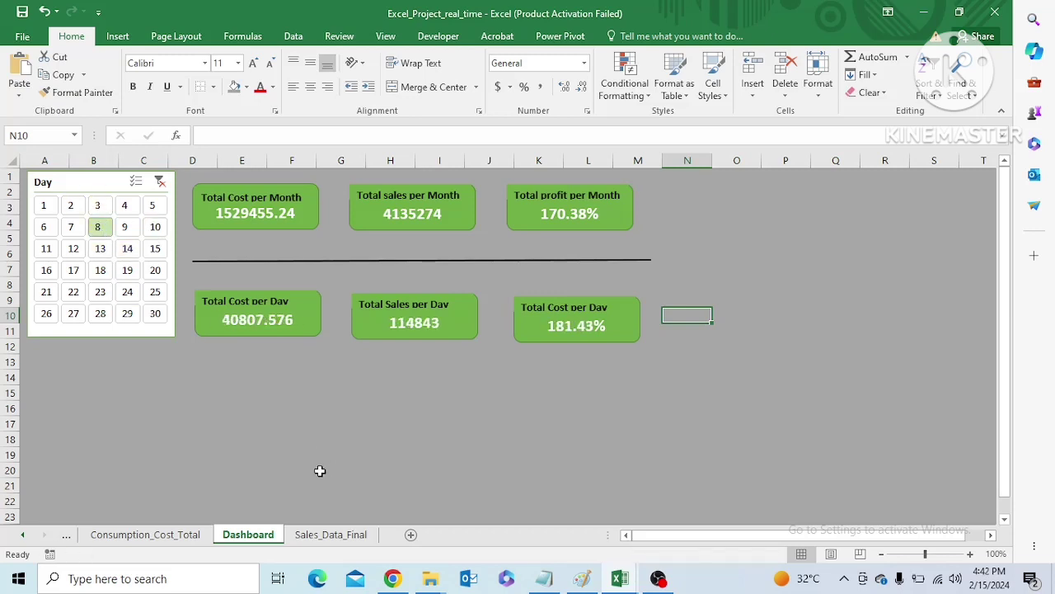
Insert a clustered bar chart from the Category cost pivot table on Consumption_Cost_Total, leaving its Grand Total row out of the selection
left_click(145, 534)
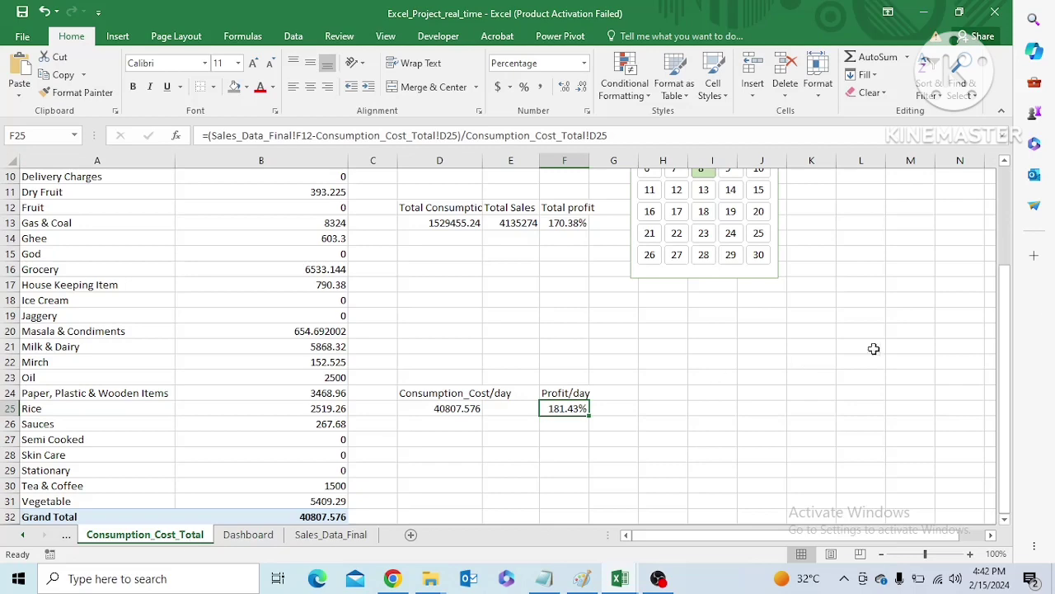
left_click_drag(1007, 343, 1006, 257)
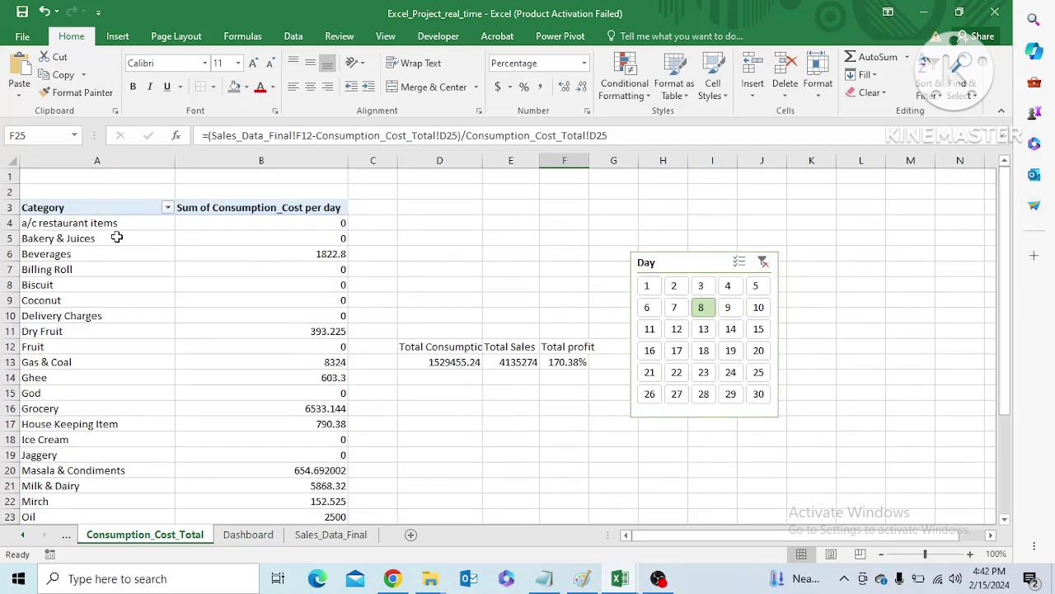
left_click(94, 208)
key("ctrl+shift+Right")
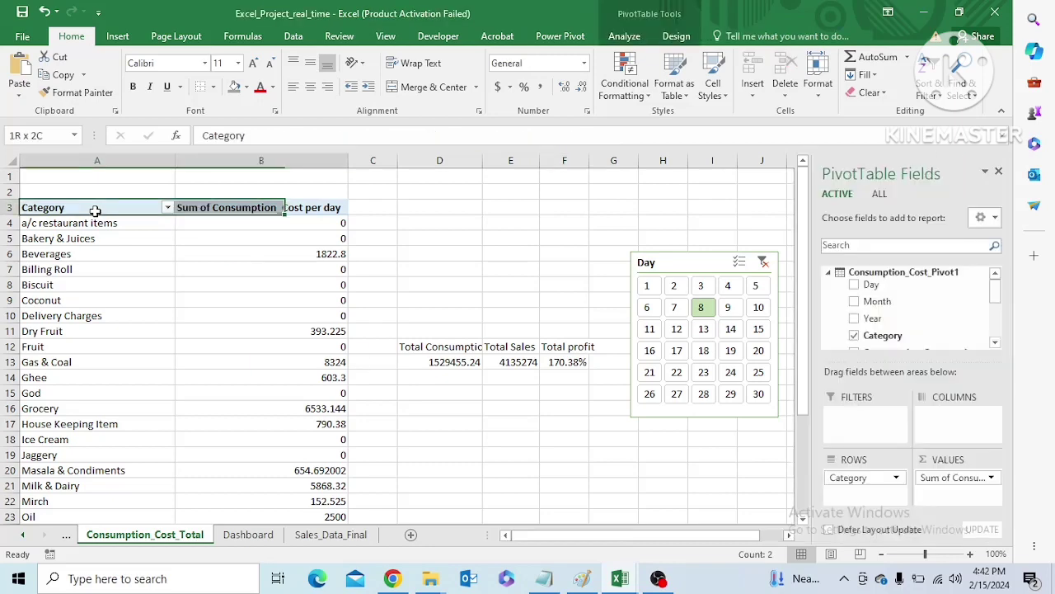
key("ctrl+shift+Down")
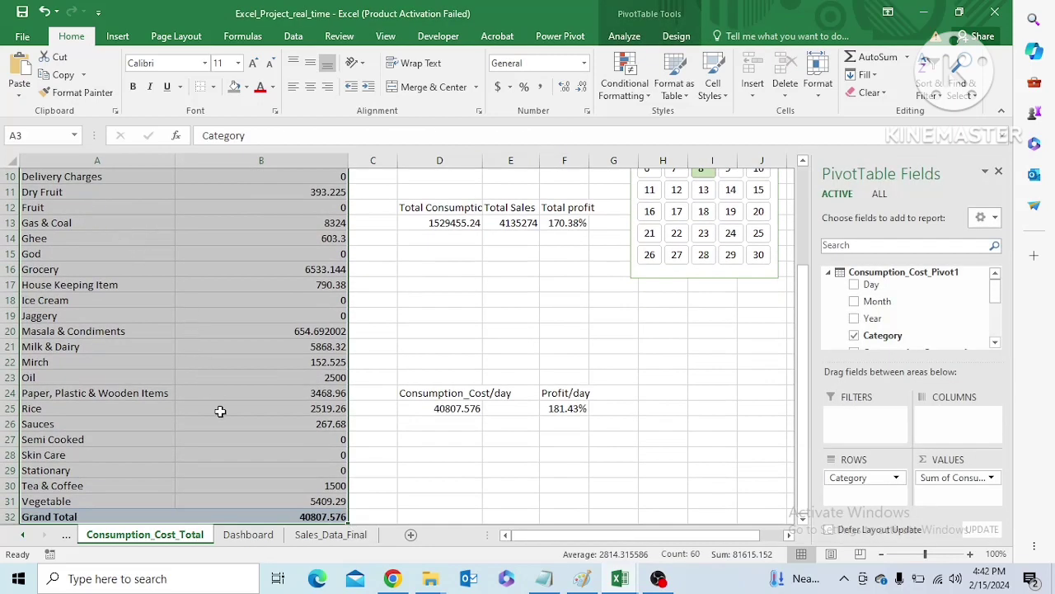
key("shift+Up")
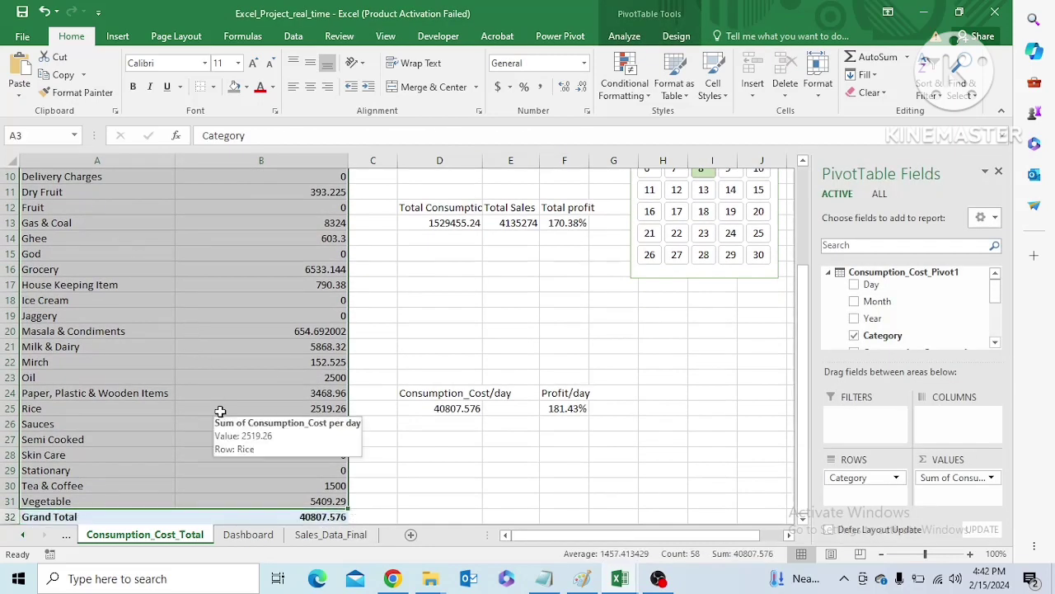
left_click(117, 36)
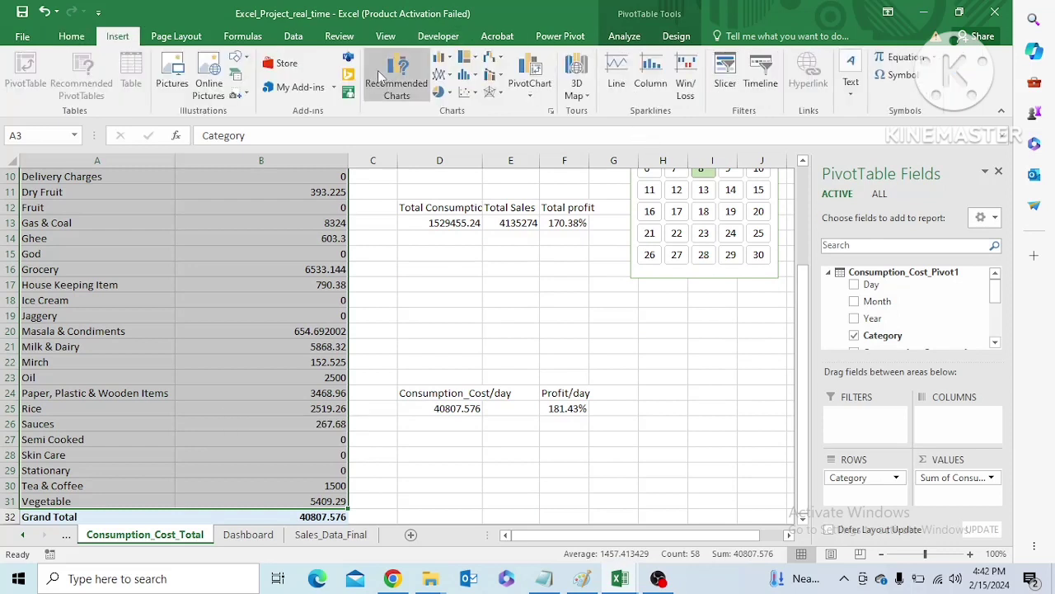
left_click(442, 60)
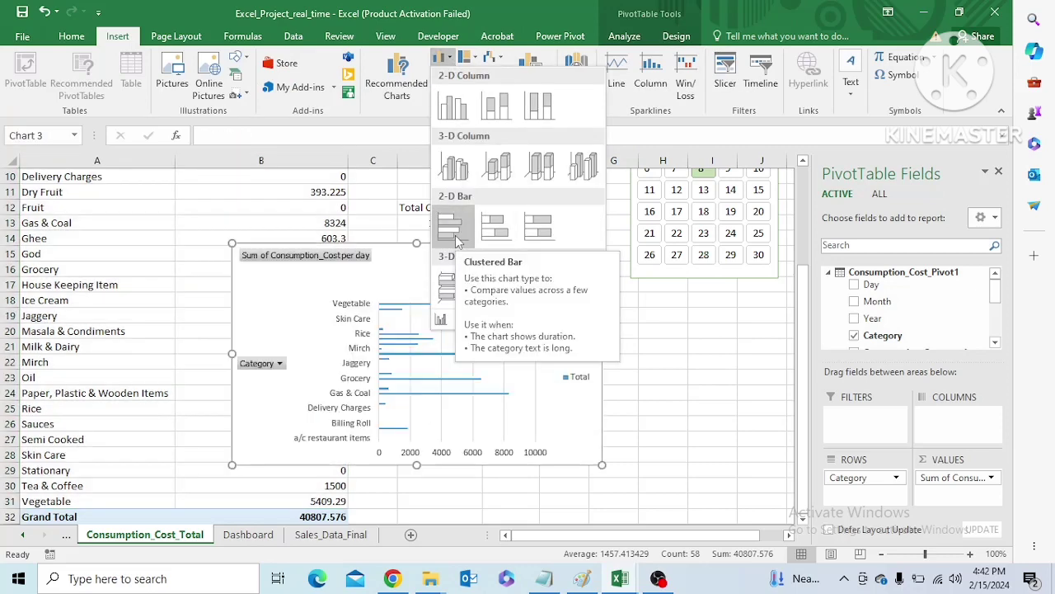
left_click(456, 237)
Move the new bar chart to about rows 13 to 27, spanning columns B to H
left_click_drag(441, 254, 704, 298)
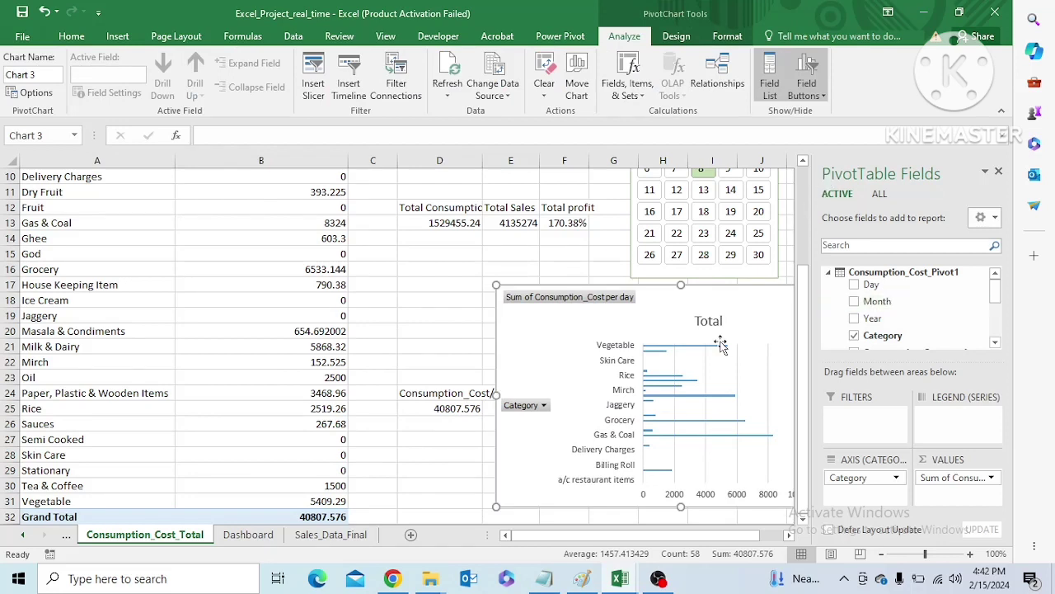
right_click(532, 406)
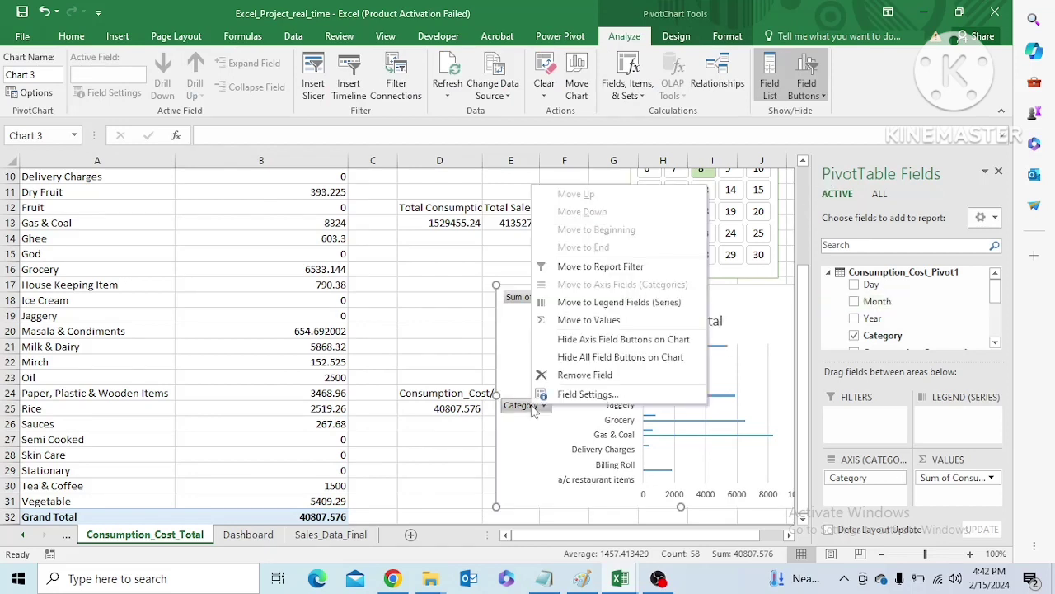
key("Escape")
left_click_drag(693, 295, 476, 234)
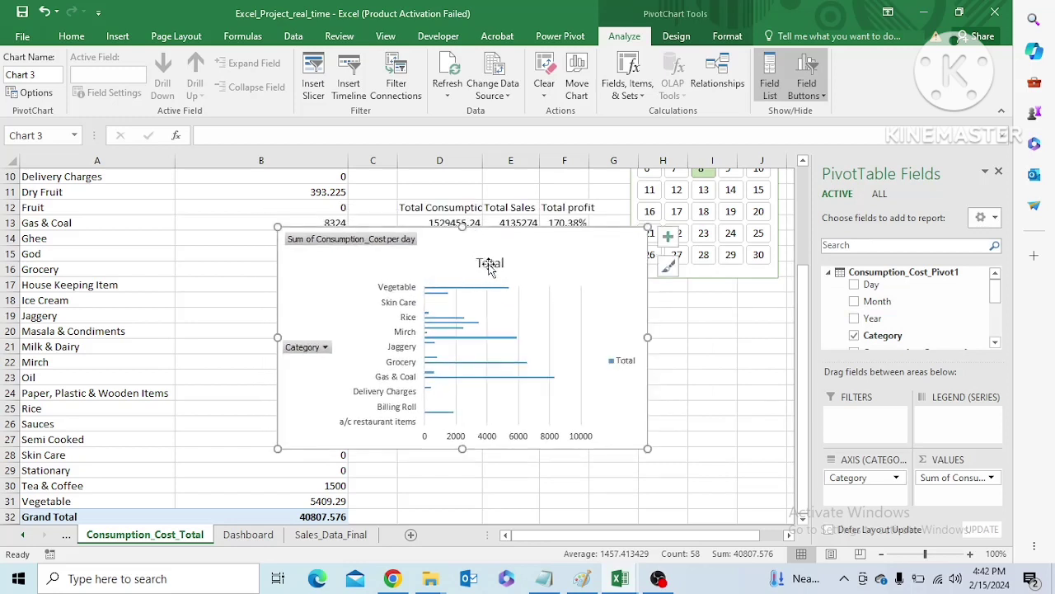
Change the bar chart's title to "Total Consumption Cost per Day Category wise"
left_click(490, 263)
double_click(490, 263)
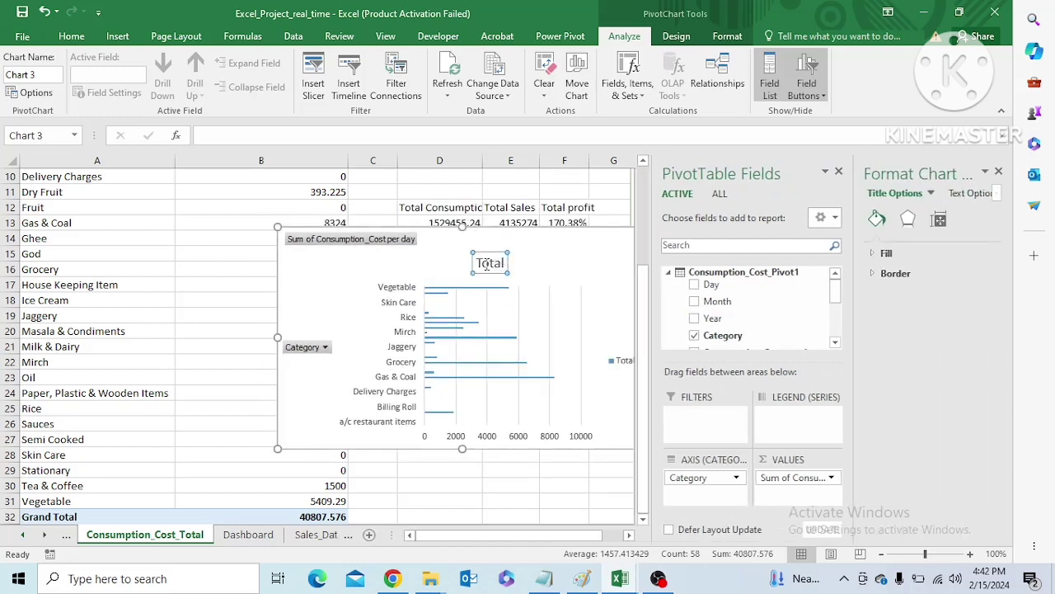
left_click_drag(476, 263, 505, 263)
key("Delete")
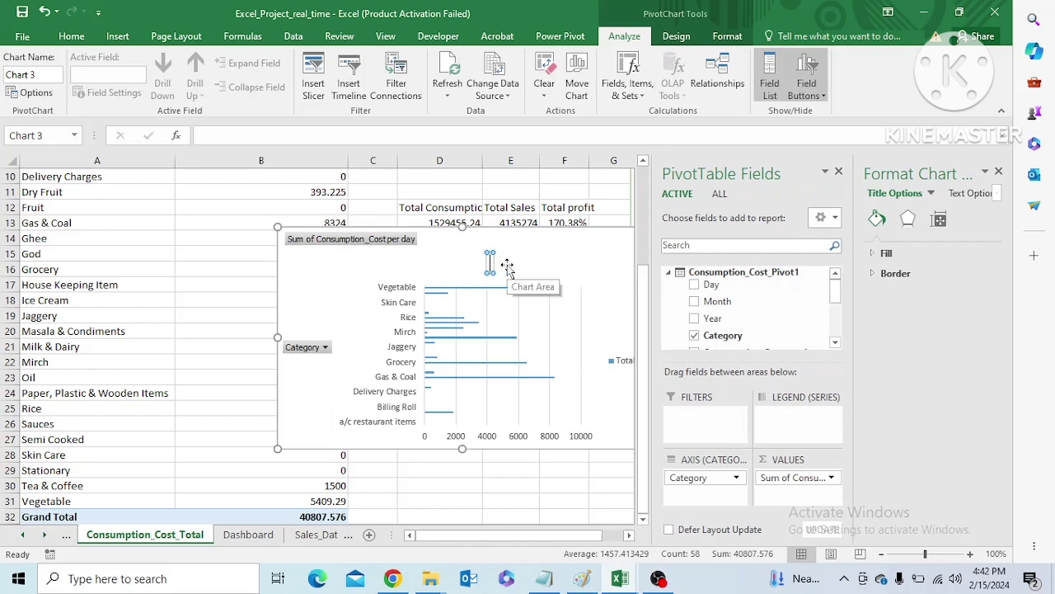
type("T")
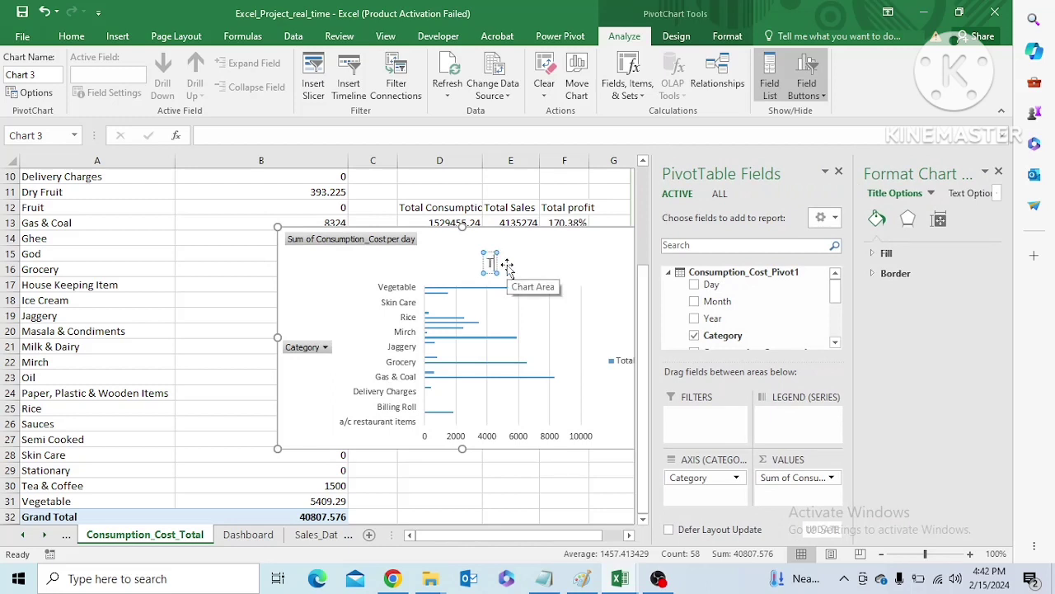
type("otal Consumption")
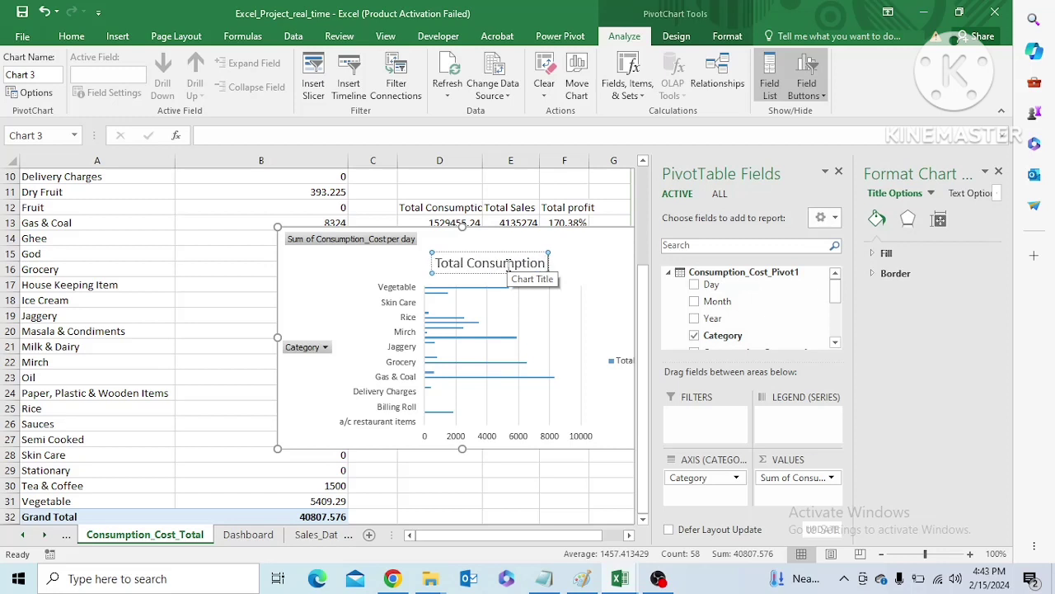
type(" Cost")
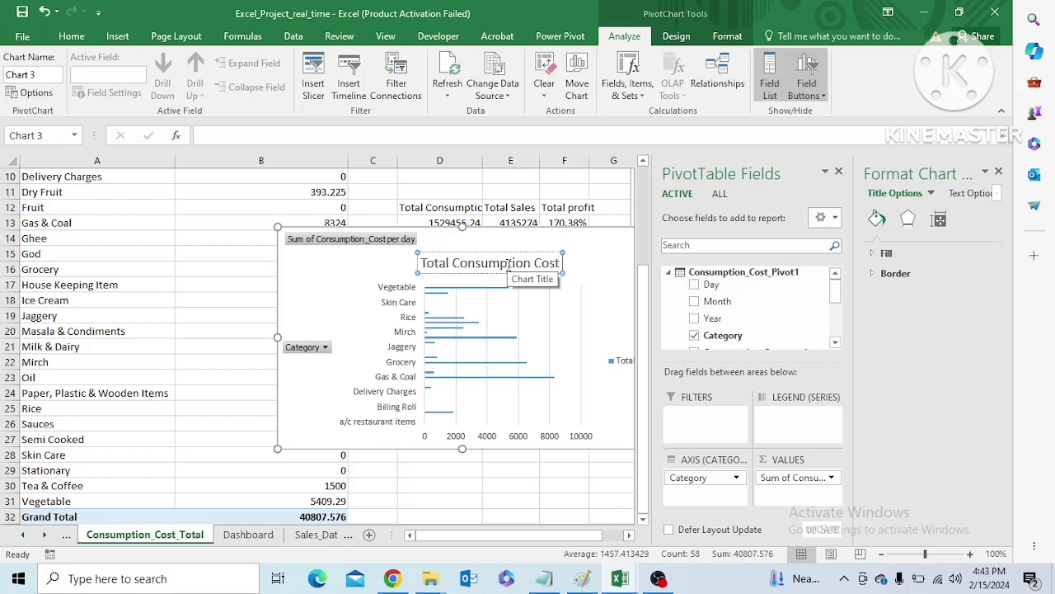
type(" per day")
key("BackSpace")
key("BackSpace")
key("BackSpace")
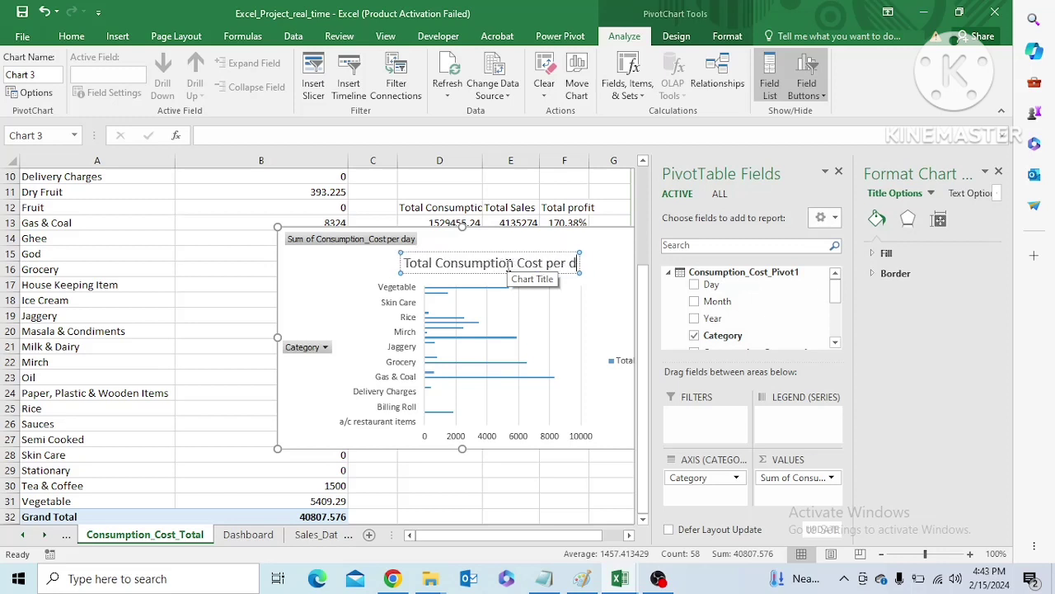
type("Day Cat")
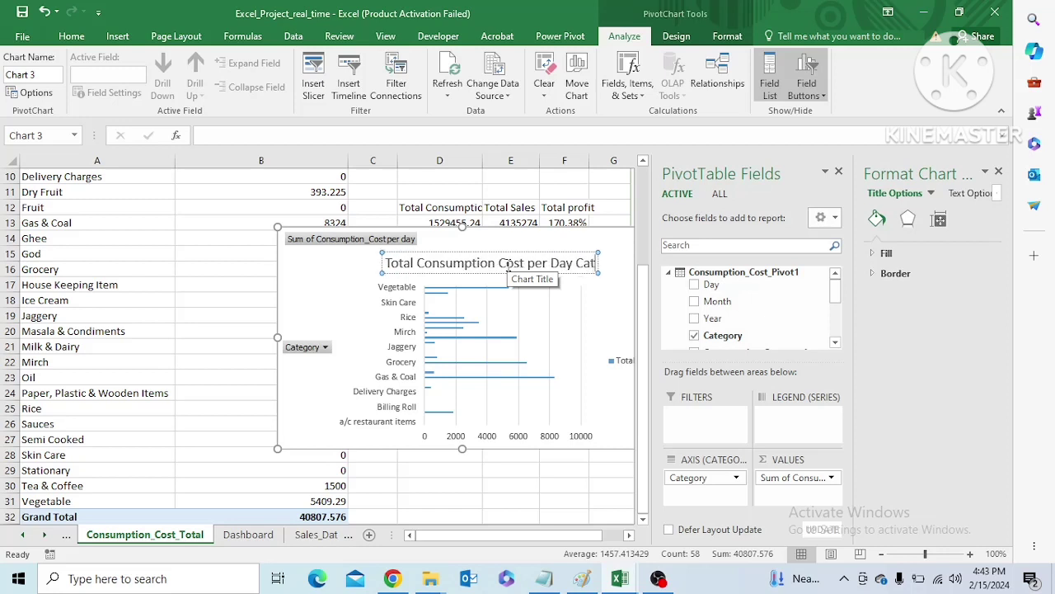
type("egory wise")
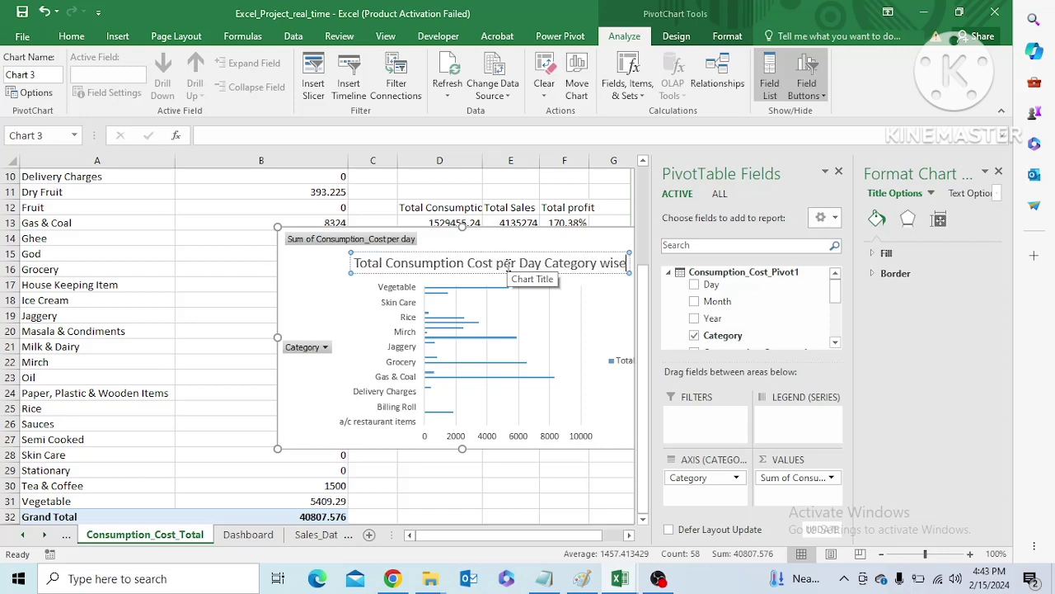
left_click(353, 283)
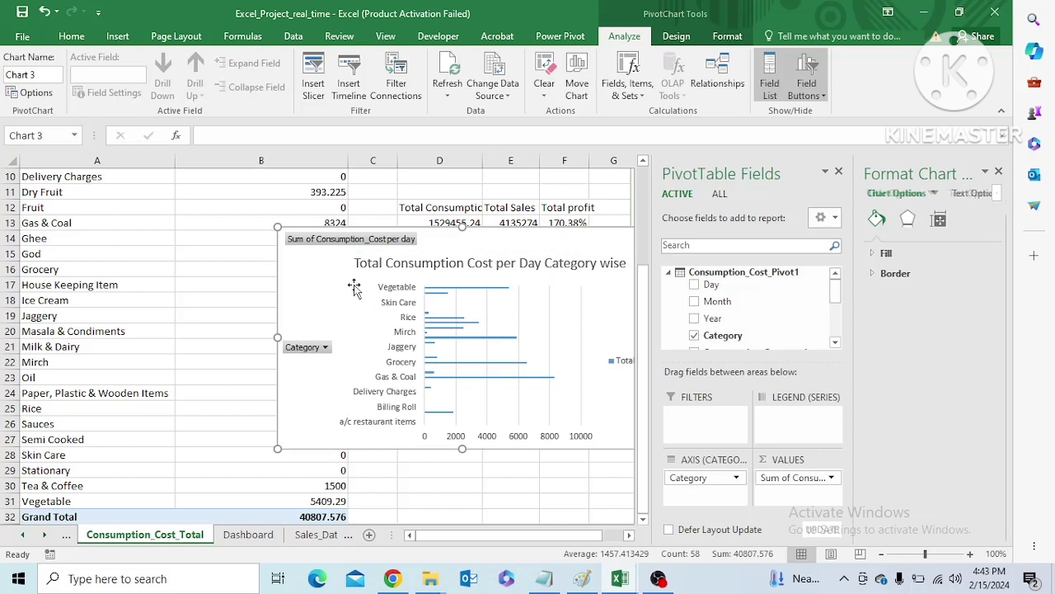
Hide the value field buttons and the axis field buttons on the consumption cost chart
right_click(345, 242)
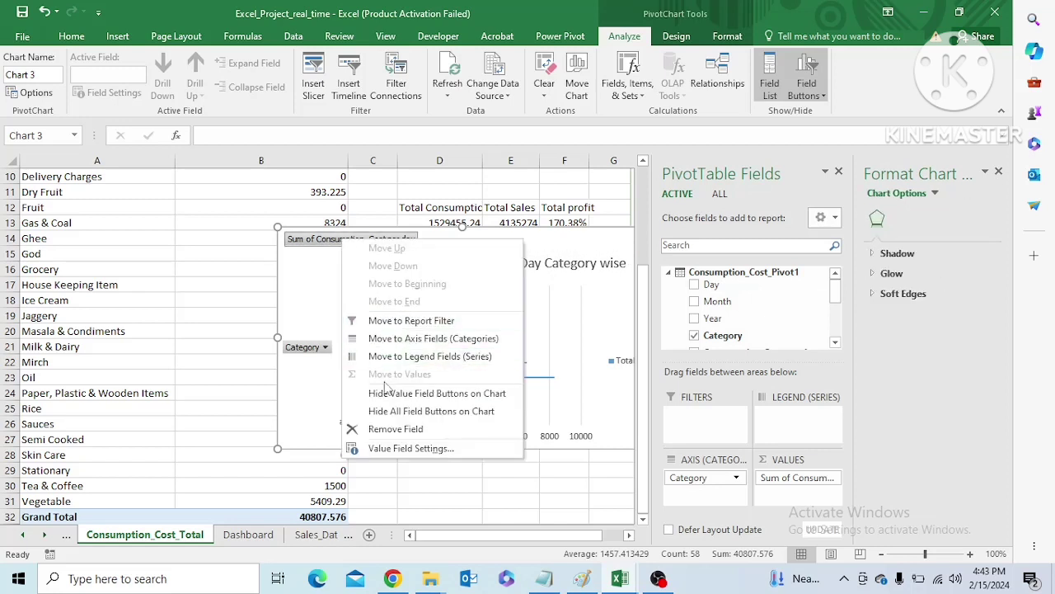
left_click(391, 396)
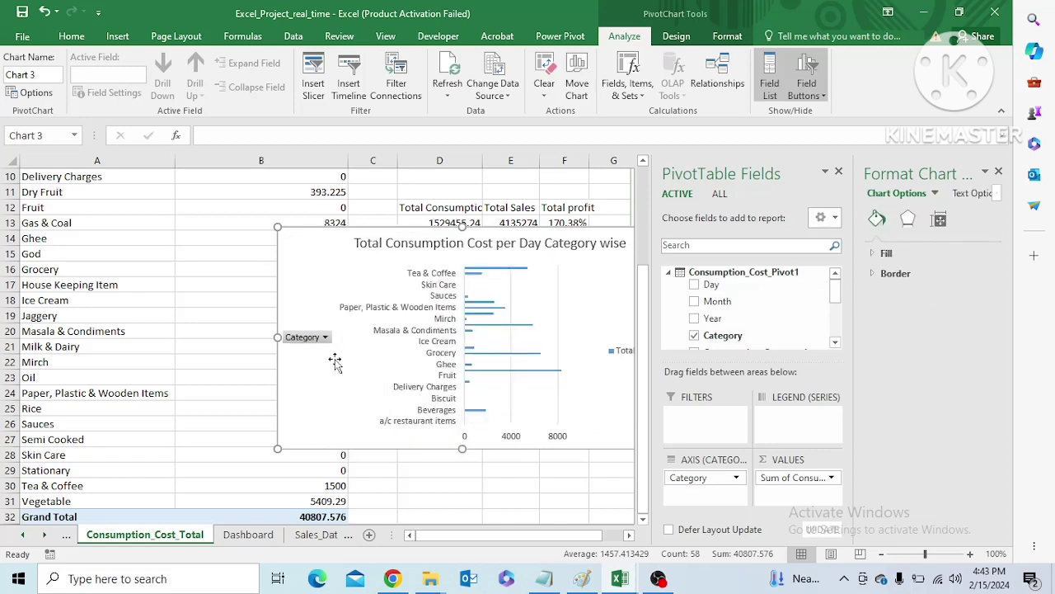
left_click(313, 344)
left_click(312, 344)
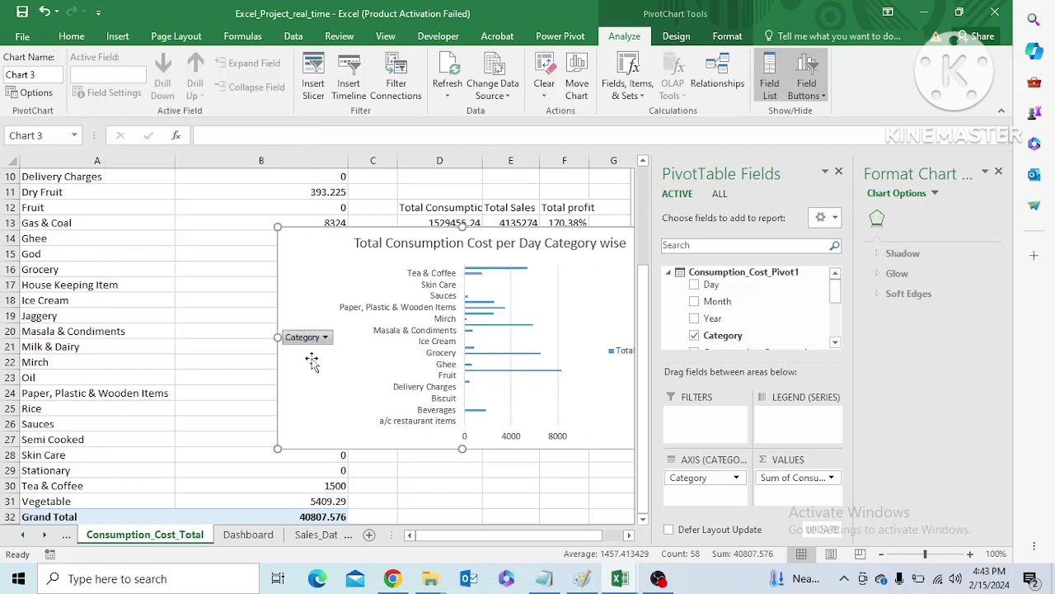
right_click(309, 343)
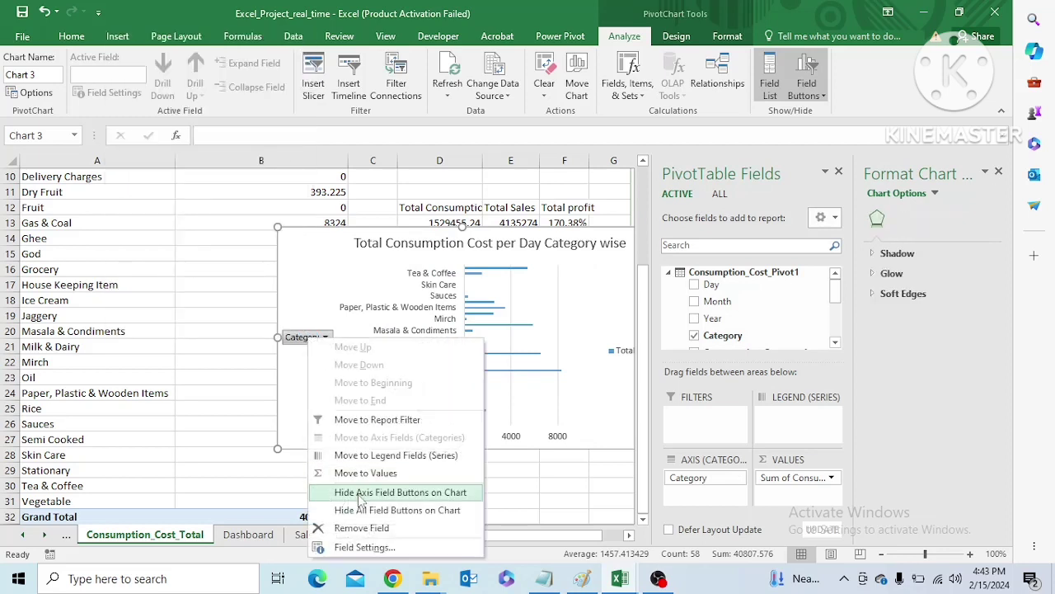
left_click(360, 495)
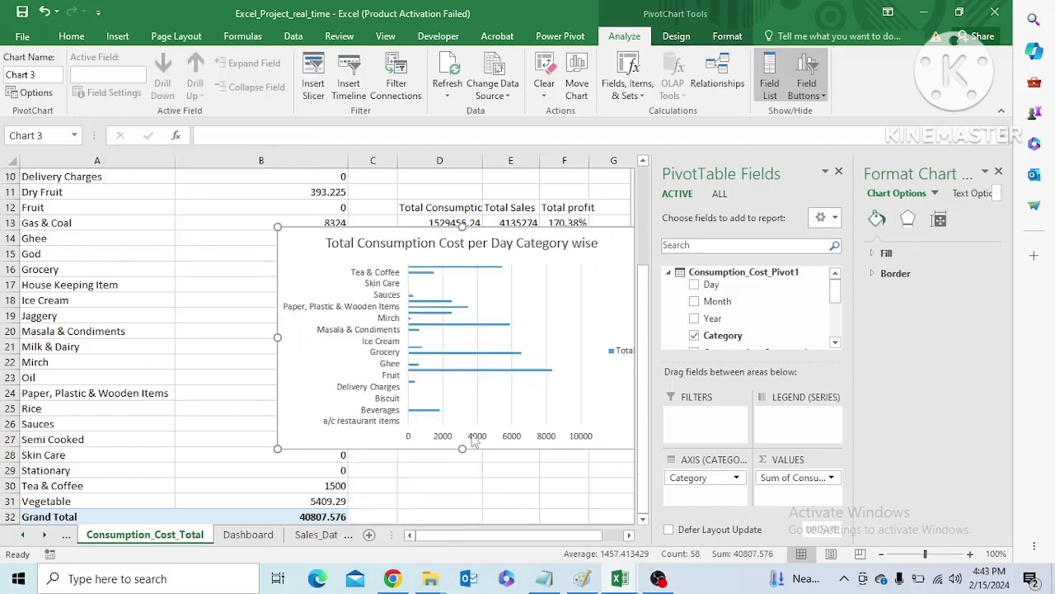
Make the bar chart taller and narrower, and place it across columns B to E at about rows 13 to 31
left_click_drag(463, 451, 462, 515)
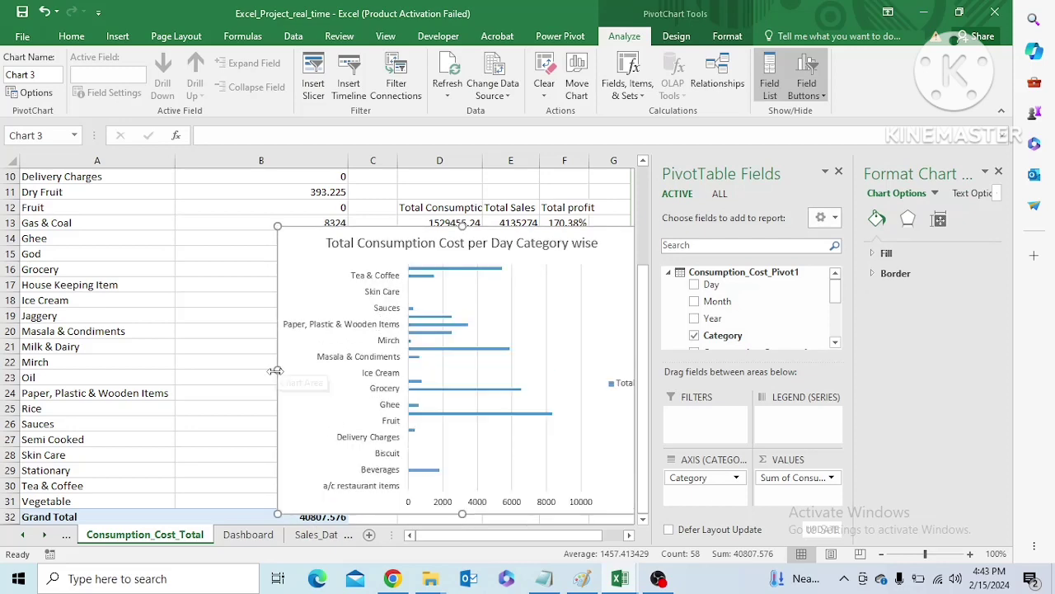
left_click_drag(398, 384, 407, 390)
left_click(616, 201)
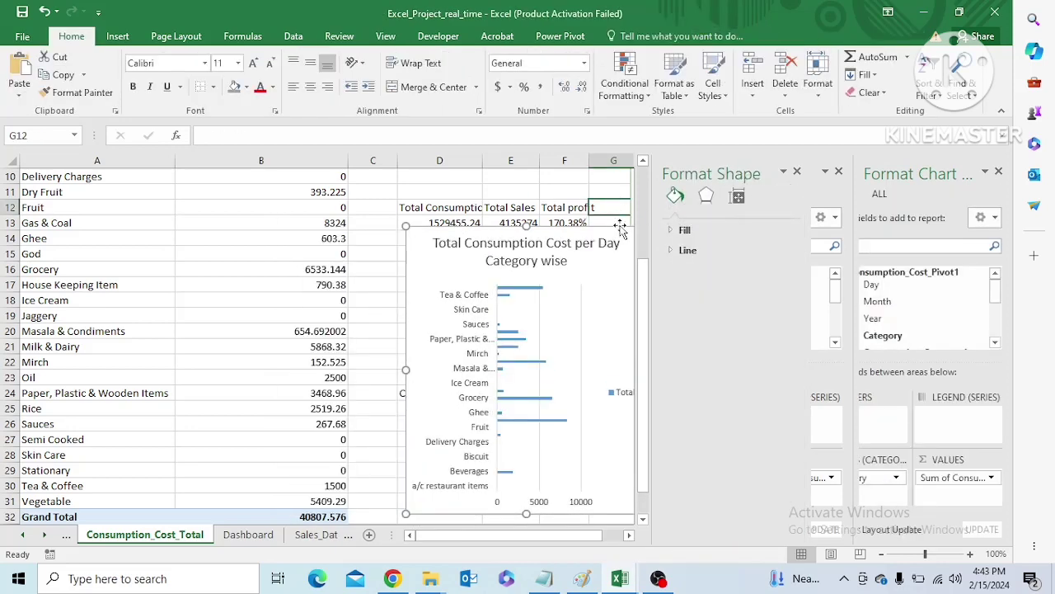
left_click(631, 272)
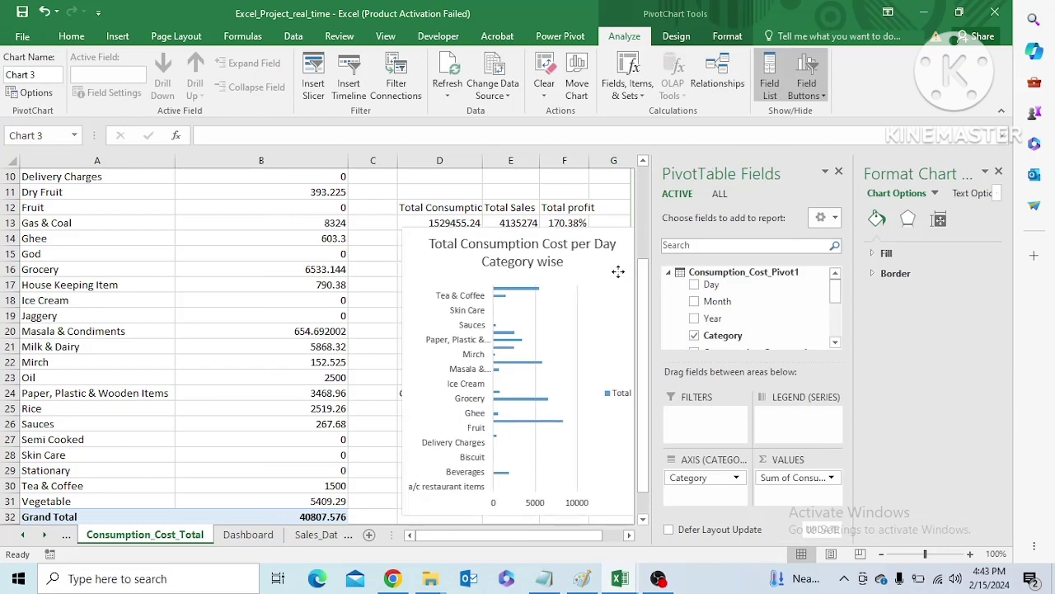
left_click_drag(623, 272, 504, 262)
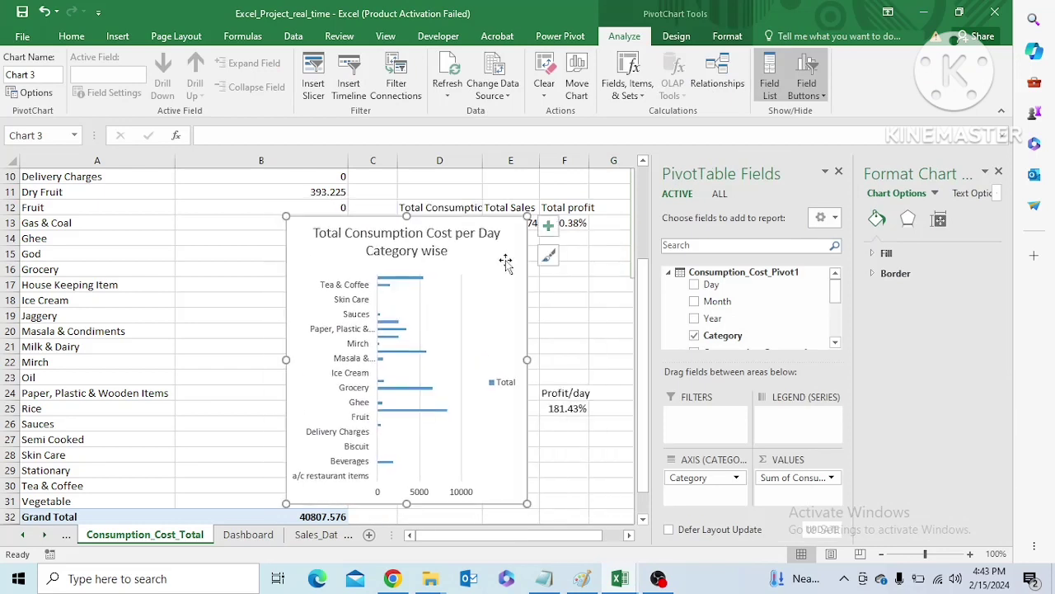
Show data labels on the bar chart and extend its lower edge to about row 34
left_click(547, 223)
left_click(586, 286)
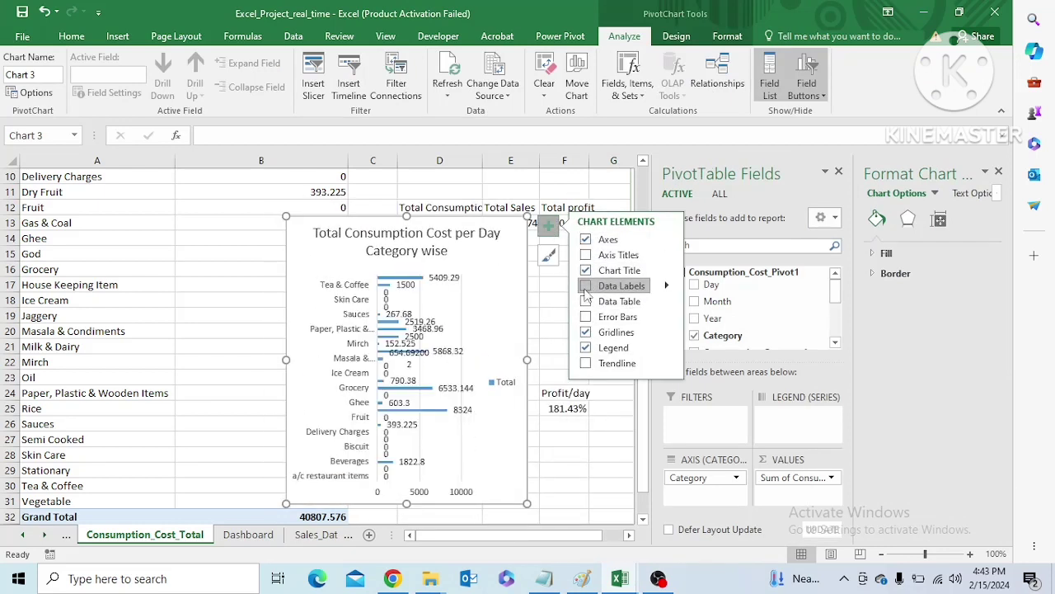
left_click_drag(405, 505, 406, 518)
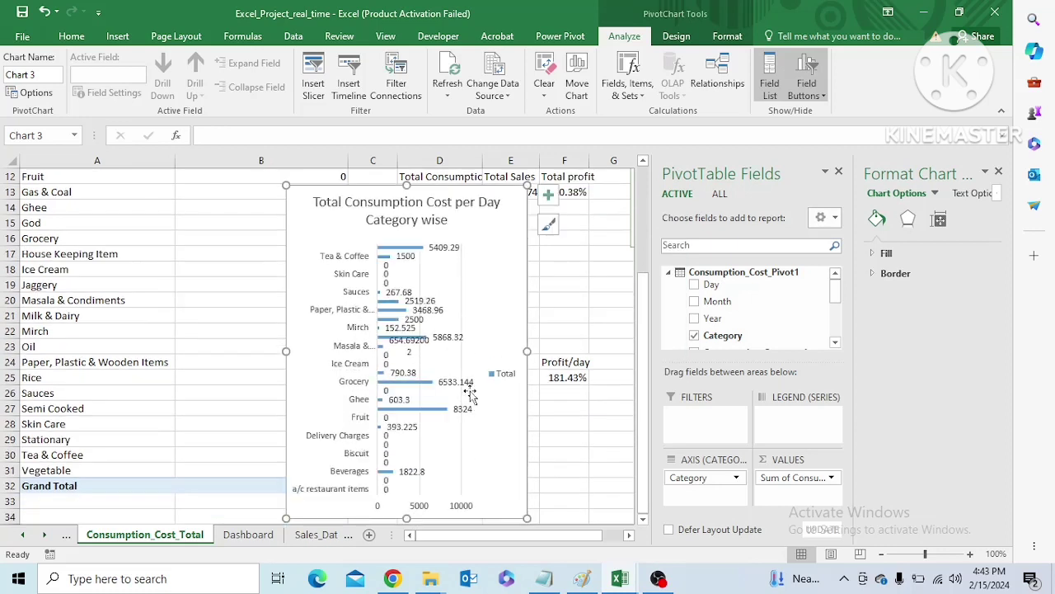
Set the number format of the bar chart's data labels to the Currency category
left_click(441, 247)
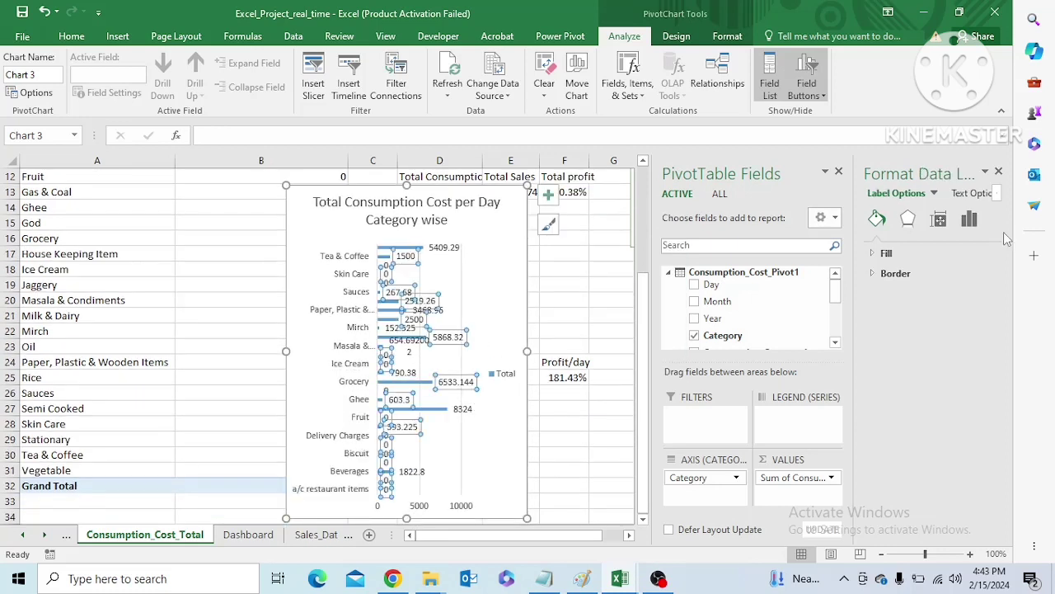
left_click(971, 221)
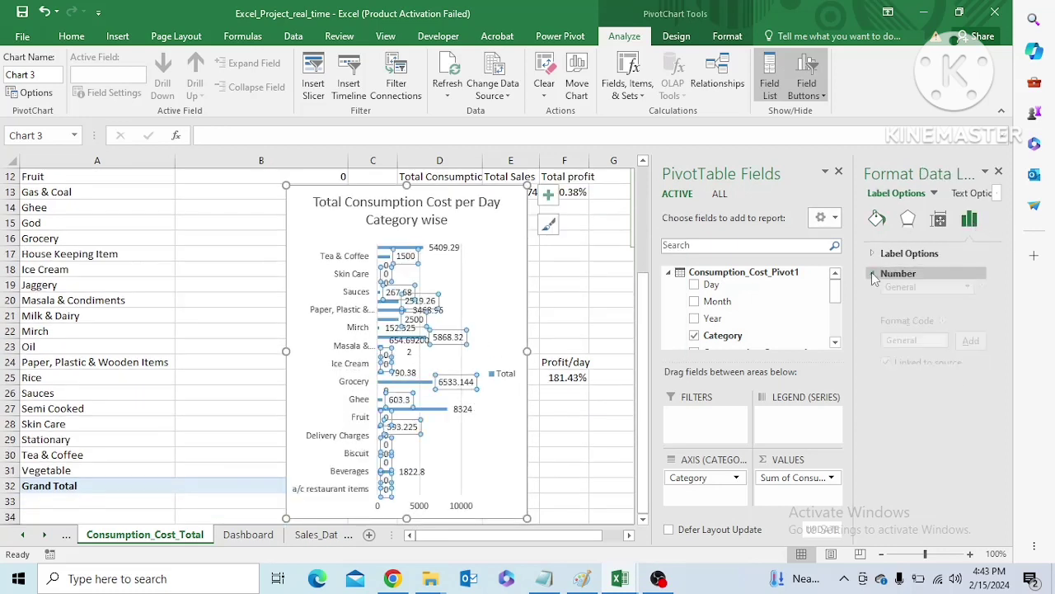
left_click(897, 273)
left_click(967, 310)
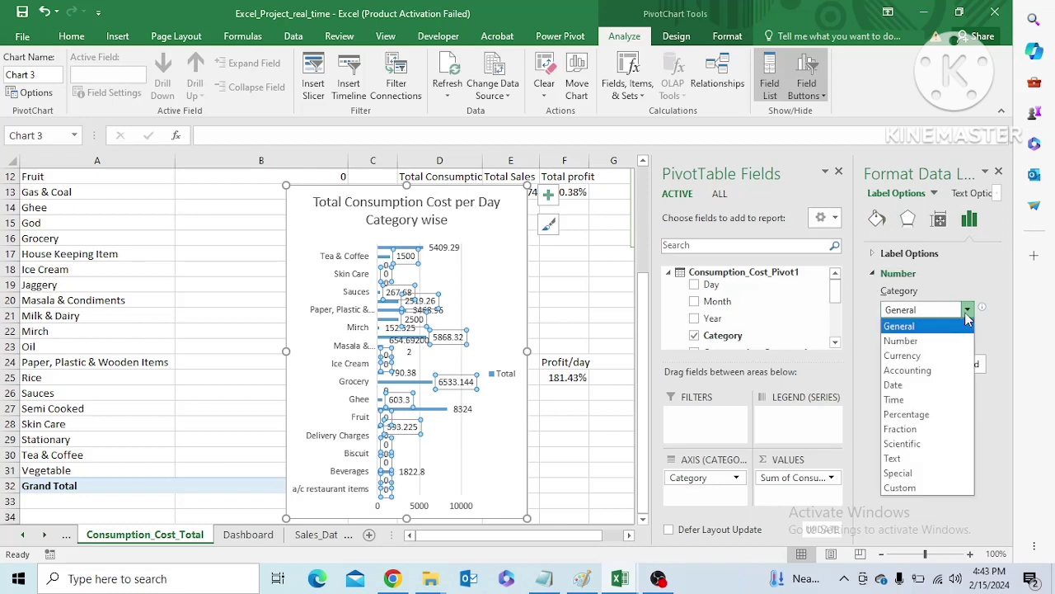
left_click(931, 356)
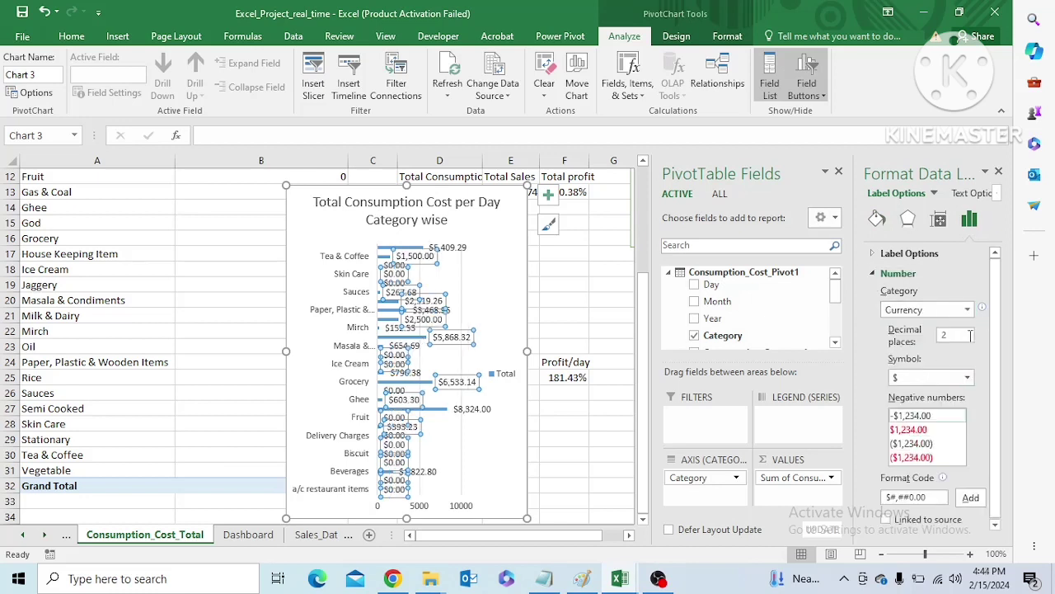
Set the currency symbol of the bar chart's data labels to ₹ Kannada
left_click(969, 377)
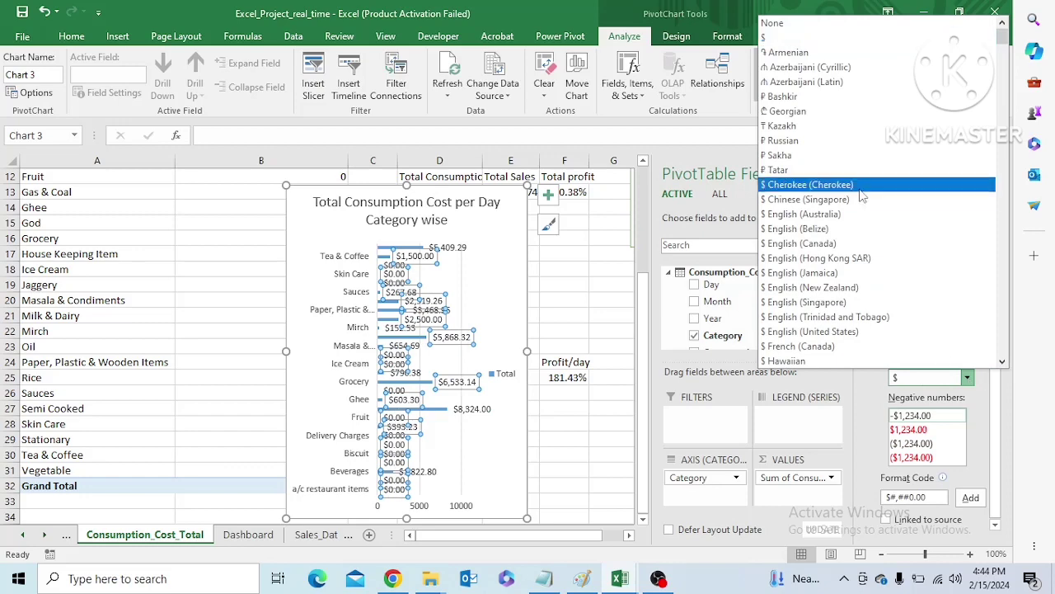
key("Down")
key("Down")
key("Down")
key("Down")
key("Down")
key("Down")
key("Down")
key("Down")
key("Down")
key("Down")
key("Down")
key("Down")
key("Down")
key("Down")
key("Down")
key("Down")
key("Down")
key("Down")
key("Down")
key("Down")
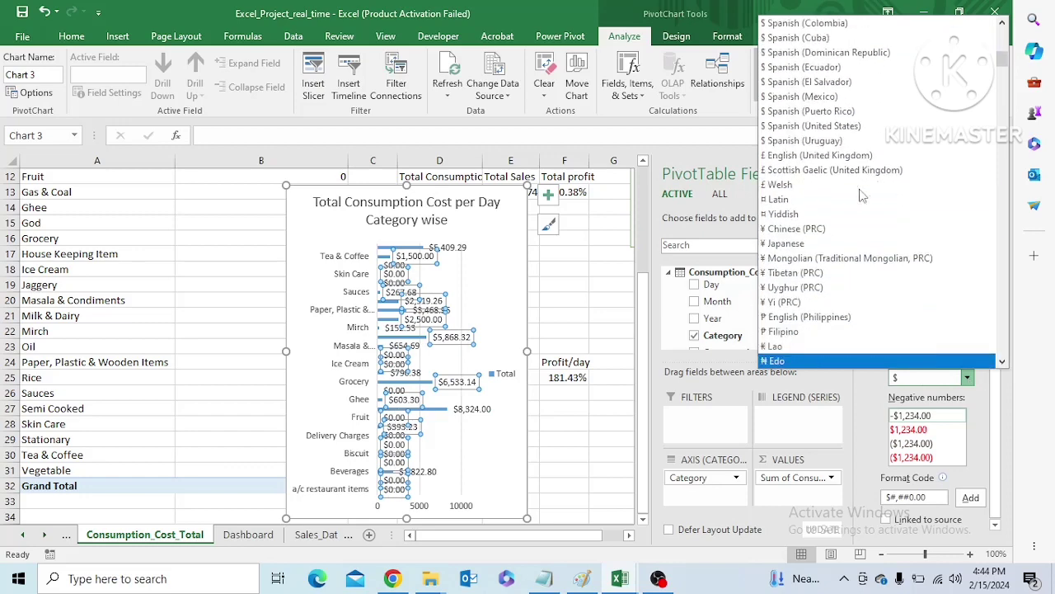
key("Down")
key("Down")
key("Down")
key("Down")
key("Down")
key("Down")
key("Down")
key("Down")
key("Down")
key("Down")
key("Down")
key("Down")
key("Down")
key("Down")
key("Down")
key("Down")
key("Down")
key("Down")
key("Down")
key("Down")
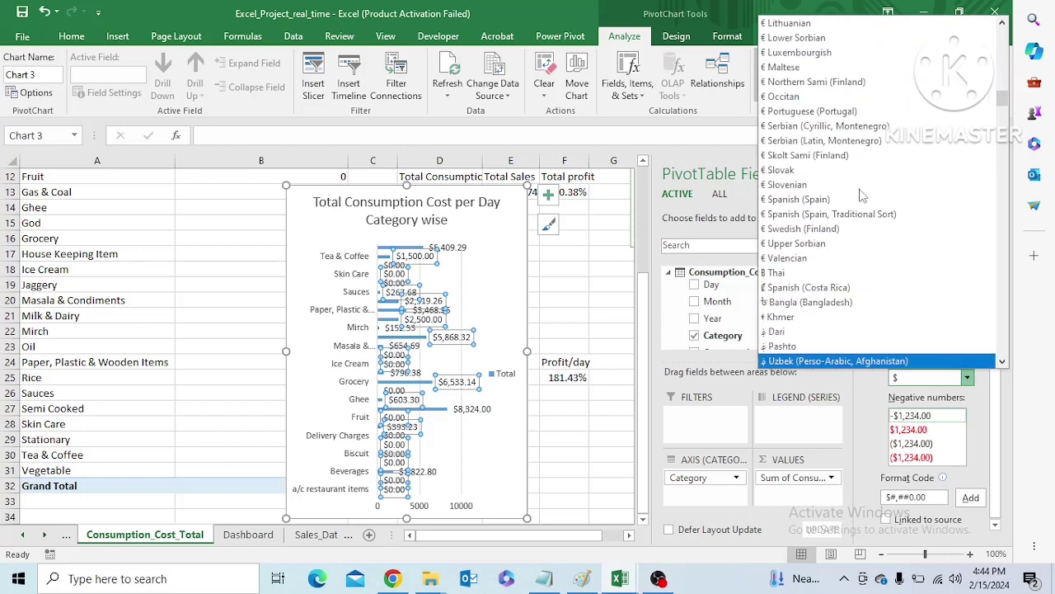
key("Up")
key("Up")
key("Up")
key("Up")
key("Up")
key("Up")
key("Up")
key("Up")
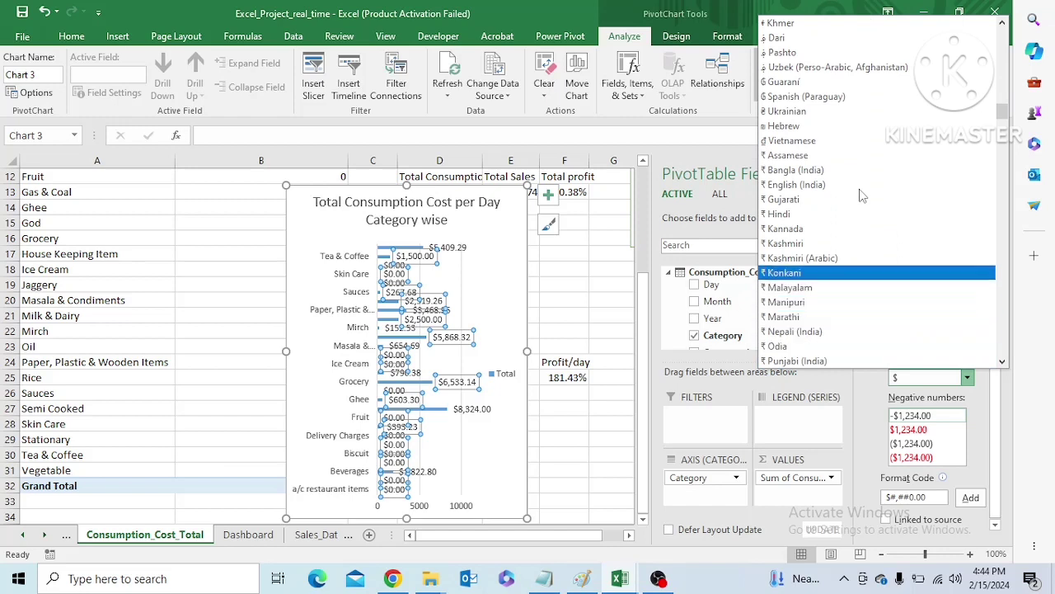
key("Up")
key("Return")
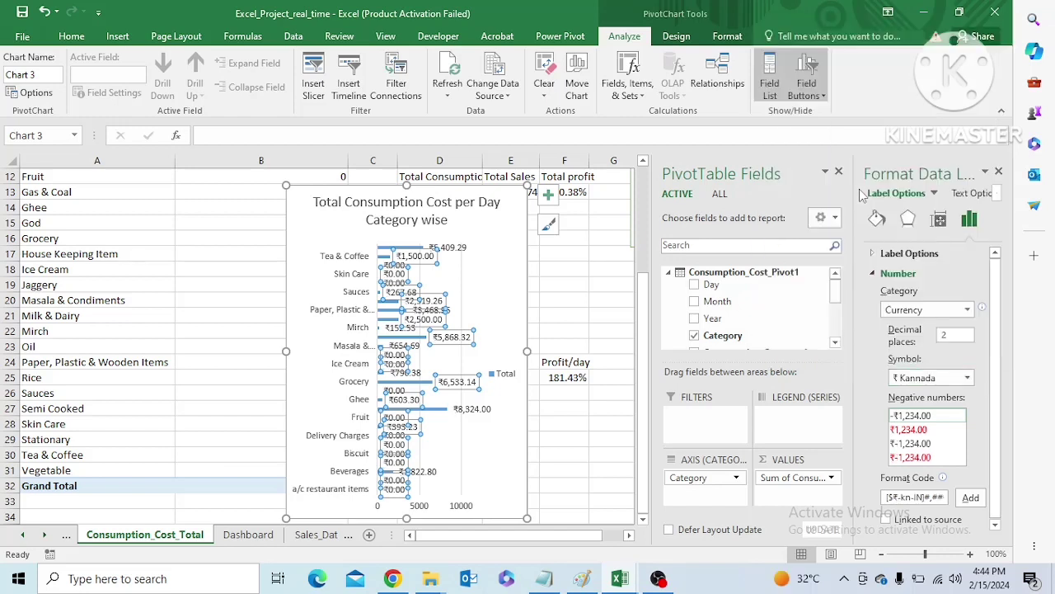
Add the custom number format code 0.00,"K" to the bar chart's data labels
left_click_drag(945, 496, 887, 497)
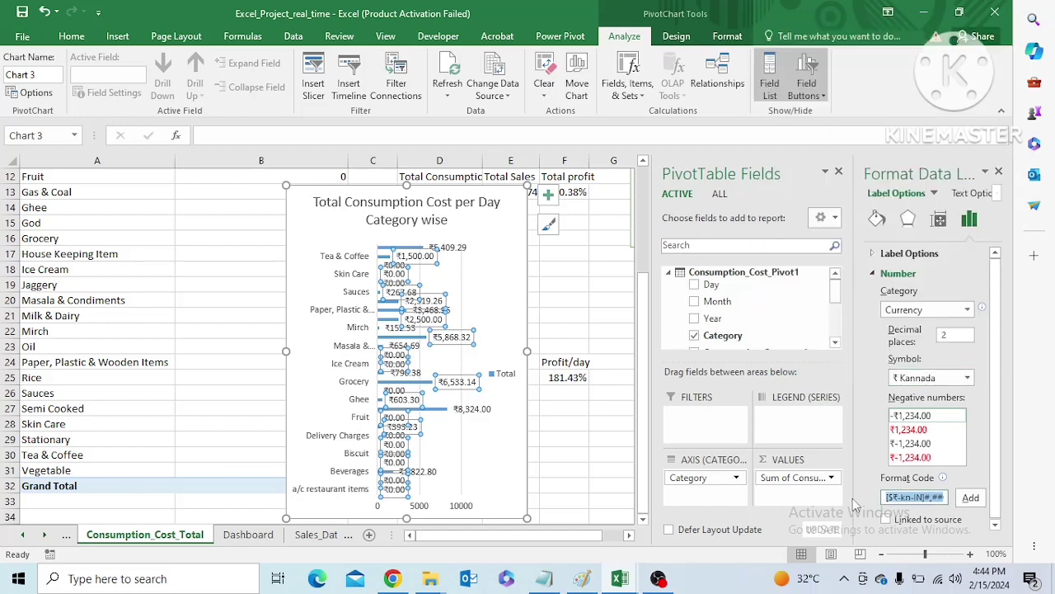
key("BackSpace")
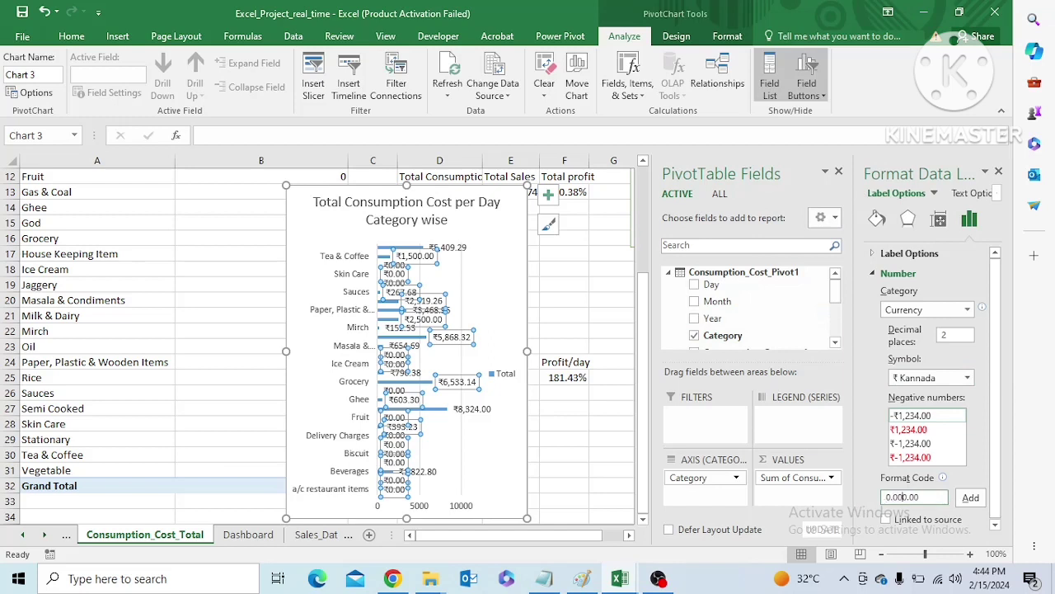
left_click_drag(921, 498, 864, 498)
key("BackSpace")
left_click(970, 497)
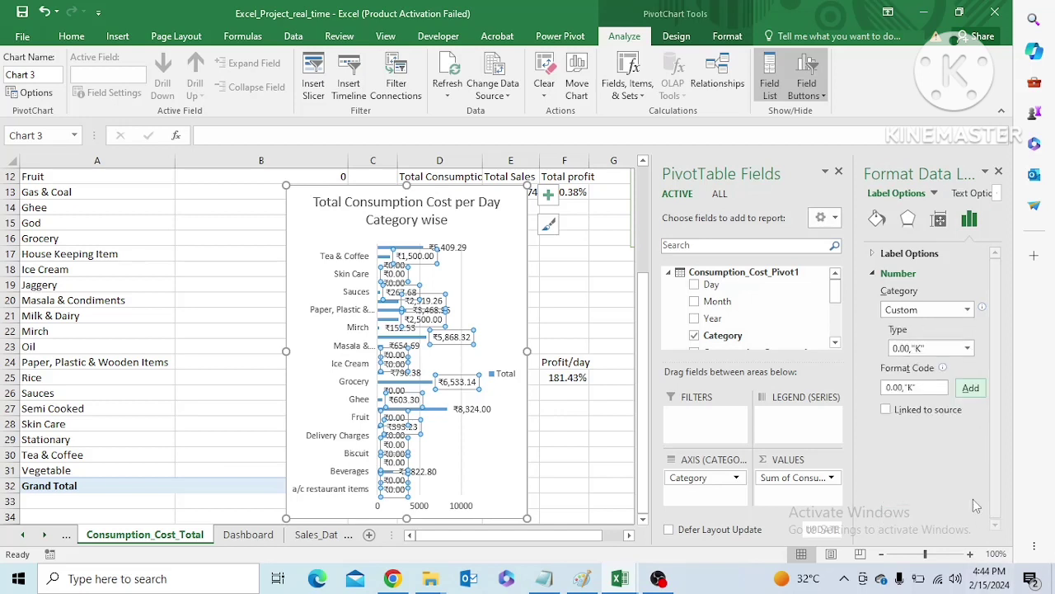
Copy the consumption cost chart to the Dashboard sheet and place it from column N, beside the KPI cards
left_click(507, 294)
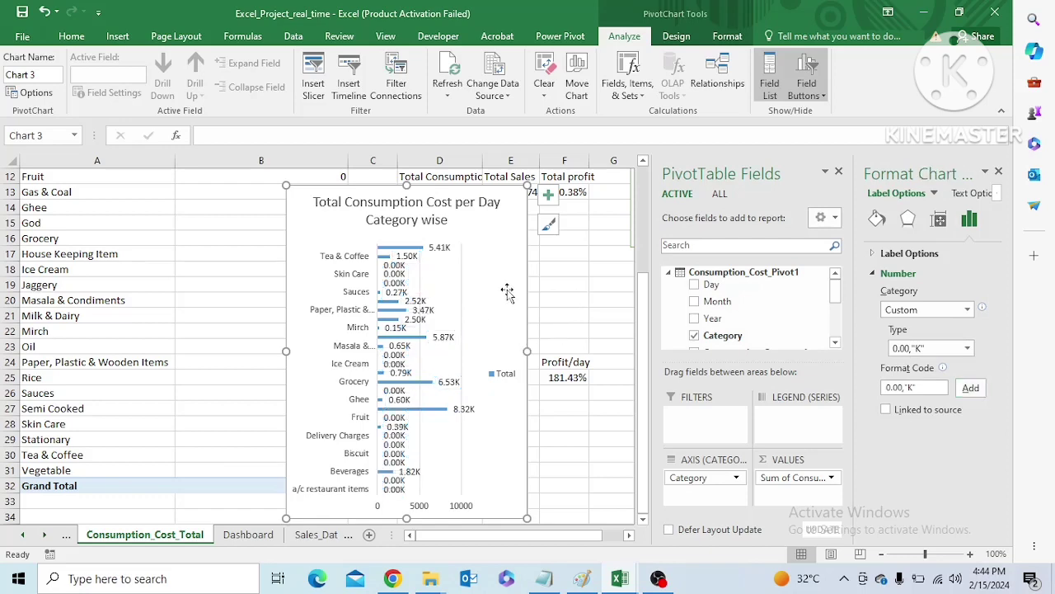
left_click(236, 537)
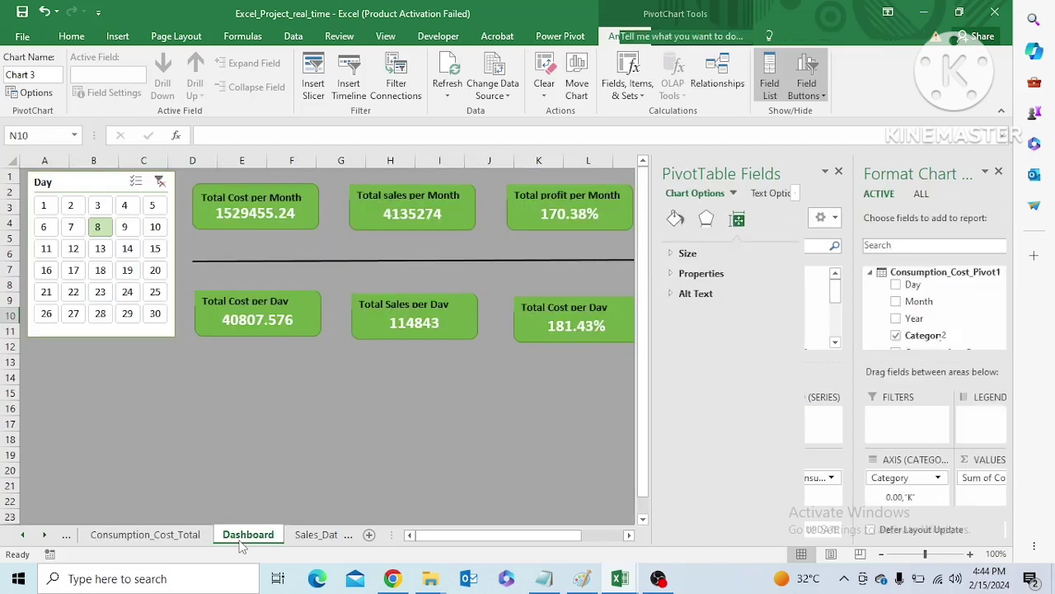
left_click(699, 195)
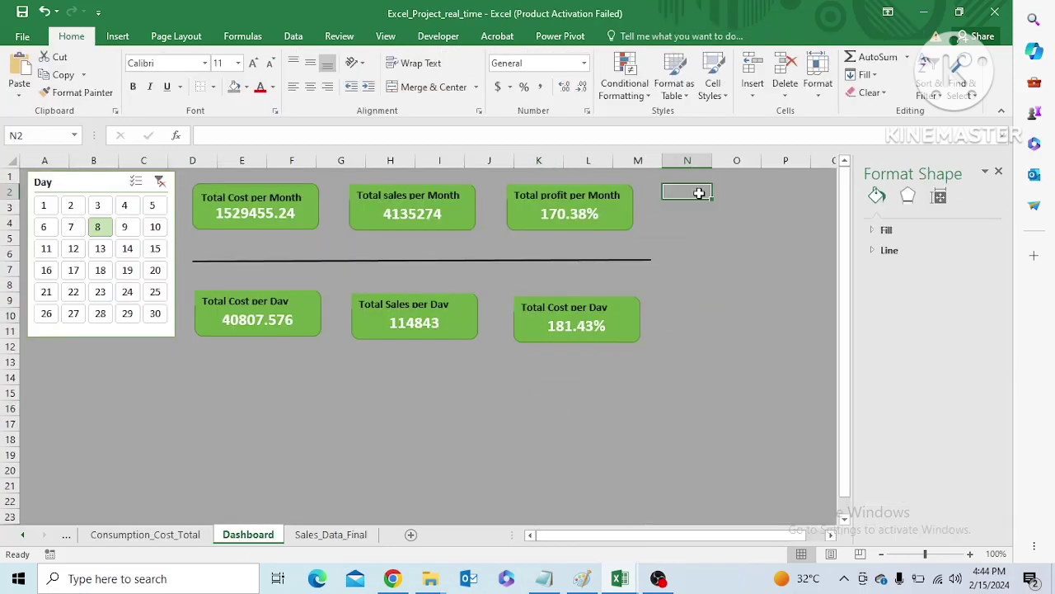
key("ctrl+v")
left_click(569, 390)
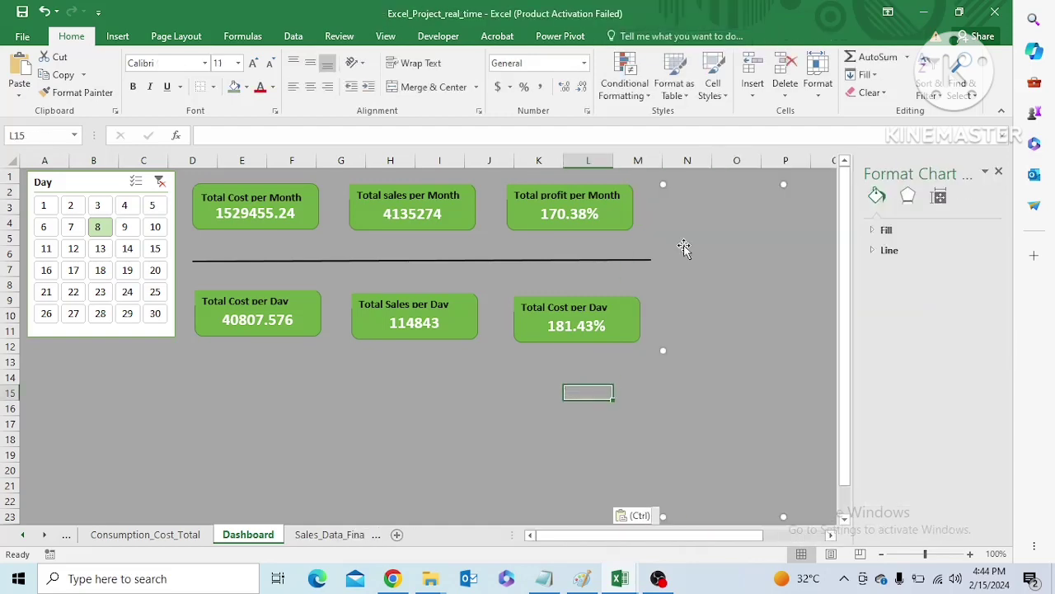
left_click(678, 215)
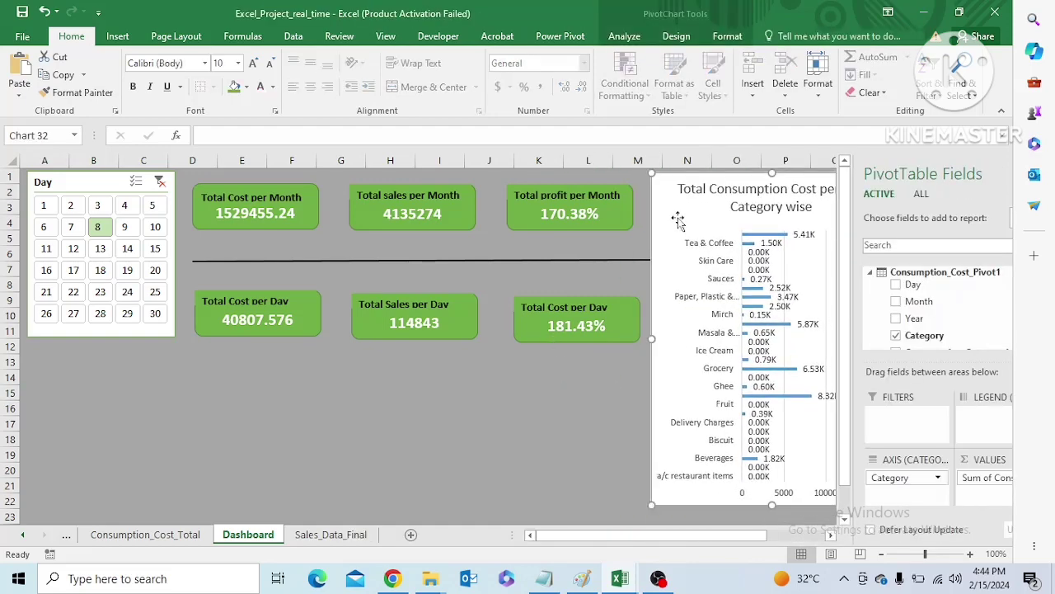
Fill the Dashboard chart's background with the lightest green theme colour
left_click(873, 254)
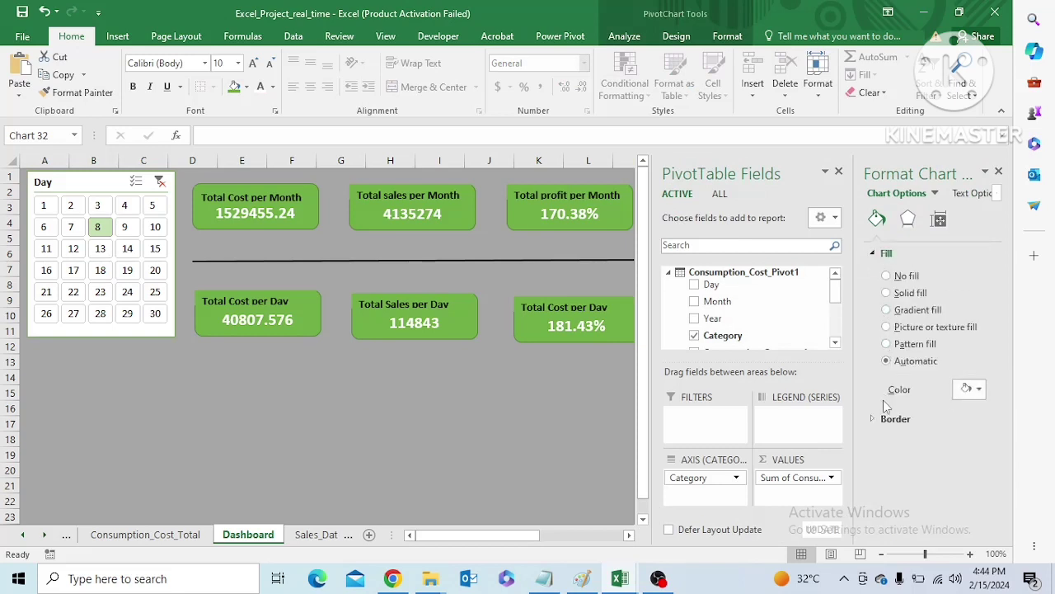
left_click(980, 391)
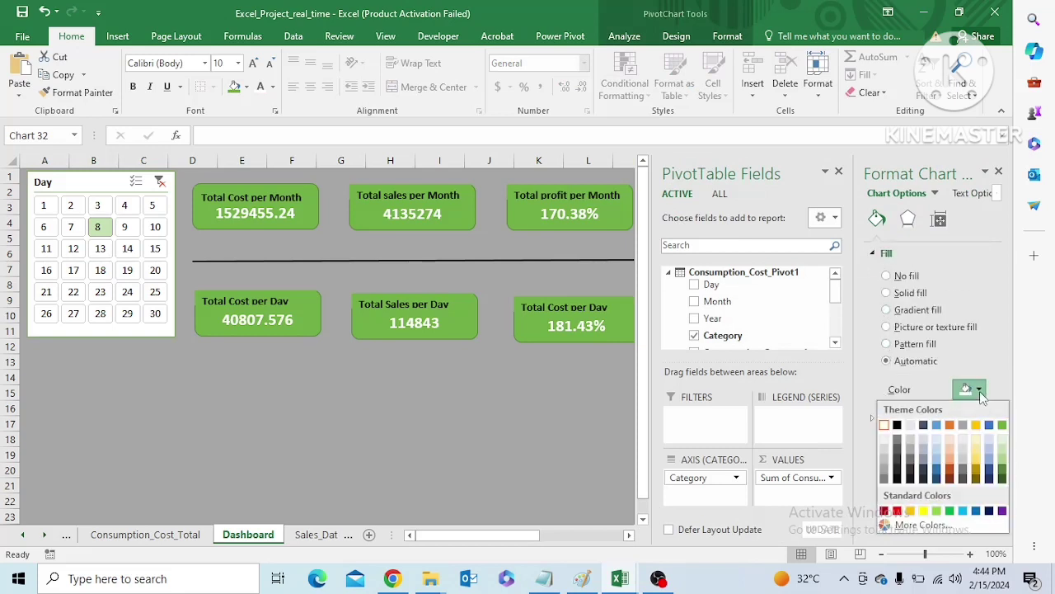
left_click(1003, 444)
left_click(577, 438)
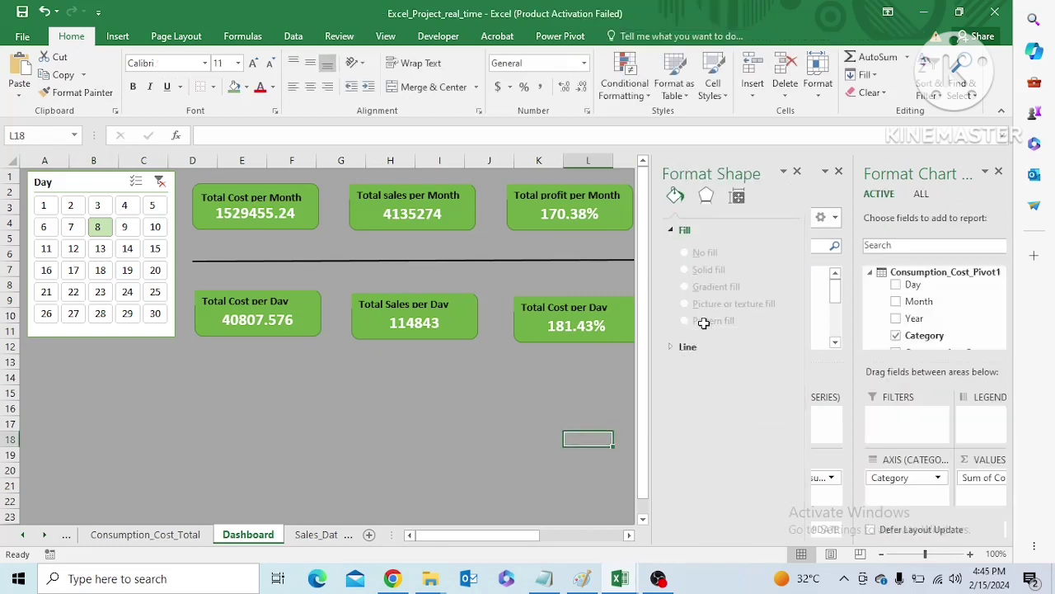
left_click(668, 352)
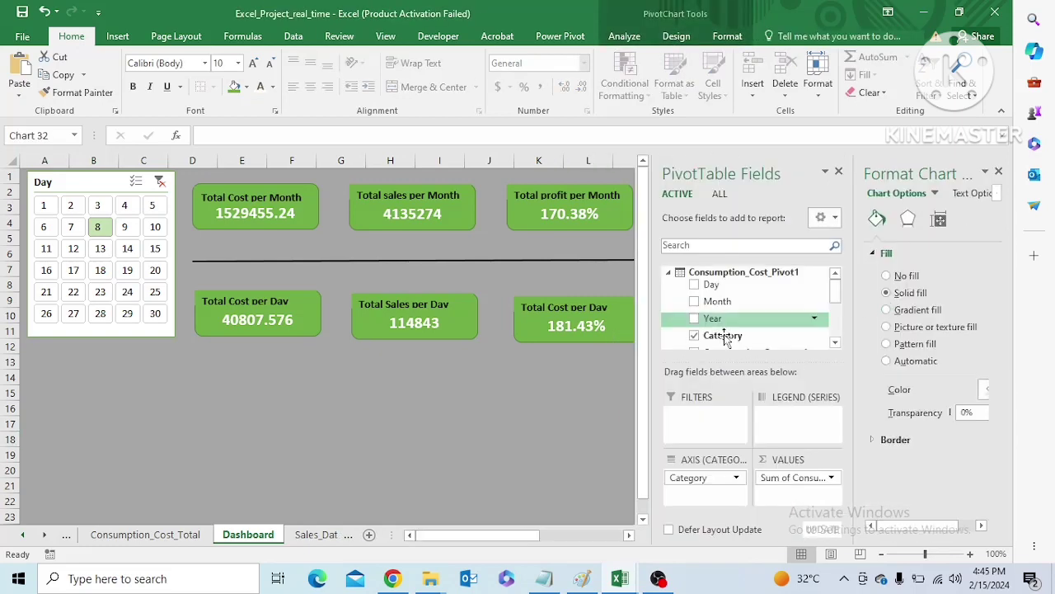
left_click(612, 386)
Fill the Dashboard chart's background with a solid darker grey theme colour that matches the sheet background
left_click(680, 229)
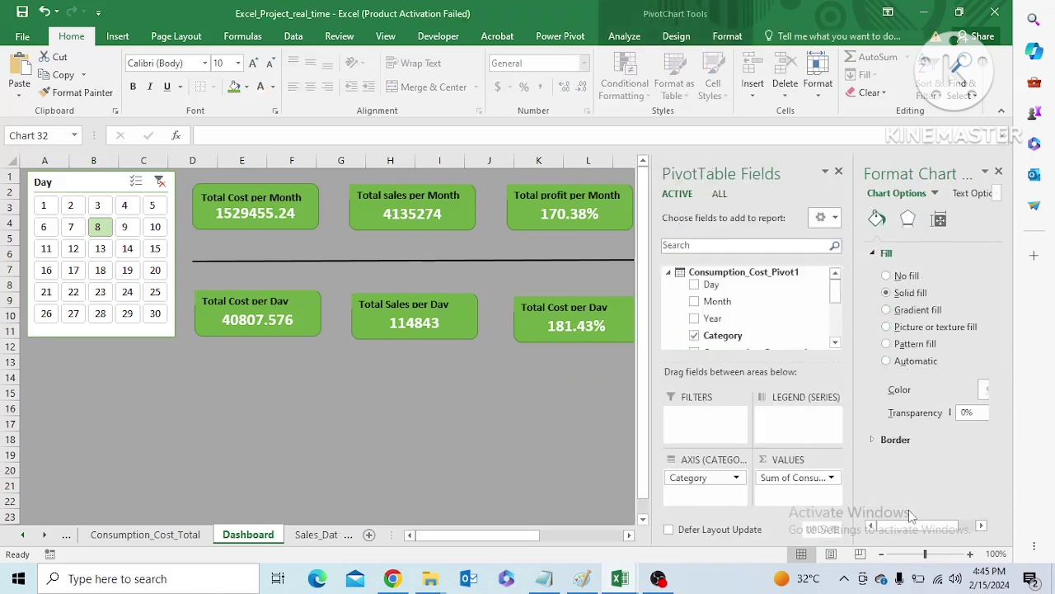
mouse_move(908, 523)
left_mouse_down()
mouse_move(952, 517)
mouse_move(901, 519)
mouse_move(928, 522)
left_mouse_up()
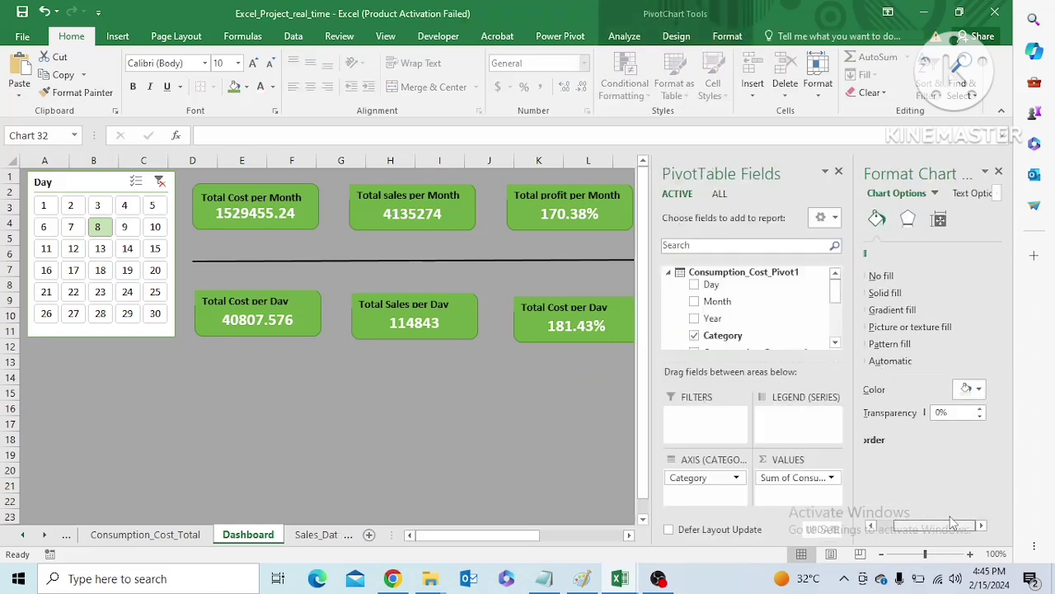
left_click(981, 388)
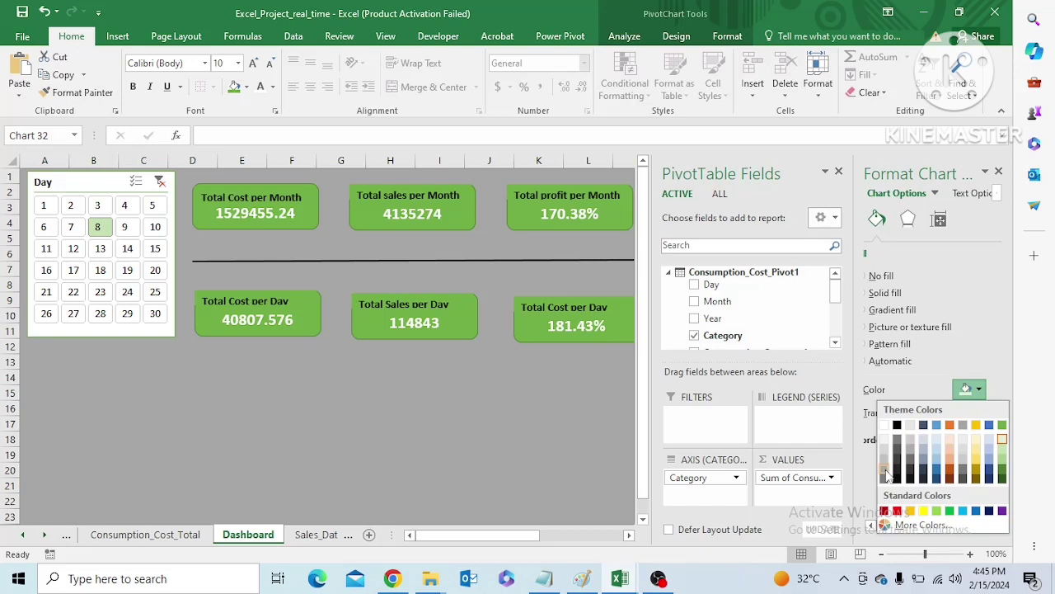
left_click(887, 472)
left_click(555, 449)
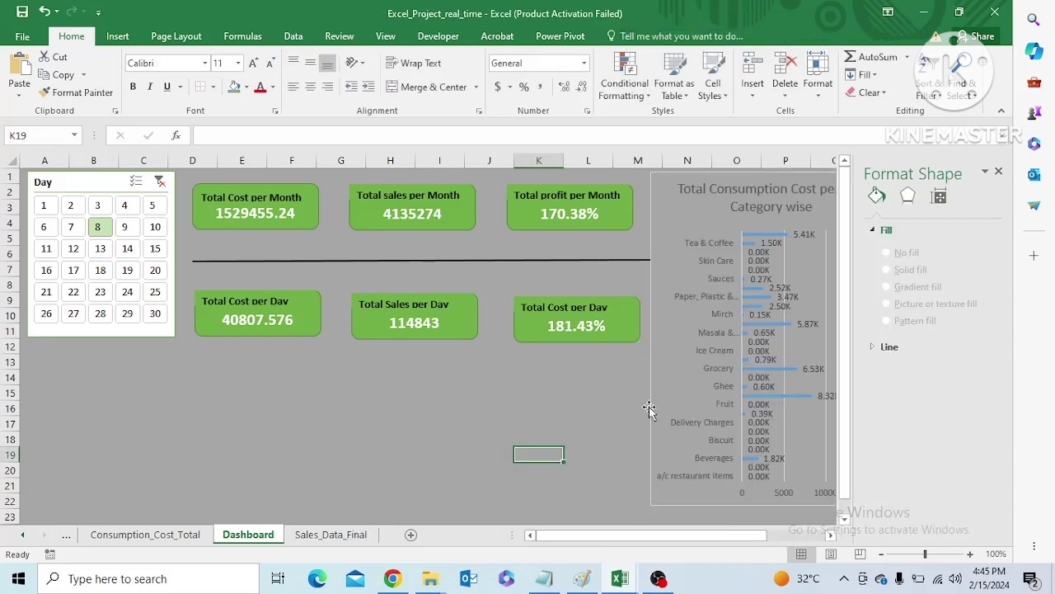
Hide the PivotTable field list for the Dashboard chart
left_click(741, 193)
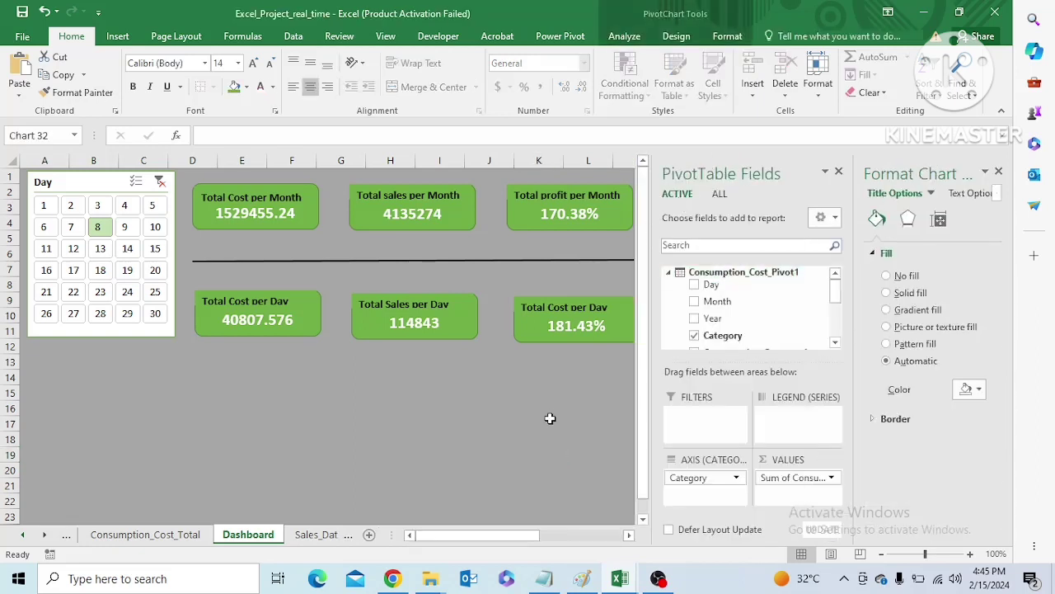
left_click(676, 36)
left_click(622, 38)
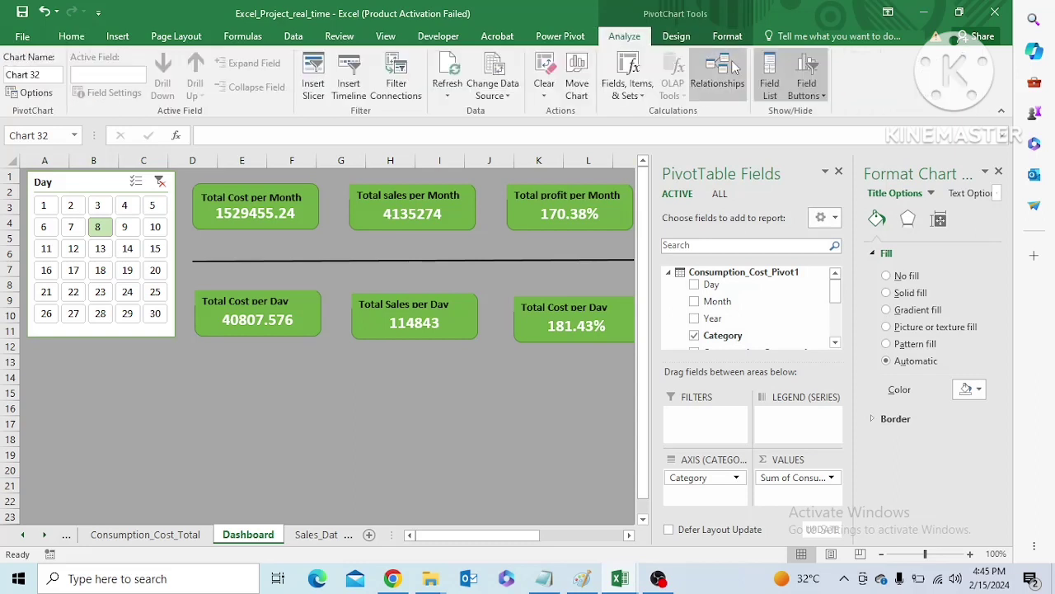
left_click(769, 82)
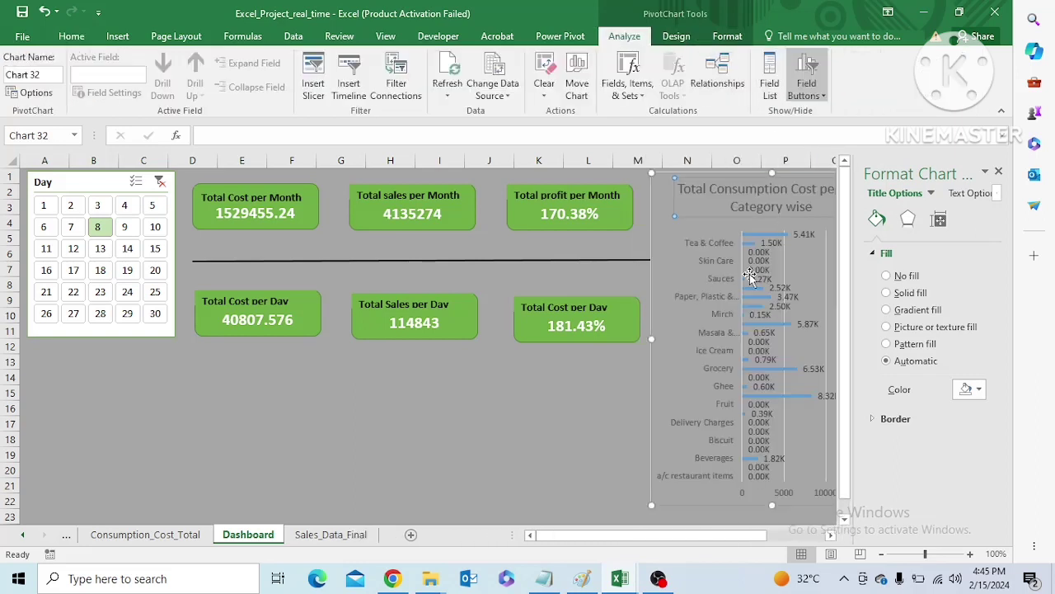
left_click(702, 204)
triple_click(730, 206)
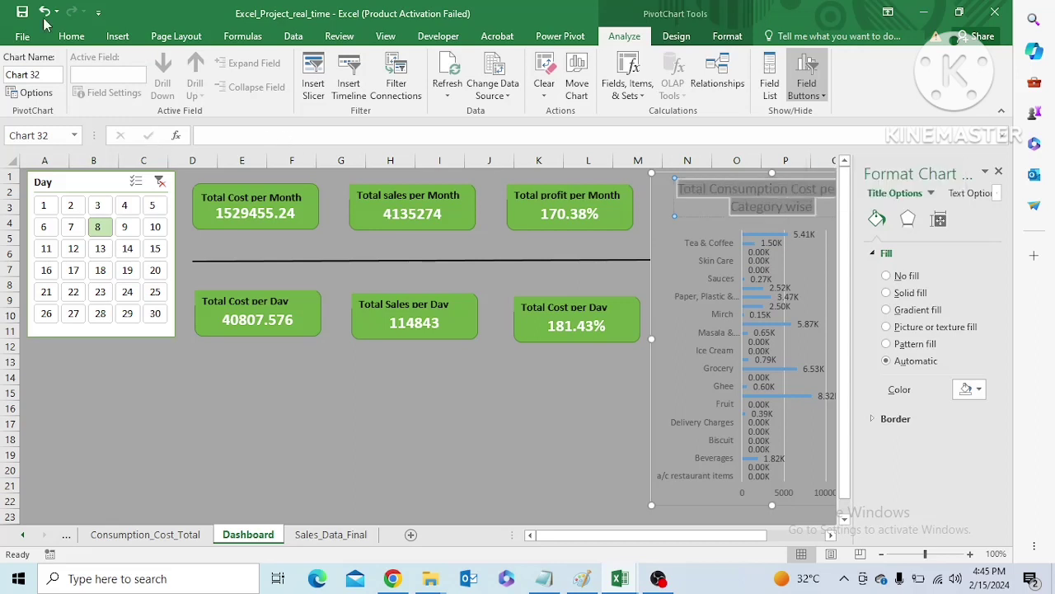
left_click(71, 36)
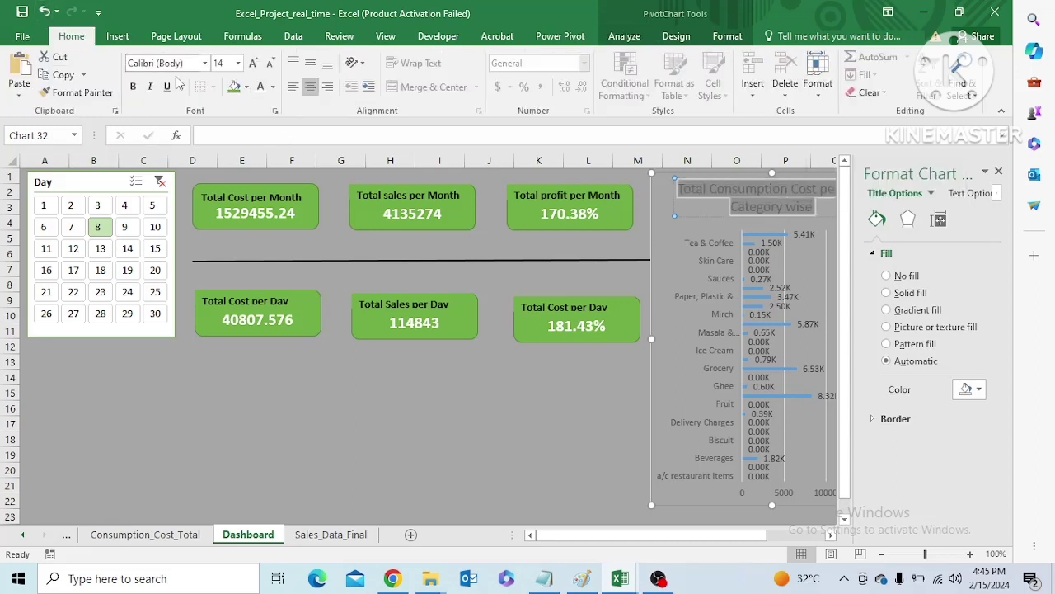
left_click(272, 87)
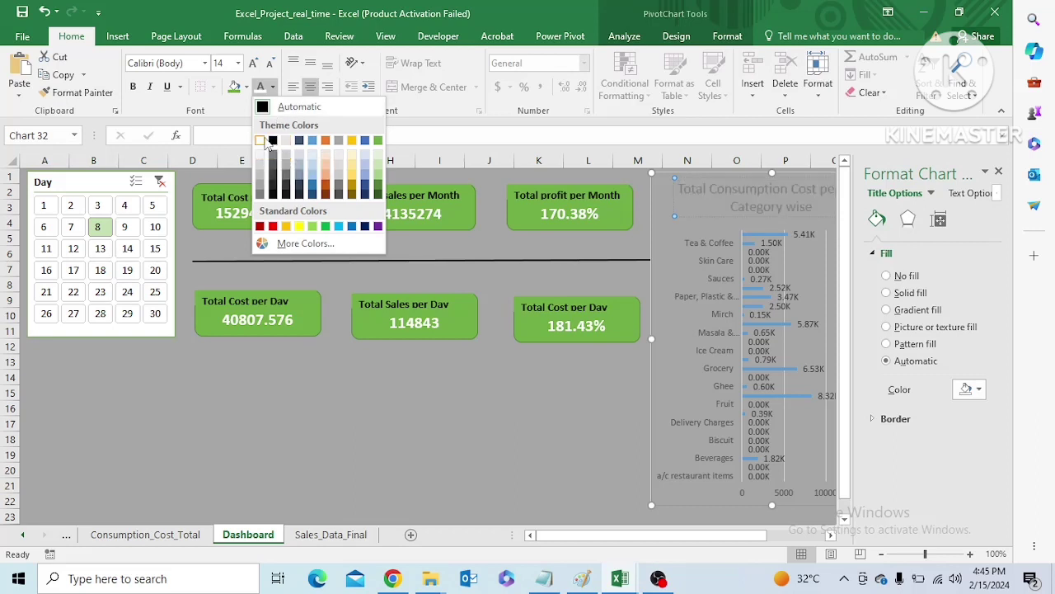
left_click(477, 419)
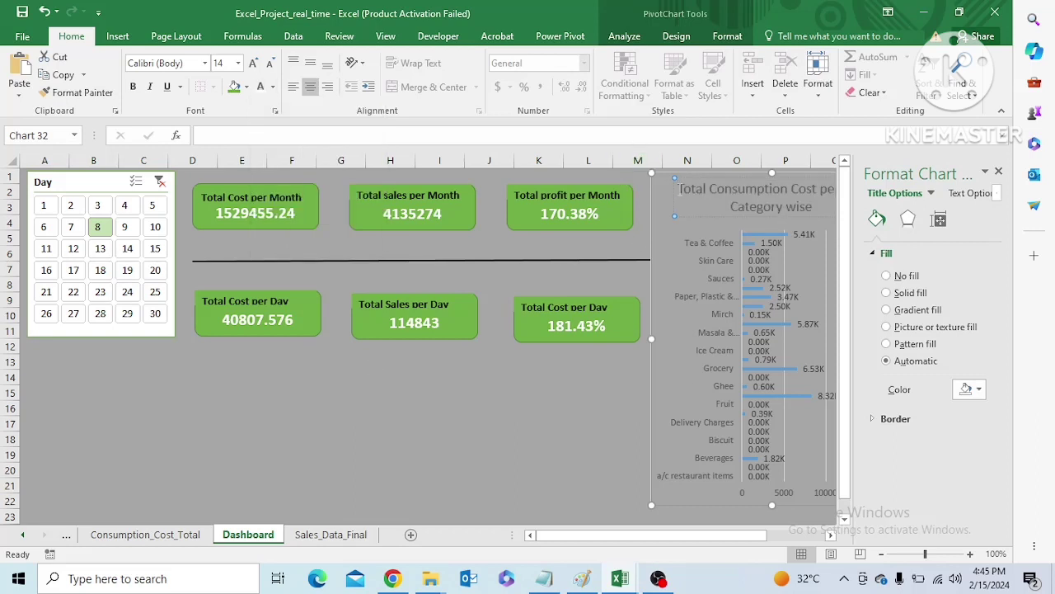
Try a white fill behind the Dashboard chart's title, undo it, and deselect the chart
scroll(583, 218, "right", 3)
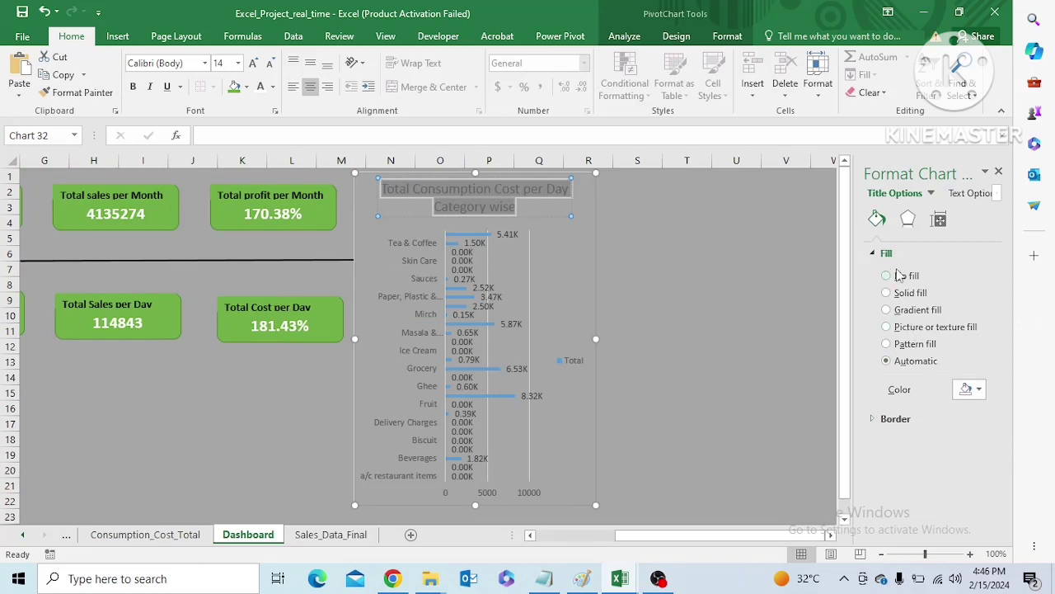
left_click(980, 389)
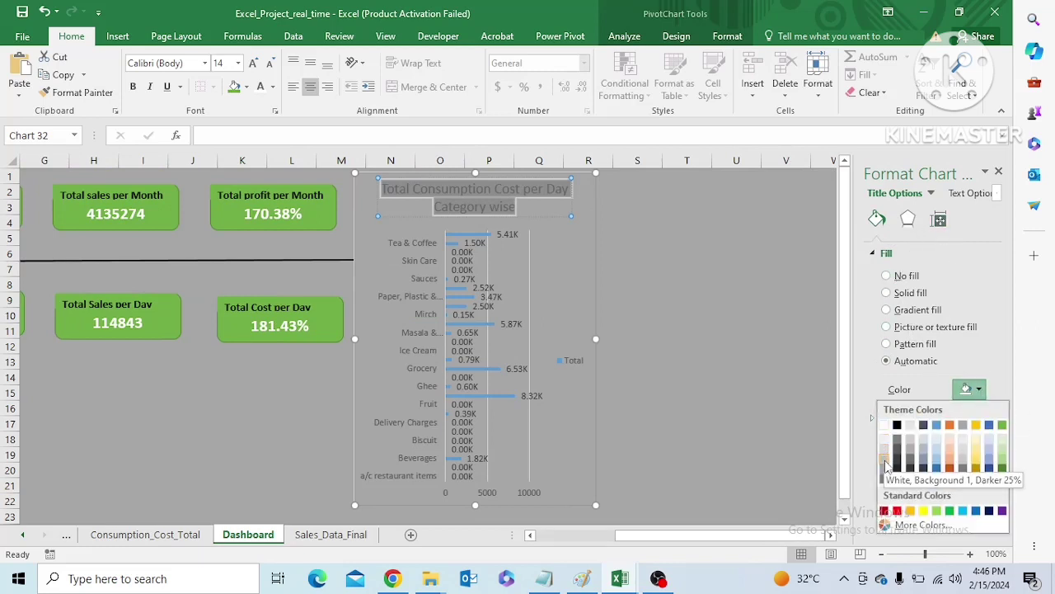
left_click(884, 425)
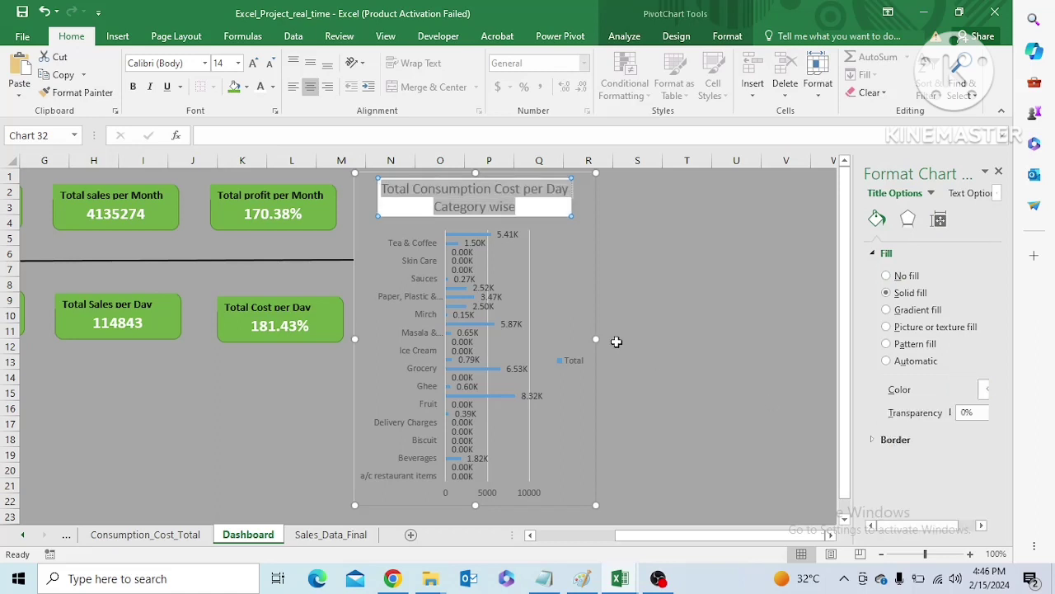
key("ctrl+z")
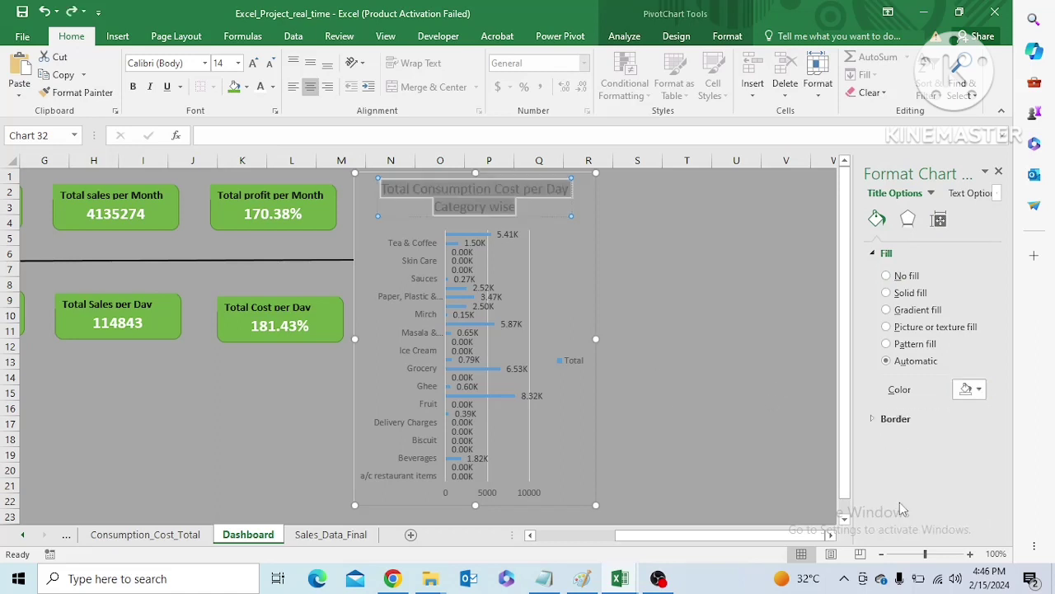
left_click(660, 410)
left_click(365, 344)
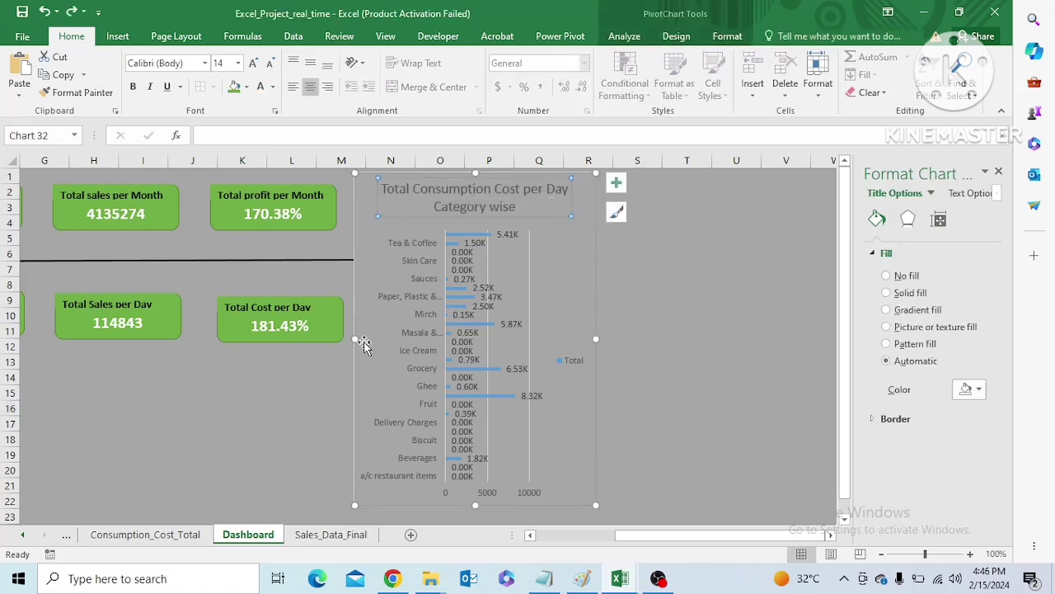
left_click(742, 410)
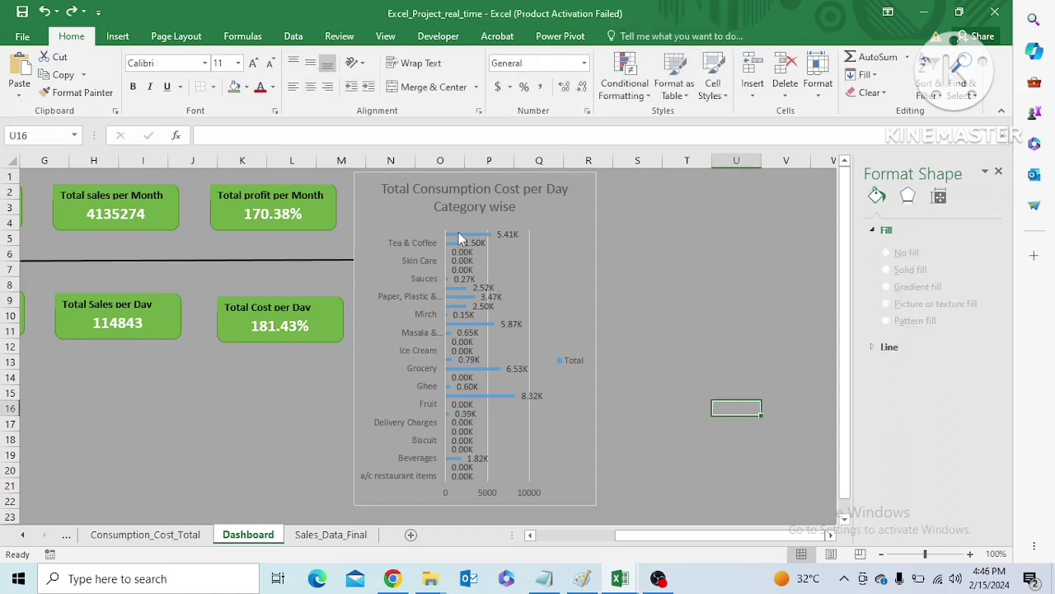
left_click(460, 238)
double_click(460, 238)
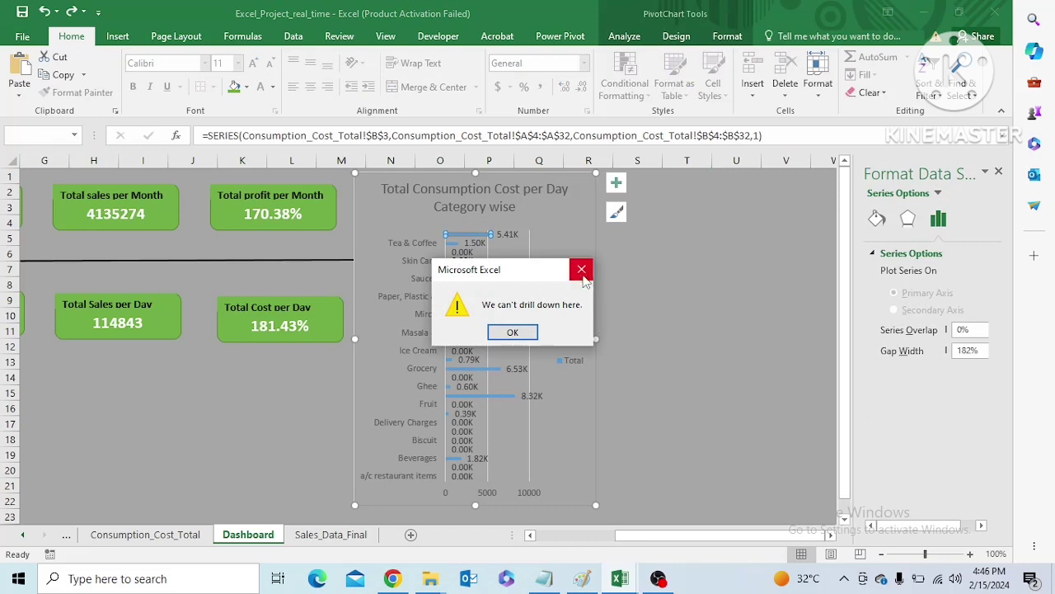
left_click(582, 271)
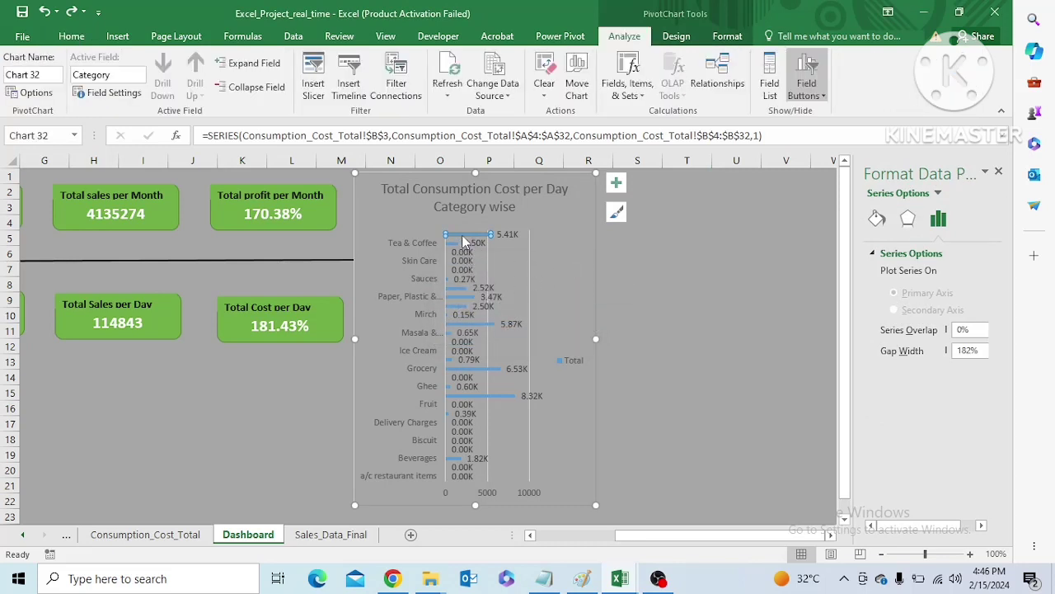
Delete the legend from the Dashboard's consumption cost chart
left_click(601, 297)
left_click(578, 286)
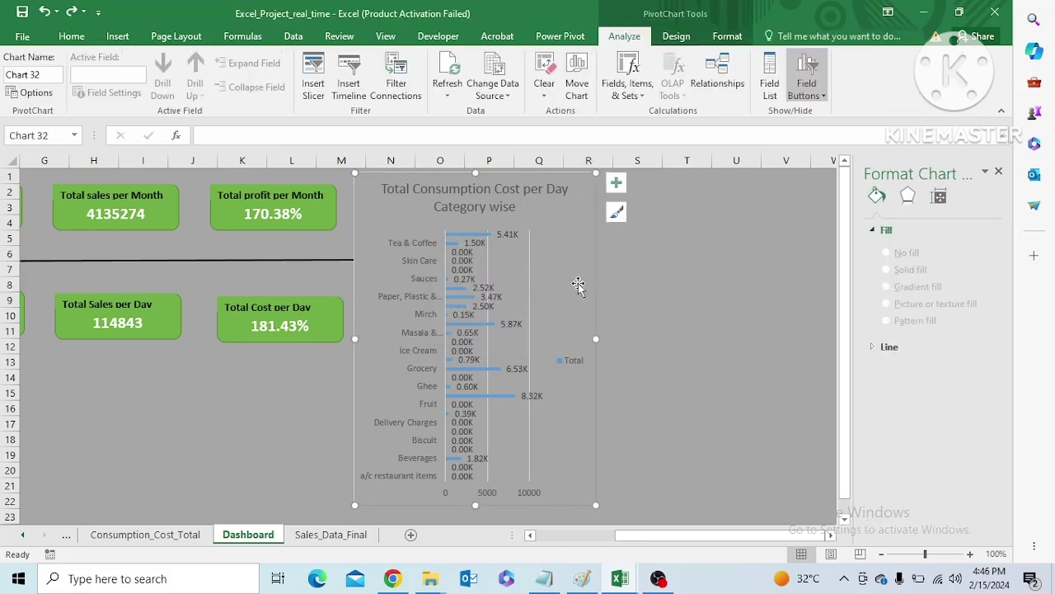
left_click(576, 368)
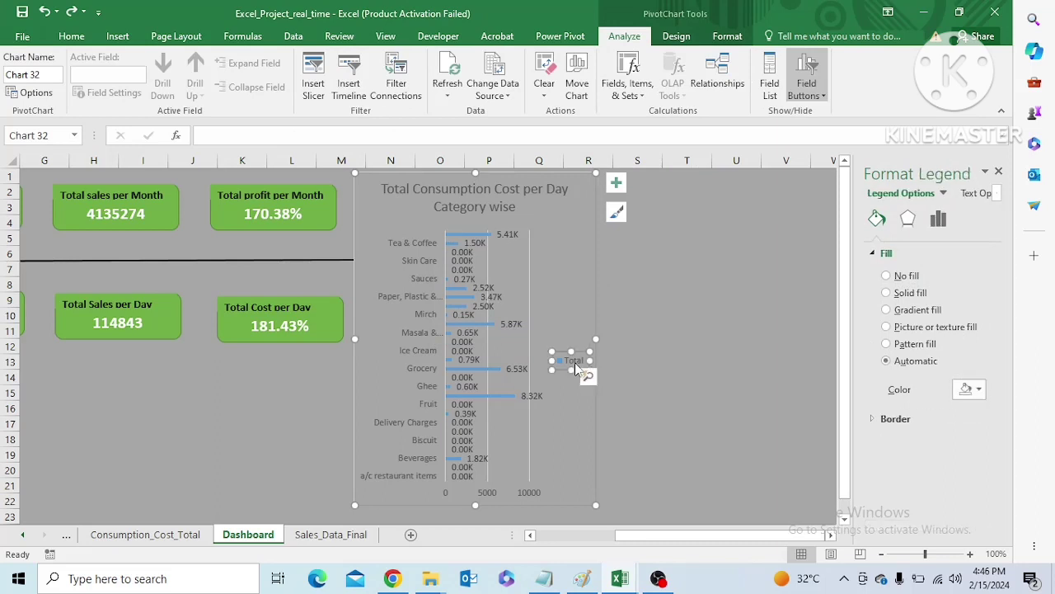
key("Delete")
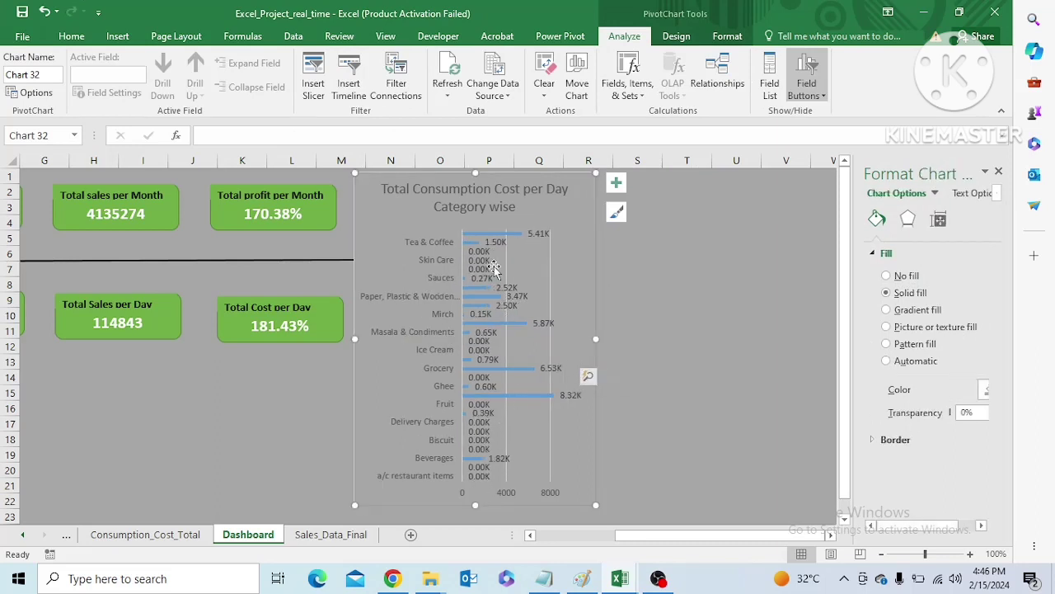
Fill the chart's whole bar series with a lighter green theme colour
left_click(488, 239)
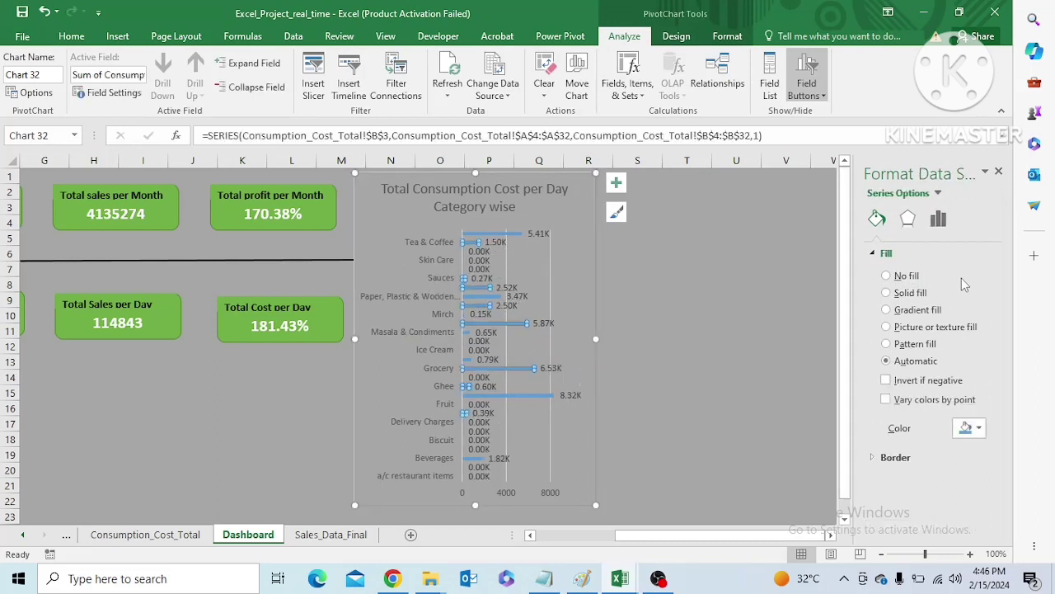
left_click(979, 427)
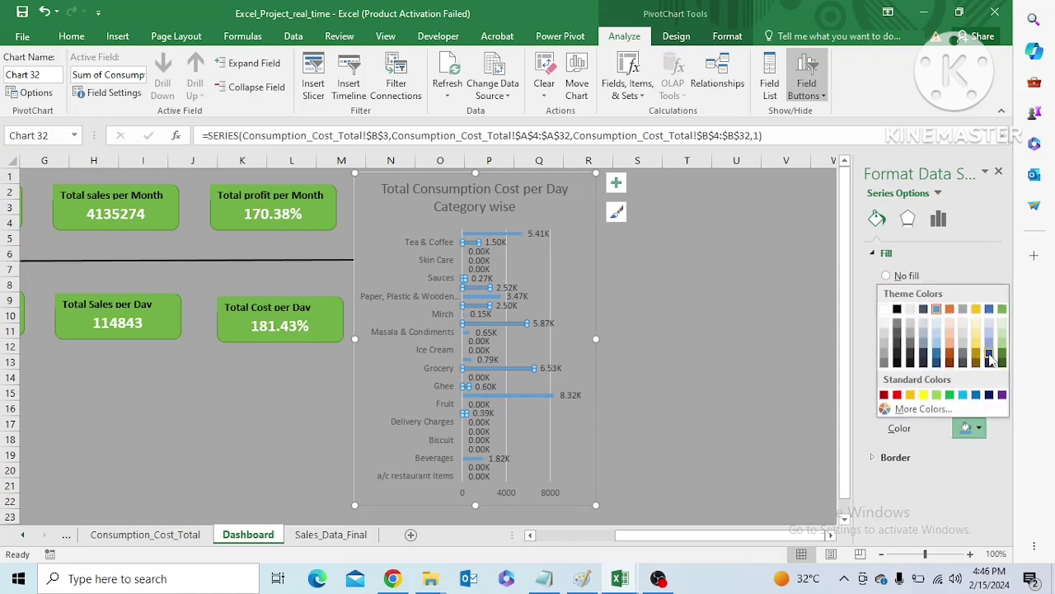
left_click(1003, 345)
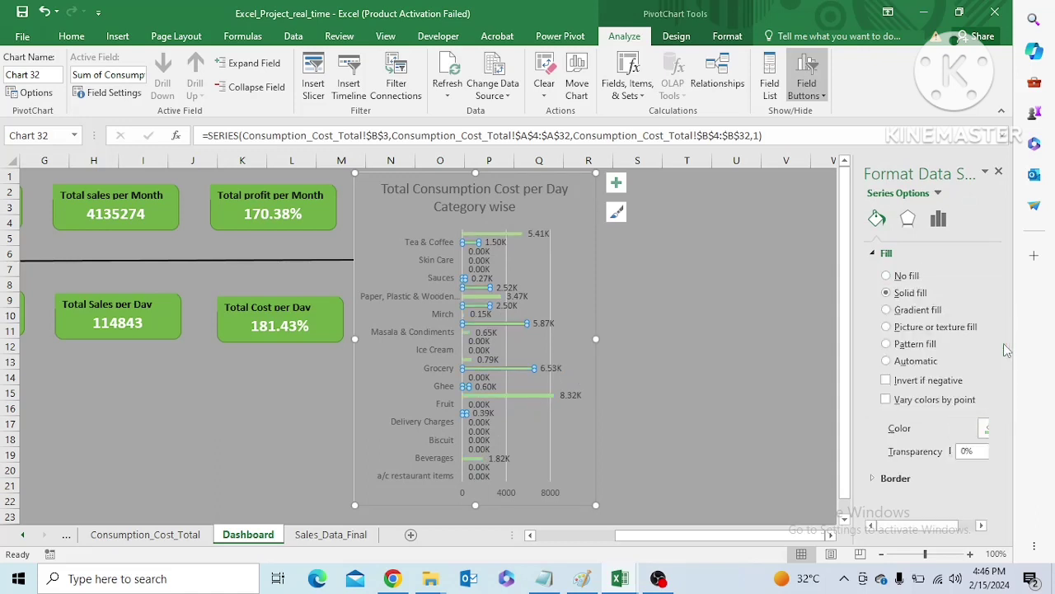
Set the gap width of the chart's bar series to 50%
left_click_drag(907, 526, 933, 526)
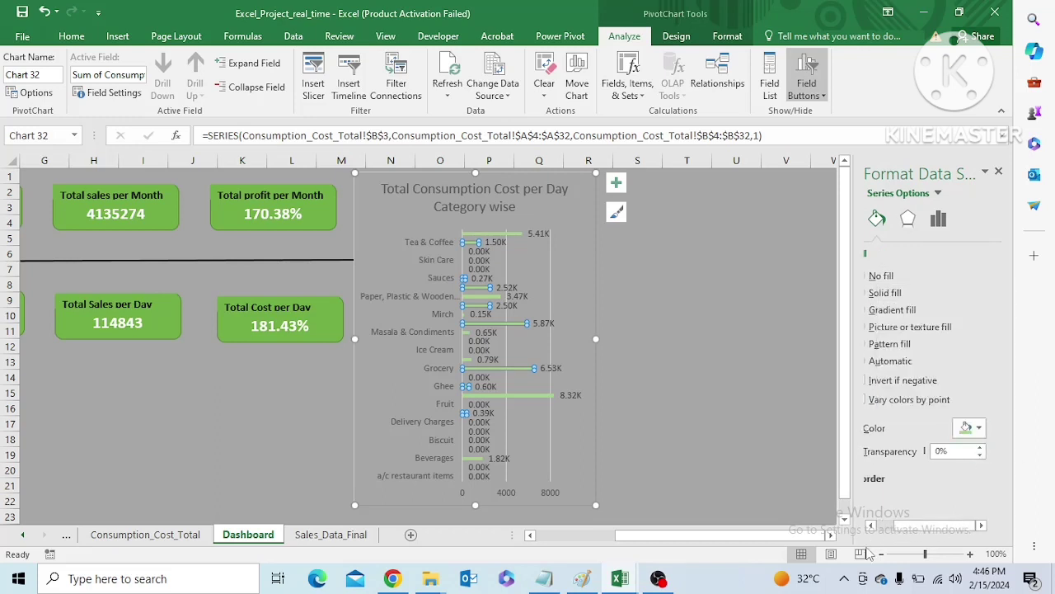
left_click_drag(907, 526, 884, 526)
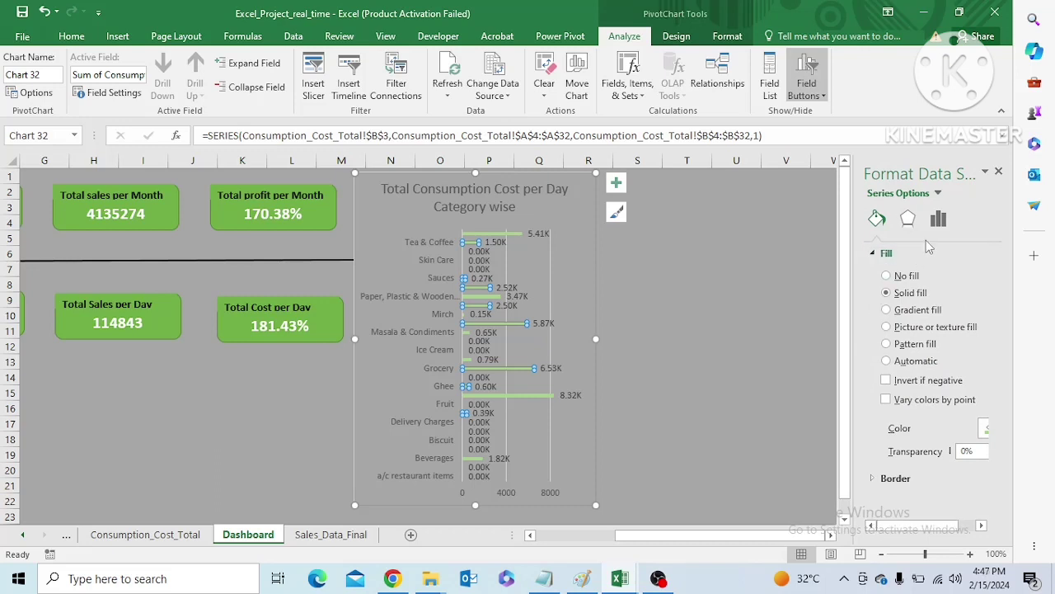
left_click(939, 218)
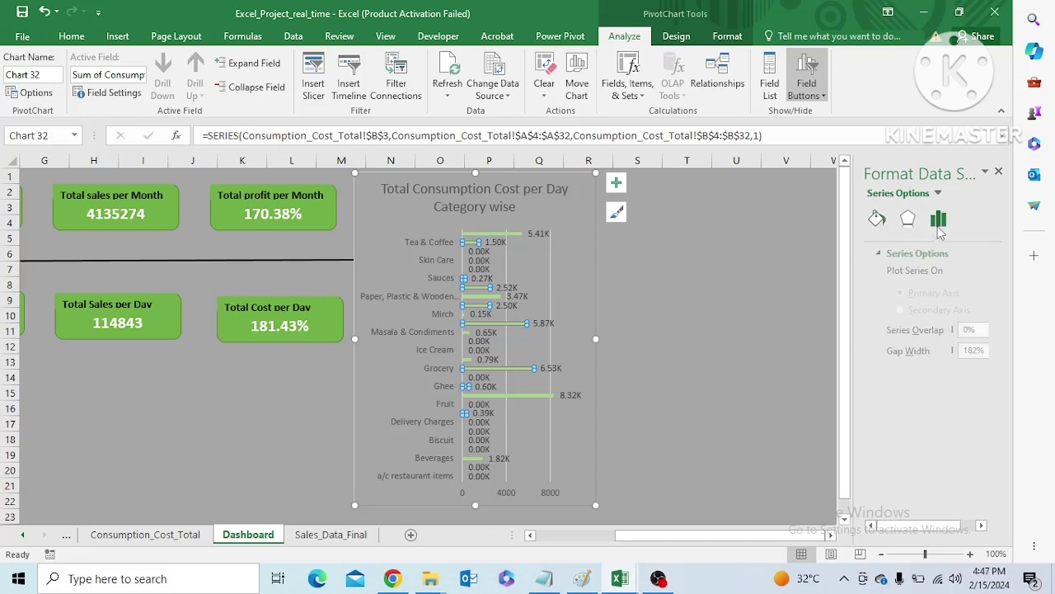
left_click_drag(925, 526, 946, 526)
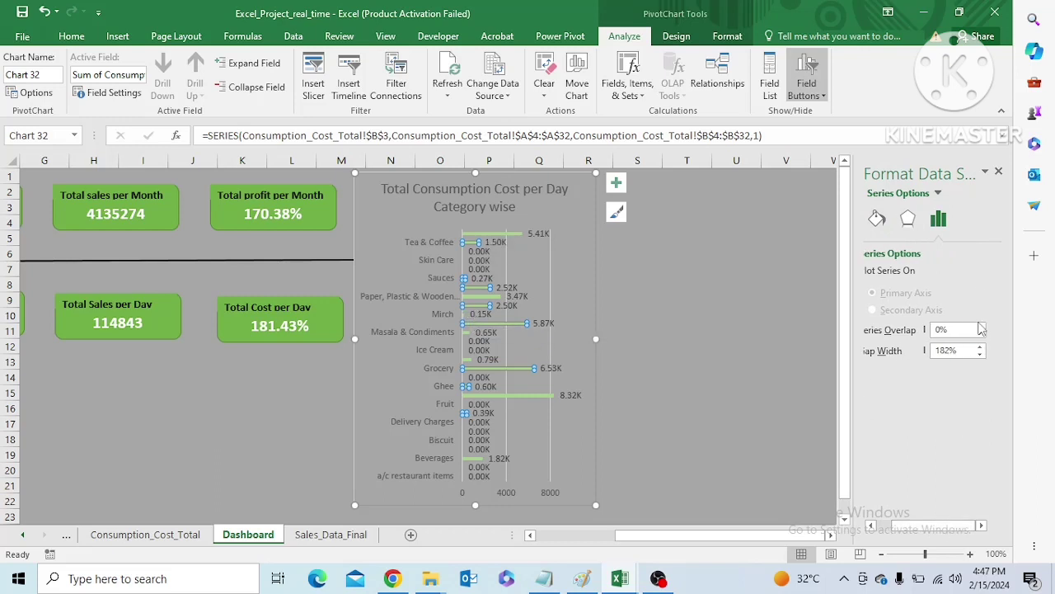
left_click_drag(965, 351, 919, 360)
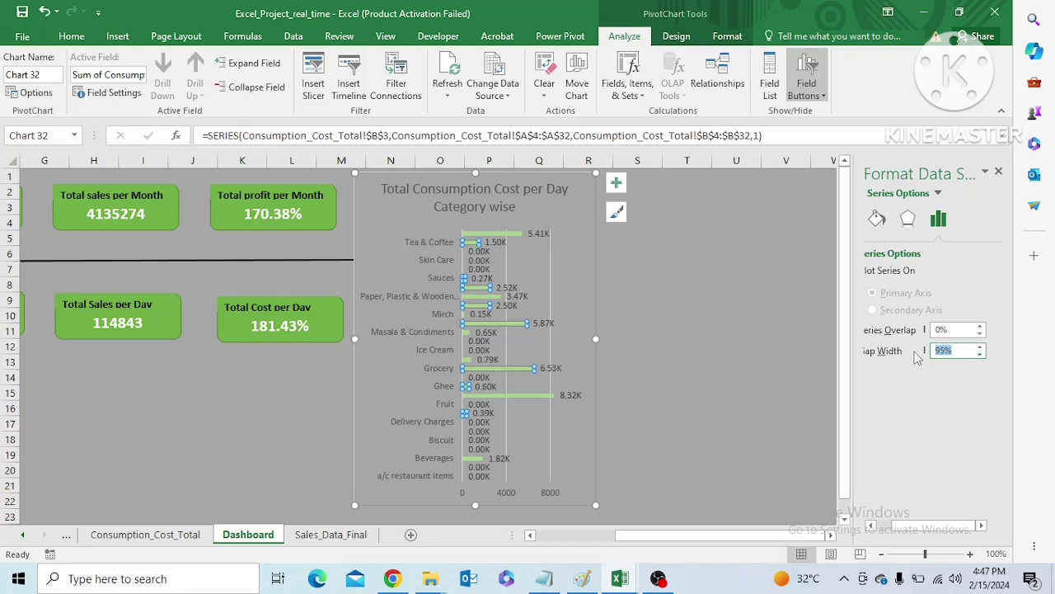
type("50")
key("Return")
left_click(760, 372)
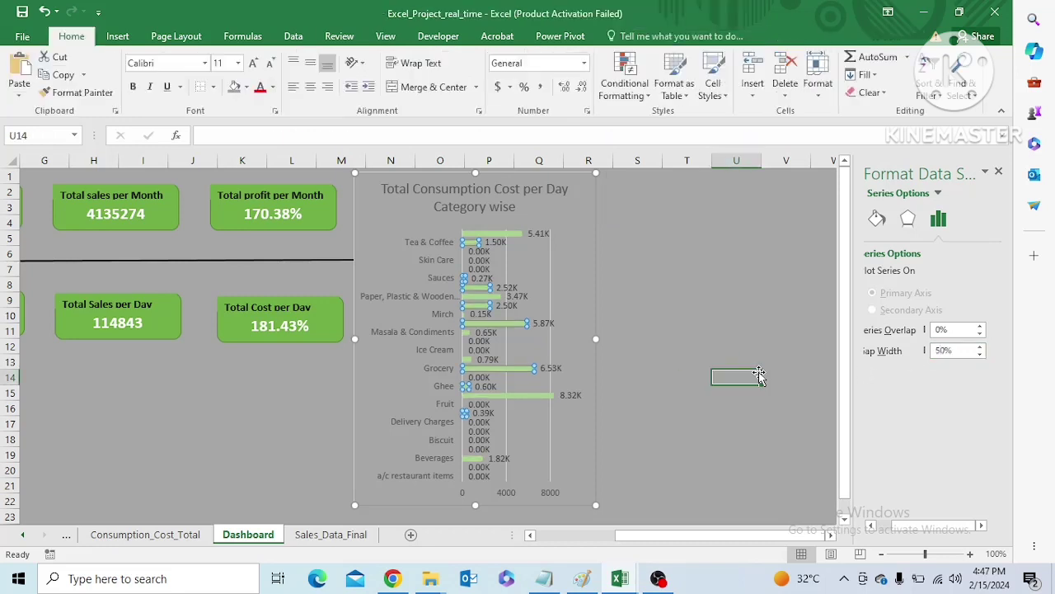
Set the axis type of the chart's category axis to Text axis
left_click(437, 337)
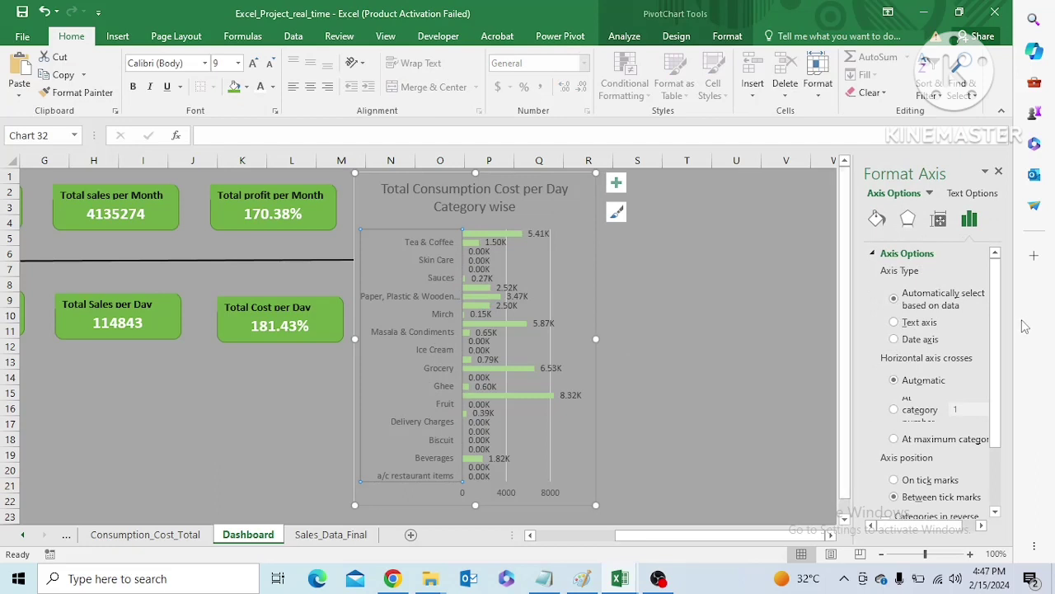
mouse_move(998, 355)
left_mouse_down()
mouse_move(999, 453)
mouse_move(1006, 358)
left_mouse_up()
scroll(932, 379, "down", 3)
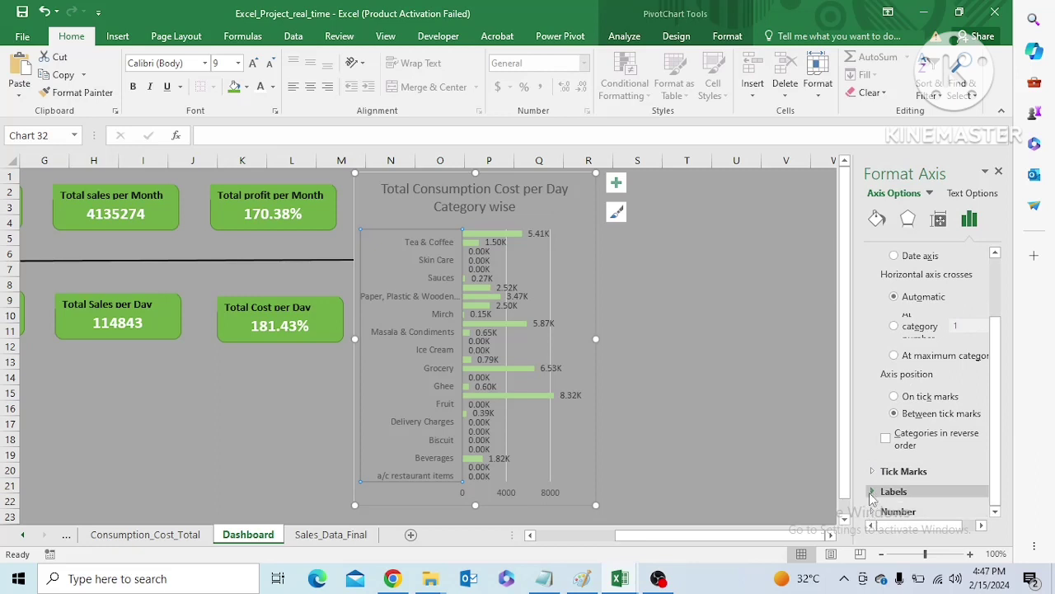
left_click(882, 490)
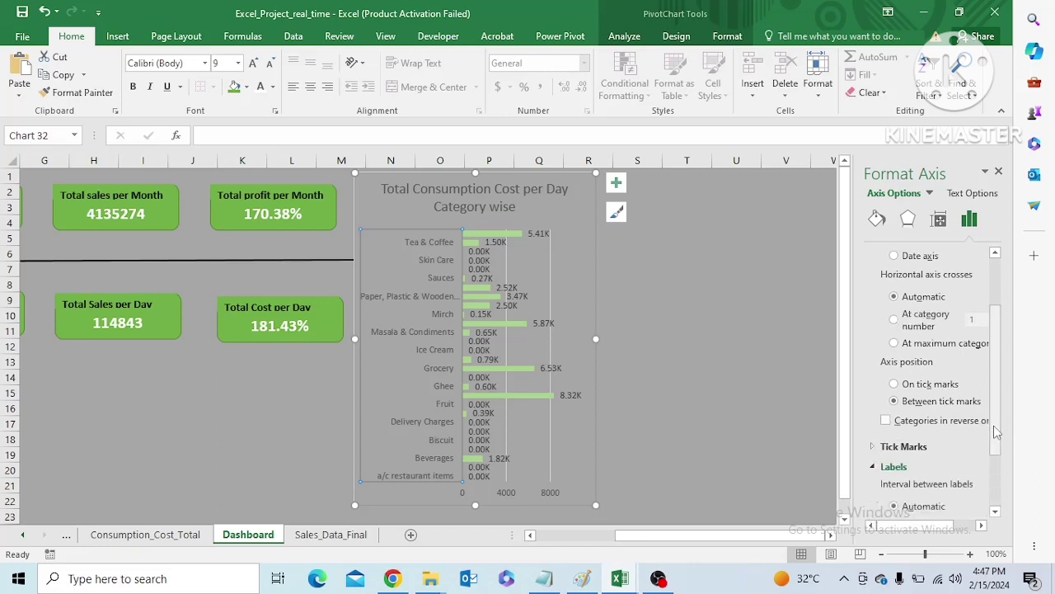
left_click_drag(998, 448, 998, 499)
left_click_drag(926, 528, 897, 529)
scroll(956, 528, "up", 3)
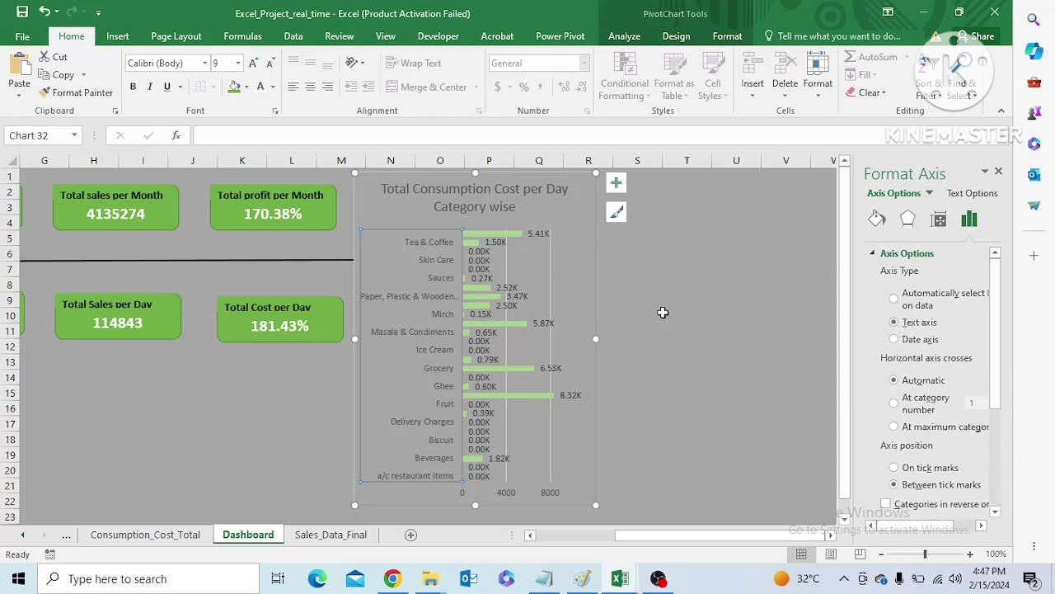
Try a picture or texture fill behind the category axis labels and undo it
left_click(410, 328)
left_click(878, 221)
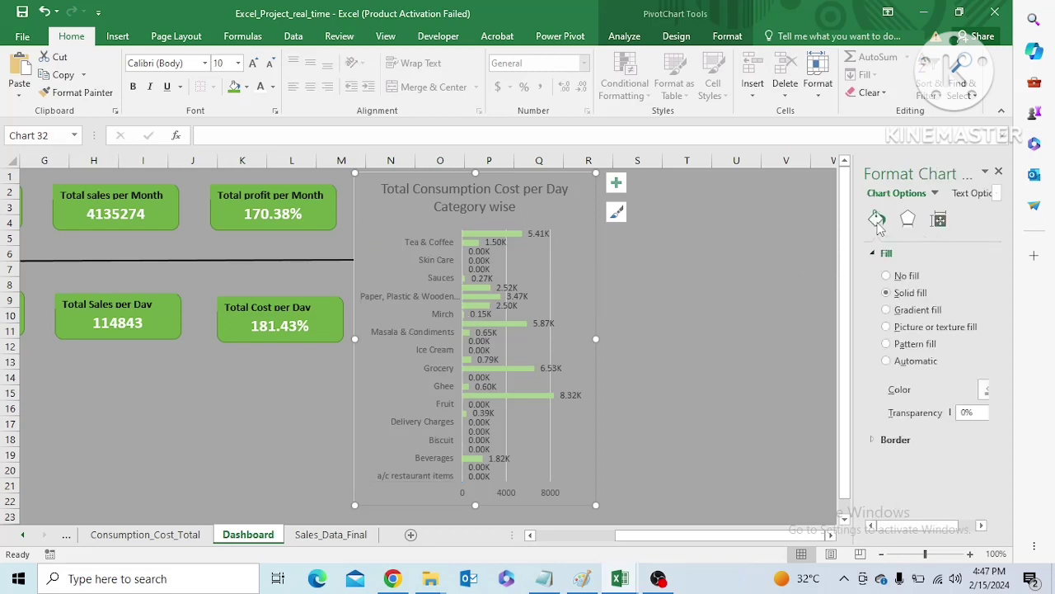
left_click(407, 329)
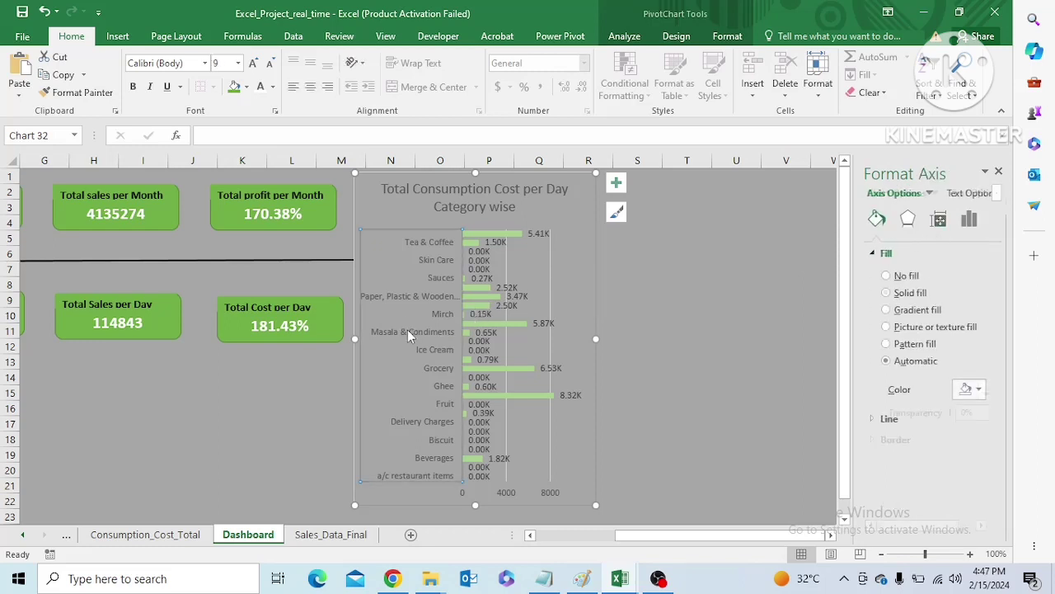
left_click(979, 389)
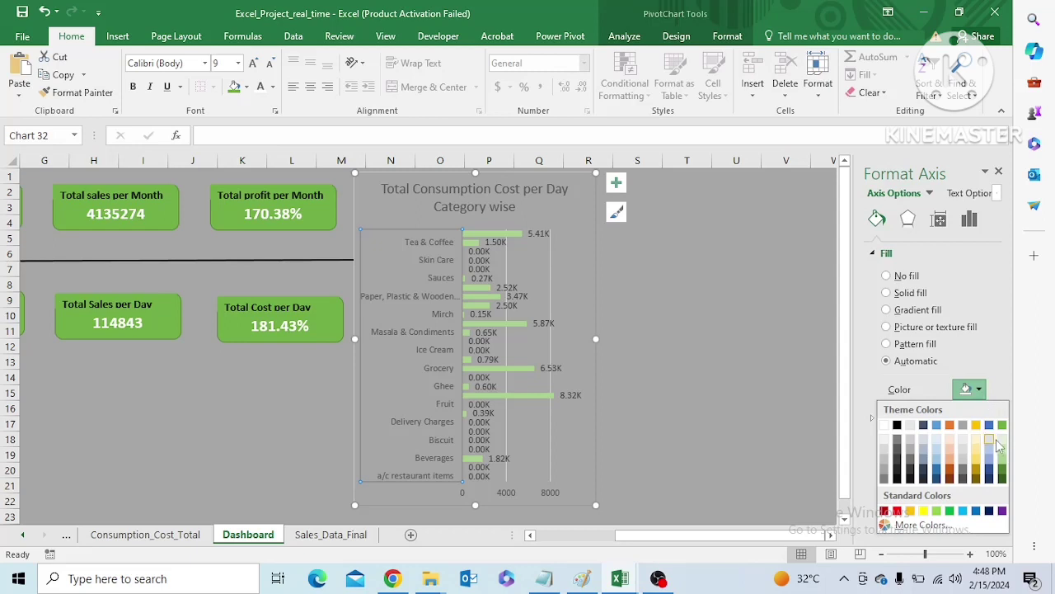
left_click(971, 329)
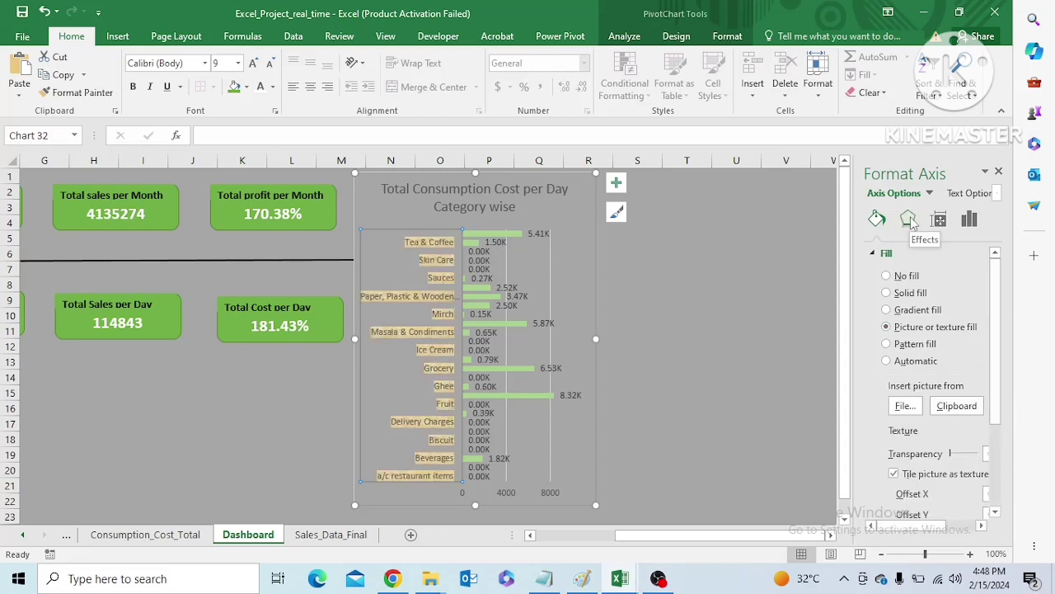
left_click(736, 360)
left_click(430, 397)
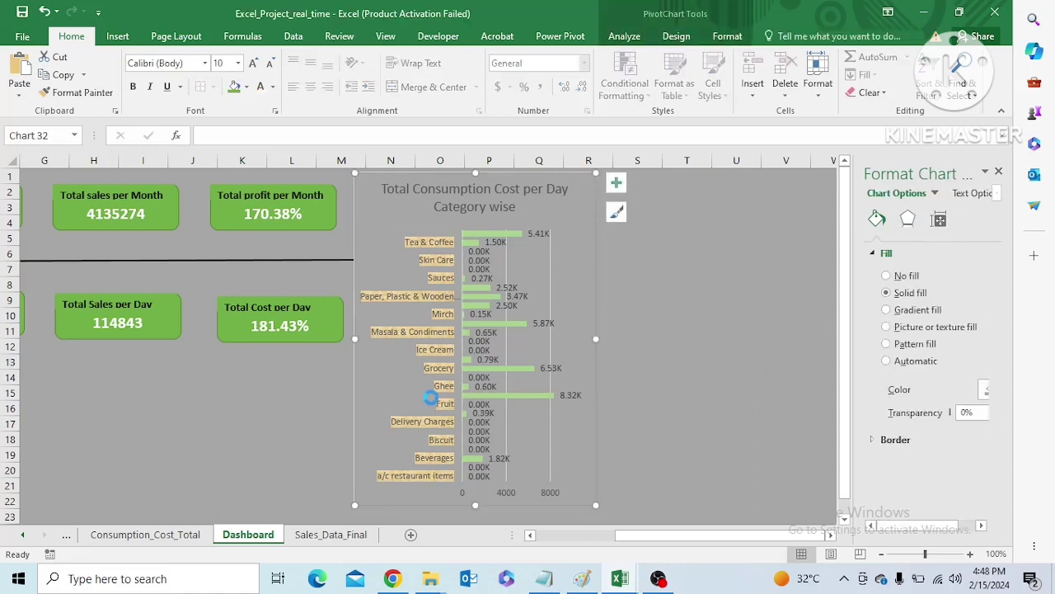
key("ctrl+z")
left_click(396, 377)
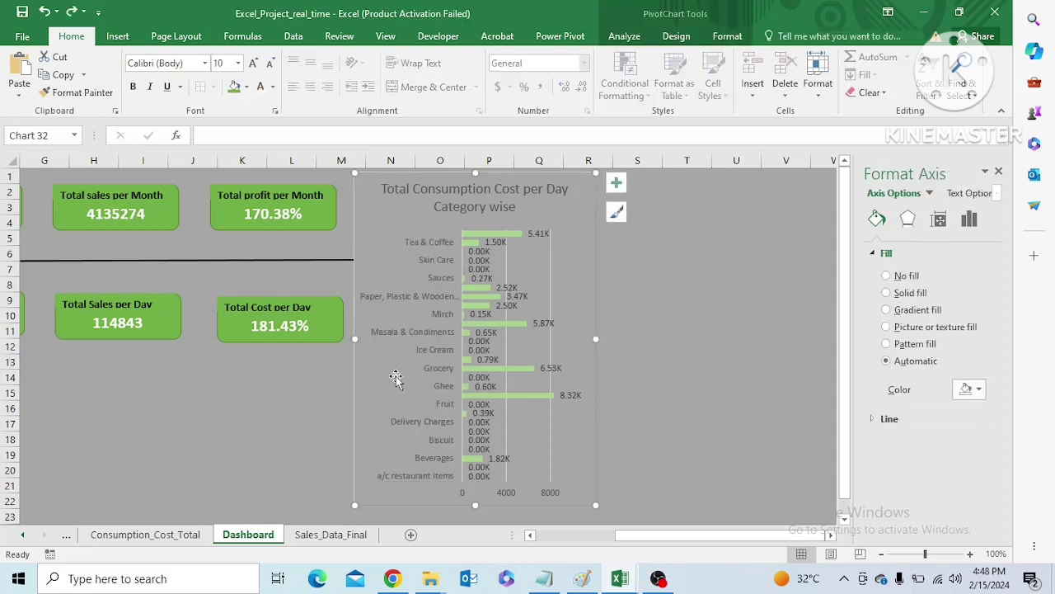
Set the font colour of the chart's category axis labels and data labels to white
left_click(437, 351)
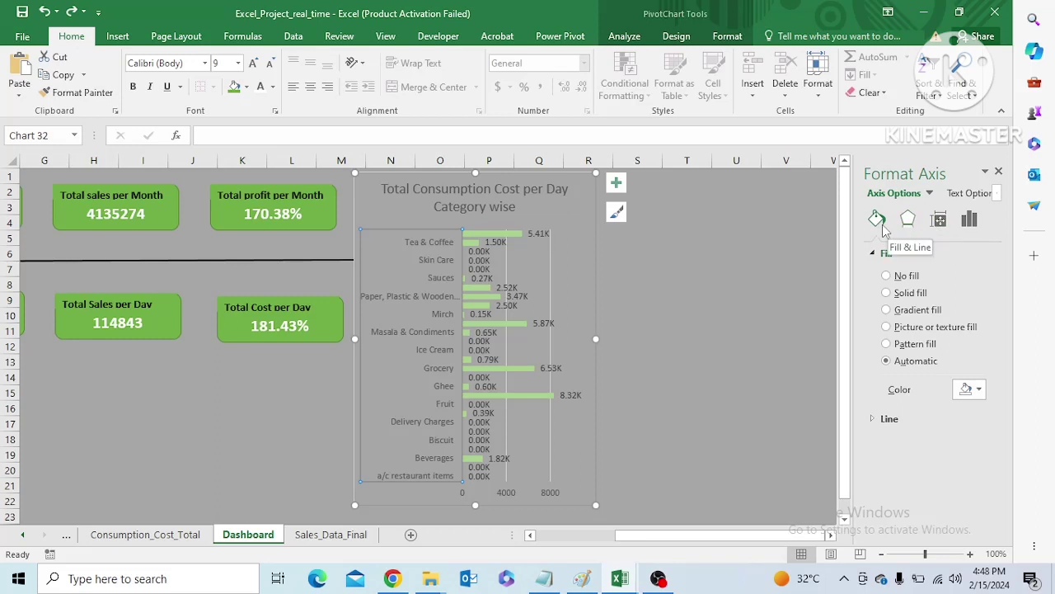
left_click(968, 218)
left_click(273, 86)
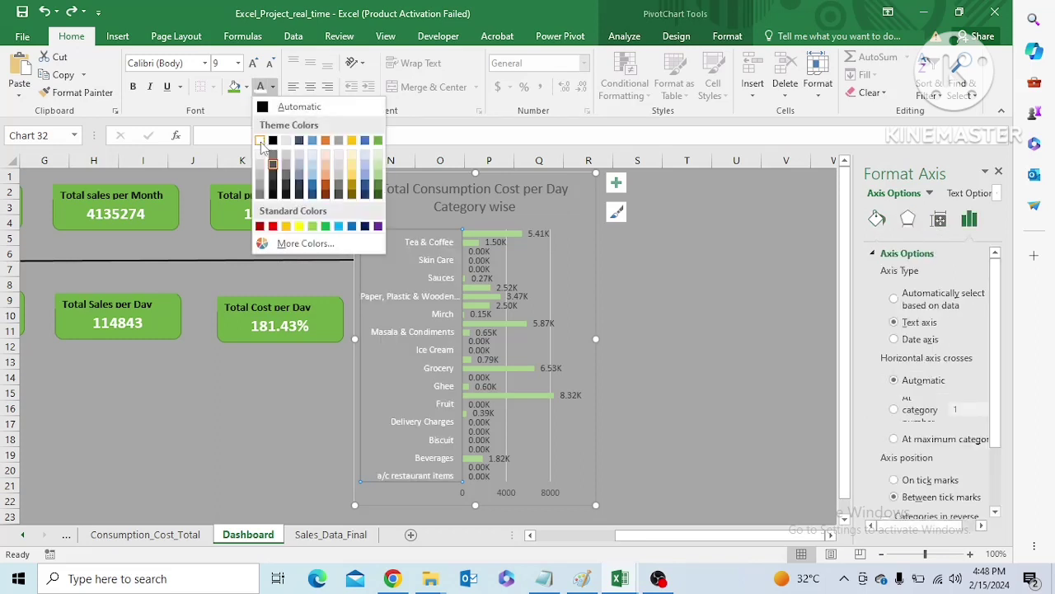
key("Escape")
left_click(537, 237)
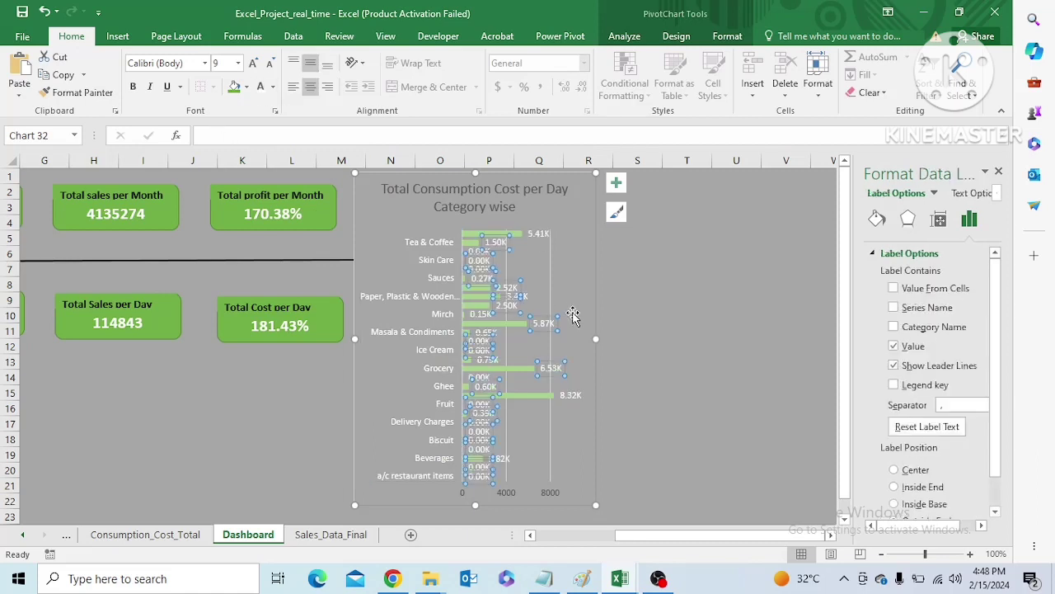
left_click(631, 327)
Make the chart title's text white and bold
left_click(494, 206)
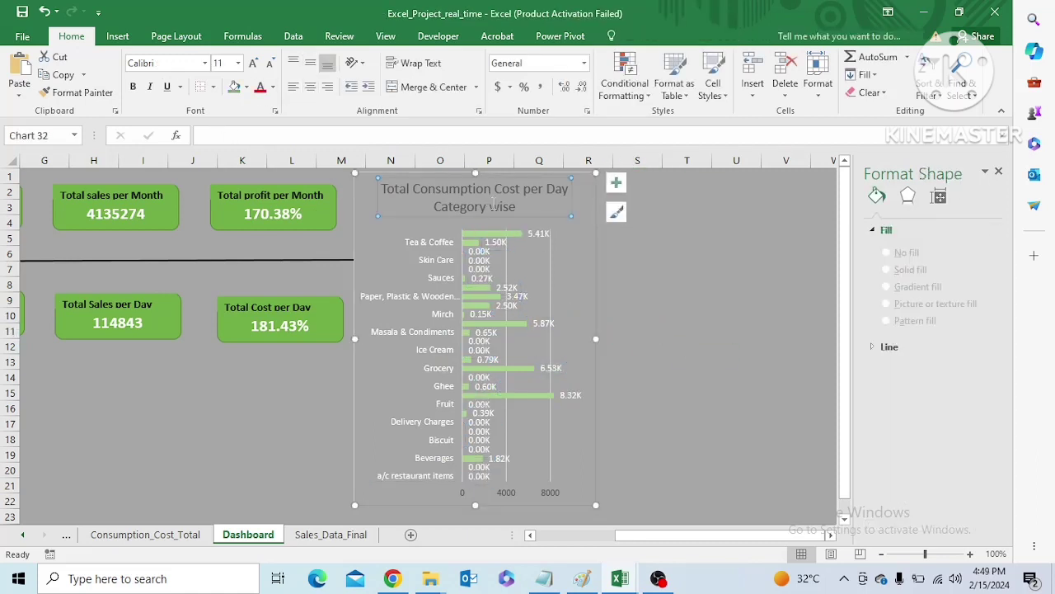
left_click(494, 206)
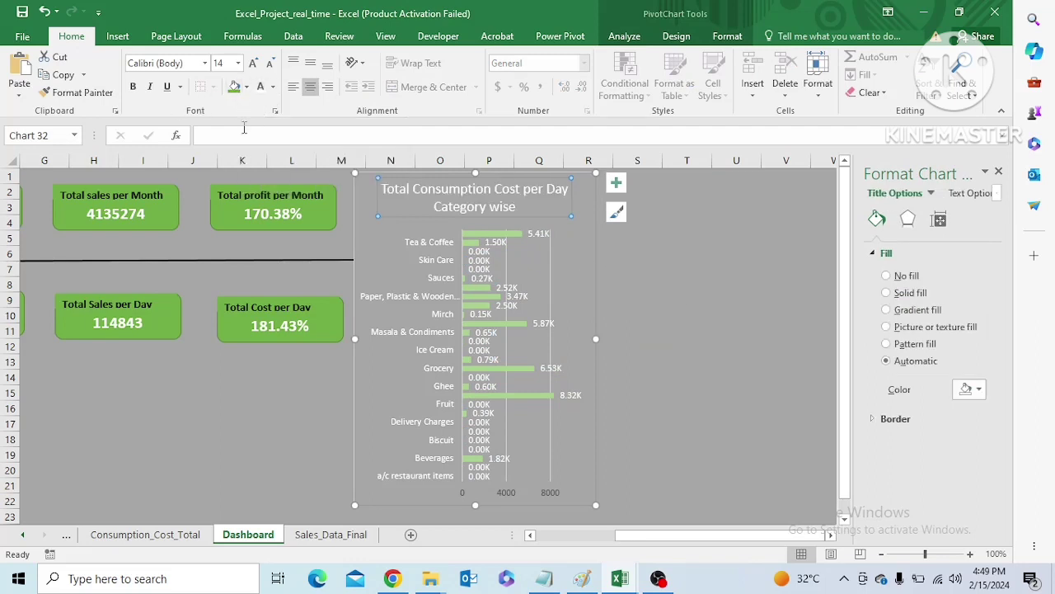
left_click(135, 89)
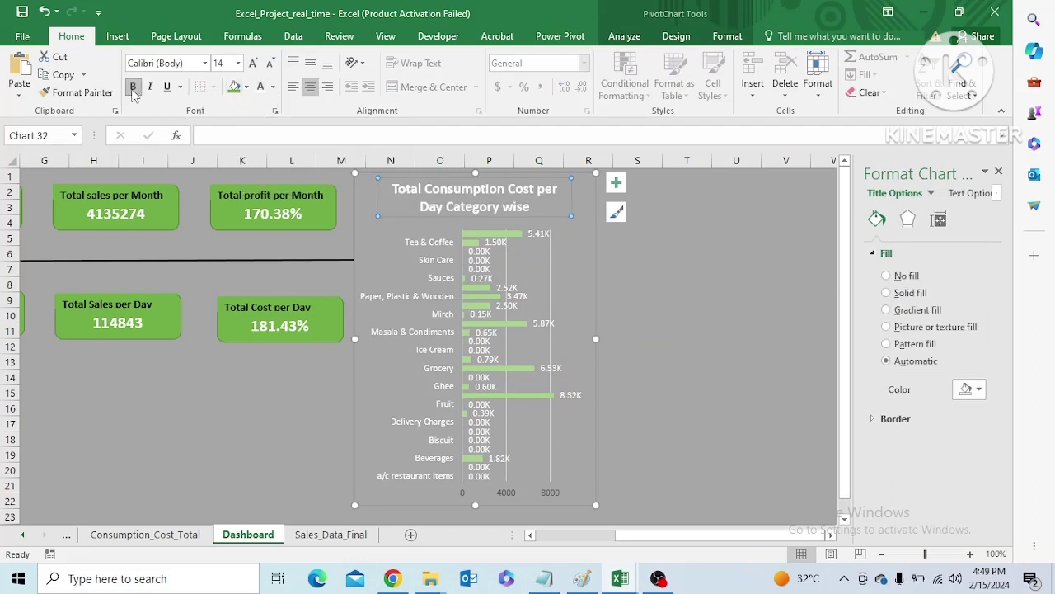
Try a darker green theme fill on the chart's topmost bar and undo it
left_click(489, 236)
left_click(490, 236)
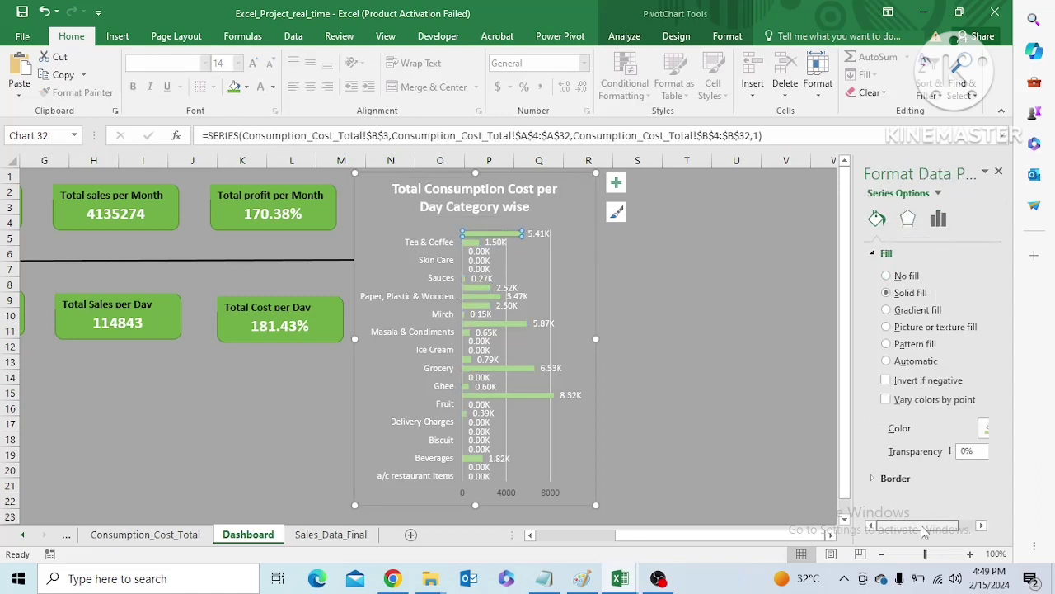
left_click_drag(923, 527, 1018, 515)
left_click(978, 428)
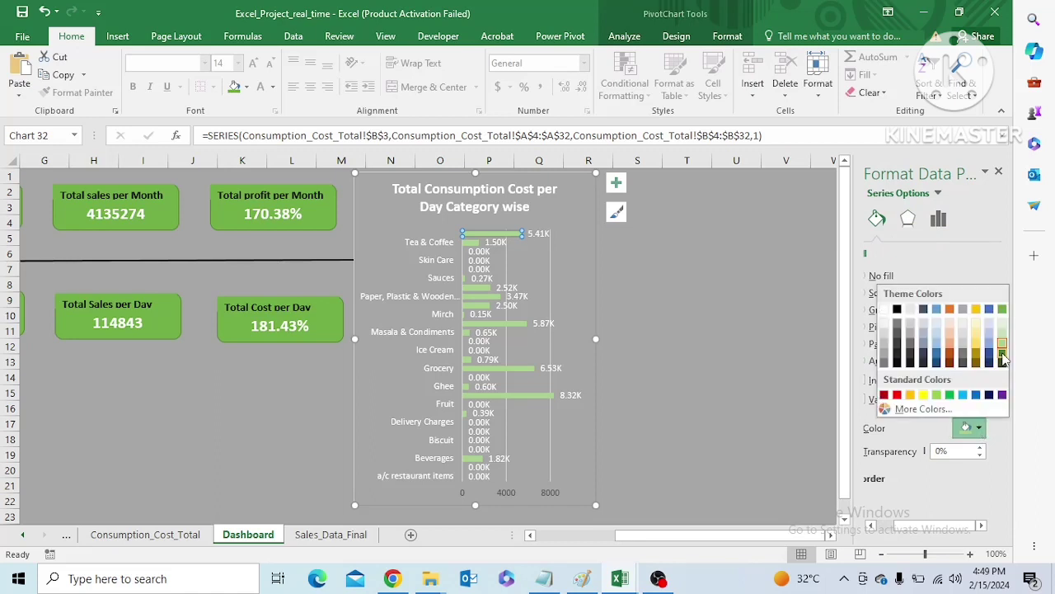
left_click(1002, 311)
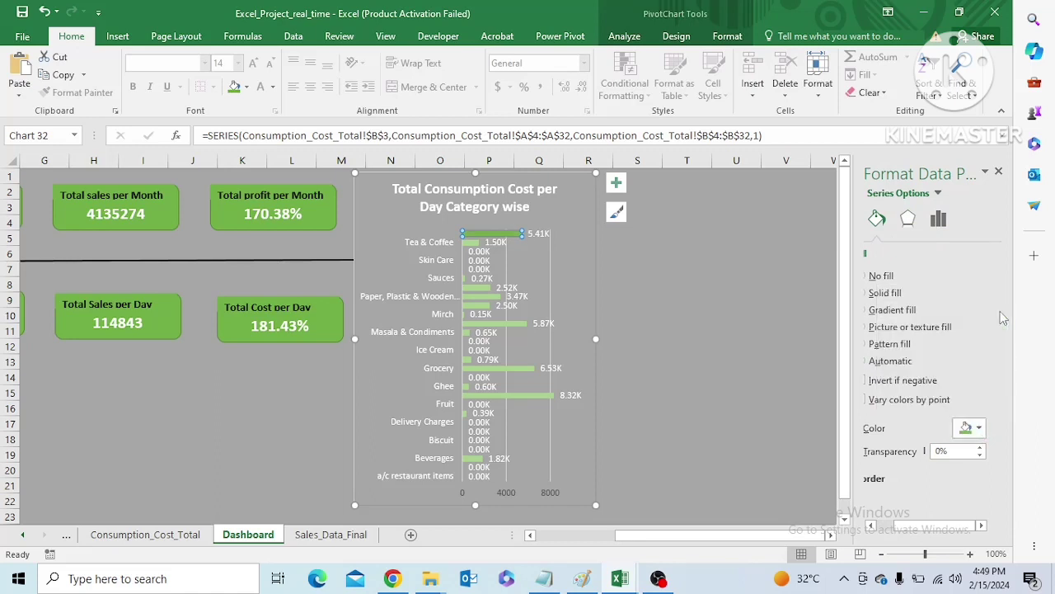
left_click(676, 282)
key("ctrl+z")
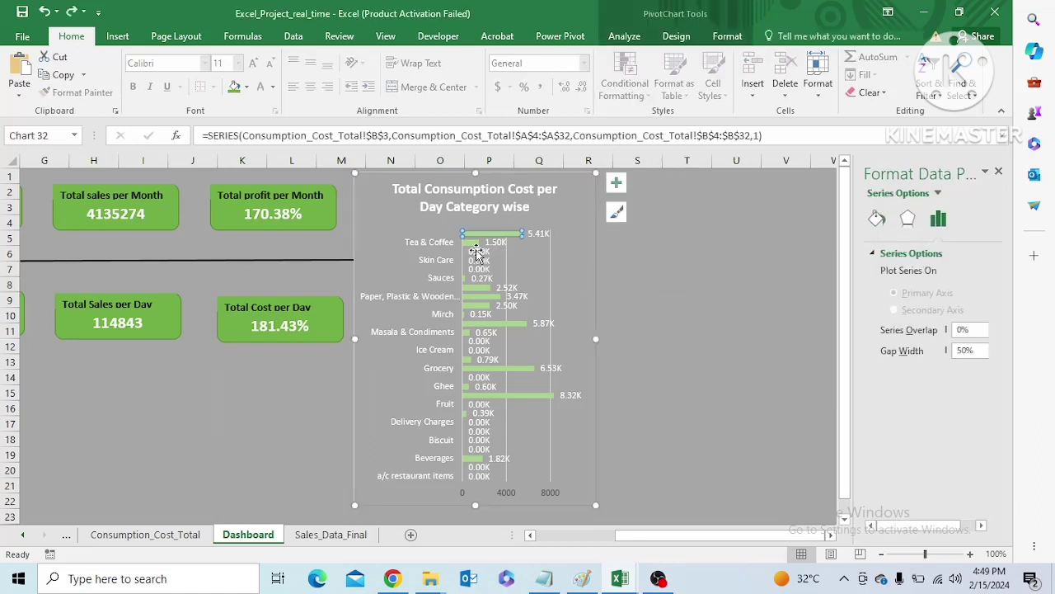
left_click(599, 316)
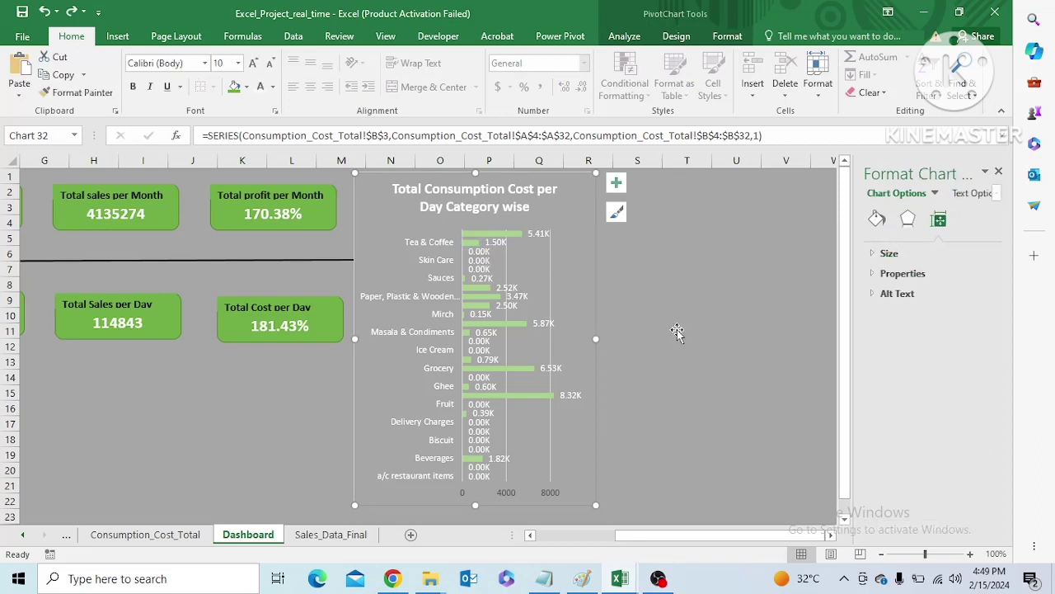
Fill all bars of the daily consumption cost chart with a solid darker theme green
left_click(687, 330)
left_click(518, 331)
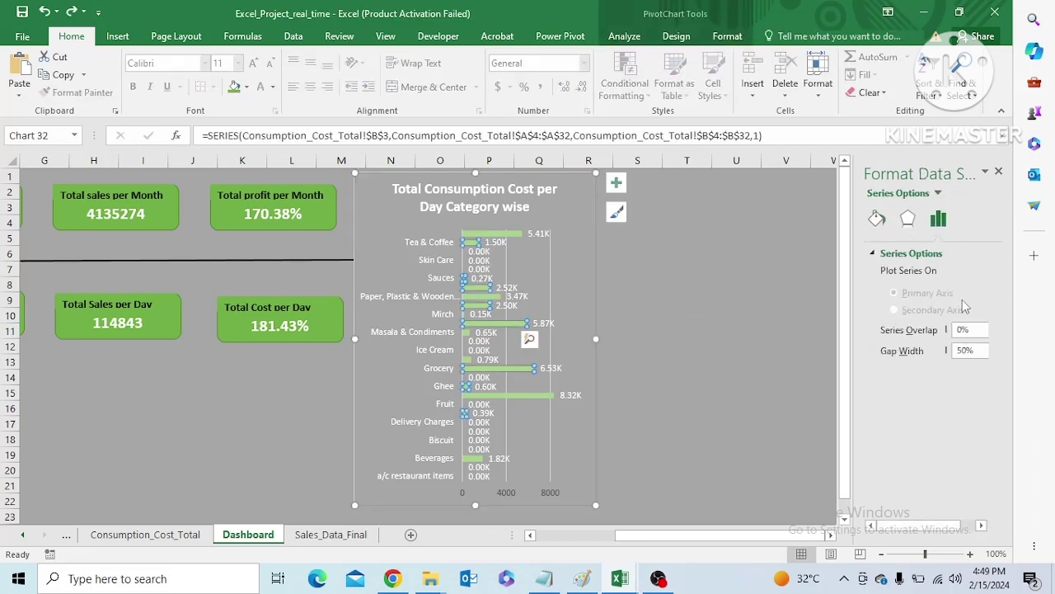
left_click(878, 219)
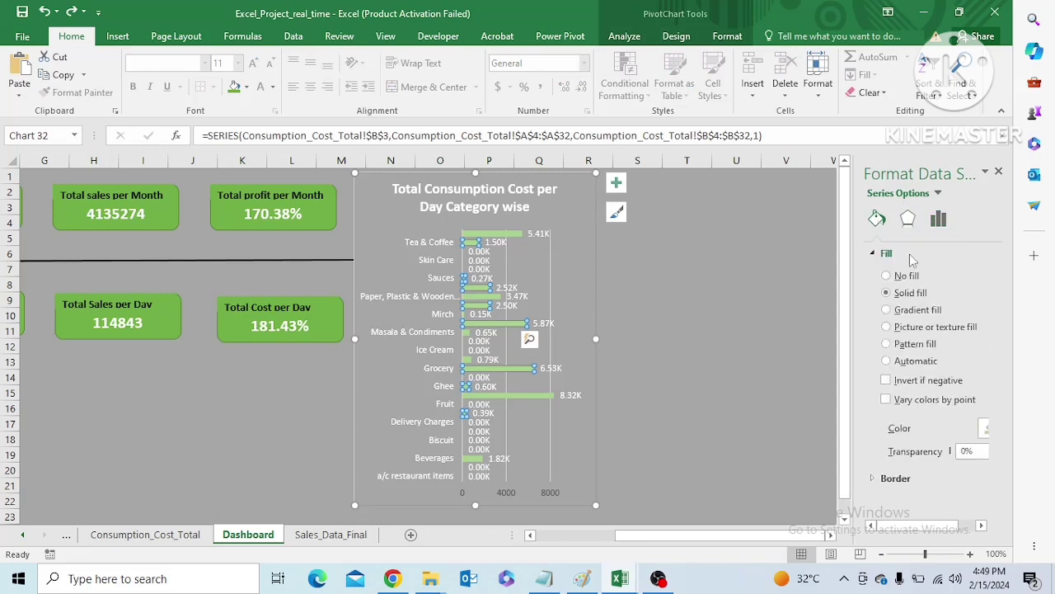
left_click_drag(929, 525, 949, 525)
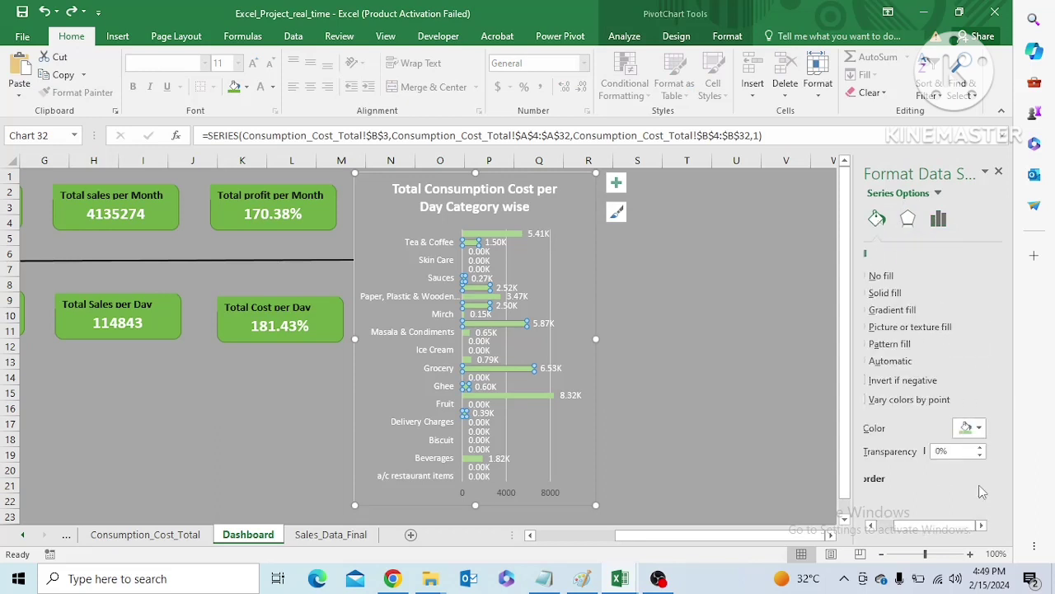
left_click(979, 427)
left_click(1003, 310)
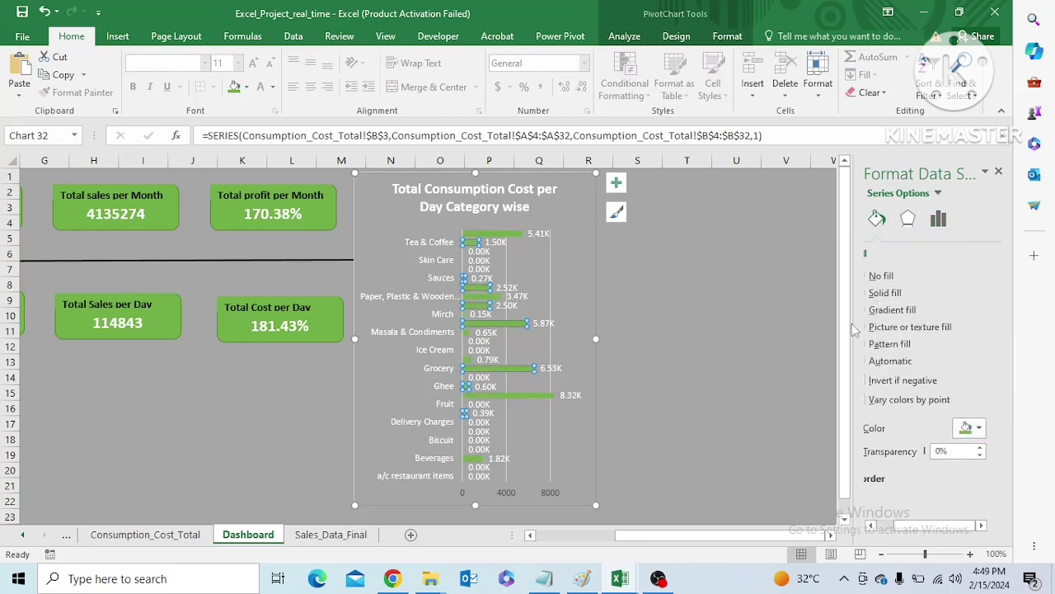
left_click(815, 343)
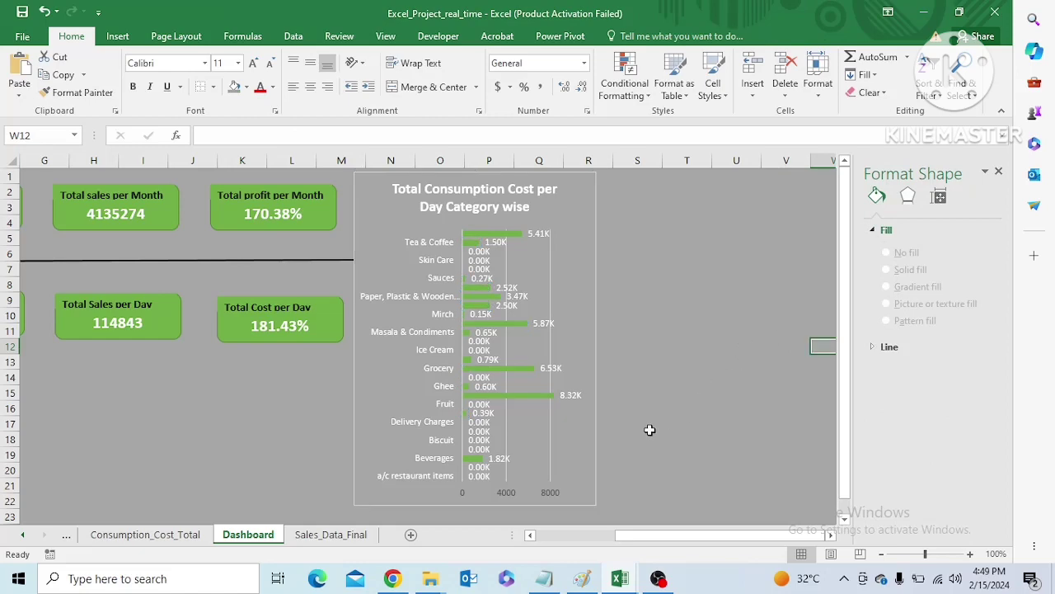
Sort the Category field of the Consumption_Cost_Total pivot table from Z to A
left_click(384, 225)
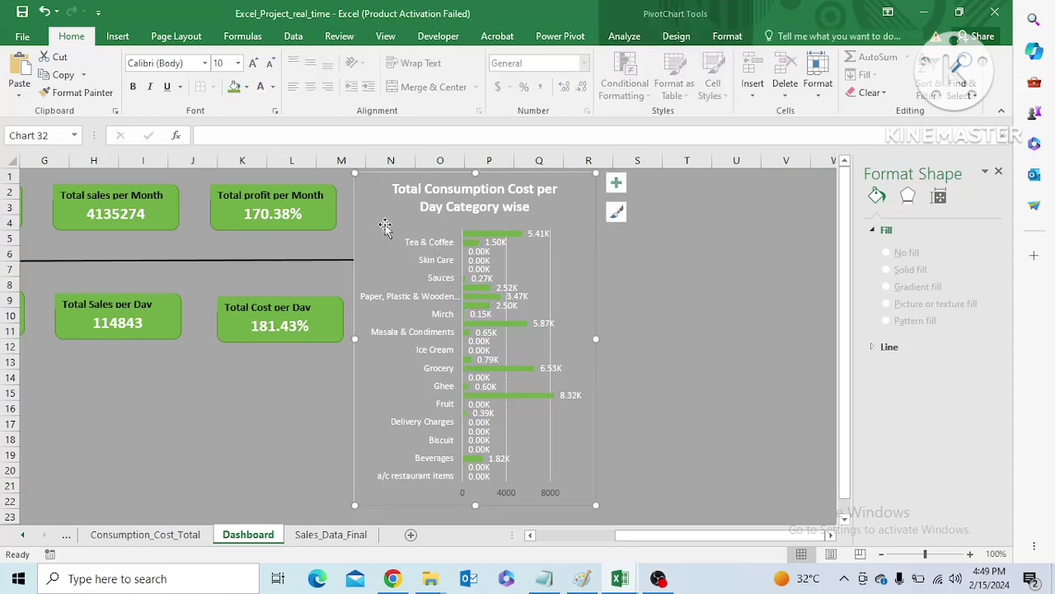
left_click(175, 536)
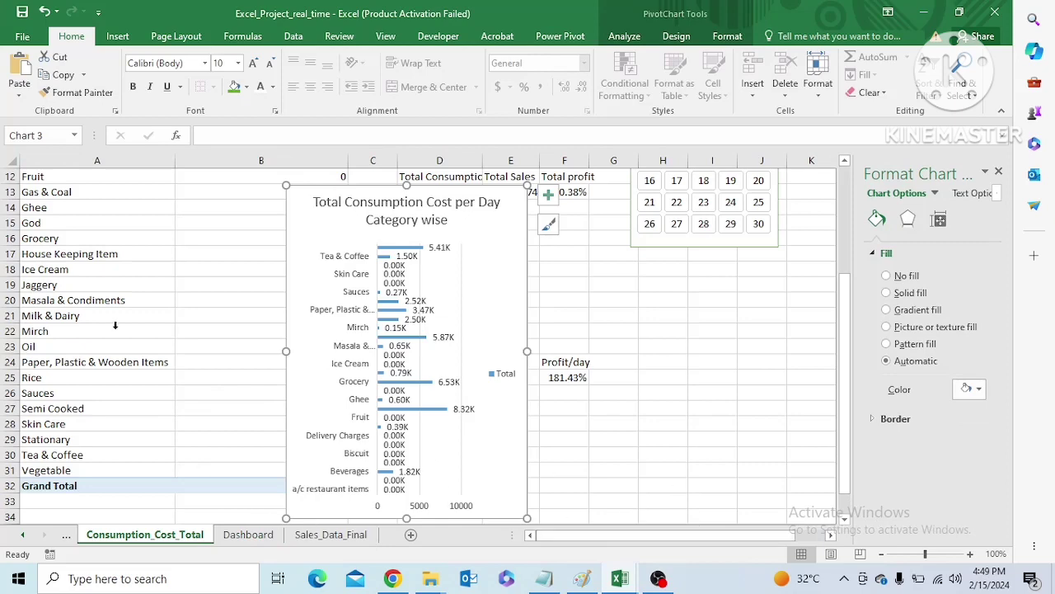
left_click_drag(847, 382, 855, 225)
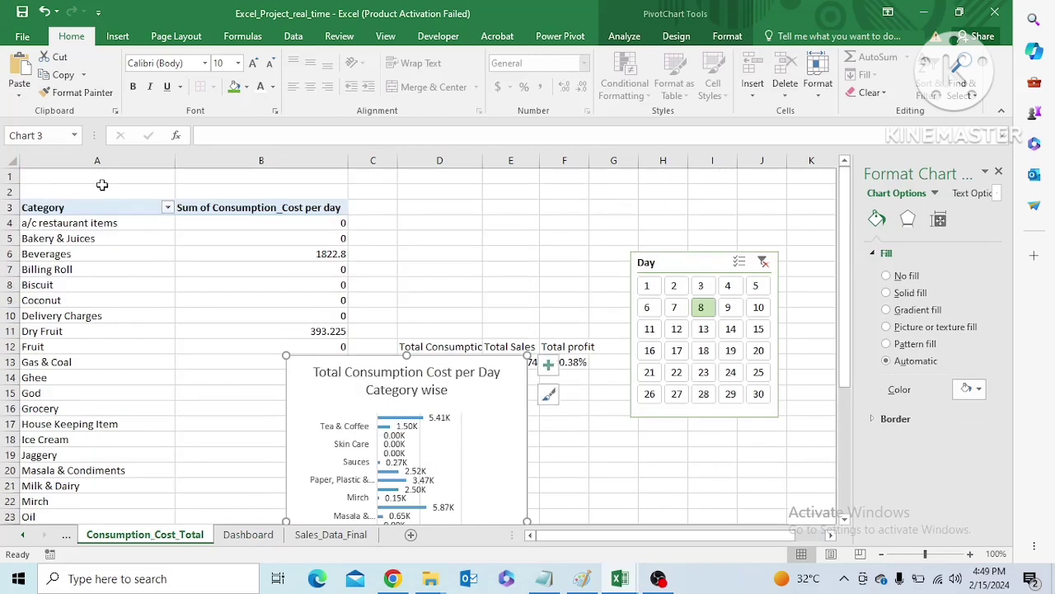
left_click(116, 207)
right_click(116, 206)
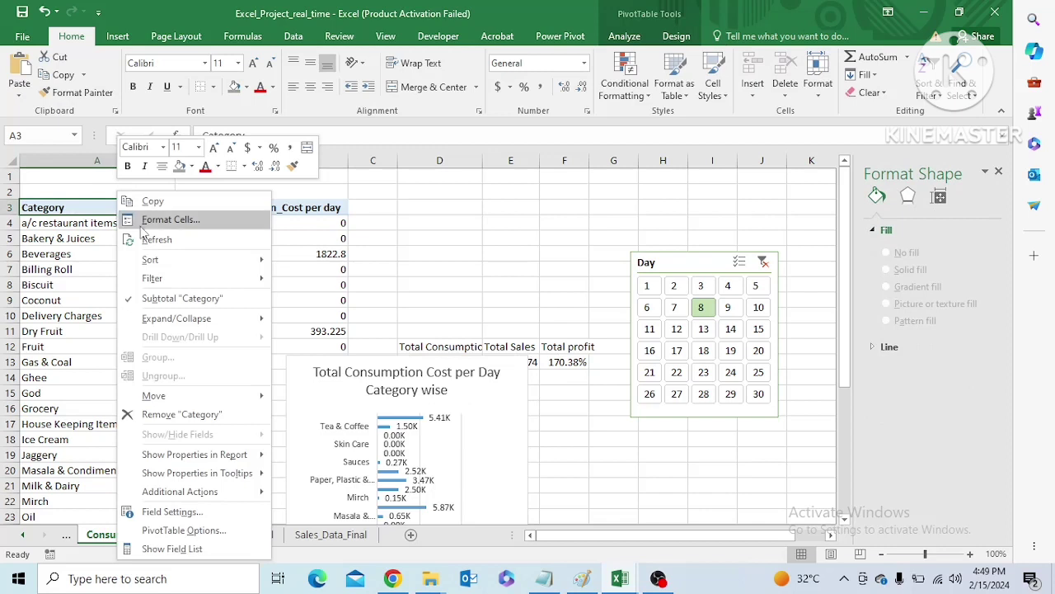
mouse_move(165, 260)
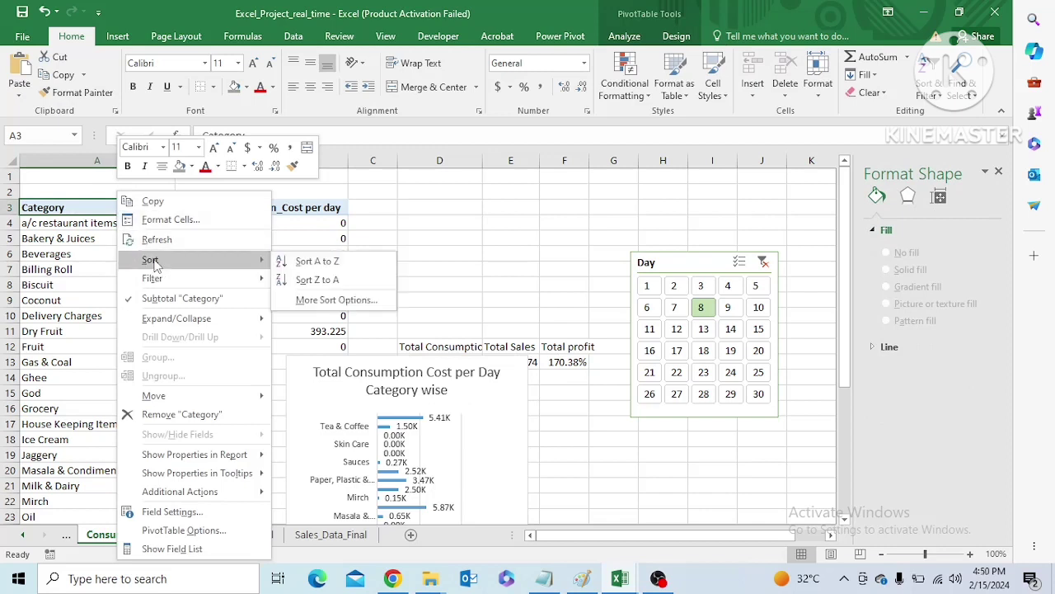
left_click(319, 281)
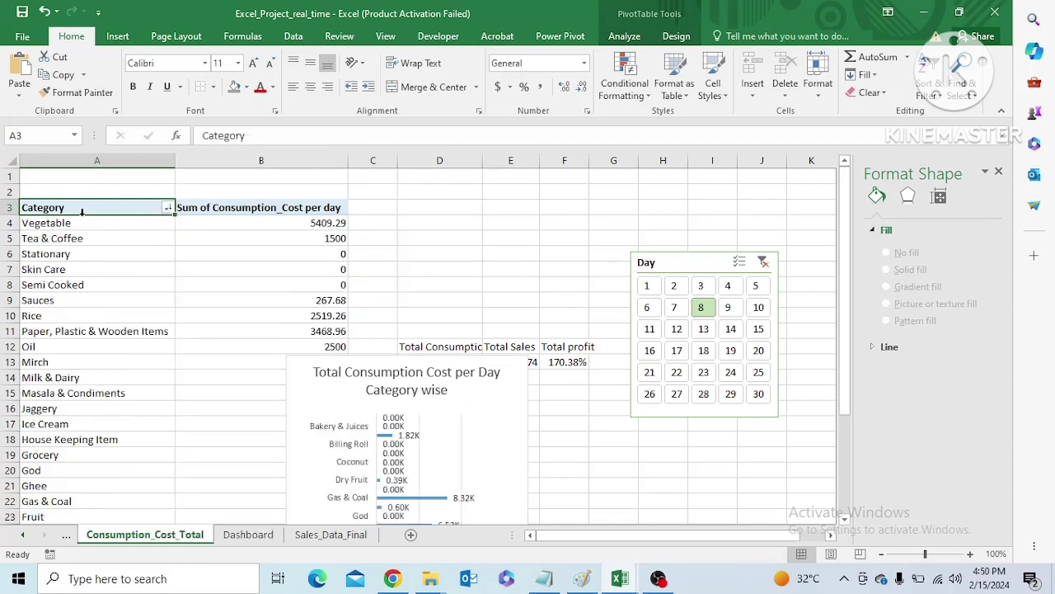
Sort the pivot table's categories in descending order by Sum of Consumption_Cost per day
right_click(139, 208)
mouse_move(173, 262)
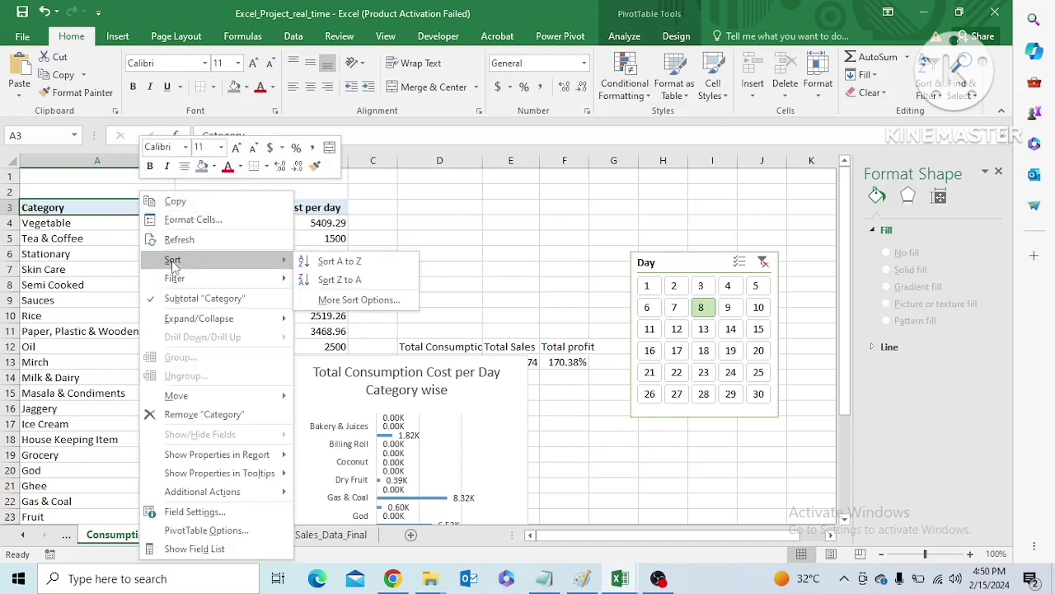
left_click(344, 300)
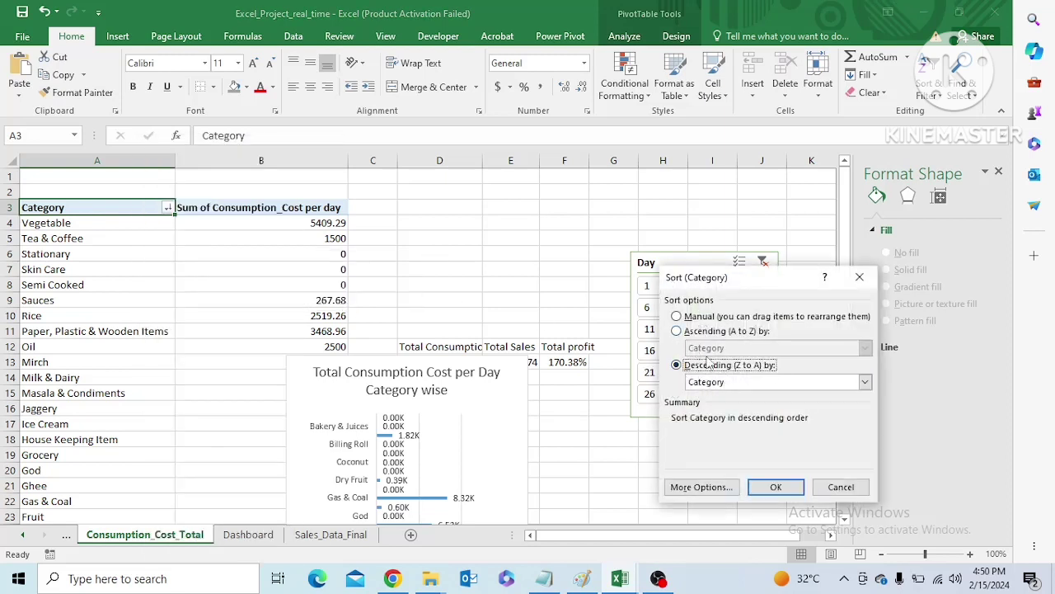
left_click(865, 384)
left_click(793, 406)
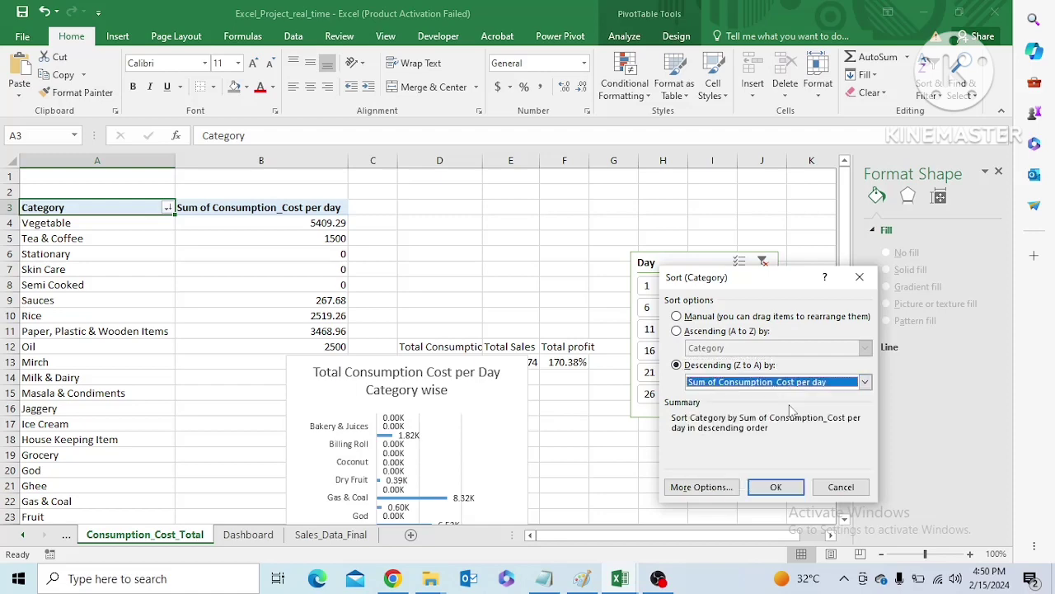
left_click(776, 487)
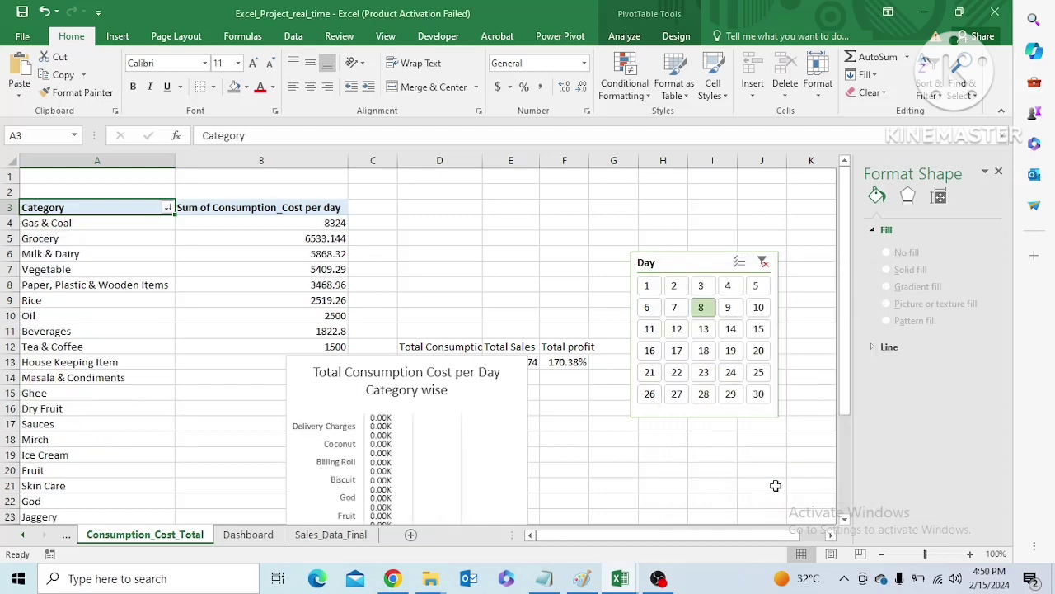
left_click_drag(845, 396, 842, 371)
Sort the categories of the Consumption_Cost_Total pivot table in ascending order by Sum of Consumption_Cost per day
right_click(116, 208)
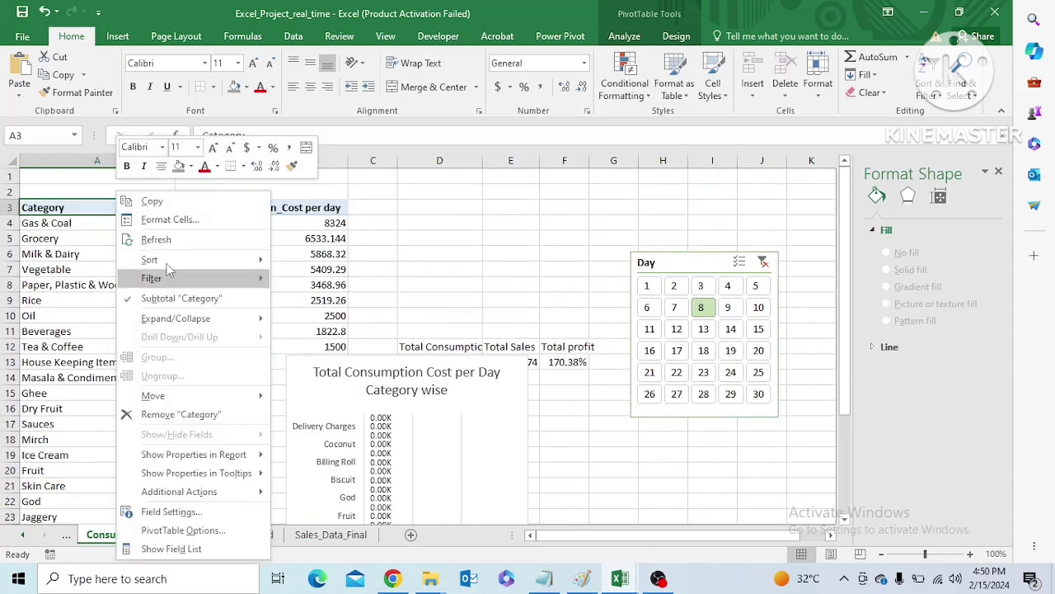
mouse_move(167, 261)
left_click(302, 302)
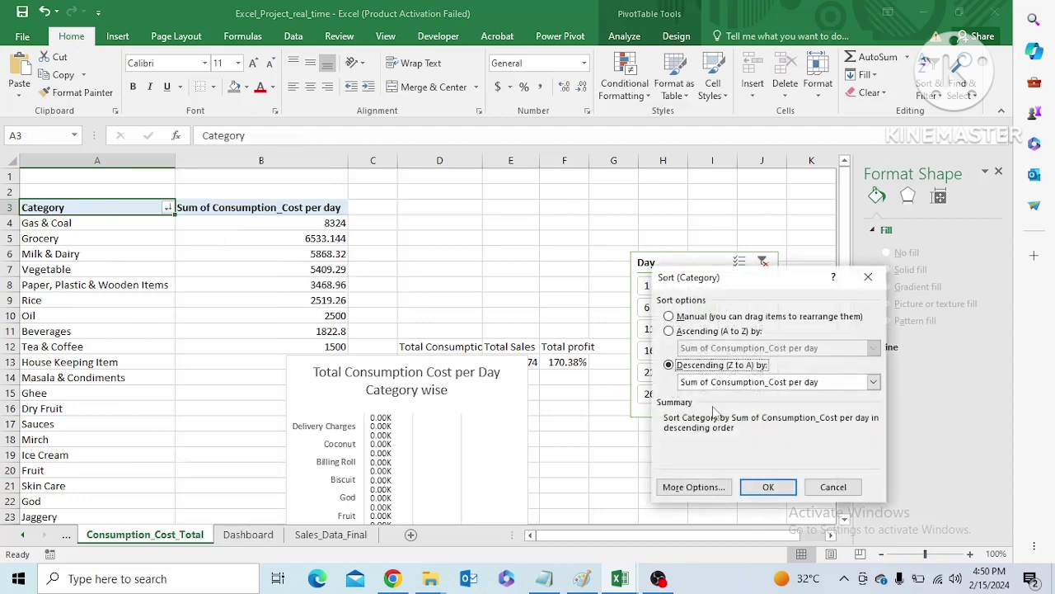
left_click(668, 332)
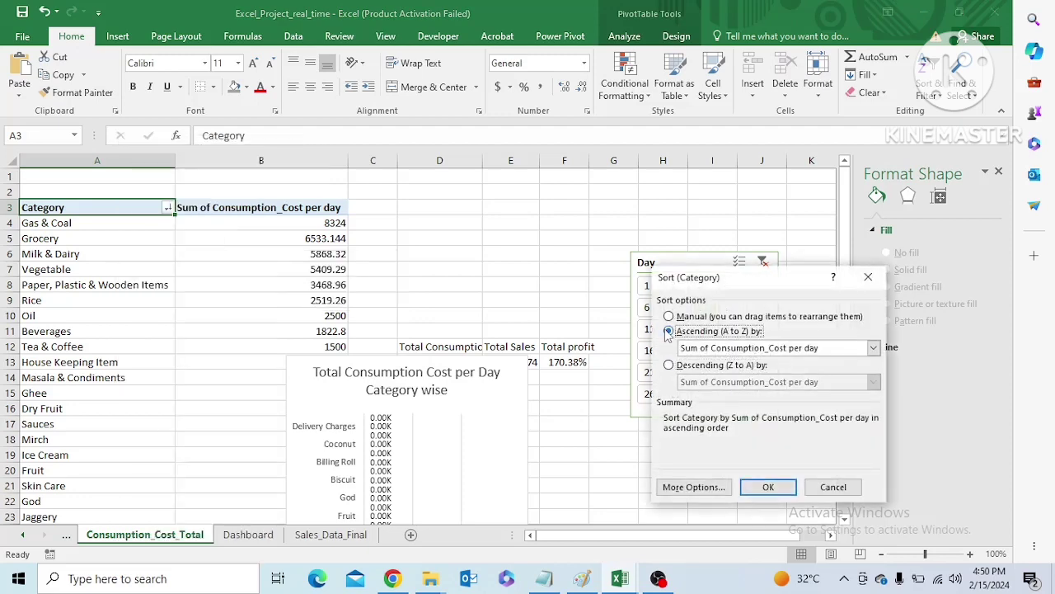
left_click(769, 486)
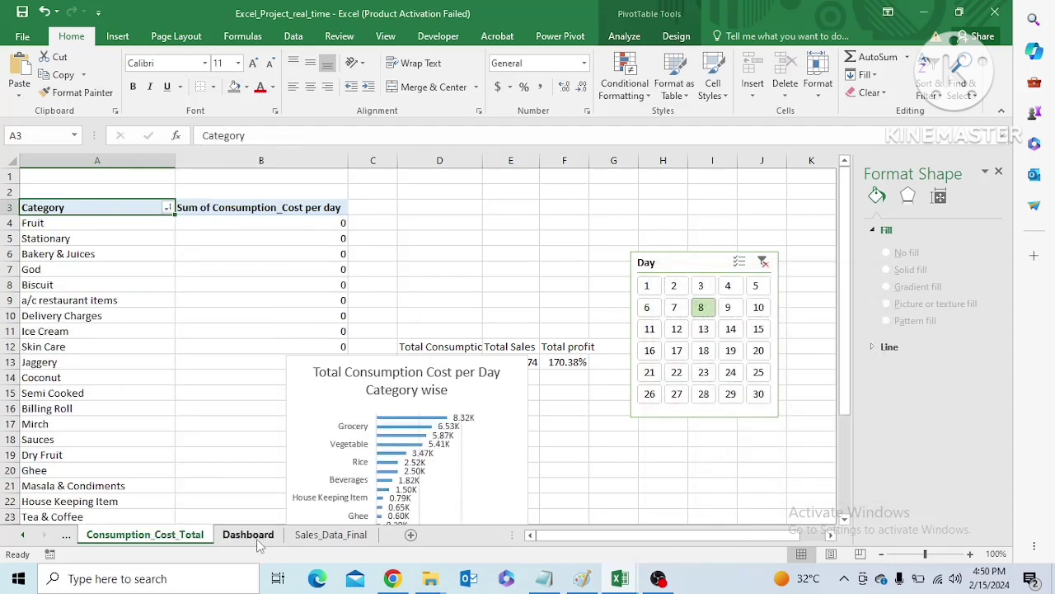
On the Dashboard sheet, narrow the category-wise consumption cost chart slightly and turn on its data labels
left_click(247, 534)
left_click(511, 351)
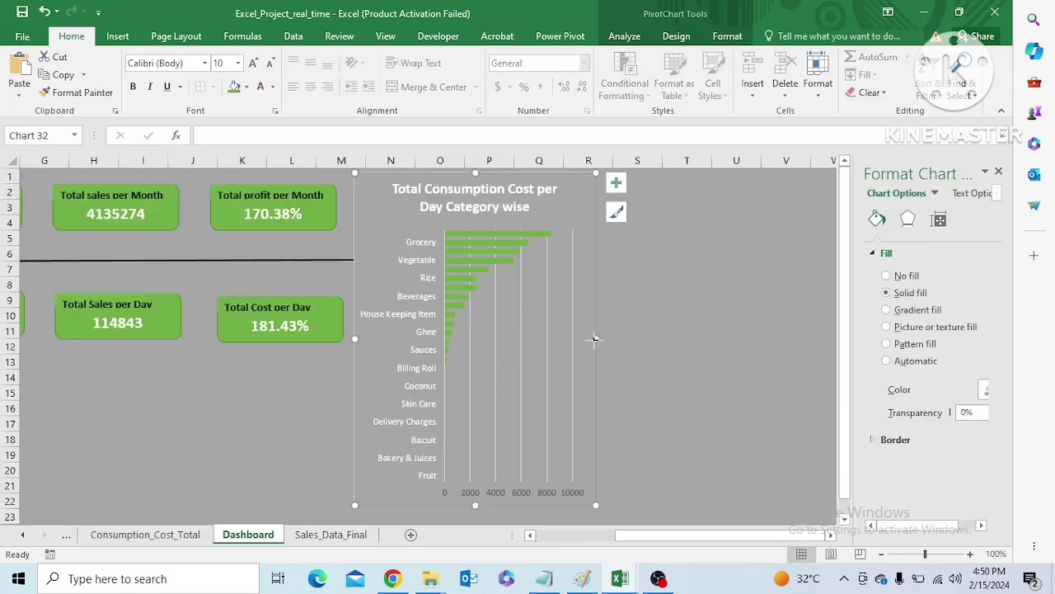
left_click_drag(596, 339, 585, 342)
left_click(609, 189)
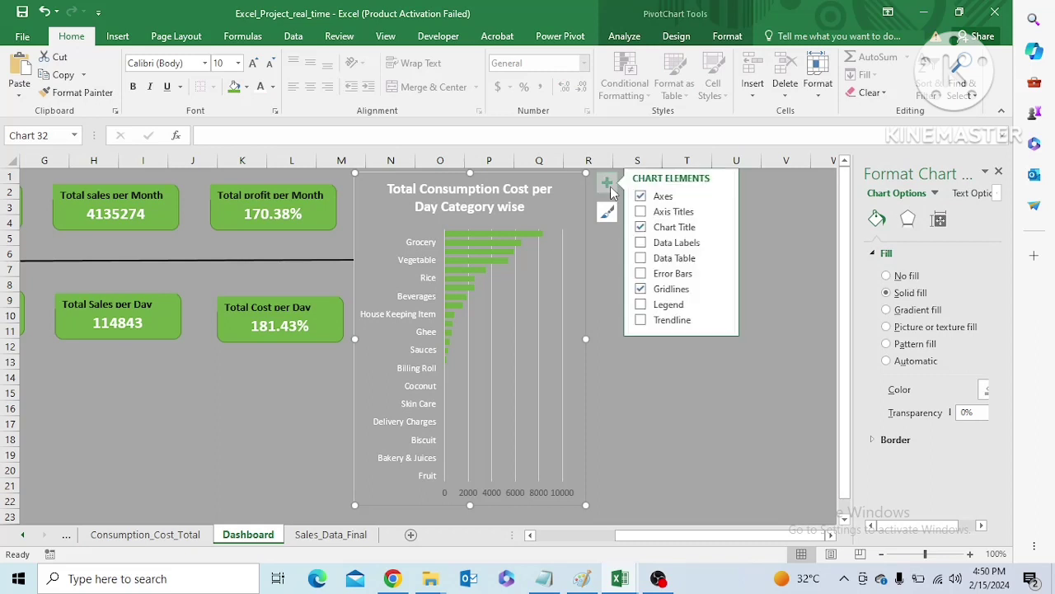
left_click(644, 242)
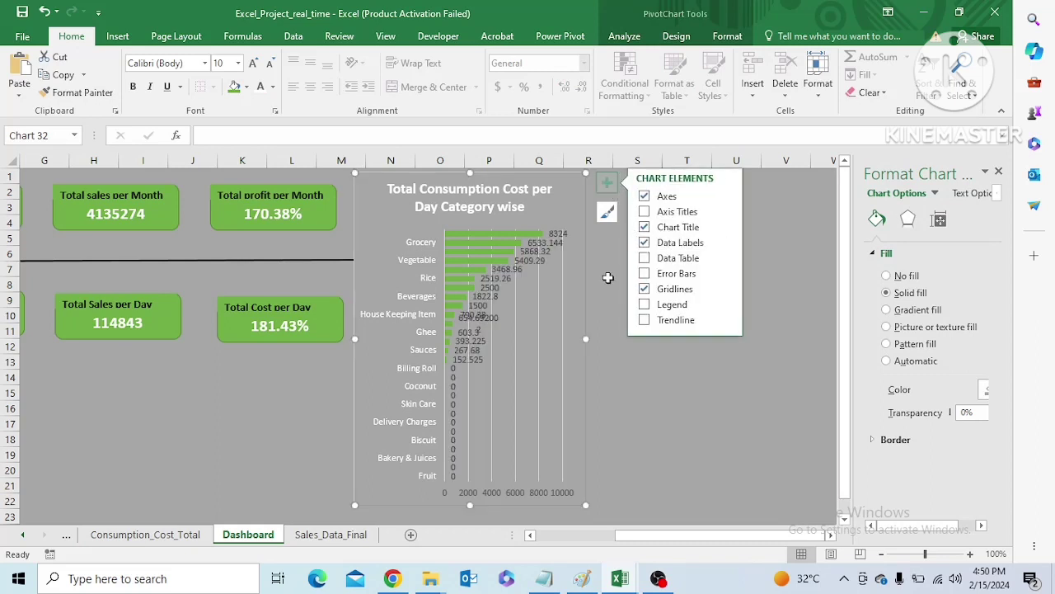
left_click(606, 283)
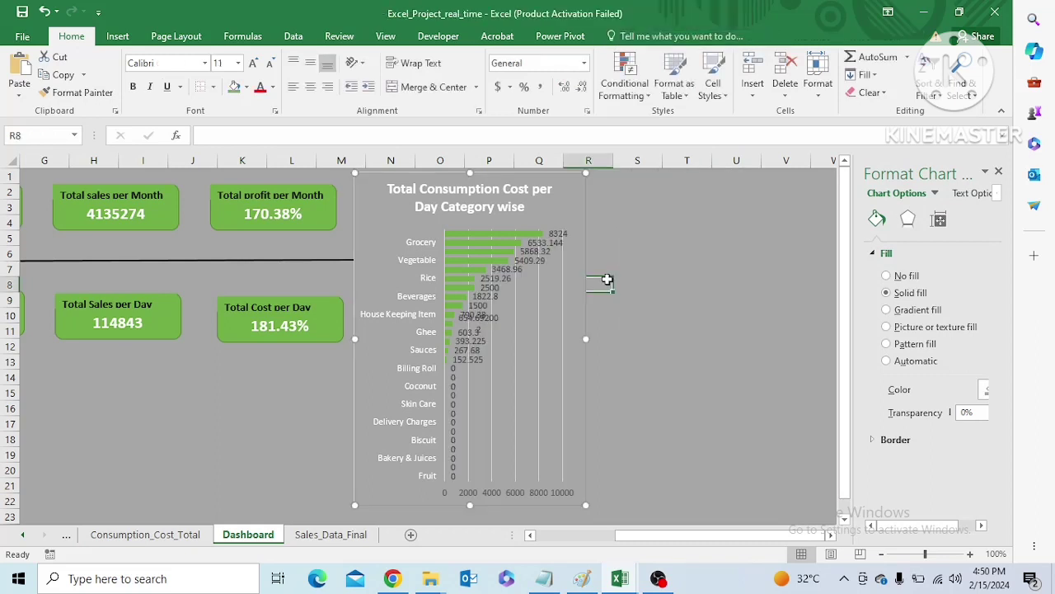
Set the number category of the chart's data labels to Currency
left_click(559, 235)
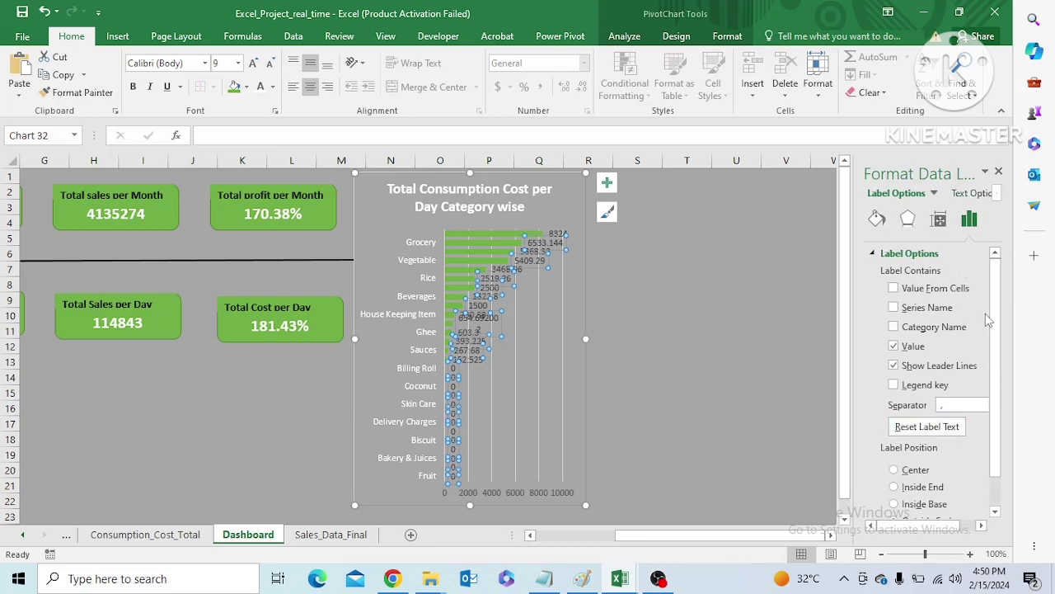
scroll(991, 461, "down", 1)
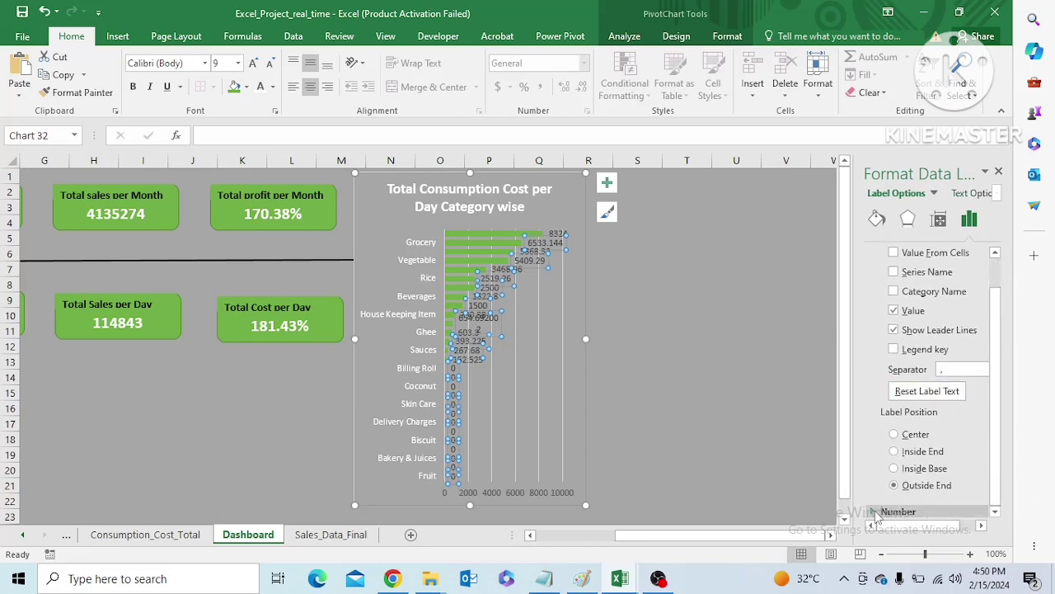
scroll(993, 486, "down", 3)
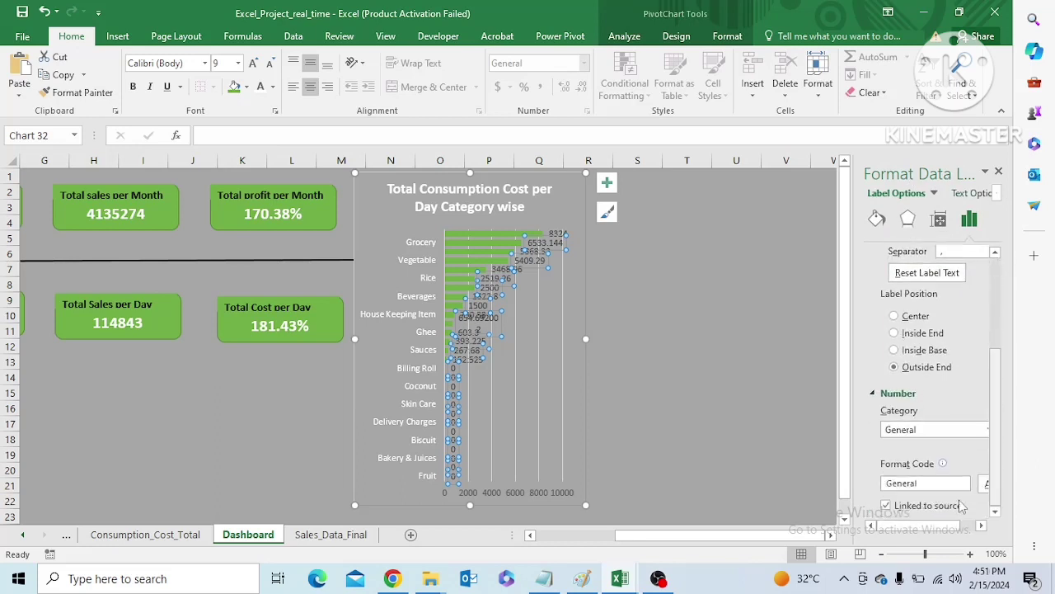
left_click(946, 431)
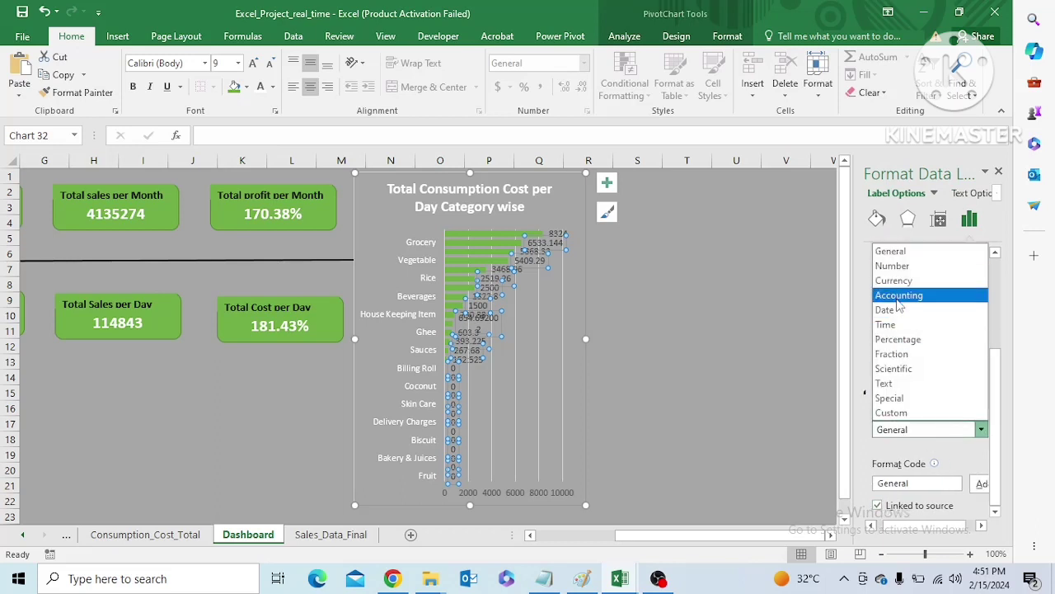
left_click(915, 276)
left_click_drag(995, 424, 1000, 486)
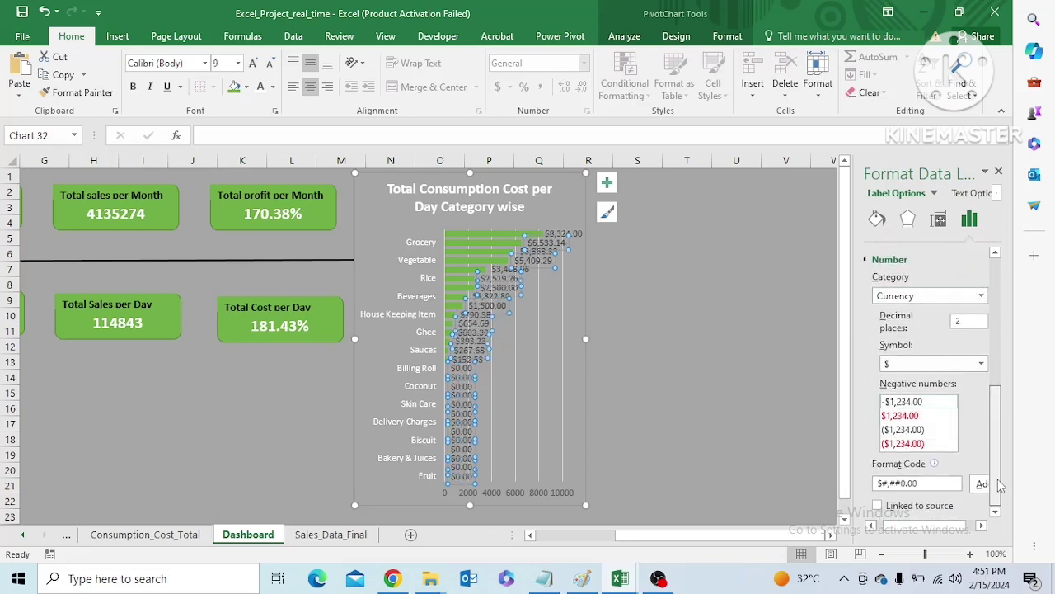
Set the currency symbol of the chart's data labels to ₹ Marathi
left_click(980, 364)
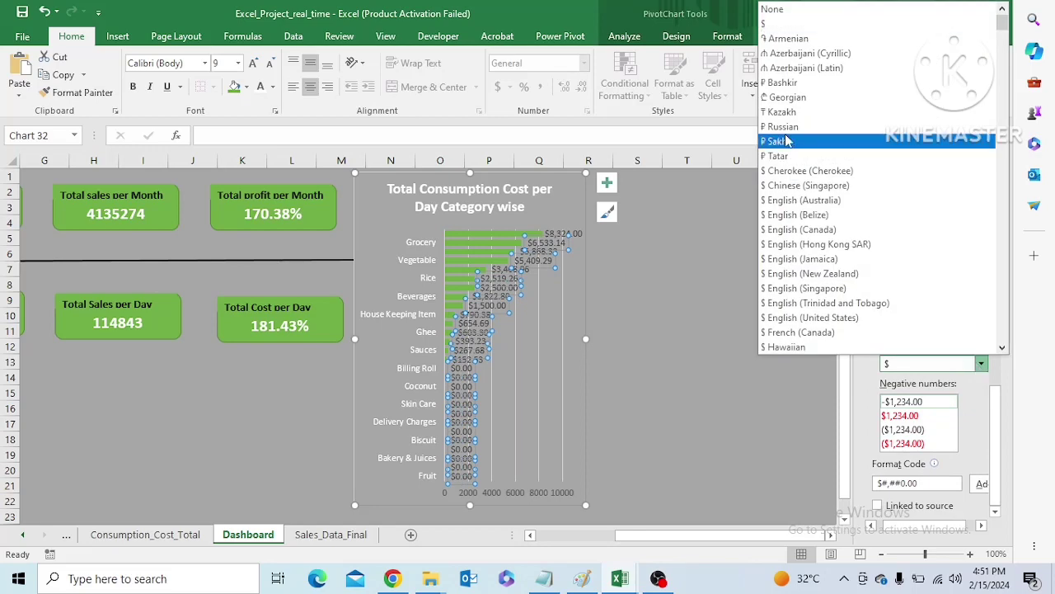
key("Down")
key("Down")
key("Down")
key("Down")
key("Down")
key("Down")
key("Down")
key("Down")
key("Down")
key("Down")
key("Down")
key("Down")
key("Down")
key("Down")
key("Down")
key("Down")
key("Down")
key("Down")
key("Down")
key("Down")
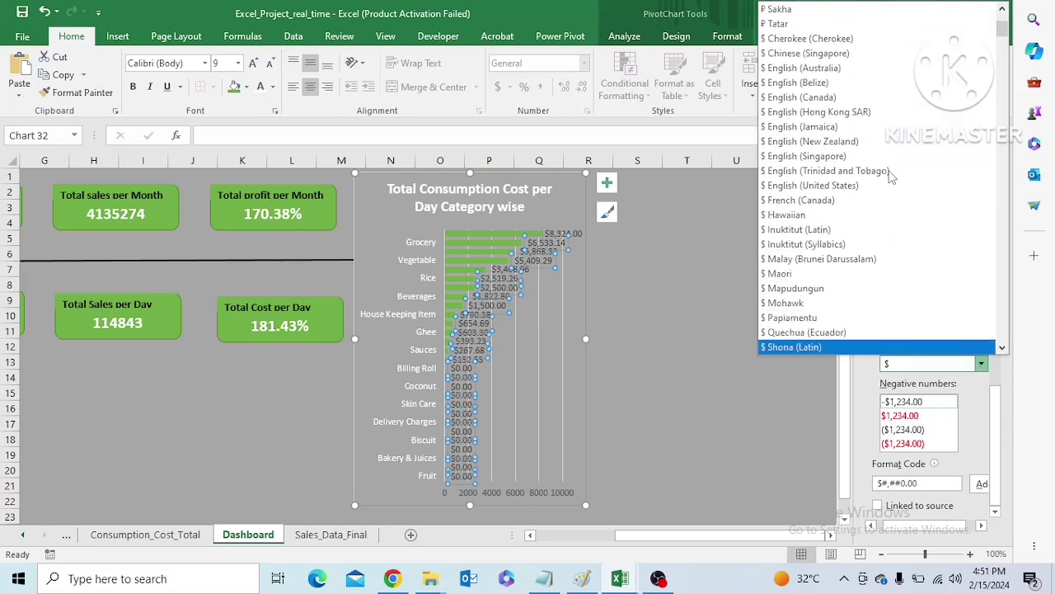
key("Down")
key("Down")
key("Down")
key("Down")
key("Down")
key("Down")
key("Down")
key("Down")
key("Down")
key("Down")
key("Down")
key("Down")
key("Down")
key("Down")
key("Down")
key("Down")
key("Down")
key("Down")
key("Down")
key("Down")
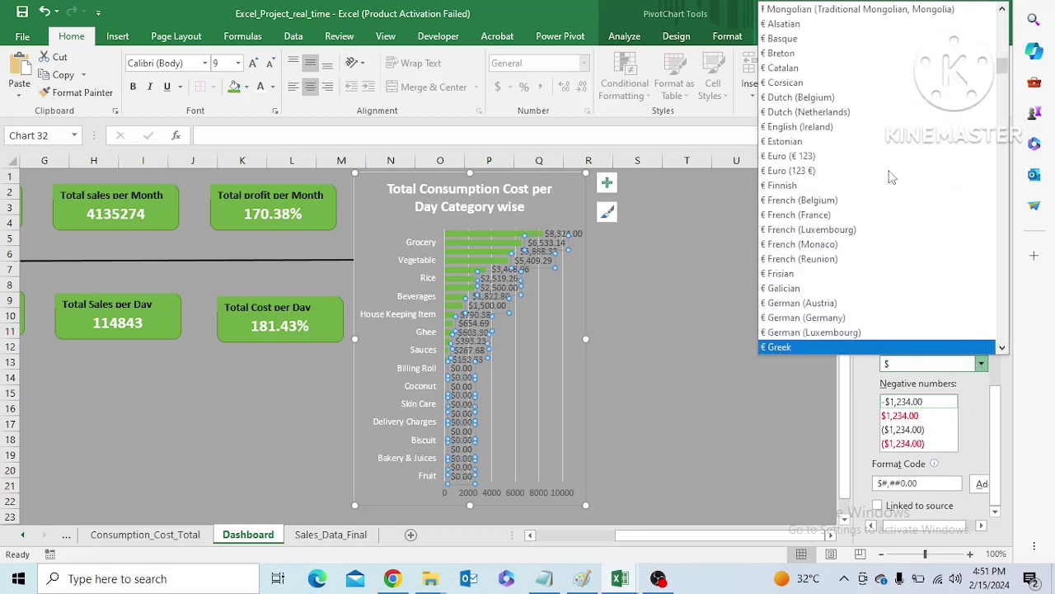
key("Return")
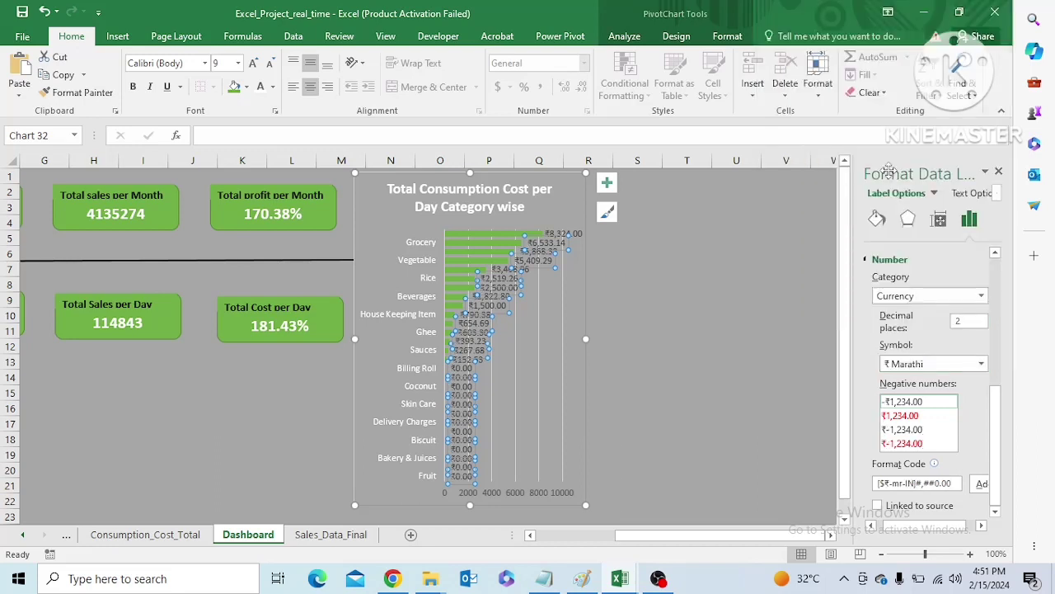
Add the custom number format code 0.00,"K" and apply it to the chart's data labels
triple_click(952, 484)
type("0.00,\"K")
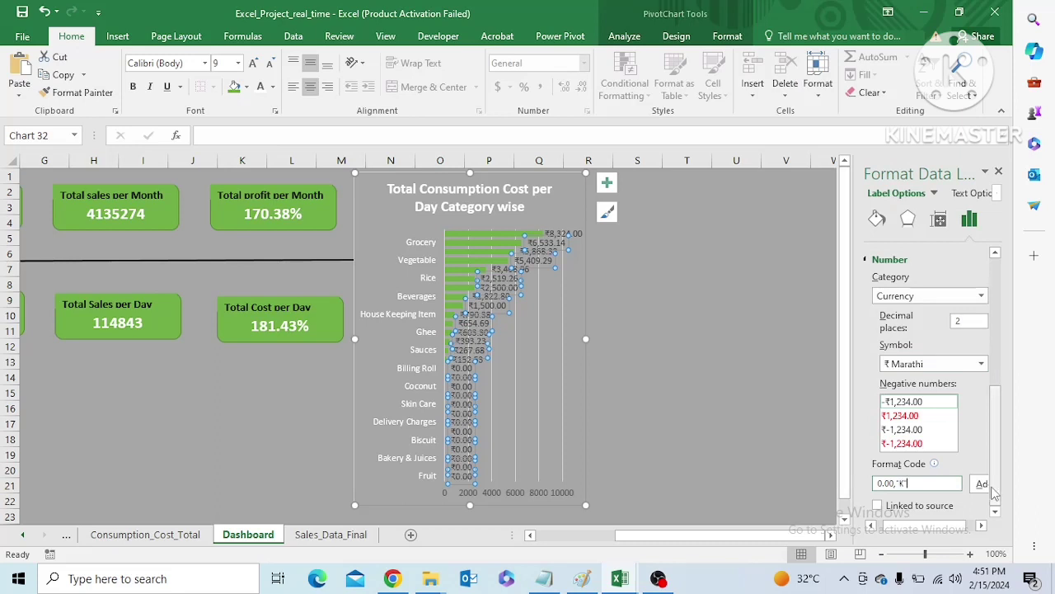
left_click(981, 484)
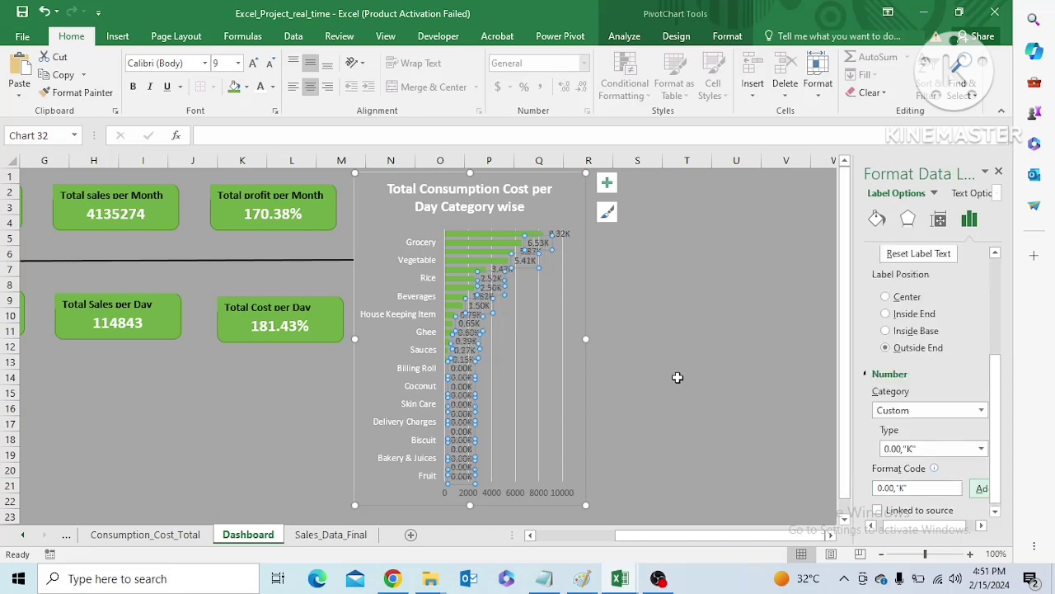
left_click(555, 368)
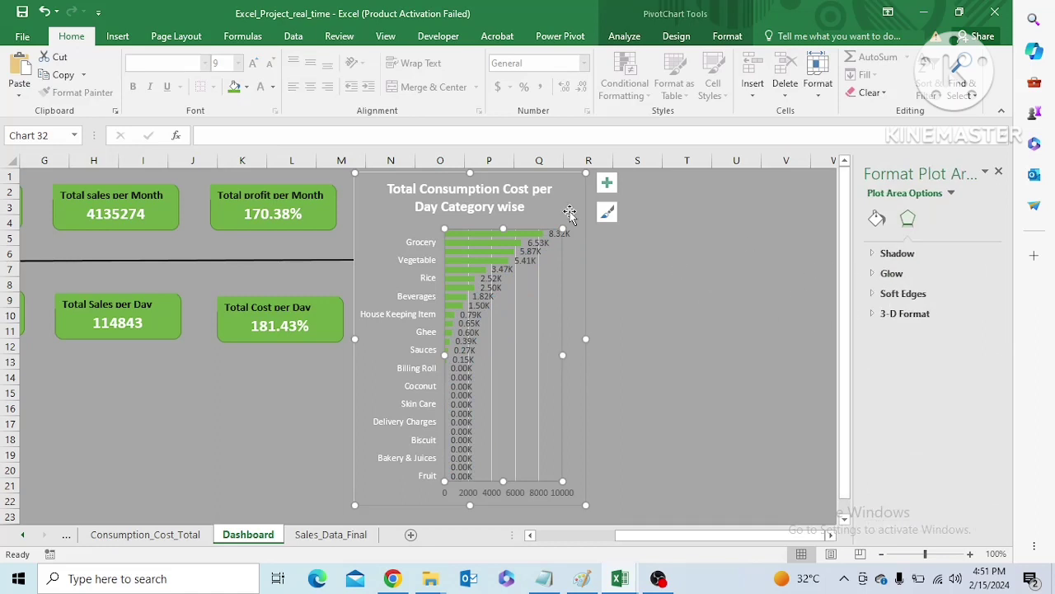
Remove the gridlines from the category-wise consumption cost chart on the Dashboard
left_click(605, 187)
left_click(643, 289)
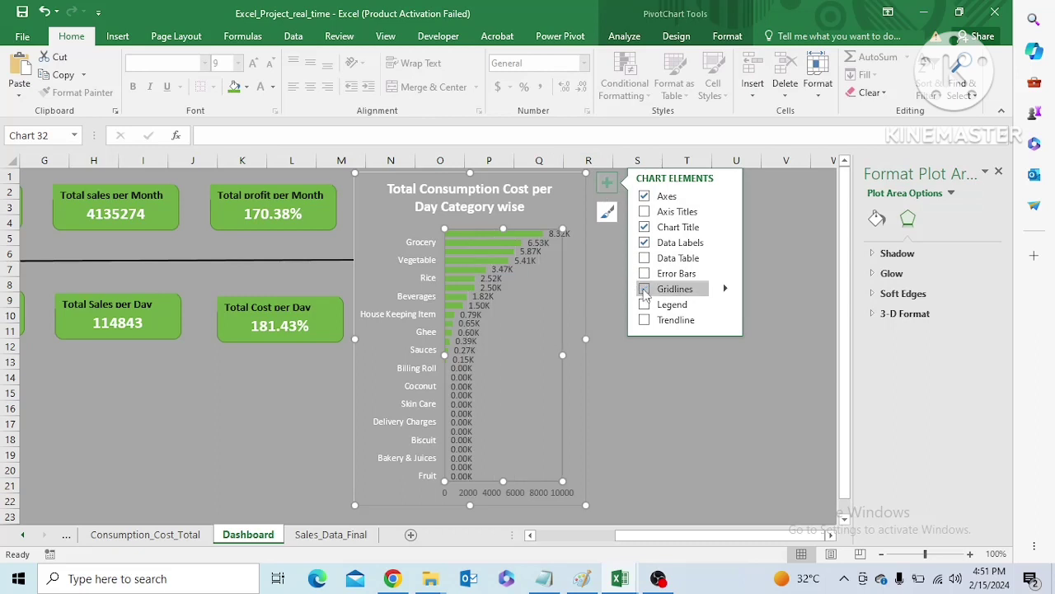
left_click(618, 376)
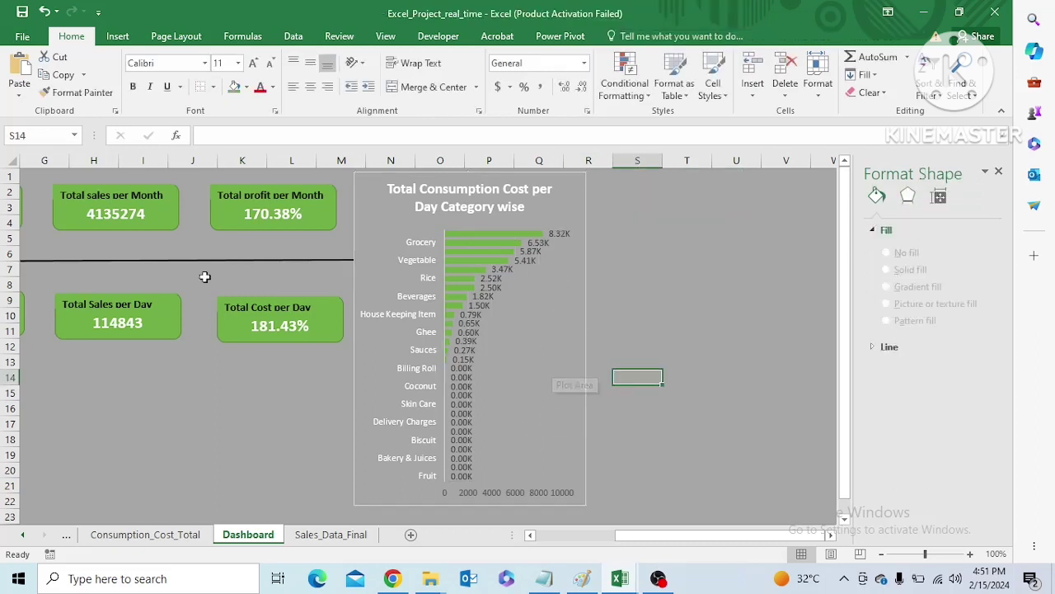
Check how the Dashboard responds to the Day slicer by filtering to day 3 and day 8
left_click_drag(630, 541, 538, 542)
left_click(96, 206)
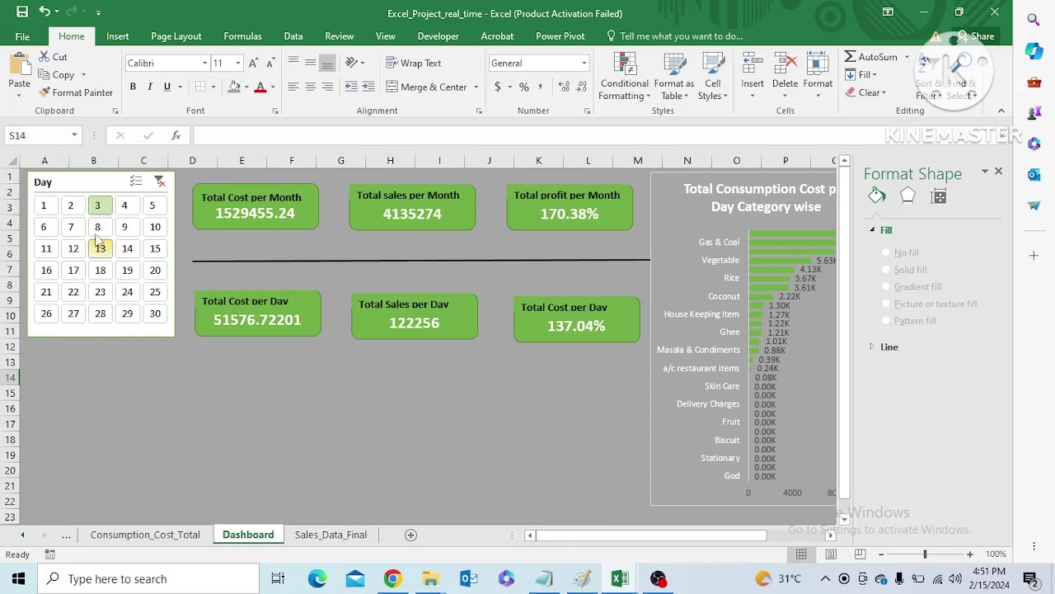
left_click(97, 227)
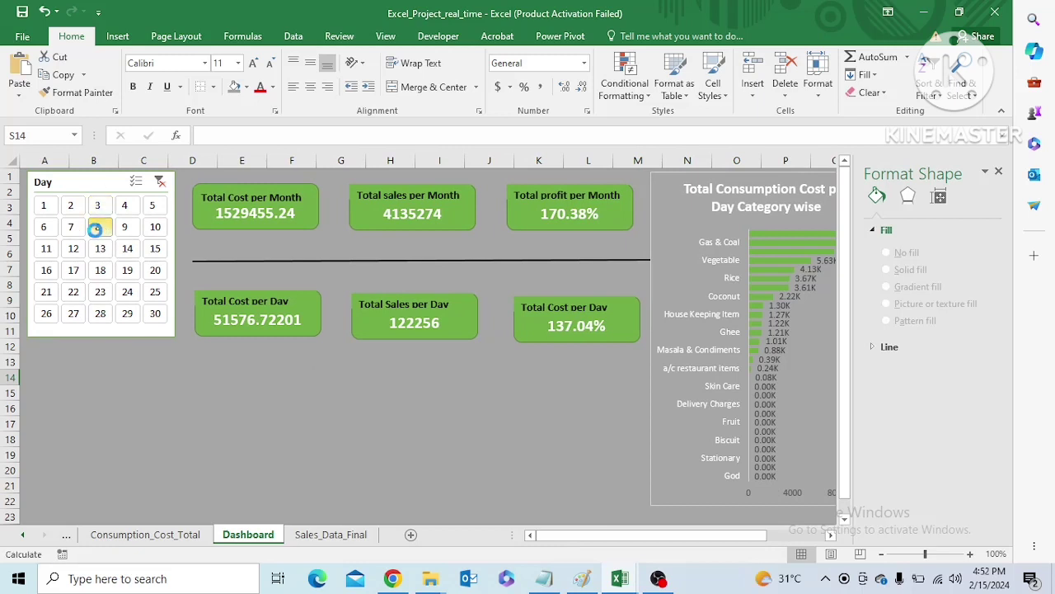
Make the category-wise consumption cost chart slightly taller so its lower edge reaches row 24
left_click(664, 446)
scroll(749, 487, "down", 1)
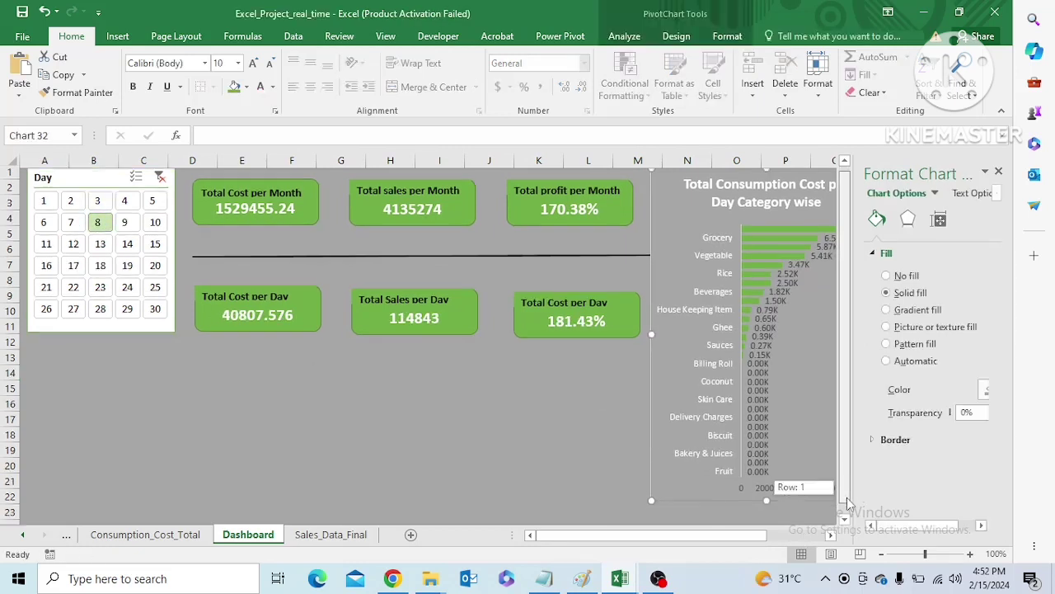
left_click_drag(767, 489, 766, 515)
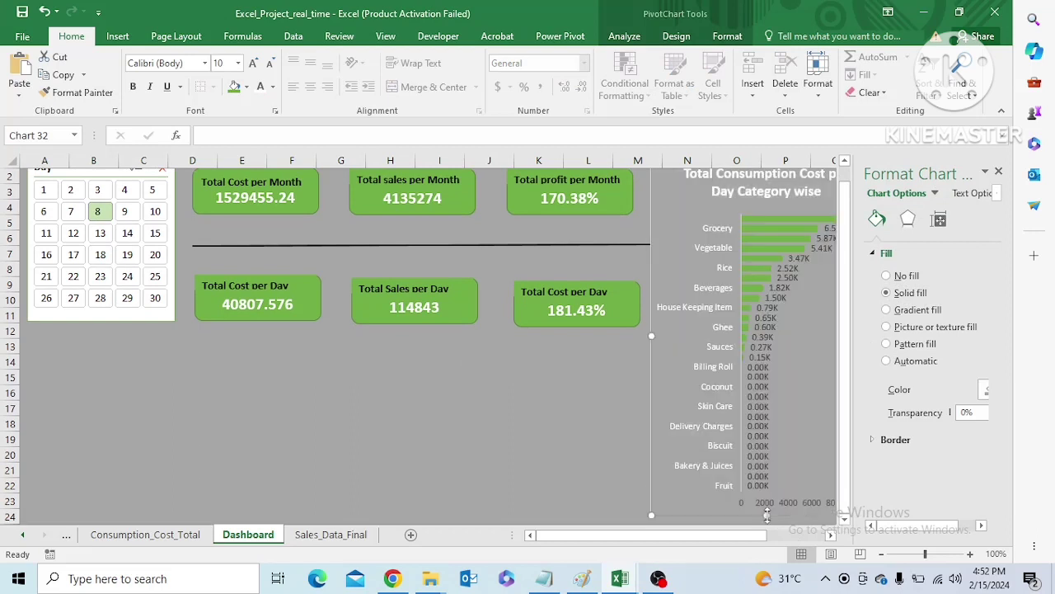
Test the daily KPI cards and the chart by filtering the Dashboard to days 6, 12, 24, 23 and 25
left_click(44, 212)
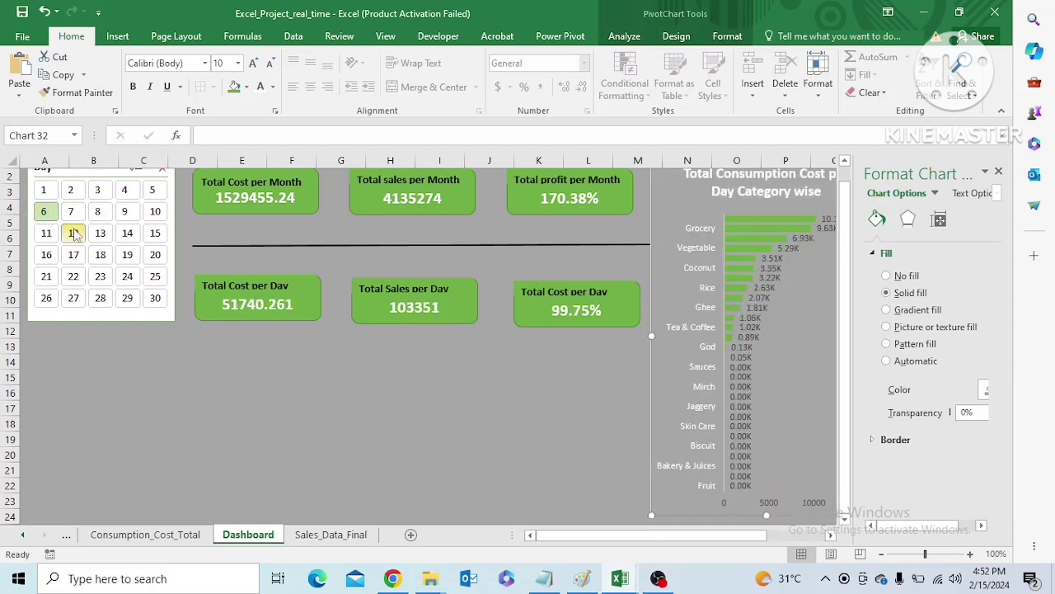
left_click(73, 233)
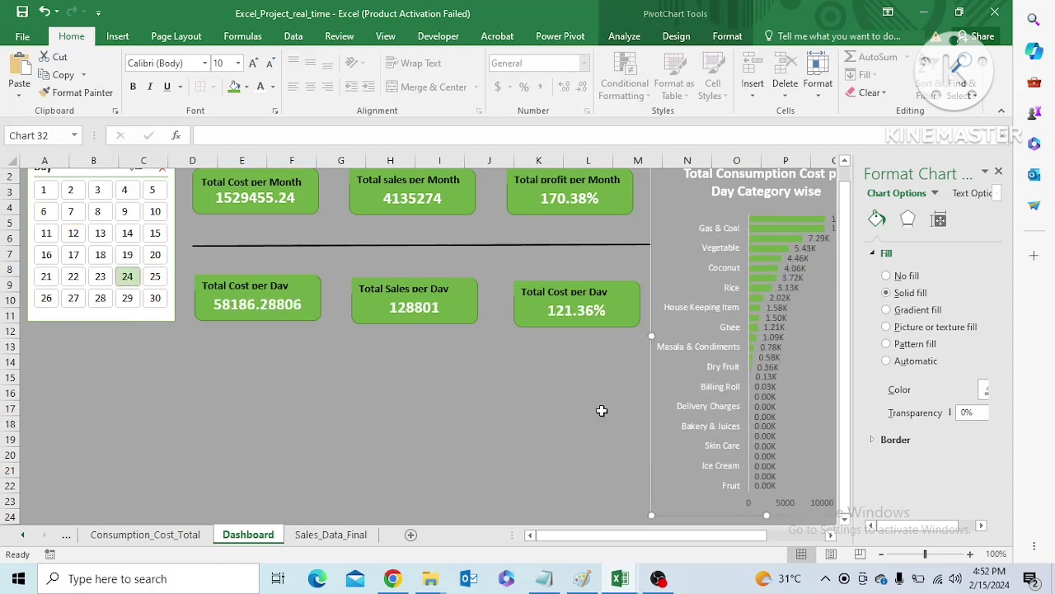
left_click(602, 409)
left_click(662, 445)
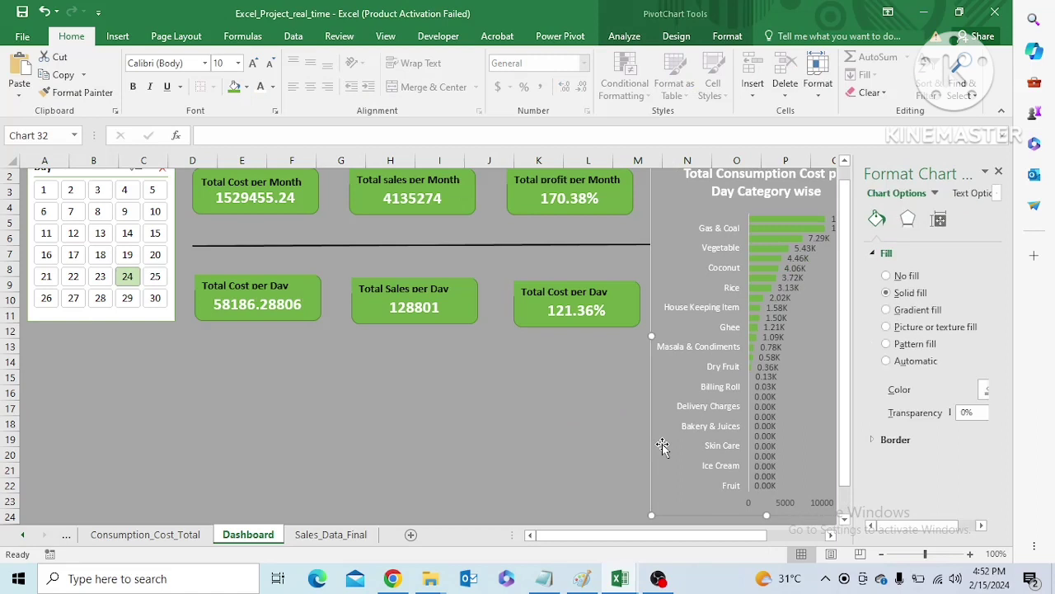
left_click(536, 377)
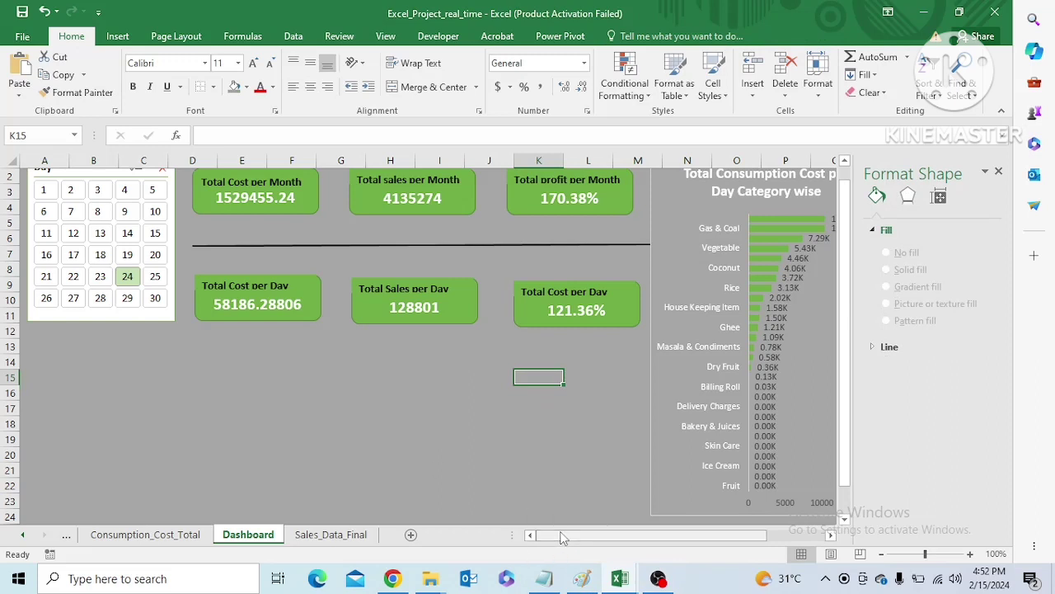
left_click(100, 276)
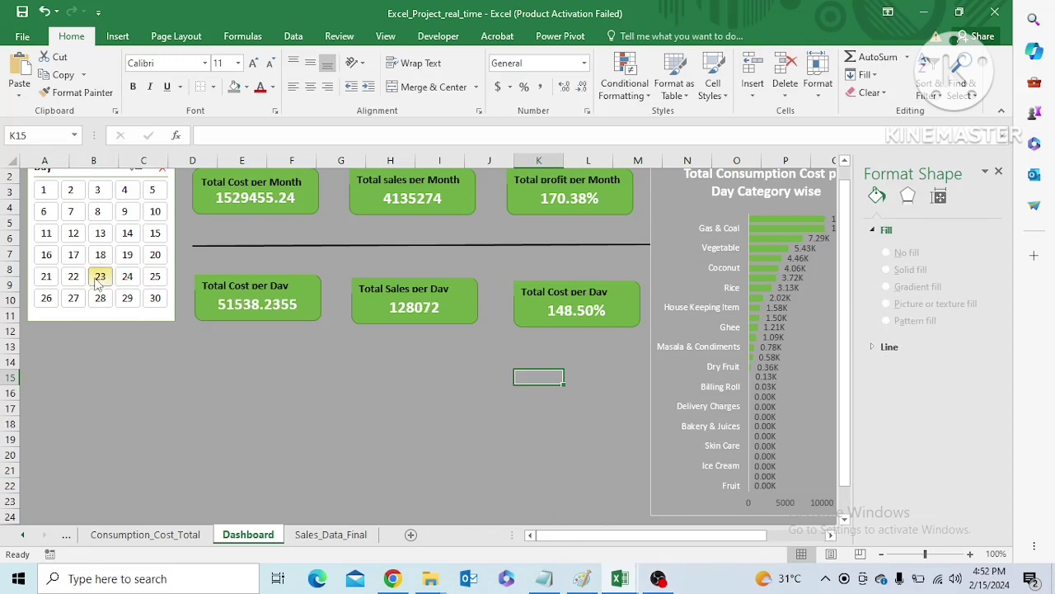
left_click(154, 277)
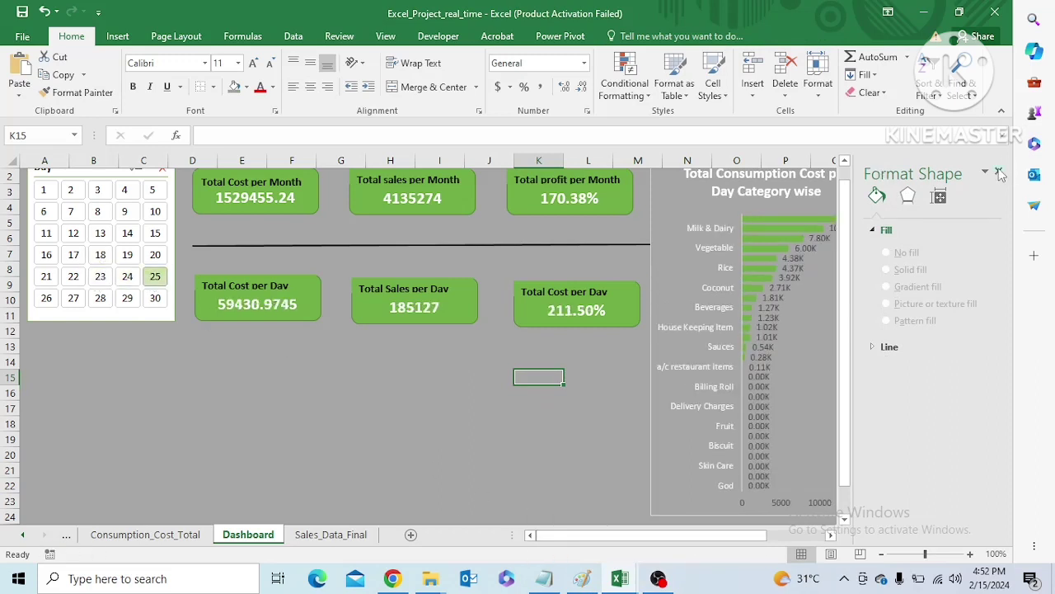
Close the Format Shape pane and run the Day slicer through days 5, 8, 18, 23 and 13, leaving it on day 12
left_click(999, 172)
left_click(152, 194)
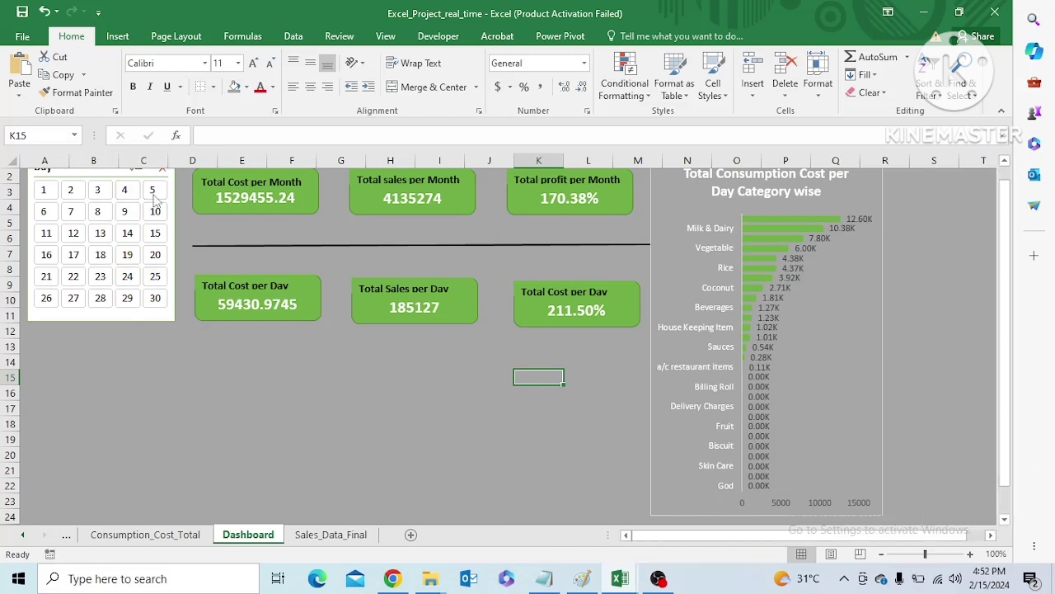
left_click(98, 211)
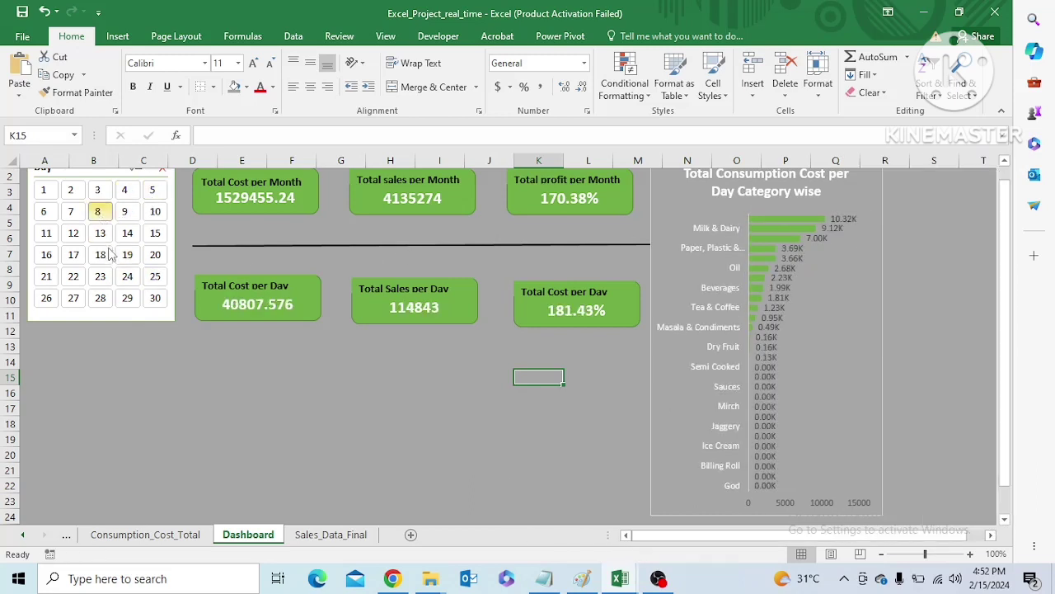
left_click(102, 254)
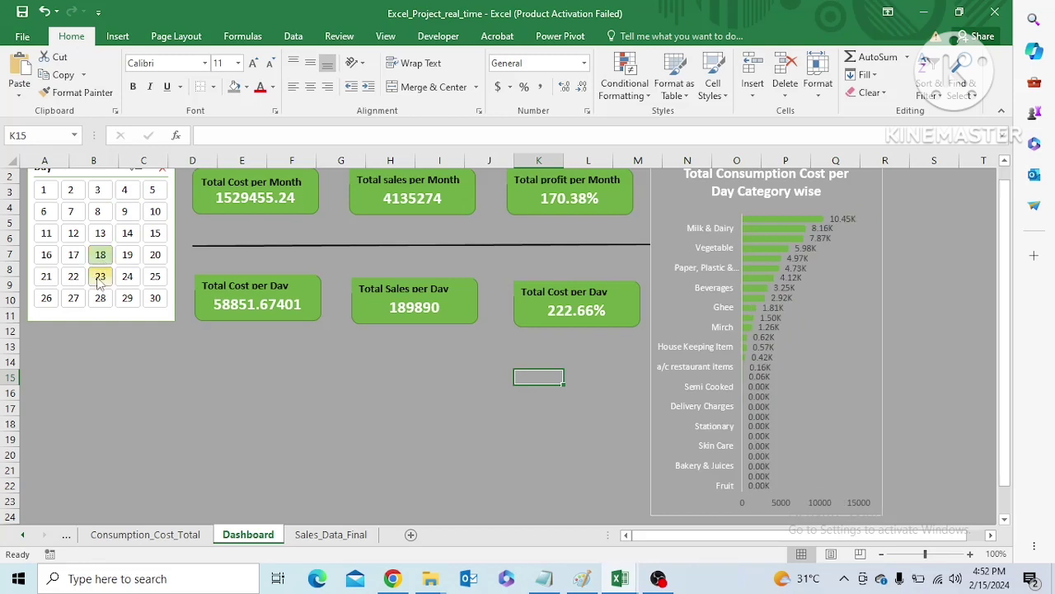
left_click(100, 277)
left_click(100, 234)
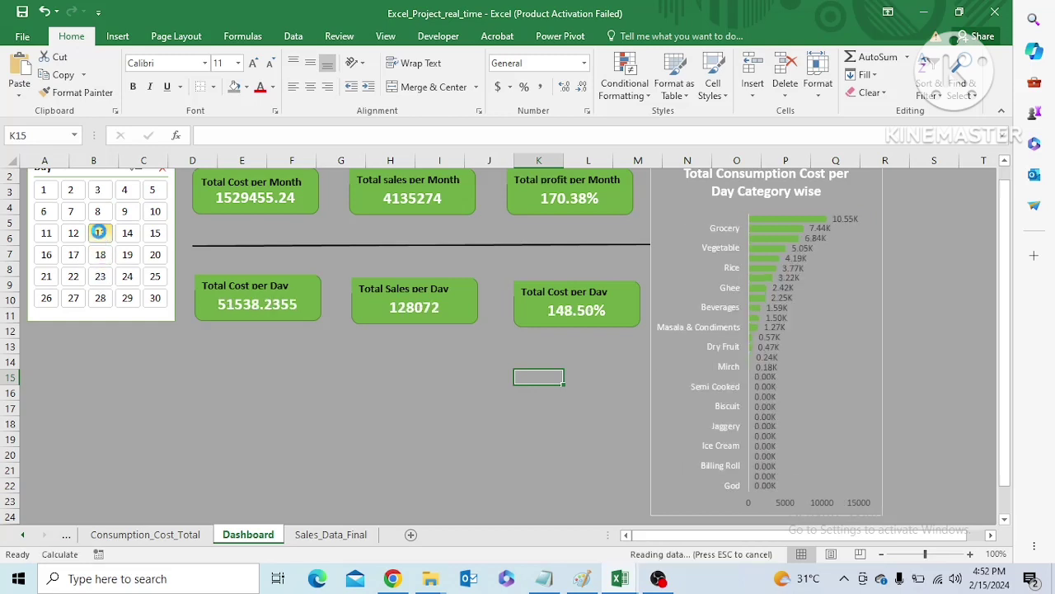
left_click(73, 233)
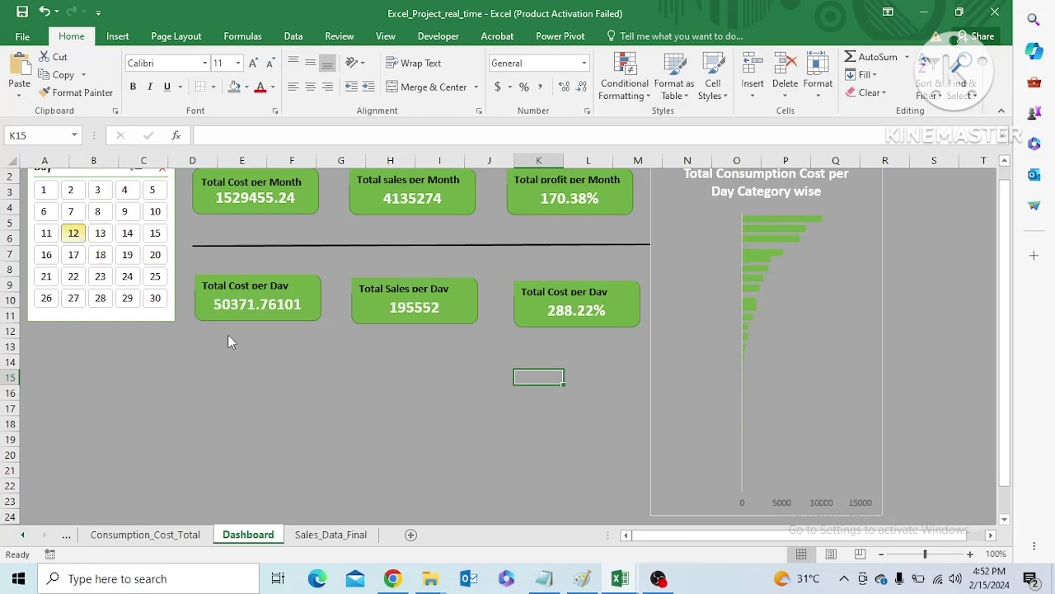
Review the Consumption_Cost_Total, Dashboard and Sales_Data_Final sheets with the day filter applied
left_click(144, 535)
mouse_move(660, 534)
left_mouse_down()
mouse_move(672, 535)
mouse_move(660, 534)
left_mouse_up()
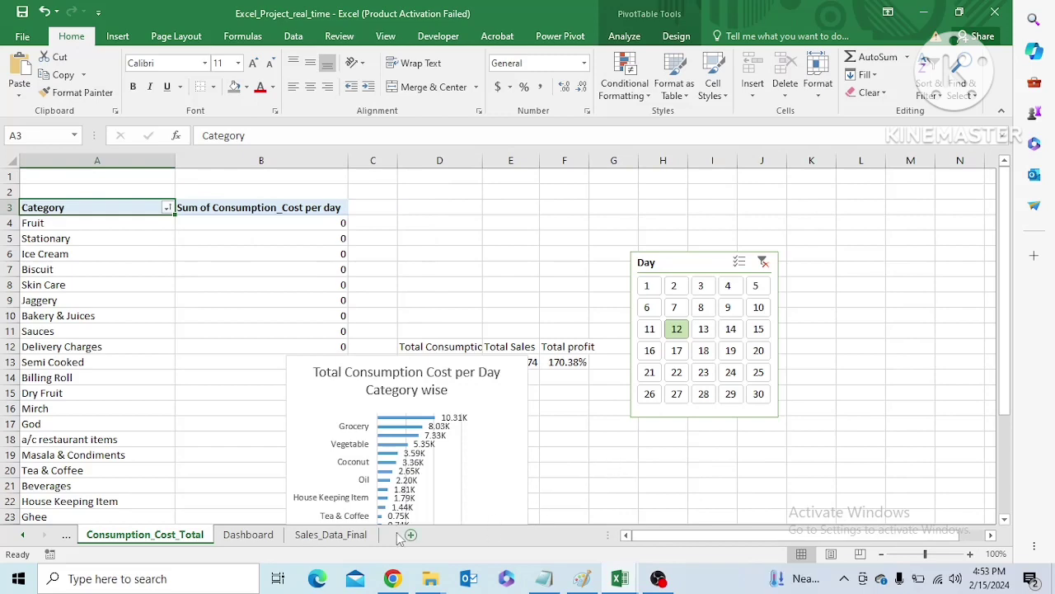
left_click(276, 536)
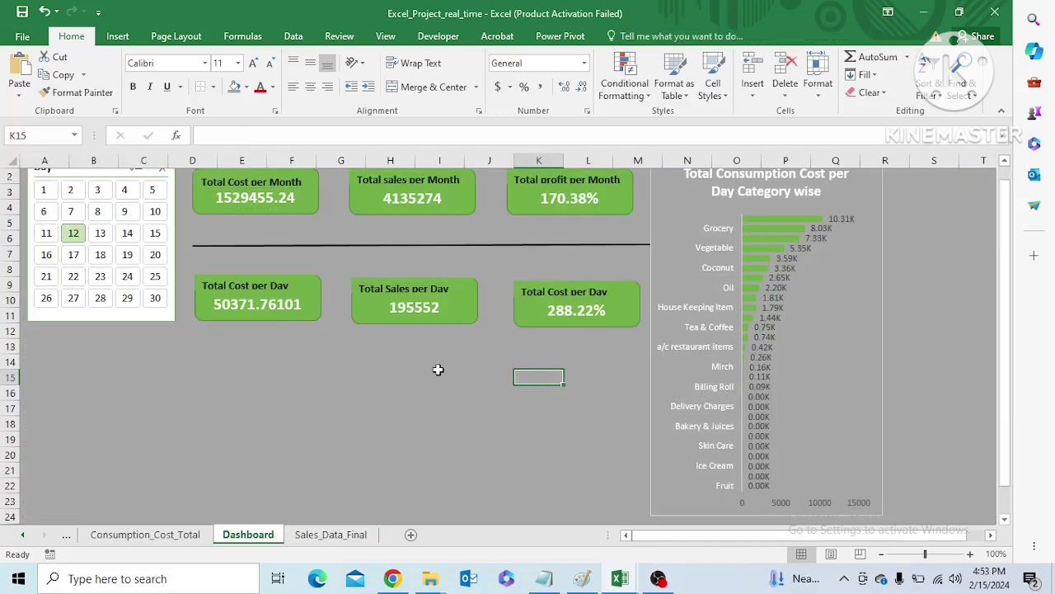
mouse_move(1005, 344)
left_mouse_down()
mouse_move(1007, 273)
mouse_move(1006, 326)
left_mouse_up()
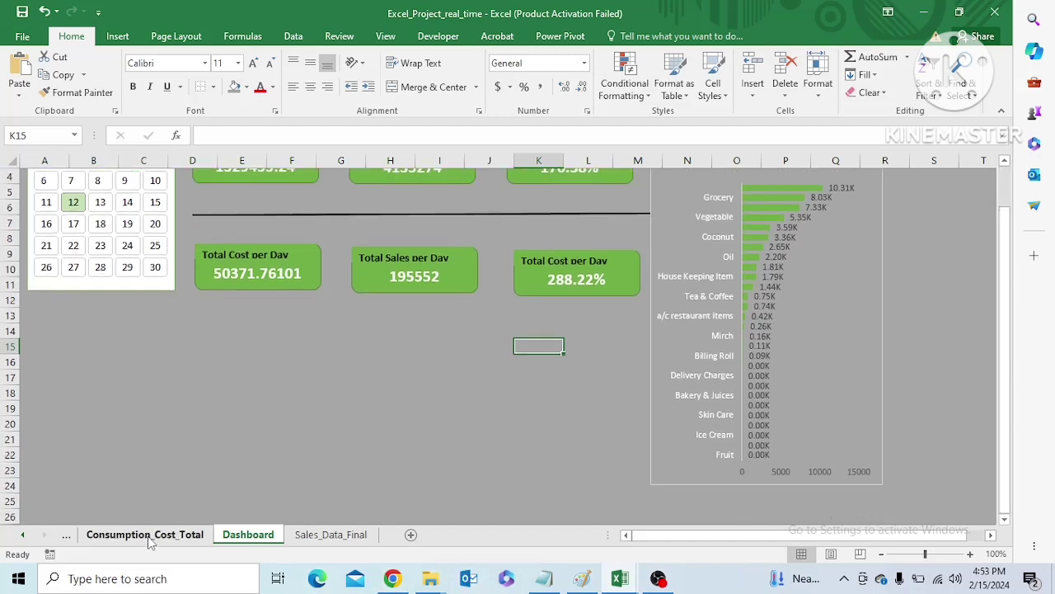
left_click(331, 534)
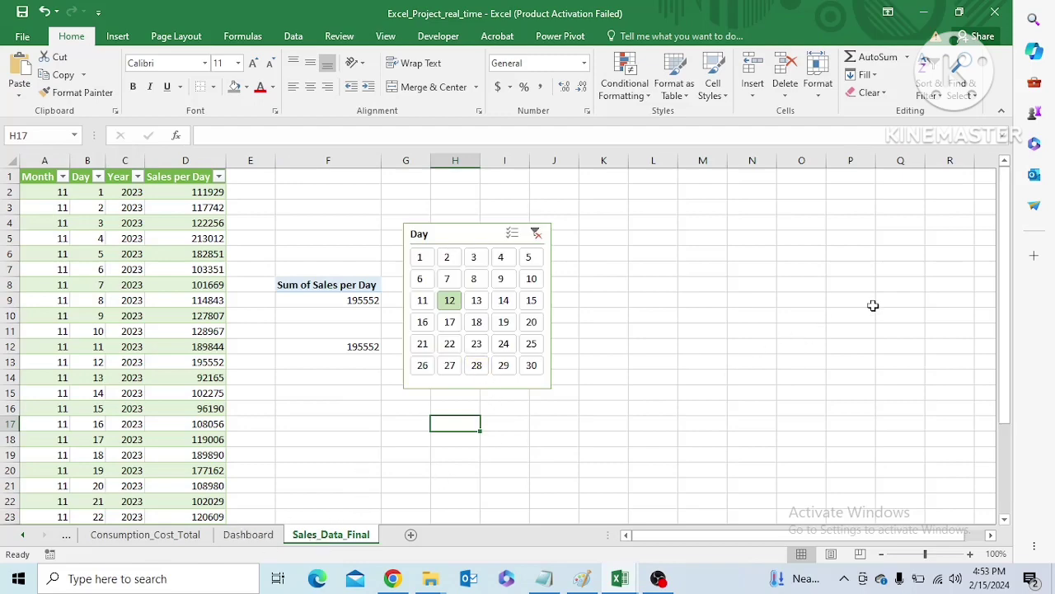
left_click_drag(1005, 272, 1014, 305)
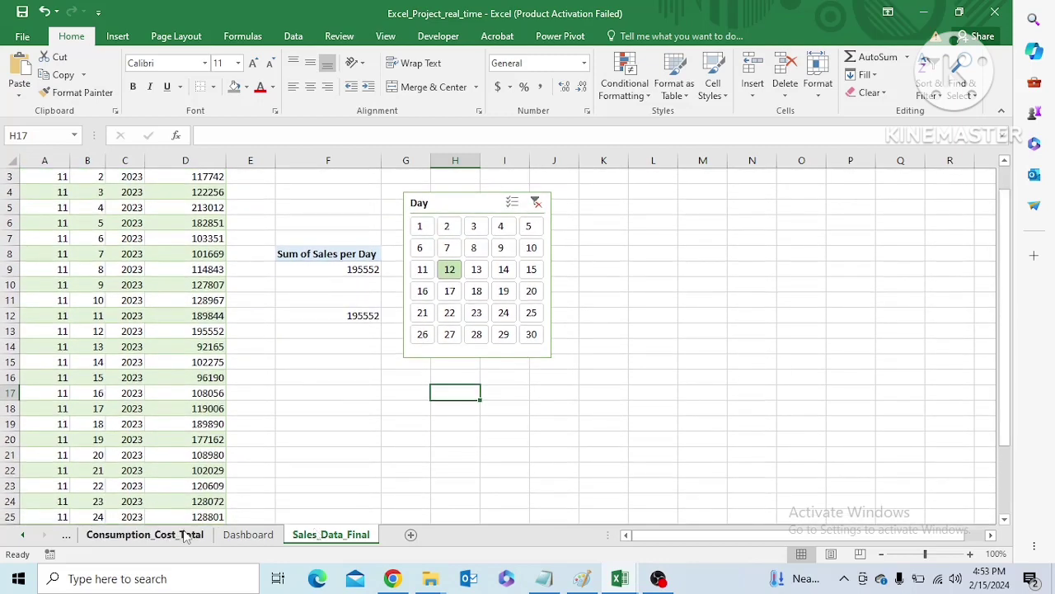
On the Consumption_Cost_Total sheet, move the Day slicer up to row 1 over columns H to J
left_click(184, 537)
left_click_drag(701, 262, 702, 183)
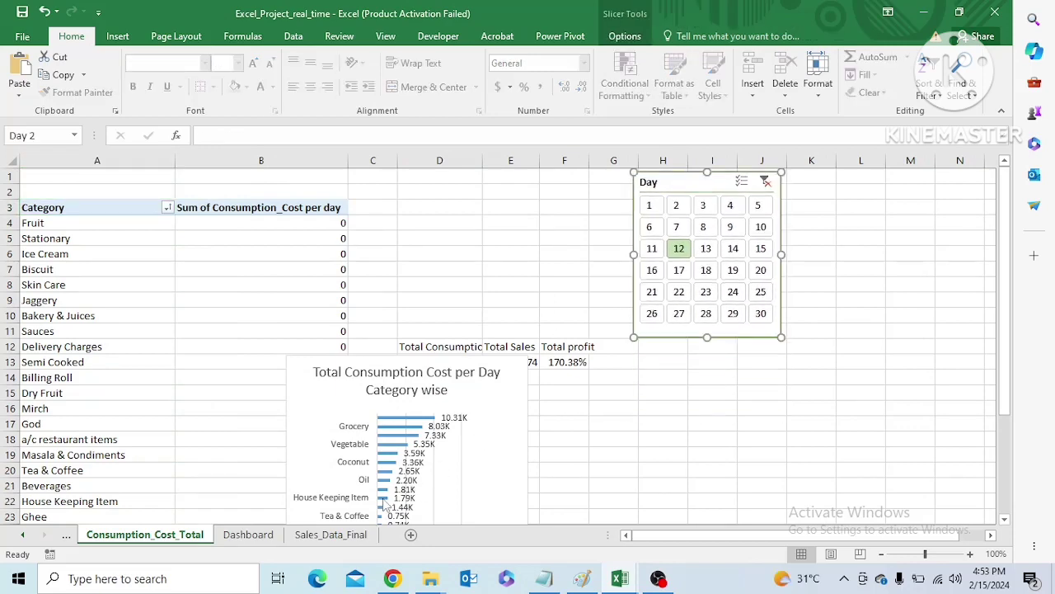
left_click(329, 534)
left_click(146, 536)
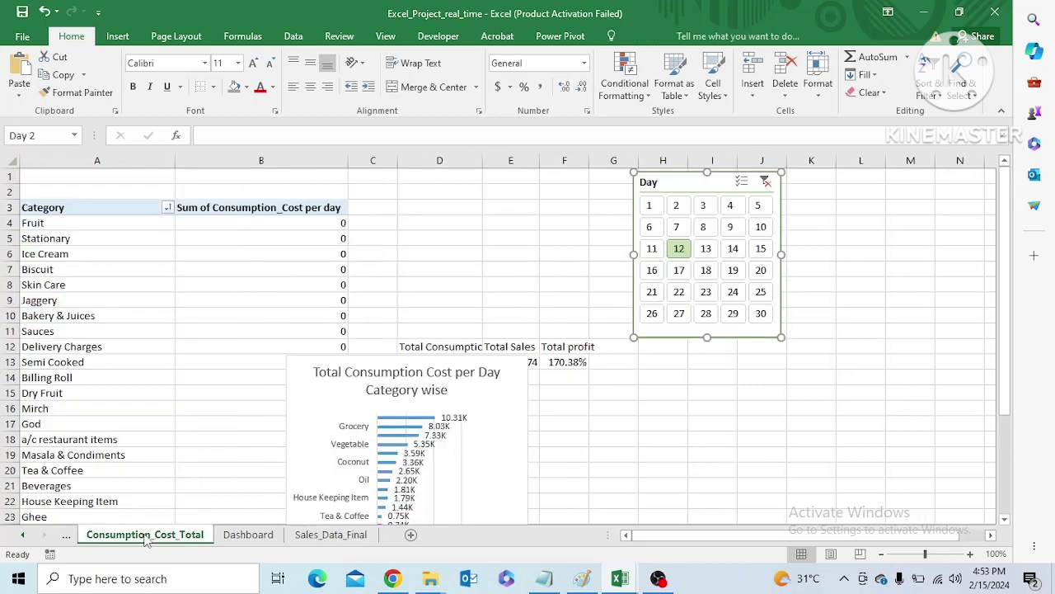
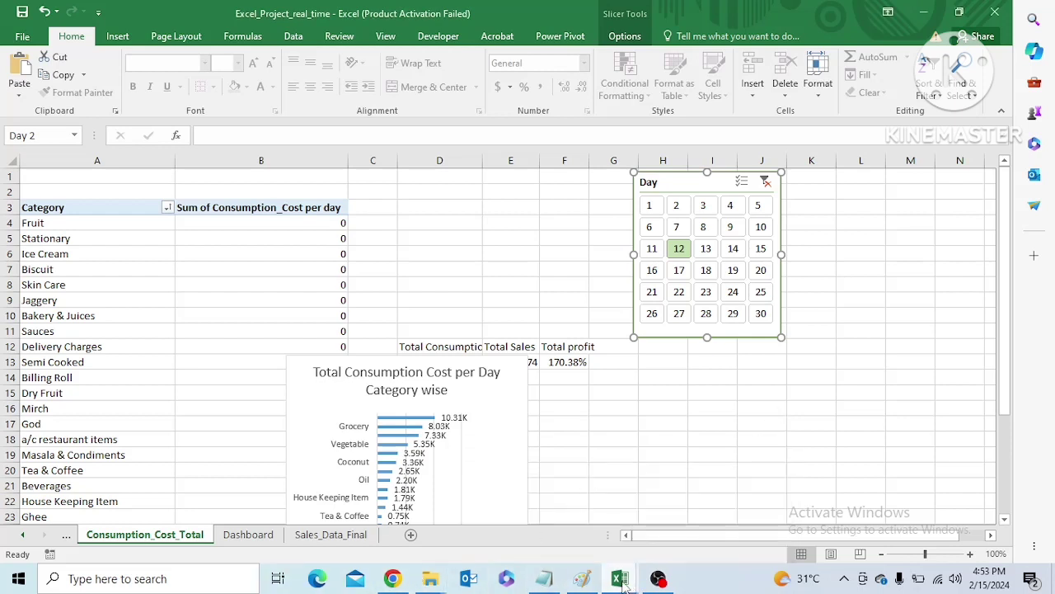
Look over the Dashboard sheet and the daily sales table with its pivot on the Sales_Data_Final sheet
left_click(248, 534)
left_click_drag(1006, 382, 1006, 363)
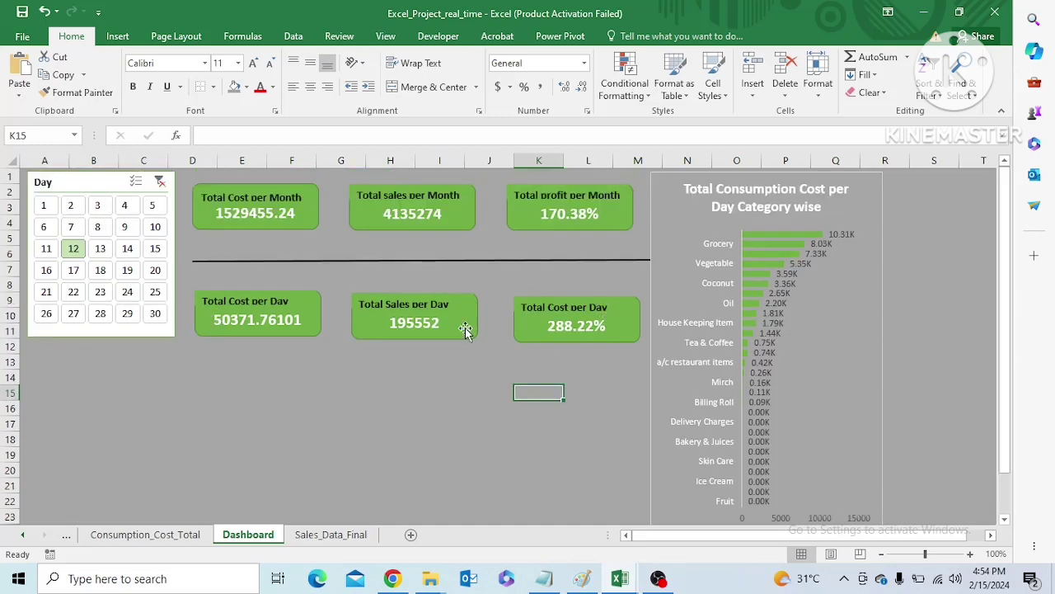
left_click(332, 535)
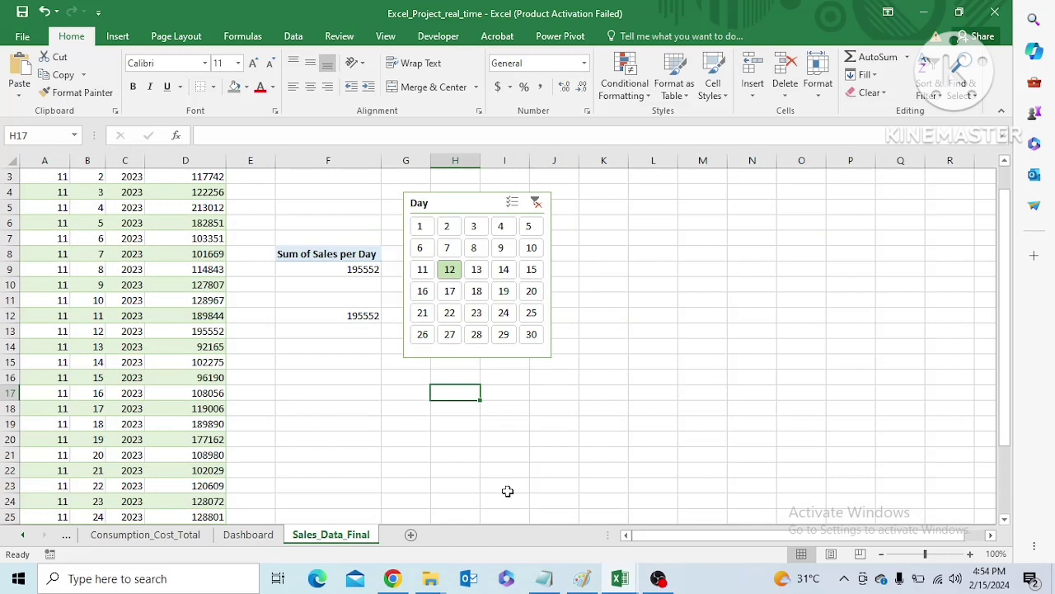
left_click(320, 253)
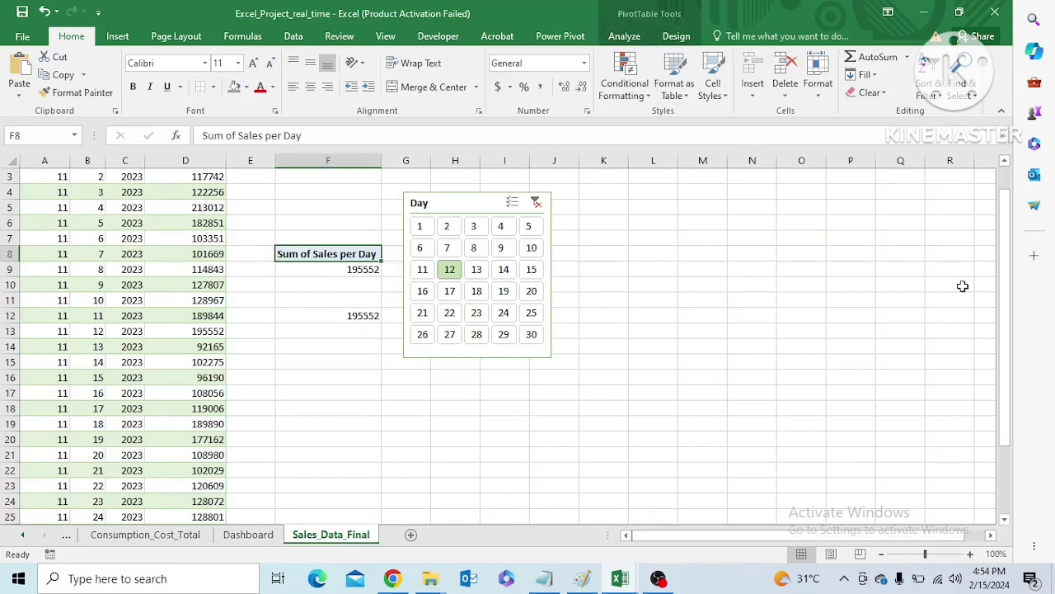
left_click_drag(1001, 325, 1001, 301)
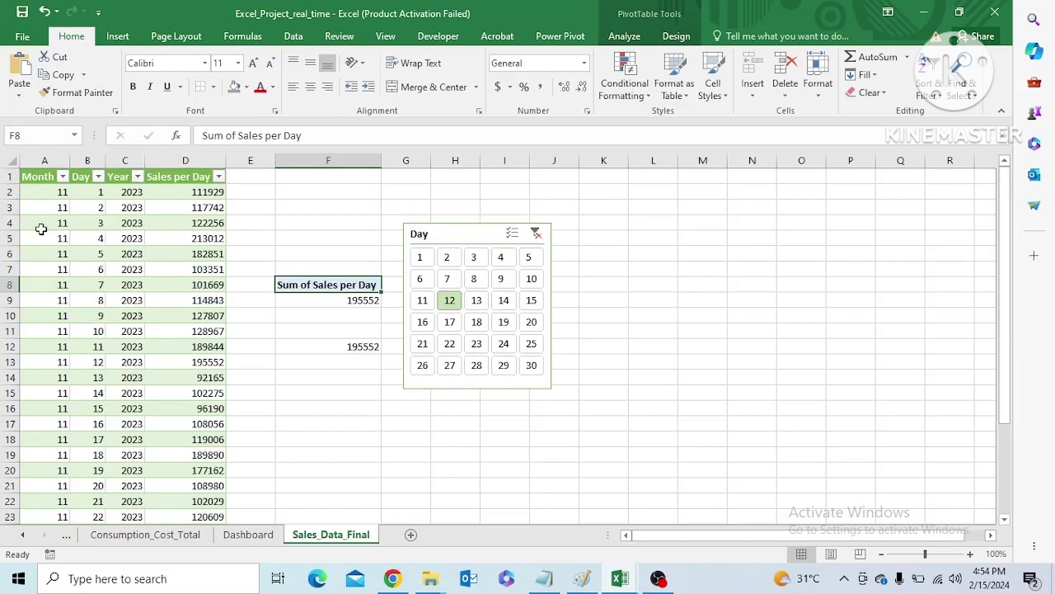
Create a PivotTable from the whole Sales_Data table, placed at cell L6 of the existing Sales_Data_Final worksheet
left_click(33, 174)
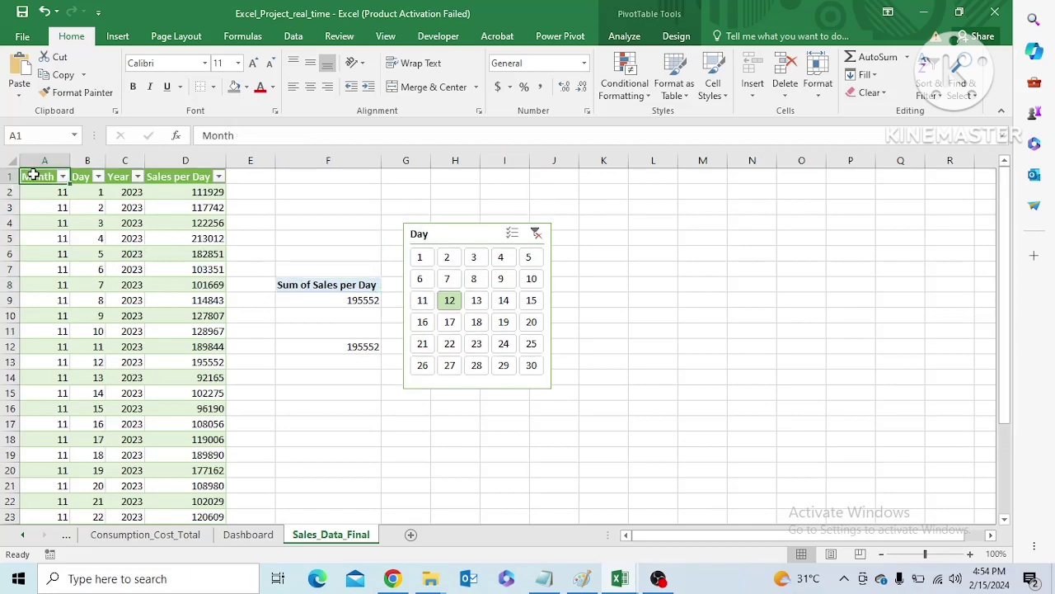
key("ctrl+shift+Right")
key("ctrl+shift+Down")
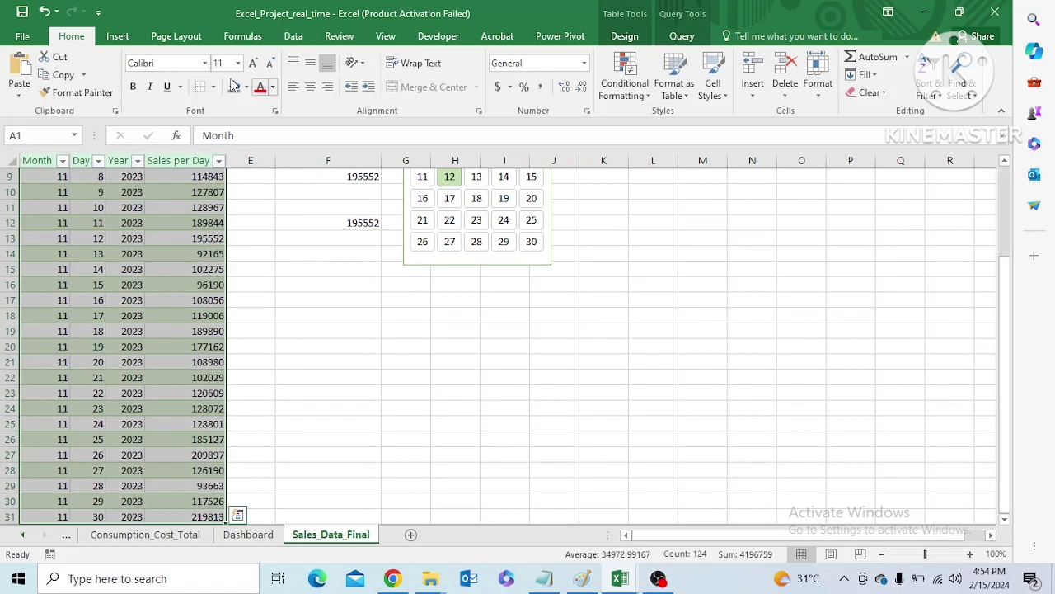
left_click(115, 39)
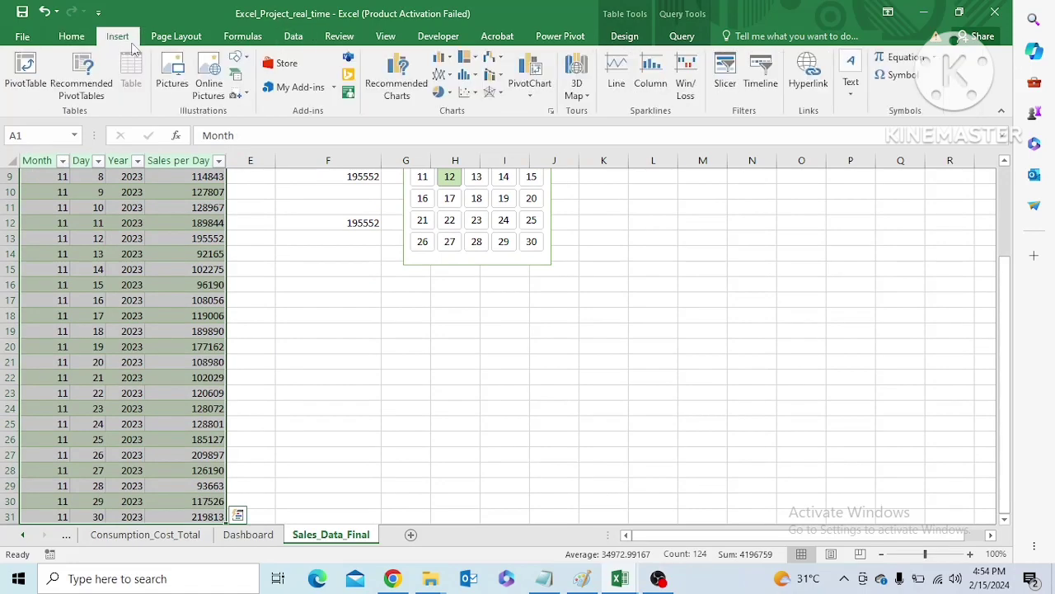
left_click(25, 73)
left_click_drag(759, 264, 737, 284)
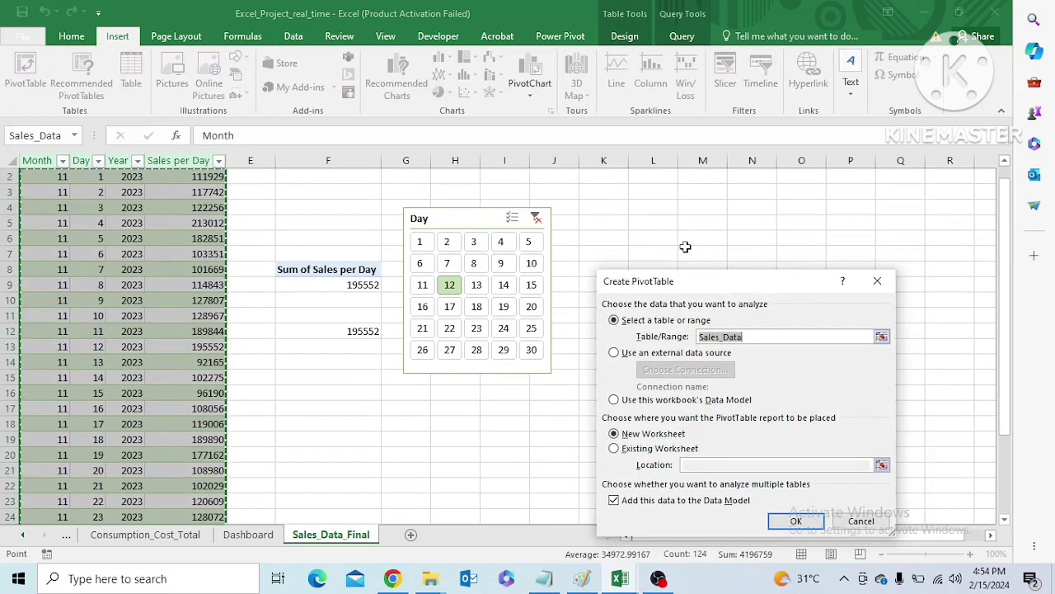
left_click(614, 449)
left_click(650, 241)
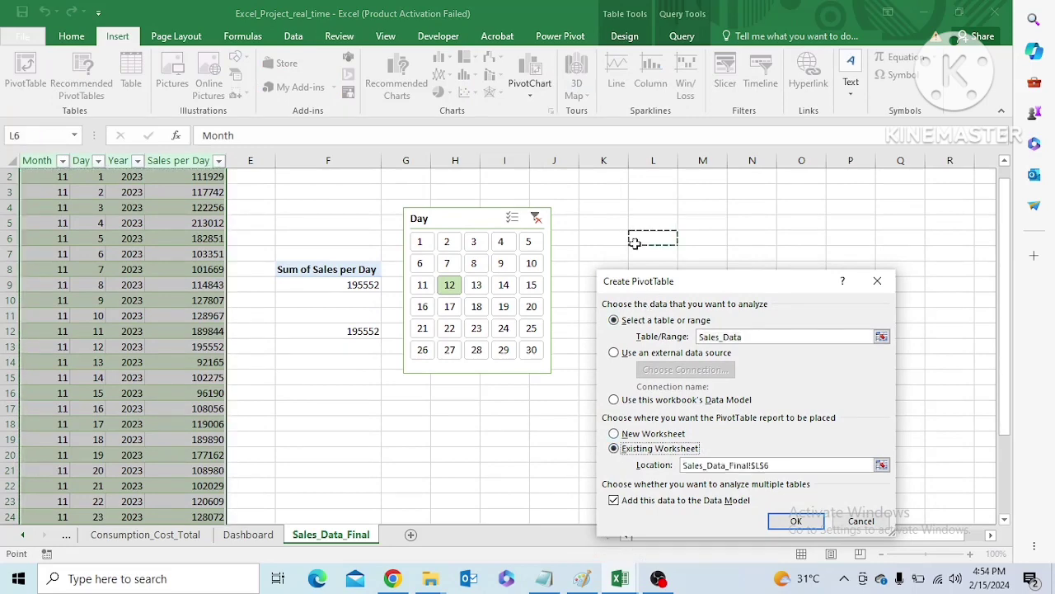
left_click(796, 522)
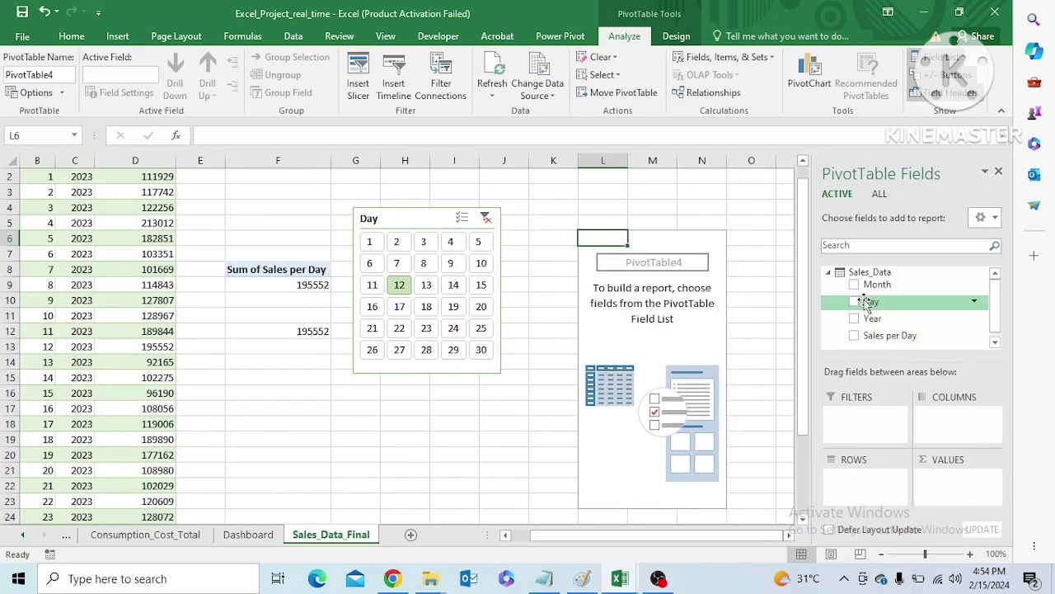
Add Day as the row field and Sales per Day as the value field of the new PivotTable
left_click_drag(865, 301, 855, 488)
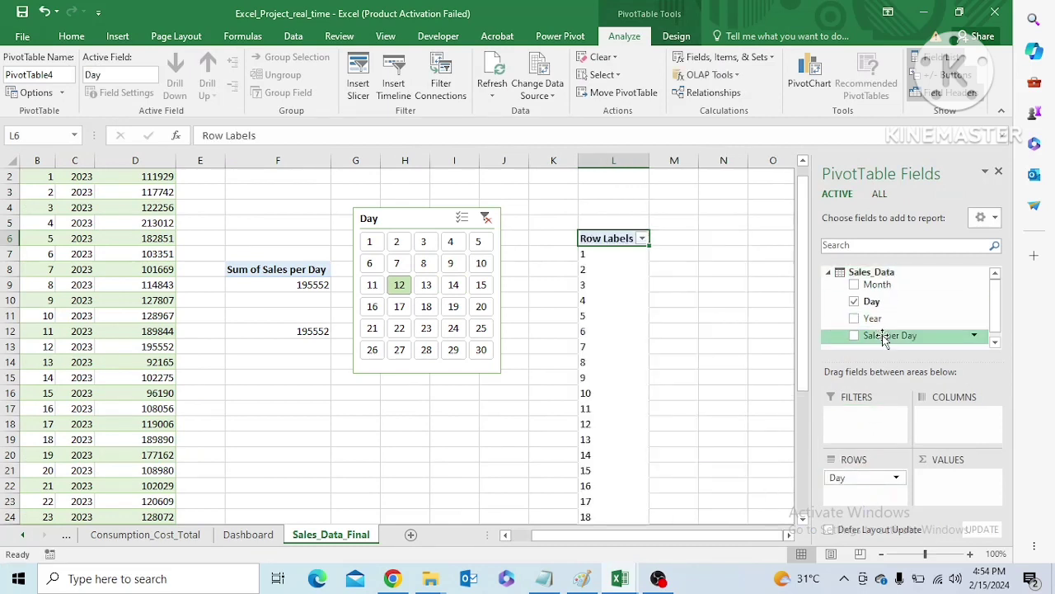
left_click_drag(895, 334, 945, 489)
left_click_drag(737, 539, 811, 534)
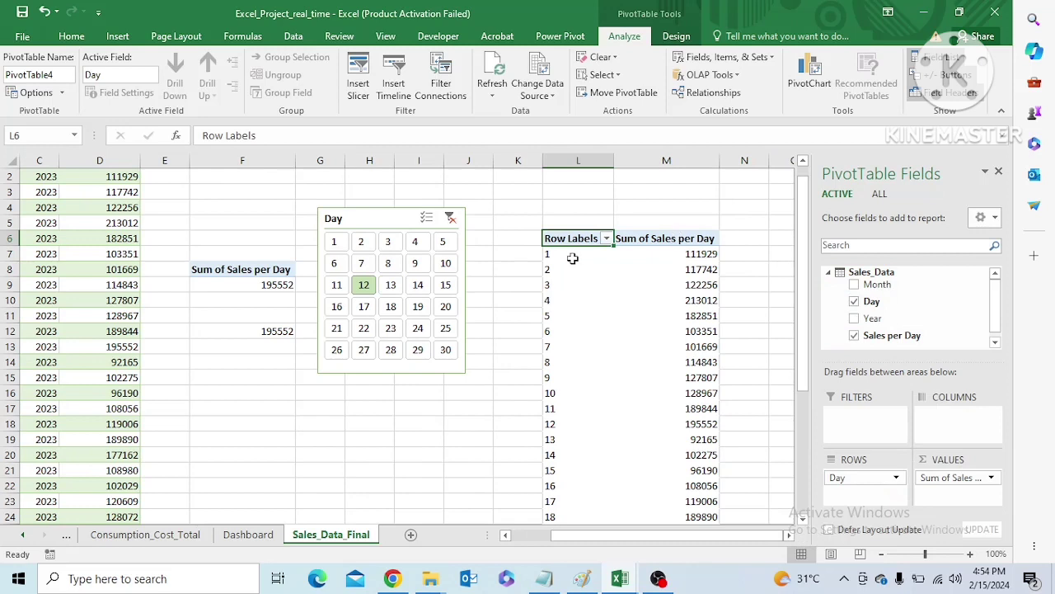
Set the report layout of the day-wise sales PivotTable to tabular form
left_click(675, 36)
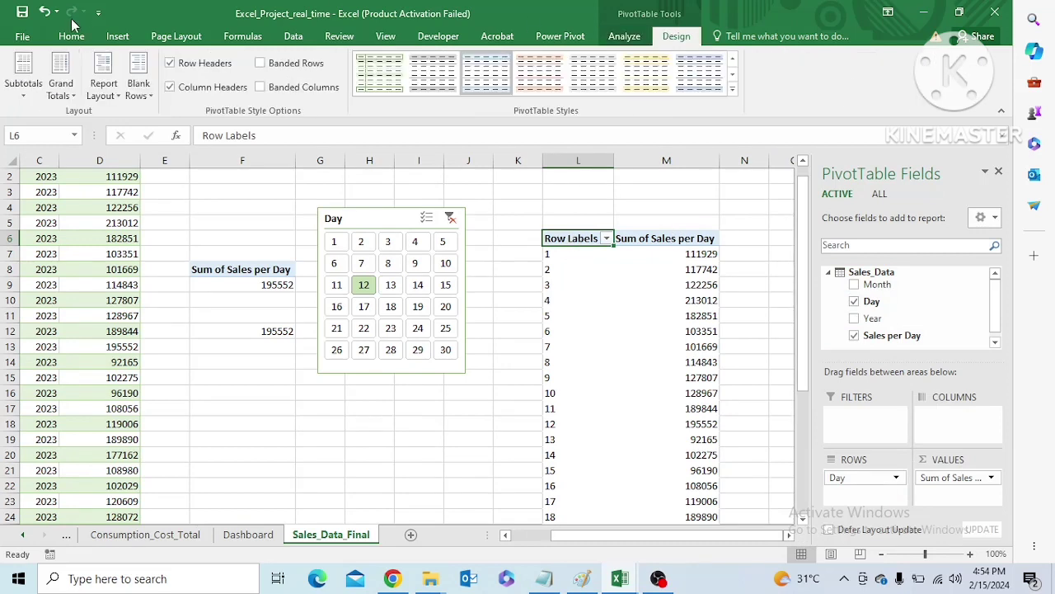
left_click(97, 85)
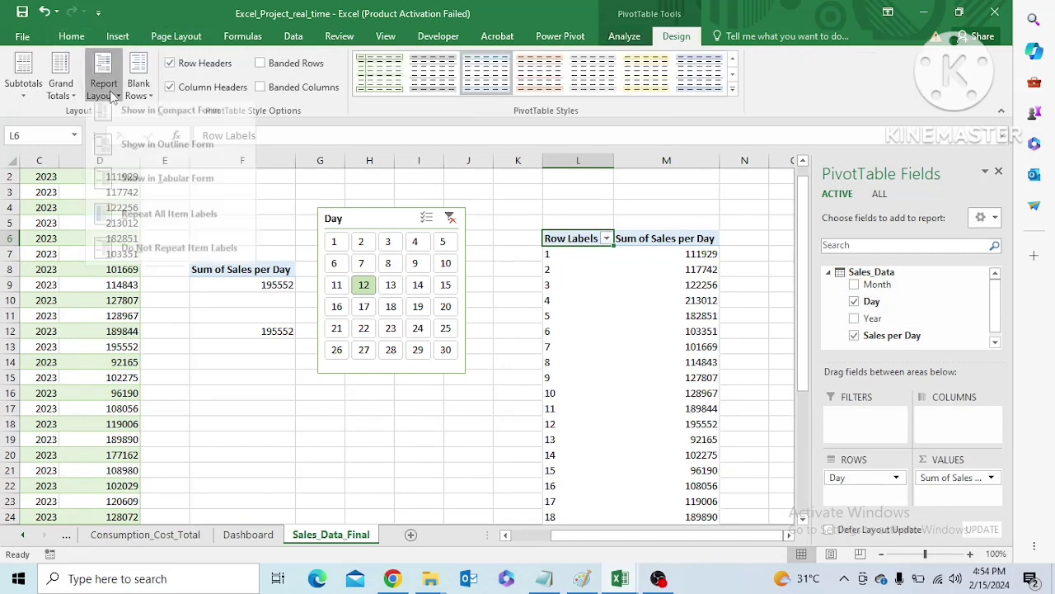
left_click(198, 187)
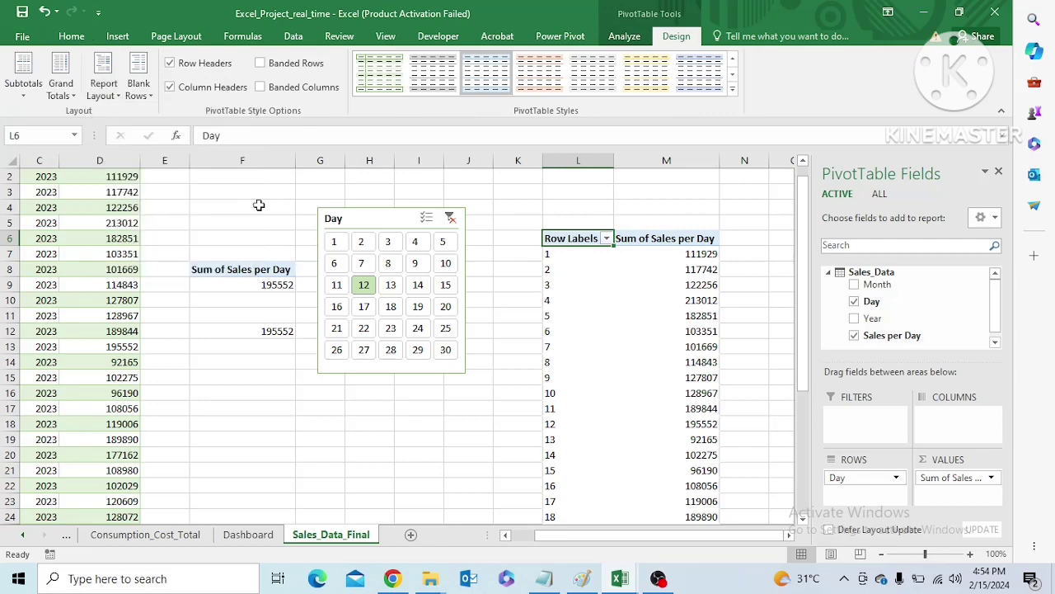
left_click(776, 301)
Insert a 2-D stacked column chart from the PivotTable rows without the Grand Total, and remove the chart's legend
left_click(579, 238)
key("ctrl+shift+Right")
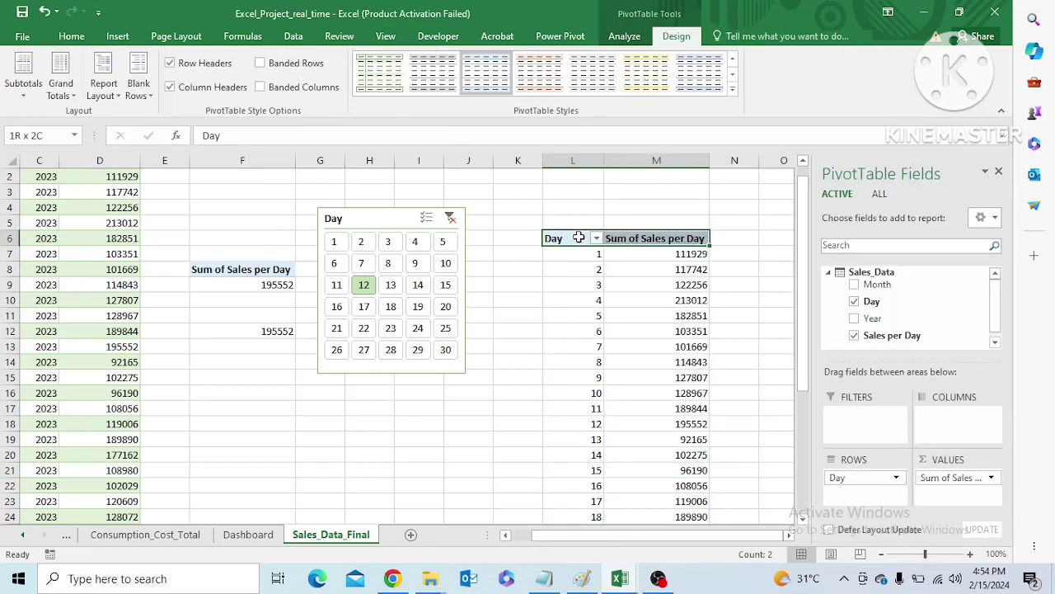
key("ctrl+shift+Down")
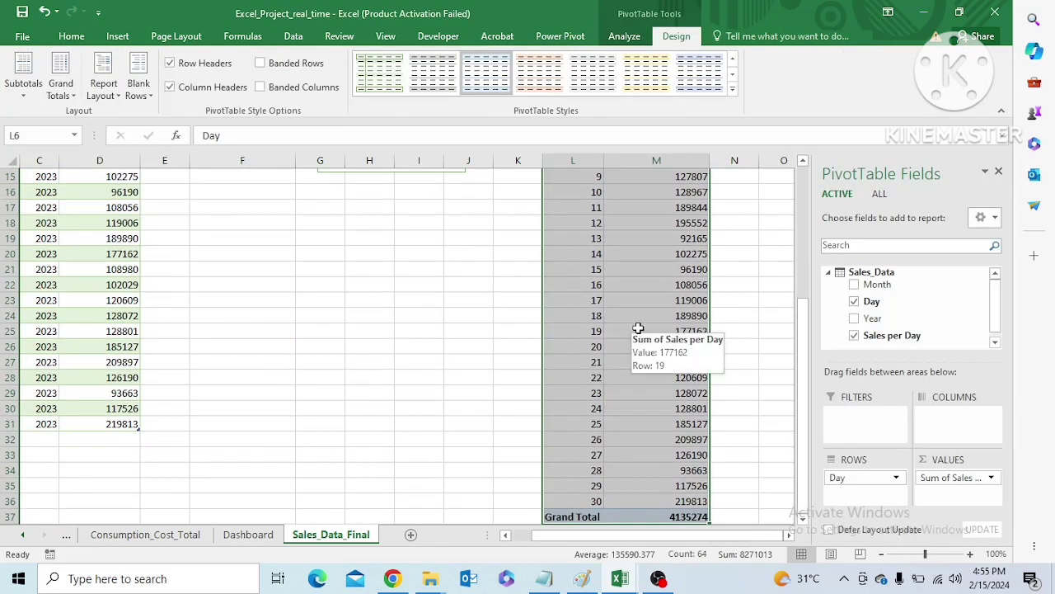
key("shift+Up")
left_click(118, 36)
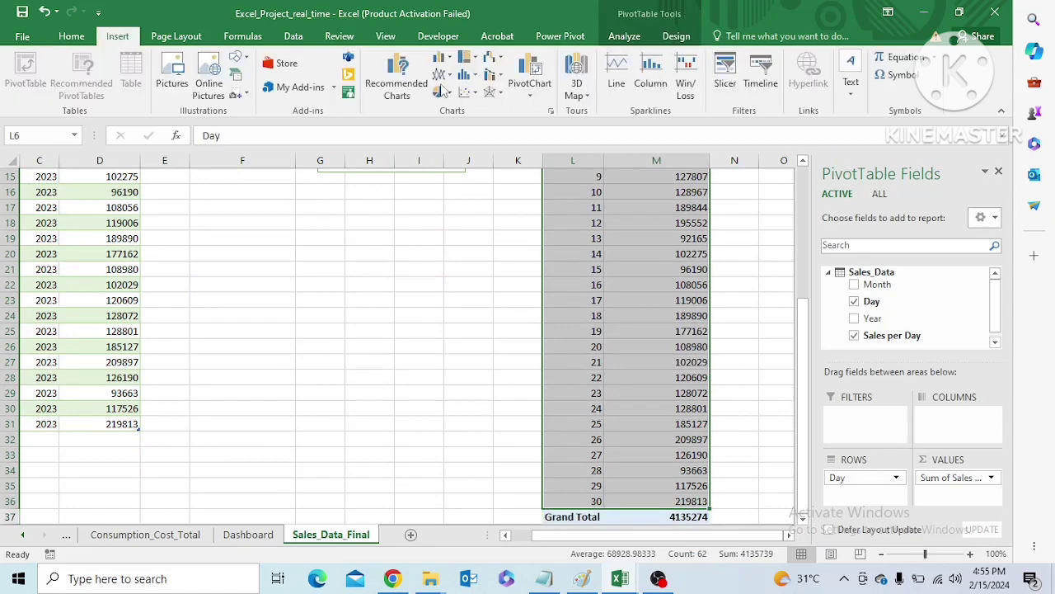
left_click(449, 62)
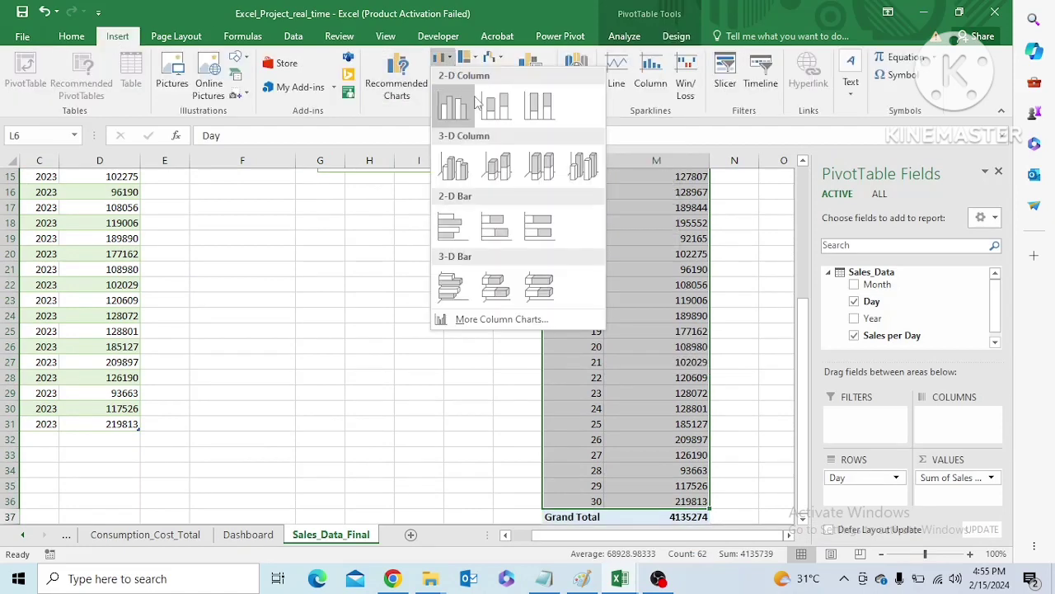
left_click(495, 111)
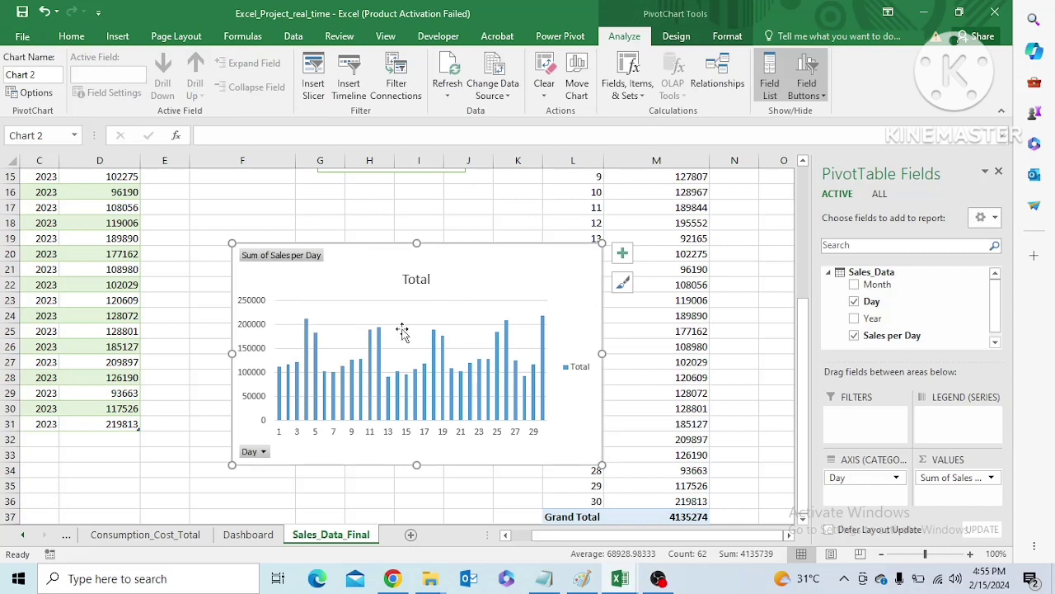
left_click(573, 366)
key("Delete")
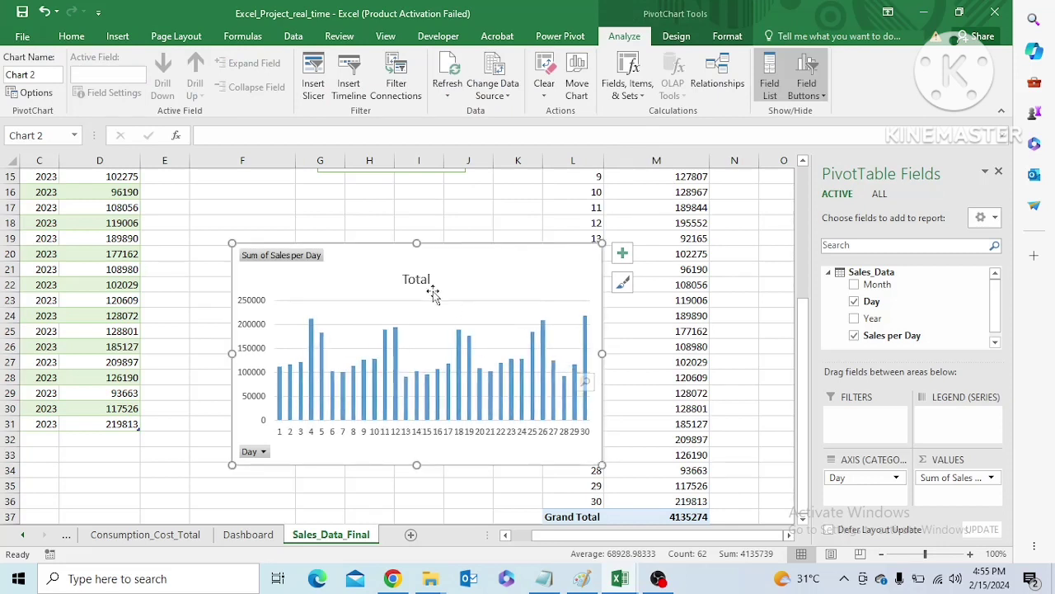
Change the stacked column chart's title to "Total Sales per Day"
left_click(424, 285)
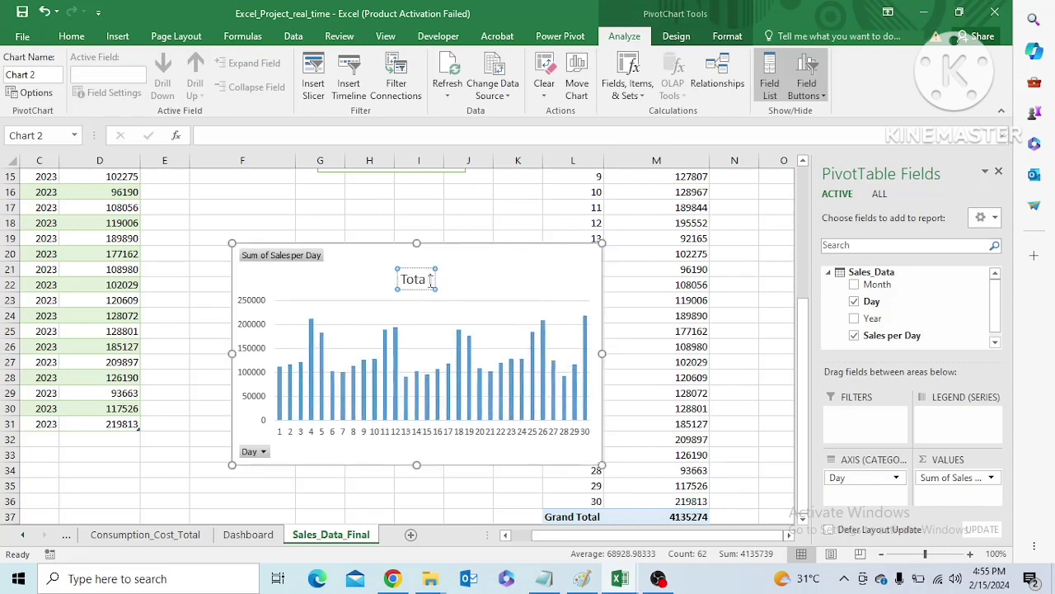
type("Sa")
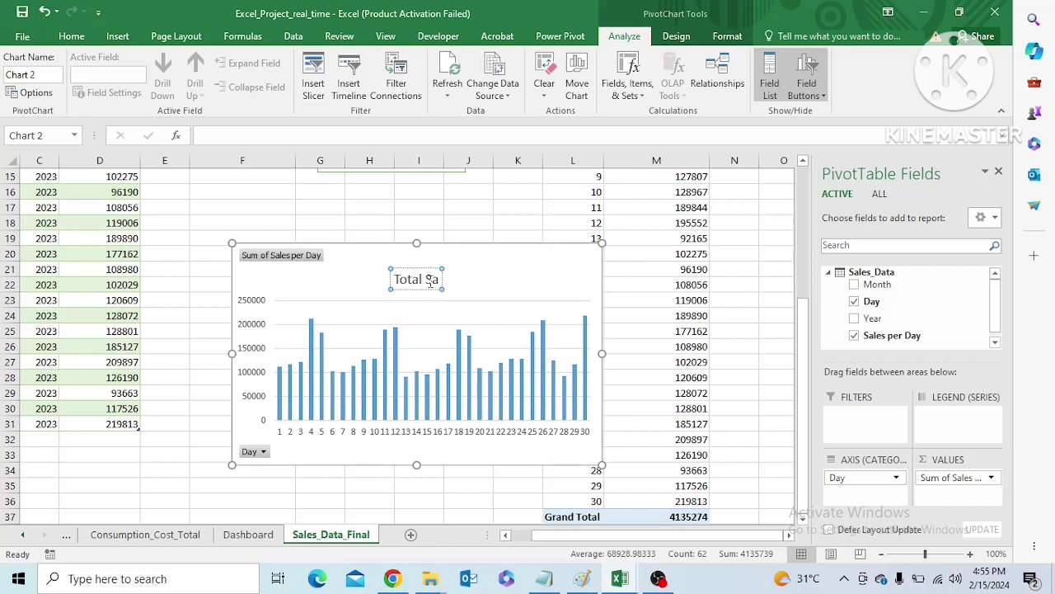
type("les per Da")
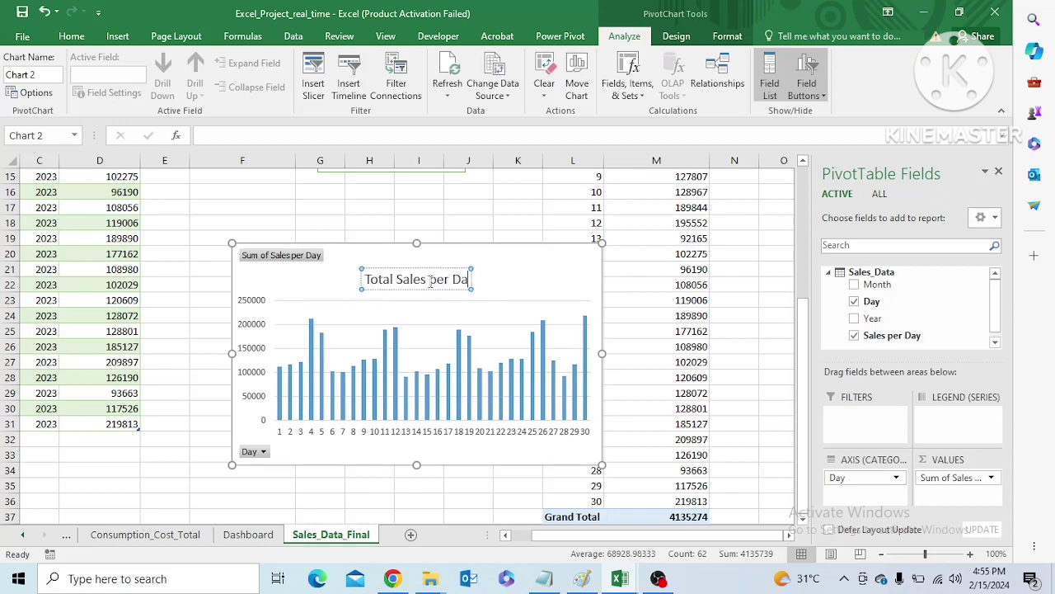
type("y")
left_click(442, 315)
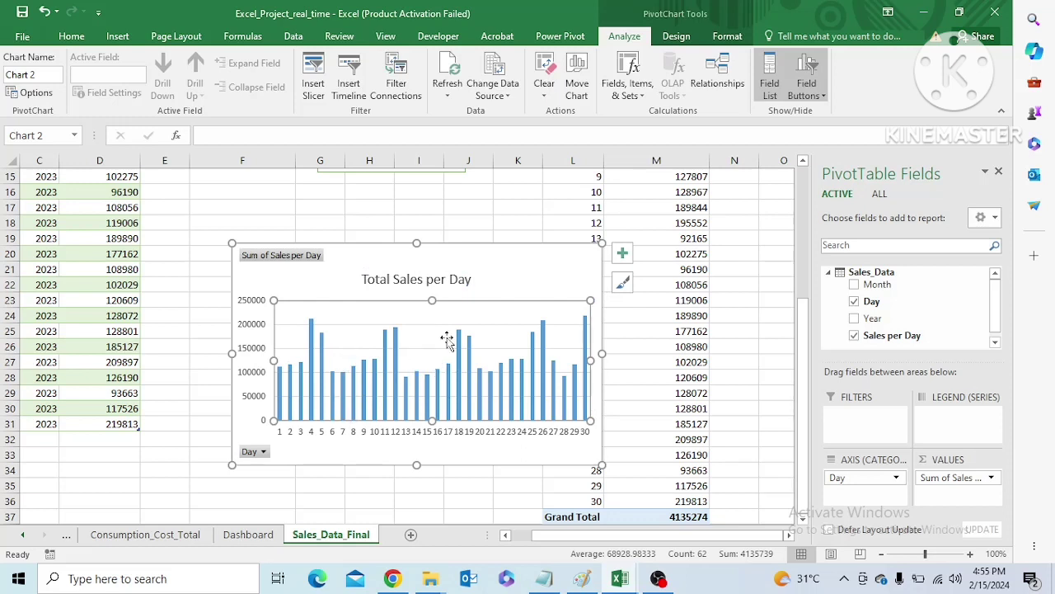
Turn on data labels and turn off gridlines for the Total Sales per Day chart
left_click(622, 253)
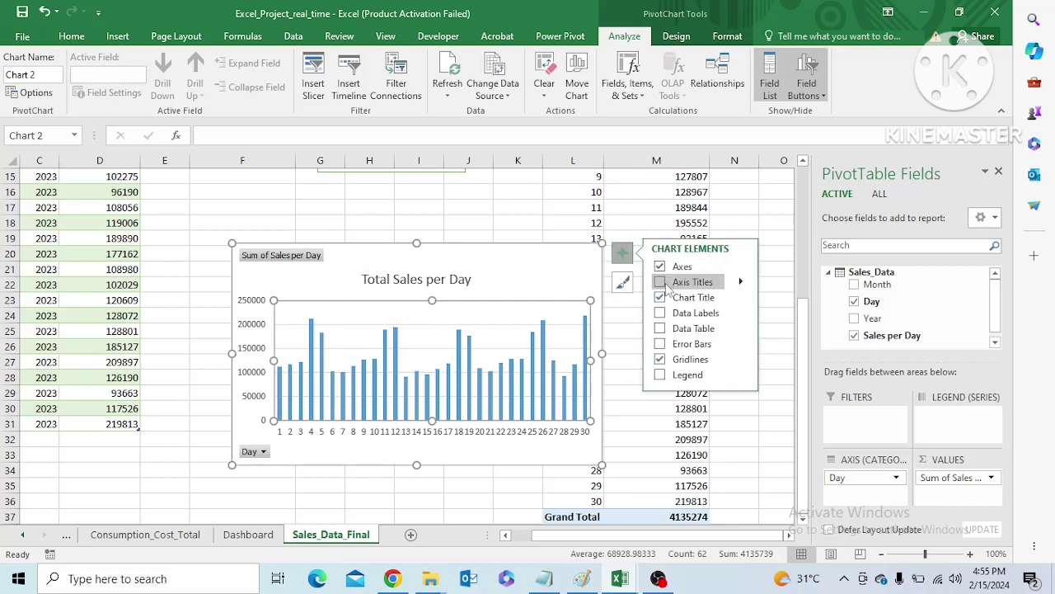
left_click(660, 314)
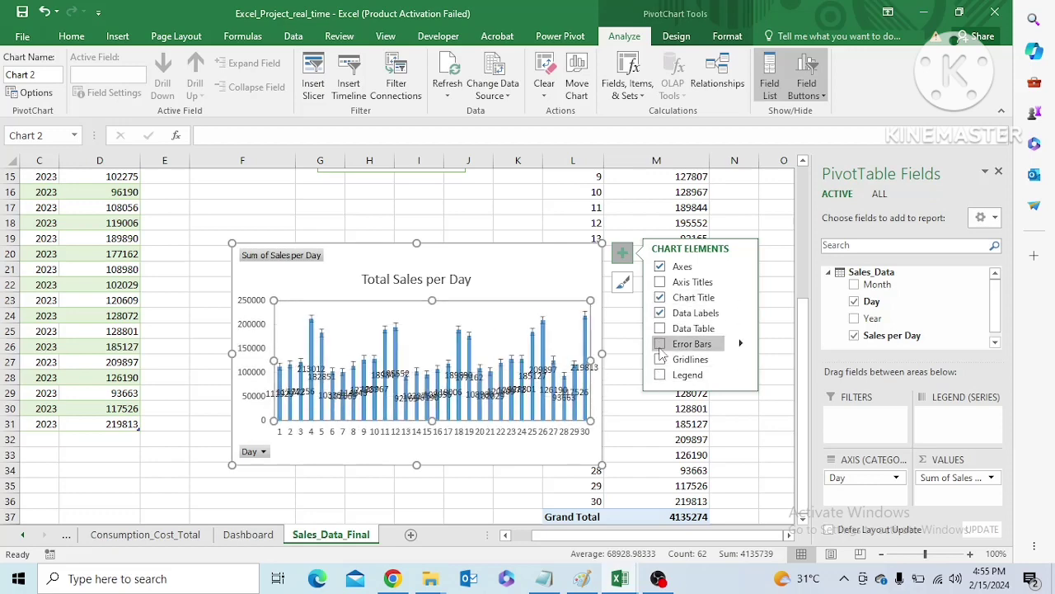
left_click(630, 315)
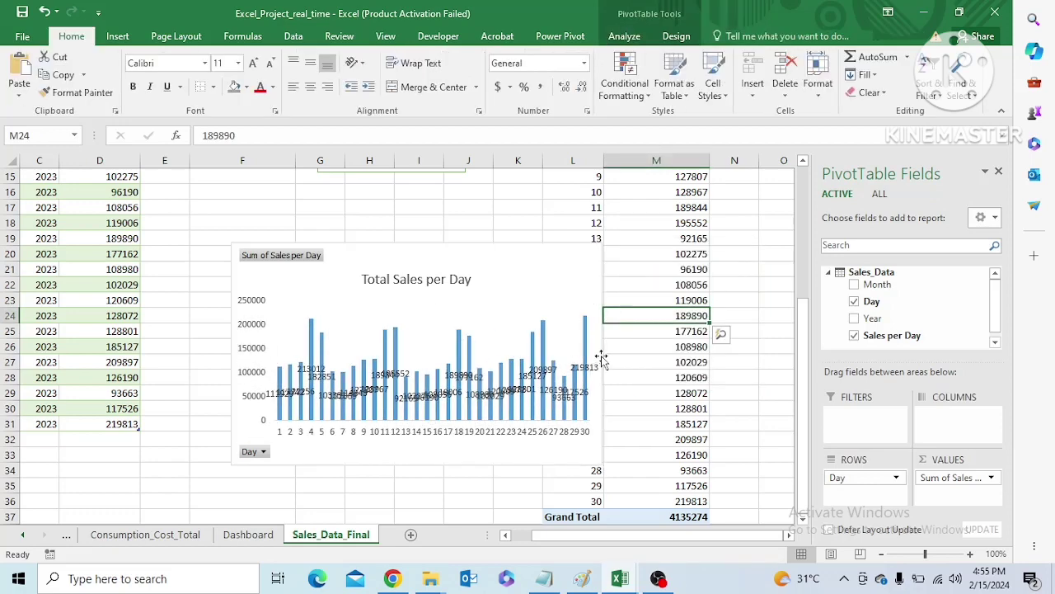
Delete the Total Sales per Day stacked column chart
left_click(564, 280)
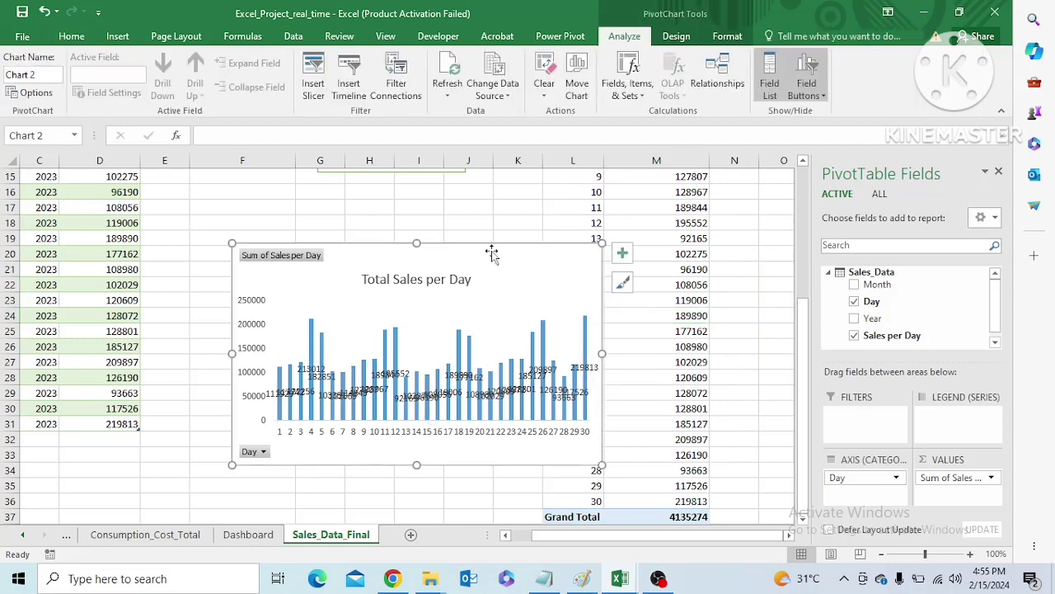
key("Delete")
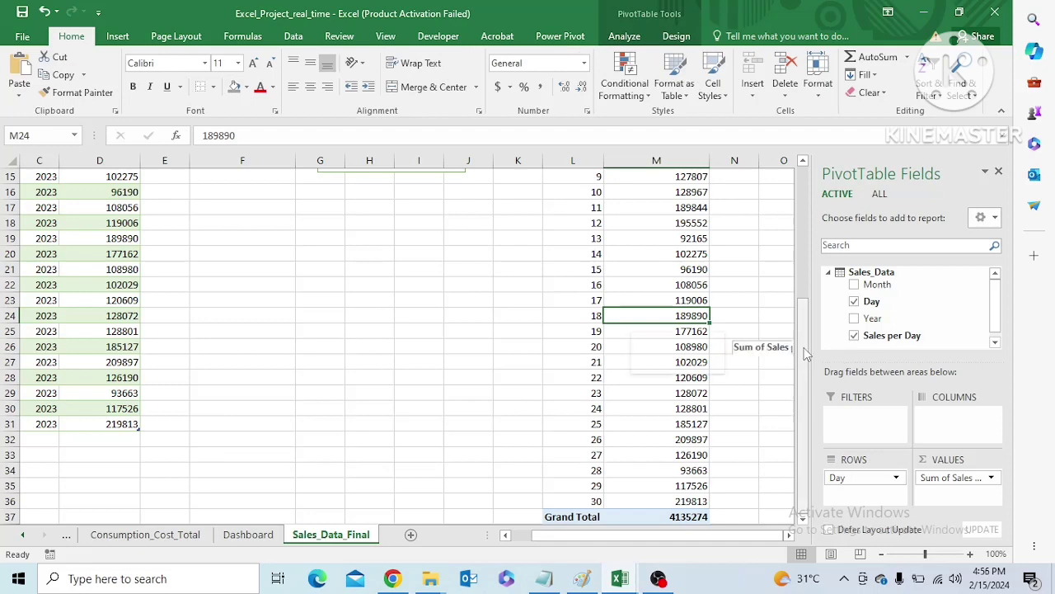
Insert a 2-D clustered column chart from the entire day-wise sales PivotTable and remove the chart's legend
scroll(717, 338, "up", 5)
left_click(577, 253)
key("ctrl+shift+End")
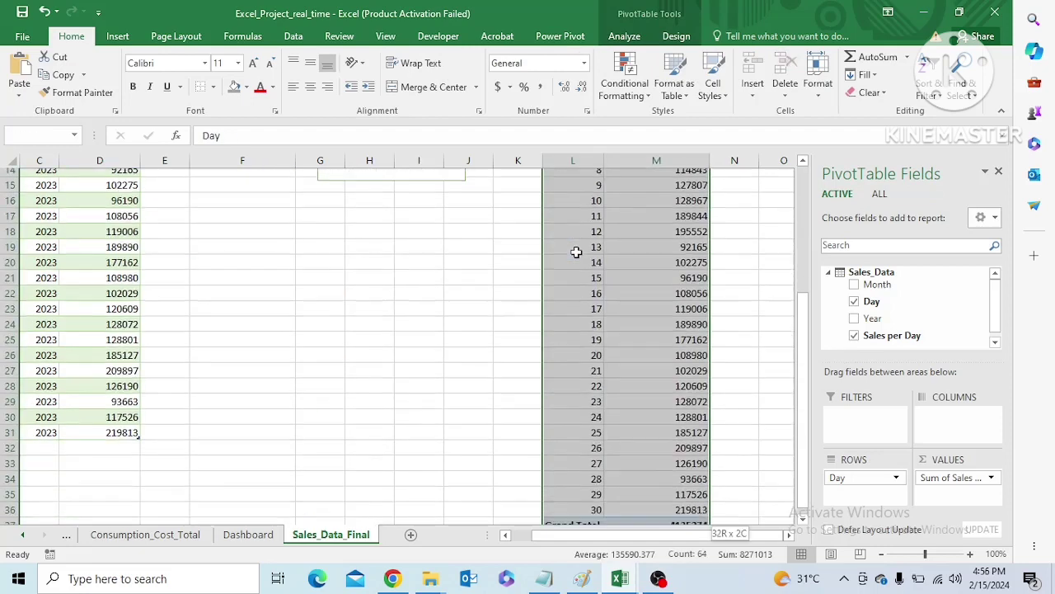
left_click(117, 36)
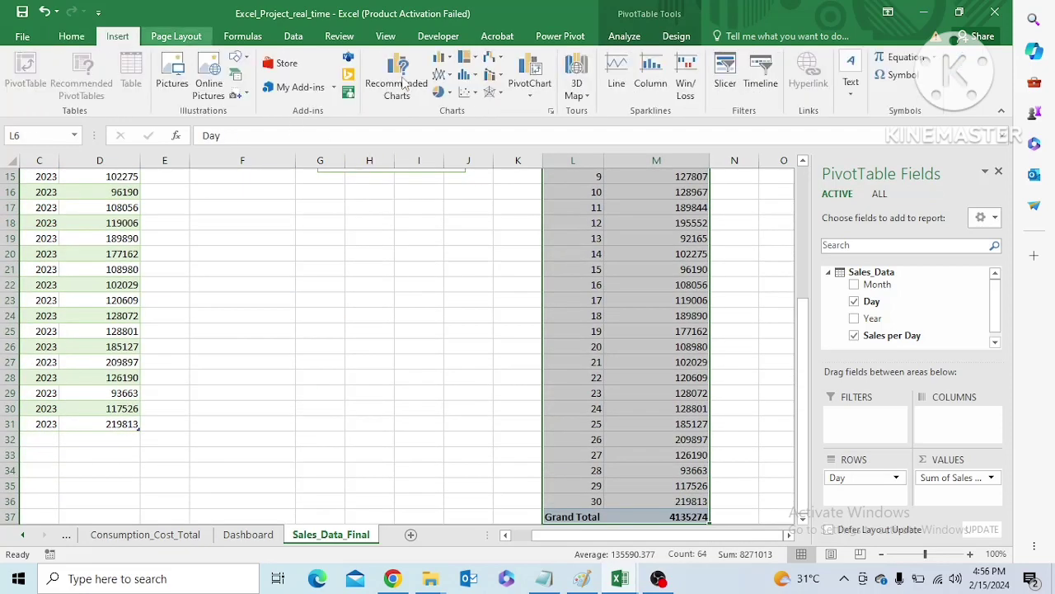
left_click(446, 59)
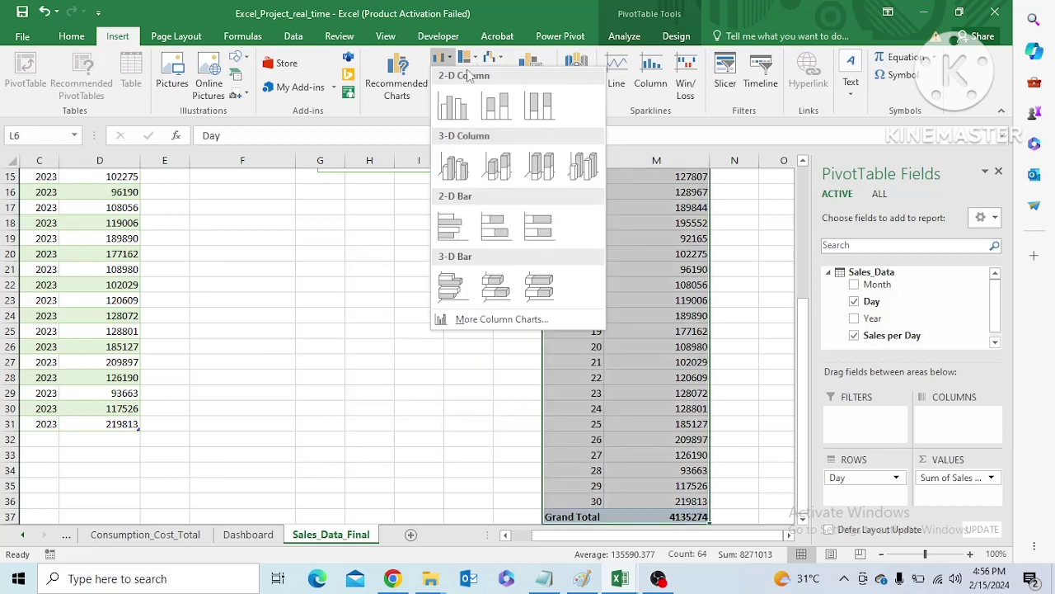
left_click(454, 106)
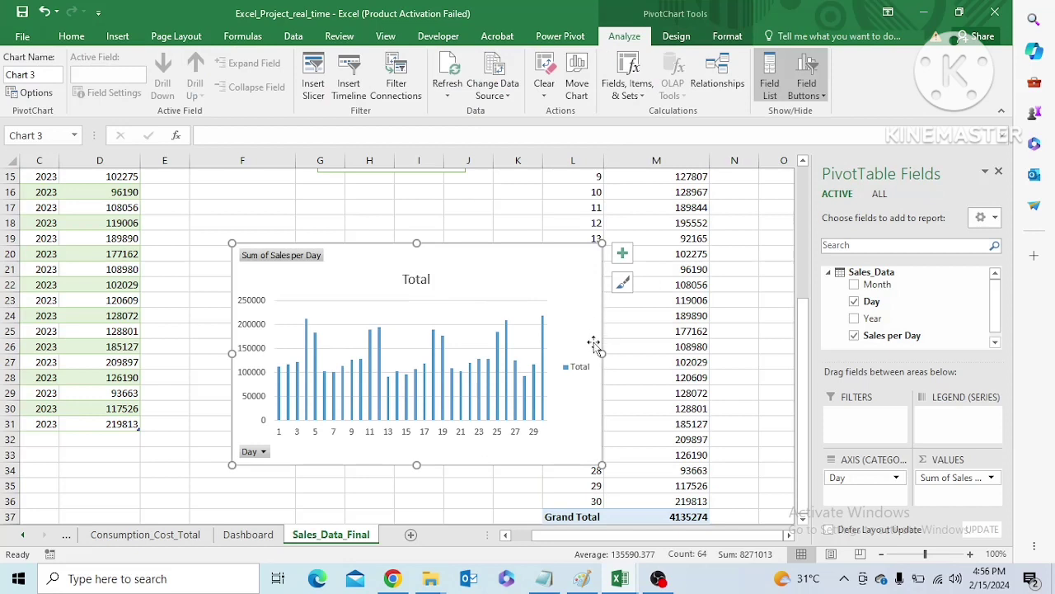
left_click(581, 368)
key("Delete")
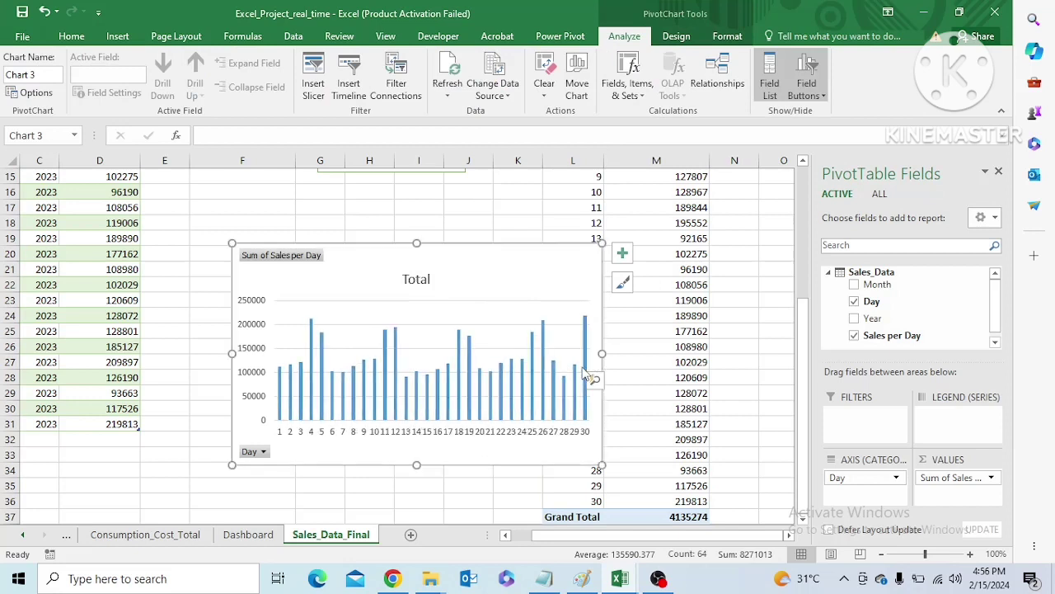
Add a trendline and data labels to the clustered column chart and turn off its gridlines
left_click(623, 254)
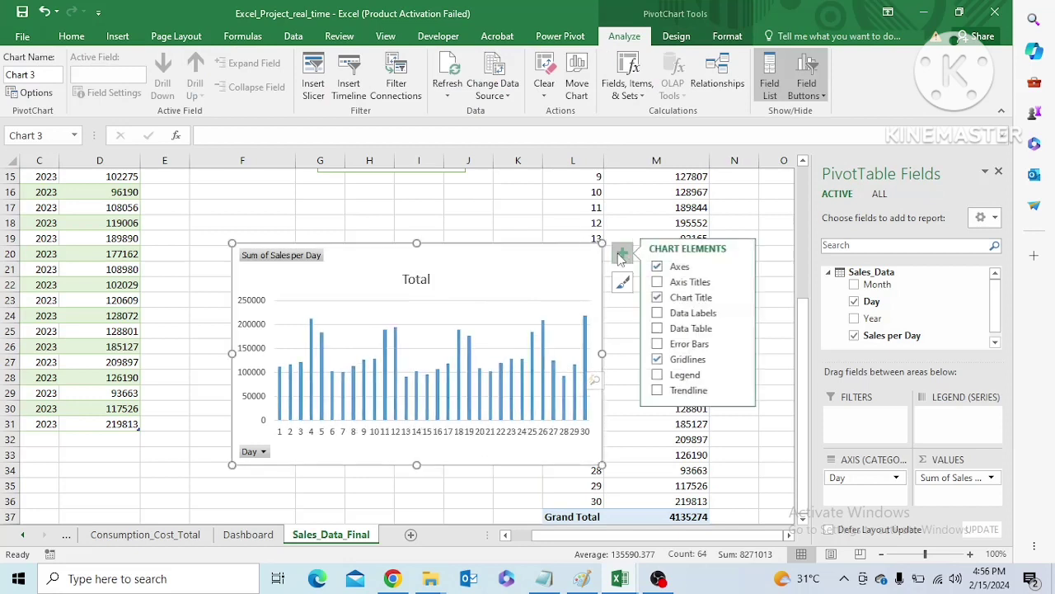
left_click(660, 390)
left_click(659, 360)
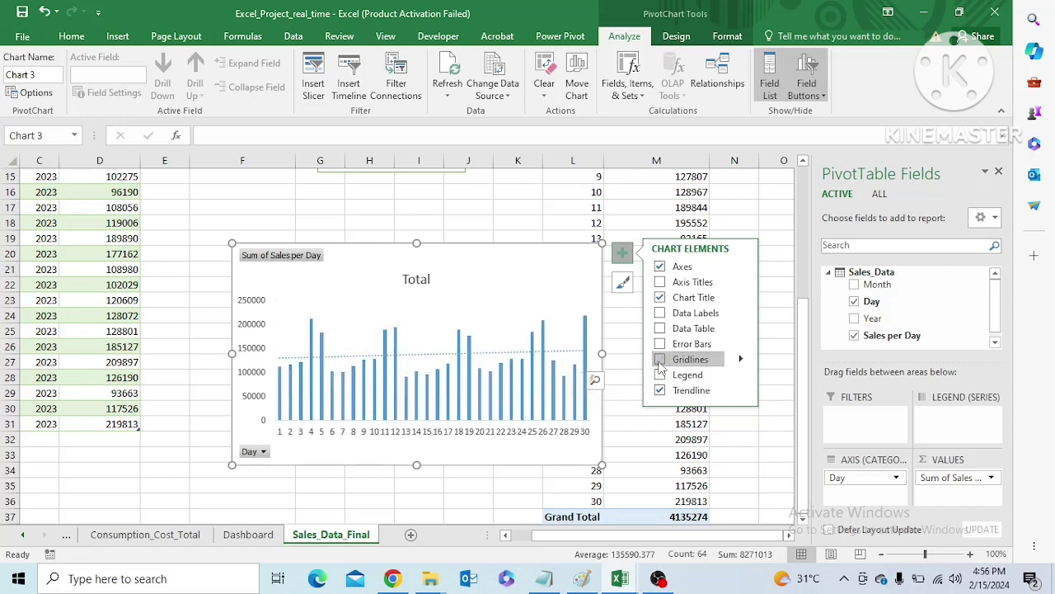
left_click(660, 313)
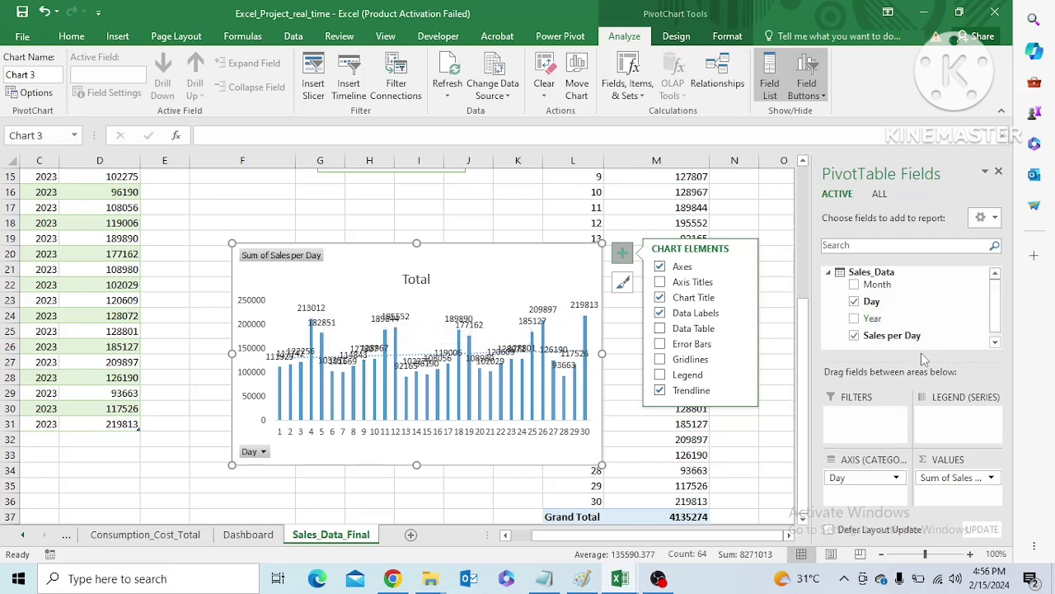
Change the clustered column chart's title to "Total Sales Per Day"
left_click(426, 280)
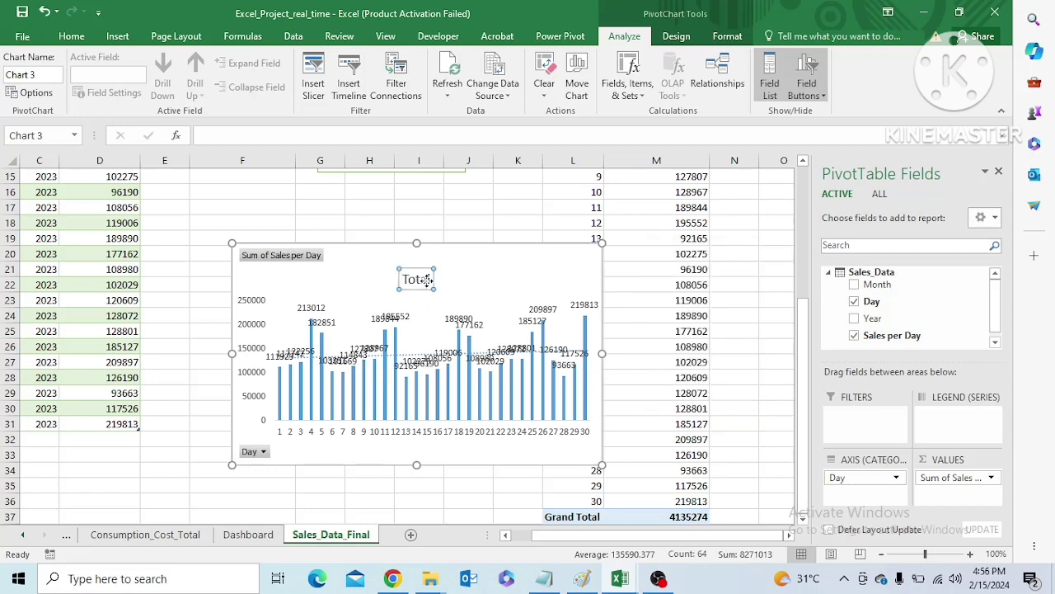
double_click(426, 281)
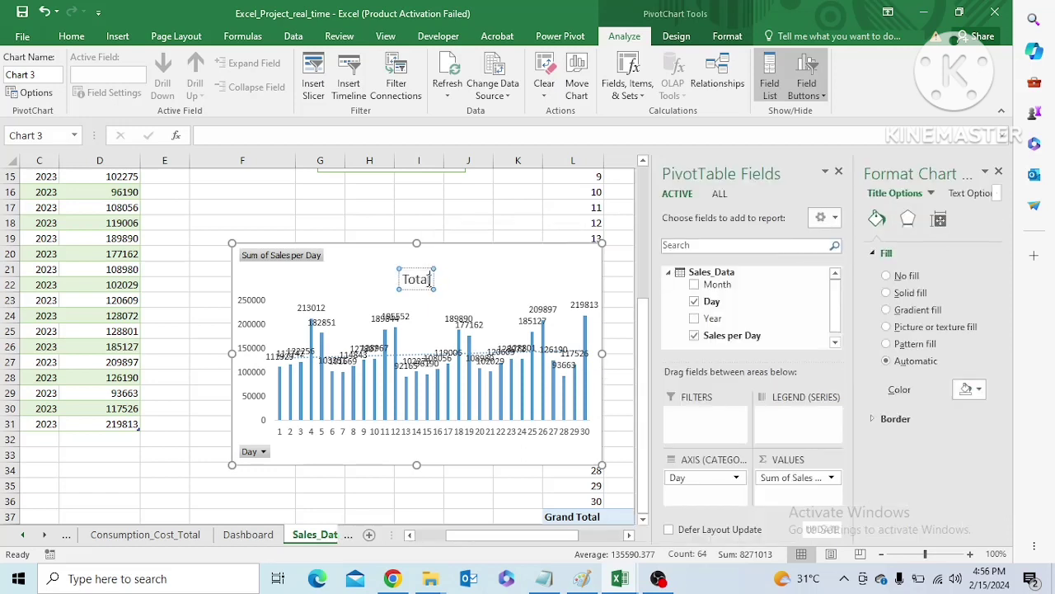
type("Sales")
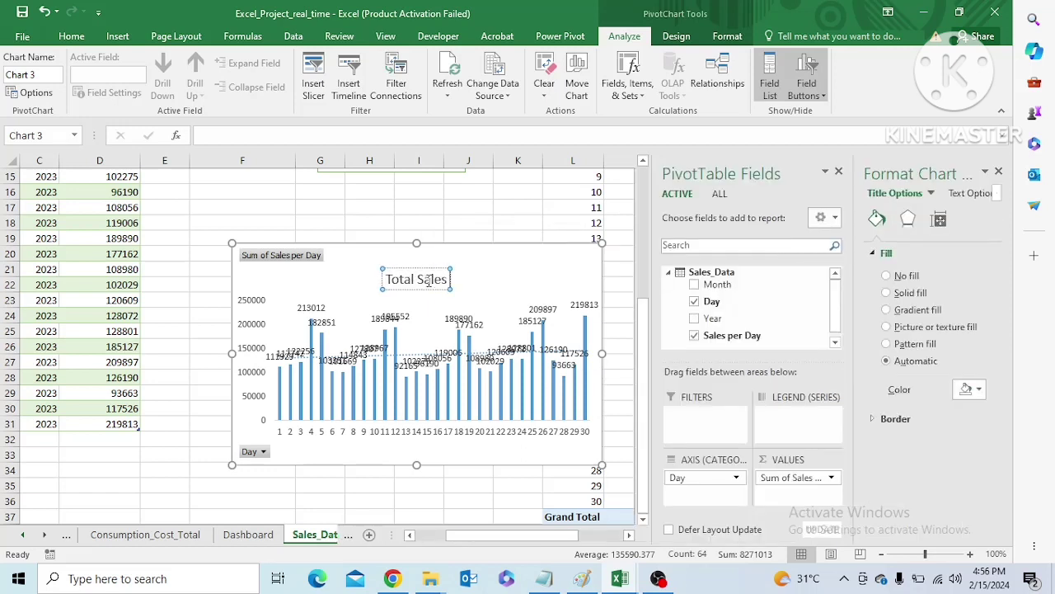
type(" Per Day")
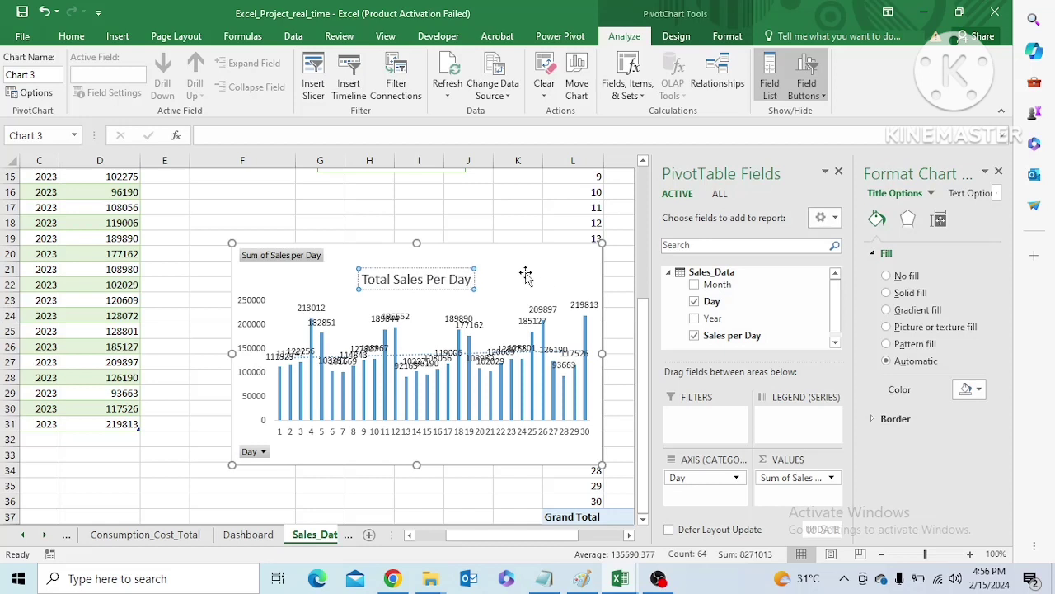
left_click(544, 276)
Hide the value and axis field buttons on the Total Sales Per Day chart
left_click(294, 258)
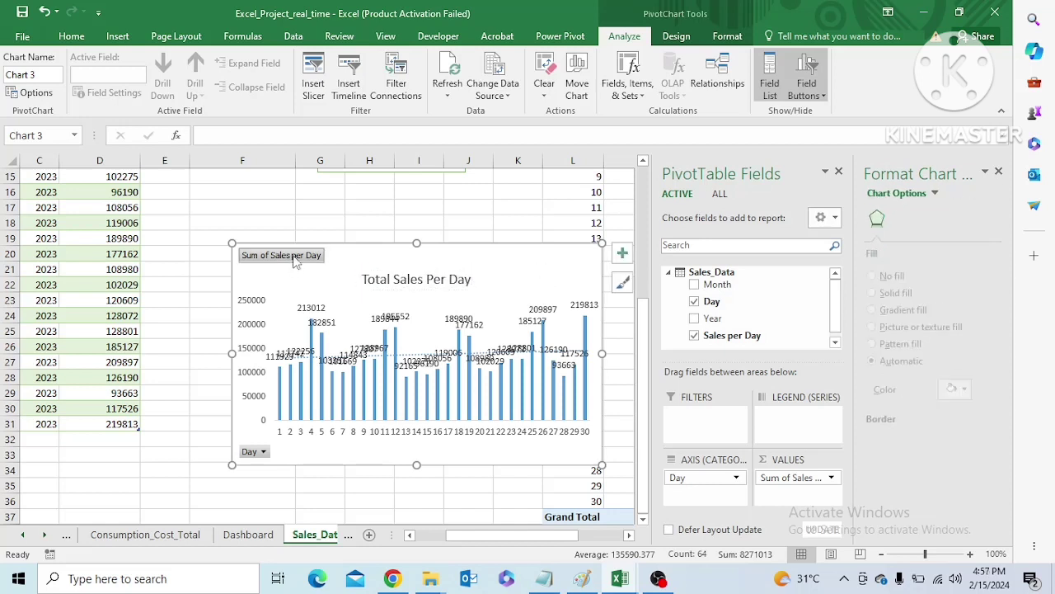
right_click(294, 260)
left_click(355, 410)
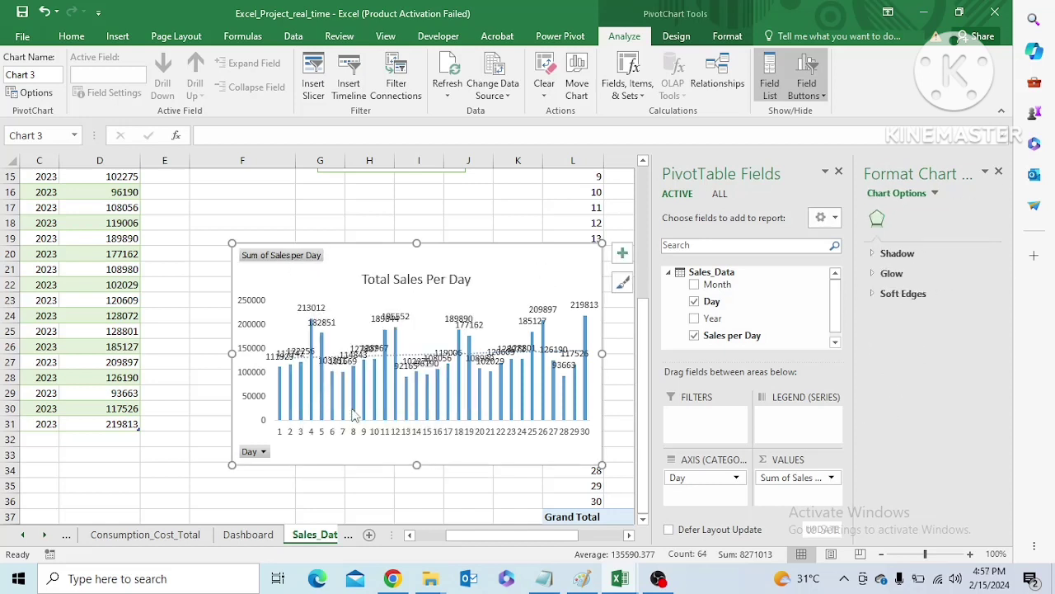
right_click(261, 455)
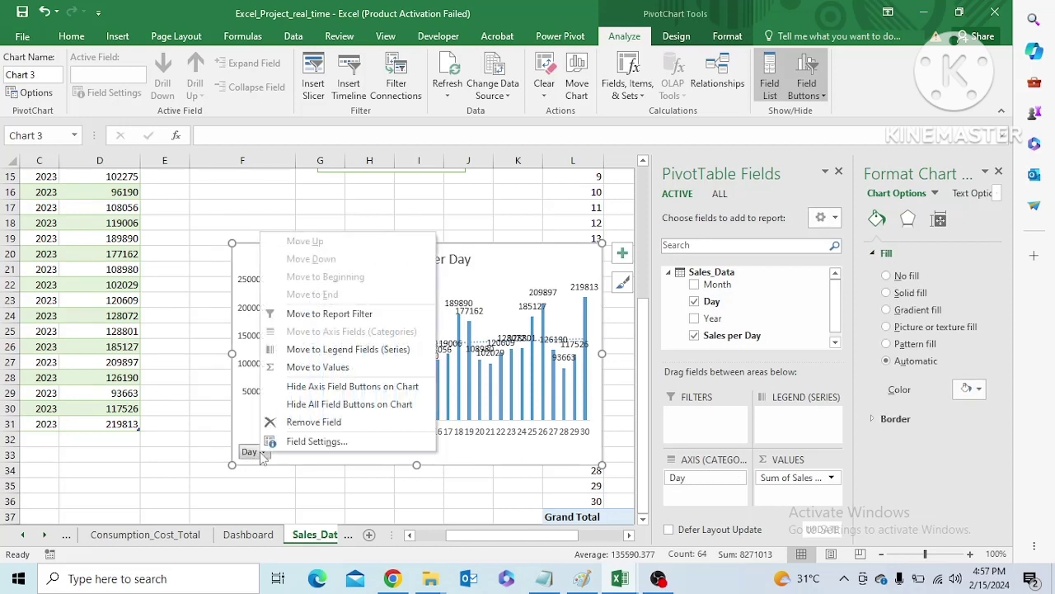
left_click(305, 386)
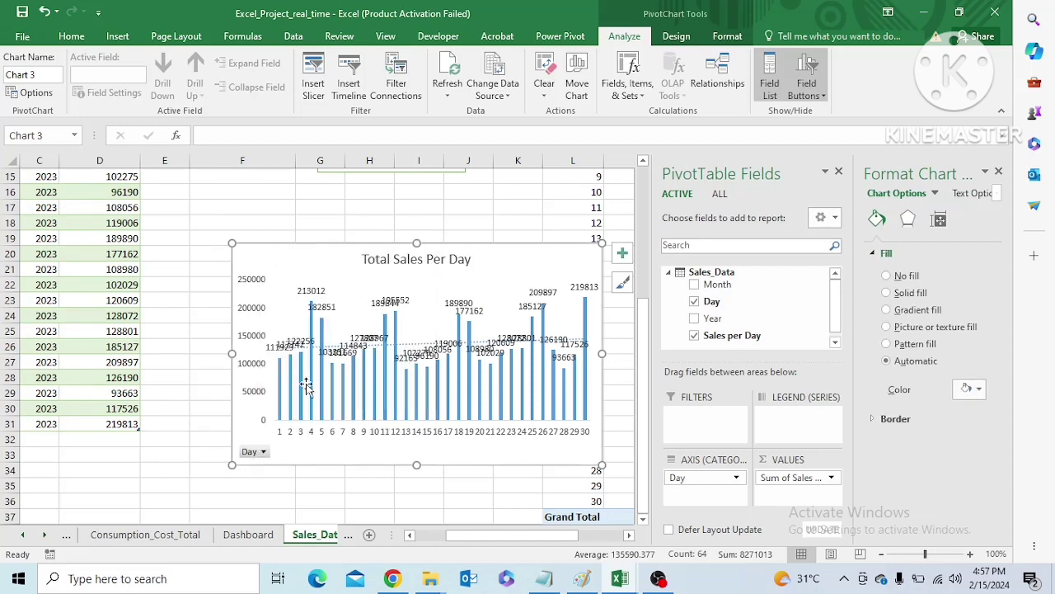
Format the chart's vertical axis numbers as Currency with the ₹ Marathi symbol
right_click(254, 285)
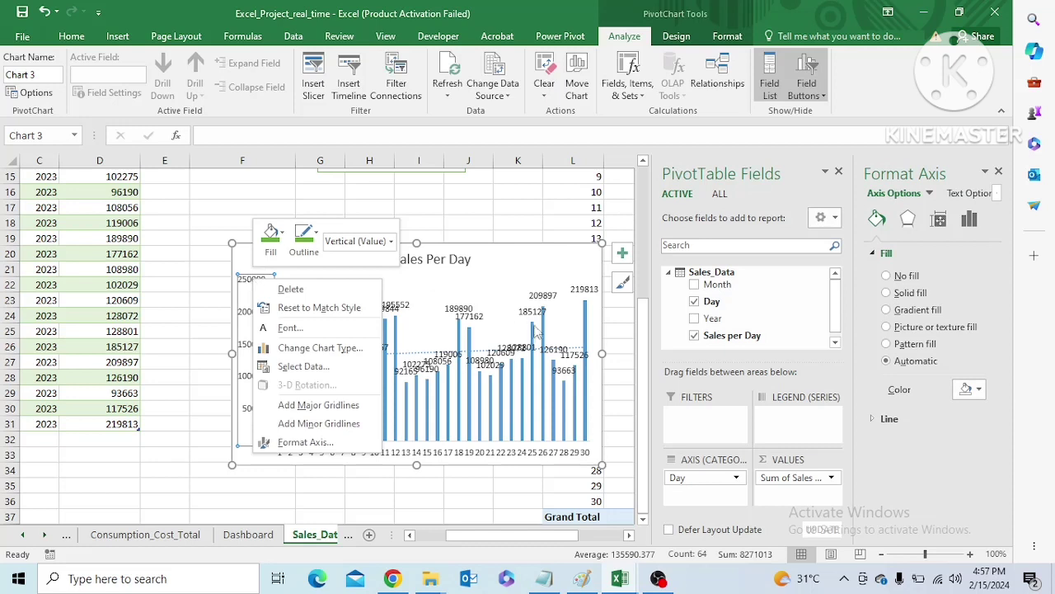
key("Escape")
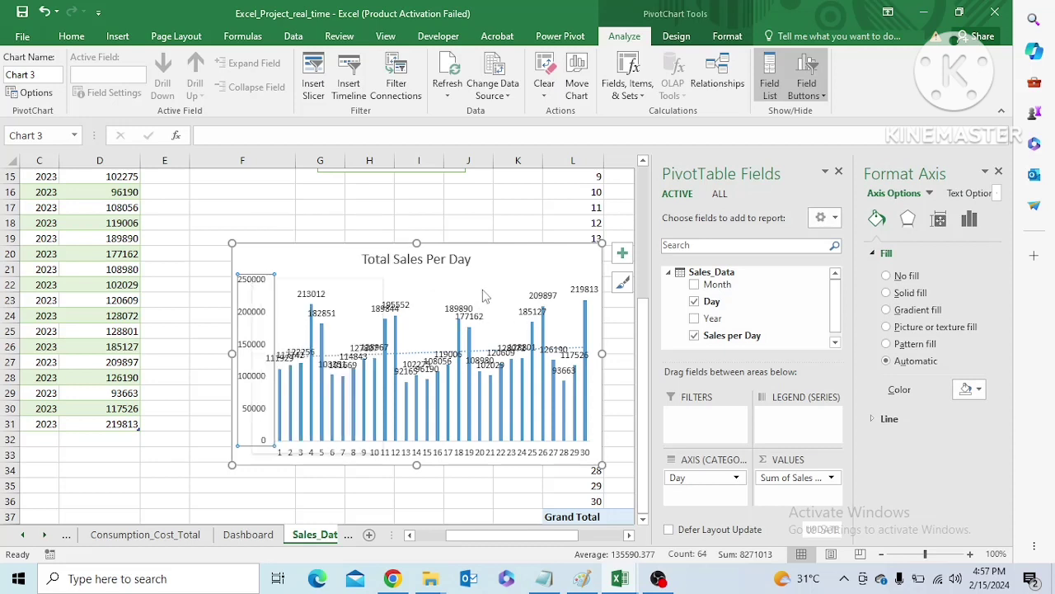
left_click(970, 218)
left_click(899, 314)
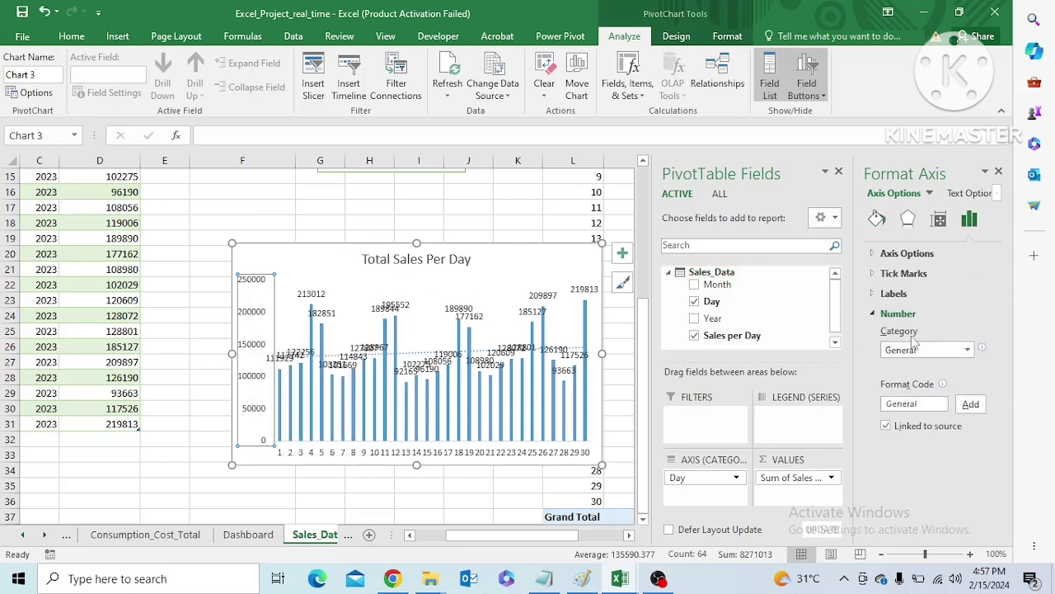
left_click(968, 350)
left_click(912, 393)
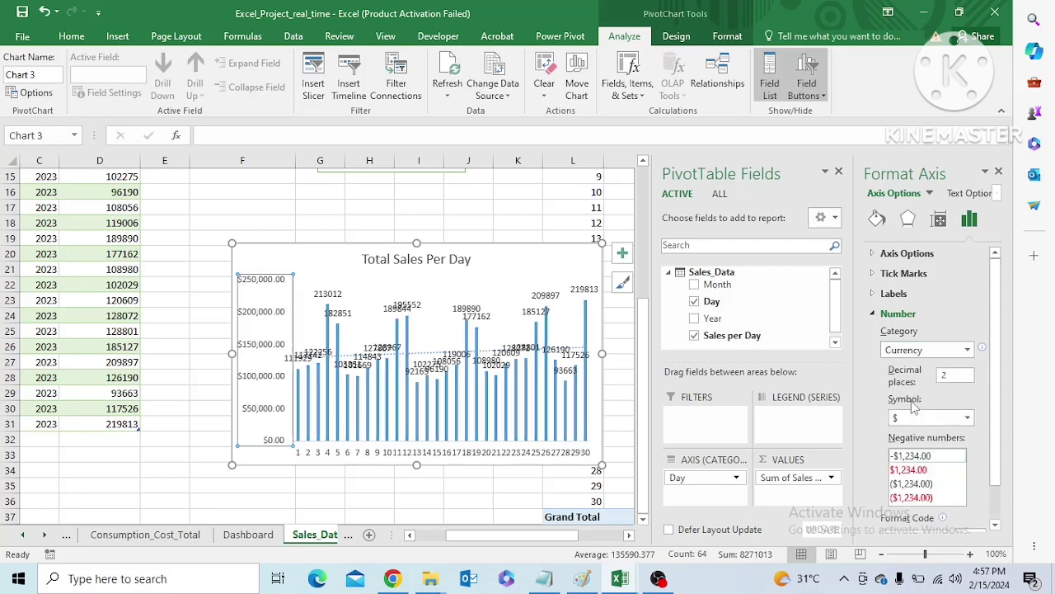
left_click(948, 418)
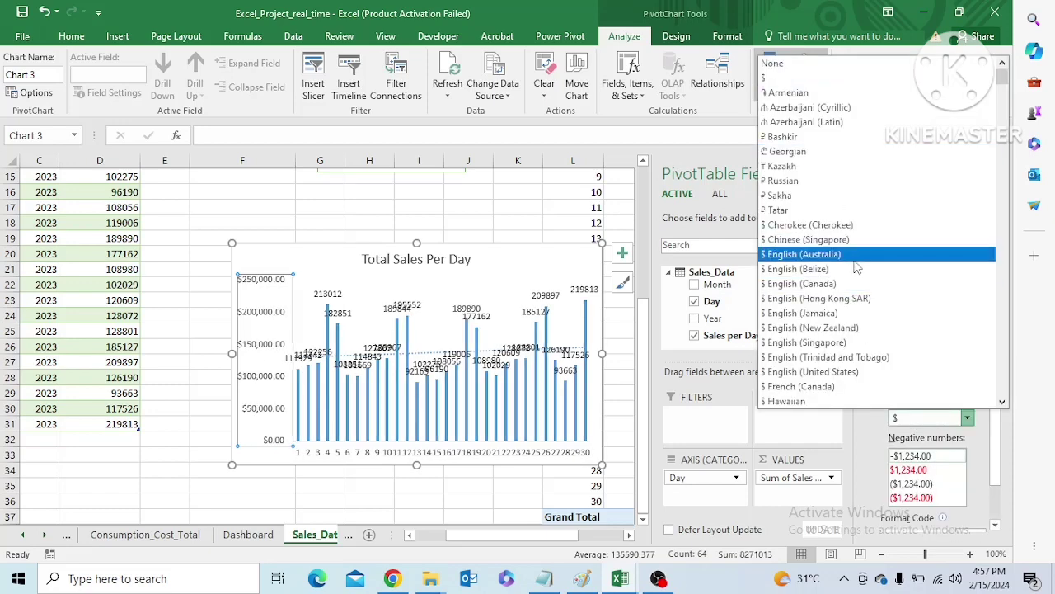
key("Down")
key("Down")
key("Down")
key("Down")
key("Down")
key("Down")
key("Down")
key("Down")
key("Down")
key("Down")
key("Down")
key("Down")
key("Down")
key("Down")
key("Down")
key("Down")
key("Down")
key("Down")
key("Down")
key("Down")
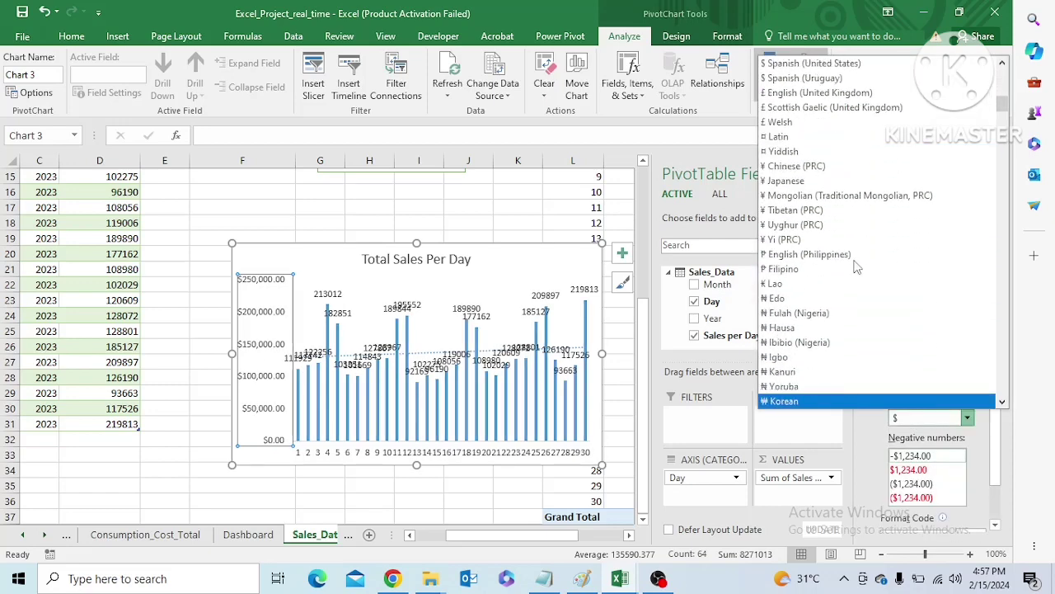
key("Down")
key("Down")
key("Down")
key("Down")
key("Down")
key("Down")
key("Down")
key("Down")
key("Down")
key("Down")
key("Down")
key("Down")
key("Down")
key("Down")
key("Down")
key("Down")
key("Down")
key("Down")
key("Down")
key("Down")
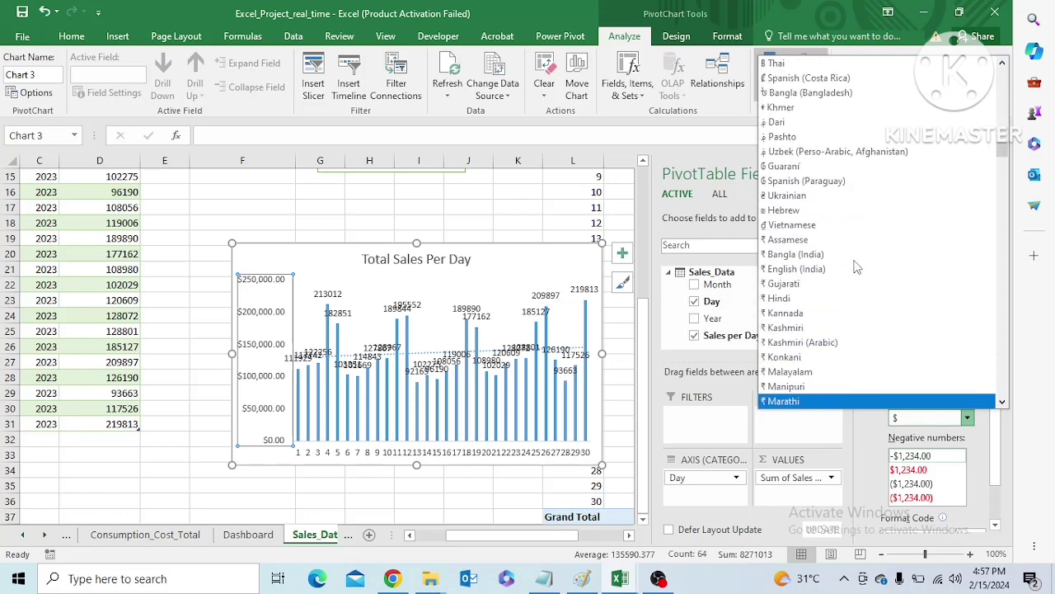
key("Return")
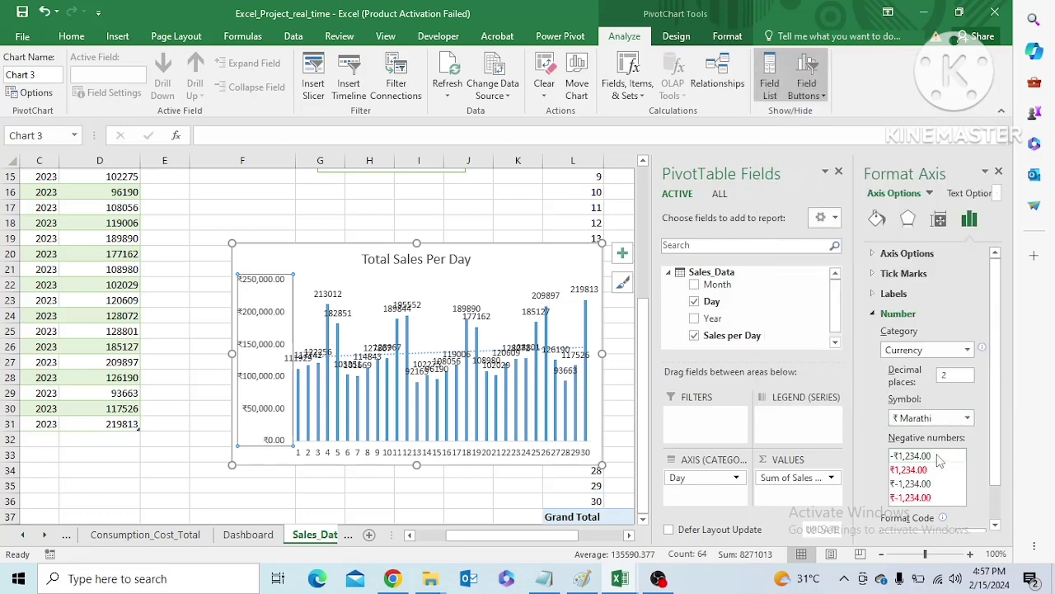
Add the custom number format code 0.00,,"M" to the chart's vertical axis
left_click_drag(996, 457, 880, 496)
type("0.000.00")
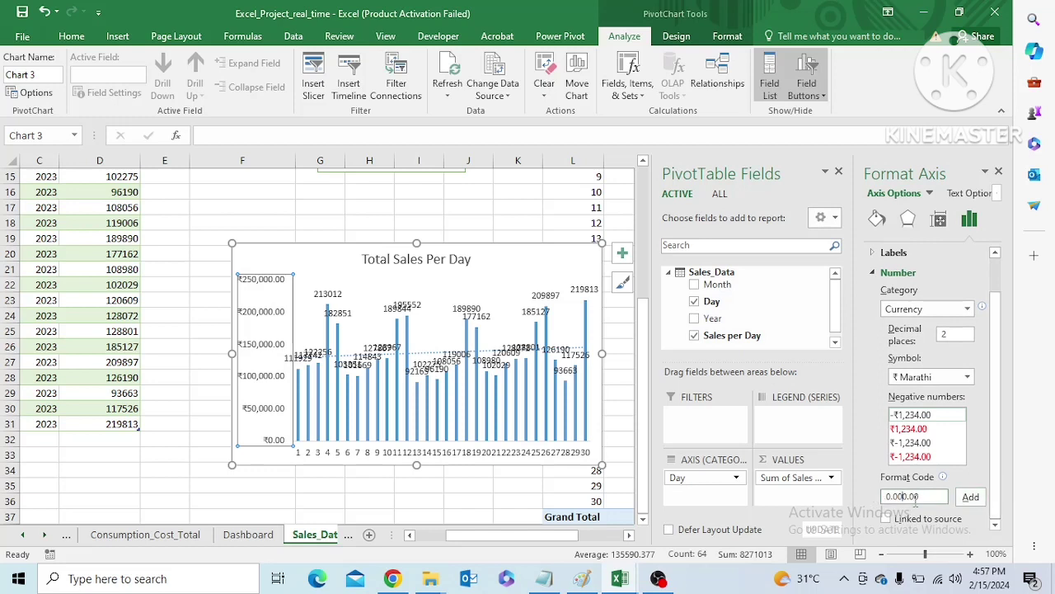
left_click_drag(921, 496, 882, 496)
type("0")
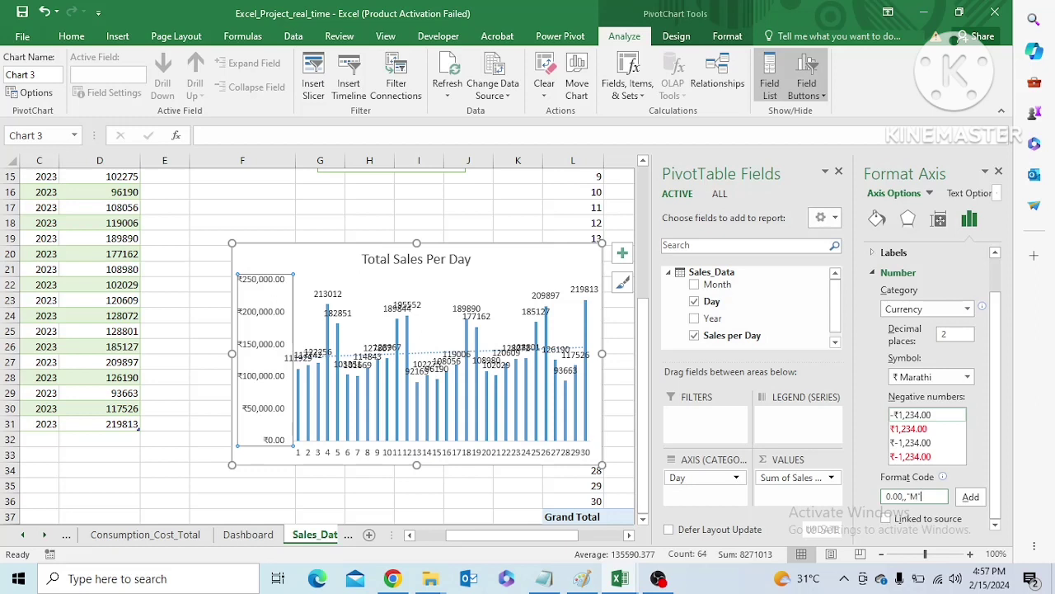
left_click(971, 497)
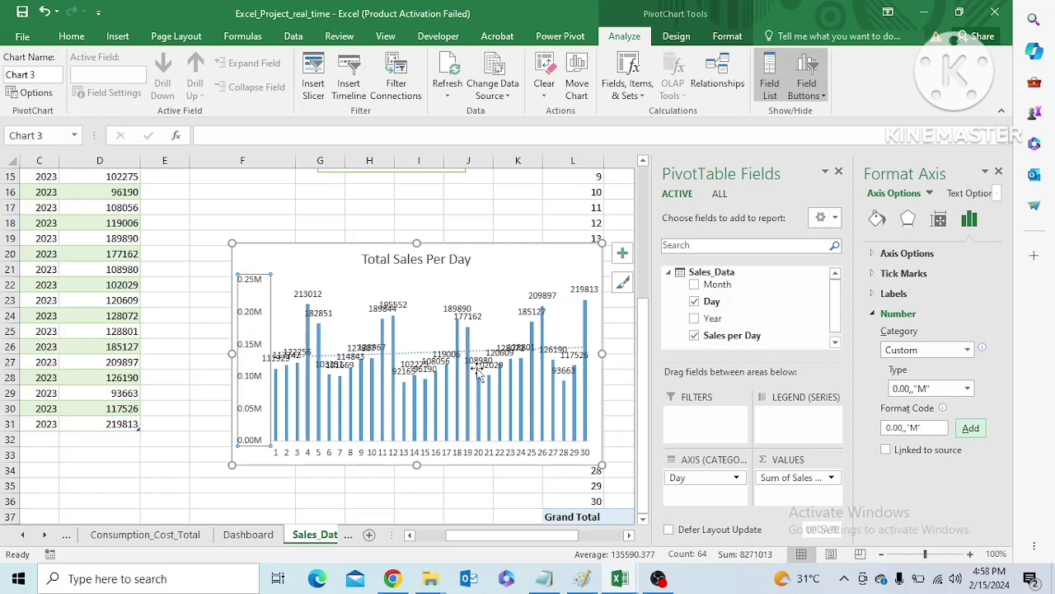
Format the chart's data labels as Currency with the ₹ Marathi symbol
left_click(312, 298)
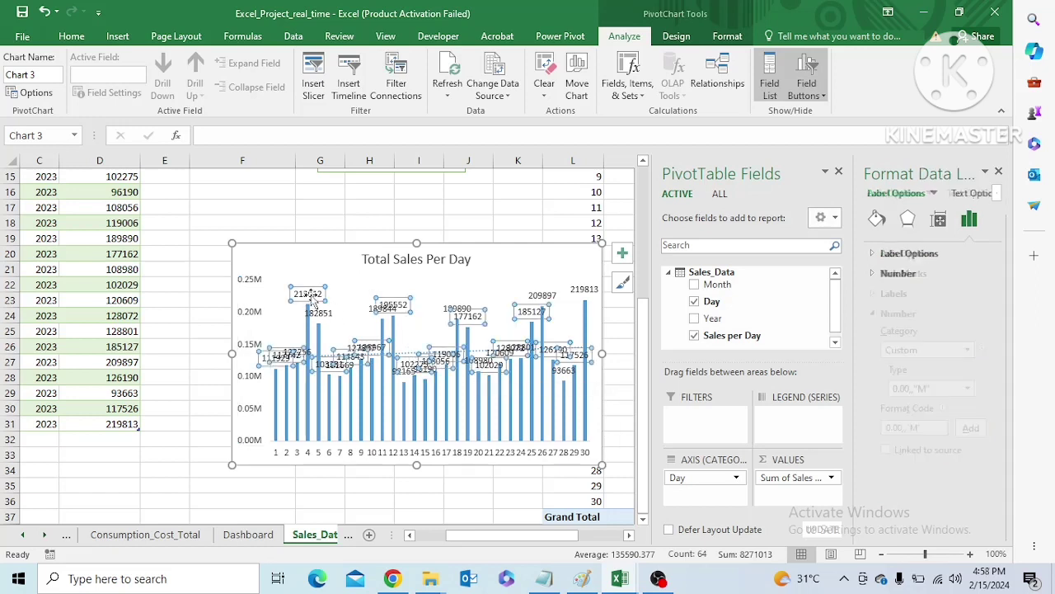
left_click(877, 278)
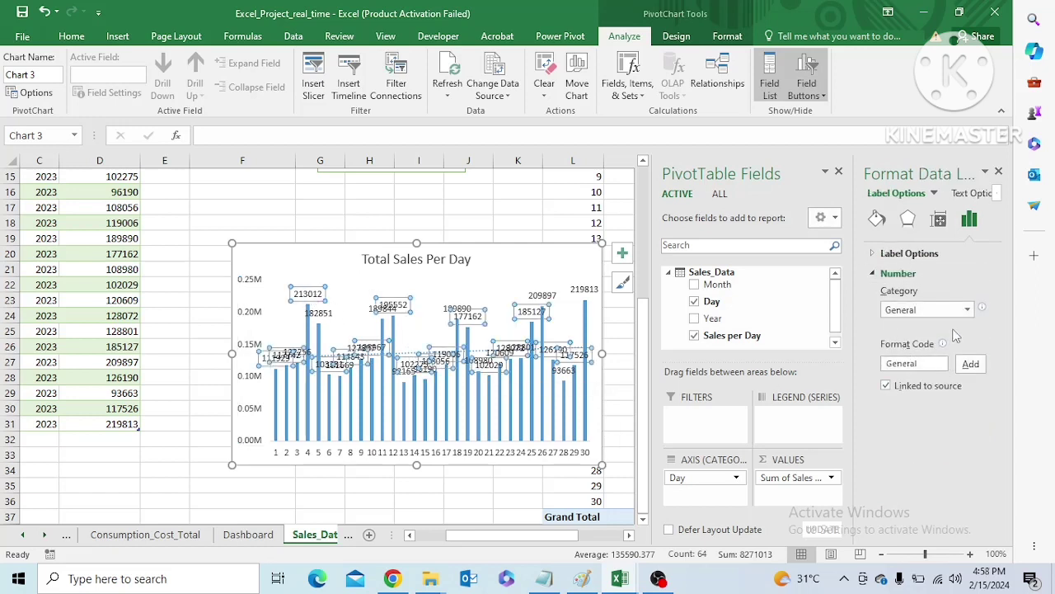
left_click(967, 310)
left_click(912, 359)
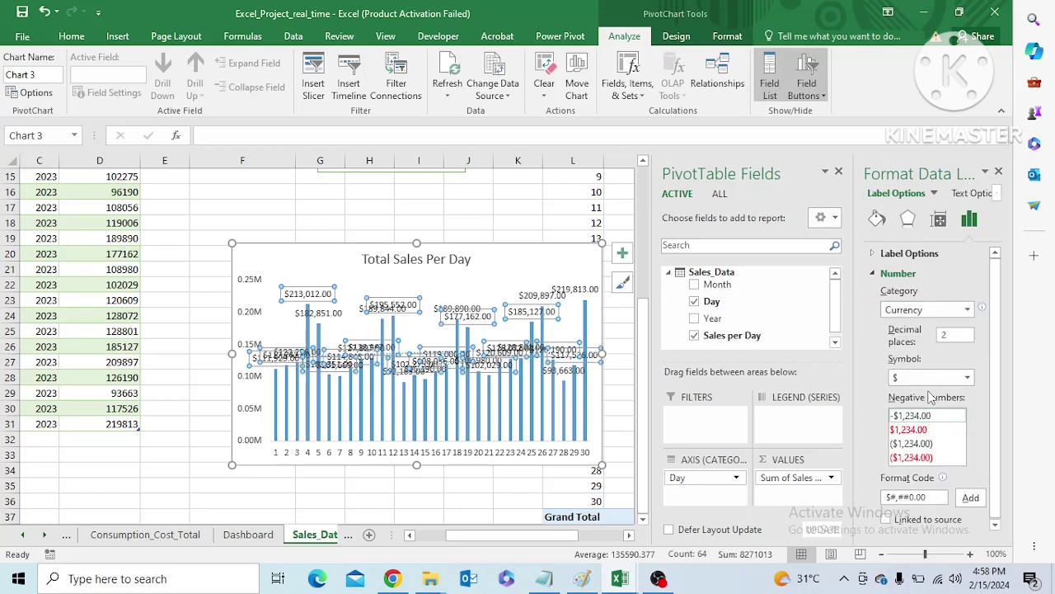
left_click(967, 376)
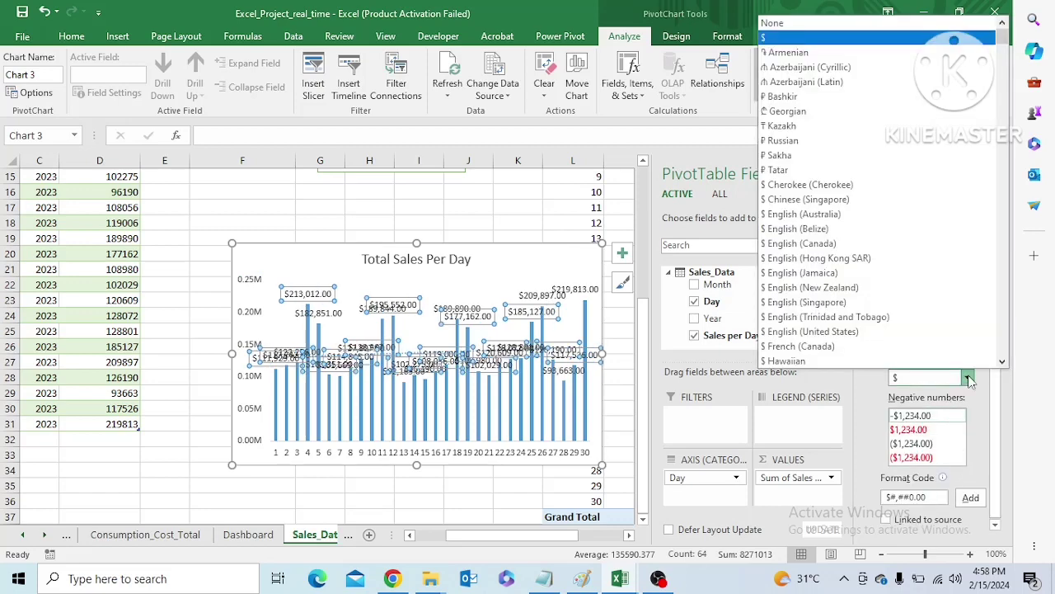
key("Down")
key("Down")
key("Down")
key("Down")
key("Down")
key("Down")
key("Down")
key("Down")
key("Down")
key("Down")
key("Down")
key("Down")
key("Down")
key("Down")
key("Down")
key("Down")
key("Down")
key("Down")
key("Down")
key("Down")
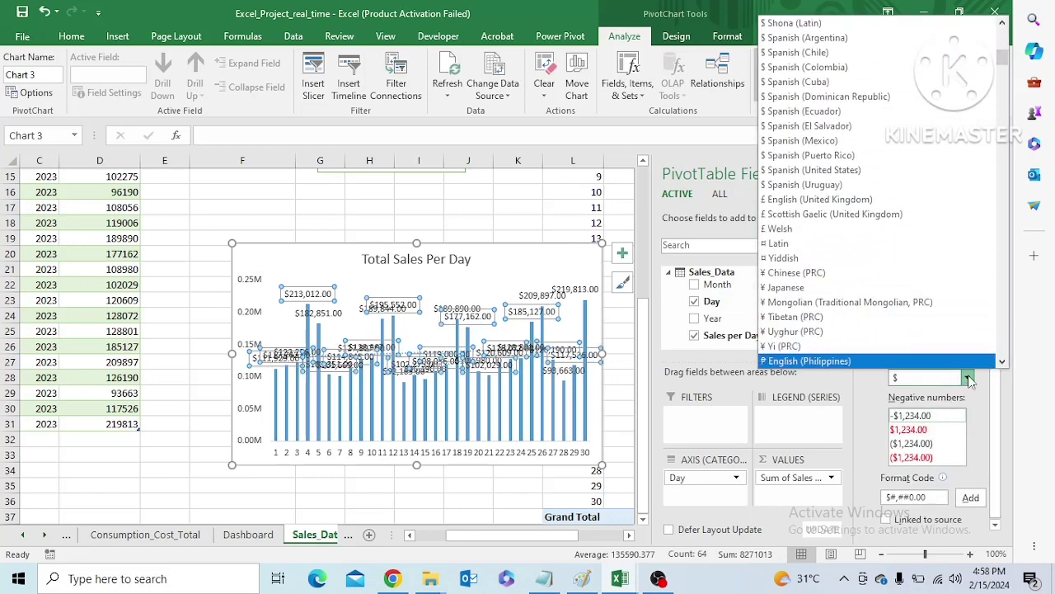
key("Down")
key("Down")
key("Down")
key("Down")
key("Down")
key("Down")
key("Down")
key("Down")
key("Down")
key("Down")
key("Down")
key("Down")
key("Down")
key("Down")
key("Down")
key("Down")
key("Down")
key("Down")
key("Down")
key("Down")
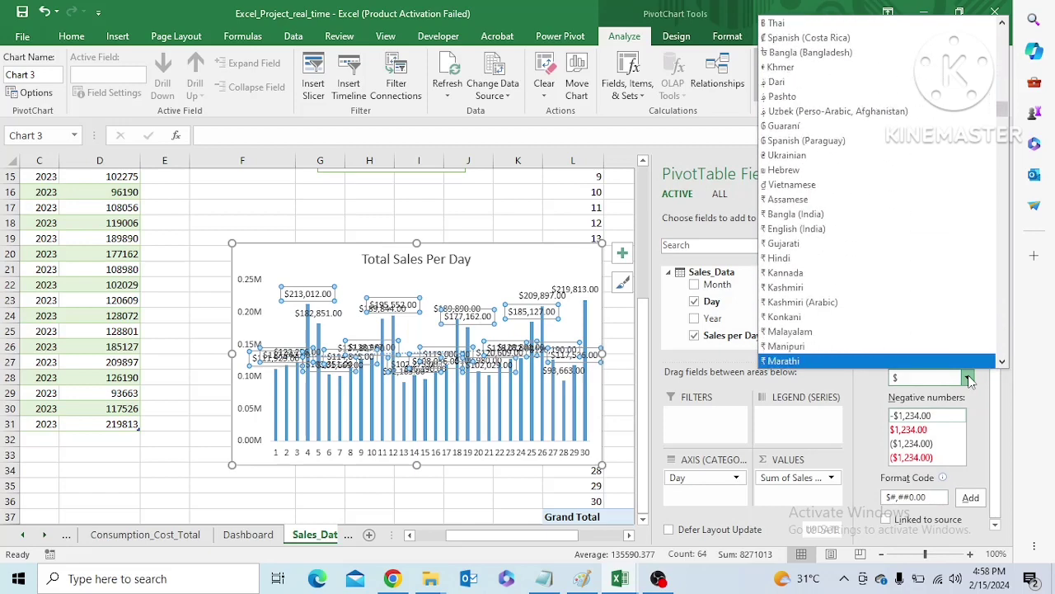
key("Return")
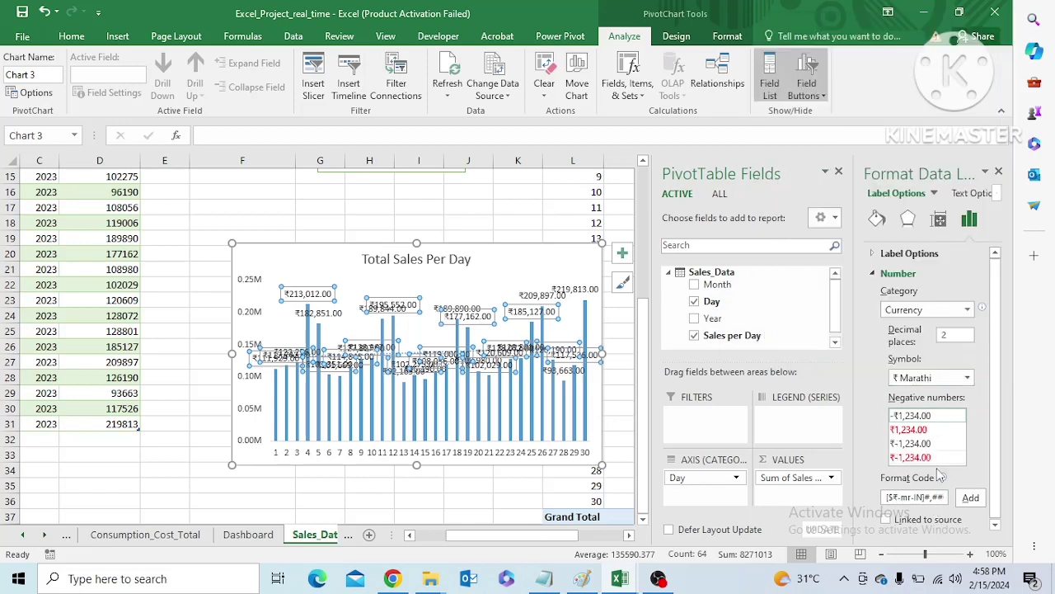
Apply the custom number format code 0.00,,"M" to the chart's data labels
left_click_drag(945, 496, 860, 496)
key("BackSpace")
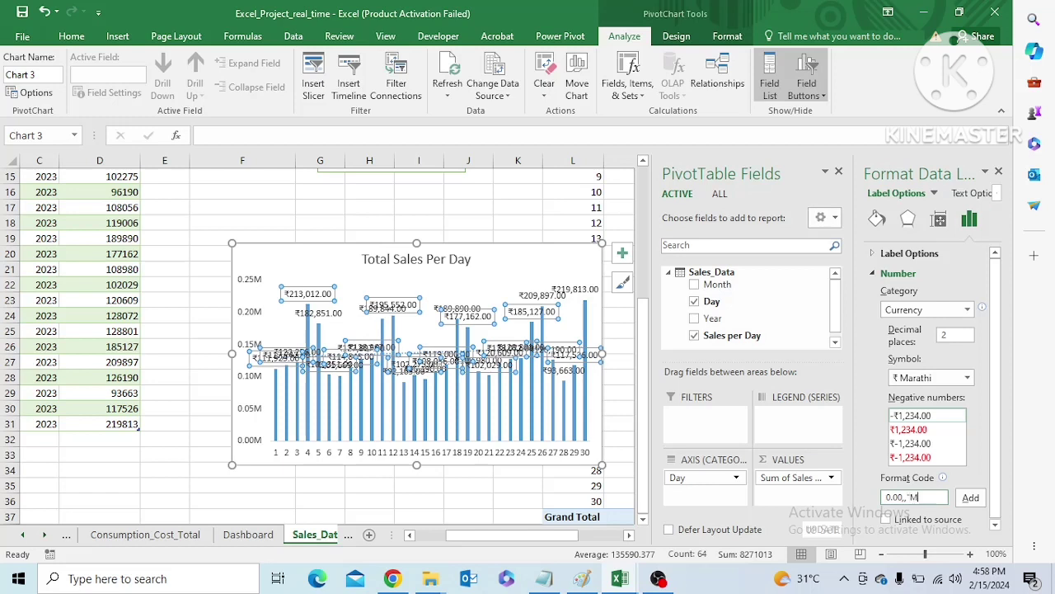
left_click(971, 497)
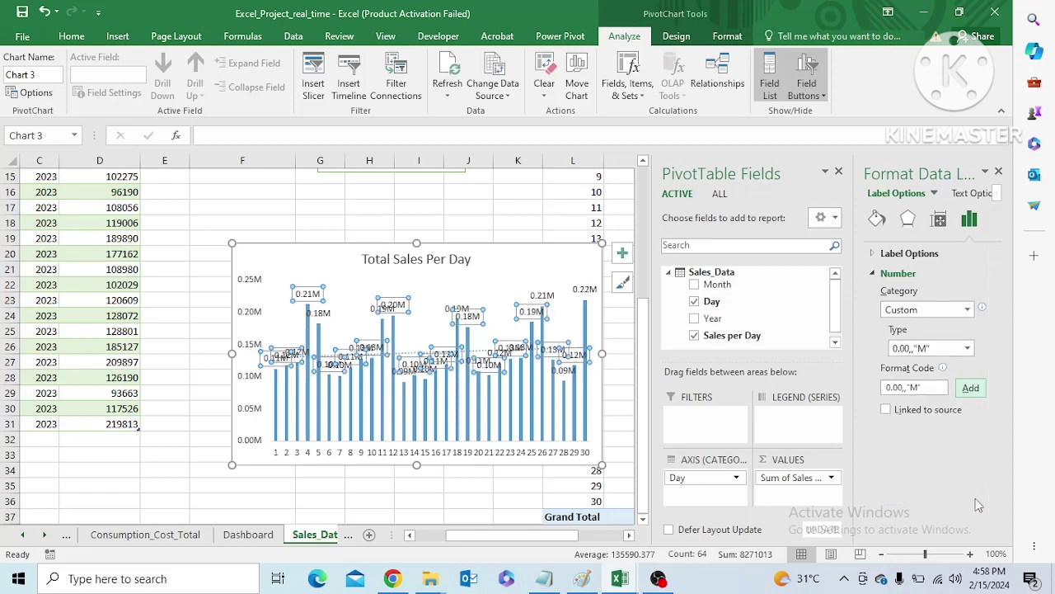
left_click(524, 268)
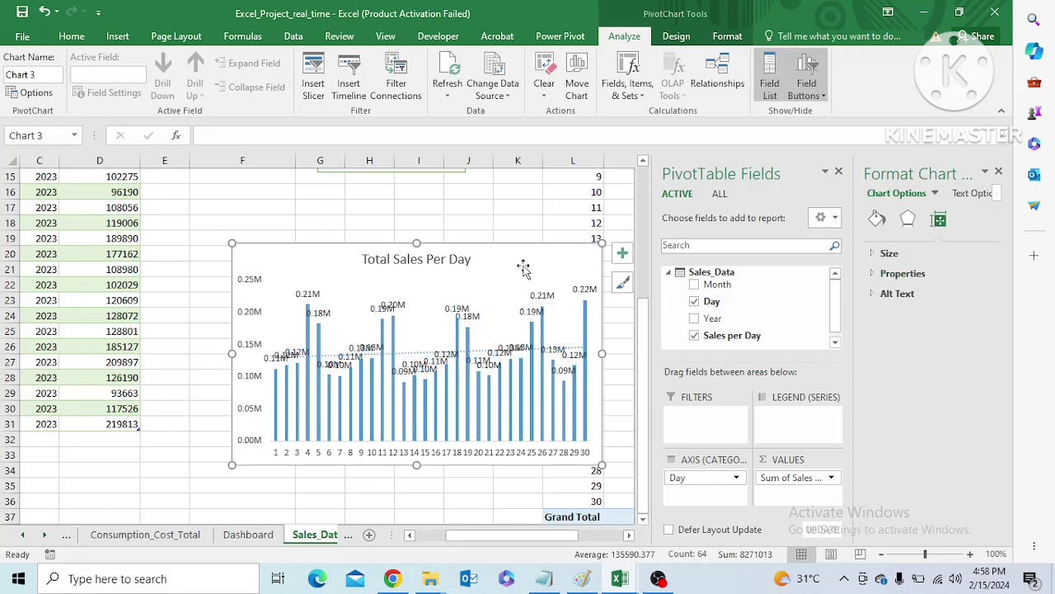
Paste the Total Sales Per Day chart onto the Dashboard sheet and position it directly below the Day slicer
left_click(247, 534)
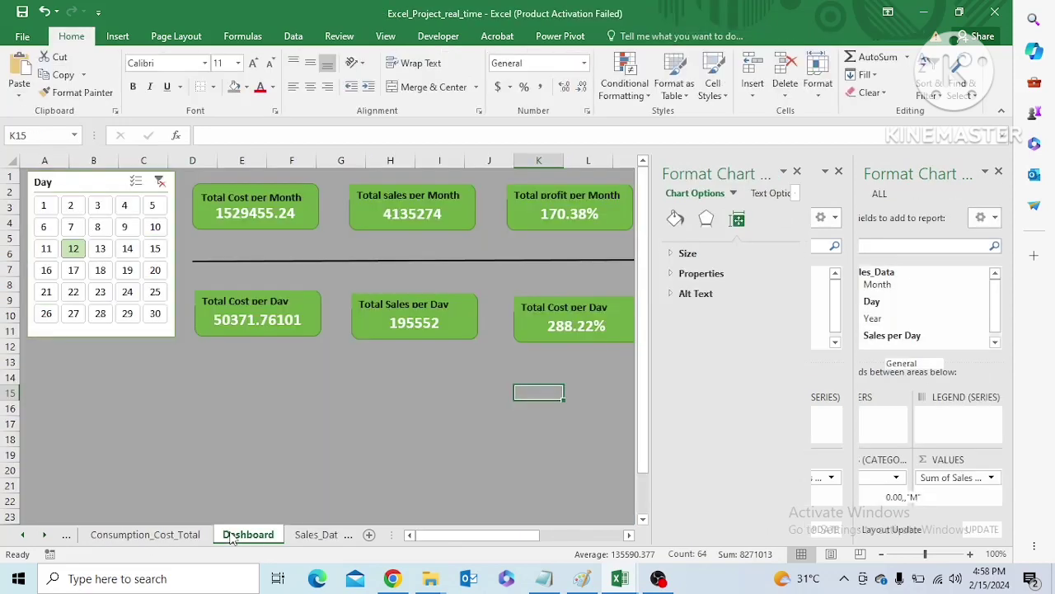
left_click(159, 405)
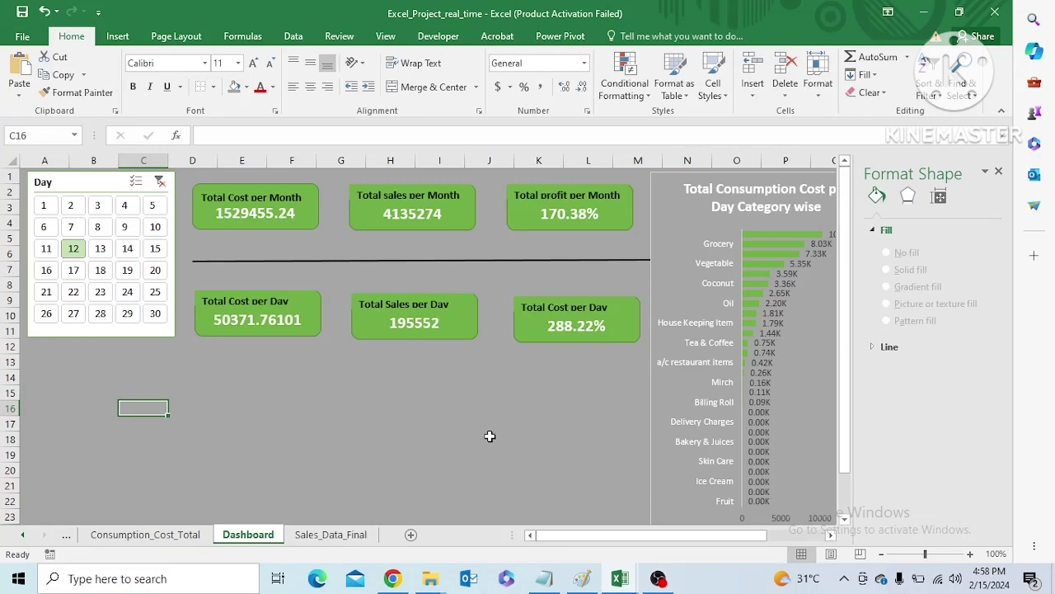
left_click(54, 377)
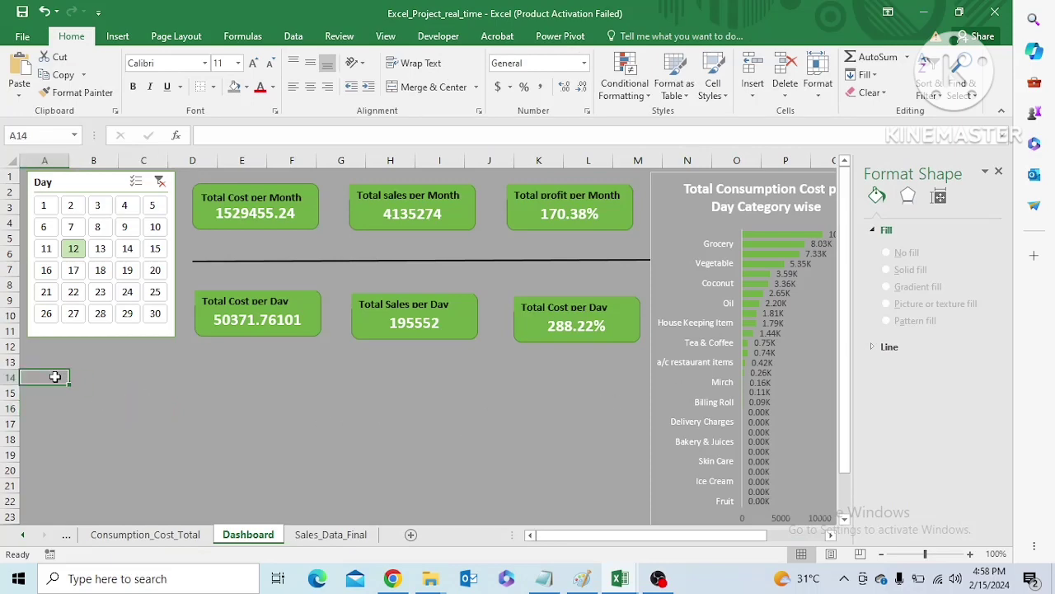
key("ctrl+v")
left_click_drag(278, 400, 277, 372)
left_click(572, 438)
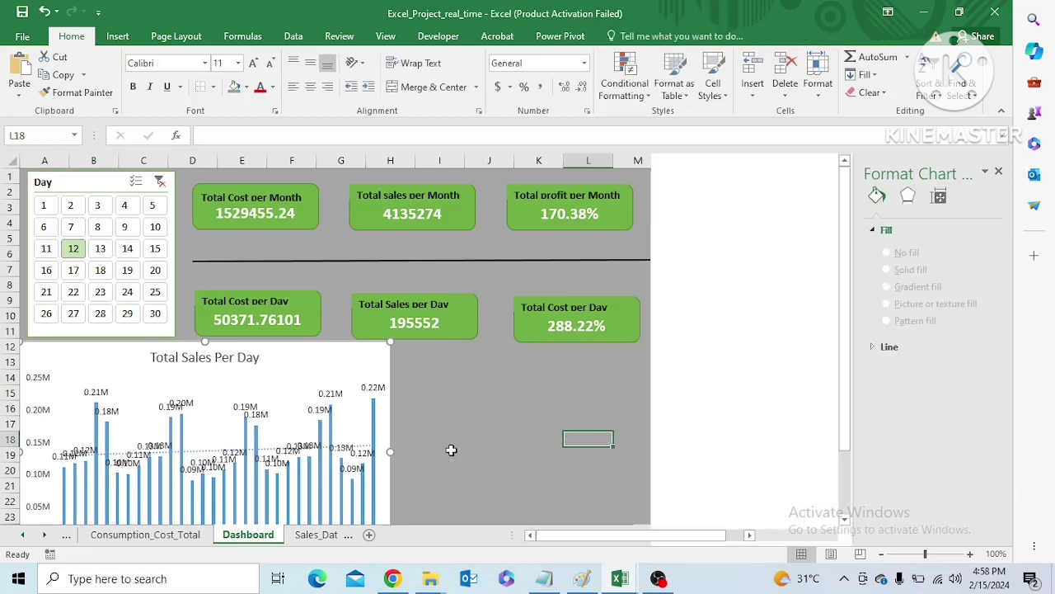
Resize the pasted chart to span columns A to M and rows 12 to 22, beside the consumption cost chart
left_click(387, 458)
left_click_drag(390, 451, 498, 451)
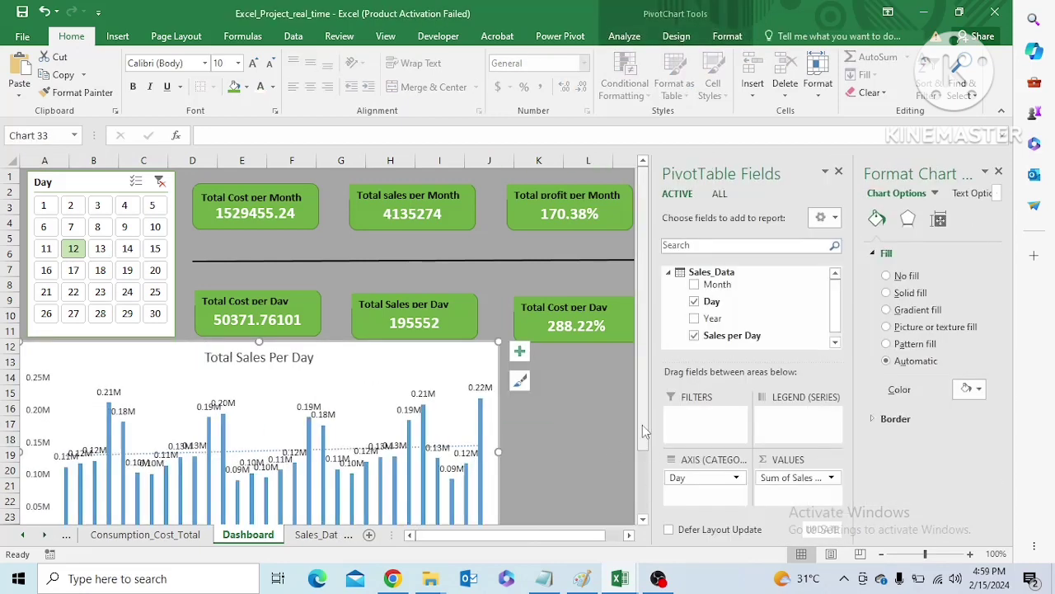
scroll(646, 481, "down", 2)
left_click_drag(259, 486, 259, 434)
left_click_drag(497, 350, 395, 346)
left_click(612, 449)
left_click(391, 454)
left_click(532, 540)
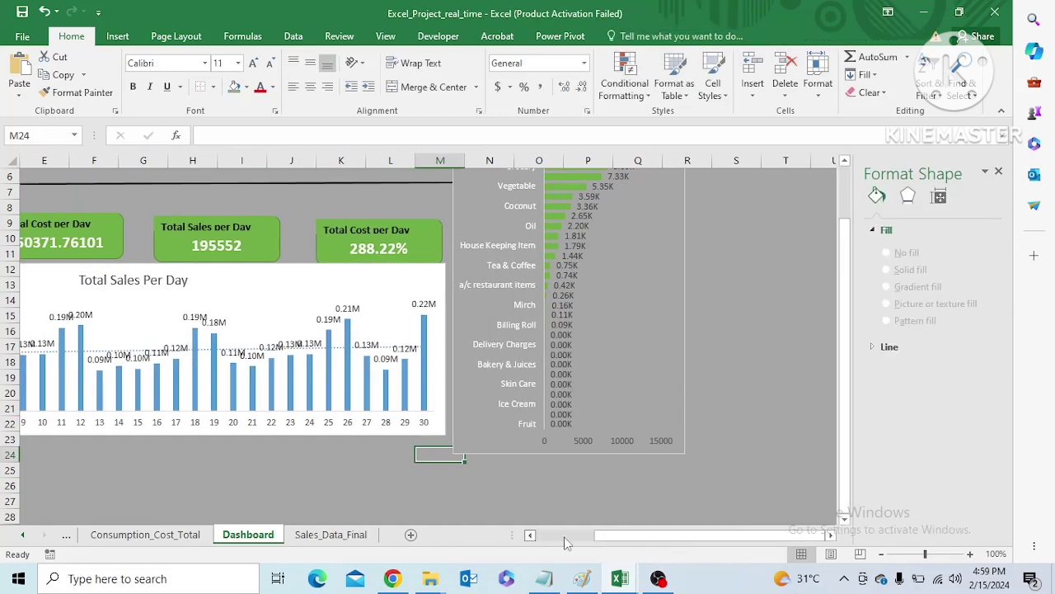
left_click_drag(618, 542, 554, 544)
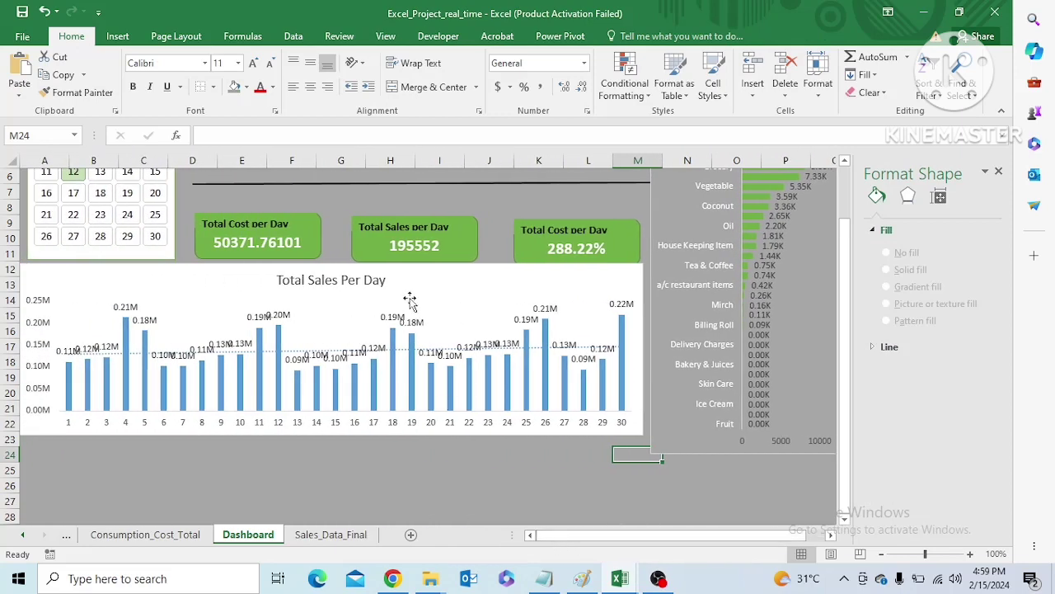
left_click_drag(849, 363, 850, 287)
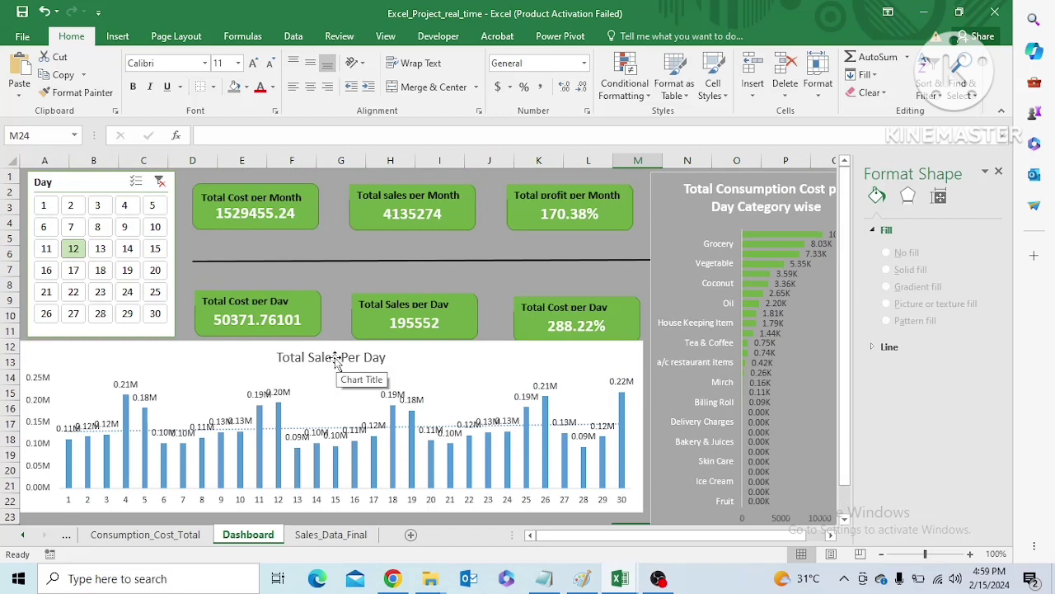
Change the Total Sales Per Day chart on the dashboard to a Line chart
left_click(219, 392)
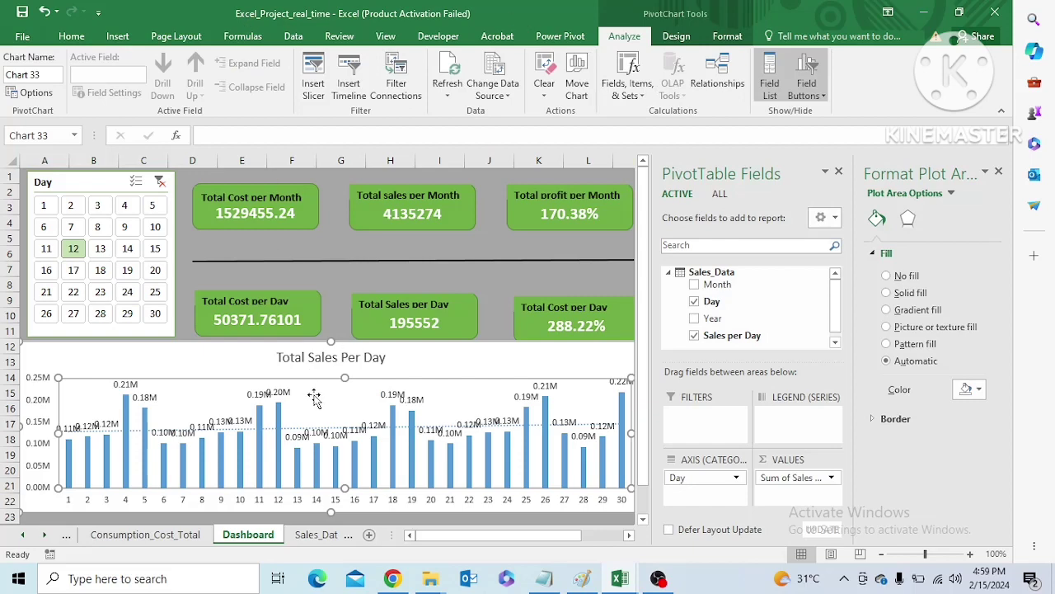
right_click(323, 406)
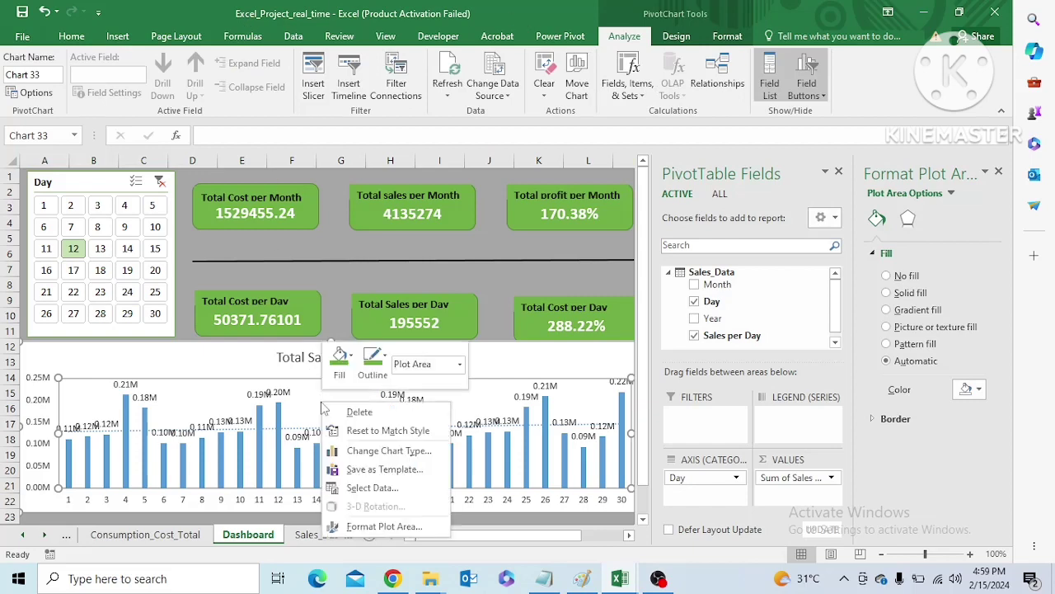
left_click(378, 451)
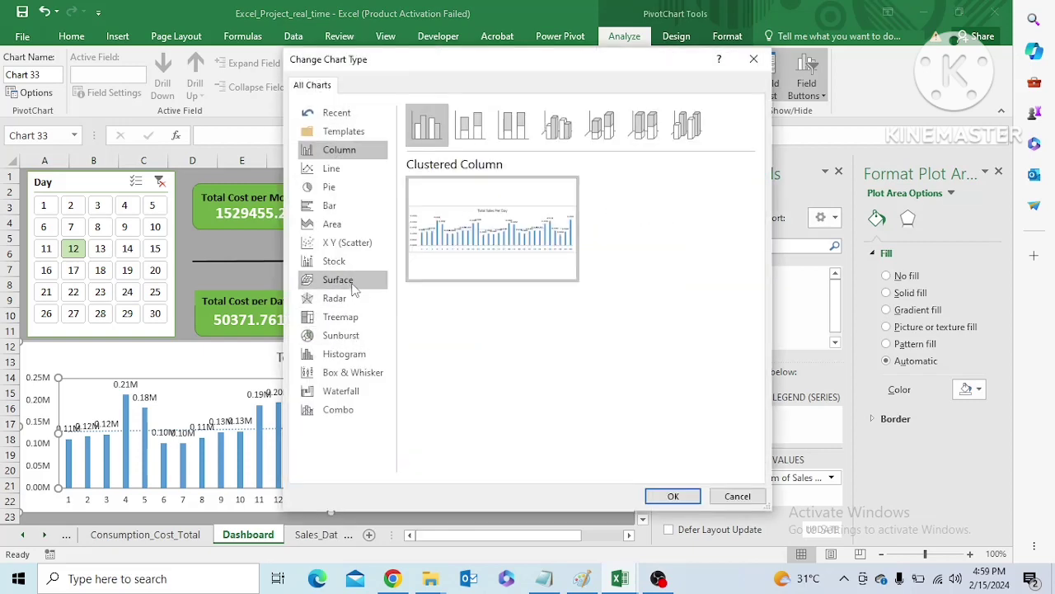
left_click(331, 170)
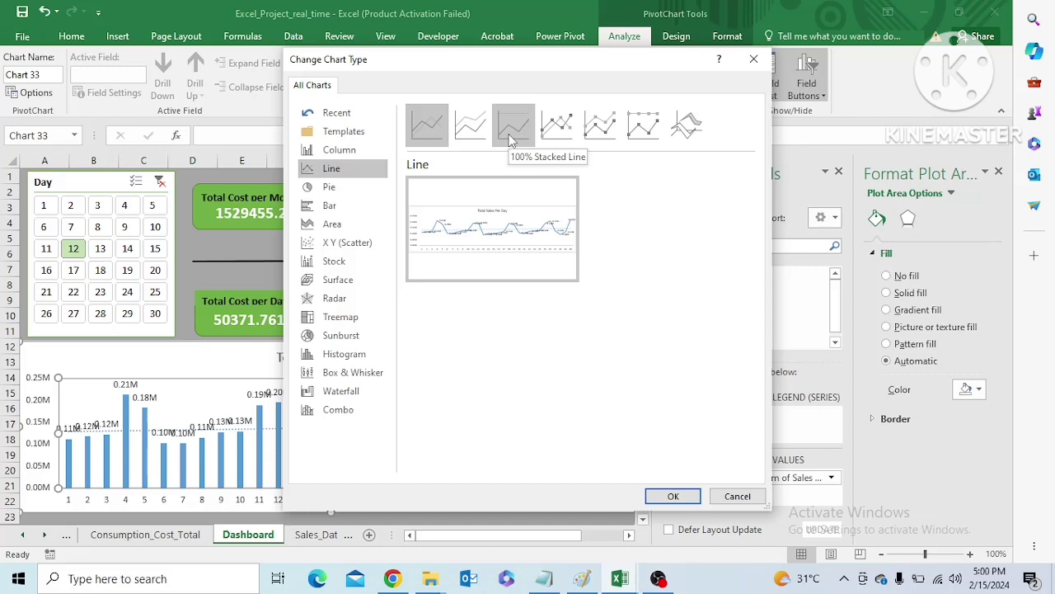
mouse_move(499, 205)
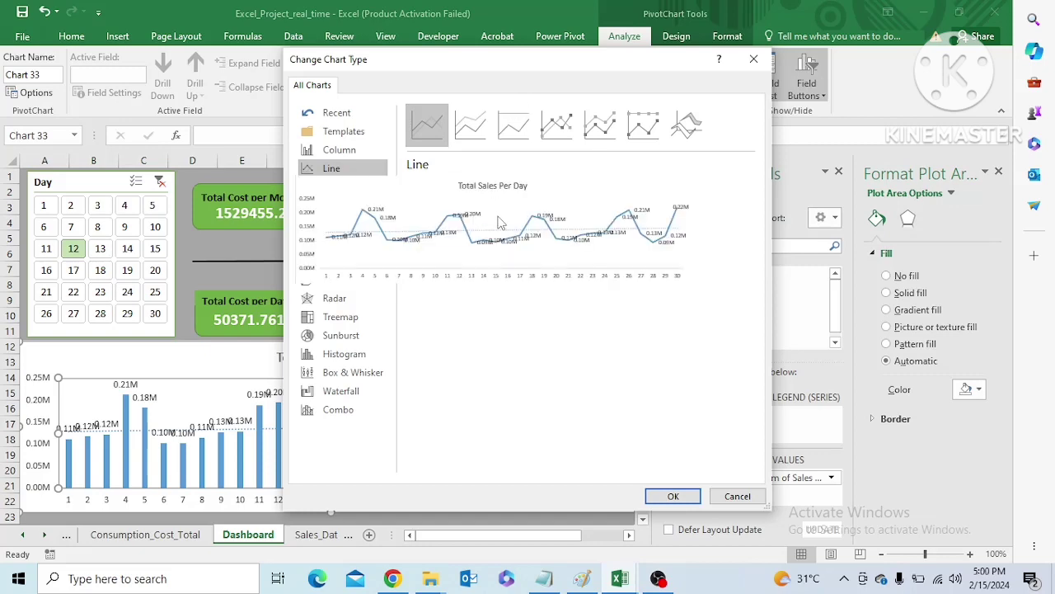
left_click(672, 497)
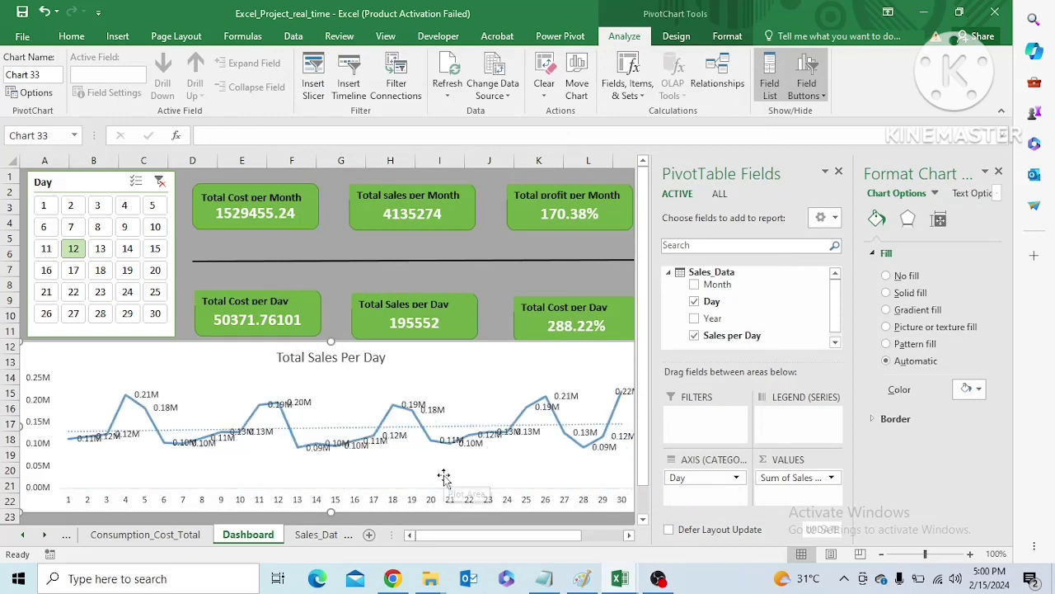
left_click(494, 462)
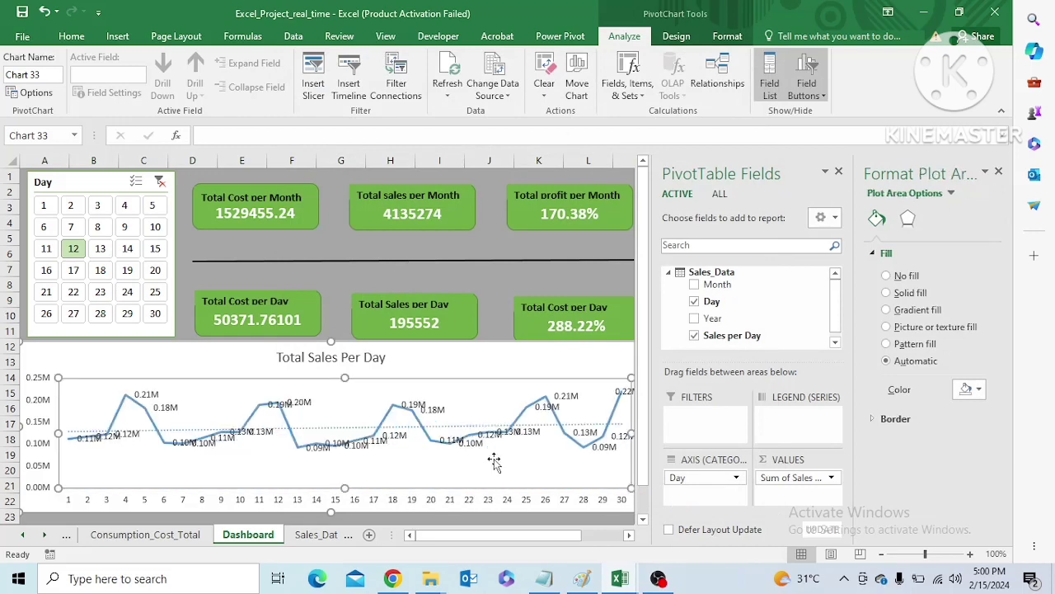
left_click(229, 369)
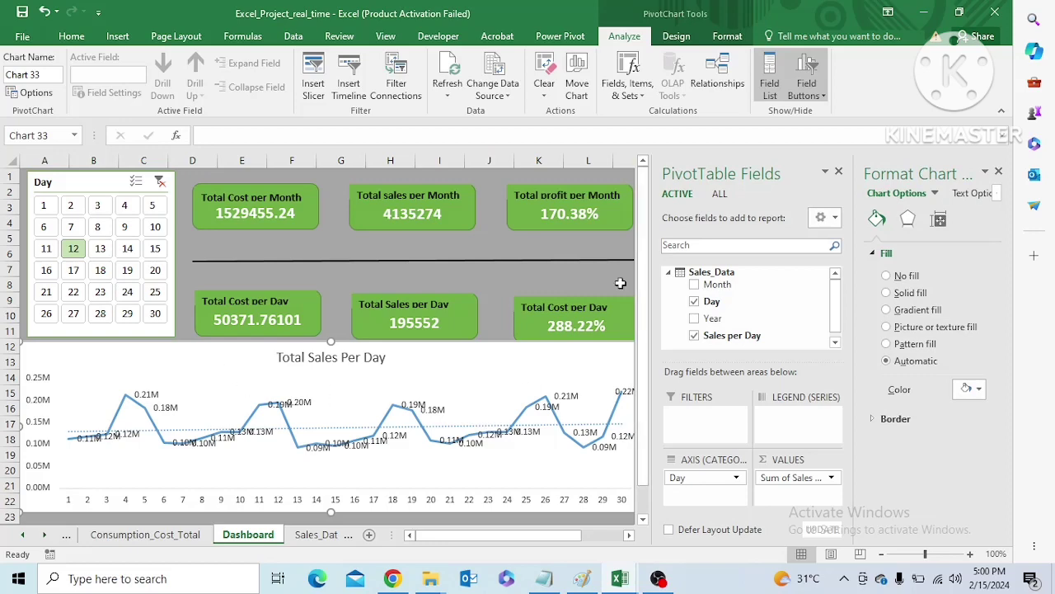
left_click(601, 338)
left_click(516, 386)
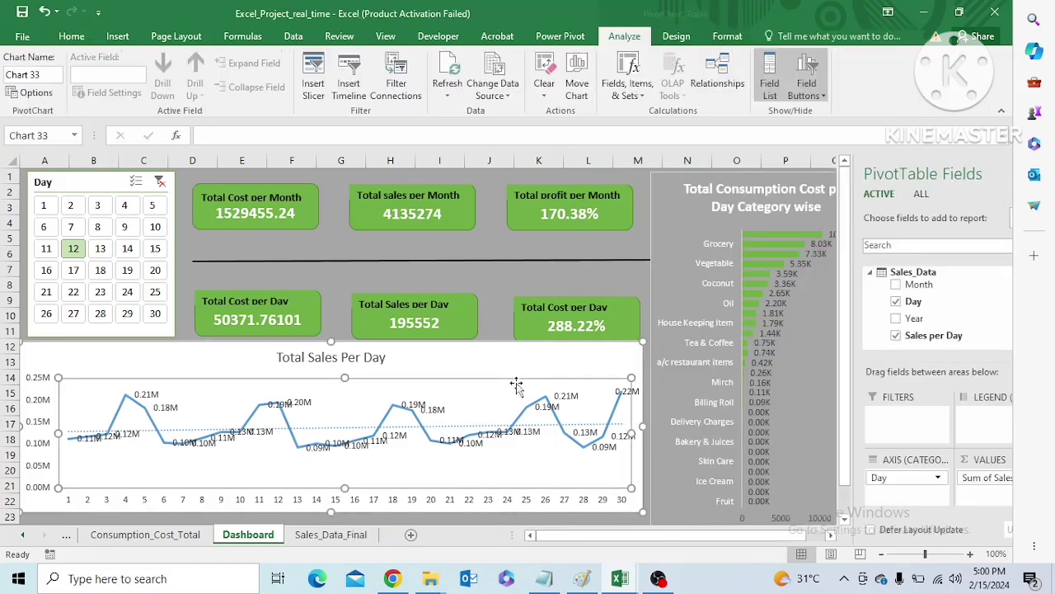
left_click(527, 360)
Fill the line chart's plot area with a solid grey matching the dashboard background
left_click(504, 397)
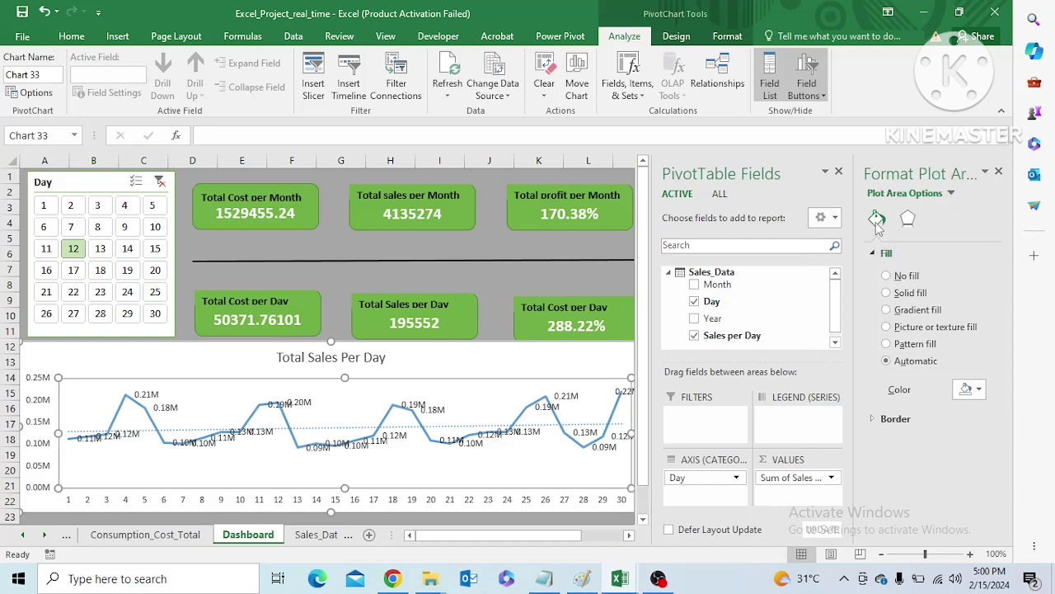
left_click(980, 390)
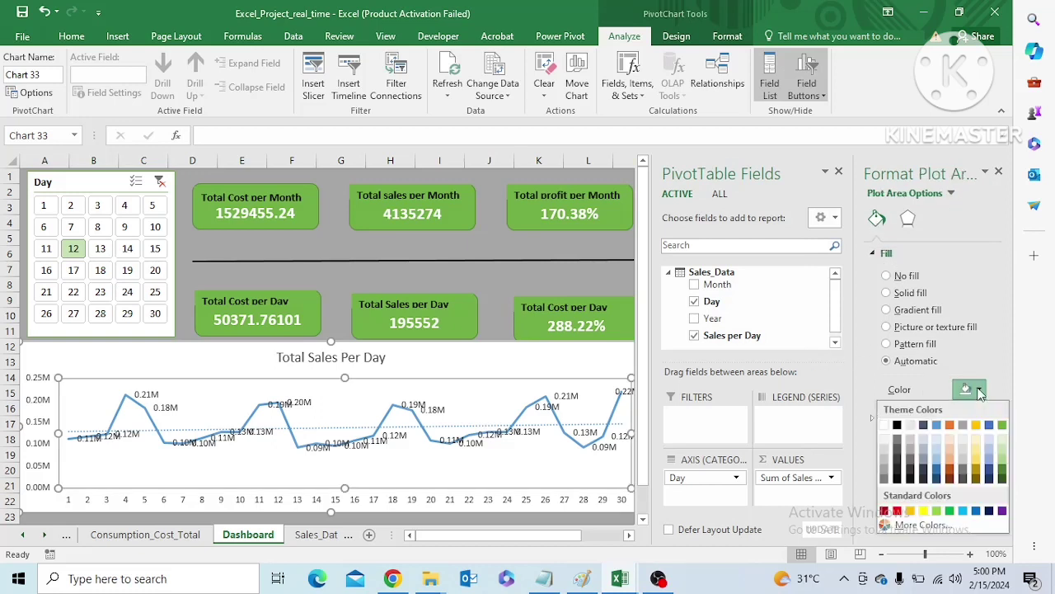
left_click(1002, 426)
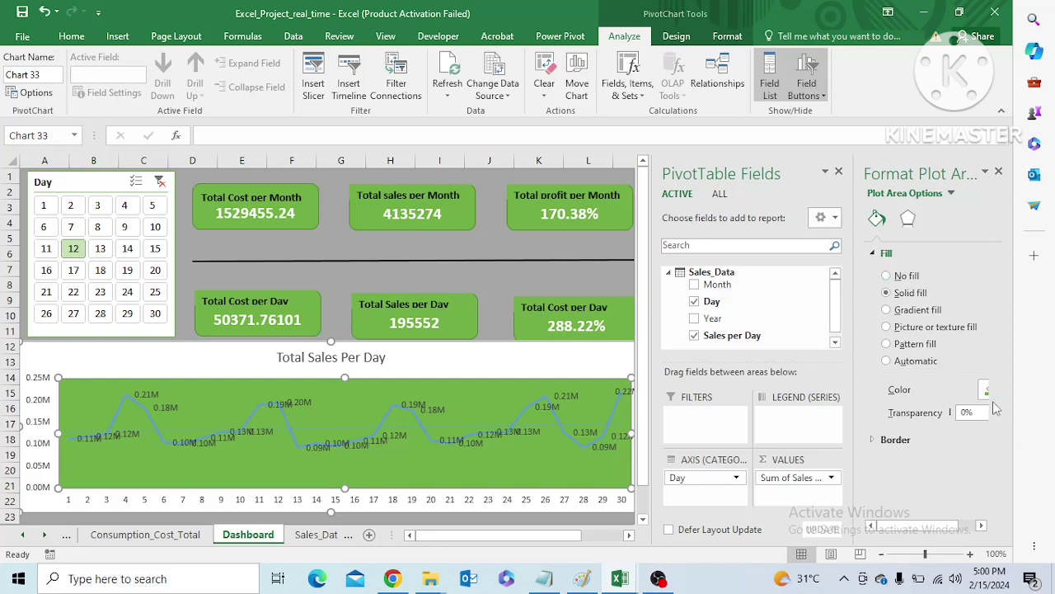
left_click_drag(902, 521, 913, 523)
left_click(971, 389)
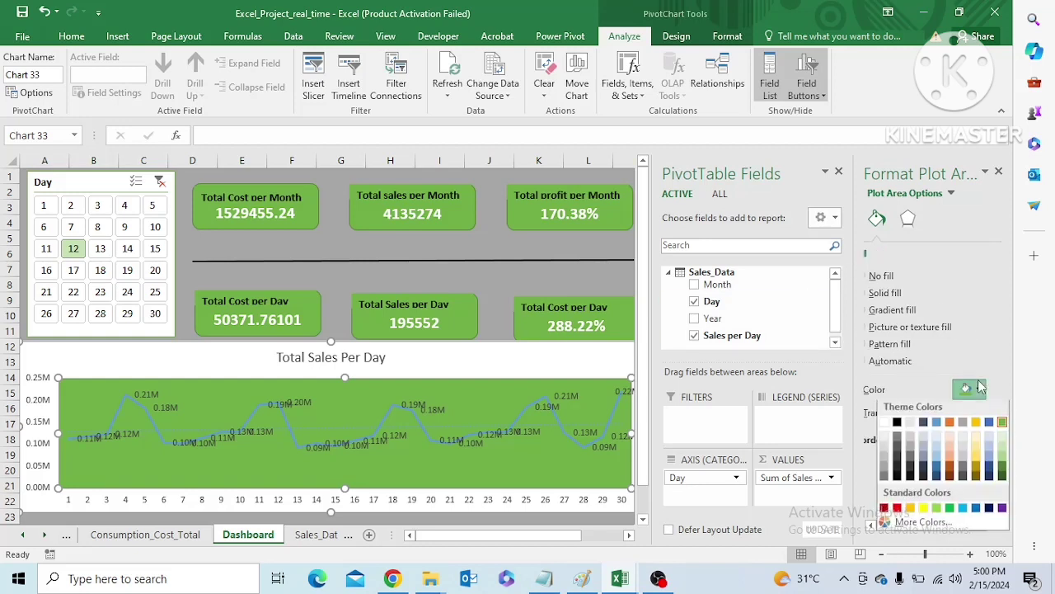
left_click(886, 470)
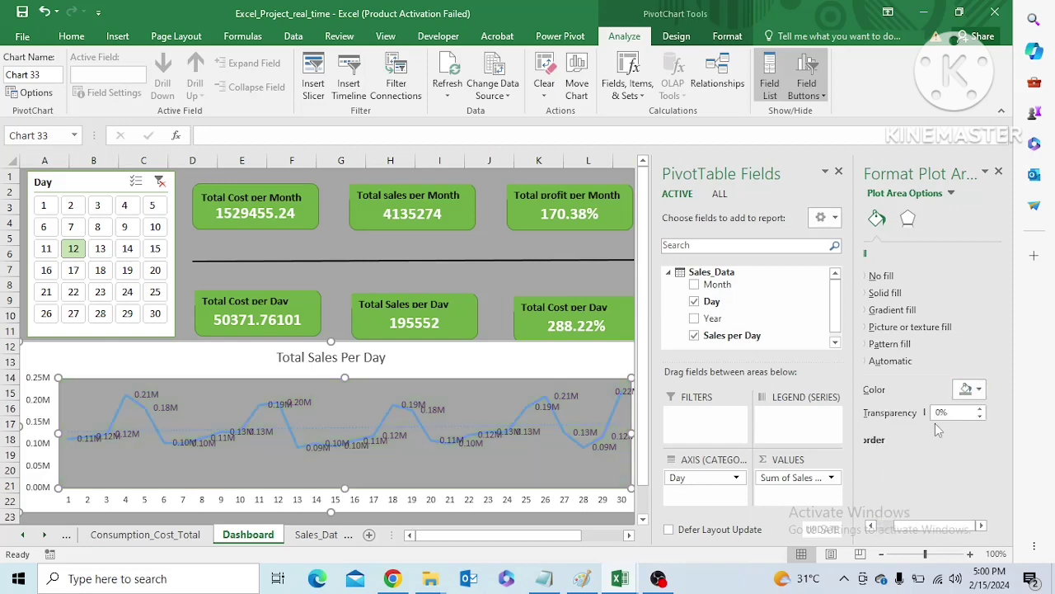
Set the colour of the chart's sales data series line to the green theme colour
left_click(517, 425)
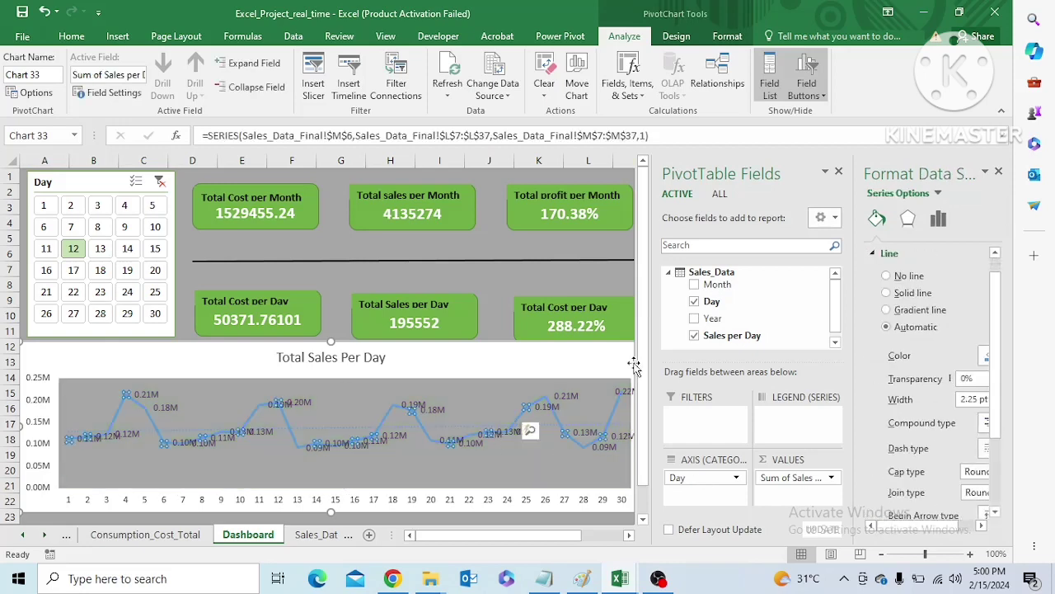
left_click_drag(907, 525, 978, 528)
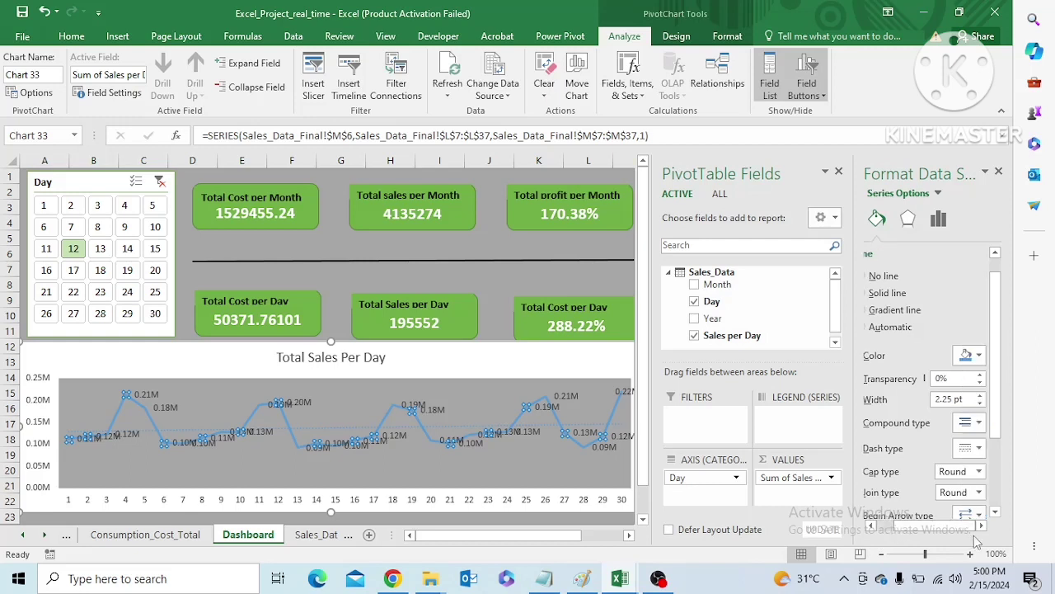
left_click(981, 356)
left_click(1006, 398)
Fill the whole chart area with the same solid grey as the plot area
left_click(596, 377)
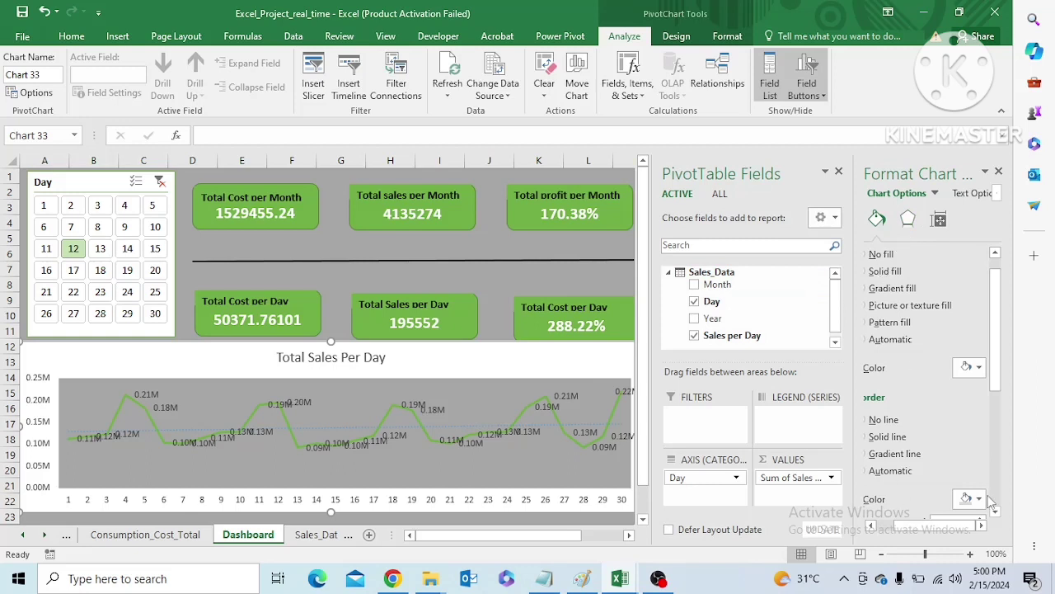
left_click_drag(948, 526, 913, 529)
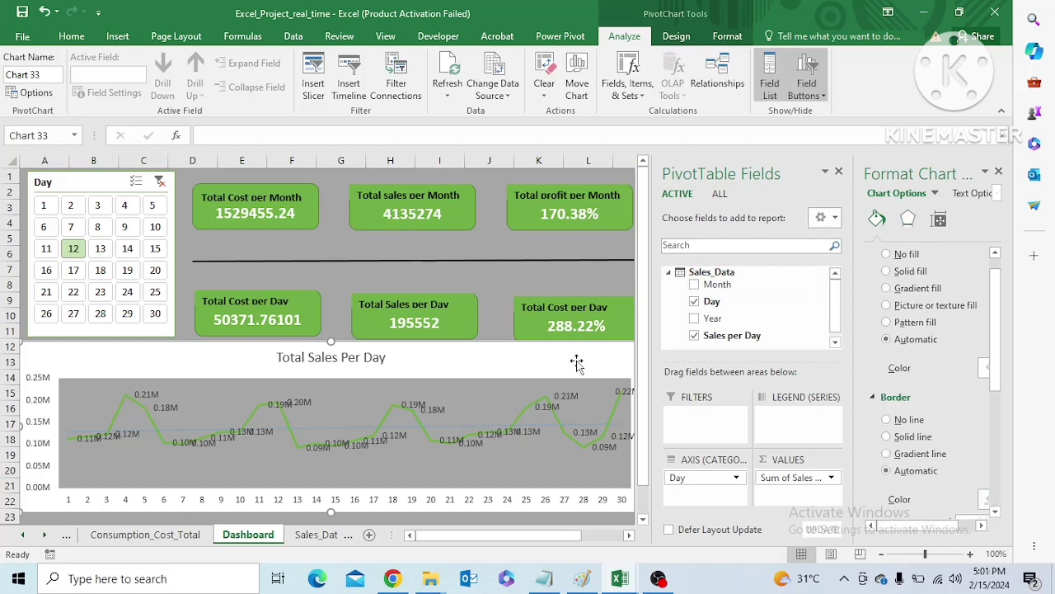
left_click_drag(904, 527, 936, 527)
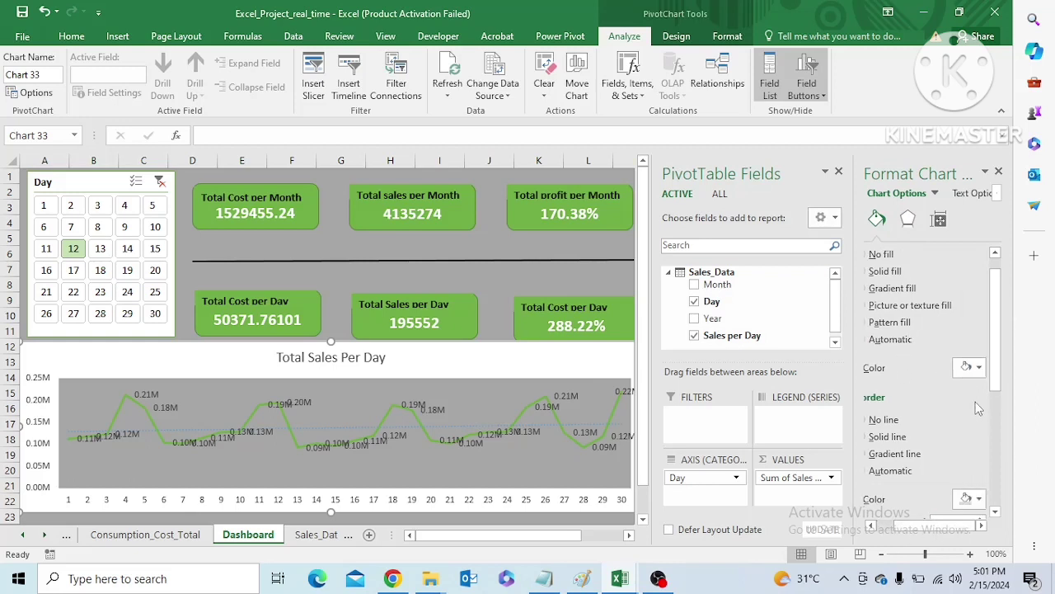
left_click(980, 368)
left_click(885, 449)
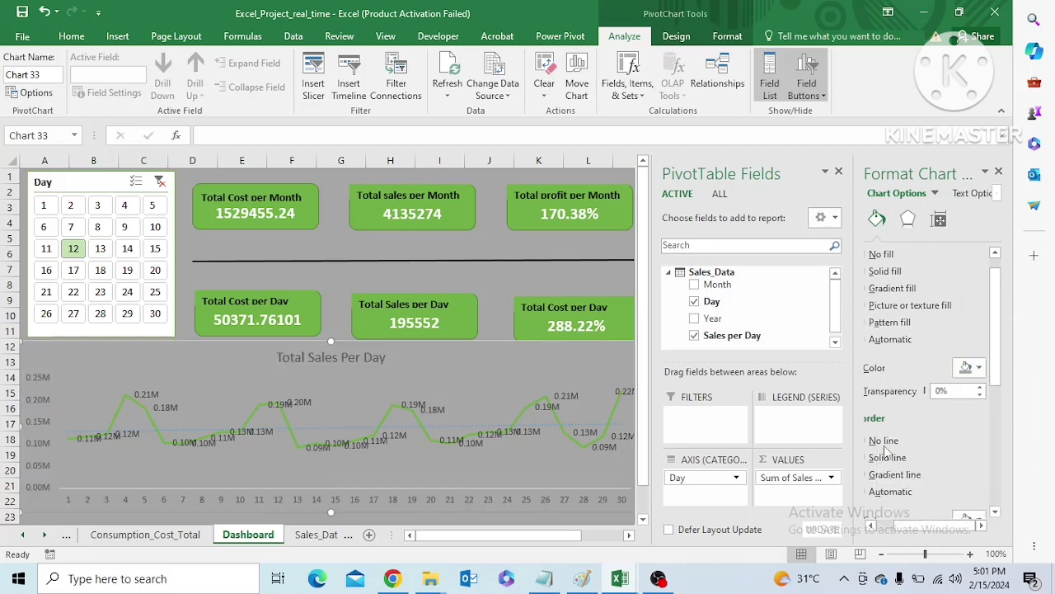
Set the font colour of the Total Sales Per Day chart title to black
left_click(358, 360)
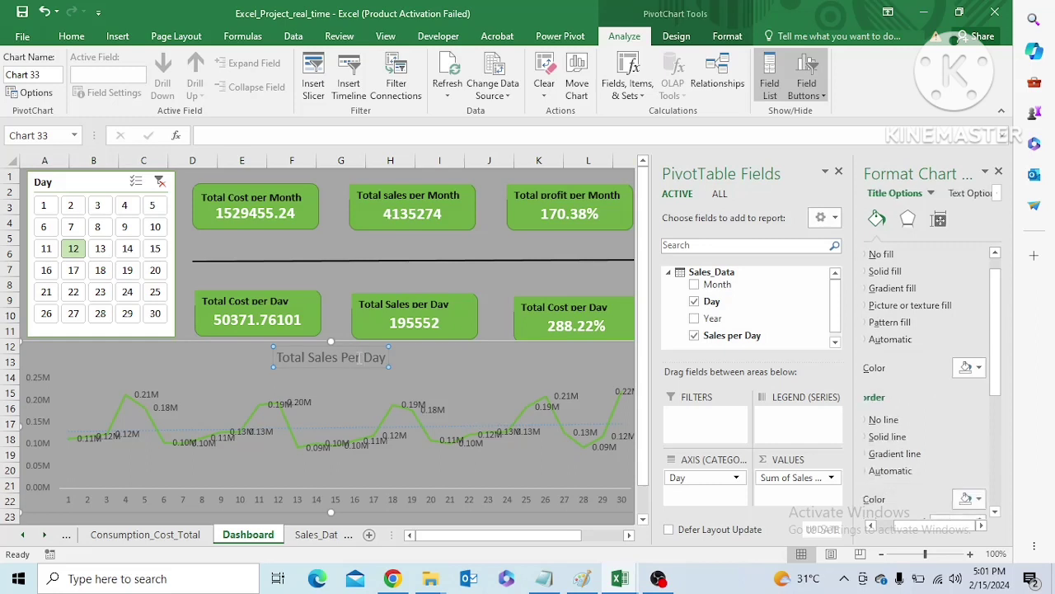
left_click(279, 357)
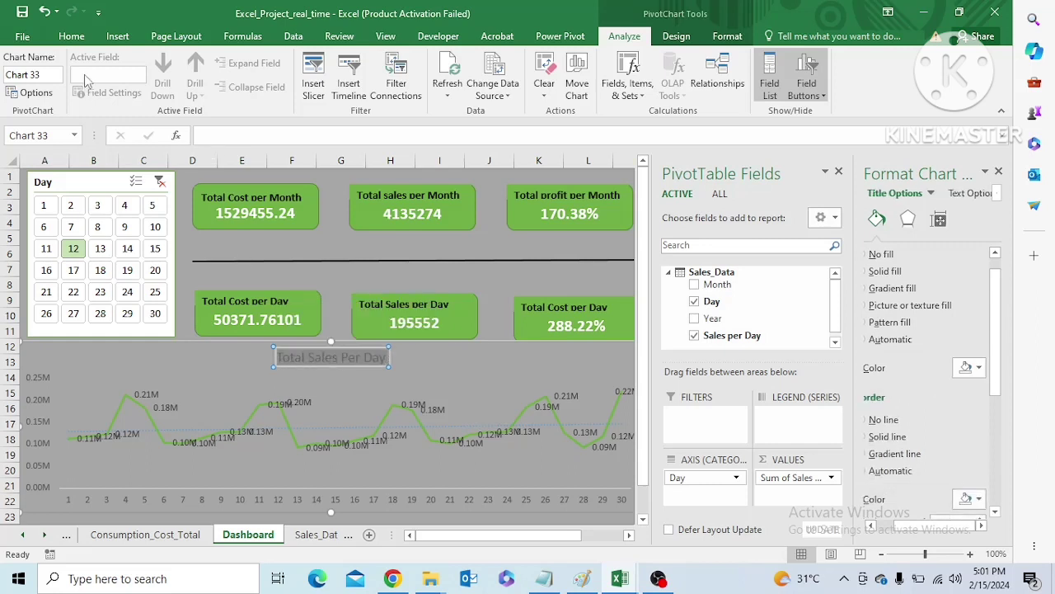
left_click(73, 38)
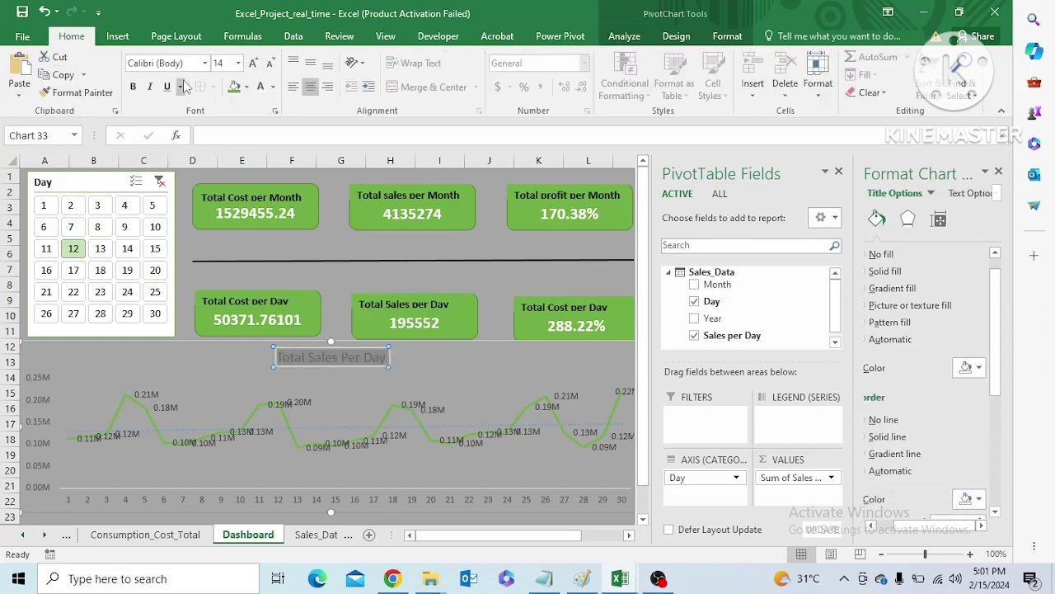
left_click(273, 86)
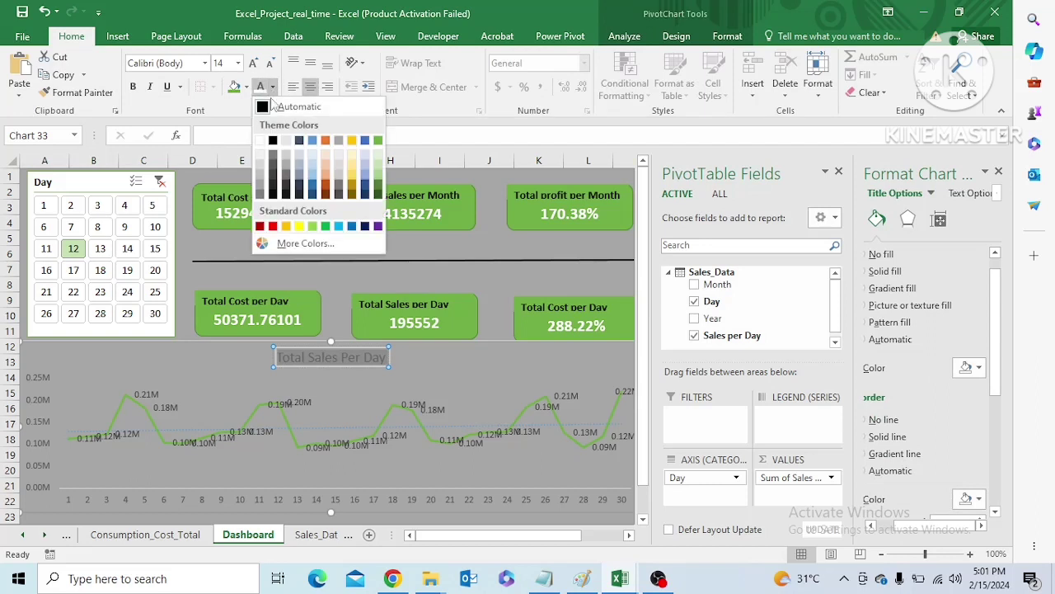
left_click(274, 142)
left_click(437, 381)
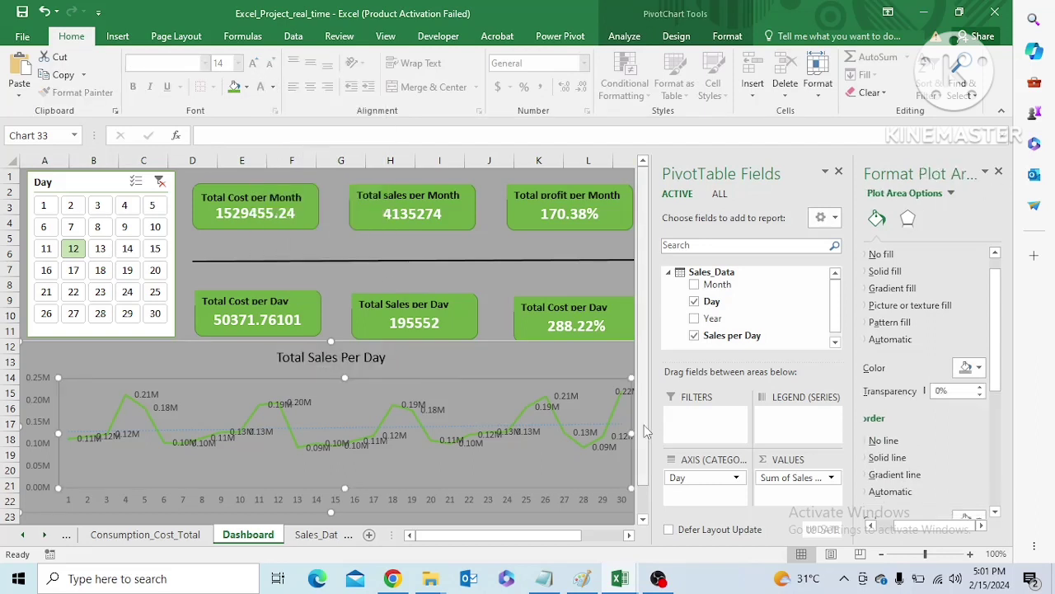
Set the font colour of the day labels on the line chart's horizontal axis to black
scroll(645, 430, "down", 1)
left_click(426, 467)
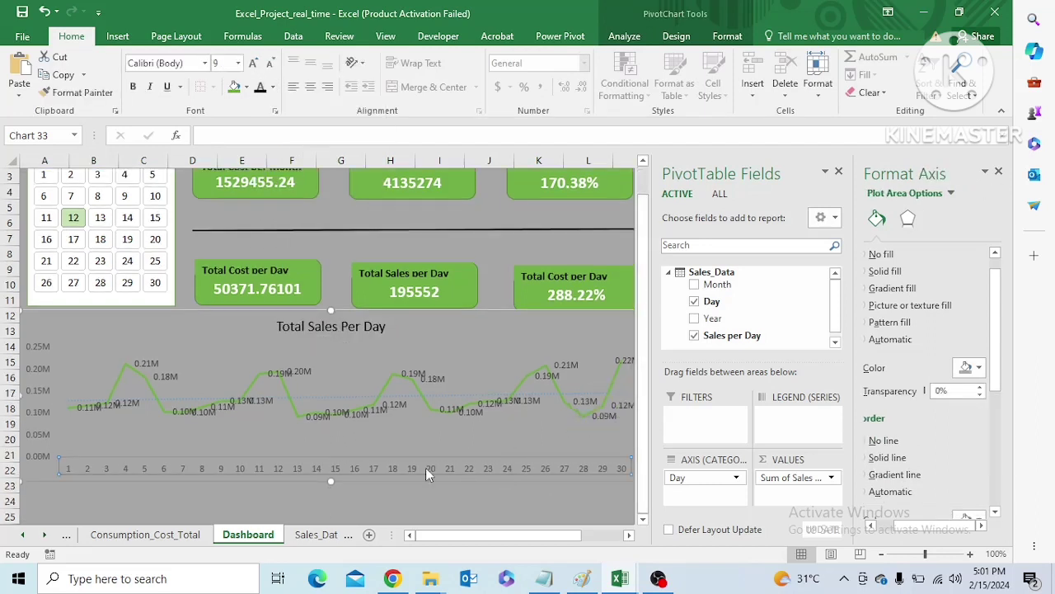
left_click(281, 477)
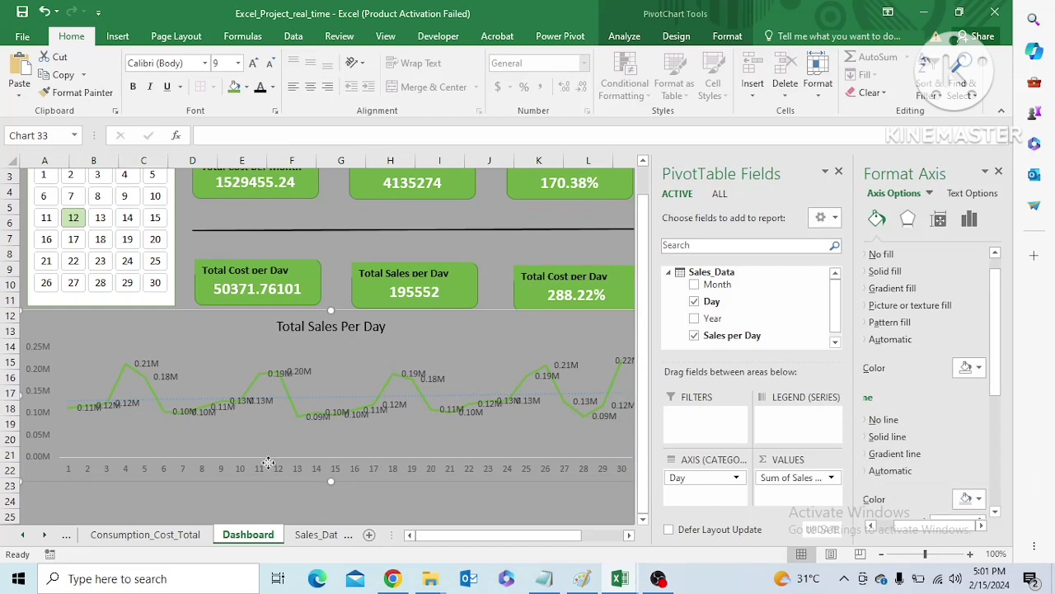
left_click(189, 470)
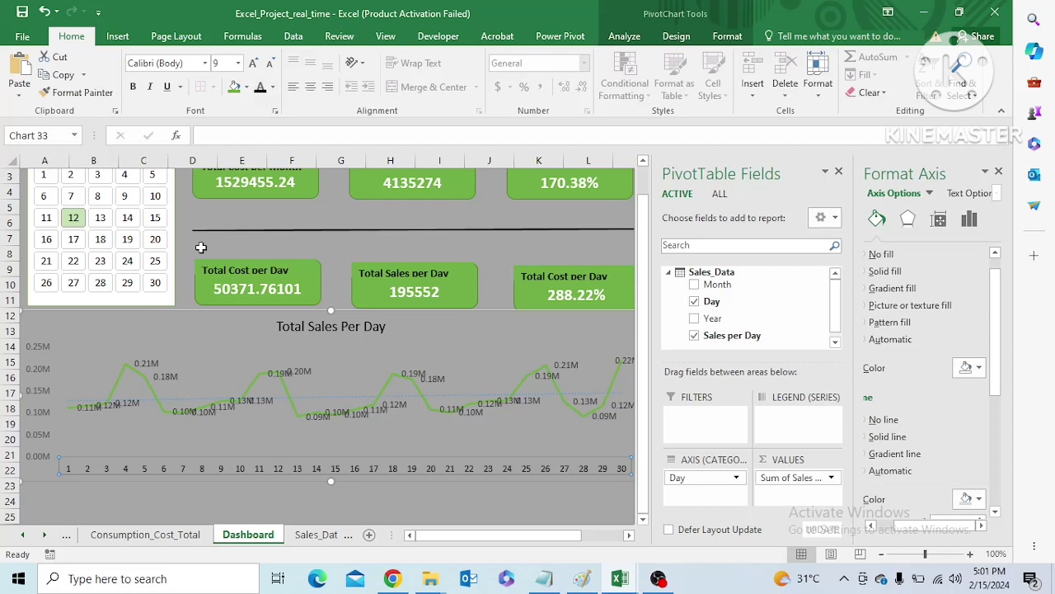
Set the font colour of the line chart's data labels to black
left_click(148, 361)
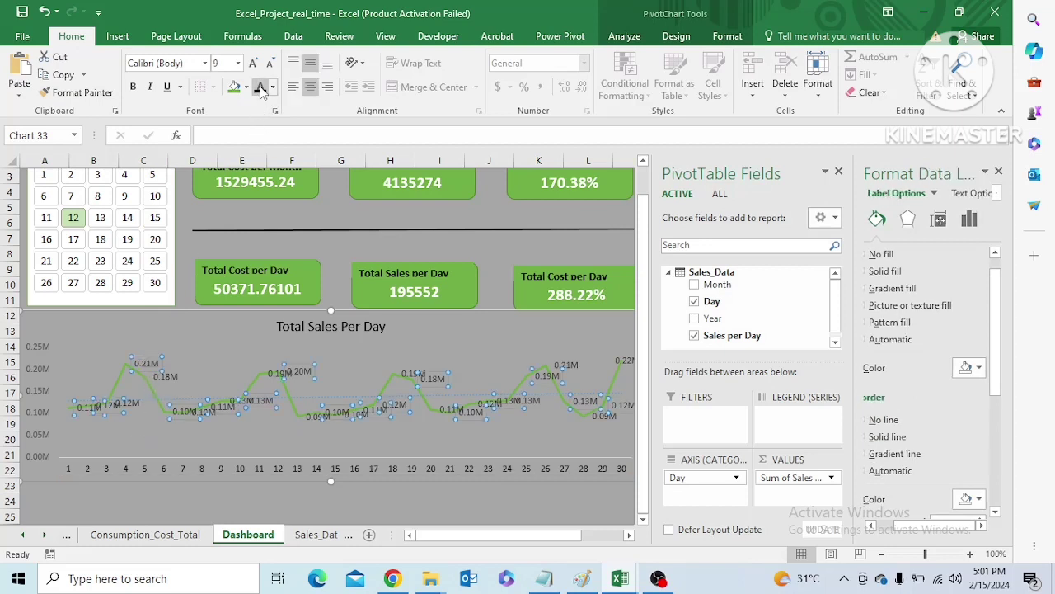
left_click(205, 366)
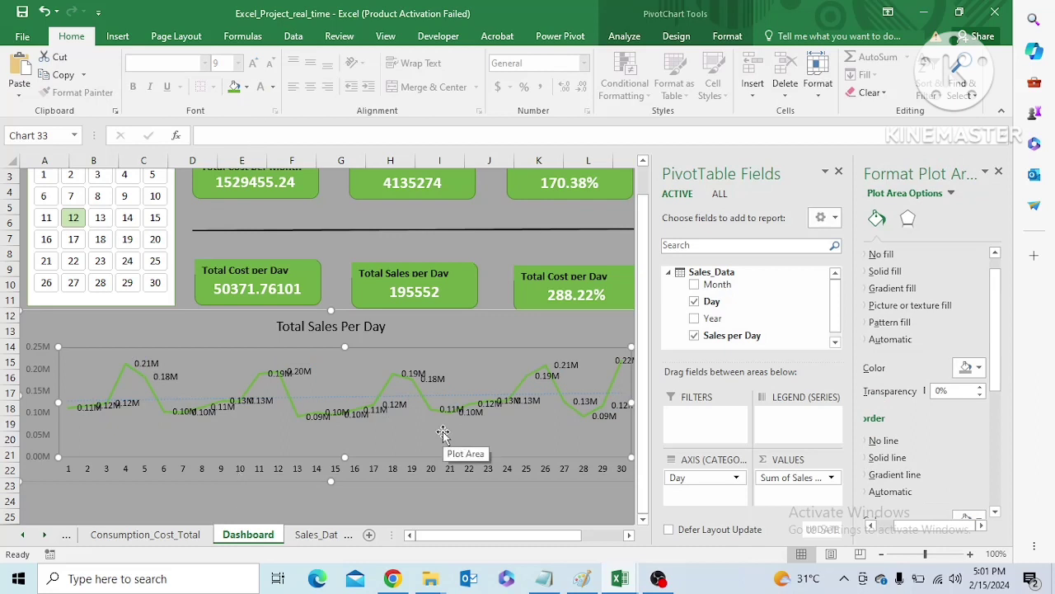
left_click(273, 87)
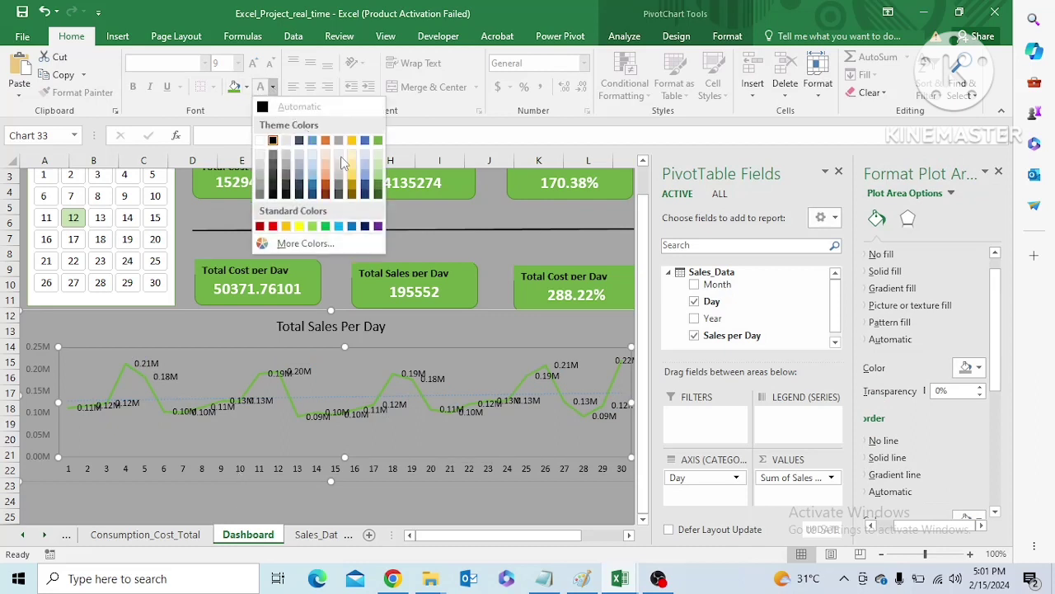
left_click(229, 363)
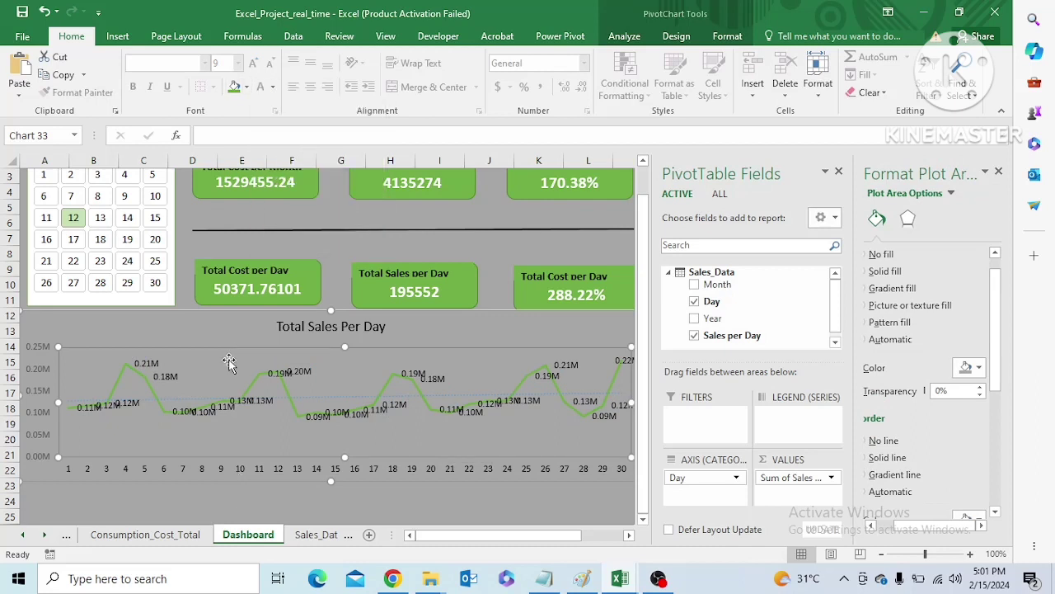
Set the font colour of the Total Sales Per Day chart's data labels to dark orange
left_click(149, 364)
left_click(273, 87)
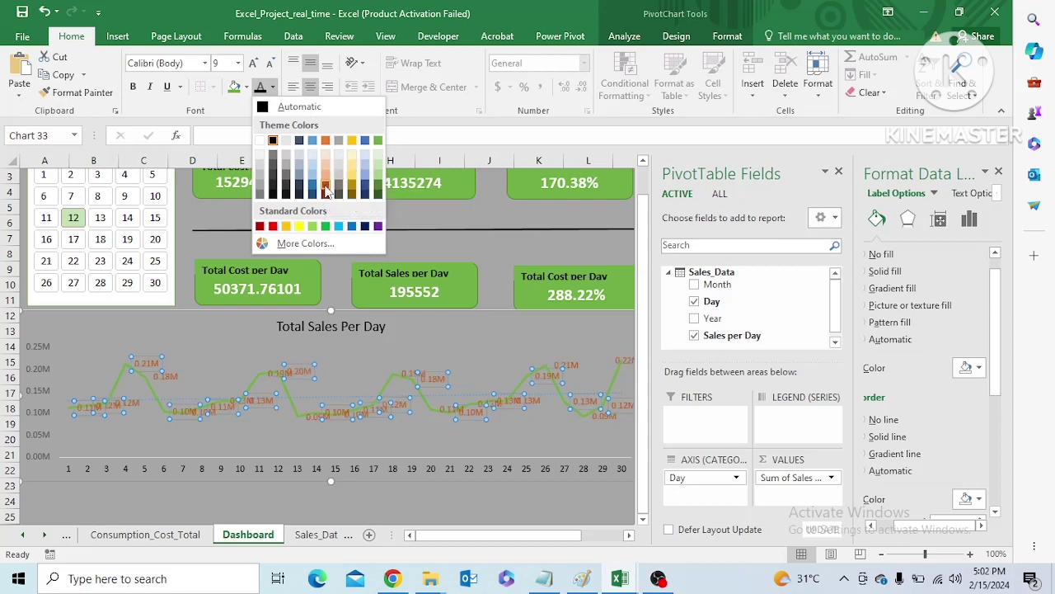
left_click(326, 188)
left_click(375, 356)
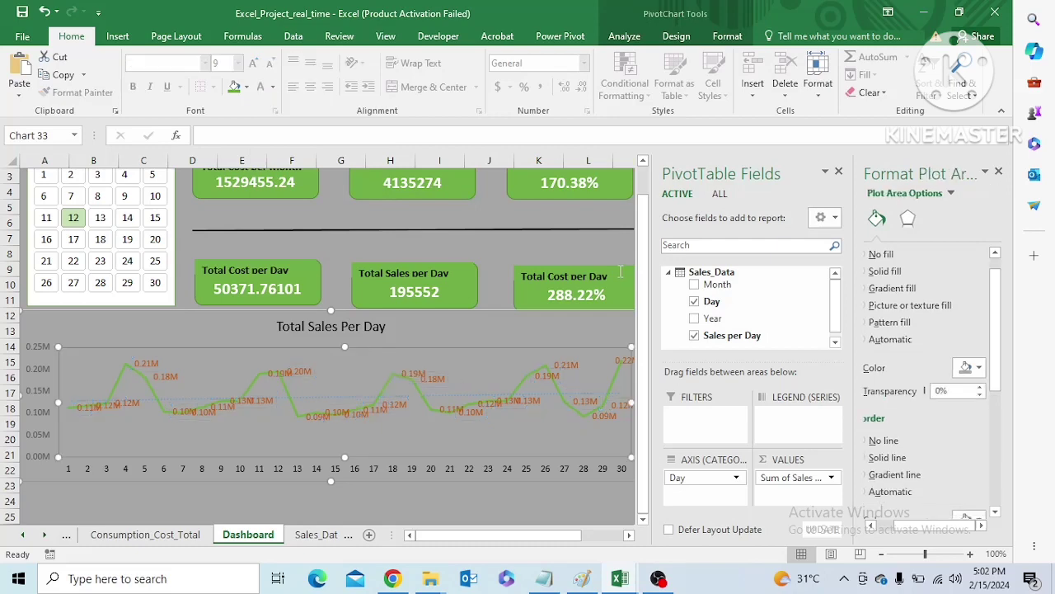
left_click(606, 238)
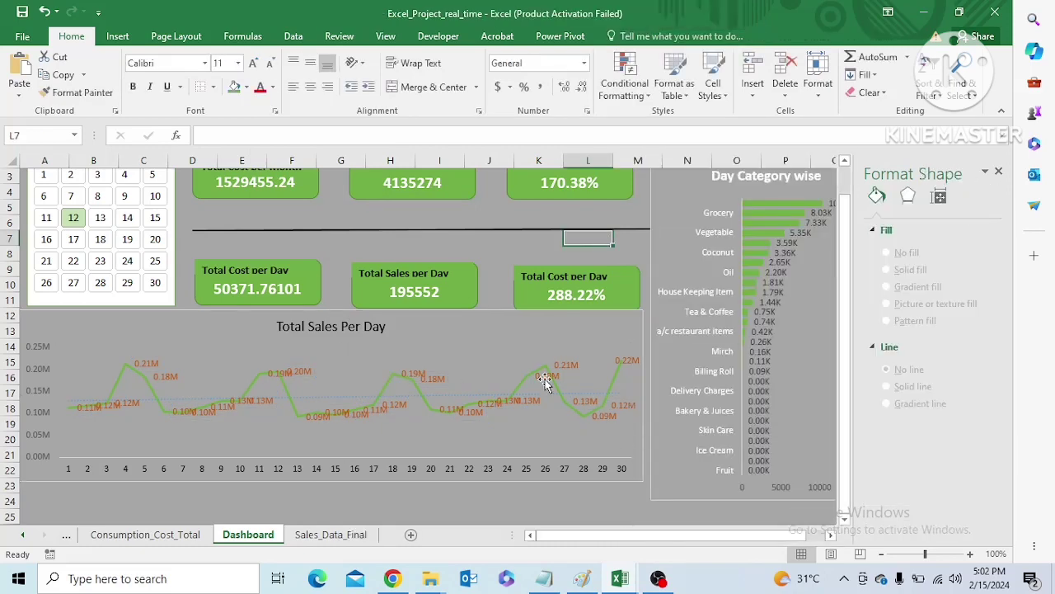
Move the Total Sales Per Day chart slightly down to leave a gap below the per-day KPI cards
left_click(544, 379)
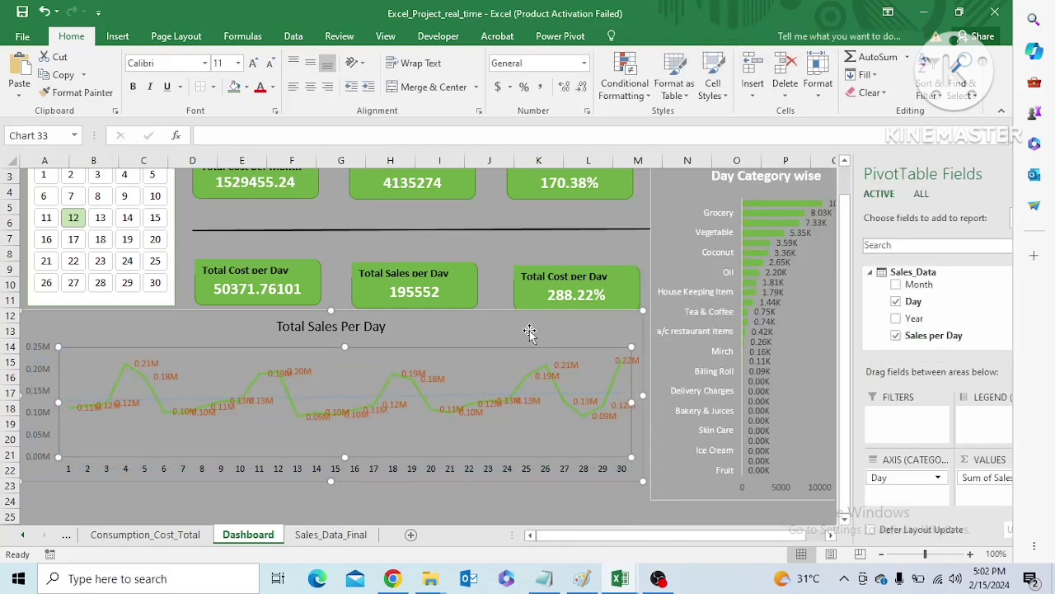
left_click_drag(530, 333, 533, 345)
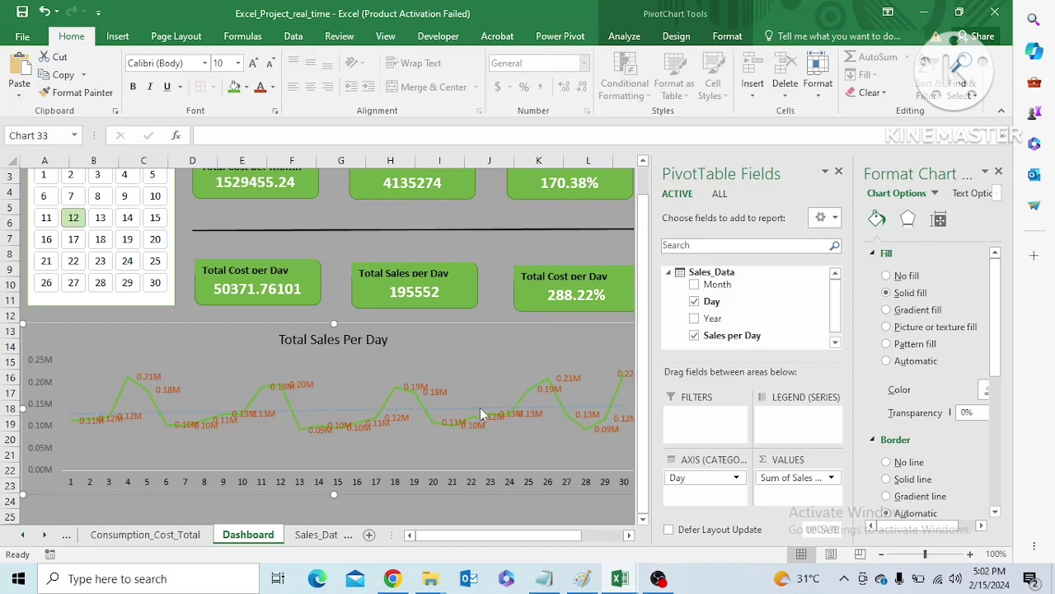
left_click(490, 312)
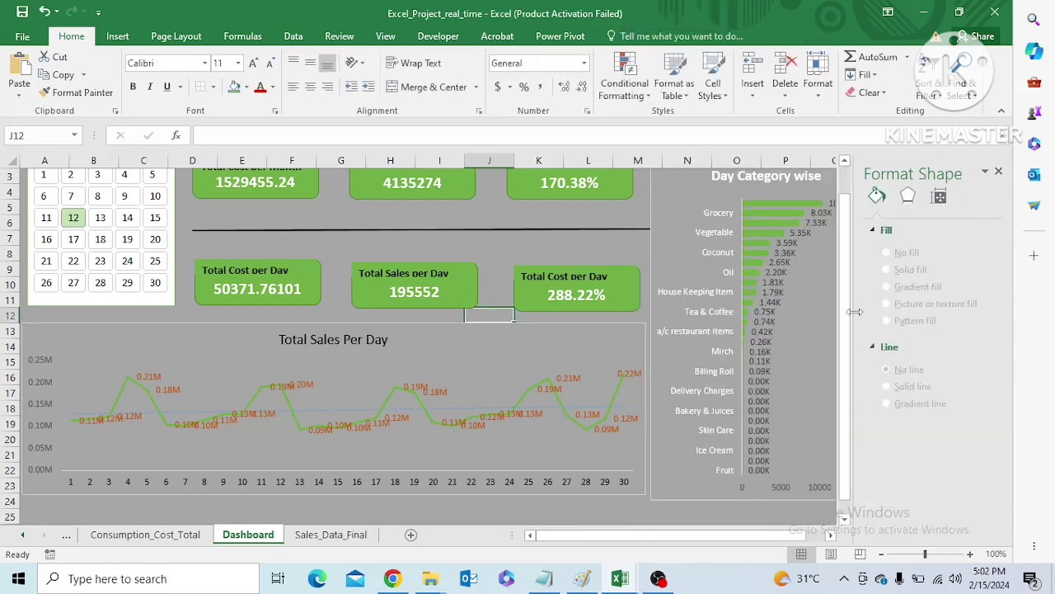
Test the Day slicer by filtering the dashboard to days 1, 5, 9, 10 and 15 in turn
scroll(846, 305, "up", 1)
scroll(848, 293, "down", 1)
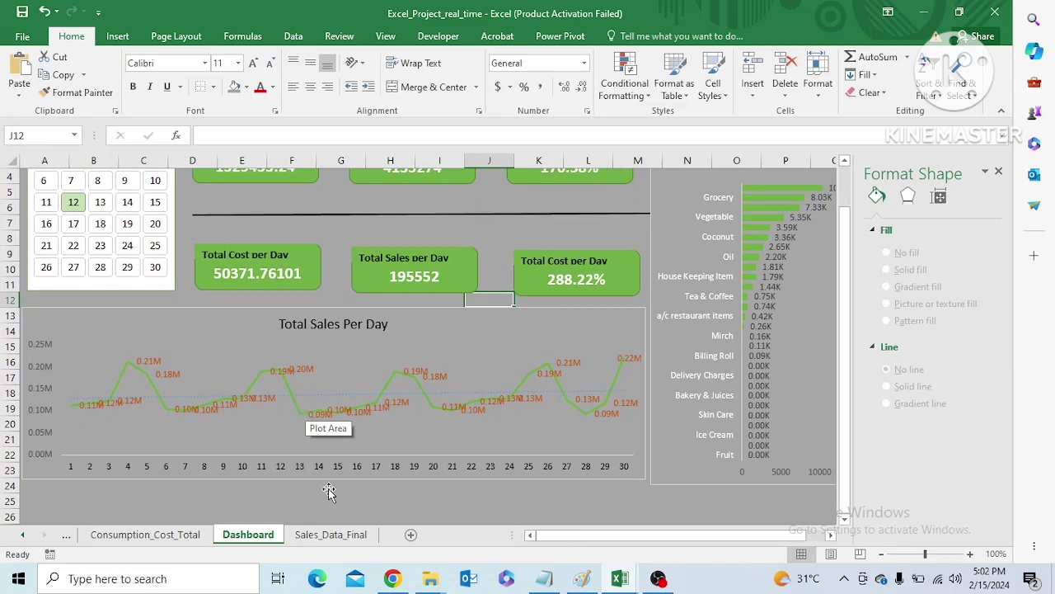
left_click_drag(848, 292, 849, 237)
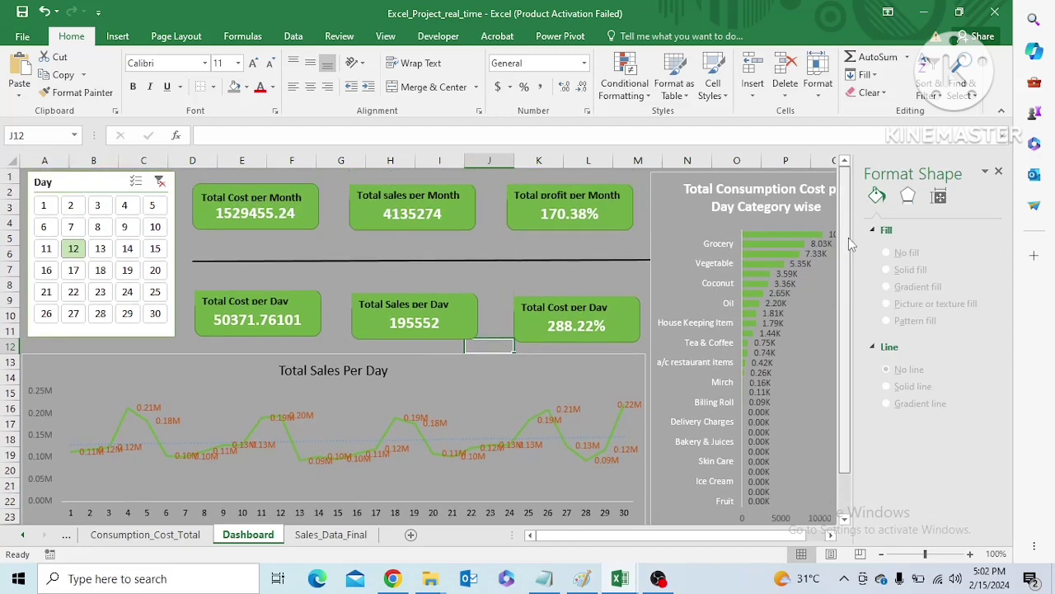
left_click(46, 209)
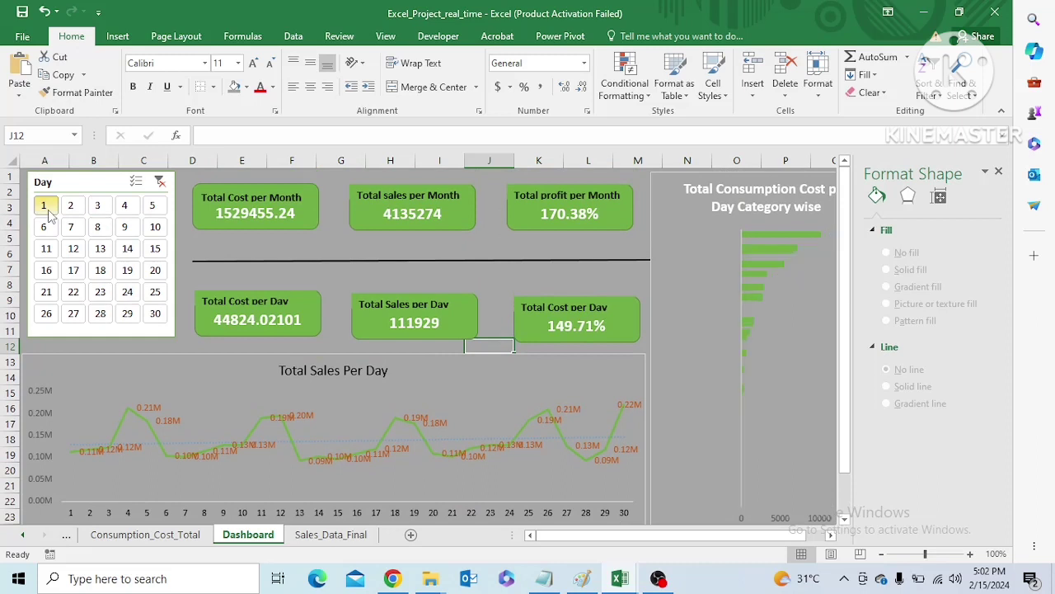
left_click(150, 211)
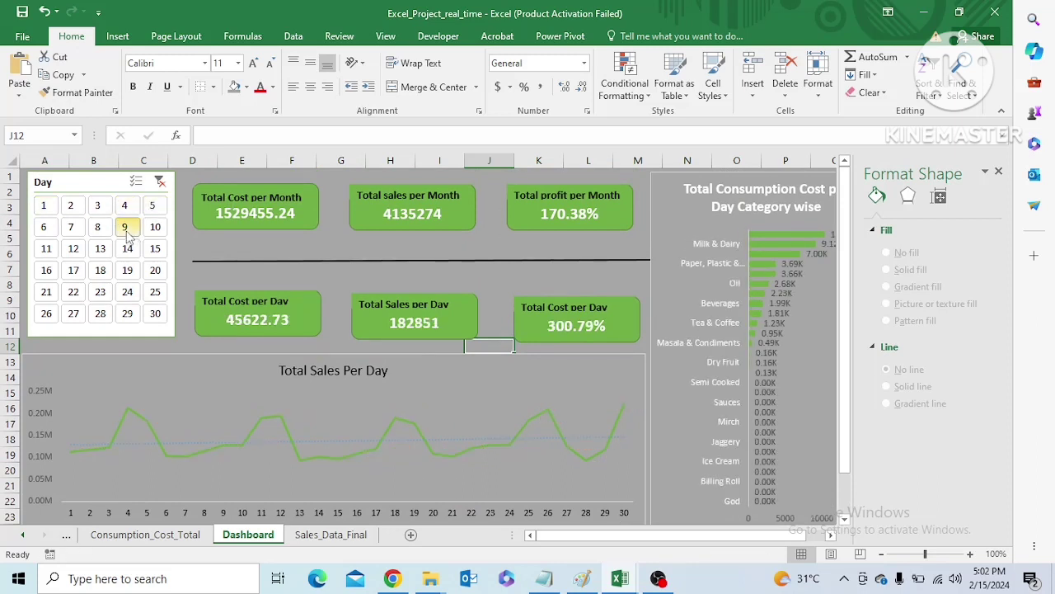
left_click(126, 230)
left_click(155, 227)
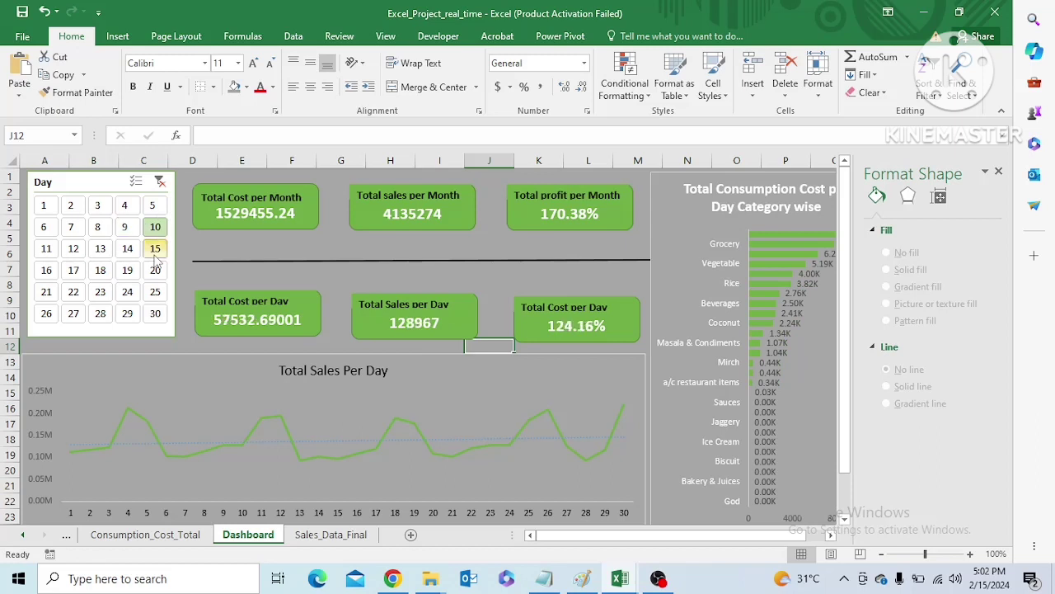
left_click(155, 252)
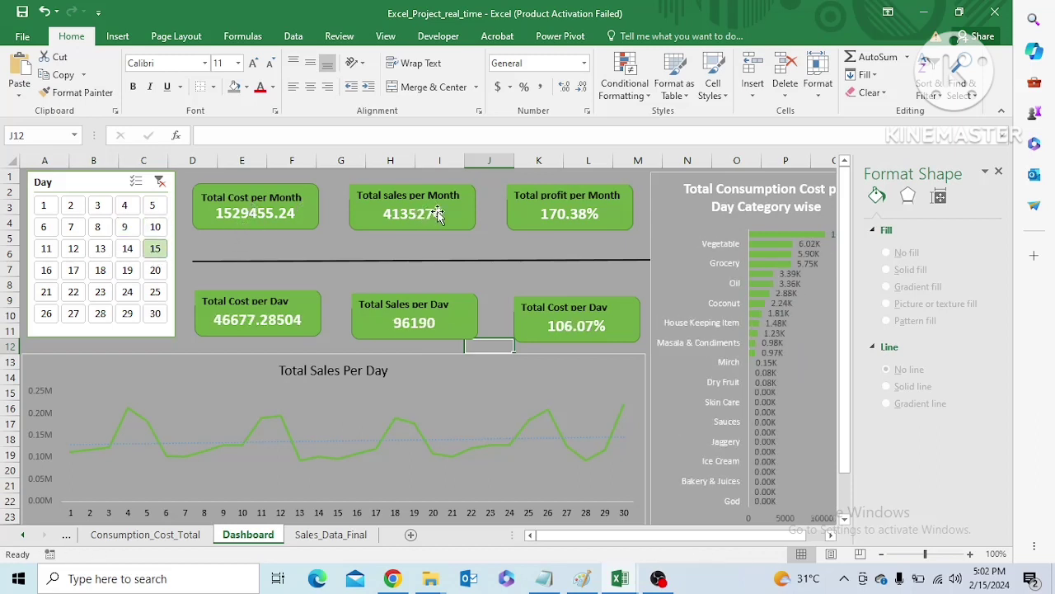
left_click(423, 442)
left_click(394, 421)
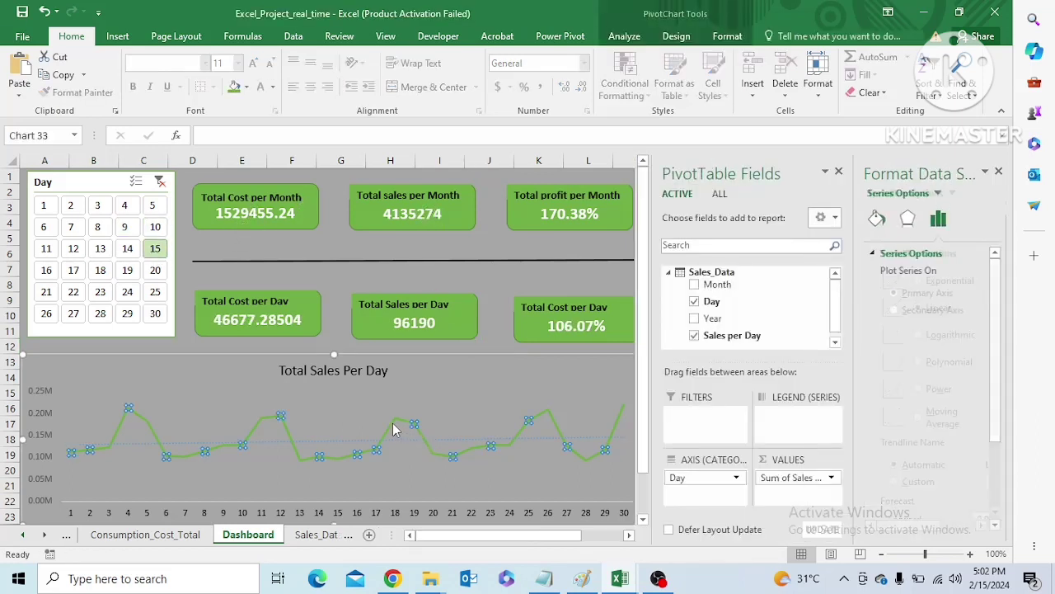
left_click(393, 406)
left_click(486, 343)
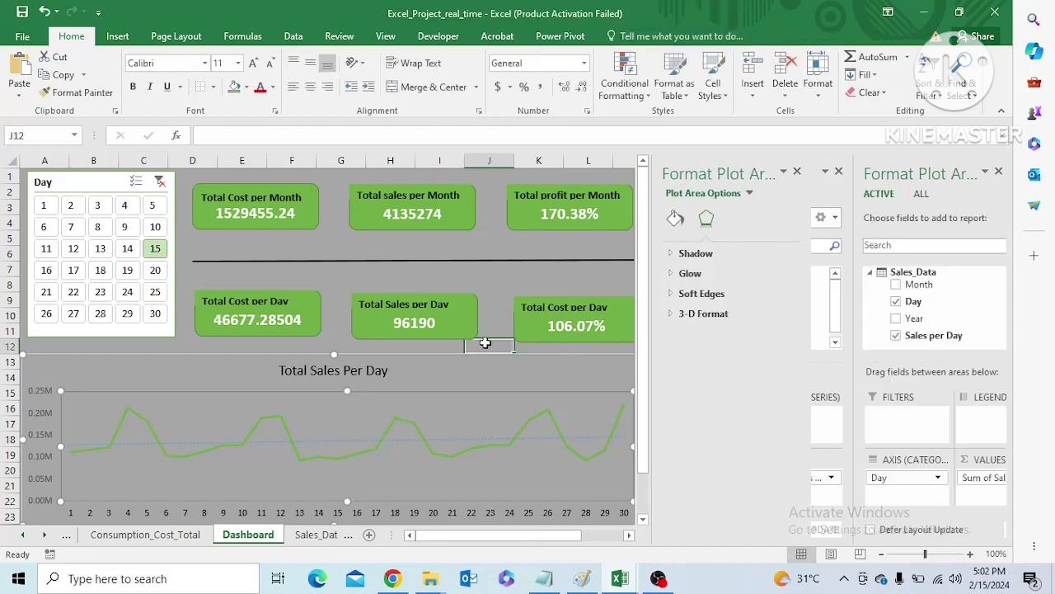
left_click(624, 371)
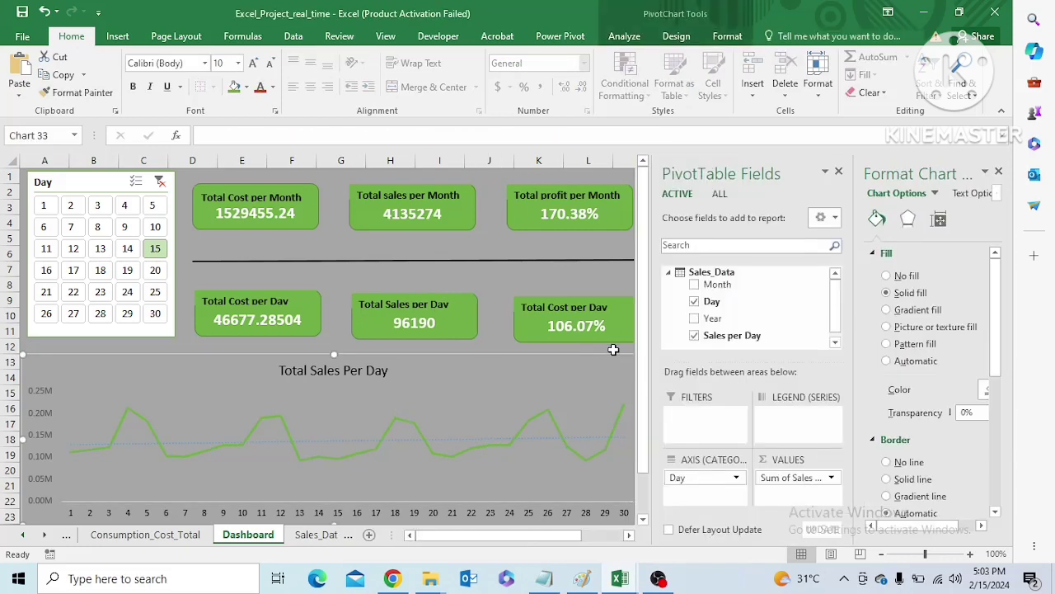
left_click(614, 348)
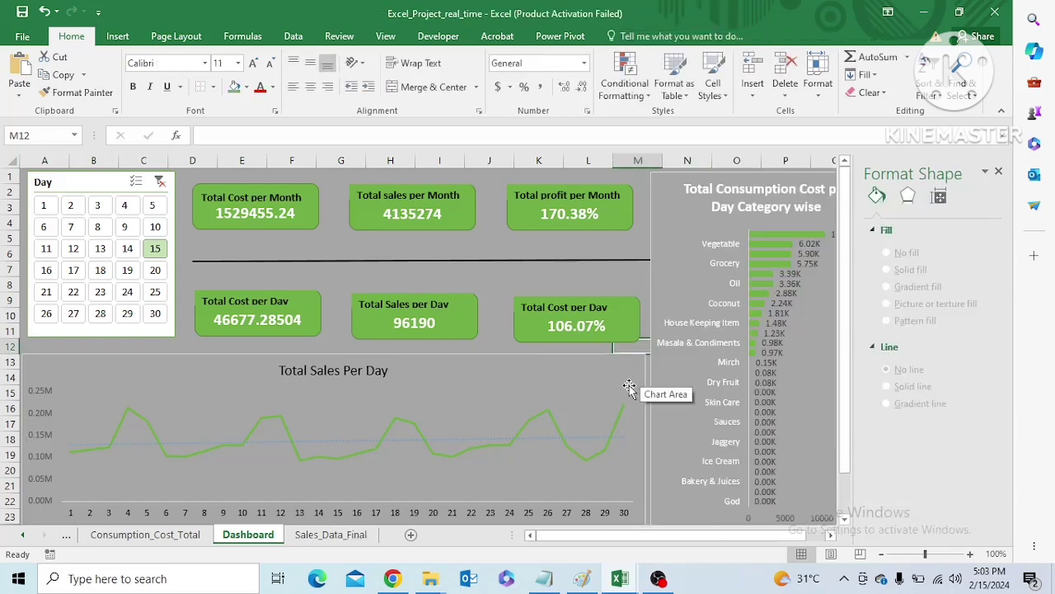
Hide the PivotTable field list for the Total Sales Per Day chart
left_click(629, 388)
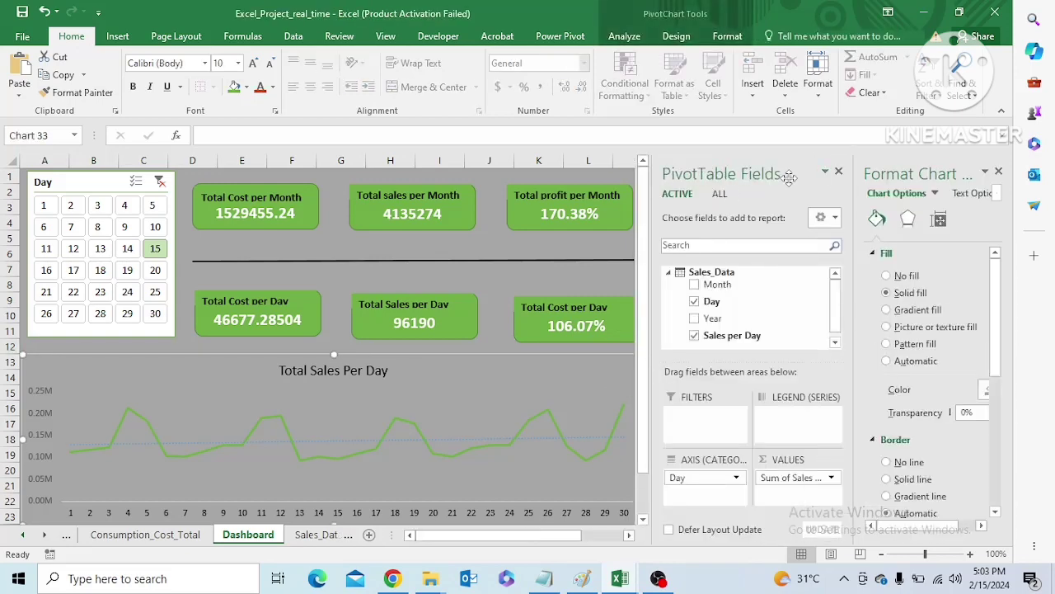
left_click(676, 36)
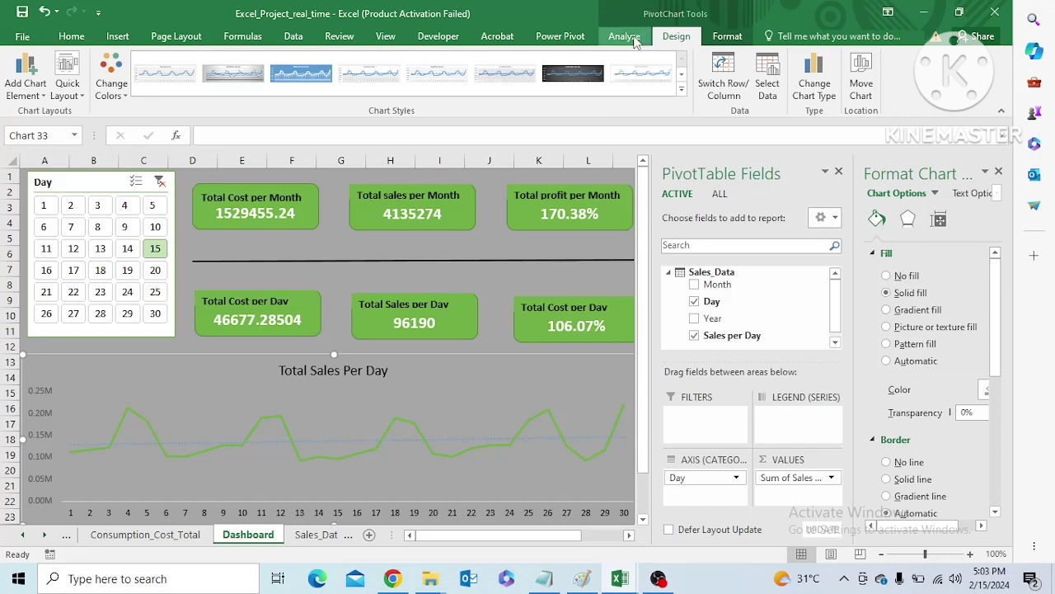
left_click(629, 37)
left_click(770, 82)
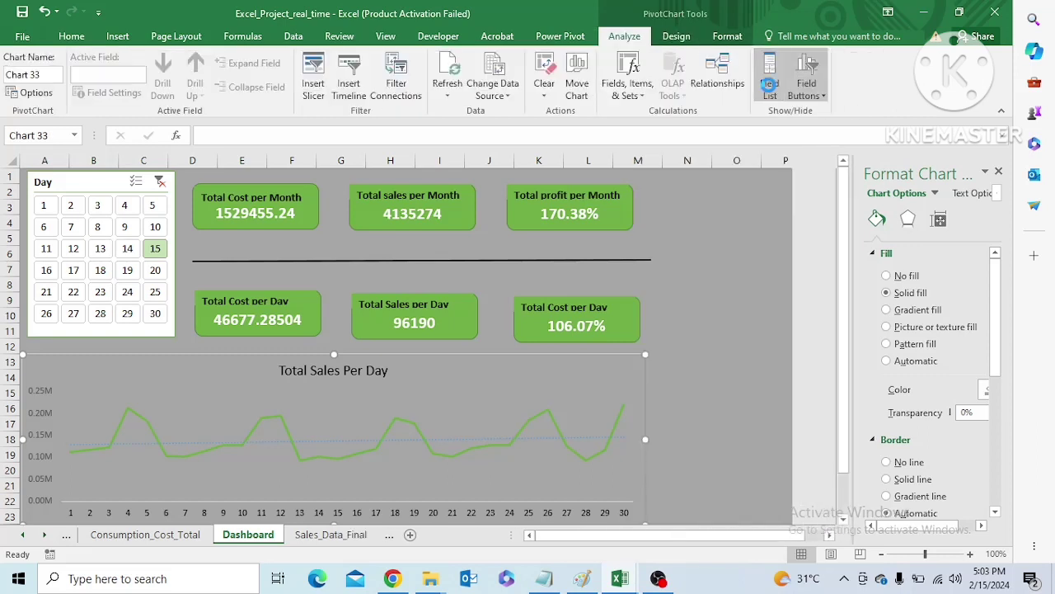
Add data labels to the Total Sales Per Day chart and set their number format category to Currency
left_click(665, 364)
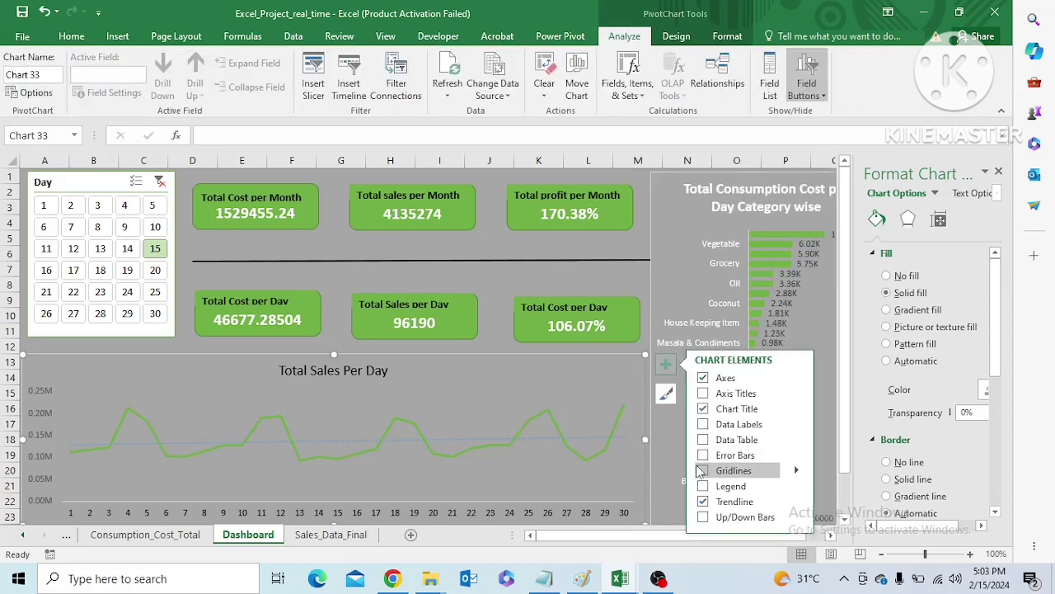
left_click(703, 424)
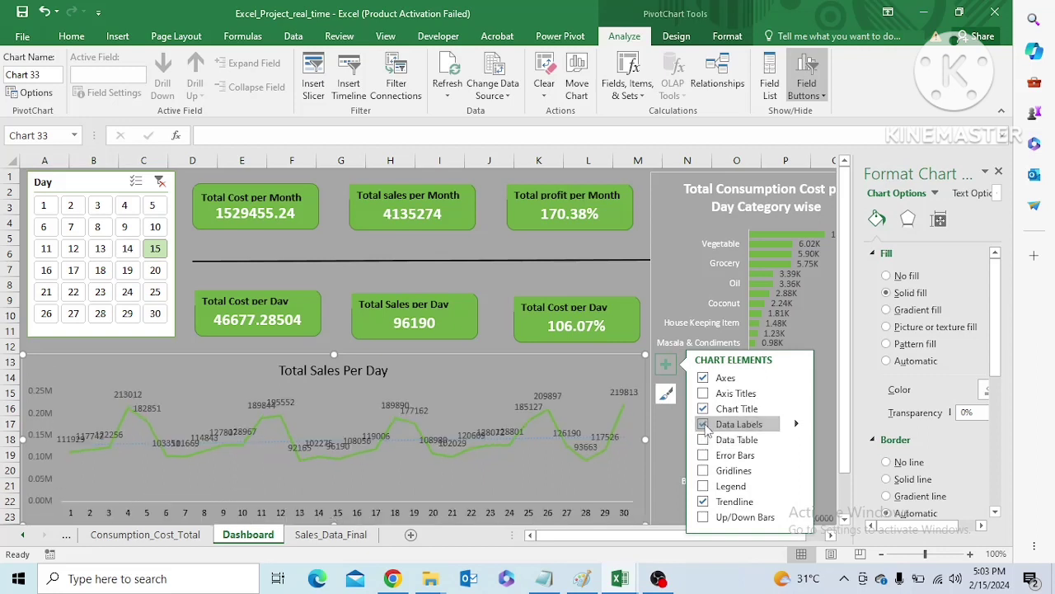
left_click(625, 392)
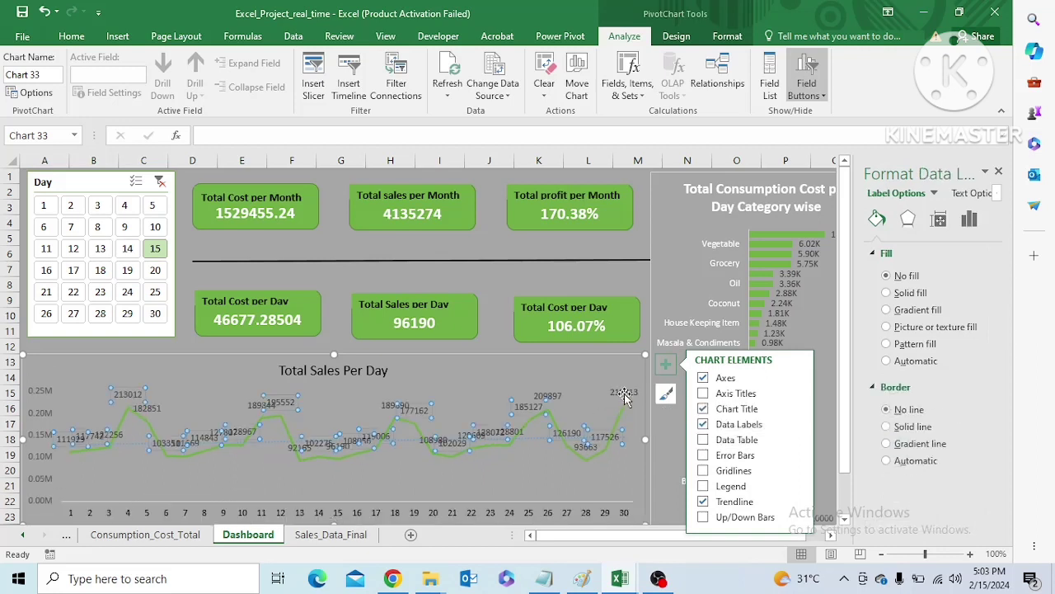
left_click(970, 219)
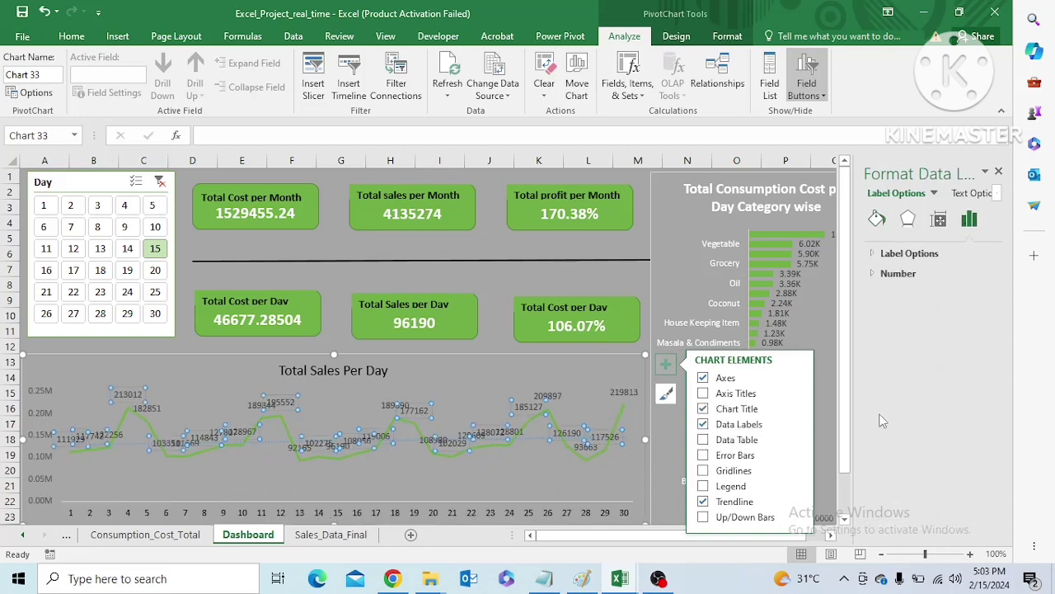
left_click(873, 274)
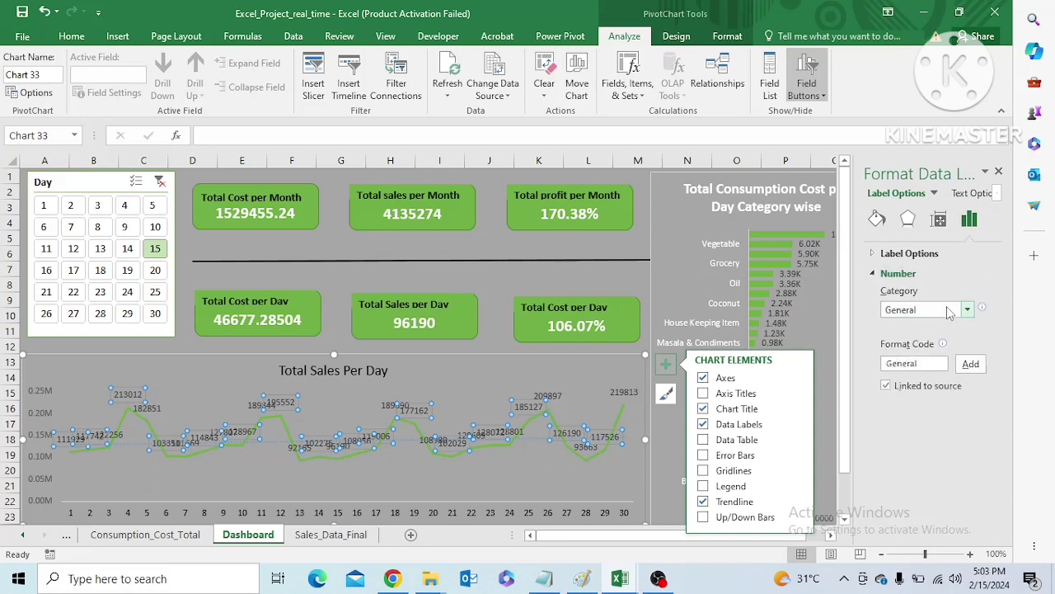
left_click(949, 310)
left_click(907, 356)
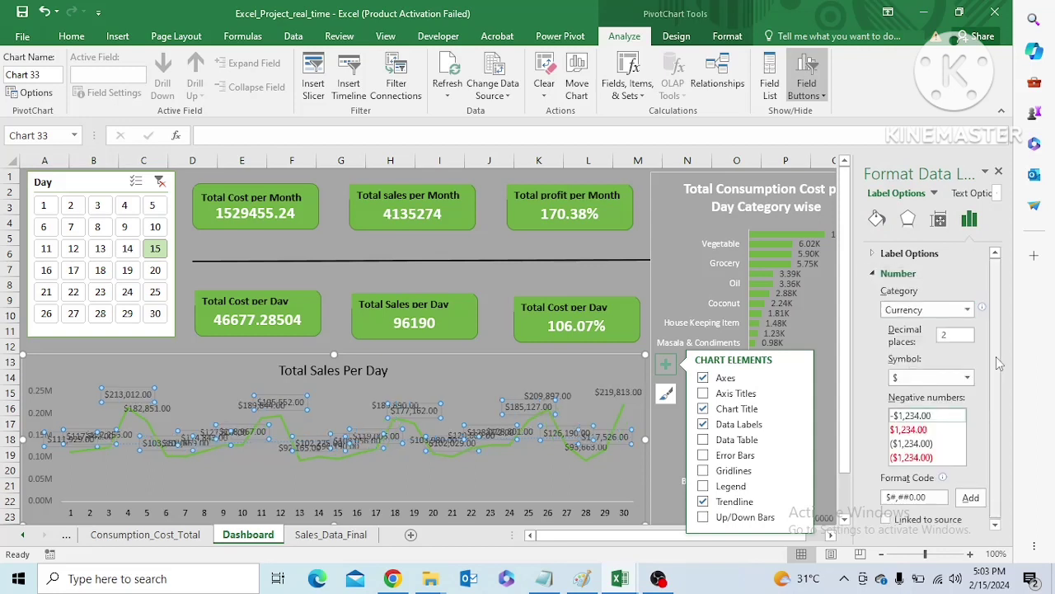
Set the currency symbol of the Total Sales Per Day data labels to ₹ Gujarati
left_click(966, 376)
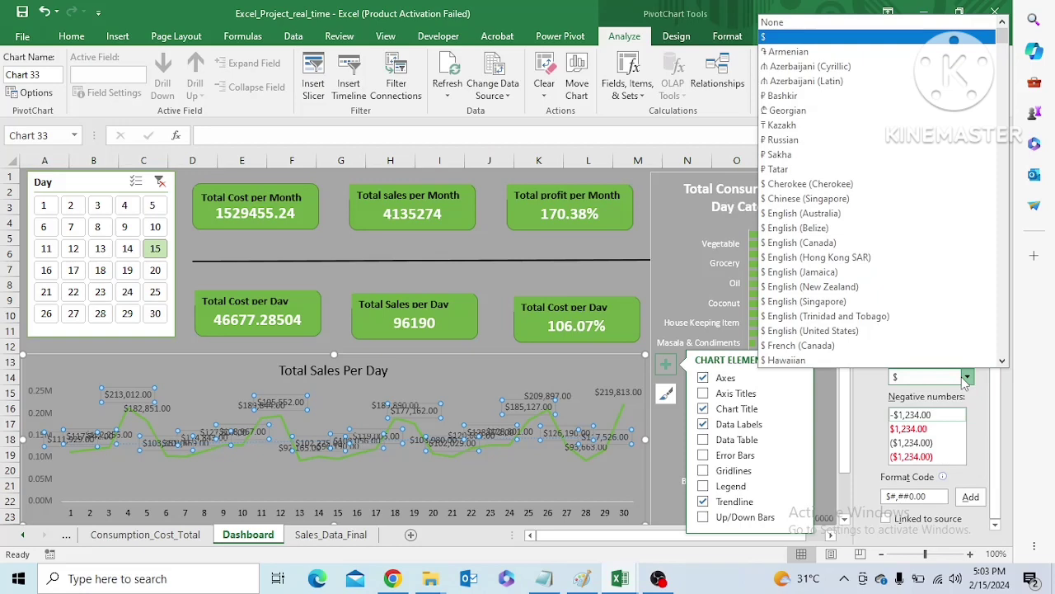
key("Down")
key("Down")
key("Down")
key("Down")
key("Down")
key("Down")
key("Down")
key("Down")
key("Down")
key("Down")
key("Down")
key("Down")
key("Down")
key("Down")
key("Down")
key("Down")
key("Down")
key("Down")
key("Down")
key("Down")
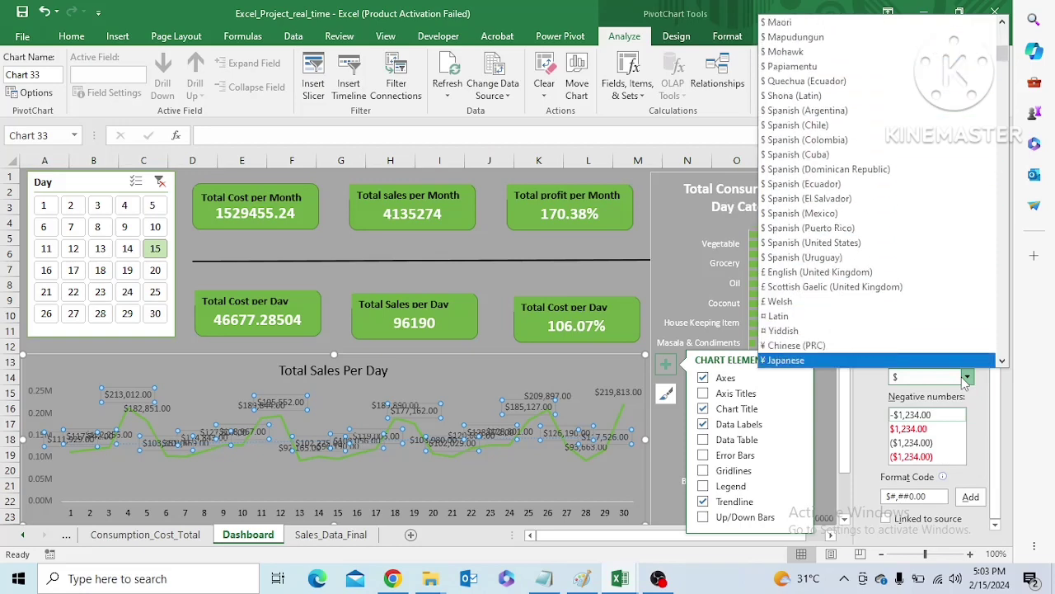
key("Down")
key("Down")
key("Down")
key("Down")
key("Down")
key("Down")
key("Down")
key("Down")
key("Down")
key("Down")
key("Down")
key("Down")
key("Down")
key("Down")
key("Down")
key("Down")
key("Down")
key("Down")
key("Down")
key("Down")
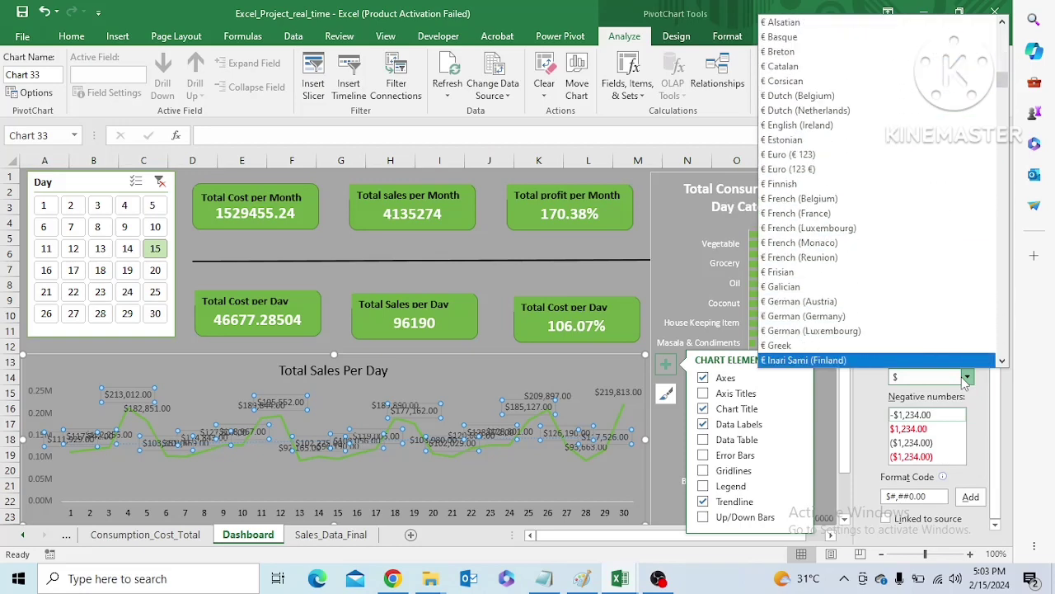
key("Down")
key("Down")
key("Down")
key("Down")
key("Down")
key("Down")
key("Down")
key("Down")
key("Down")
key("Down")
key("Down")
key("Down")
key("Down")
key("Down")
key("Down")
key("Down")
key("Down")
key("Down")
key("Down")
key("Down")
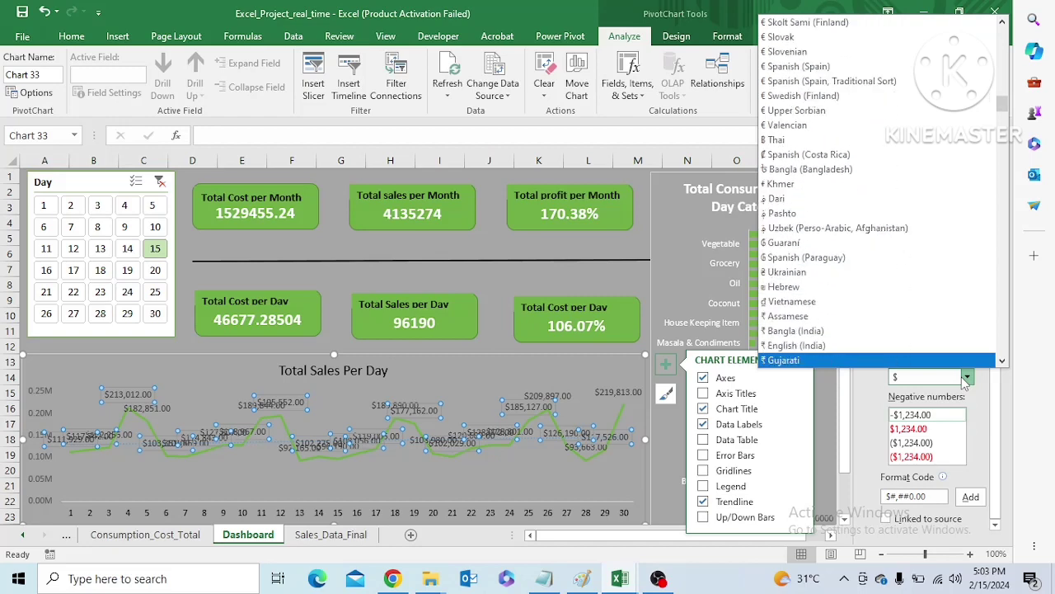
key("Return")
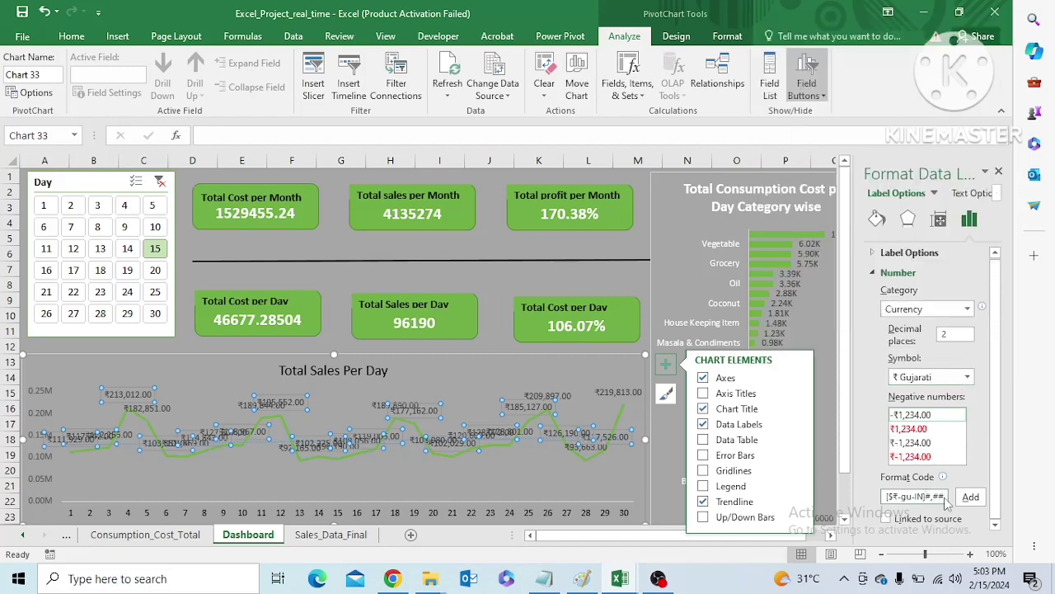
Apply the custom number format code 0.00,,"M" to the data labels of the Total Sales Per Day chart
key("ctrl+a")
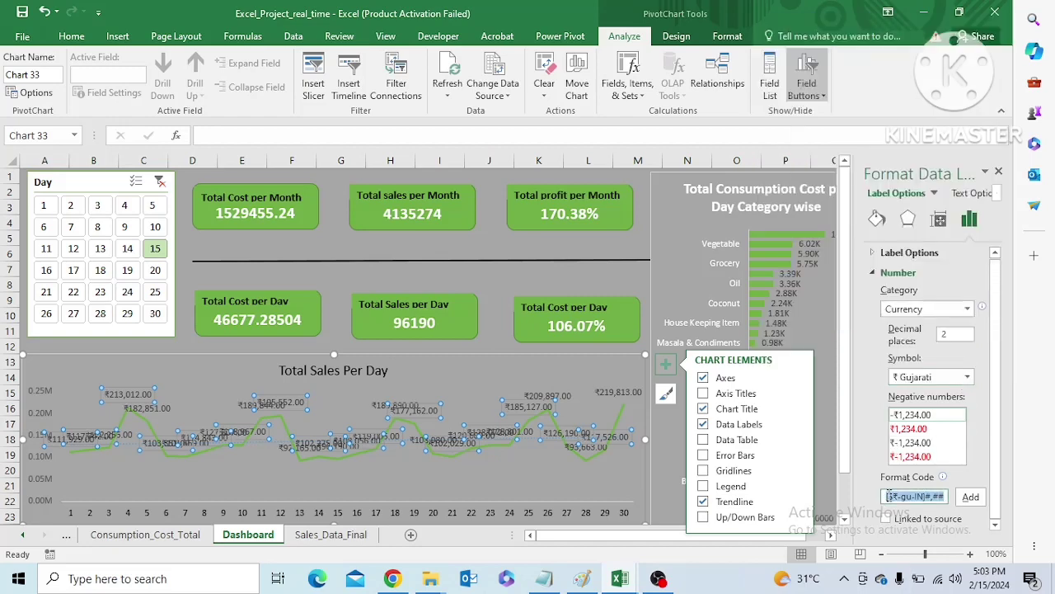
key("BackSpace")
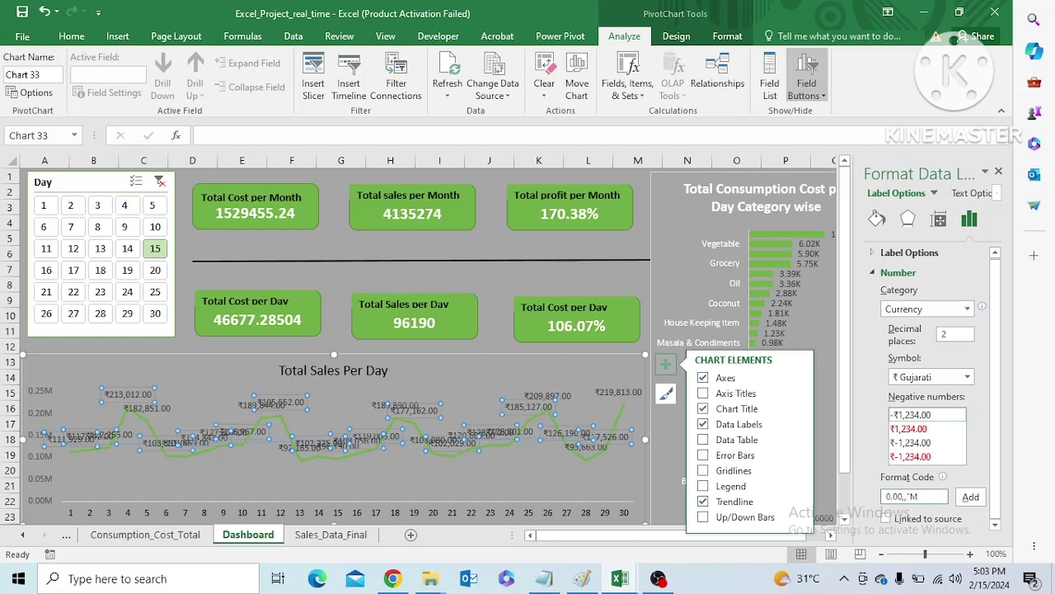
left_click(971, 497)
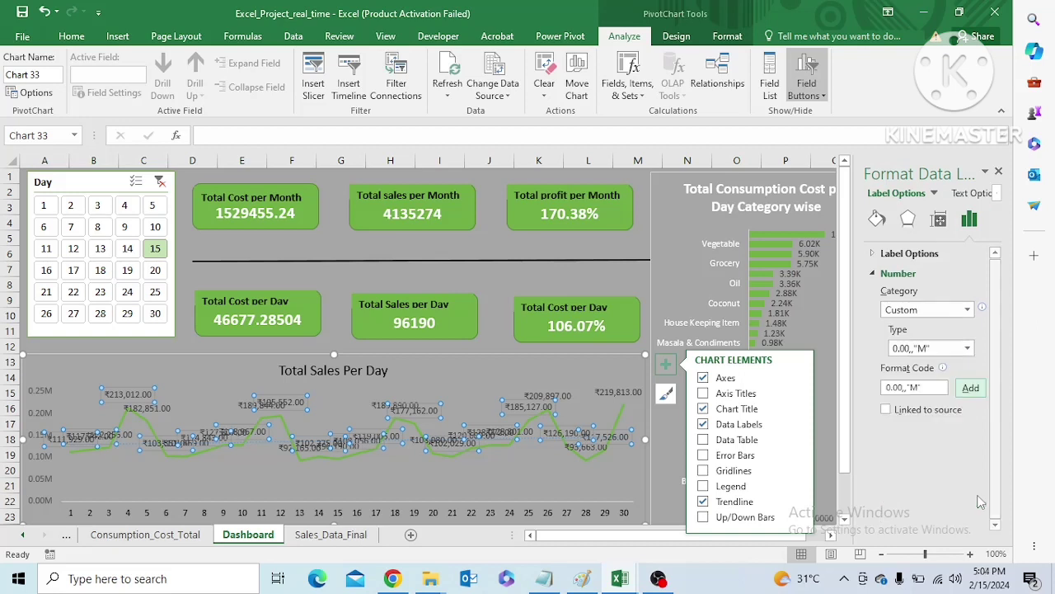
left_click(518, 382)
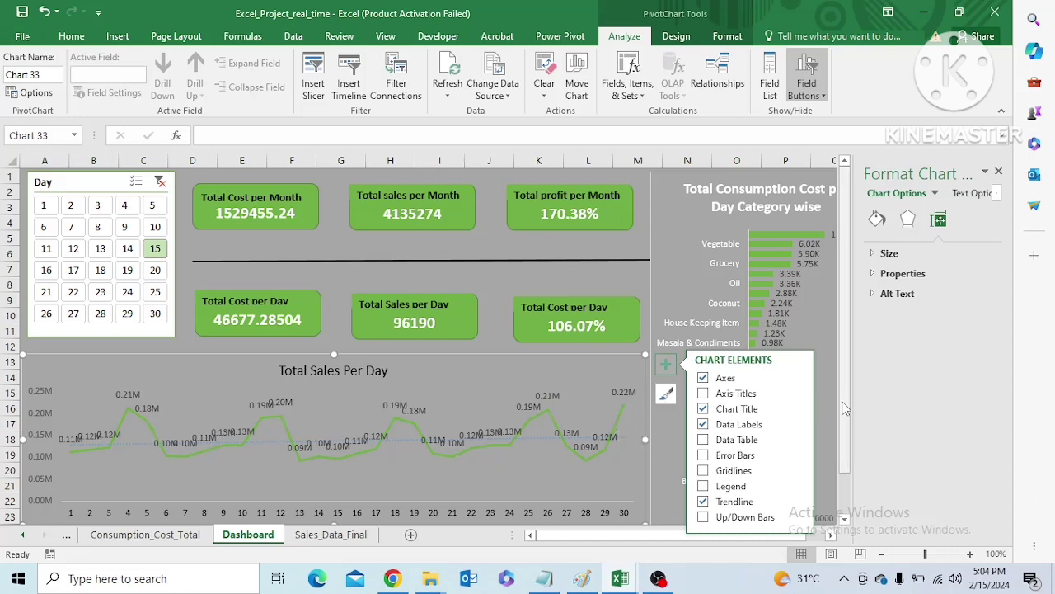
Move the Total Sales Per Day chart below the category cost chart and widen it to span columns A to T
scroll(832, 404, "down", 1)
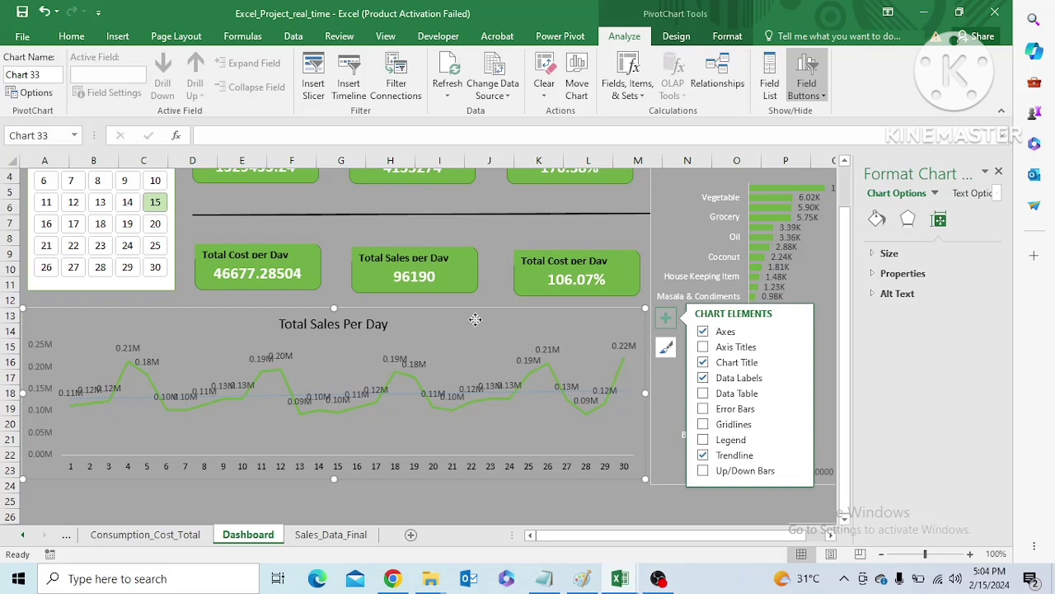
left_click_drag(475, 328, 648, 453)
left_click_drag(844, 419, 844, 437)
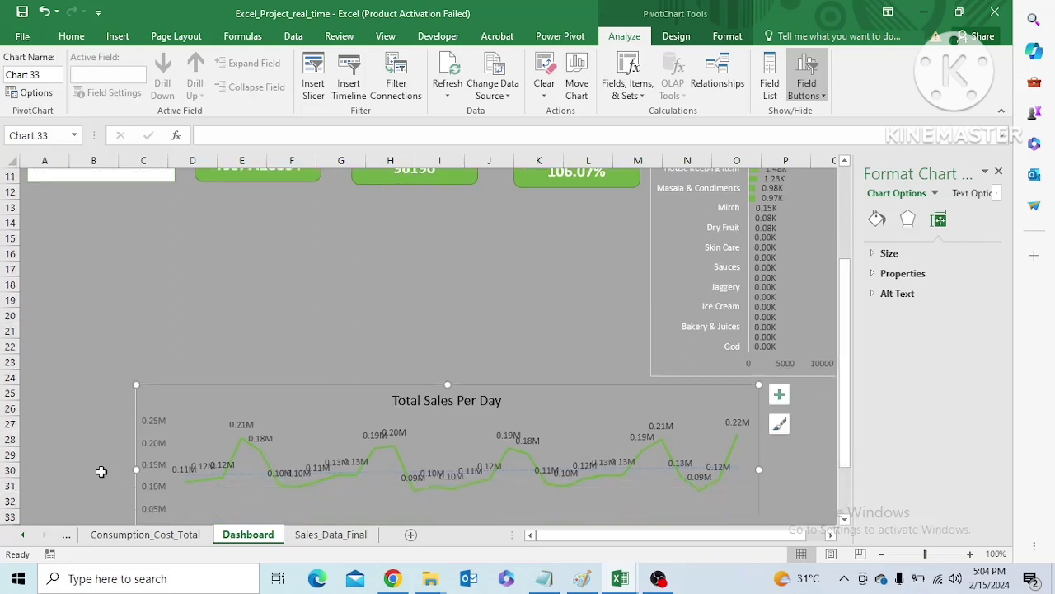
left_click_drag(137, 471, 25, 469)
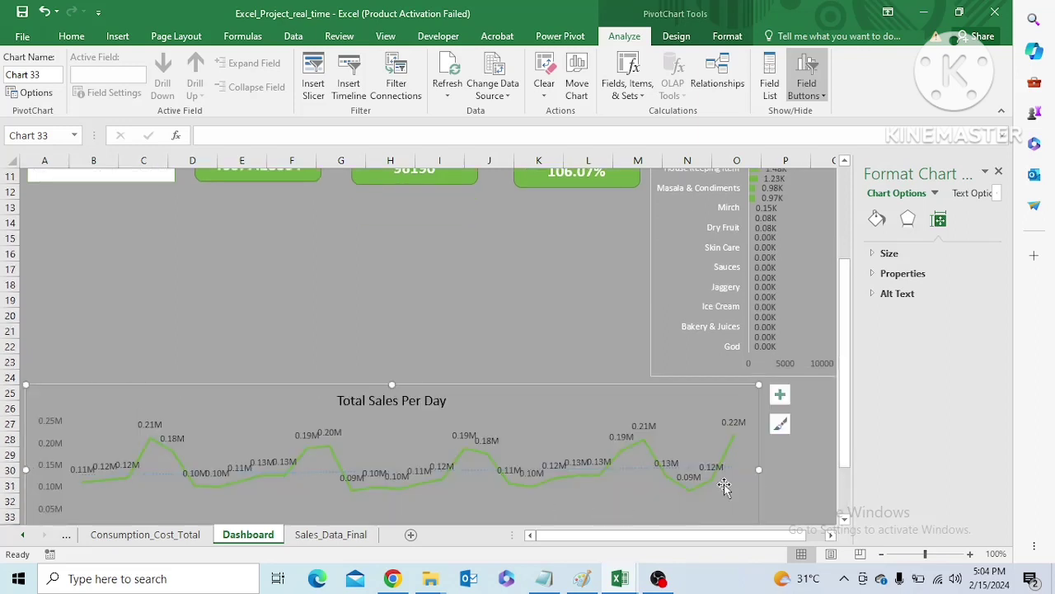
mouse_move(761, 470)
left_mouse_down()
mouse_move(835, 470)
mouse_move(639, 466)
mouse_move(647, 458)
mouse_move(758, 470)
left_mouse_up()
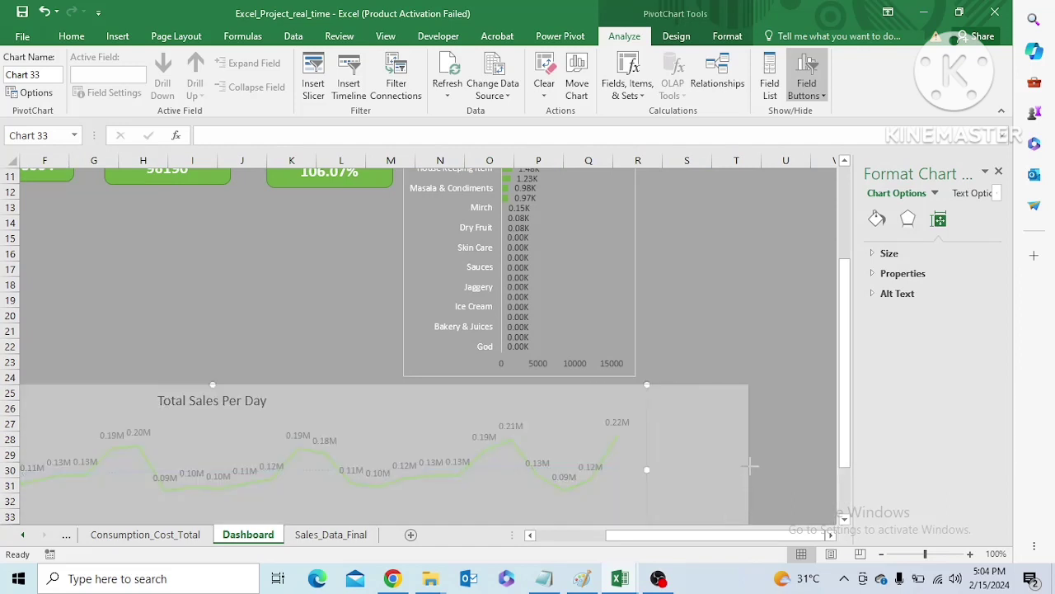
left_click_drag(707, 537, 624, 546)
Examine the peak days and data labels along the Total Sales Per Day line and glance at the Consumption_Cost_Total sheet
mouse_move(192, 445)
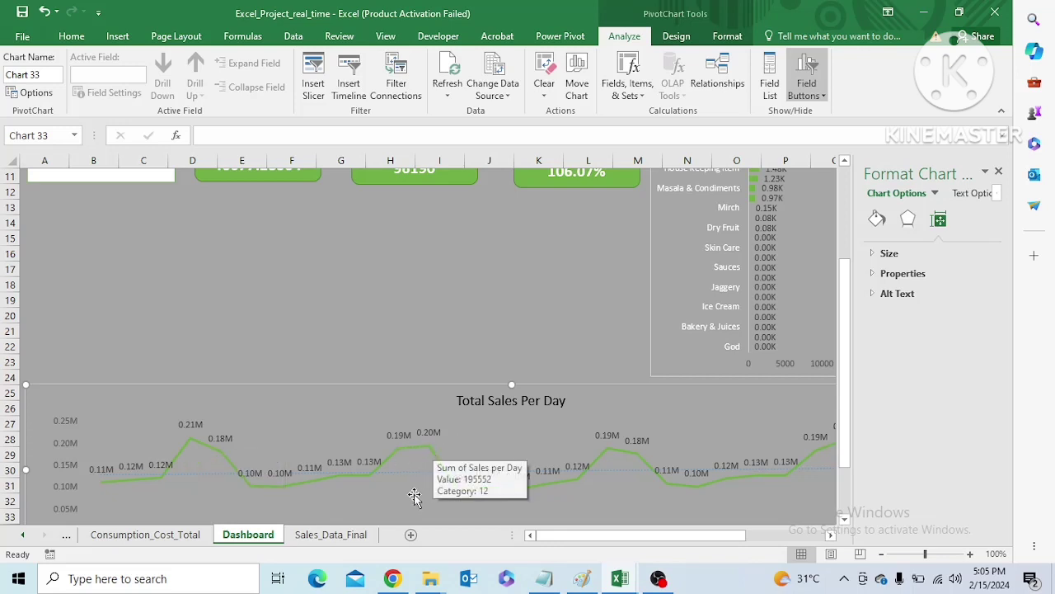
mouse_move(622, 537)
left_mouse_down()
mouse_move(692, 542)
mouse_move(719, 488)
mouse_move(716, 448)
left_mouse_up()
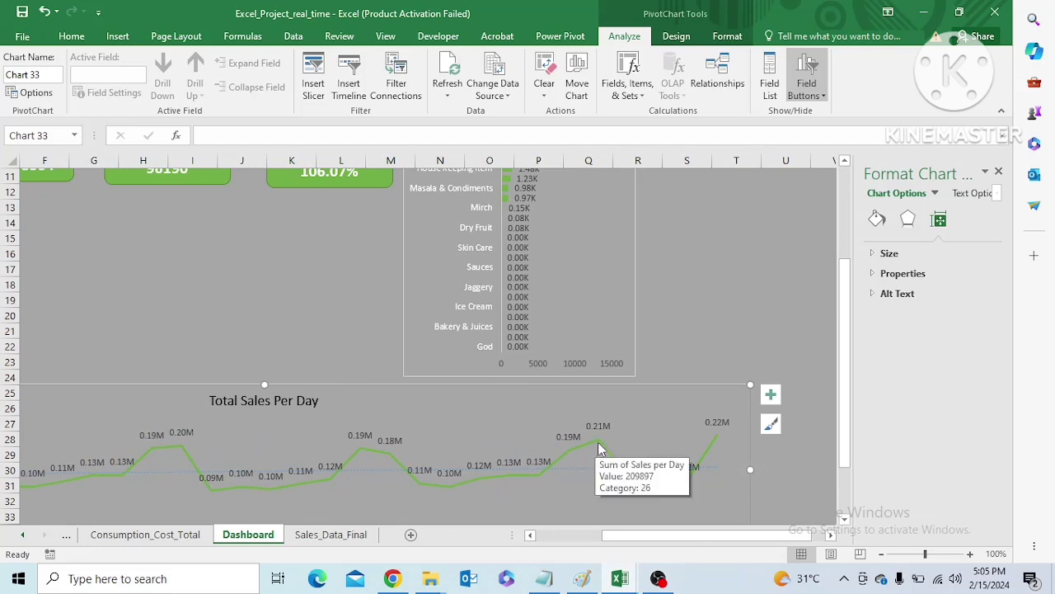
left_click(718, 423)
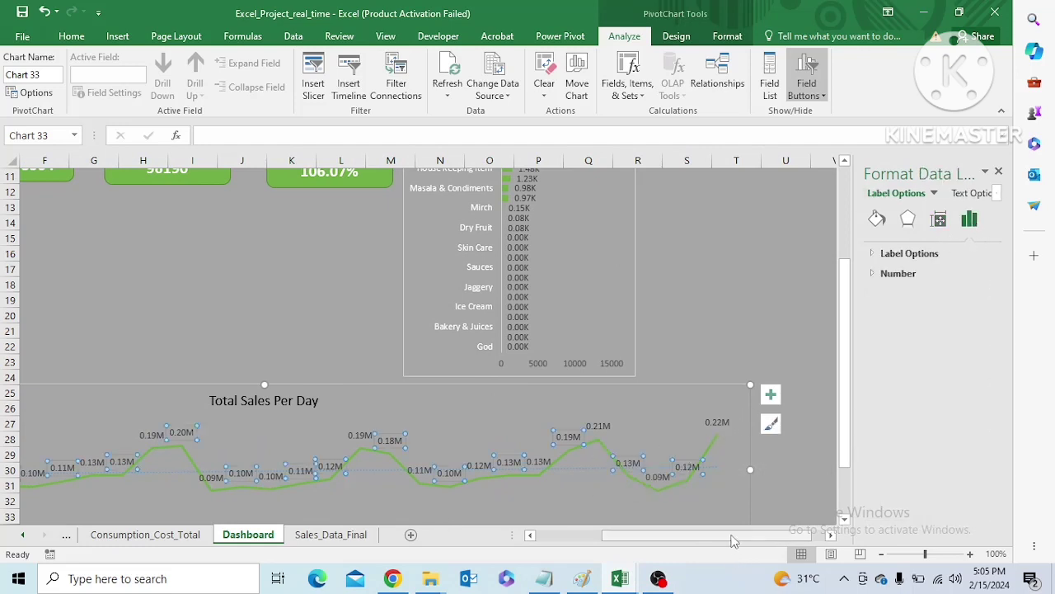
left_click(718, 423)
left_click(700, 419)
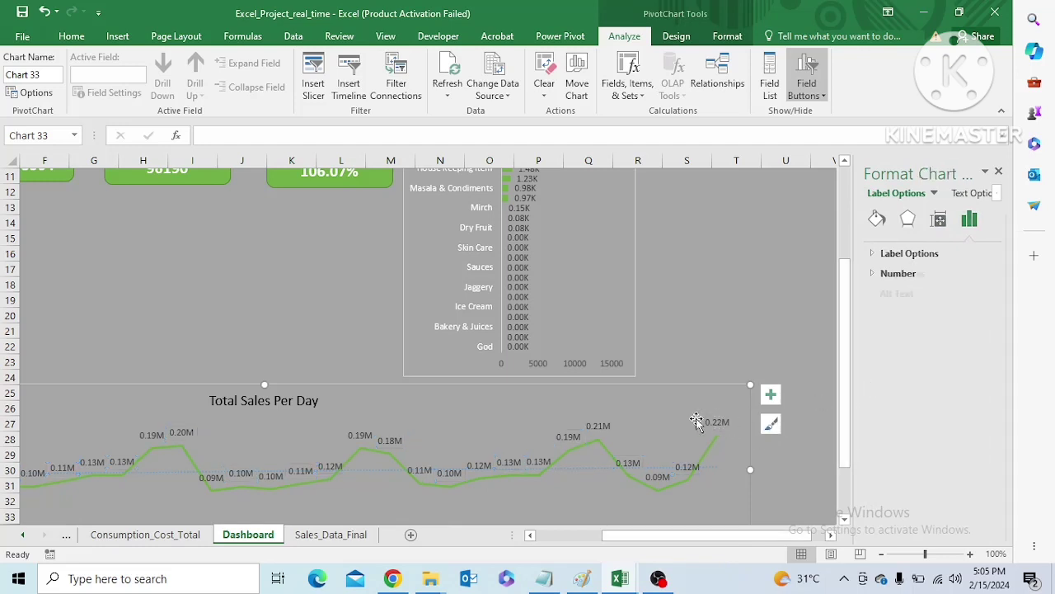
left_click(713, 420)
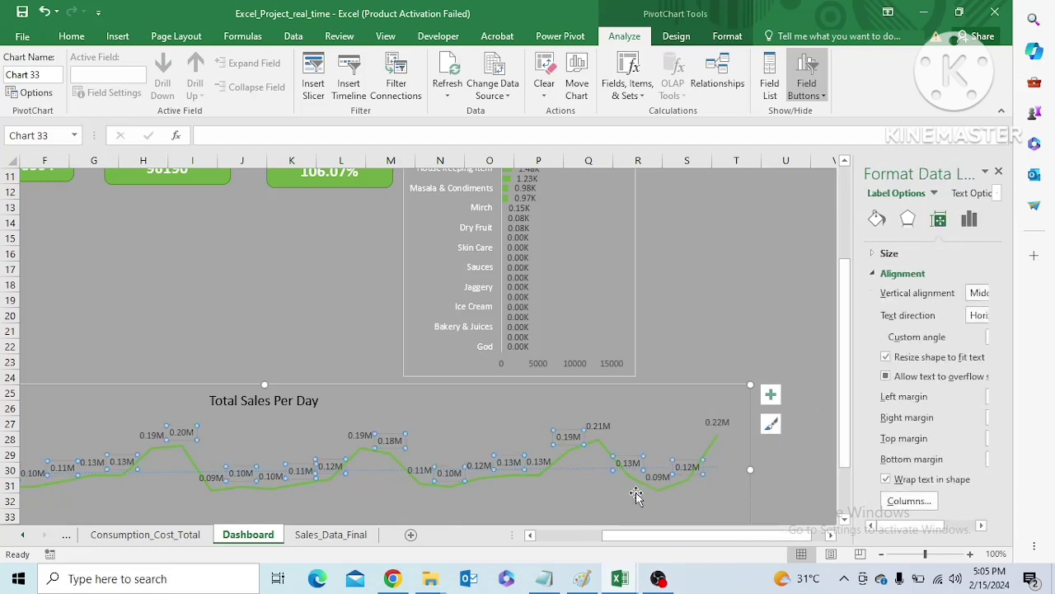
left_click(180, 536)
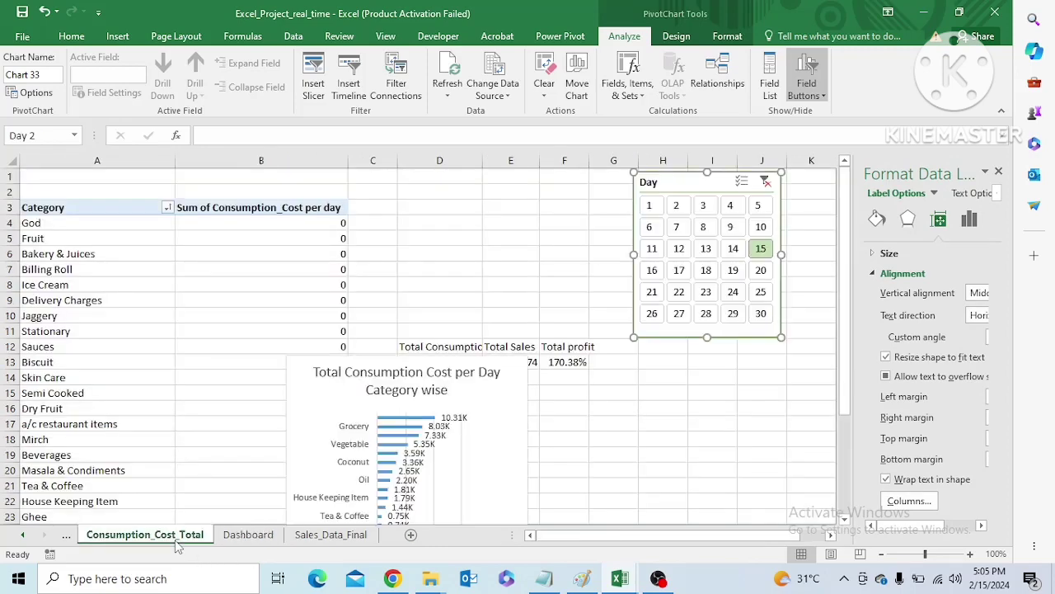
left_click(264, 538)
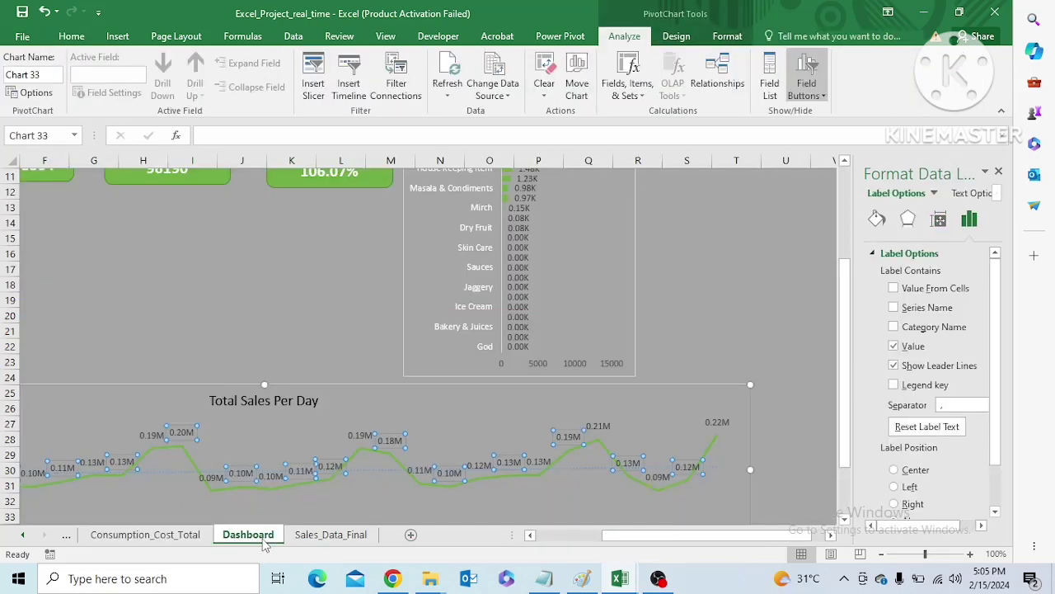
Look up November 2023 in the Windows calendar to check which weekdays the sales dates fall on
left_click(996, 586)
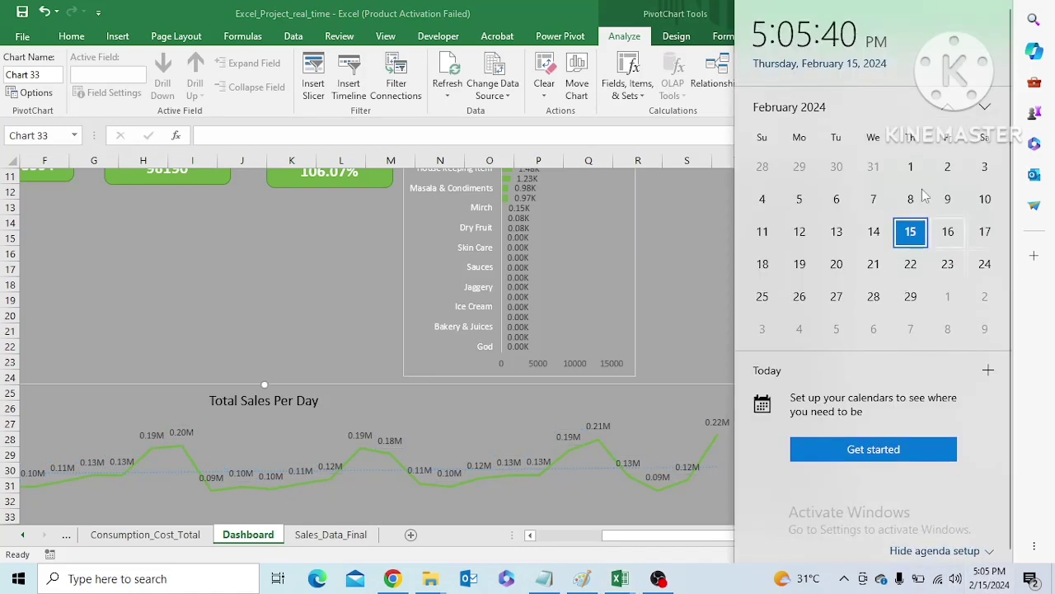
left_click(815, 114)
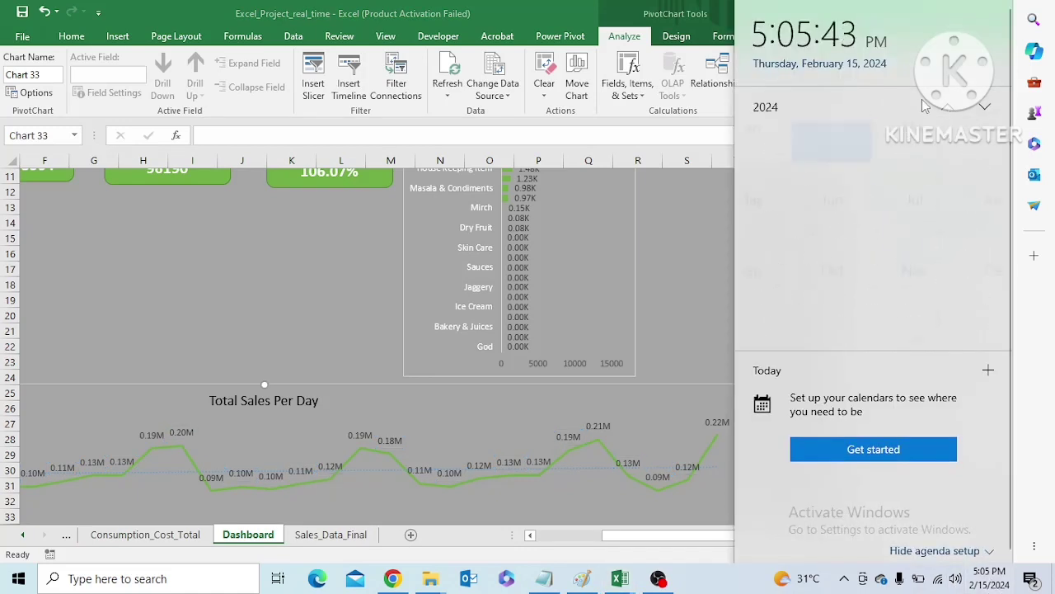
left_click(766, 109)
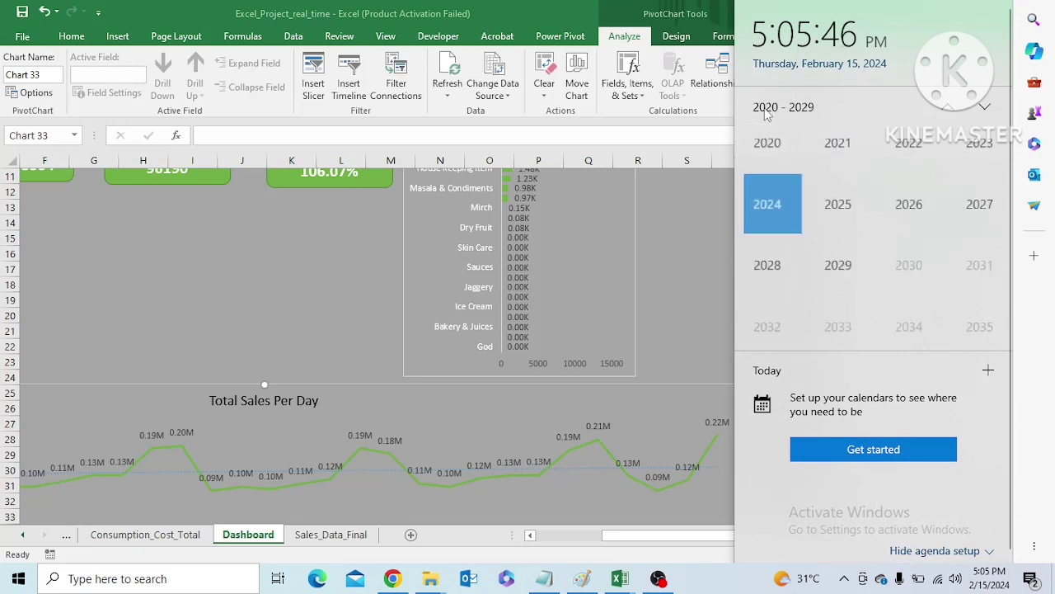
left_click(973, 151)
left_click(906, 276)
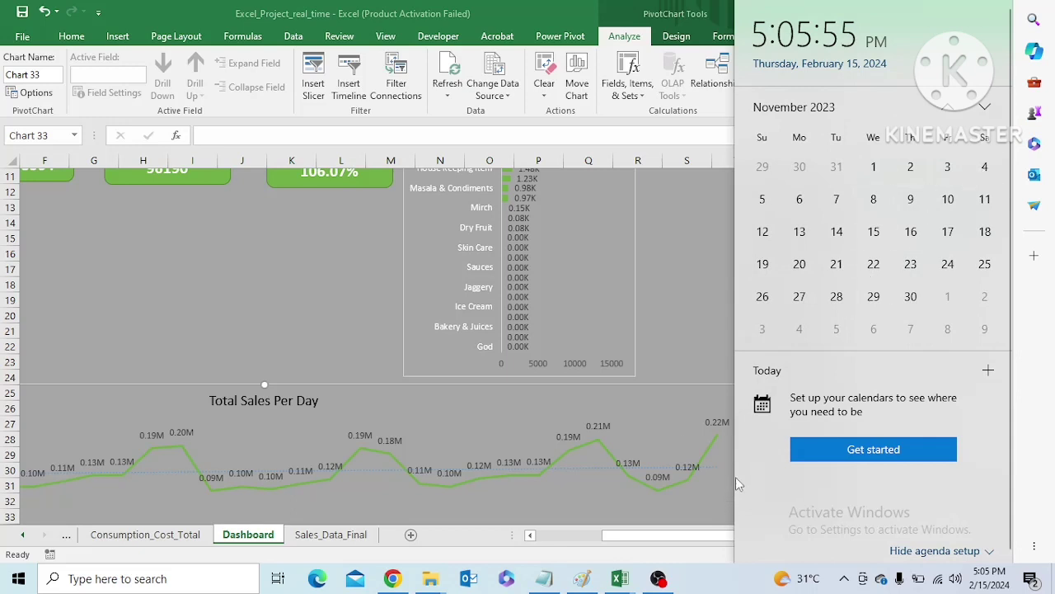
left_click(680, 373)
Compare the peak days on the Total Sales Per Day chart with the weekdays in the November 2023 calendar
left_click_drag(846, 418, 839, 464)
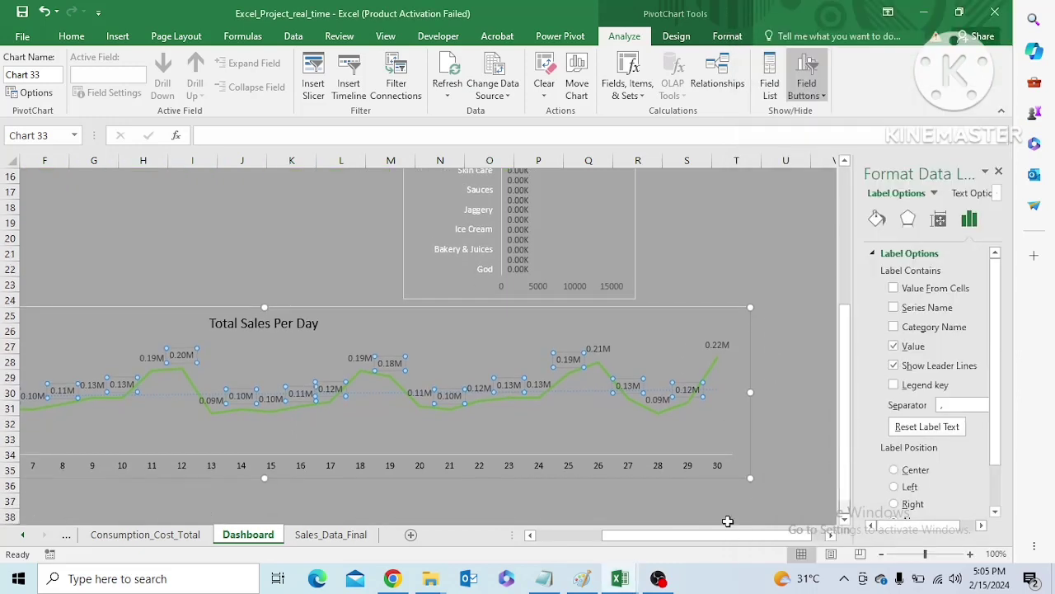
left_click_drag(719, 534, 651, 536)
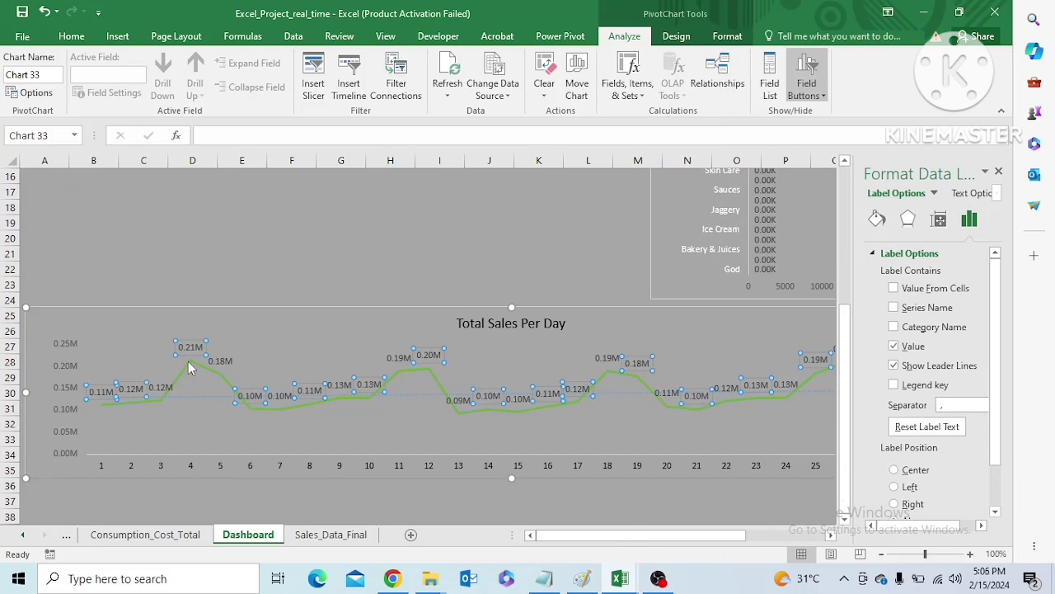
left_click(998, 580)
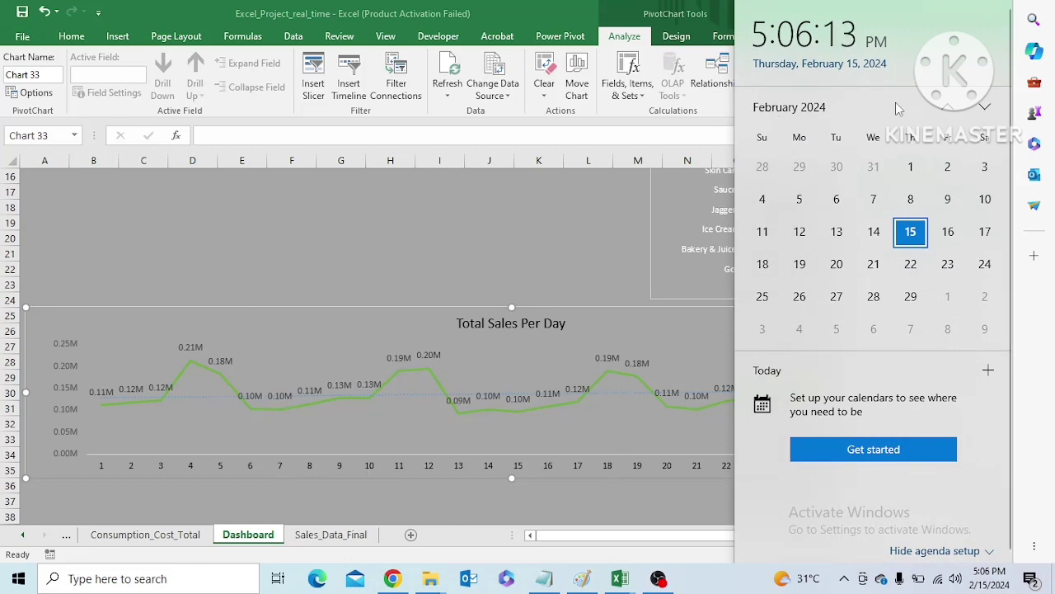
left_click(811, 113)
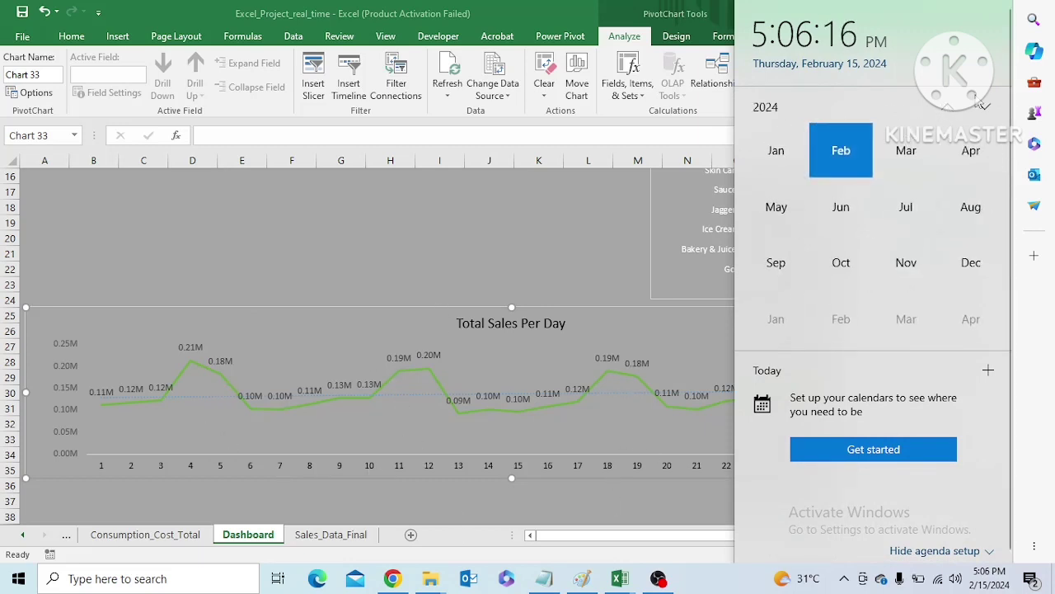
left_click(764, 108)
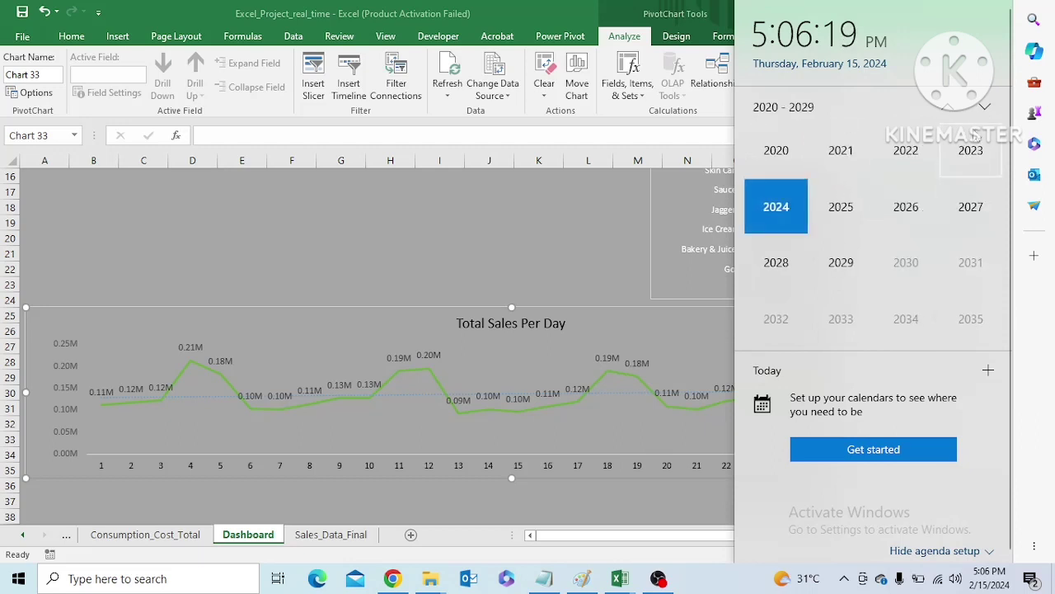
left_click(970, 151)
left_click(907, 264)
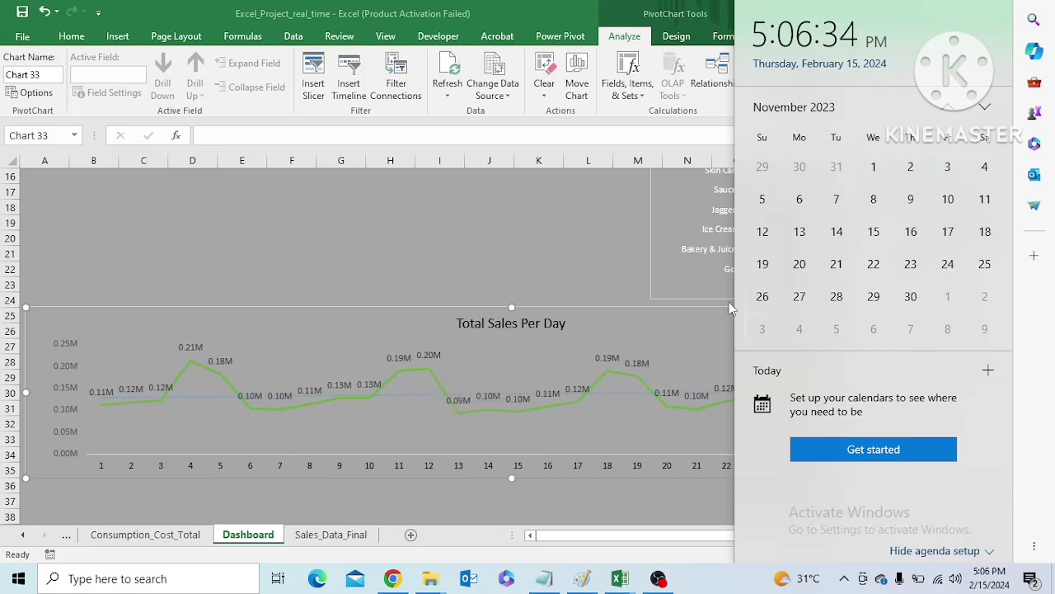
left_click(586, 283)
Filter the dashboard by days 1 through 5 one at a time in the Day slicer to check how the per-day cards and category chart respond
left_click_drag(575, 536, 615, 535)
left_click_drag(845, 441, 848, 312)
left_click_drag(616, 534, 608, 536)
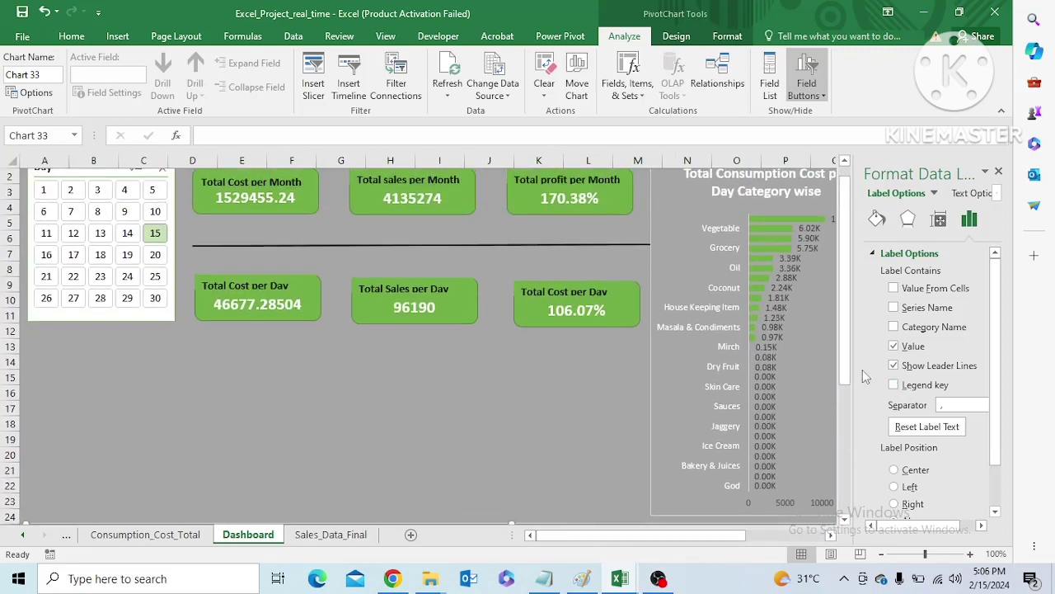
left_click_drag(848, 366, 848, 351)
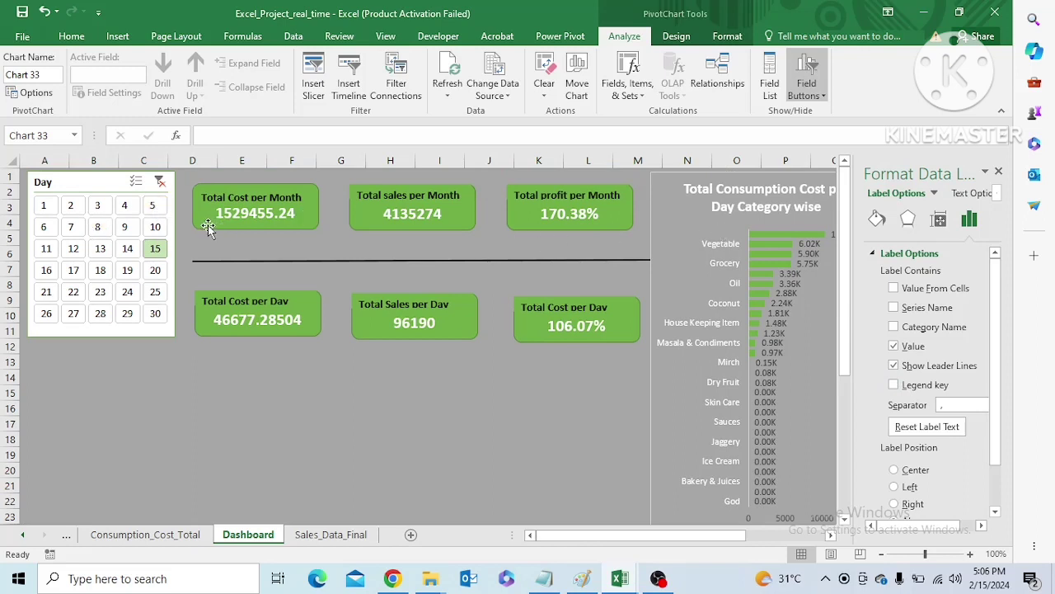
left_click(44, 206)
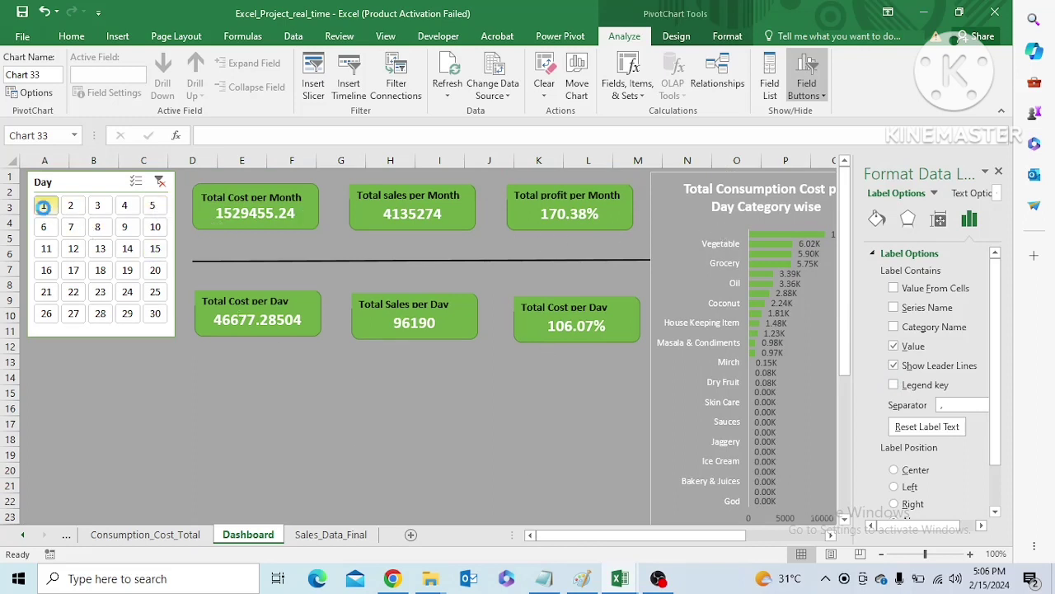
left_click(72, 208)
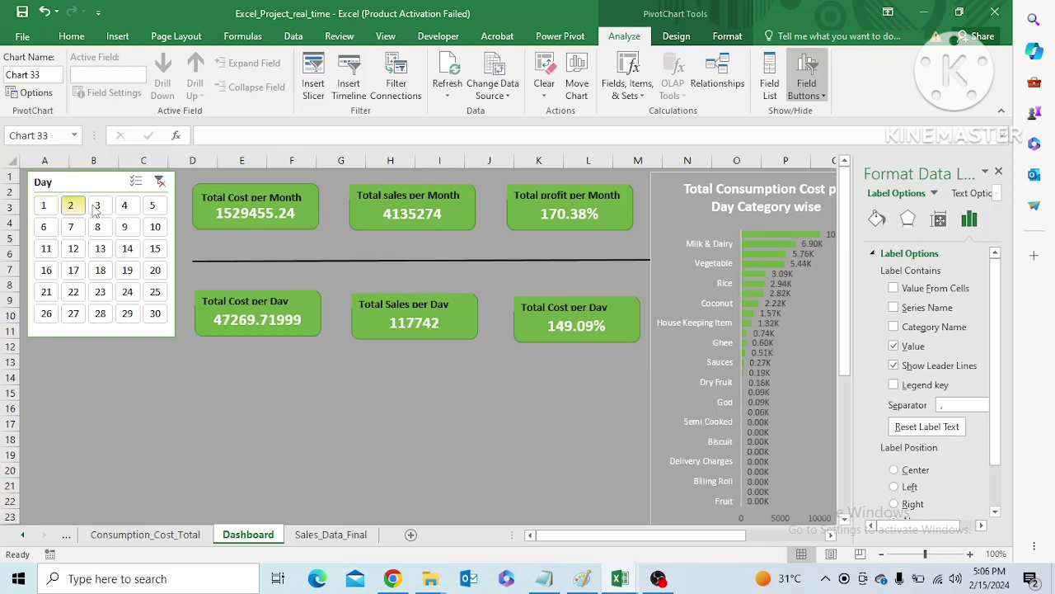
left_click(97, 208)
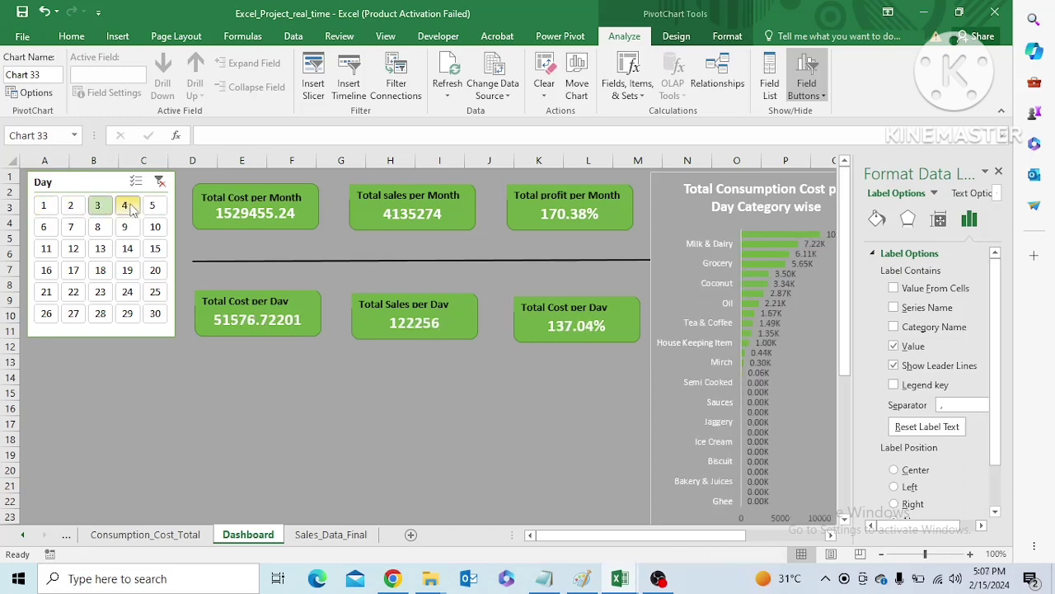
left_click(124, 206)
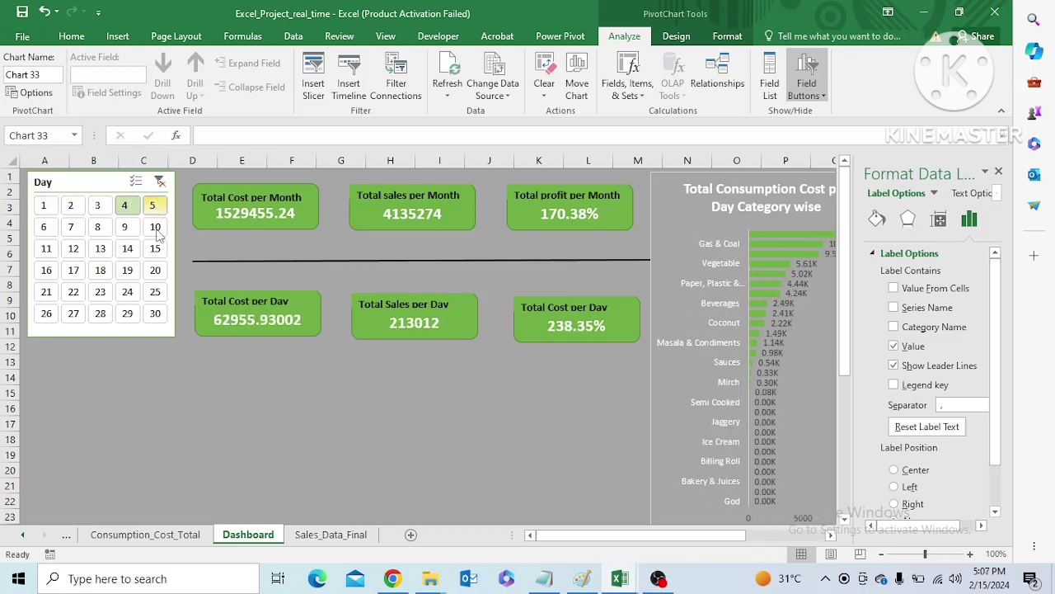
Check the per-day figures for days 9, 8, 7 and 6 by filtering the Day slicer to each in turn
left_click(124, 228)
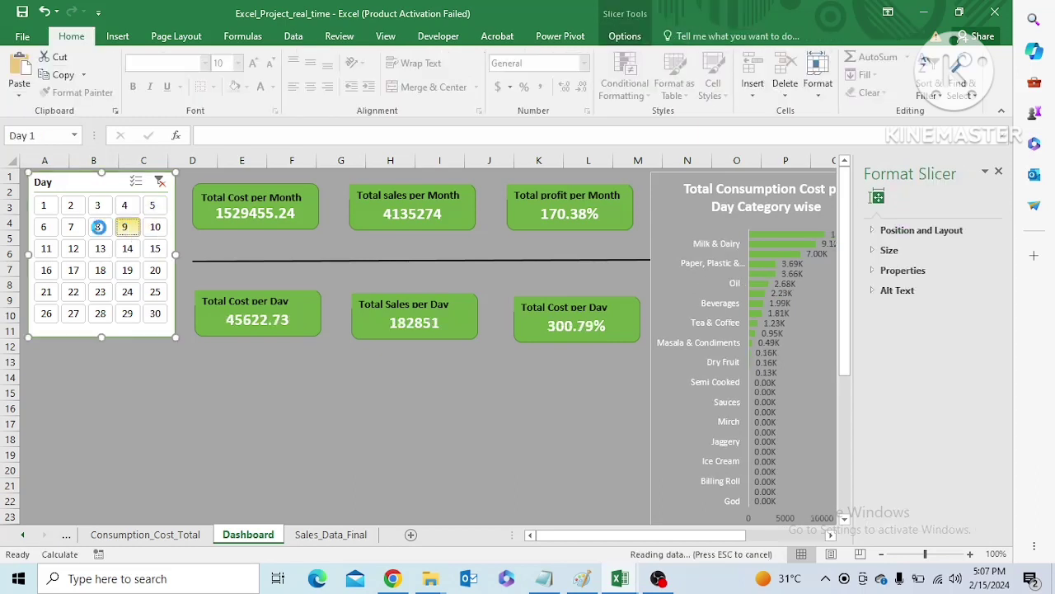
left_click(98, 227)
left_click(73, 227)
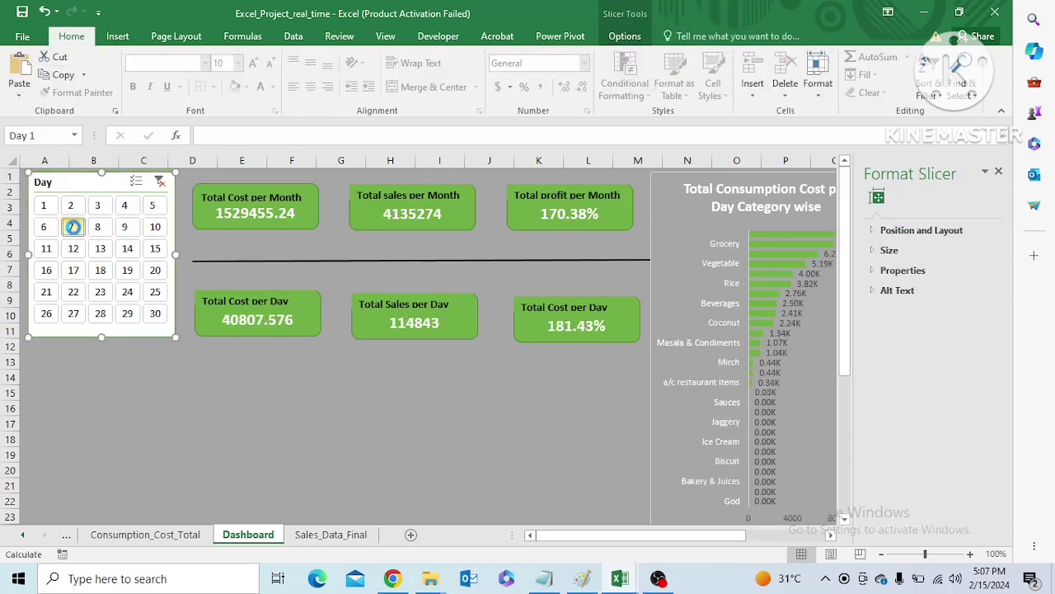
left_click(44, 226)
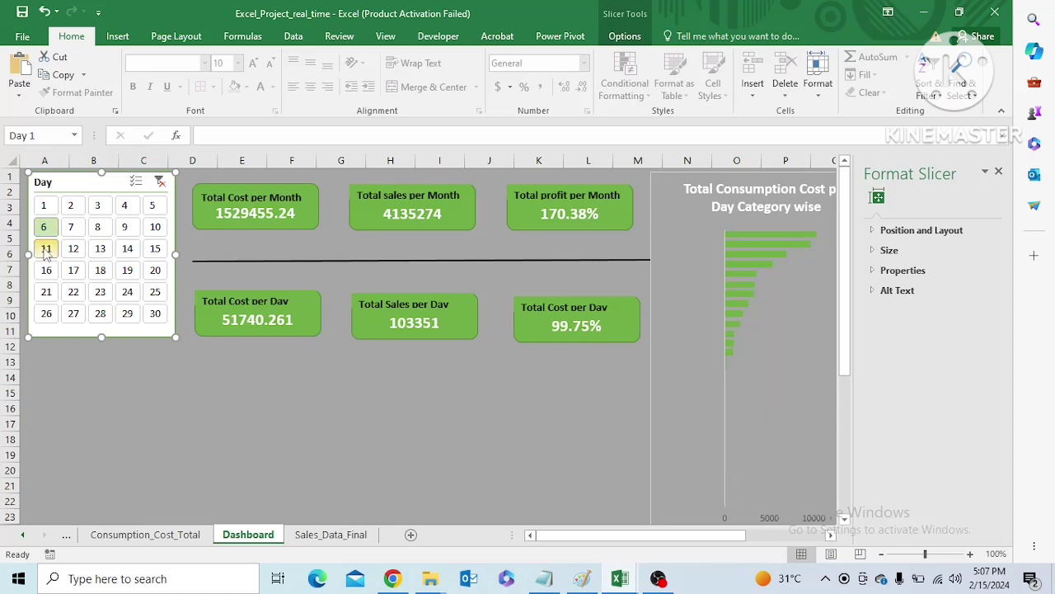
Step the Day slicer through days 11 to 15 individually to compare their daily figures, ending on day 15
left_click(46, 249)
left_click(74, 249)
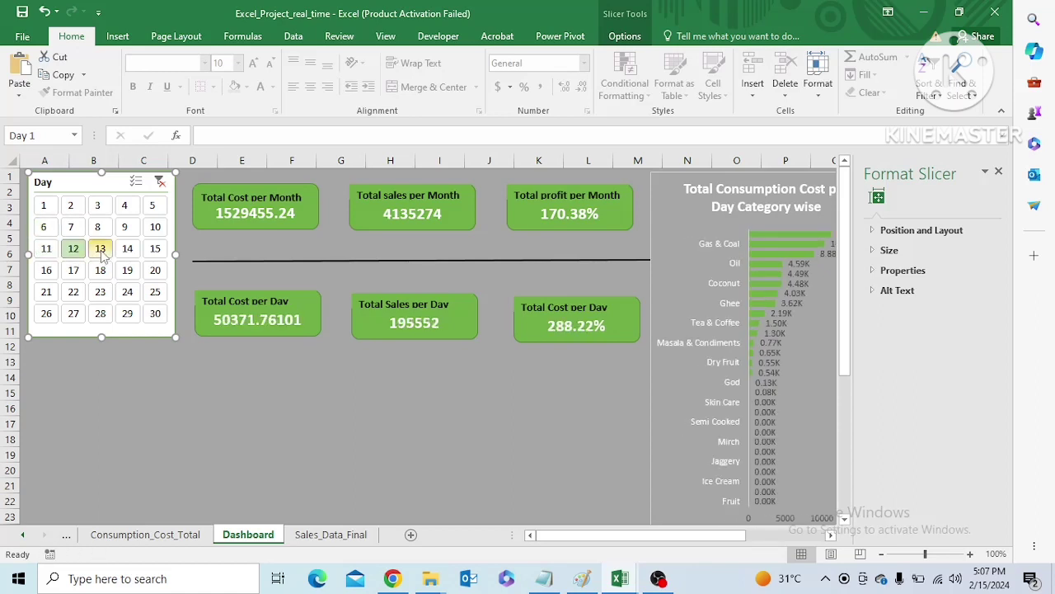
left_click(100, 250)
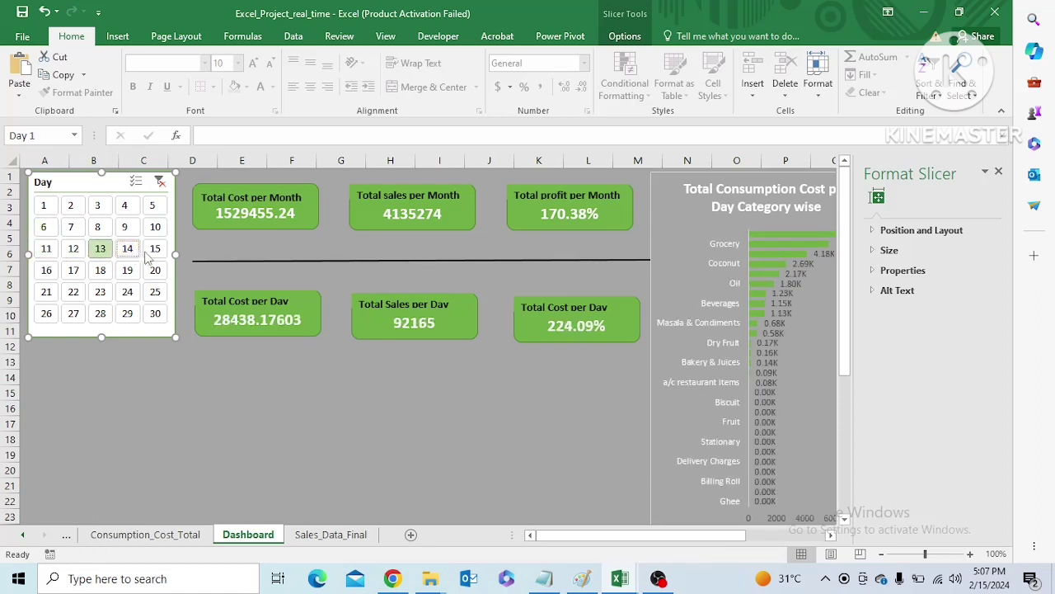
left_click(139, 251)
left_click(154, 250)
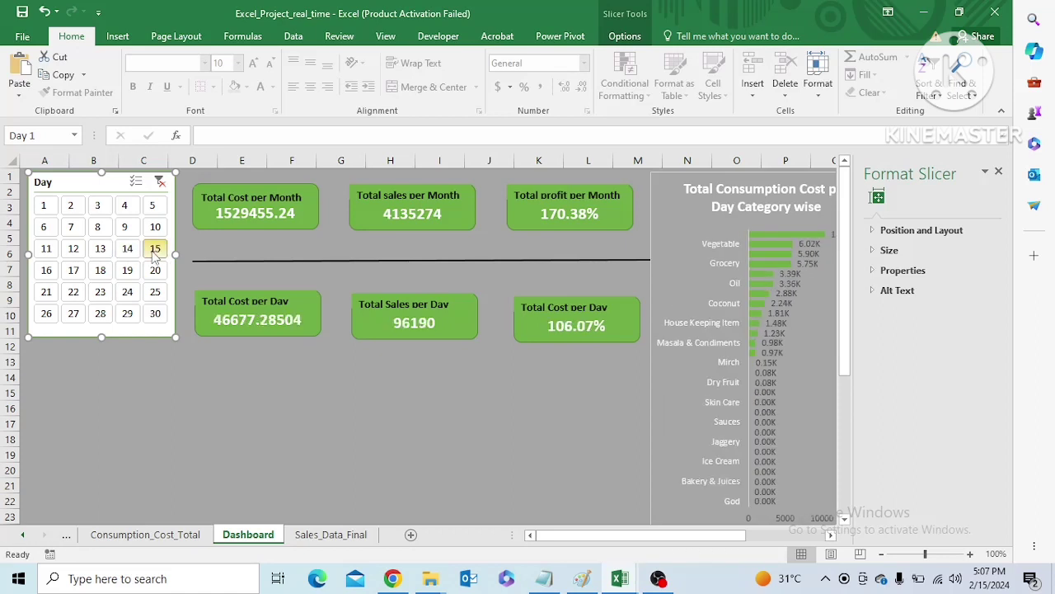